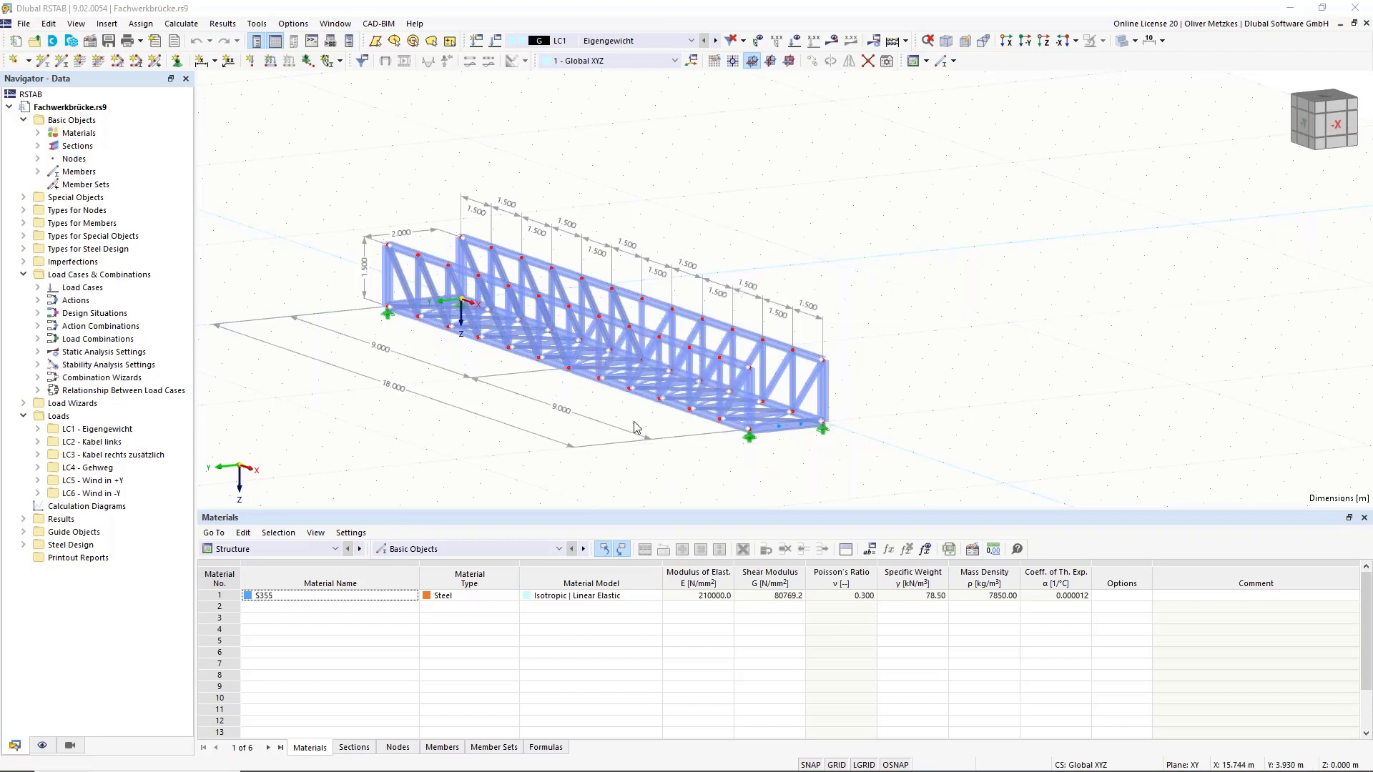
Step: Examine the existing truss bridge model from the end face and in perspective, including its chords, diagonals and supports
{"action": "middle_click_drag", "start_coordinate": [635, 427], "coordinate": [557, 413], "text": "ctrl"}
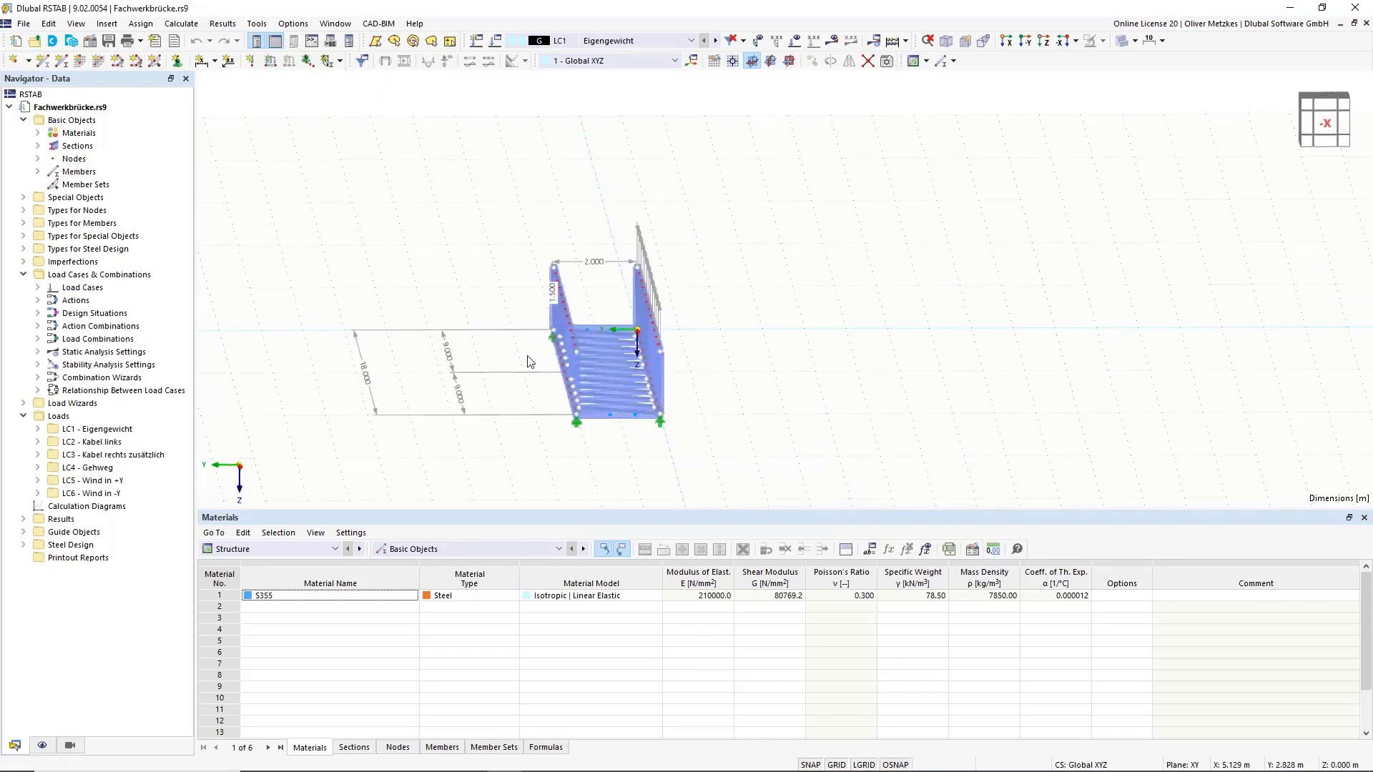
{"action": "middle_click_drag", "start_coordinate": [531, 386], "coordinate": [579, 333], "text": "ctrl"}
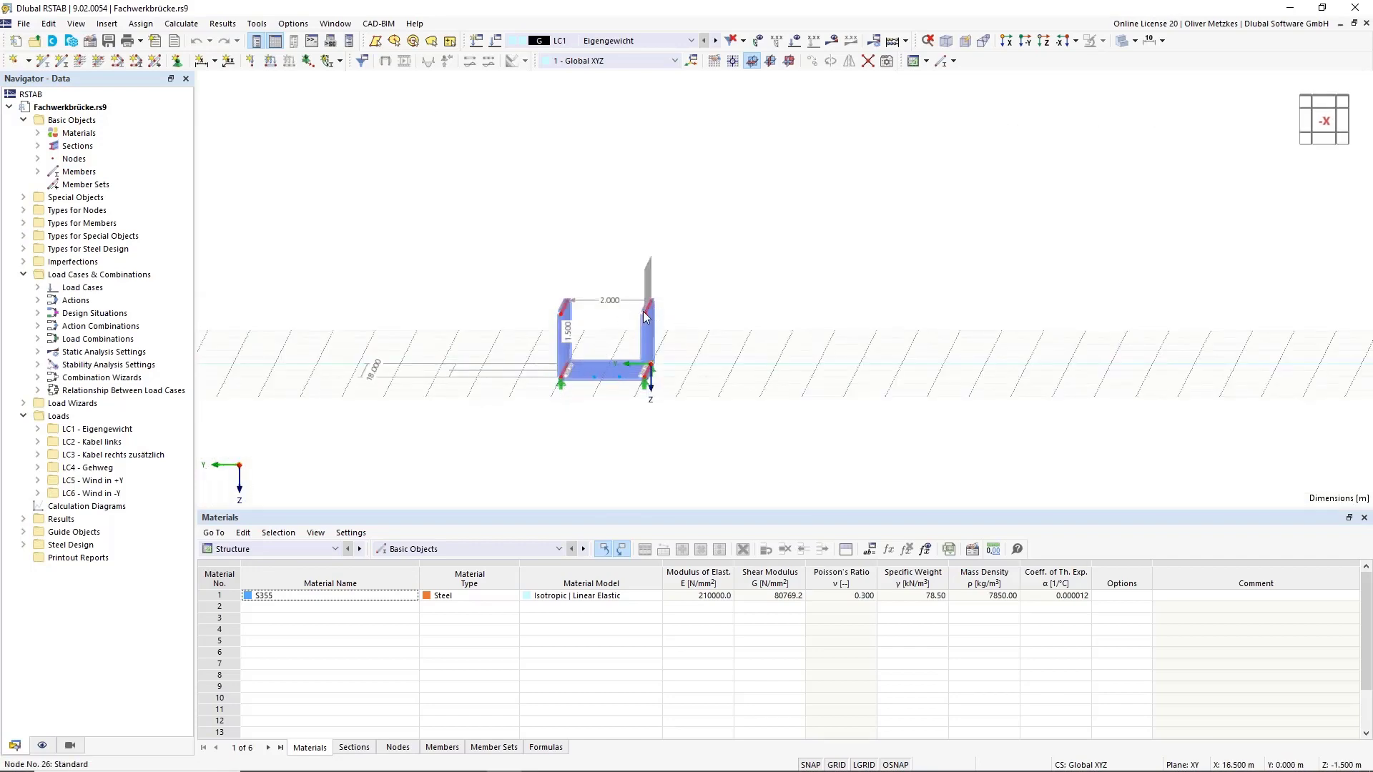
{"action": "scroll", "coordinate": [631, 317], "scroll_direction": "up", "scroll_amount": 2}
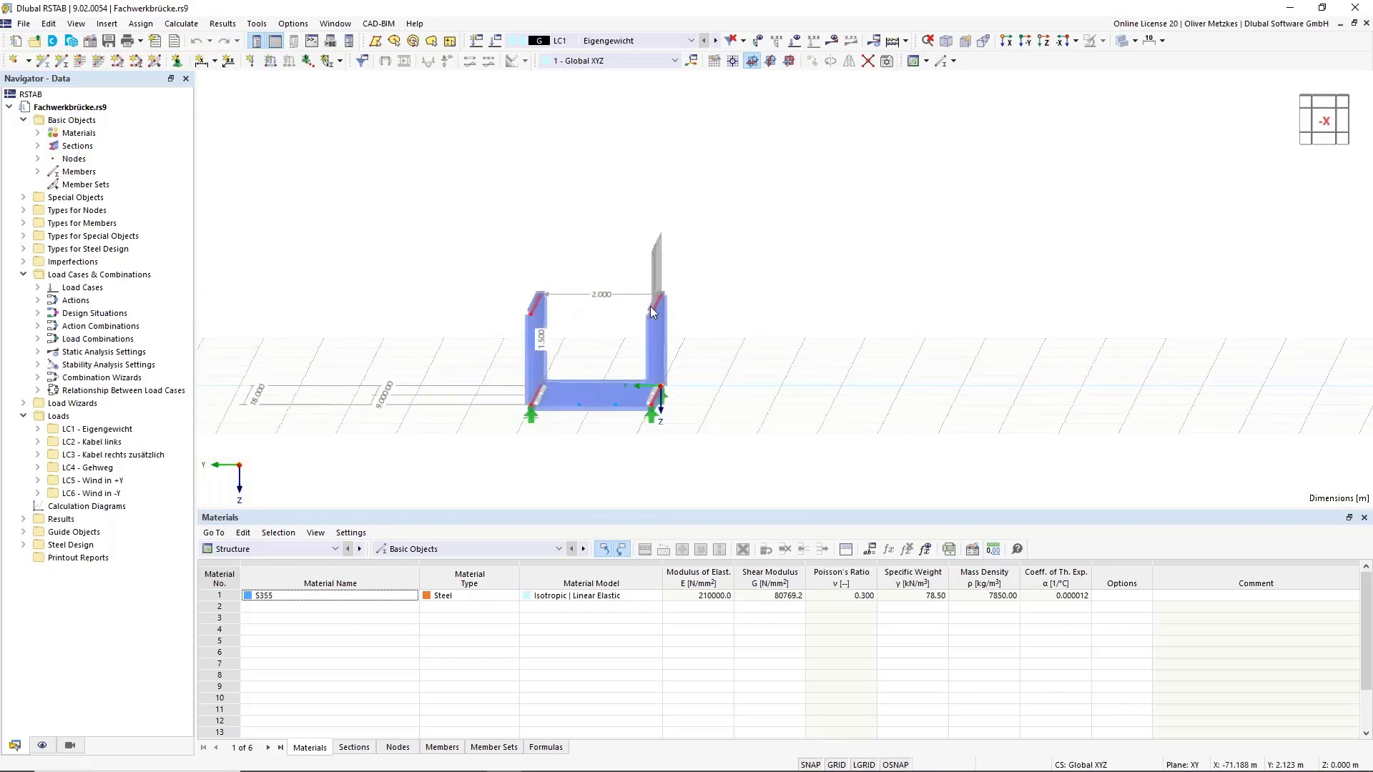
{"action": "middle_click_drag", "start_coordinate": [542, 331], "coordinate": [653, 342], "text": "ctrl"}
{"action": "scroll", "coordinate": [653, 342], "scroll_direction": "up", "scroll_amount": 6}
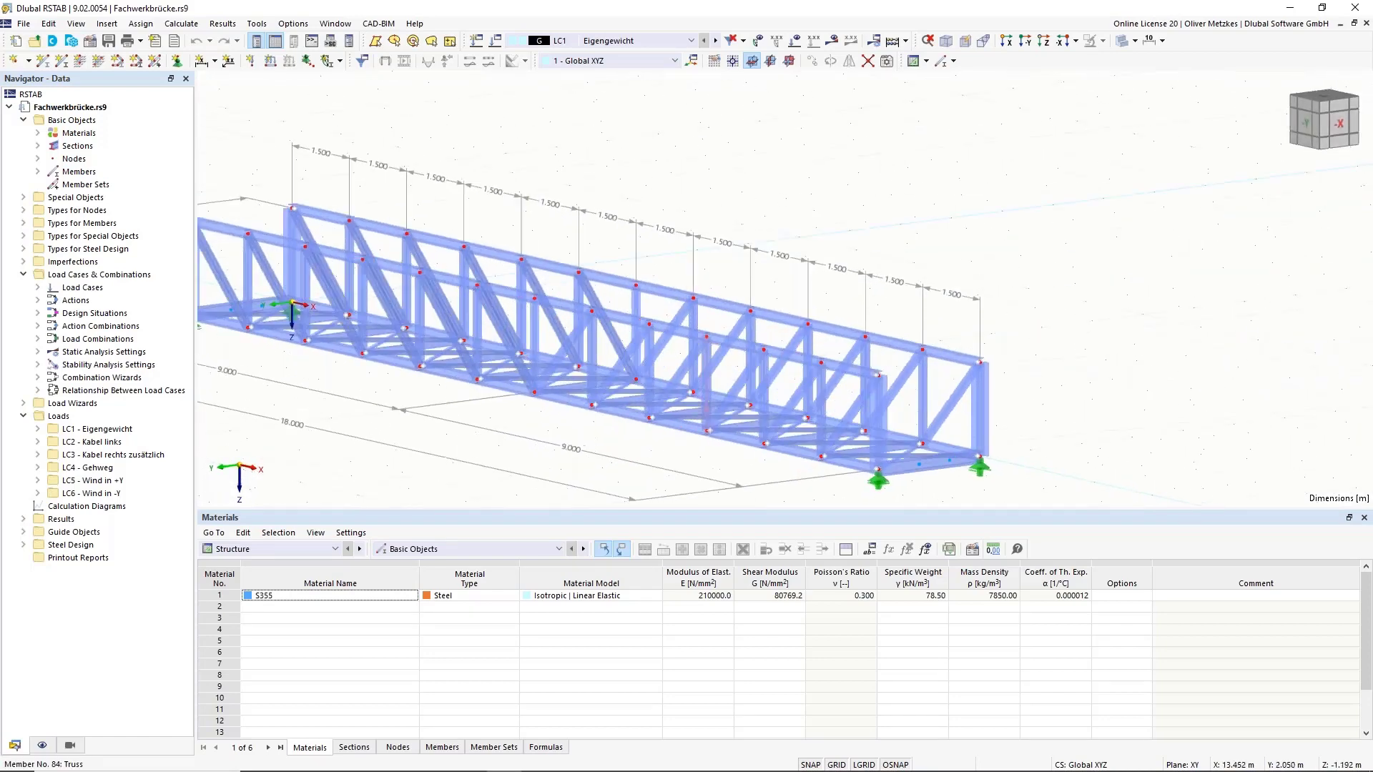
{"action": "scroll", "coordinate": [662, 341], "scroll_direction": "down", "scroll_amount": 8}
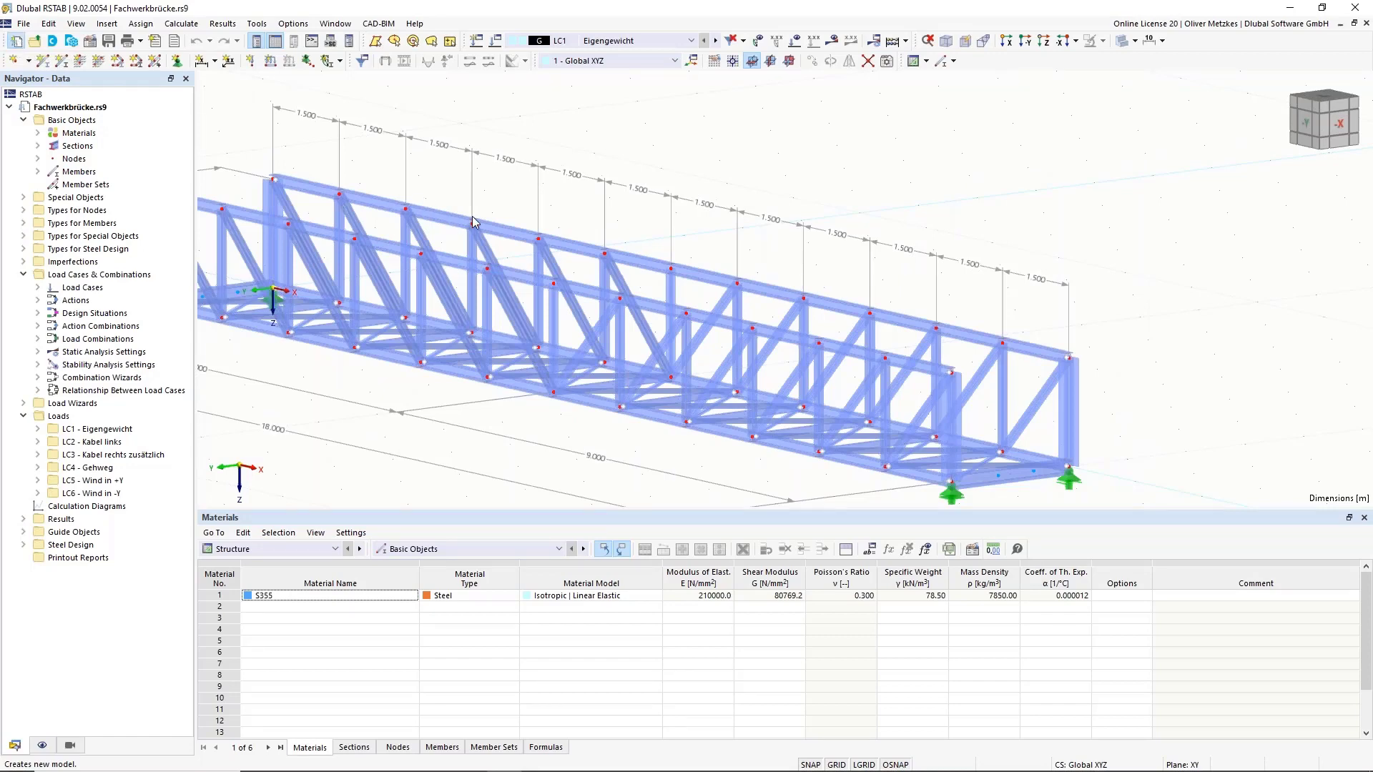
Step: Start a new 3D model named truss and activate the Structure Stability and Steel Design add-ons
{"action": "type", "text": "trus"}
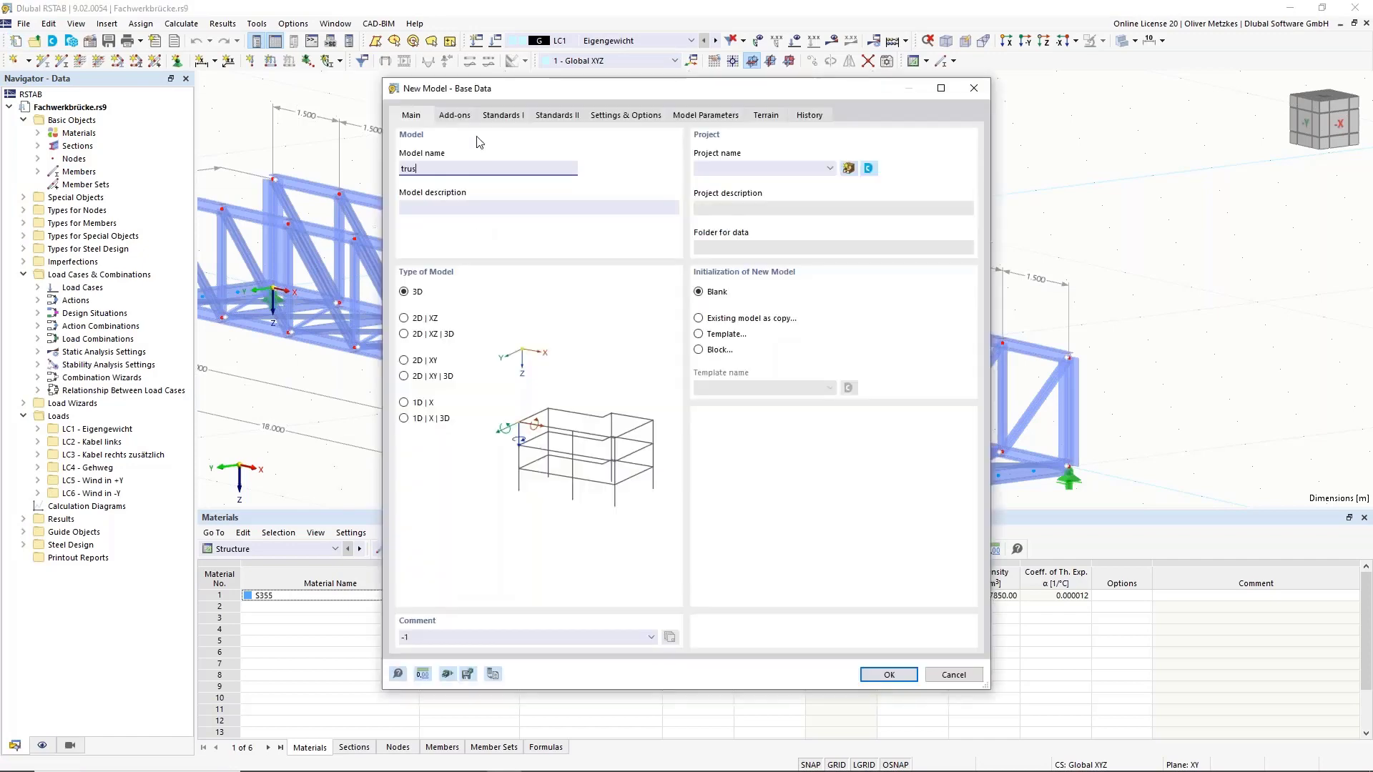
{"action": "type", "text": "s"}
{"action": "left_click", "coordinate": [461, 118]}
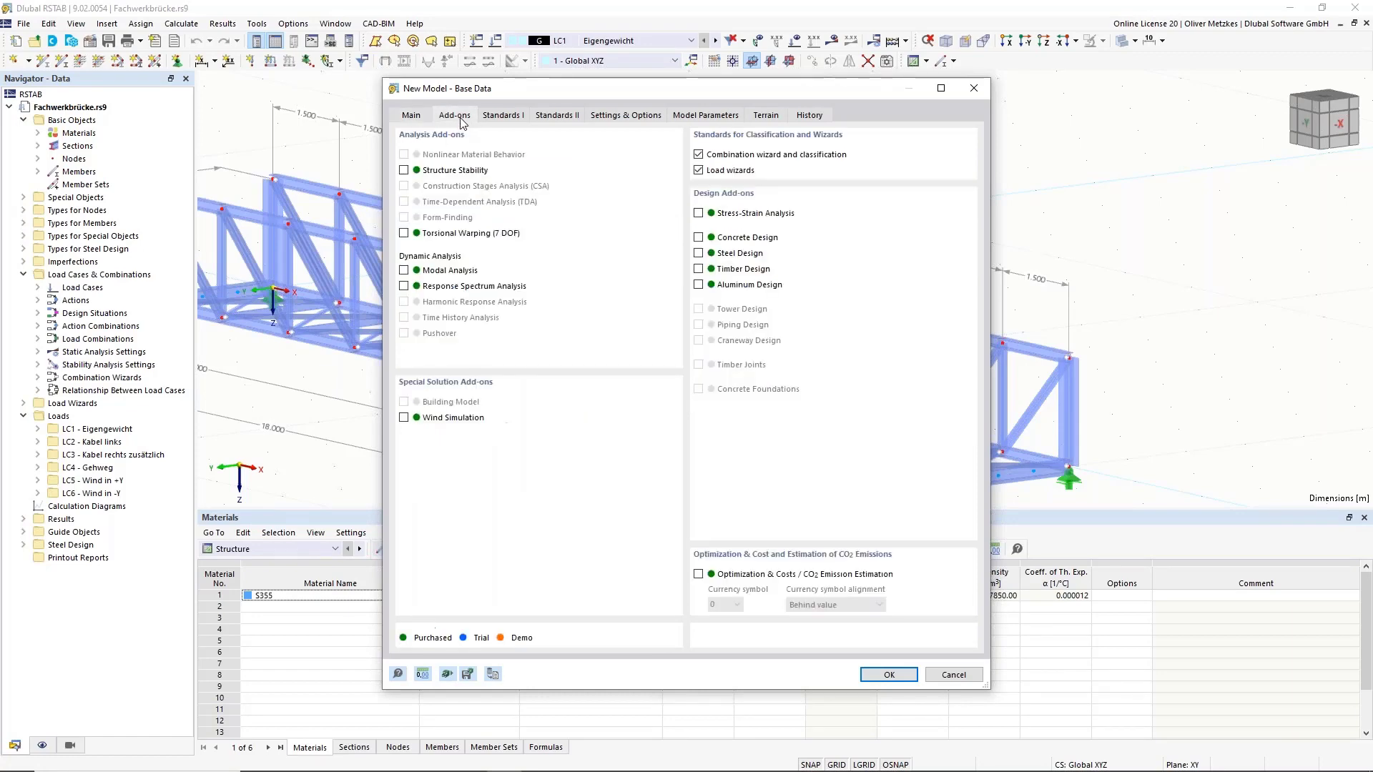
{"action": "left_click", "coordinate": [445, 174]}
Step: Set the steel design standard to EN 1993 with the CEN | 2015-06 annex and create the model
{"action": "left_click", "coordinate": [498, 118]}
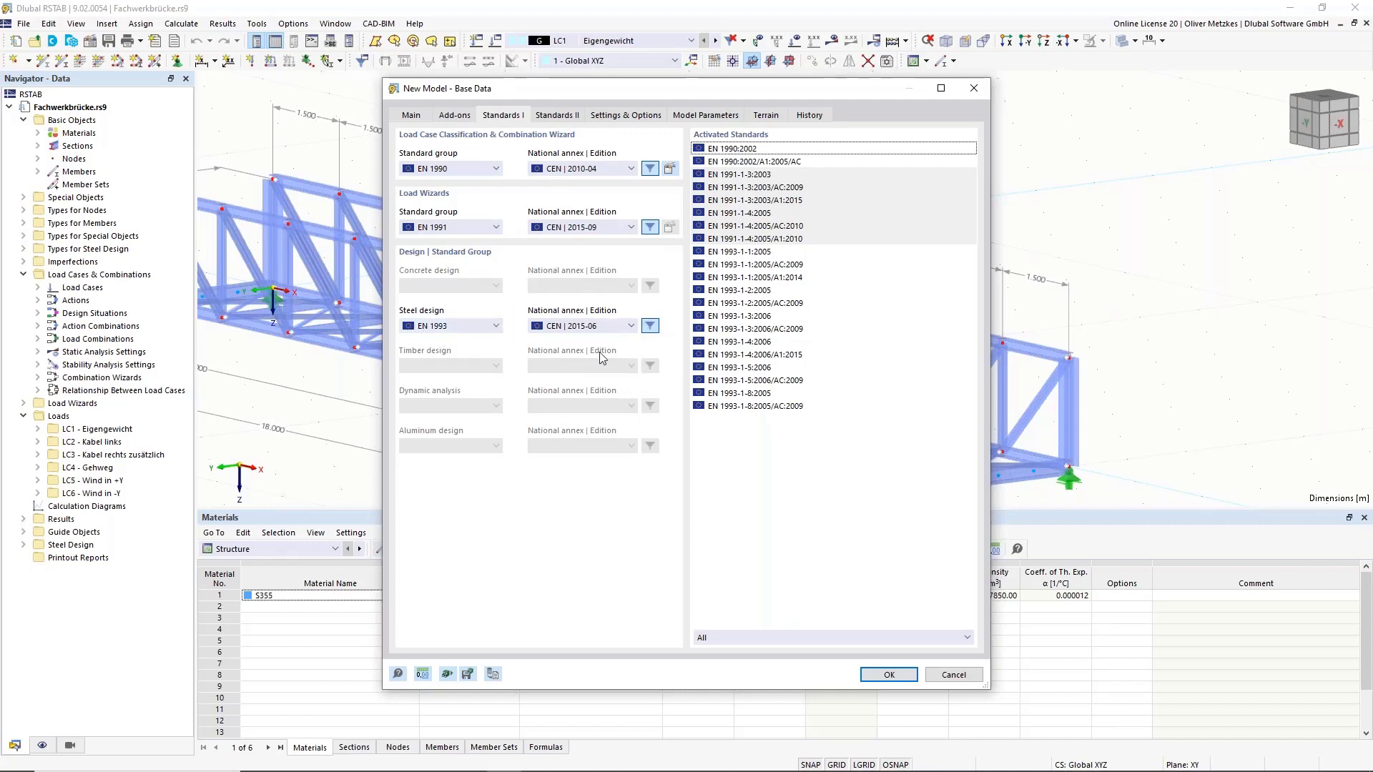
{"action": "left_click", "coordinate": [605, 329]}
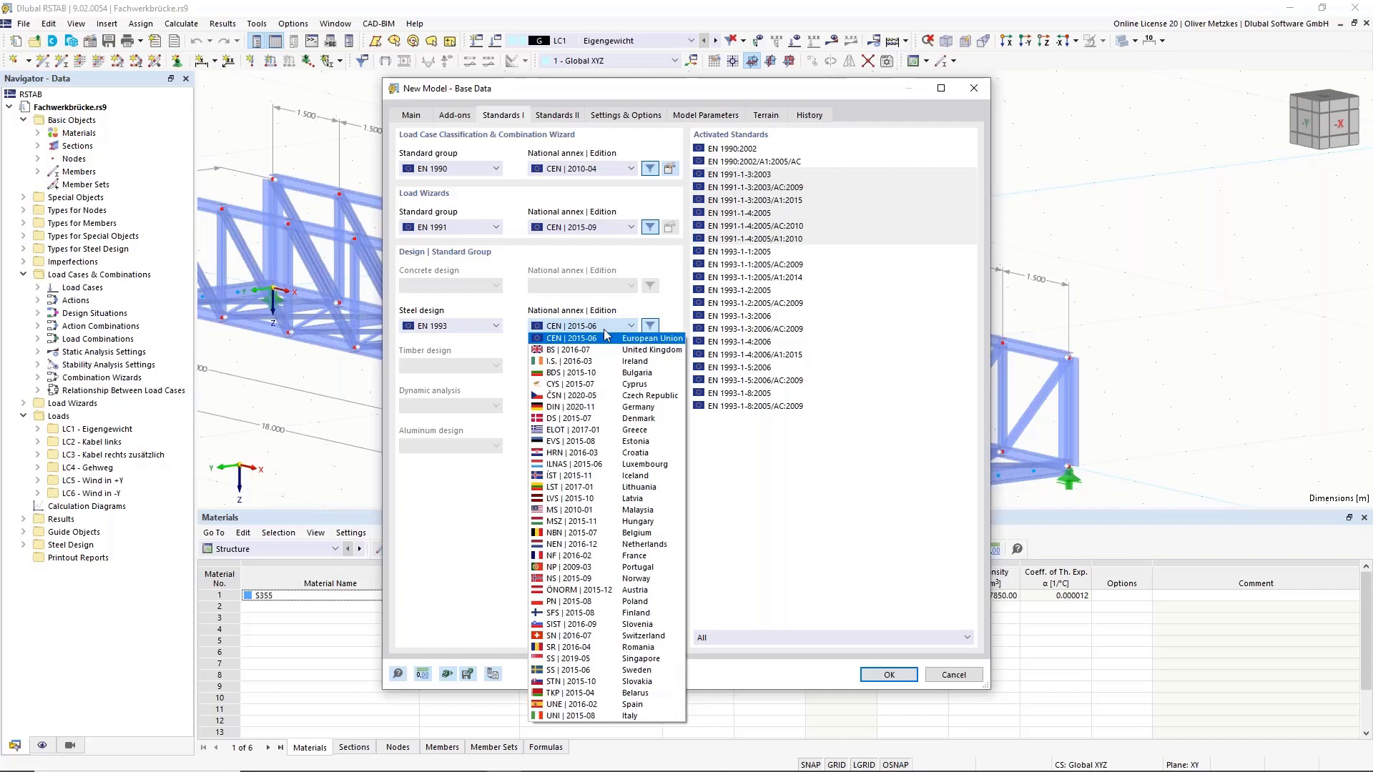
{"action": "left_click", "coordinate": [581, 338]}
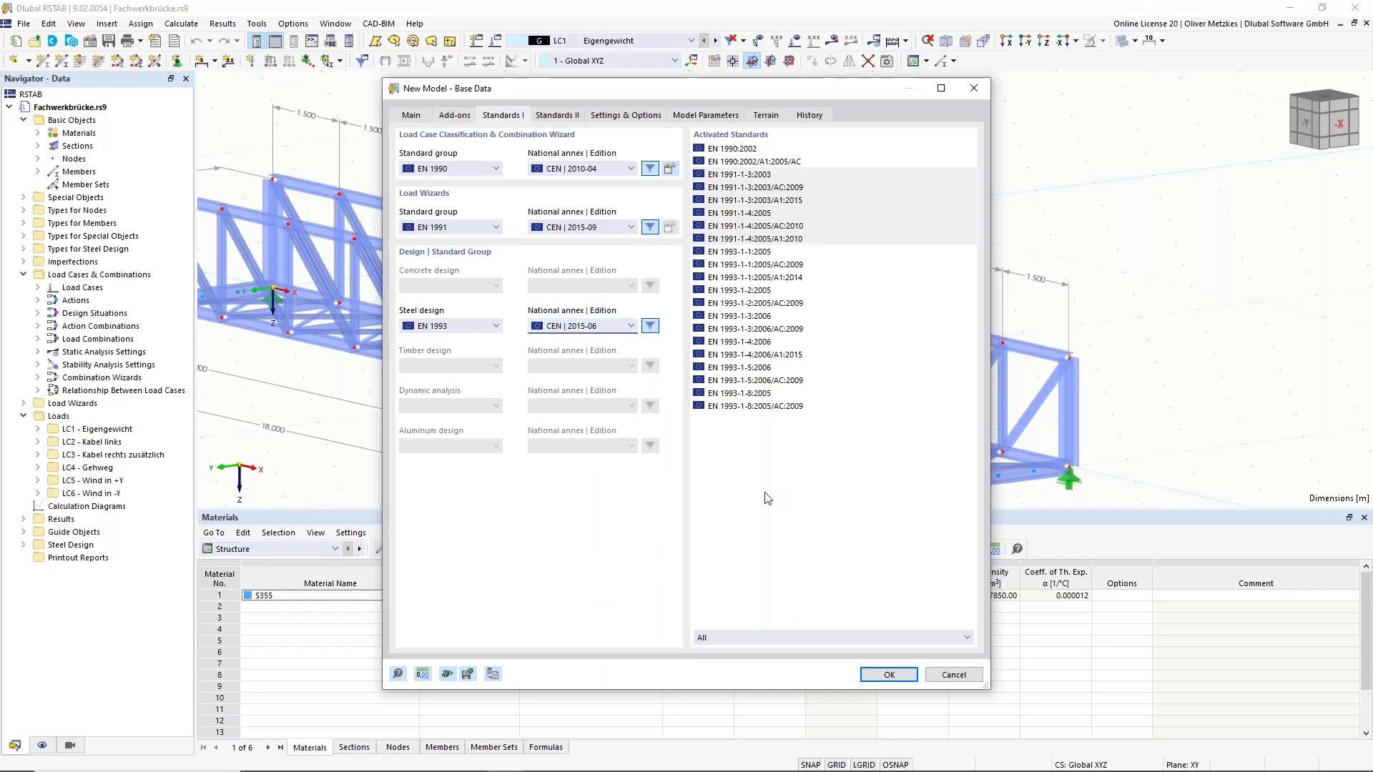
{"action": "left_click", "coordinate": [891, 673]}
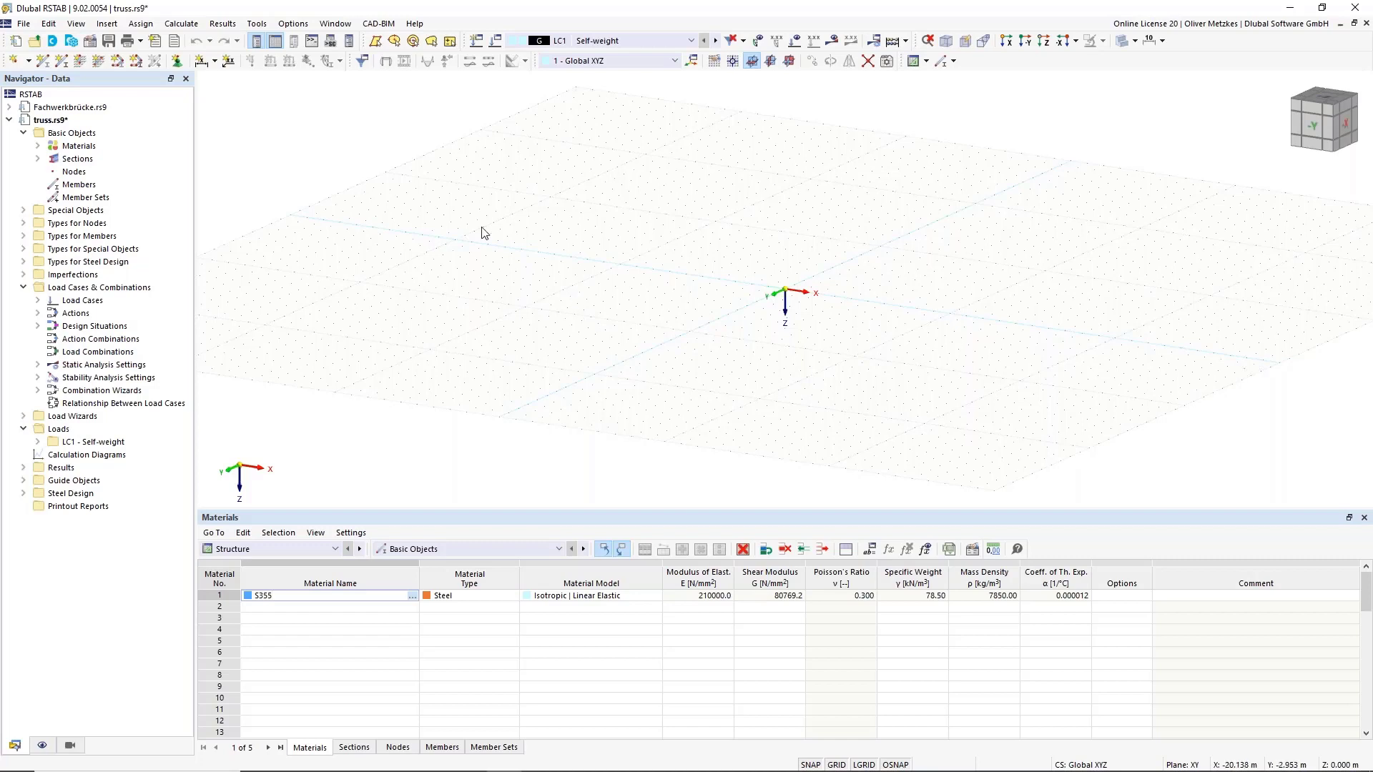
Step: Delete all predefined materials from the truss model
{"action": "left_click", "coordinate": [79, 146]}
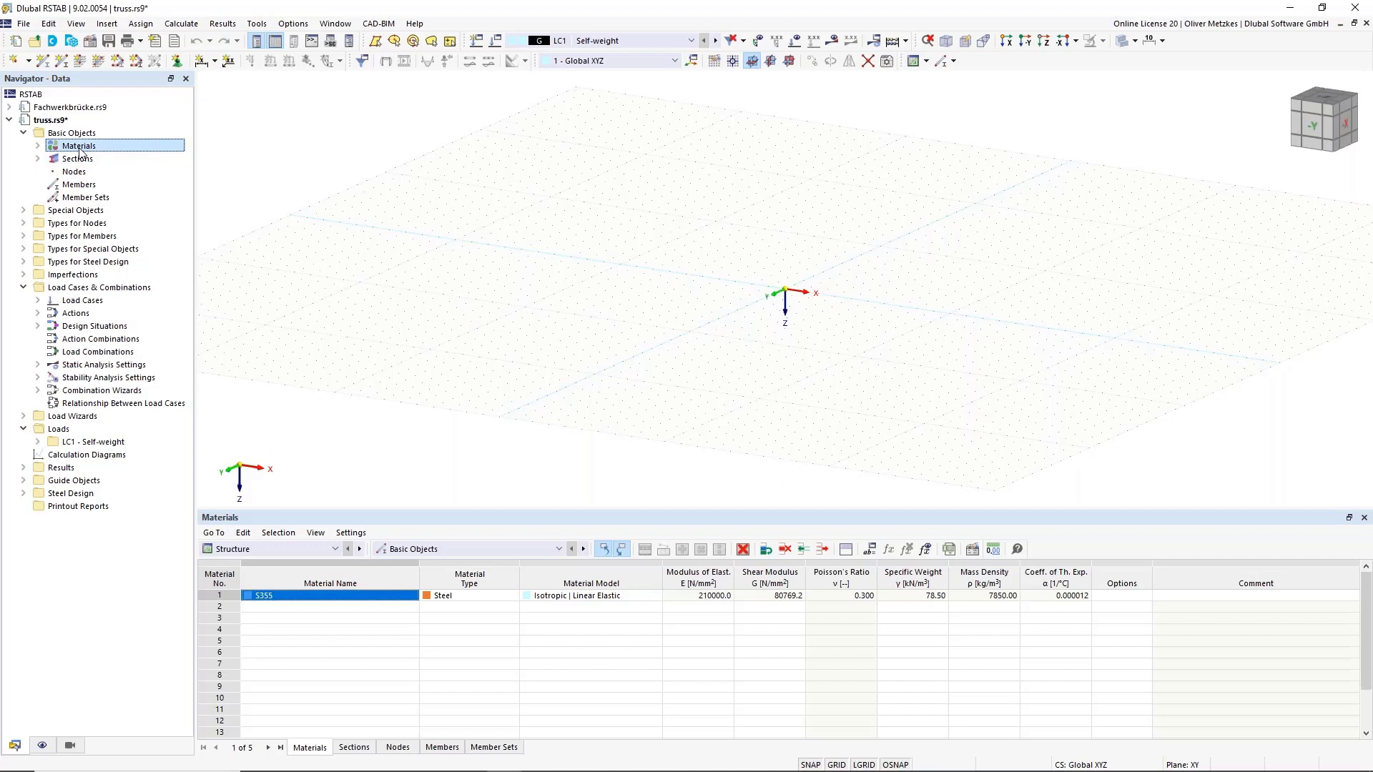
{"action": "right_click", "coordinate": [78, 151]}
{"action": "left_click", "coordinate": [146, 216]}
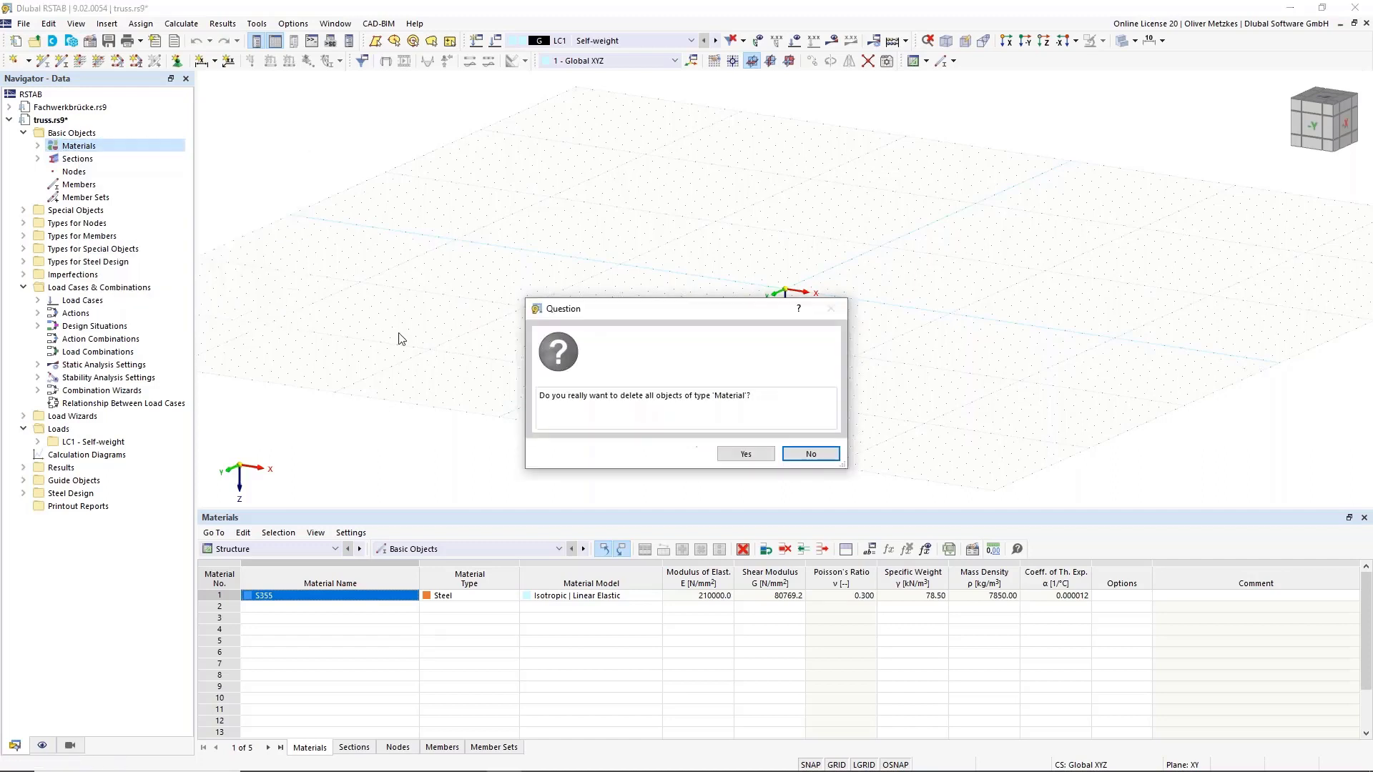
{"action": "left_click", "coordinate": [746, 454]}
Step: Delete all predefined sections from the truss model
{"action": "left_click", "coordinate": [76, 159]}
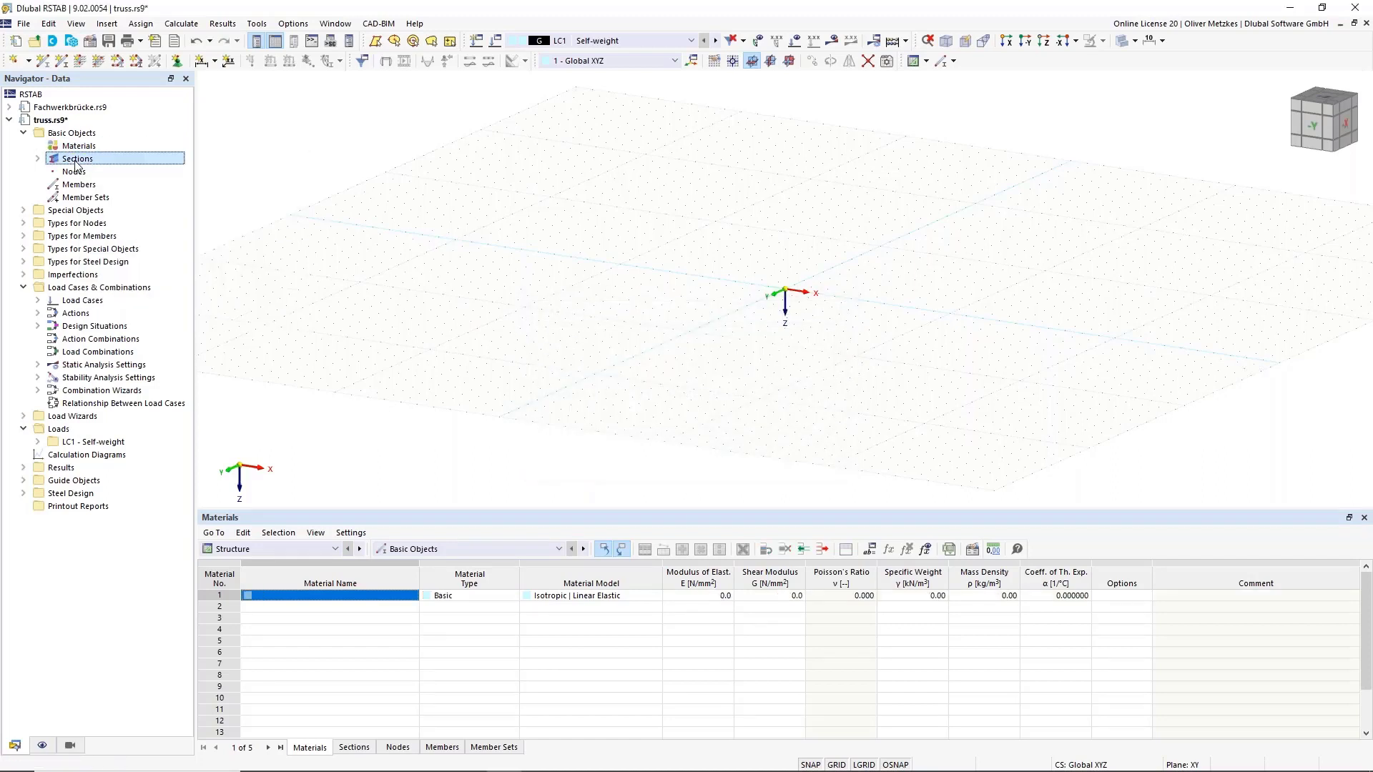
{"action": "right_click", "coordinate": [77, 163]}
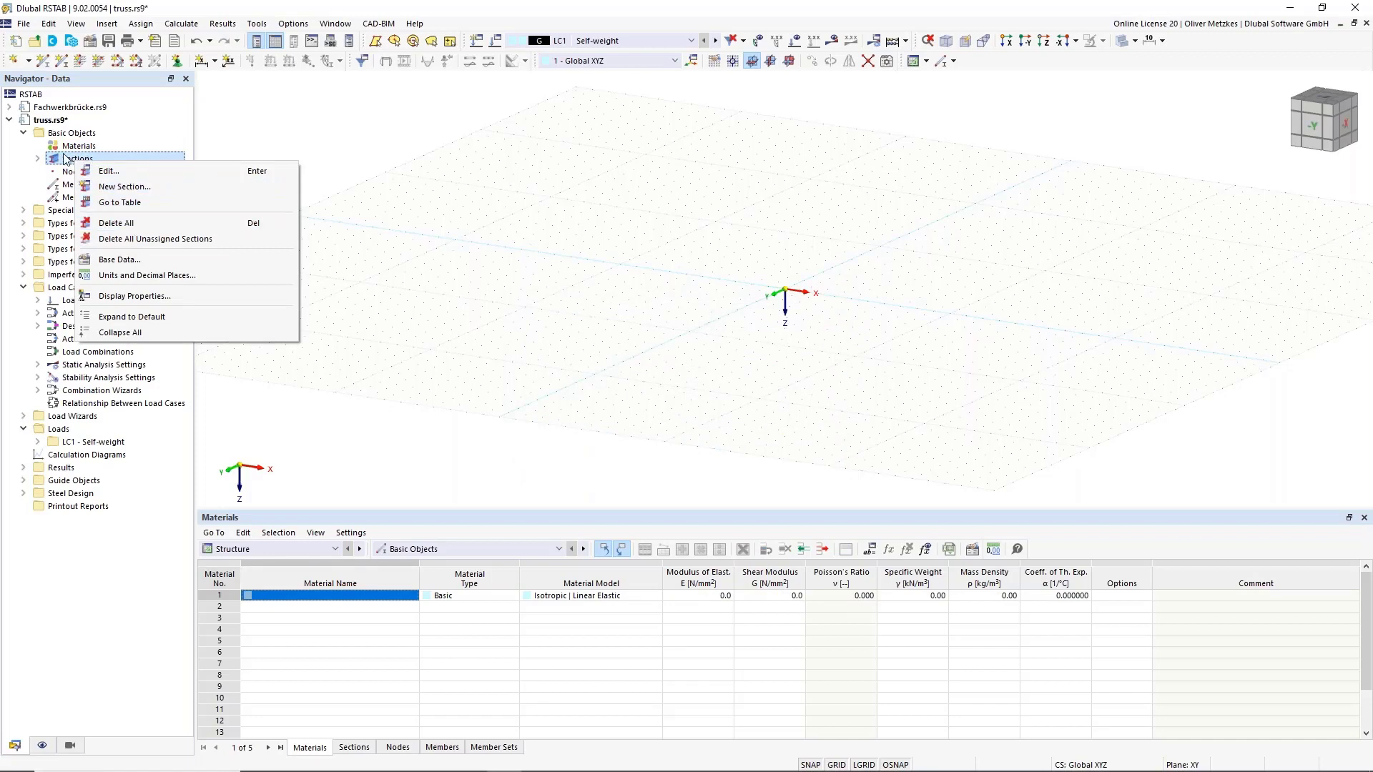
{"action": "left_click", "coordinate": [131, 228]}
{"action": "left_click", "coordinate": [743, 453]}
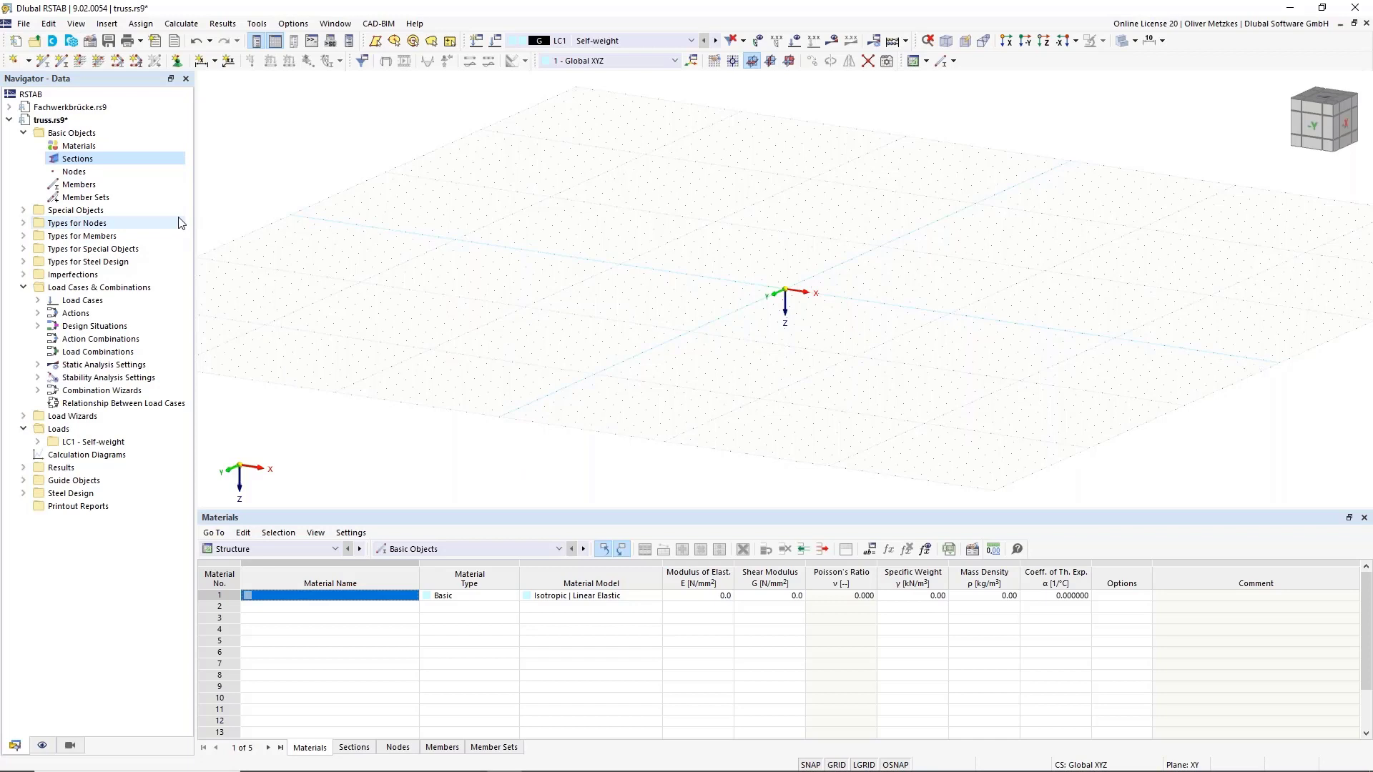
Step: Start a new section and open the library of standardized I-sections for it
{"action": "right_click", "coordinate": [74, 161]}
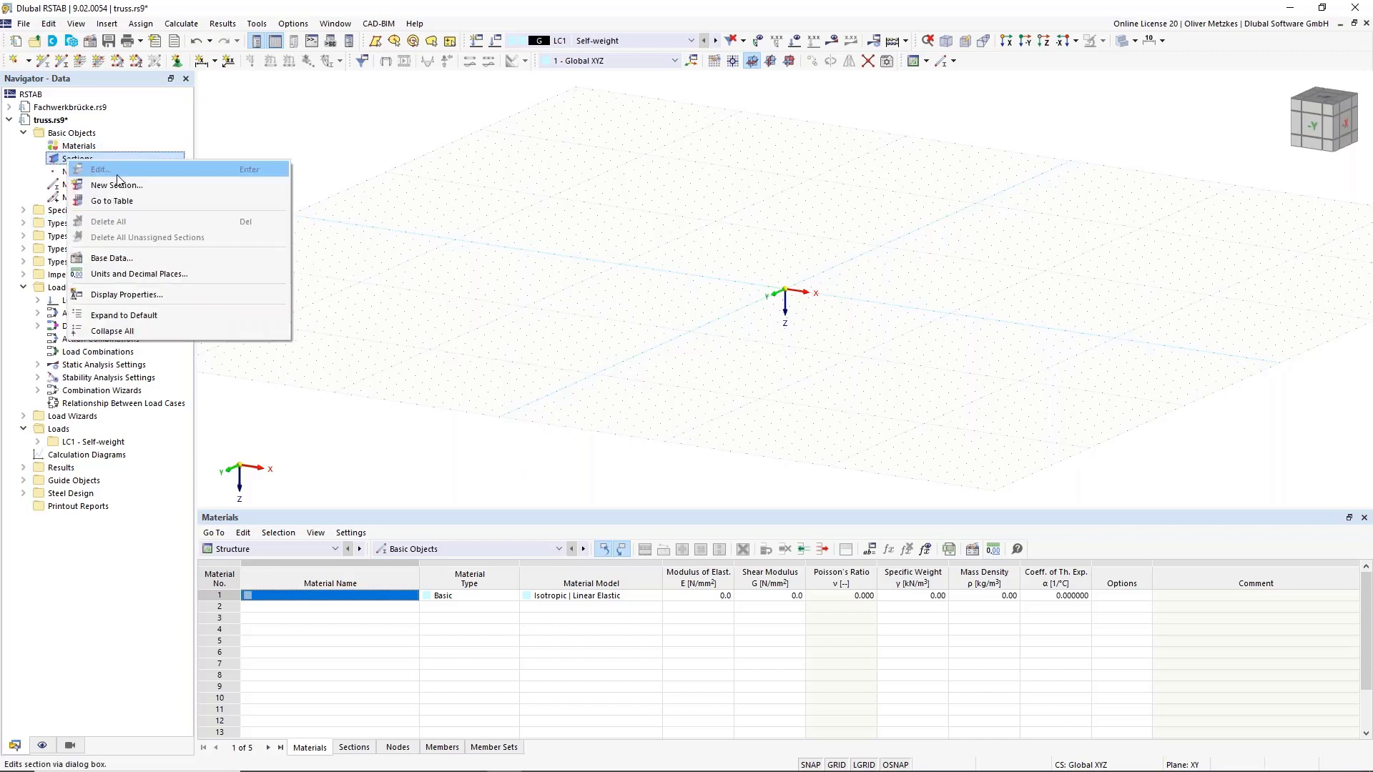
{"action": "left_click", "coordinate": [121, 189]}
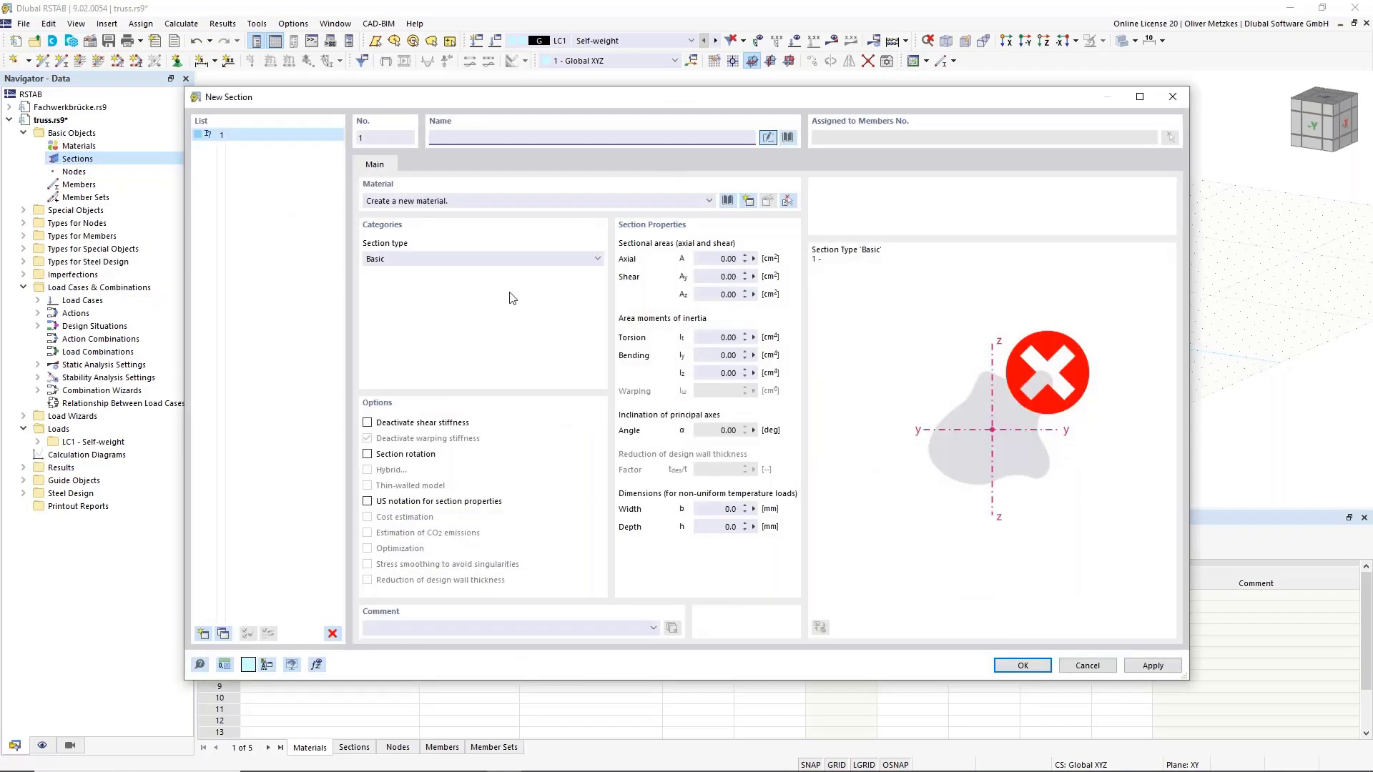
{"action": "left_click", "coordinate": [788, 138]}
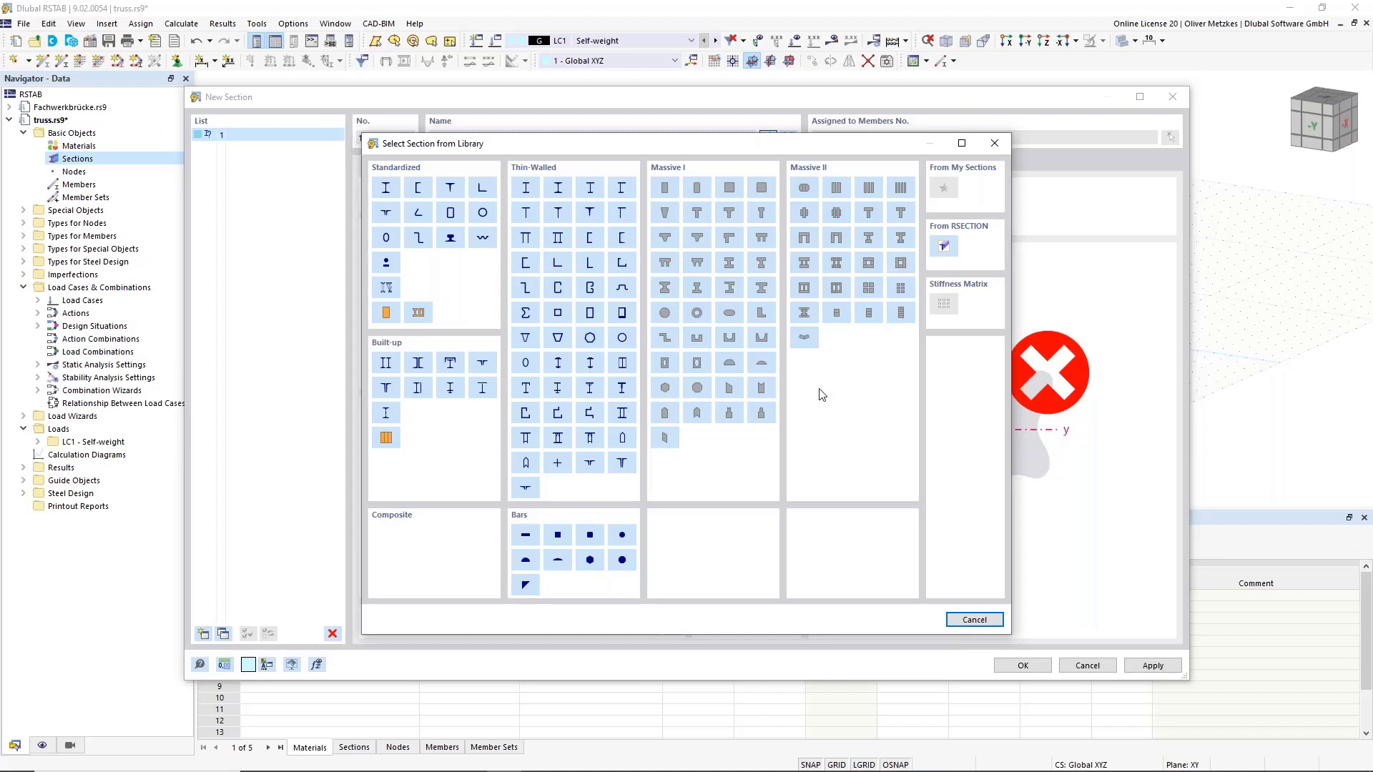
{"action": "left_click", "coordinate": [390, 188]}
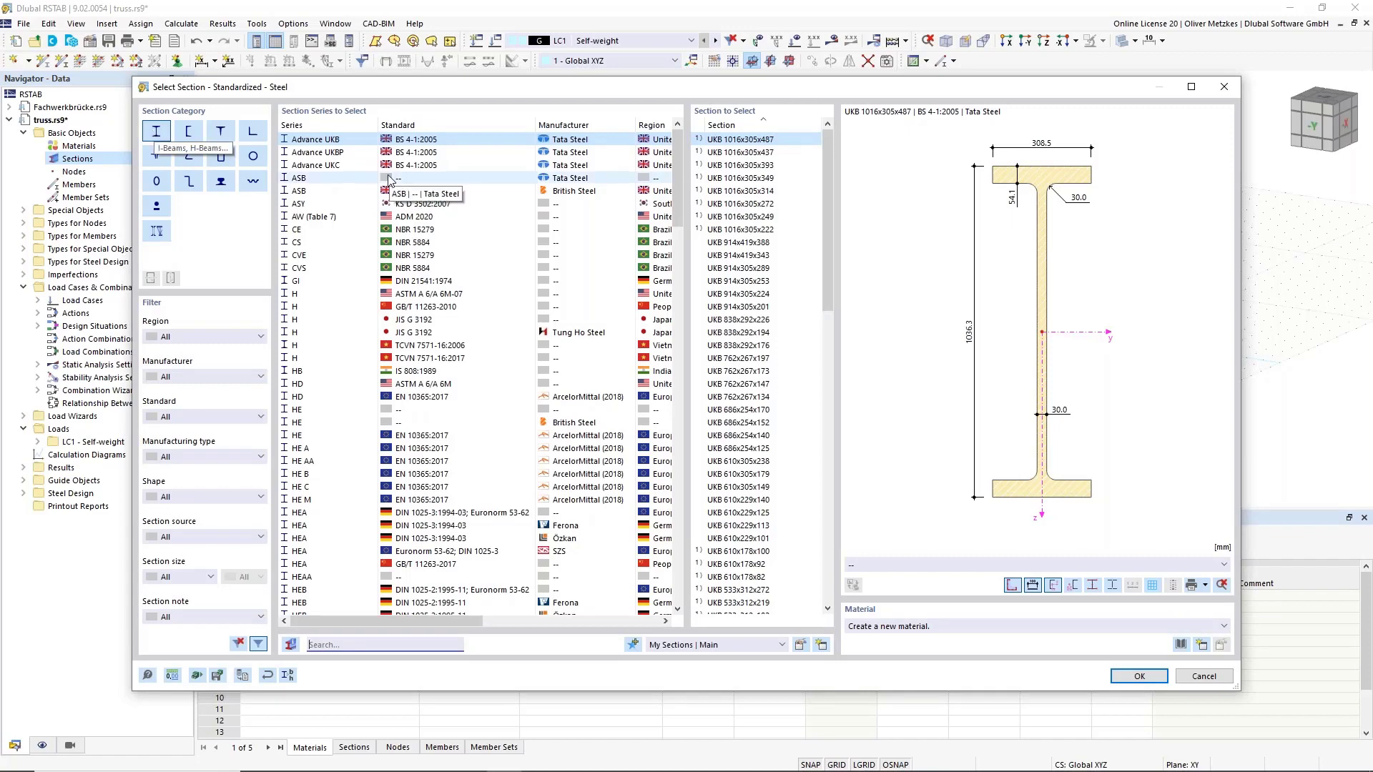
Step: Filter the I-section series to the European Union region and select HEB 140 from the DIN 1025-2:1995-11 HEB series
{"action": "scroll", "coordinate": [502, 171], "scroll_direction": "down", "scroll_amount": 12}
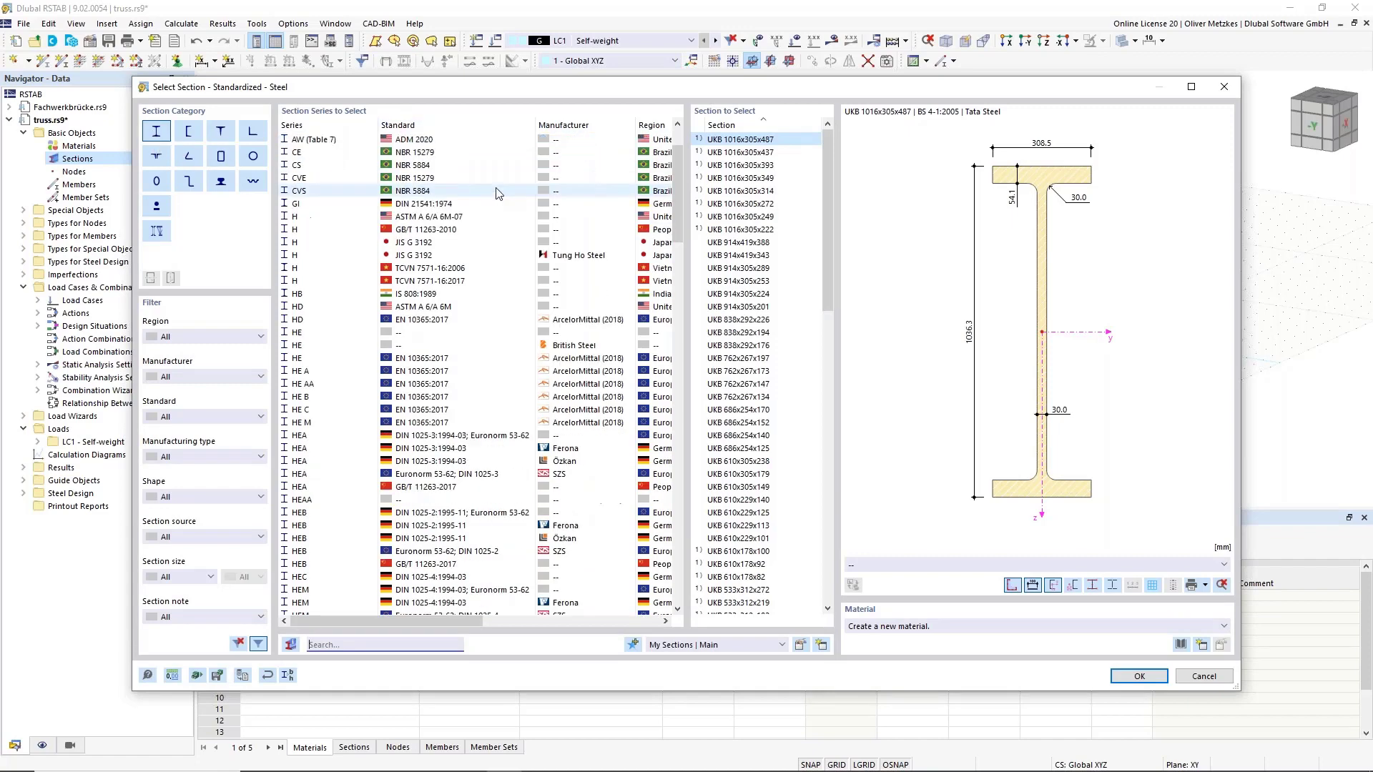
{"action": "scroll", "coordinate": [492, 200], "scroll_direction": "down", "scroll_amount": 8}
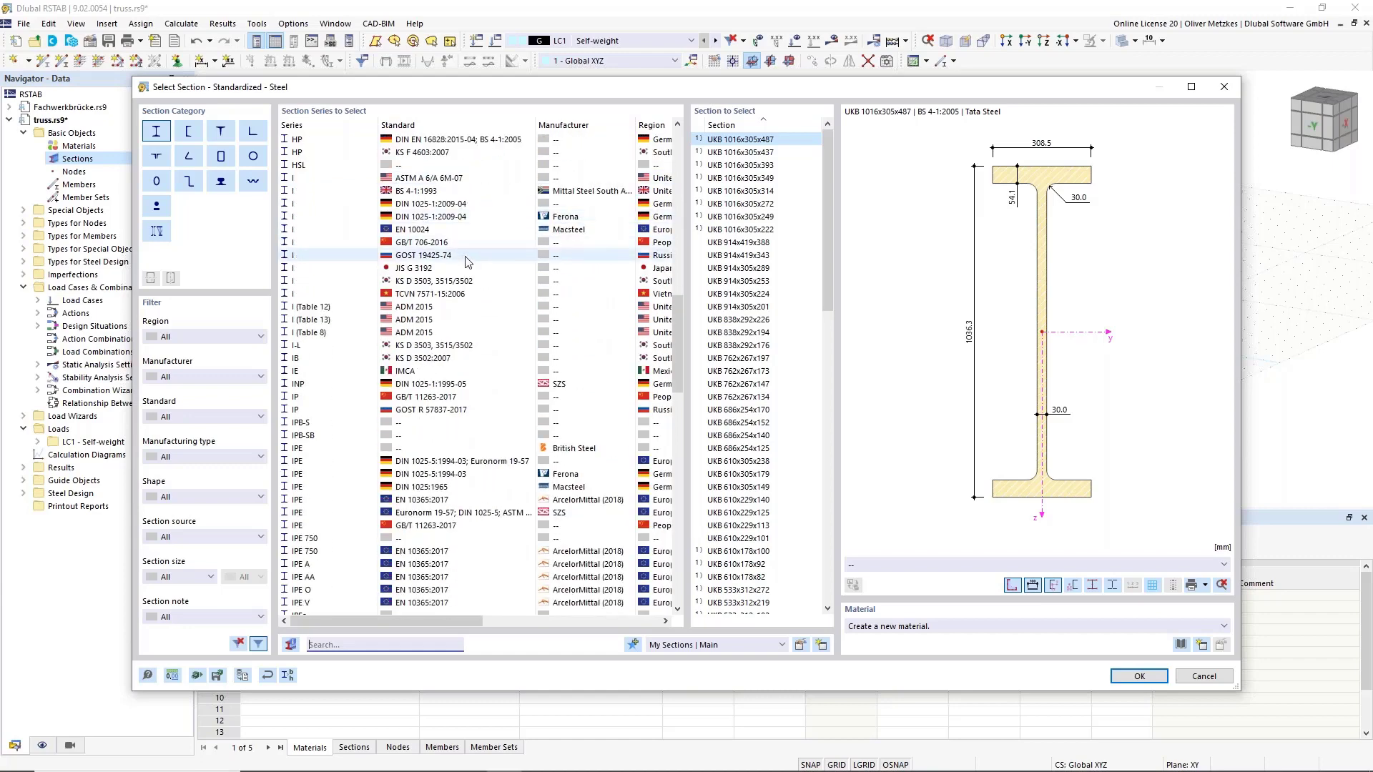
{"action": "scroll", "coordinate": [492, 367], "scroll_direction": "down", "scroll_amount": 4}
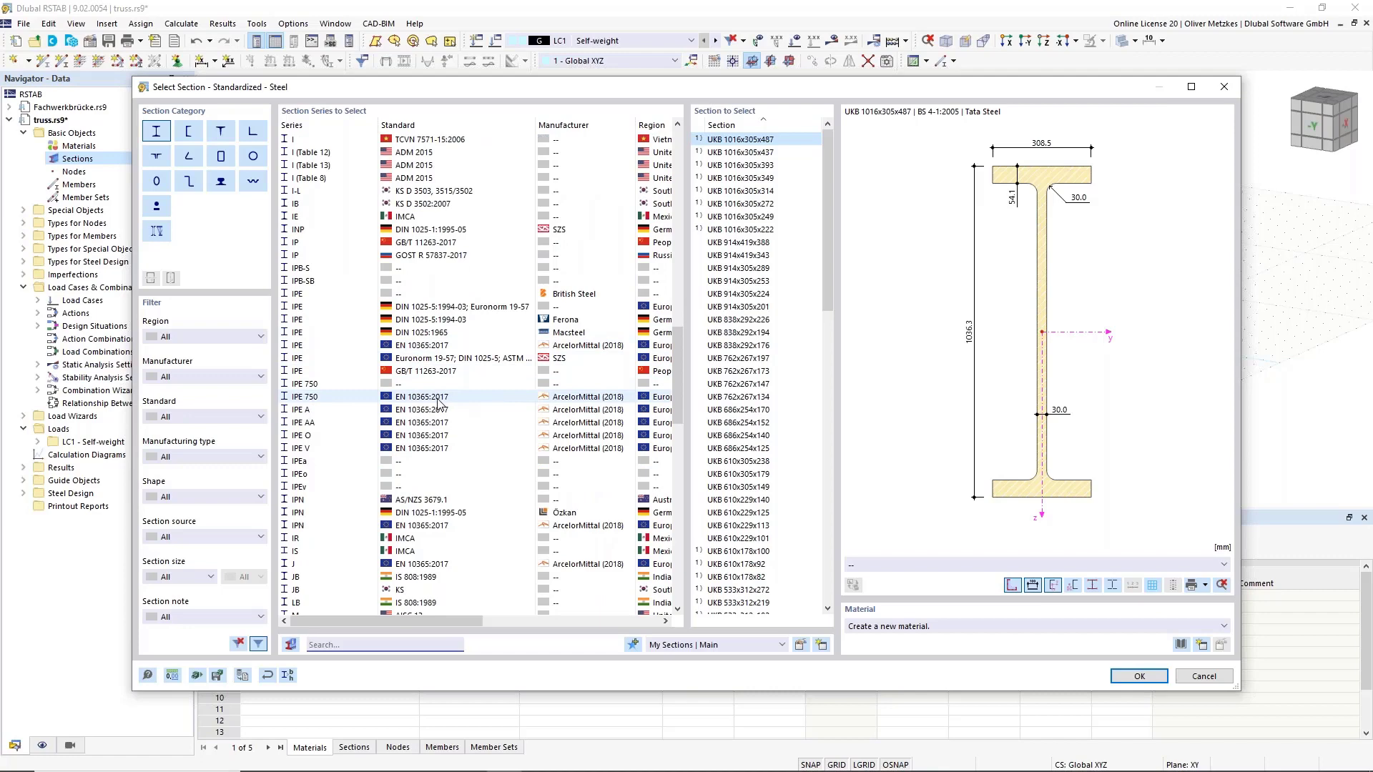
{"action": "scroll", "coordinate": [438, 403], "scroll_direction": "up", "scroll_amount": 20}
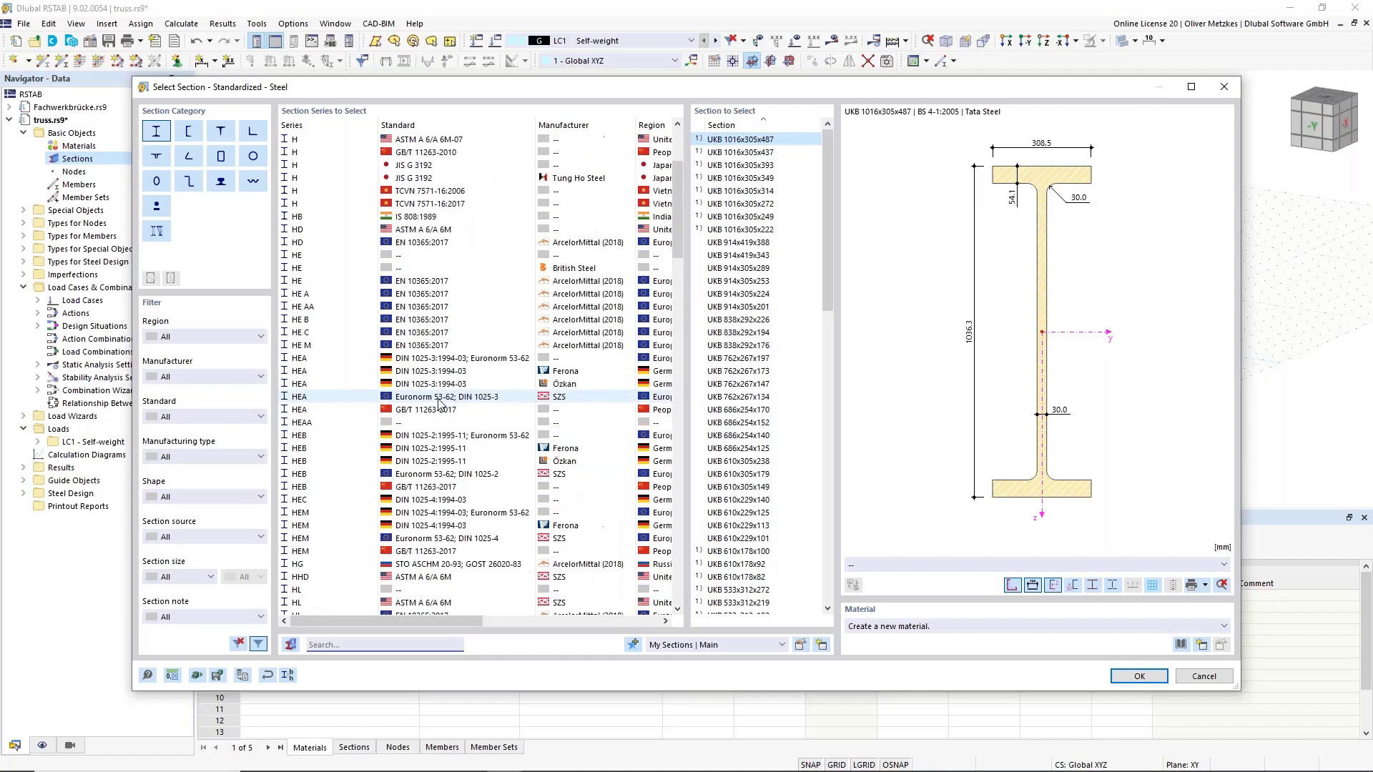
{"action": "scroll", "coordinate": [439, 402], "scroll_direction": "up", "scroll_amount": 4}
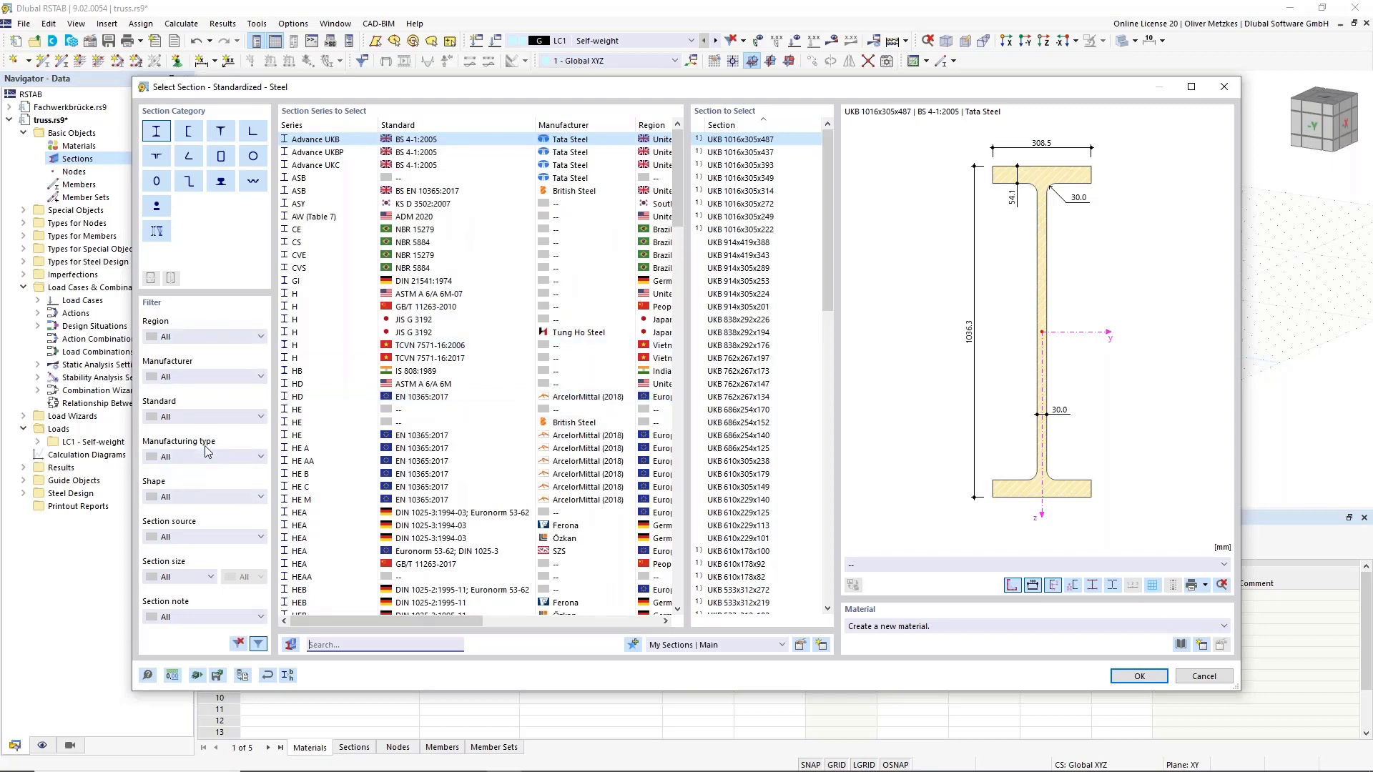
{"action": "left_click", "coordinate": [185, 339]}
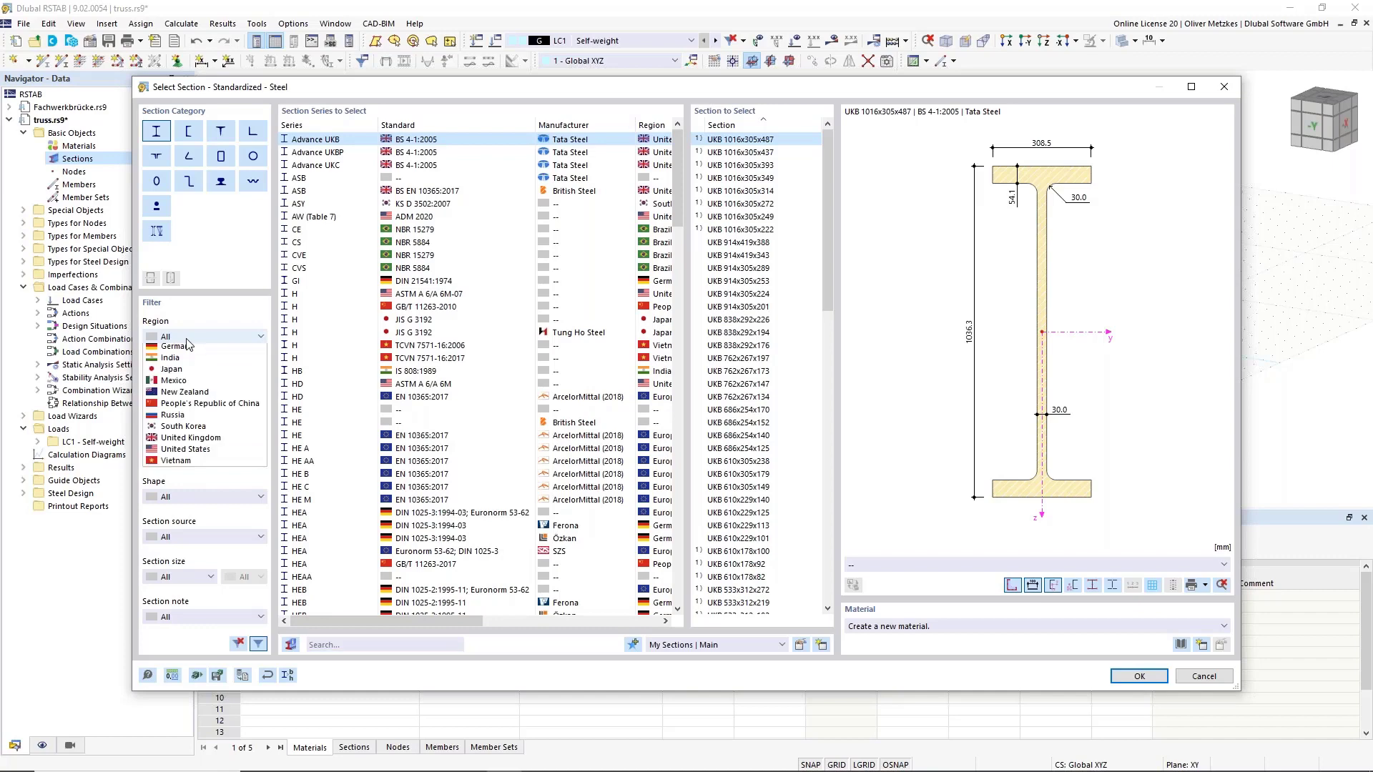
{"action": "left_click", "coordinate": [181, 408]}
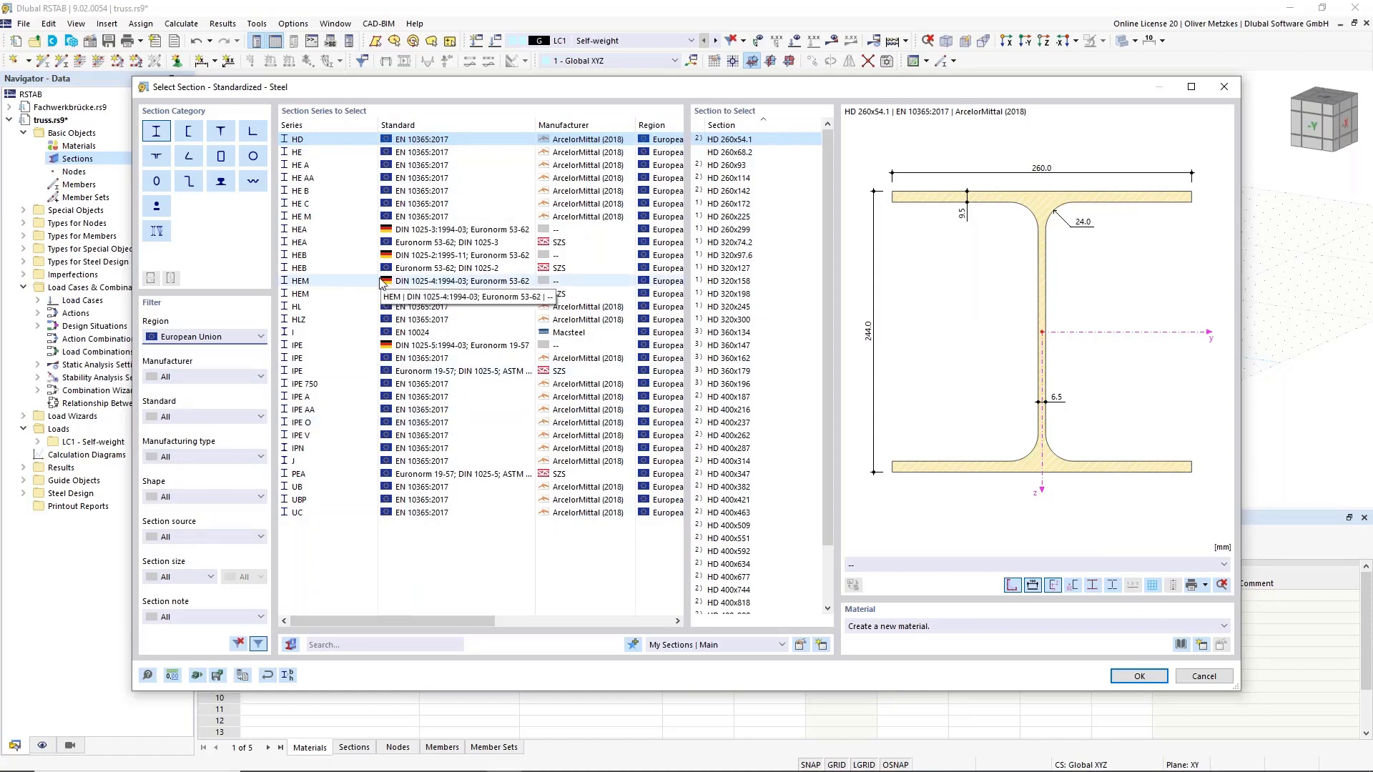
{"action": "left_click", "coordinate": [311, 257]}
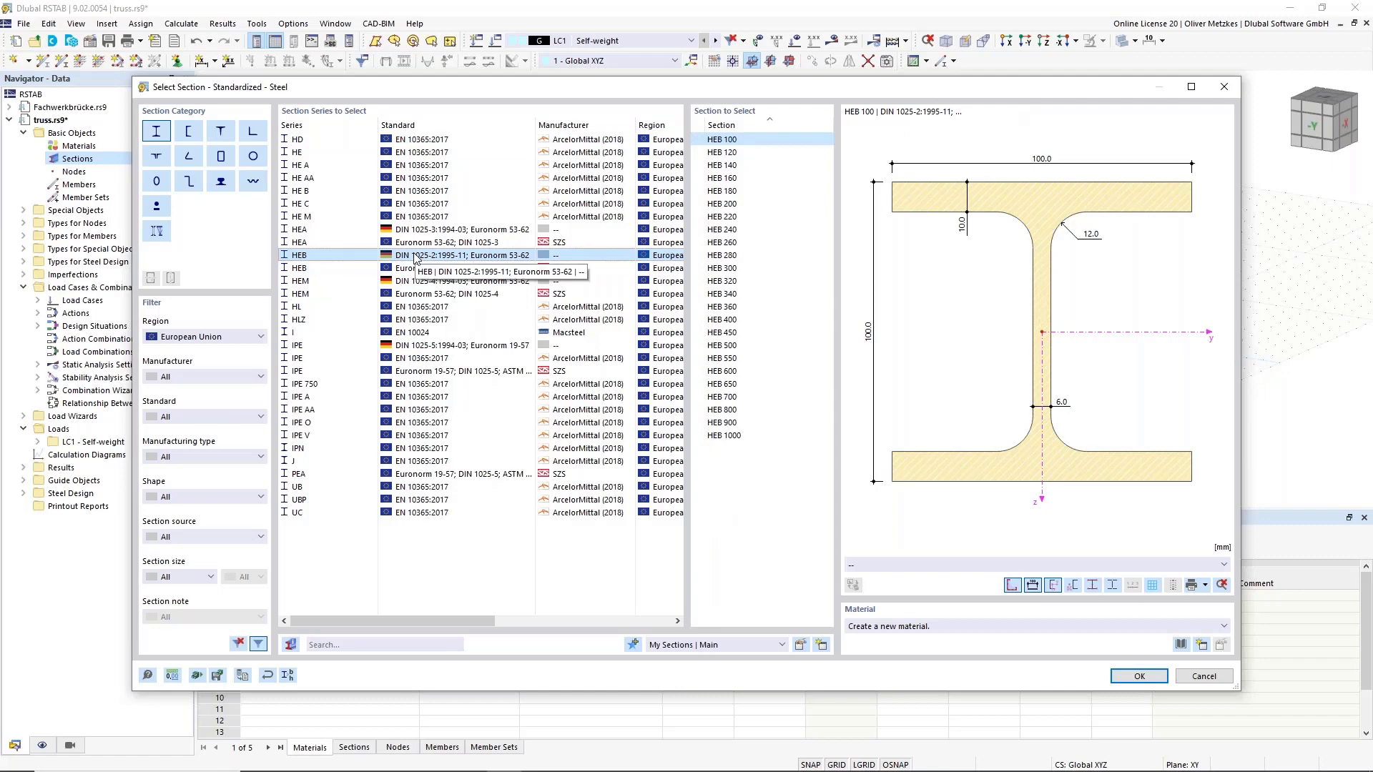
{"action": "left_click", "coordinate": [743, 166]}
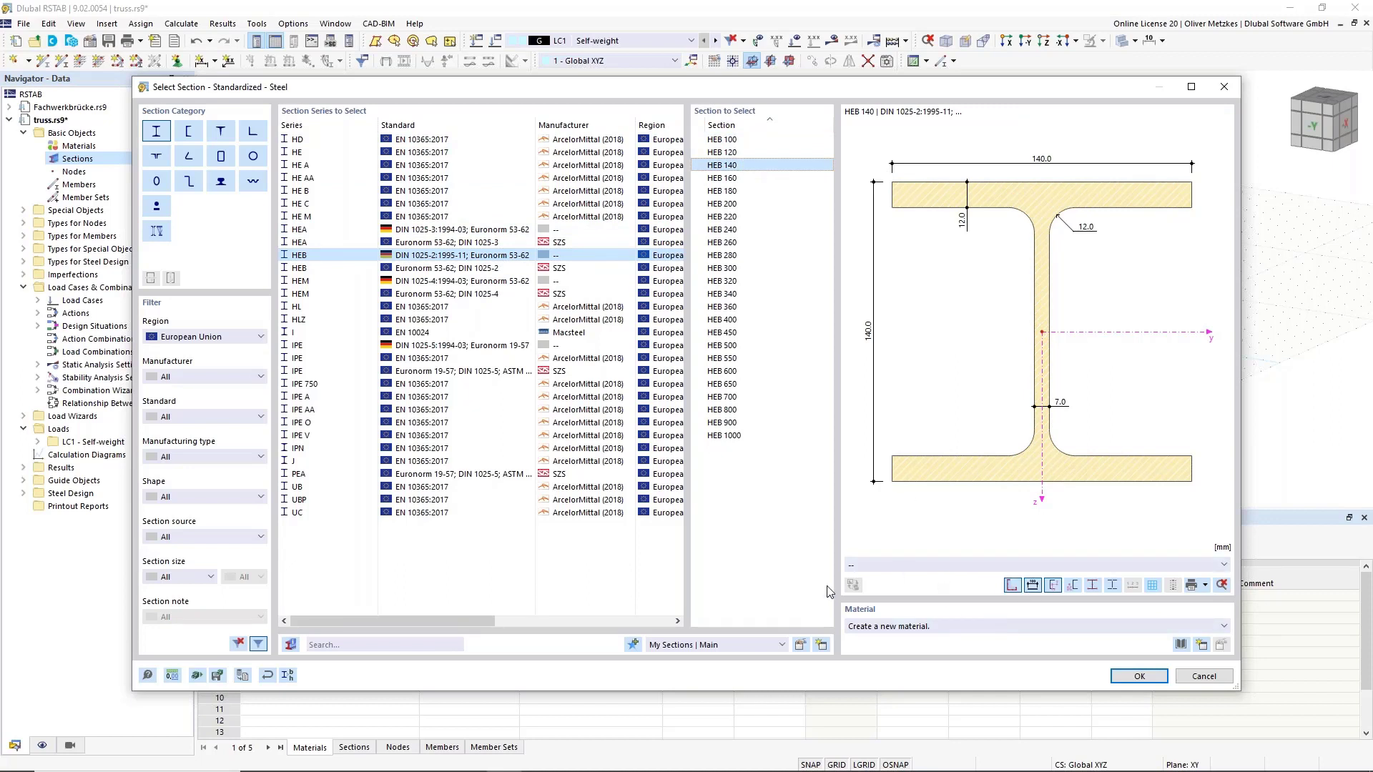
Step: Open the material library for the HEB 140 section and set the standard filter to All
{"action": "left_click", "coordinate": [1180, 645]}
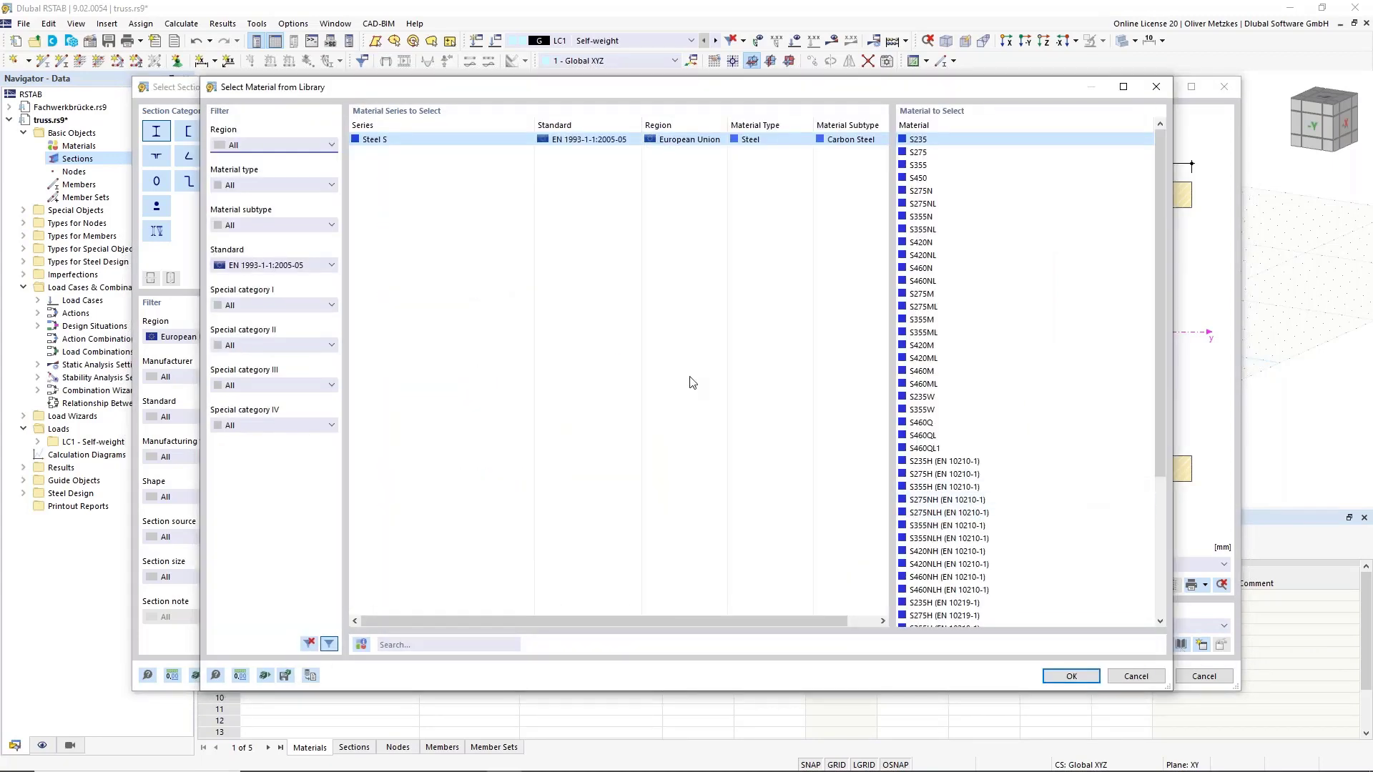
{"action": "left_click", "coordinate": [256, 266]}
{"action": "scroll", "coordinate": [274, 281], "scroll_direction": "up", "scroll_amount": 1}
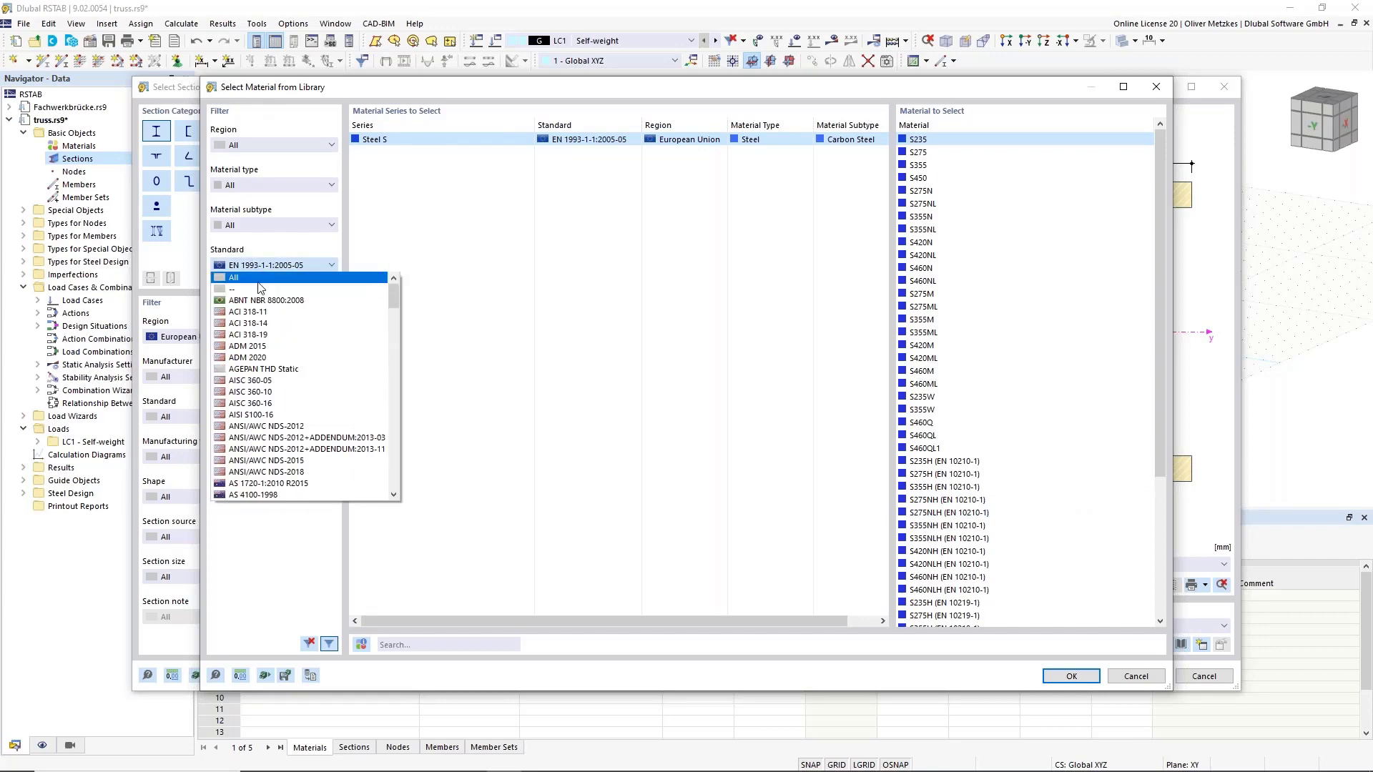
{"action": "left_click", "coordinate": [265, 277]}
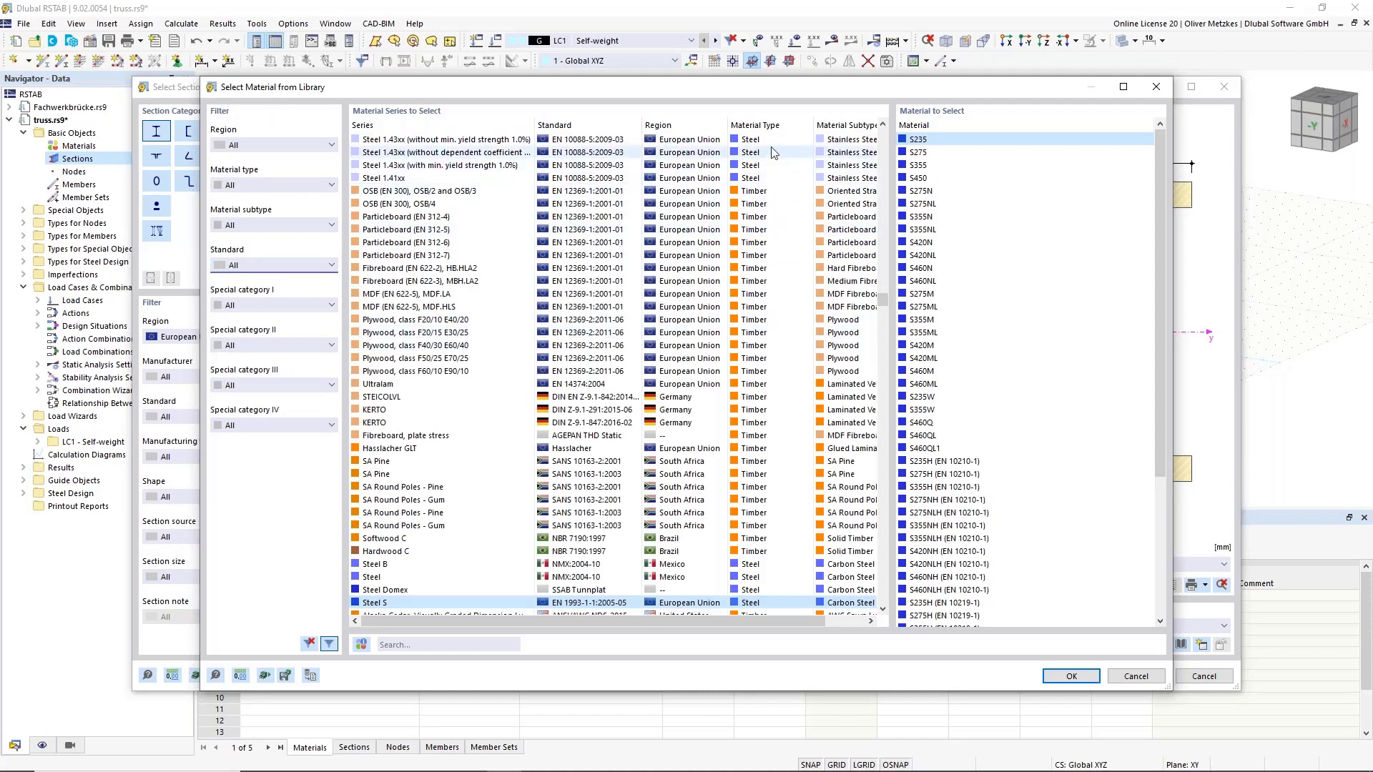
{"action": "scroll", "coordinate": [754, 390], "scroll_direction": "down", "scroll_amount": 3}
{"action": "scroll", "coordinate": [755, 390], "scroll_direction": "down", "scroll_amount": 1}
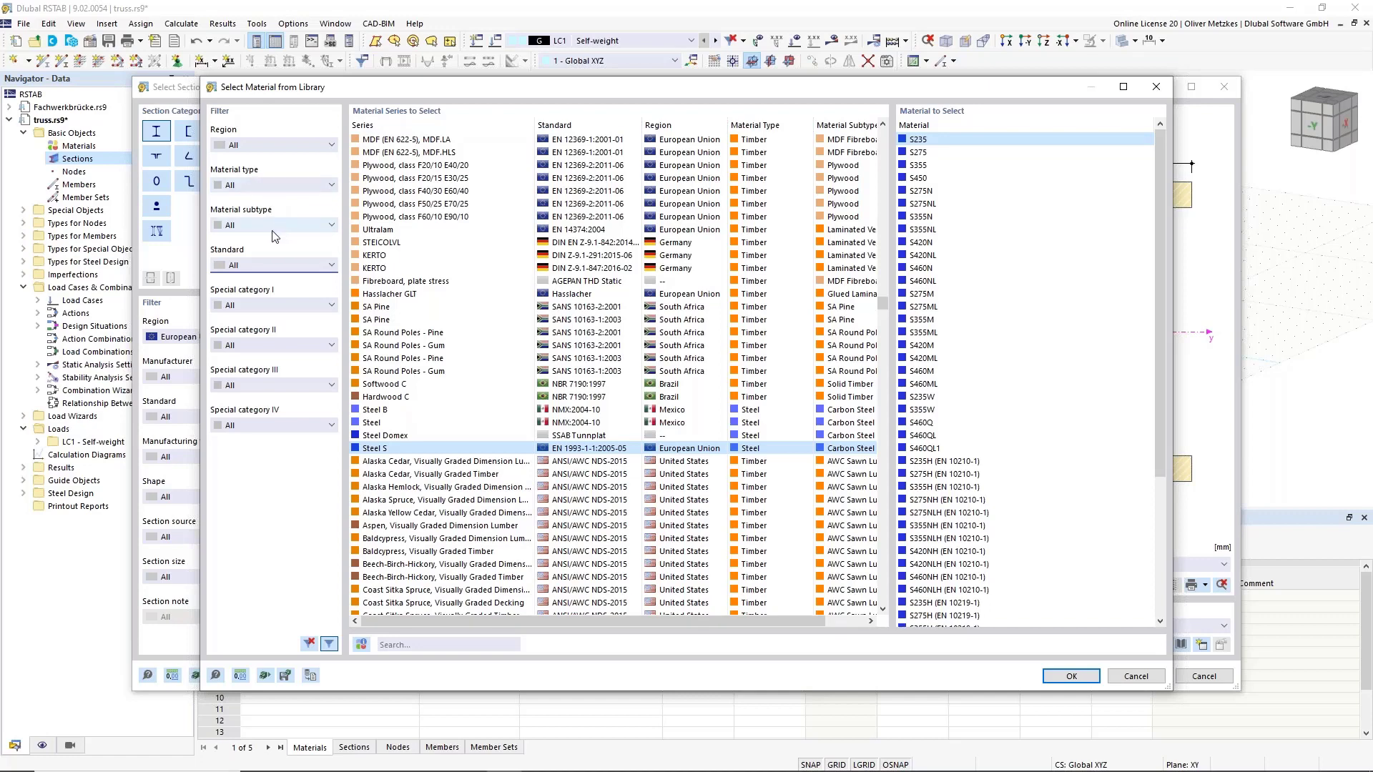
Step: Filter the material library to the EN 1993-1-1:2005-05 standard and assign S355 steel to the HEB 140 section
{"action": "left_click", "coordinate": [253, 272]}
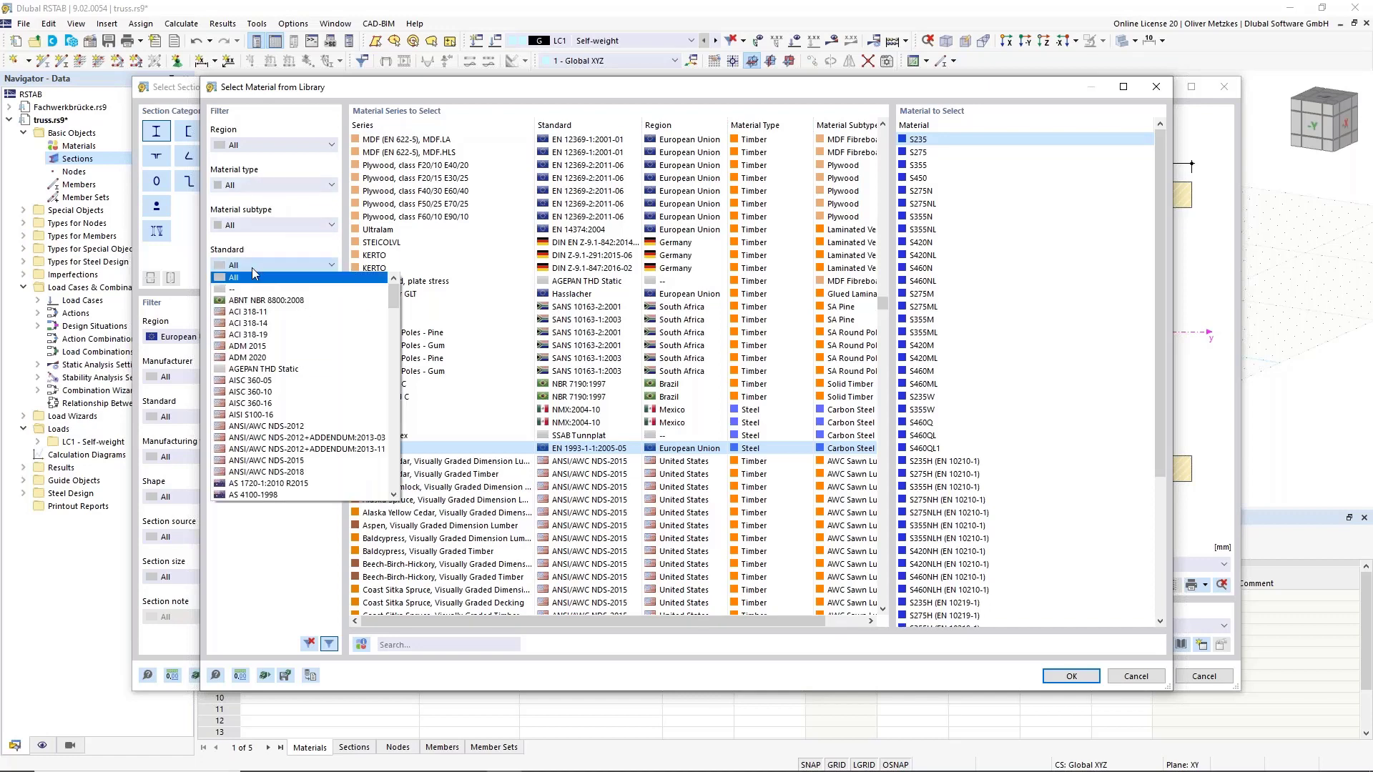
{"action": "scroll", "coordinate": [275, 343], "scroll_direction": "down", "scroll_amount": 10}
{"action": "scroll", "coordinate": [275, 348], "scroll_direction": "up", "scroll_amount": 10}
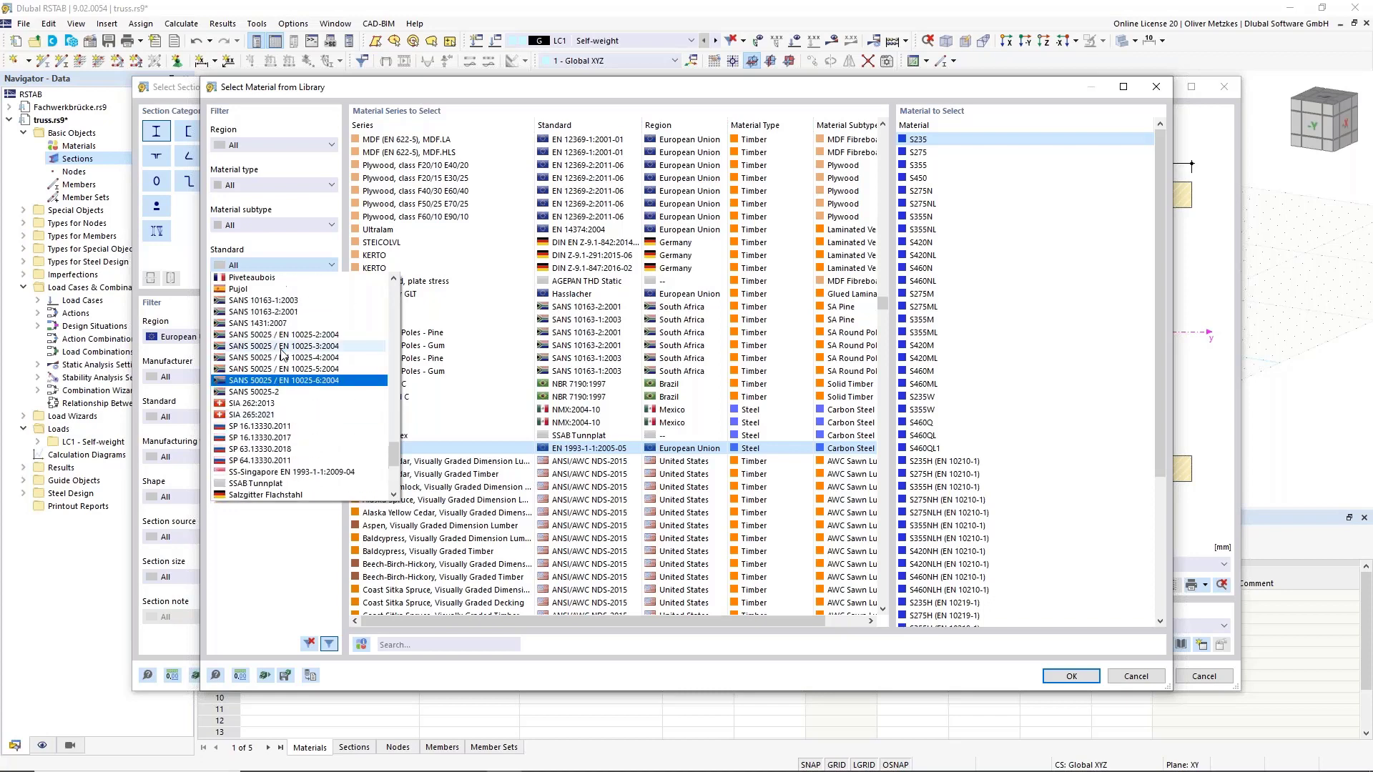
{"action": "left_click_drag", "start_coordinate": [397, 420], "coordinate": [397, 402]}
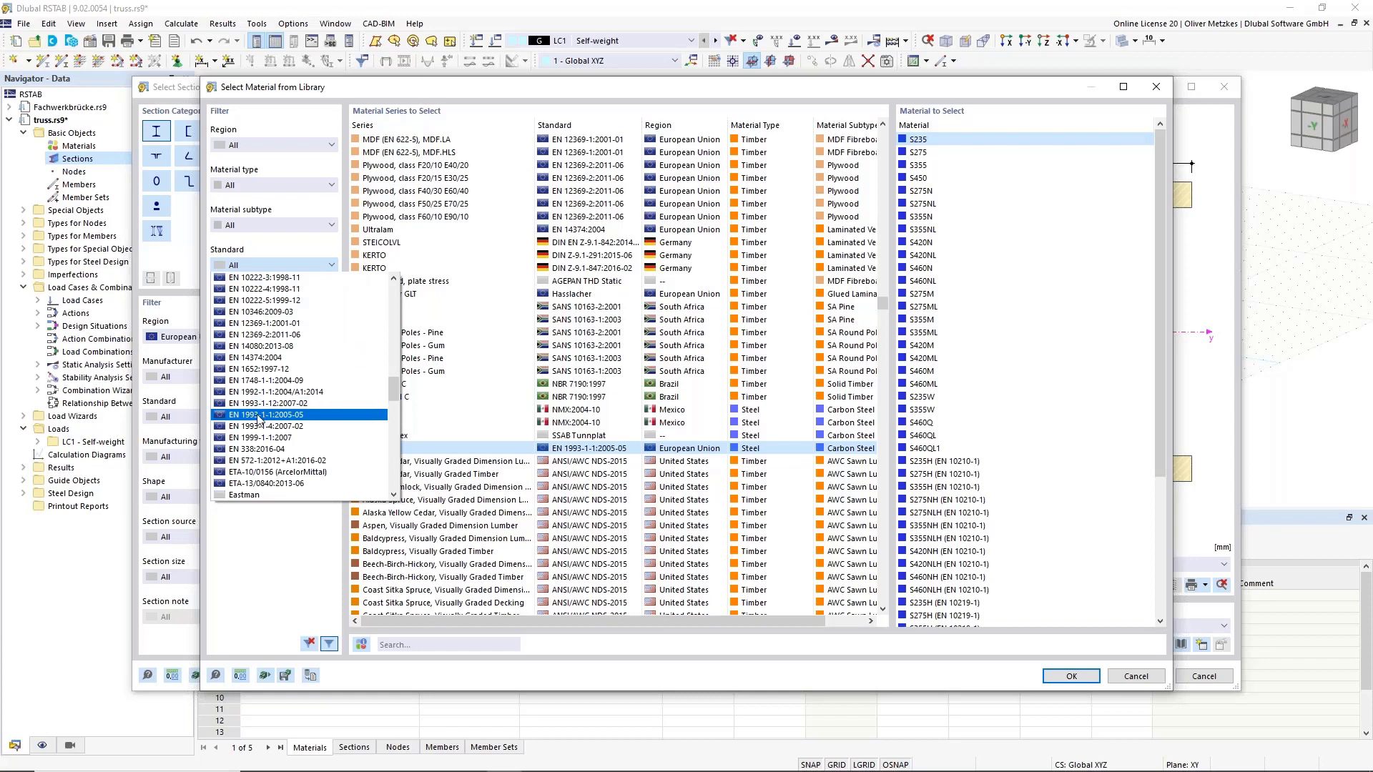
{"action": "left_click", "coordinate": [266, 415]}
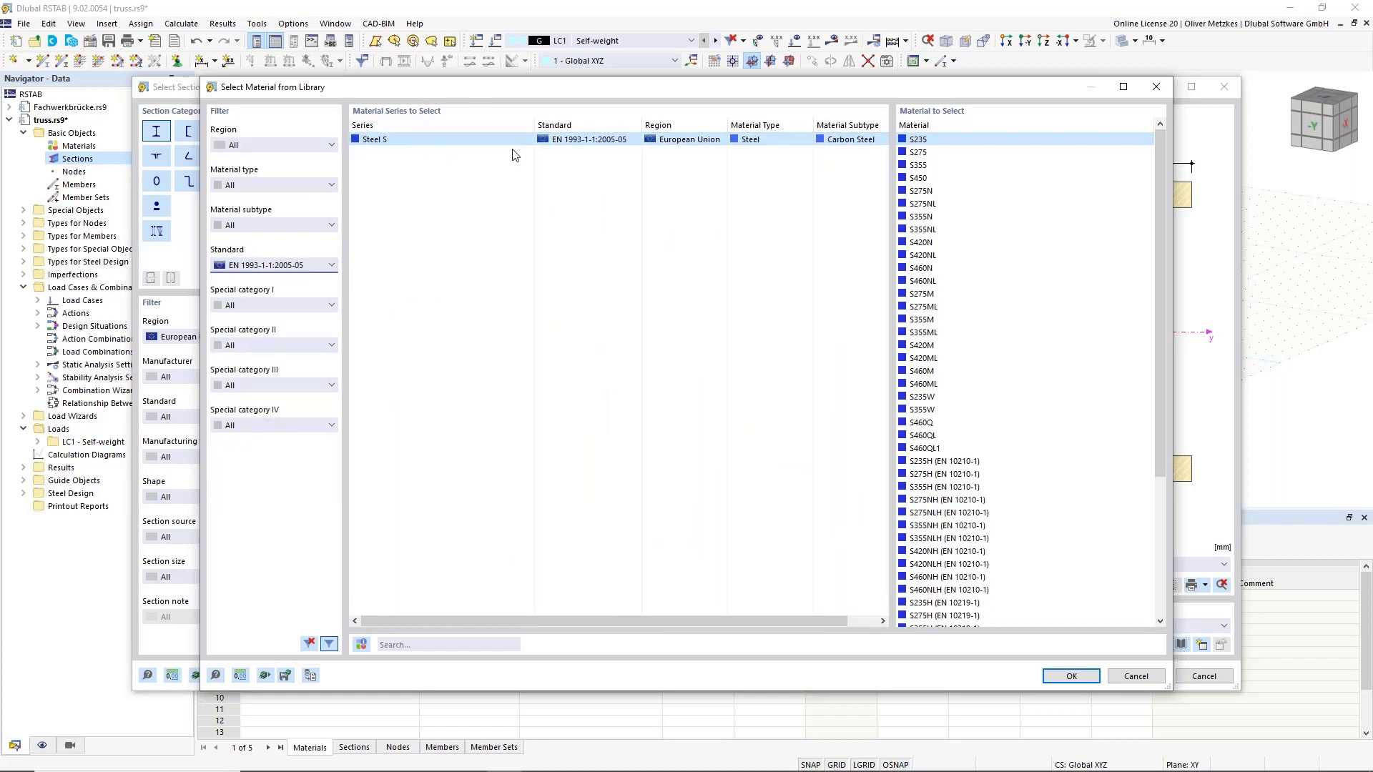
{"action": "left_click", "coordinate": [930, 165]}
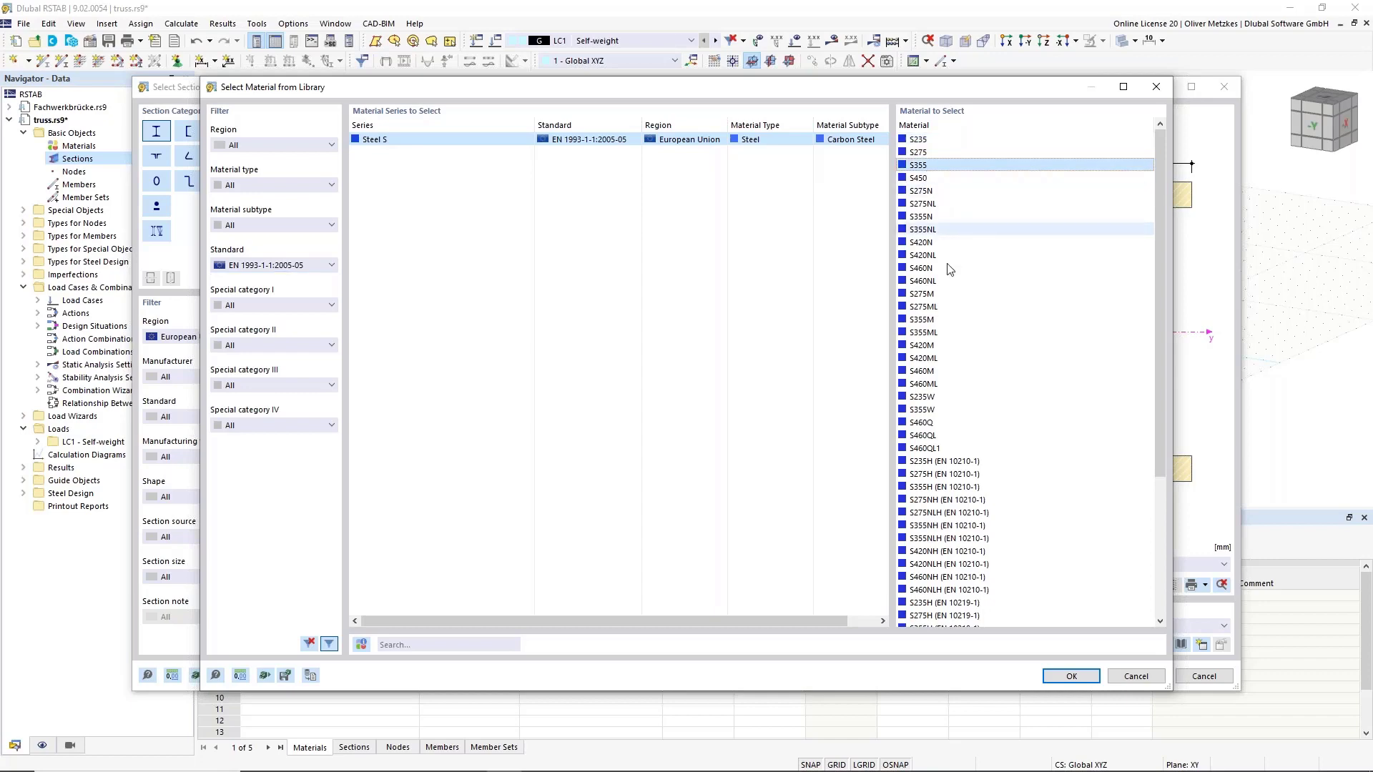
{"action": "left_click", "coordinate": [1076, 679]}
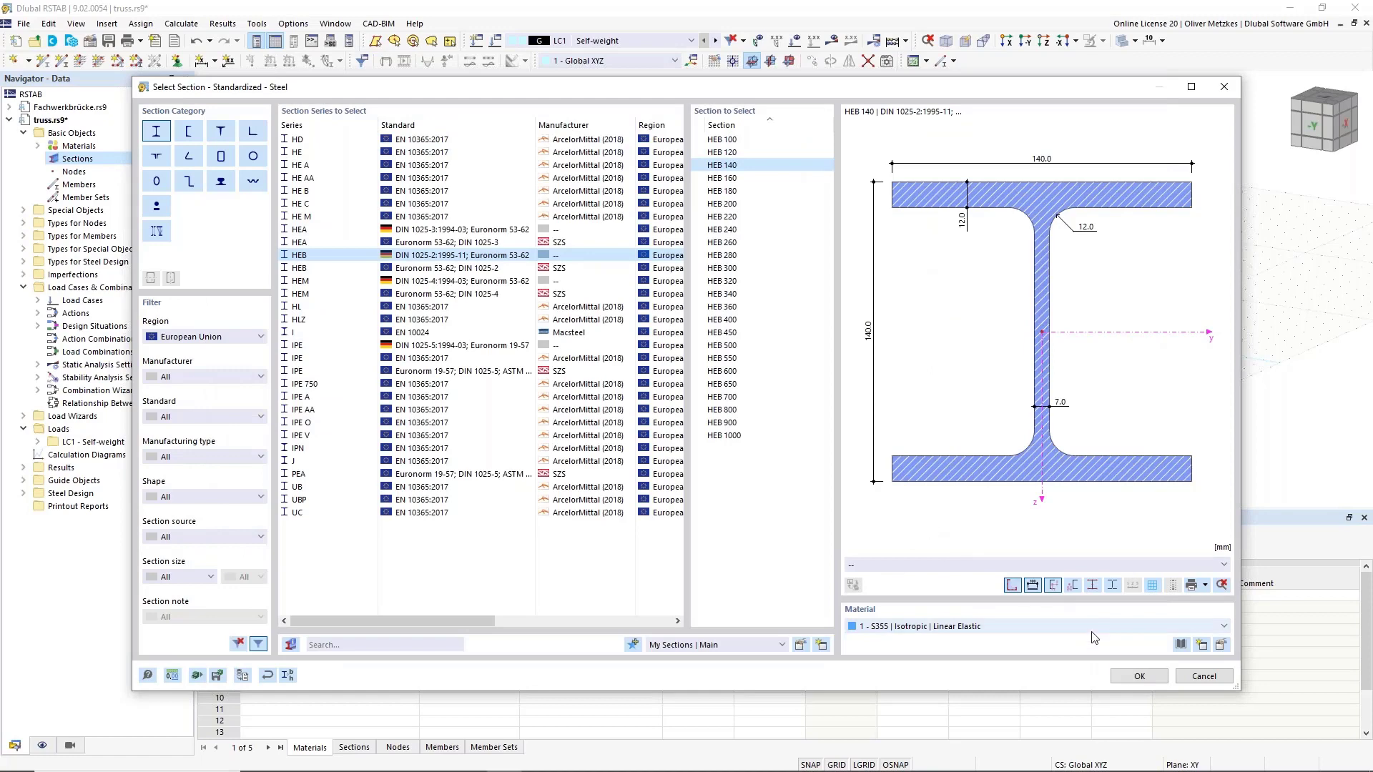
Step: Accept the HEB 140 section with its material and enter "chords" as its comment
{"action": "left_click", "coordinate": [1137, 677]}
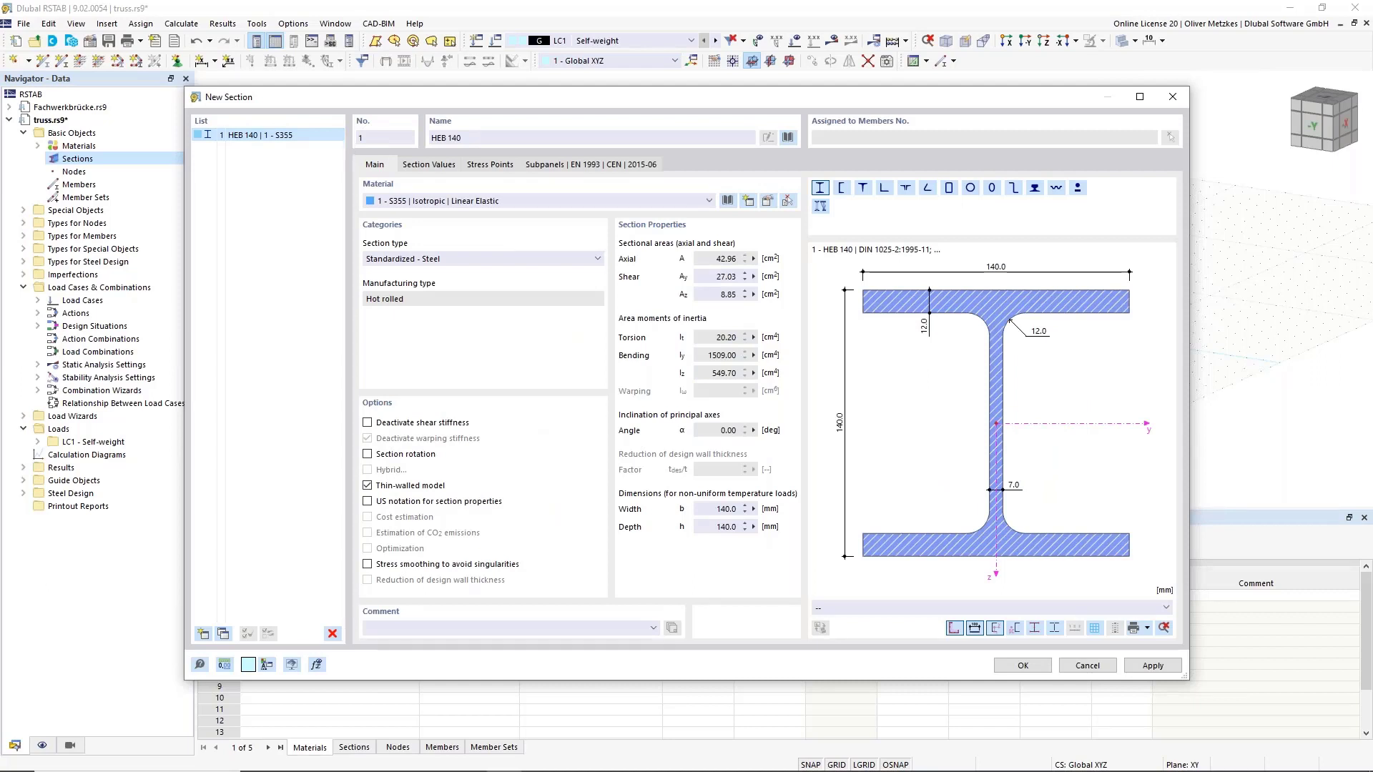
{"action": "left_click", "coordinate": [512, 633]}
{"action": "type", "text": "chords"}
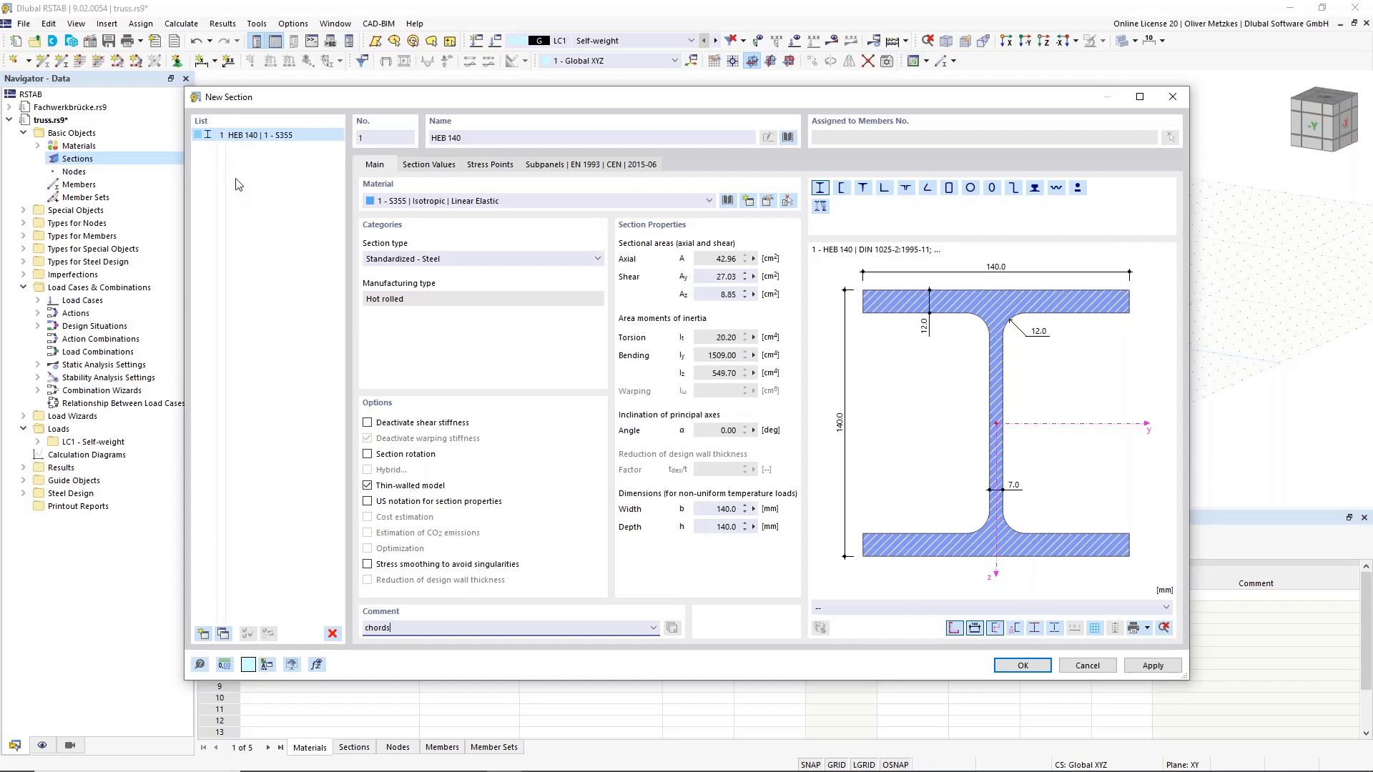
Step: Add a second section and save all HEA sizes of the DIN 1025-3:1994-03 series to My Sections, leaving the library without a selection
{"action": "left_click", "coordinate": [248, 515]}
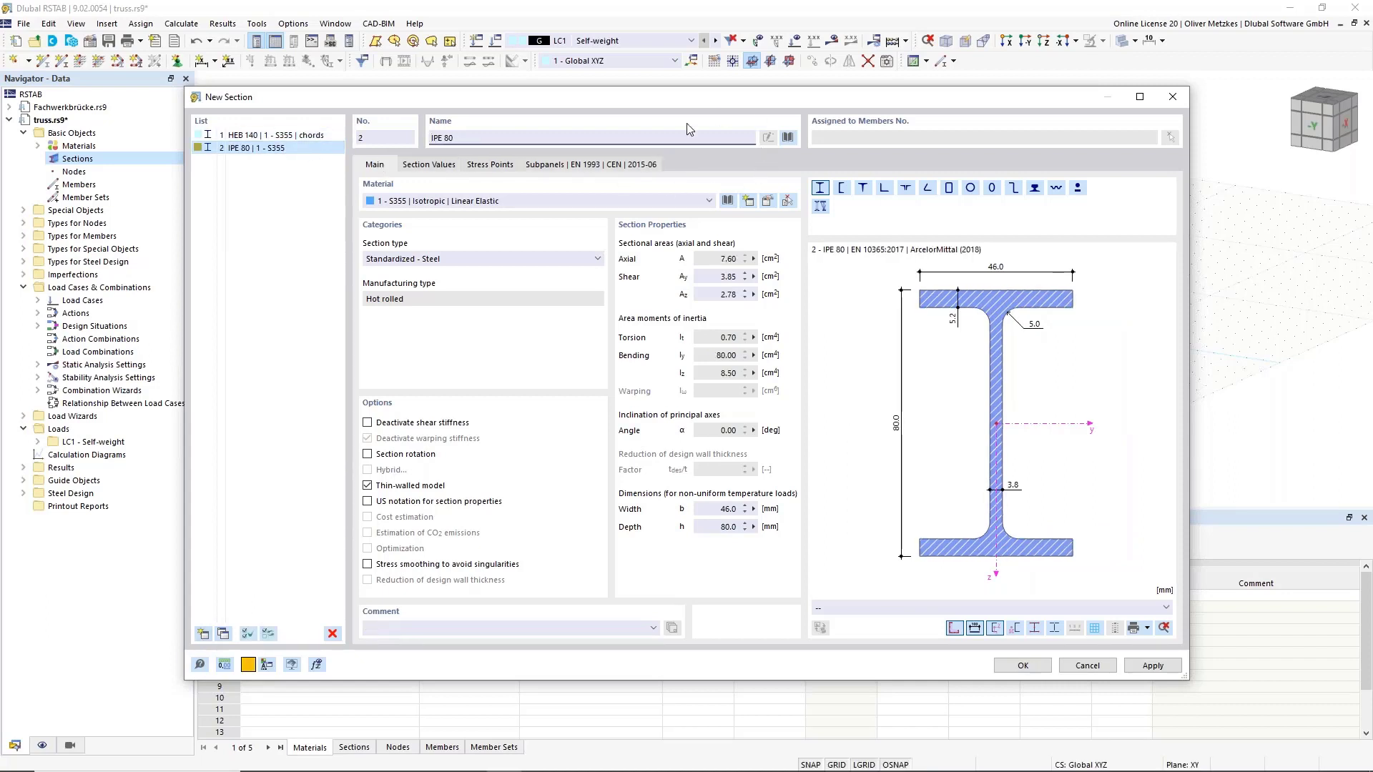
{"action": "left_click", "coordinate": [789, 137]}
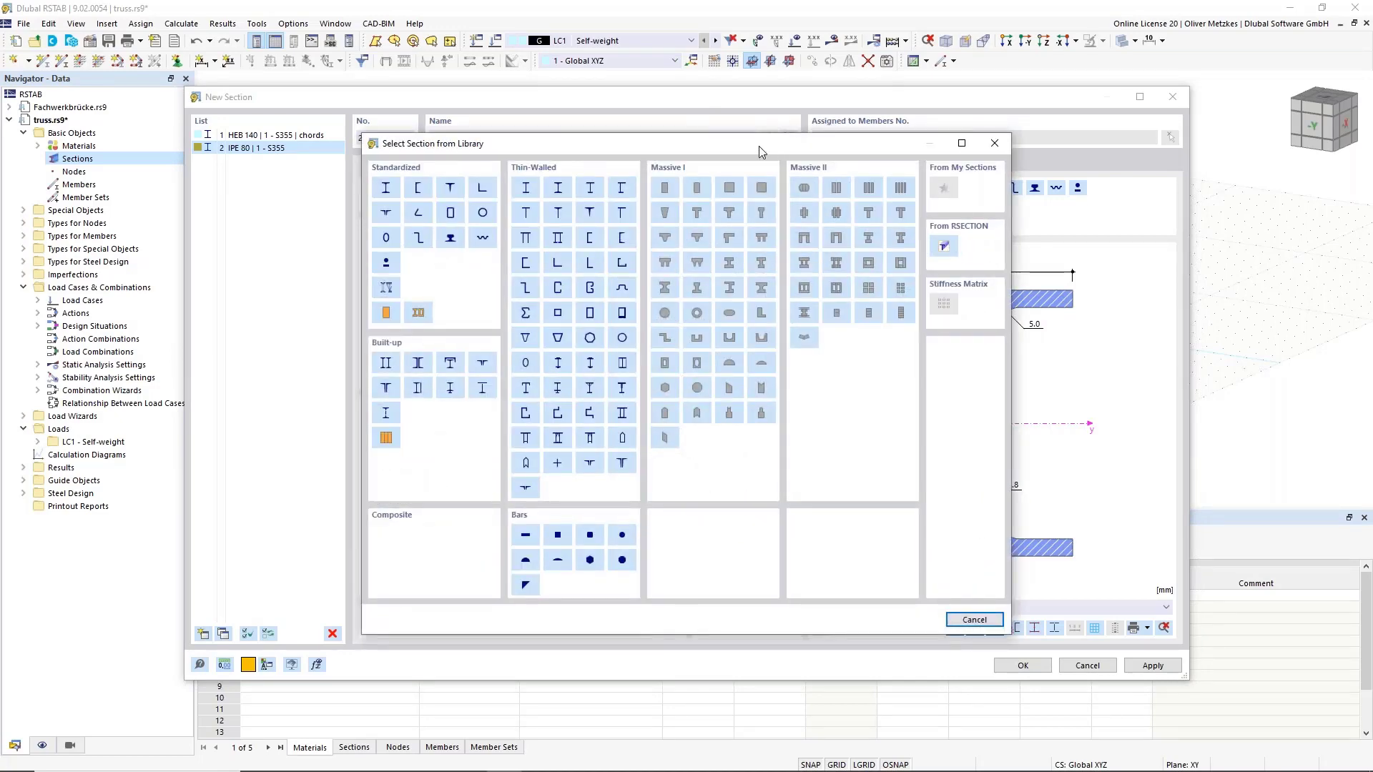
{"action": "left_click", "coordinate": [385, 189]}
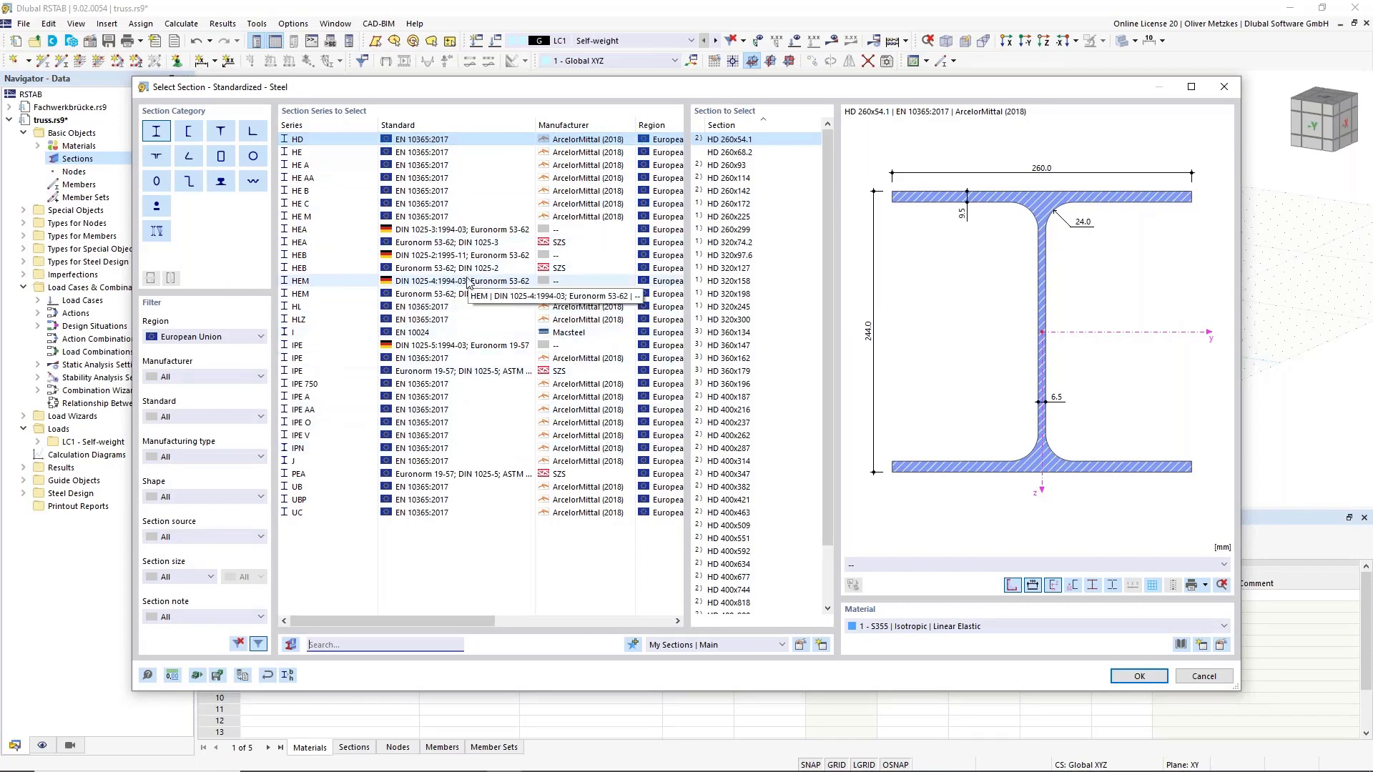
{"action": "left_click", "coordinate": [448, 229]}
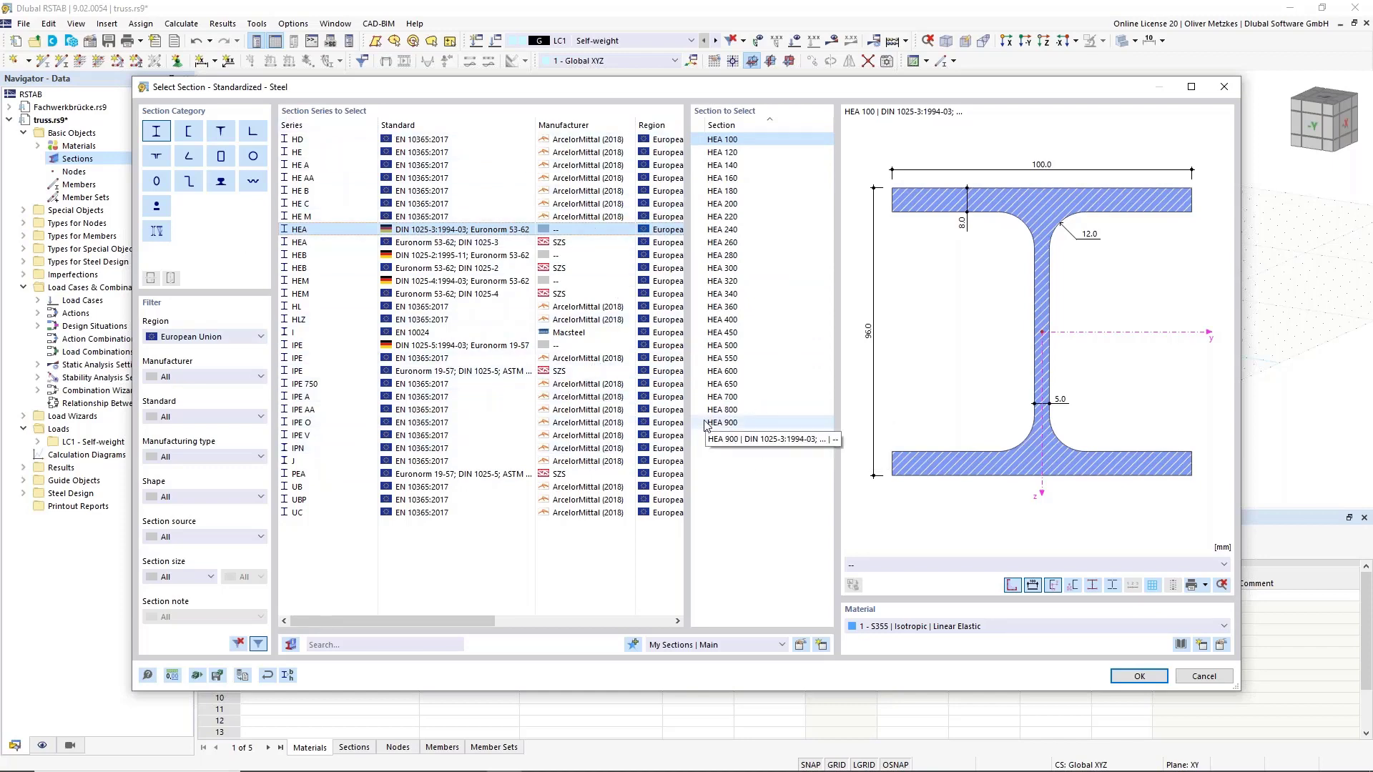
{"action": "left_click", "coordinate": [750, 433], "text": "shift"}
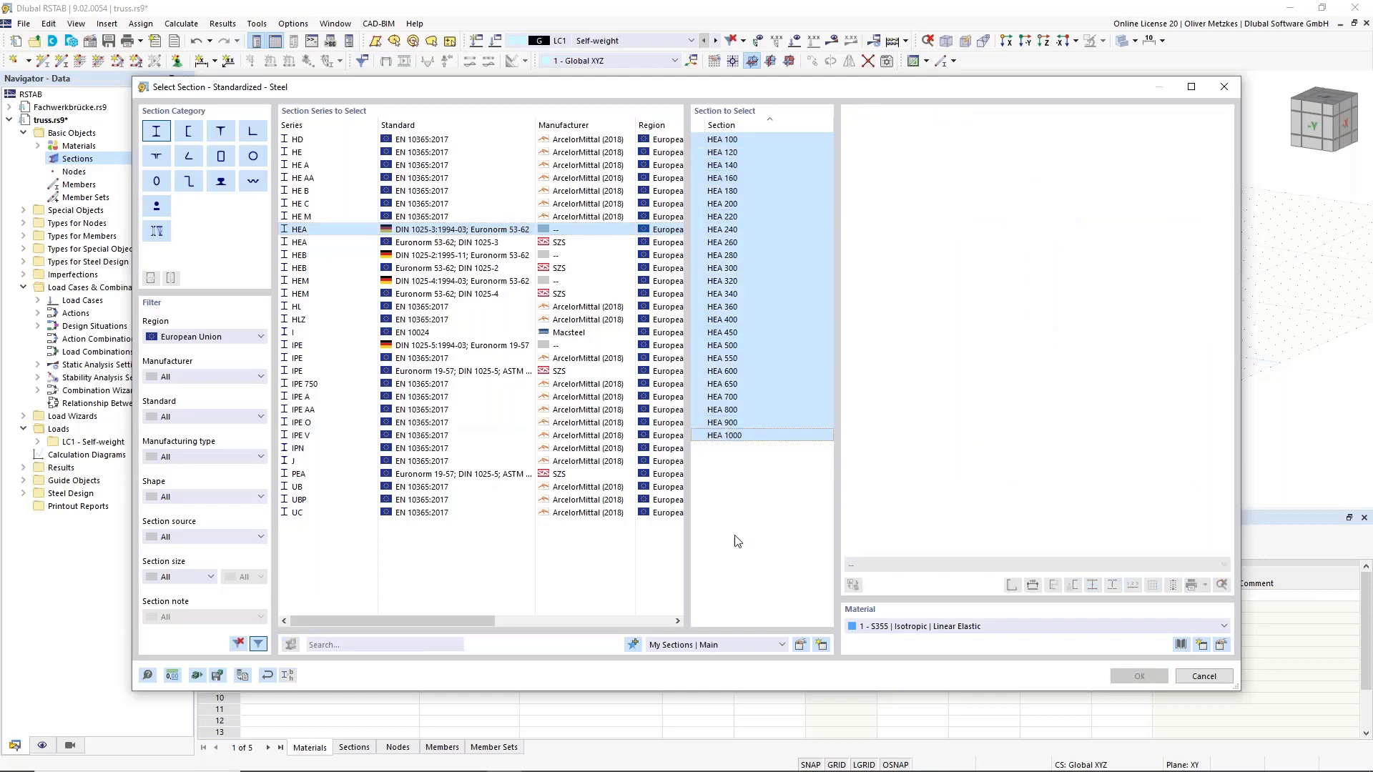
{"action": "left_click", "coordinate": [635, 648]}
{"action": "left_click", "coordinate": [1204, 676]}
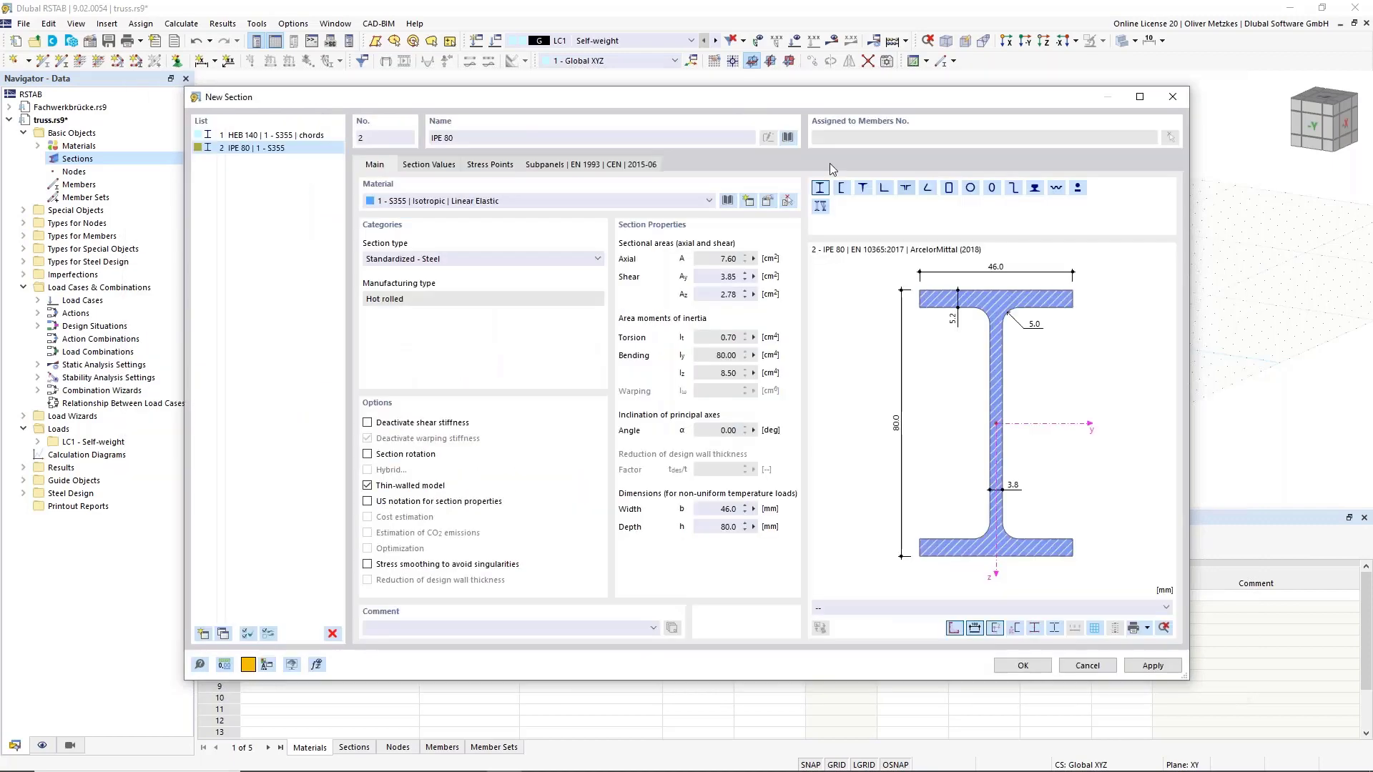
Step: Assign HEA 100 from My Sections to section 2 and enter "verticals" as its comment
{"action": "left_click", "coordinate": [788, 138]}
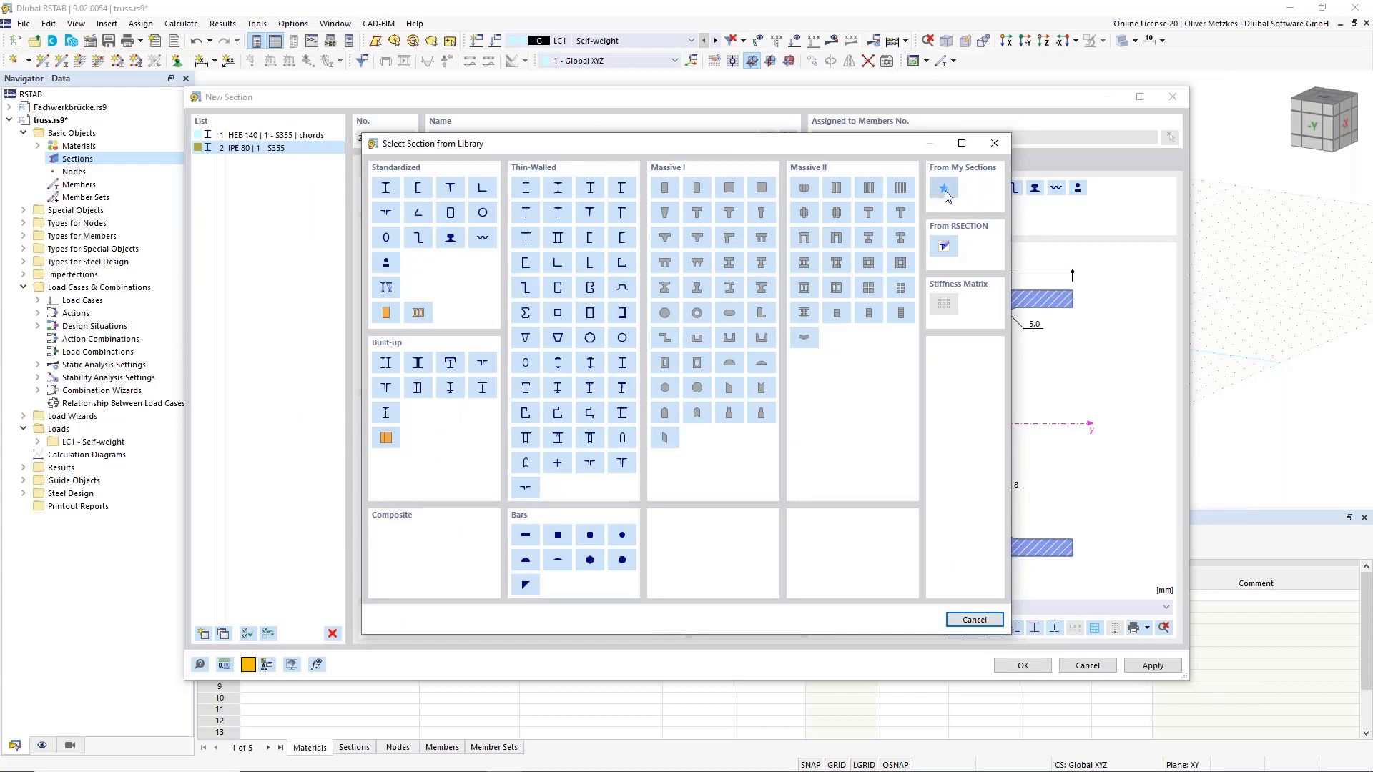
{"action": "left_click", "coordinate": [946, 191]}
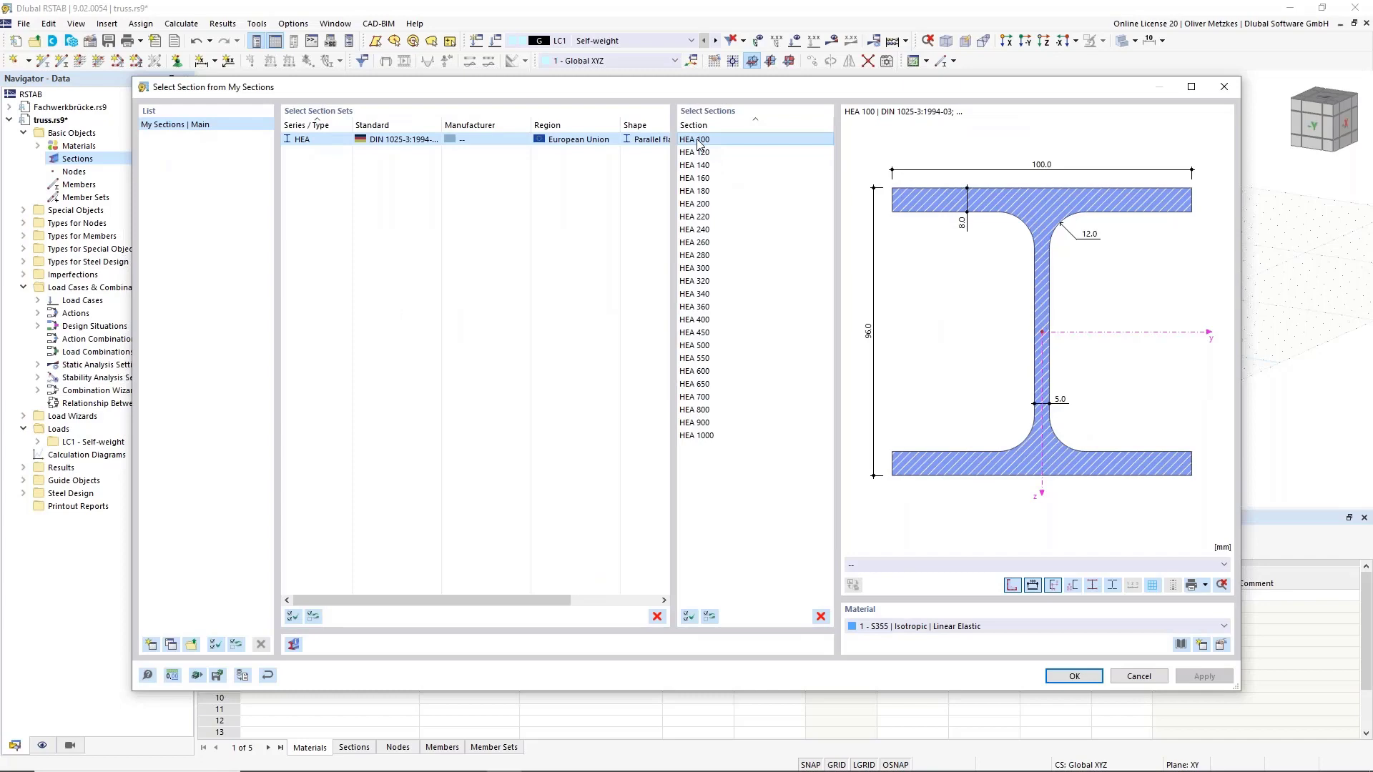
{"action": "left_click", "coordinate": [1084, 677]}
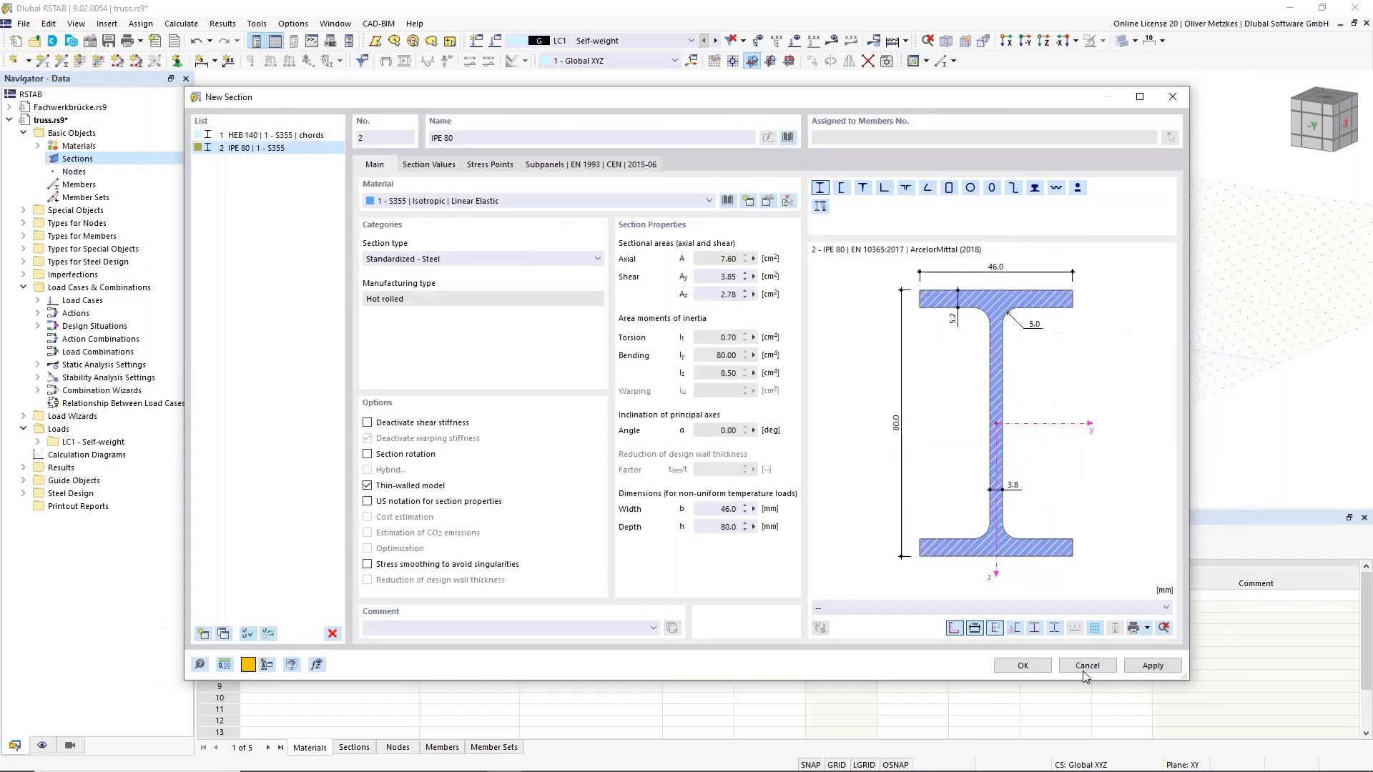
{"action": "left_click", "coordinate": [610, 630]}
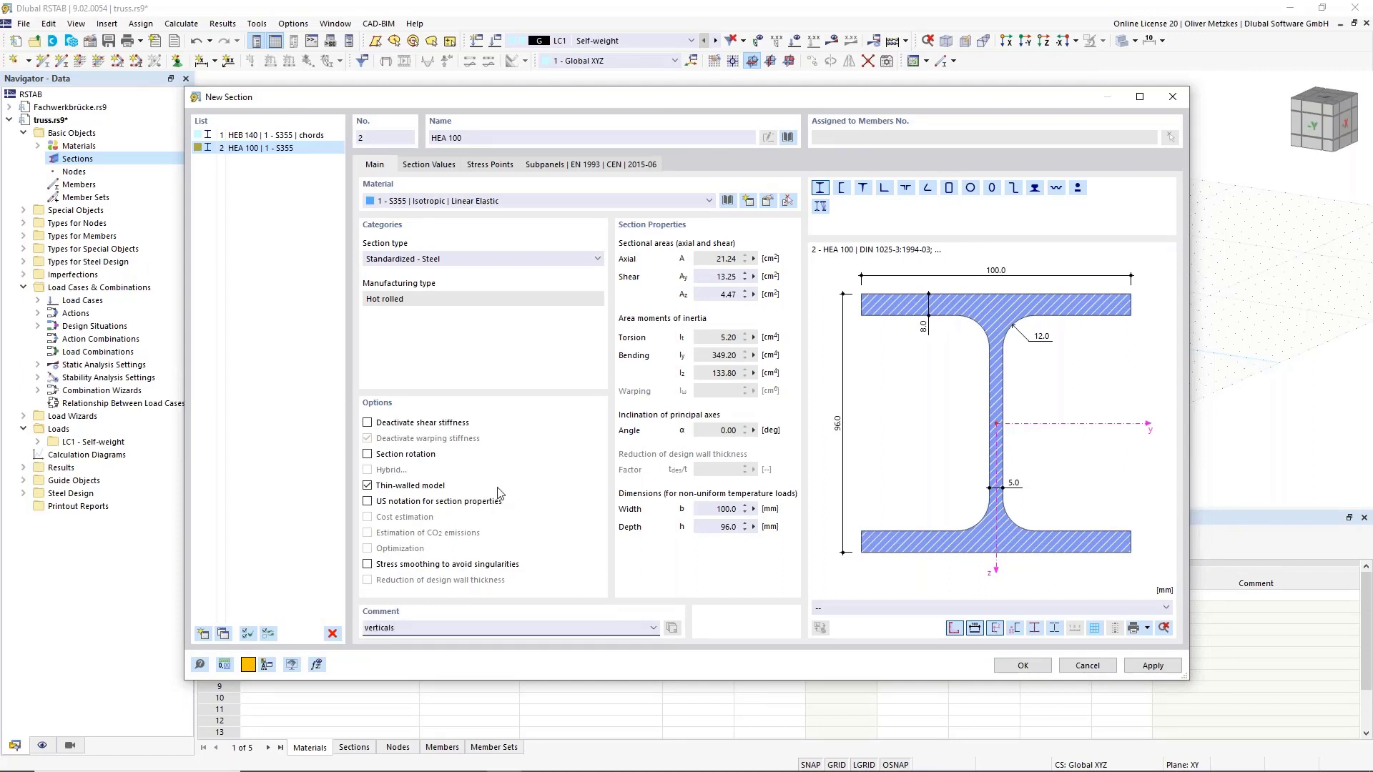
{"action": "left_click", "coordinate": [485, 140]}
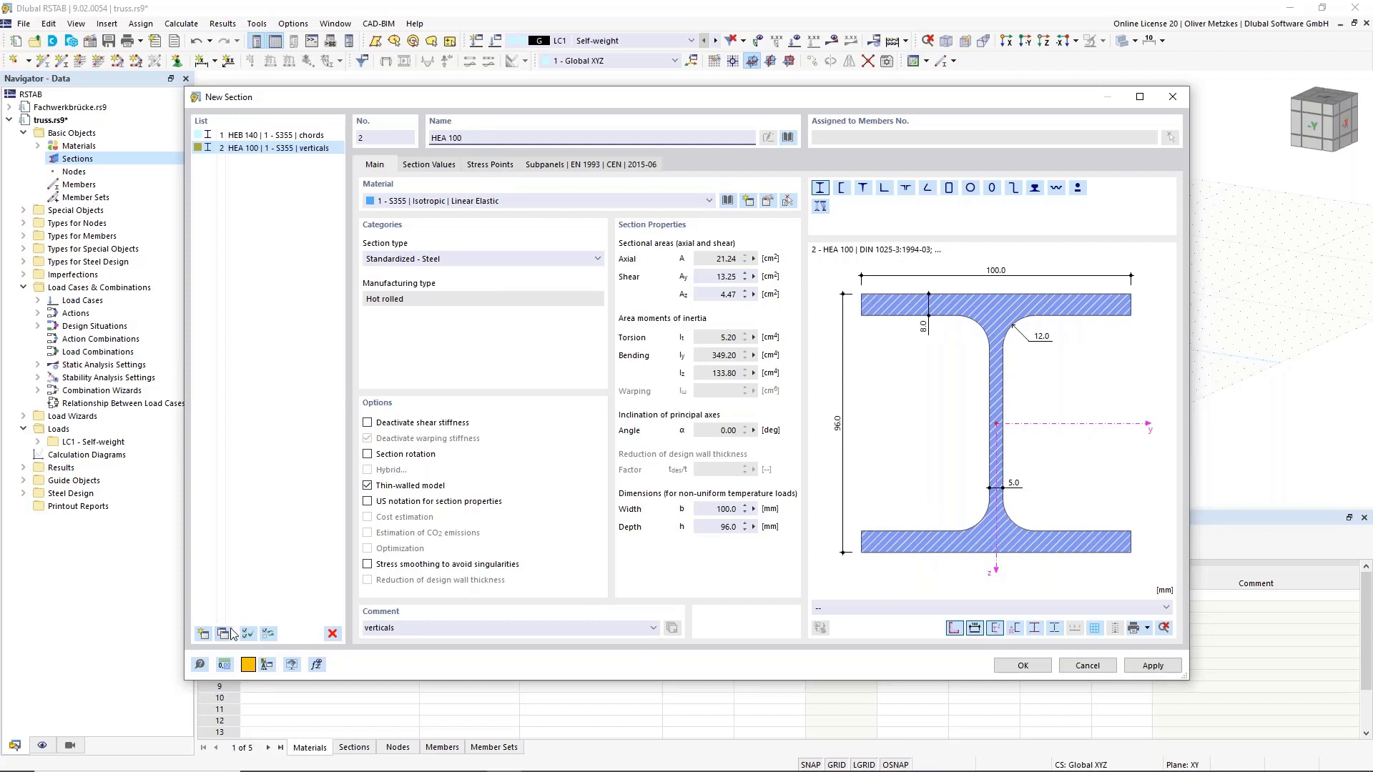
Step: Copy the HEA 100 verticals section as section 3 and change the copy's comment to "diagonals"
{"action": "left_click", "coordinate": [203, 633]}
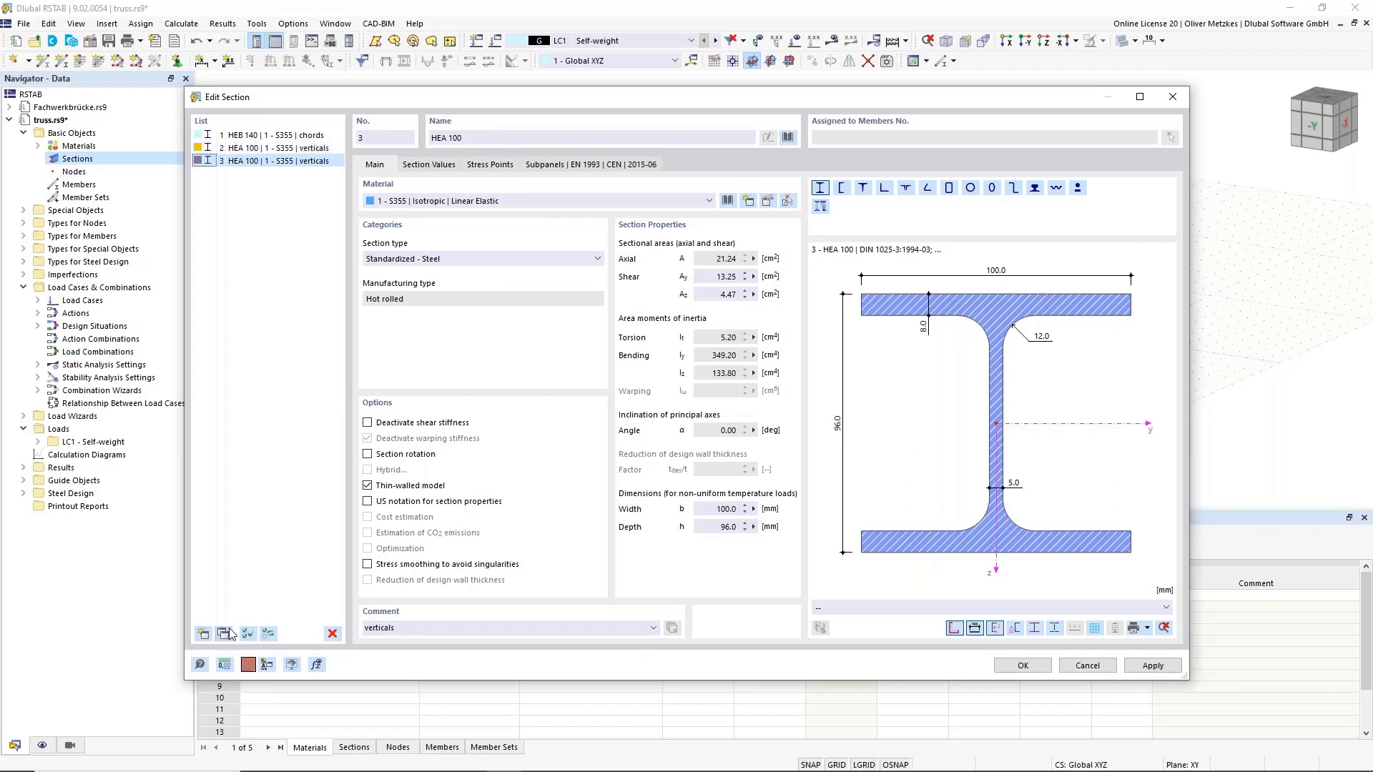
{"action": "double_click", "coordinate": [397, 628]}
{"action": "type", "text": "diagonals"}
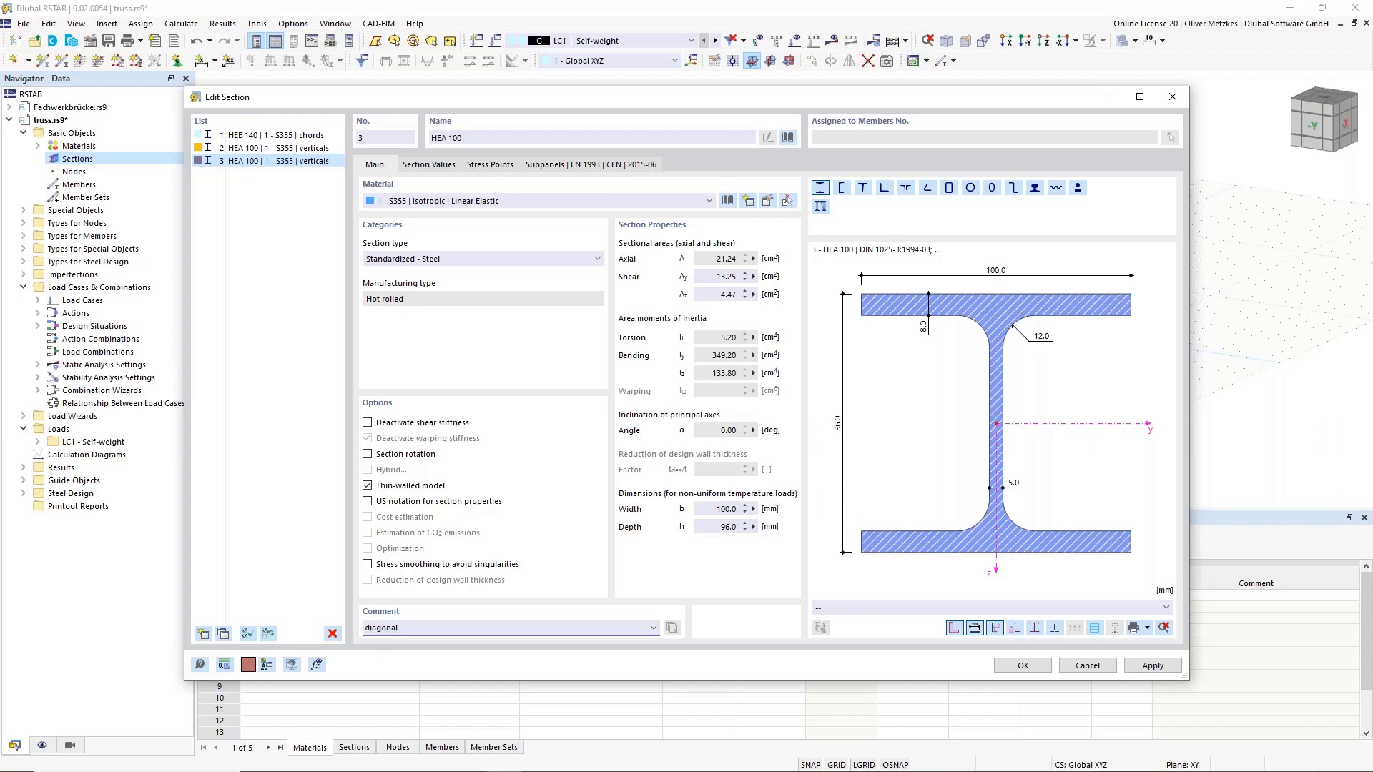
{"action": "left_click", "coordinate": [216, 353]}
Step: Add a fourth section and define it by name as the British Steel IPE 100
{"action": "left_click", "coordinate": [203, 634]}
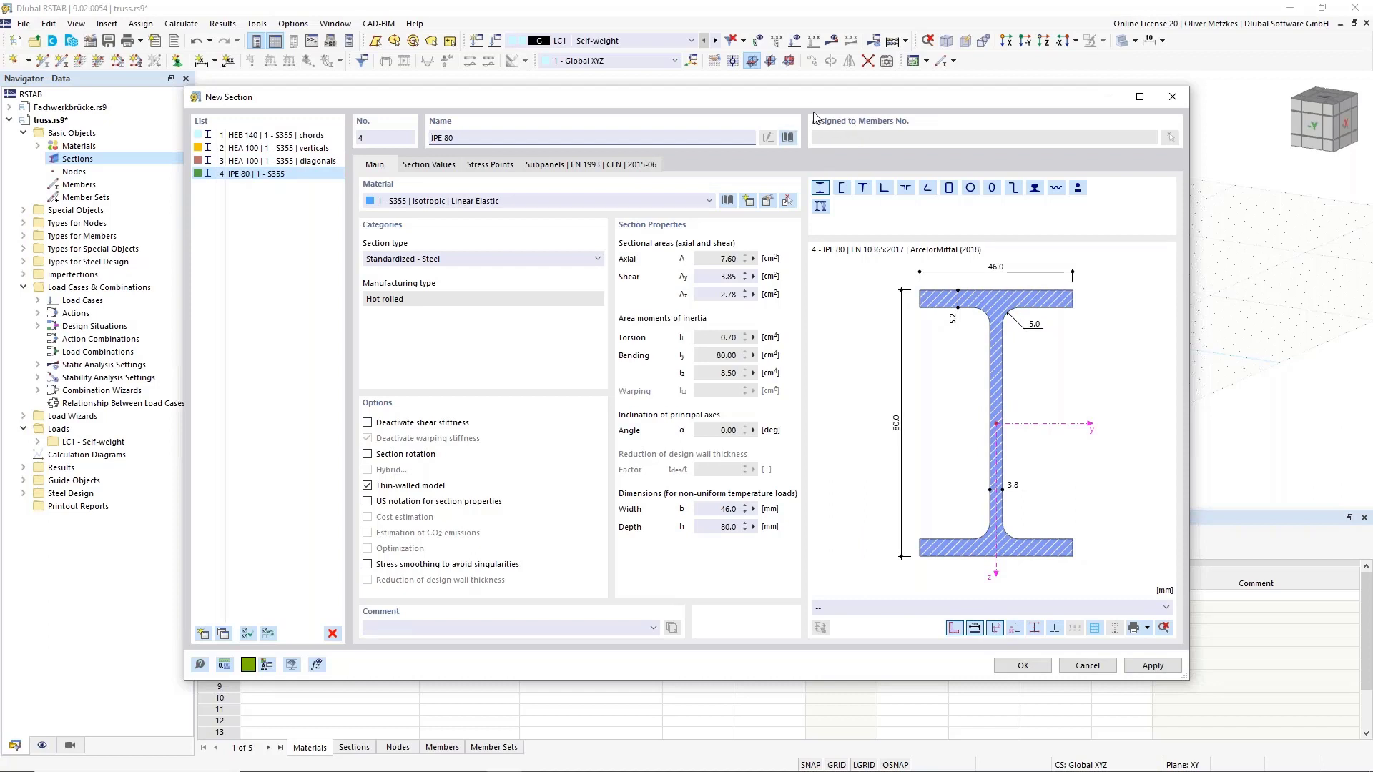
{"action": "left_click_drag", "start_coordinate": [466, 140], "coordinate": [428, 140]}
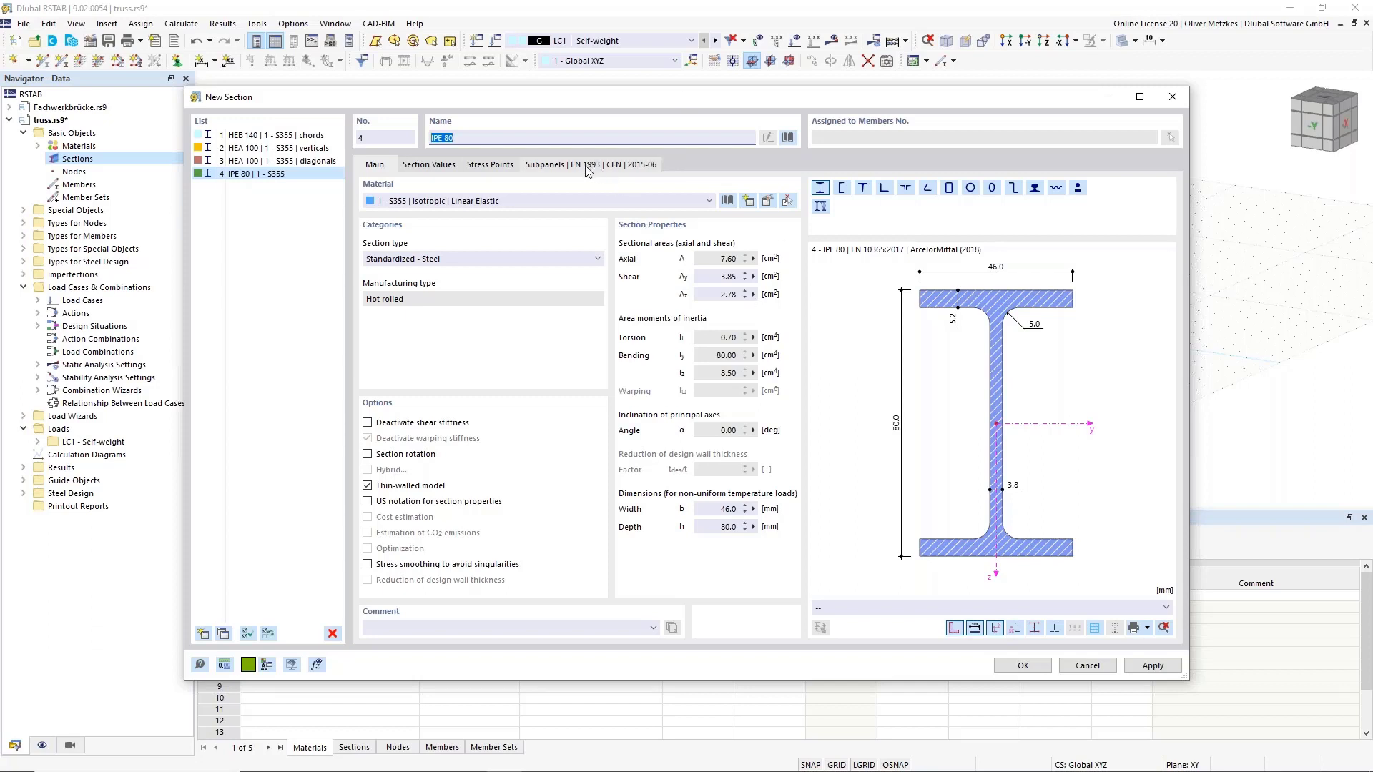
{"action": "type", "text": "IPE 100"}
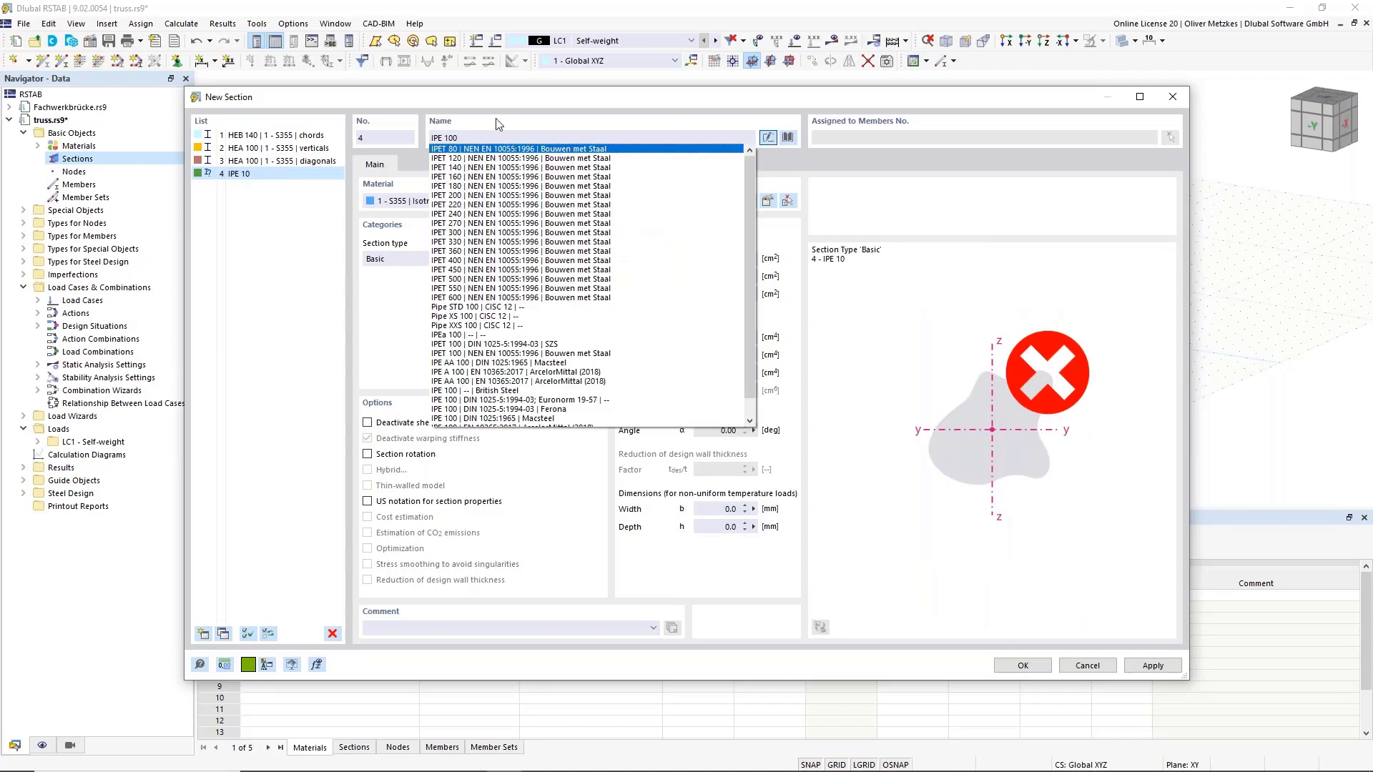
{"action": "left_click", "coordinate": [387, 290]}
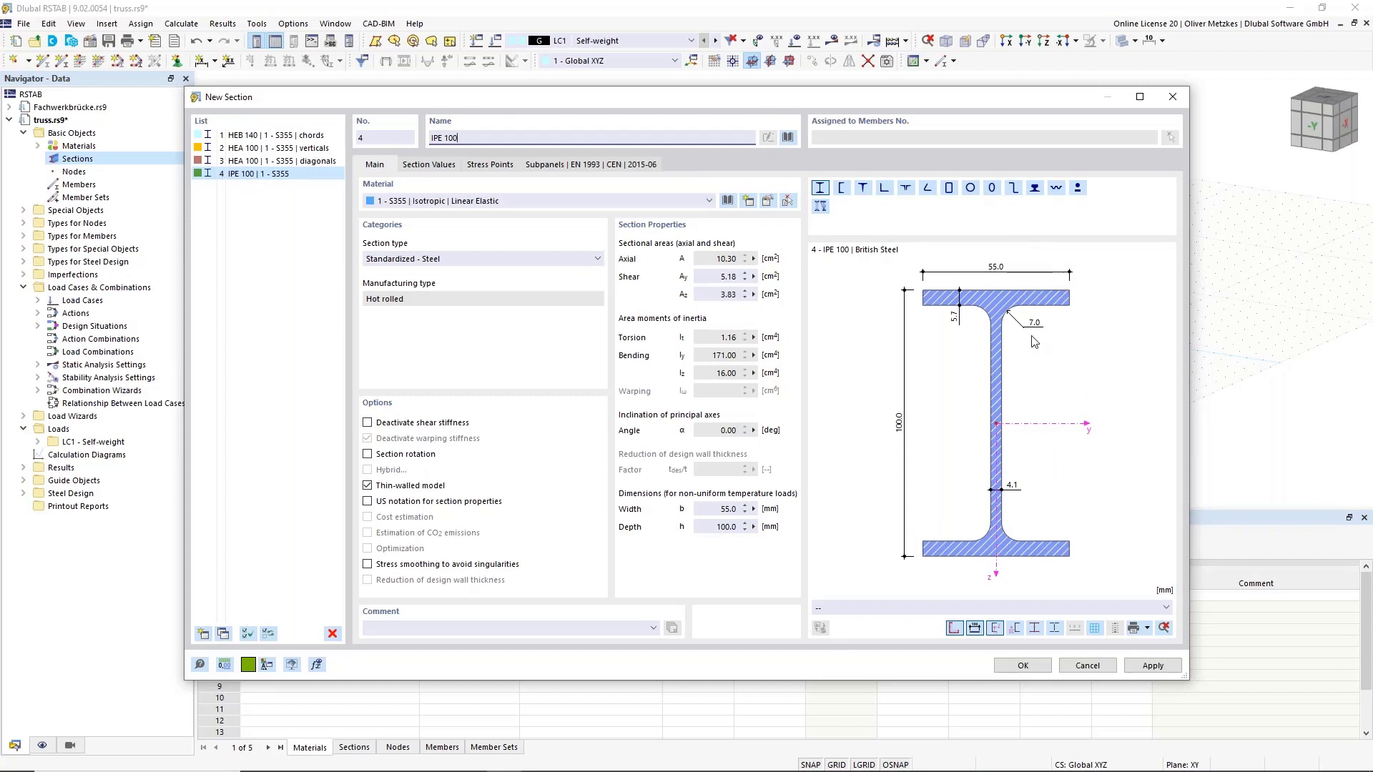
Step: Enter "cross beams" as the comment of the IPE 100 section
{"action": "left_click", "coordinate": [391, 629]}
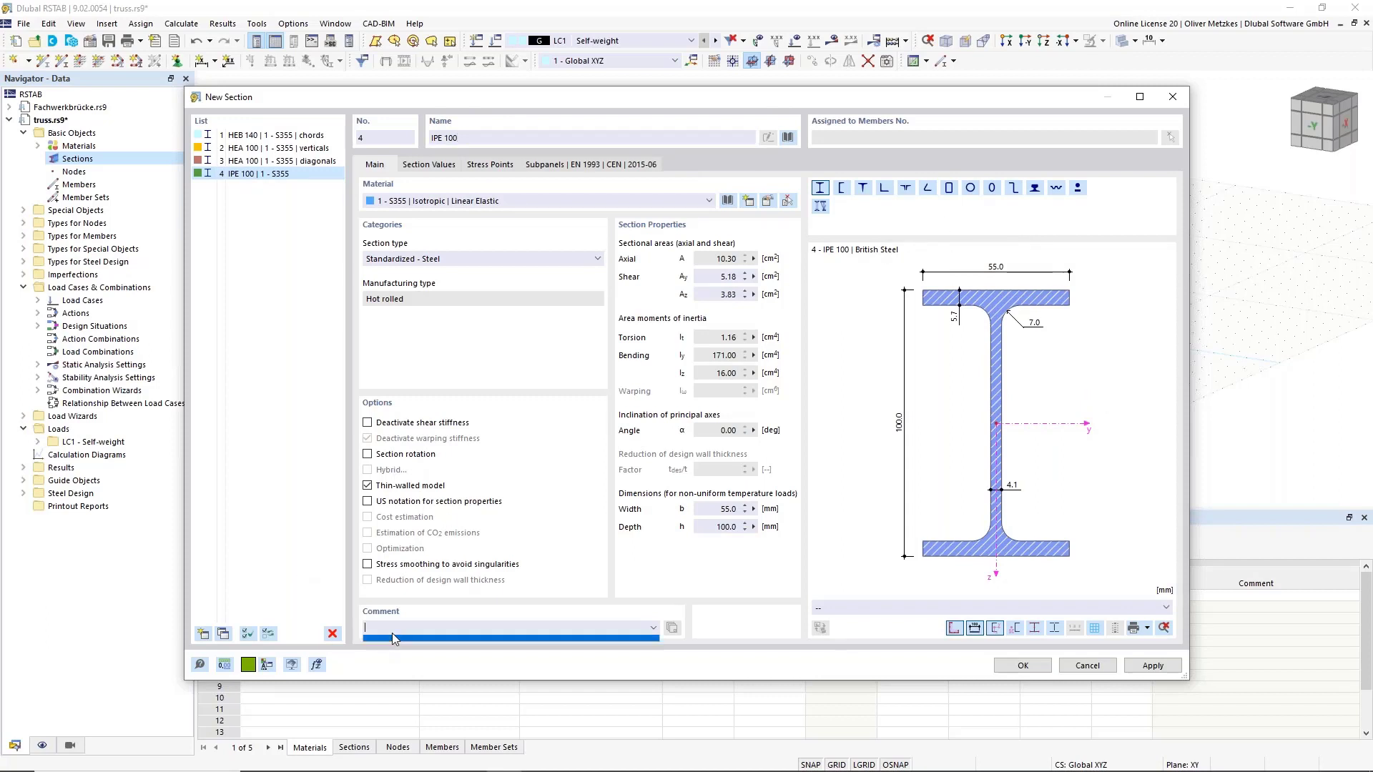
{"action": "left_click", "coordinate": [392, 637]}
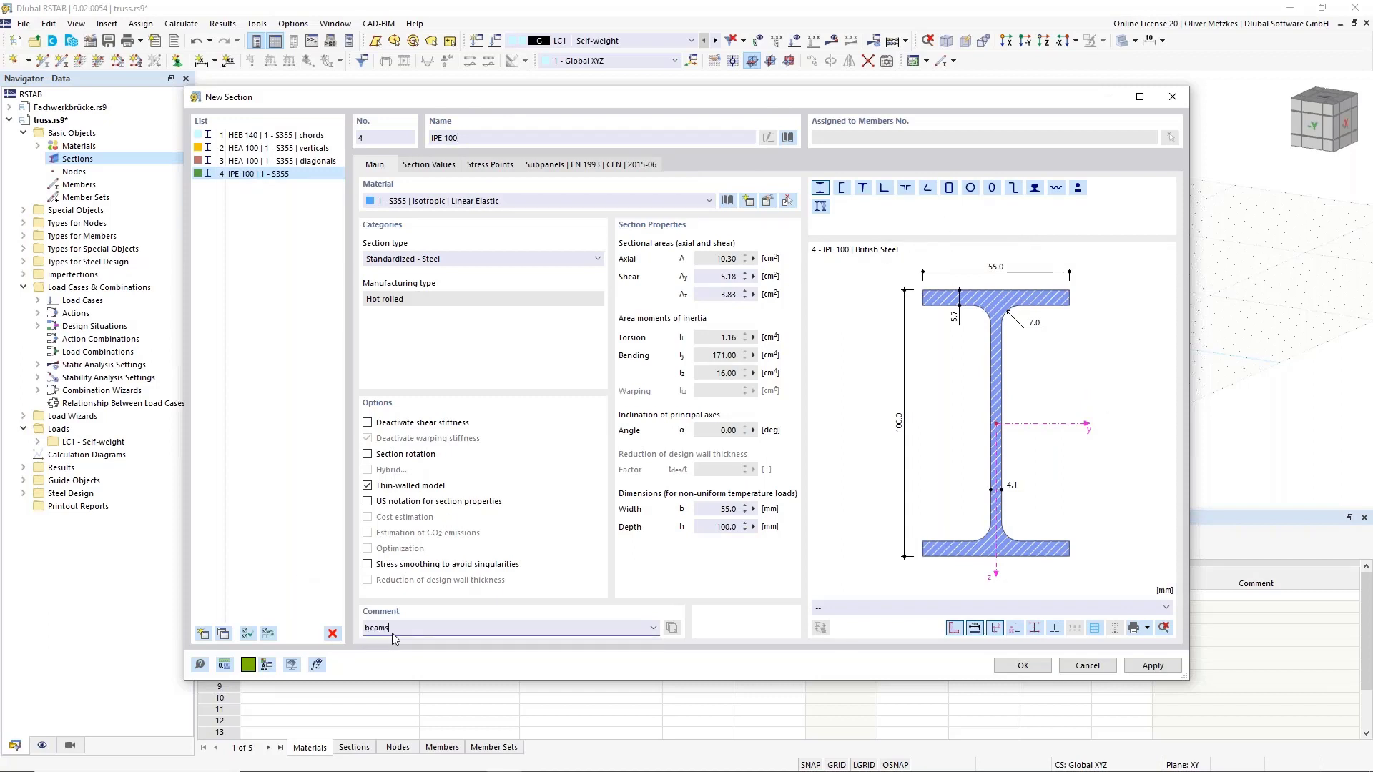
{"action": "type", "text": "beams"}
{"action": "left_click", "coordinate": [365, 628]}
{"action": "type", "text": "cro"}
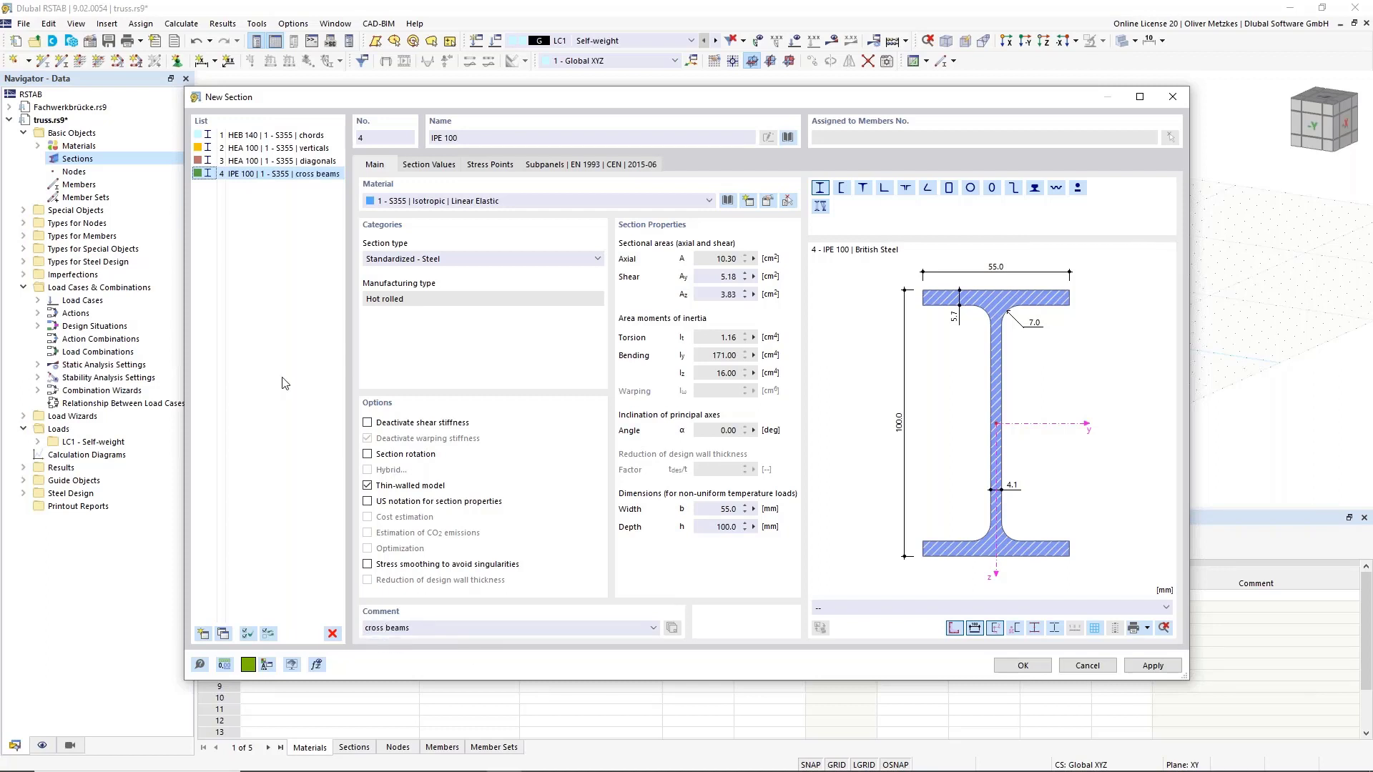
{"action": "left_click", "coordinate": [284, 386]}
Step: Add a fifth section as angle L 65x50x6 from the Macsteel EN 10056 L series
{"action": "left_click", "coordinate": [203, 634]}
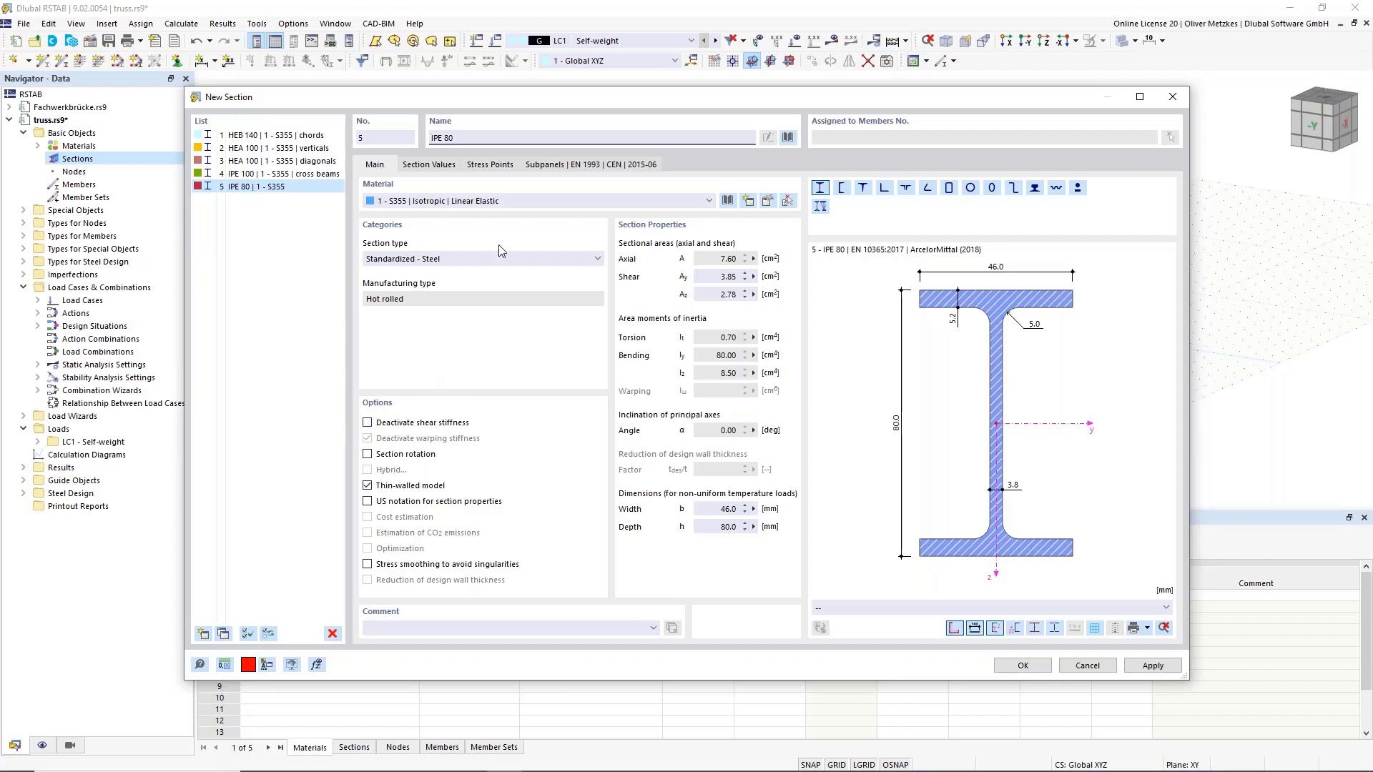
{"action": "left_click", "coordinate": [884, 192]}
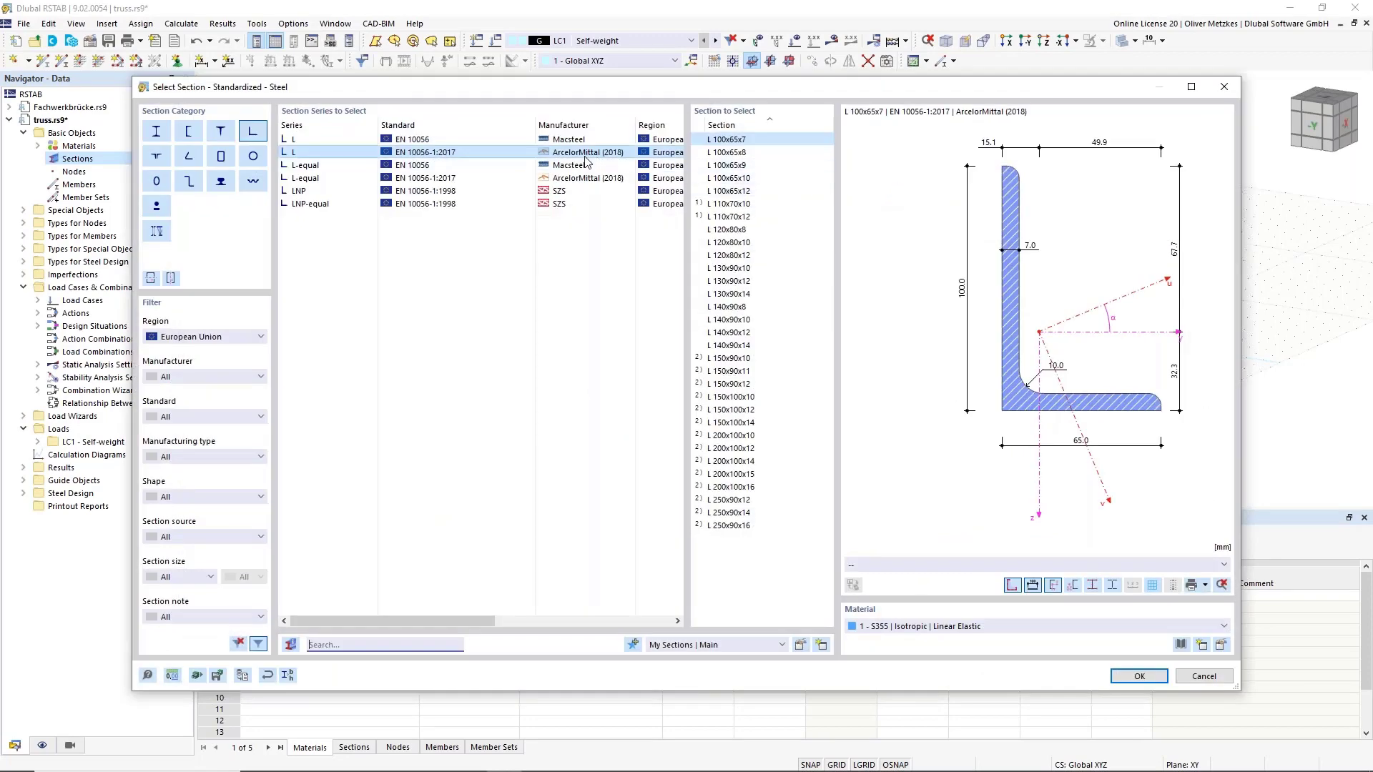
{"action": "left_click", "coordinate": [515, 138]}
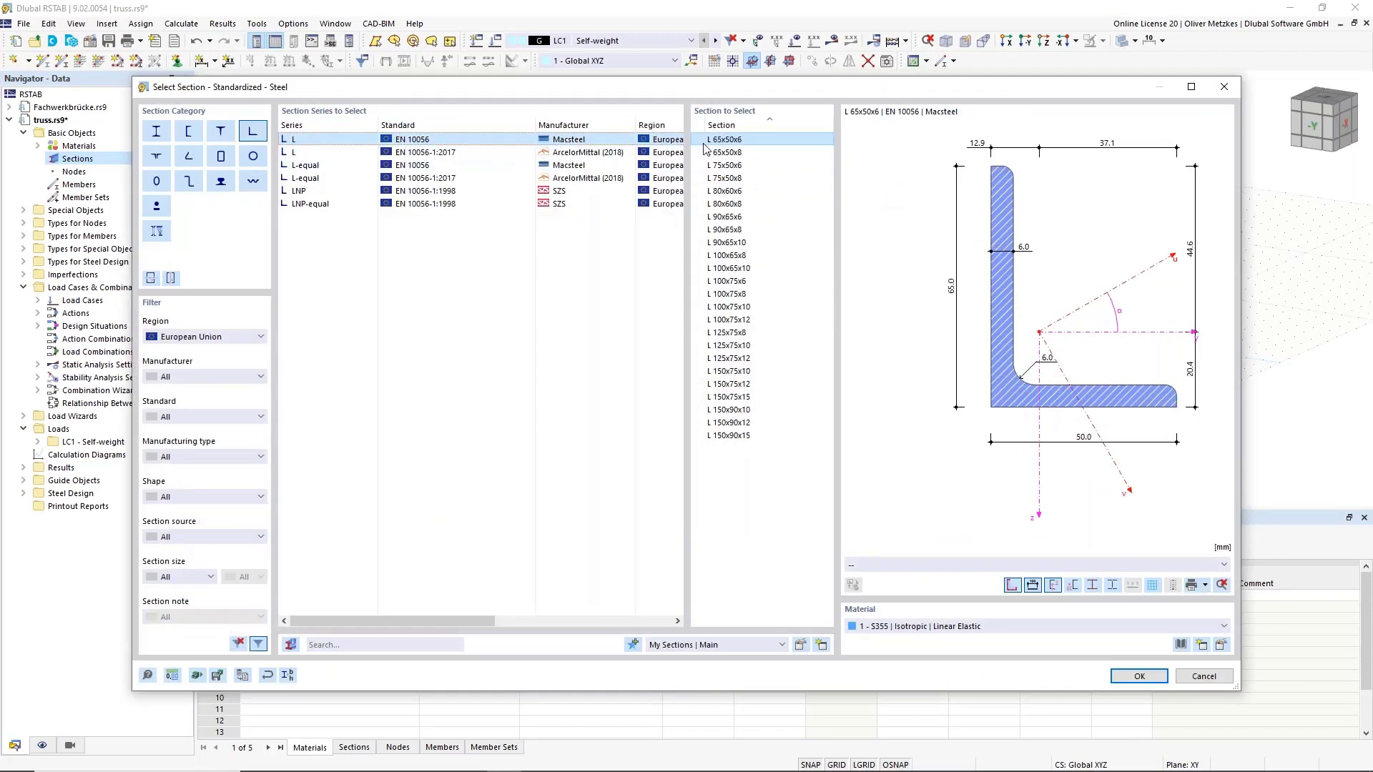
{"action": "left_click", "coordinate": [736, 143]}
{"action": "left_click", "coordinate": [1141, 677]}
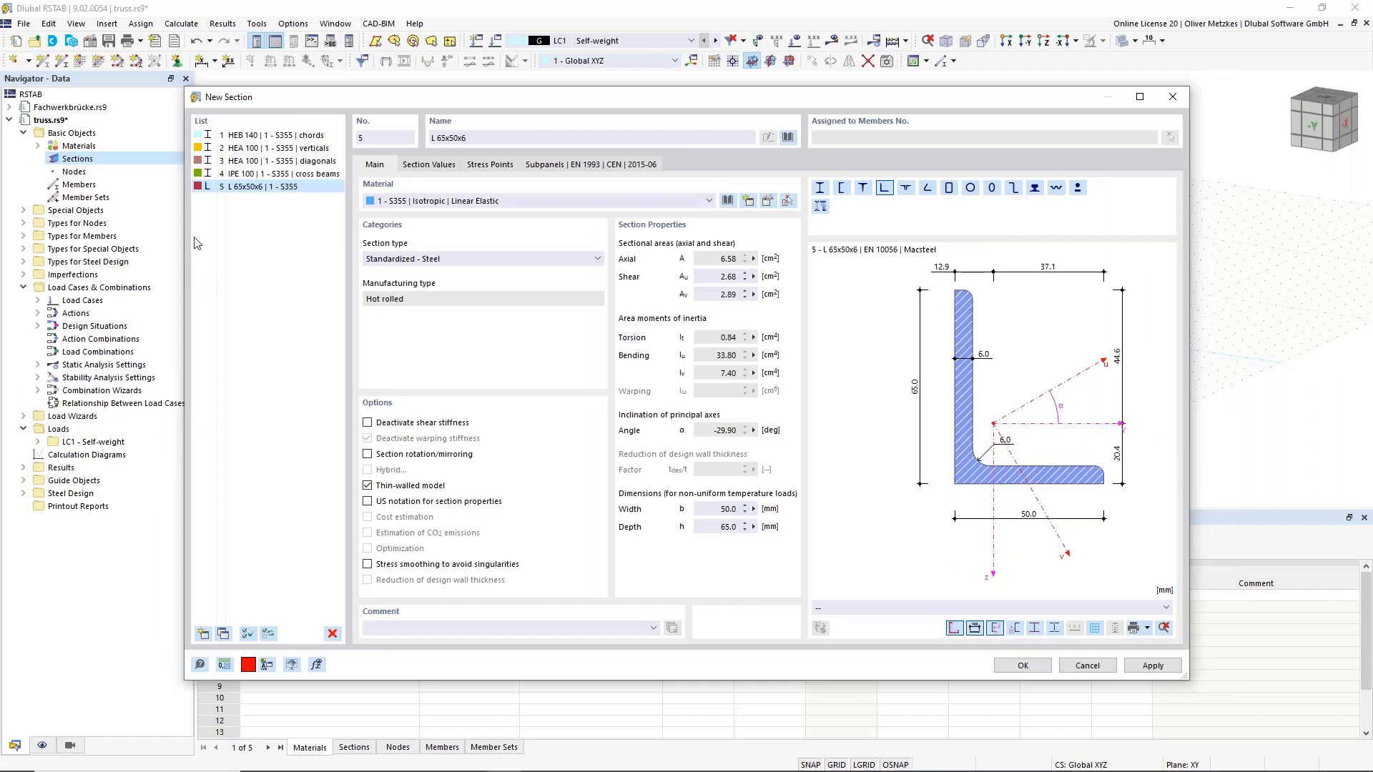
Step: Add a sixth section and define it by name as HEB 200 from DIN 1025-2:1995-11
{"action": "left_click", "coordinate": [203, 633]}
{"action": "triple_click", "coordinate": [429, 134]}
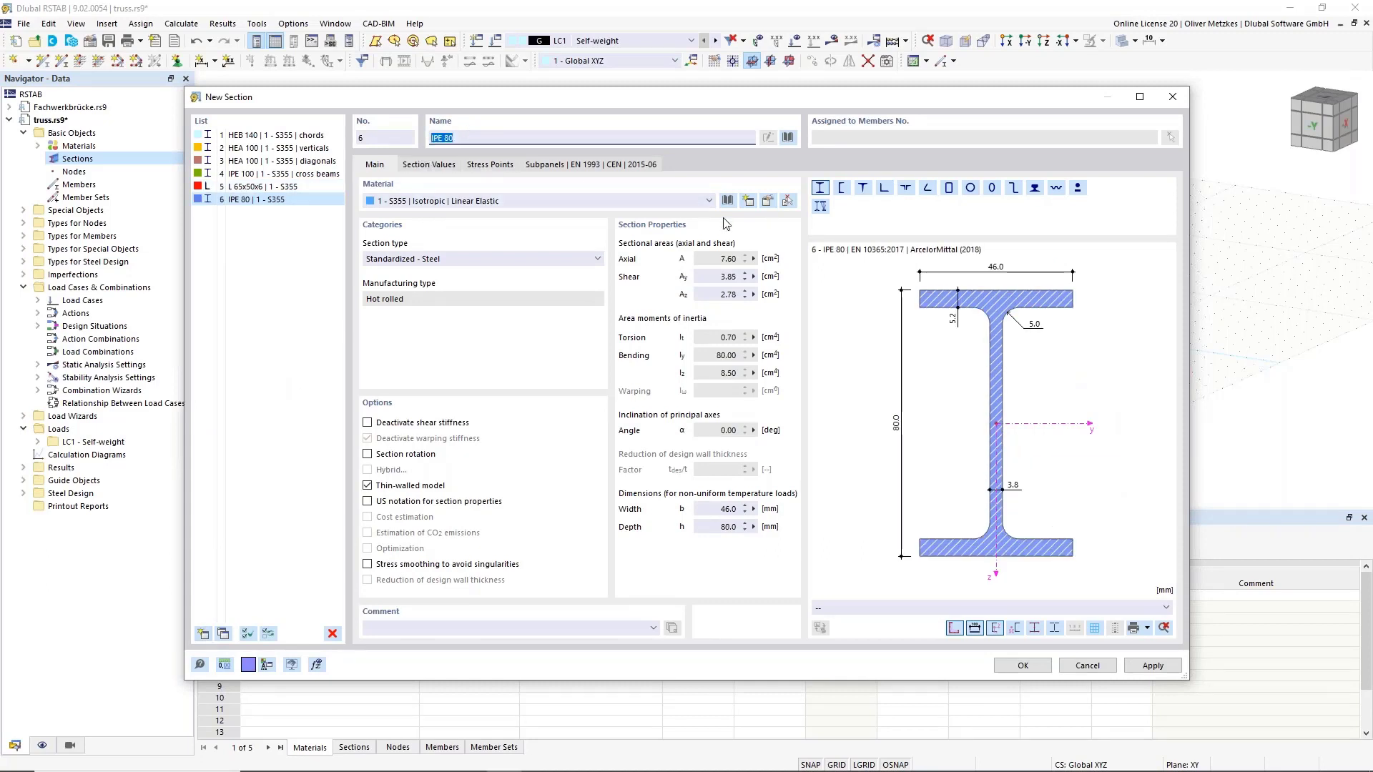
{"action": "type", "text": "HEB "}
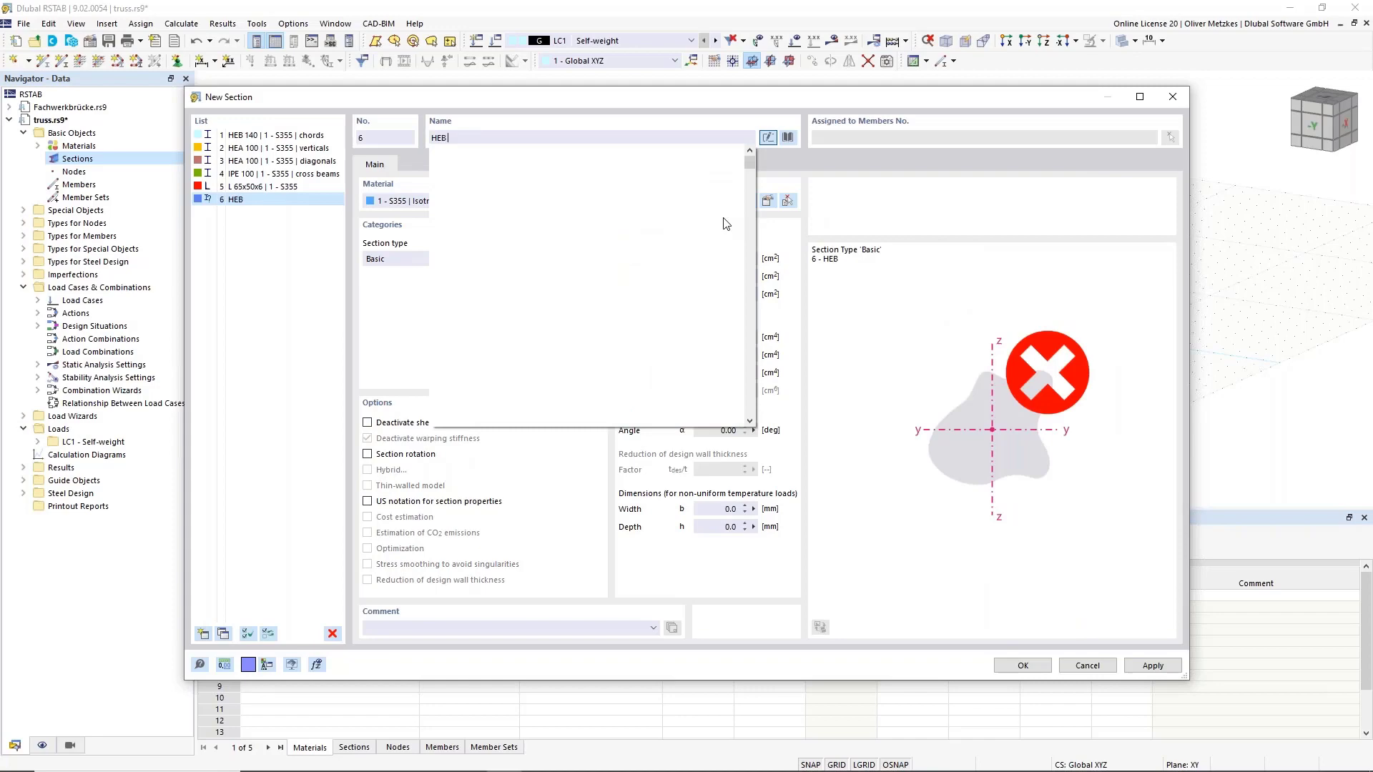
{"action": "type", "text": "200"}
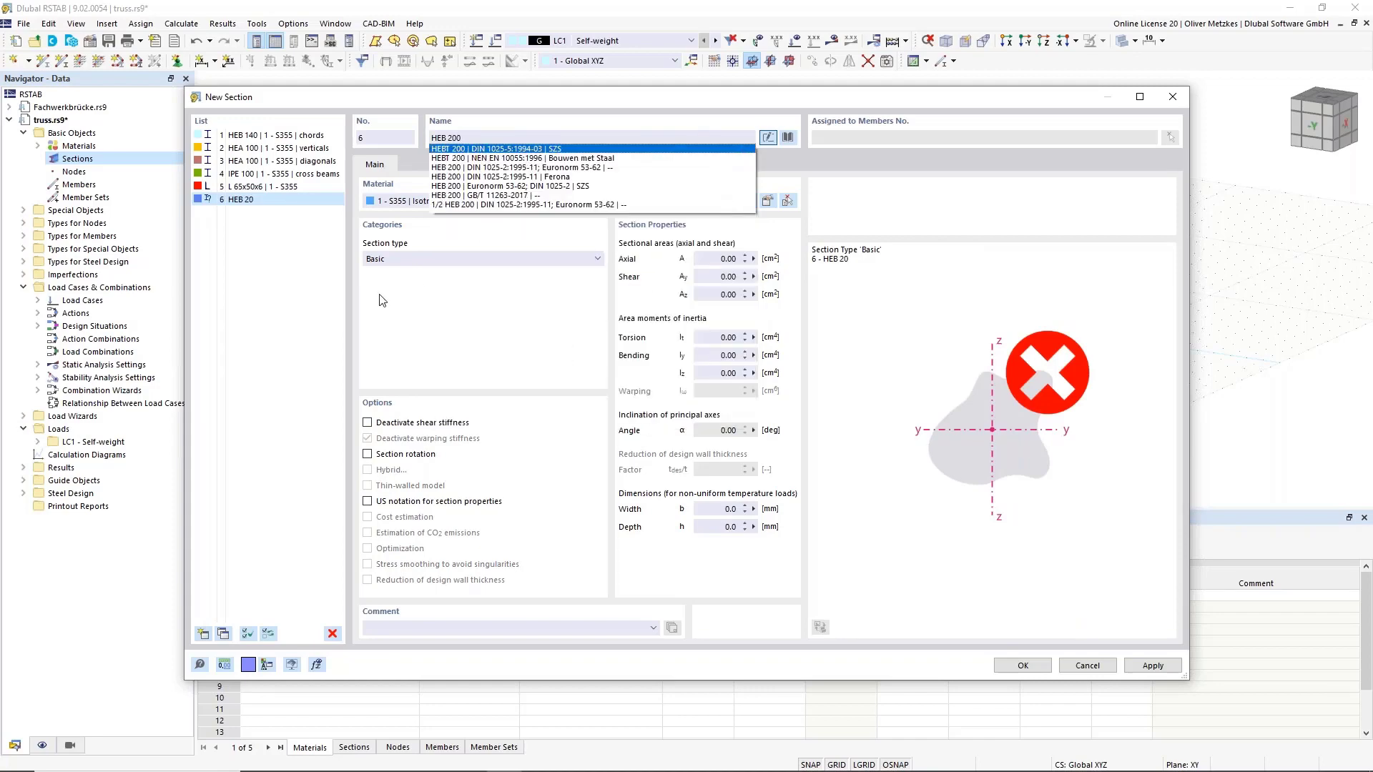
{"action": "key", "text": "Return"}
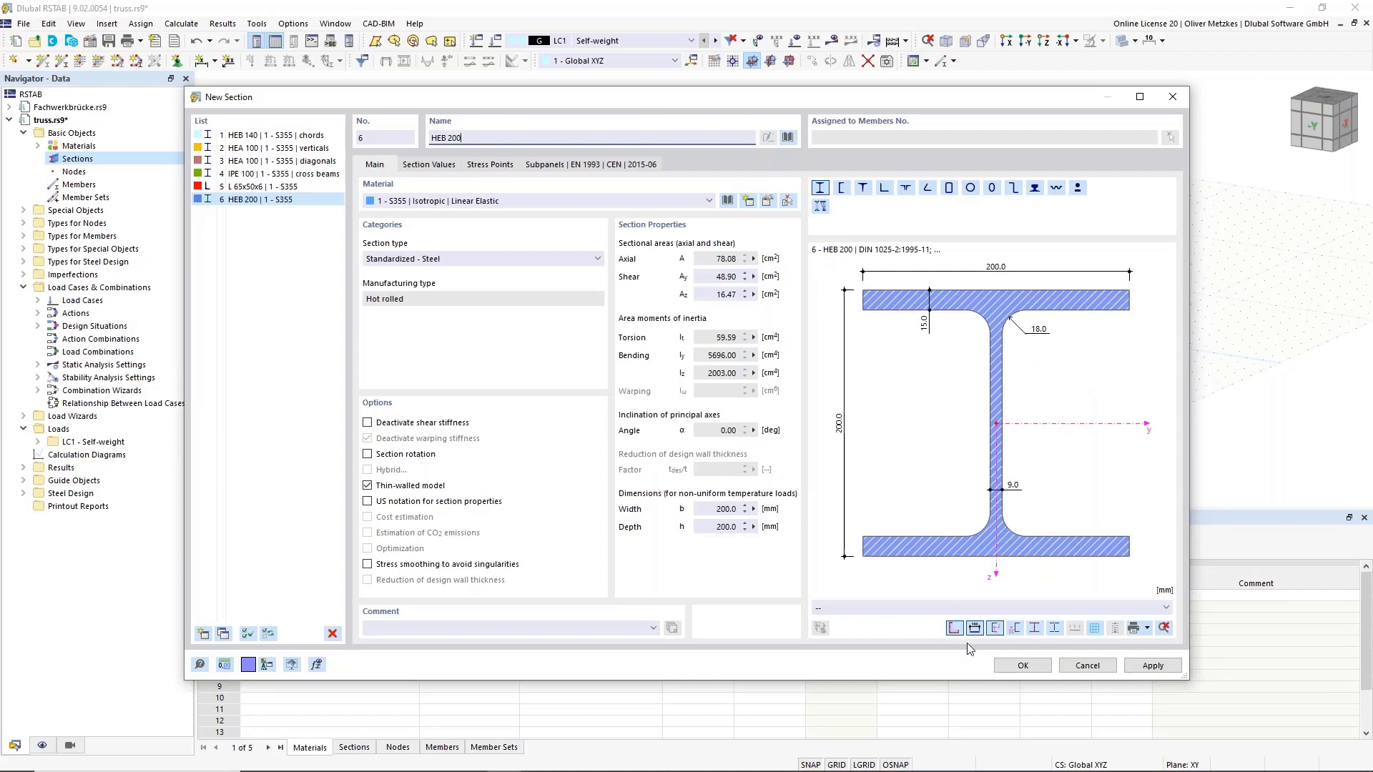
Step: Enter "end frames" as the comment of the HEB 200 section and accept the new sections
{"action": "left_click", "coordinate": [556, 630]}
{"action": "type", "text": "end frames"}
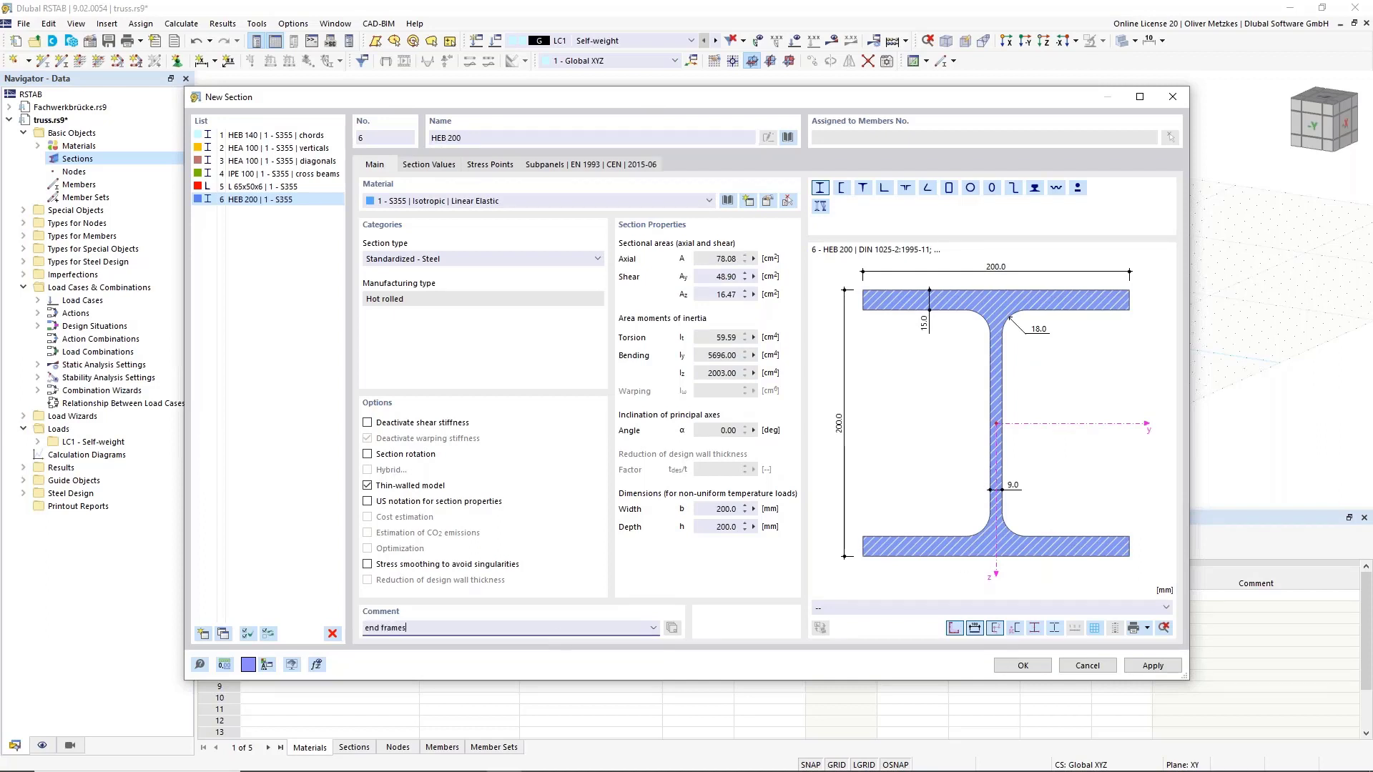
{"action": "left_click", "coordinate": [1034, 670]}
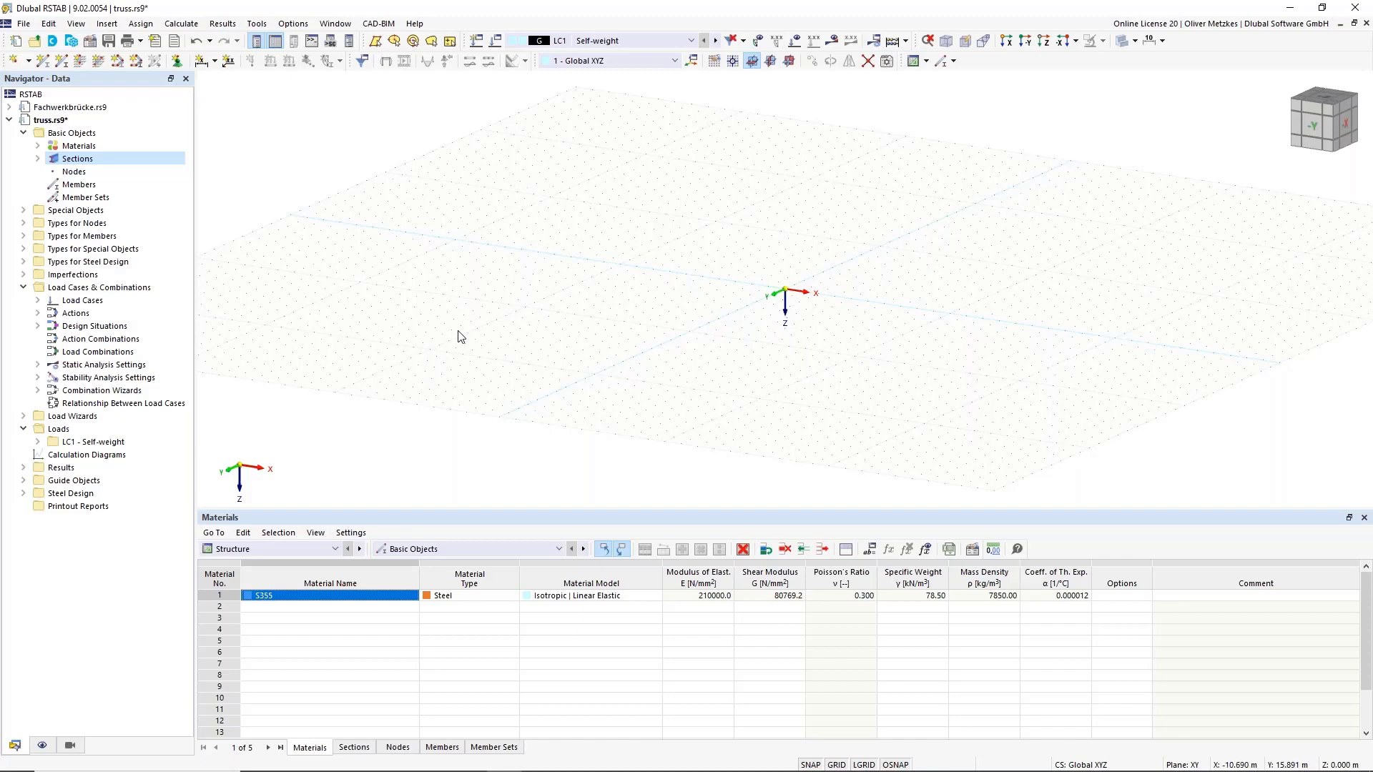
Step: Examine the layout and dimensions of the reference bridge in Fachwerkbrücke.rs9, and return to the truss.rs9 model
{"action": "middle_click_drag", "start_coordinate": [815, 251], "coordinate": [597, 219]}
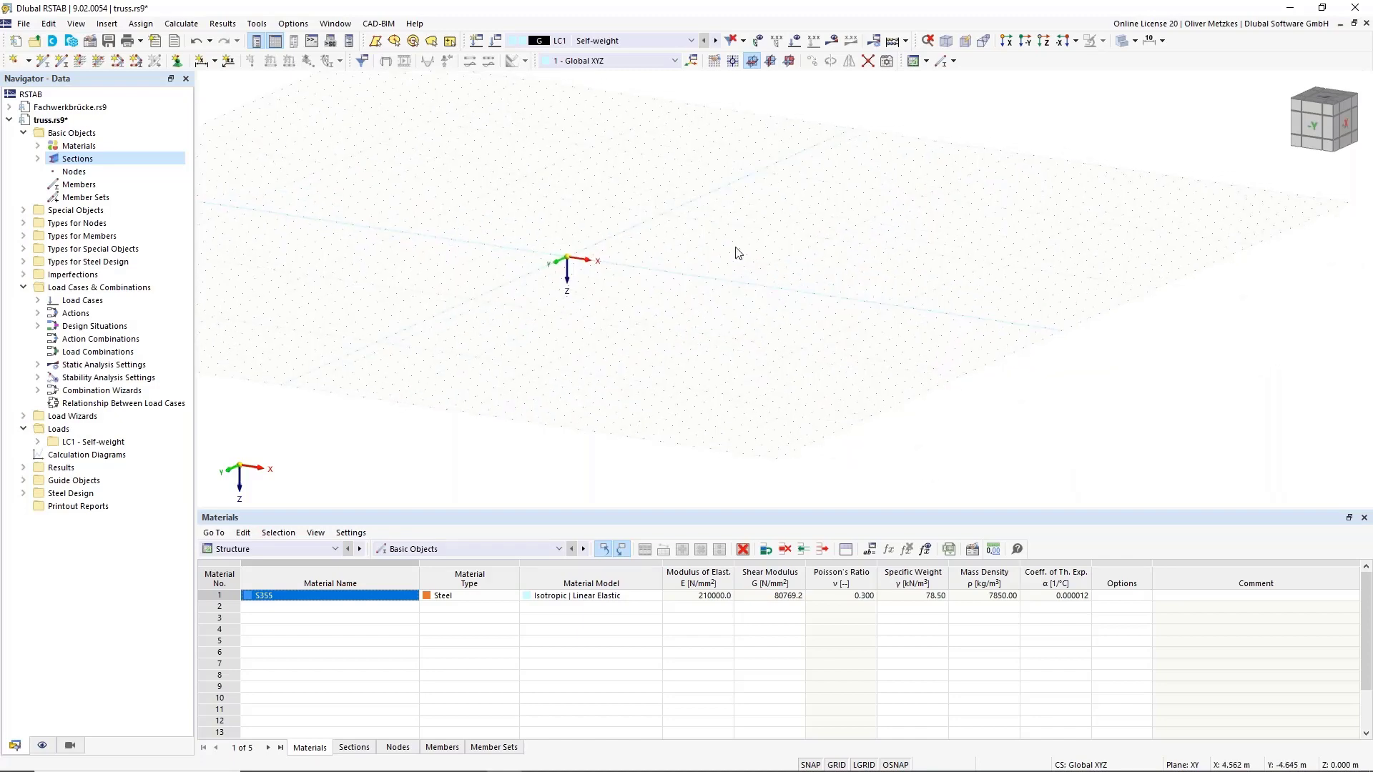
{"action": "scroll", "coordinate": [753, 238], "scroll_direction": "up", "scroll_amount": 1}
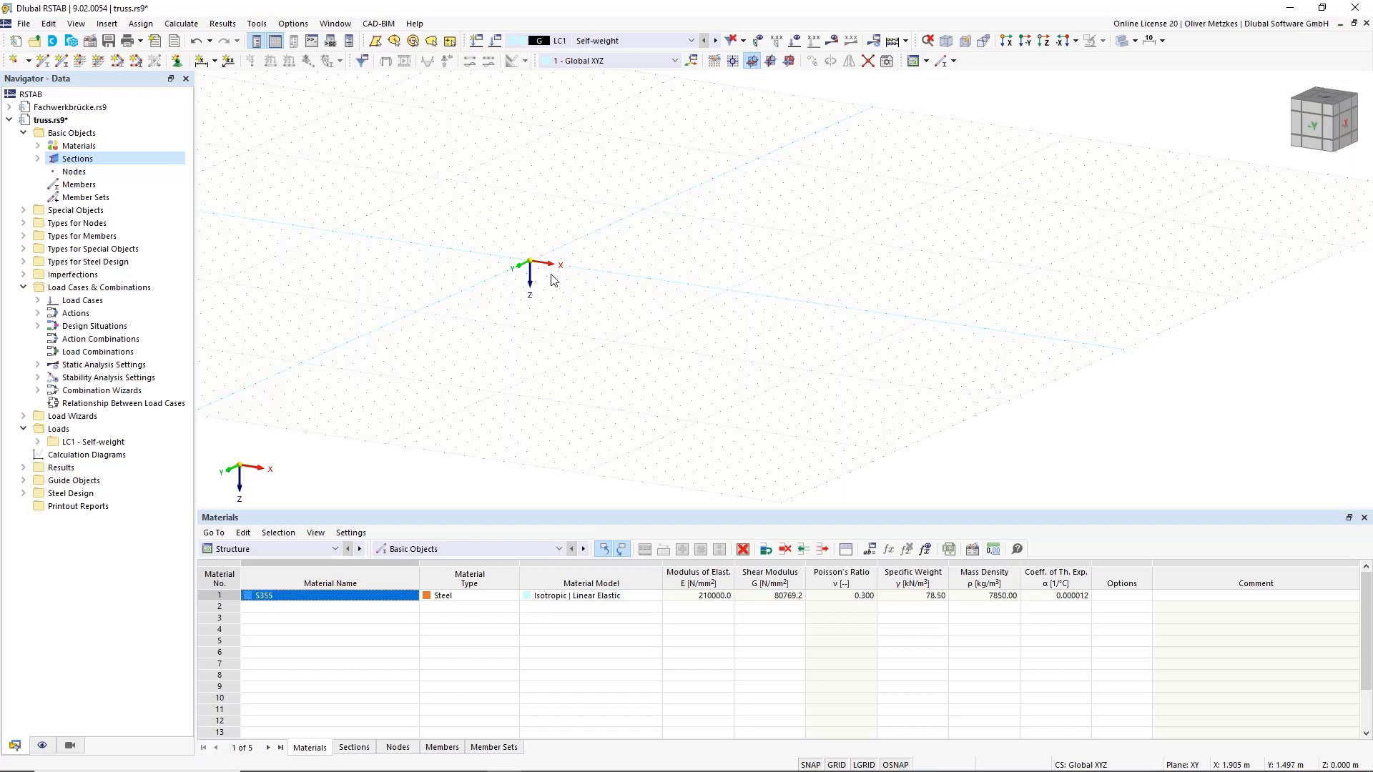
{"action": "scroll", "coordinate": [584, 269], "scroll_direction": "up", "scroll_amount": 1}
{"action": "left_click", "coordinate": [336, 23]}
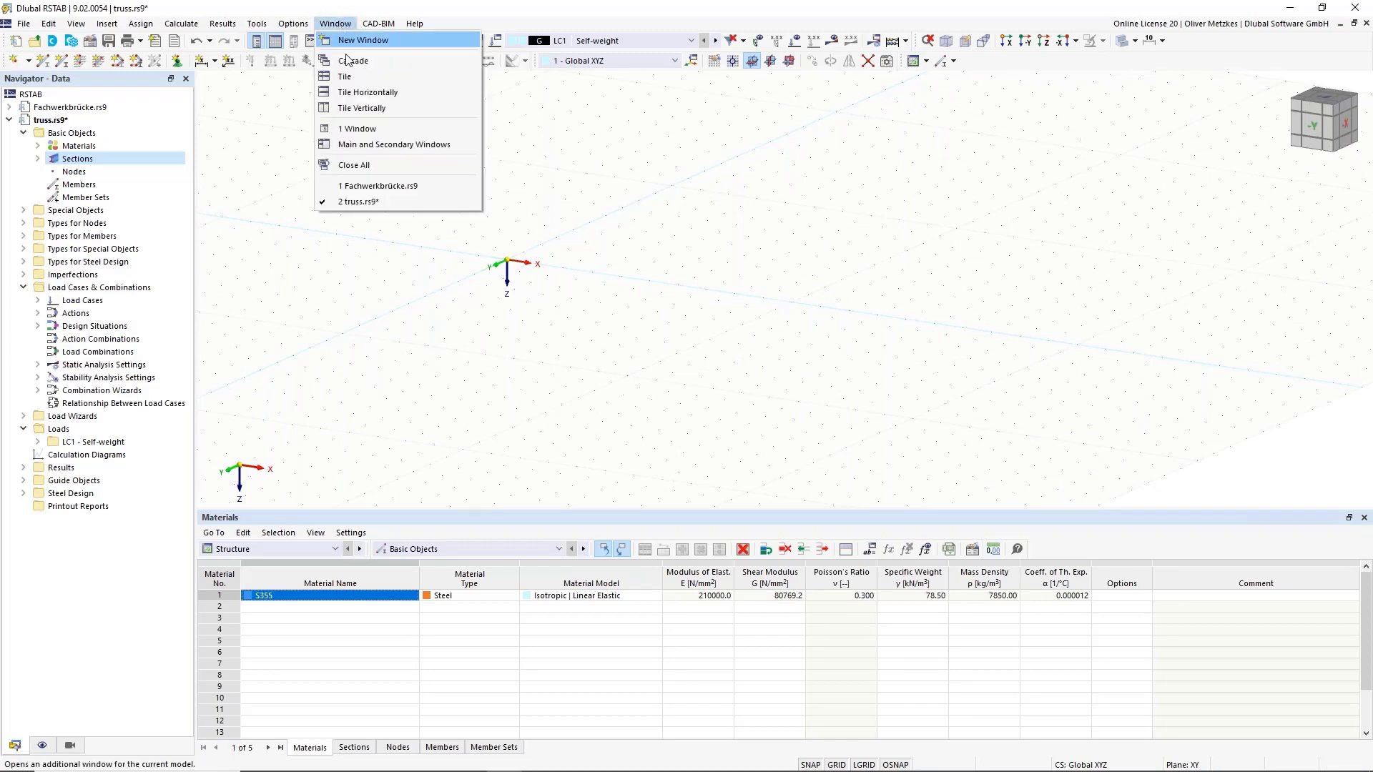
{"action": "left_click", "coordinate": [370, 186]}
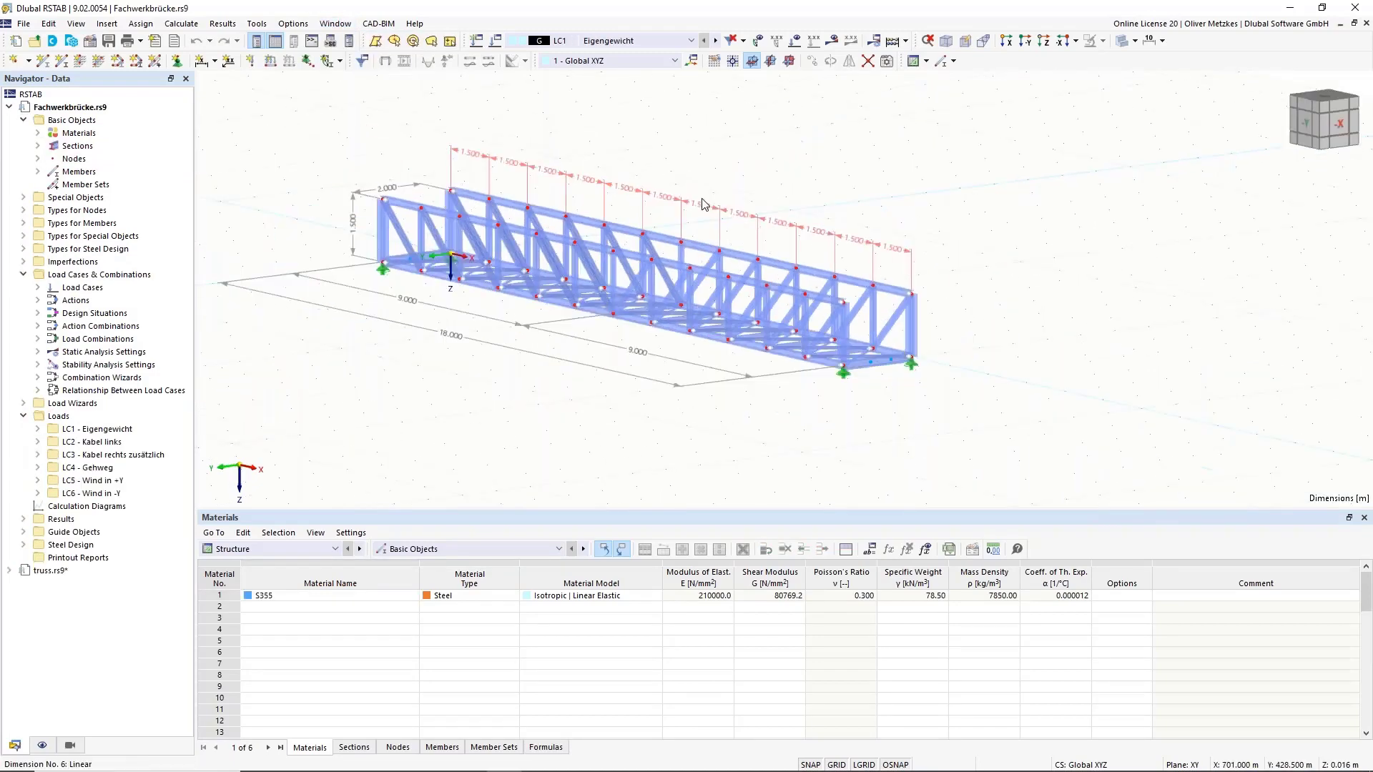
{"action": "right_click_drag", "start_coordinate": [462, 347], "coordinate": [577, 419]}
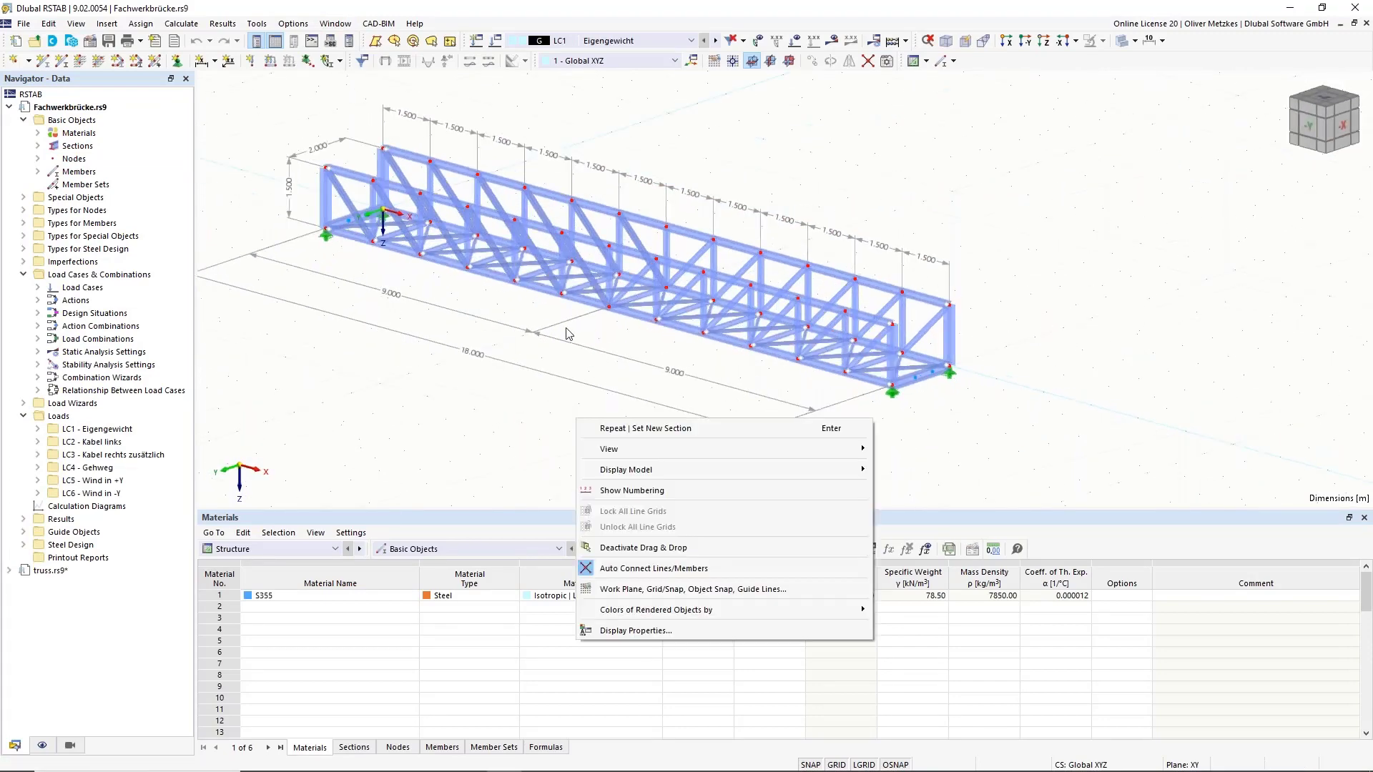
{"action": "left_click", "coordinate": [603, 130]}
{"action": "left_click", "coordinate": [434, 119]}
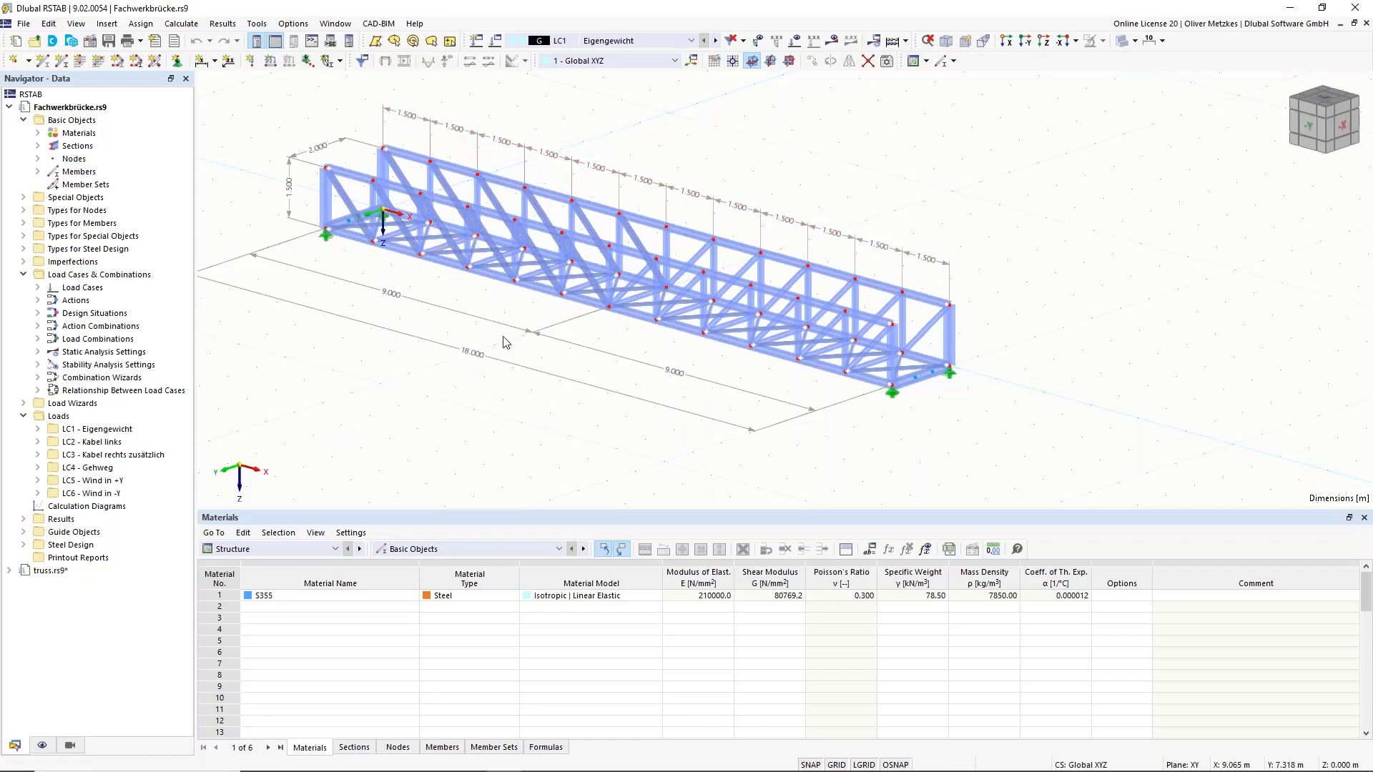
{"action": "left_click", "coordinate": [346, 25]}
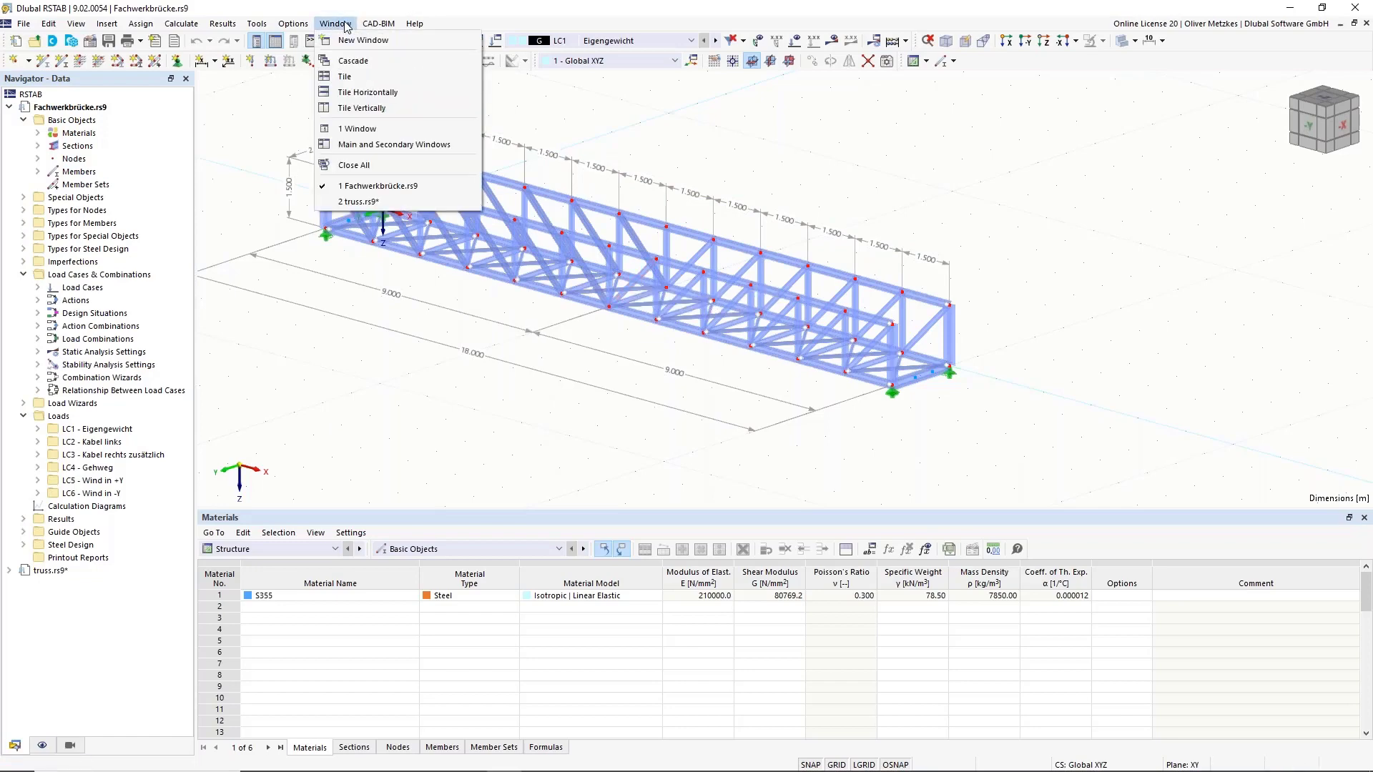
{"action": "left_click", "coordinate": [359, 204]}
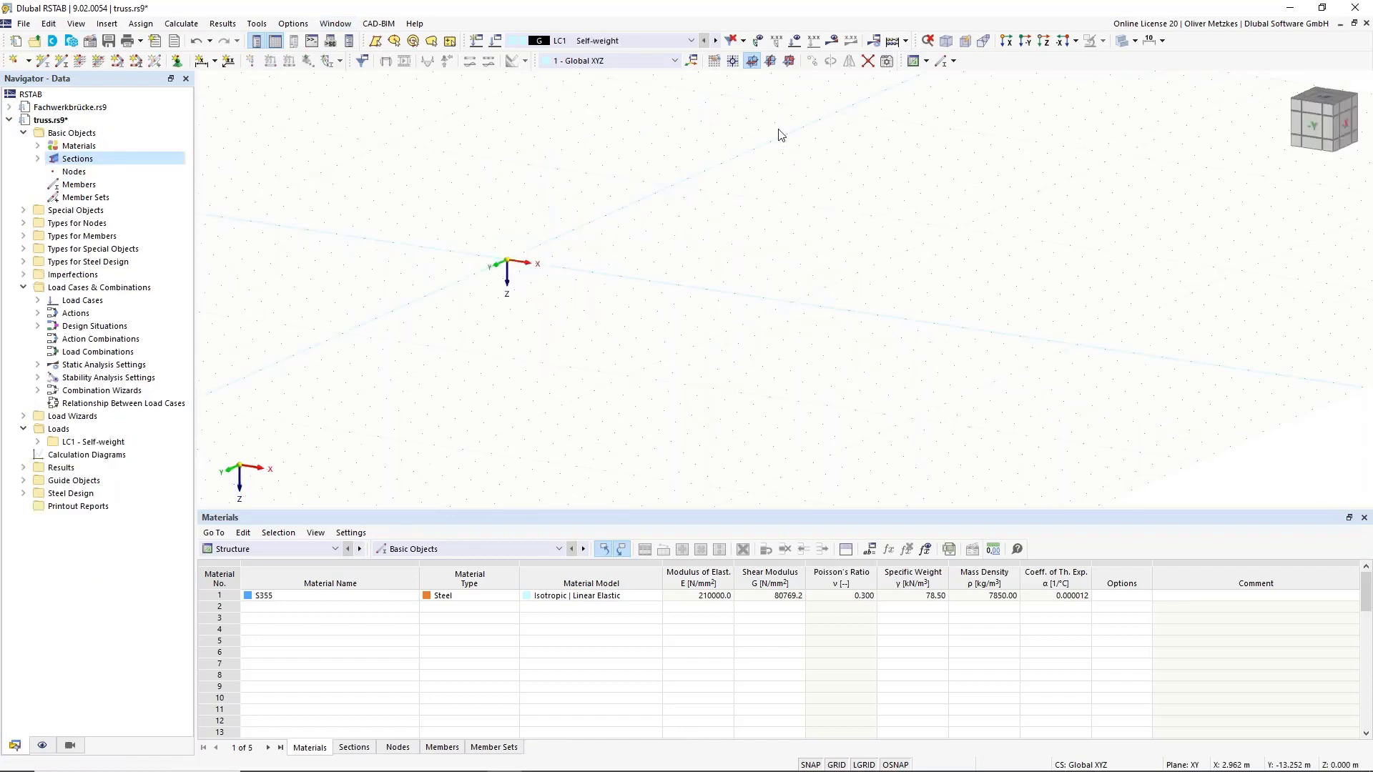
Step: Set the work plane's grid point spacing b to 1.5 m
{"action": "left_click", "coordinate": [721, 61]}
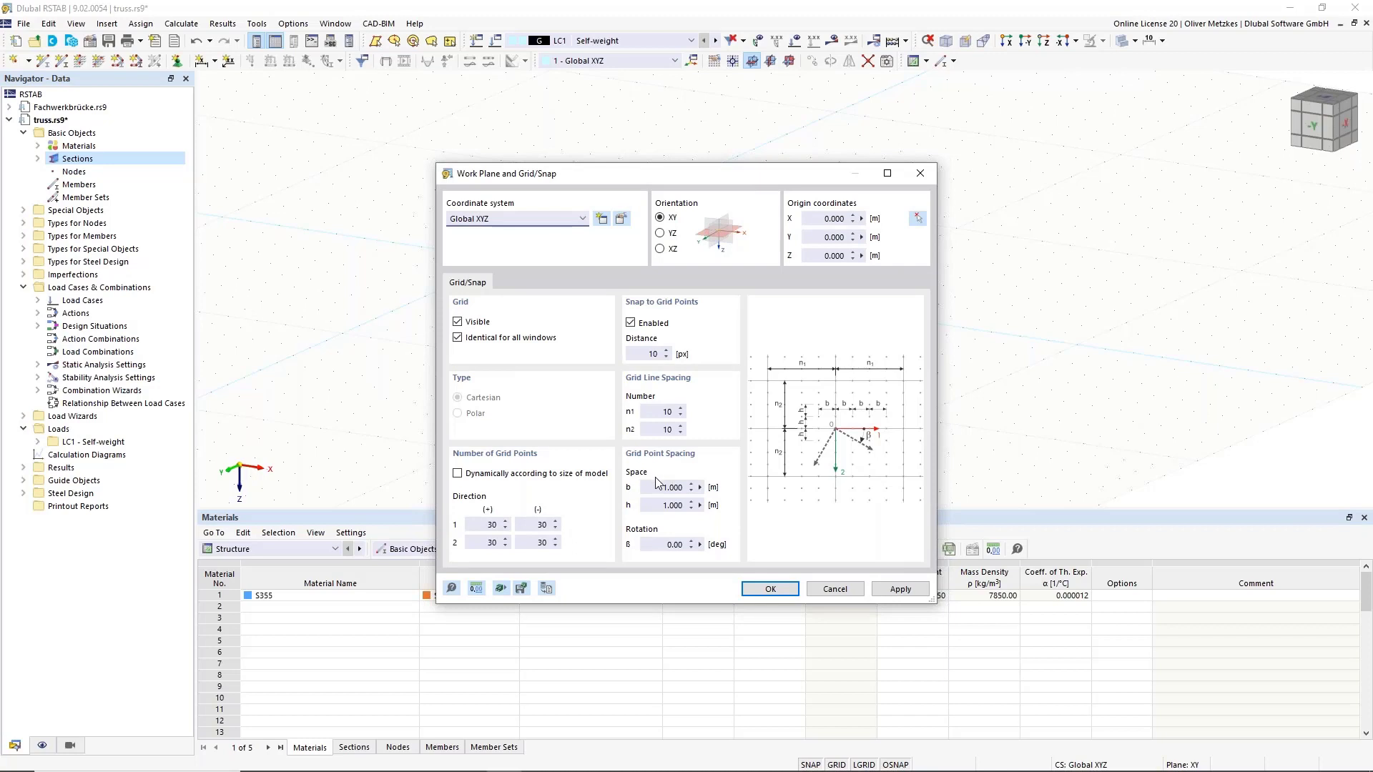
{"action": "left_click_drag", "start_coordinate": [661, 487], "coordinate": [725, 488]}
{"action": "type", "text": "1,5"}
{"action": "left_click", "coordinate": [665, 413]}
{"action": "left_click", "coordinate": [781, 594]}
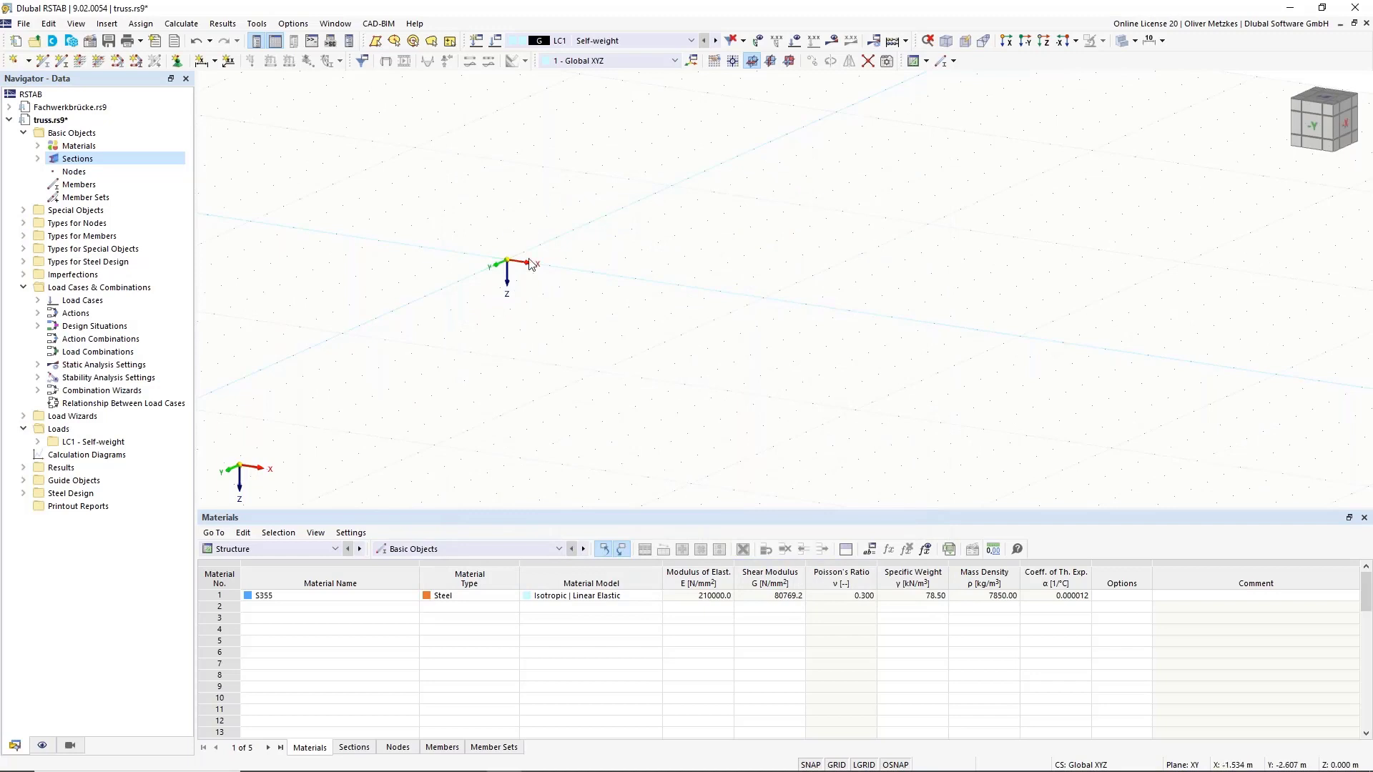
Step: Draw a single beam member with the HEB 140 chords section from the origin to X 18 m along the X-axis
{"action": "middle_click_drag", "start_coordinate": [778, 310], "coordinate": [743, 312]}
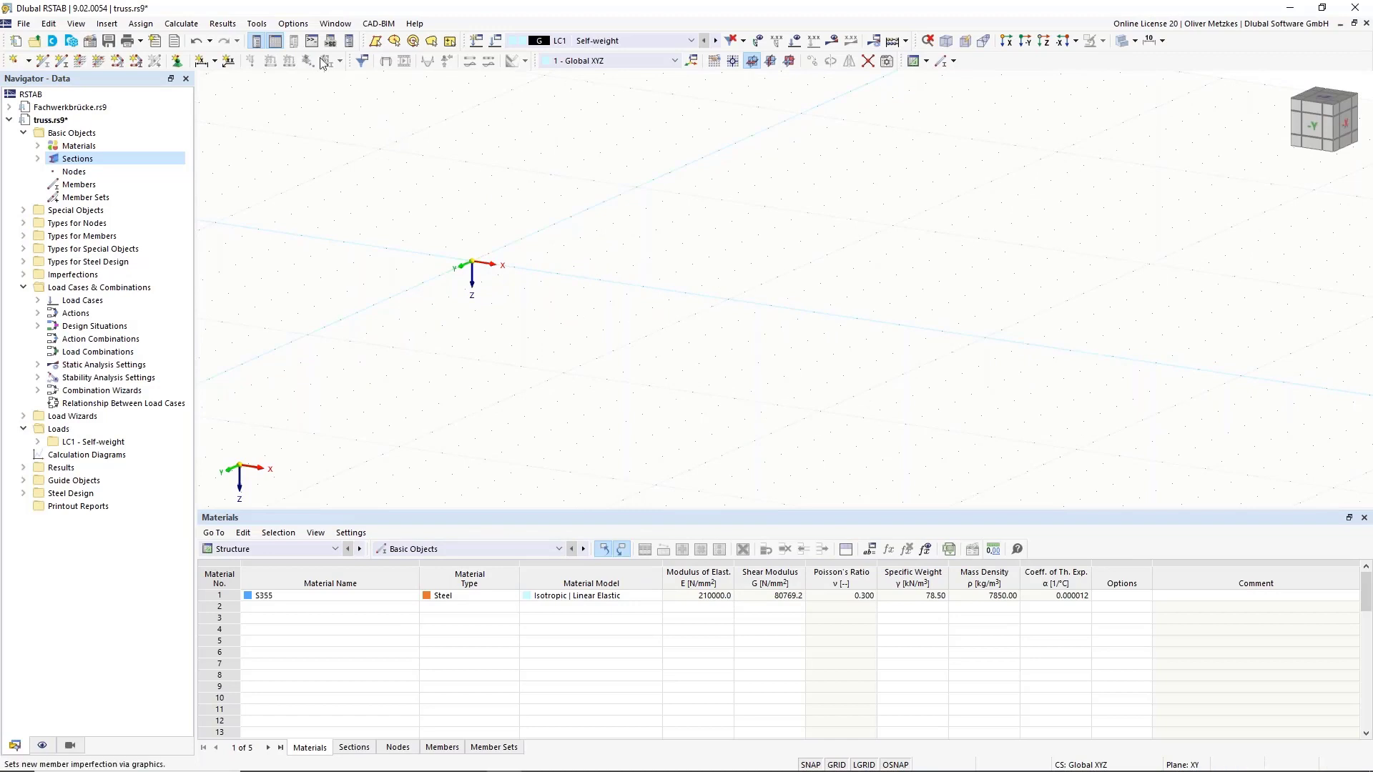
{"action": "left_click", "coordinate": [43, 61]}
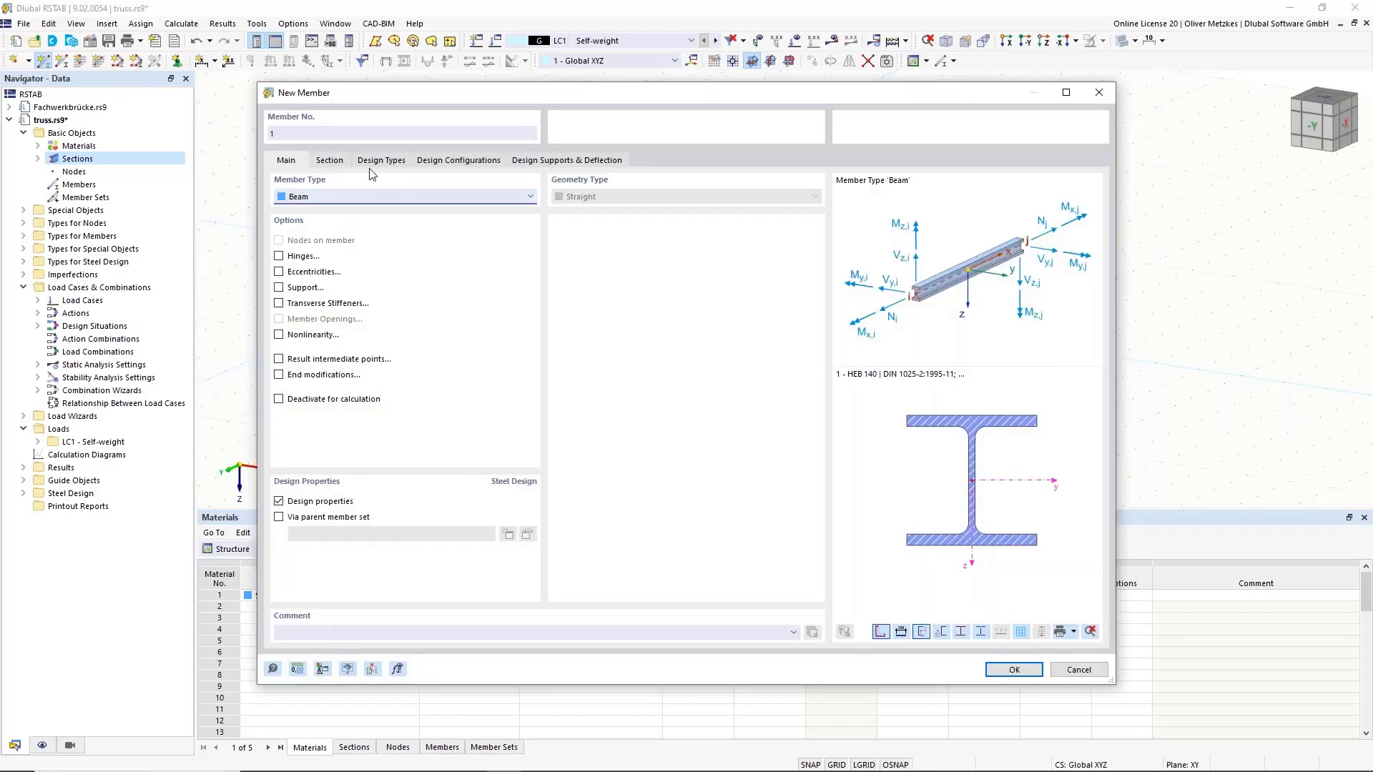
{"action": "left_click", "coordinate": [336, 163]}
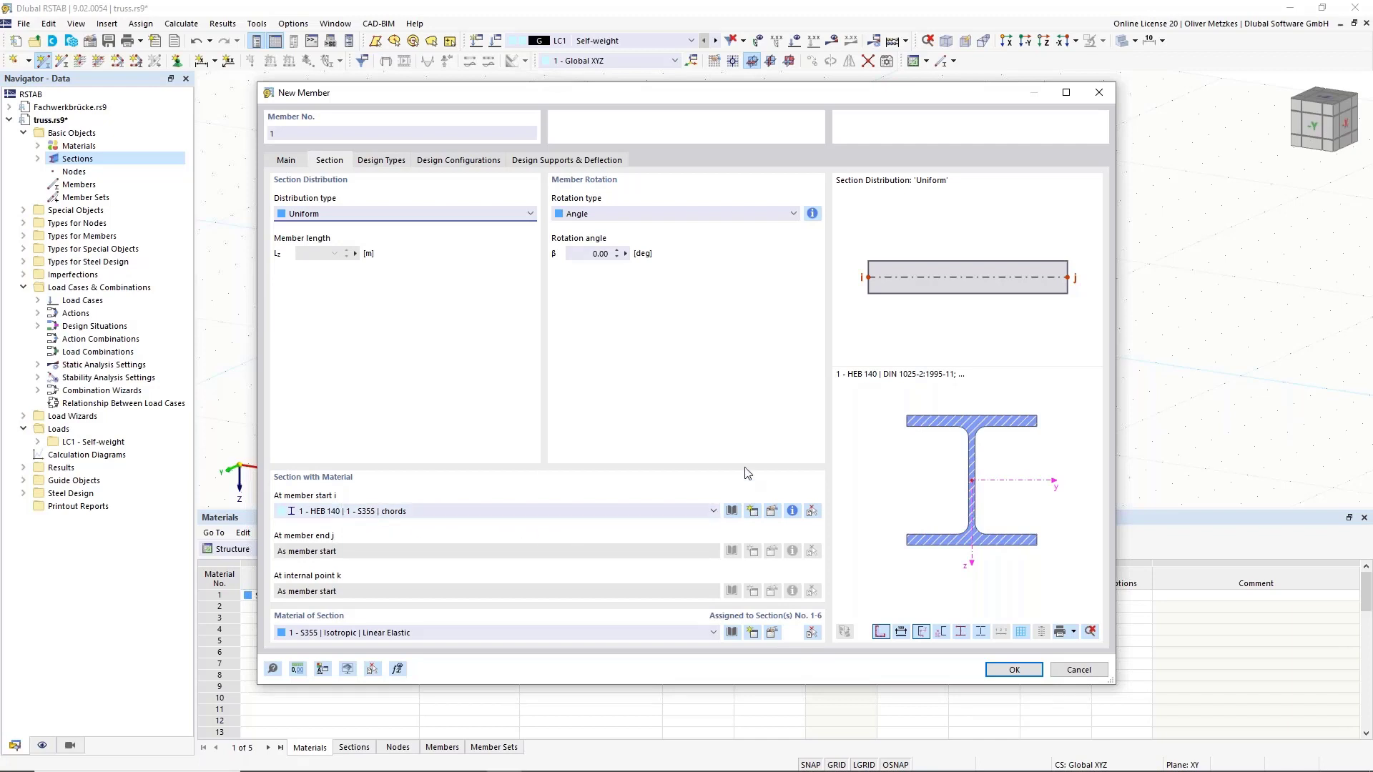
{"action": "left_click", "coordinate": [1013, 669]}
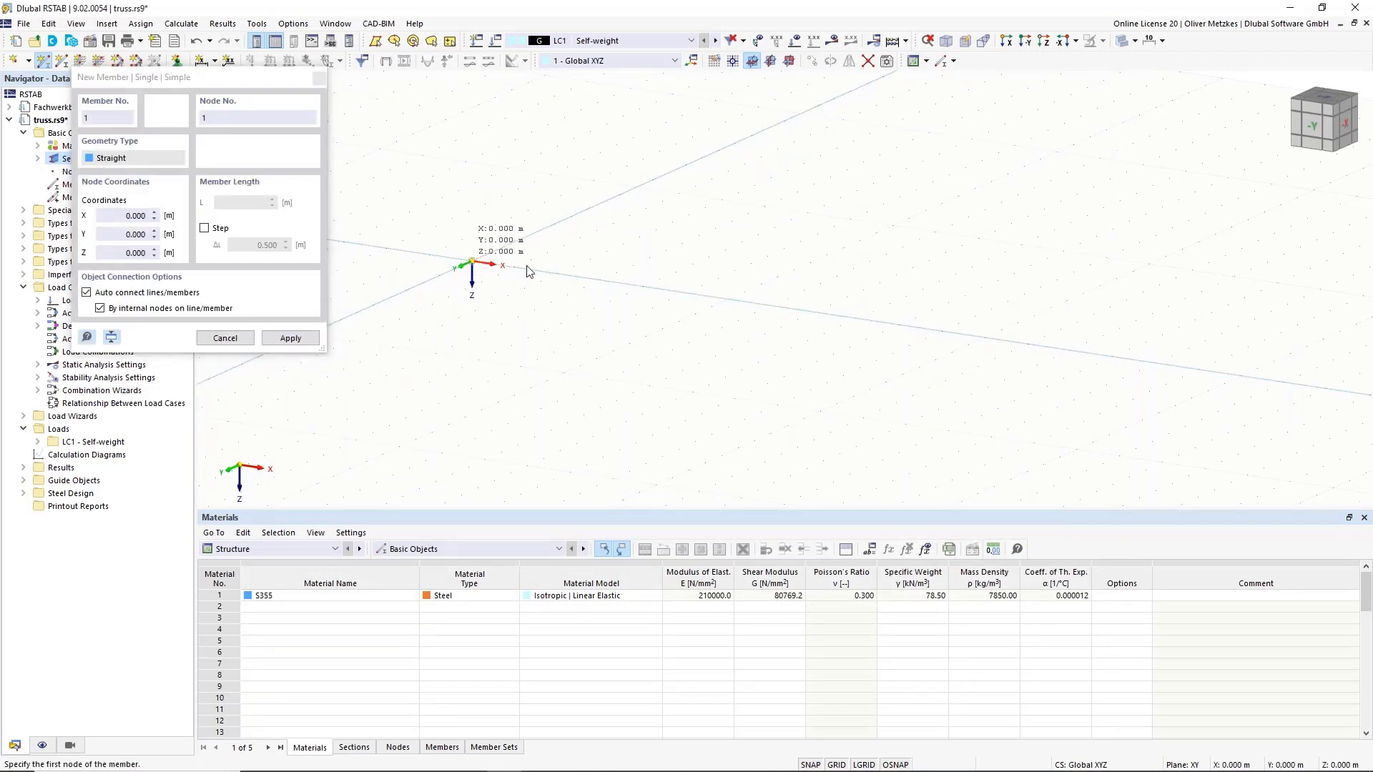
{"action": "left_click", "coordinate": [472, 261]}
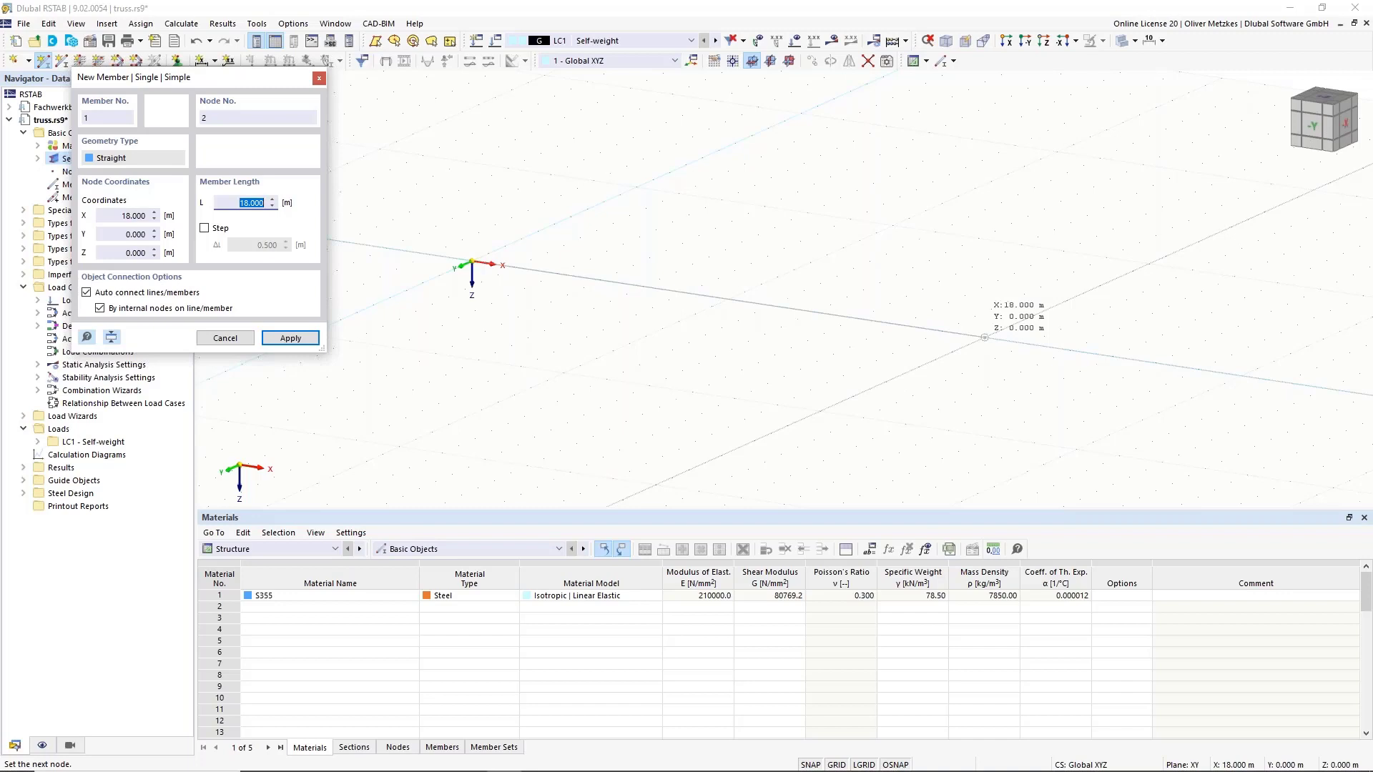
{"action": "left_click", "coordinate": [985, 338]}
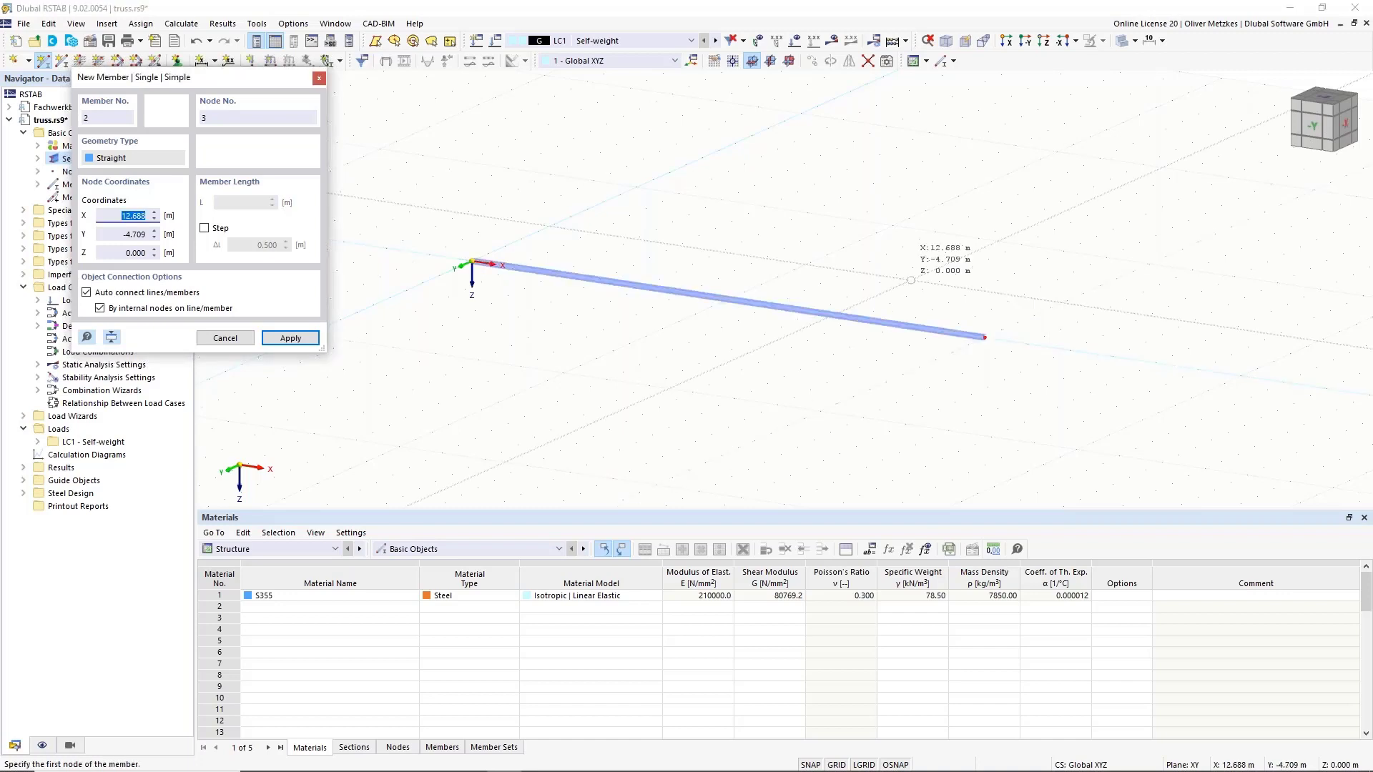
{"action": "key", "text": "Escape"}
Step: Divide the 18 m chord member using 11 intermediate nodes
{"action": "scroll", "coordinate": [661, 285], "scroll_direction": "up", "scroll_amount": 1}
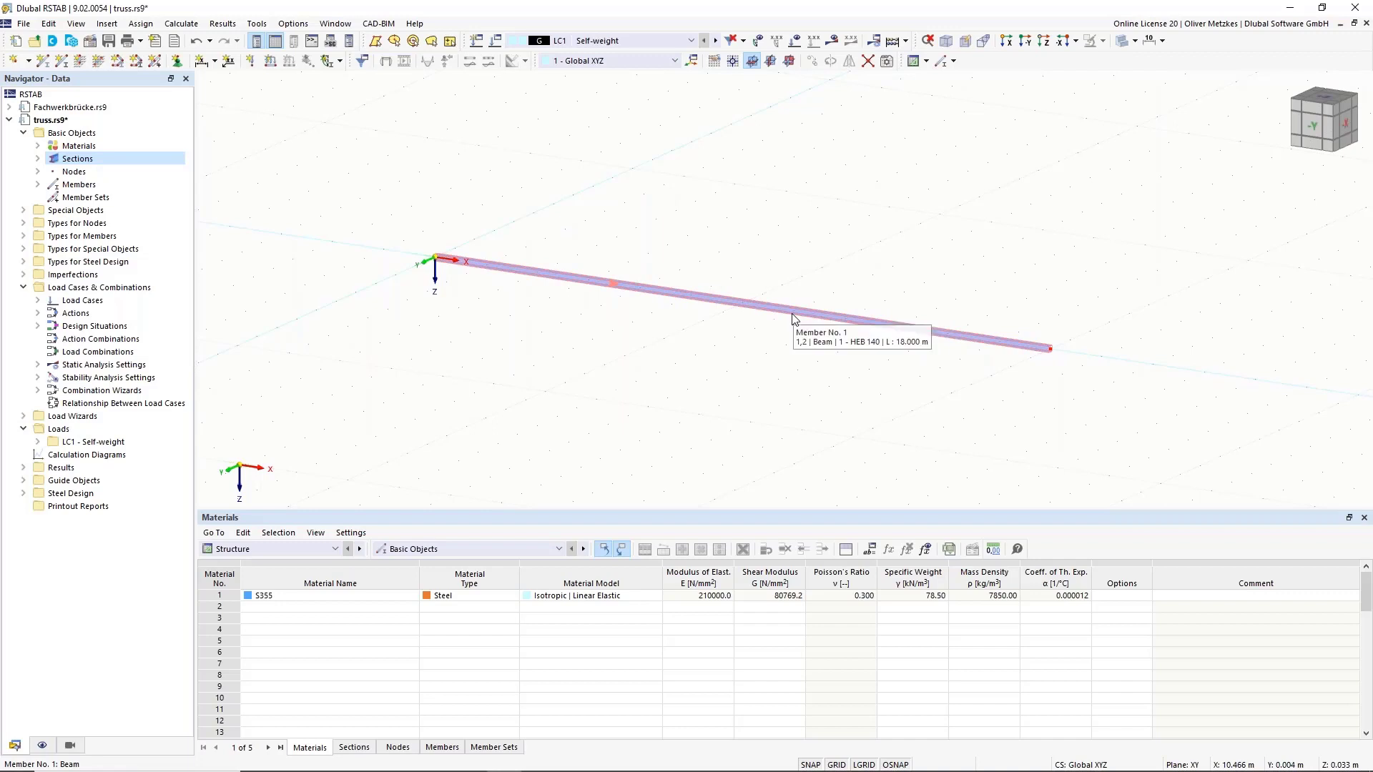
{"action": "left_click", "coordinate": [490, 268]}
{"action": "key", "text": "Escape"}
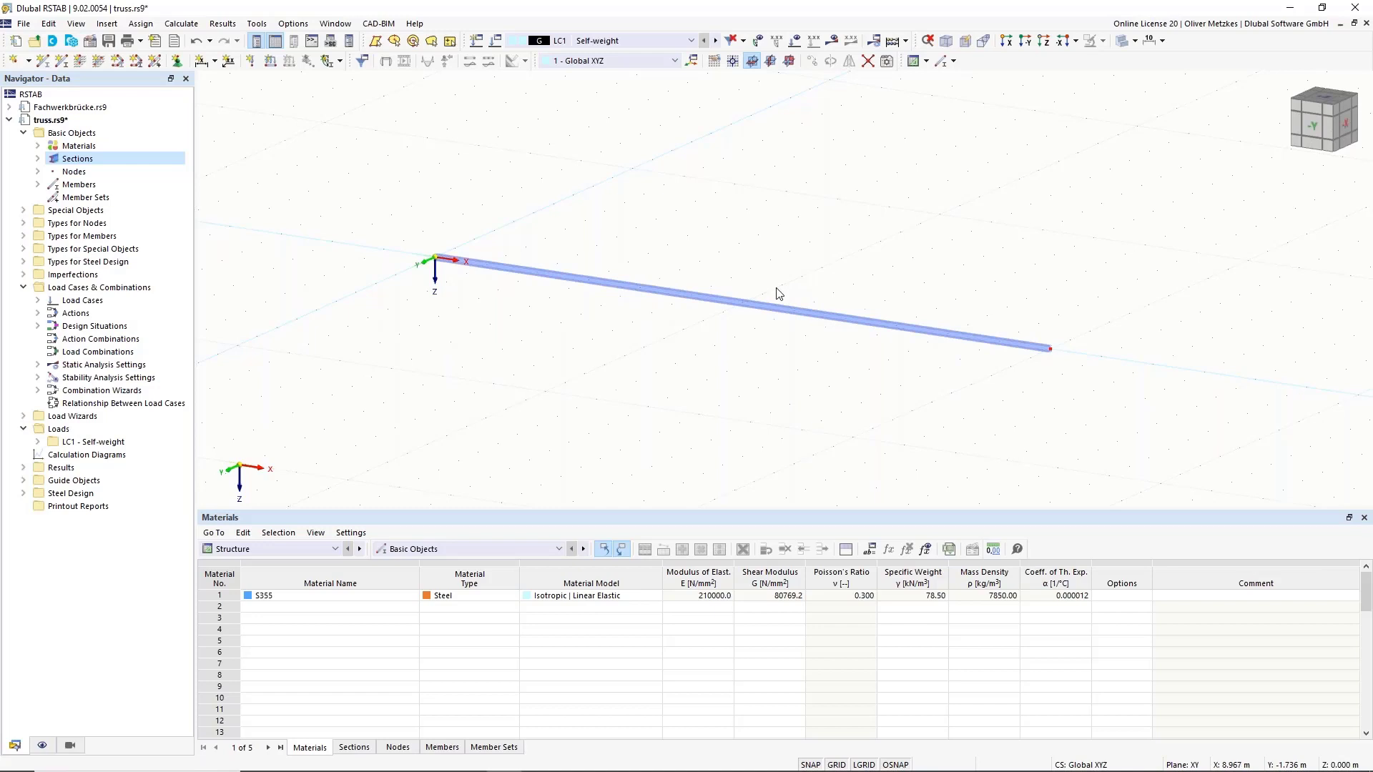
{"action": "right_click", "coordinate": [710, 303]}
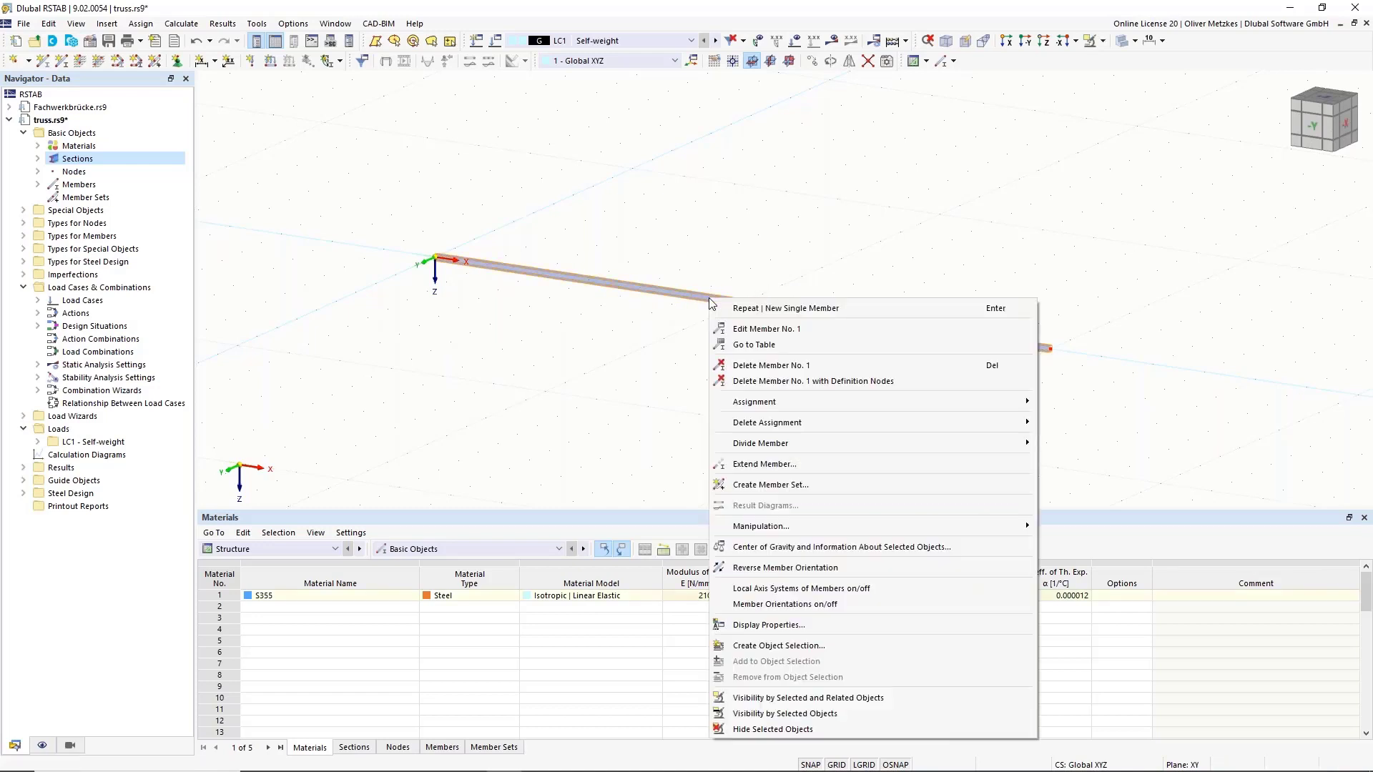
{"action": "mouse_move", "coordinate": [756, 449]}
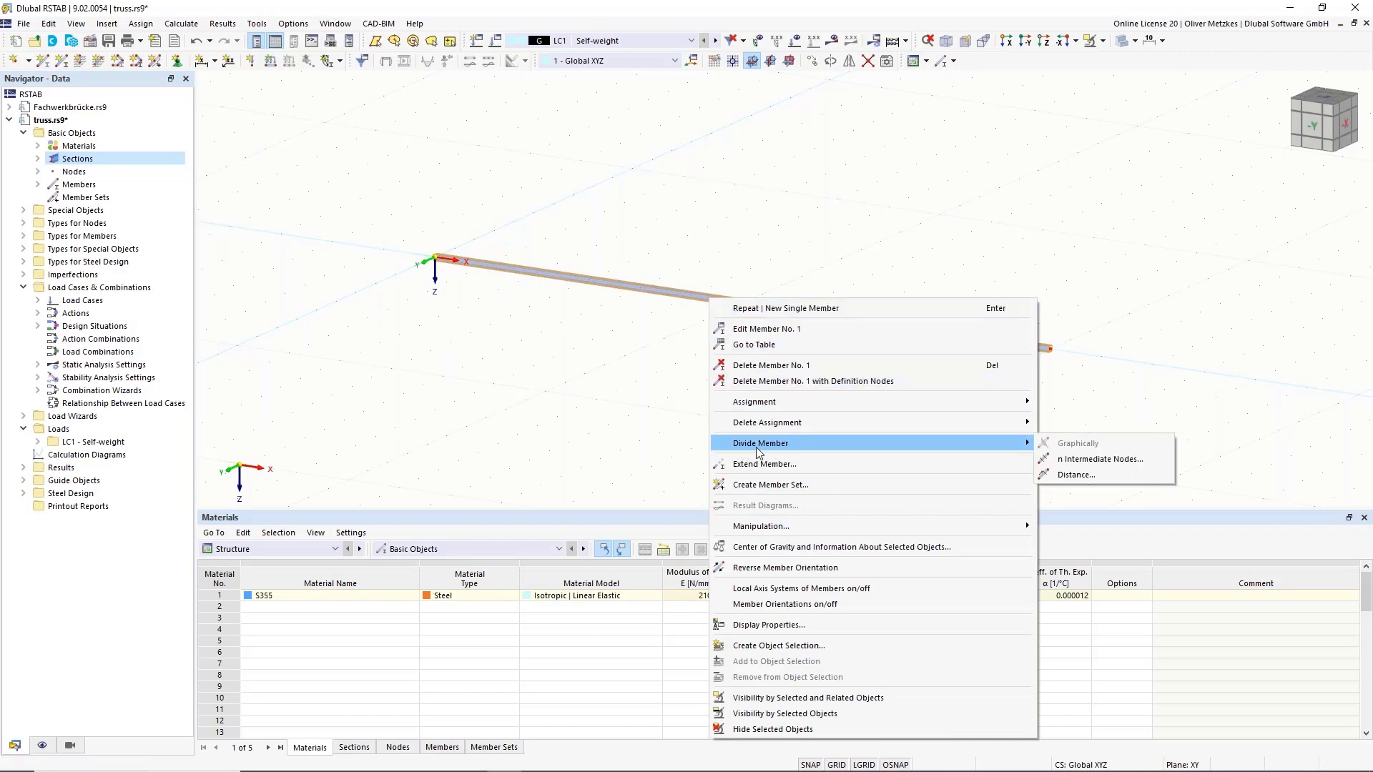
{"action": "left_click", "coordinate": [1093, 462]}
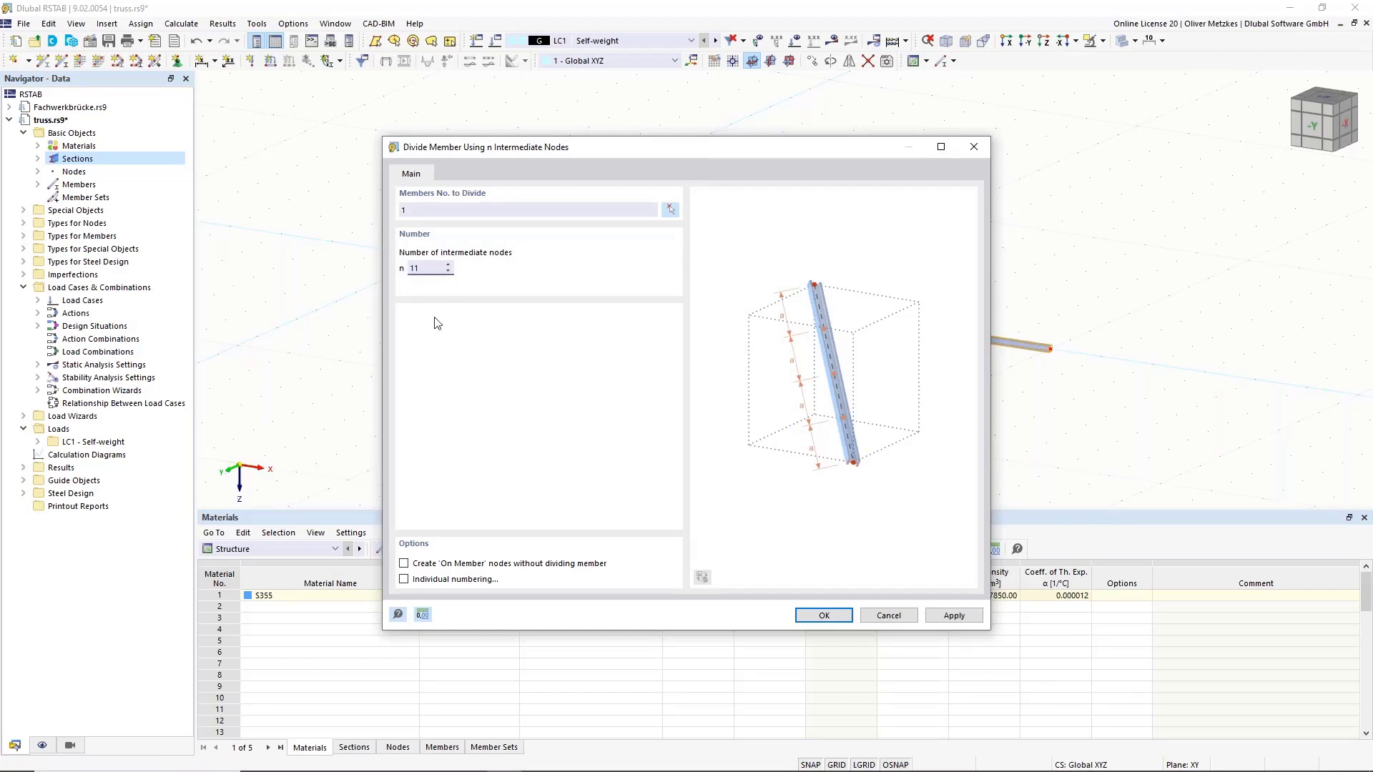
{"action": "left_click", "coordinate": [823, 615]}
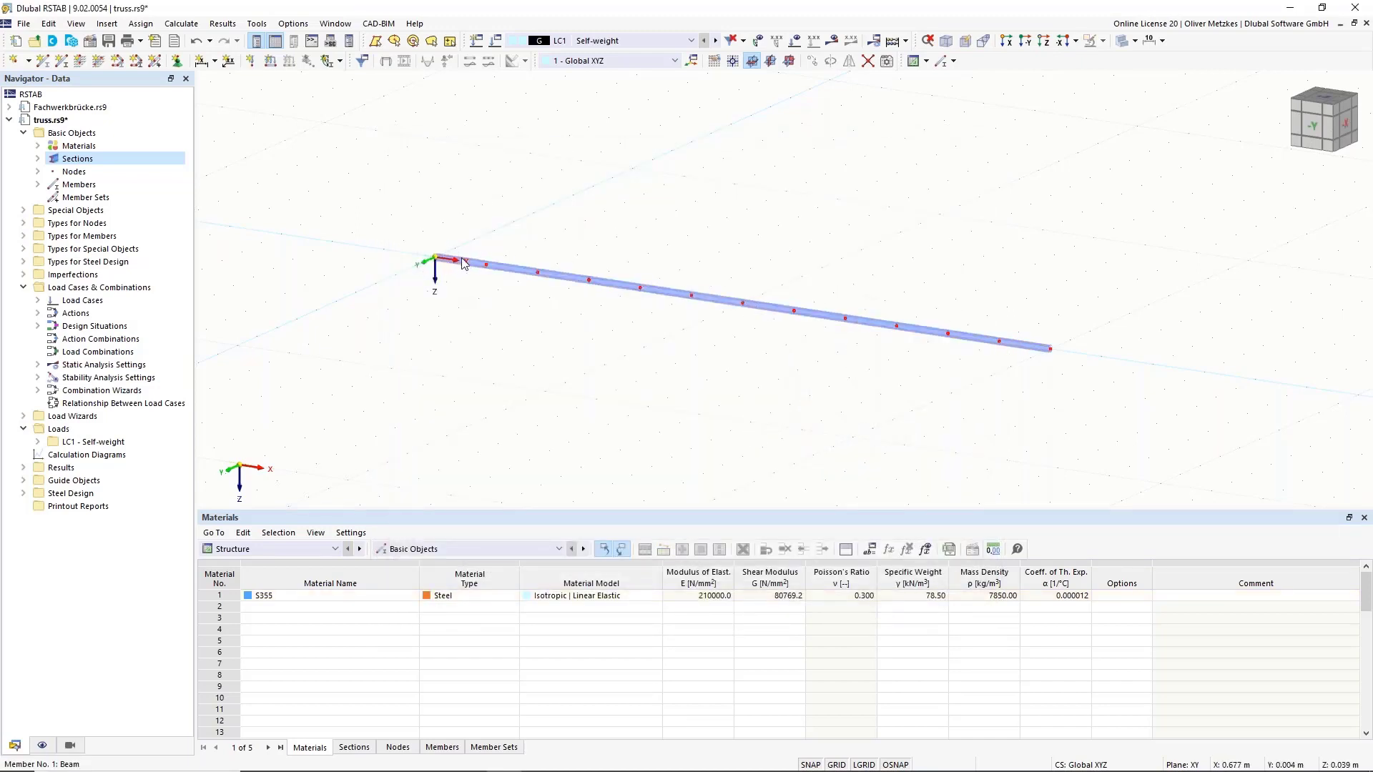
Step: Select the whole divided chord and set up a copy of it with a displacement of -1.5 m in Z
{"action": "mouse_move", "coordinate": [469, 267]}
{"action": "middle_click_drag", "start_coordinate": [757, 235], "coordinate": [731, 282]}
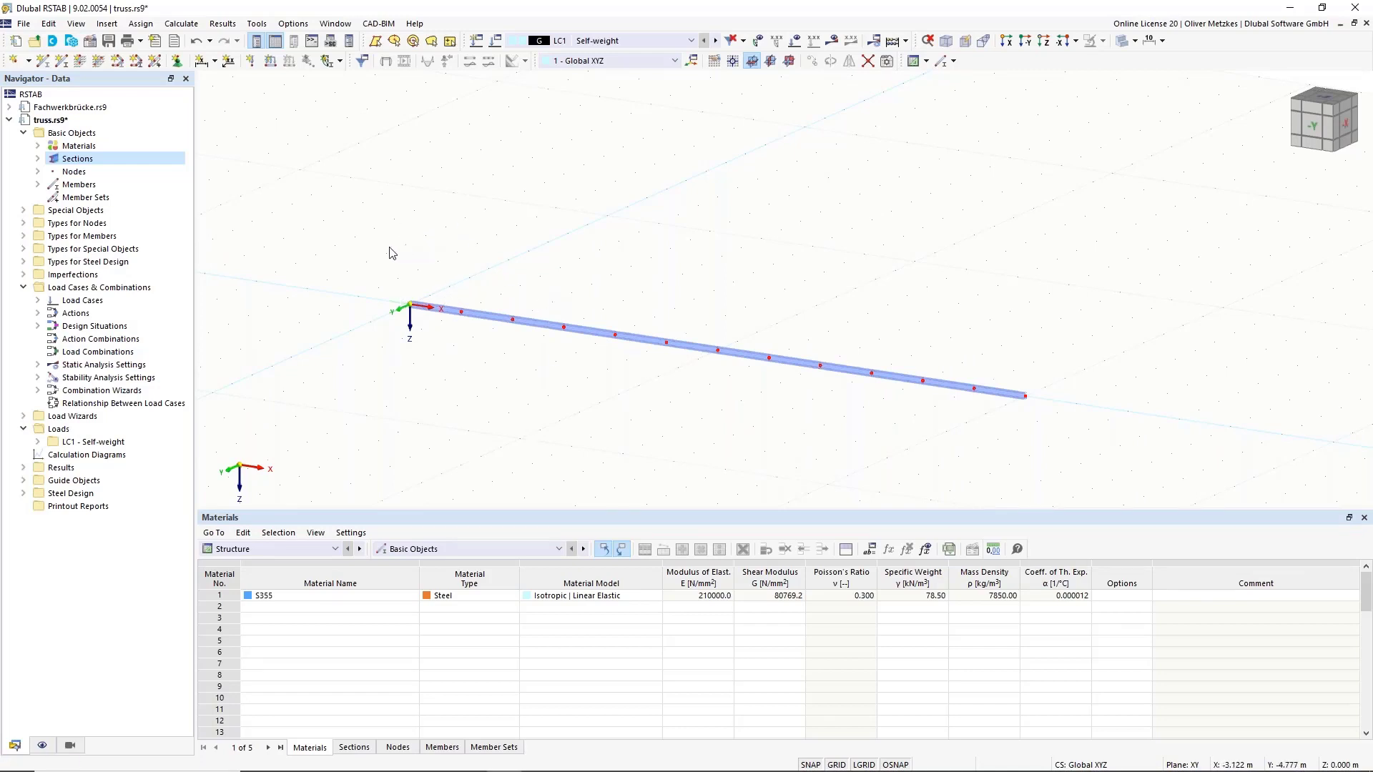
{"action": "left_click_drag", "start_coordinate": [345, 255], "coordinate": [1172, 456]}
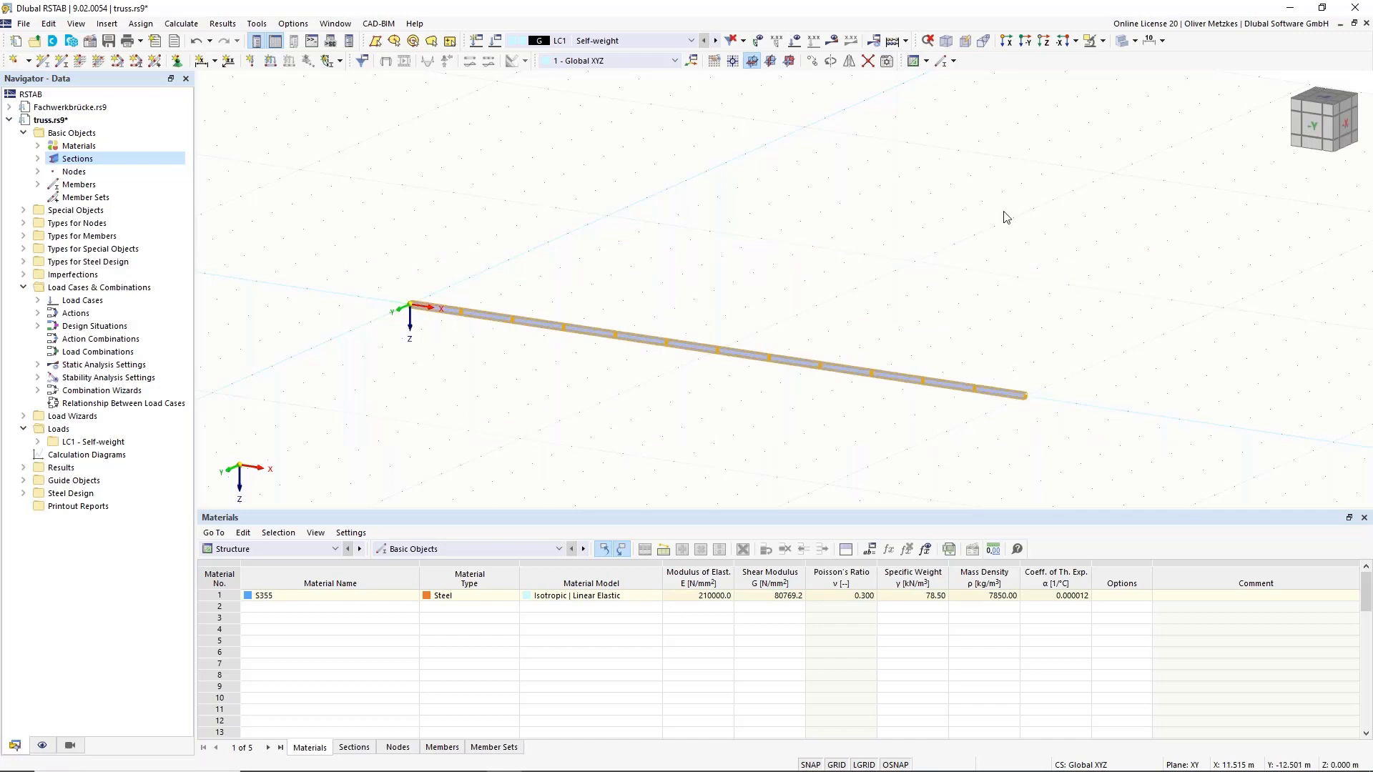
{"action": "left_click", "coordinate": [812, 62]}
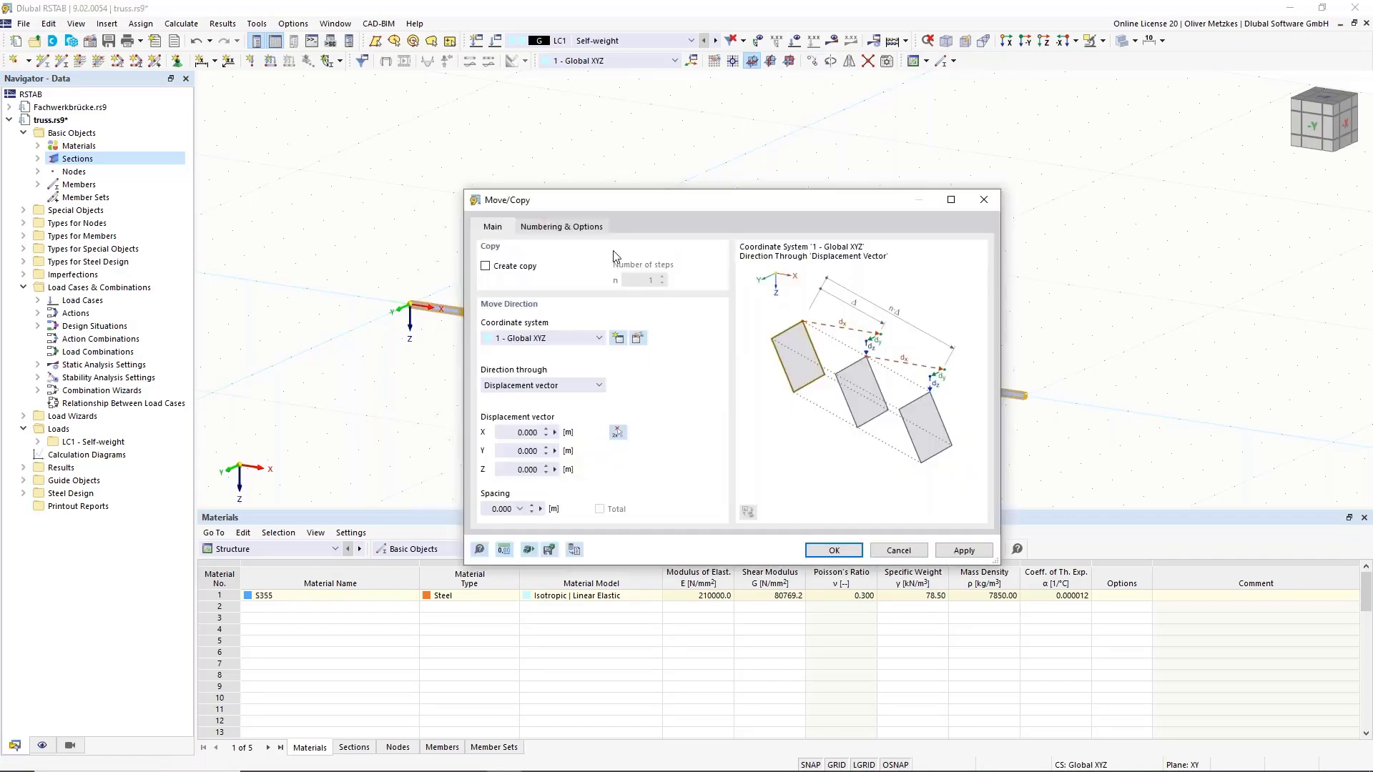
{"action": "left_click", "coordinate": [501, 267]}
{"action": "left_click", "coordinate": [514, 469]}
{"action": "type", "text": "-1,5"}
{"action": "left_click", "coordinate": [536, 451]}
Step: Enable step links for the copy so that the original and copied nodes are linked with members
{"action": "left_click", "coordinate": [576, 230]}
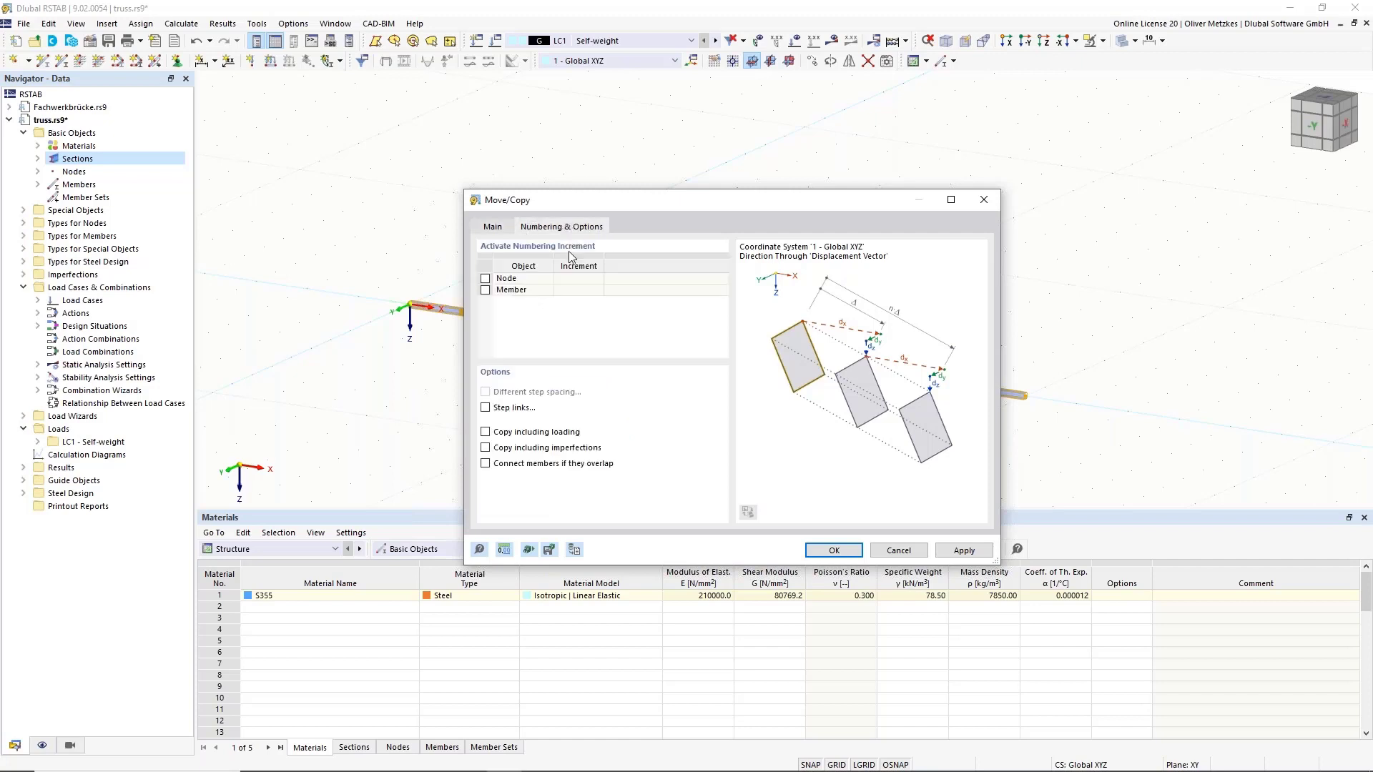
{"action": "left_click", "coordinate": [485, 408]}
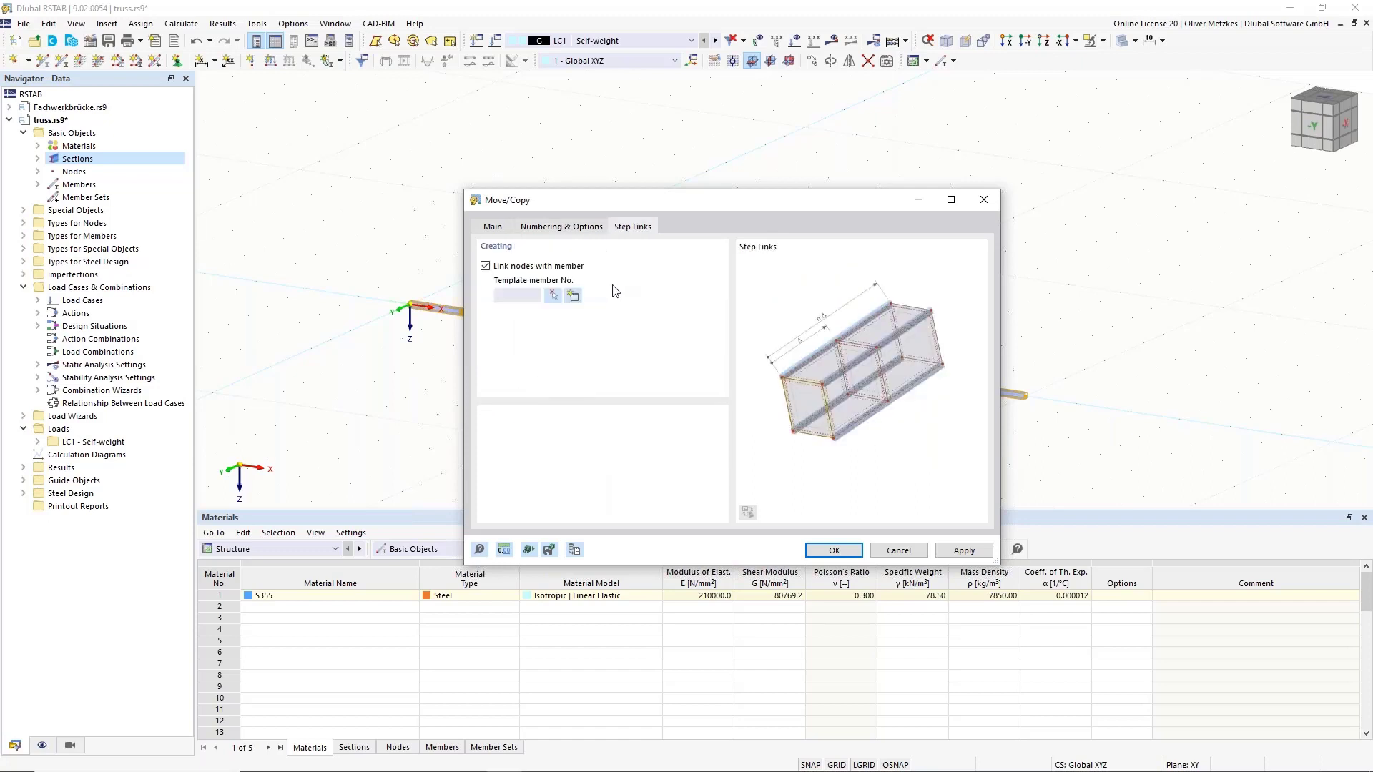
{"action": "left_click_drag", "start_coordinate": [657, 205], "coordinate": [816, 183]}
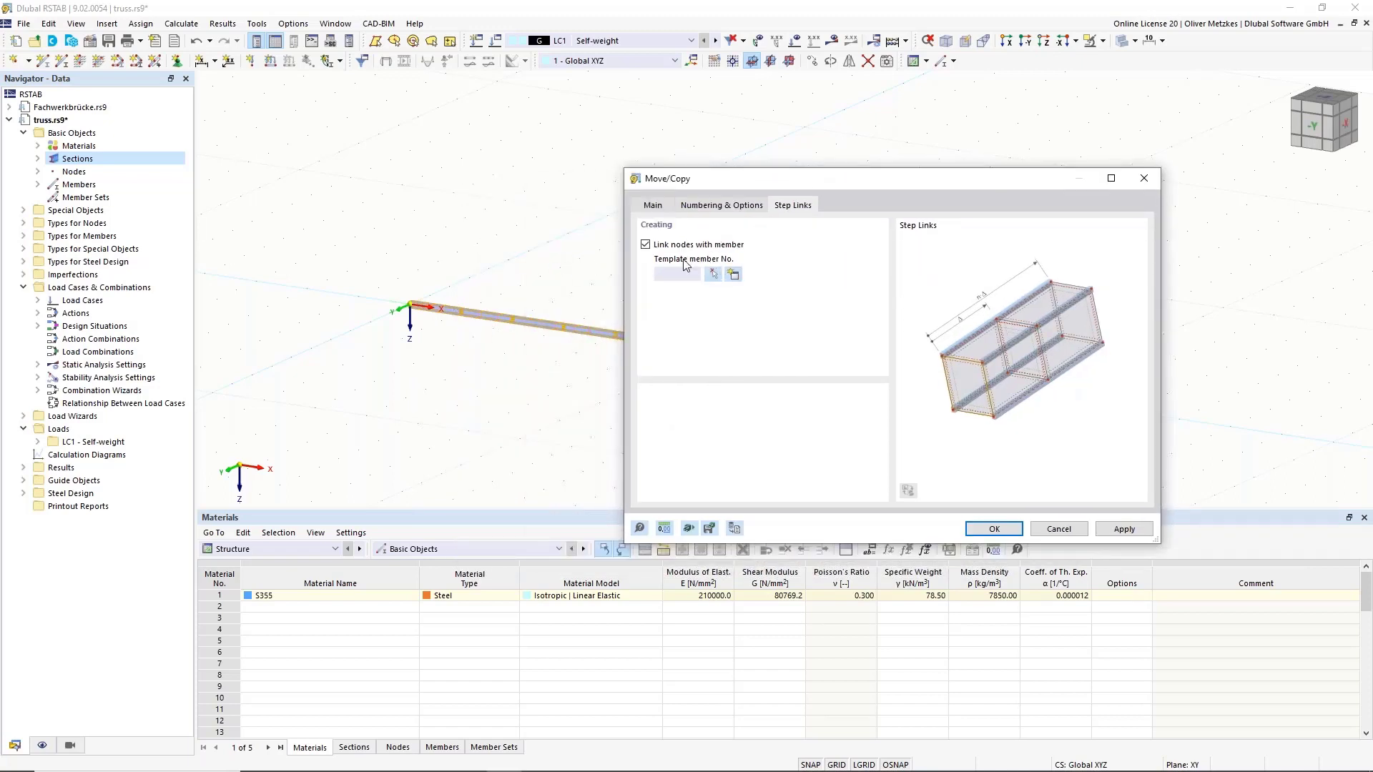
Step: Define the link template member as Truss type with the HEA 100 verticals section and carry out the chord copy
{"action": "left_click", "coordinate": [734, 274]}
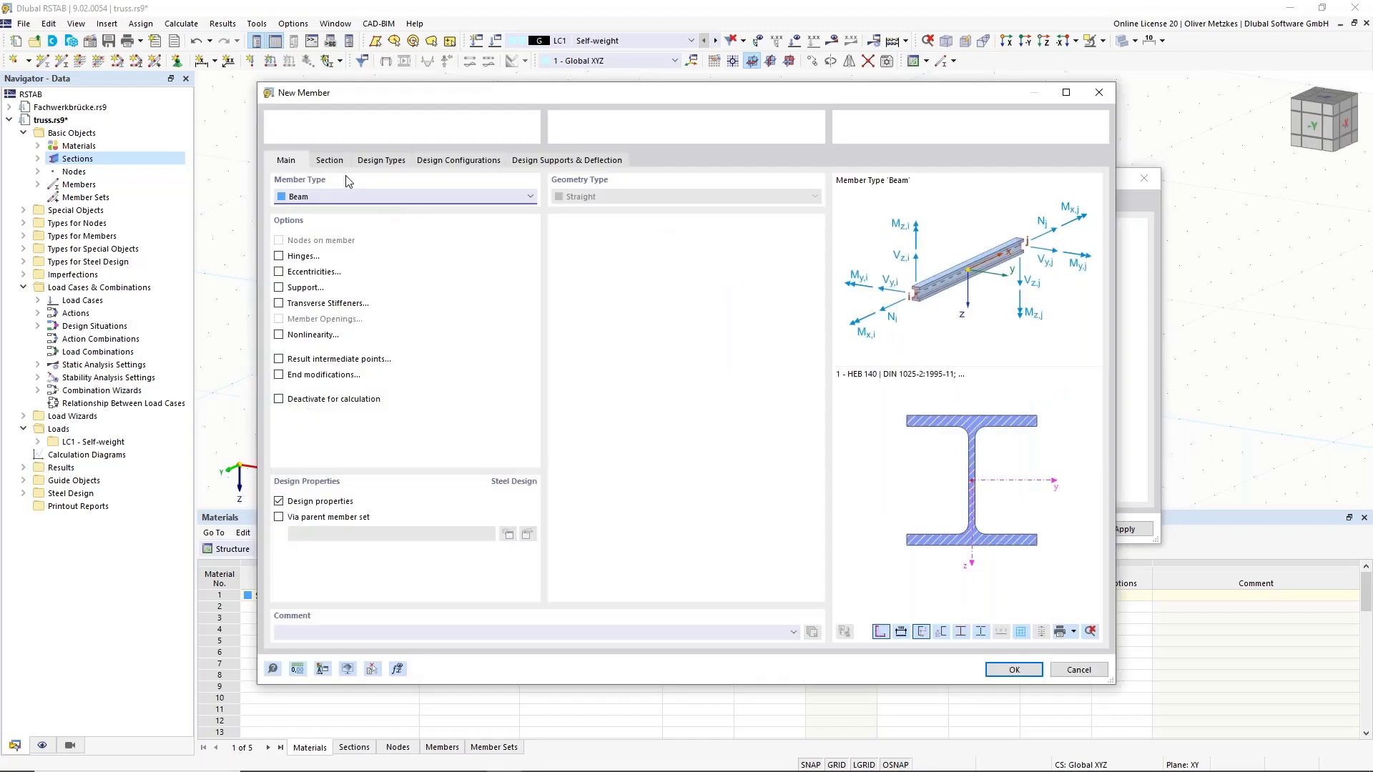
{"action": "left_click", "coordinate": [328, 198]}
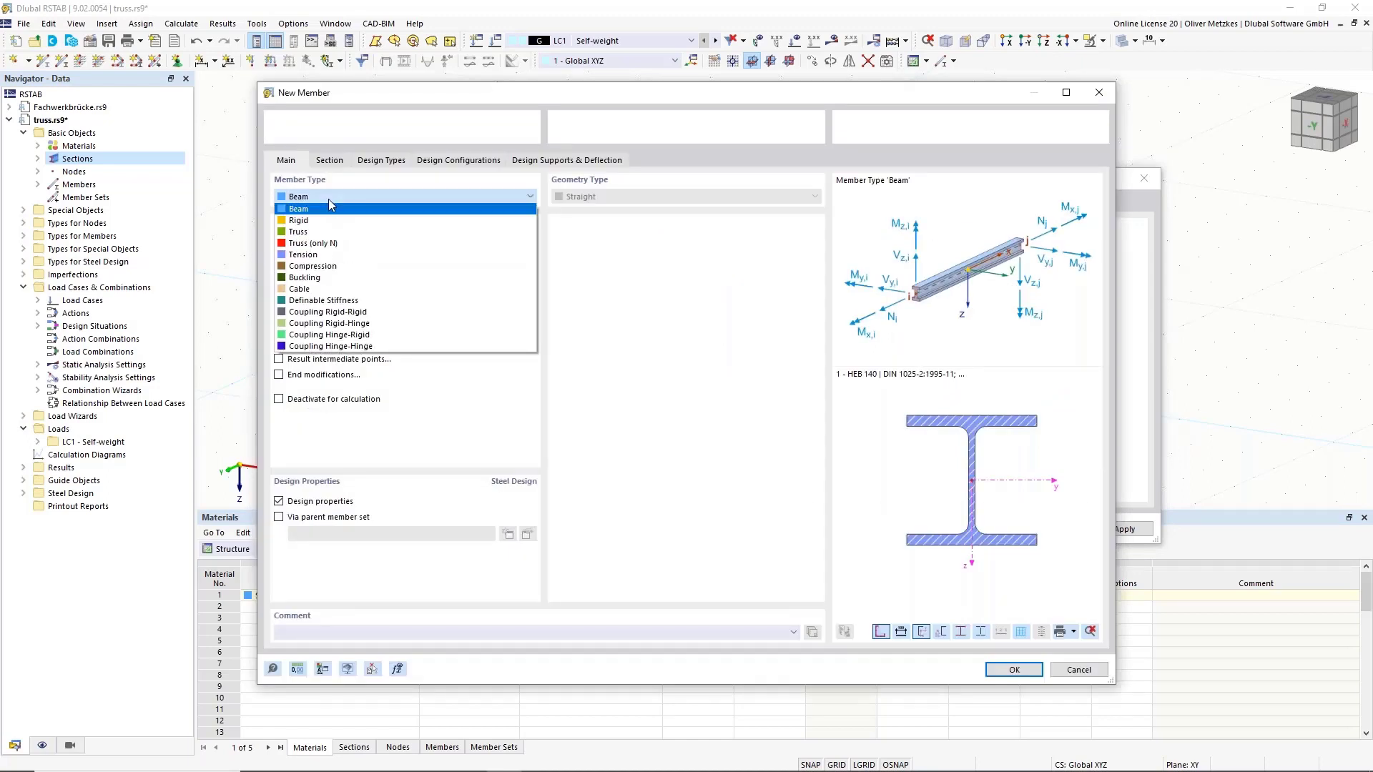
{"action": "left_click", "coordinate": [315, 235]}
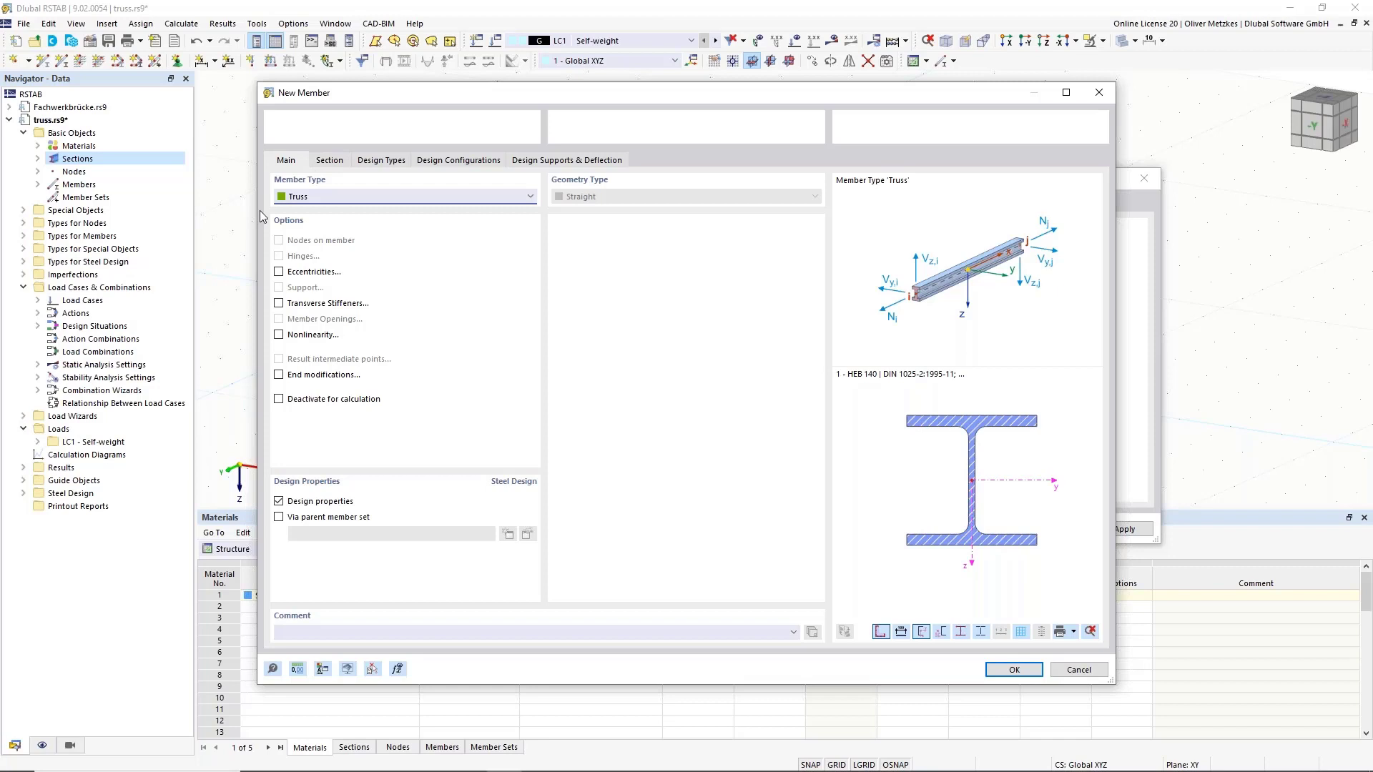
{"action": "left_click", "coordinate": [334, 161]}
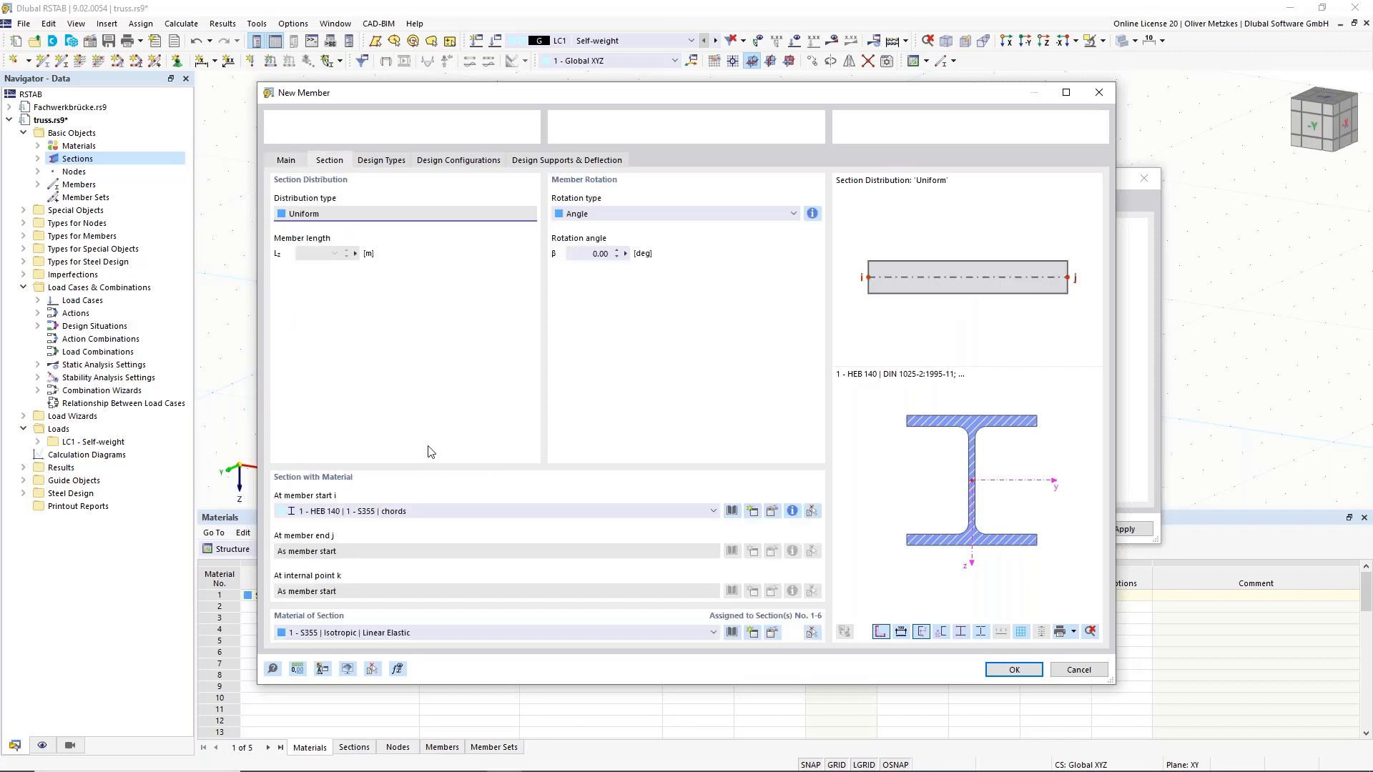
{"action": "left_click", "coordinate": [412, 510]}
{"action": "left_click", "coordinate": [427, 537]}
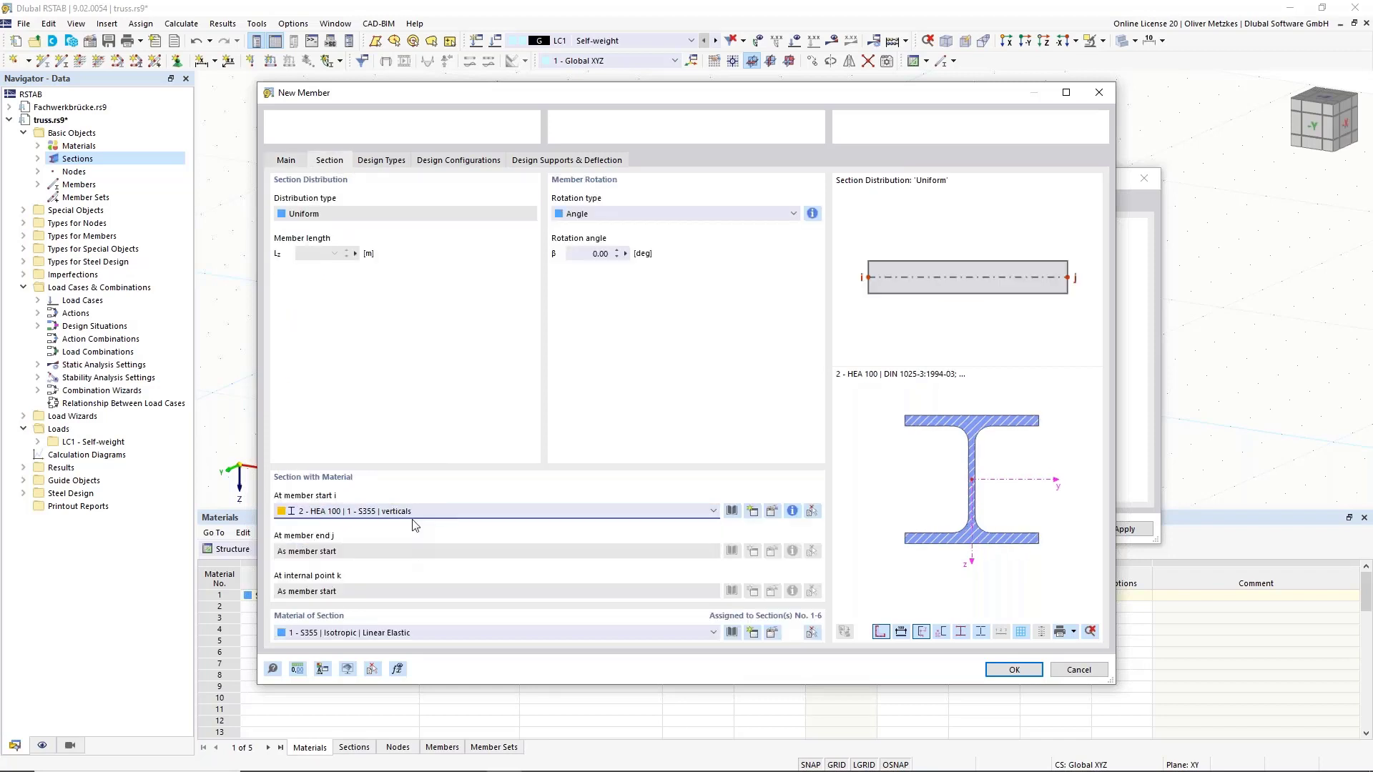
{"action": "left_click", "coordinate": [1015, 674]}
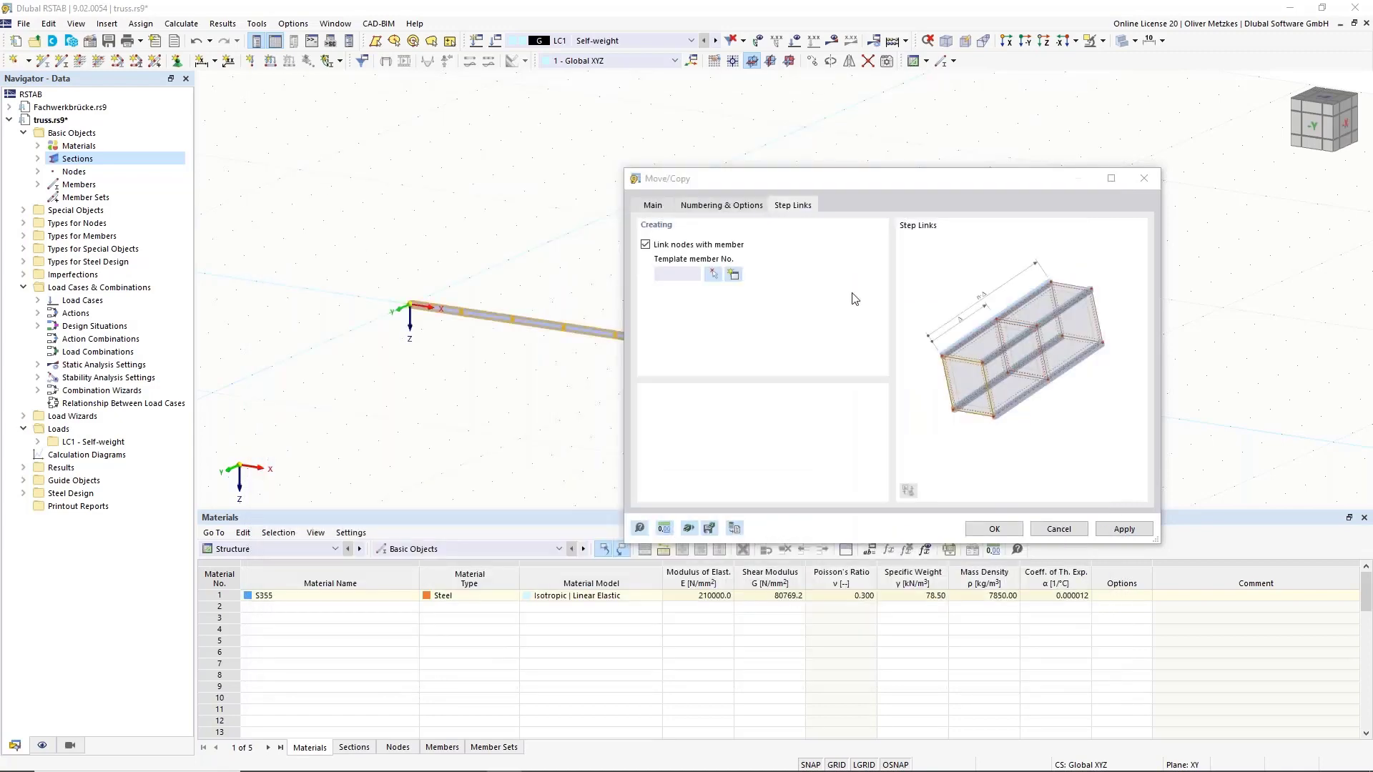
{"action": "left_click", "coordinate": [994, 529]}
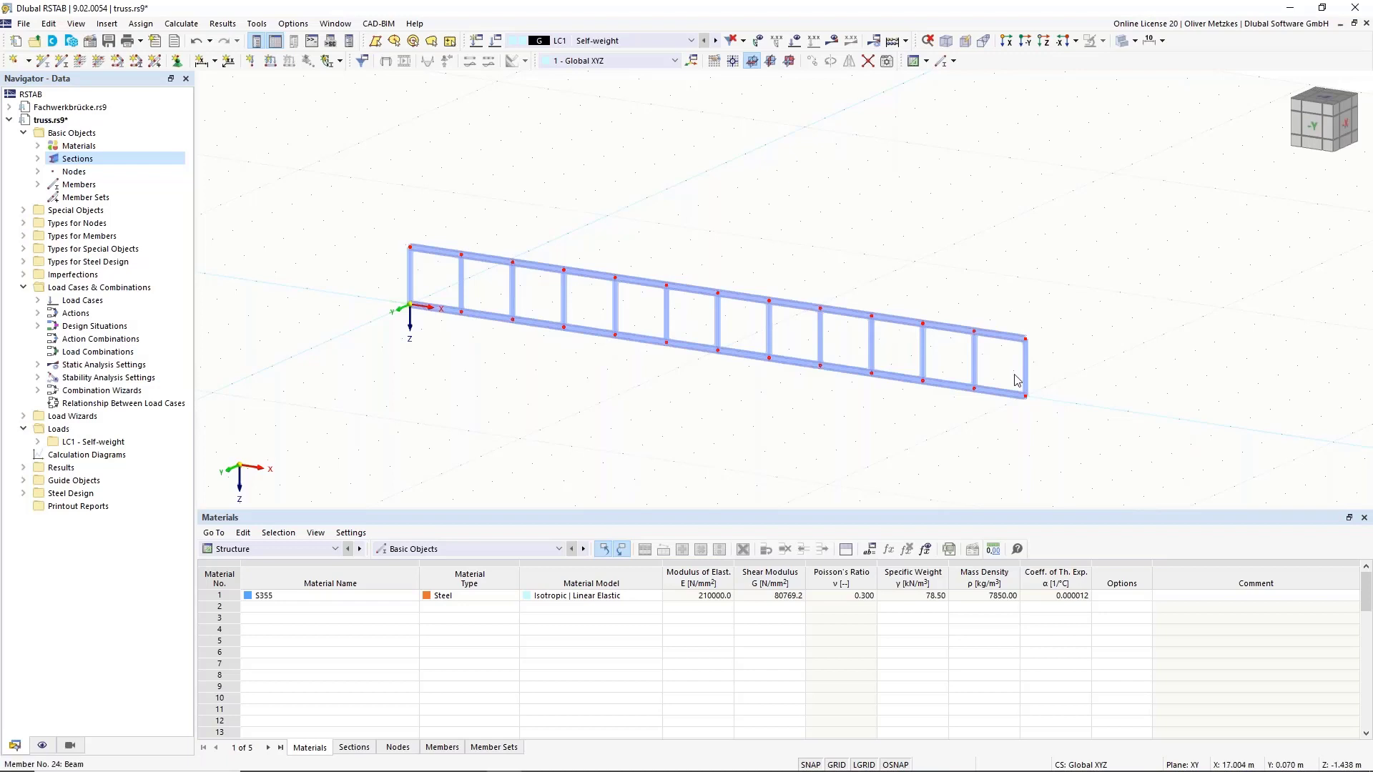
Step: Set up a new single member of type Truss with the HEA 100 diagonals section
{"action": "scroll", "coordinate": [906, 334], "scroll_direction": "up", "scroll_amount": 5}
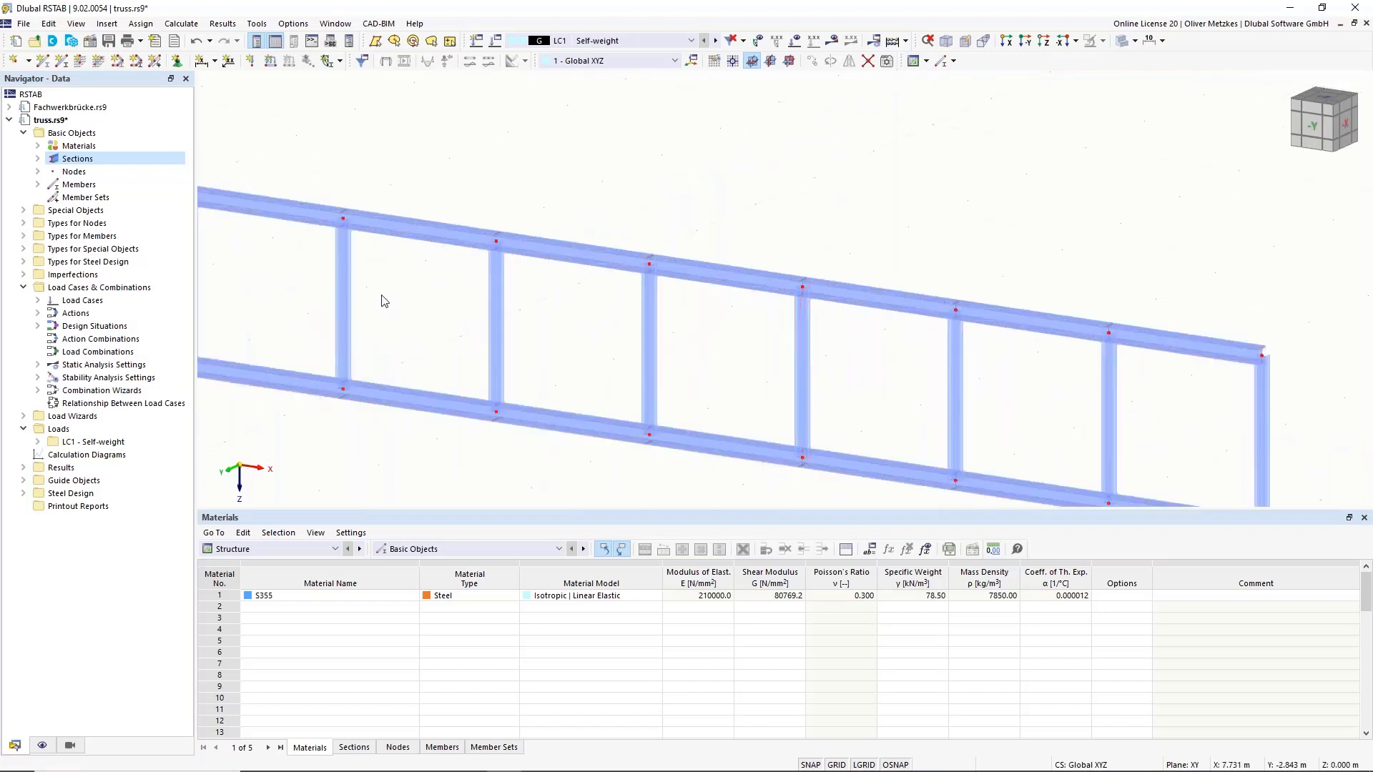
{"action": "scroll", "coordinate": [387, 298], "scroll_direction": "down", "scroll_amount": 5}
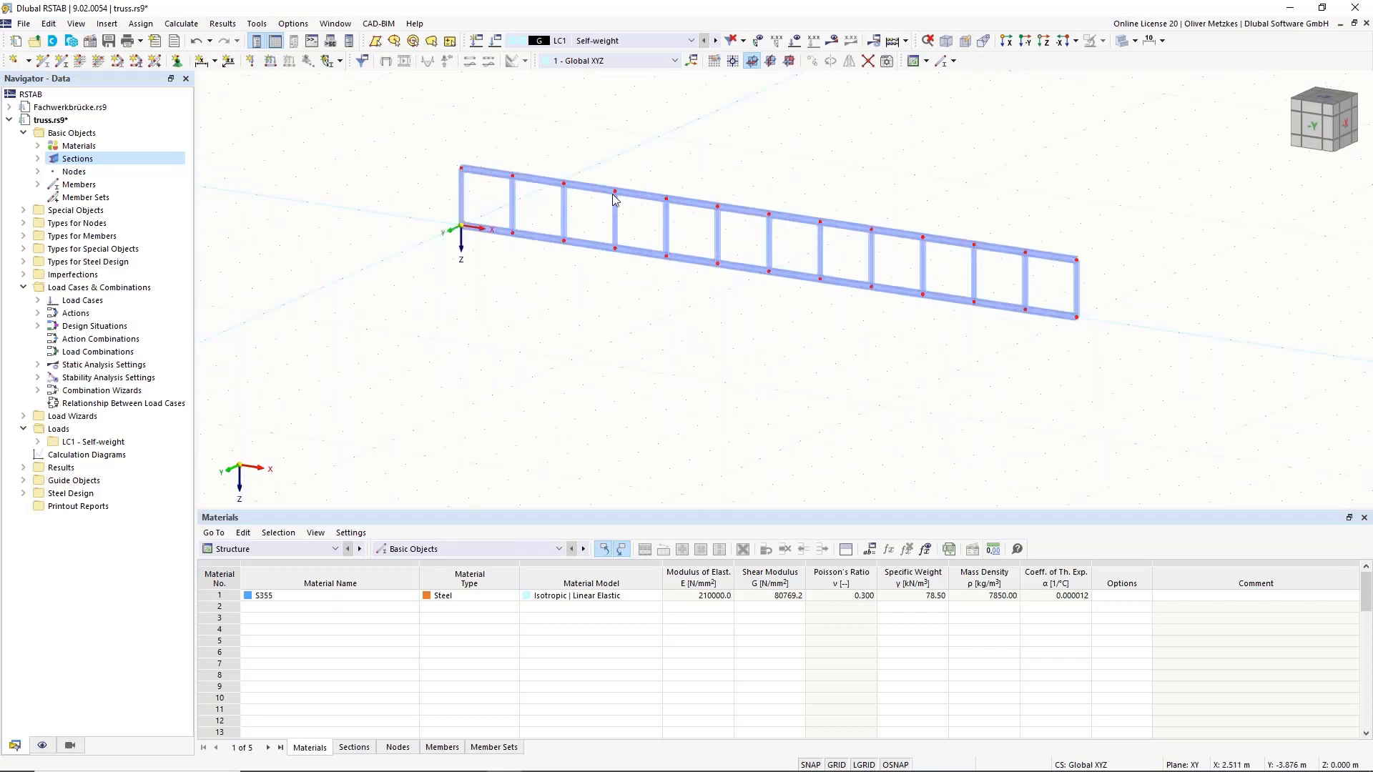
{"action": "scroll", "coordinate": [536, 230], "scroll_direction": "up", "scroll_amount": 2}
{"action": "middle_click_drag", "start_coordinate": [722, 314], "coordinate": [797, 343]}
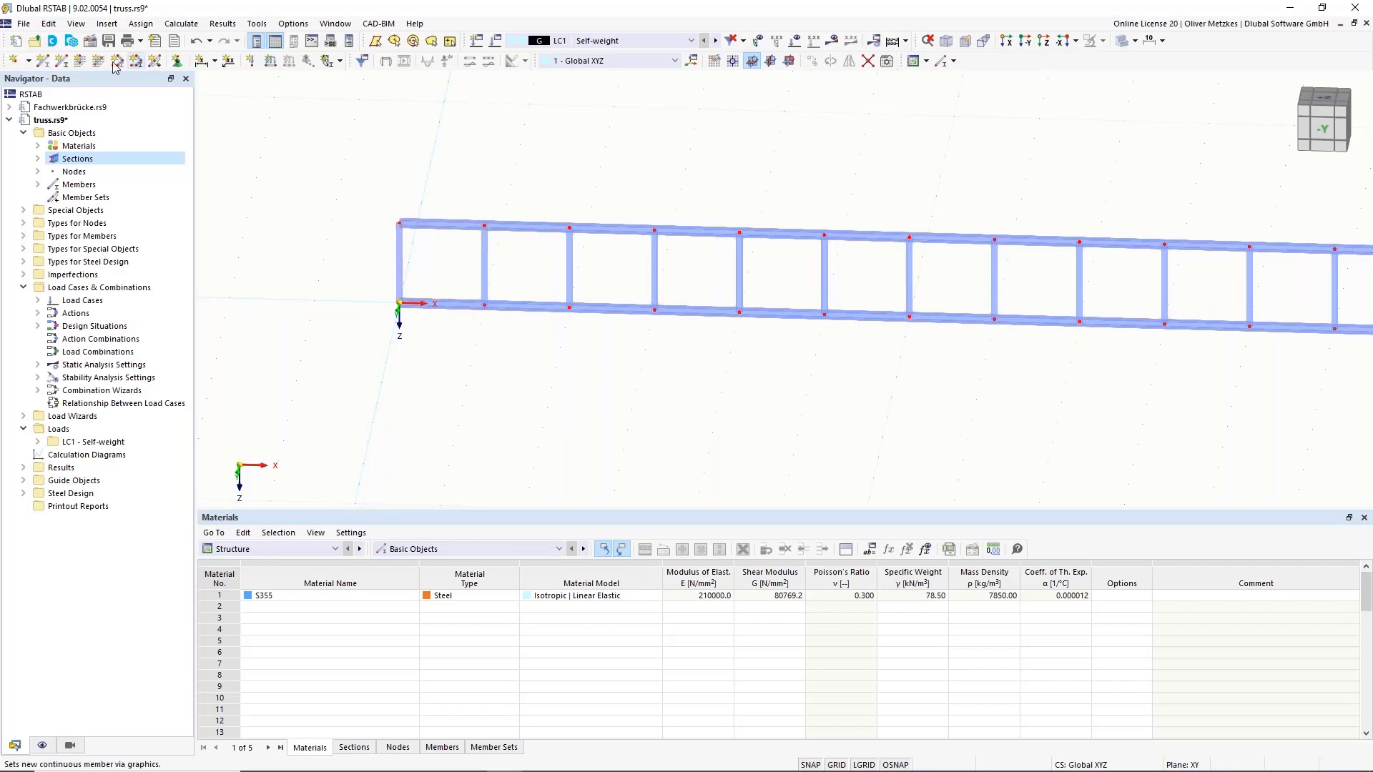
{"action": "left_click", "coordinate": [47, 63]}
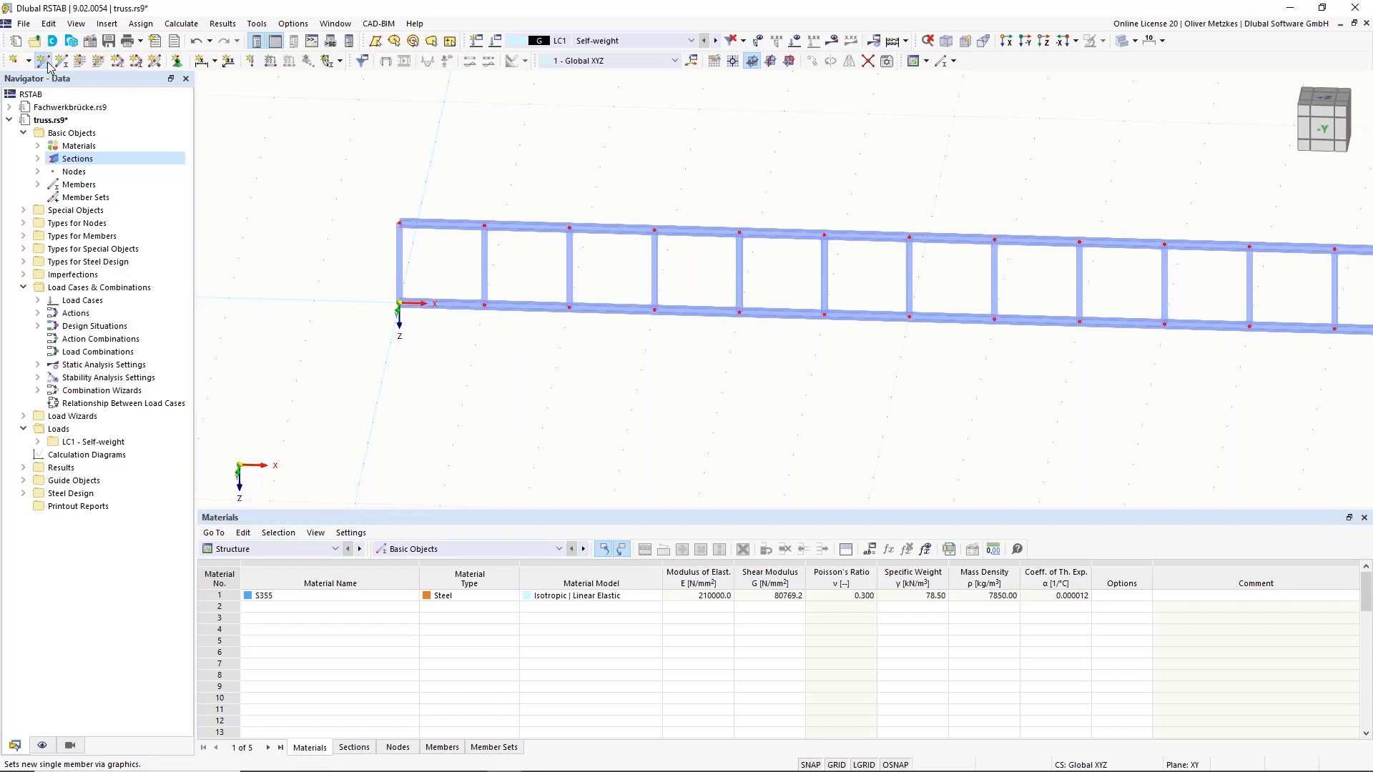
{"action": "left_click", "coordinate": [47, 63]}
{"action": "left_click", "coordinate": [333, 196]}
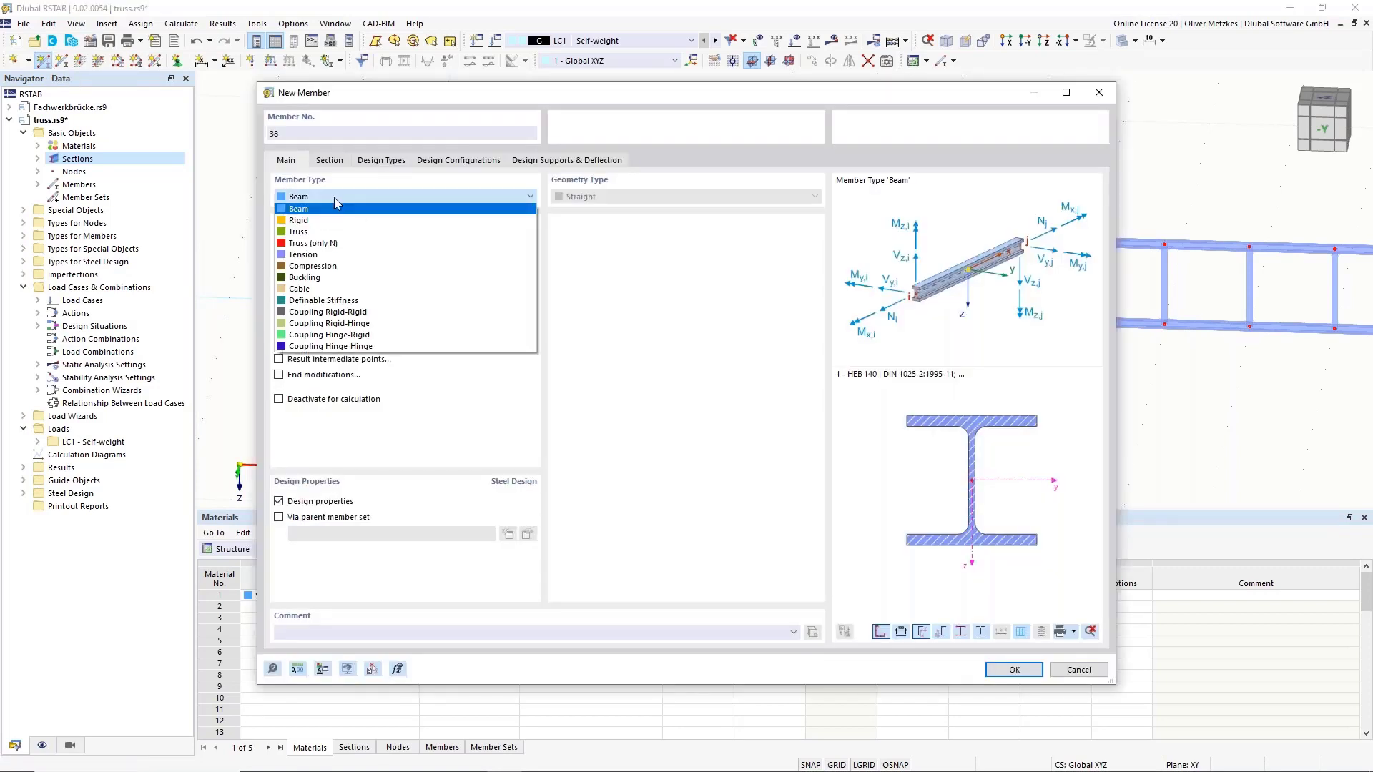
{"action": "left_click", "coordinate": [328, 232]}
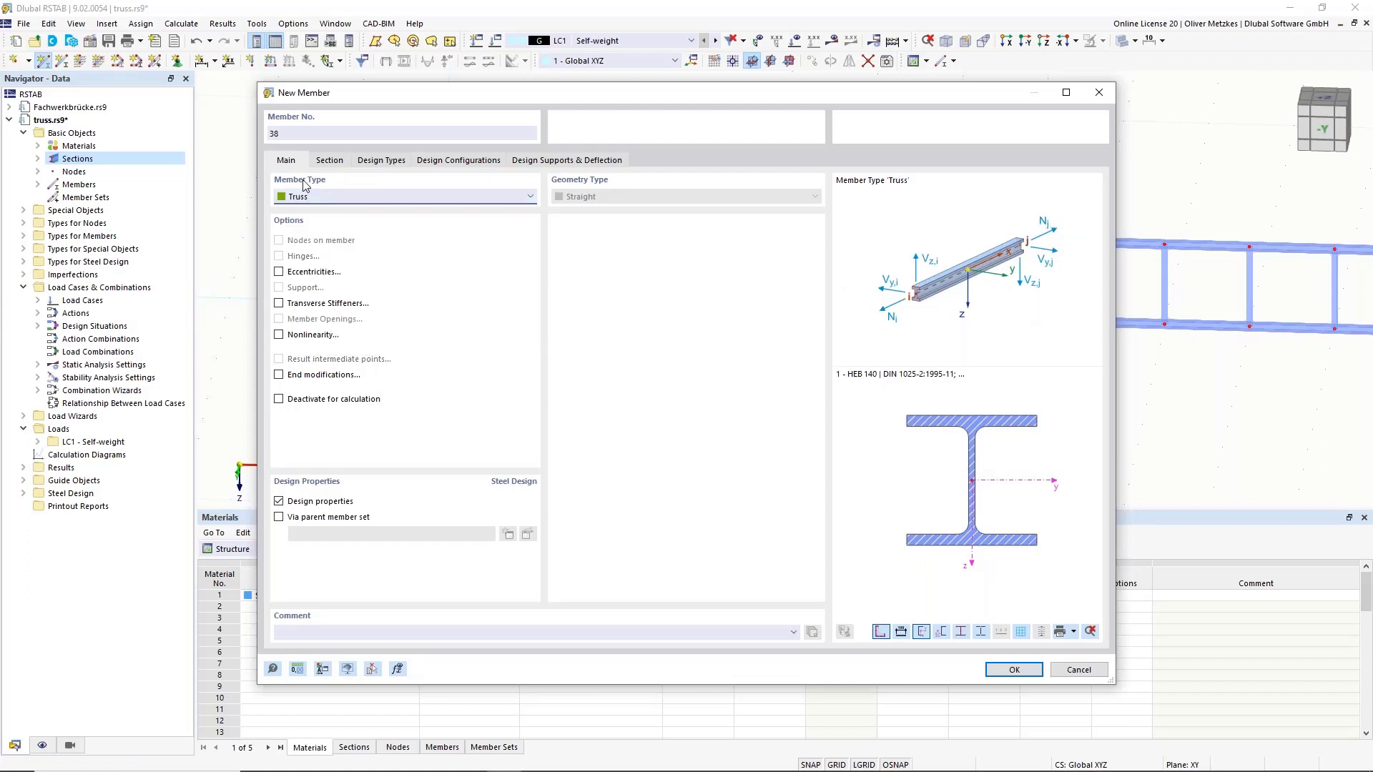
{"action": "left_click", "coordinate": [348, 166]}
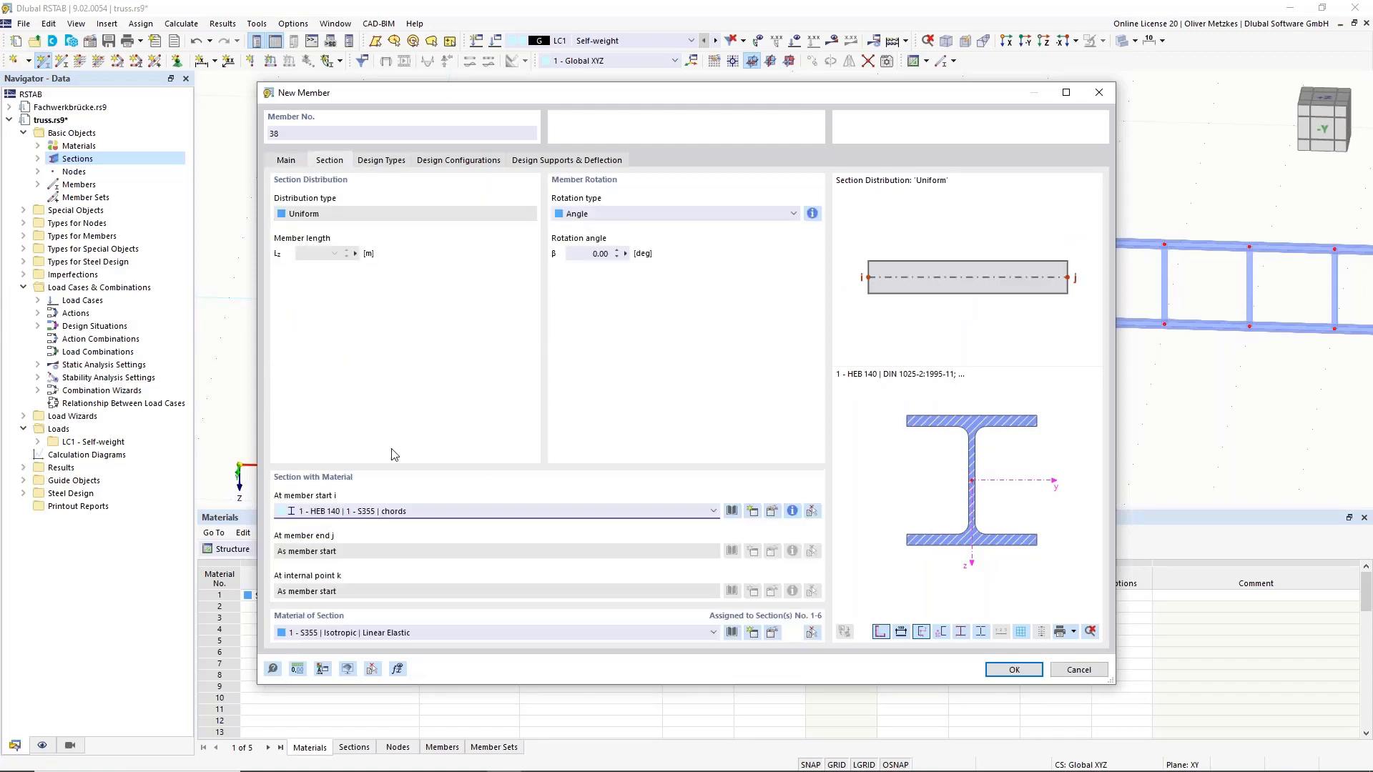
{"action": "left_click", "coordinate": [415, 511]}
{"action": "left_click", "coordinate": [407, 547]}
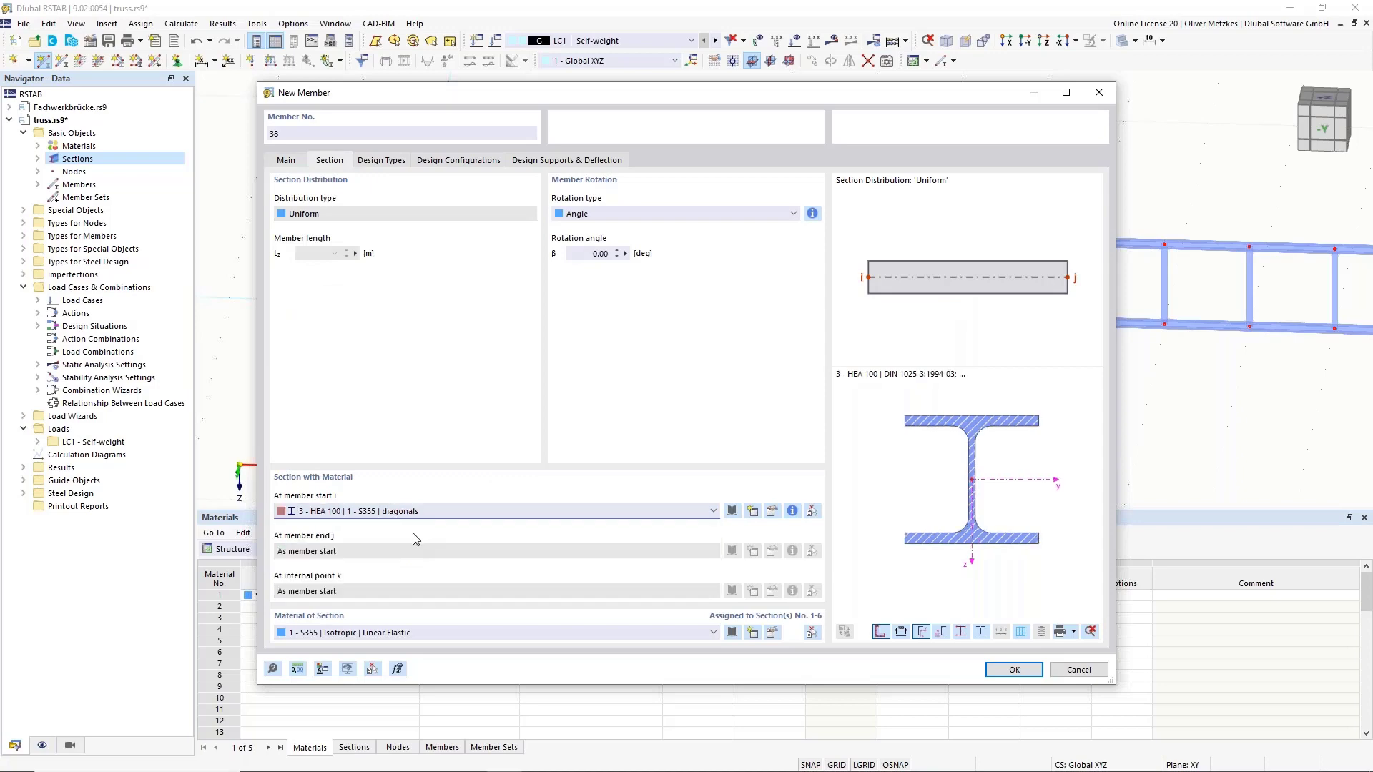
{"action": "left_click", "coordinate": [1014, 670]}
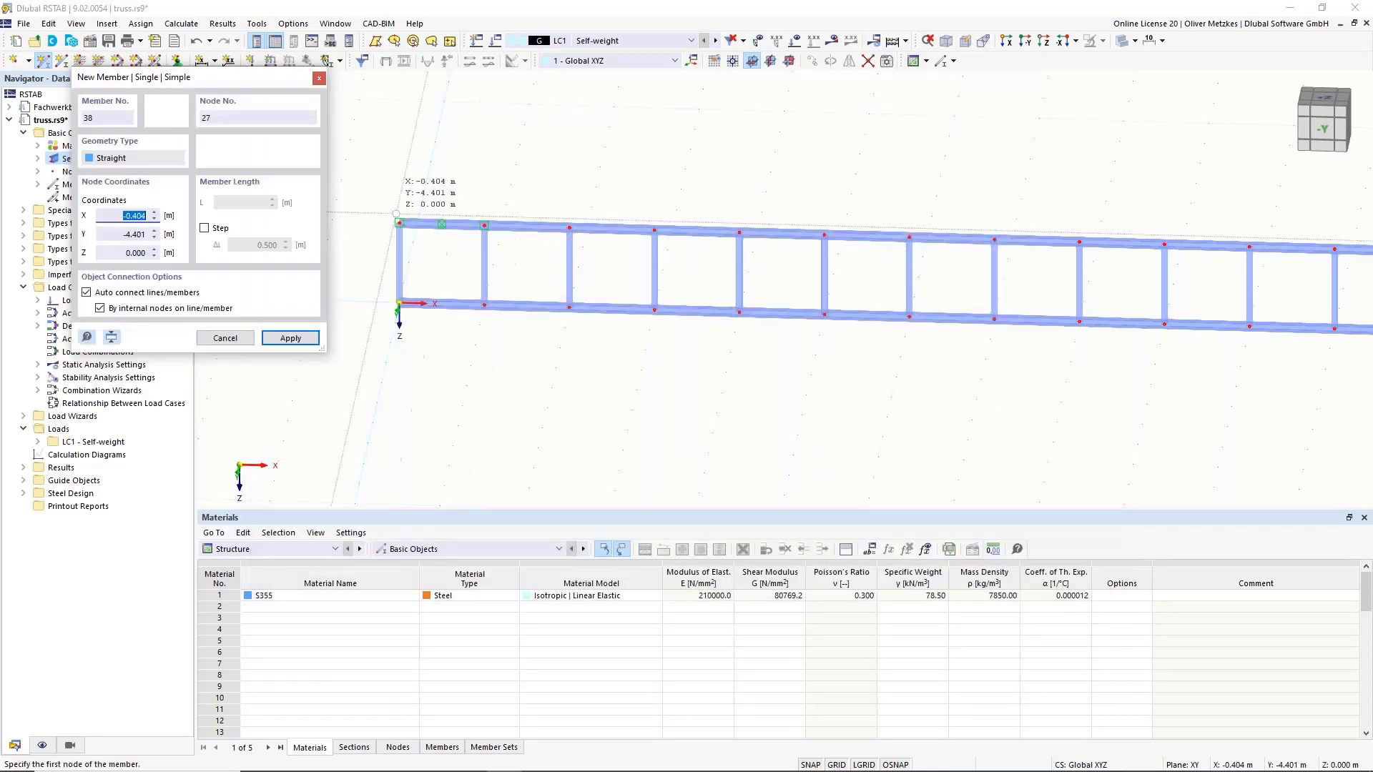
Step: Draw the first bay's diagonal from the upper chord's start node down to the lower chord node at X 1.5 m
{"action": "left_click", "coordinate": [399, 223]}
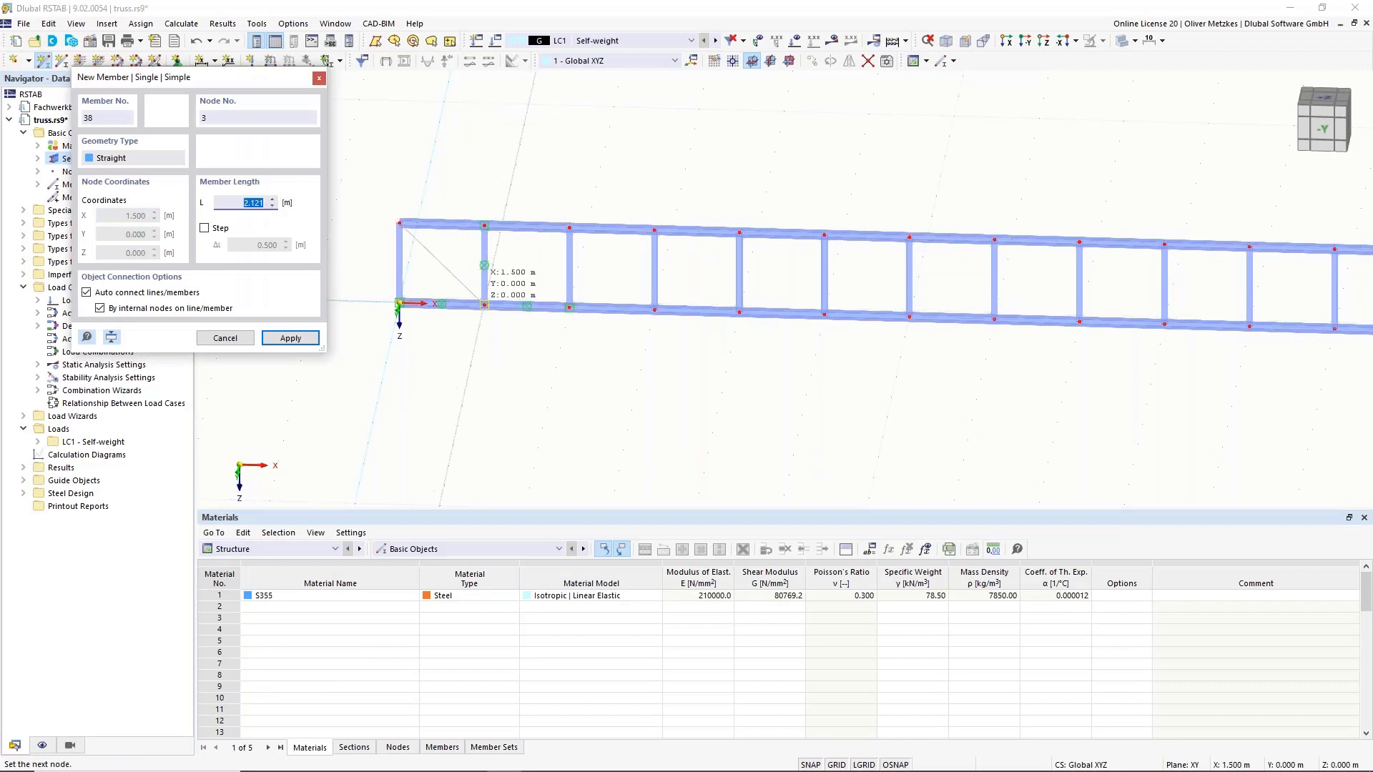
{"action": "left_click", "coordinate": [484, 305]}
{"action": "key", "text": "Escape"}
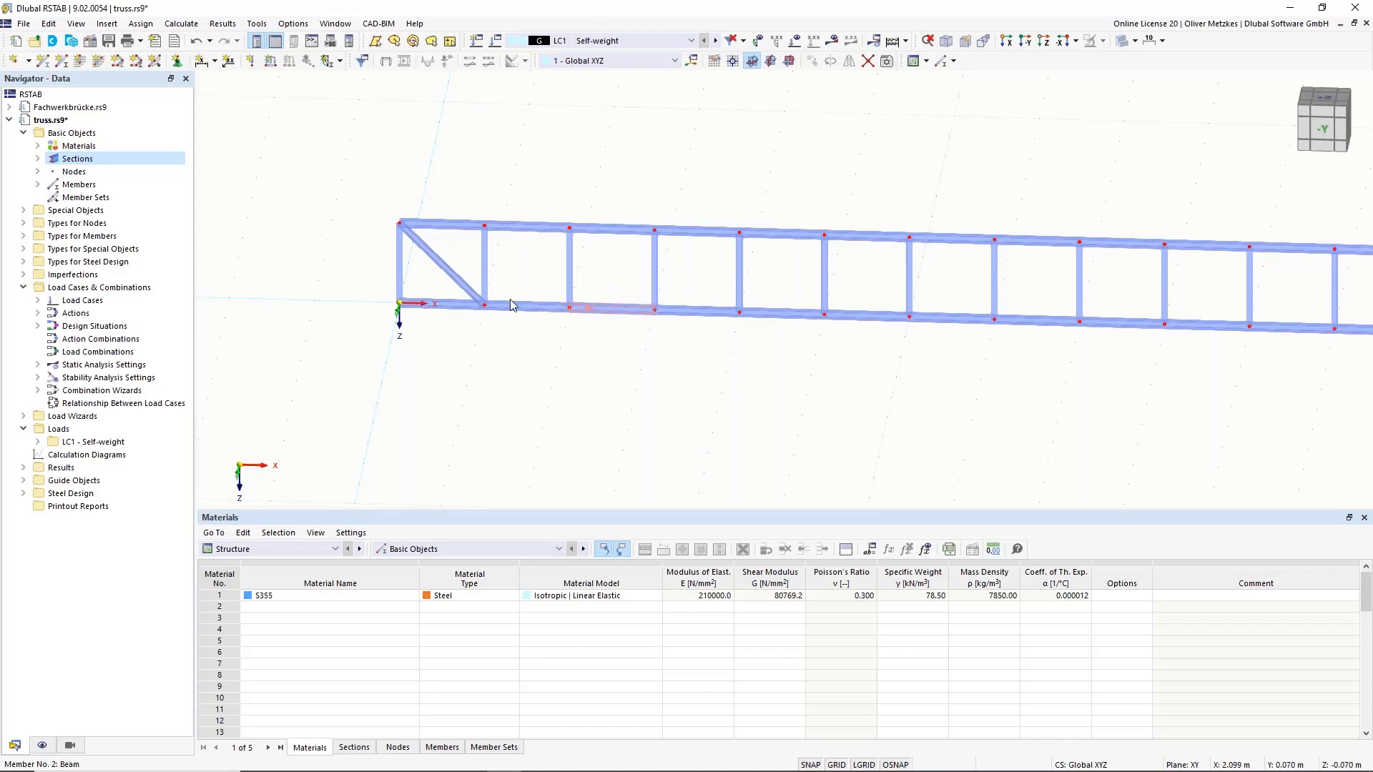
Step: Copy the first diagonal along the truss, node to node, to fill the first six bays up to midspan
{"action": "middle_click_drag", "start_coordinate": [469, 159], "coordinate": [402, 211]}
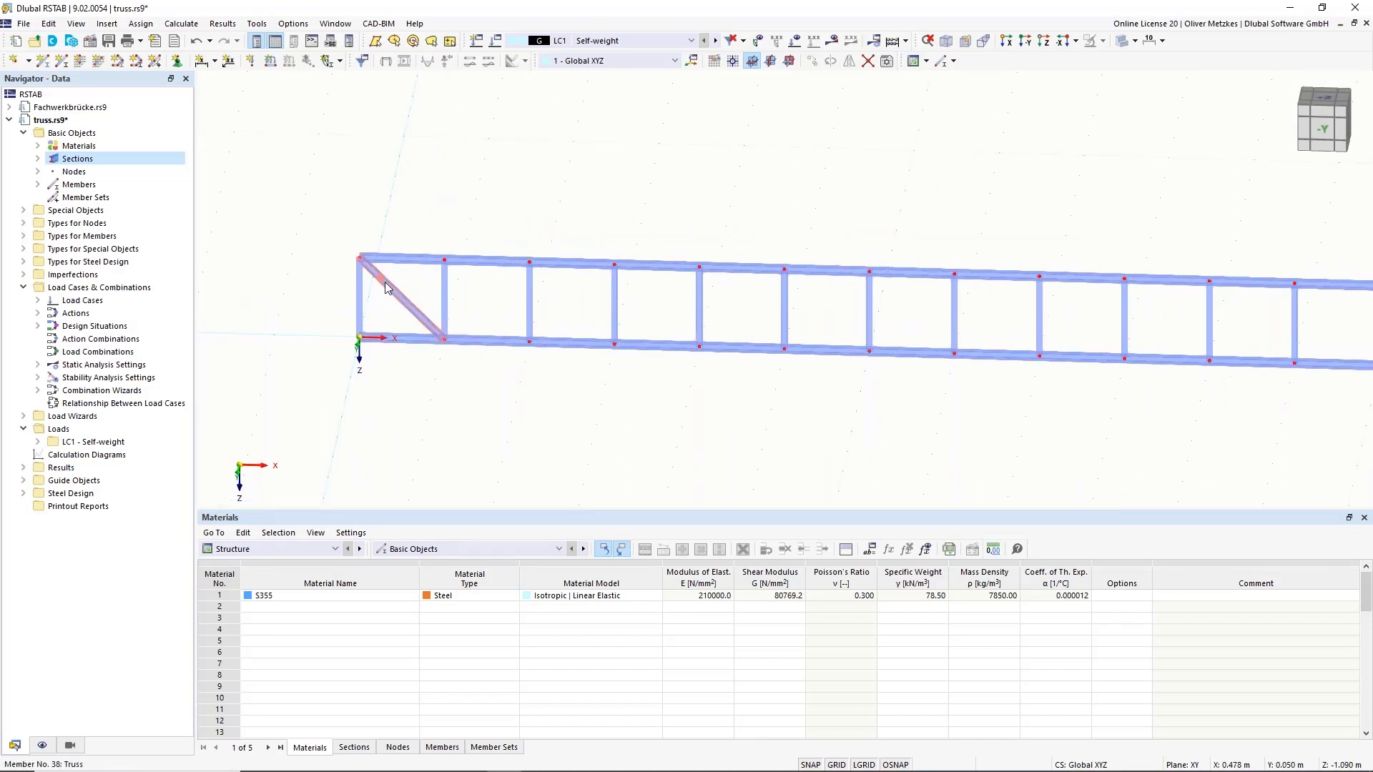
{"action": "left_click_drag", "start_coordinate": [399, 294], "coordinate": [447, 270]}
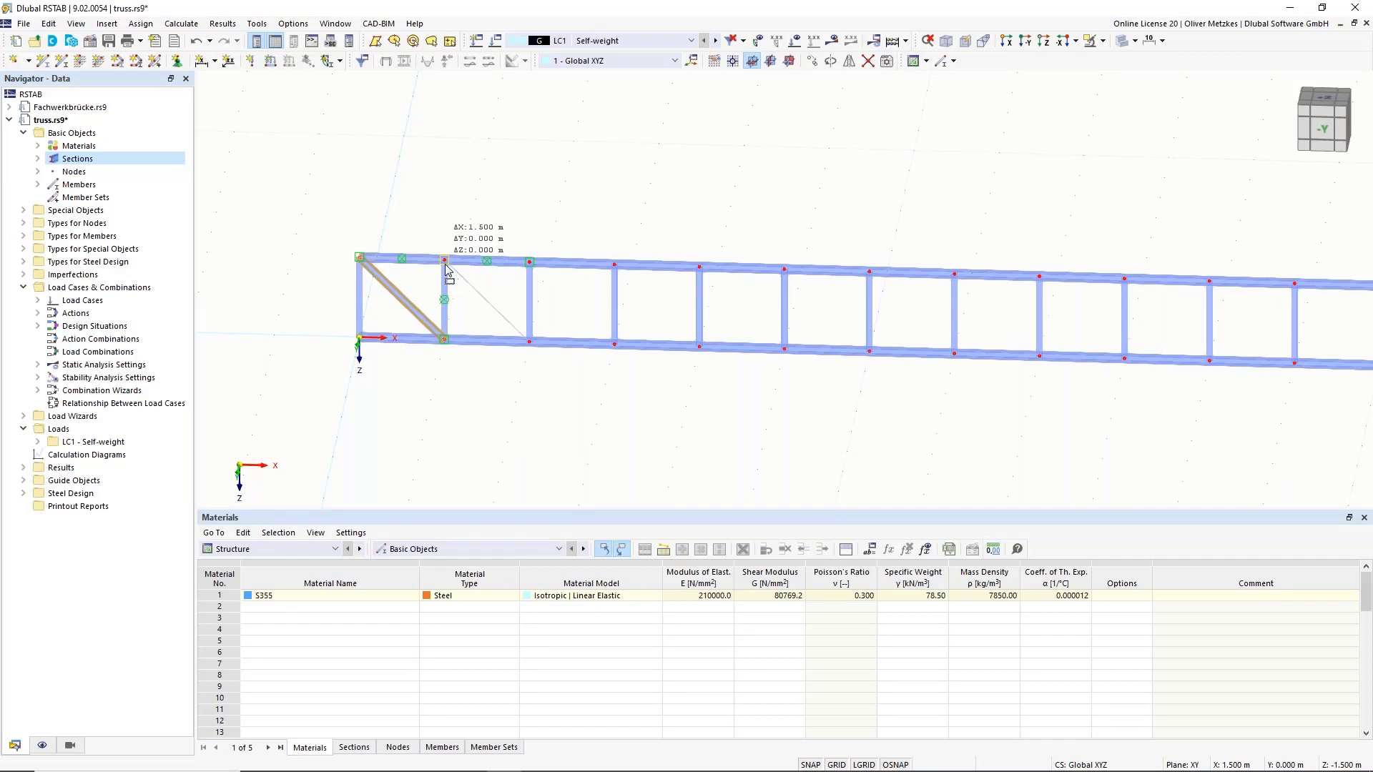
{"action": "mouse_move", "coordinate": [446, 264]}
{"action": "left_mouse_down", "text": "ctrl"}
{"action": "mouse_move", "coordinate": [458, 270]}
{"action": "mouse_move", "coordinate": [446, 266]}
{"action": "left_mouse_up", "text": "ctrl"}
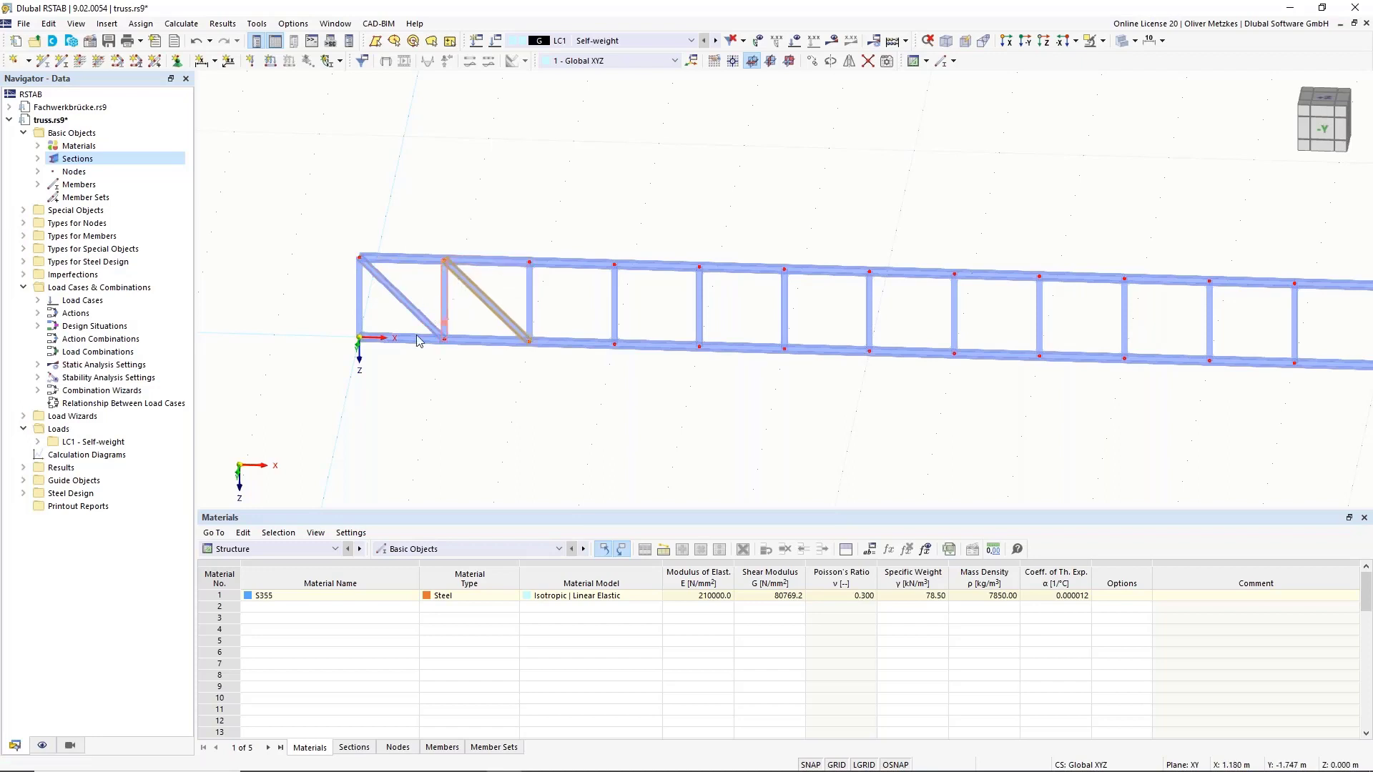
{"action": "left_click", "coordinate": [396, 297], "text": "ctrl"}
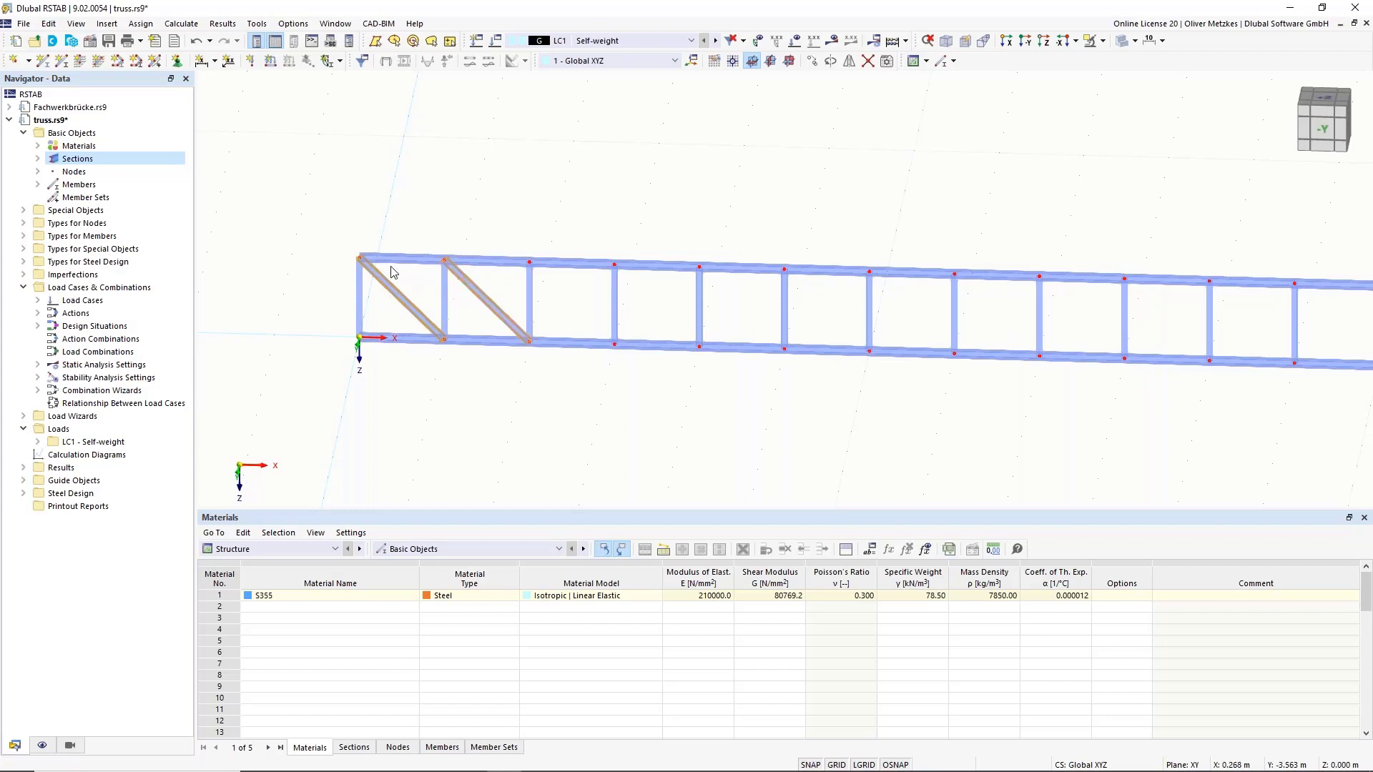
{"action": "left_click_drag", "start_coordinate": [380, 281], "coordinate": [763, 308]}
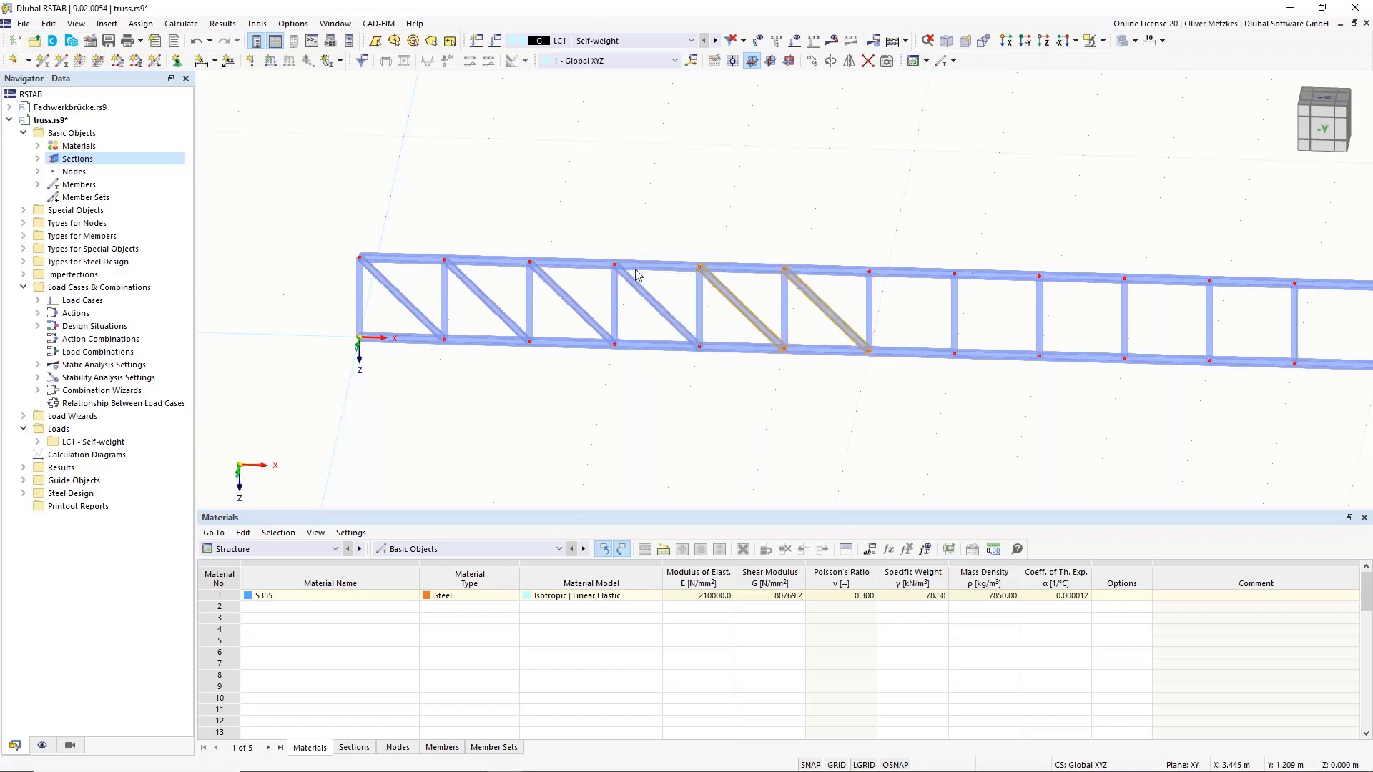
Step: Mirror a copy of all six diagonals about the YZ plane through the lower chord's midspan node at X 9 m
{"action": "scroll", "coordinate": [740, 344], "scroll_direction": "down", "scroll_amount": 1}
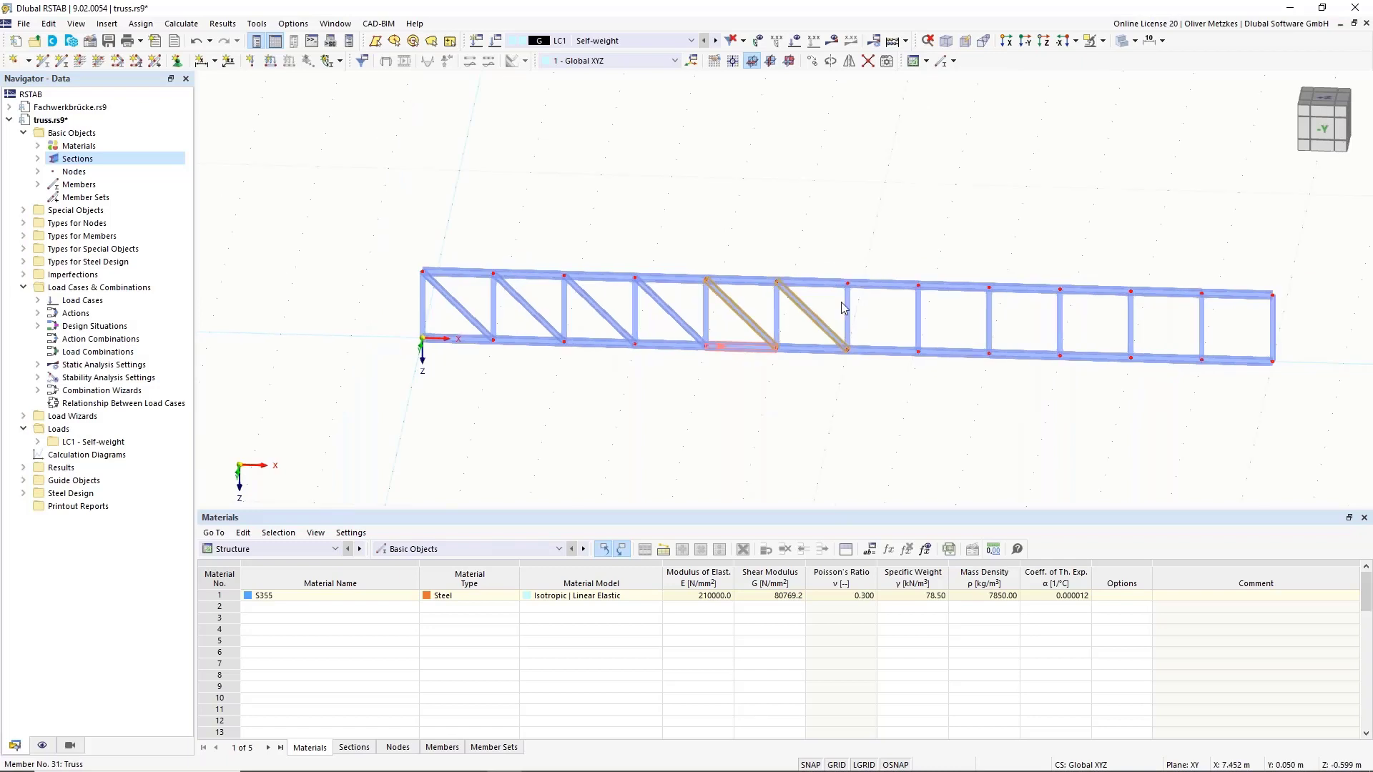
{"action": "left_click", "coordinate": [676, 321]}
{"action": "left_click", "coordinate": [614, 321]}
{"action": "left_click", "coordinate": [538, 316]}
{"action": "left_click", "coordinate": [458, 316]}
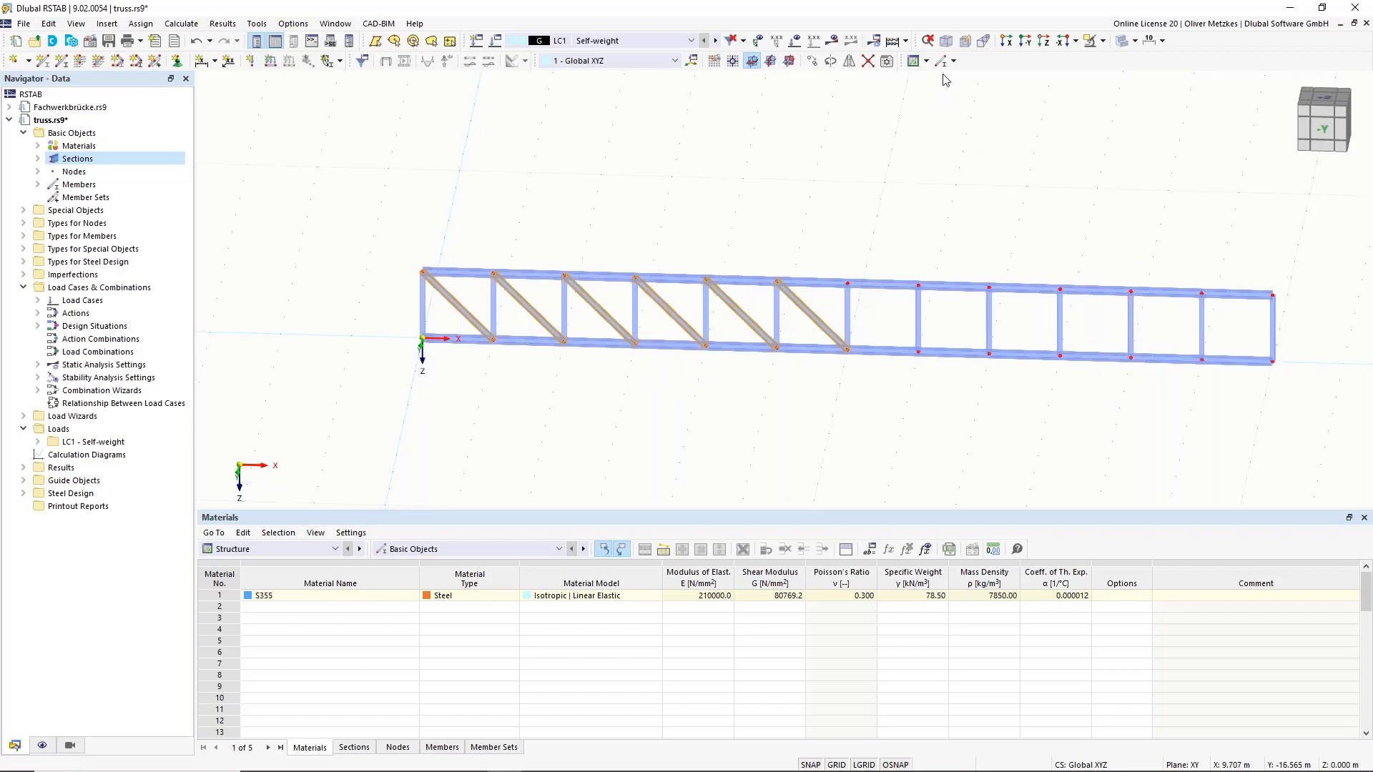
{"action": "left_click", "coordinate": [848, 61]}
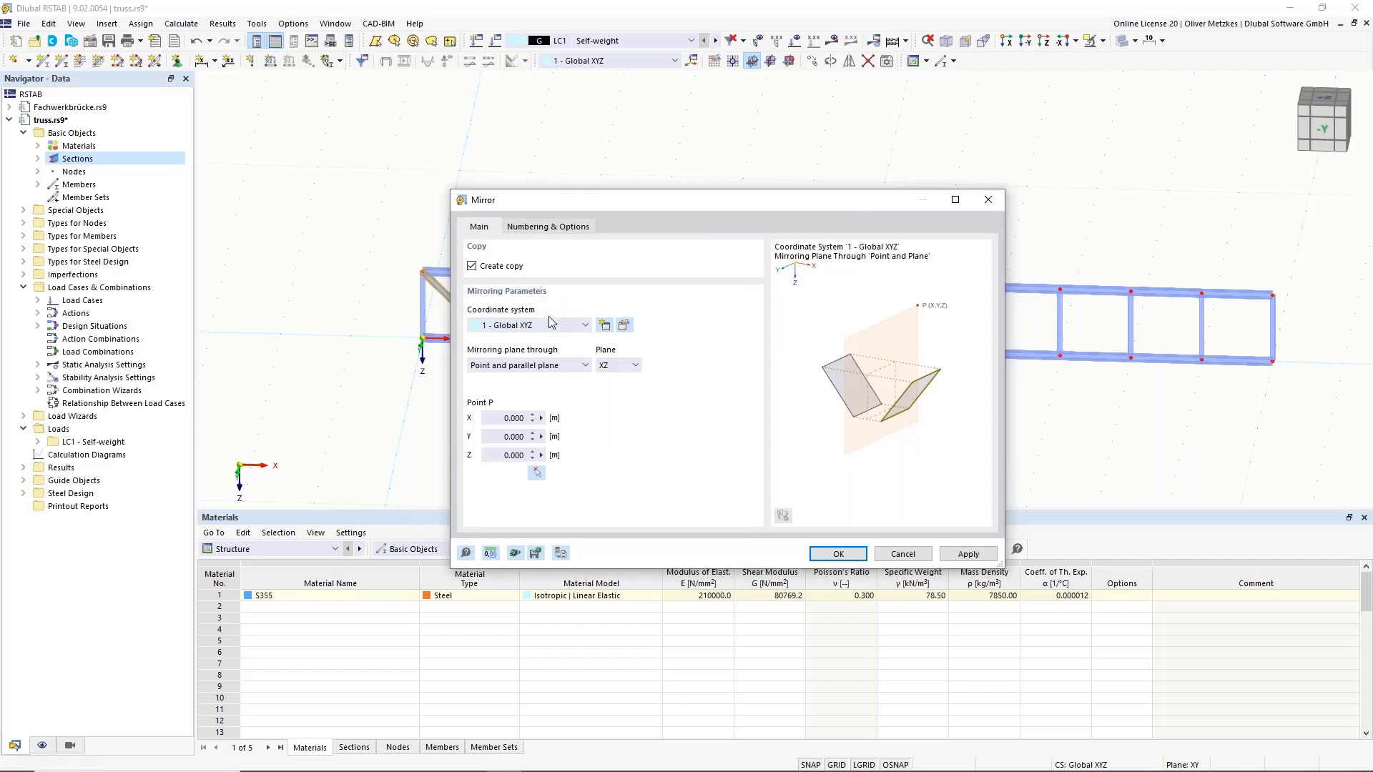
{"action": "left_click", "coordinate": [633, 368]}
{"action": "left_click", "coordinate": [620, 392]}
{"action": "left_click", "coordinate": [538, 474]}
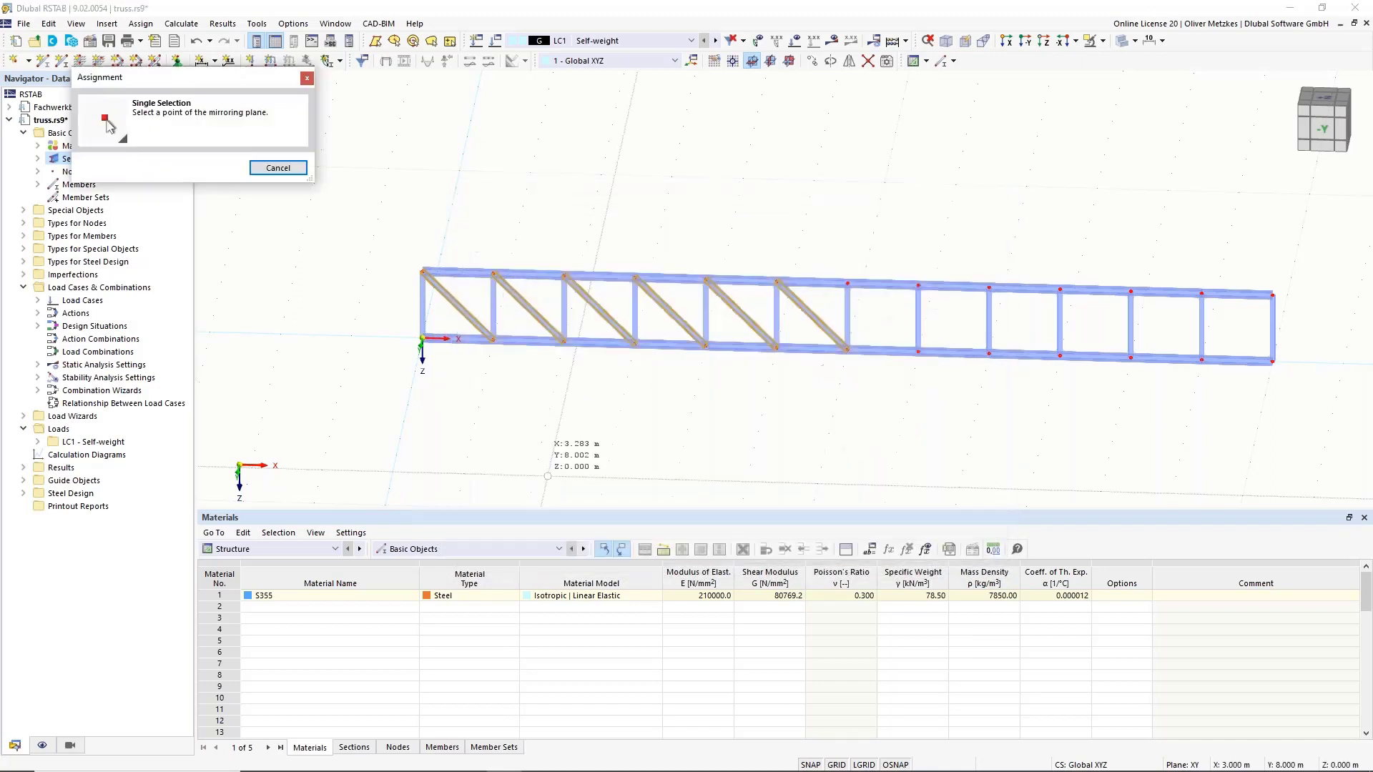
{"action": "left_click", "coordinate": [846, 349]}
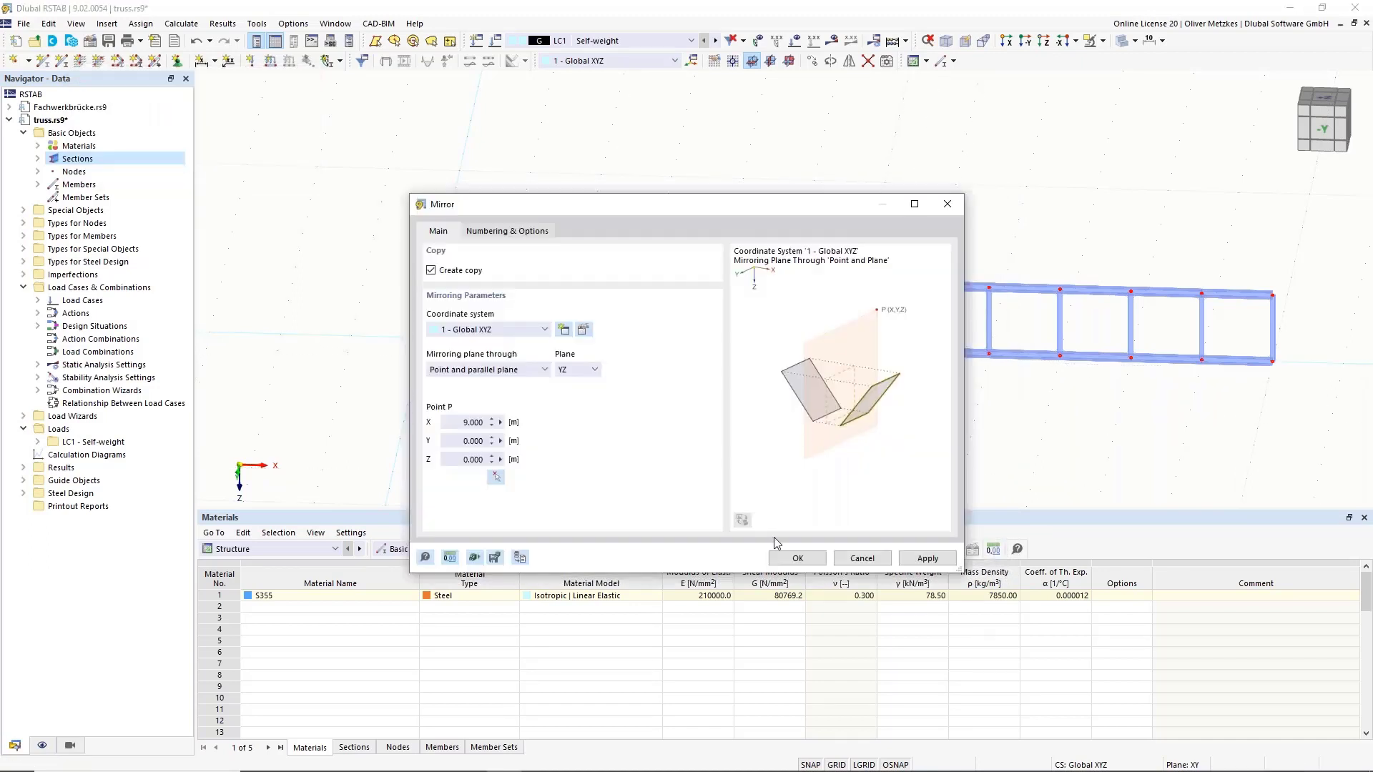
{"action": "left_click", "coordinate": [809, 561]}
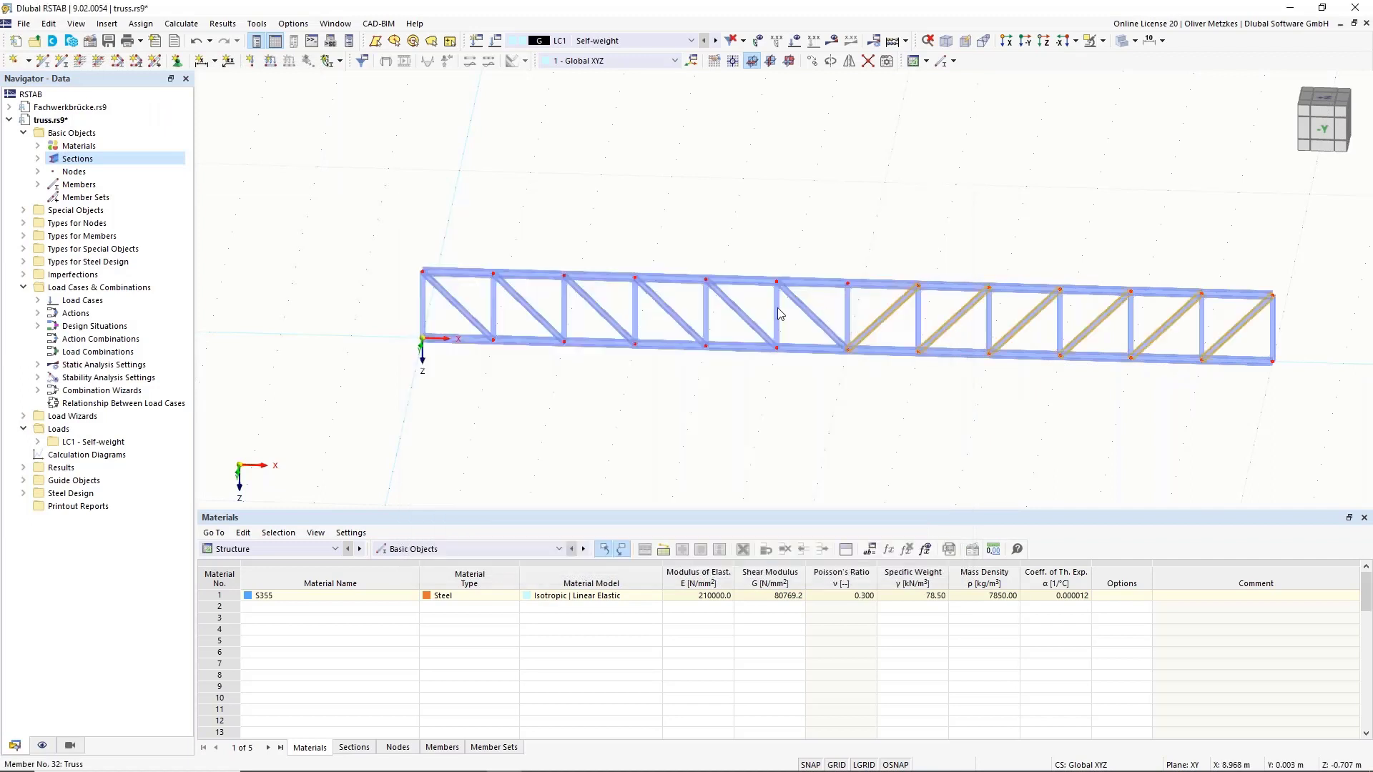
{"action": "left_click", "coordinate": [944, 217]}
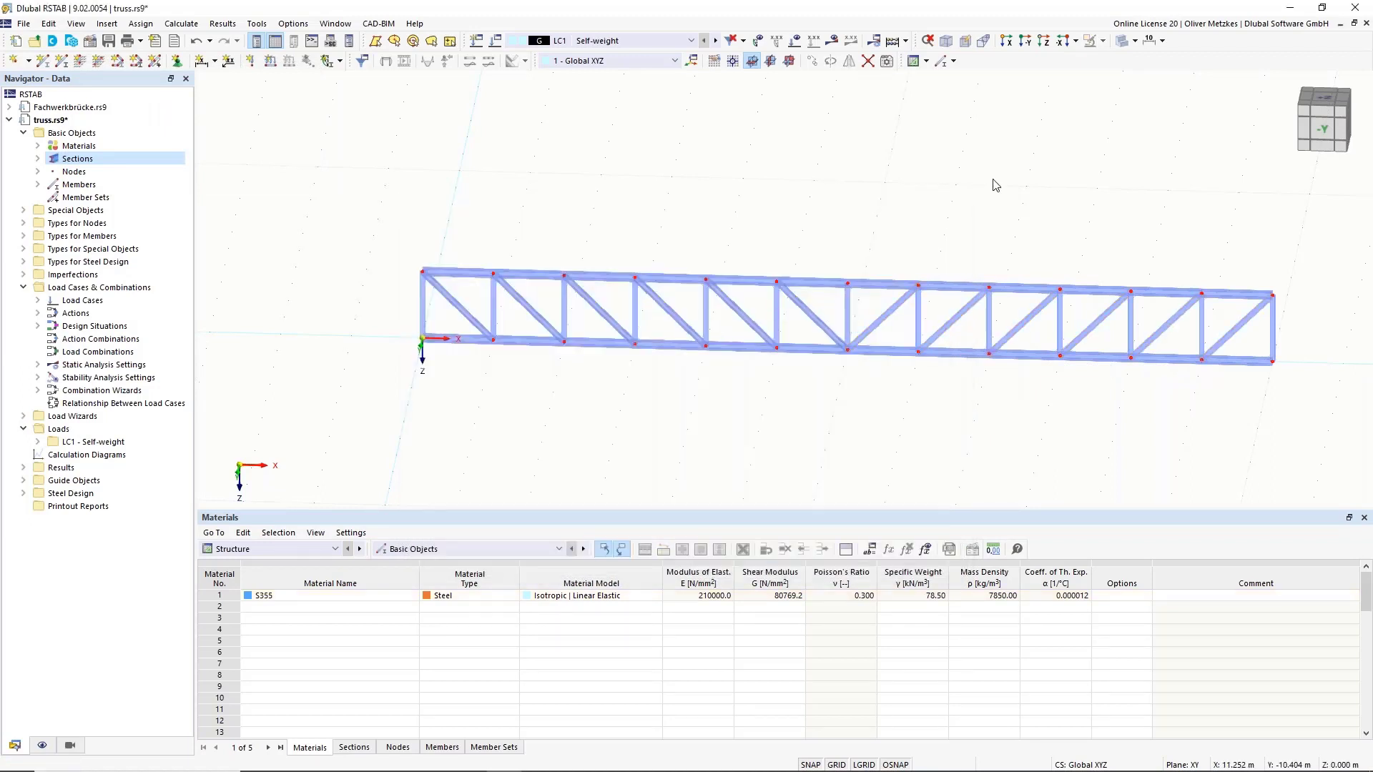
{"action": "middle_click_drag", "start_coordinate": [1008, 184], "coordinate": [893, 150]}
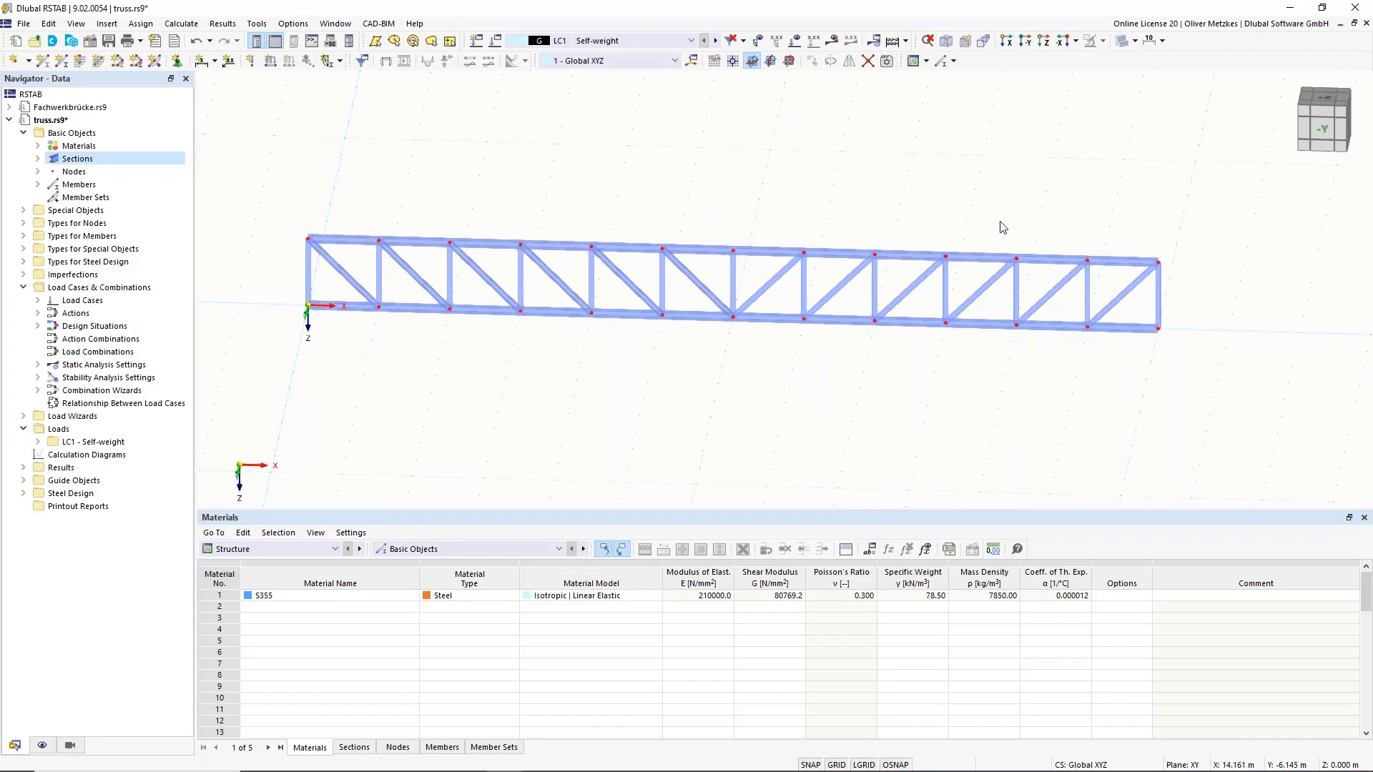
{"action": "scroll", "coordinate": [1019, 214], "scroll_direction": "down", "scroll_amount": 2}
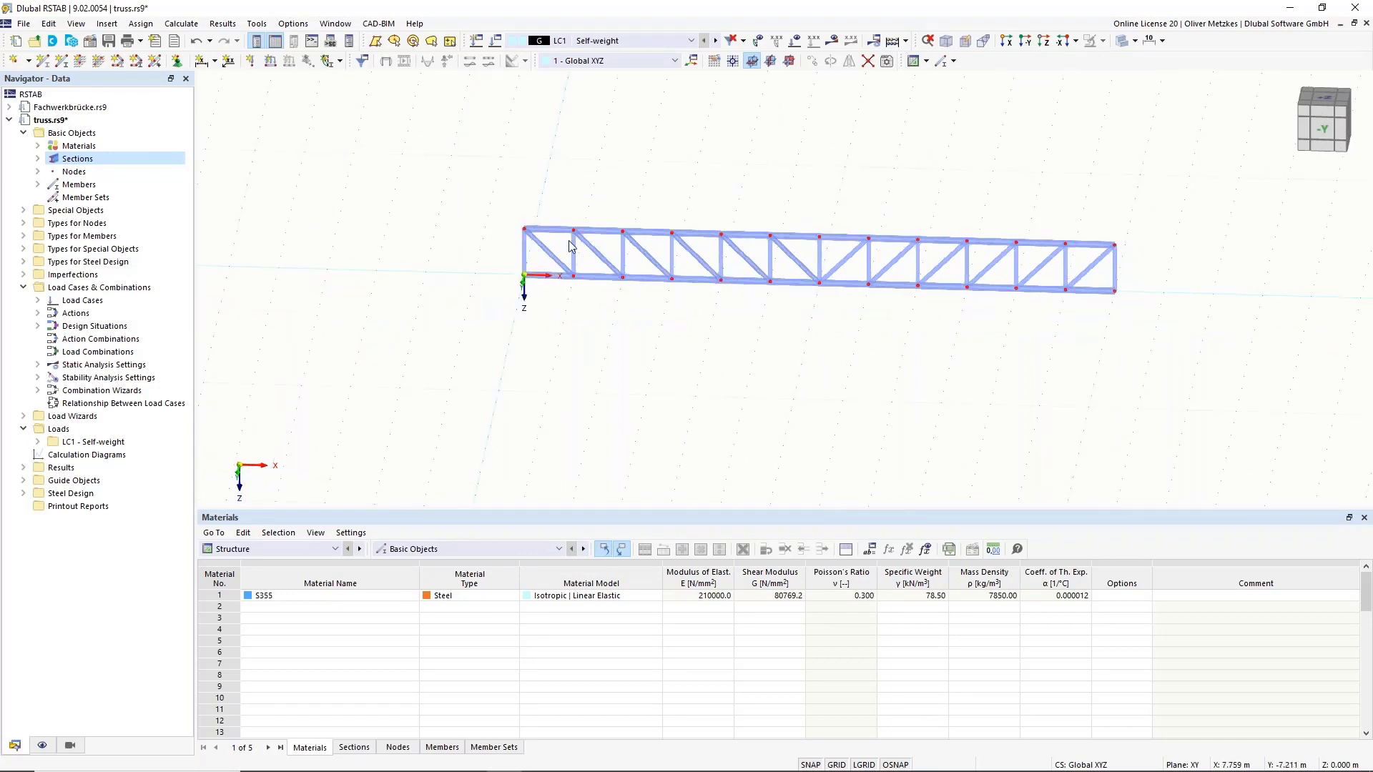
Step: Select the whole truss and place a copy of it 2 m away in the Y direction
{"action": "middle_click_drag", "start_coordinate": [964, 332], "coordinate": [829, 352], "text": "ctrl"}
{"action": "left_click_drag", "start_coordinate": [556, 115], "coordinate": [1116, 429]}
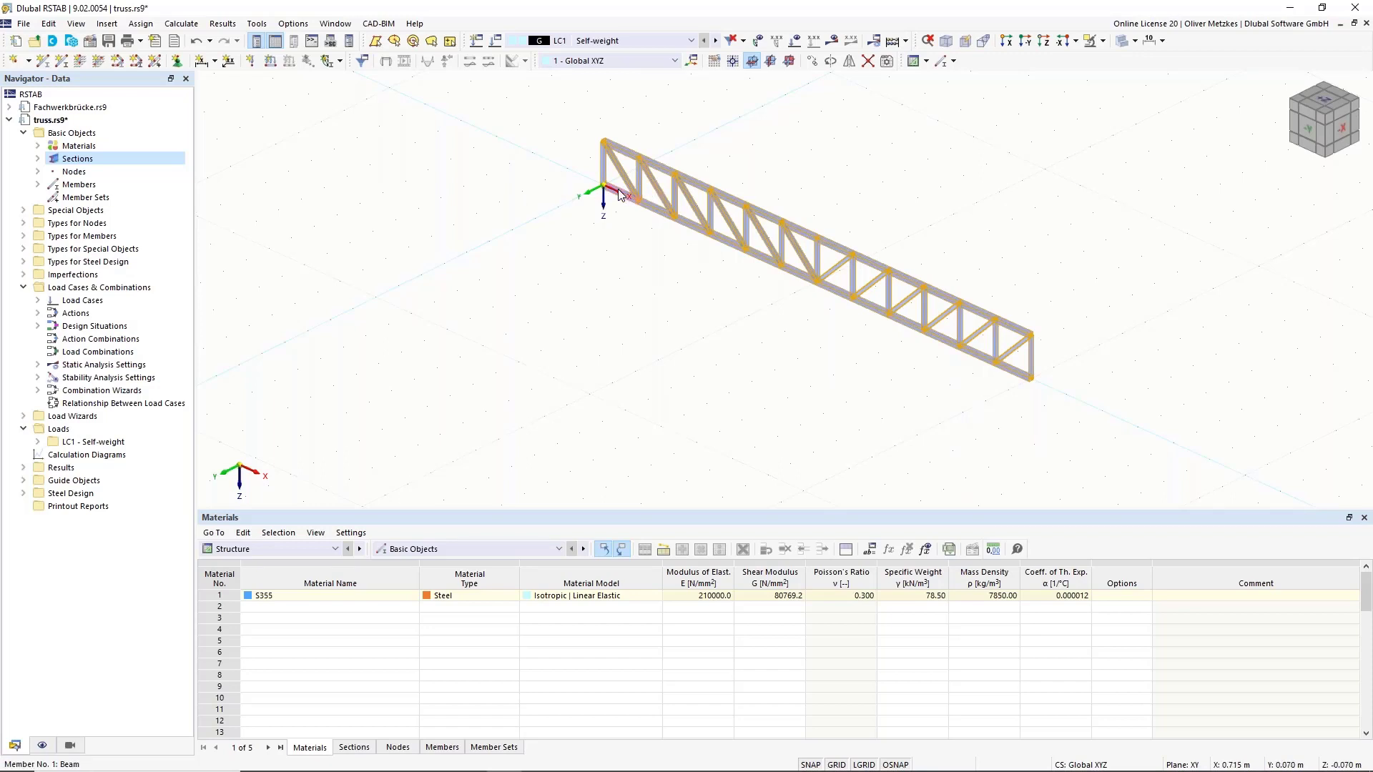
{"action": "left_click_drag", "start_coordinate": [616, 192], "coordinate": [563, 213]}
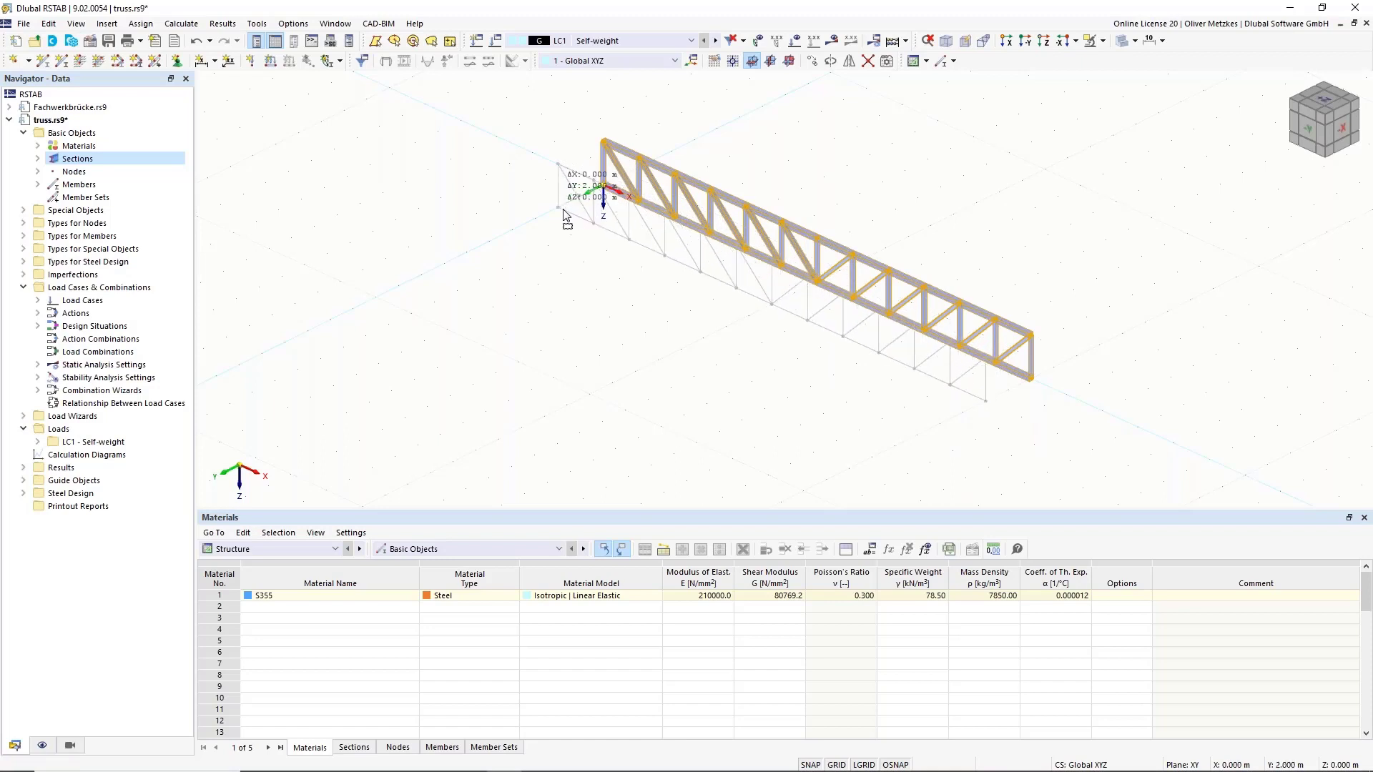
{"action": "left_click_drag", "start_coordinate": [564, 213], "coordinate": [563, 213]}
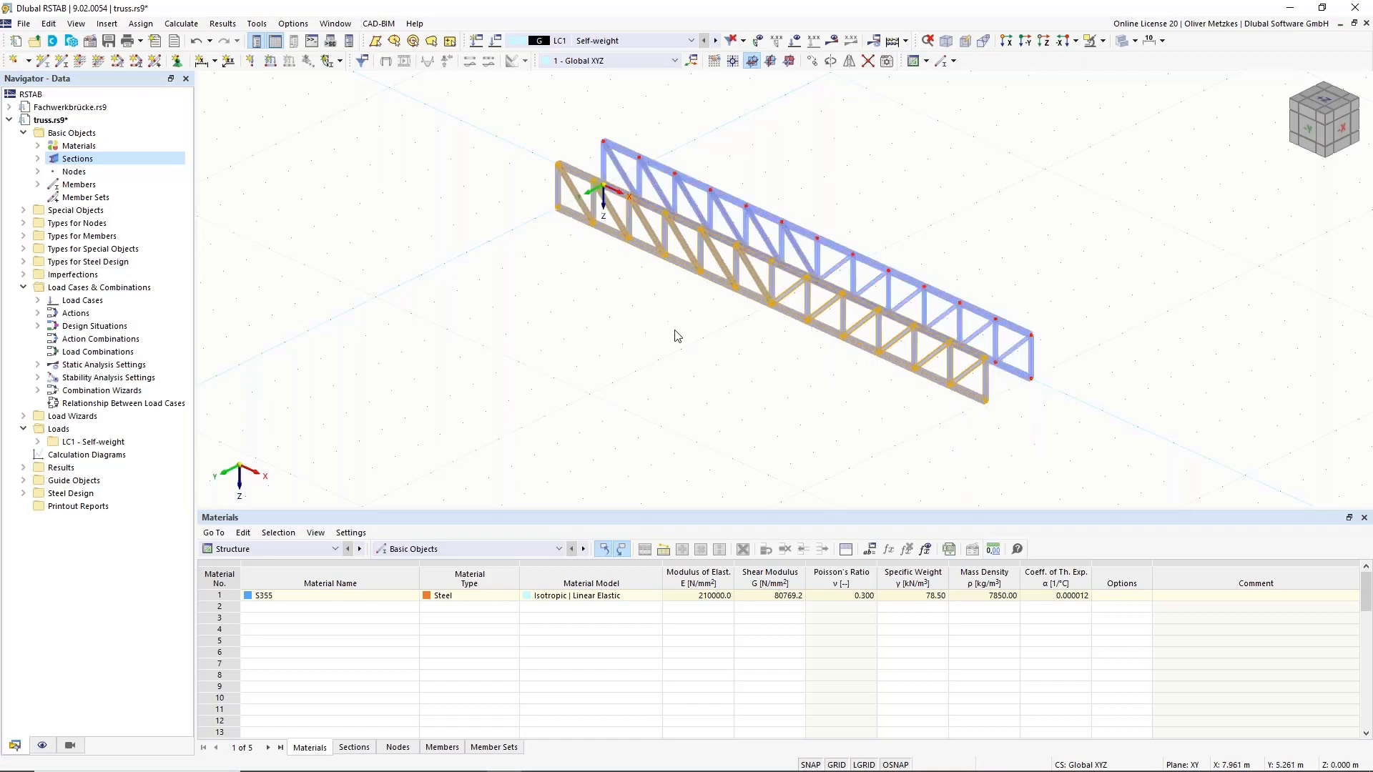
{"action": "left_click", "coordinate": [735, 416]}
Step: Start a new single Beam member and assign a new local xyz hinge releasing φy and φz at both member ends
{"action": "middle_click_drag", "start_coordinate": [736, 416], "coordinate": [787, 396], "text": "ctrl"}
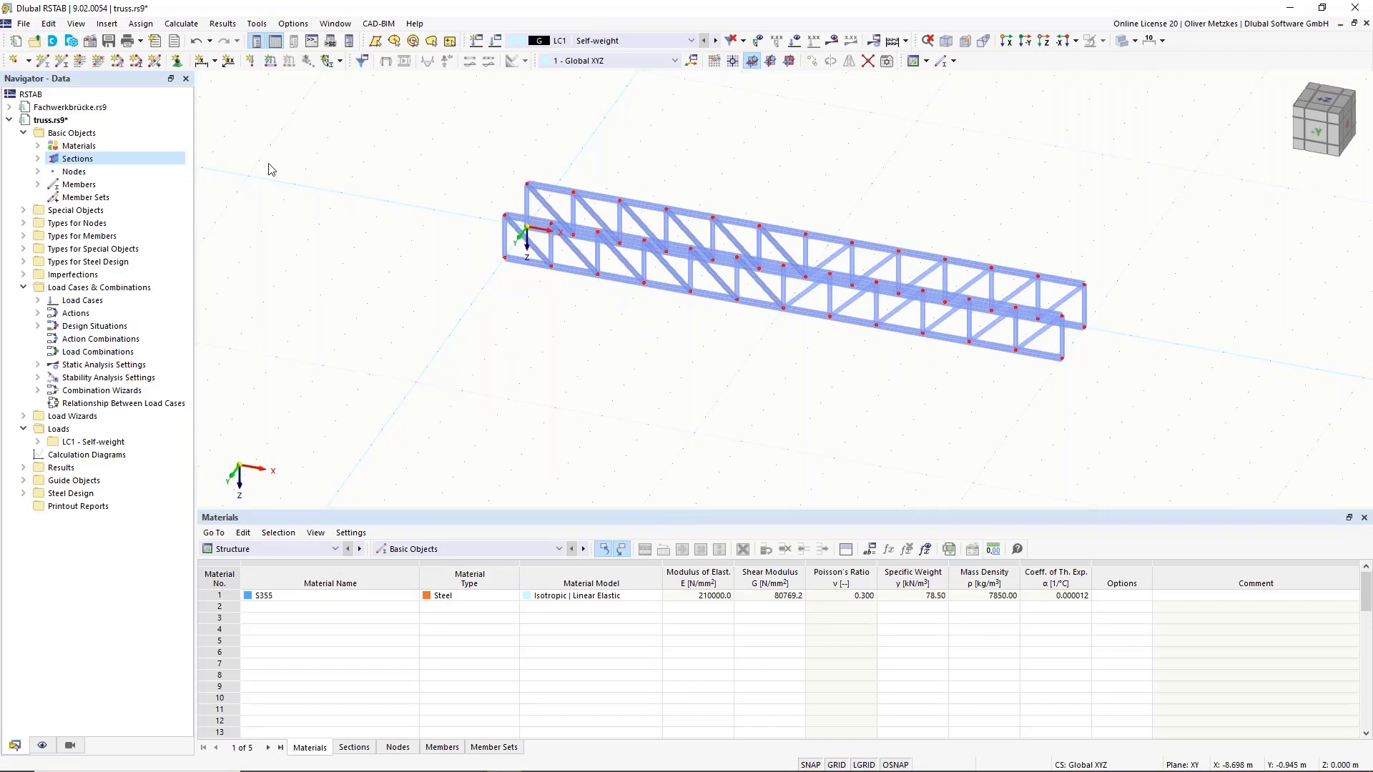
{"action": "left_click", "coordinate": [43, 62]}
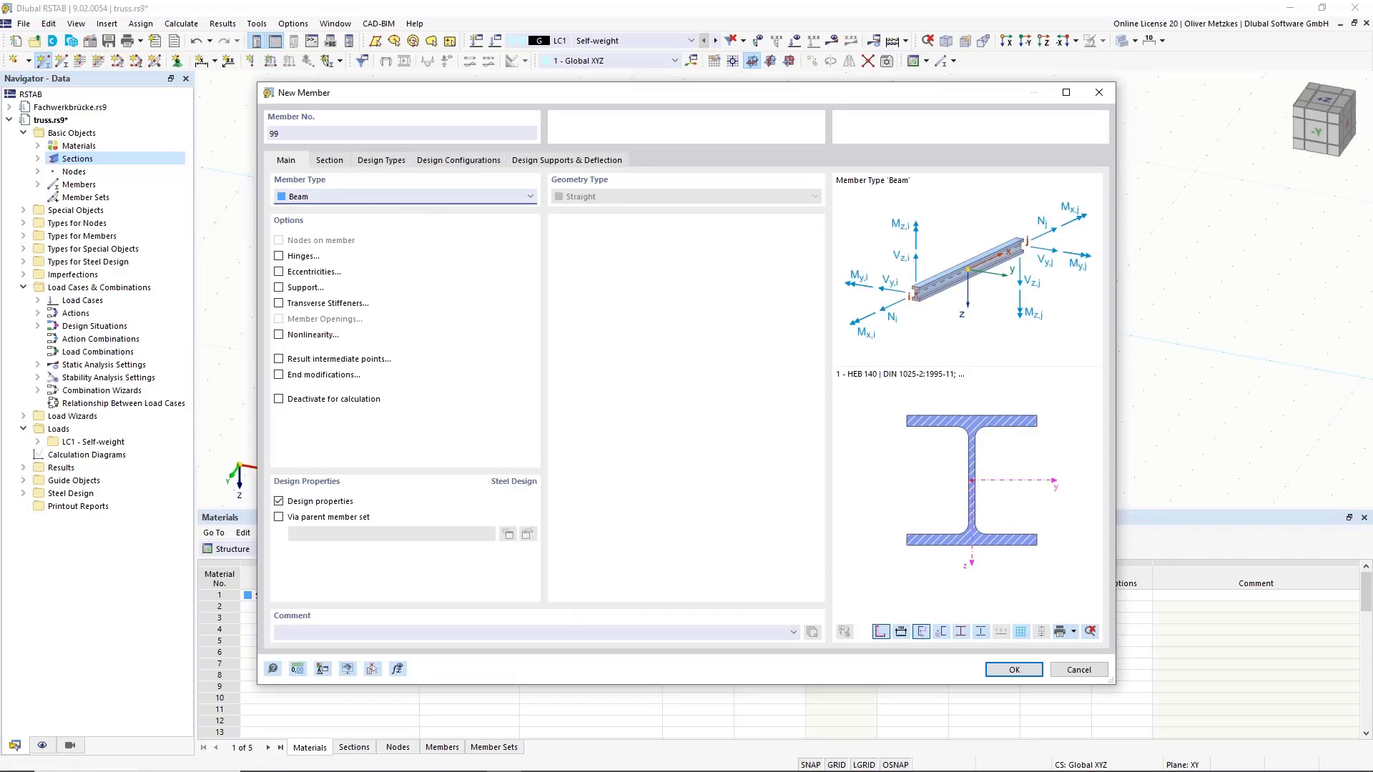
{"action": "left_click_drag", "start_coordinate": [504, 104], "coordinate": [836, 354]}
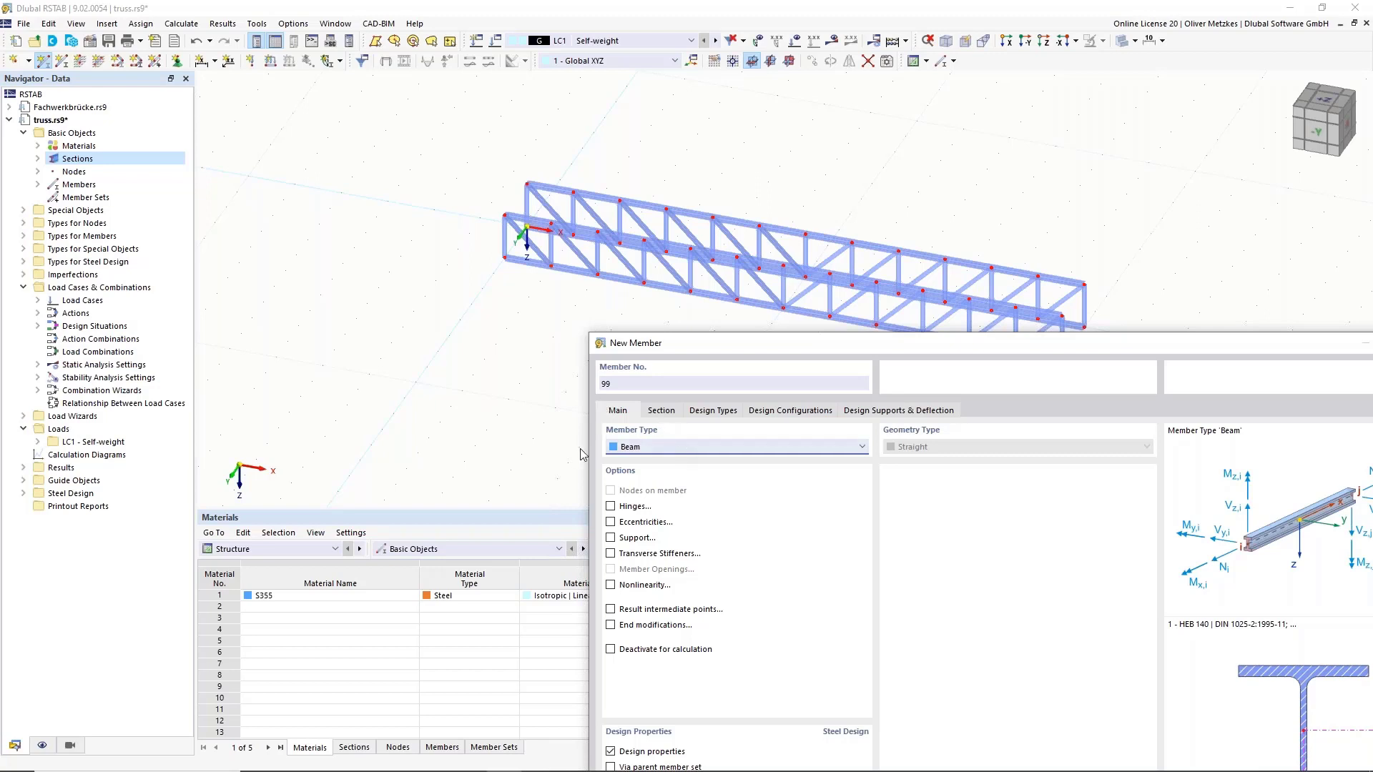
{"action": "left_click", "coordinate": [630, 510]}
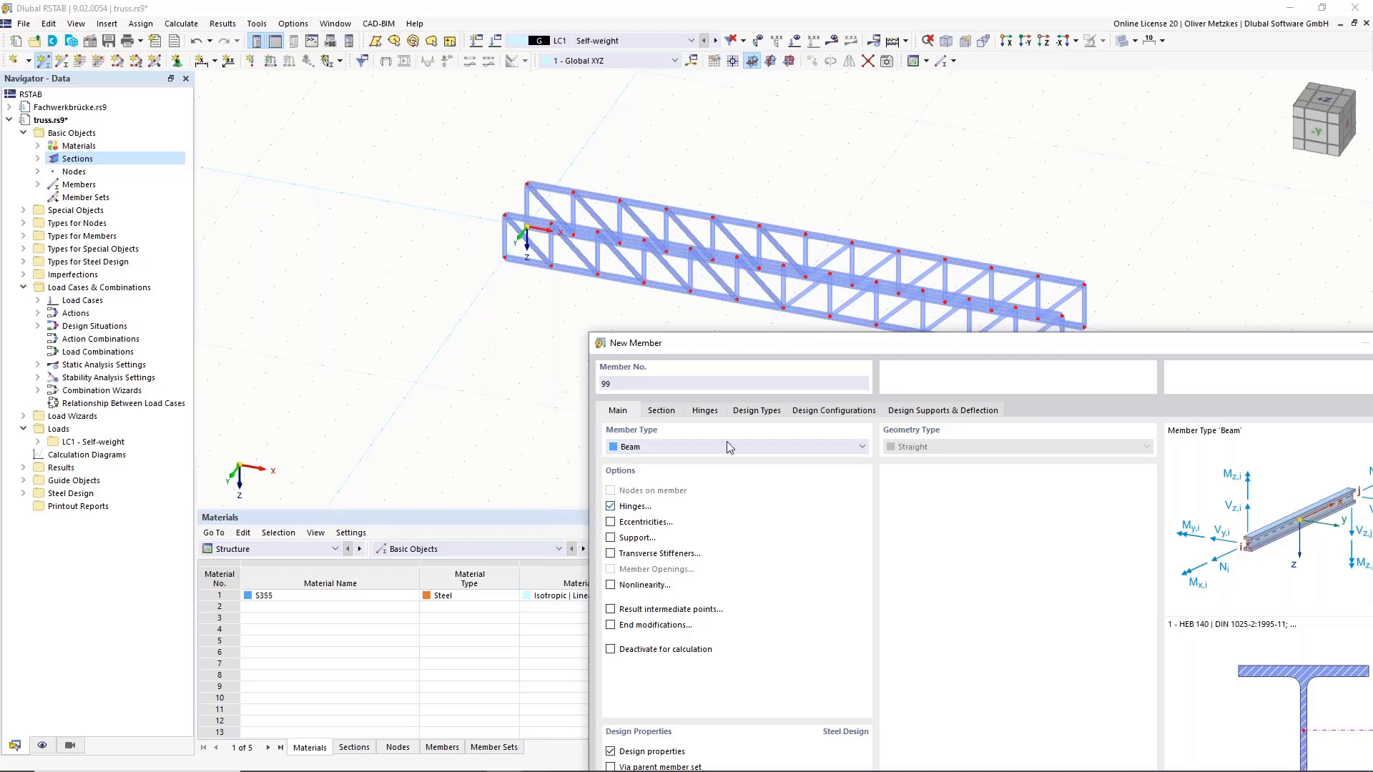
{"action": "left_click", "coordinate": [700, 411]}
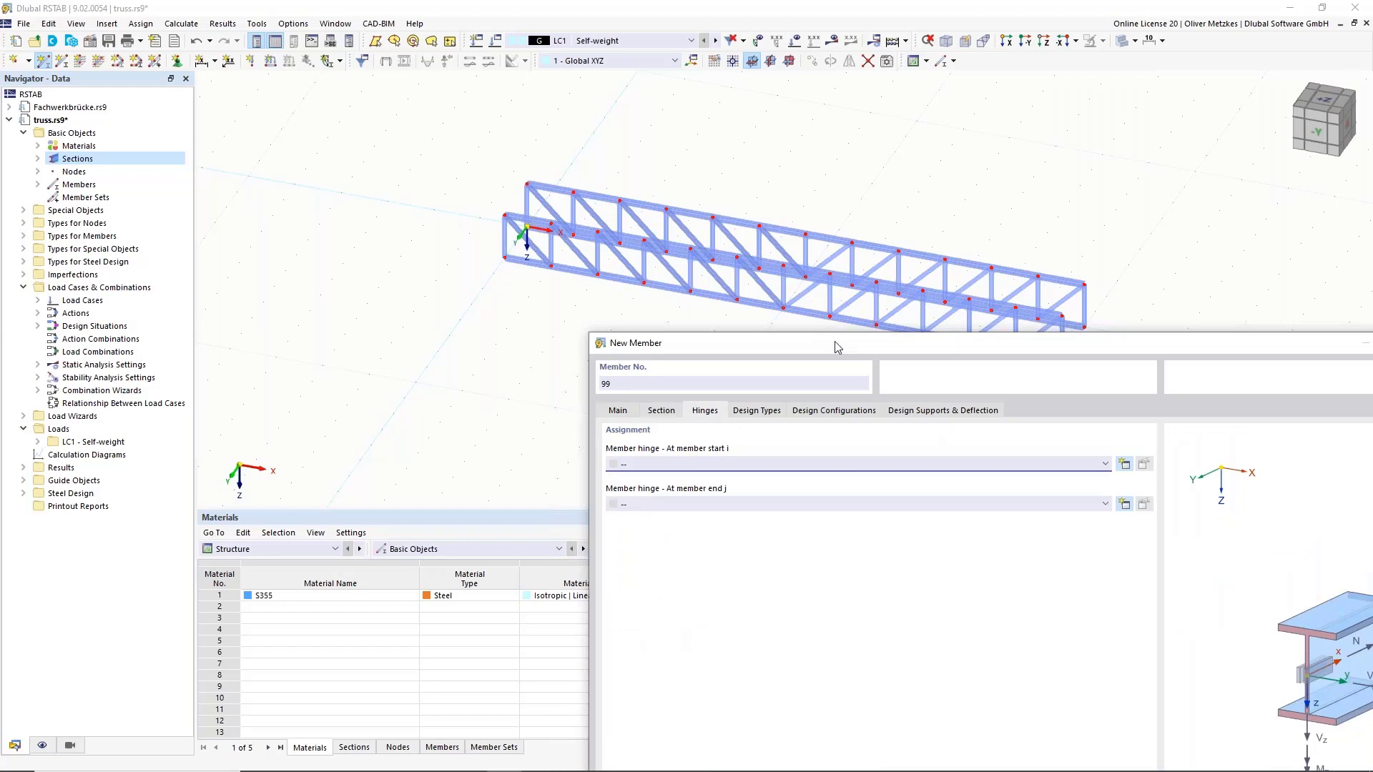
{"action": "left_click_drag", "start_coordinate": [837, 348], "coordinate": [716, 171]}
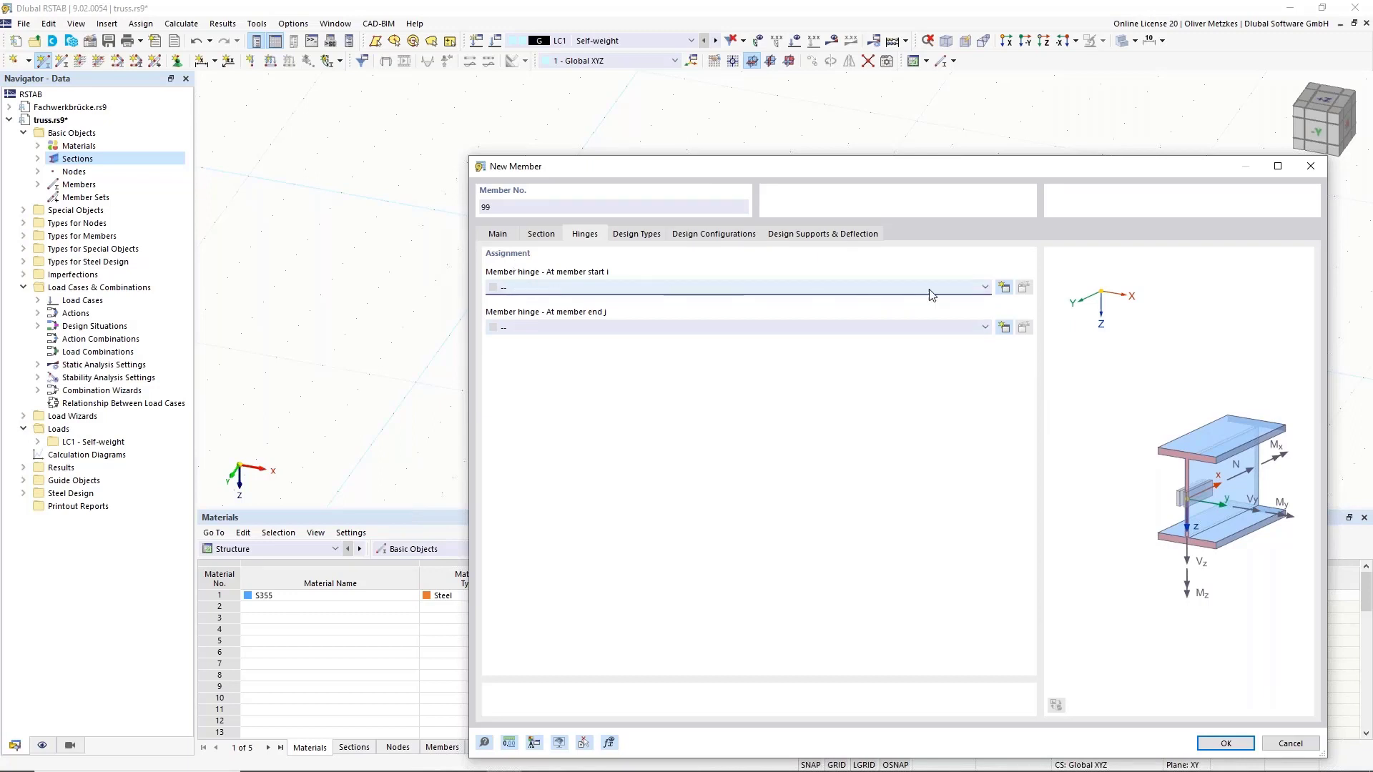
{"action": "left_click", "coordinate": [1003, 287]}
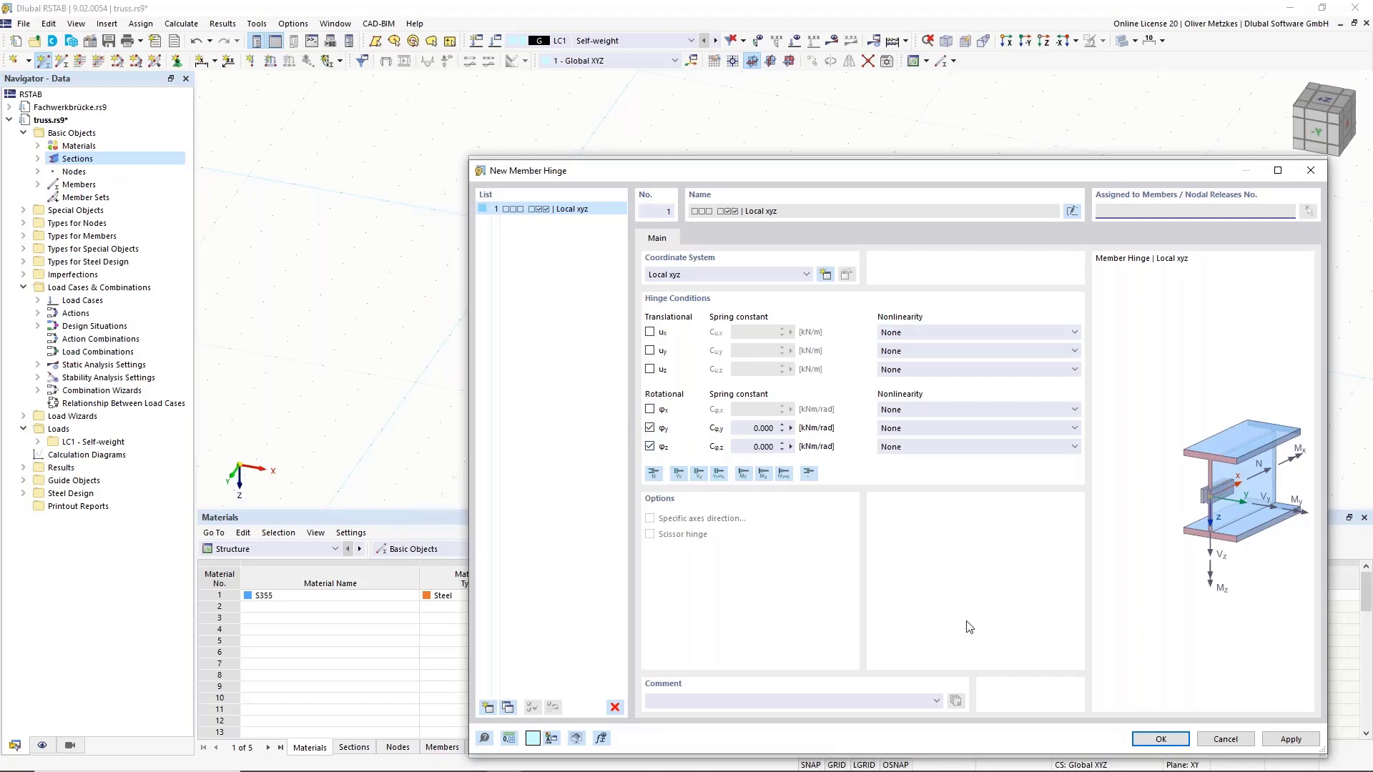
{"action": "left_click", "coordinate": [1161, 739]}
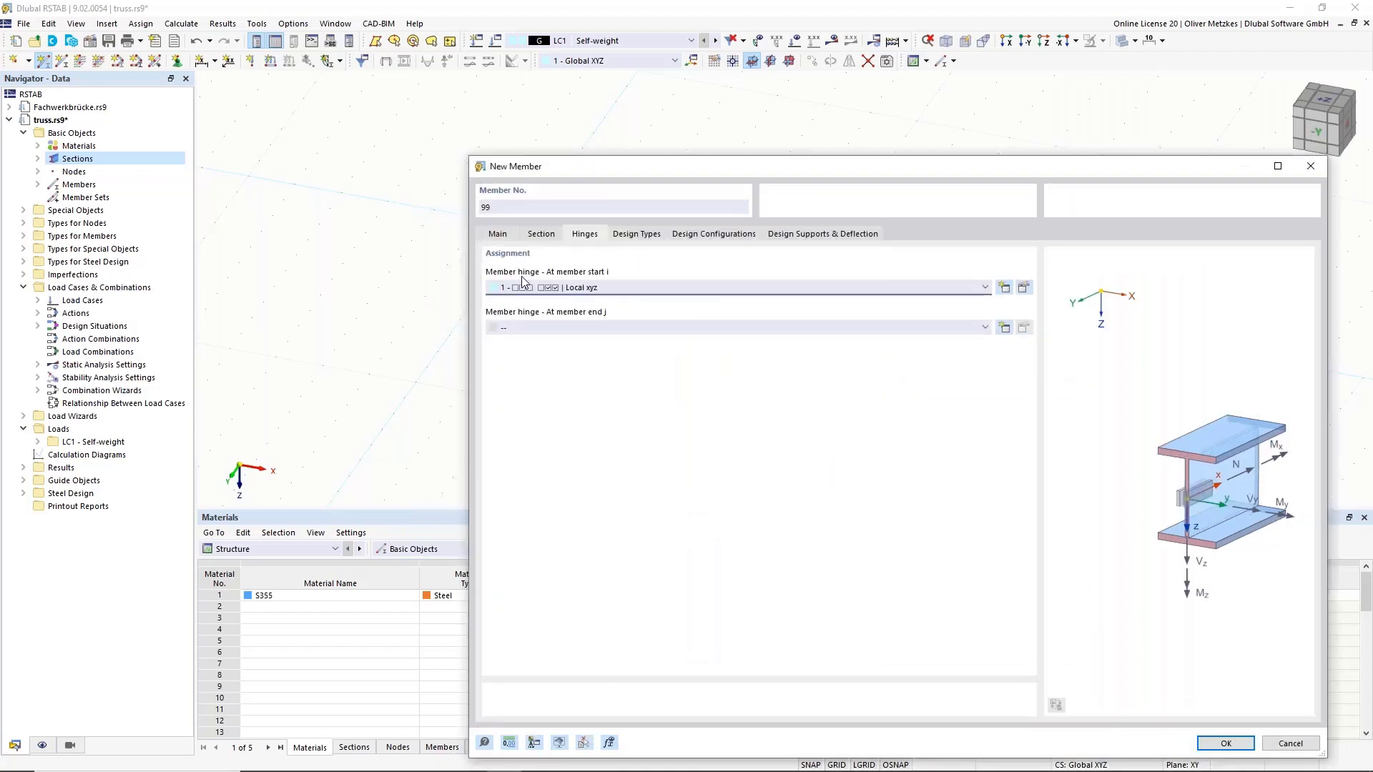
{"action": "left_click", "coordinate": [611, 329]}
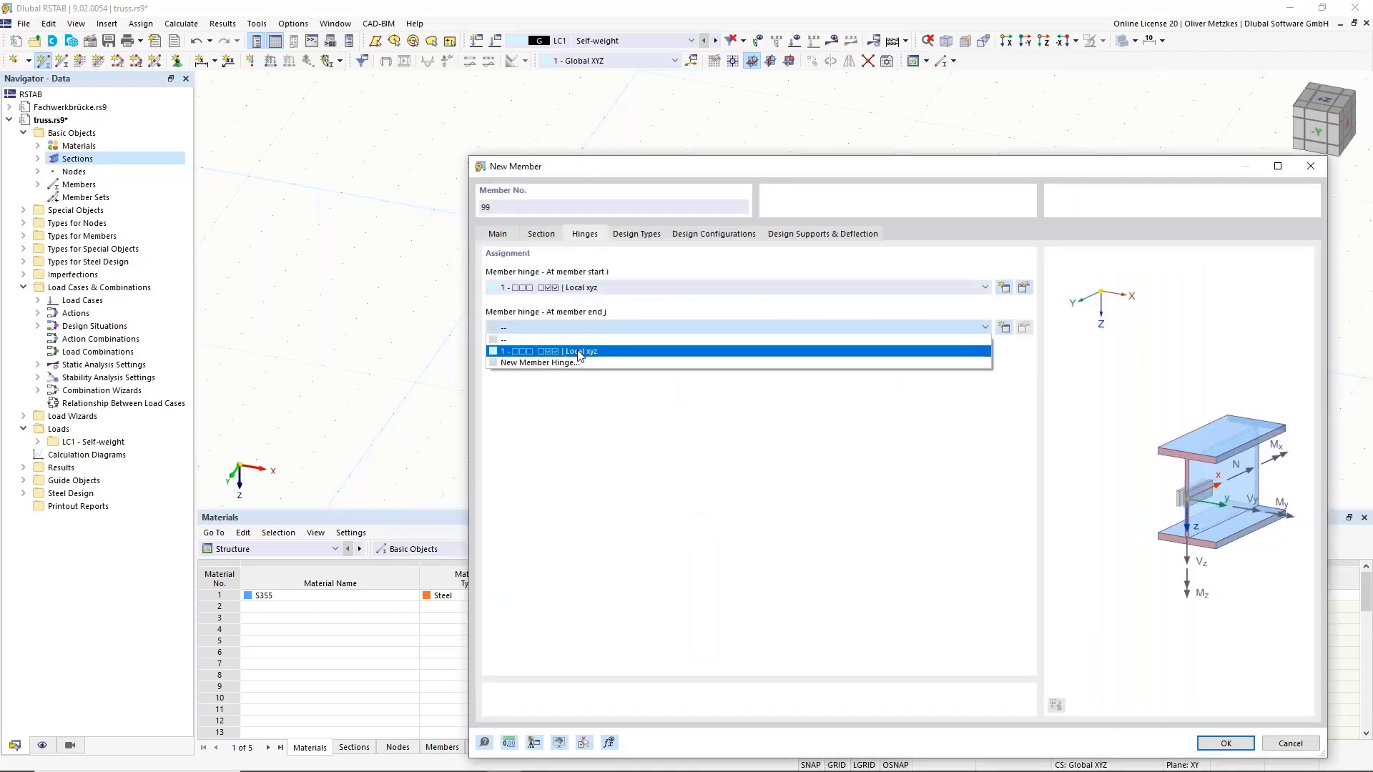
{"action": "left_click", "coordinate": [589, 350]}
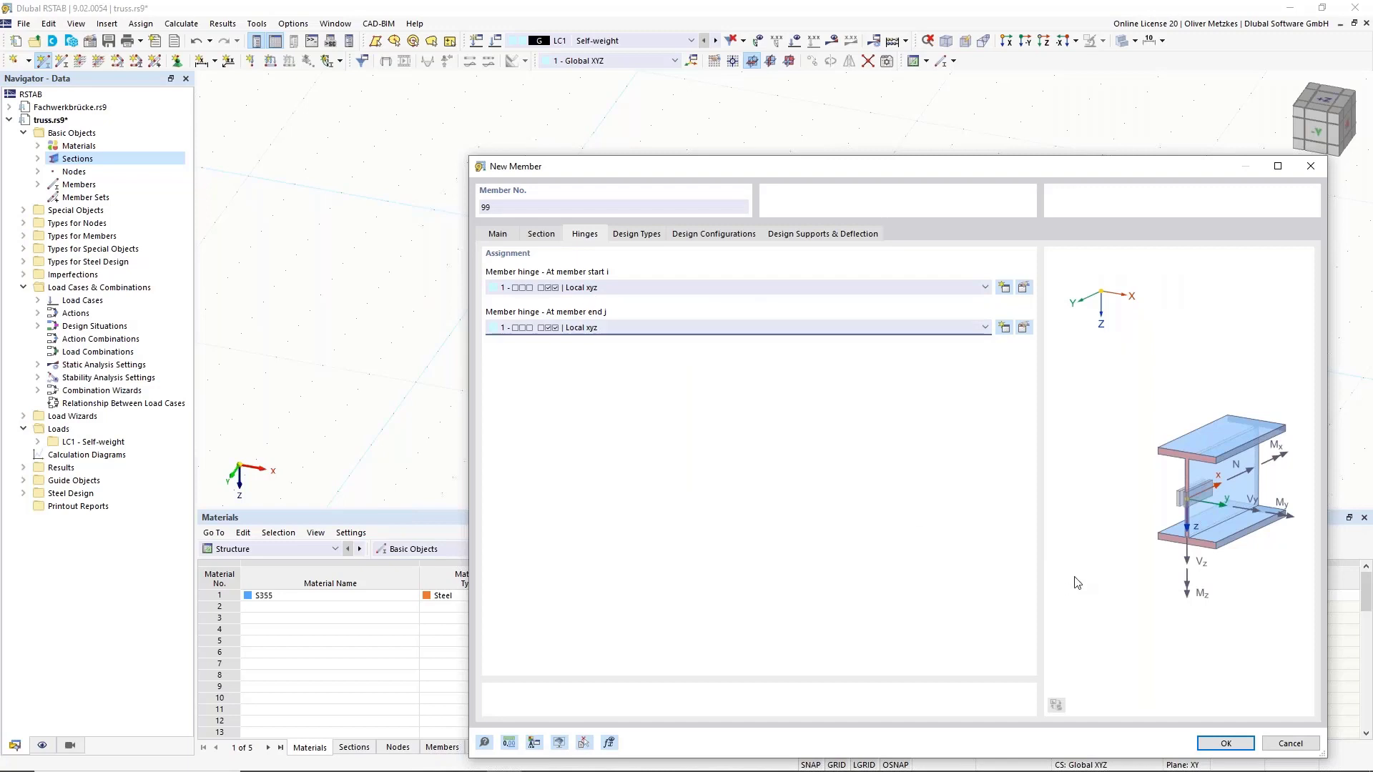
Step: Assign the IPE 100 cross beams section in S355 to the new hinged member and confirm its setup
{"action": "left_click", "coordinate": [497, 234]}
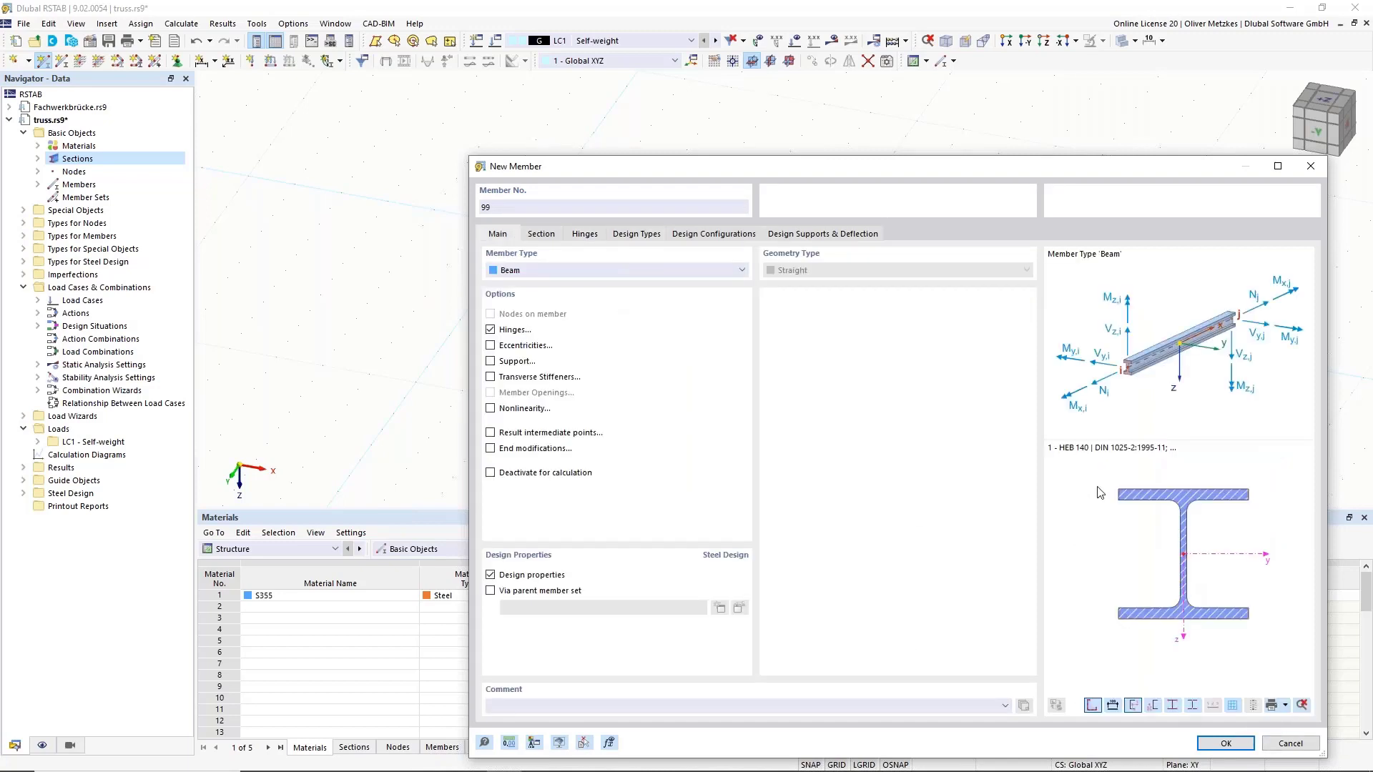
{"action": "left_click", "coordinate": [540, 234]}
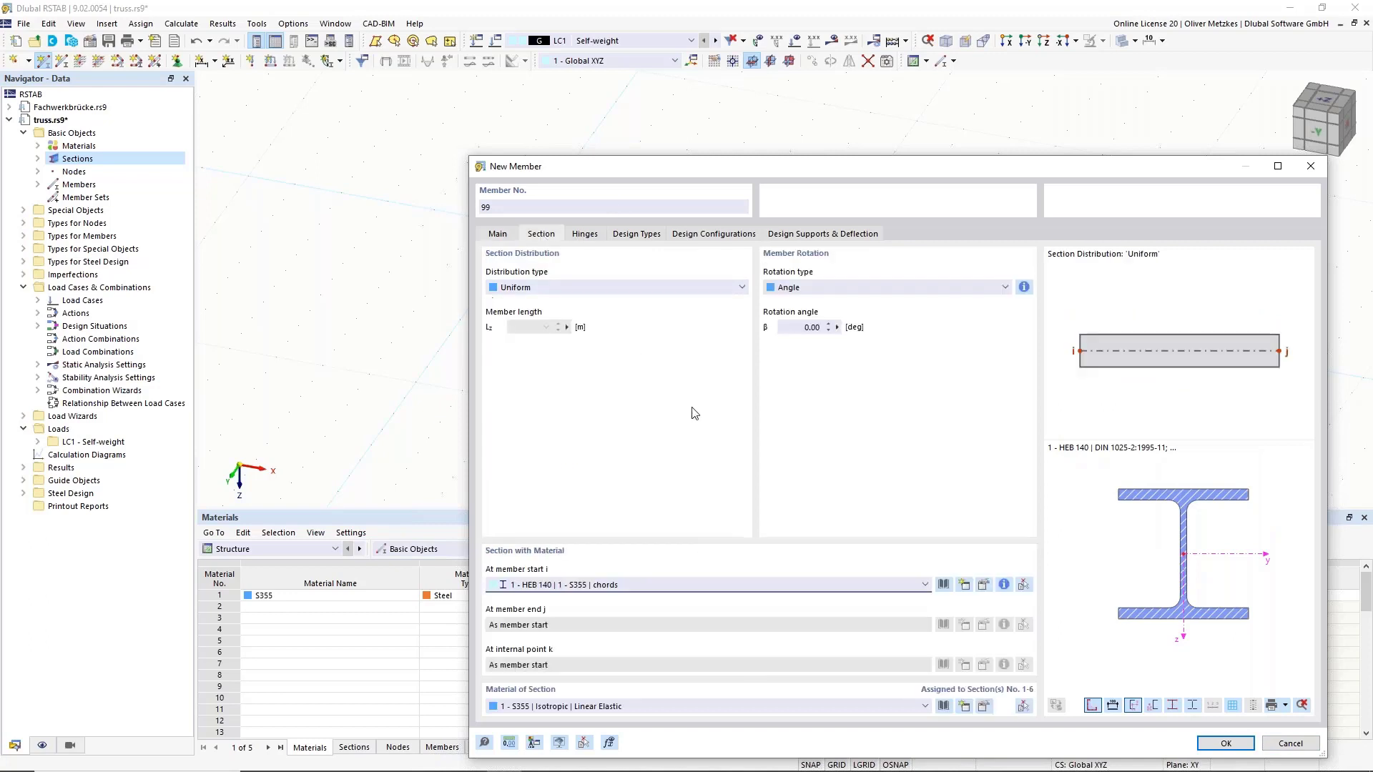
{"action": "left_click", "coordinate": [625, 585]}
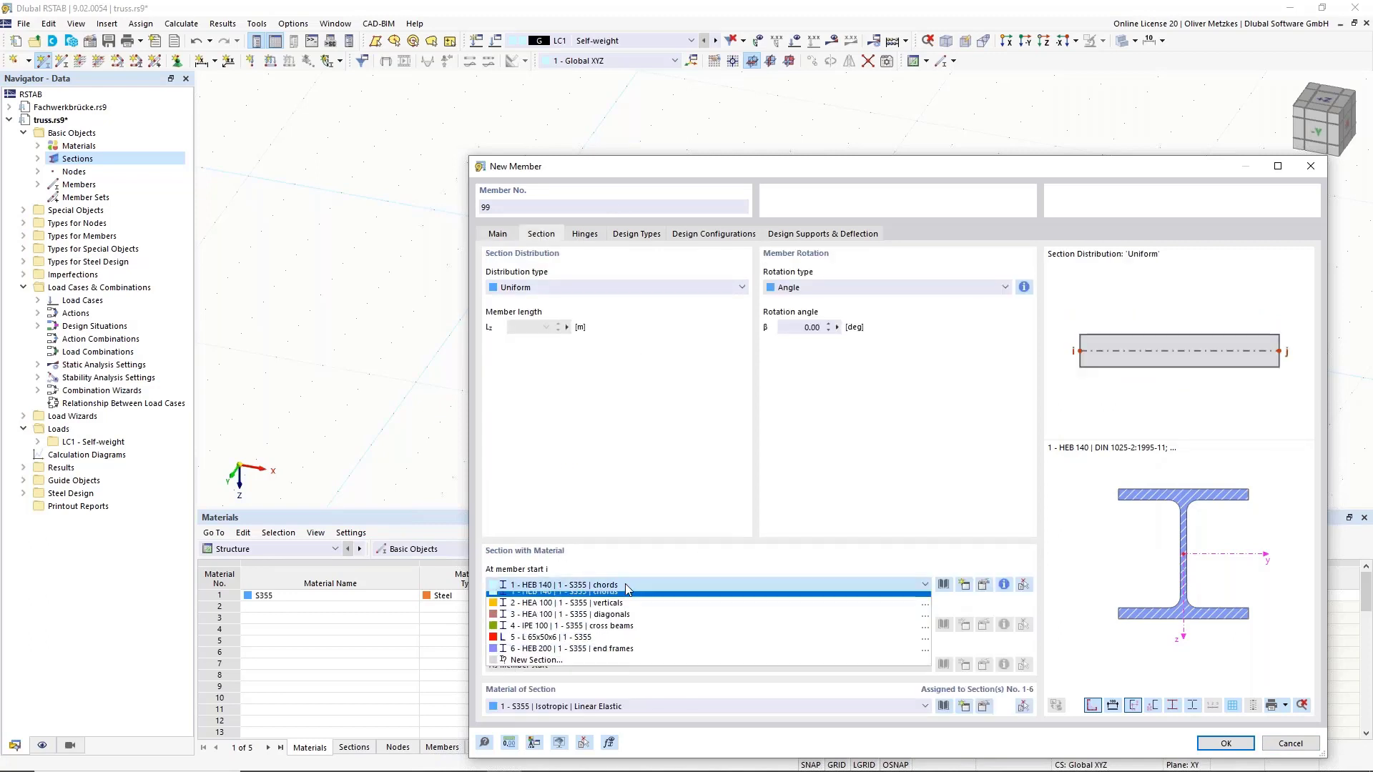
{"action": "left_click", "coordinate": [631, 632]}
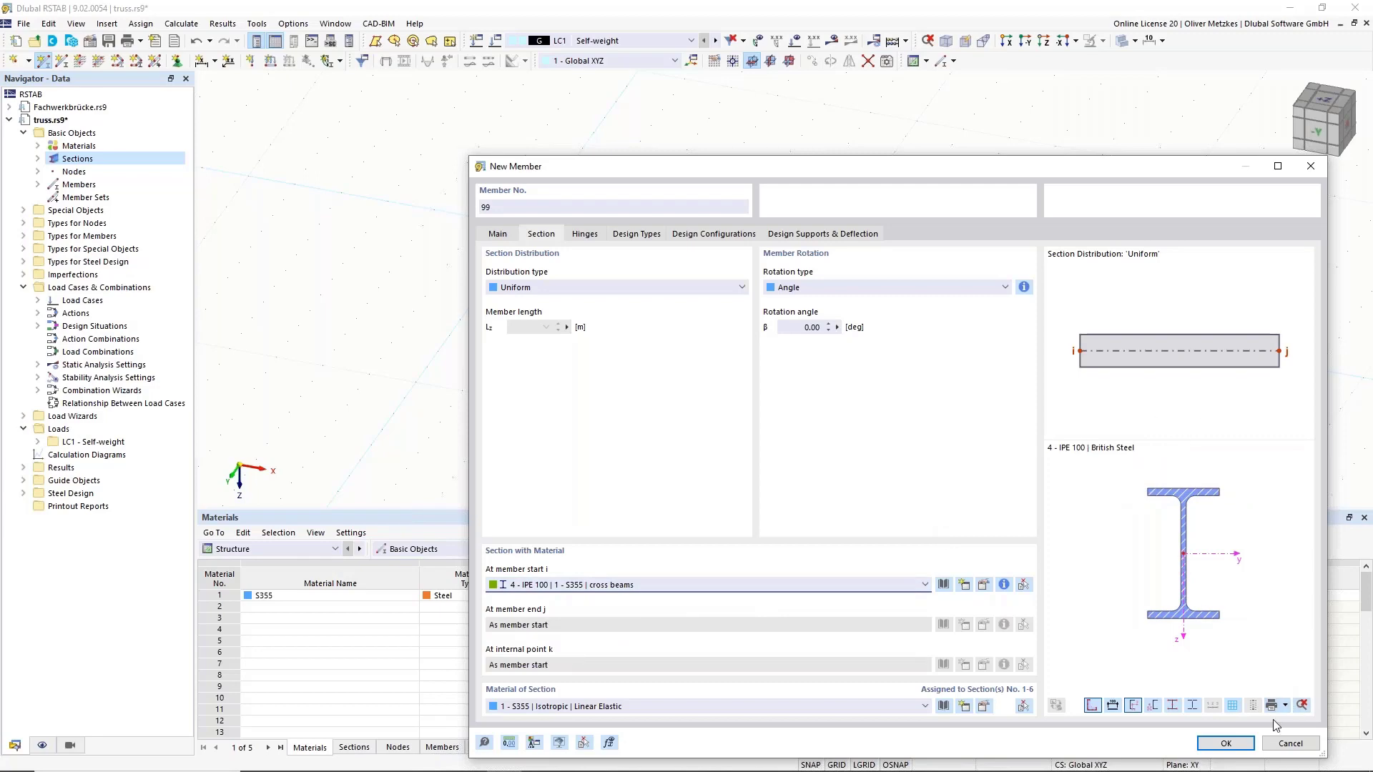
{"action": "left_click", "coordinate": [1225, 744]}
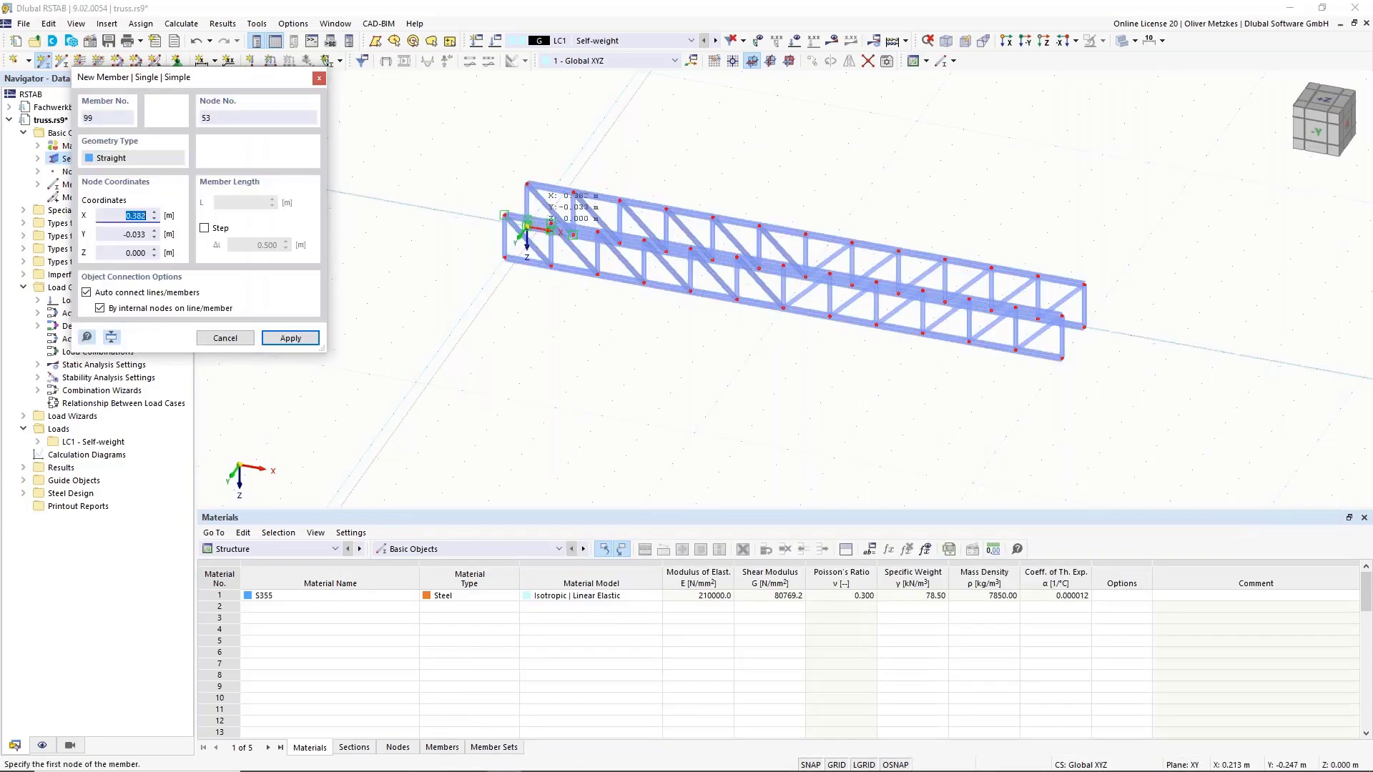
Step: Draw a 2 m cross beam between the lower chord nodes of both trusses at X 1.5 m
{"action": "scroll", "coordinate": [565, 233], "scroll_direction": "up", "scroll_amount": 3}
{"action": "scroll", "coordinate": [568, 234], "scroll_direction": "up", "scroll_amount": 1}
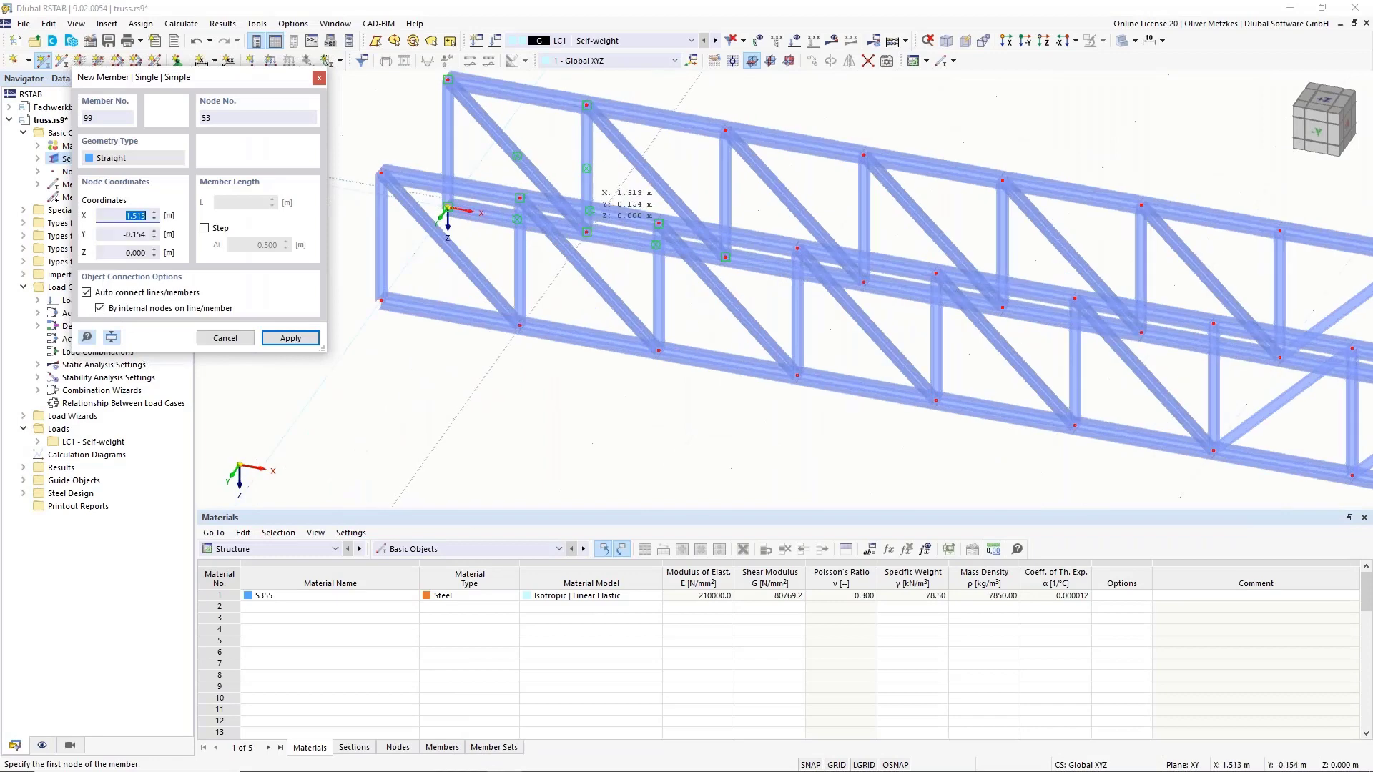
{"action": "left_click", "coordinate": [586, 232]}
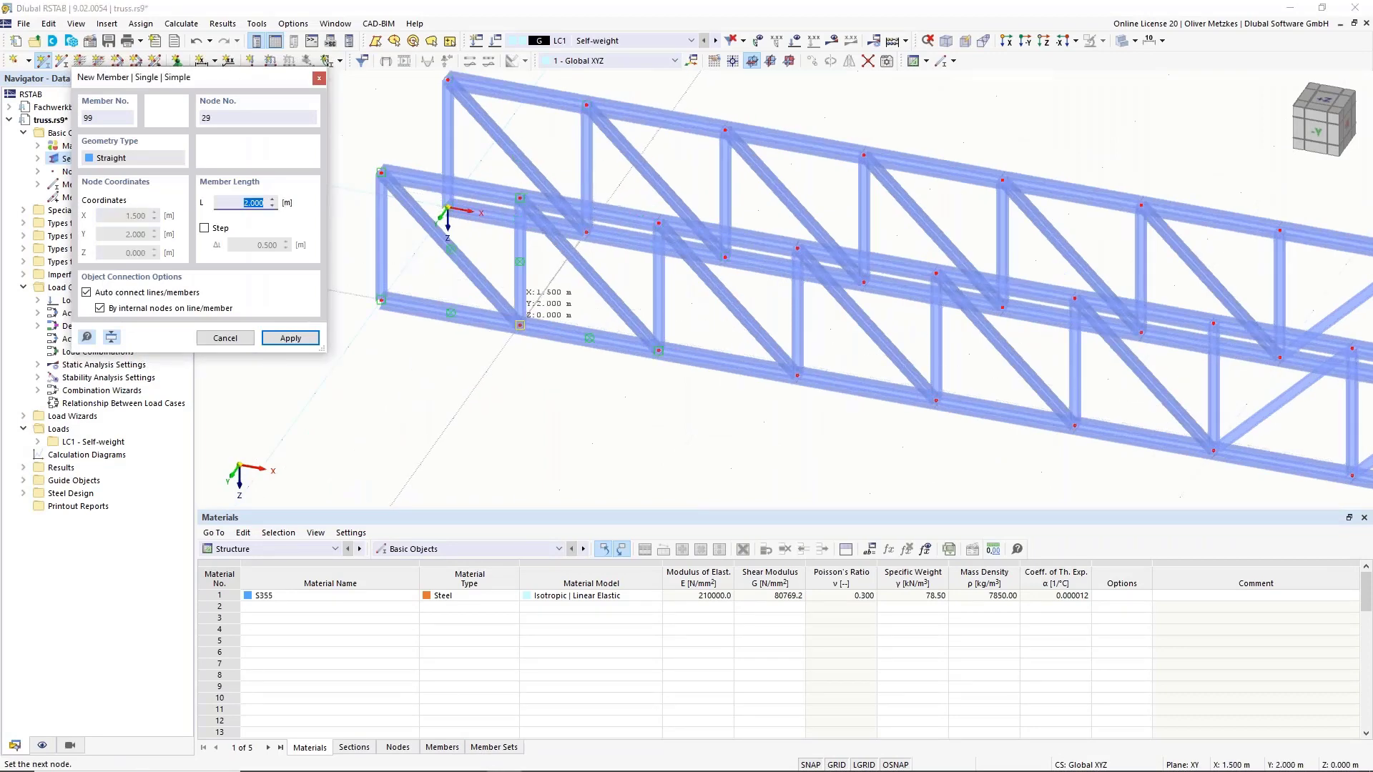
{"action": "left_click", "coordinate": [519, 325]}
{"action": "key", "text": "Escape"}
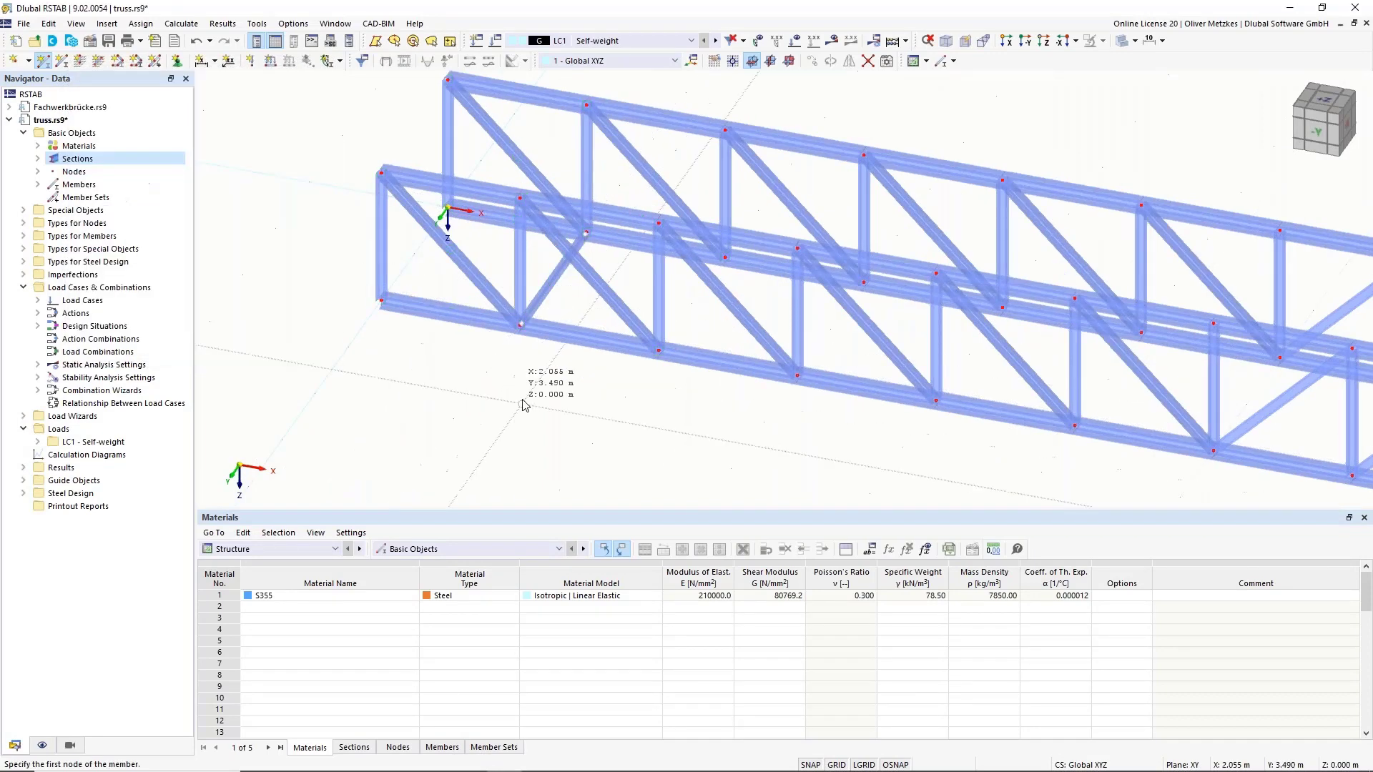
Step: Set up a 10-step copy of the cross beam, picking adjacent lower chord nodes for a 1.5 m displacement in X
{"action": "scroll", "coordinate": [525, 362], "scroll_direction": "down", "scroll_amount": 2}
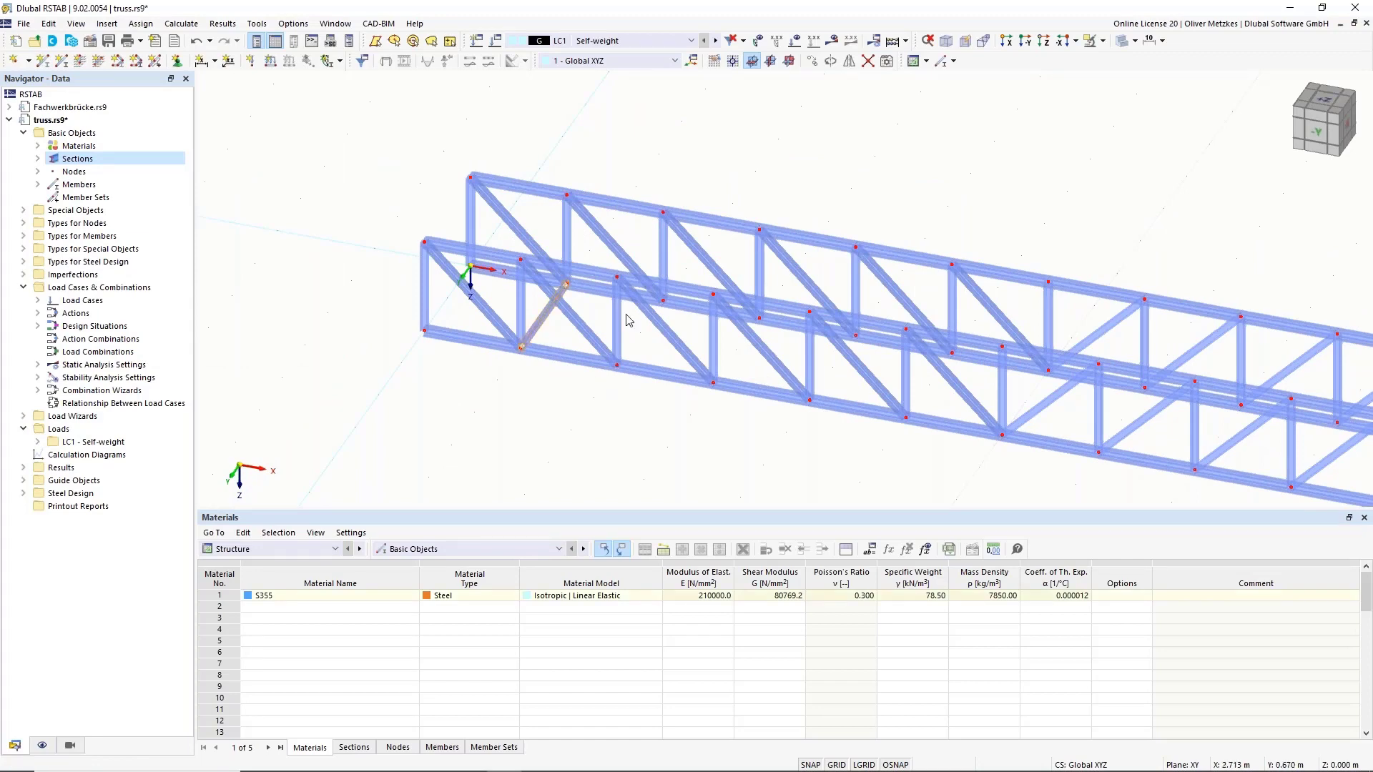
{"action": "scroll", "coordinate": [628, 318], "scroll_direction": "down", "scroll_amount": 3}
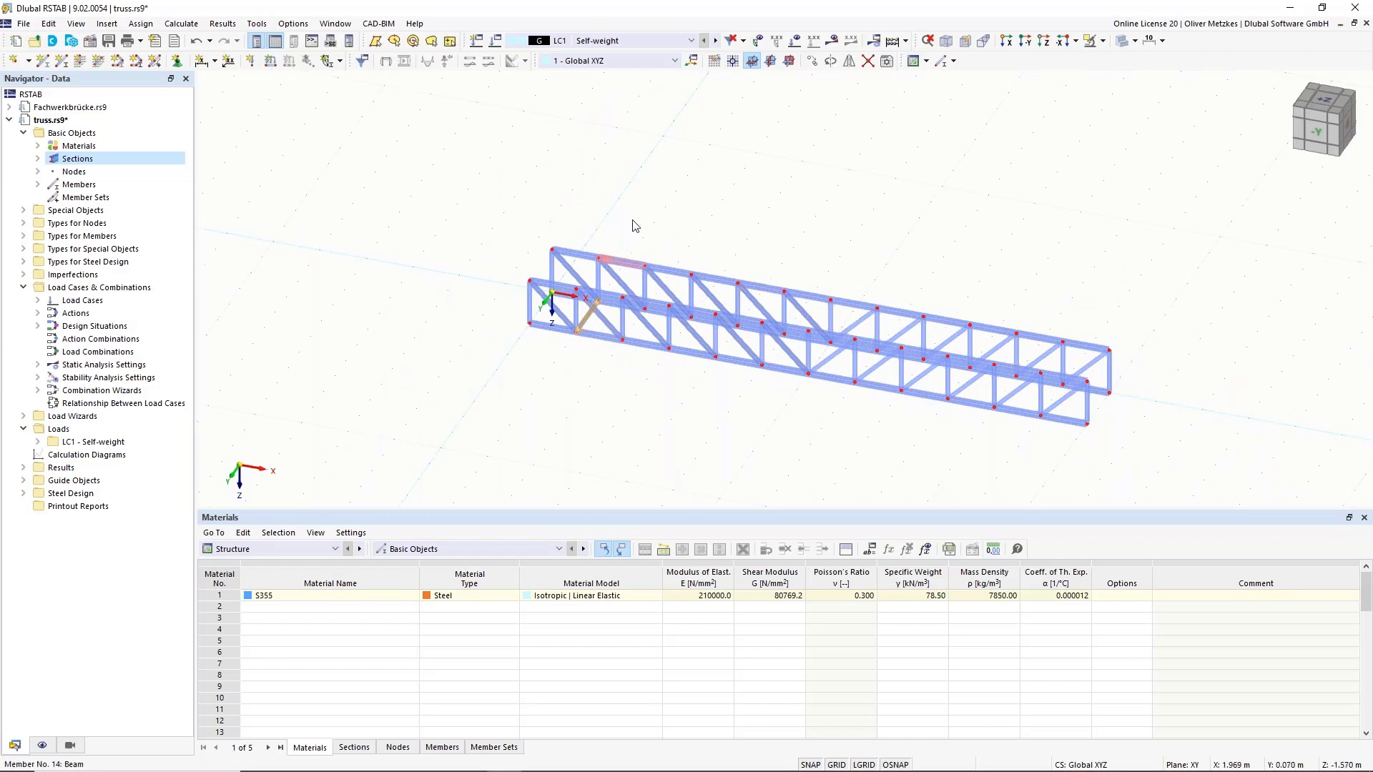
{"action": "left_click", "coordinate": [812, 62]}
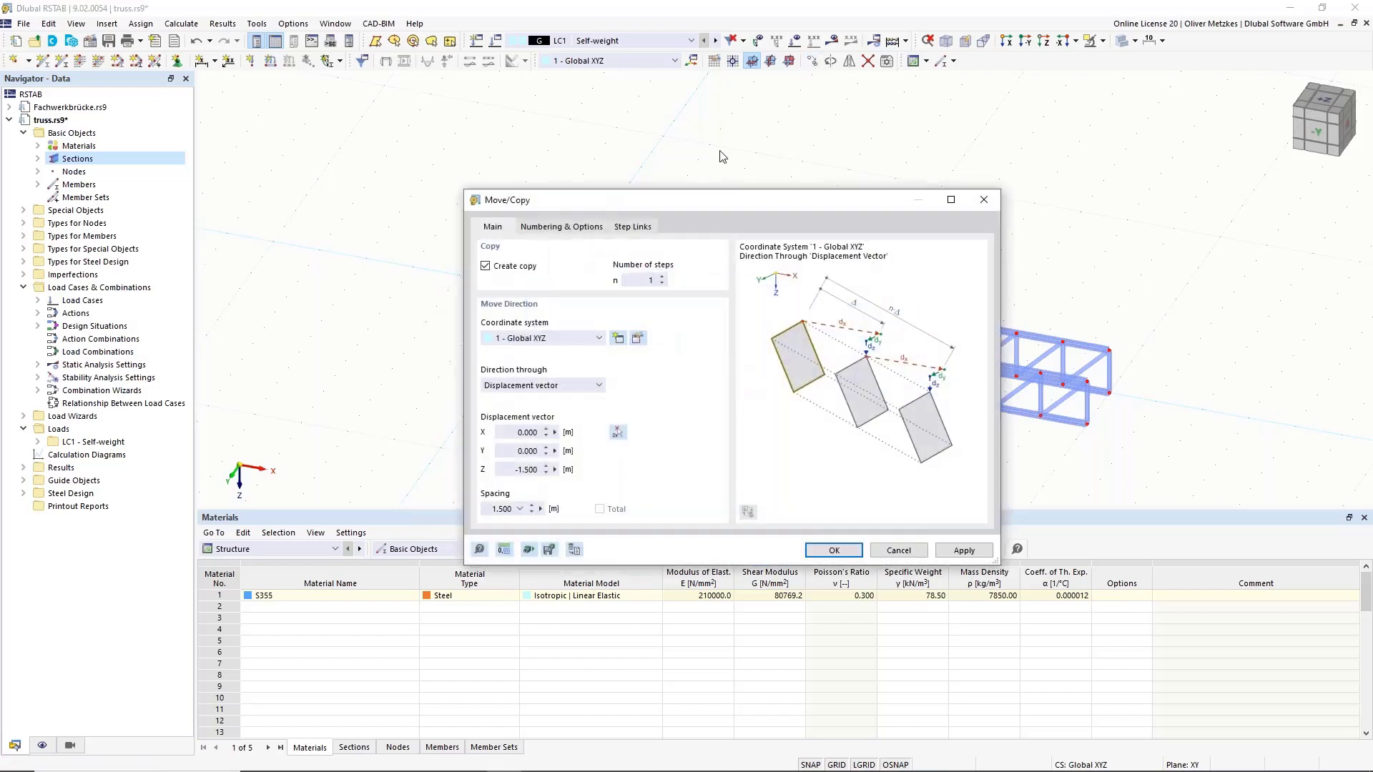
{"action": "double_click", "coordinate": [634, 282]}
{"action": "type", "text": "12"}
{"action": "type", "text": "0"}
{"action": "left_click_drag", "start_coordinate": [610, 203], "coordinate": [909, 169]}
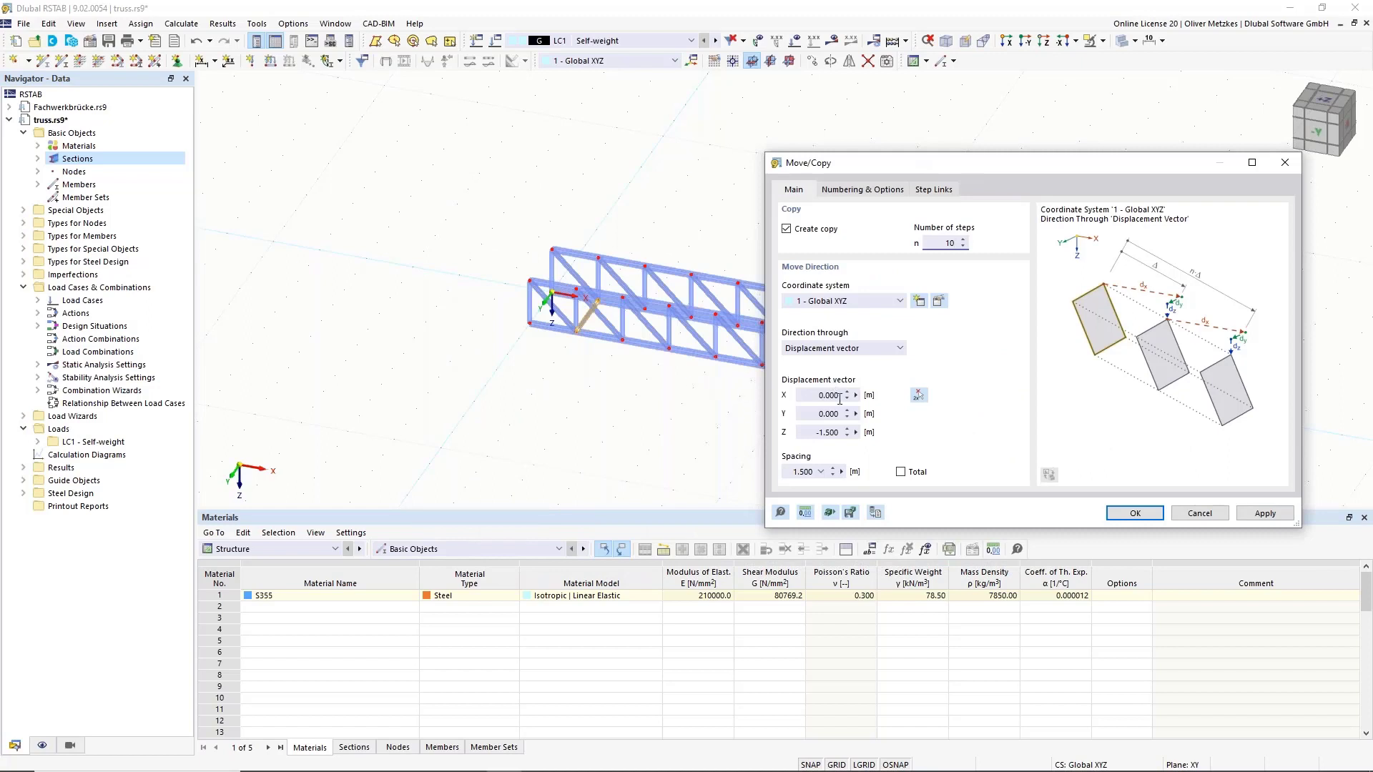
{"action": "left_click", "coordinate": [919, 396]}
{"action": "scroll", "coordinate": [574, 351], "scroll_direction": "up", "scroll_amount": 3}
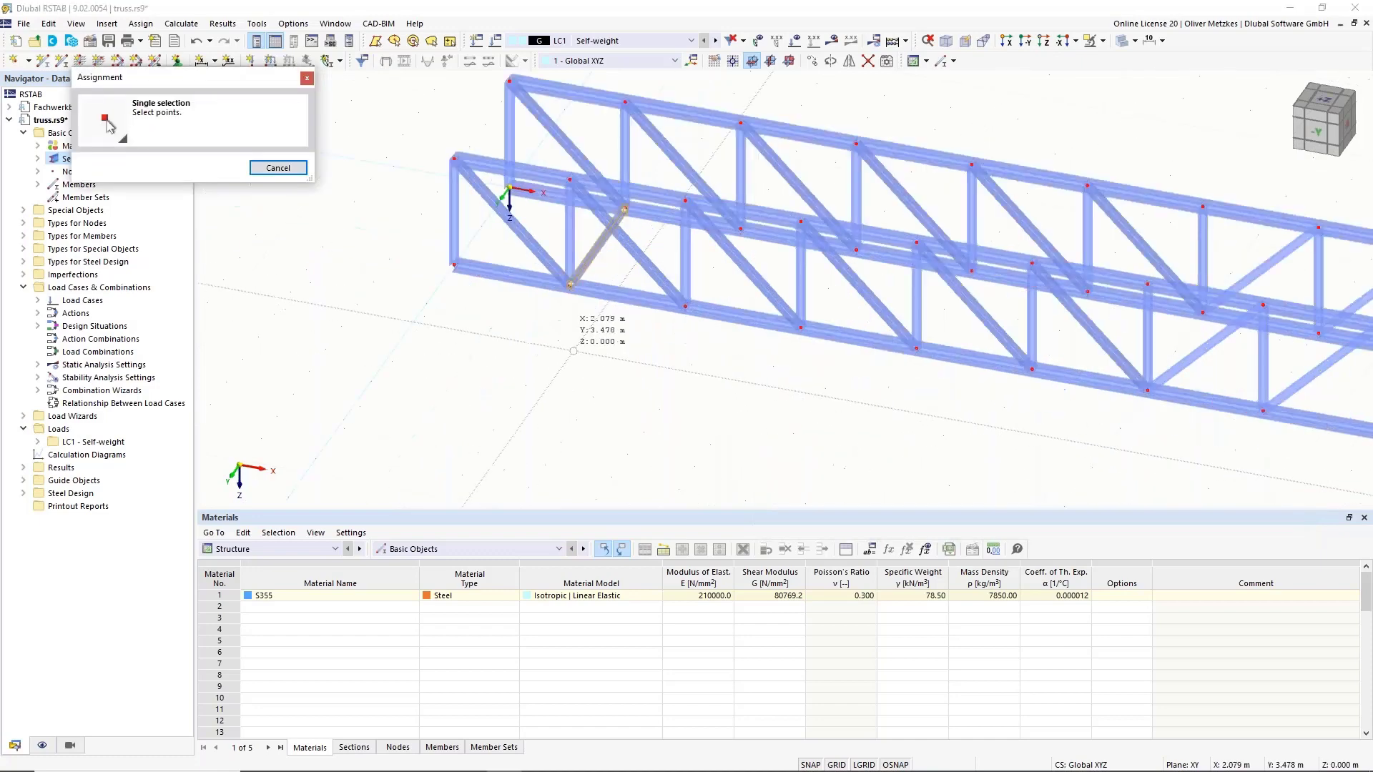
{"action": "left_click", "coordinate": [570, 285]}
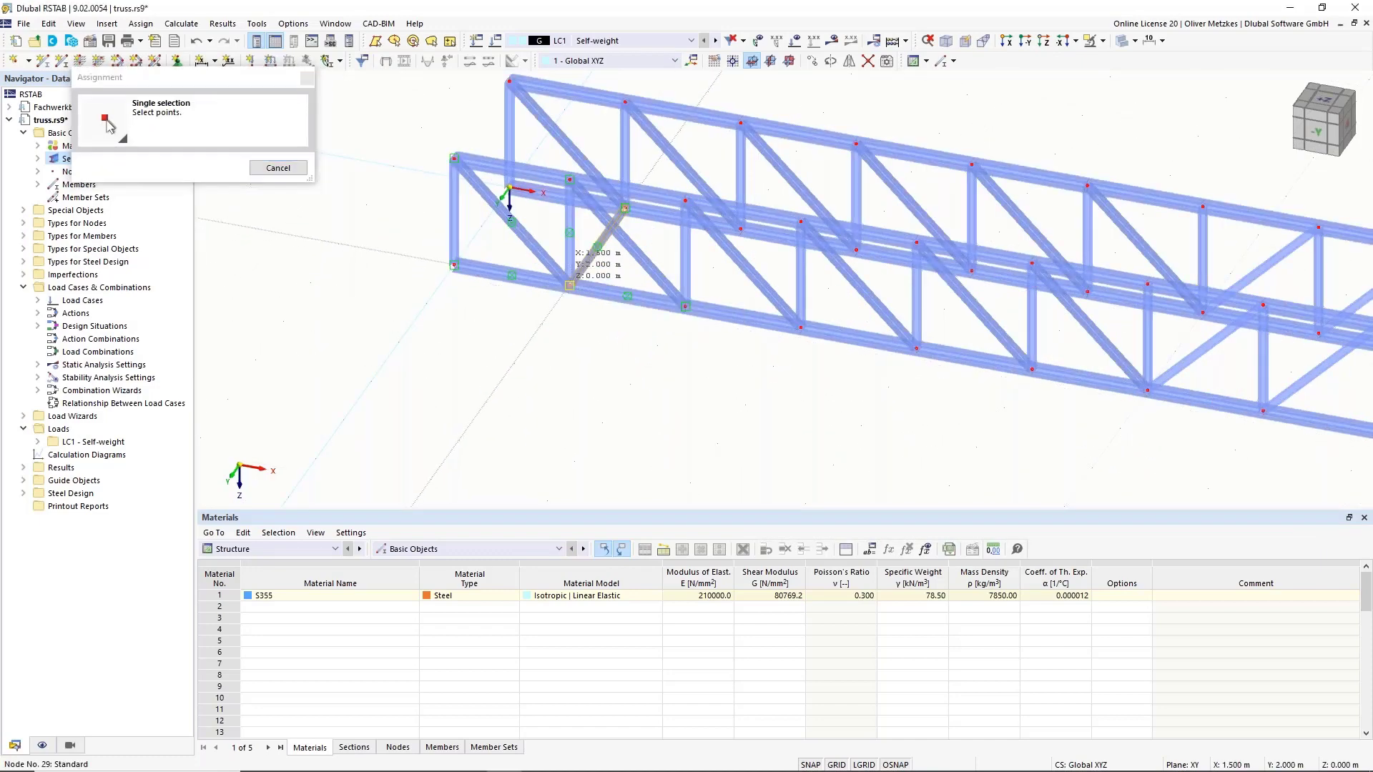
{"action": "left_click", "coordinate": [685, 306]}
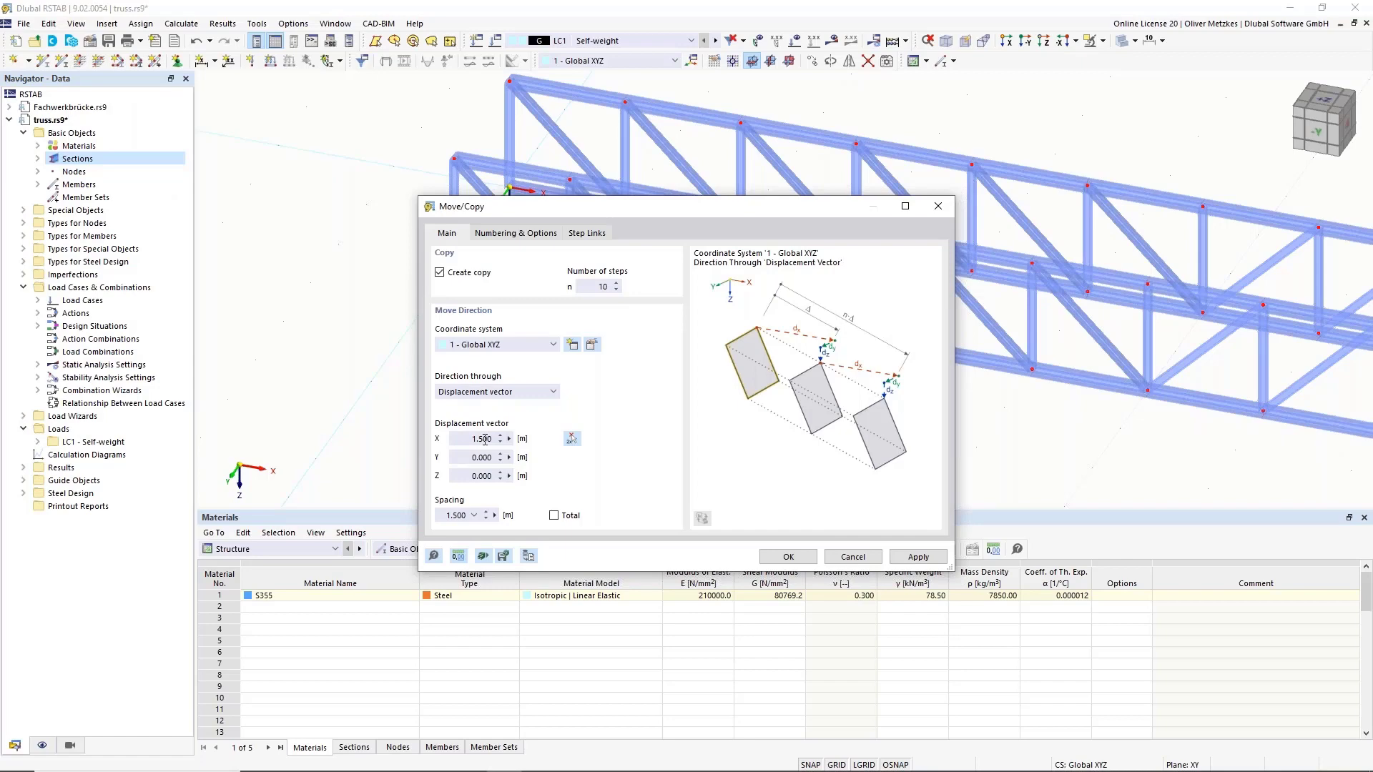
Step: Disable step links for the copy and create the cross beams along the lower chords
{"action": "left_click", "coordinate": [514, 234]}
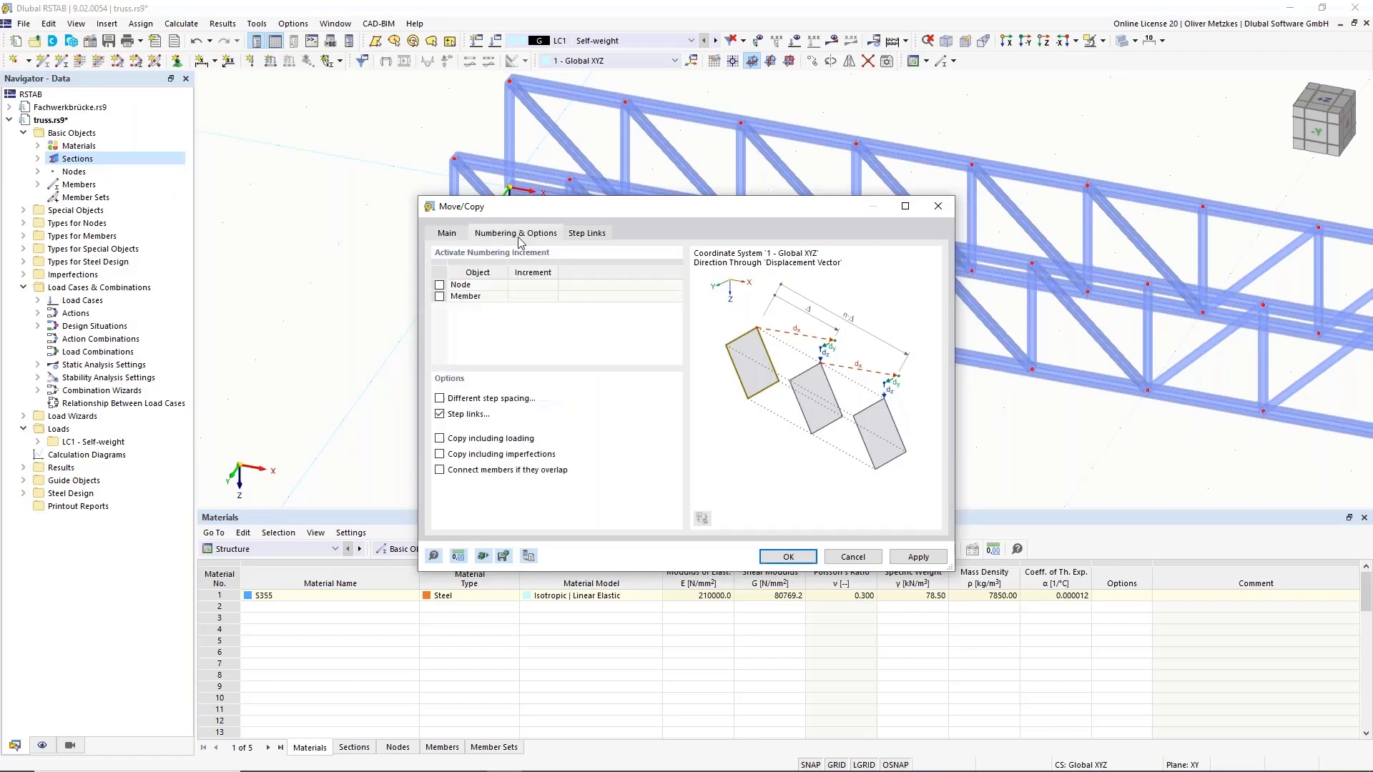
{"action": "left_click", "coordinate": [439, 414]}
{"action": "left_click", "coordinate": [439, 414]}
{"action": "left_click", "coordinate": [447, 234]}
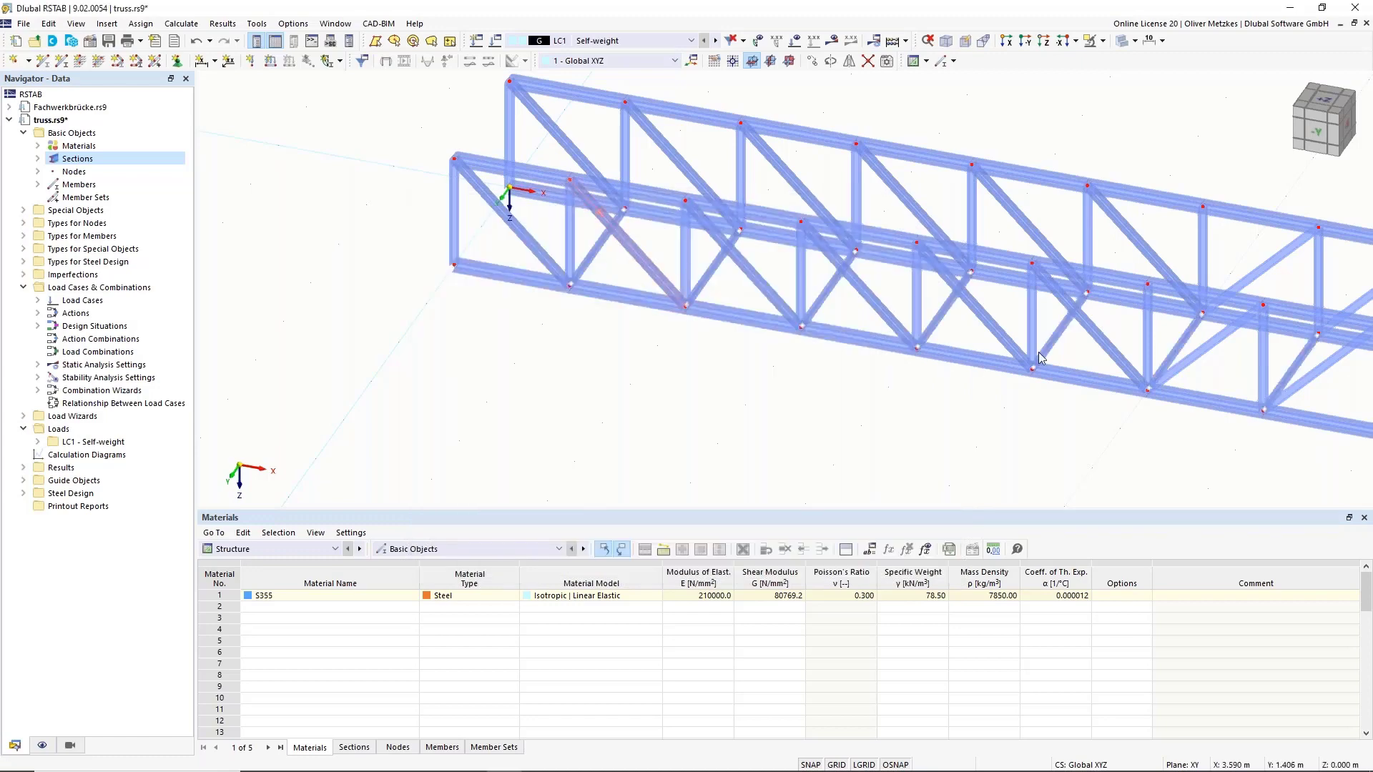
Step: Set up a new single Beam member with the HEB 200 end frames section in S355
{"action": "scroll", "coordinate": [1039, 358], "scroll_direction": "down", "scroll_amount": 3}
{"action": "middle_click_drag", "start_coordinate": [1036, 395], "coordinate": [652, 325]}
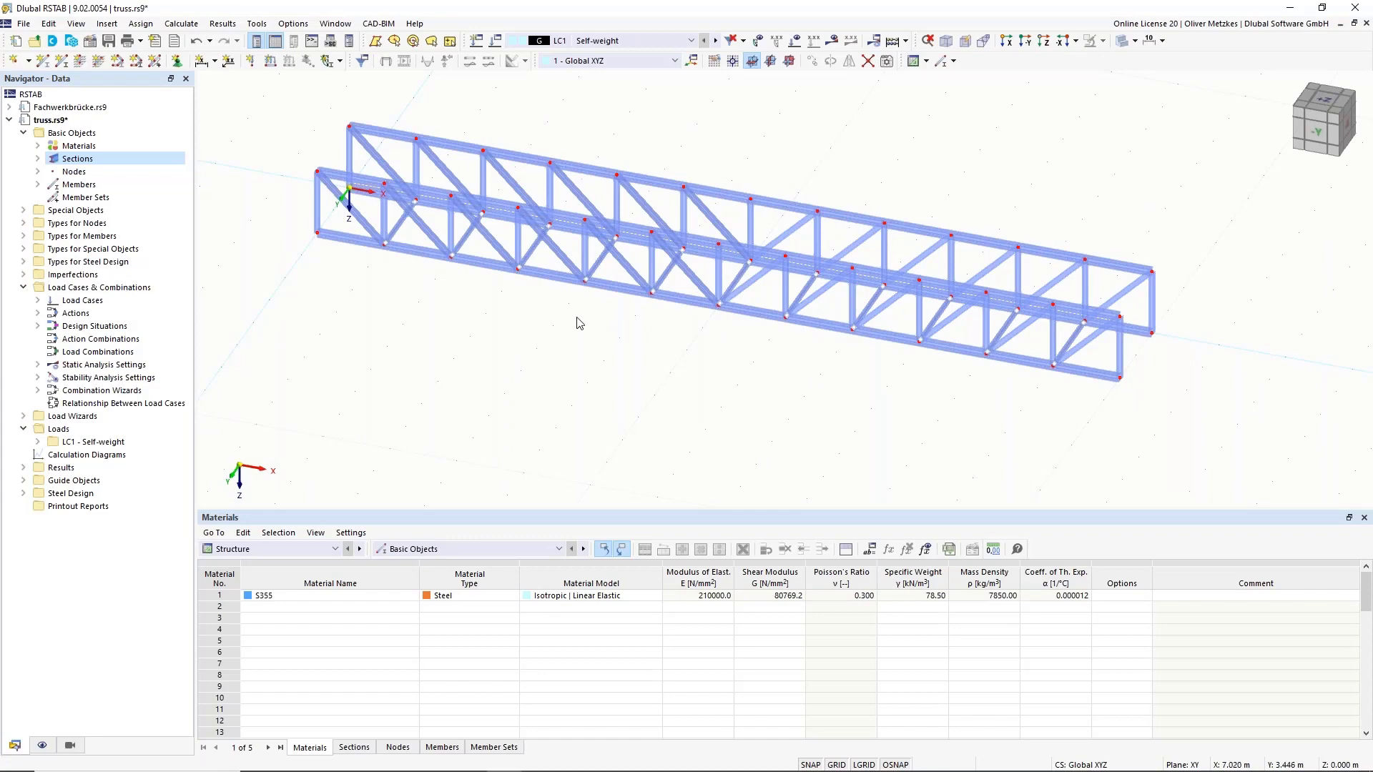
{"action": "scroll", "coordinate": [530, 386], "scroll_direction": "up", "scroll_amount": 3}
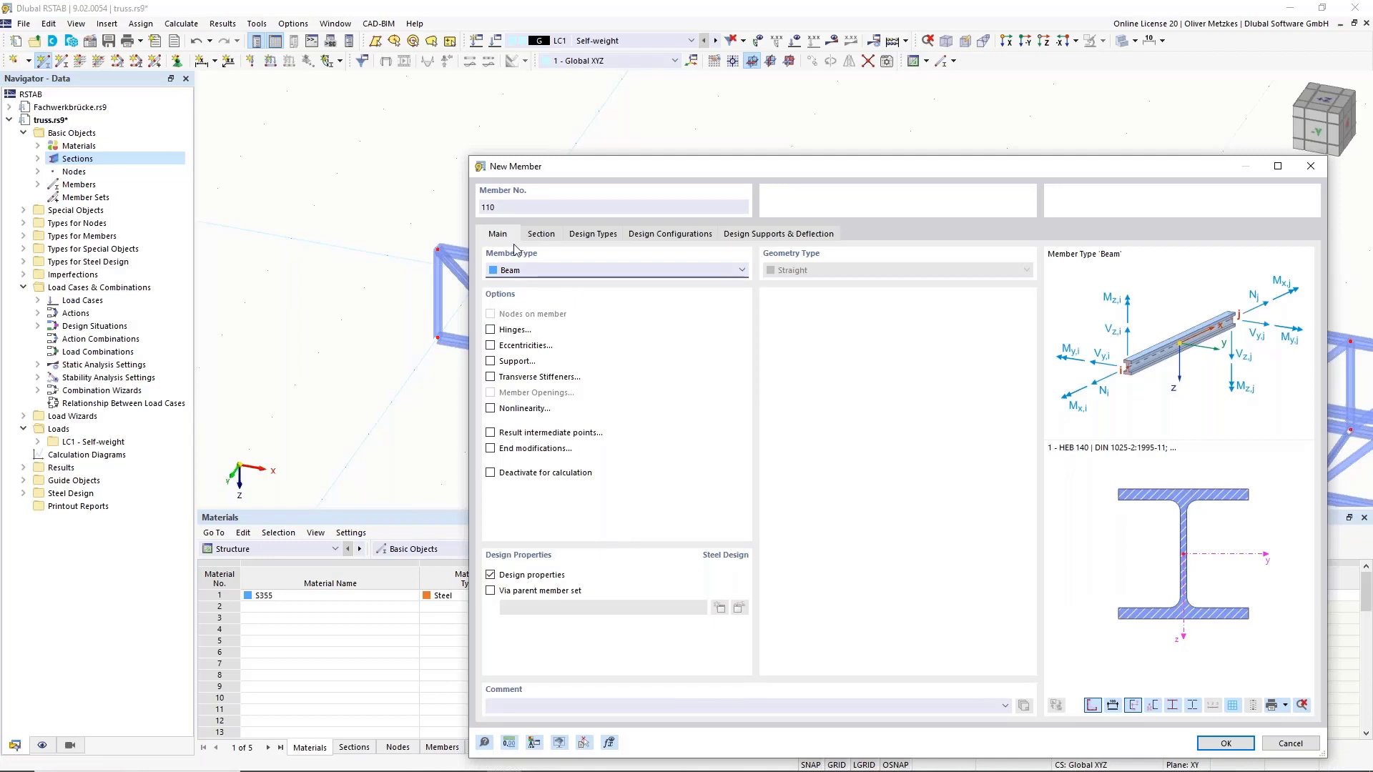
{"action": "left_click", "coordinate": [543, 236]}
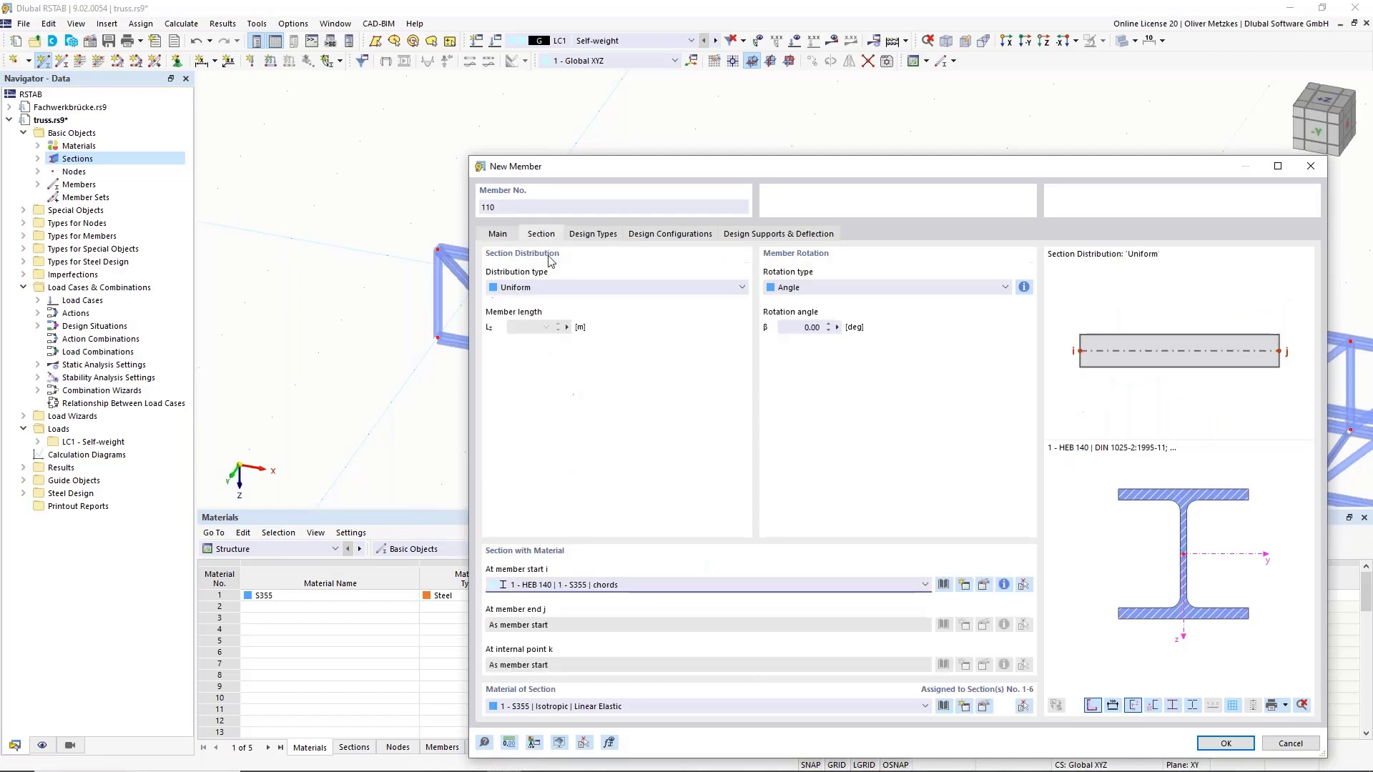
{"action": "left_click", "coordinate": [641, 585]}
{"action": "key", "text": "Escape"}
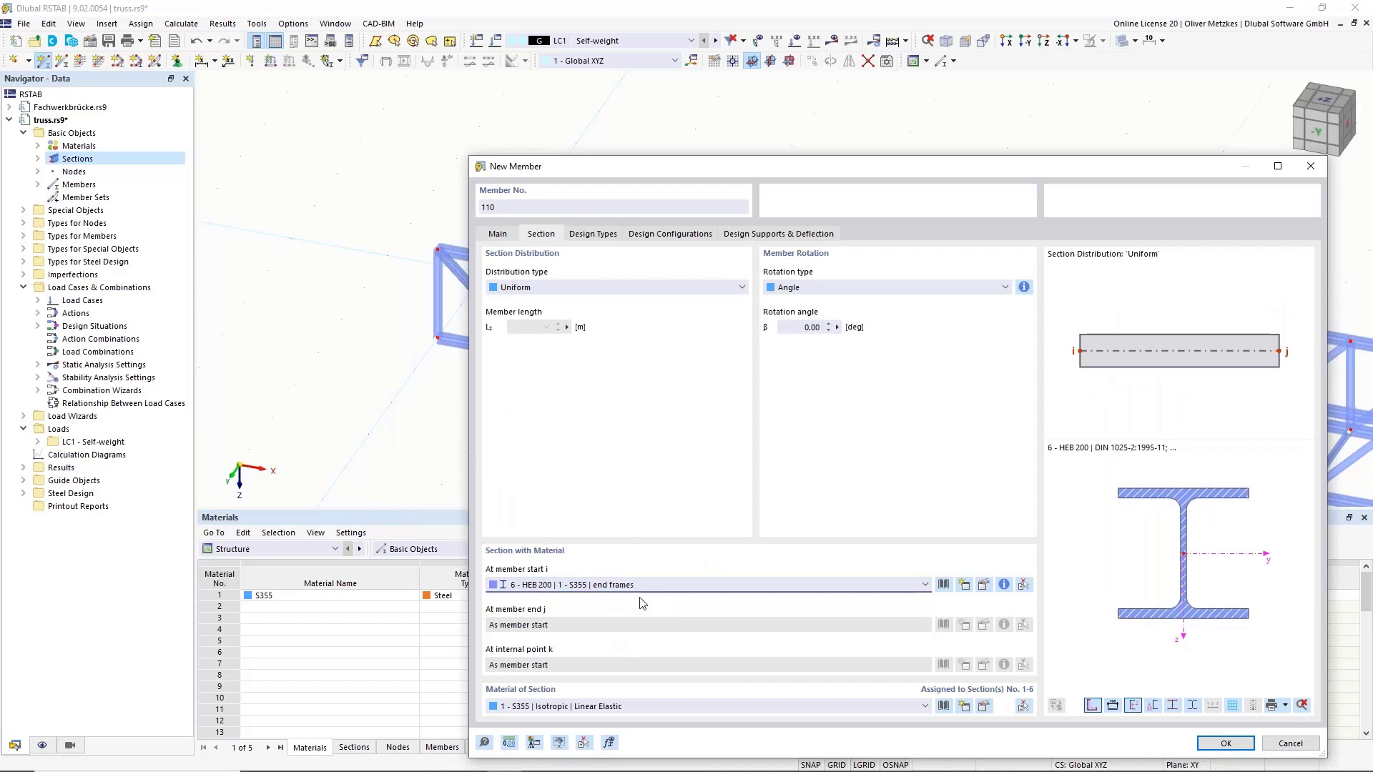
{"action": "left_click", "coordinate": [1239, 747]}
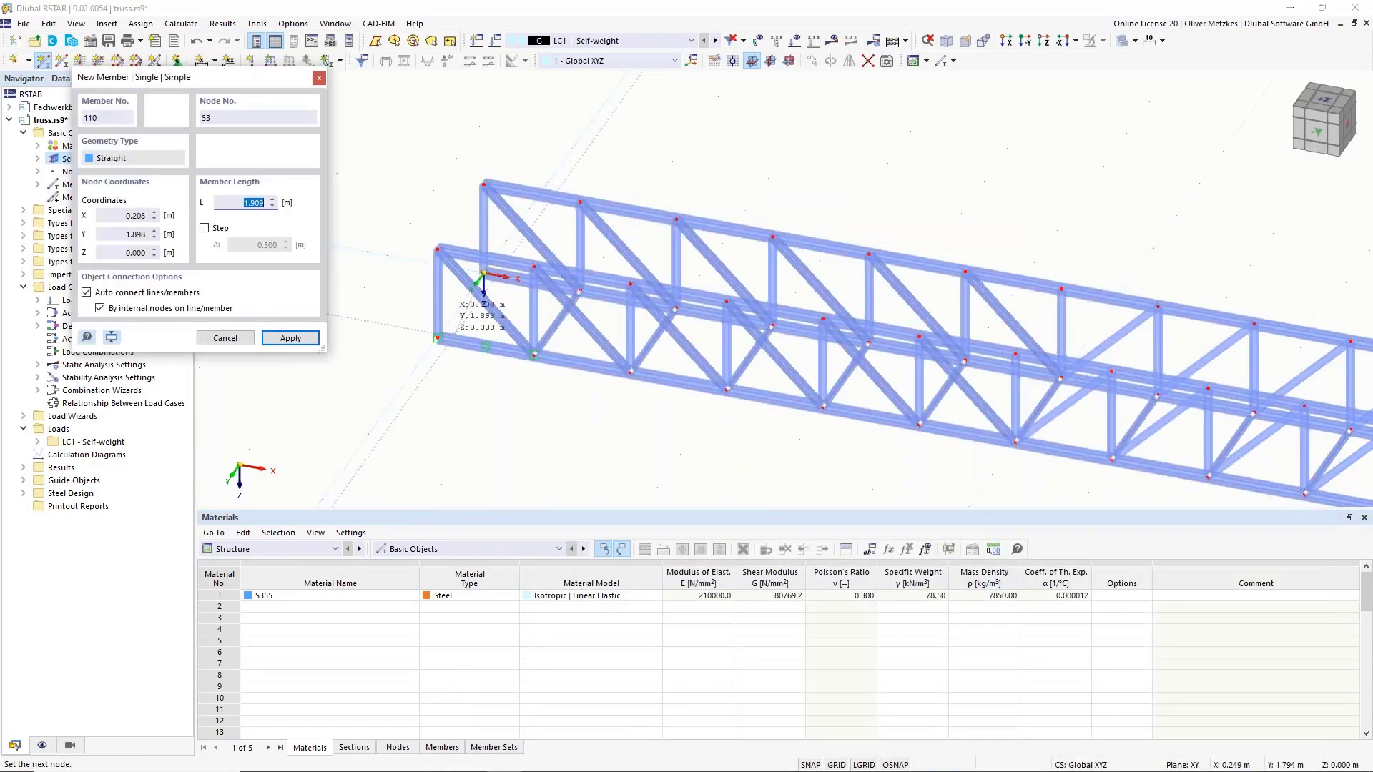
Step: Draw the end frame cross beam between the lower chord end nodes of both trusses at X 0 m
{"action": "left_click", "coordinate": [438, 337]}
{"action": "left_click", "coordinate": [437, 337]}
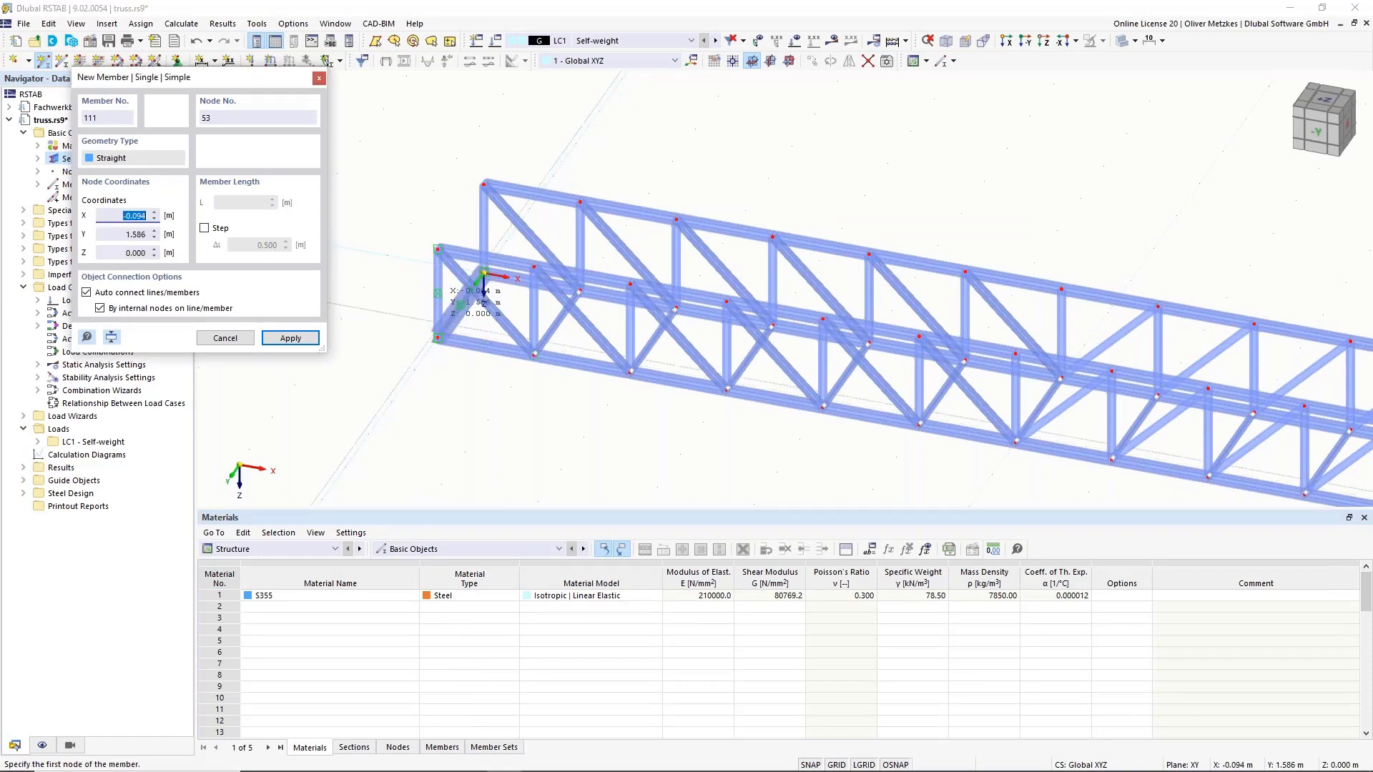
{"action": "key", "text": "Escape"}
Step: Change the four end verticals at both ends of the two trusses to the Beam member type
{"action": "middle_click_drag", "start_coordinate": [388, 360], "coordinate": [415, 404]}
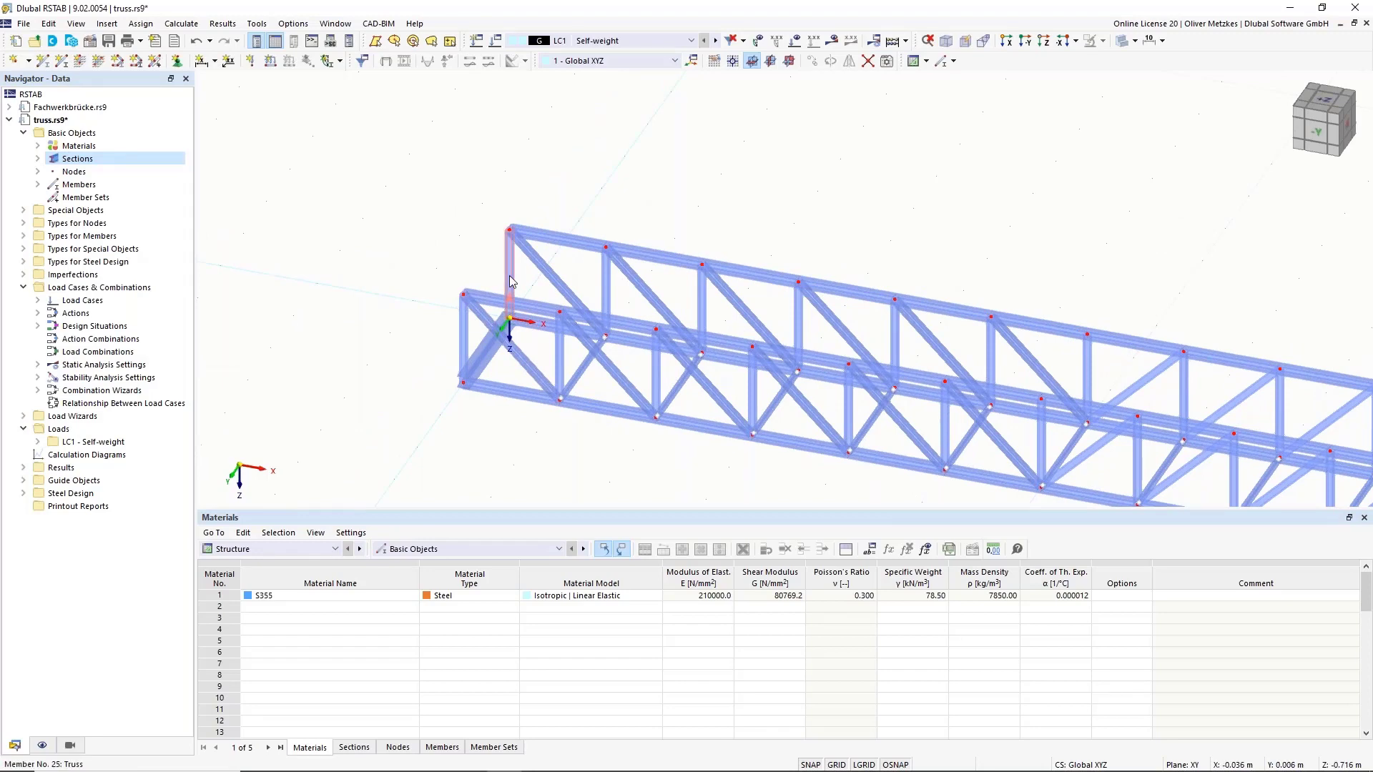
{"action": "left_click", "coordinate": [510, 276]}
{"action": "left_click", "coordinate": [464, 335], "text": "ctrl"}
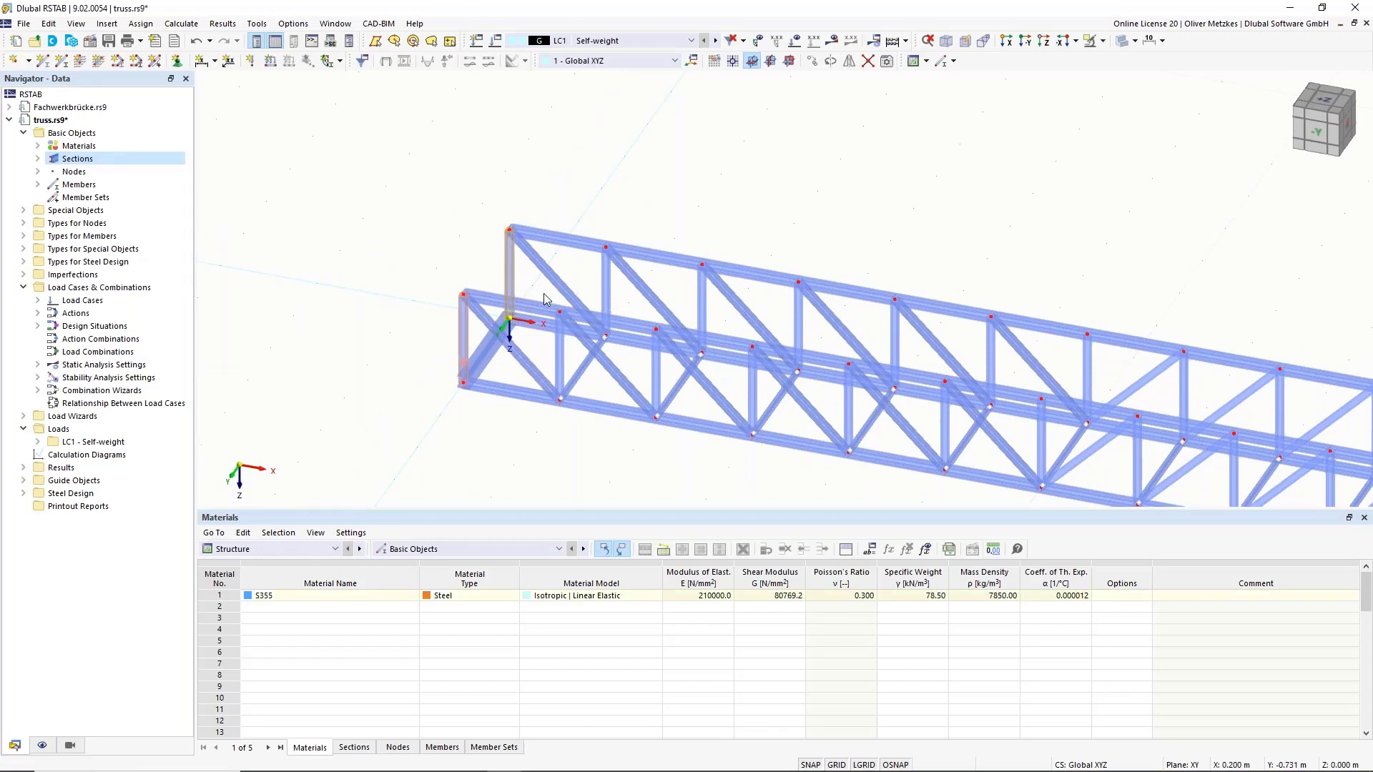
{"action": "scroll", "coordinate": [961, 252], "scroll_direction": "down", "scroll_amount": 3}
{"action": "middle_click_drag", "start_coordinate": [1135, 272], "coordinate": [674, 239]}
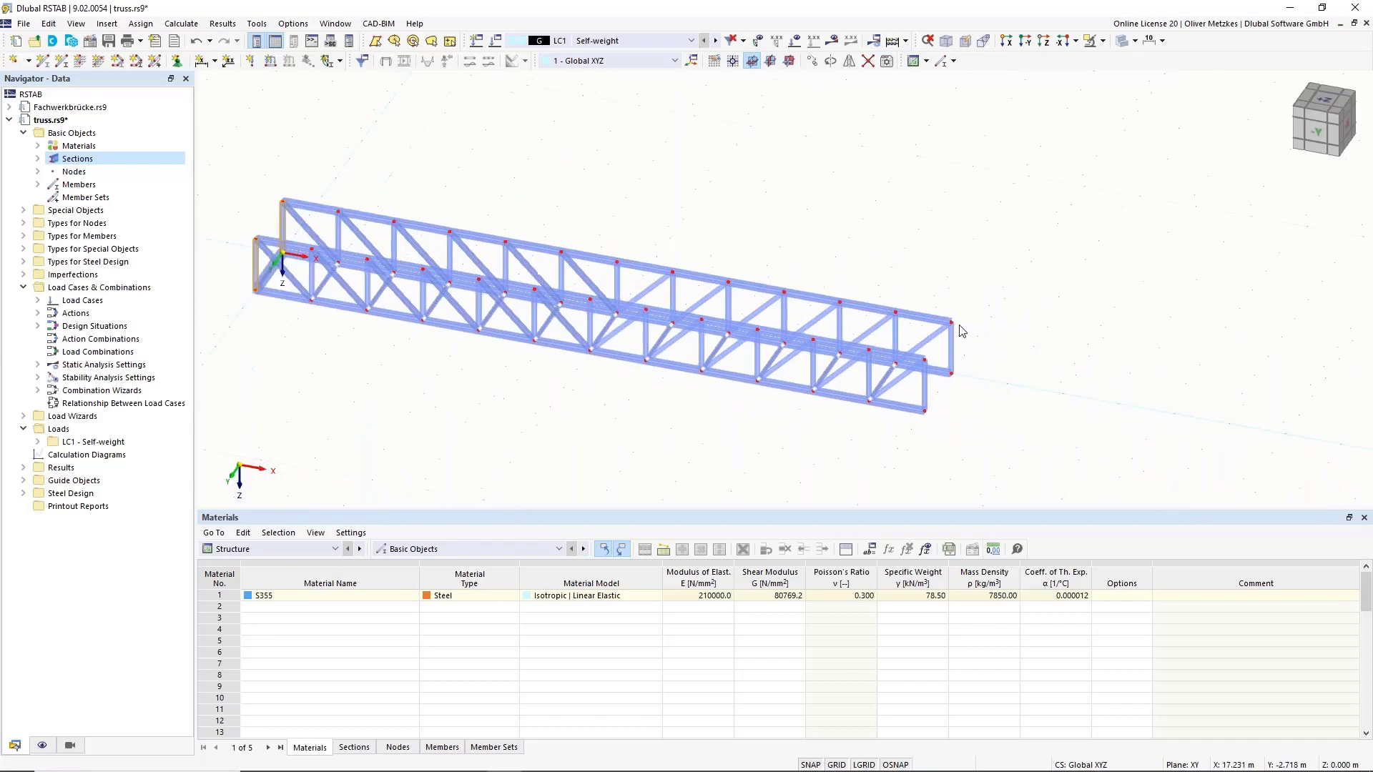
{"action": "scroll", "coordinate": [960, 377], "scroll_direction": "up", "scroll_amount": 4}
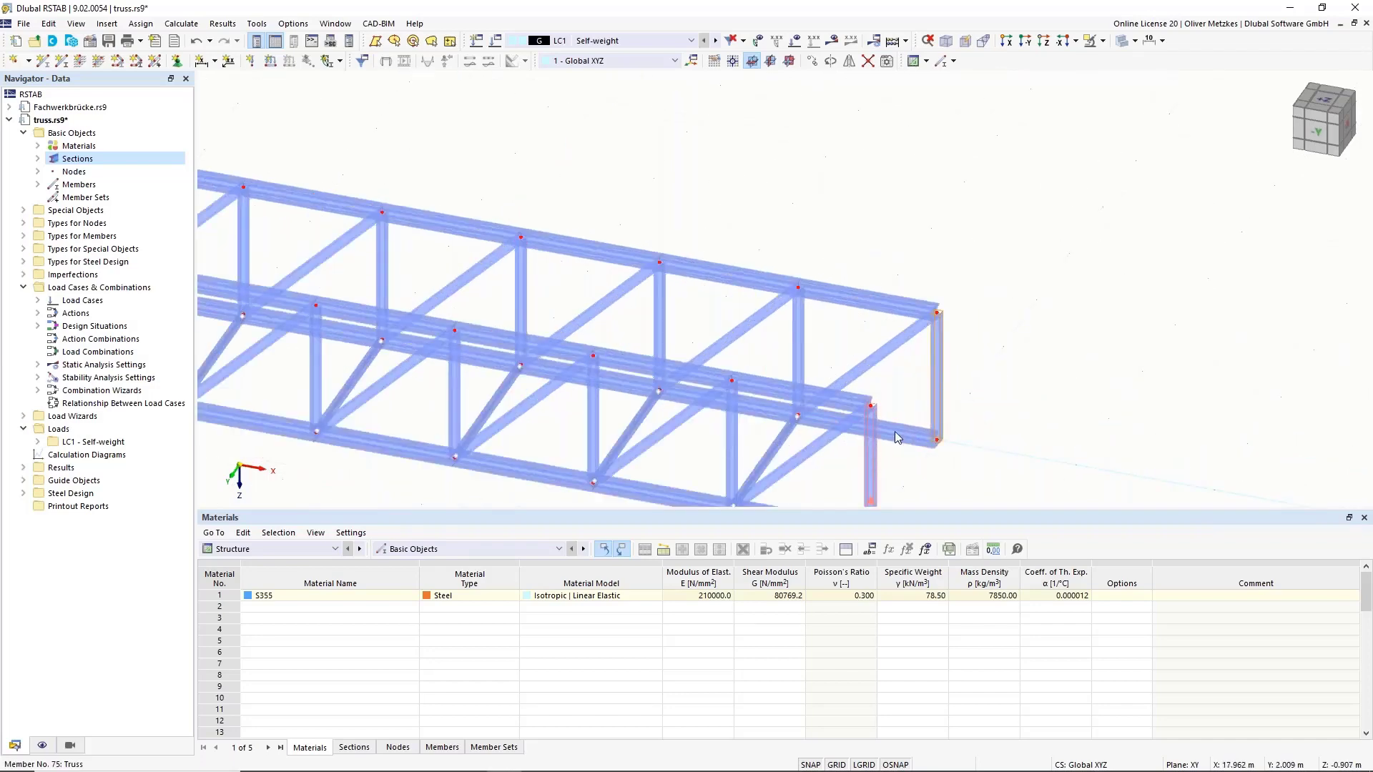
{"action": "scroll", "coordinate": [908, 440], "scroll_direction": "down", "scroll_amount": 1}
{"action": "middle_click_drag", "start_coordinate": [929, 428], "coordinate": [1355, 389]}
{"action": "scroll", "coordinate": [462, 254], "scroll_direction": "down", "scroll_amount": 2}
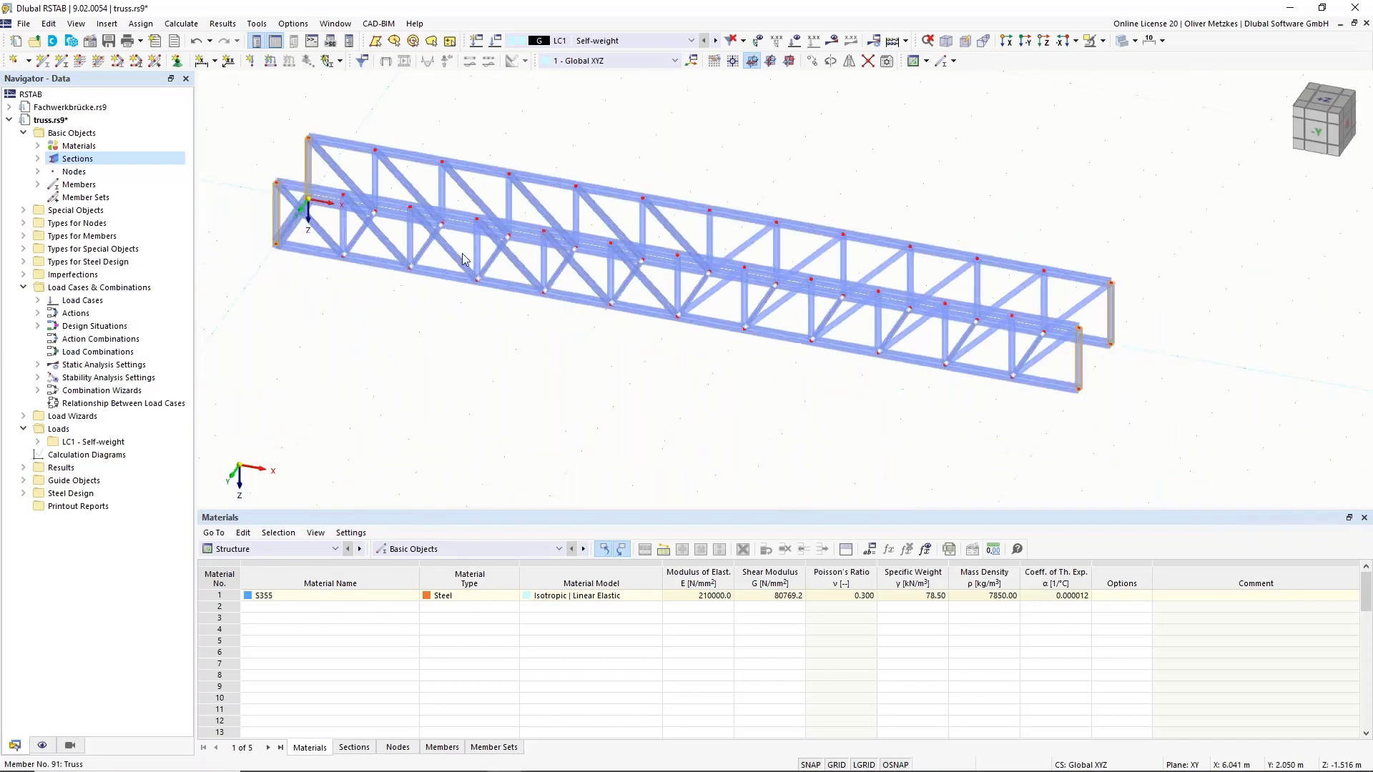
{"action": "middle_click_drag", "start_coordinate": [523, 295], "coordinate": [655, 346]}
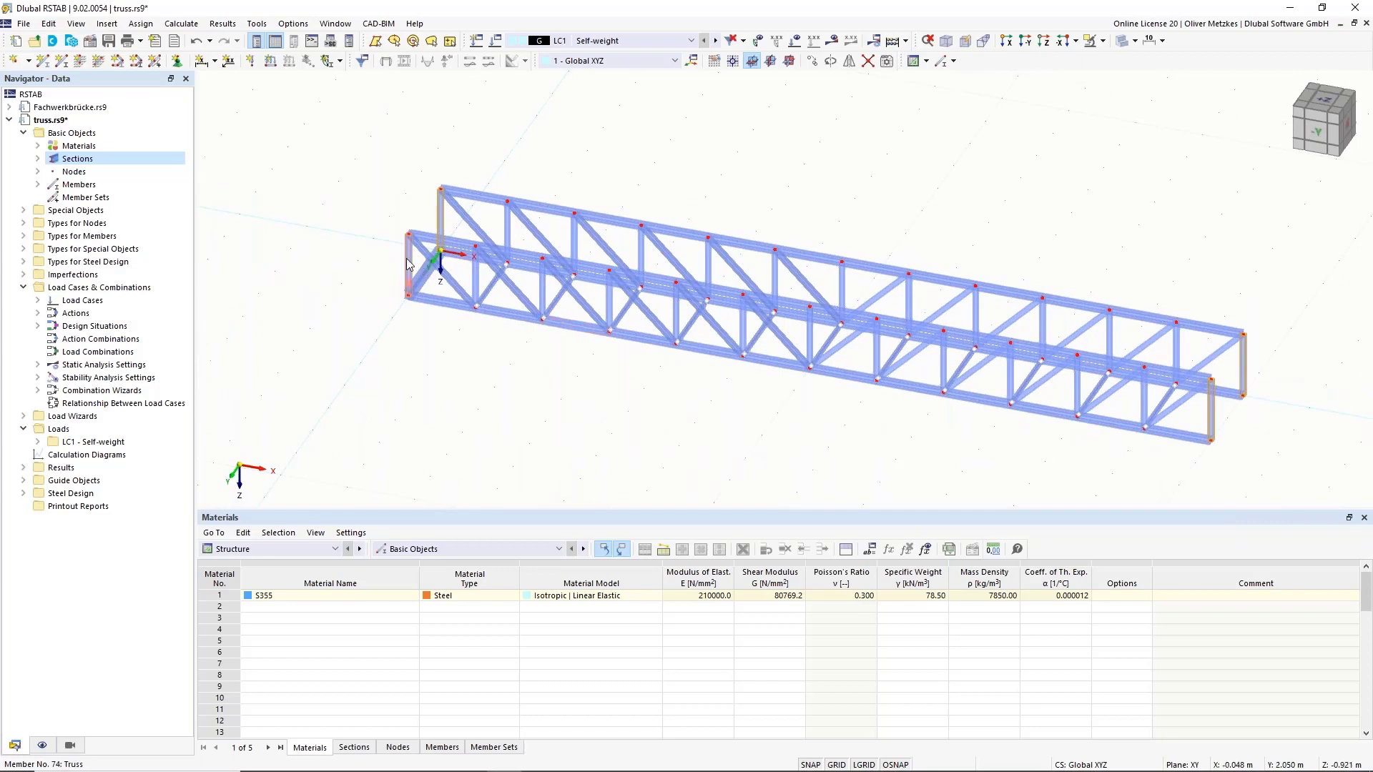
{"action": "right_click", "coordinate": [409, 263]}
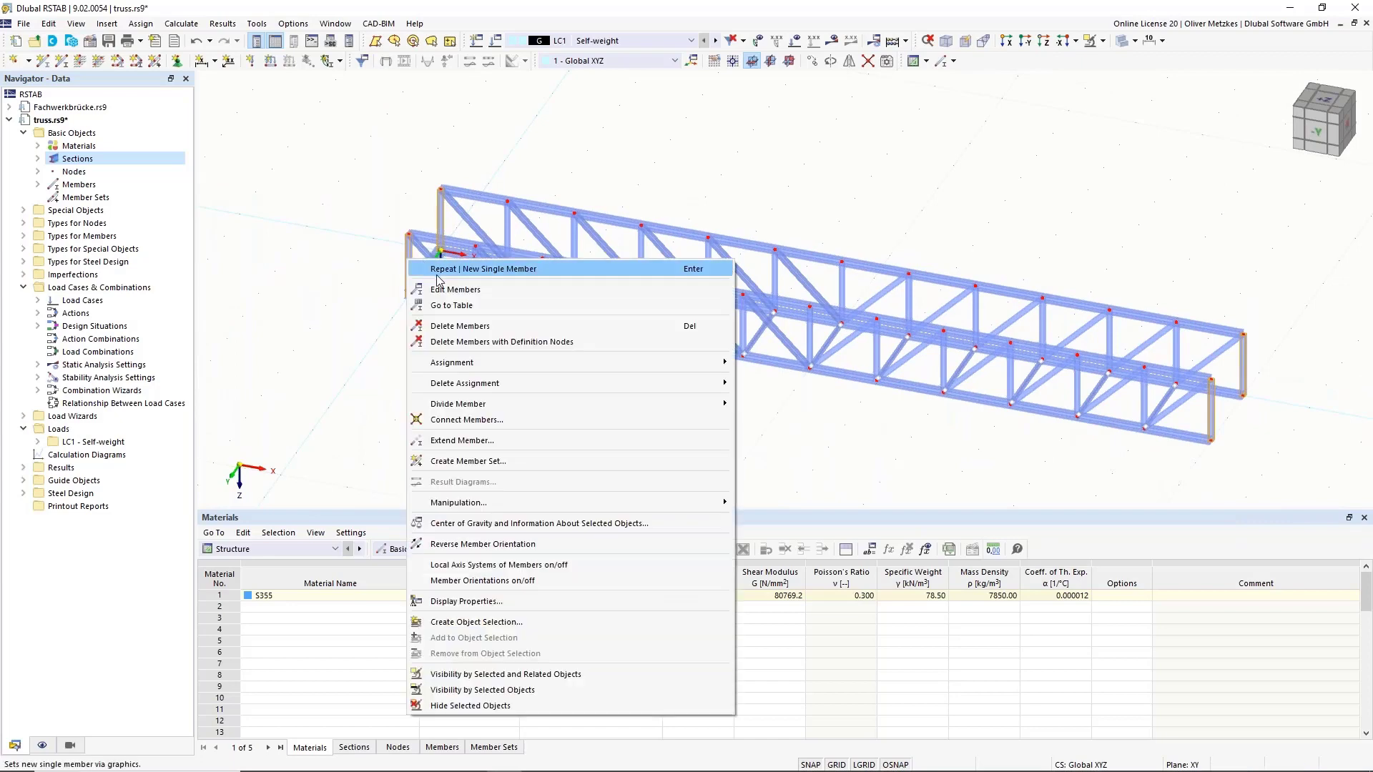
{"action": "left_click", "coordinate": [484, 291]}
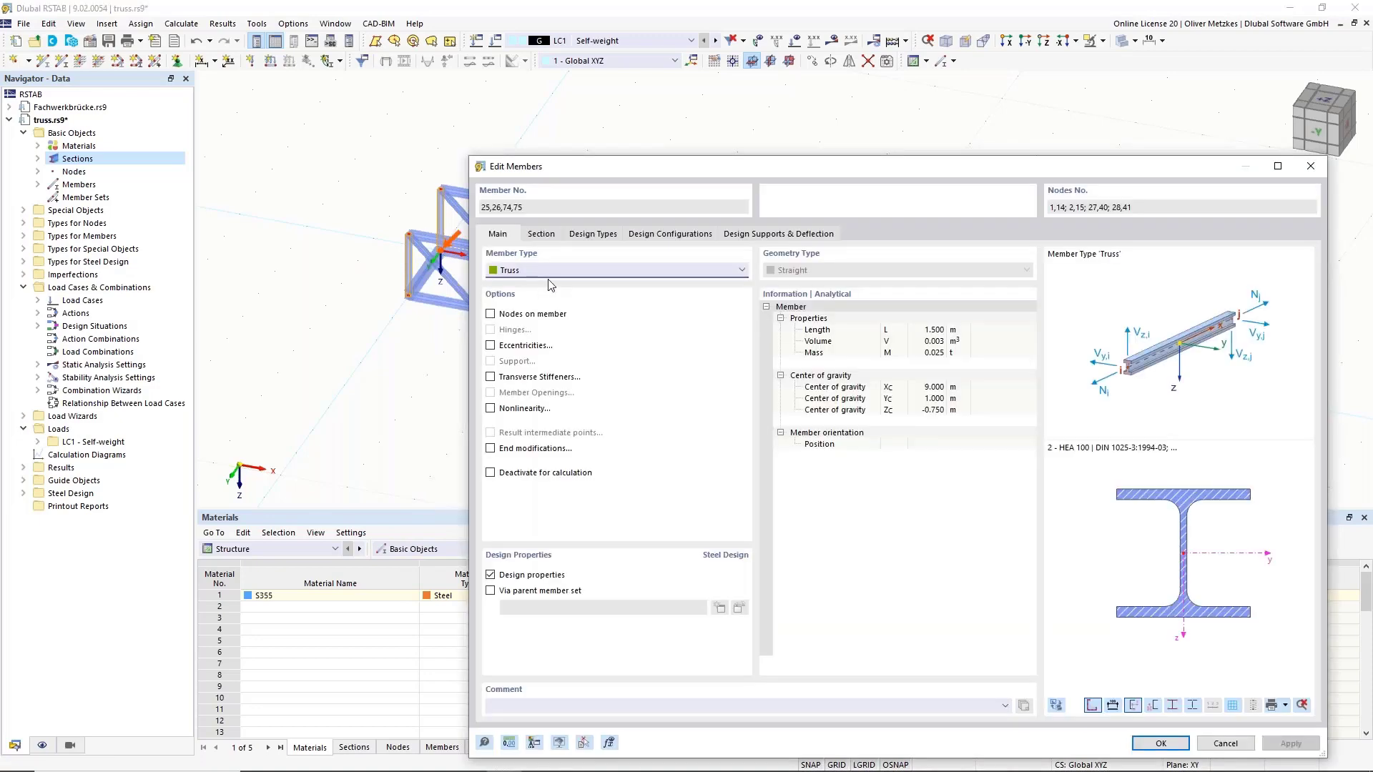
{"action": "left_click", "coordinate": [529, 276]}
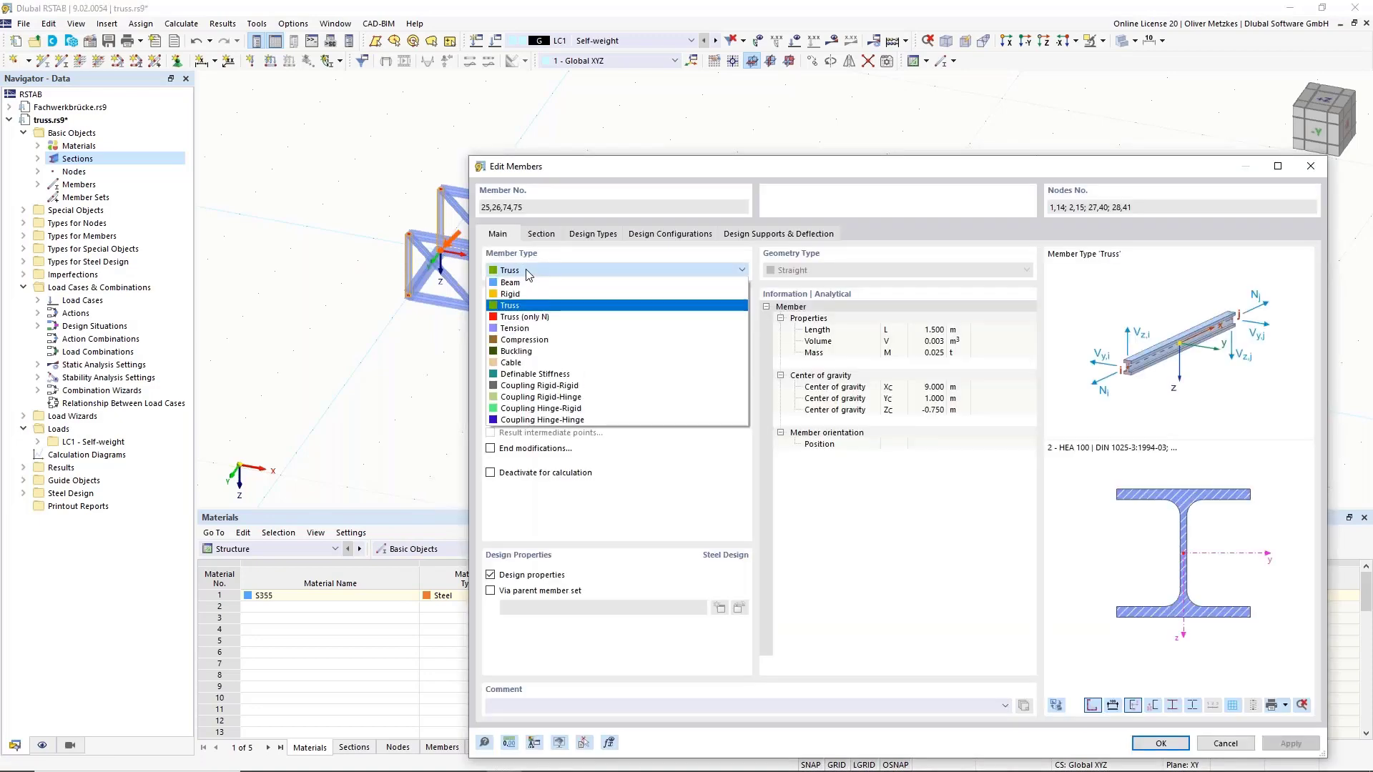
{"action": "left_click", "coordinate": [523, 283]}
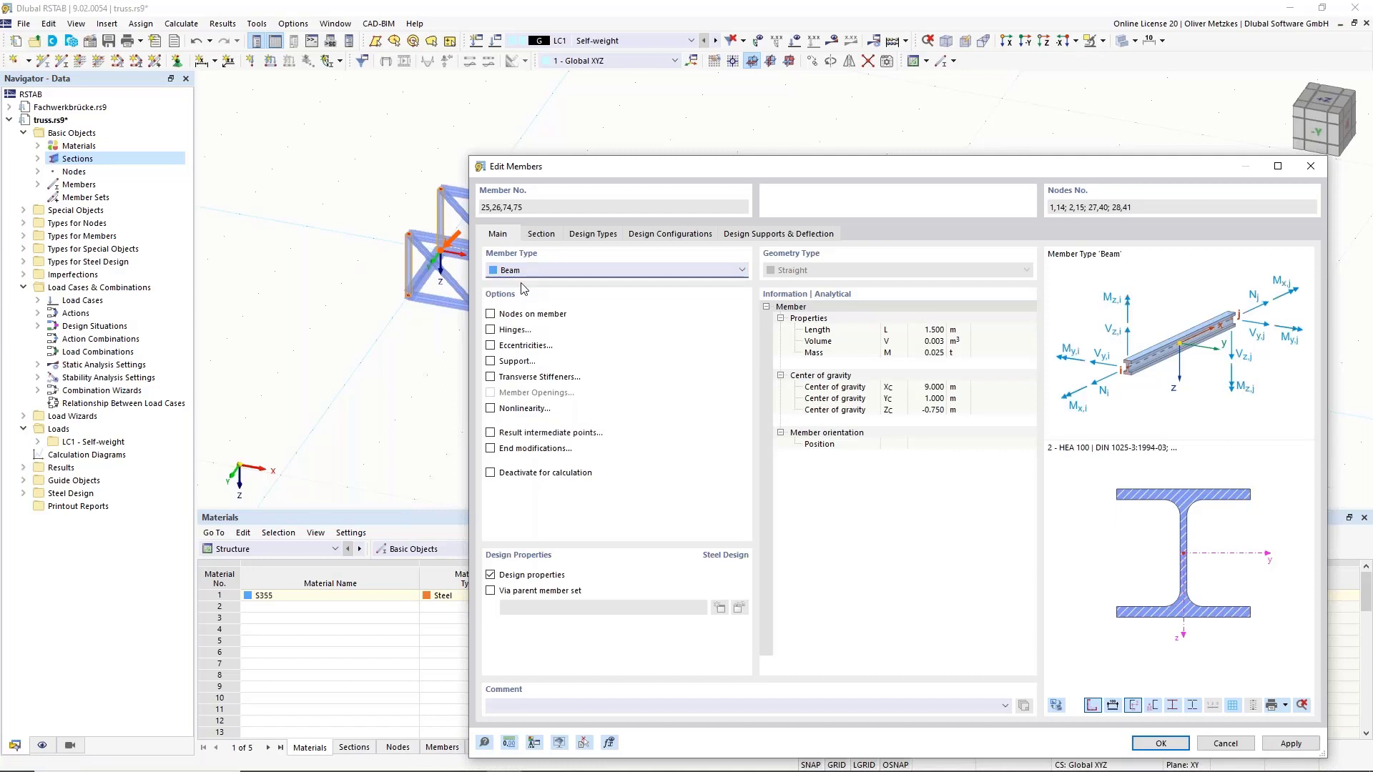
Step: Assign the HEB 200 end frames section in S355 to the four end verticals
{"action": "left_click", "coordinate": [541, 236]}
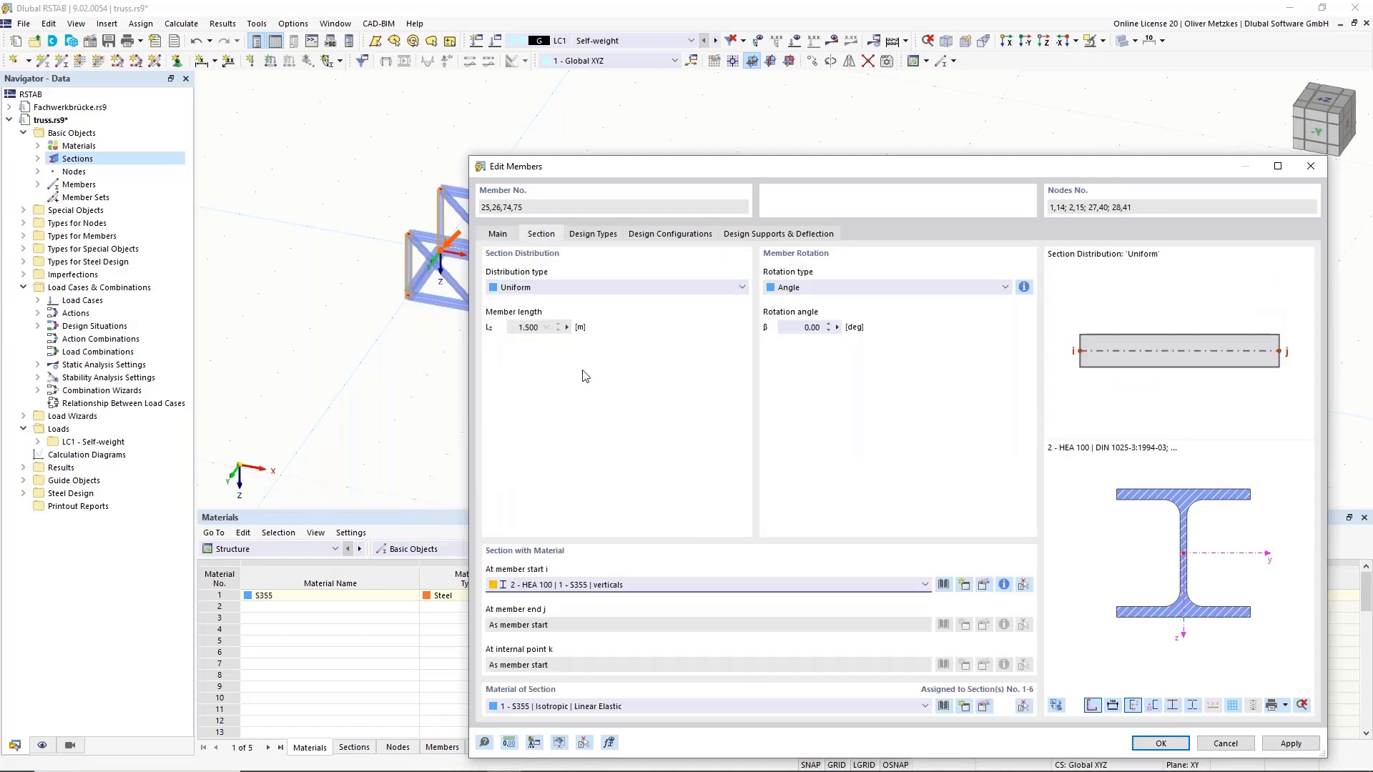
{"action": "left_click", "coordinate": [629, 580]}
{"action": "left_click", "coordinate": [628, 652]}
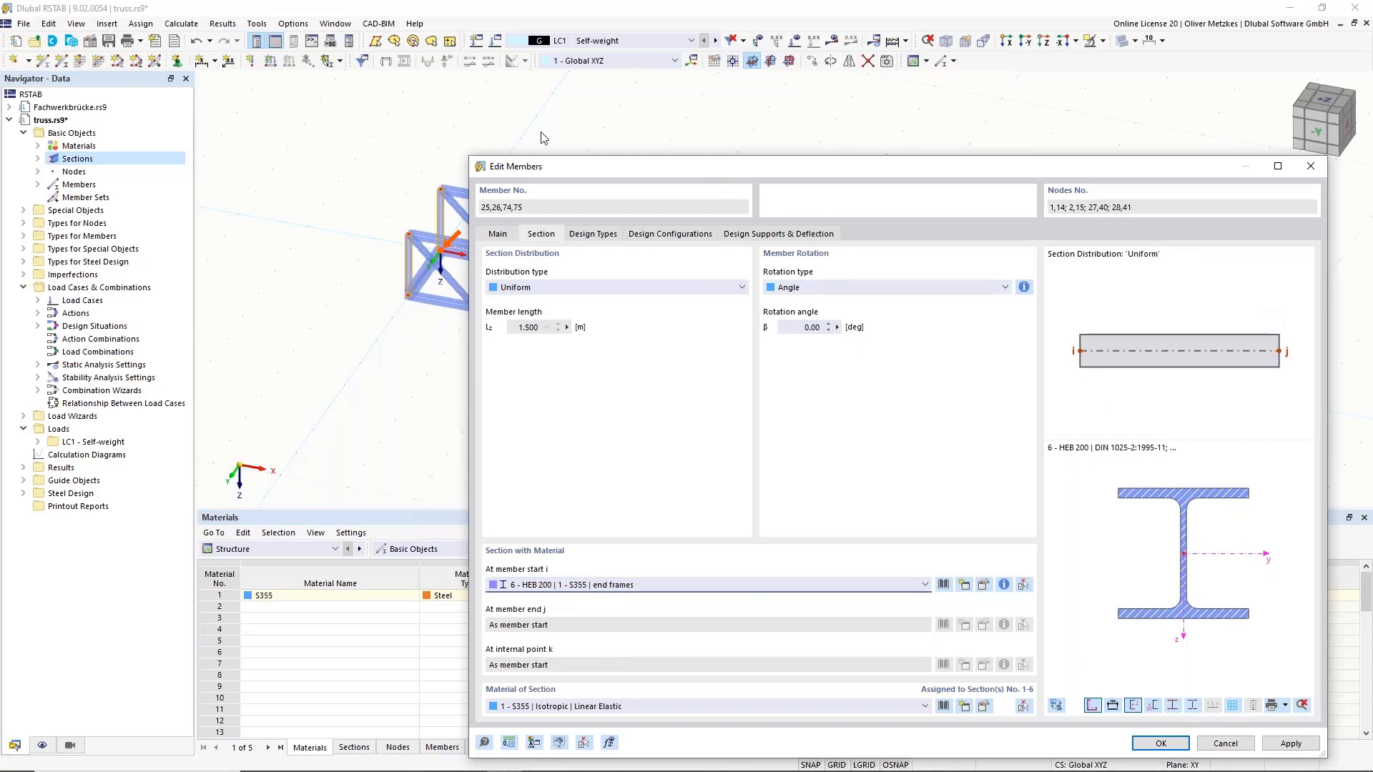
{"action": "left_click", "coordinate": [792, 329]}
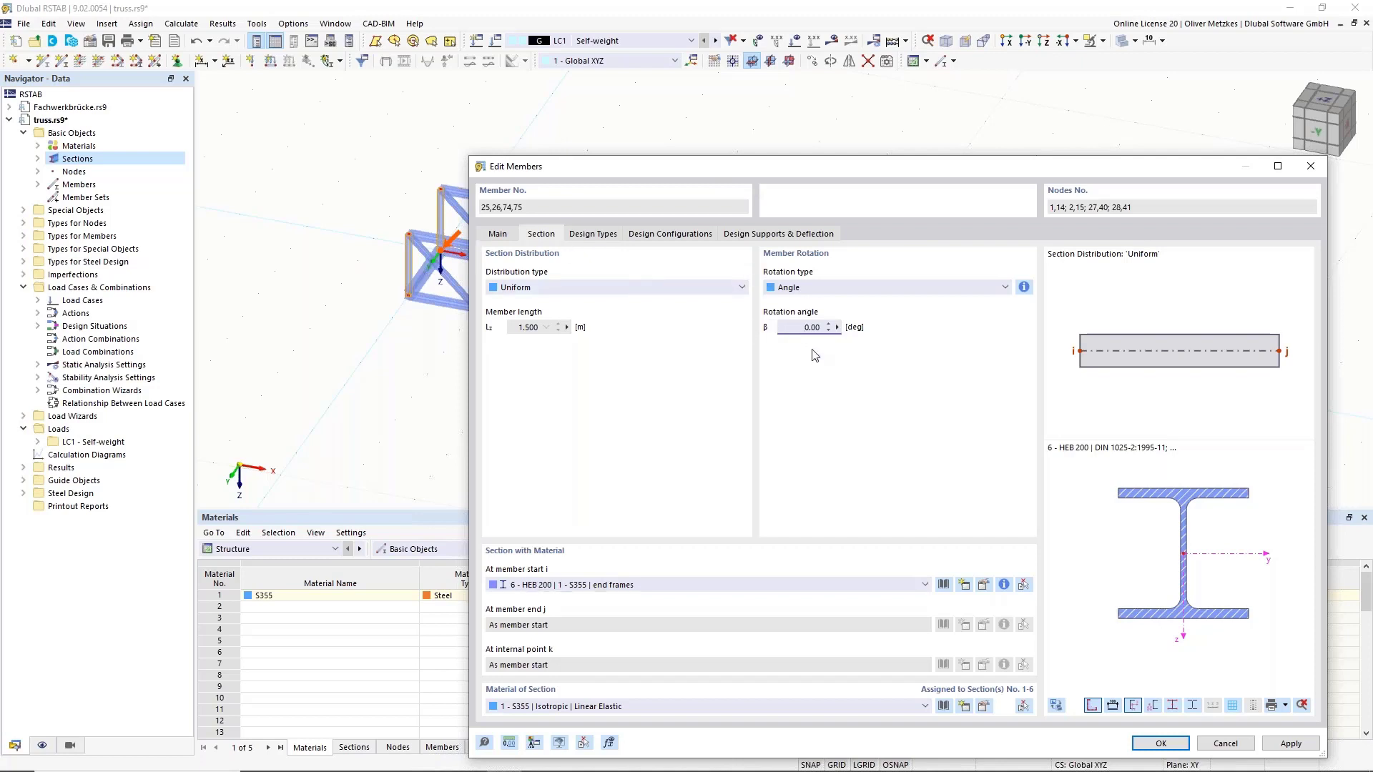
{"action": "left_click", "coordinate": [1160, 743]}
Step: Add the matching end cross beam between the trusses' lower chord end nodes at X 18 m
{"action": "scroll", "coordinate": [411, 236], "scroll_direction": "up", "scroll_amount": 5}
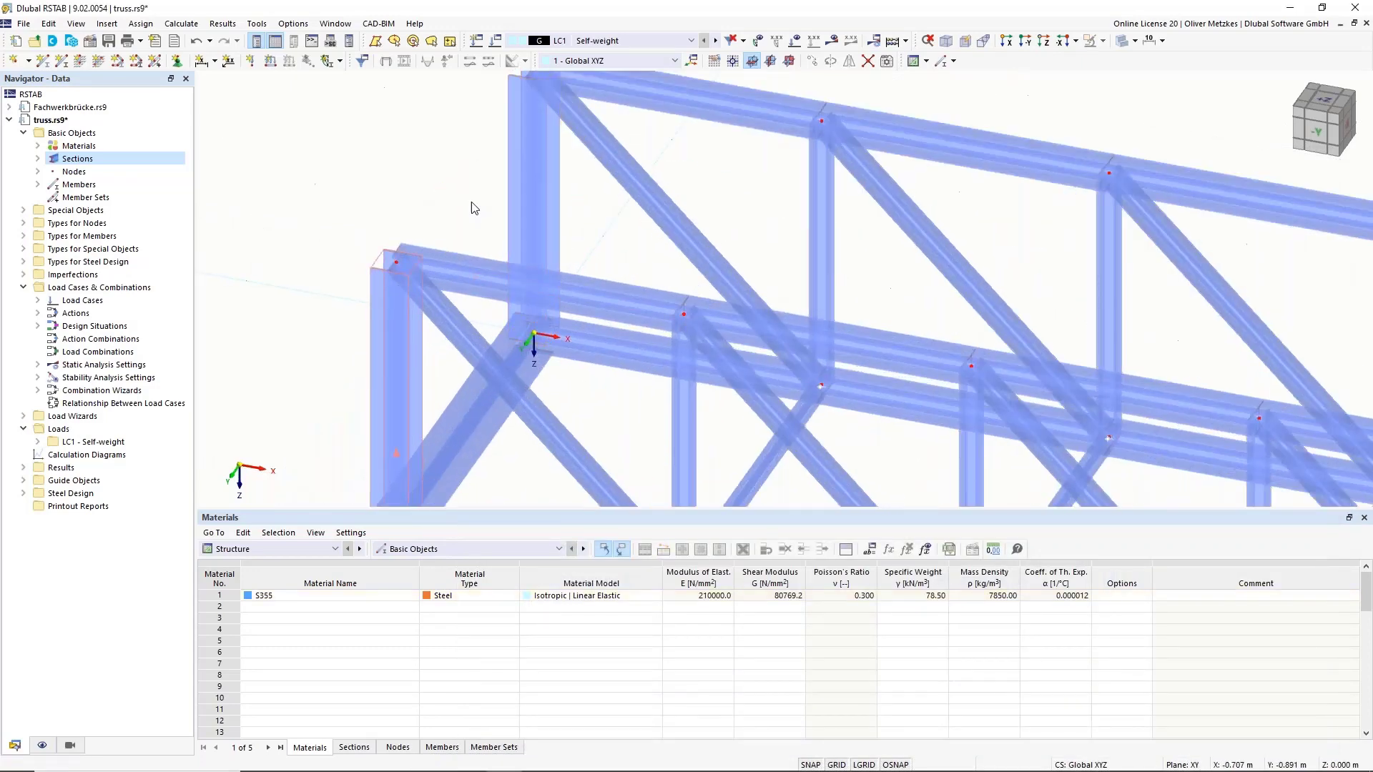
{"action": "scroll", "coordinate": [408, 320], "scroll_direction": "down", "scroll_amount": 2}
{"action": "scroll", "coordinate": [577, 317], "scroll_direction": "down", "scroll_amount": 2}
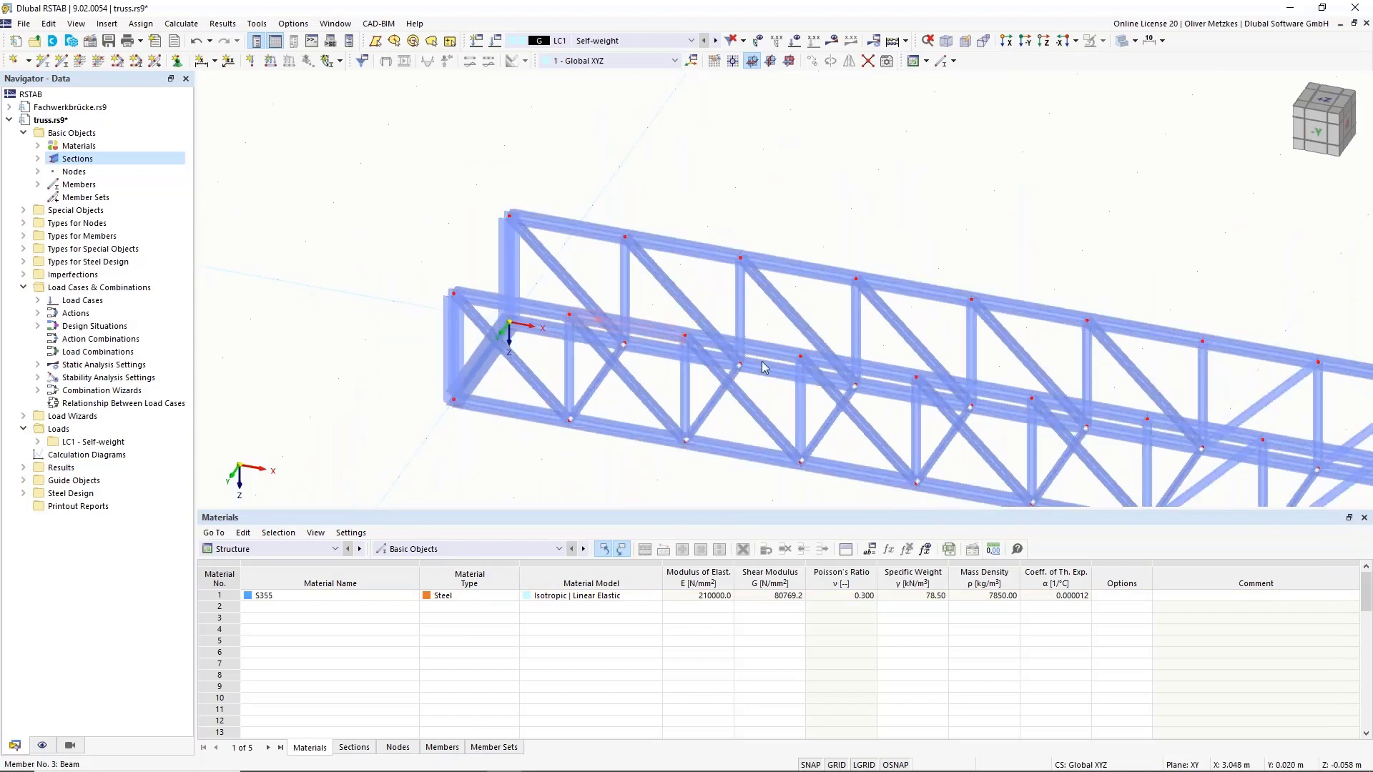
{"action": "middle_click_drag", "start_coordinate": [748, 345], "coordinate": [223, 134]}
{"action": "scroll", "coordinate": [705, 254], "scroll_direction": "down", "scroll_amount": 1}
{"action": "scroll", "coordinate": [581, 264], "scroll_direction": "down", "scroll_amount": 2}
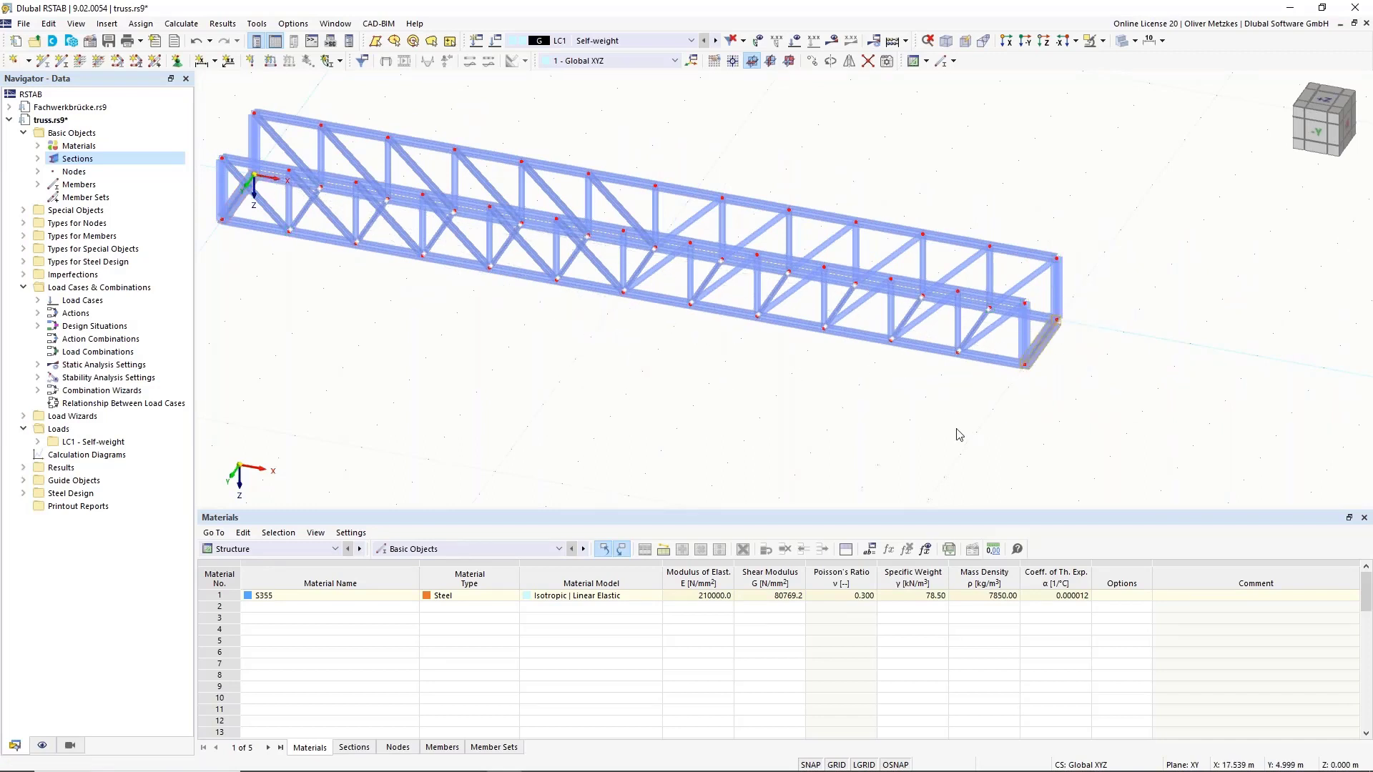
{"action": "middle_click_drag", "start_coordinate": [696, 427], "coordinate": [794, 488]}
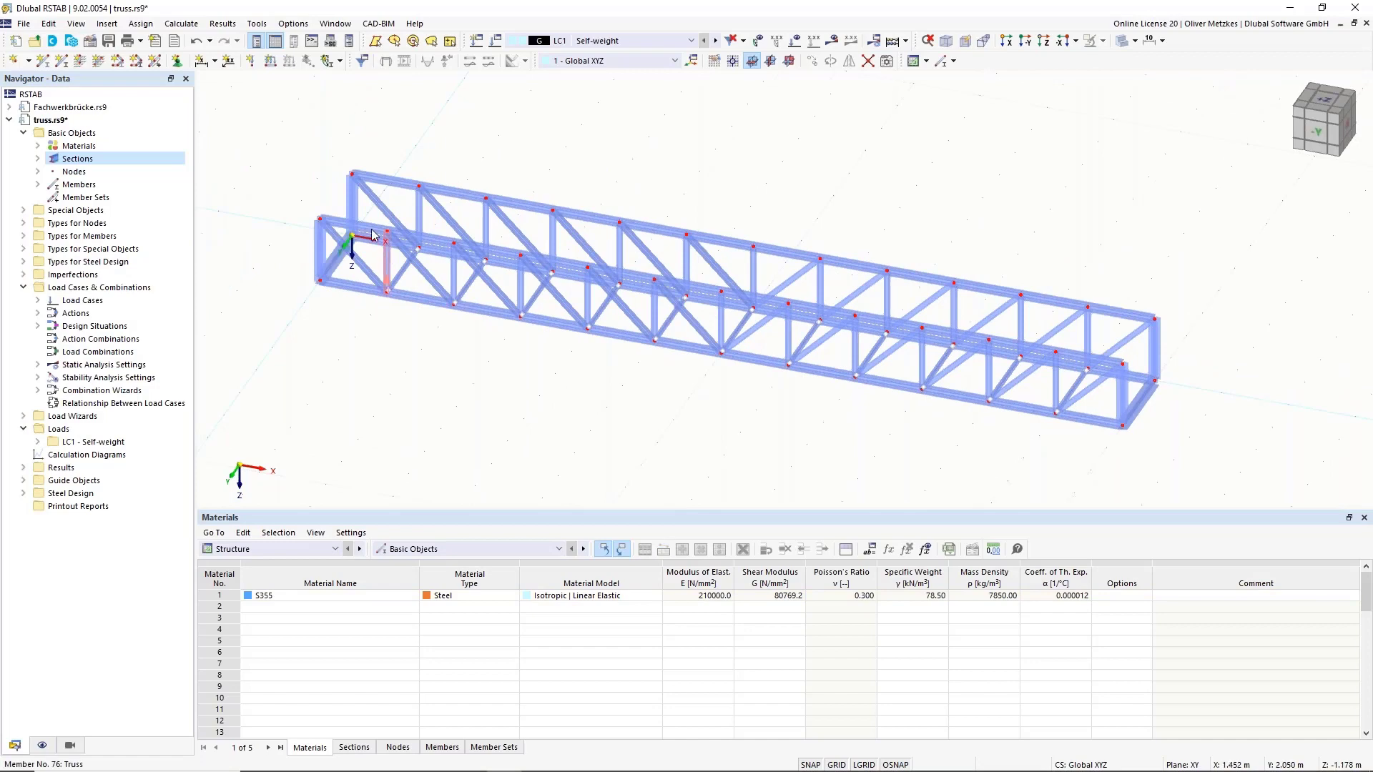
Step: Set up a new single Tension member with the L 65x50x6 section in S355
{"action": "middle_click_drag", "start_coordinate": [659, 358], "coordinate": [404, 334], "text": "ctrl"}
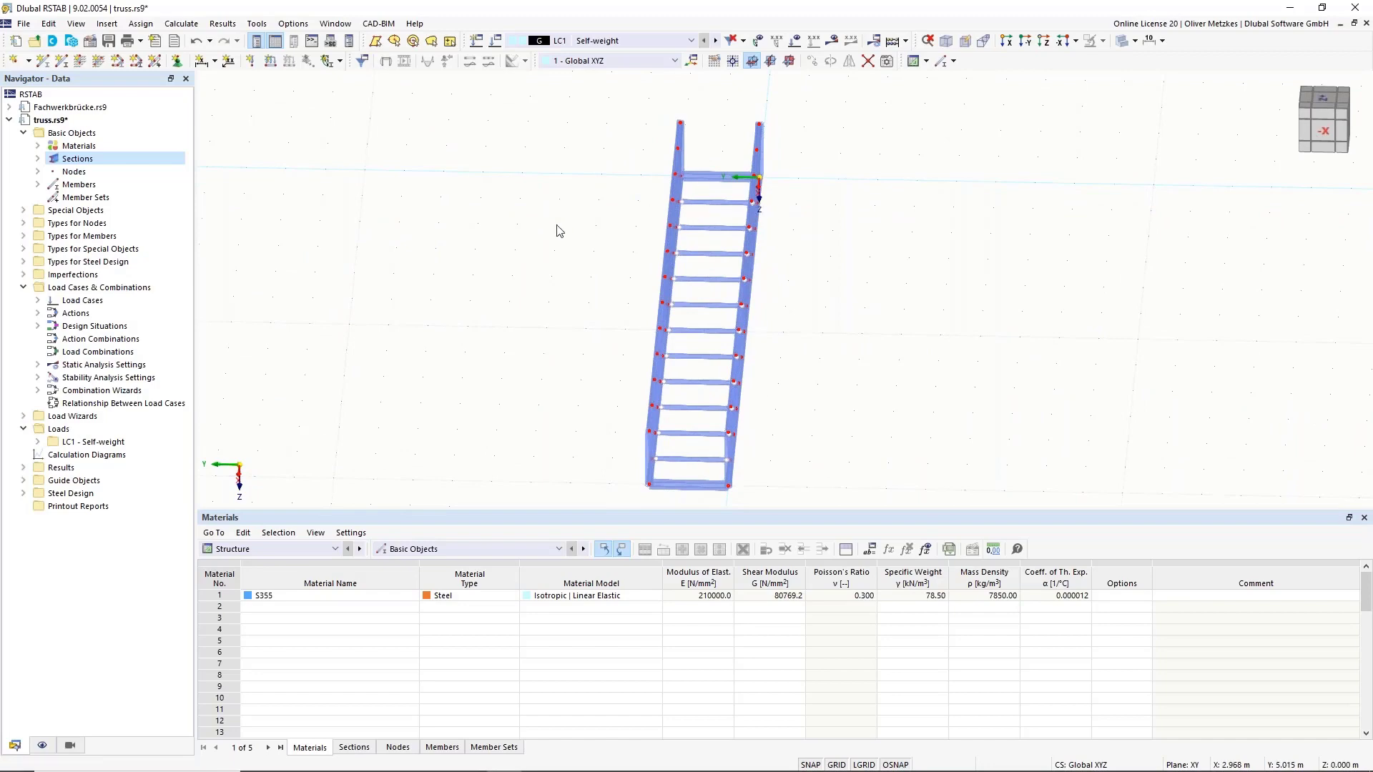
{"action": "middle_click_drag", "start_coordinate": [481, 224], "coordinate": [276, 128], "text": "ctrl"}
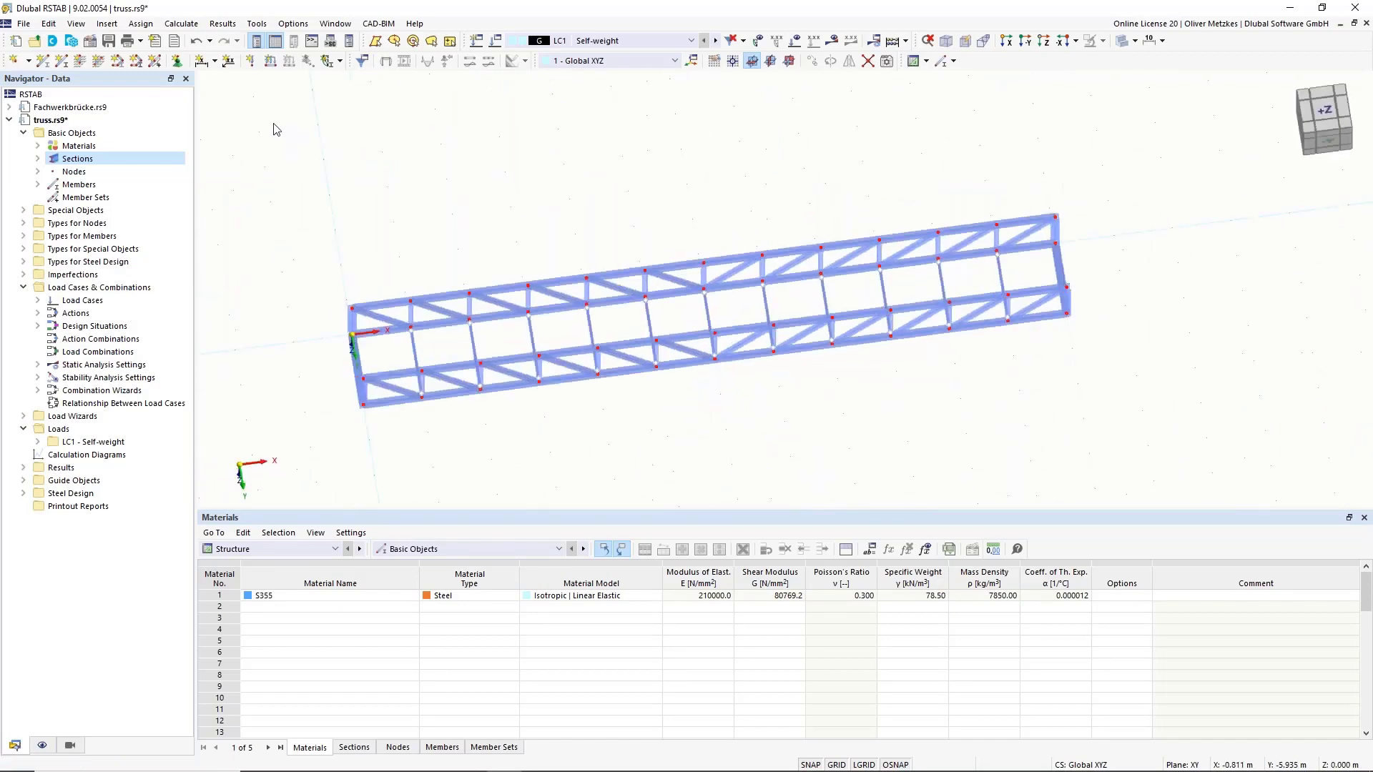
{"action": "left_click", "coordinate": [46, 63]}
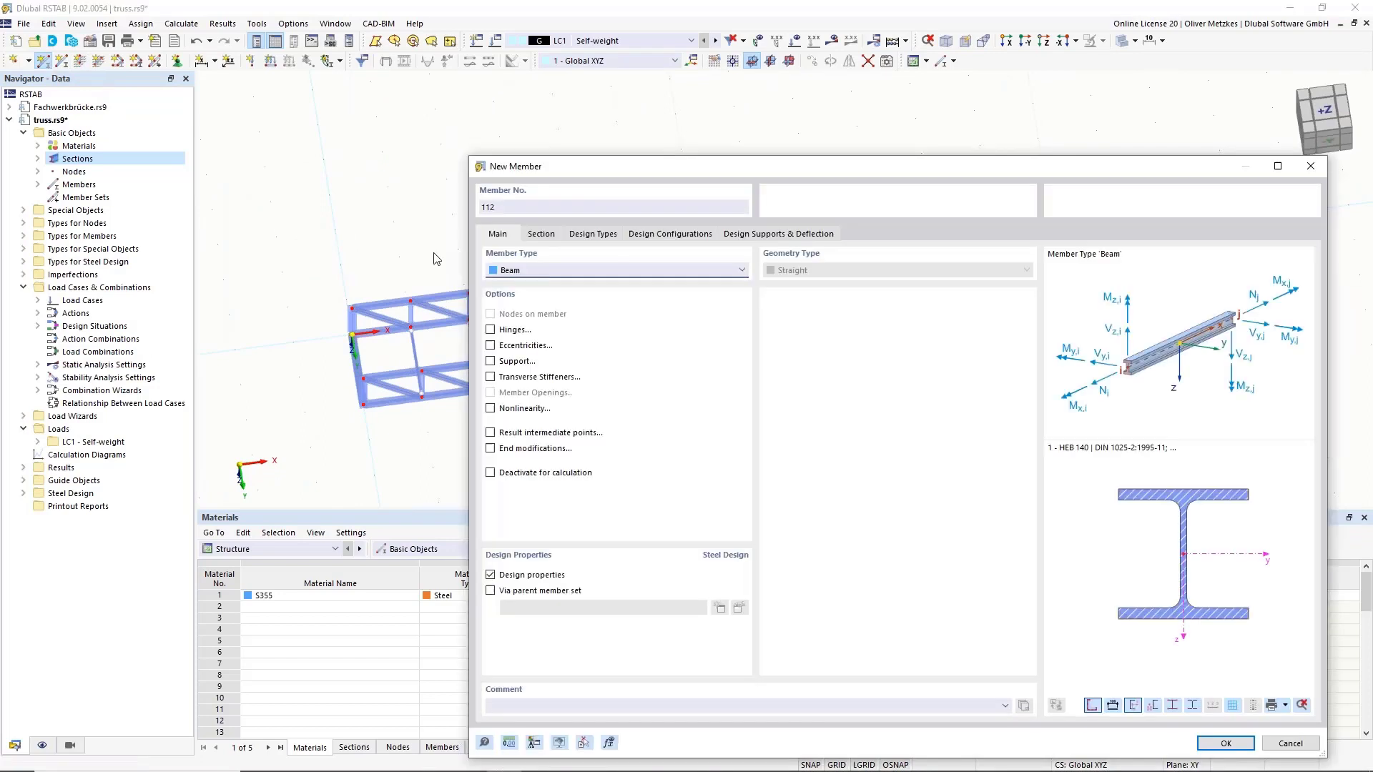
{"action": "left_click", "coordinate": [512, 269]}
{"action": "left_click", "coordinate": [542, 330]}
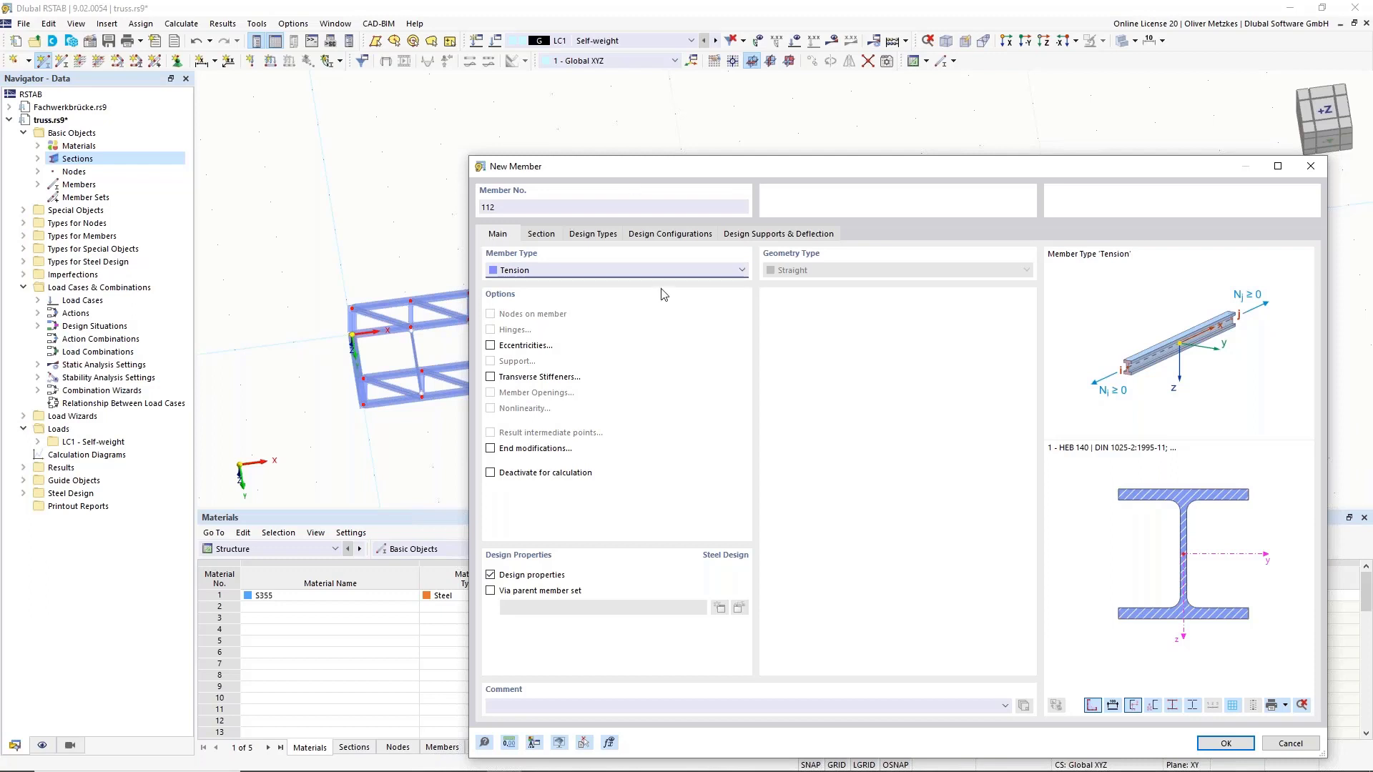
{"action": "left_click_drag", "start_coordinate": [650, 168], "coordinate": [705, 169]}
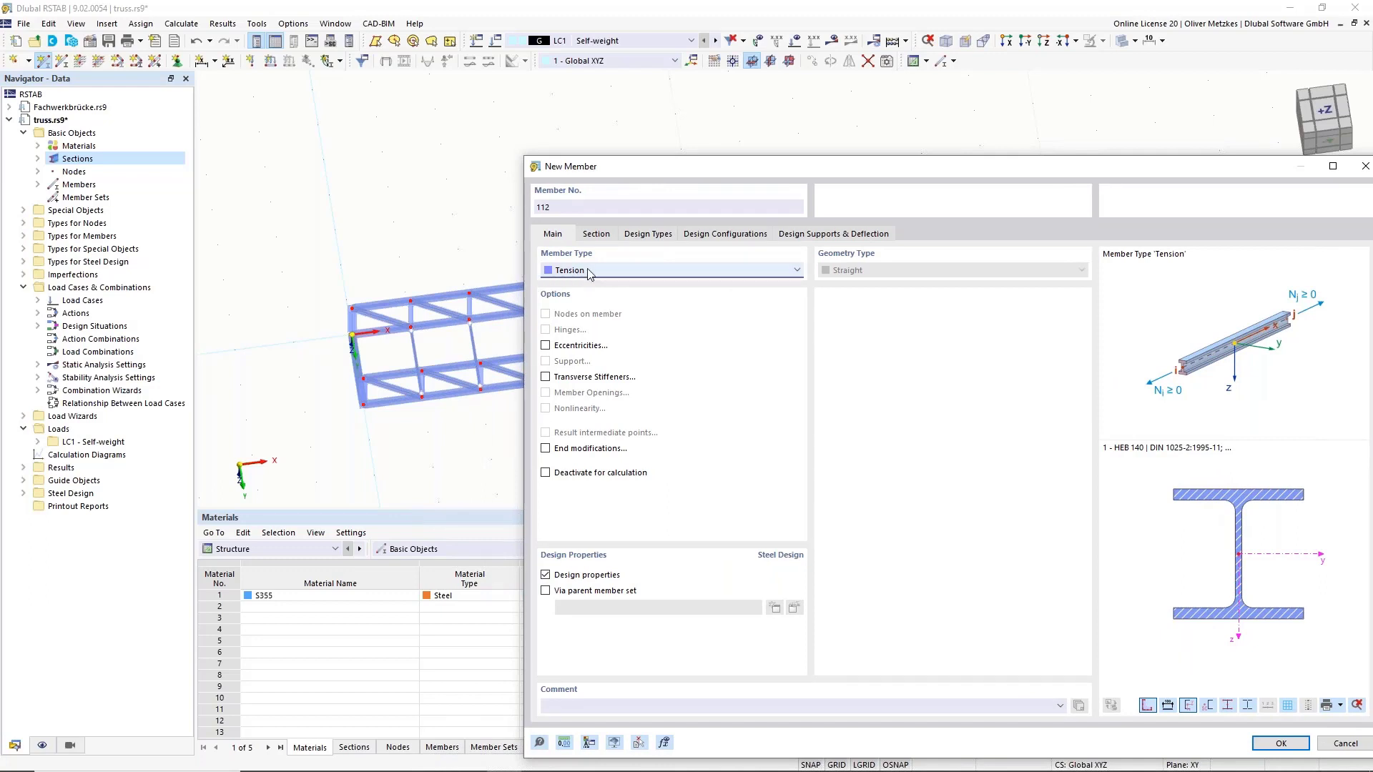
{"action": "left_click", "coordinate": [595, 234]}
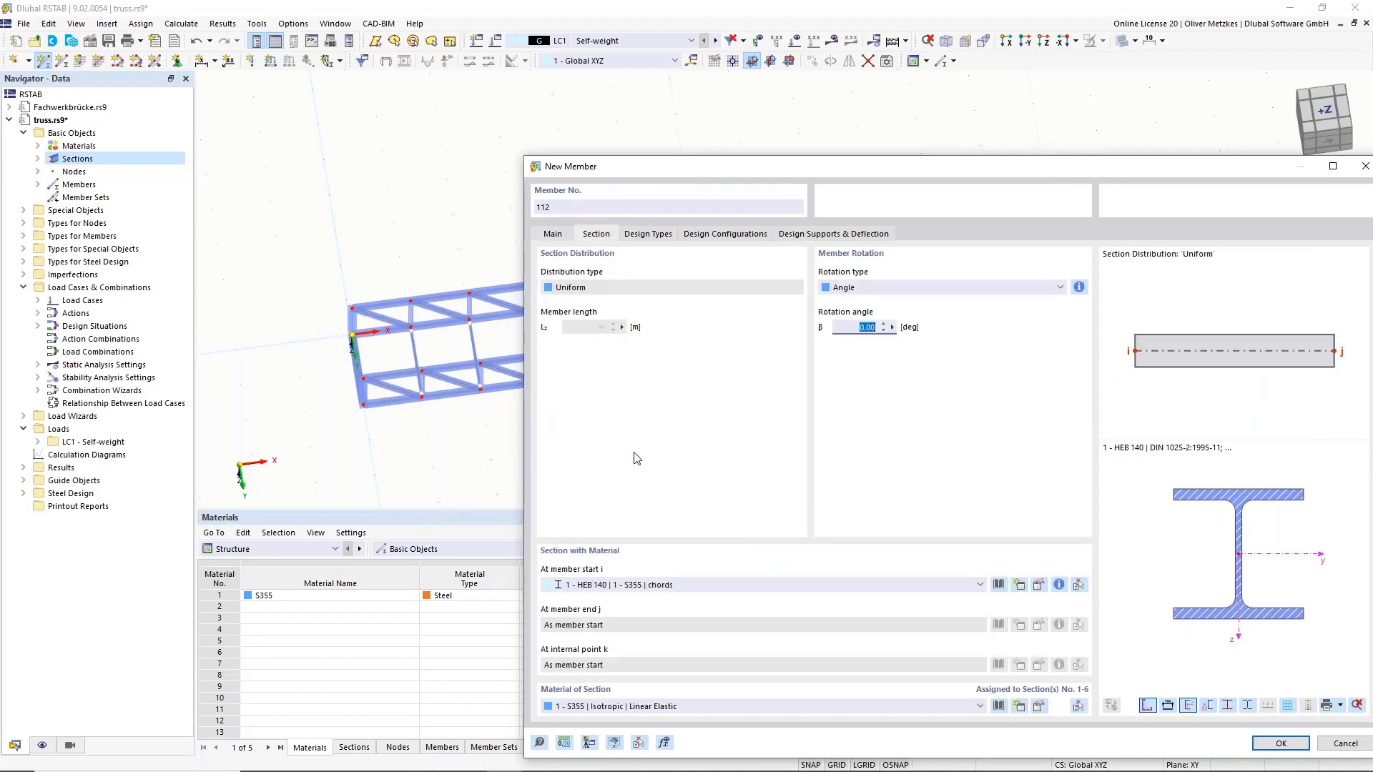
{"action": "left_click", "coordinate": [643, 584]}
{"action": "left_click", "coordinate": [697, 647]}
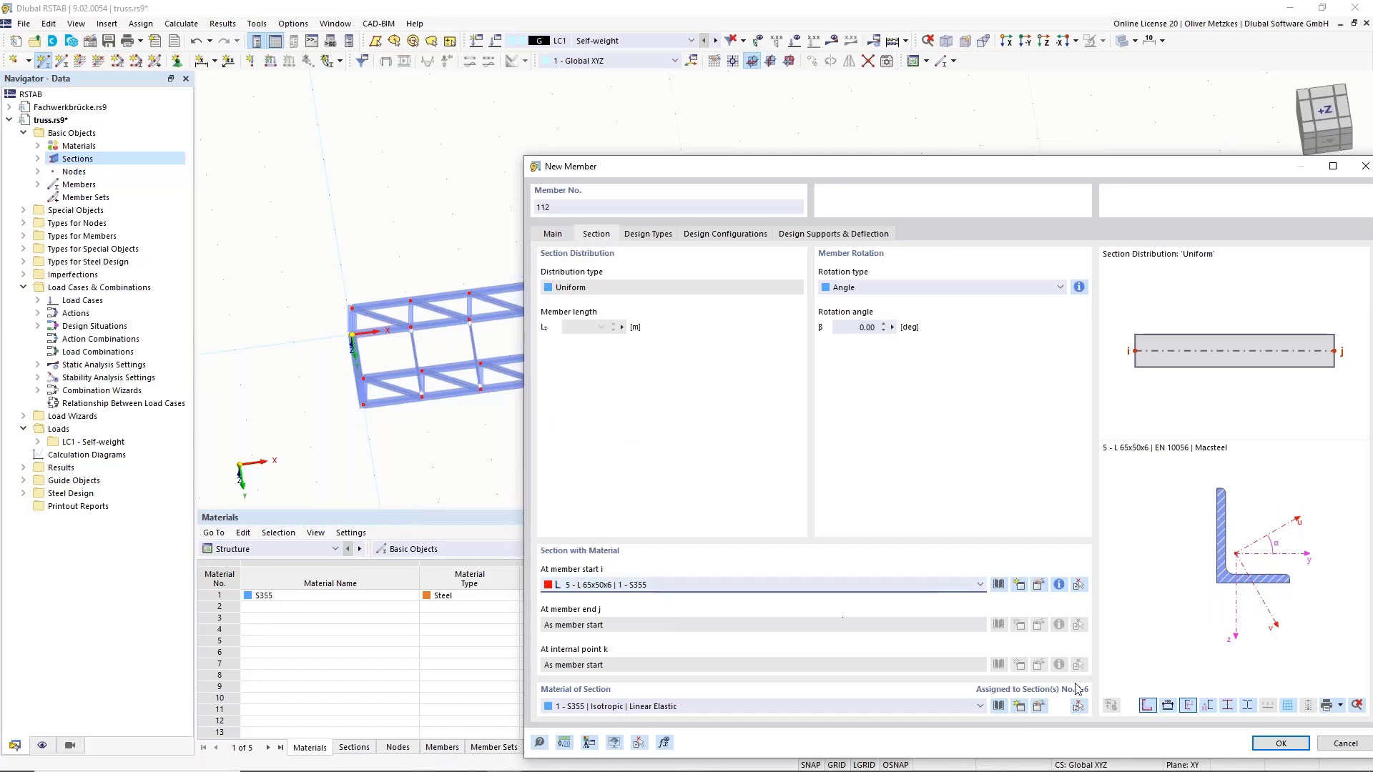
{"action": "left_click", "coordinate": [1298, 745]}
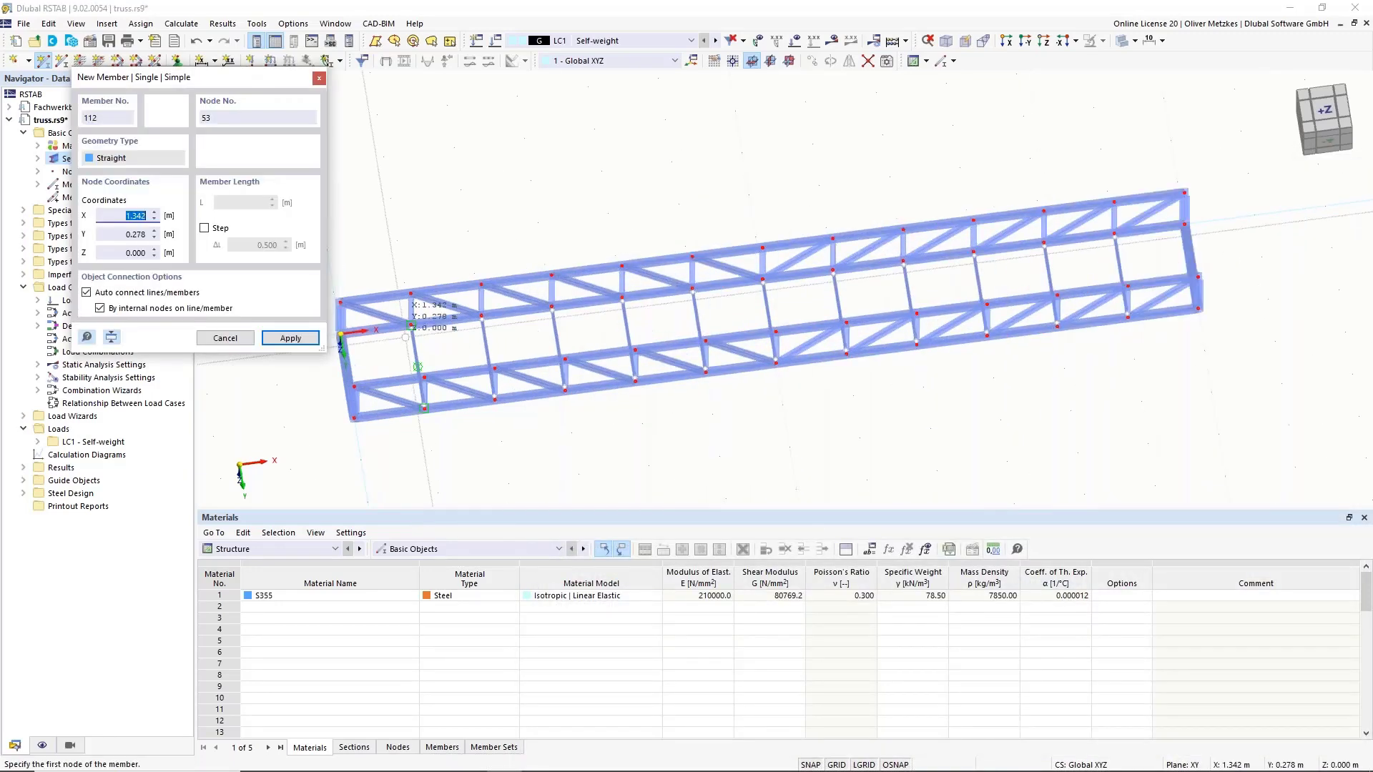
Step: Draw two crossing tension diagonals between the lower chord nodes of the first bay, from X 0 to 1.5 m
{"action": "scroll", "coordinate": [411, 325], "scroll_direction": "up", "scroll_amount": 1}
{"action": "left_click", "coordinate": [431, 423]}
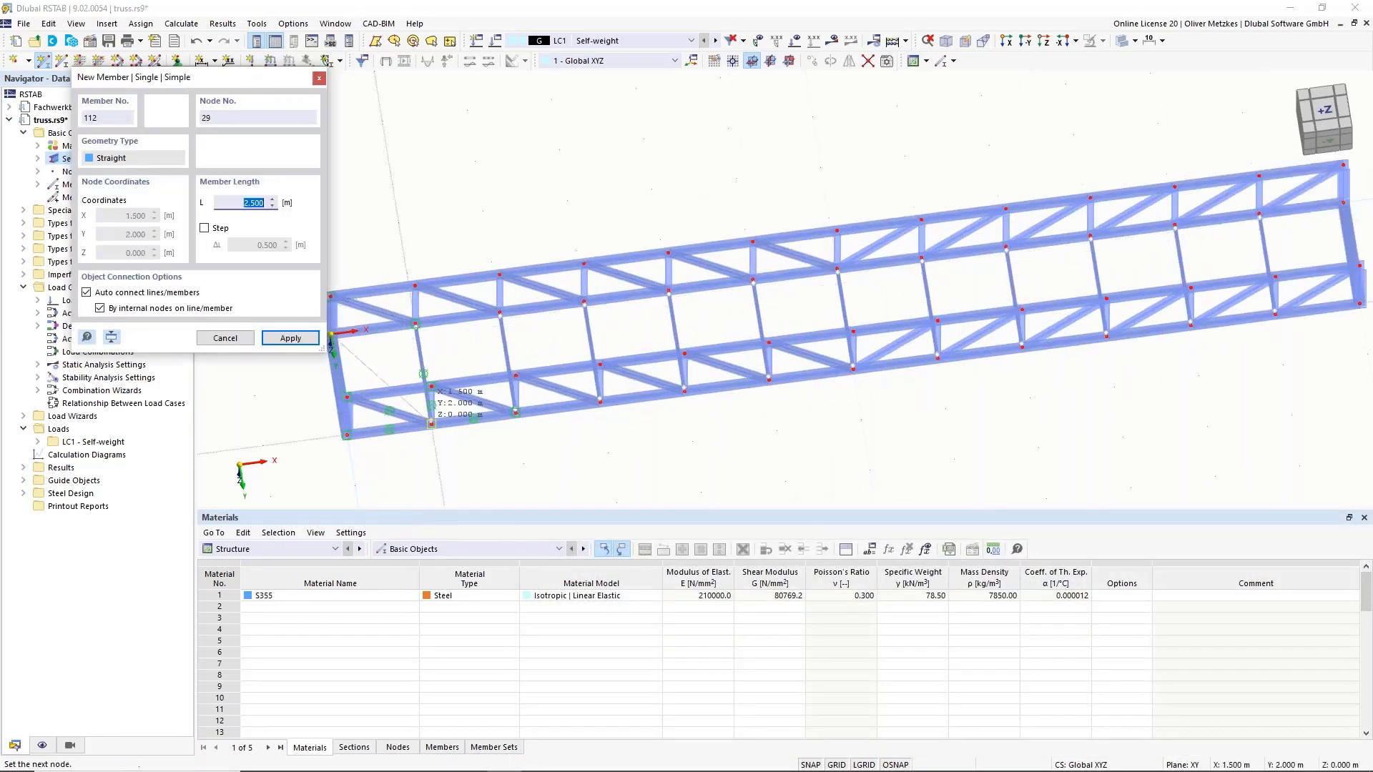
{"action": "left_click", "coordinate": [346, 434]}
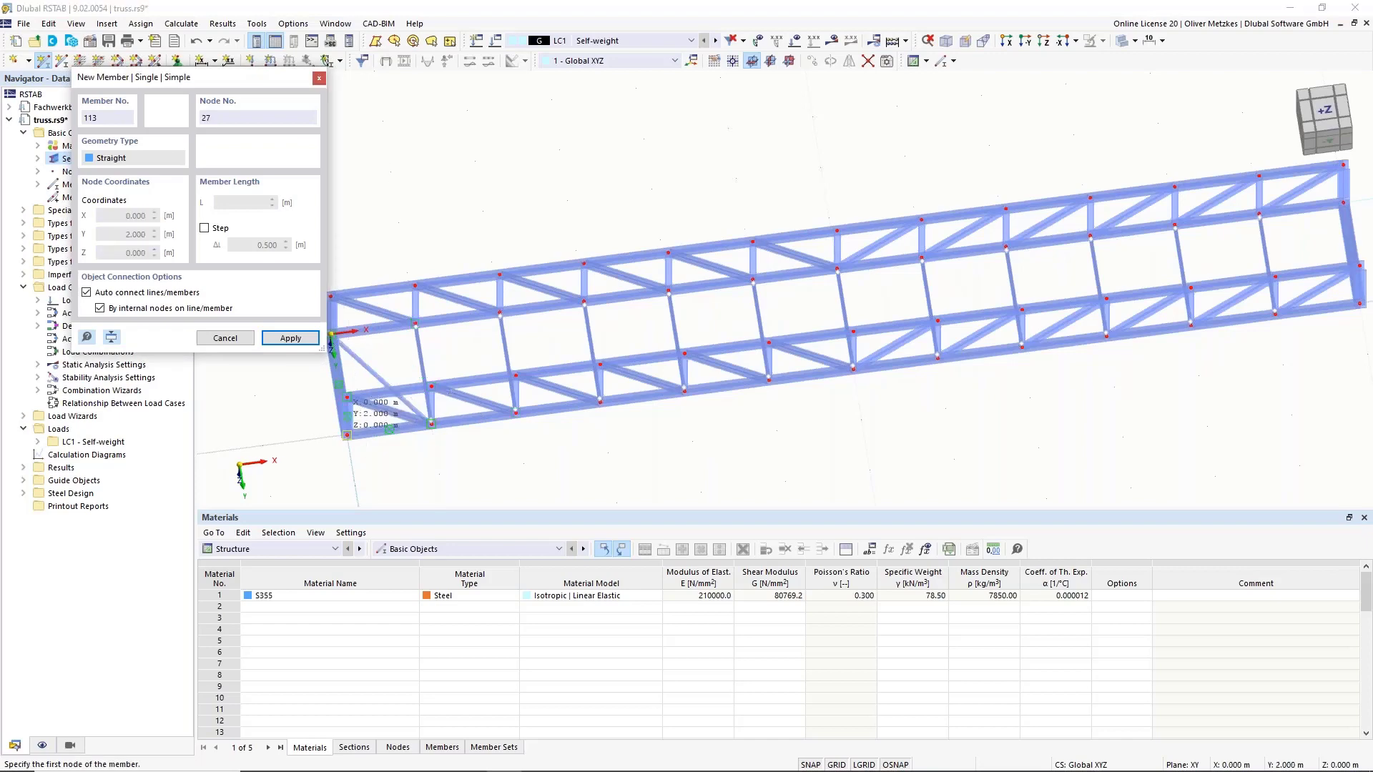
{"action": "left_click", "coordinate": [347, 435]}
{"action": "left_click", "coordinate": [415, 325]}
{"action": "key", "text": "Escape"}
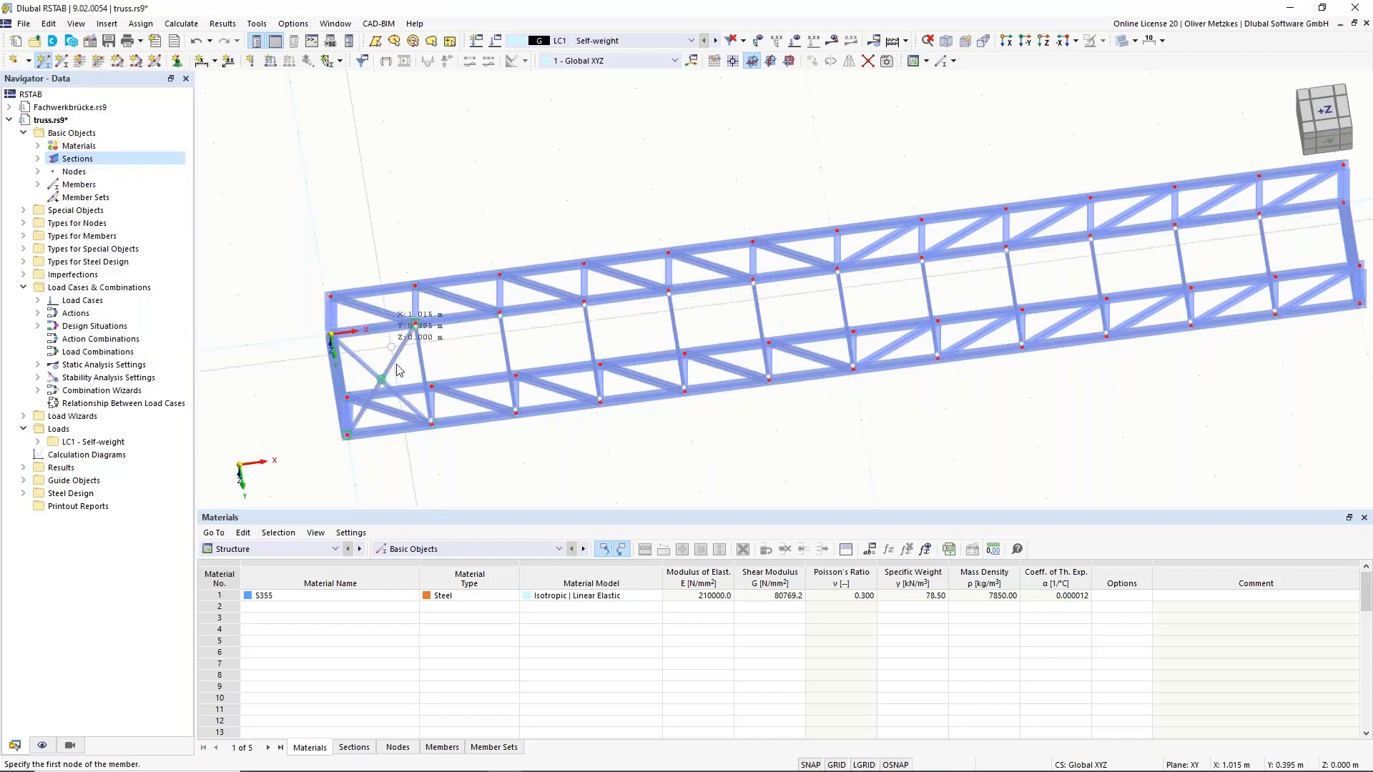
Step: Copy both bracing diagonals of the first bay once, with a displacement of 1.5 m in X
{"action": "left_click_drag", "start_coordinate": [397, 371], "coordinate": [342, 346]}
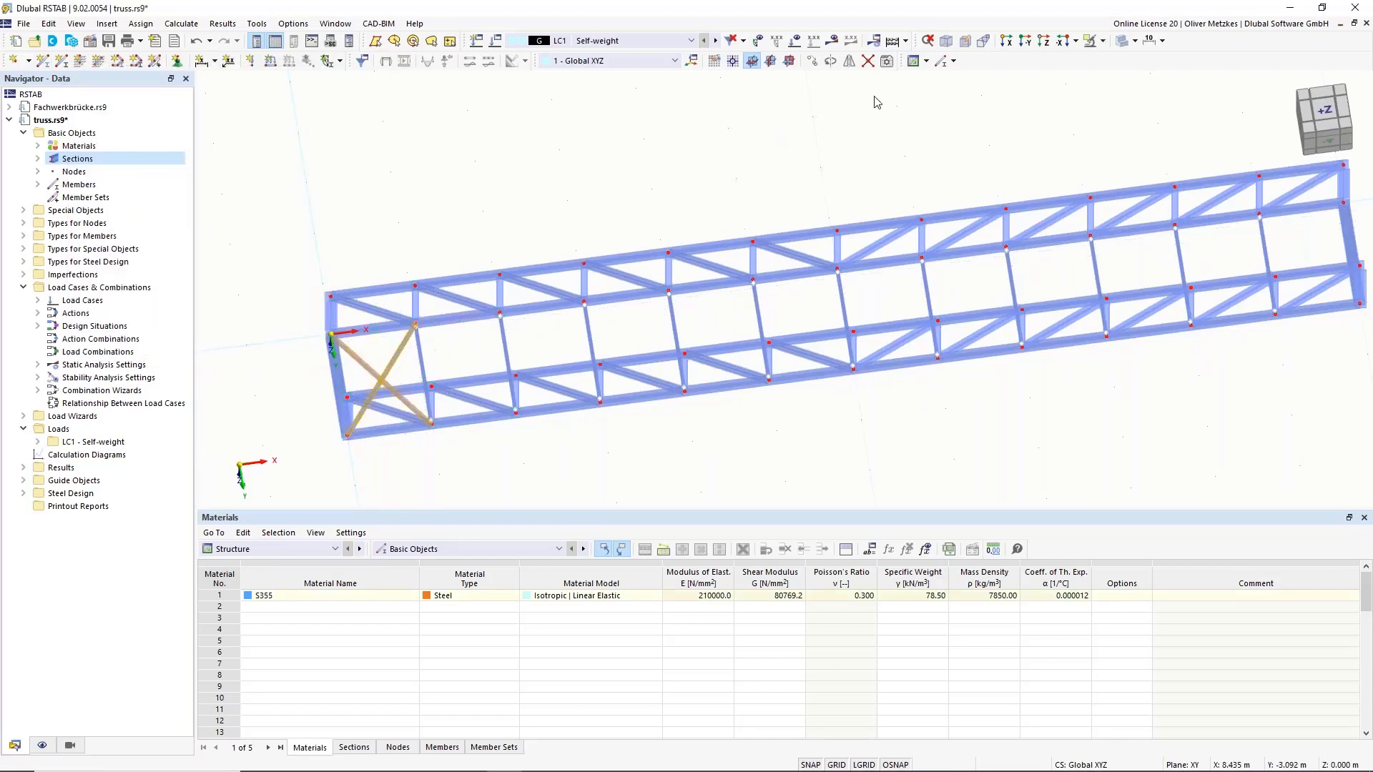
{"action": "left_click", "coordinate": [811, 61]}
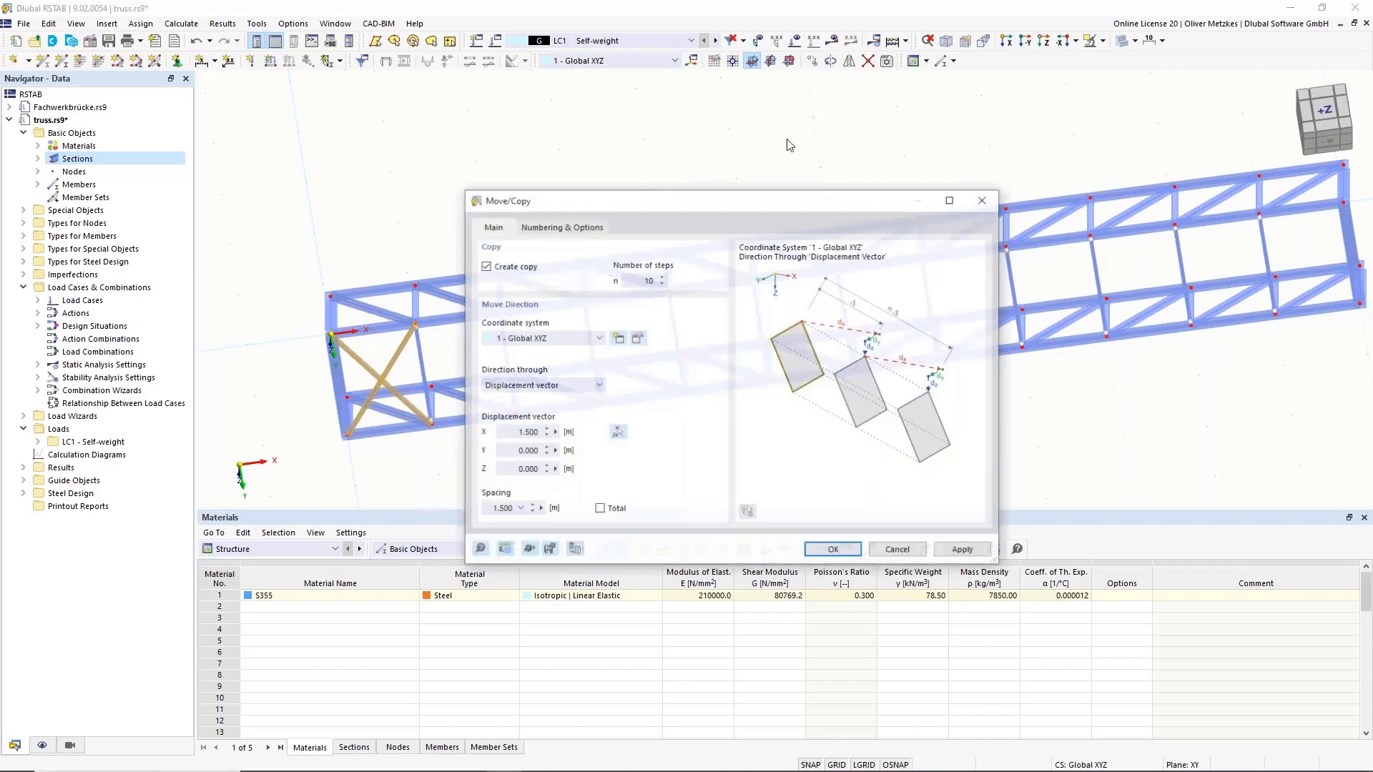
{"action": "left_click_drag", "start_coordinate": [637, 280], "coordinate": [705, 279]}
{"action": "type", "text": "1"}
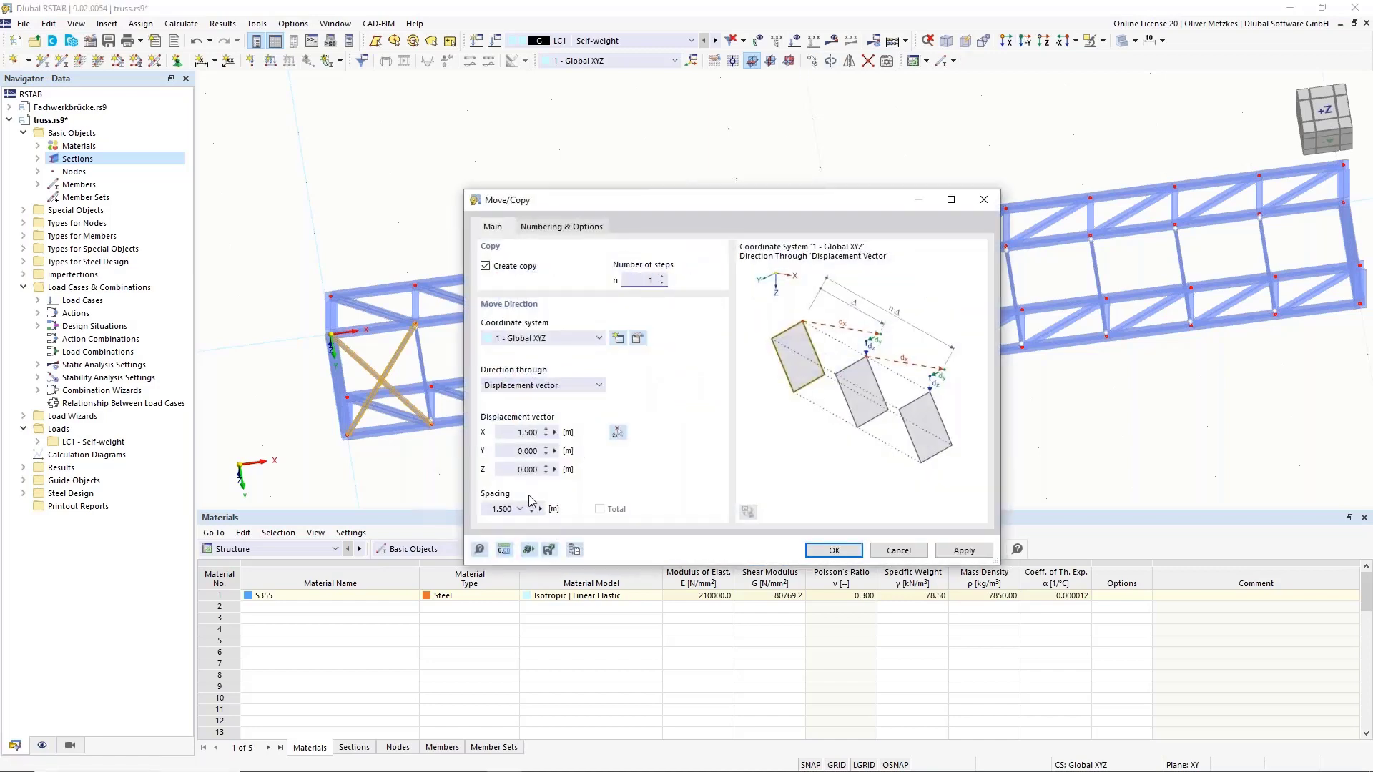
{"action": "left_click", "coordinate": [834, 550]}
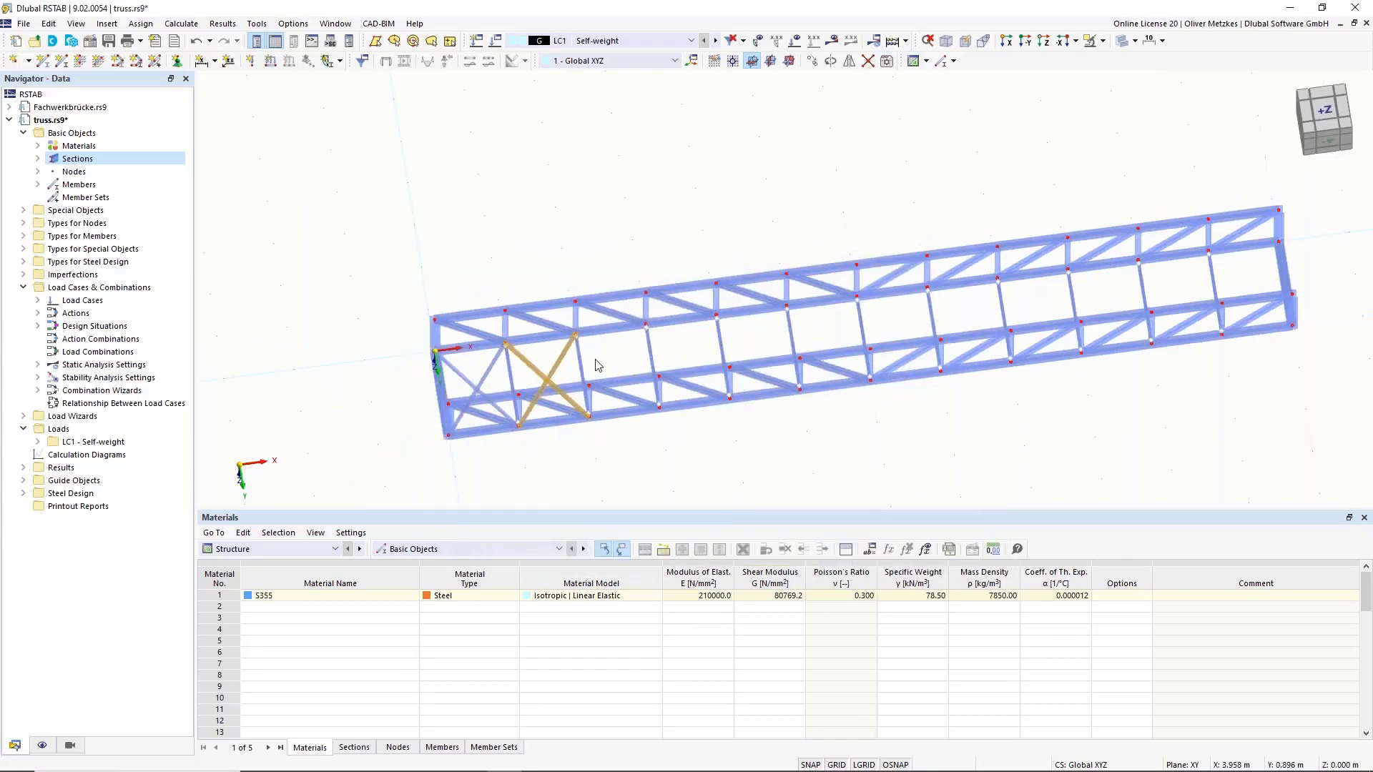
Step: Copy both bracing diagonals of the second bay 10 times with a displacement of 1.5 m in X
{"action": "scroll", "coordinate": [590, 364], "scroll_direction": "up", "scroll_amount": 3}
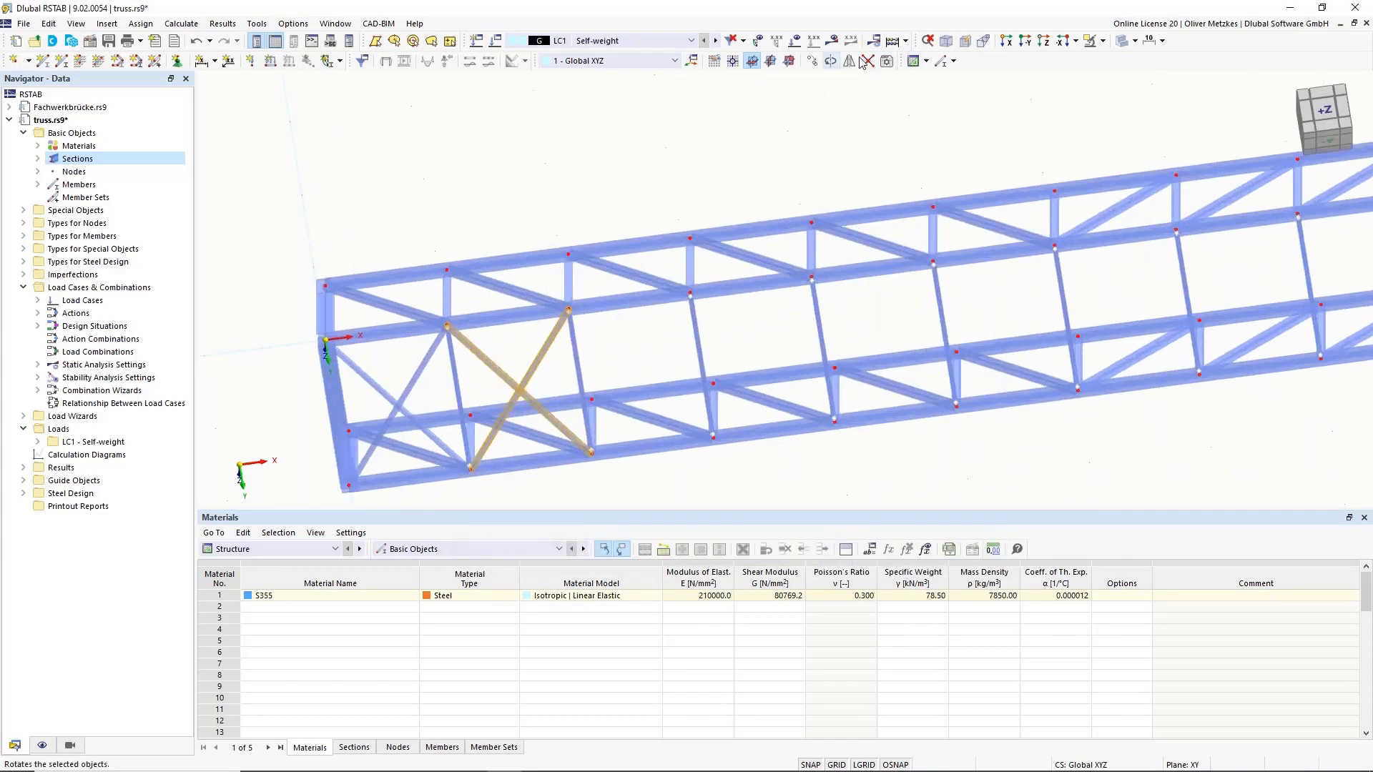
{"action": "left_click", "coordinate": [812, 61]}
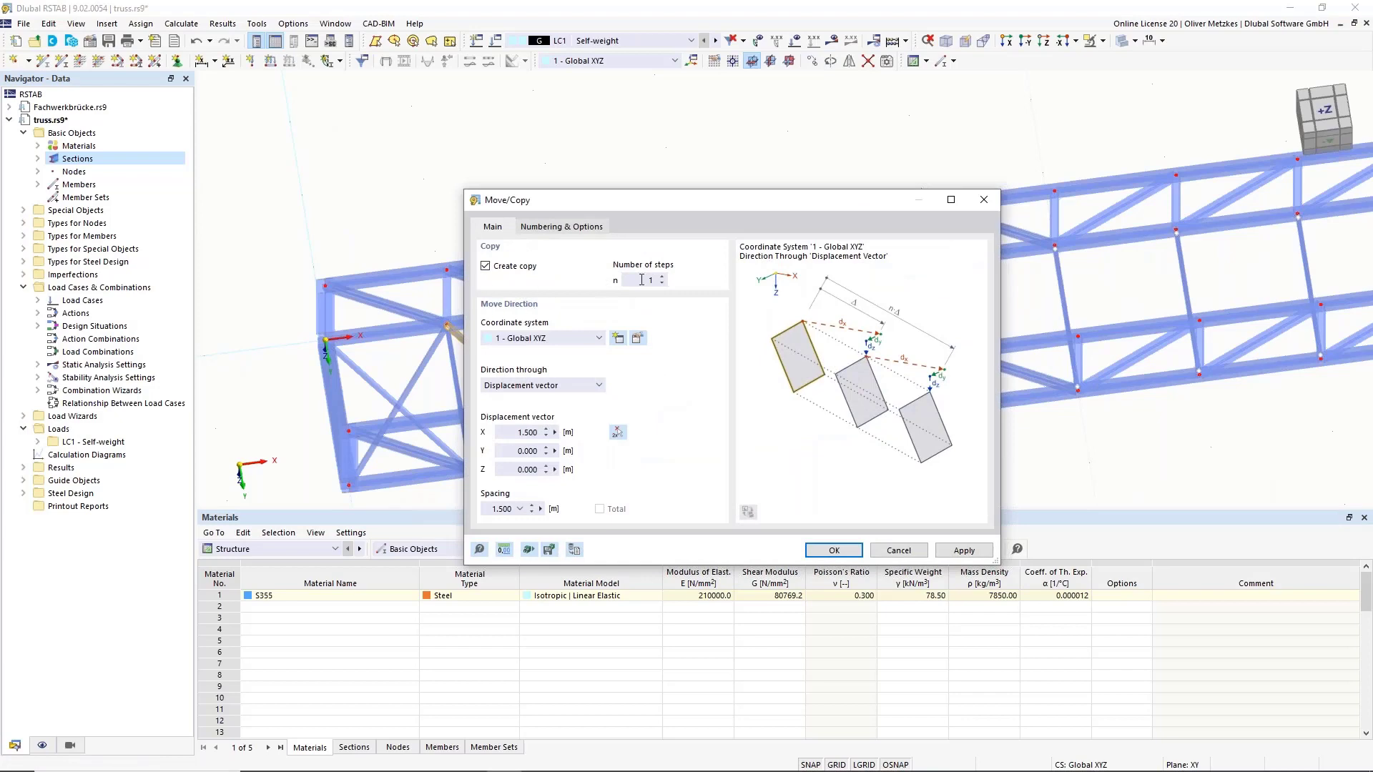
{"action": "left_click_drag", "start_coordinate": [751, 204], "coordinate": [955, 164]}
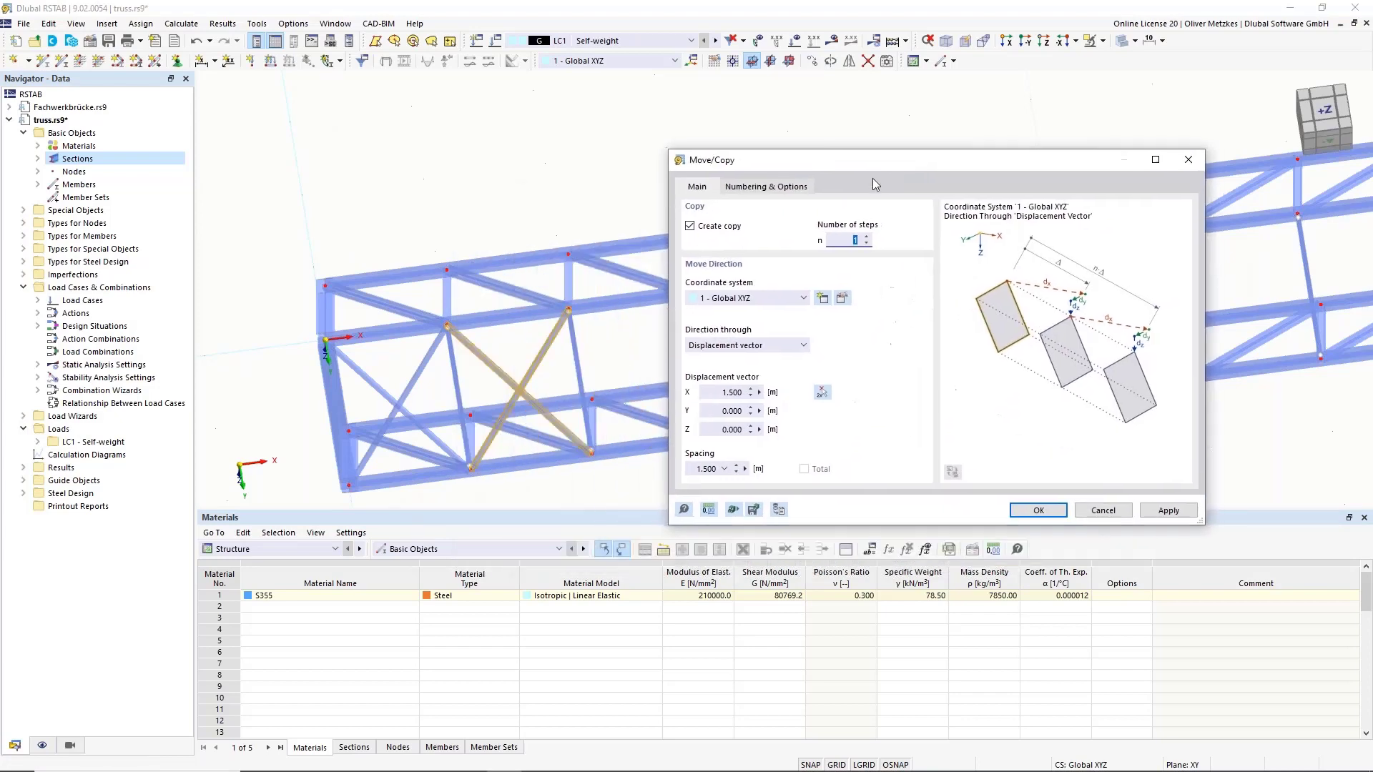
{"action": "type", "text": "10"}
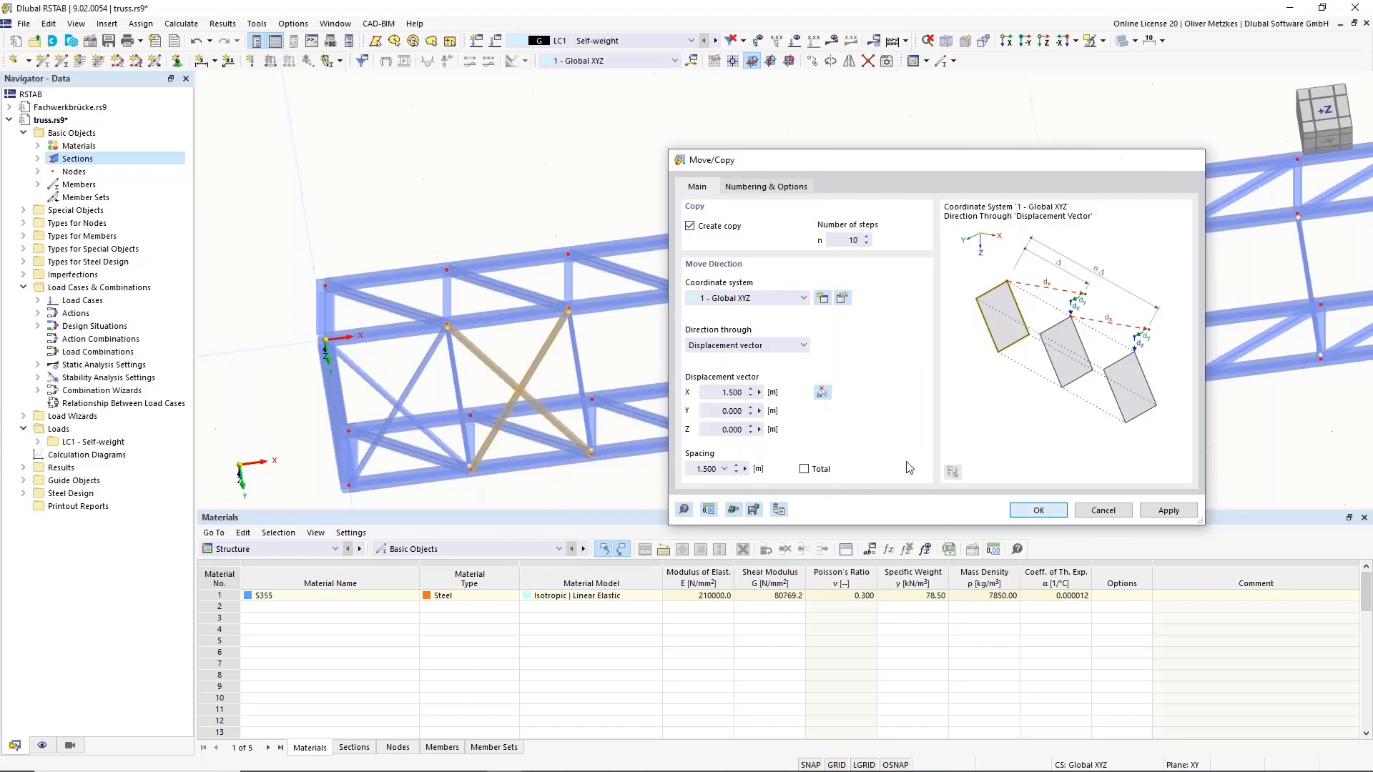
{"action": "key", "text": "Return"}
Step: Create a nodal support fixing uX, uY and uZ with all rotations free, and assign it to the lower chord node at the origin
{"action": "scroll", "coordinate": [675, 384], "scroll_direction": "down", "scroll_amount": 2}
{"action": "middle_click_drag", "start_coordinate": [825, 334], "coordinate": [717, 371]}
{"action": "scroll", "coordinate": [763, 362], "scroll_direction": "down", "scroll_amount": 3}
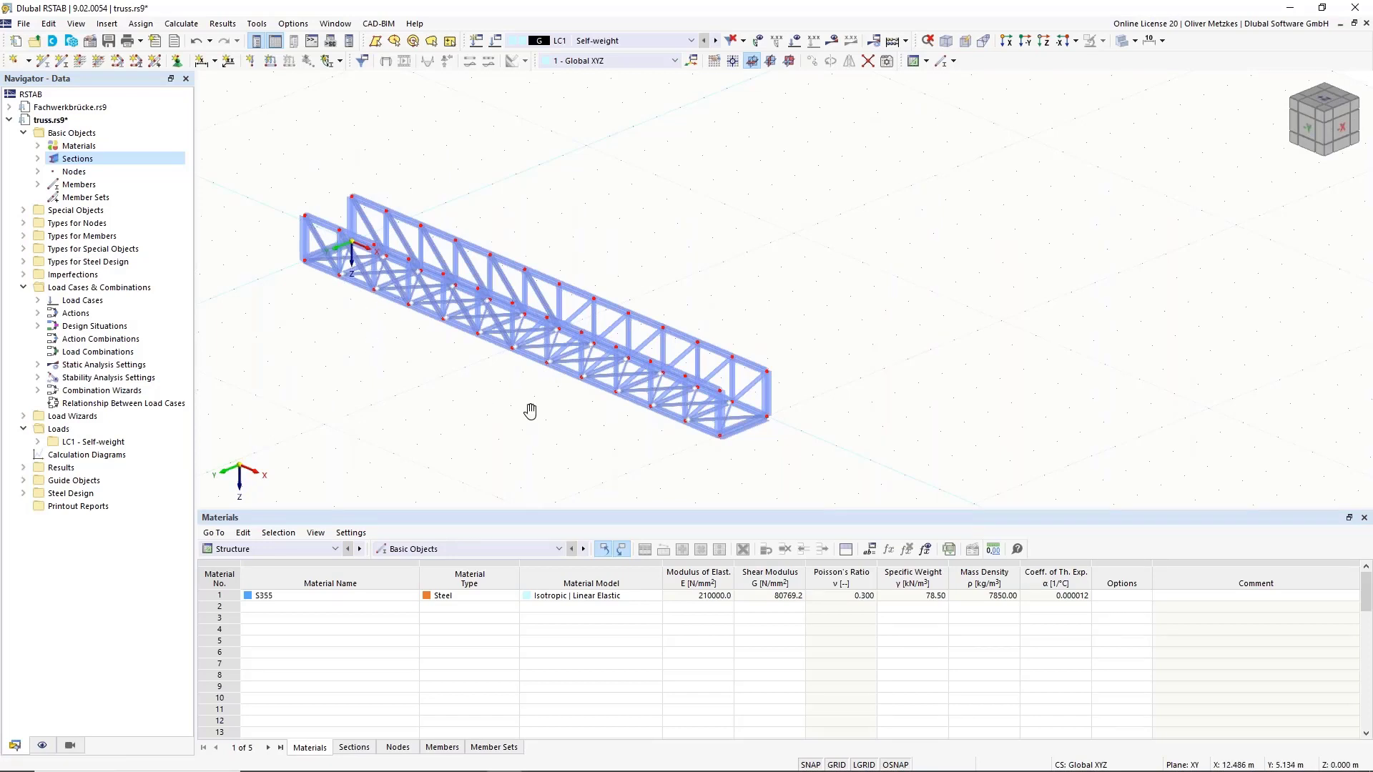
{"action": "middle_click_drag", "start_coordinate": [530, 408], "coordinate": [685, 426], "text": "ctrl"}
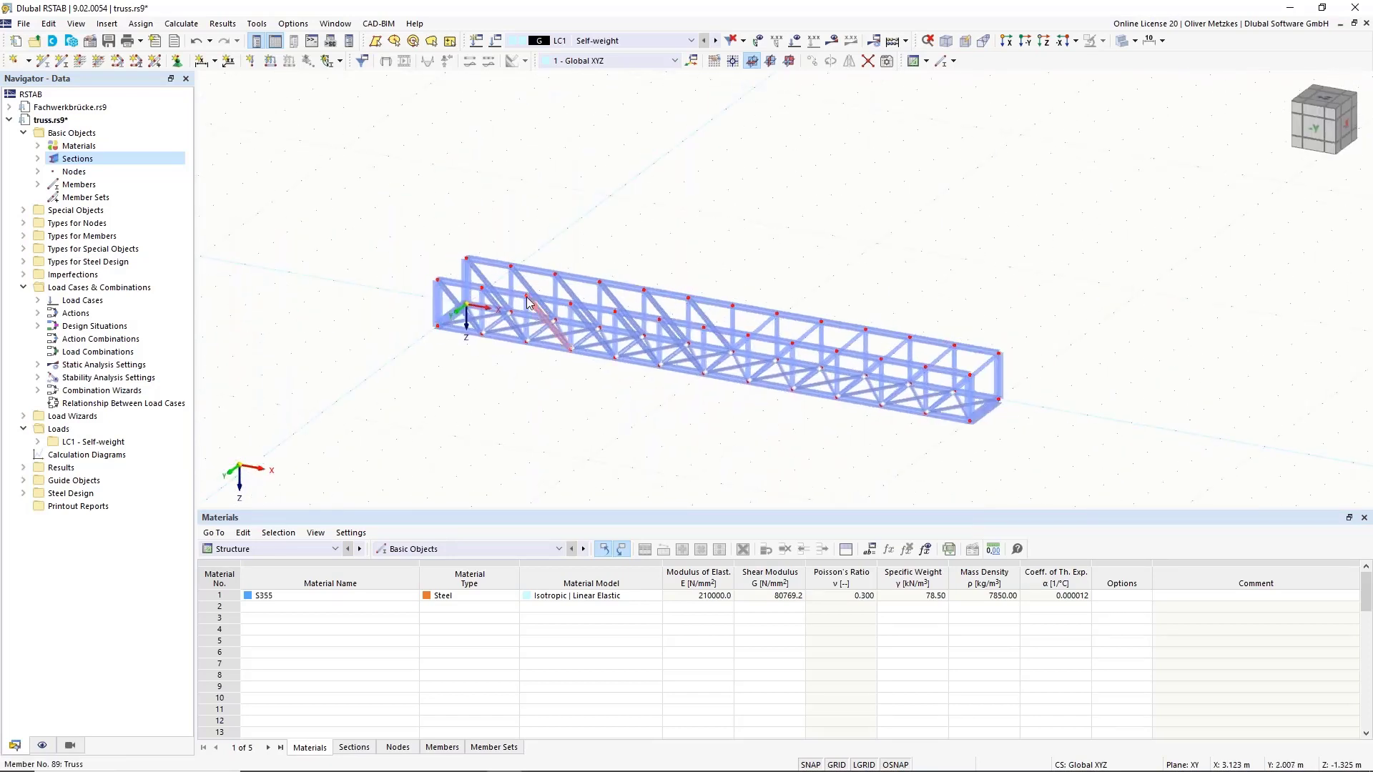
{"action": "scroll", "coordinate": [461, 309], "scroll_direction": "up", "scroll_amount": 3}
{"action": "middle_click_drag", "start_coordinate": [546, 278], "coordinate": [364, 182]}
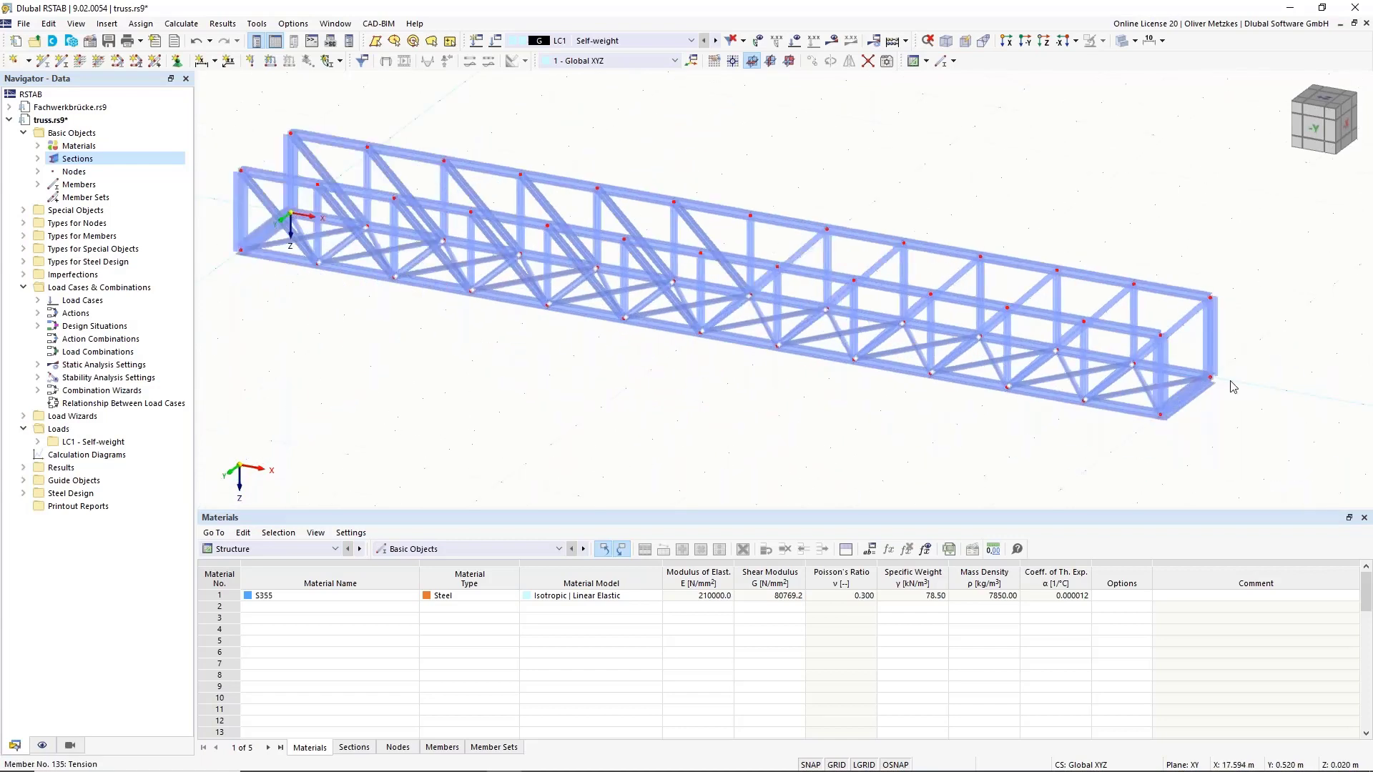
{"action": "left_click", "coordinate": [176, 65]}
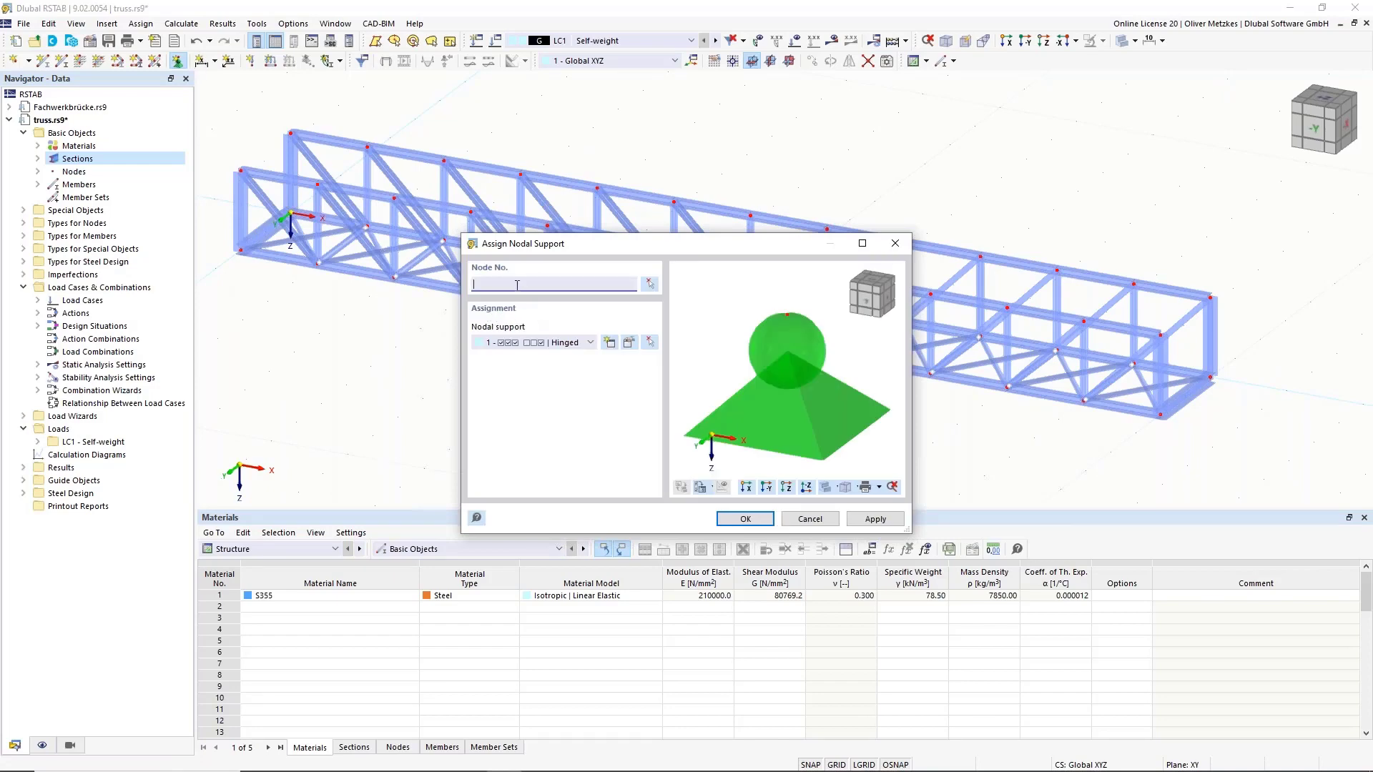
{"action": "left_click", "coordinate": [618, 345]}
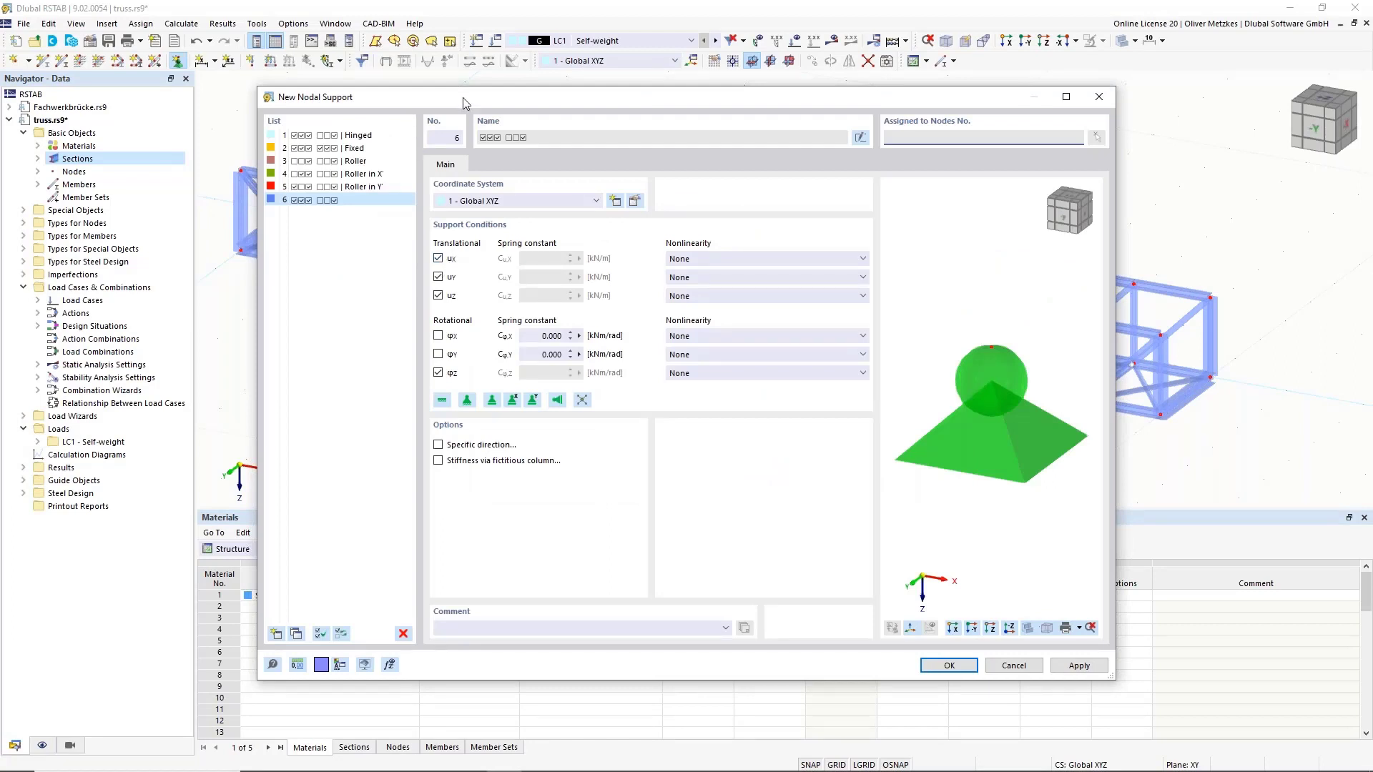
{"action": "left_click_drag", "start_coordinate": [461, 97], "coordinate": [569, 99]}
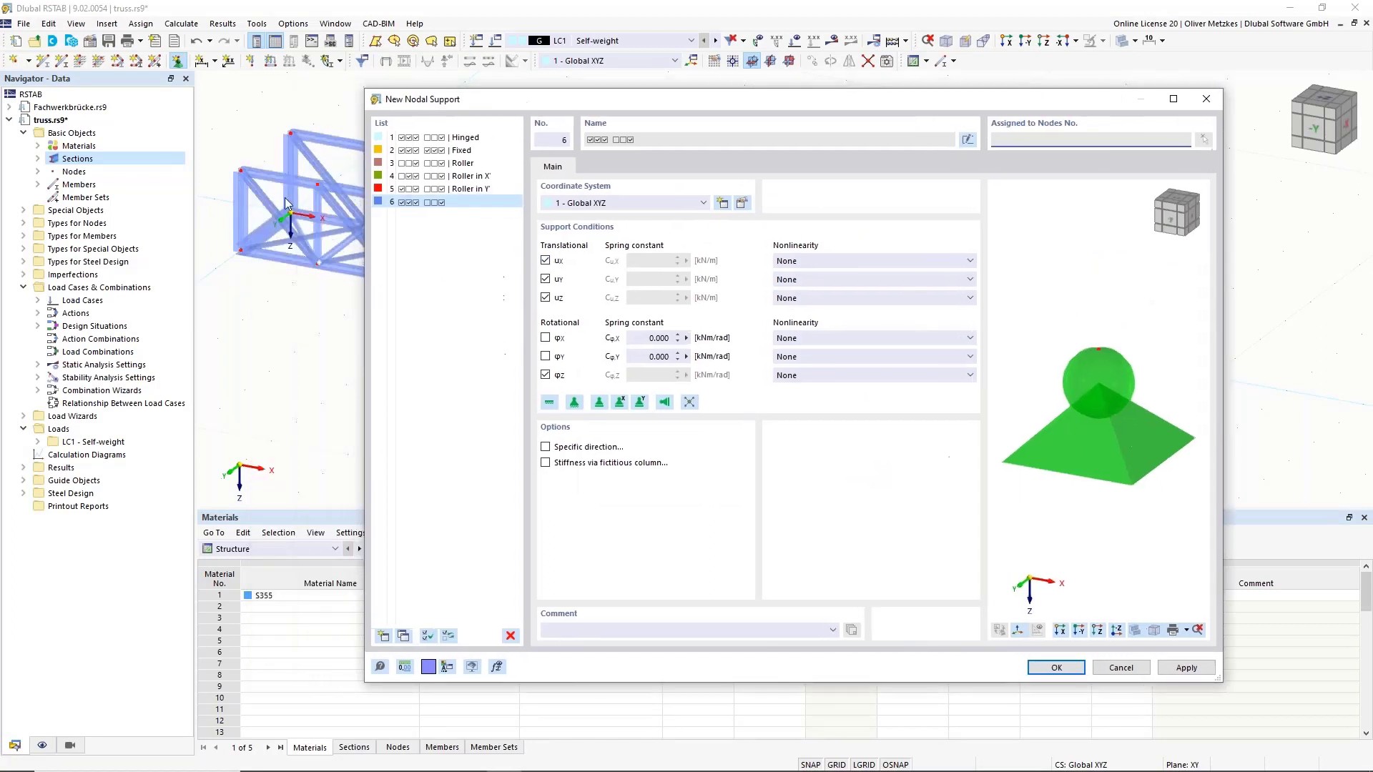
{"action": "left_click", "coordinate": [545, 375]}
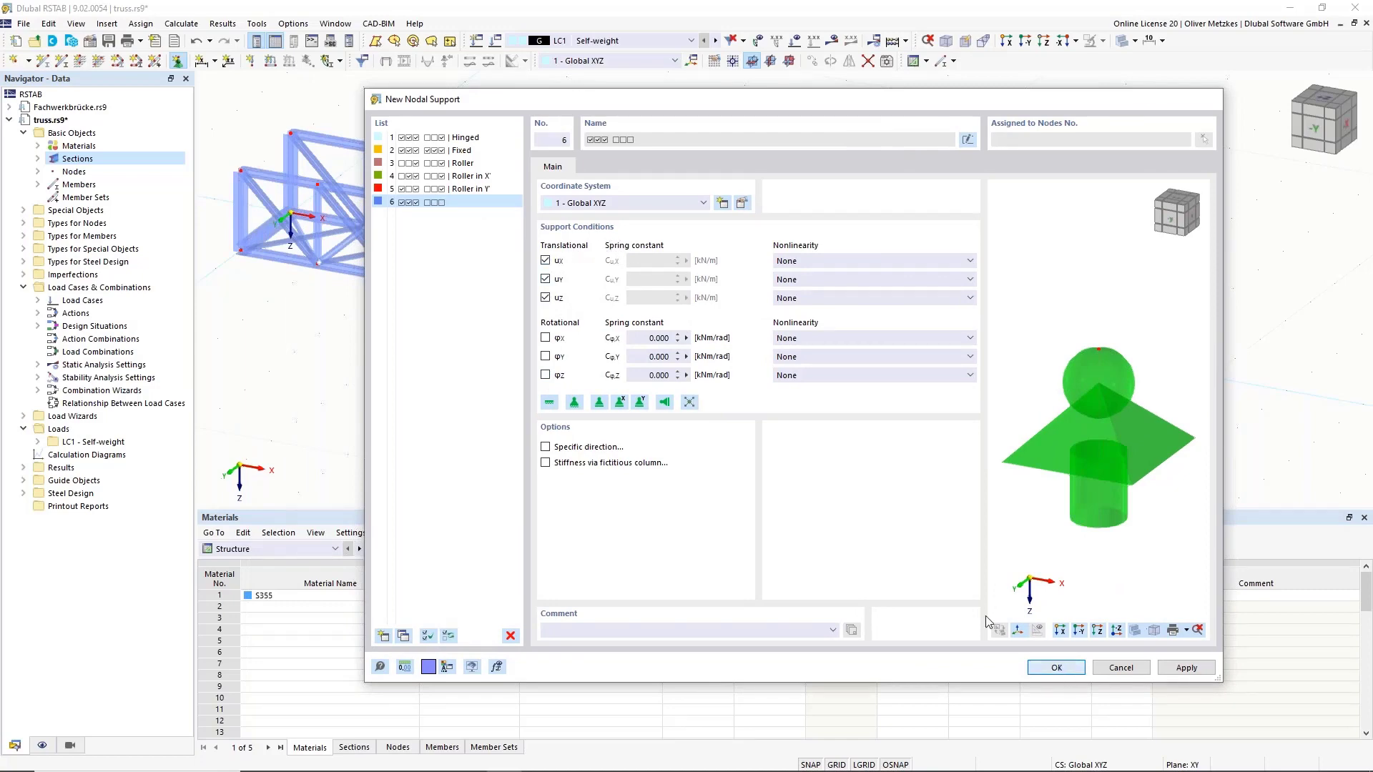
{"action": "left_click", "coordinate": [1056, 667]}
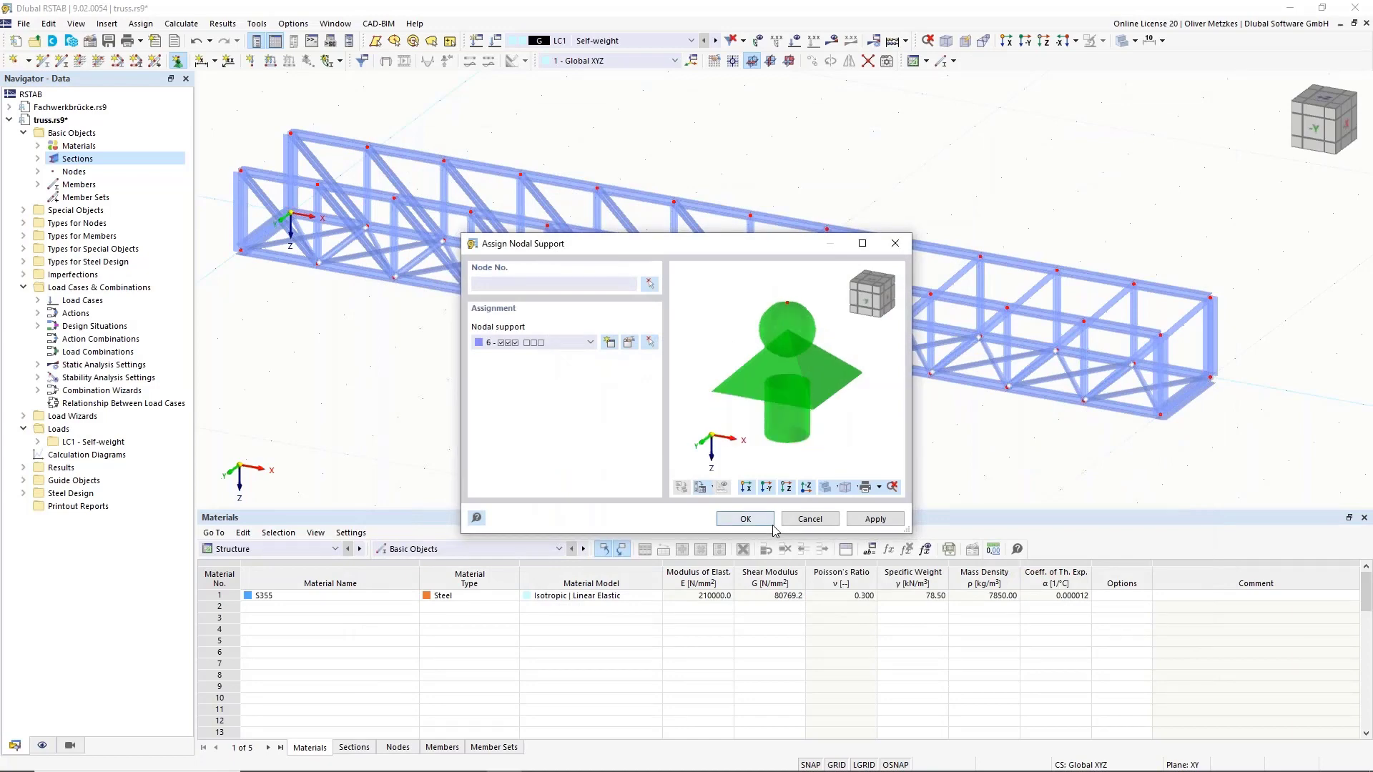
{"action": "left_click", "coordinate": [745, 520]}
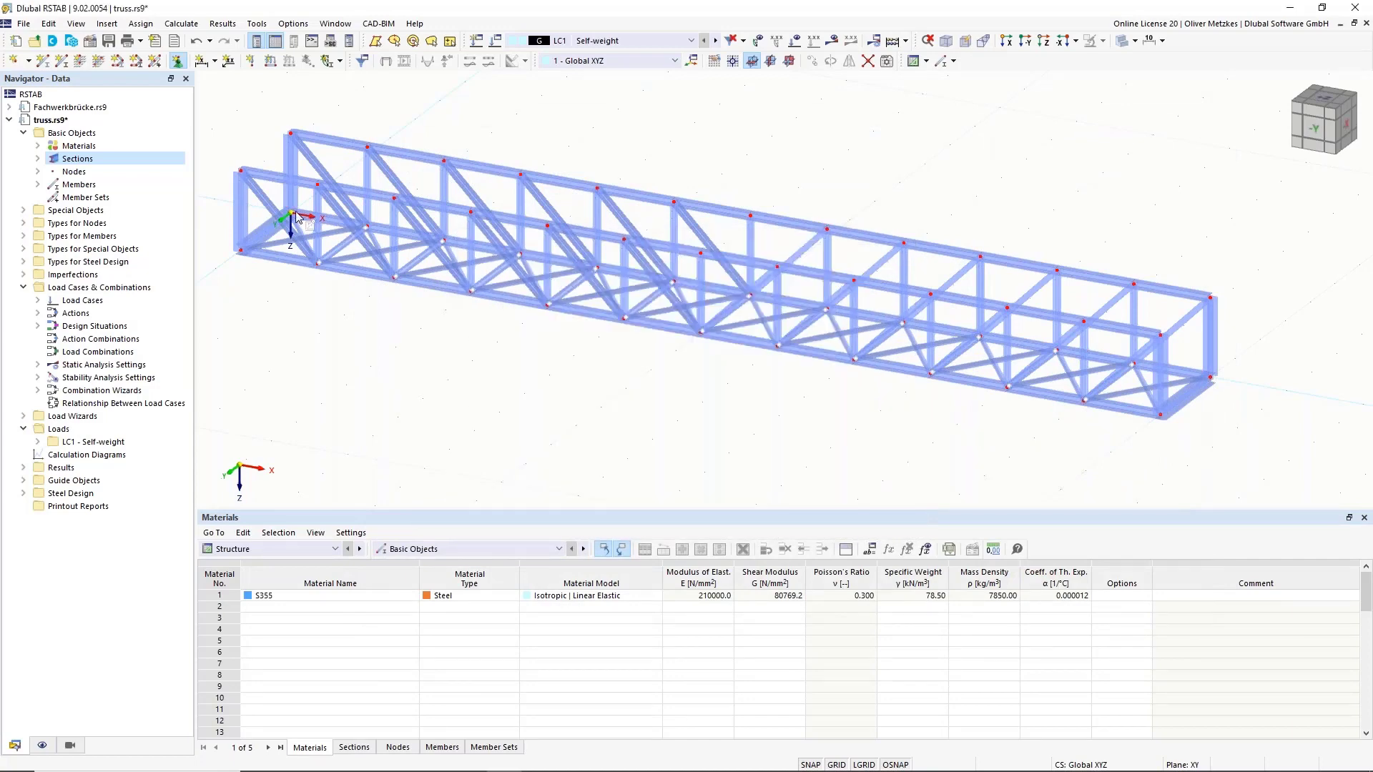
{"action": "scroll", "coordinate": [269, 229], "scroll_direction": "up", "scroll_amount": 5}
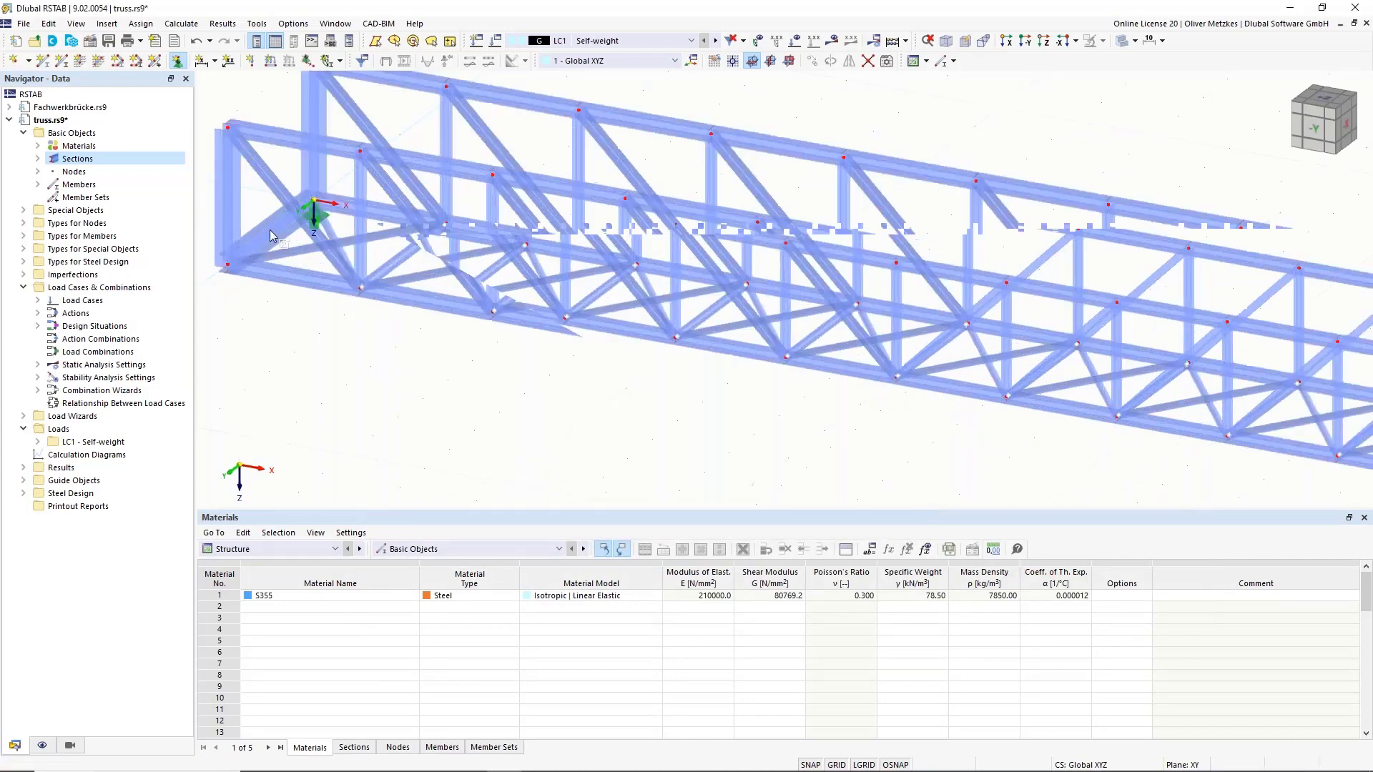
{"action": "scroll", "coordinate": [288, 270], "scroll_direction": "down", "scroll_amount": 4}
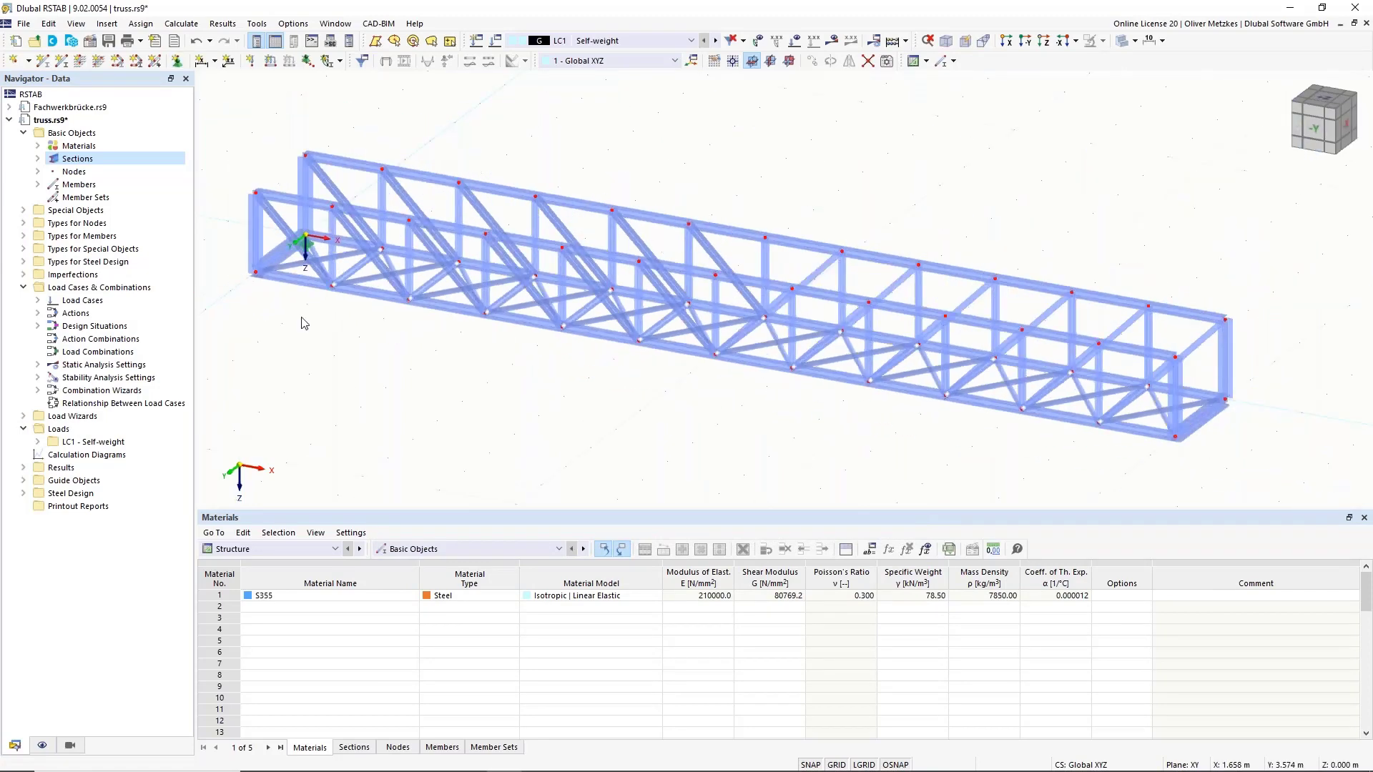
Step: Assign a new nodal support fixing only uX and uZ to the second truss's lower chord end node at X 0
{"action": "left_click", "coordinate": [177, 60]}
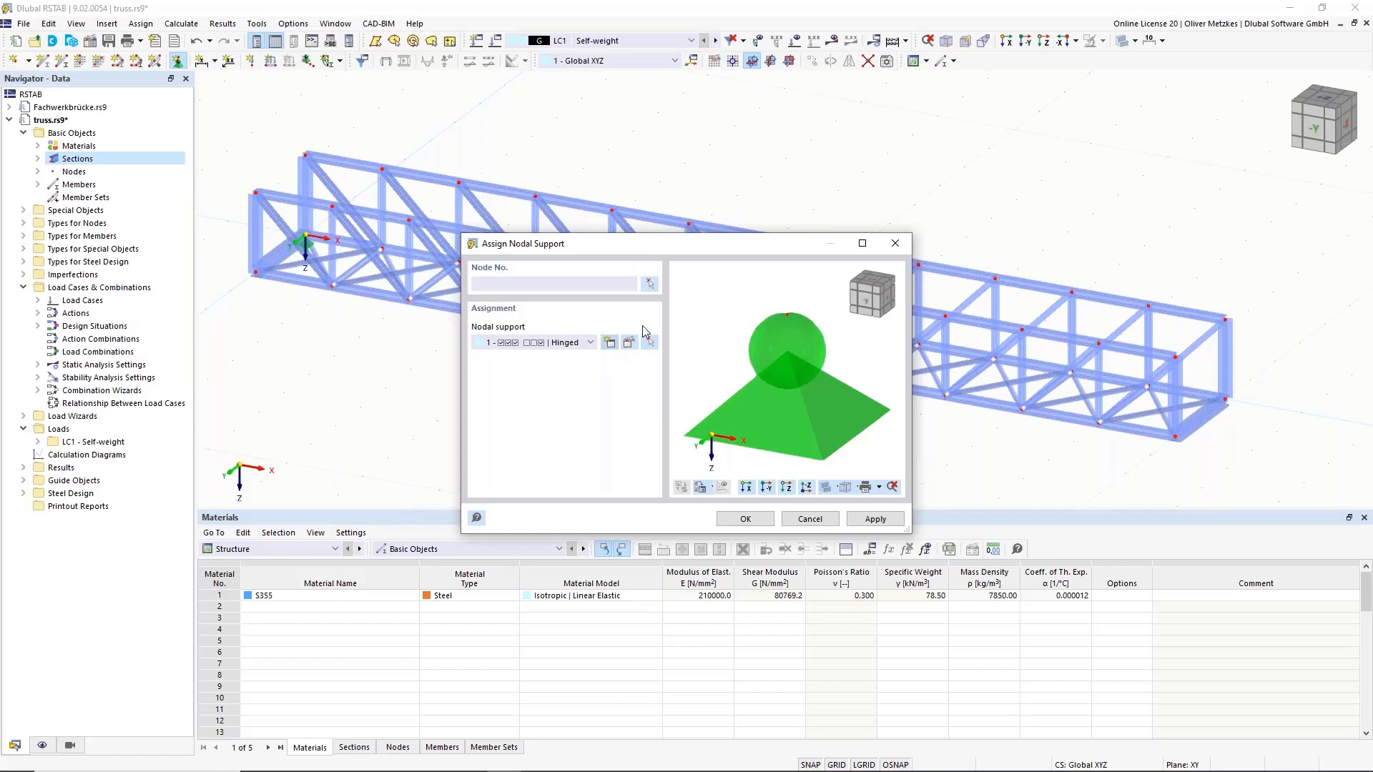
{"action": "left_click", "coordinate": [608, 343]}
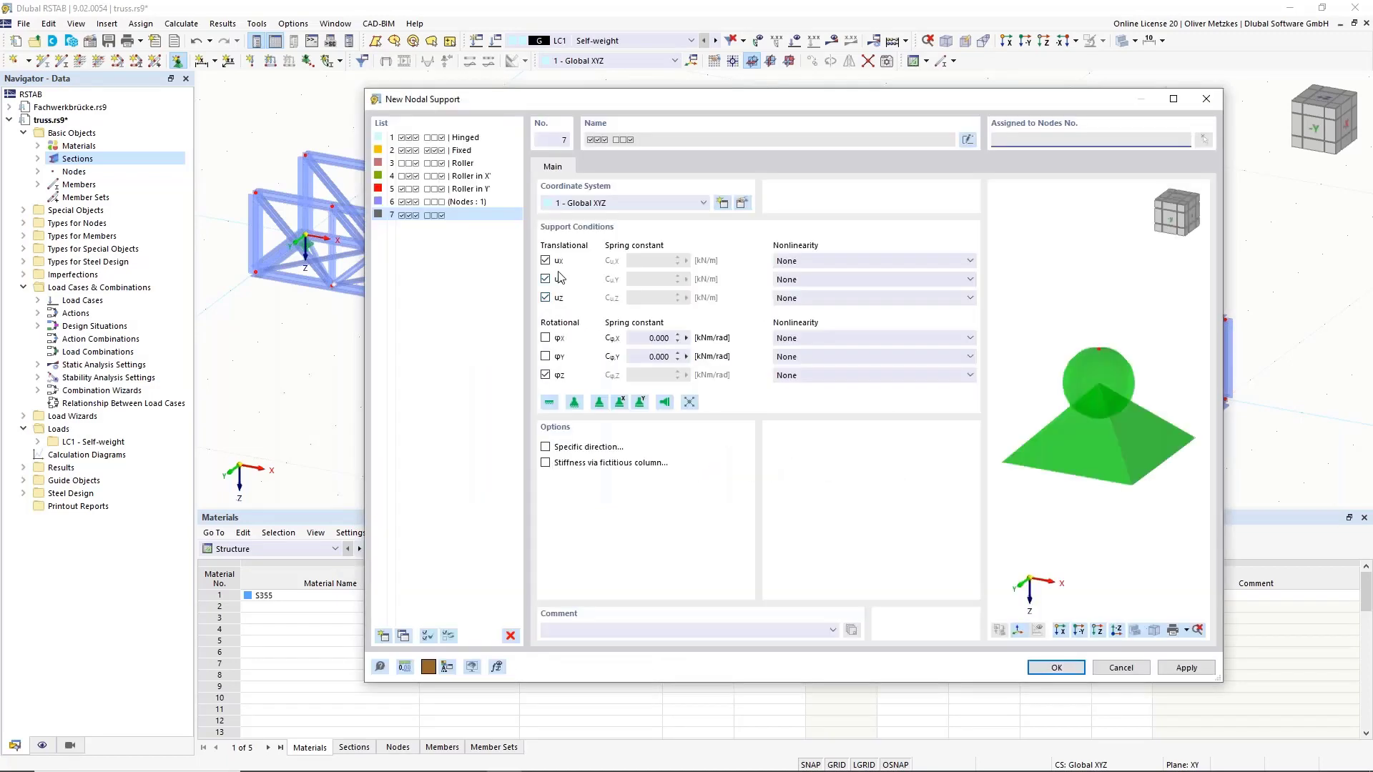
{"action": "left_click", "coordinate": [546, 279]}
{"action": "left_click", "coordinate": [546, 375]}
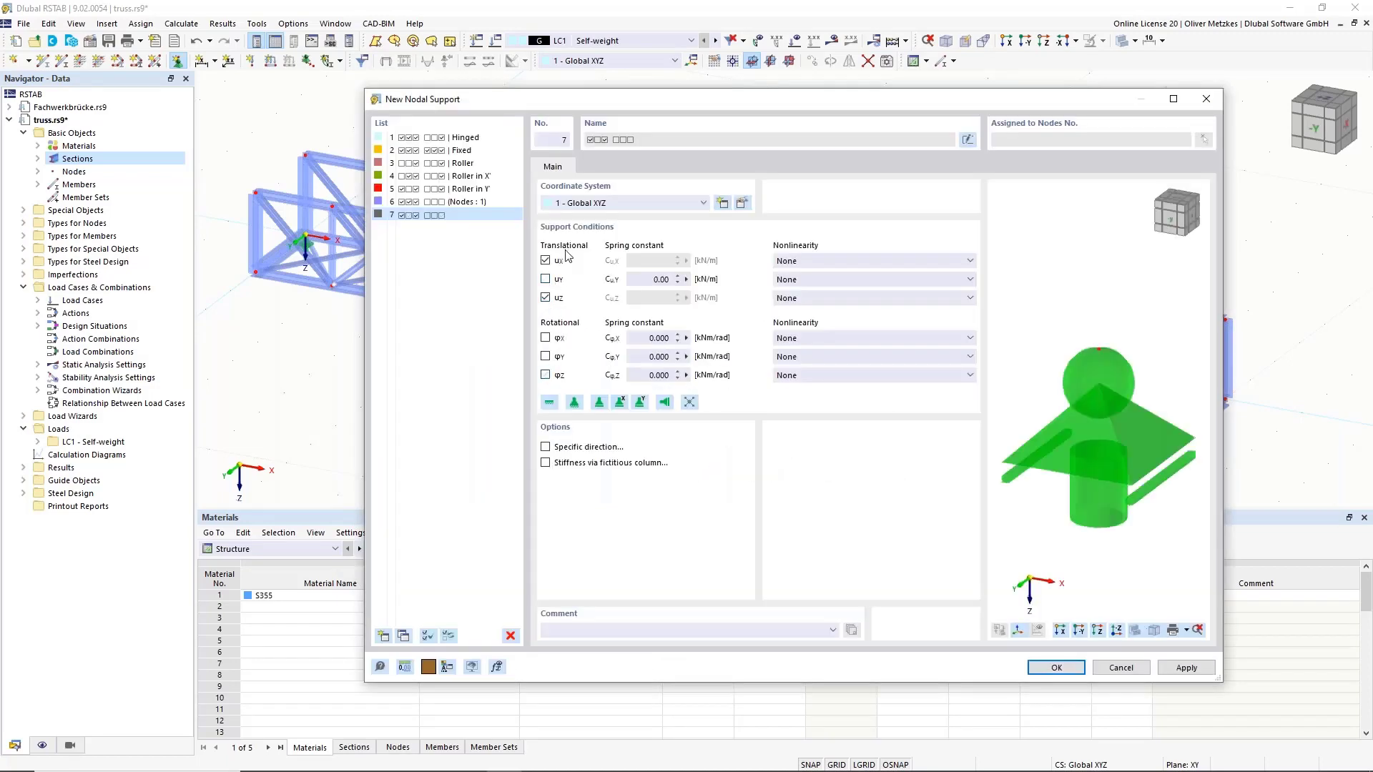
{"action": "left_click", "coordinate": [1047, 668]}
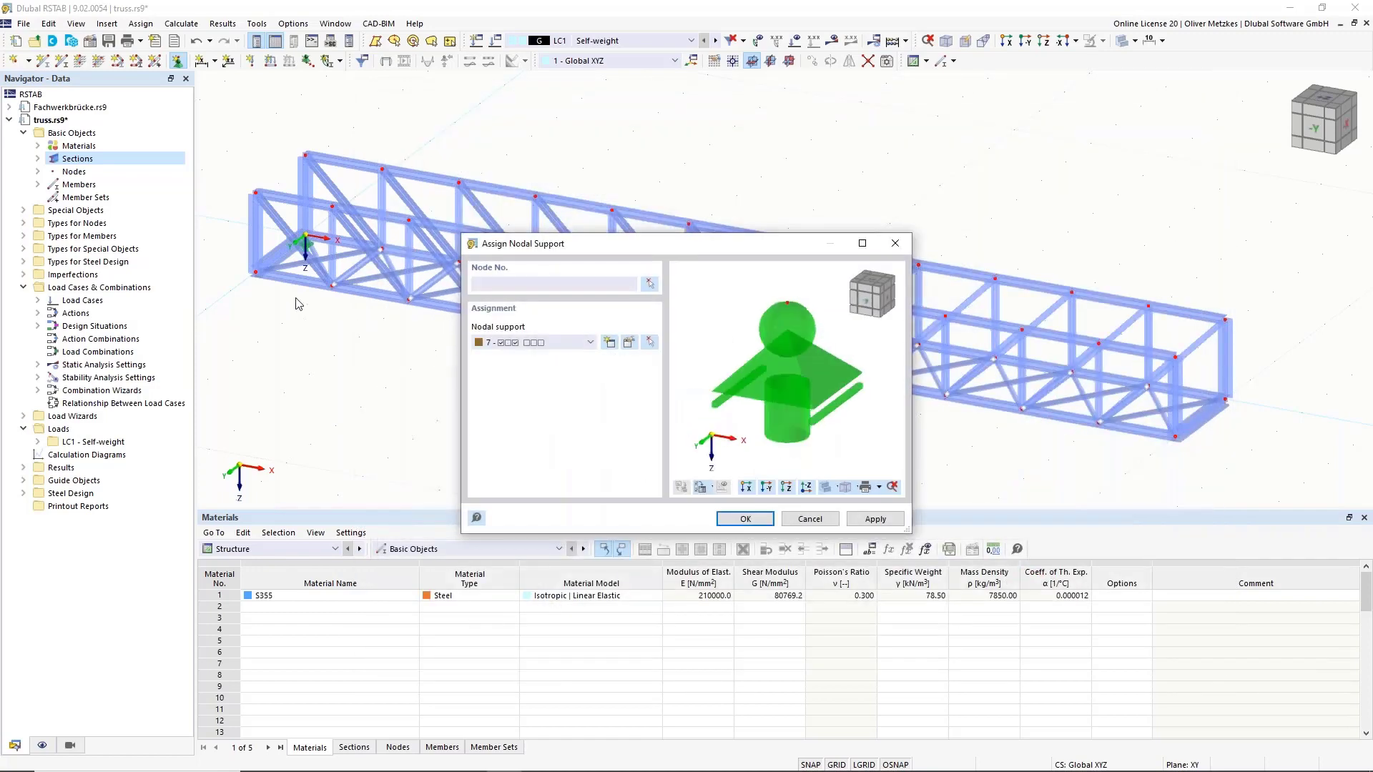
{"action": "left_click", "coordinate": [255, 272]}
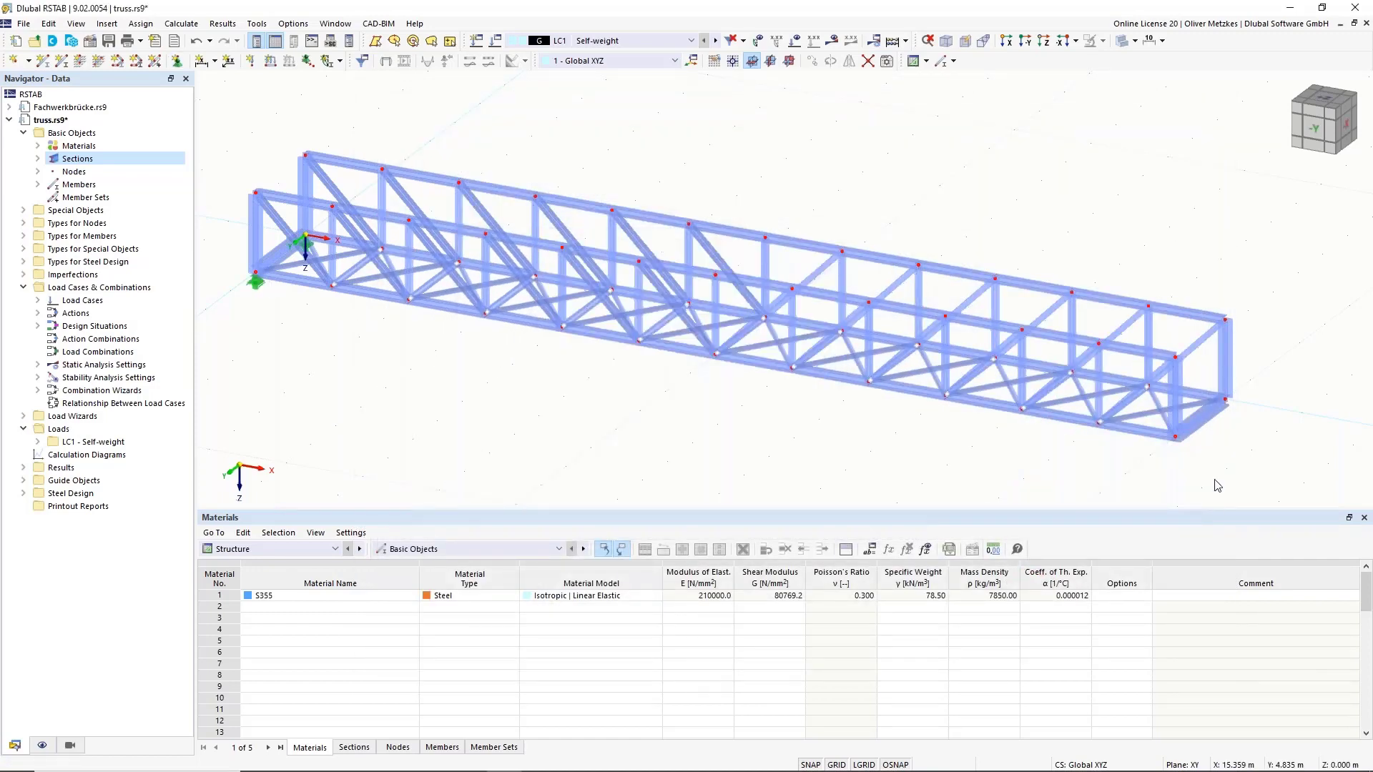
Step: Assign a new nodal support fixing only uY and uZ to the first truss's lower chord end node at X 18 m
{"action": "middle_click_drag", "start_coordinate": [1114, 396], "coordinate": [870, 264]}
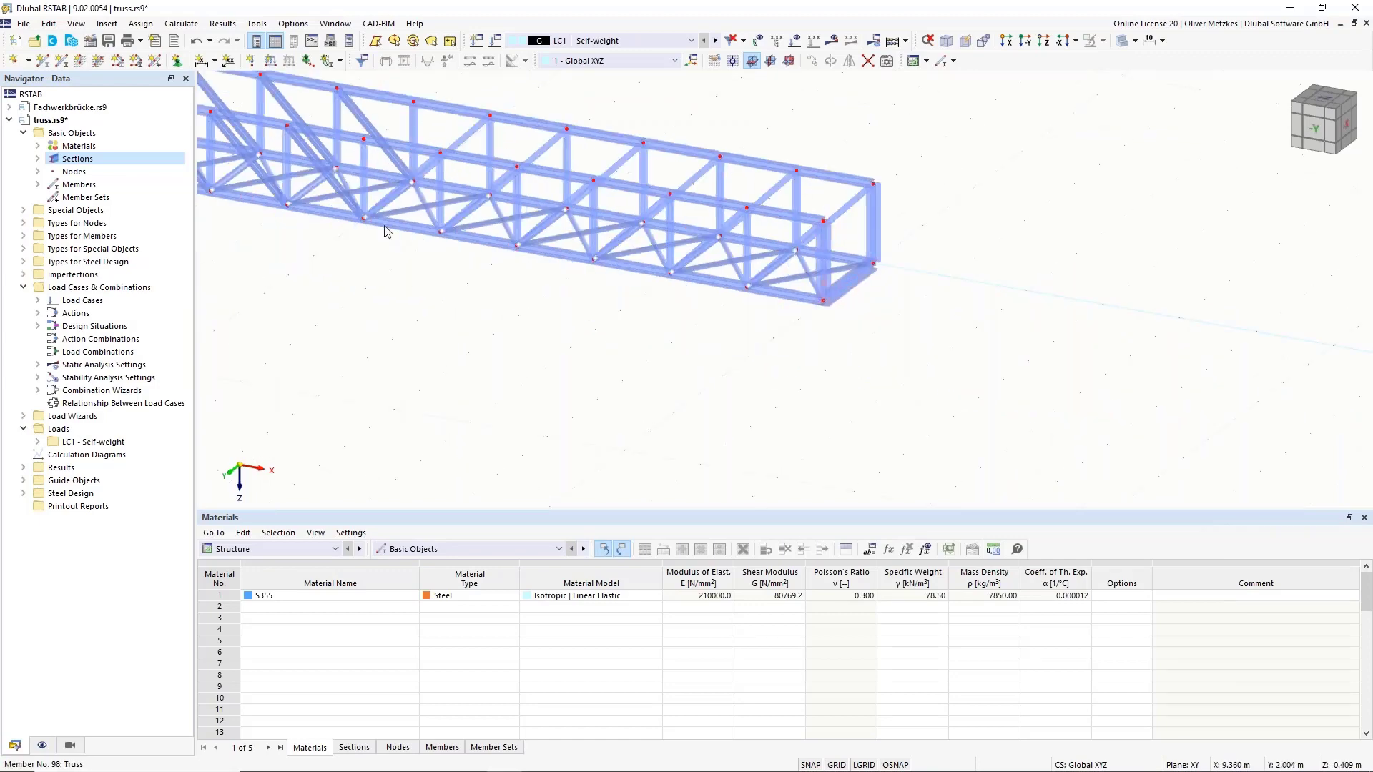
{"action": "left_click", "coordinate": [177, 61]}
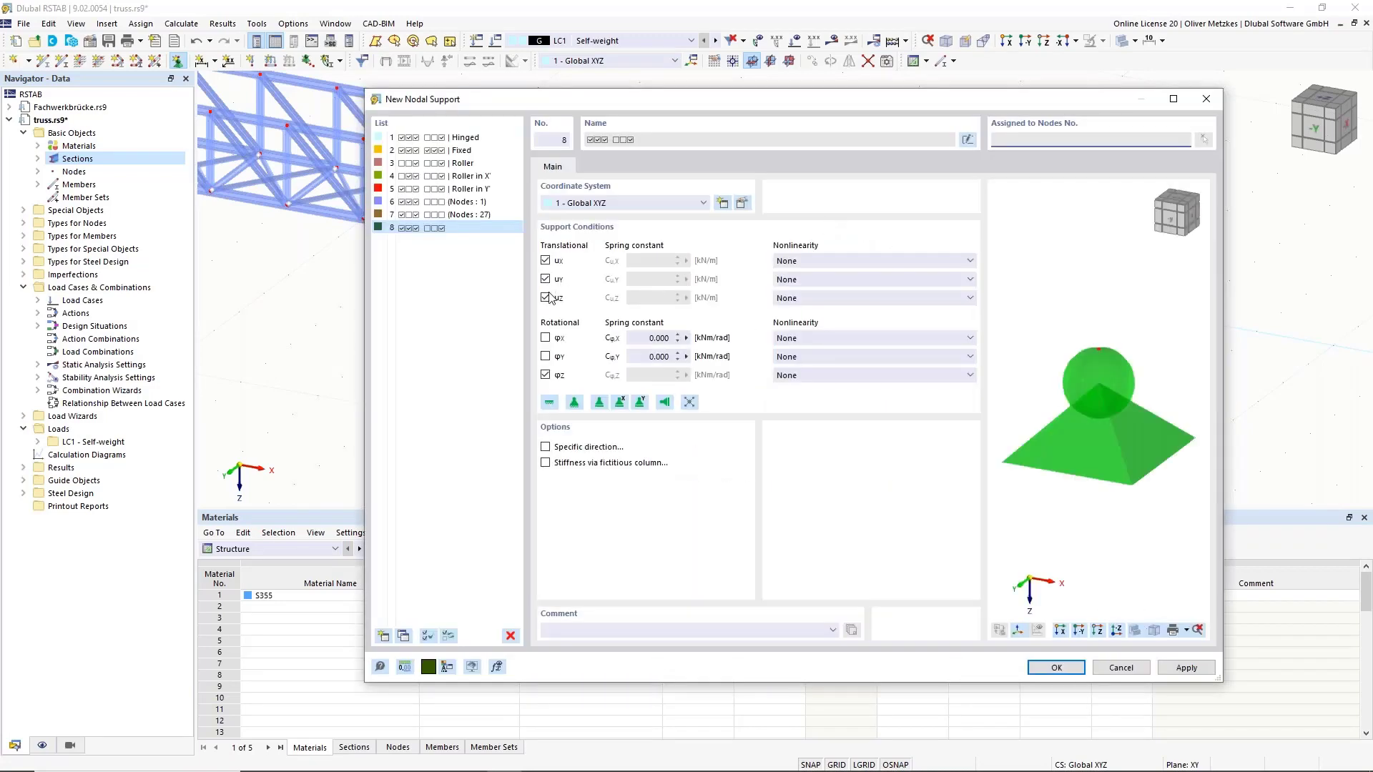
{"action": "left_click", "coordinate": [545, 261]}
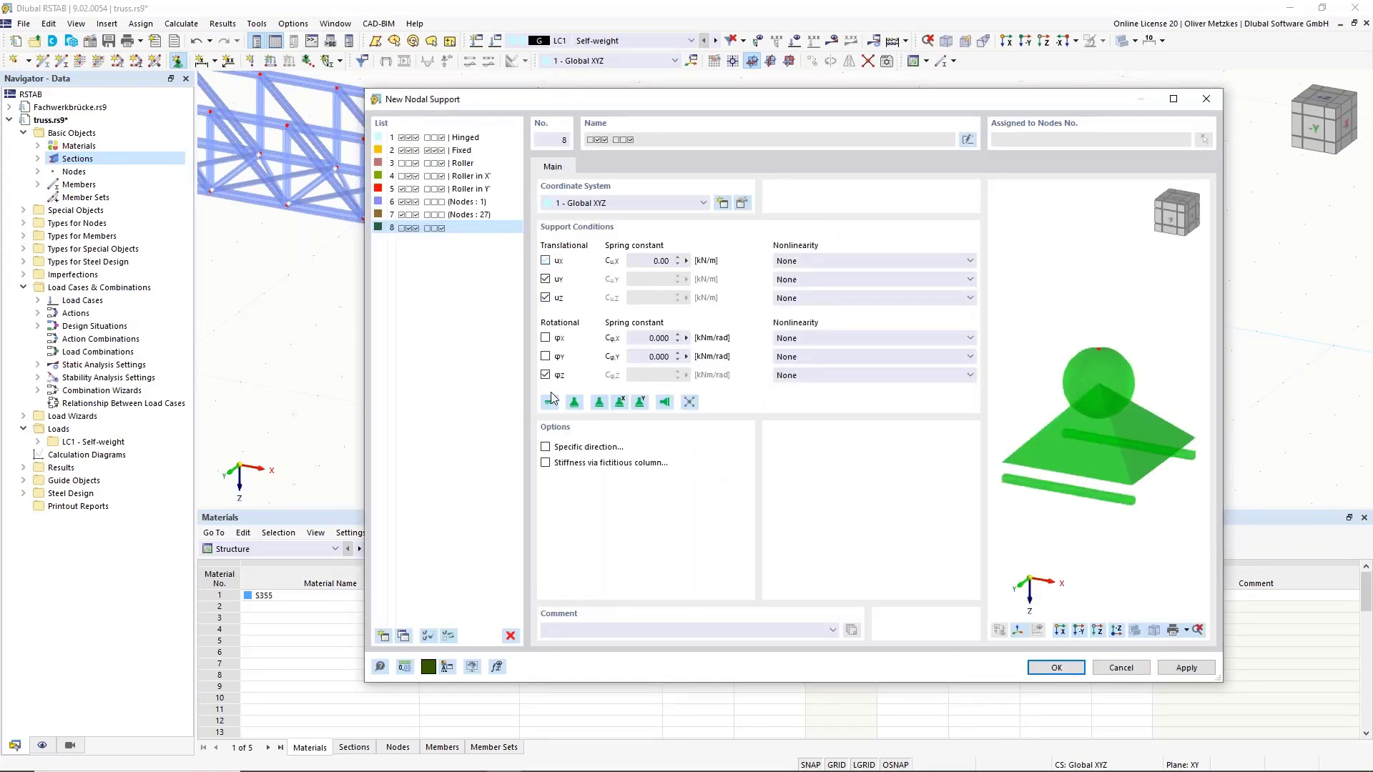
{"action": "left_click", "coordinate": [546, 374]}
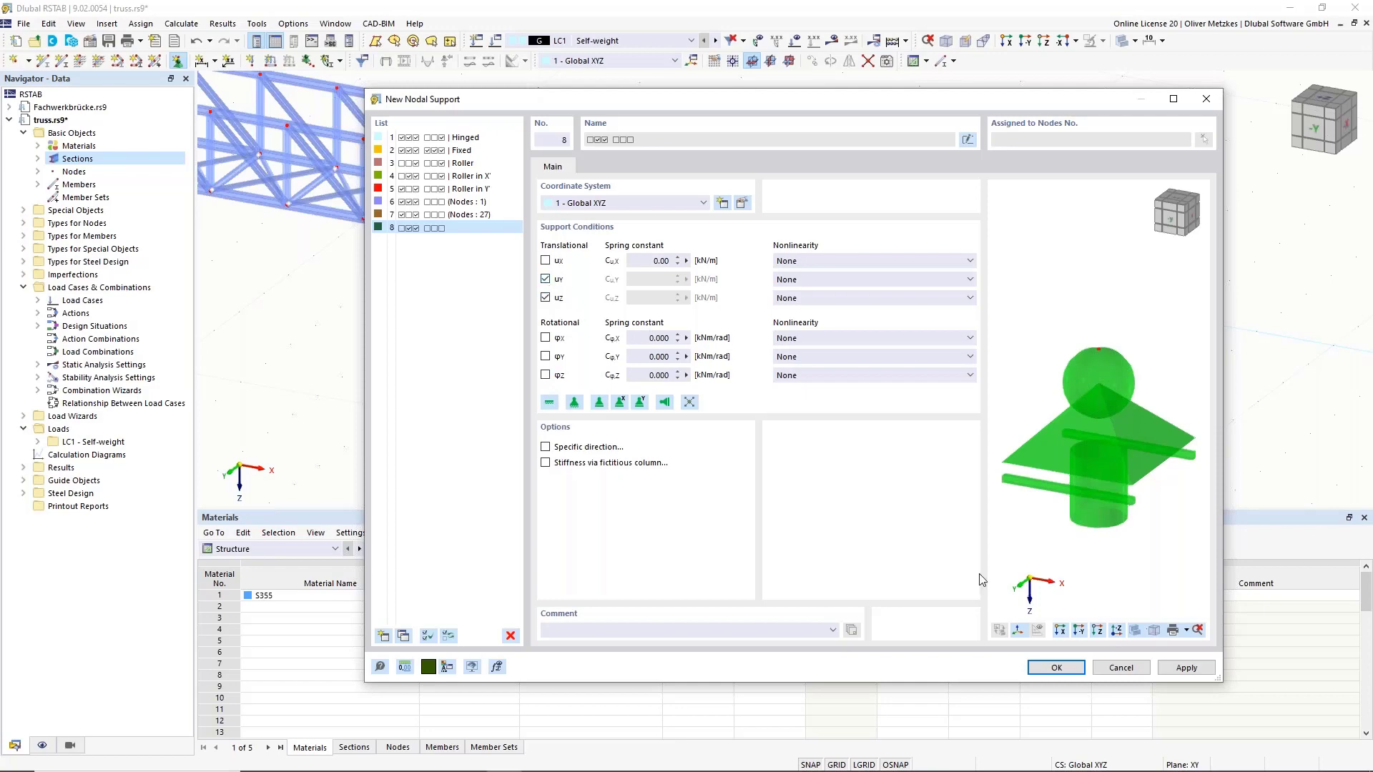
{"action": "left_click", "coordinate": [1049, 669]}
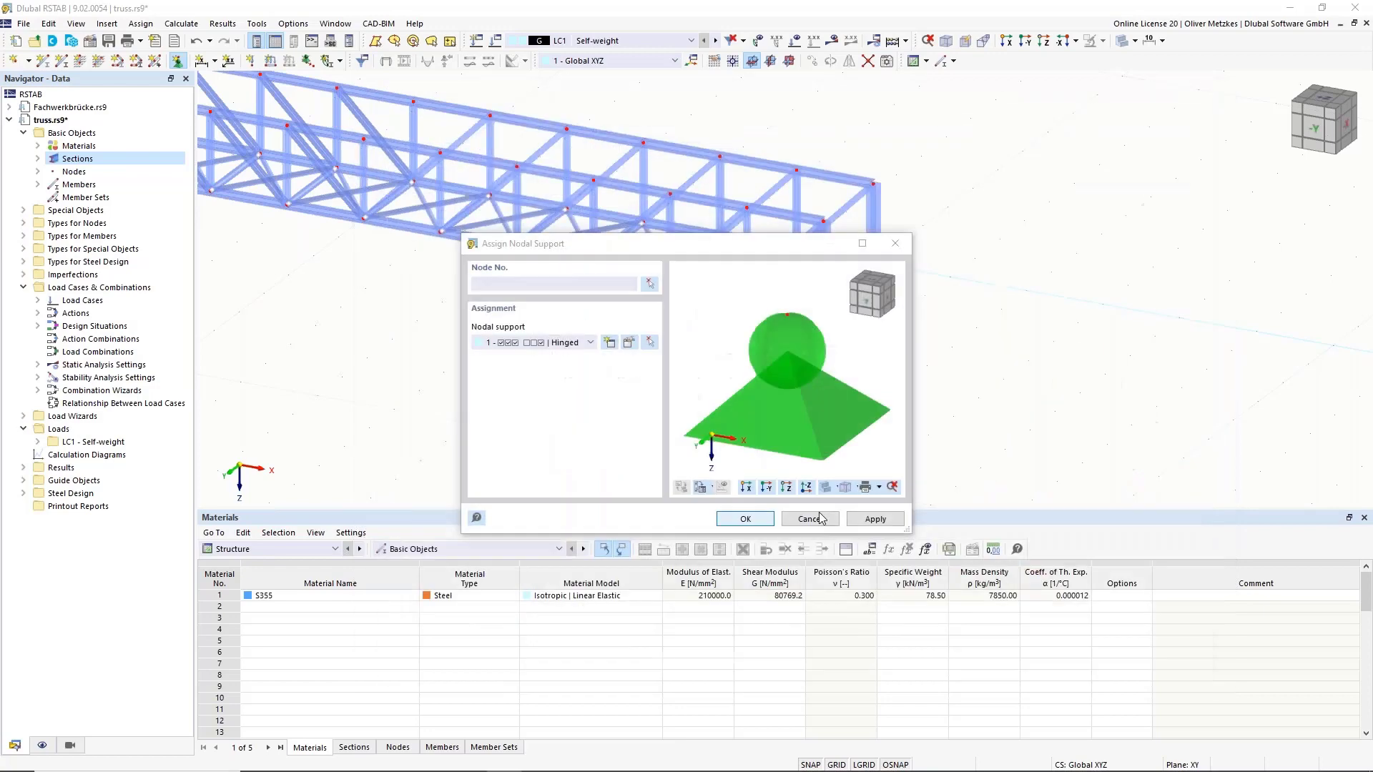
{"action": "left_click", "coordinate": [745, 519]}
{"action": "left_click", "coordinate": [874, 268]}
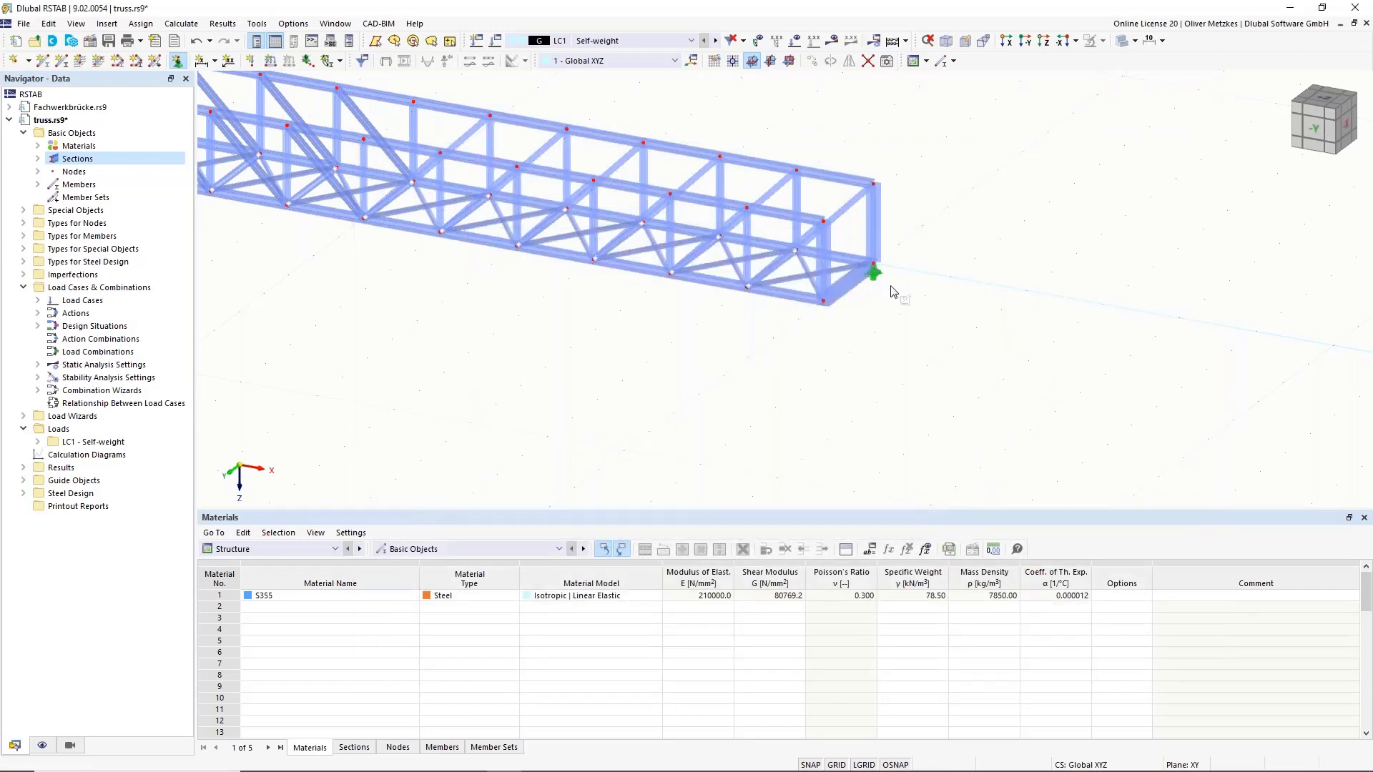
{"action": "key", "text": "Escape"}
Step: Assign a new nodal support fixing only uZ to the second truss's lower chord end node at X 18 m
{"action": "left_click", "coordinate": [177, 61]}
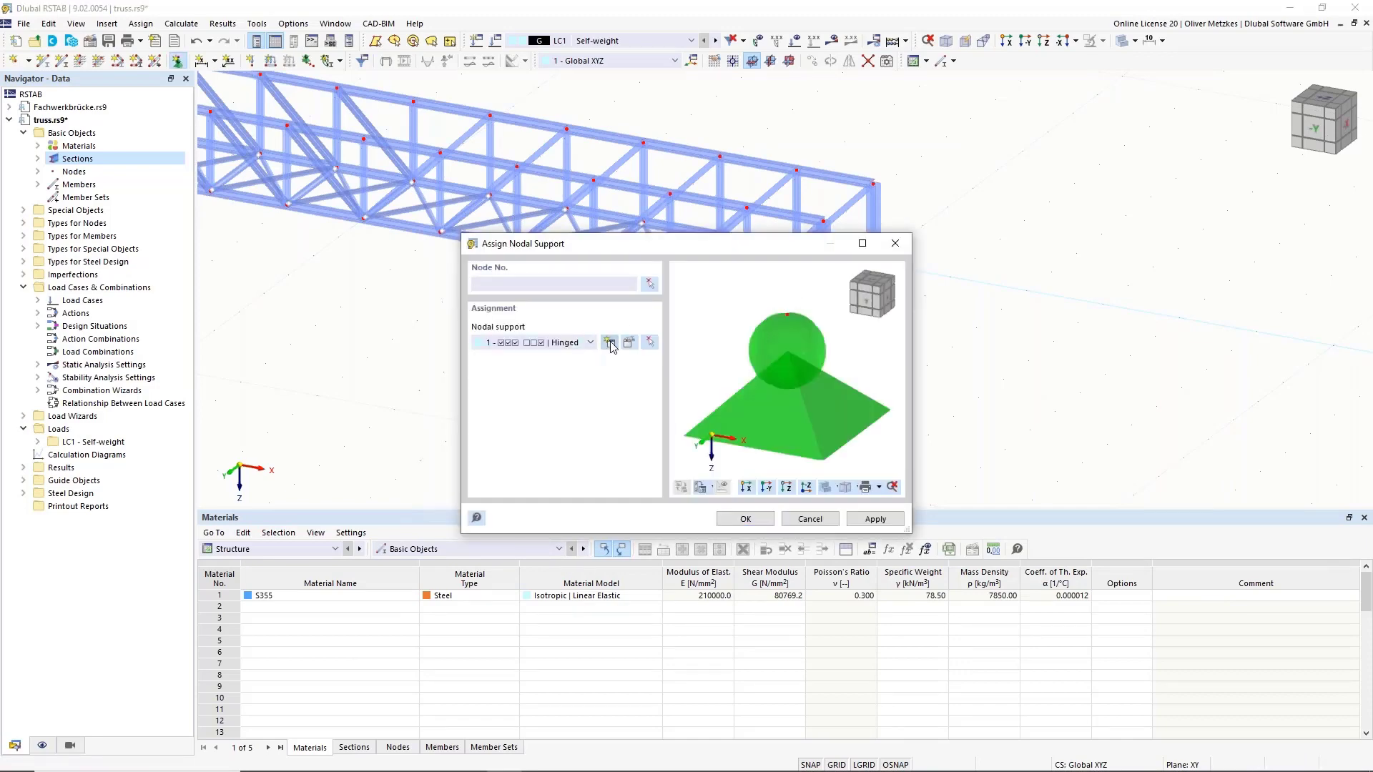
{"action": "left_click", "coordinate": [609, 343]}
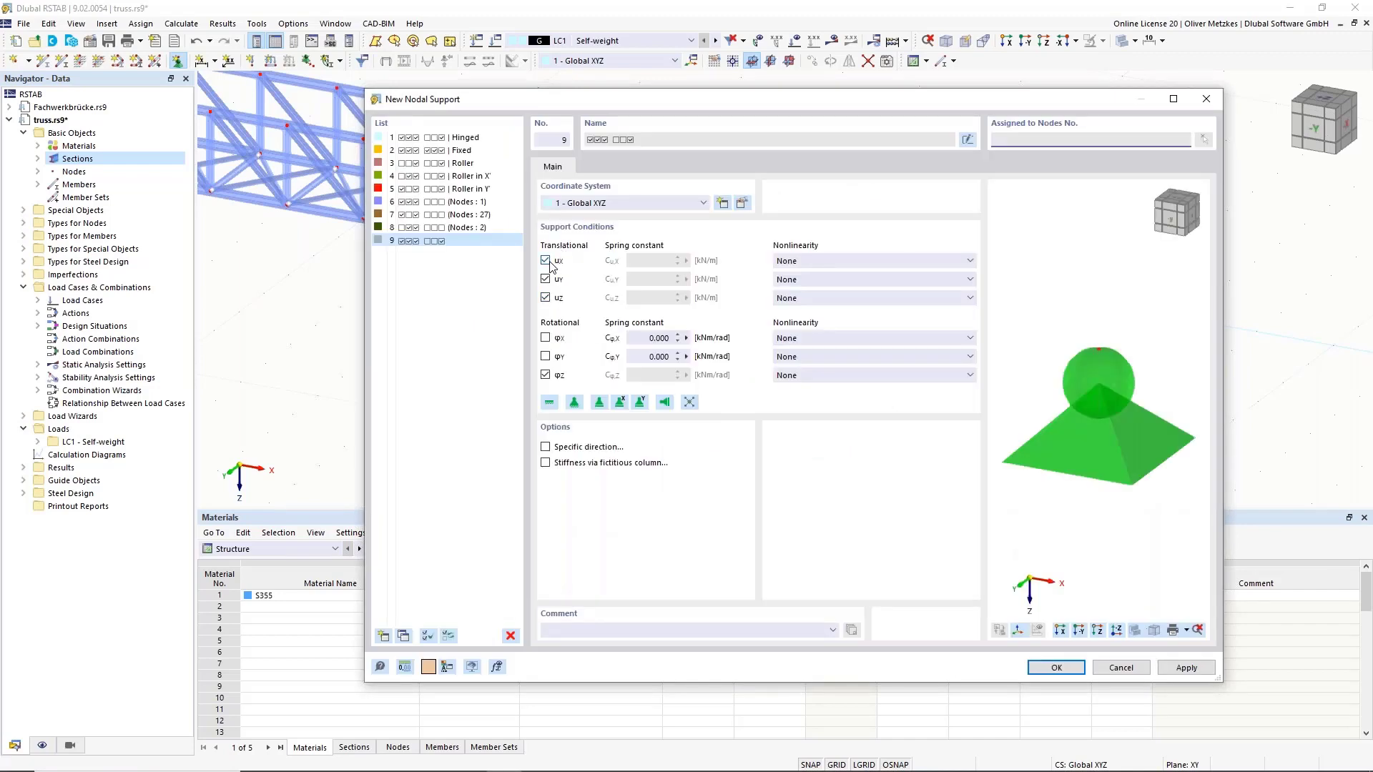
{"action": "left_click", "coordinate": [546, 261]}
{"action": "left_click", "coordinate": [546, 279]}
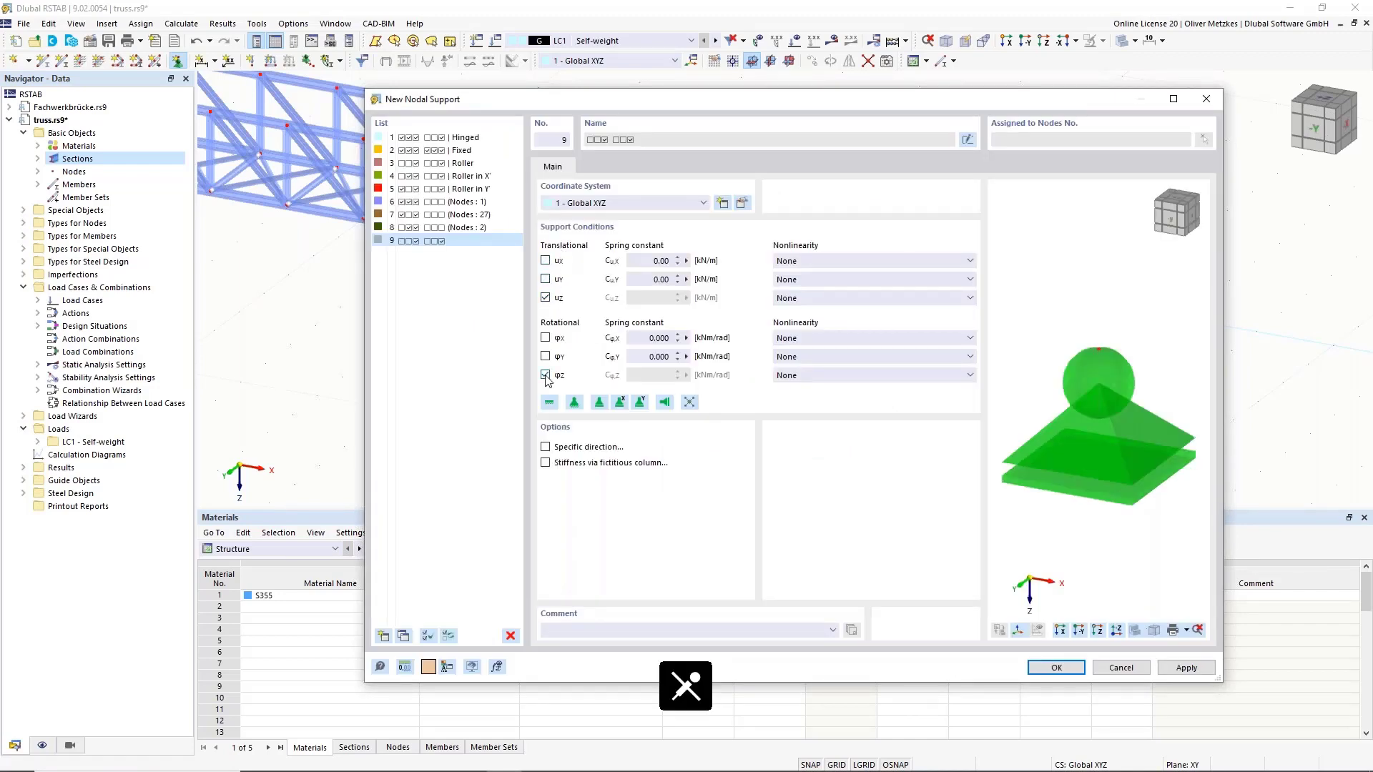
{"action": "left_click", "coordinate": [546, 375]}
{"action": "left_click", "coordinate": [1056, 667]}
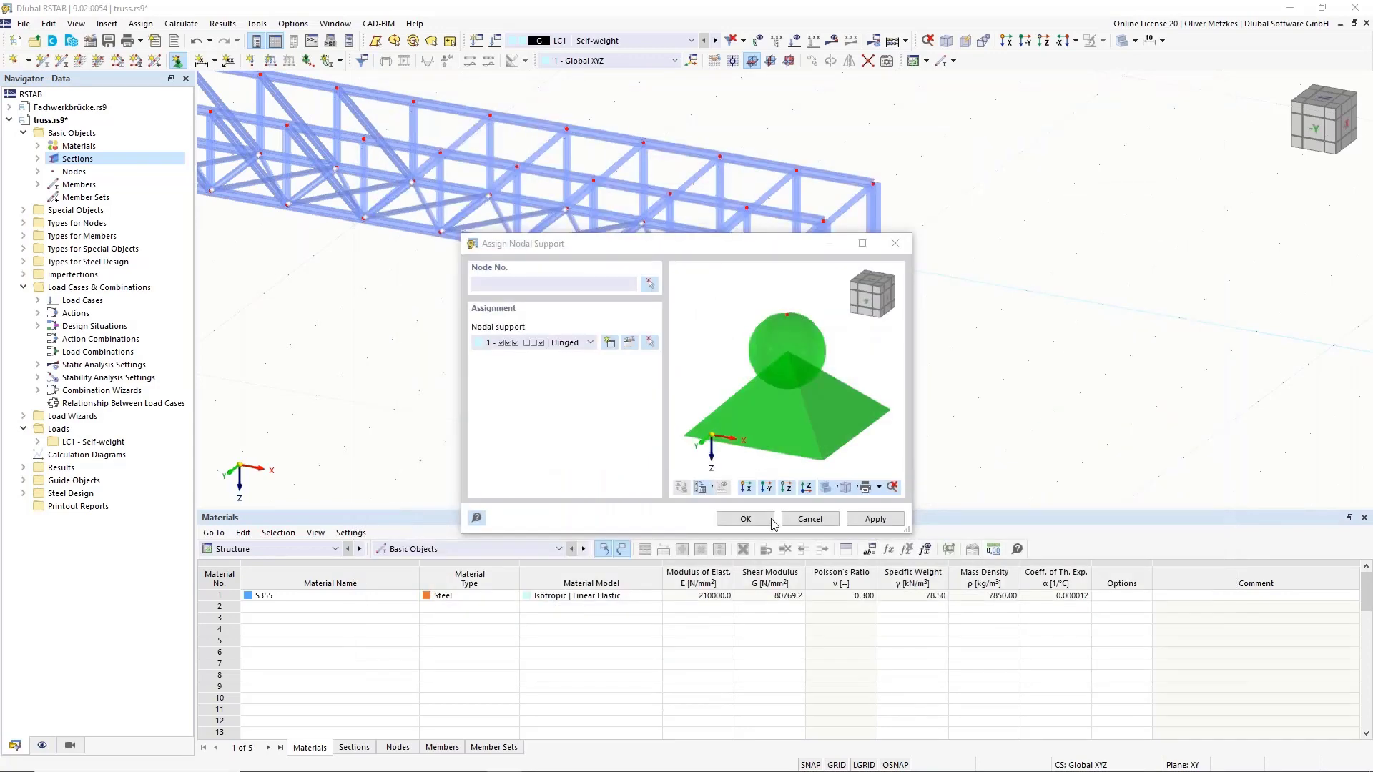
{"action": "left_click", "coordinate": [770, 521]}
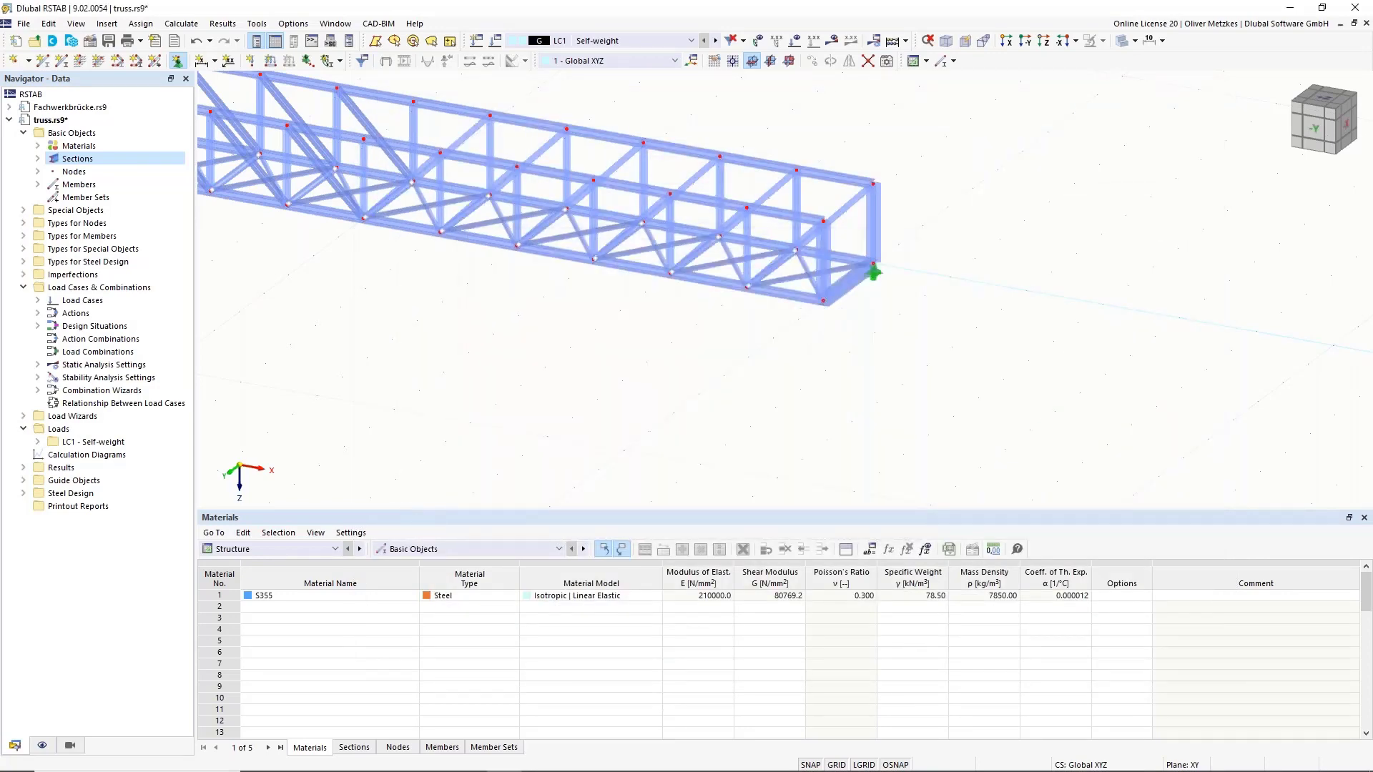
{"action": "left_click", "coordinate": [823, 301]}
{"action": "key", "text": "Escape"}
Step: Inspect the bridge's end supports and save the model under the file name truss.rs9
{"action": "scroll", "coordinate": [592, 383], "scroll_direction": "down", "scroll_amount": 1}
{"action": "middle_click_drag", "start_coordinate": [671, 400], "coordinate": [770, 429]}
{"action": "scroll", "coordinate": [927, 283], "scroll_direction": "up", "scroll_amount": 2}
{"action": "scroll", "coordinate": [790, 346], "scroll_direction": "up", "scroll_amount": 1}
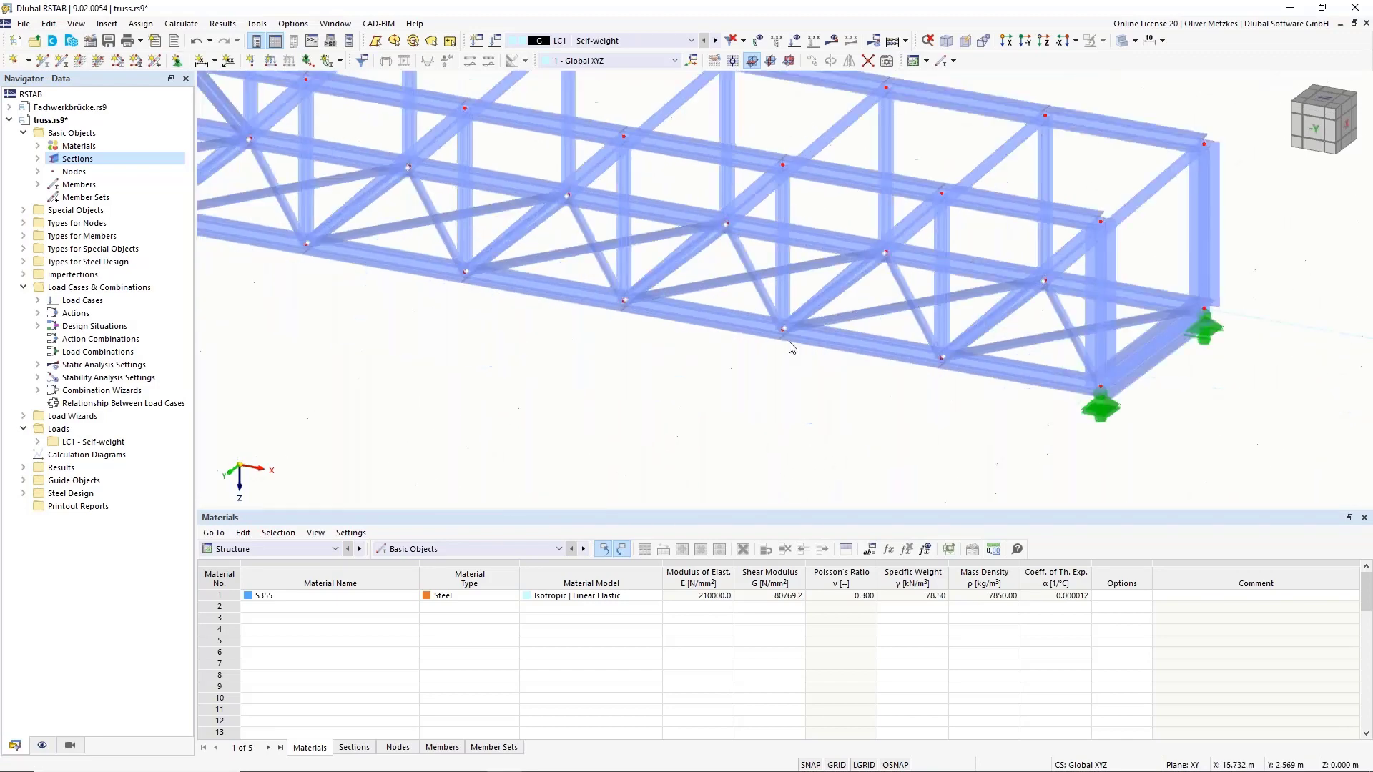
{"action": "scroll", "coordinate": [791, 347], "scroll_direction": "down", "scroll_amount": 2}
{"action": "scroll", "coordinate": [790, 346], "scroll_direction": "down", "scroll_amount": 3}
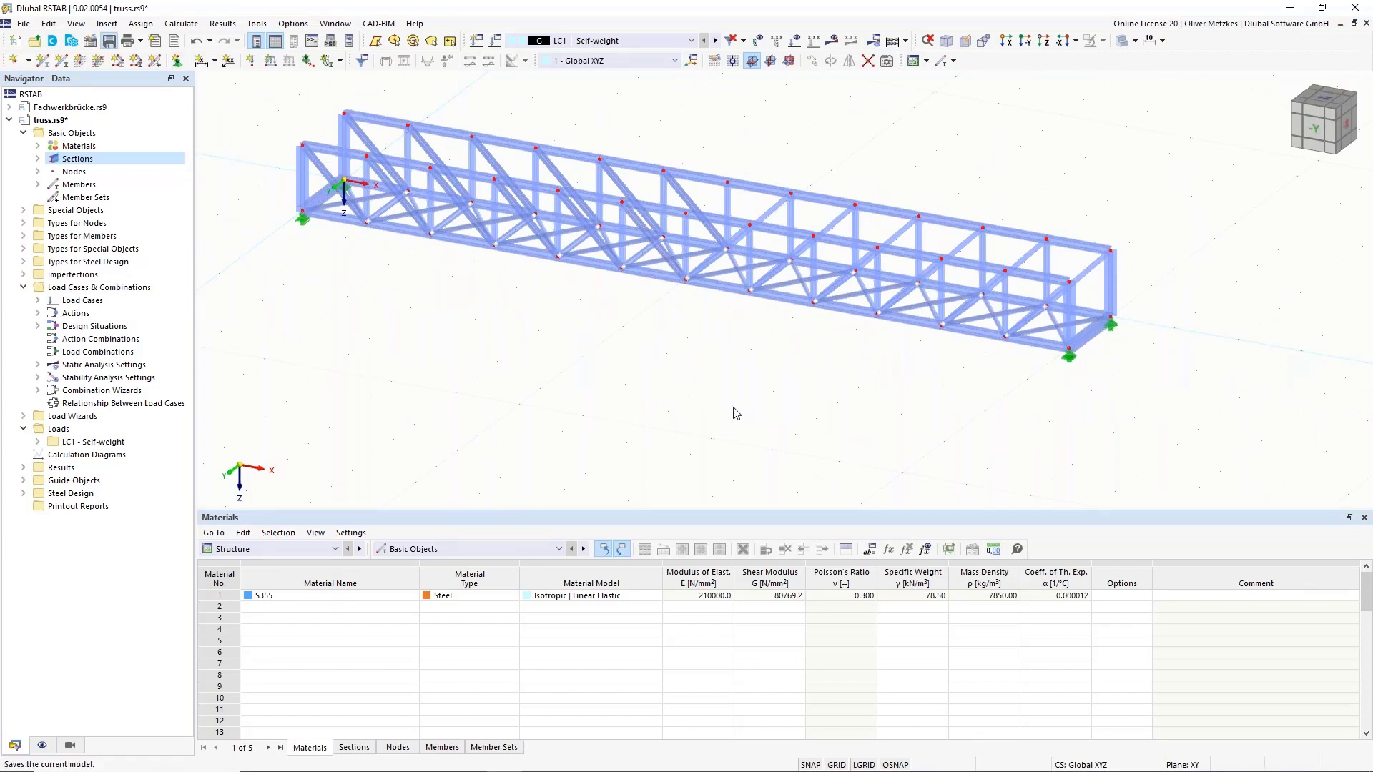
{"action": "key", "text": "ctrl+s"}
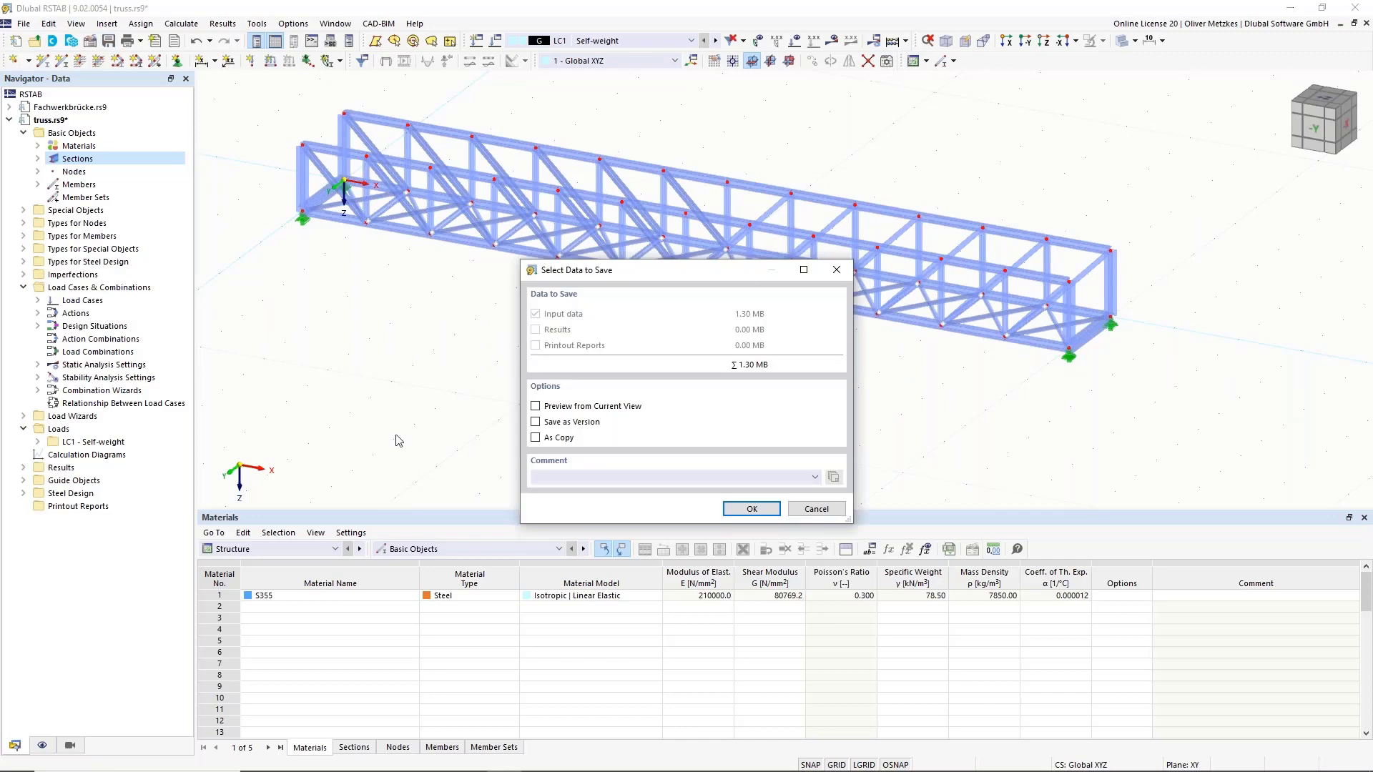
{"action": "left_click", "coordinate": [762, 513]}
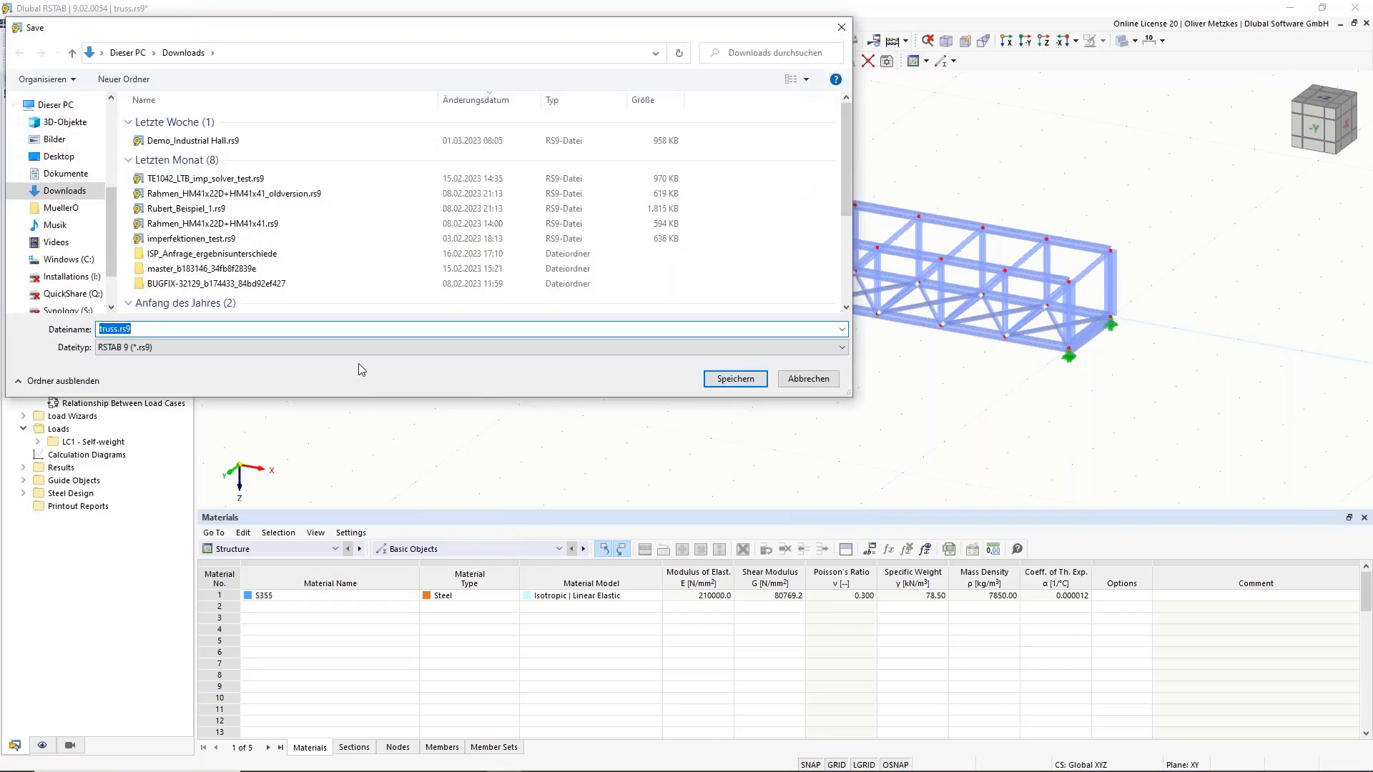
{"action": "left_click", "coordinate": [786, 381]}
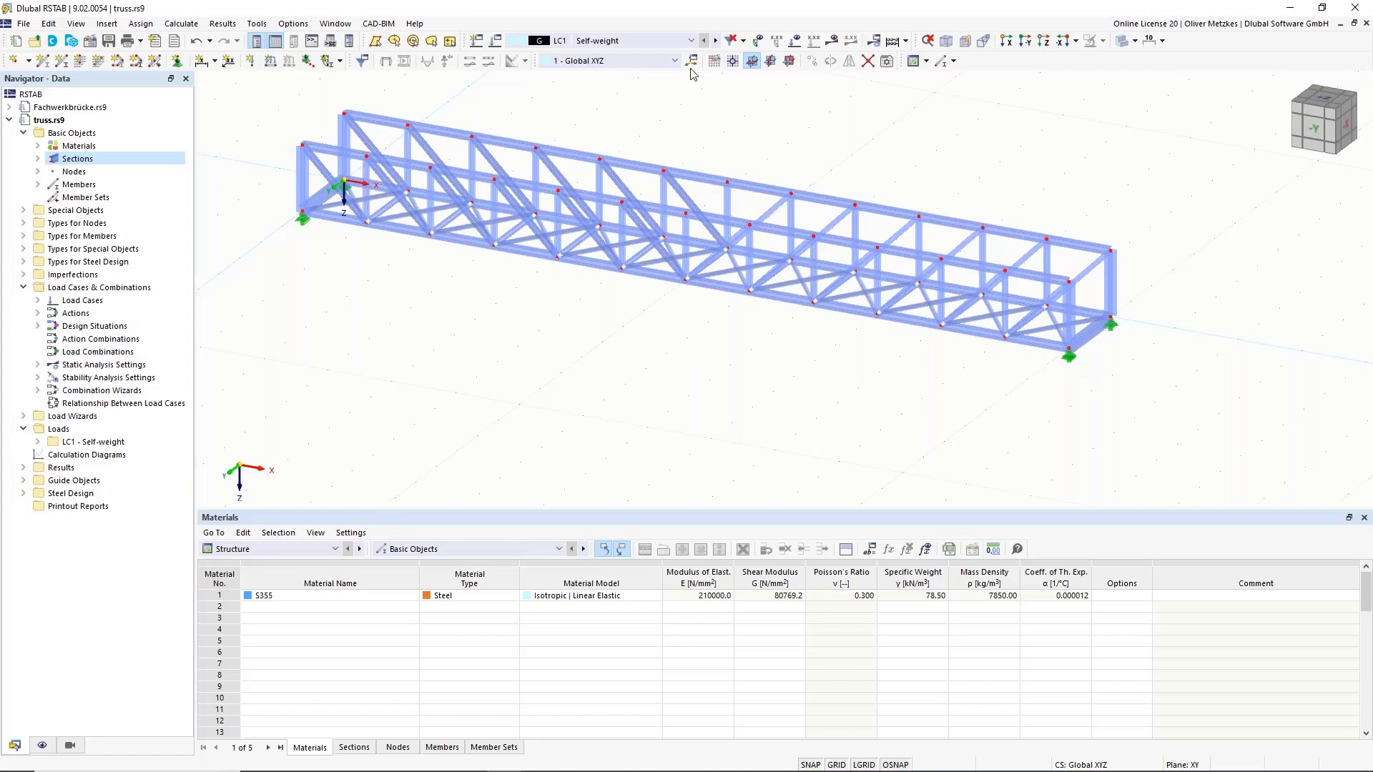
Step: Create load case LC2 named "cable left" with the action category Permanent/Imposed
{"action": "left_click", "coordinate": [497, 41]}
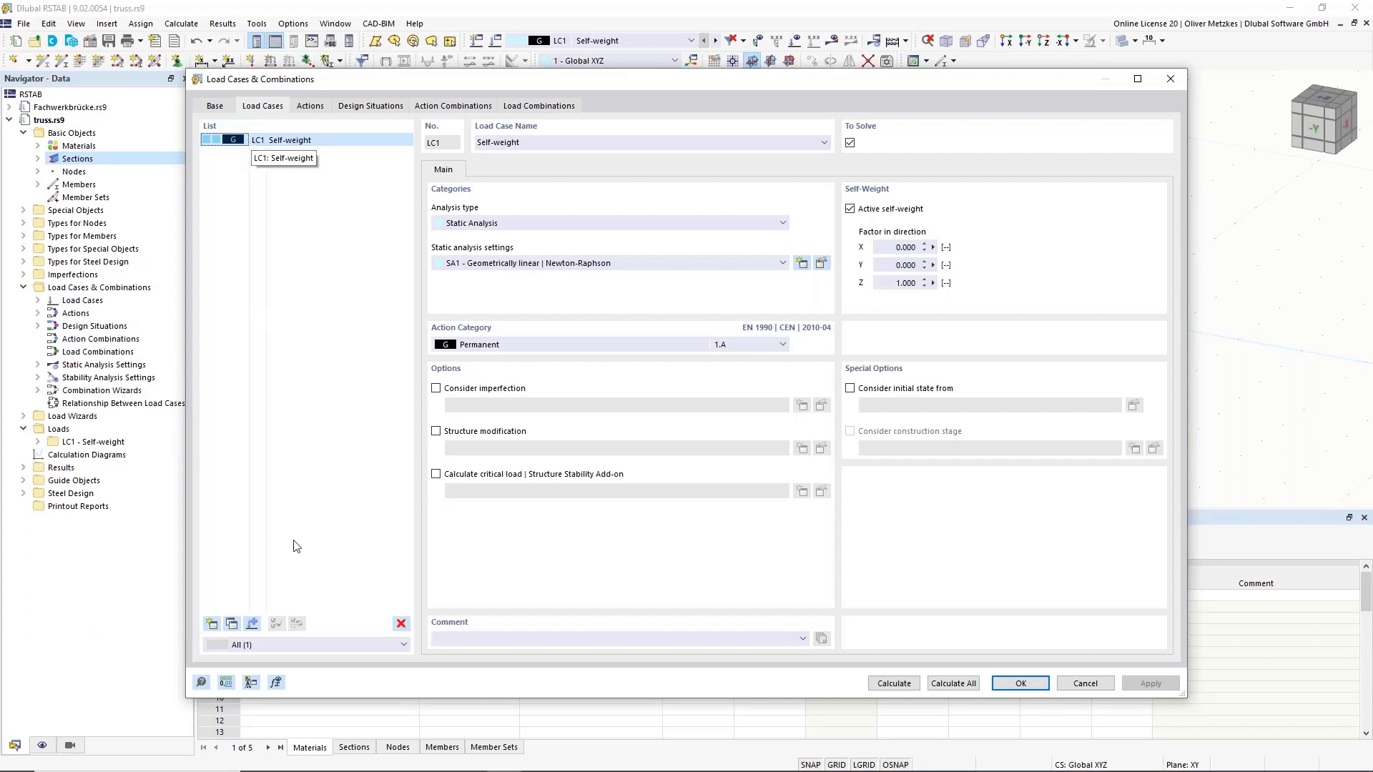
{"action": "left_click", "coordinate": [211, 624]}
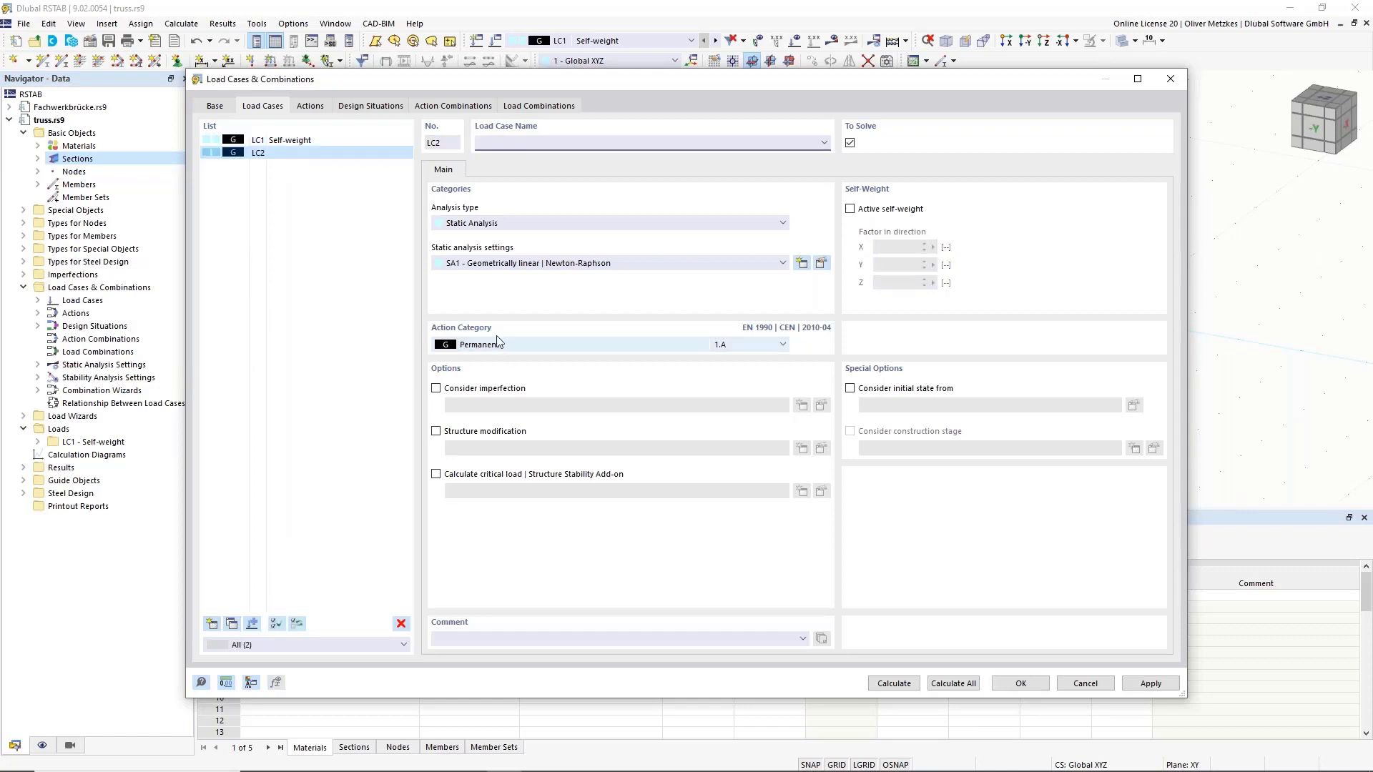
{"action": "left_click", "coordinate": [479, 346]}
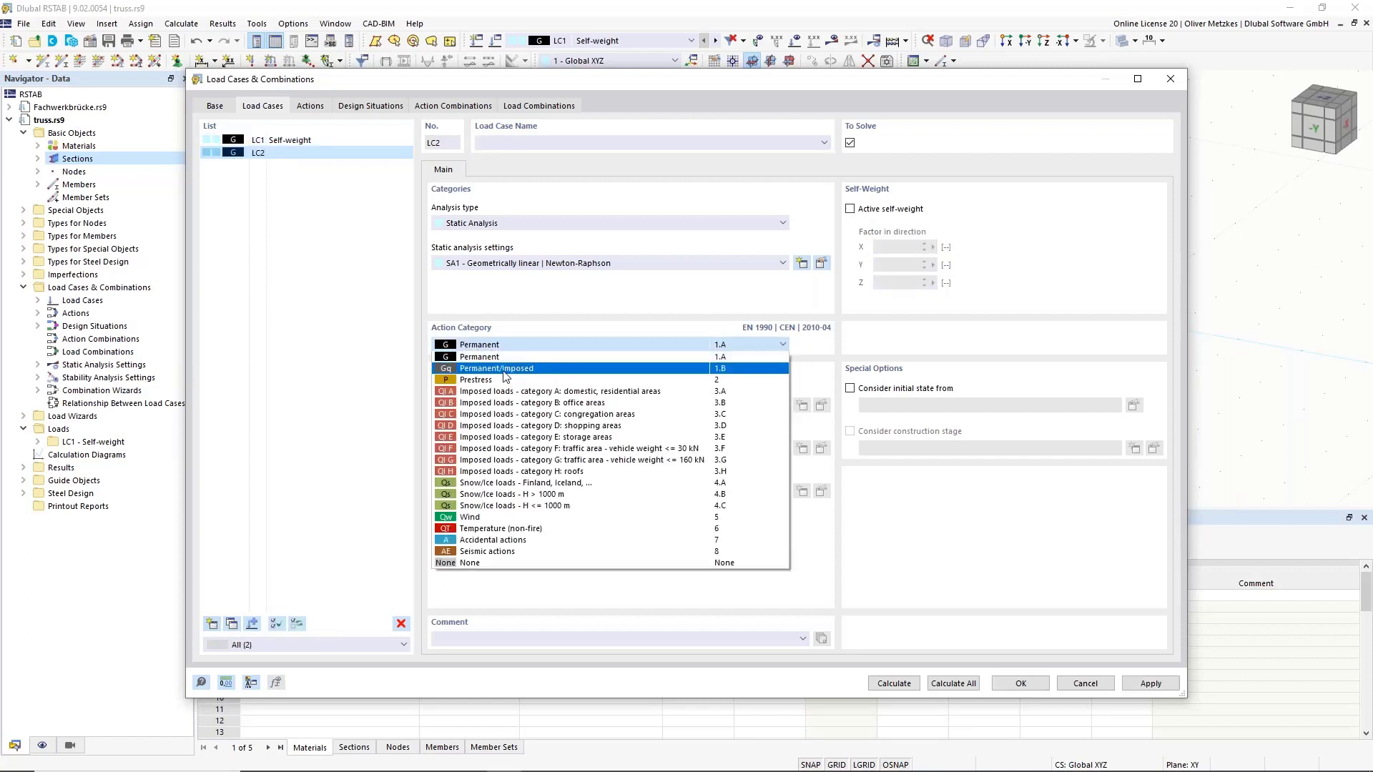
{"action": "left_click", "coordinate": [519, 371]}
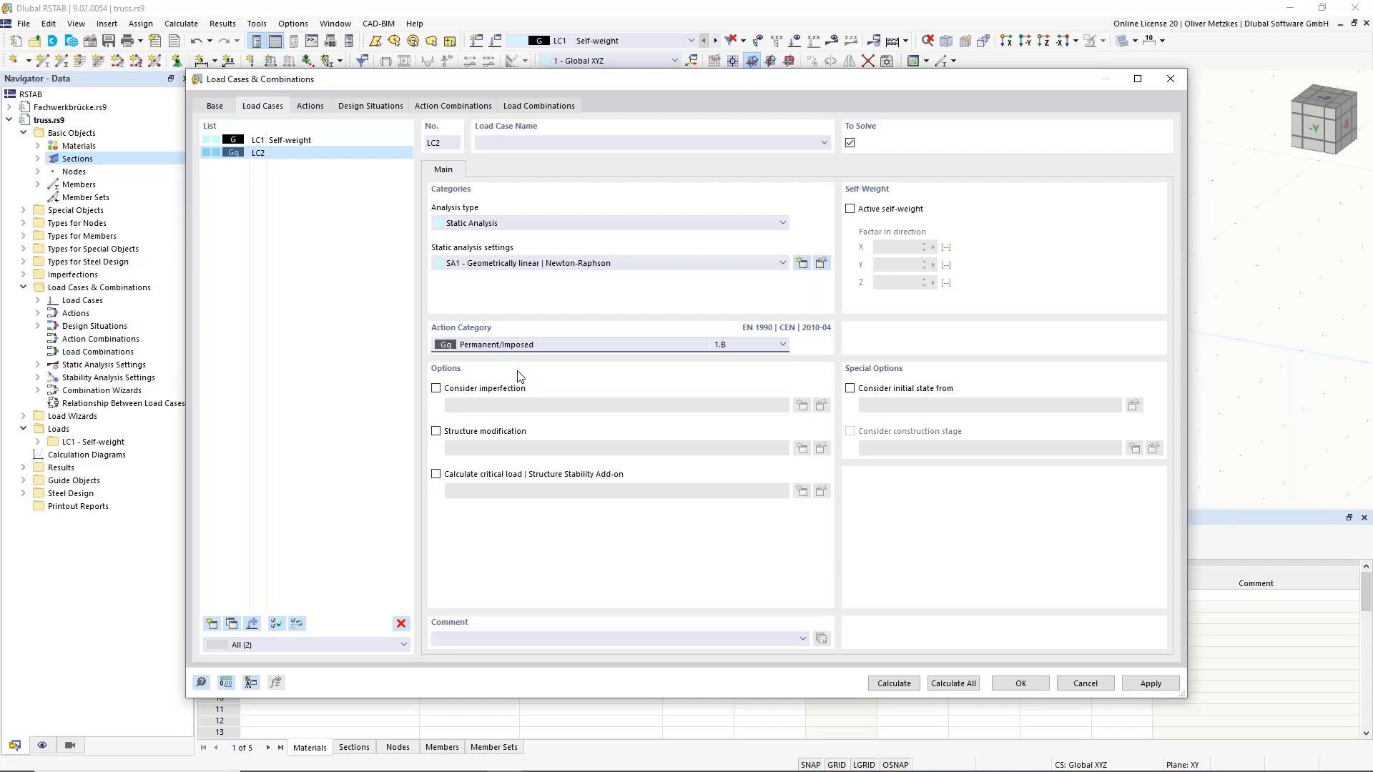
{"action": "left_click", "coordinate": [535, 143]}
{"action": "type", "text": "ca"}
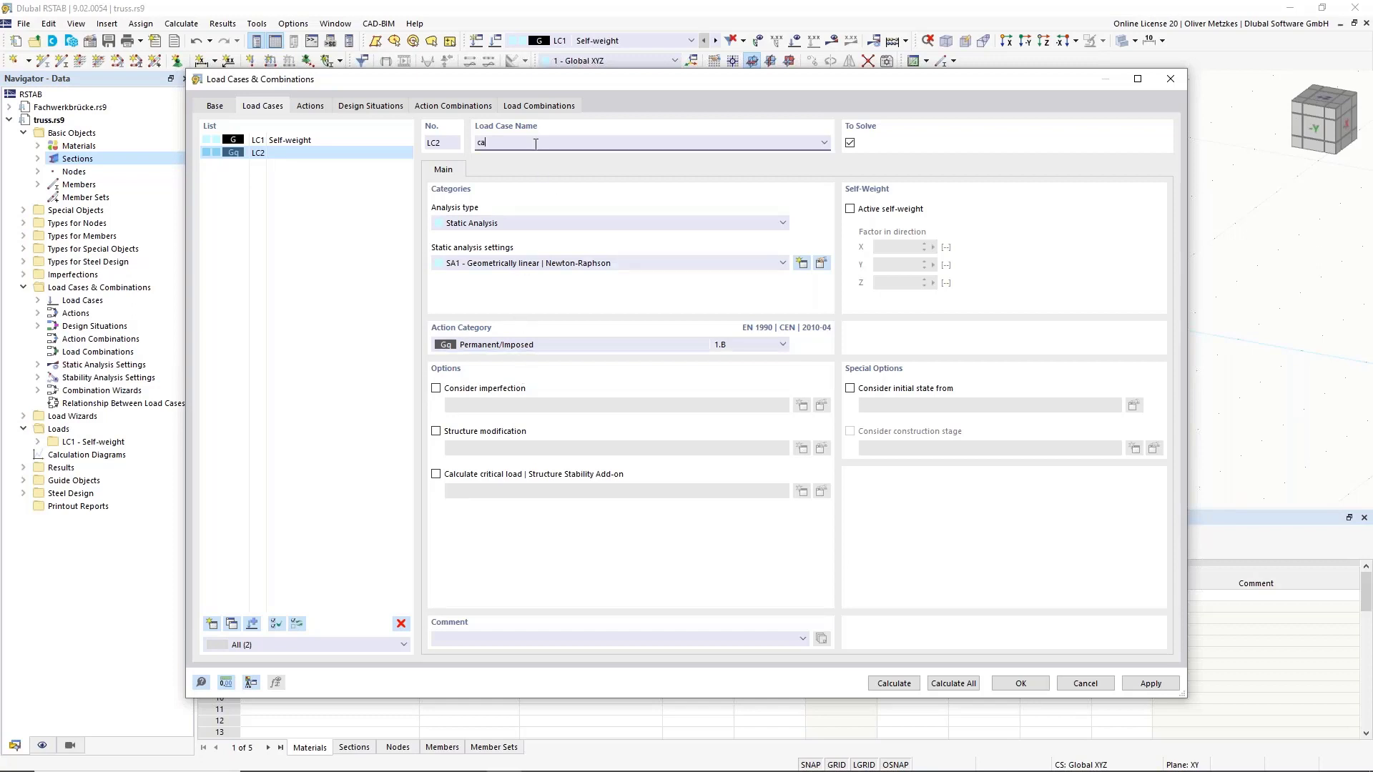
{"action": "type", "text": "ble left"}
{"action": "left_click", "coordinate": [297, 189]}
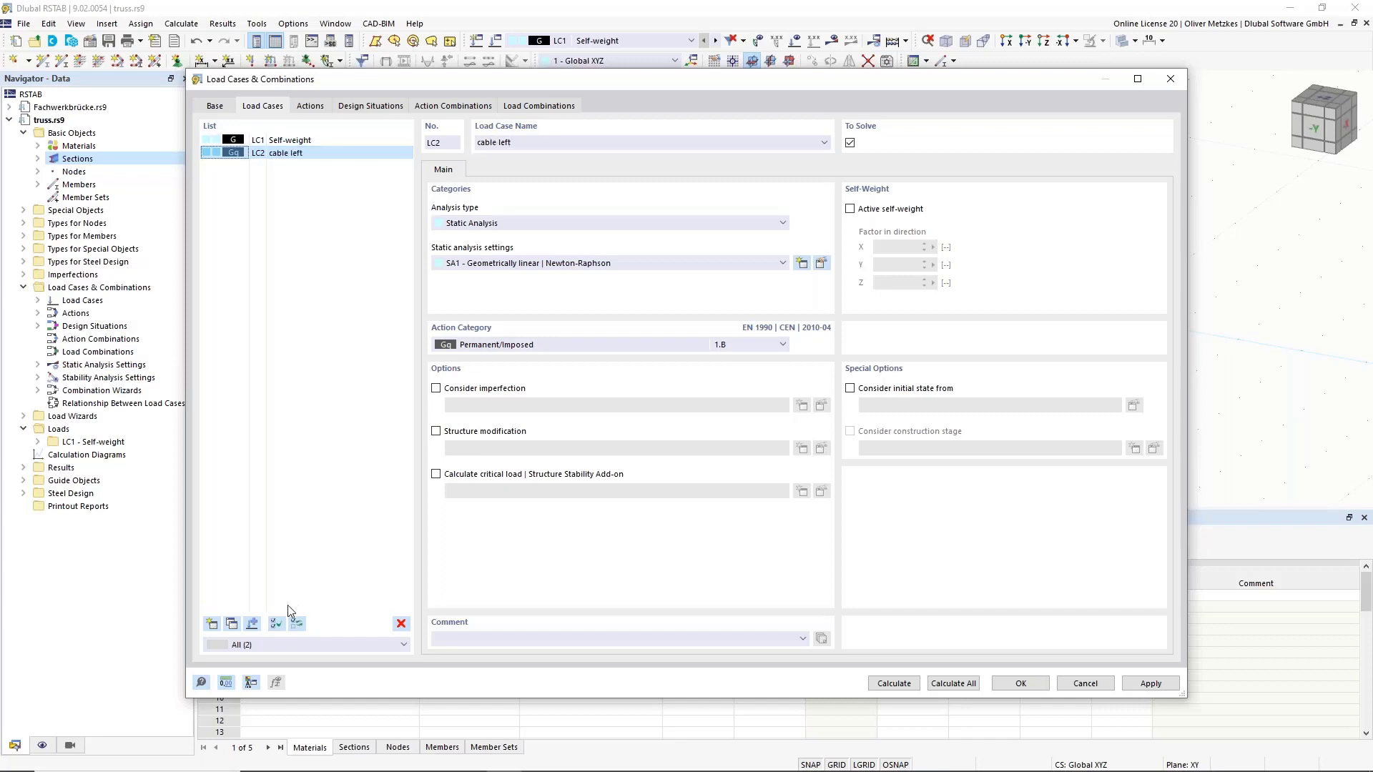
Step: Copy the "cable left" load case and rename the copy LC3 "cable right additionally"
{"action": "left_click", "coordinate": [232, 624]}
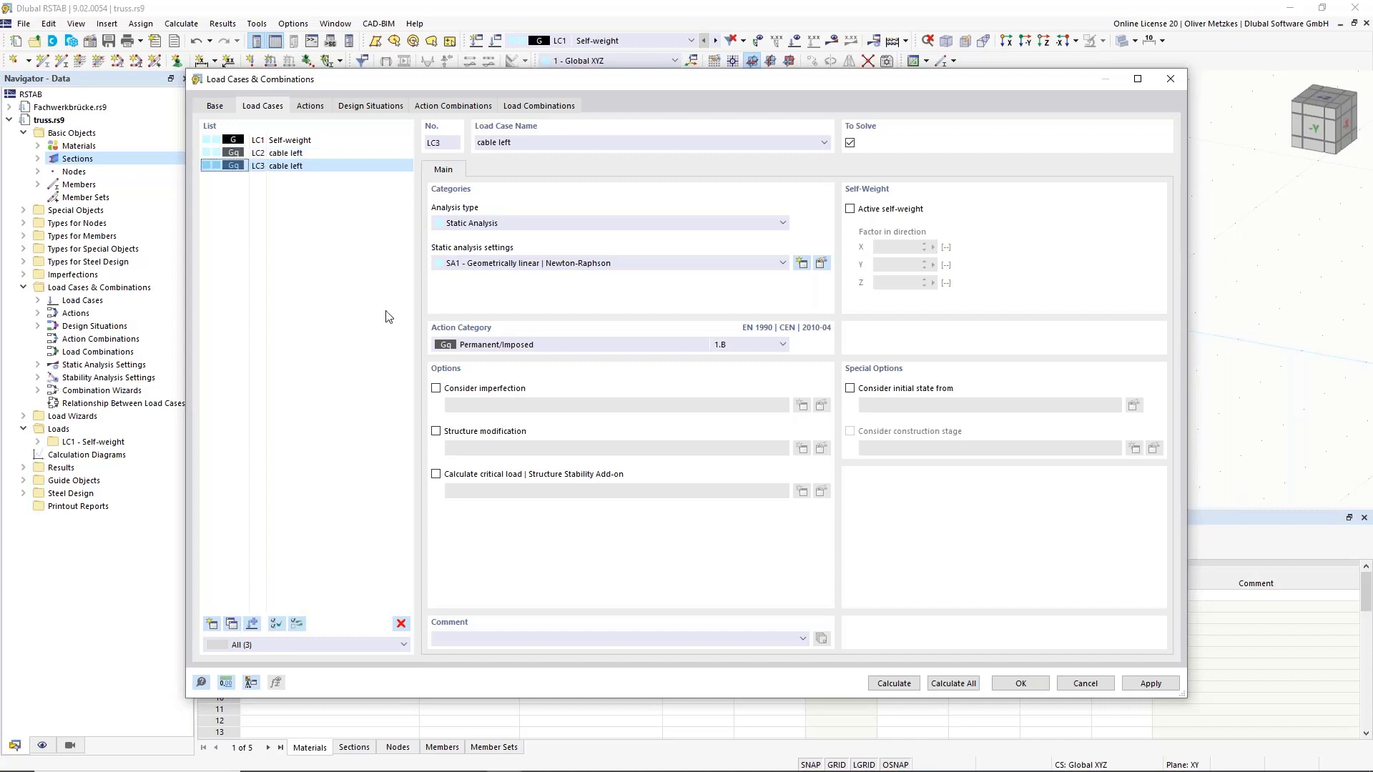
{"action": "left_click", "coordinate": [503, 142]}
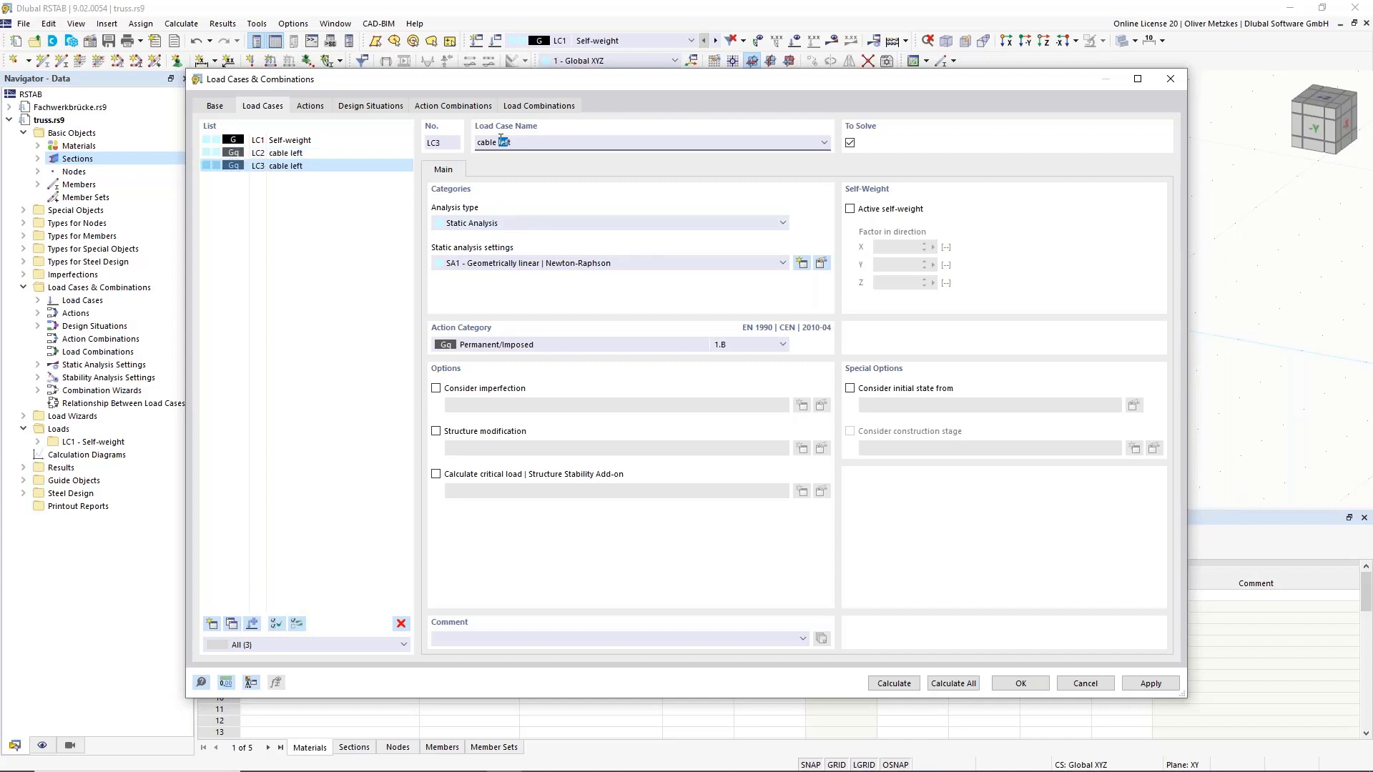
{"action": "double_click", "coordinate": [504, 143]}
{"action": "type", "text": "right additionally"}
{"action": "left_click", "coordinate": [356, 154]}
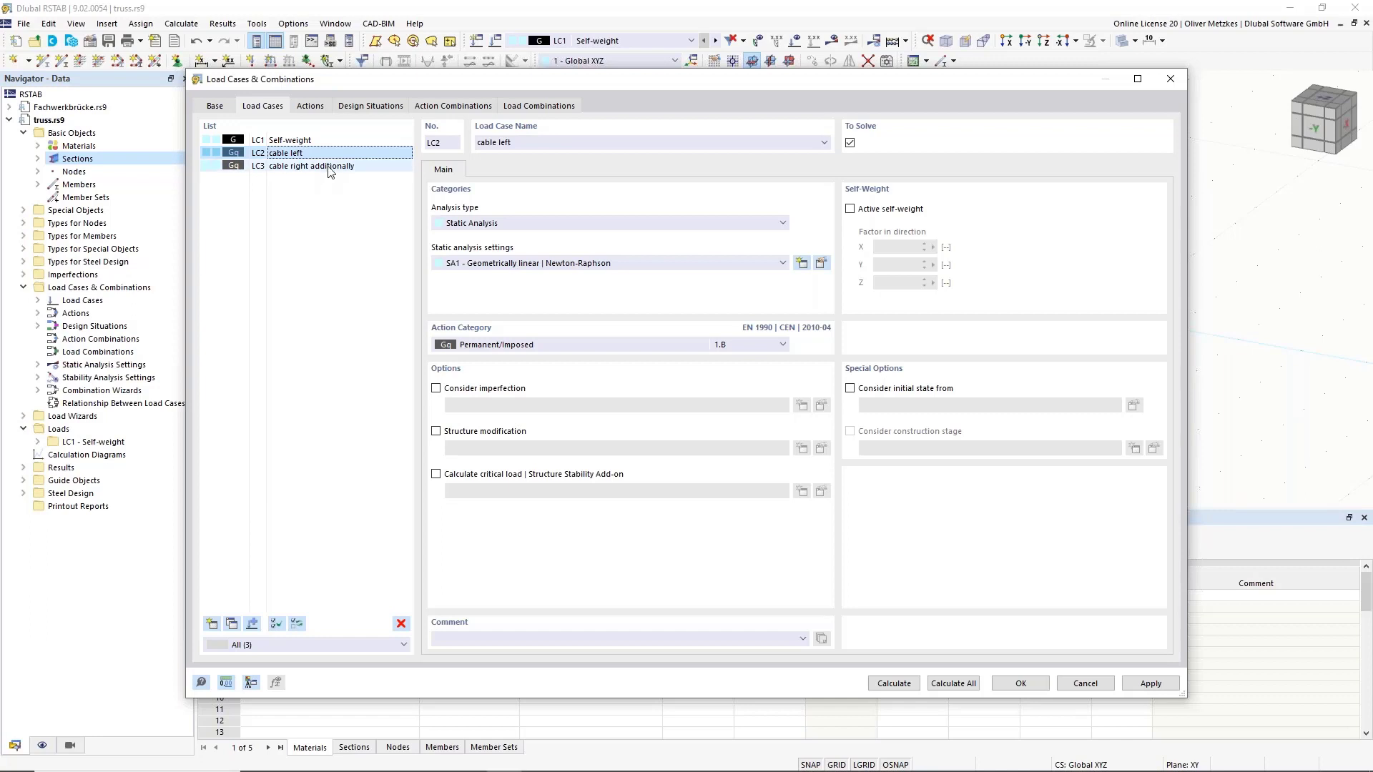
Step: Create load case LC4 named "walkway" with the imposed loads category F: traffic area - vehicle weight <= 30 kN
{"action": "left_click", "coordinate": [212, 624]}
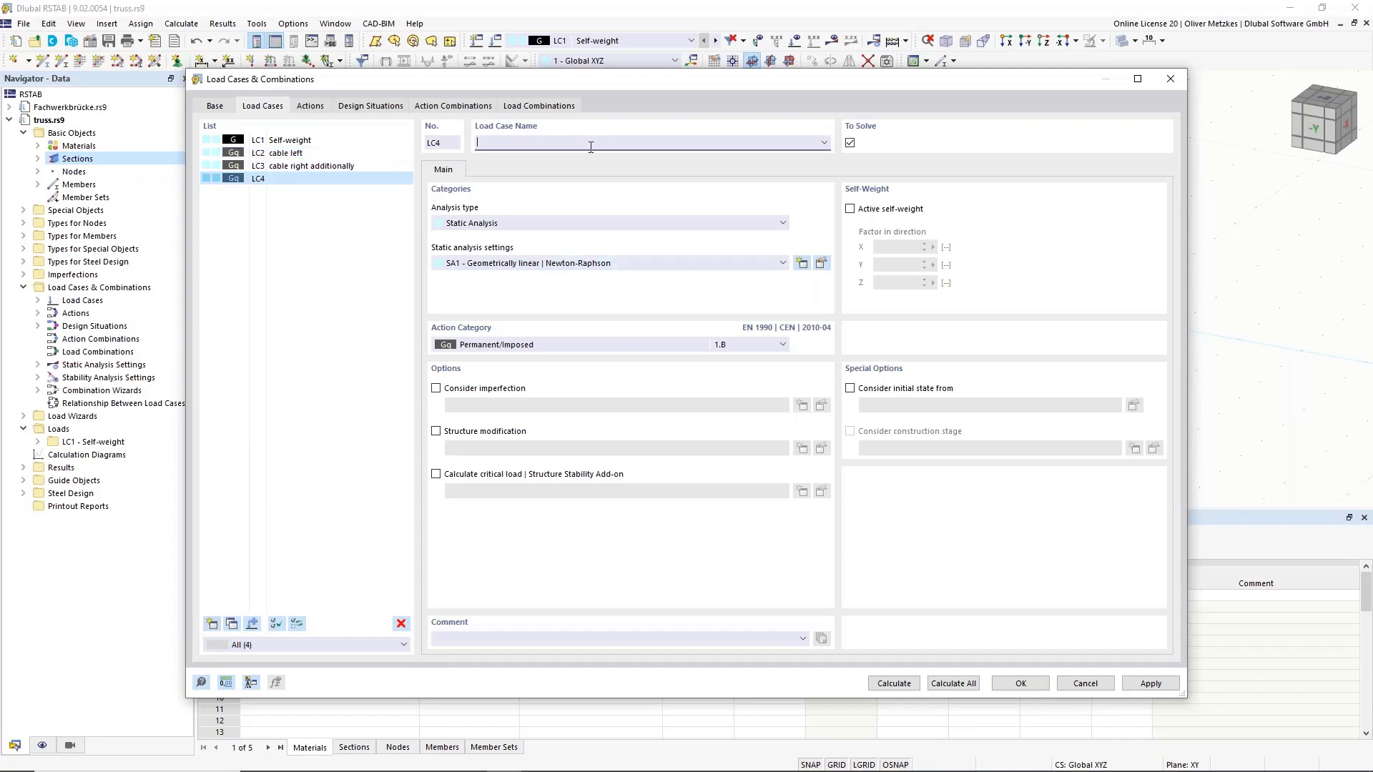
{"action": "type", "text": "woalkway"}
{"action": "key", "text": "BackSpace"}
{"action": "left_click", "coordinate": [561, 346]}
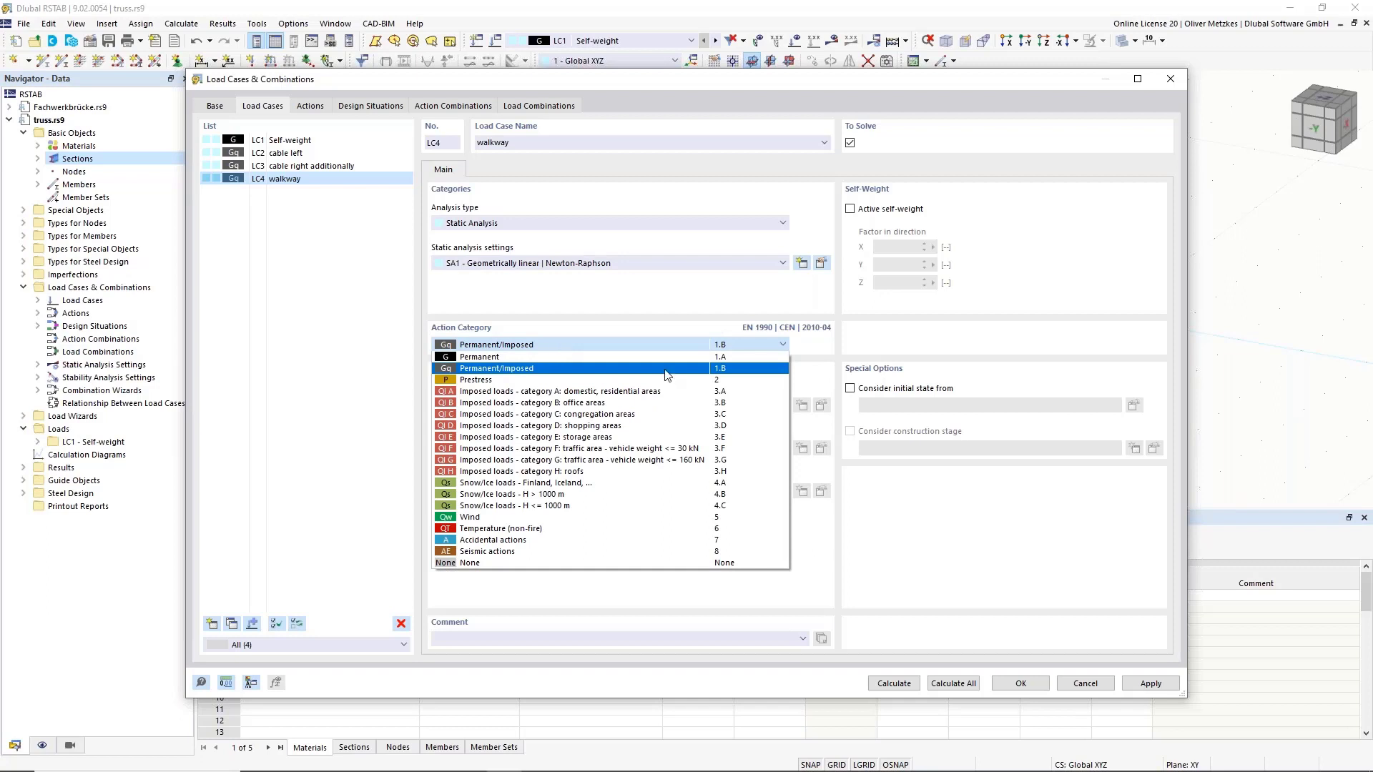
{"action": "left_click", "coordinate": [563, 449]}
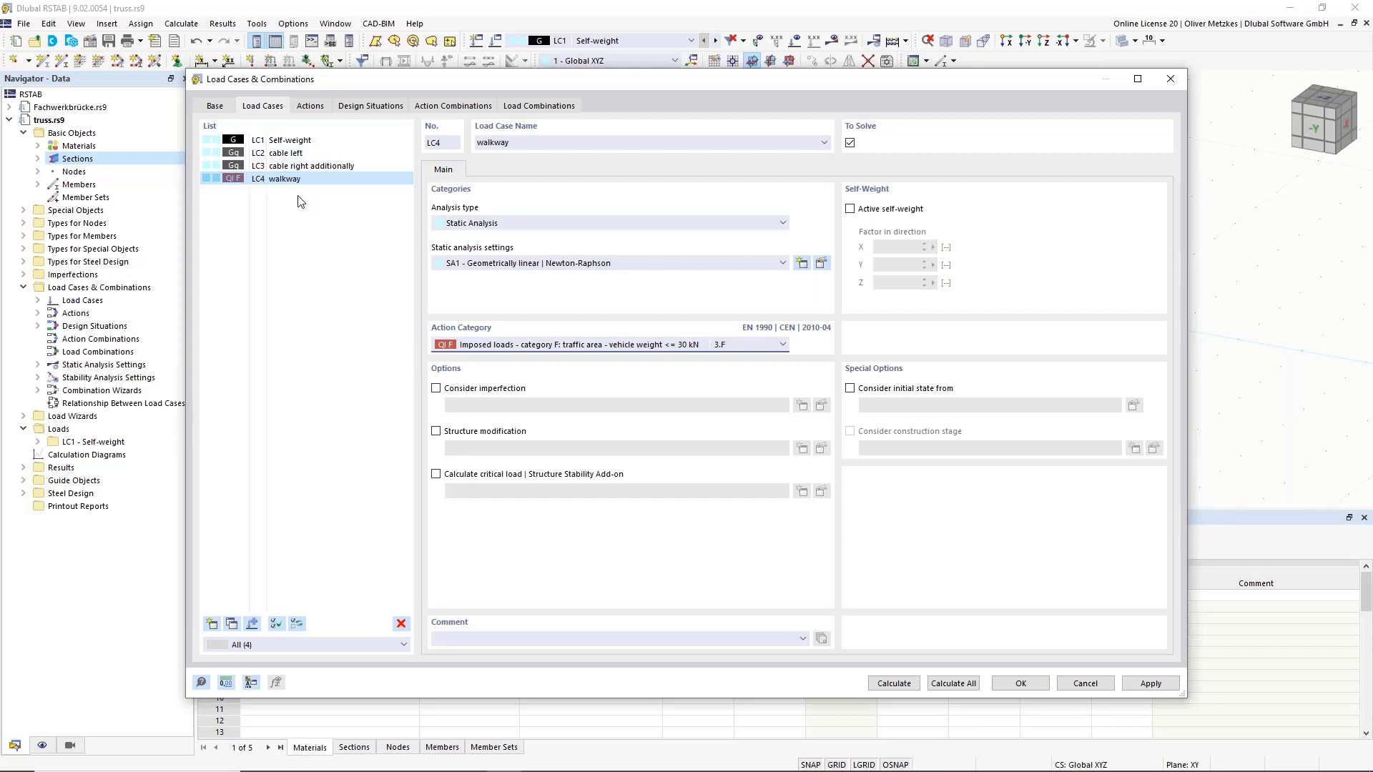
Step: Create load case LC5 named "Wind in +Y" with the action category Wind
{"action": "left_click", "coordinate": [224, 622]}
{"action": "left_click", "coordinate": [565, 346]}
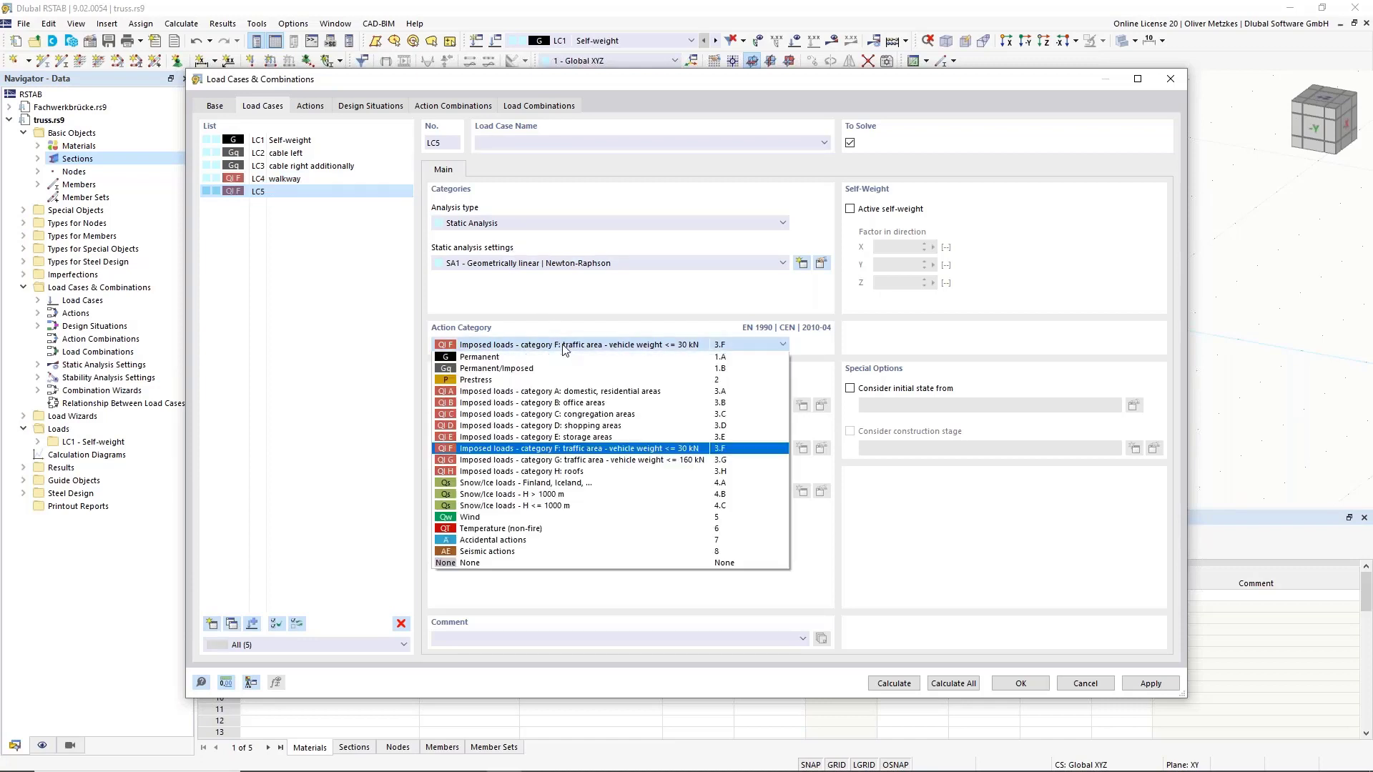
{"action": "left_click", "coordinate": [496, 518]}
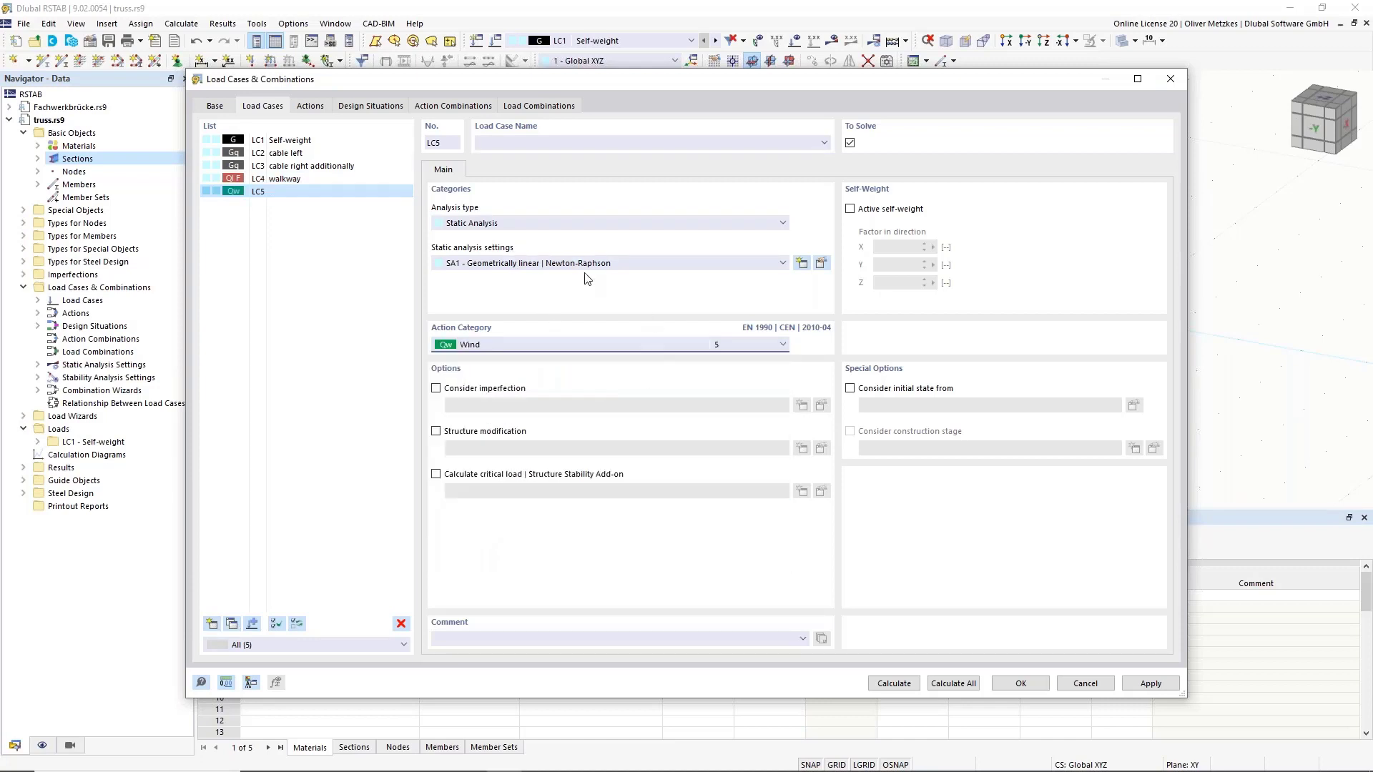
{"action": "left_click", "coordinate": [591, 145]}
{"action": "type", "text": "Wind"}
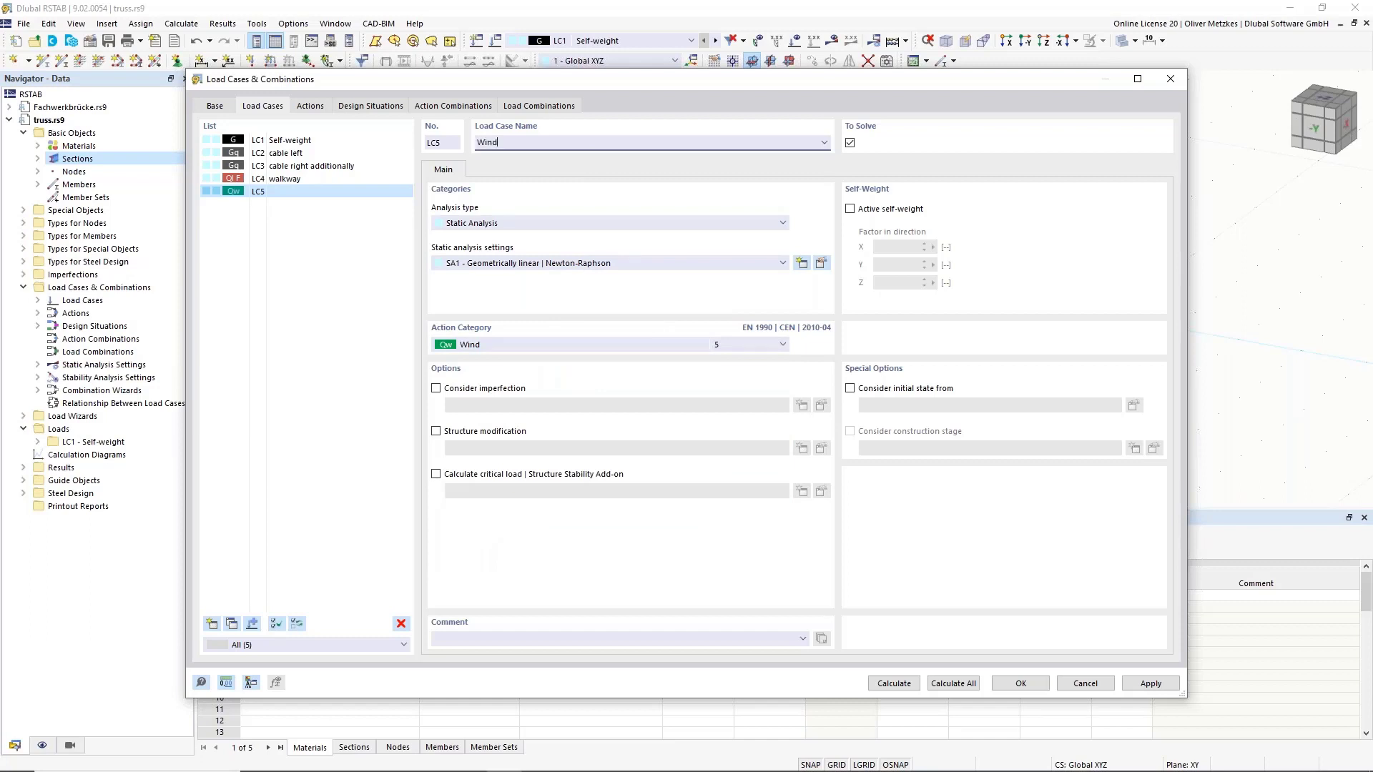
{"action": "type", "text": " in +Y"}
Step: Copy the "Wind in +Y" load case and rename the copy LC6 "Wind in -Y"
{"action": "left_click", "coordinate": [236, 624]}
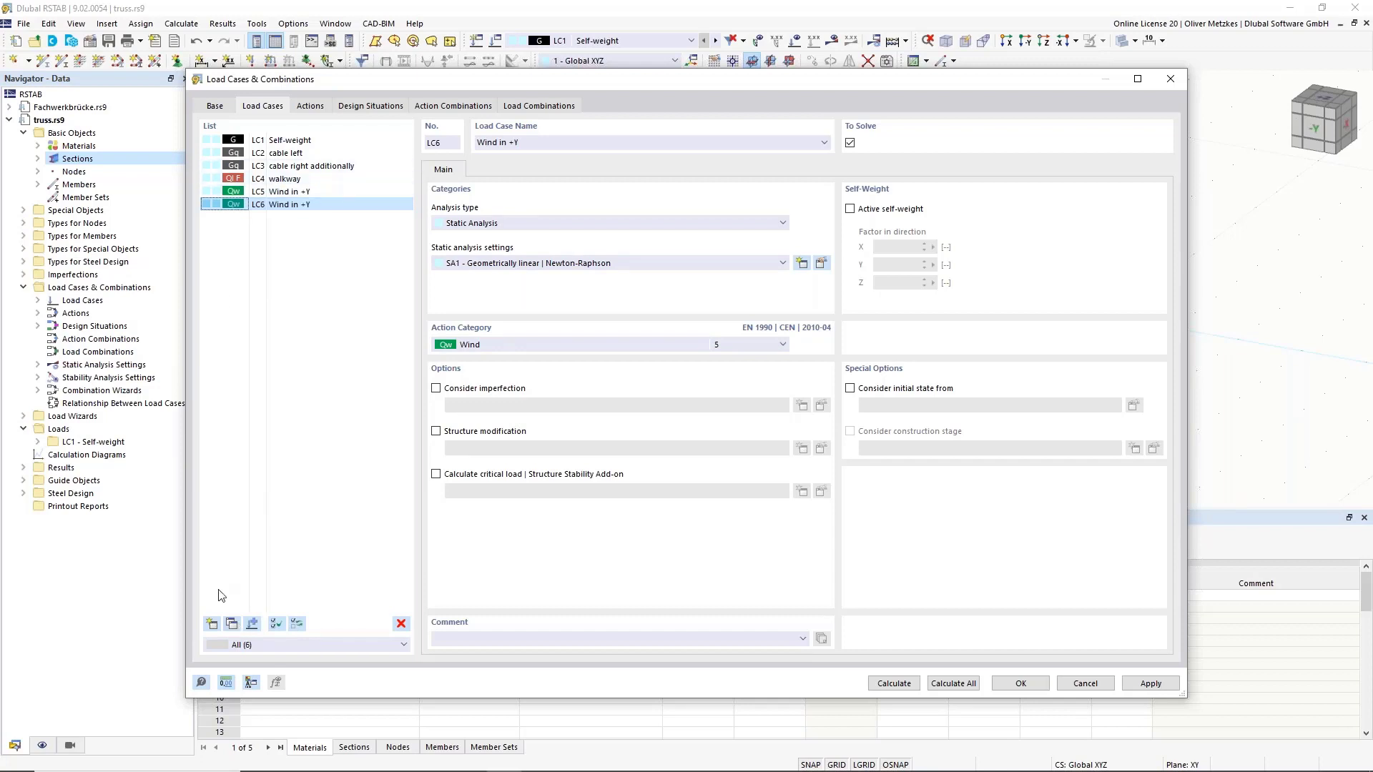
{"action": "left_click", "coordinate": [543, 142]}
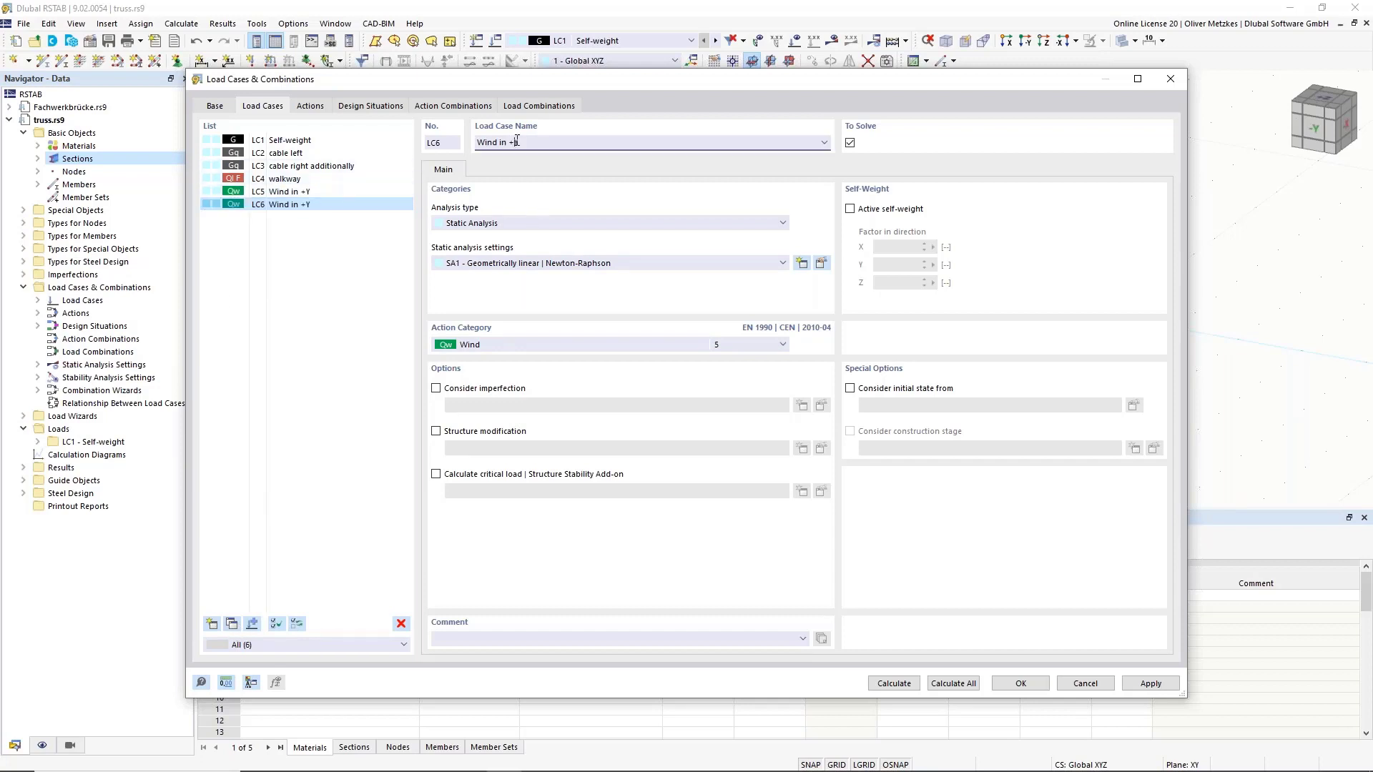
{"action": "key", "text": "Left"}
{"action": "key", "text": "BackSpace"}
{"action": "type", "text": "-"}
{"action": "left_click", "coordinate": [319, 191]}
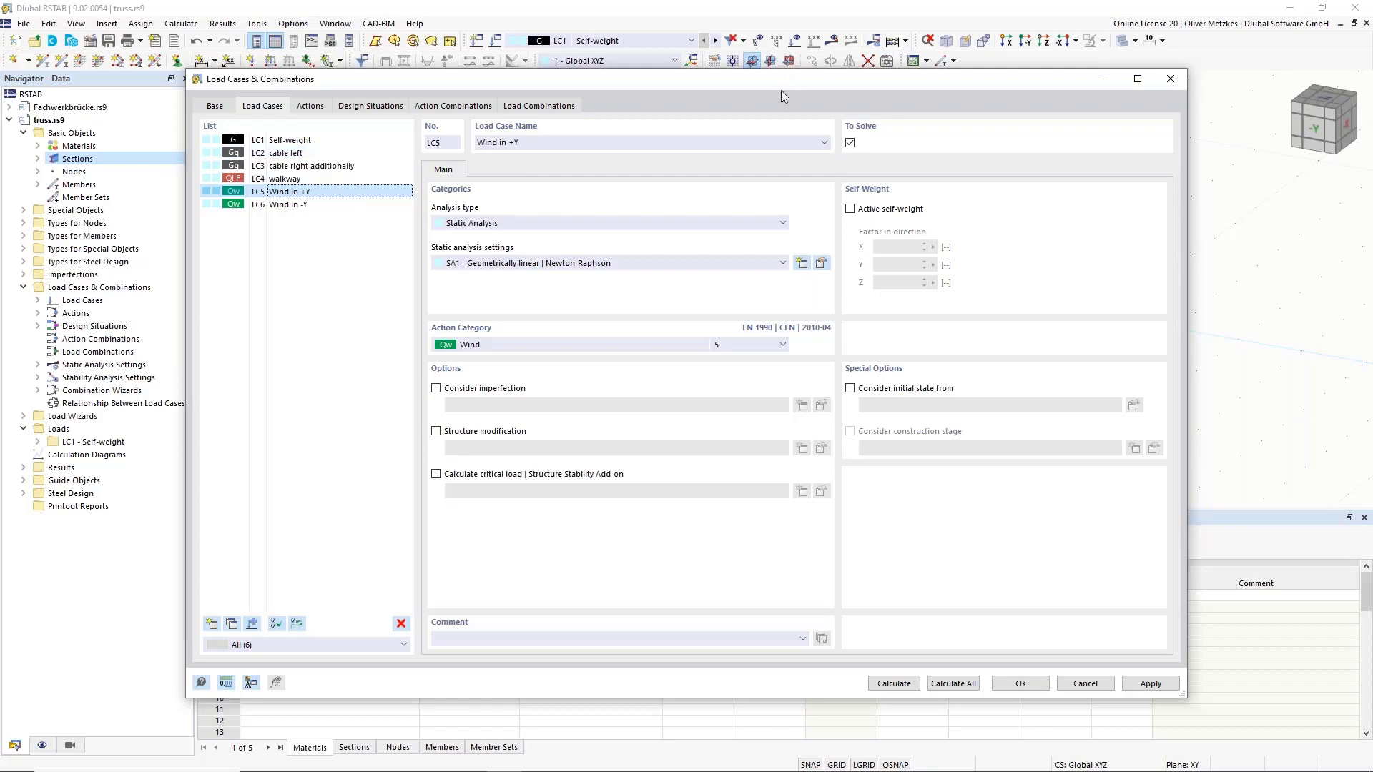
Step: Check the wind direction against the model, then review the combination standard settings and the action types of the permanent, permanent/imposed and wind actions
{"action": "left_click_drag", "start_coordinate": [780, 90], "coordinate": [687, 469]}
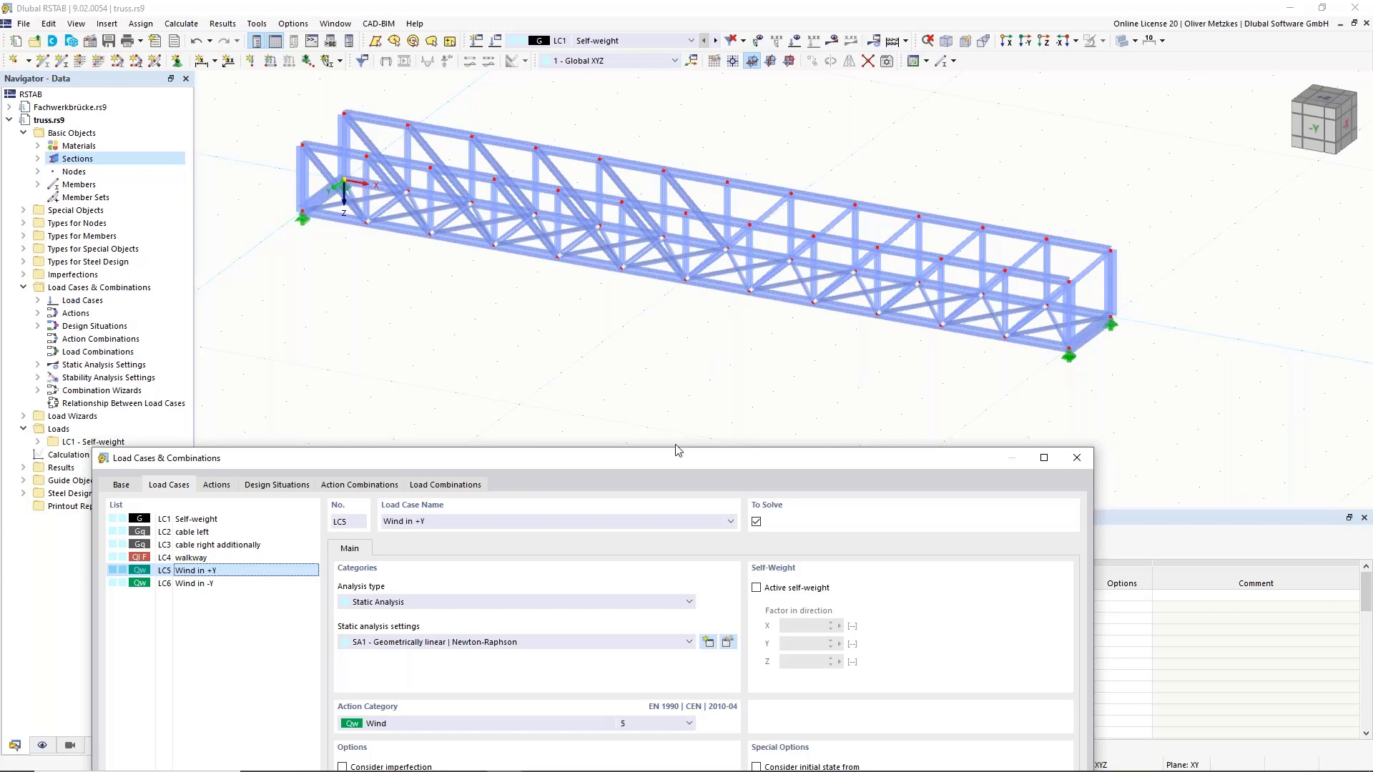
{"action": "left_click_drag", "start_coordinate": [678, 450], "coordinate": [910, 133]}
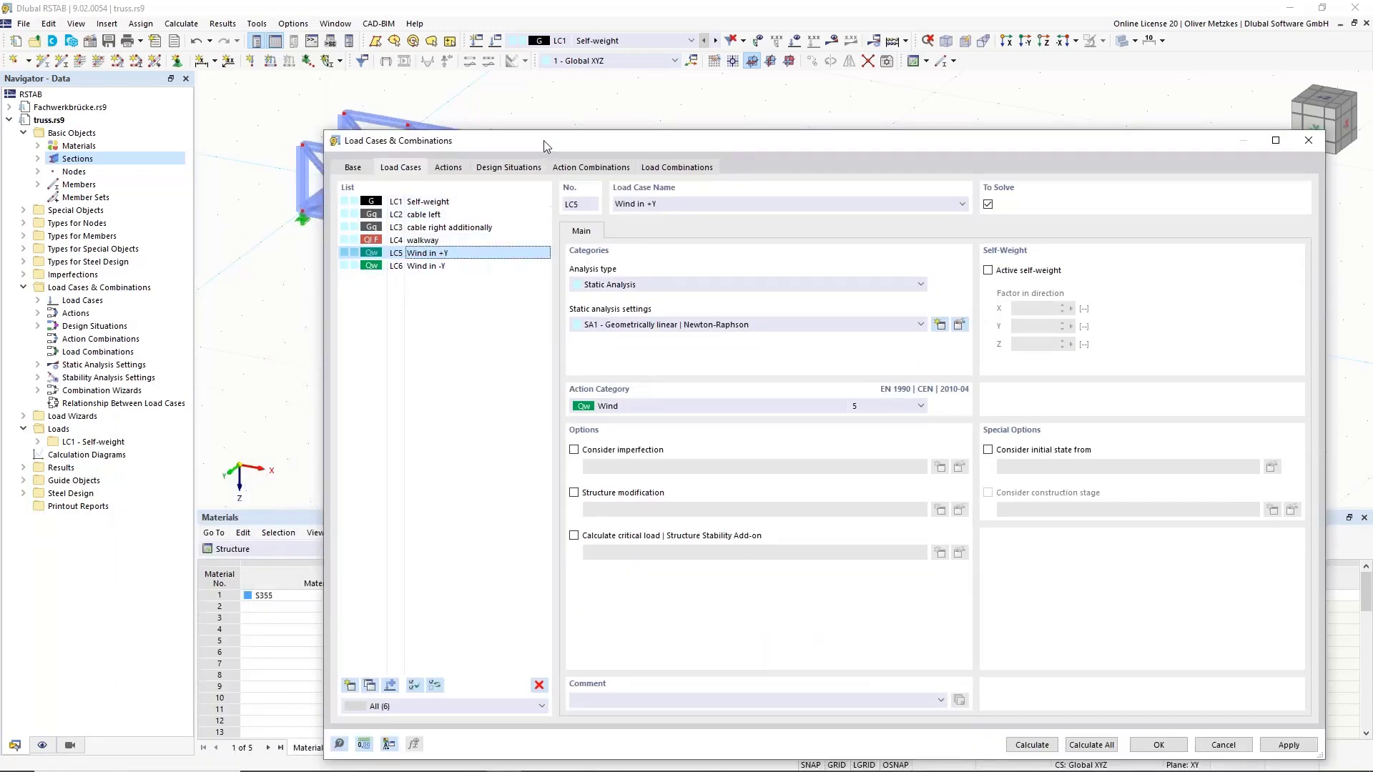
{"action": "left_click_drag", "start_coordinate": [543, 140], "coordinate": [509, 106]}
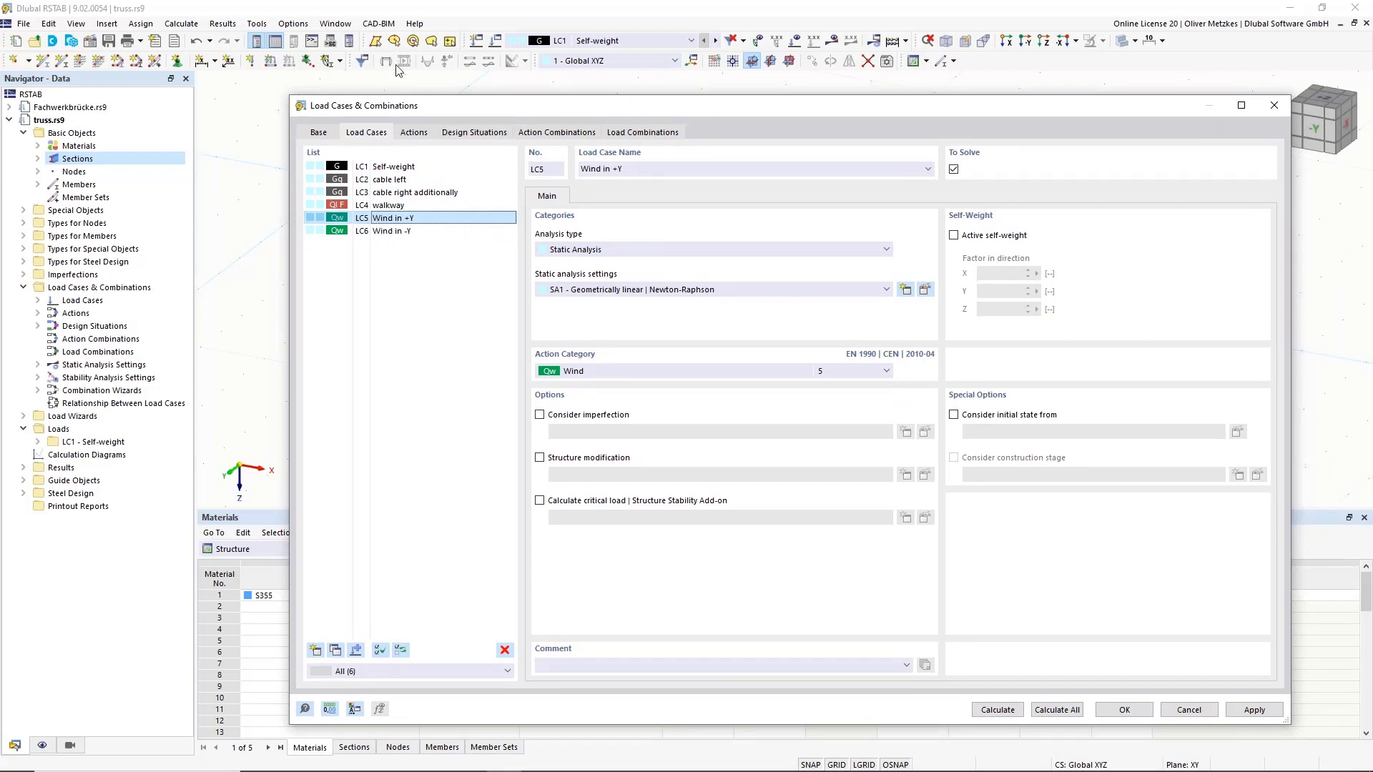
{"action": "left_click", "coordinate": [322, 134]}
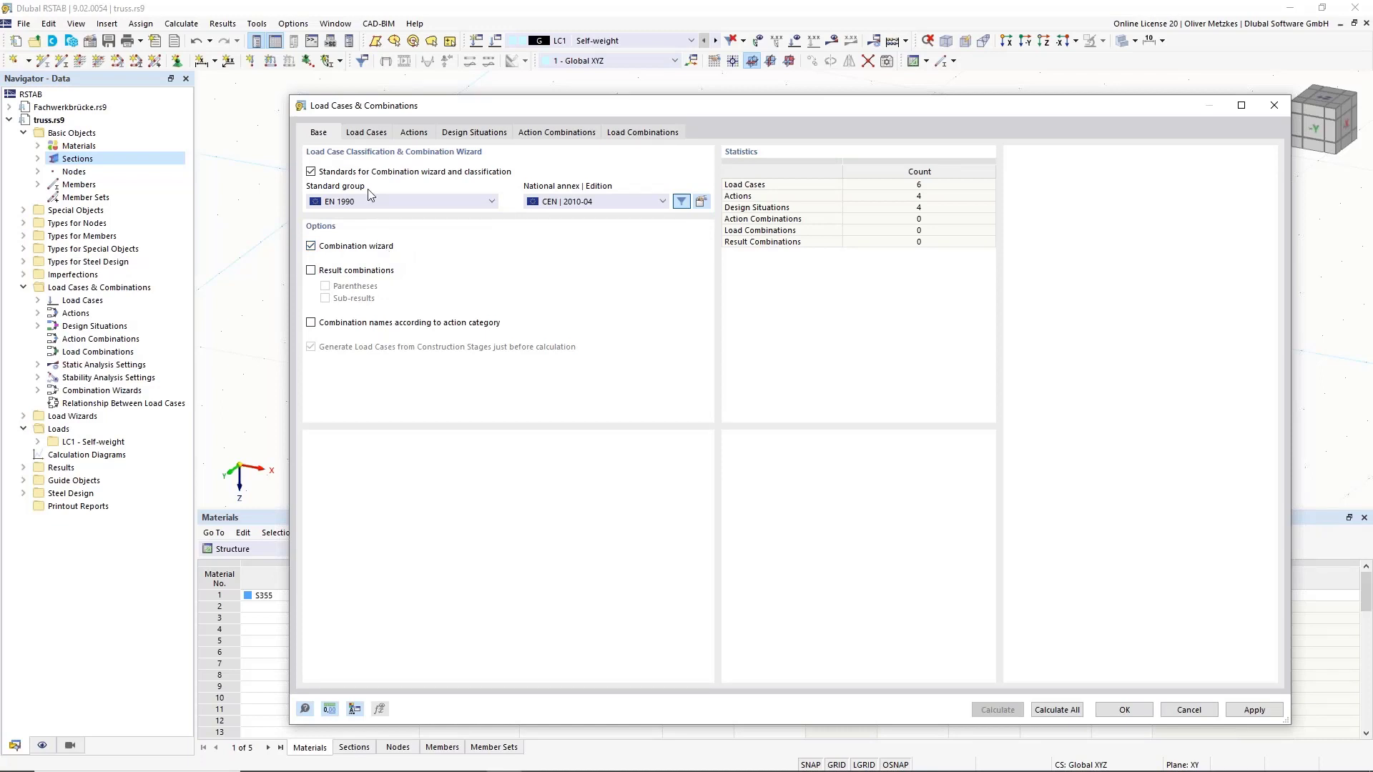
{"action": "left_click", "coordinate": [366, 133]}
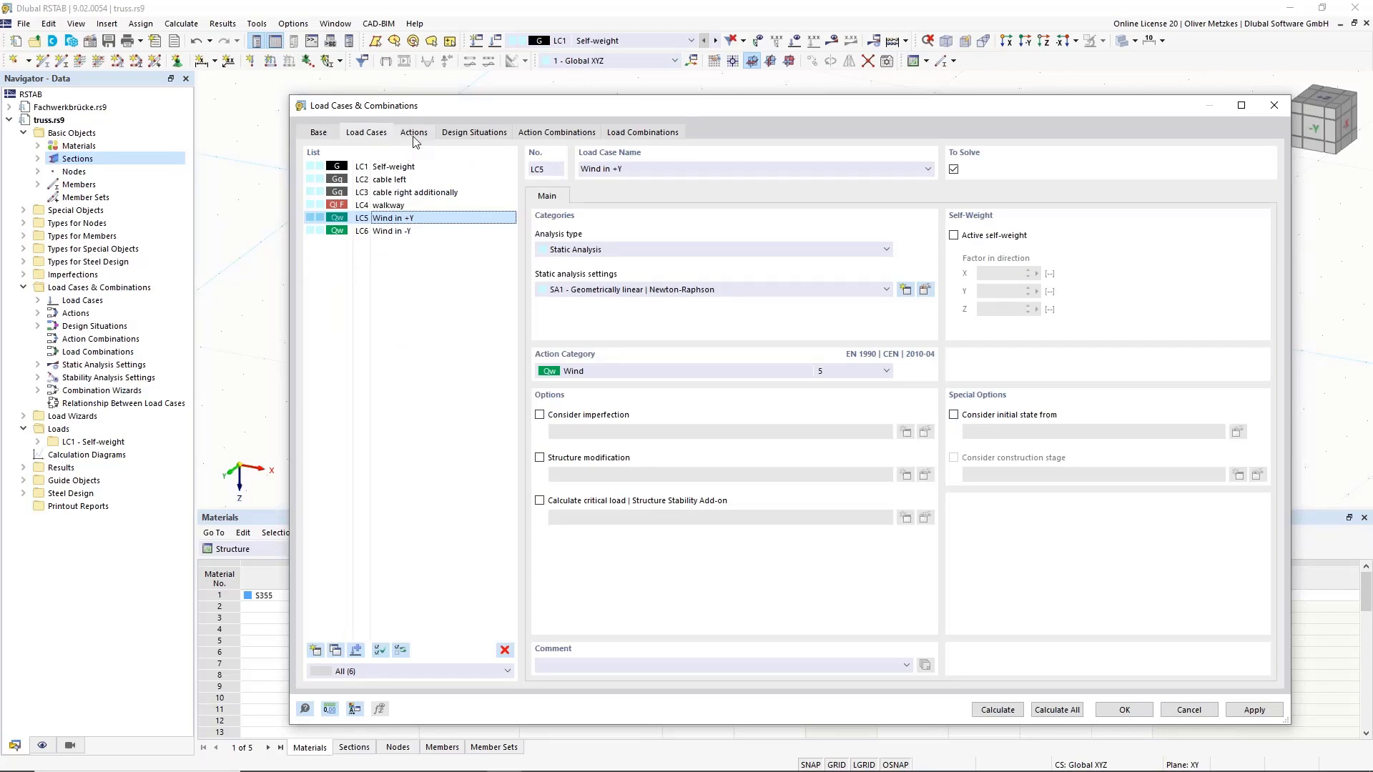
{"action": "left_click", "coordinate": [405, 138]}
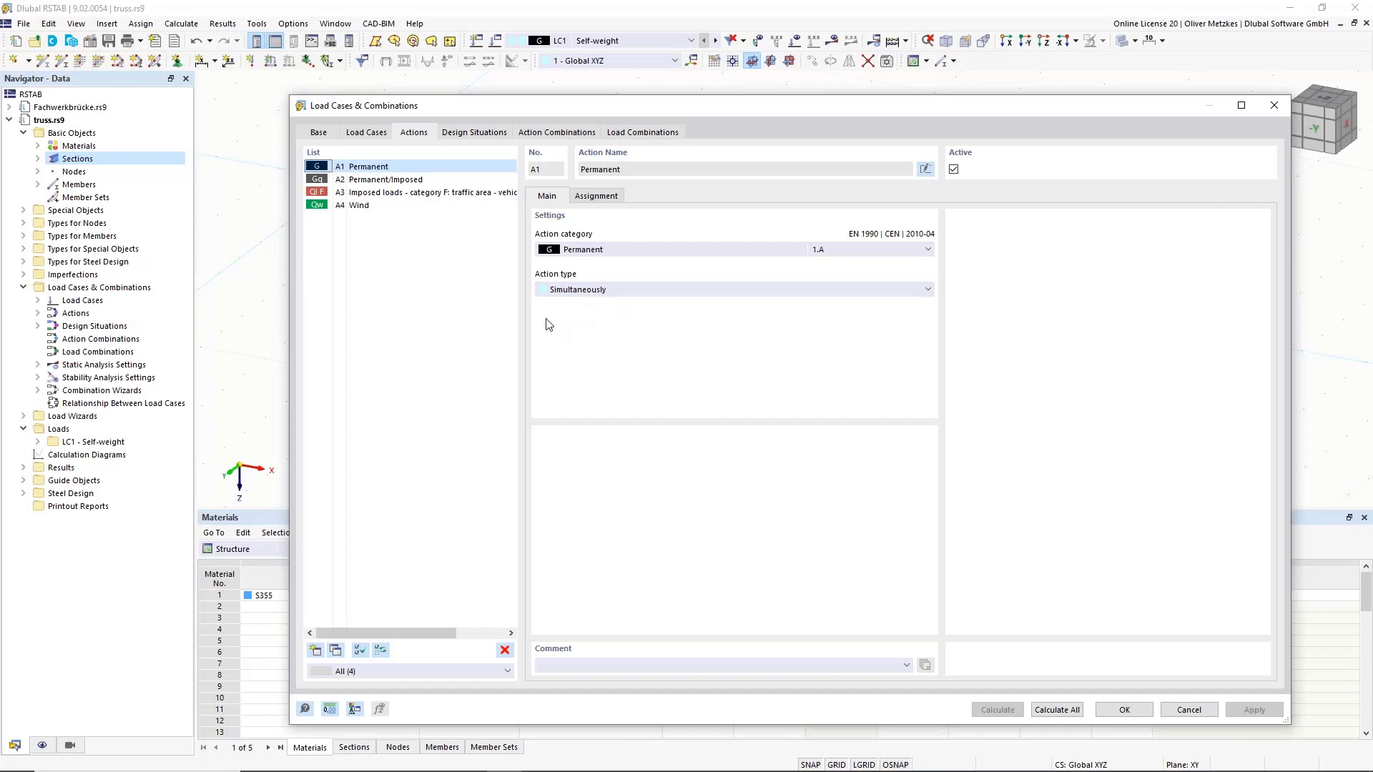
{"action": "left_click", "coordinate": [392, 182]}
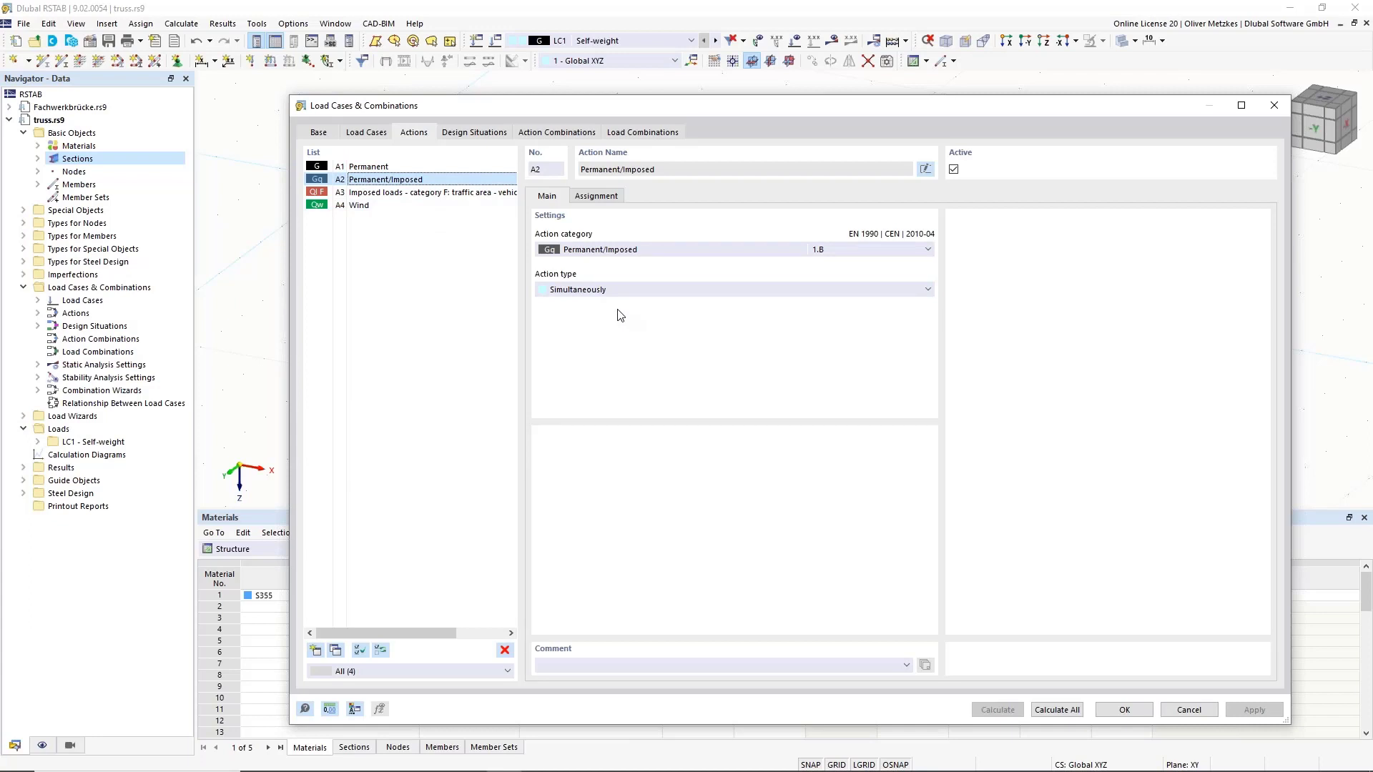
{"action": "left_click", "coordinate": [399, 206]}
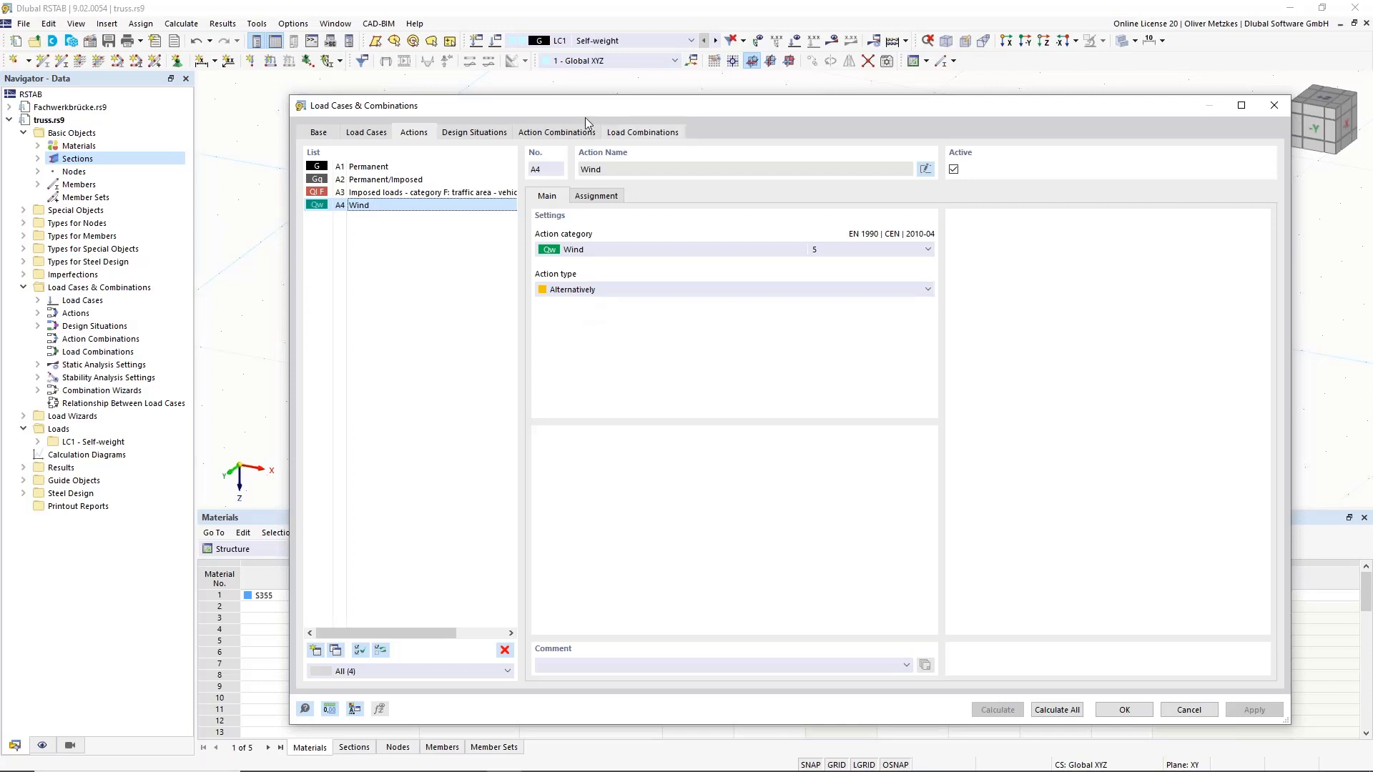
Step: Examine the combination rule of the ULS design situation and the settings of the SLS - Characteristic design situation
{"action": "left_click", "coordinate": [476, 132]}
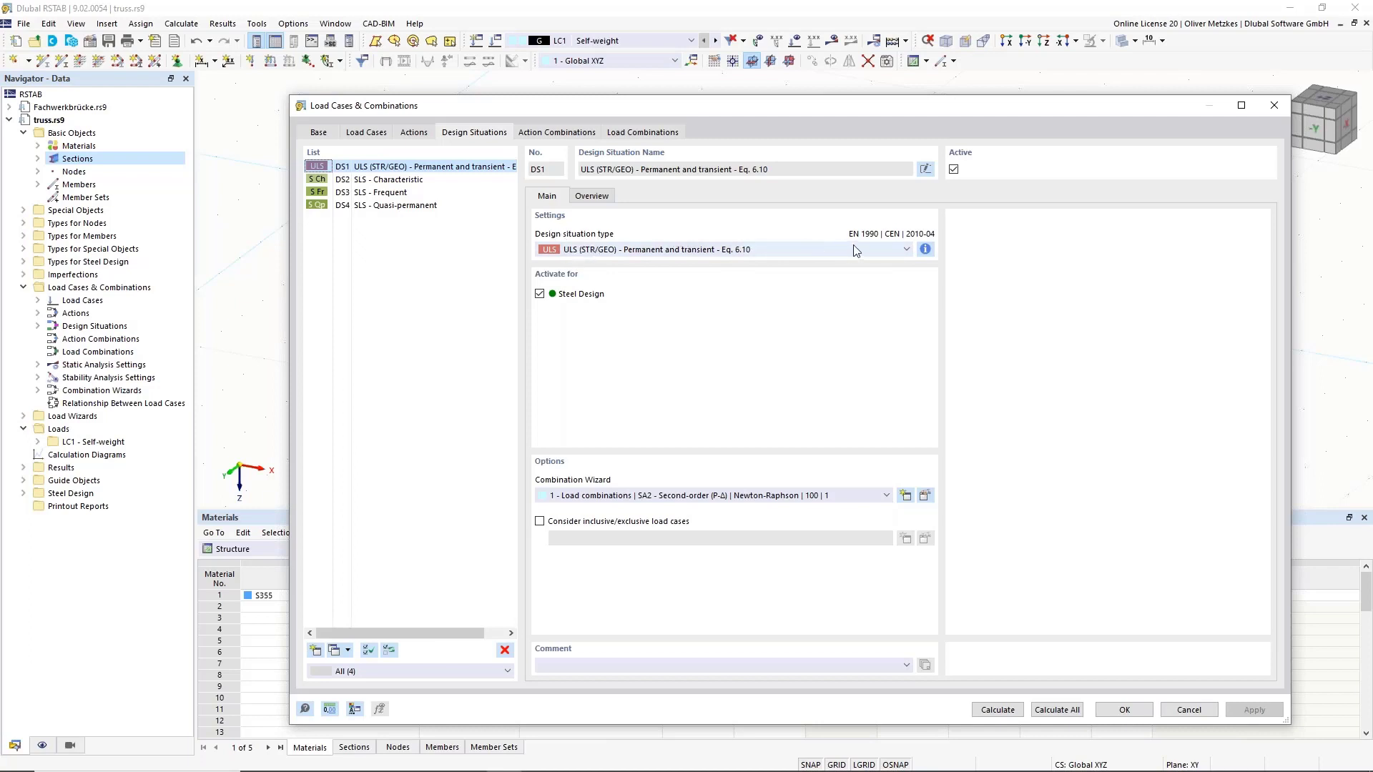
{"action": "left_click", "coordinate": [925, 250]}
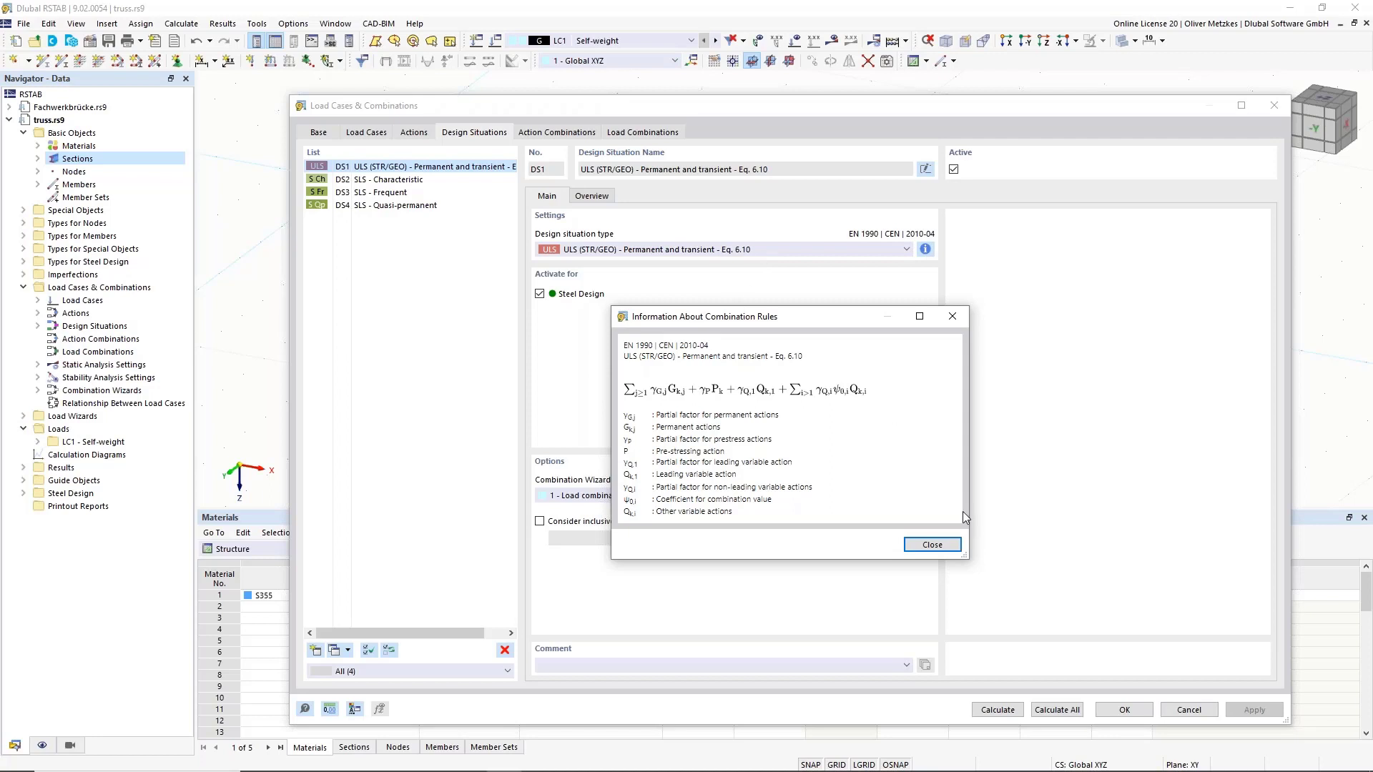
{"action": "left_click", "coordinate": [948, 547]}
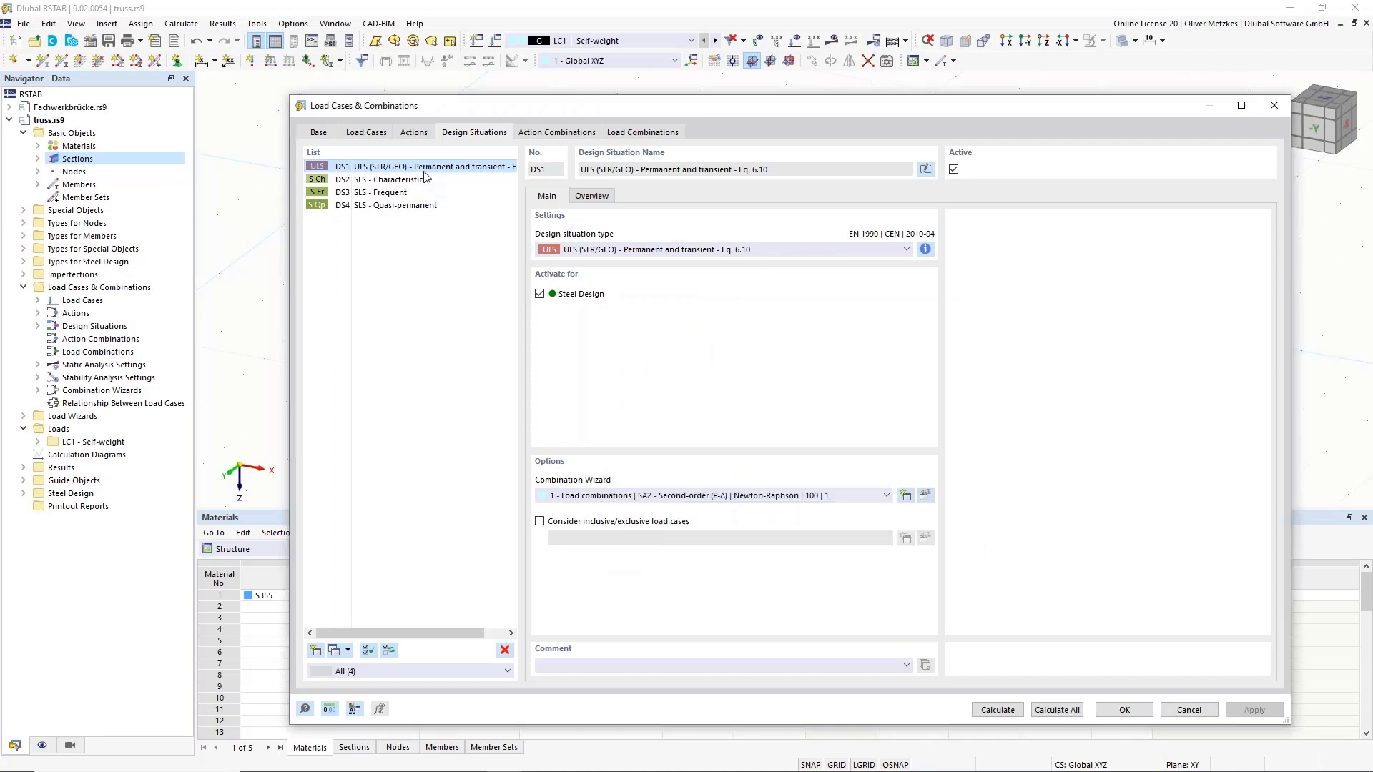
{"action": "left_click", "coordinate": [377, 180]}
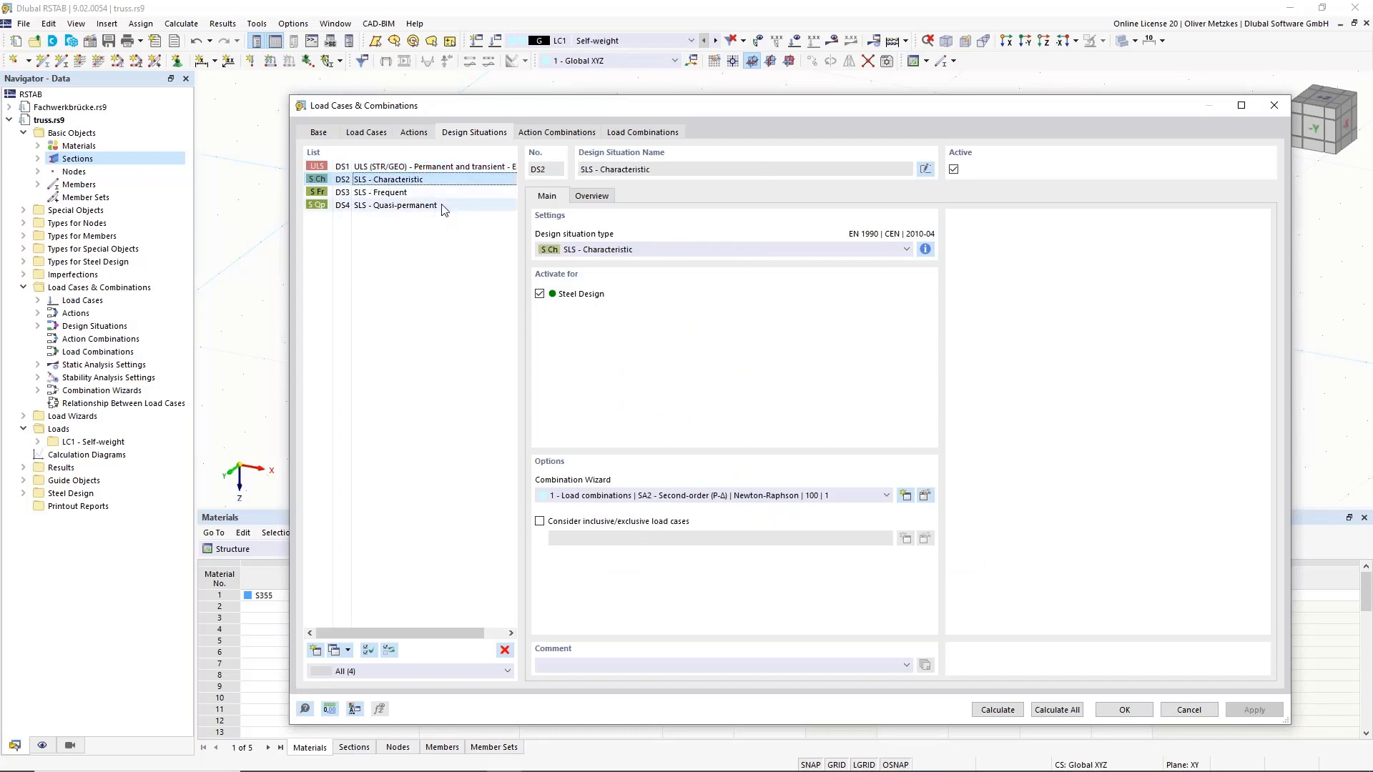
Step: Delete the SLS - Frequent and SLS - Quasi-permanent design situations
{"action": "left_click", "coordinate": [390, 192]}
{"action": "left_click", "coordinate": [409, 205], "text": "shift"}
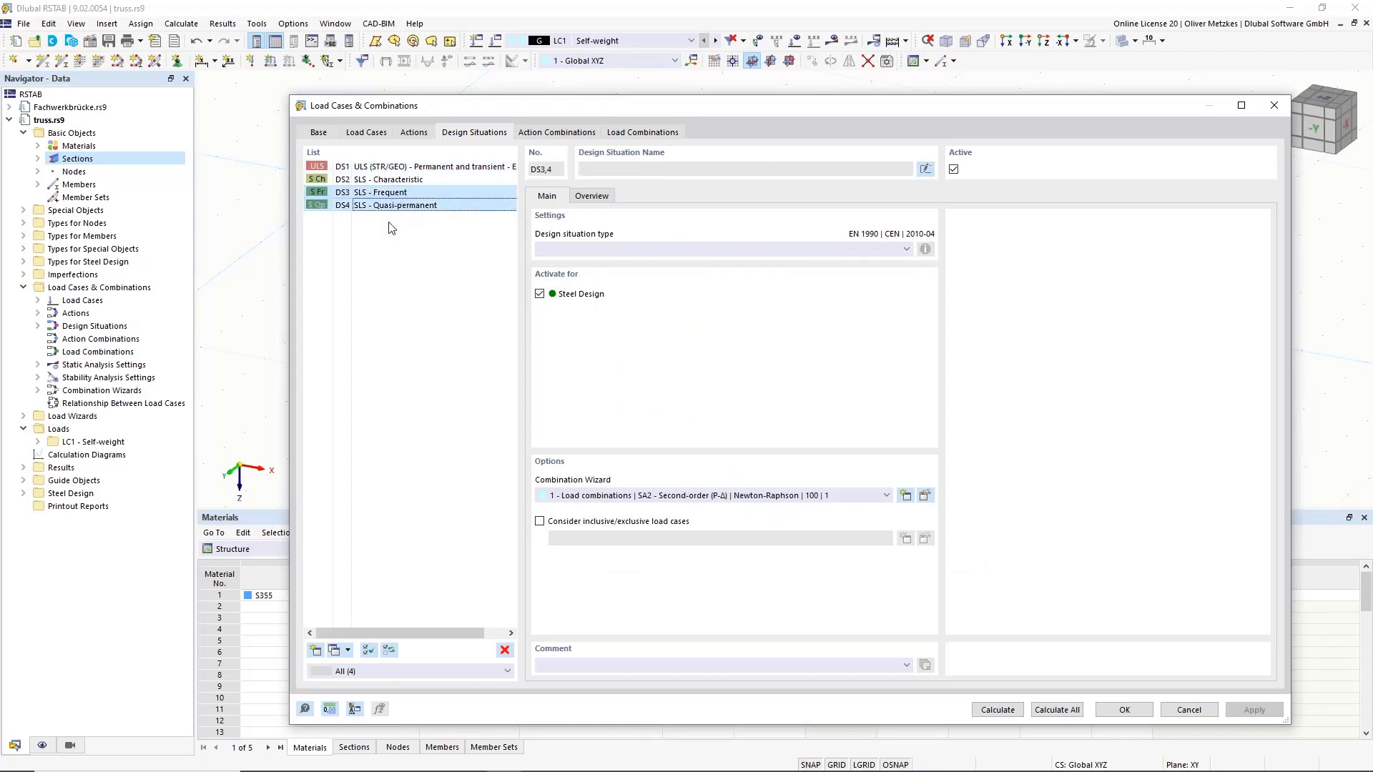
{"action": "left_click", "coordinate": [504, 649]}
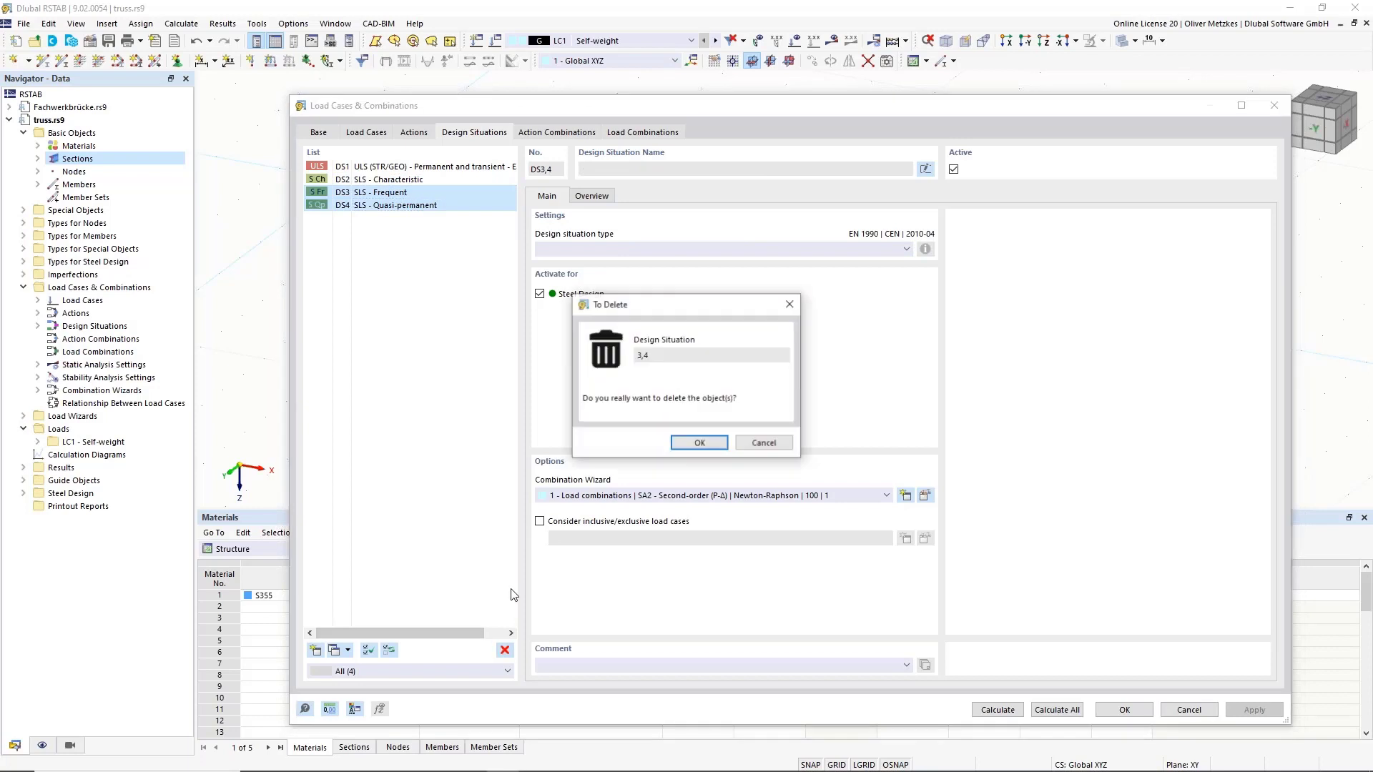
{"action": "left_click", "coordinate": [699, 444]}
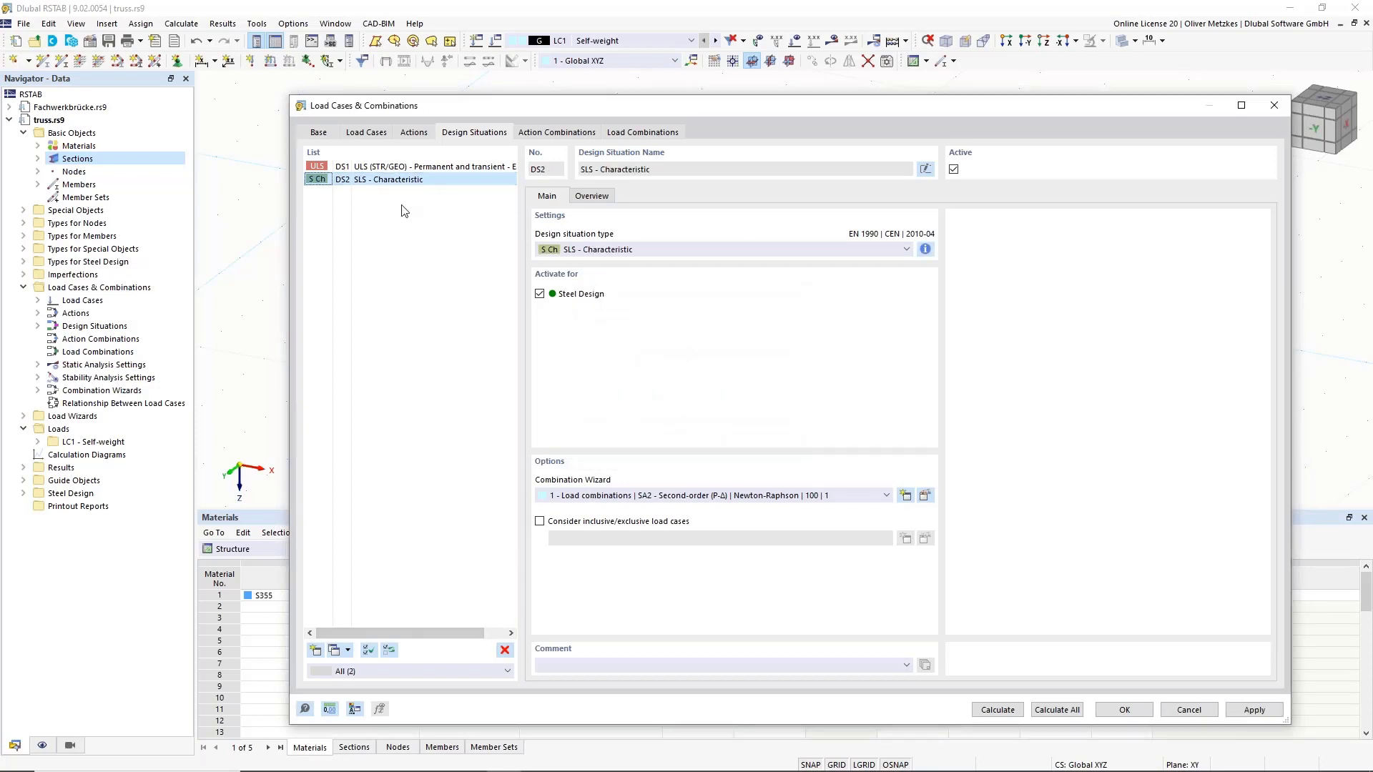
Step: For the ULS design situation, consider inclusive/exclusive load cases with a new relationship in which LC3 is only combined with LC2
{"action": "left_click", "coordinate": [414, 167]}
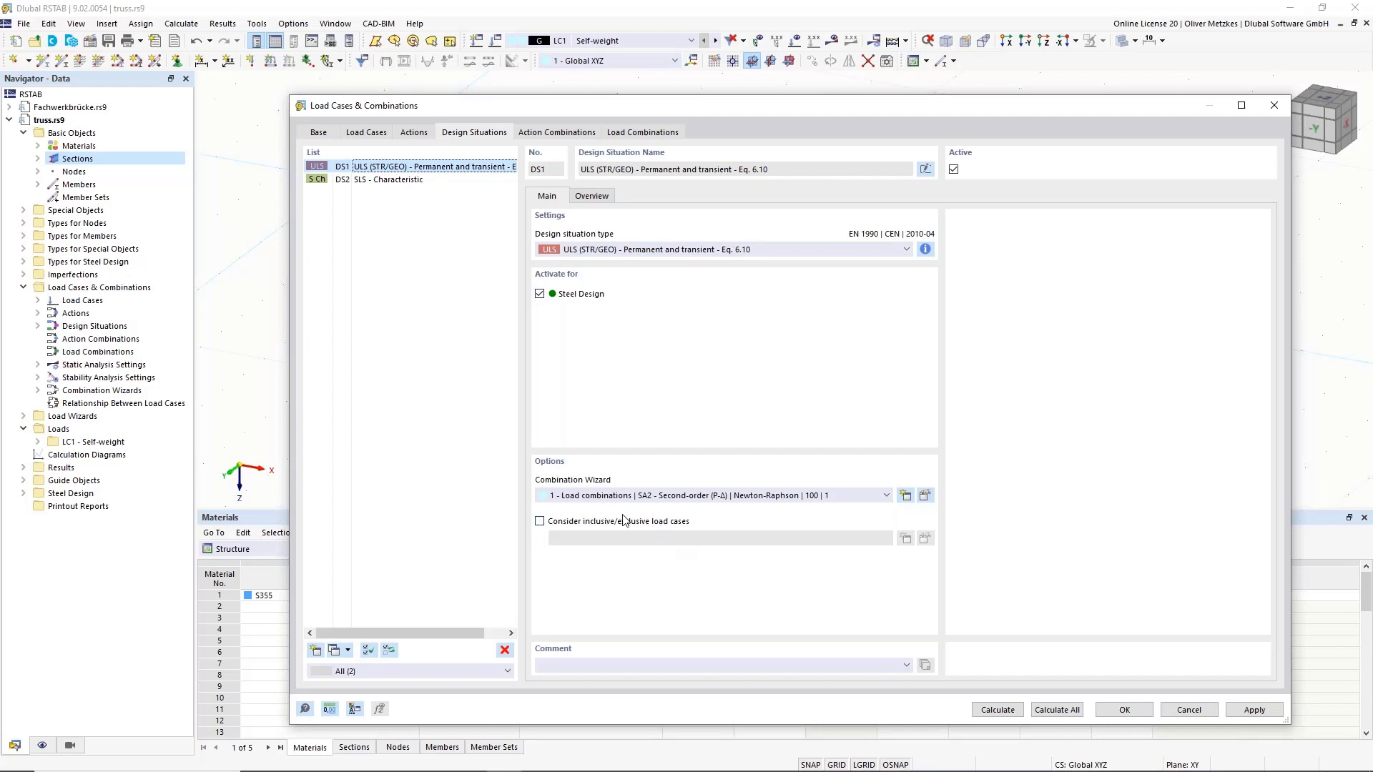
{"action": "left_click", "coordinate": [587, 522]}
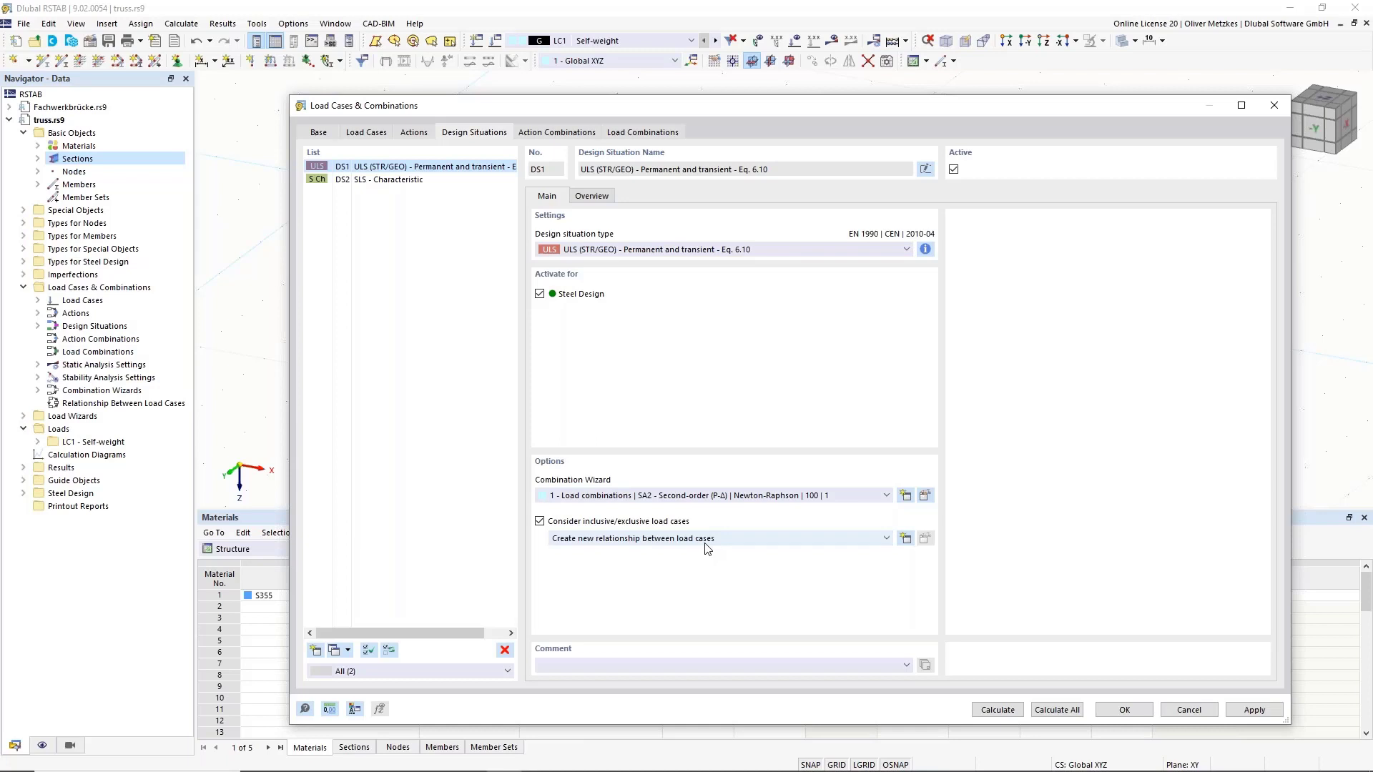
{"action": "left_click", "coordinate": [906, 538]}
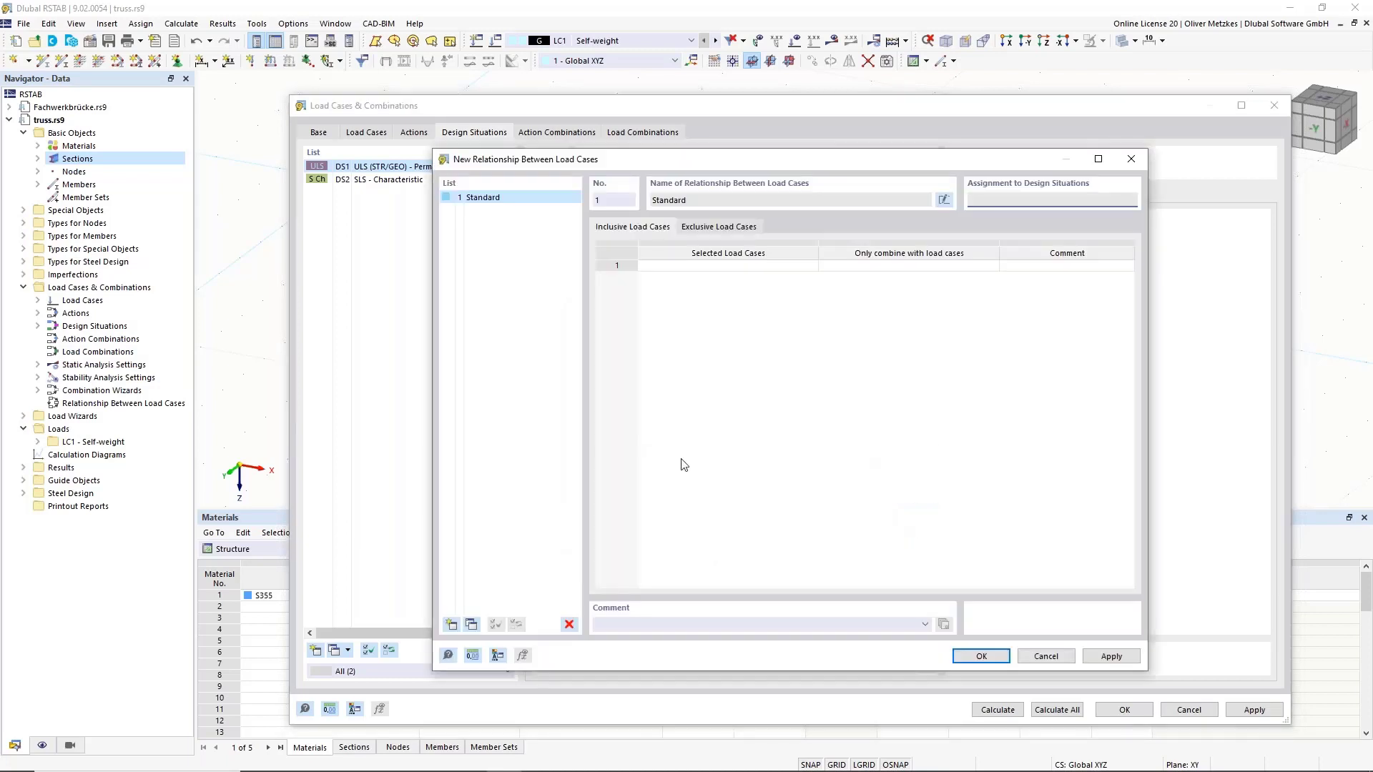
{"action": "left_click", "coordinate": [723, 267]}
{"action": "left_click", "coordinate": [725, 268]}
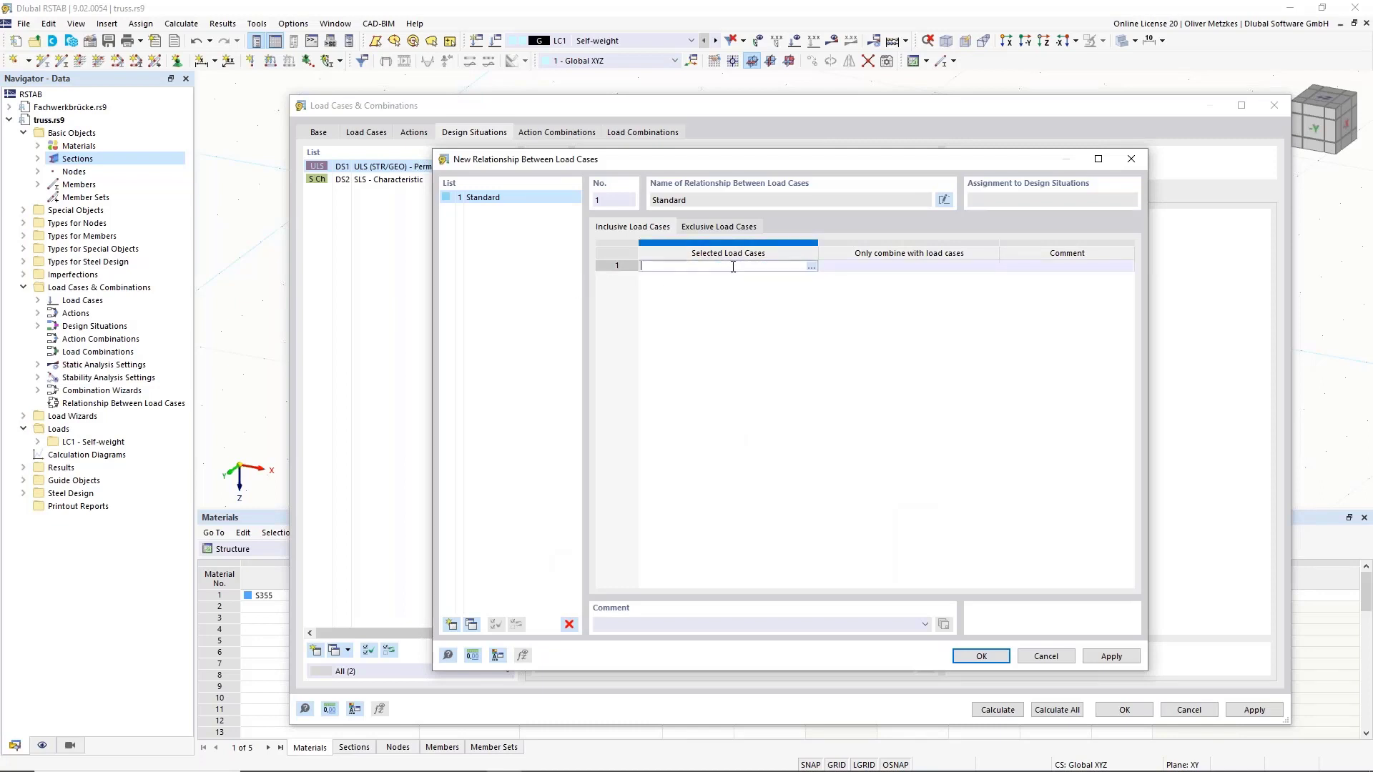
{"action": "left_click", "coordinate": [813, 268]}
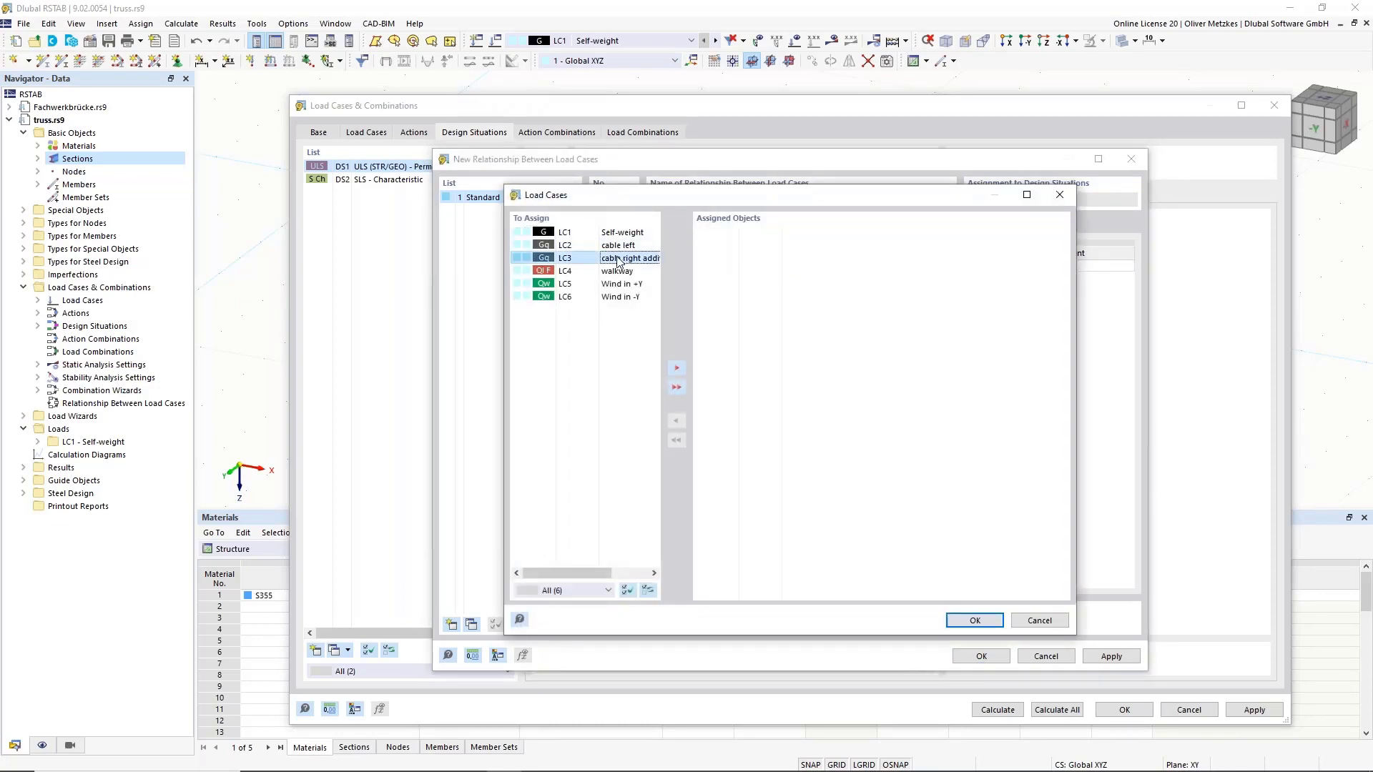
{"action": "double_click", "coordinate": [619, 258]}
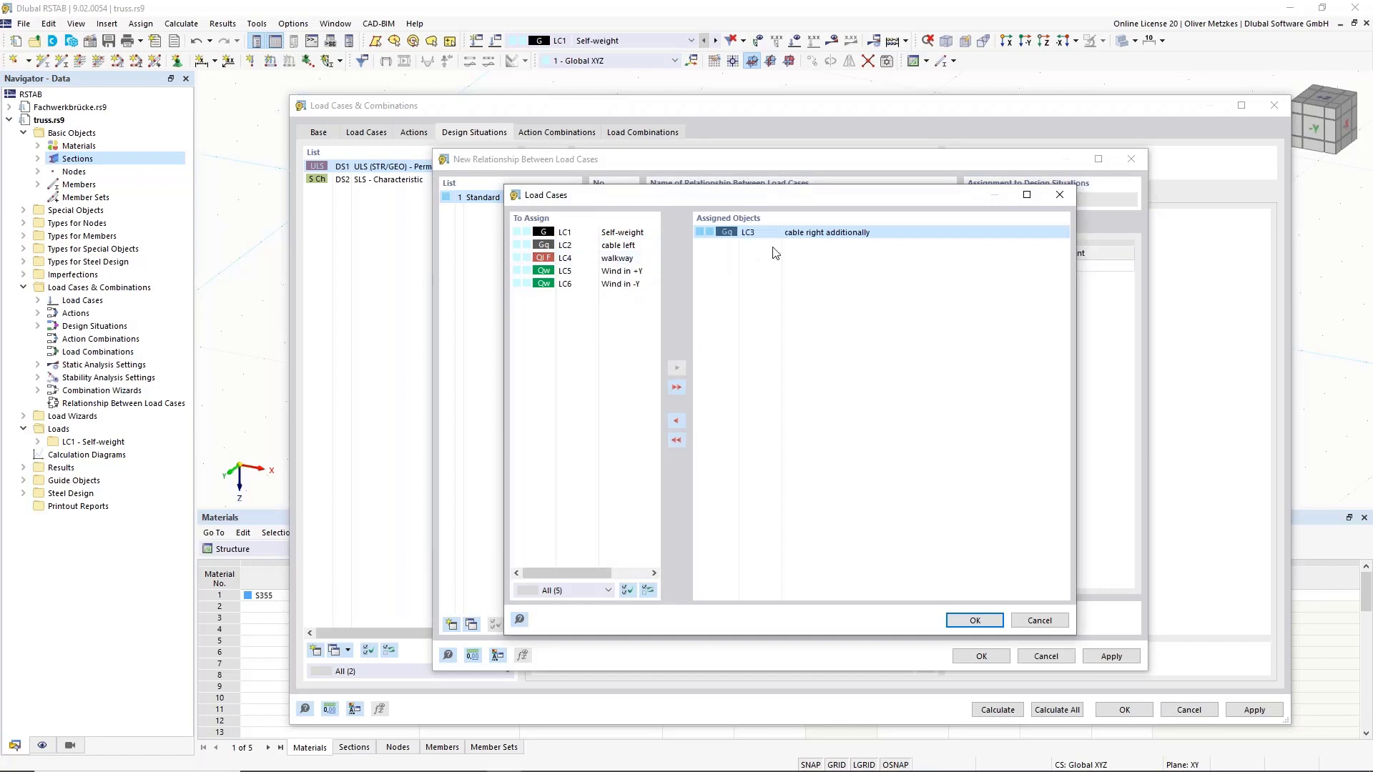
{"action": "left_click", "coordinate": [998, 620]}
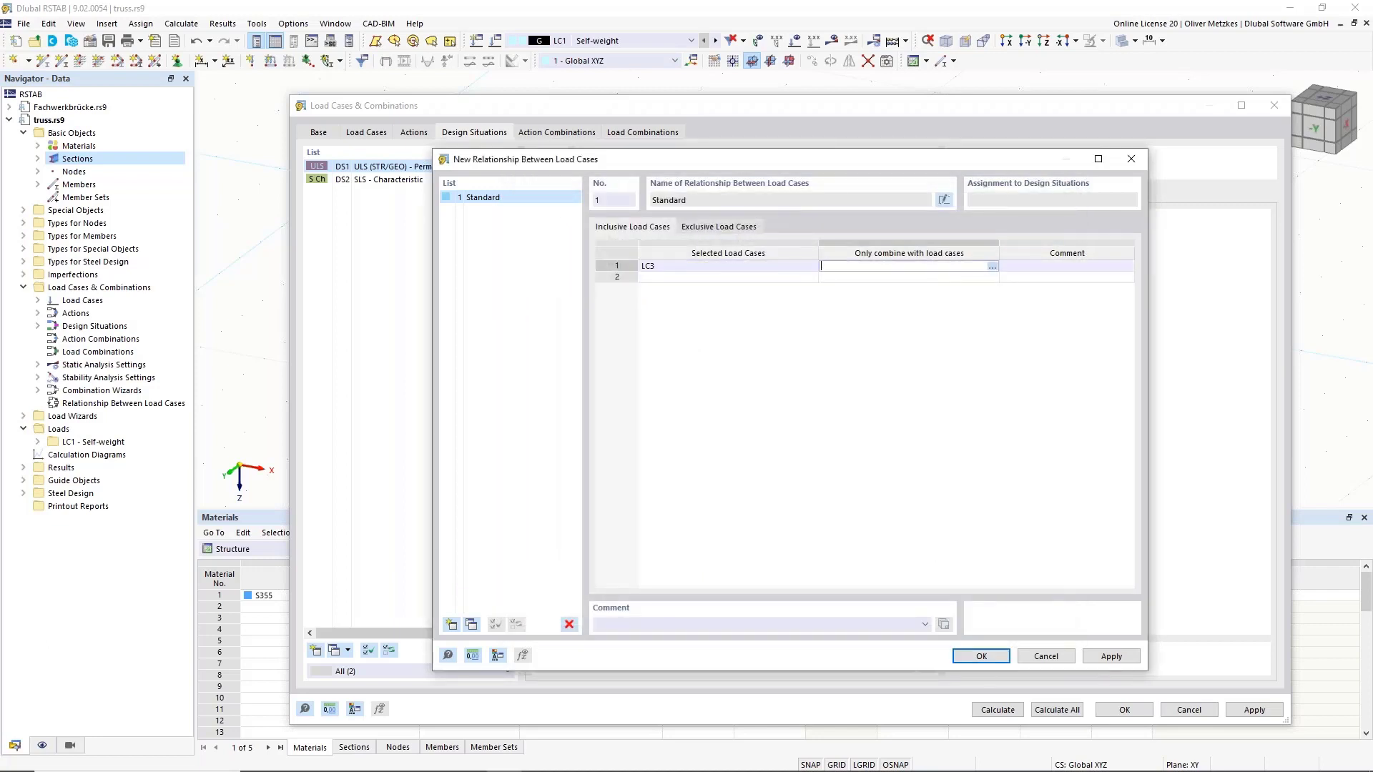
{"action": "left_click", "coordinate": [990, 264]}
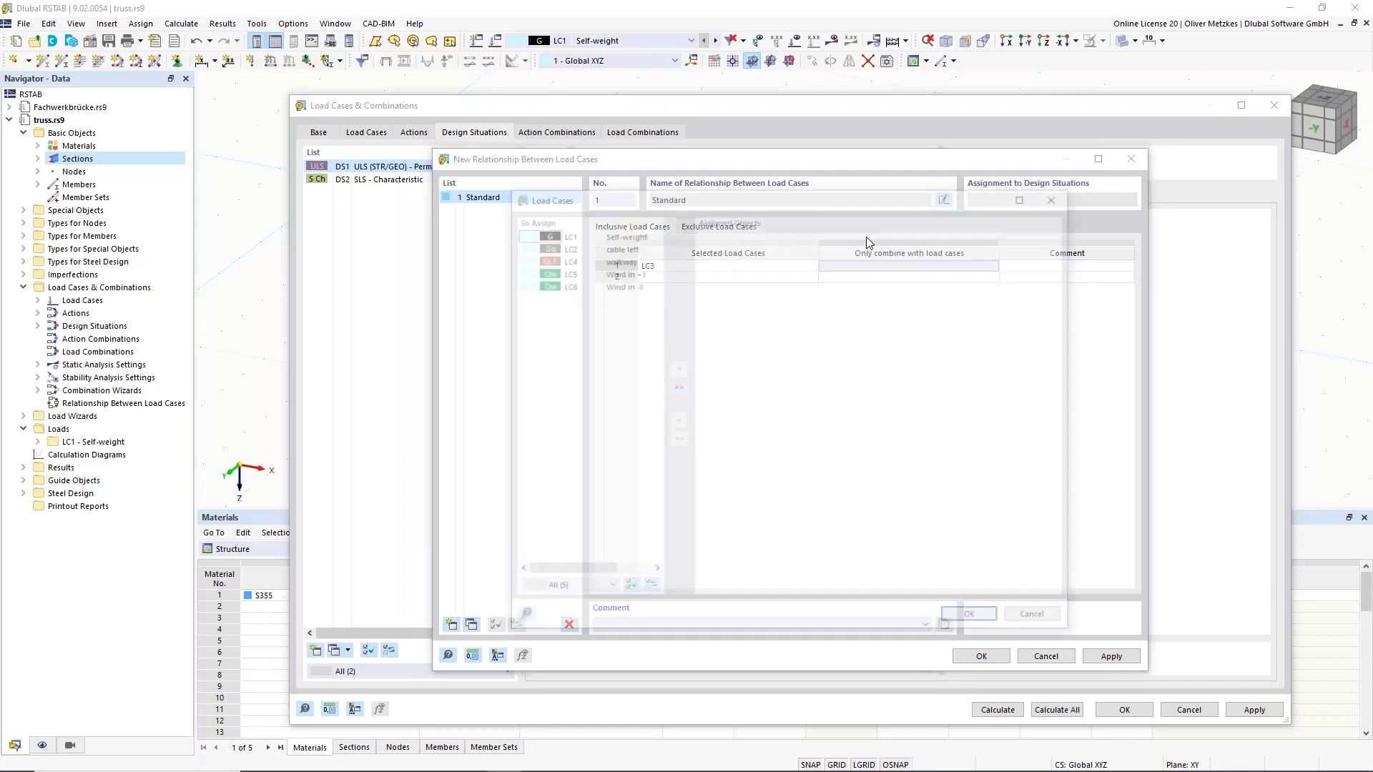
{"action": "double_click", "coordinate": [619, 246]}
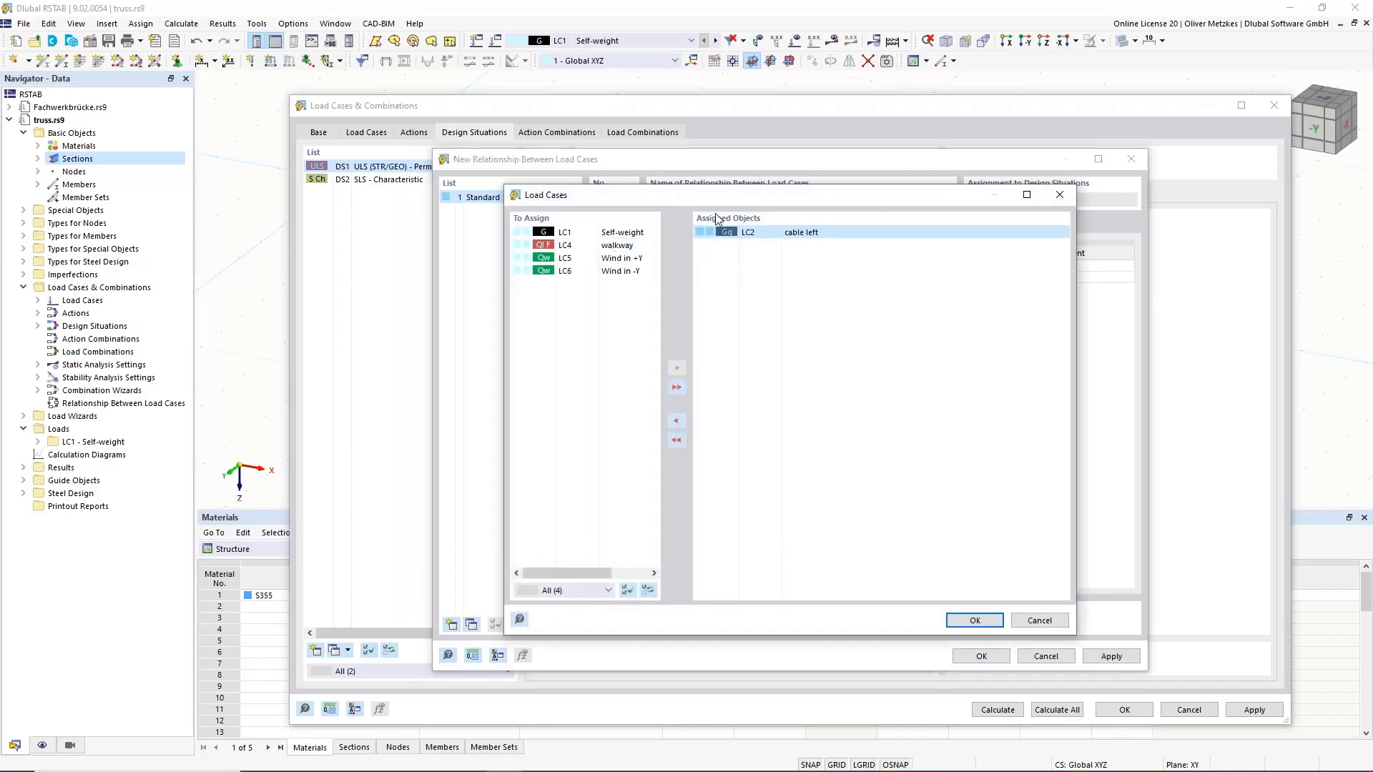
{"action": "left_click", "coordinate": [967, 621]}
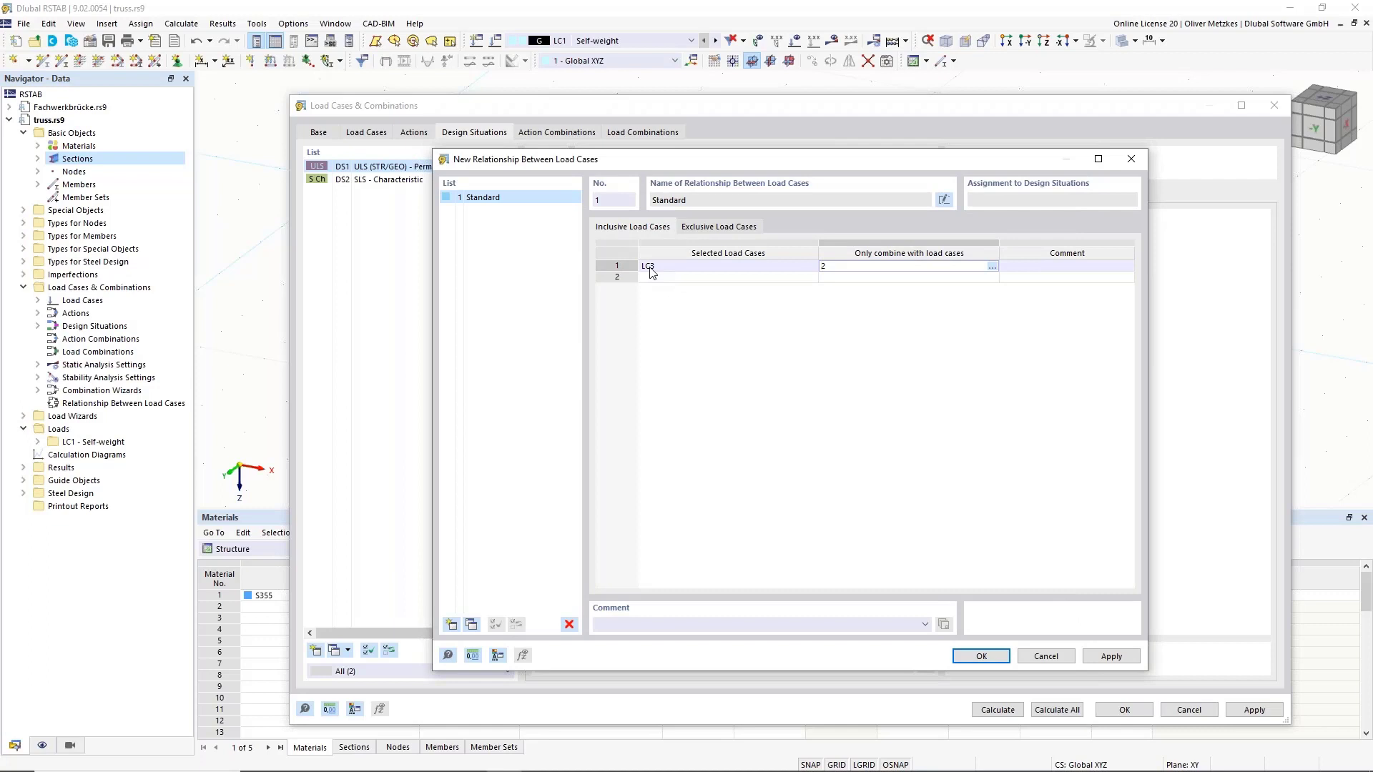
{"action": "left_click", "coordinate": [727, 281]}
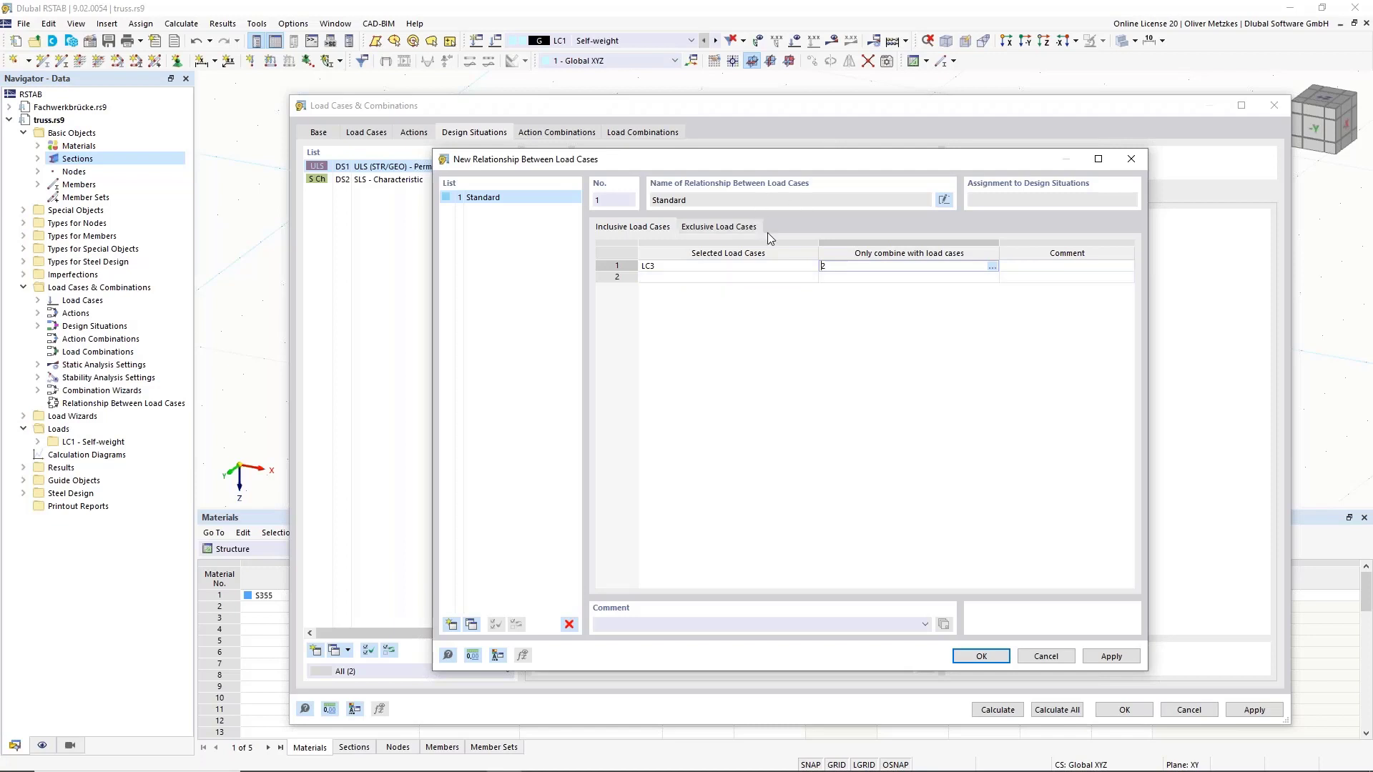
Step: Add an exclusive rule to the relationship so that LC4 walkway is not combined with LC3, and accept the relationship
{"action": "left_click", "coordinate": [708, 228]}
{"action": "left_click", "coordinate": [786, 266]}
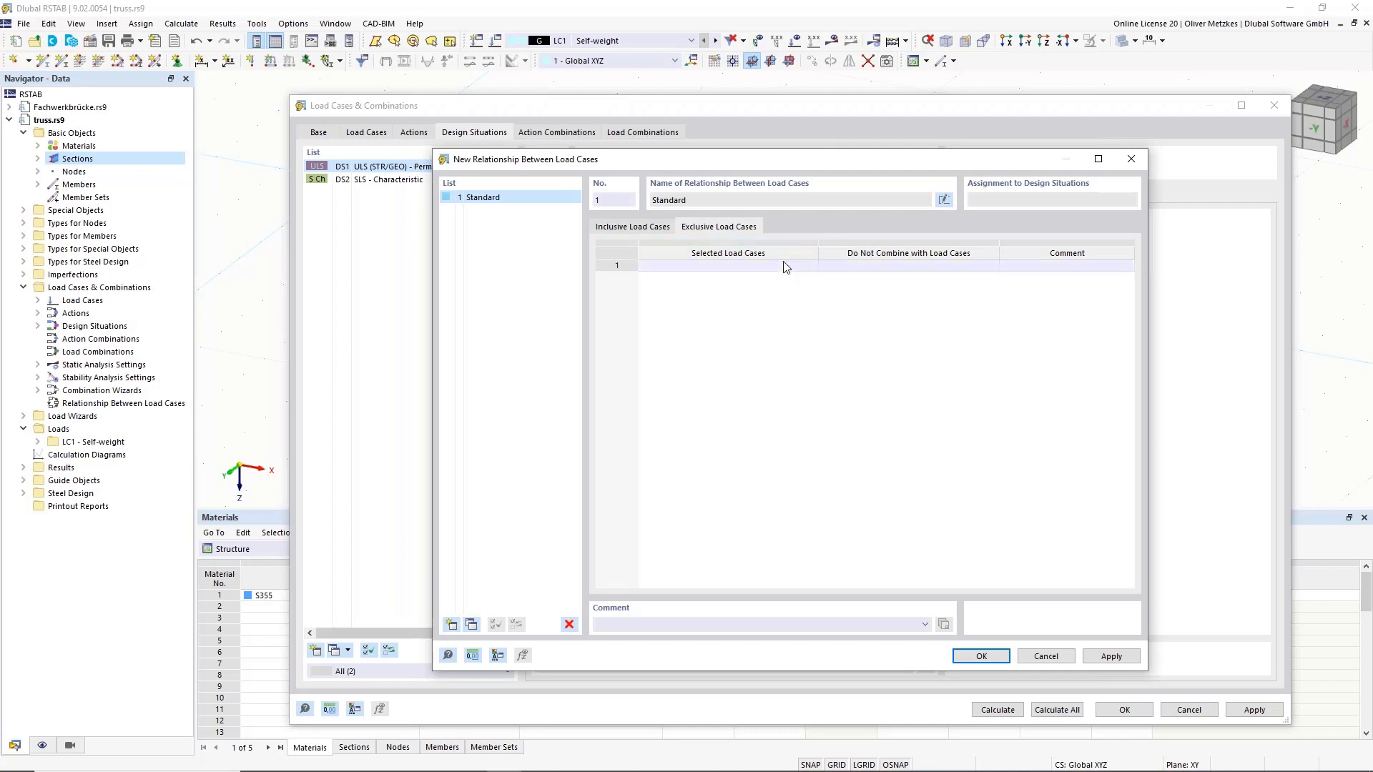
{"action": "left_click", "coordinate": [812, 266]}
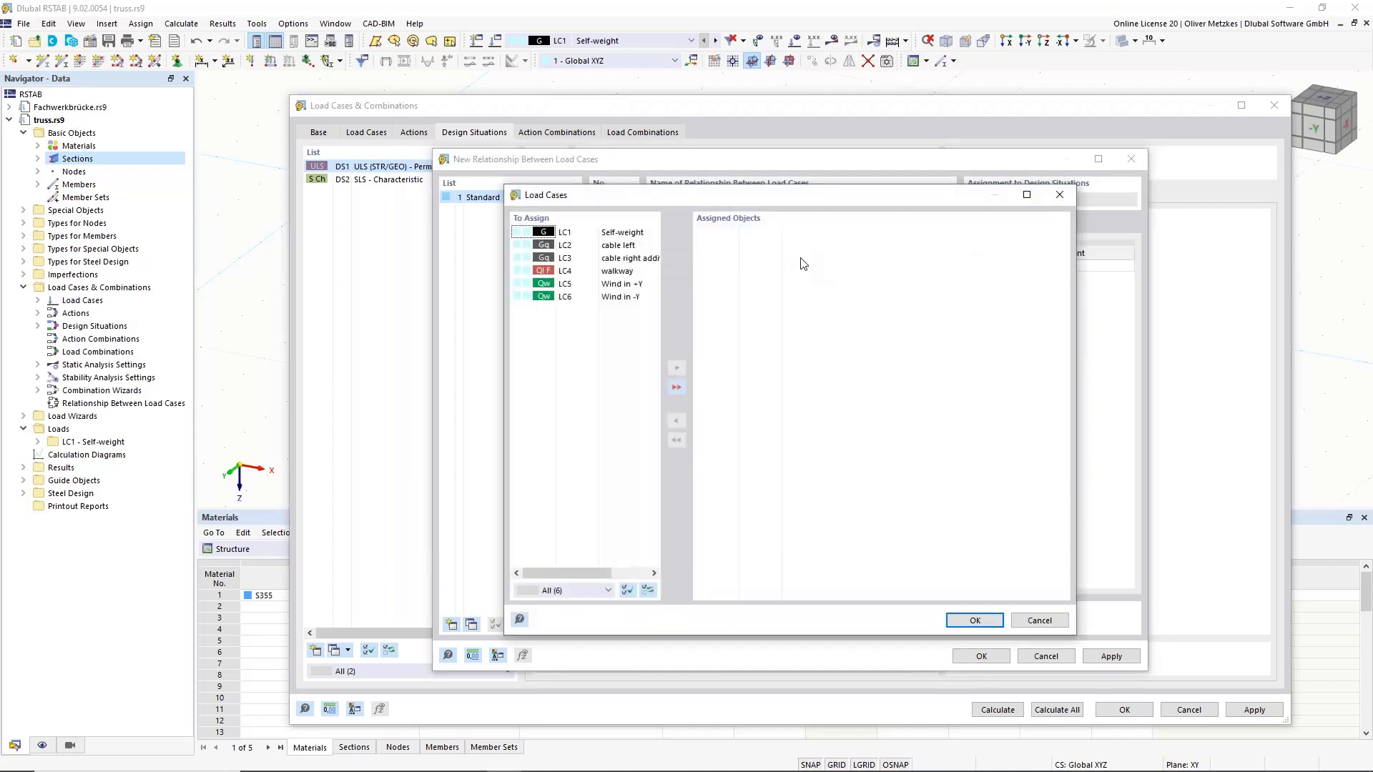
{"action": "left_click", "coordinate": [638, 272]}
{"action": "double_click", "coordinate": [638, 272]}
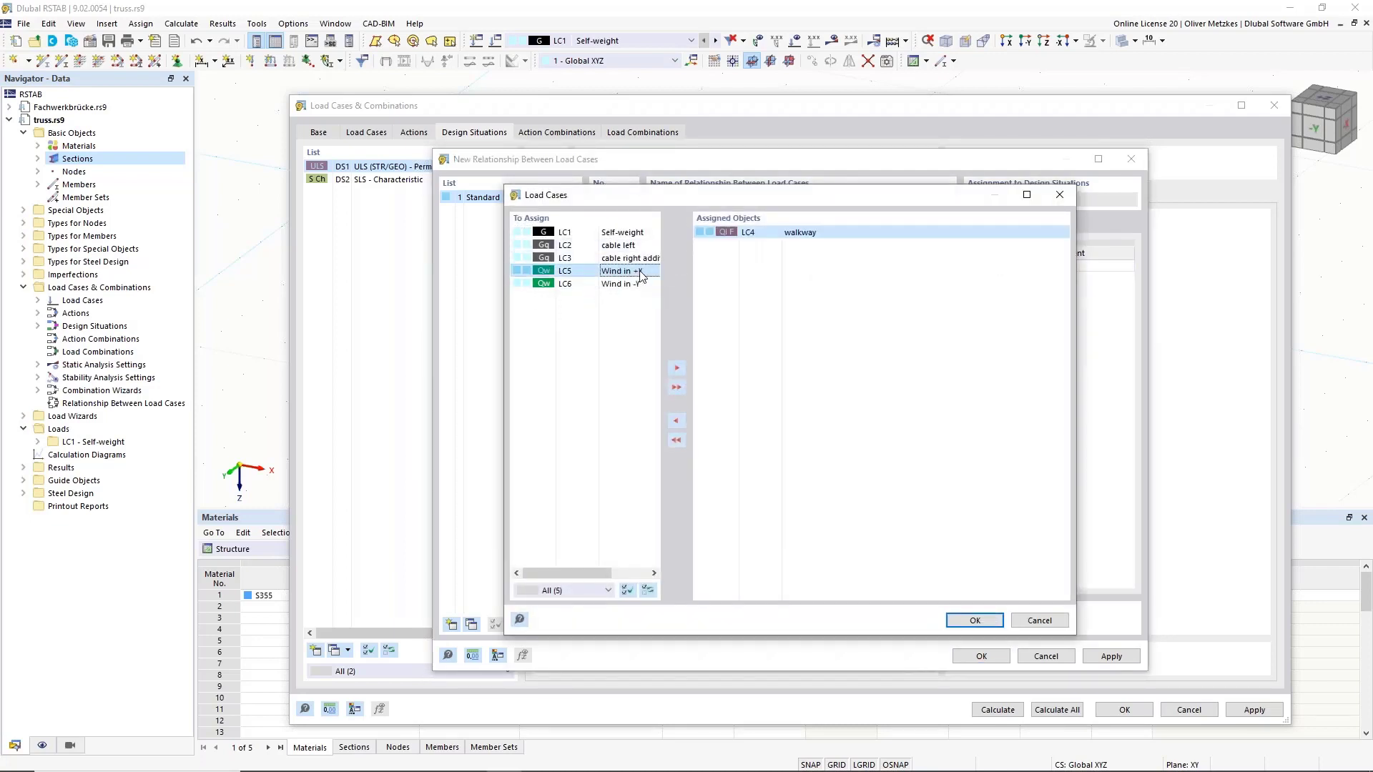
{"action": "left_click", "coordinate": [974, 620]}
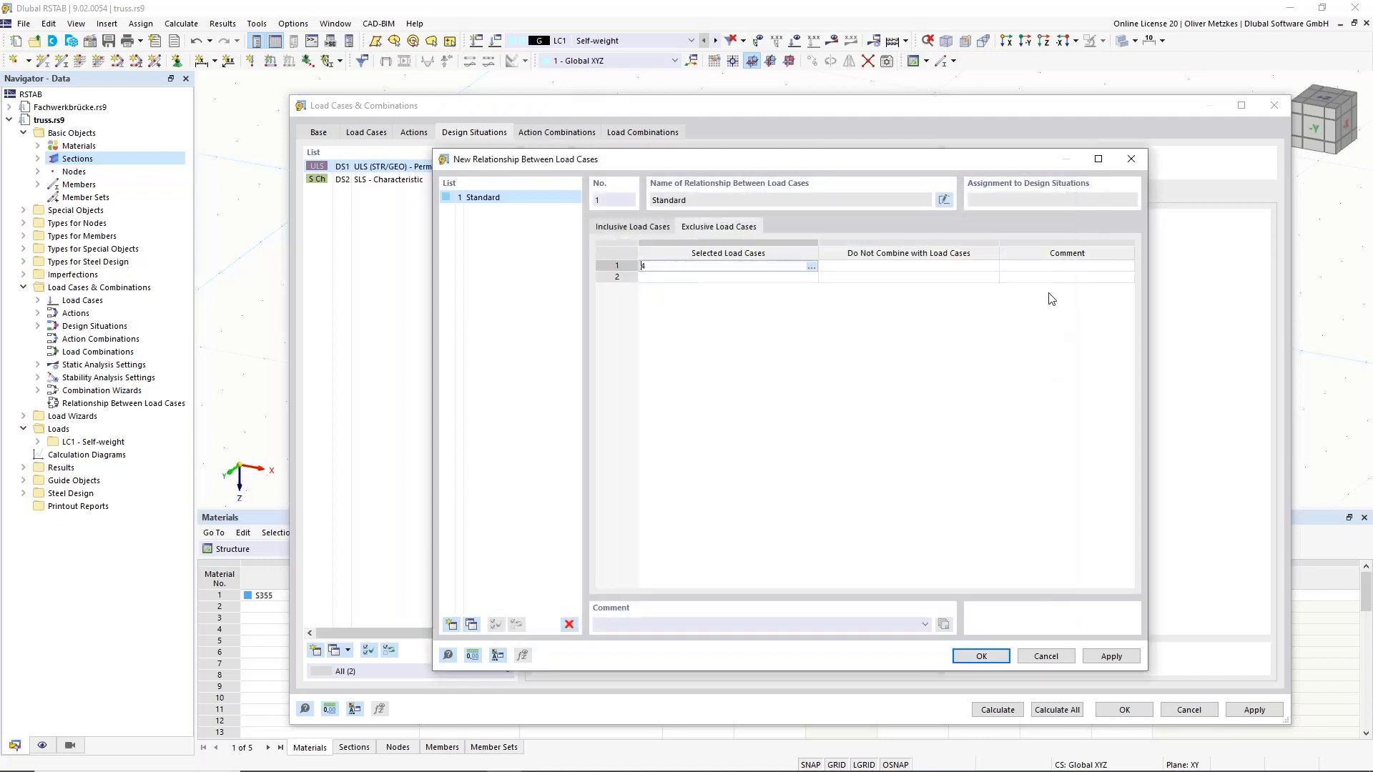
{"action": "left_click", "coordinate": [992, 266]}
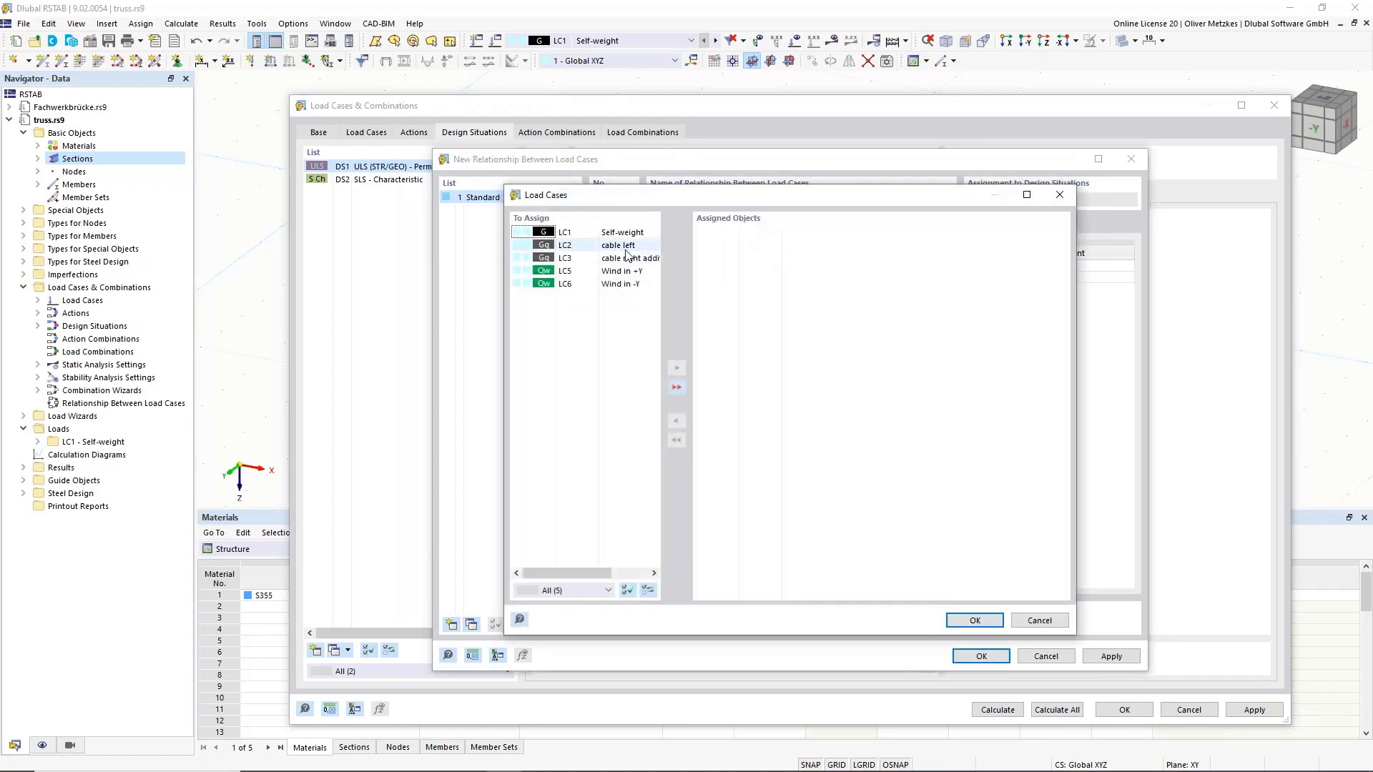
{"action": "double_click", "coordinate": [622, 258]}
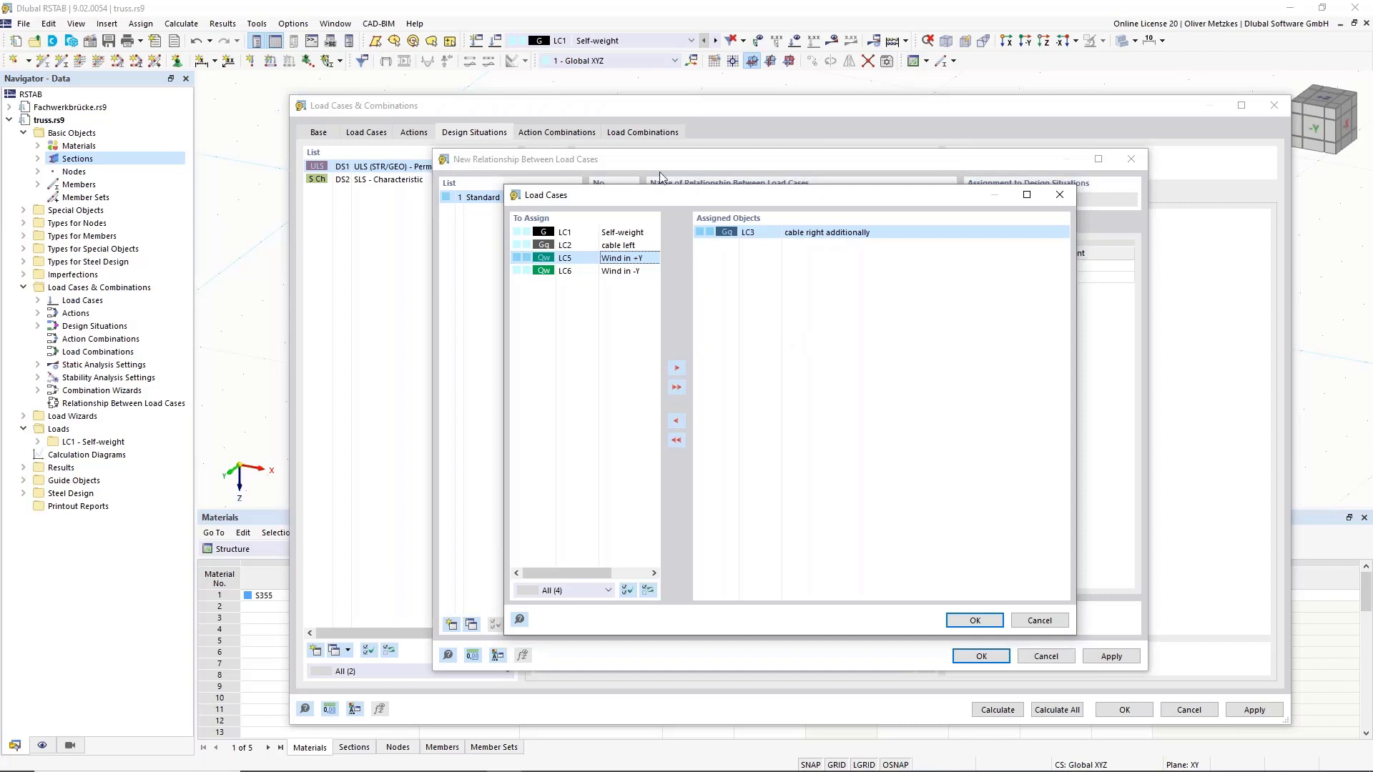
{"action": "left_click", "coordinate": [977, 621]}
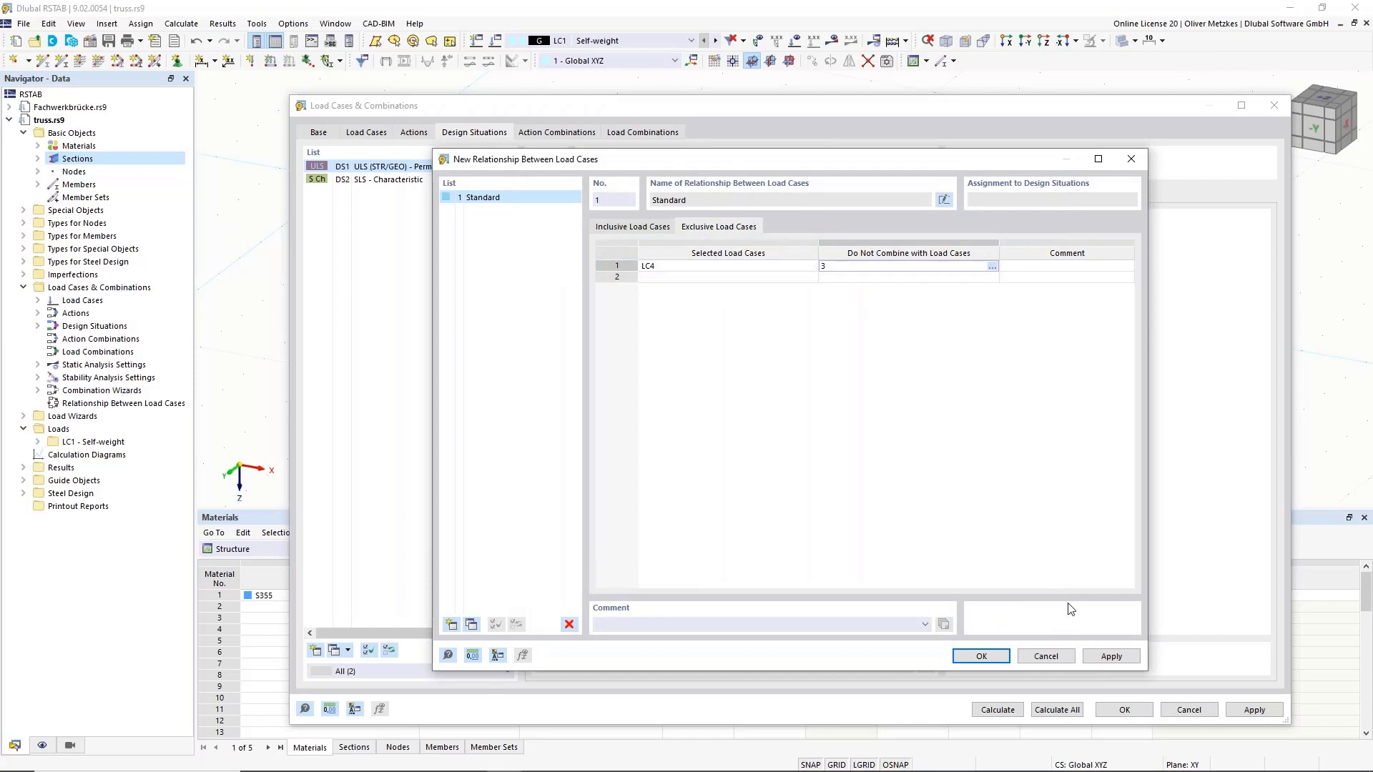
{"action": "left_click", "coordinate": [981, 656]}
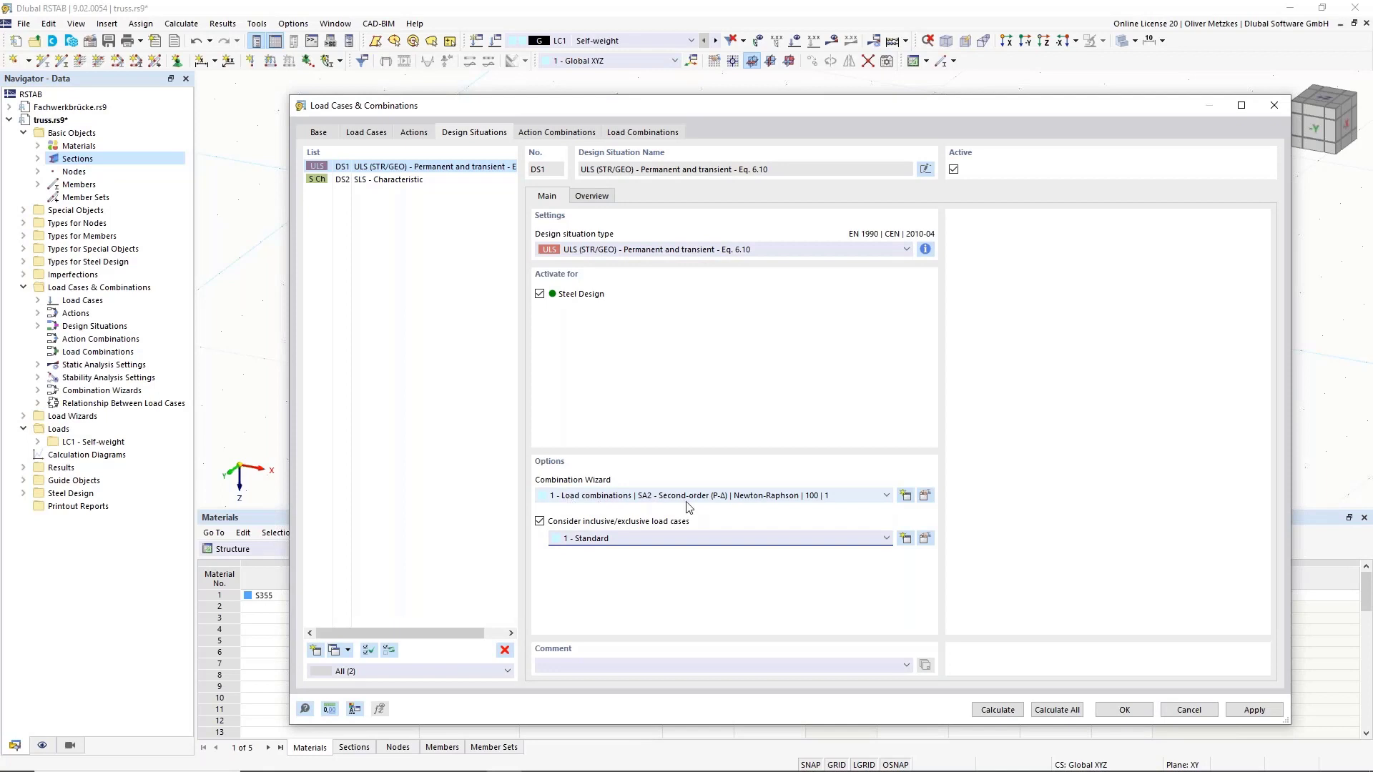
Step: Set combination wizard 1 to SA1 - Geometrically linear with stability analysis ST1 activated and imperfection cases not considered
{"action": "left_click", "coordinate": [926, 496]}
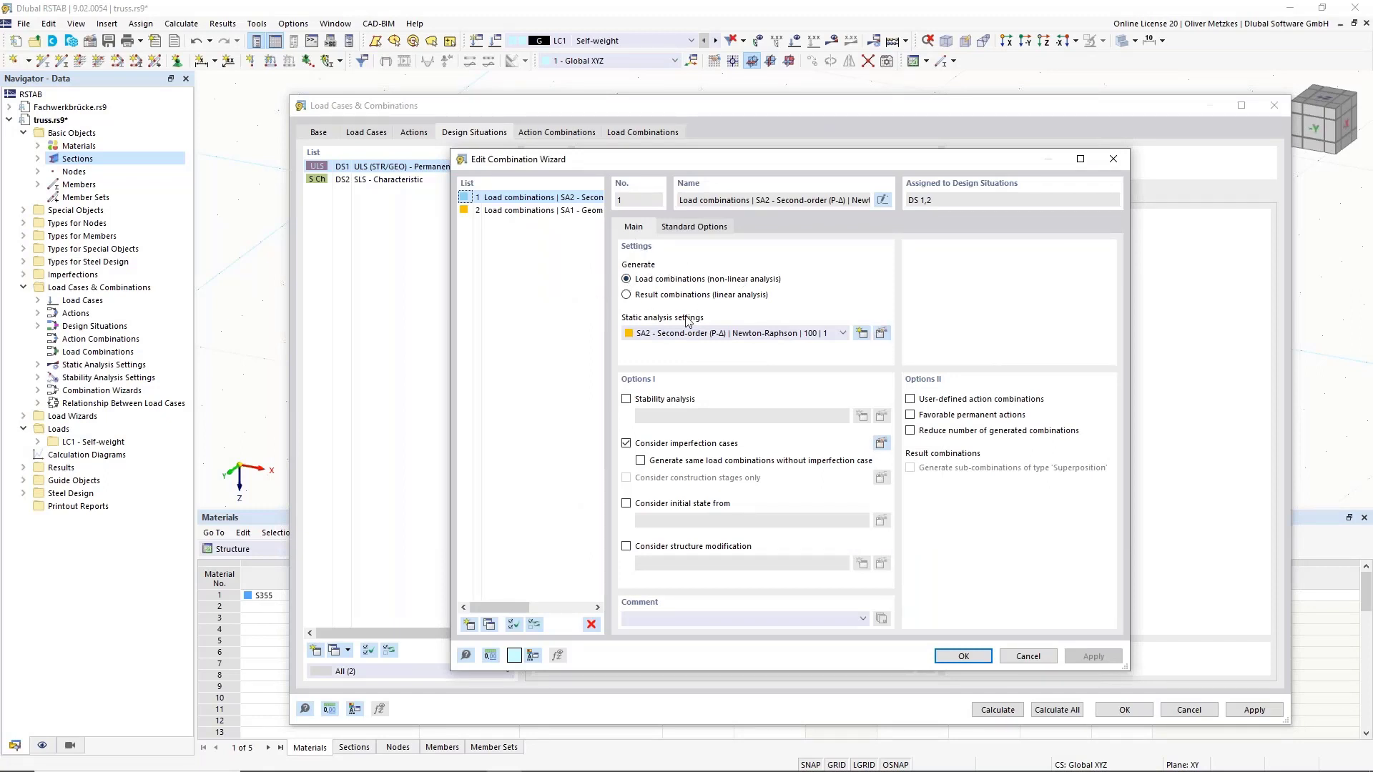
{"action": "left_click", "coordinate": [677, 340]}
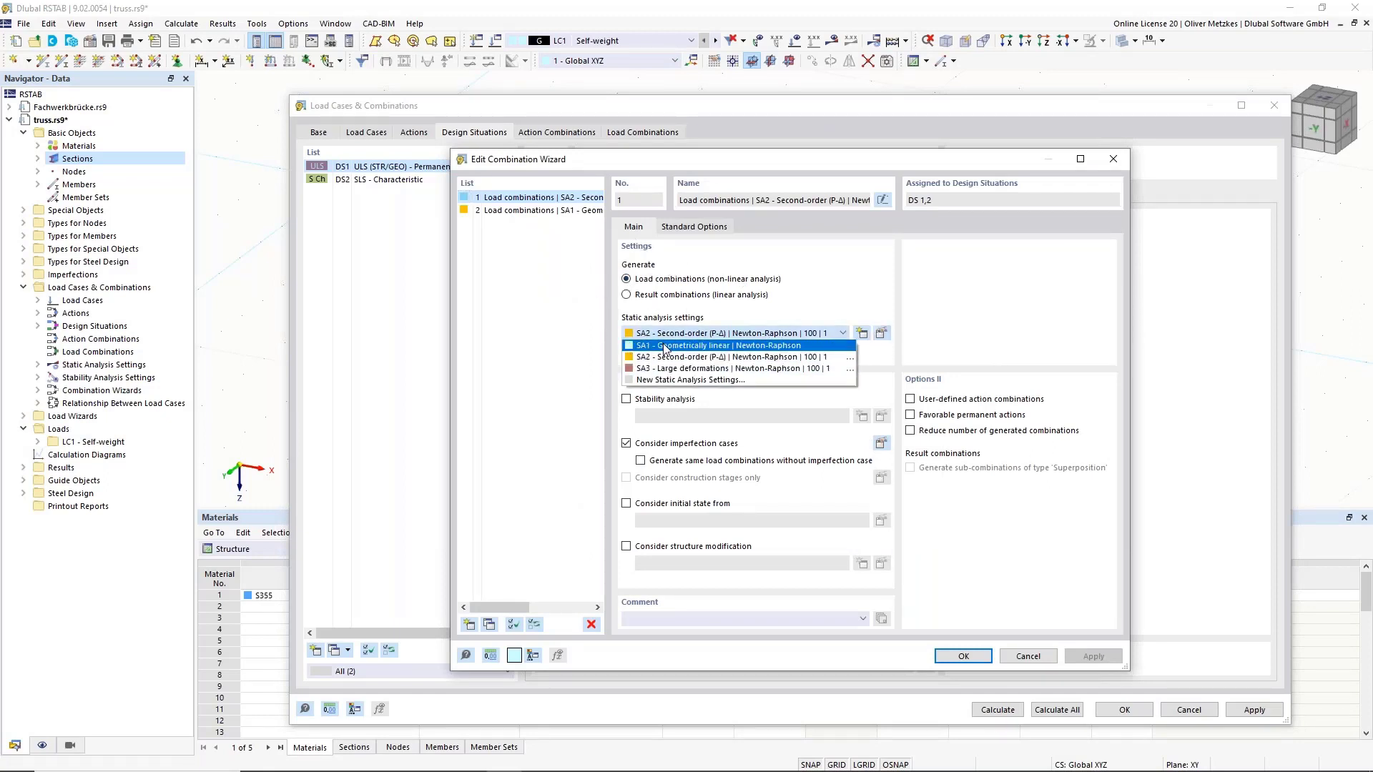
{"action": "left_click", "coordinate": [669, 347]}
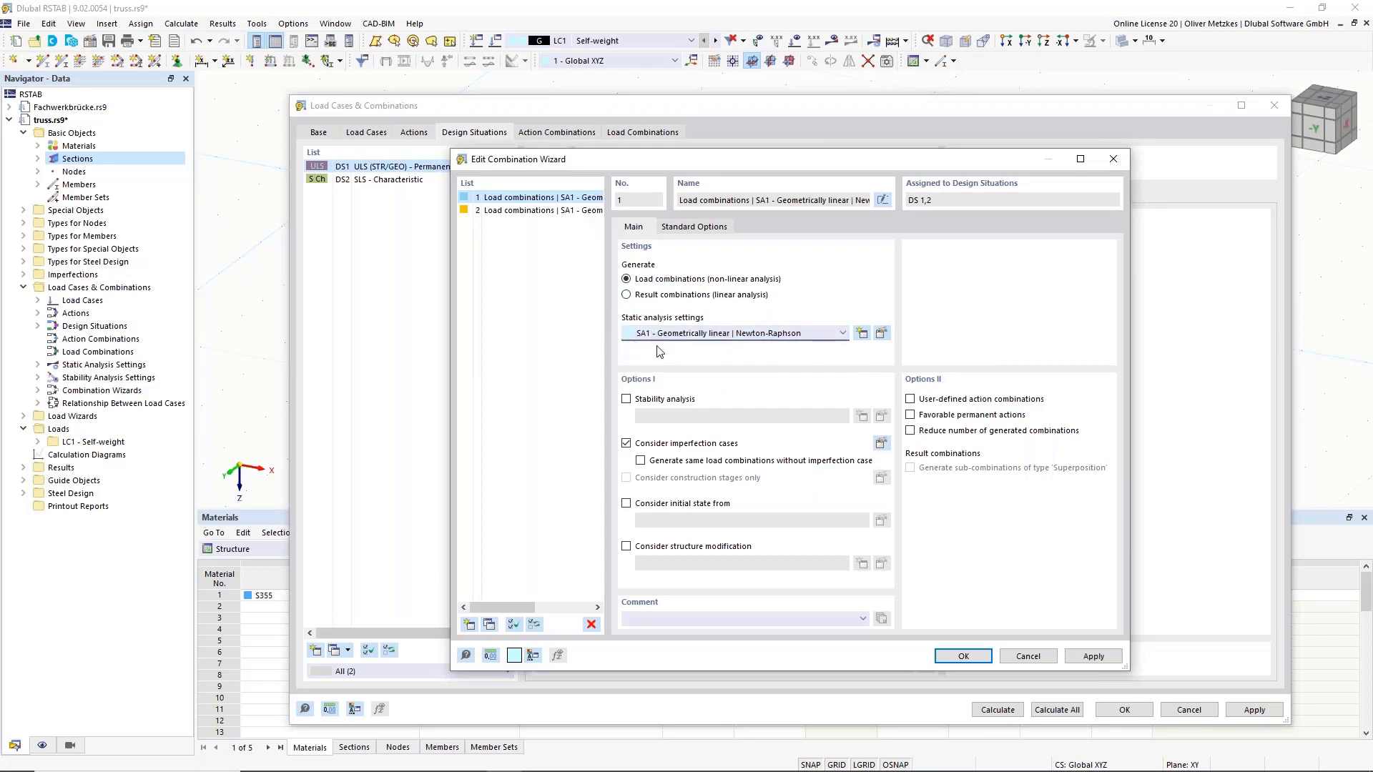
{"action": "left_click", "coordinate": [628, 401]}
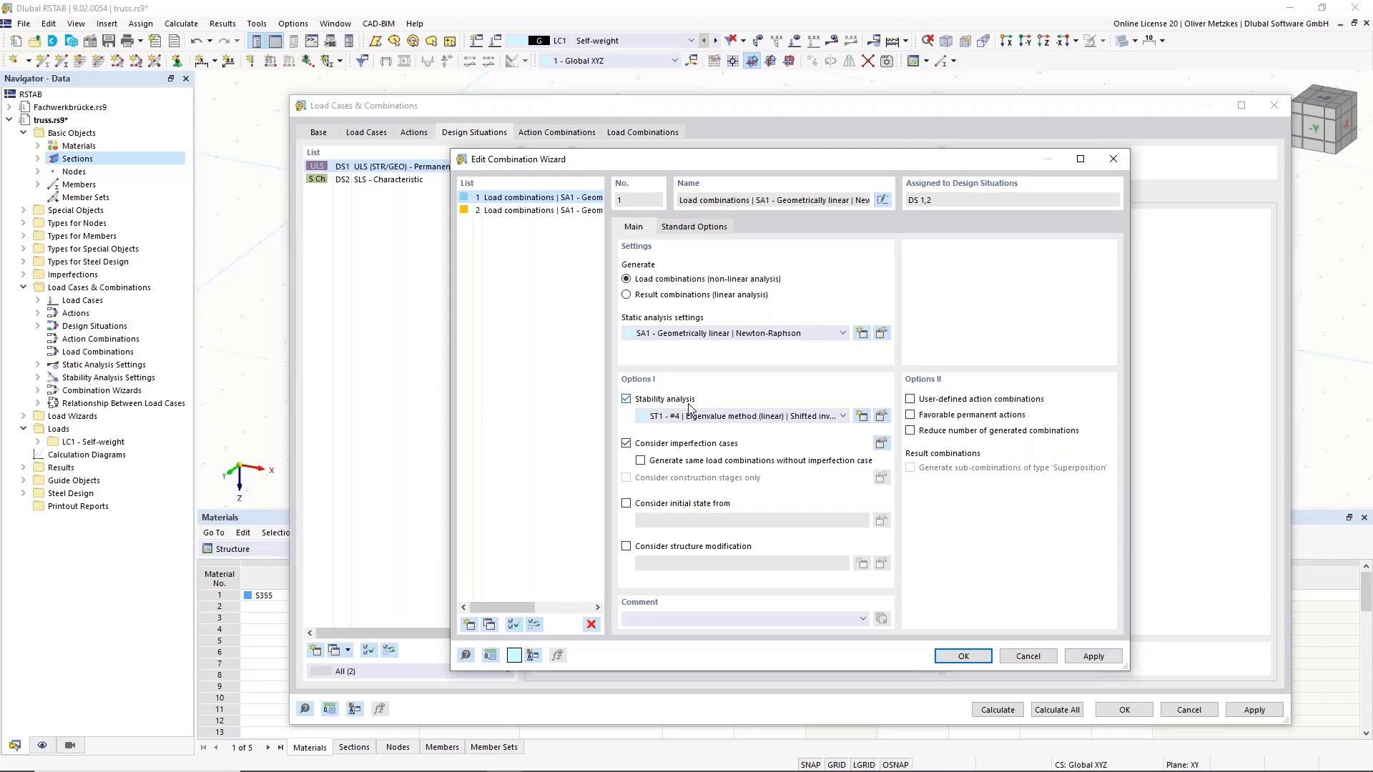
{"action": "left_click", "coordinate": [653, 449]}
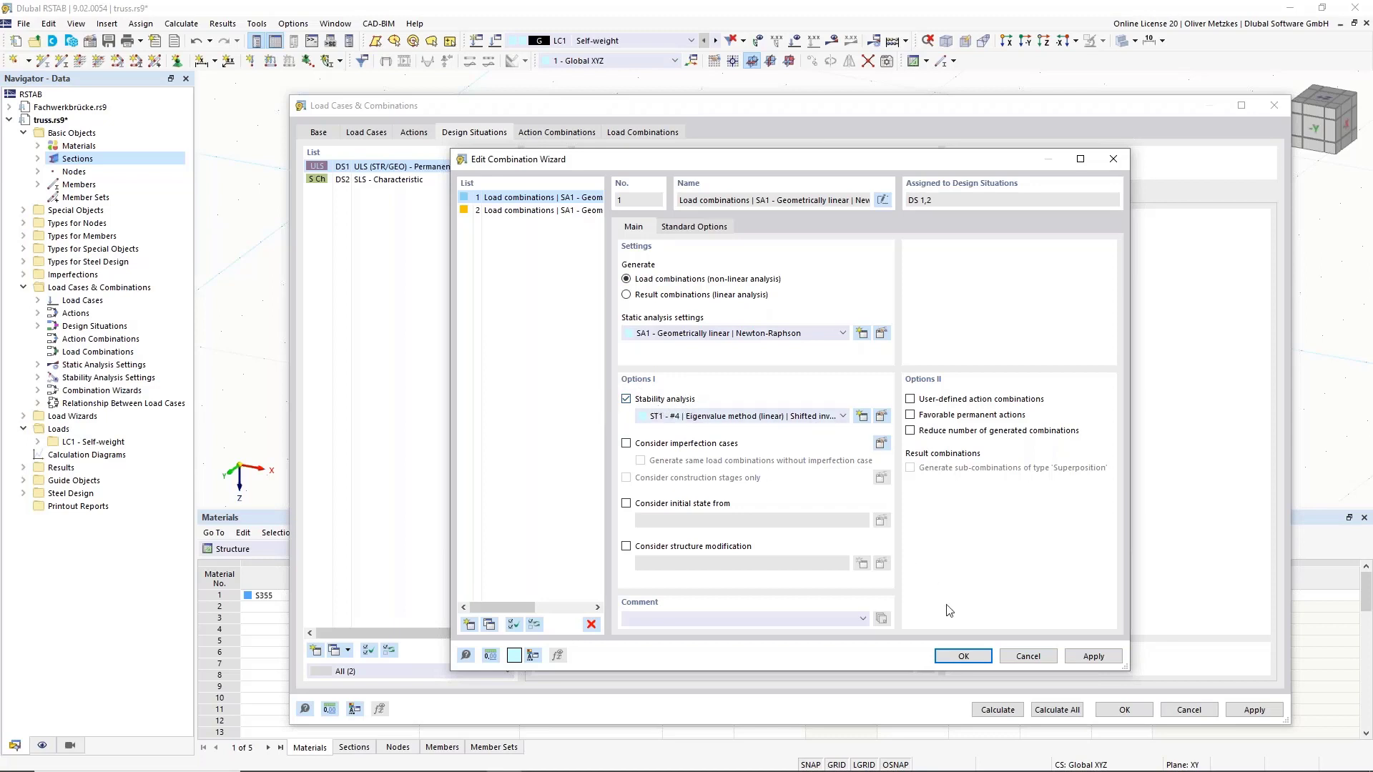
{"action": "left_click", "coordinate": [963, 656]}
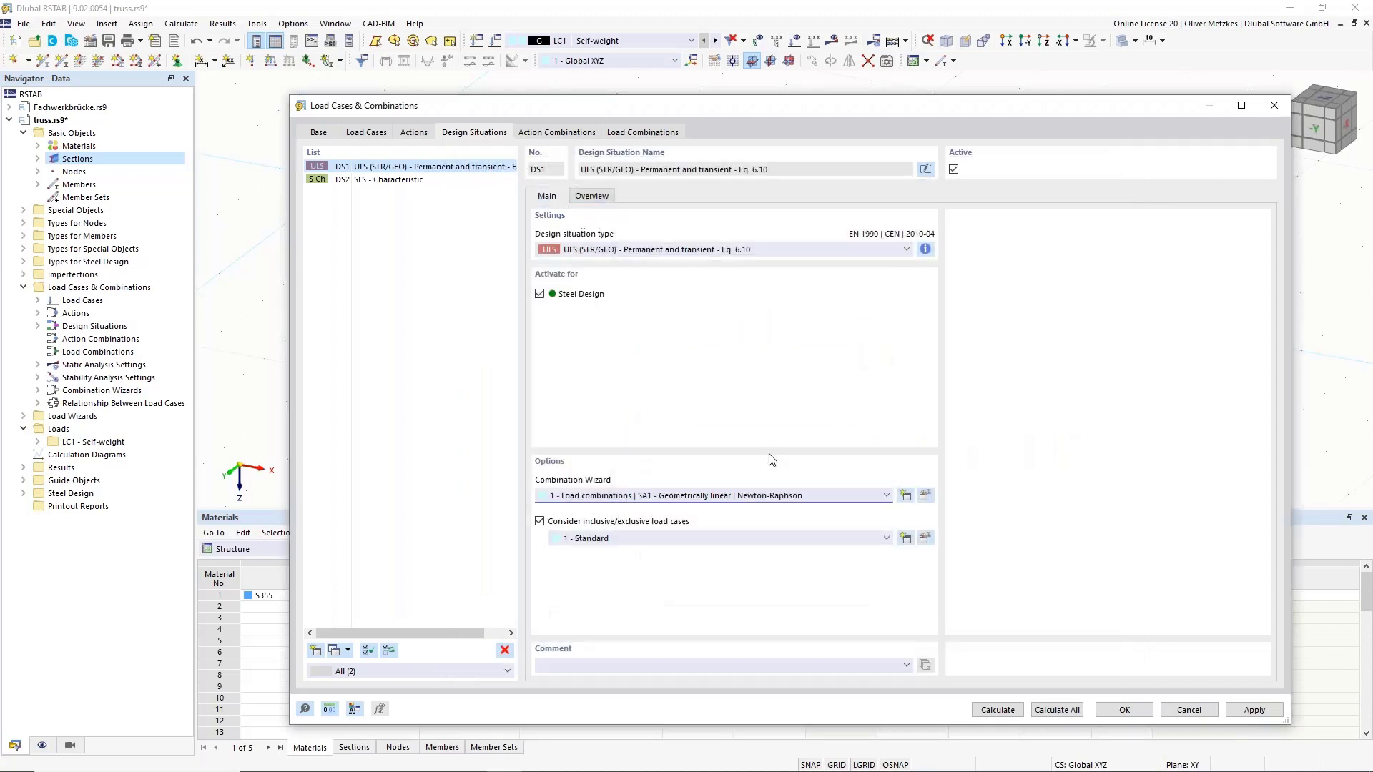
Step: Assign combination wizard 2 to the SLS - Characteristic design situation and consider its inclusive/exclusive load cases with relationship 1 - Standard
{"action": "left_click", "coordinate": [424, 184]}
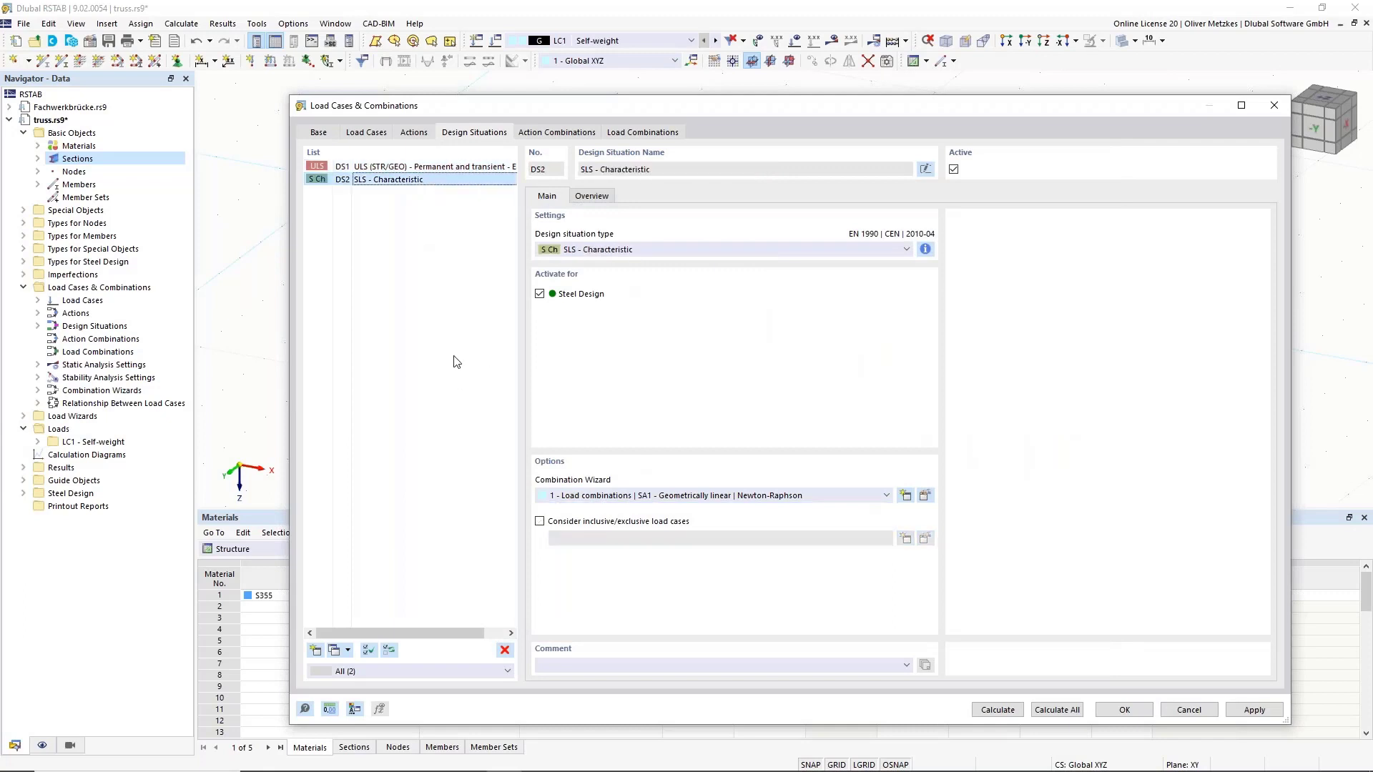
{"action": "left_click", "coordinate": [854, 499]}
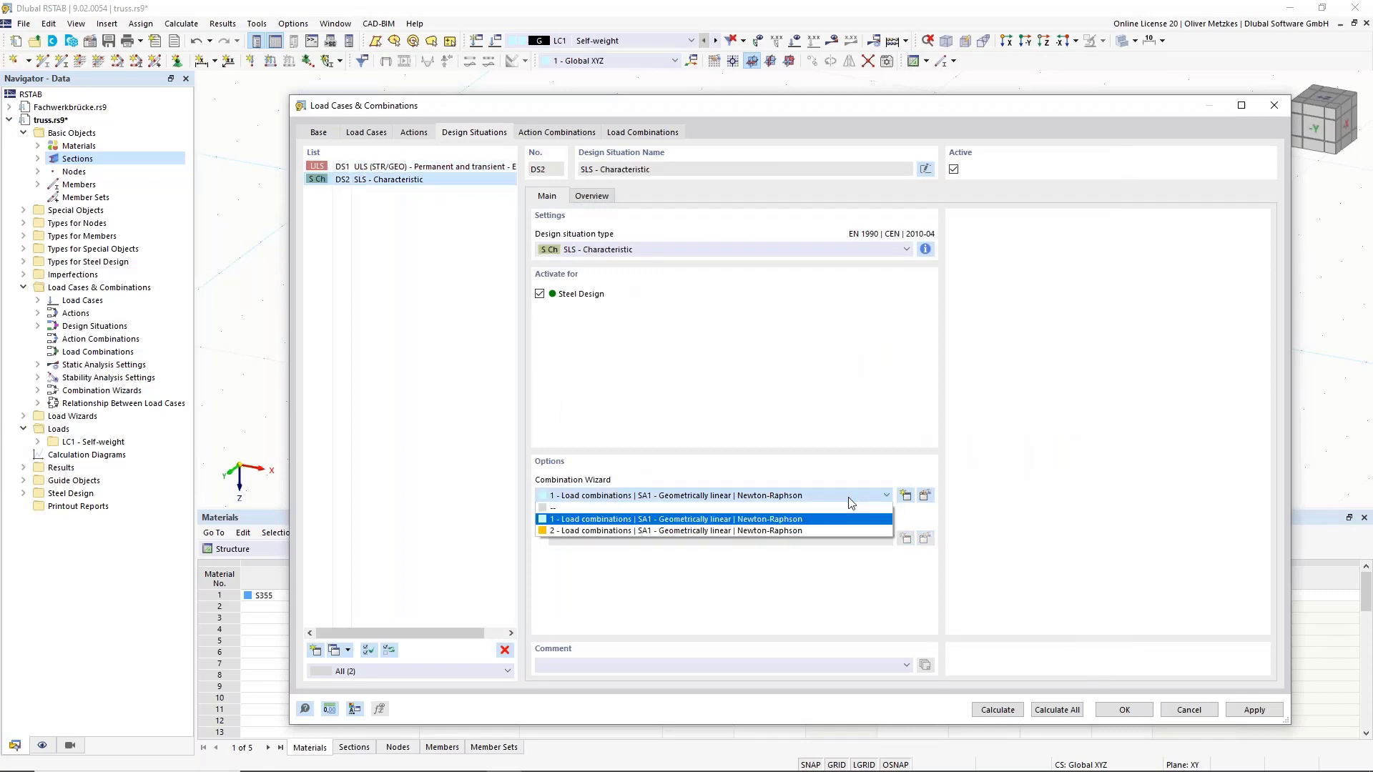
{"action": "left_click", "coordinate": [684, 529]}
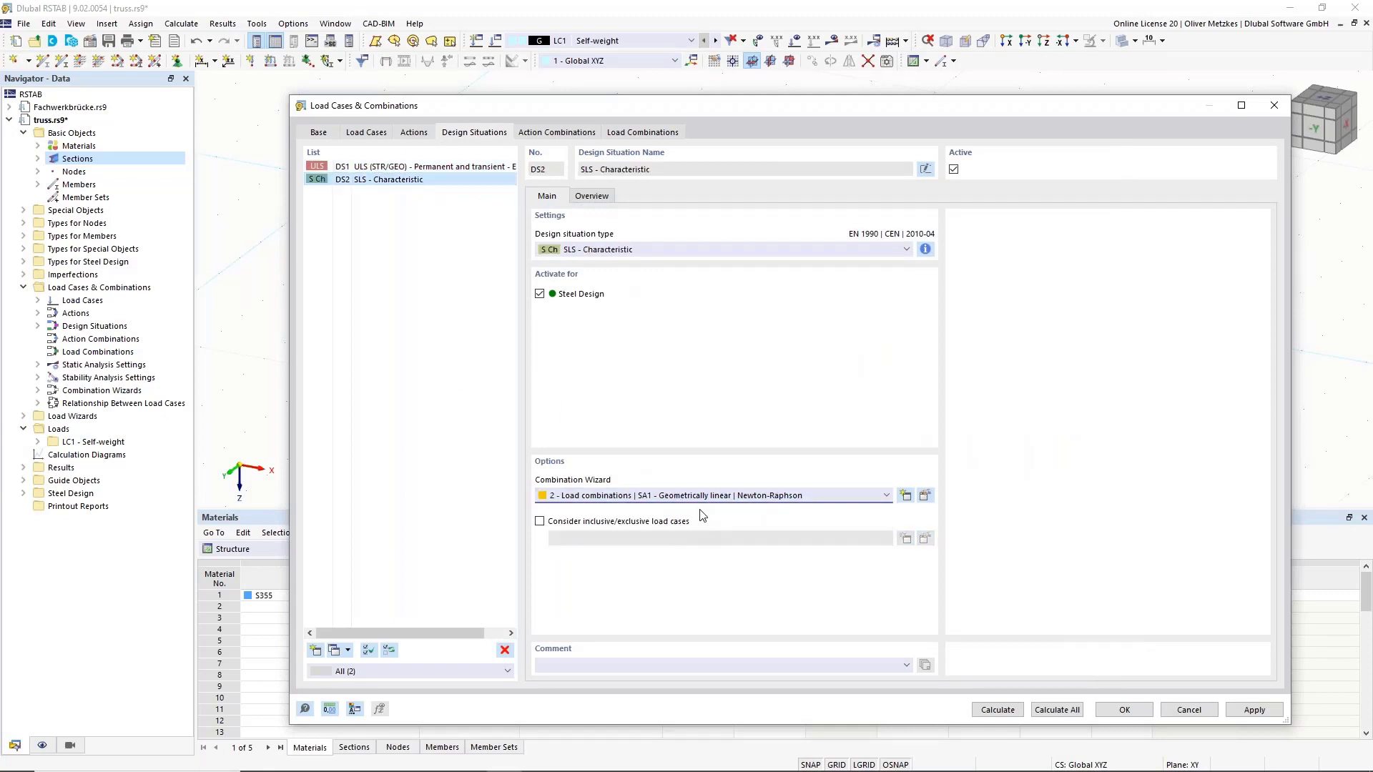
{"action": "left_click", "coordinate": [926, 495]}
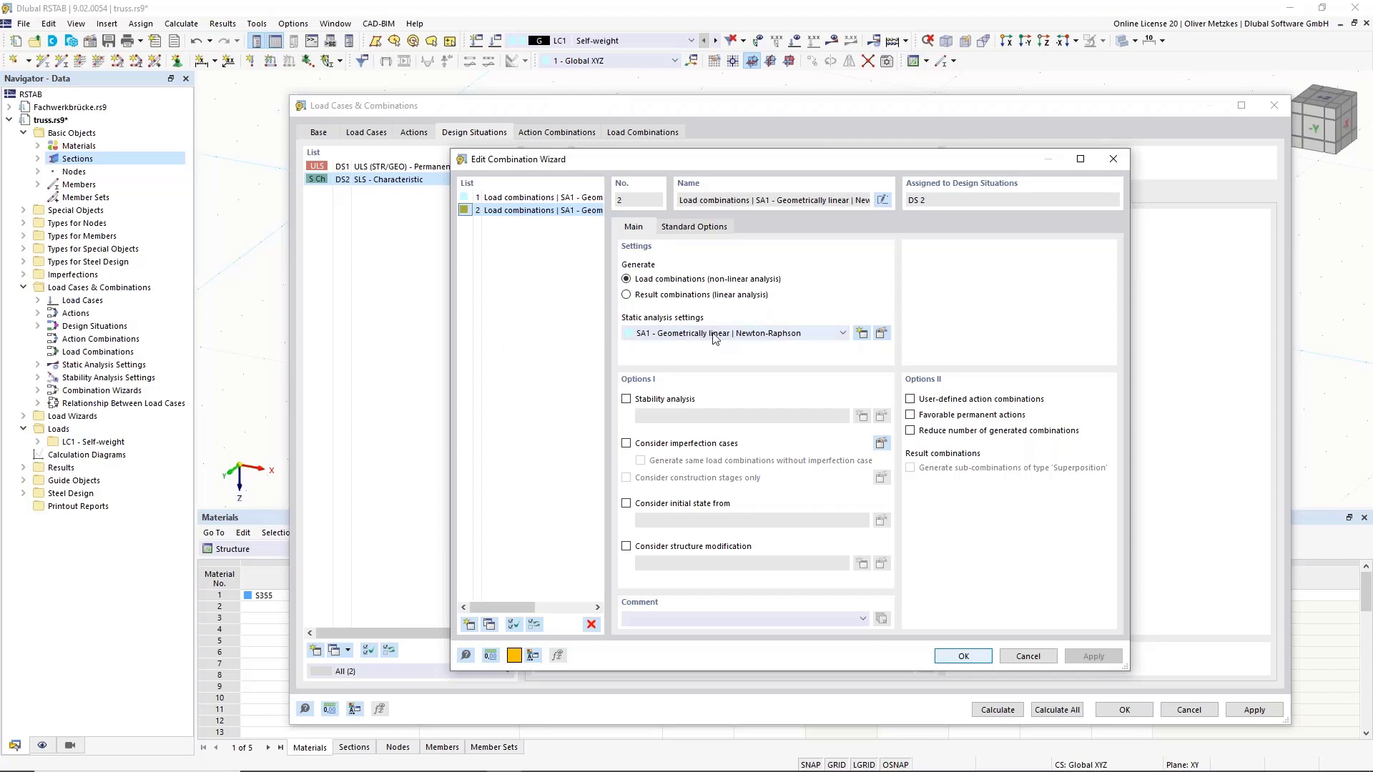
{"action": "left_click", "coordinate": [964, 655]}
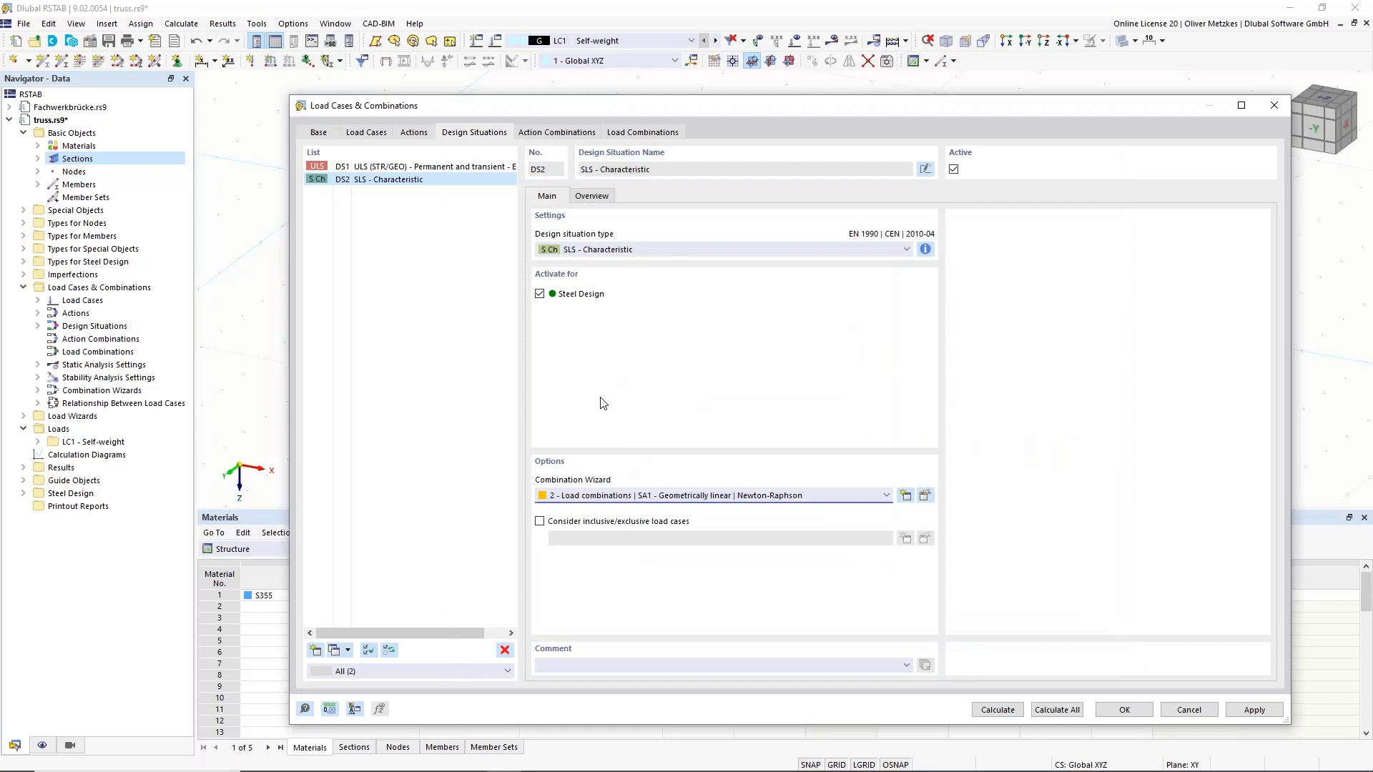
{"action": "left_click", "coordinate": [562, 526]}
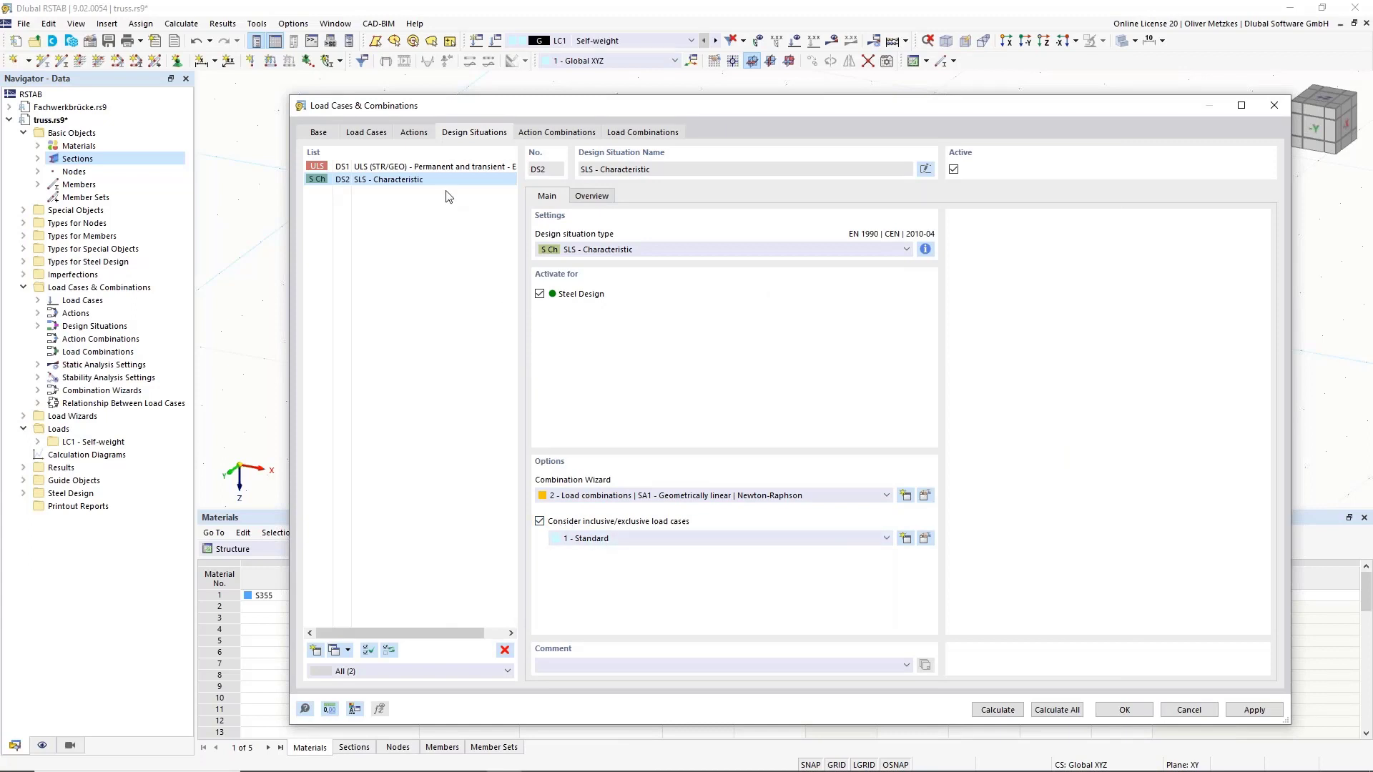
Step: Generate the action and load combinations, review combinations CO19, CO8 and CO5, and accept the load case and combination definitions
{"action": "left_click", "coordinate": [550, 133]}
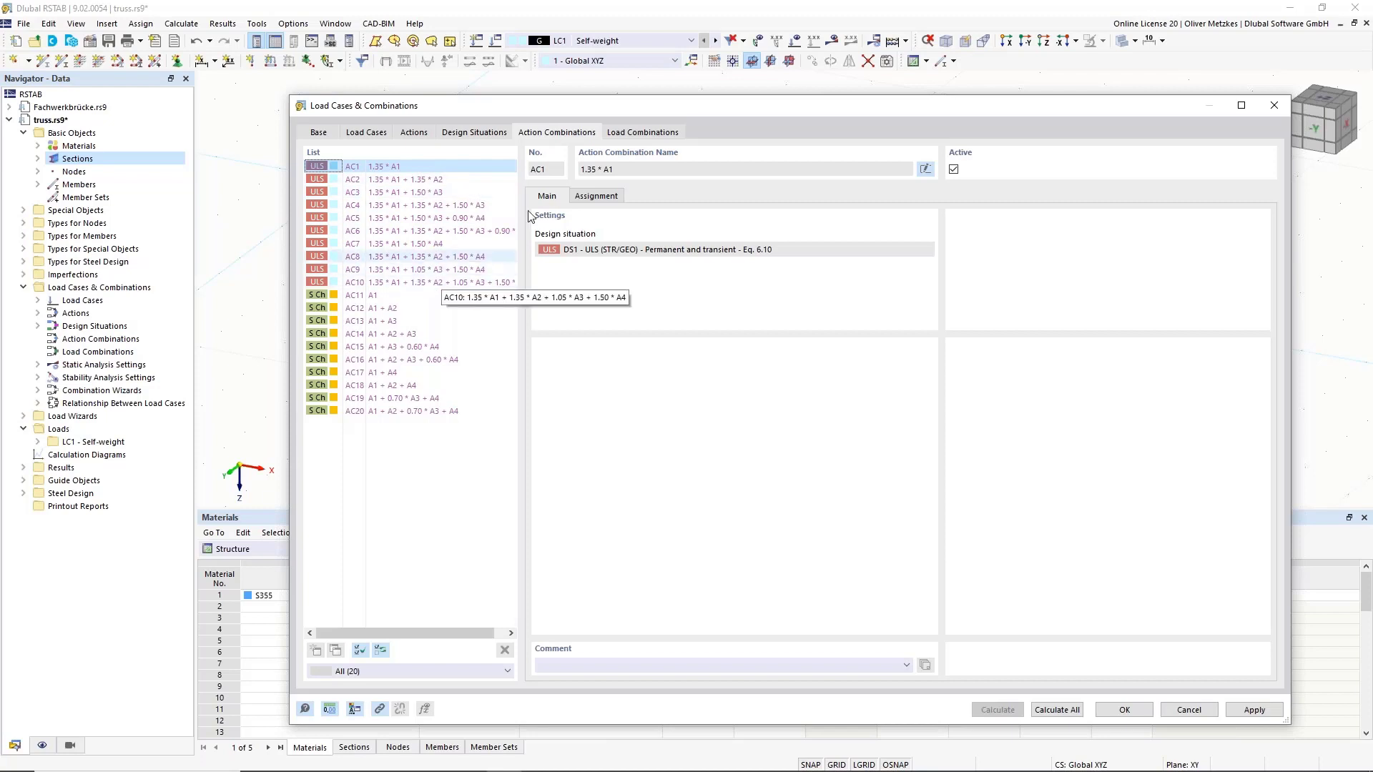
{"action": "left_click", "coordinate": [612, 133]}
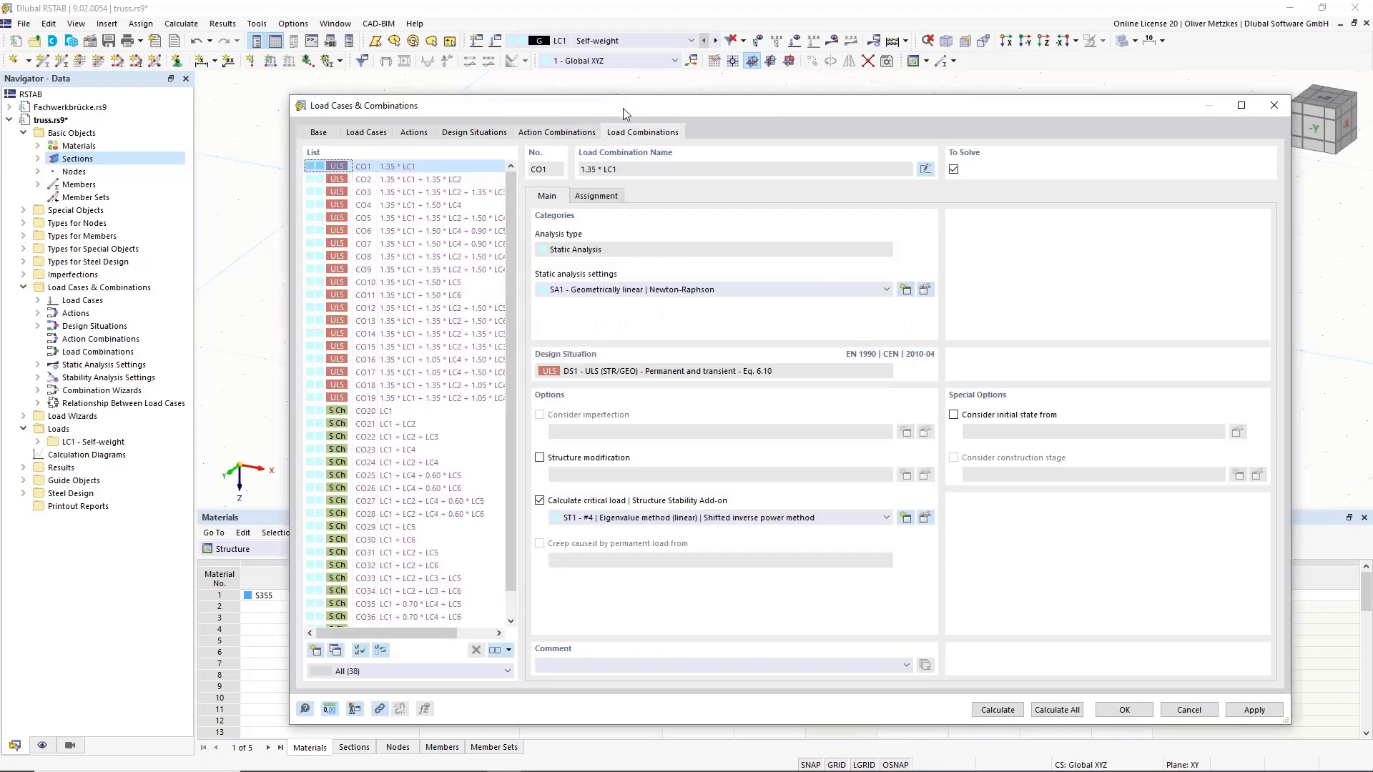
{"action": "left_click", "coordinate": [365, 399]}
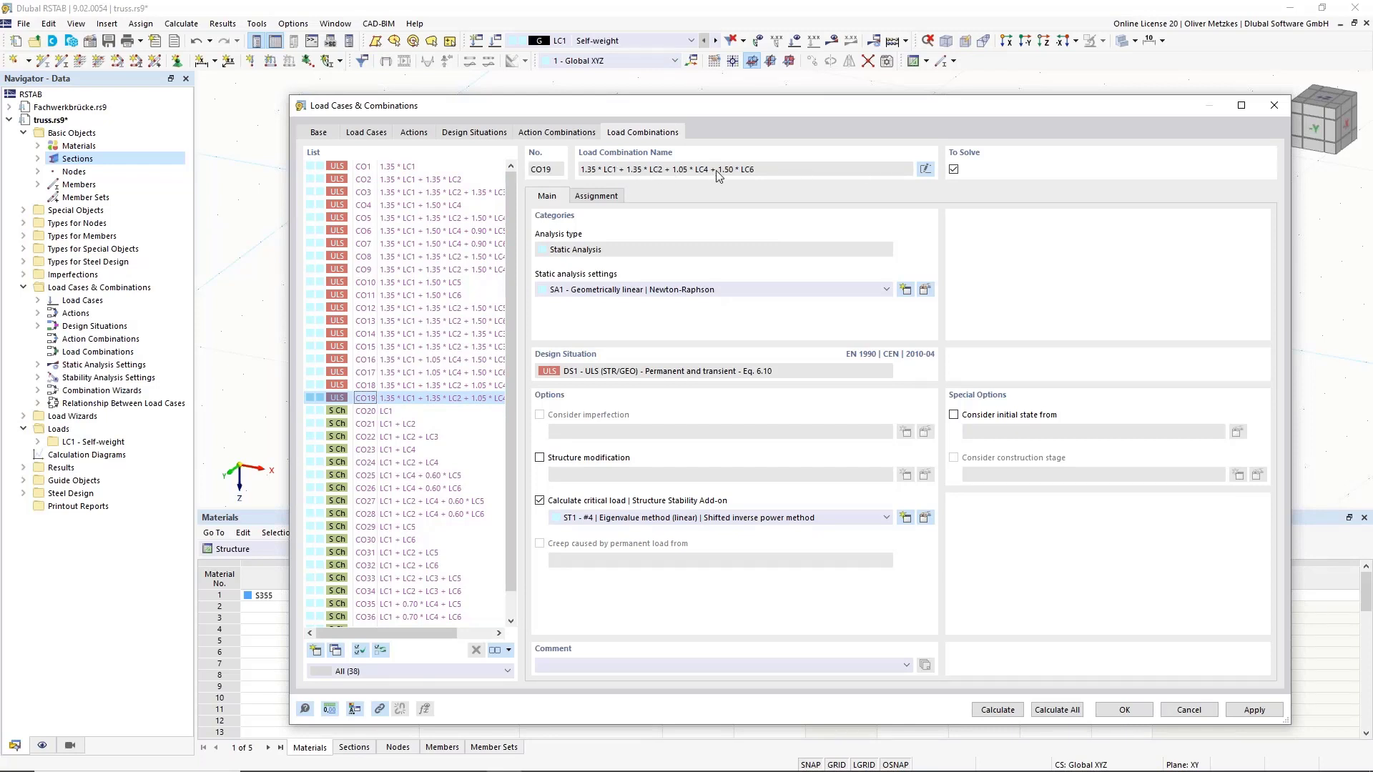
{"action": "left_click", "coordinate": [427, 257]}
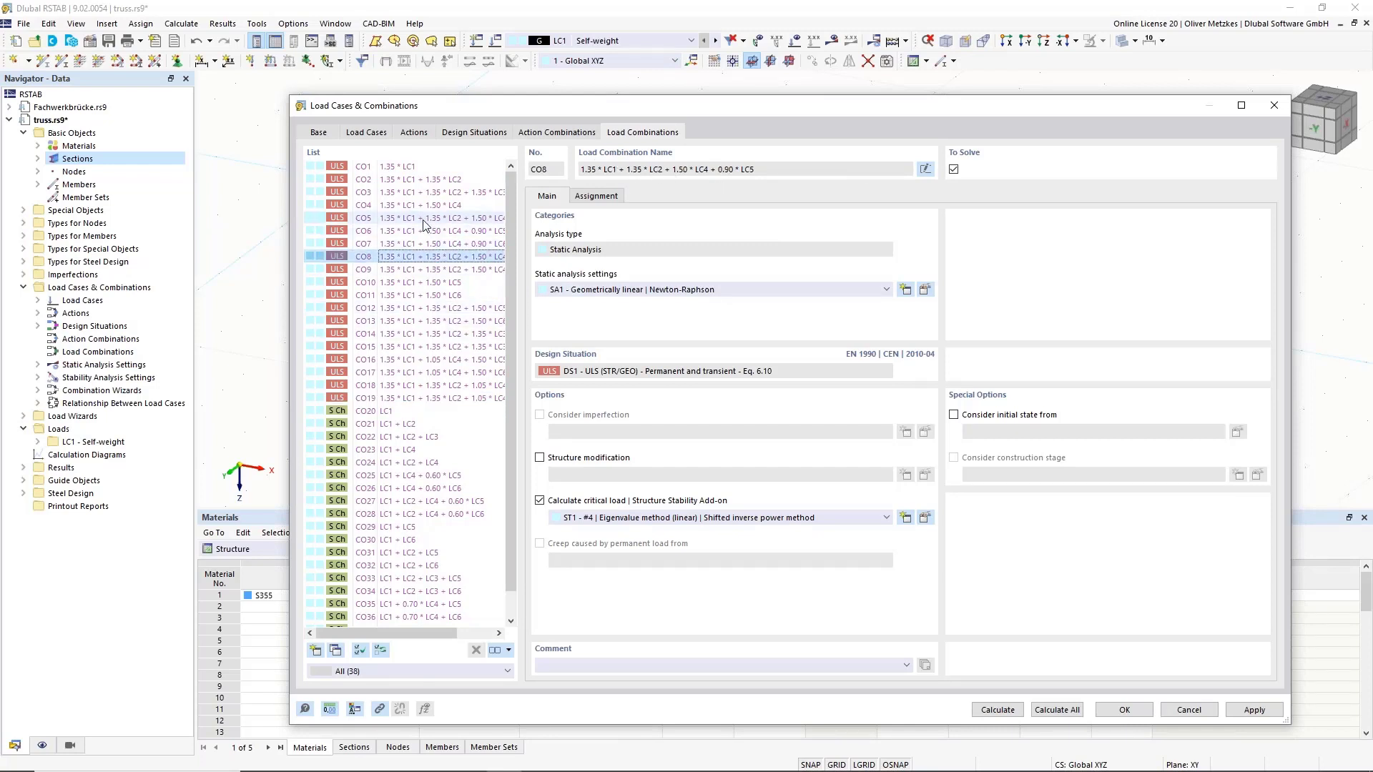
{"action": "left_click", "coordinate": [425, 223]}
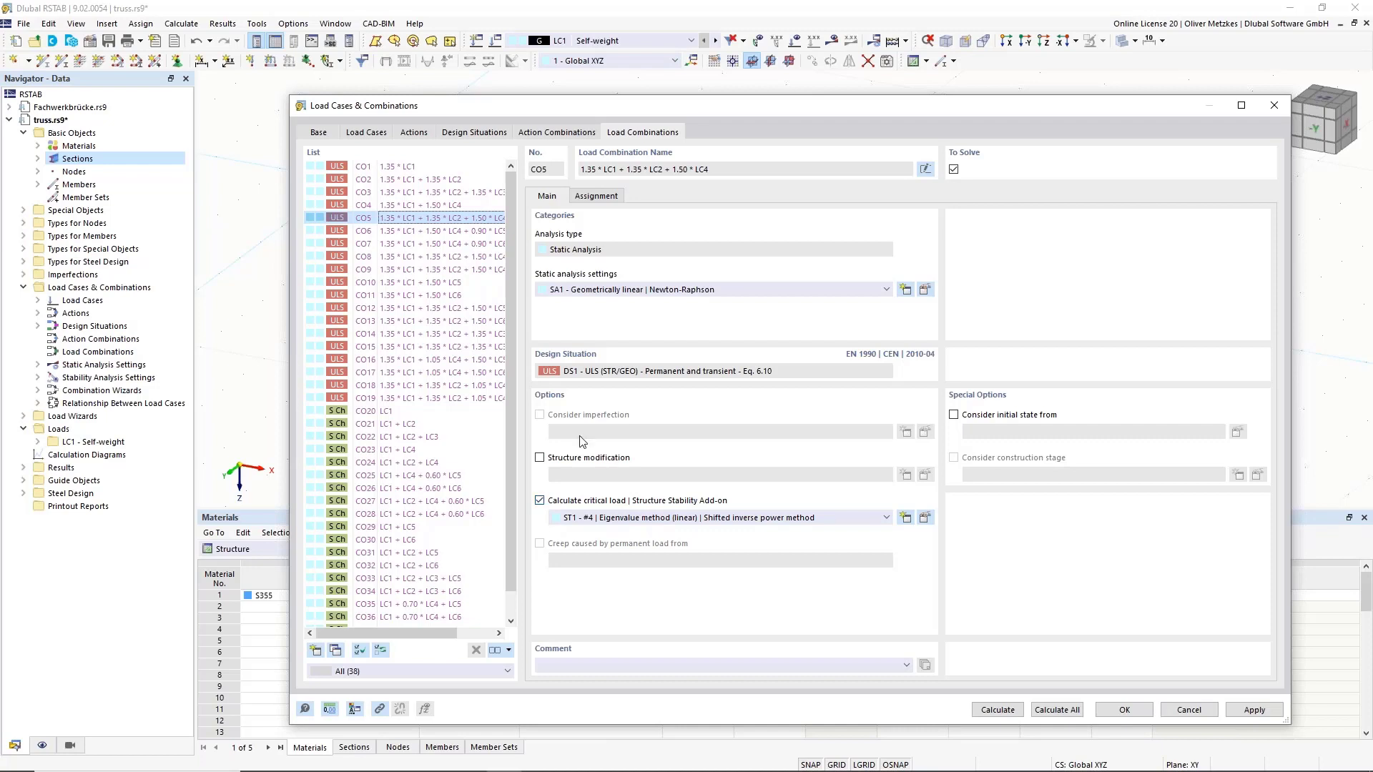
{"action": "left_click", "coordinate": [1126, 710]}
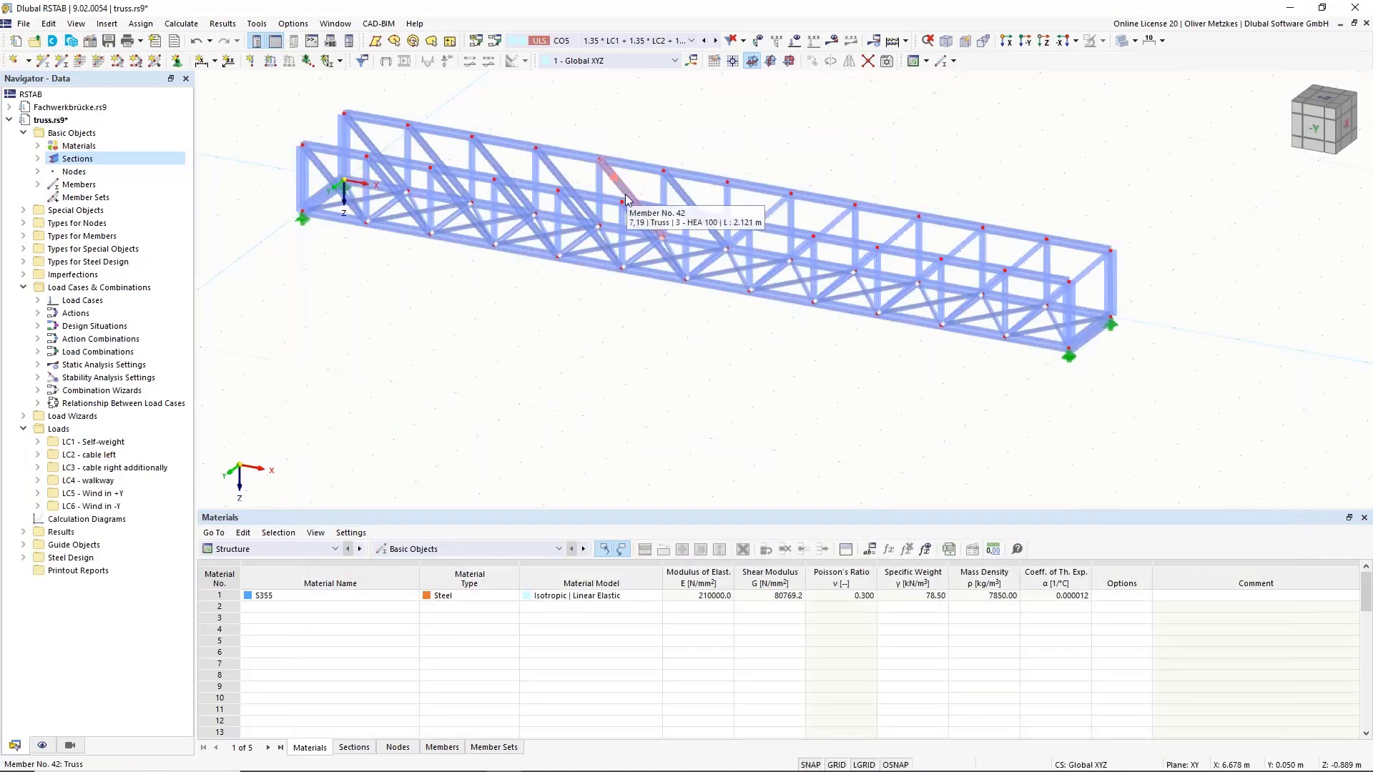
Step: Make load case LC2 cable left the active one and list the available load wizards
{"action": "left_click", "coordinate": [632, 40]}
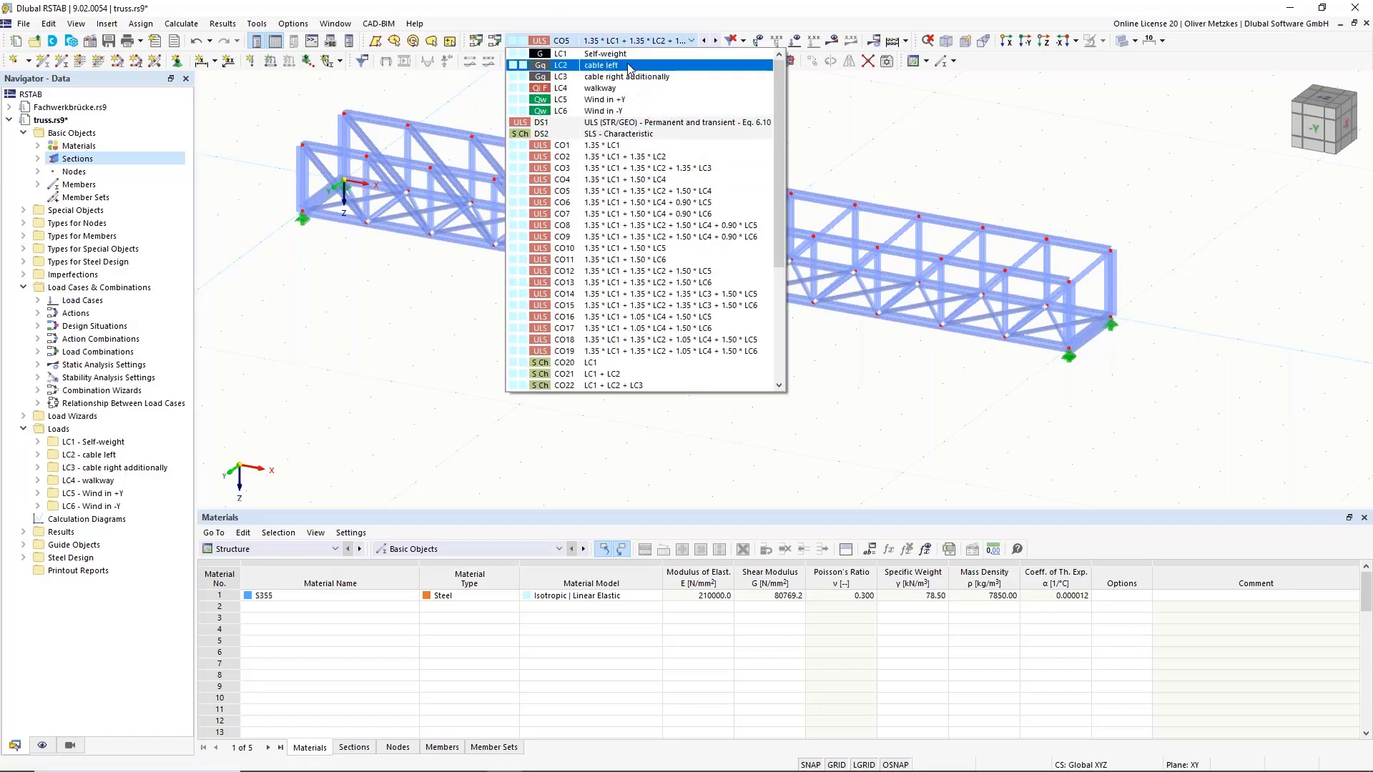
{"action": "left_click", "coordinate": [578, 65]}
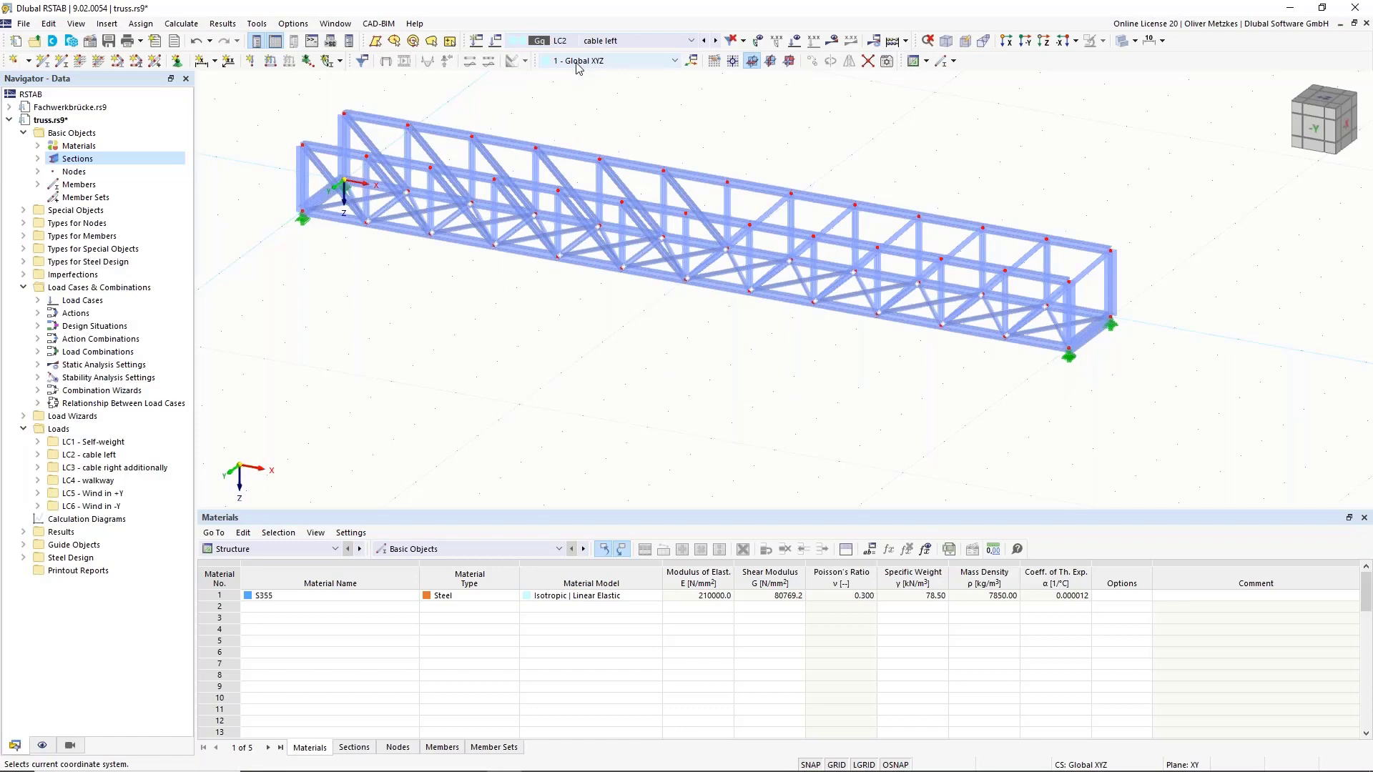
{"action": "middle_click_drag", "start_coordinate": [573, 402], "coordinate": [545, 406], "text": "ctrl"}
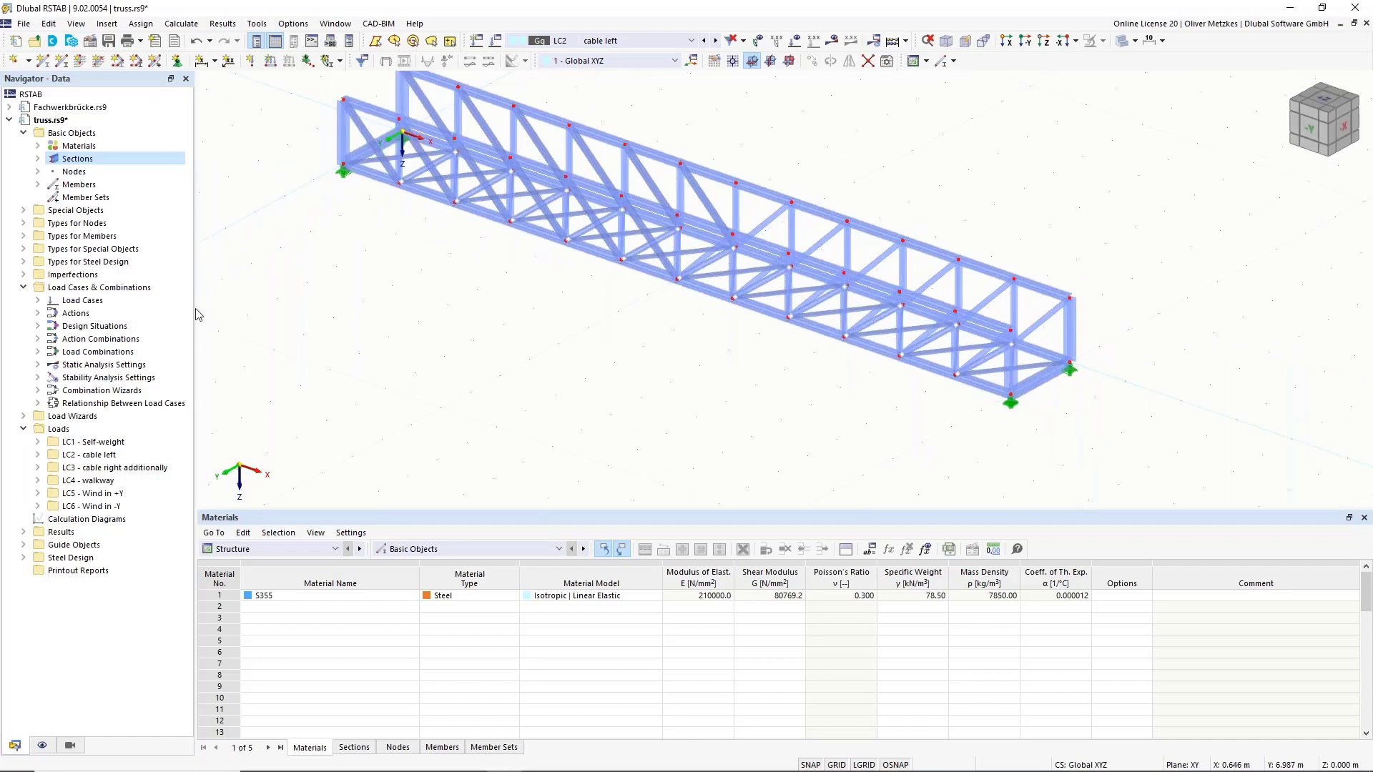
{"action": "left_click", "coordinate": [23, 417]}
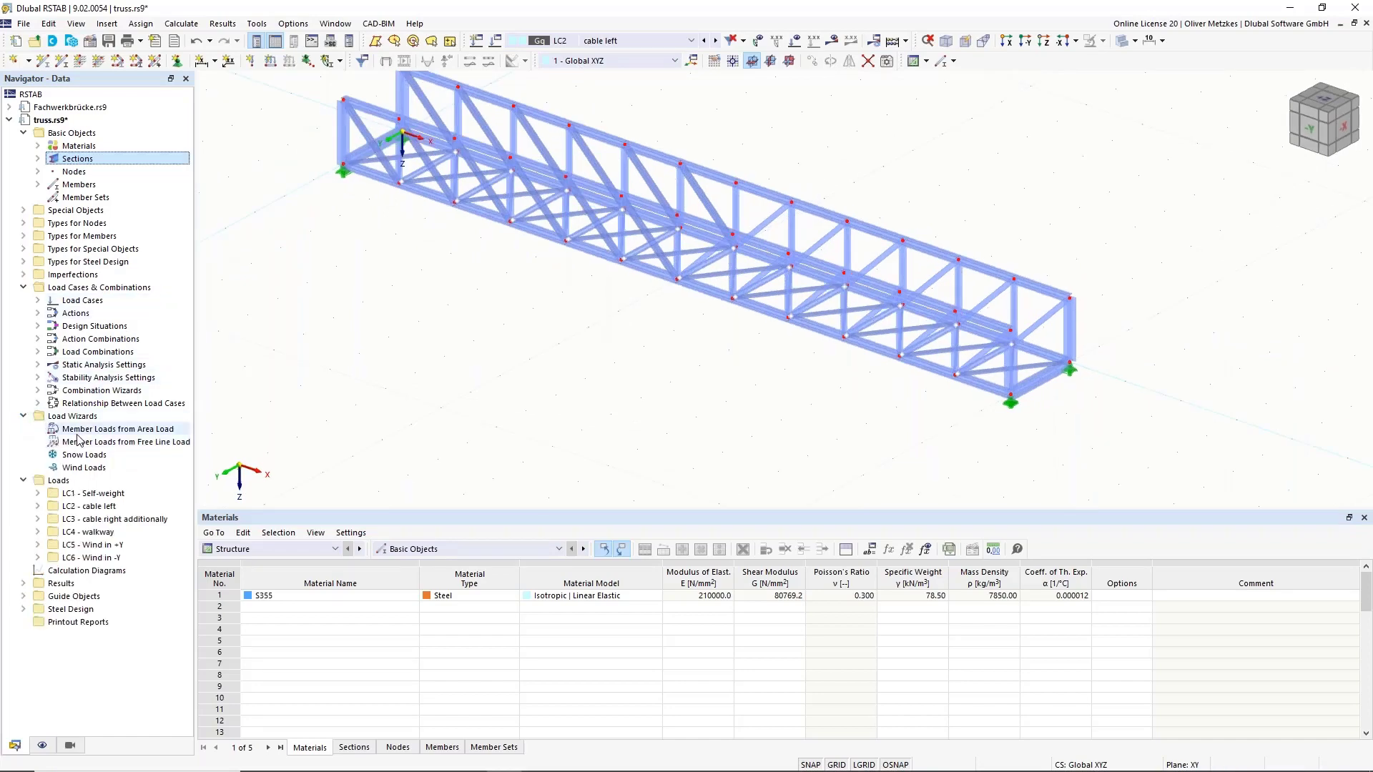
{"action": "middle_click_drag", "start_coordinate": [551, 315], "coordinate": [573, 396]}
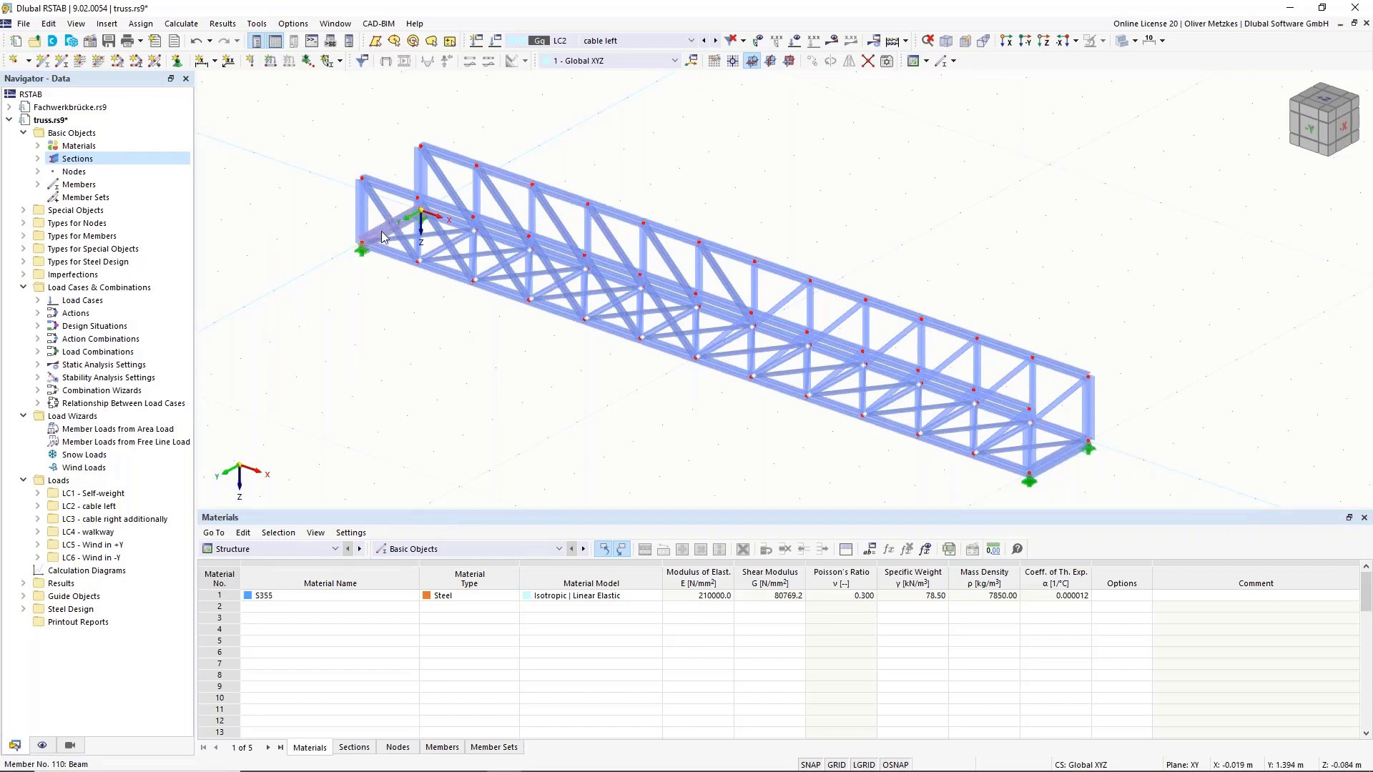
Step: Create on-member nodes on end cross beams 110 and 111 at 40% of the length from the member end, without dividing the members
{"action": "right_click", "coordinate": [1065, 462]}
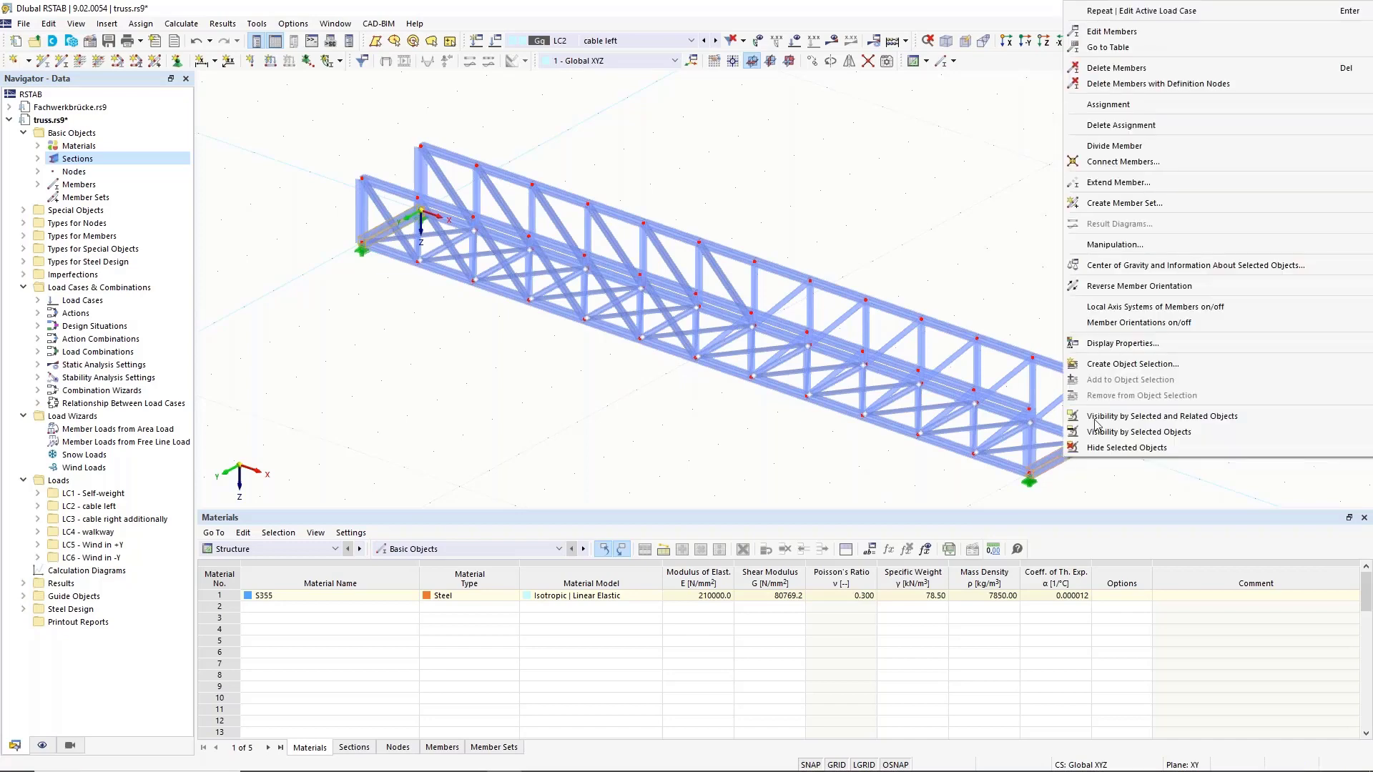
{"action": "mouse_move", "coordinate": [1124, 148]}
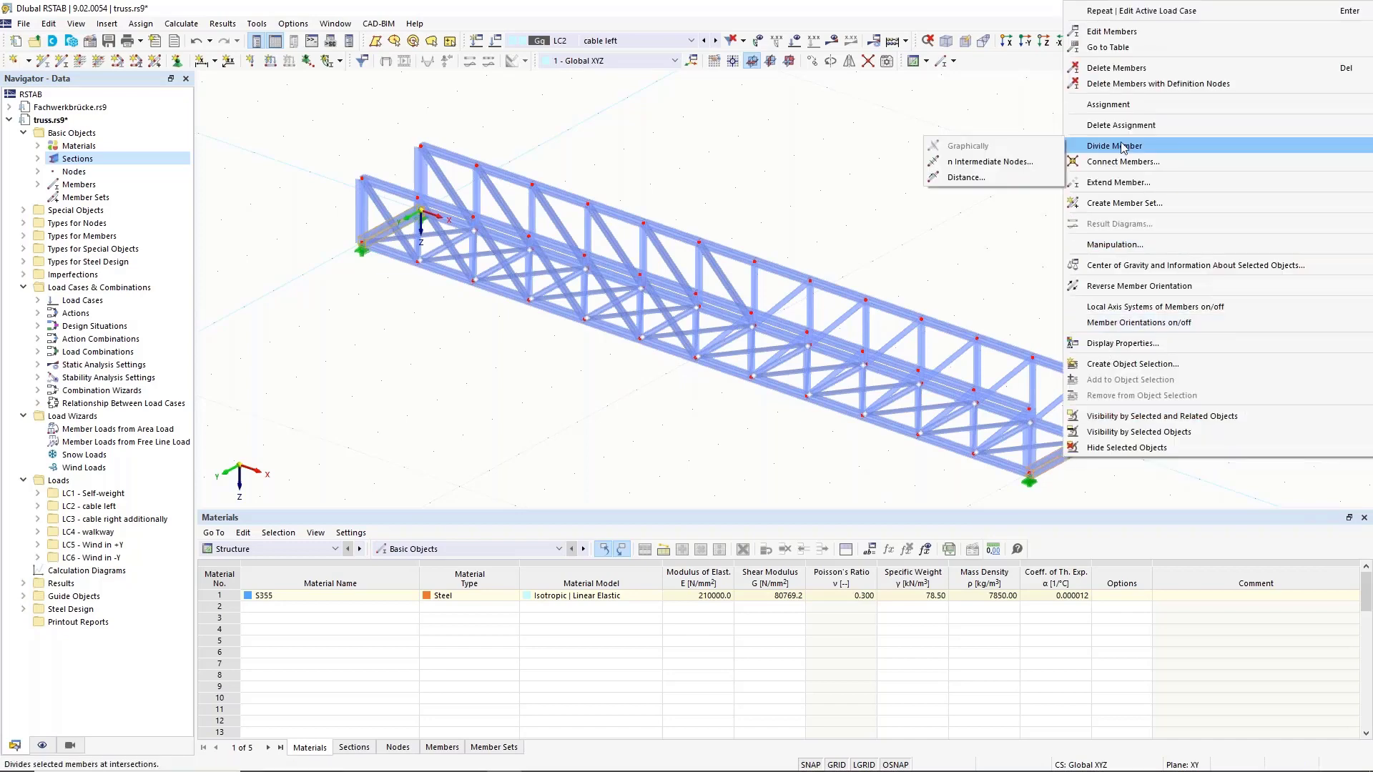
{"action": "left_click", "coordinate": [966, 177]}
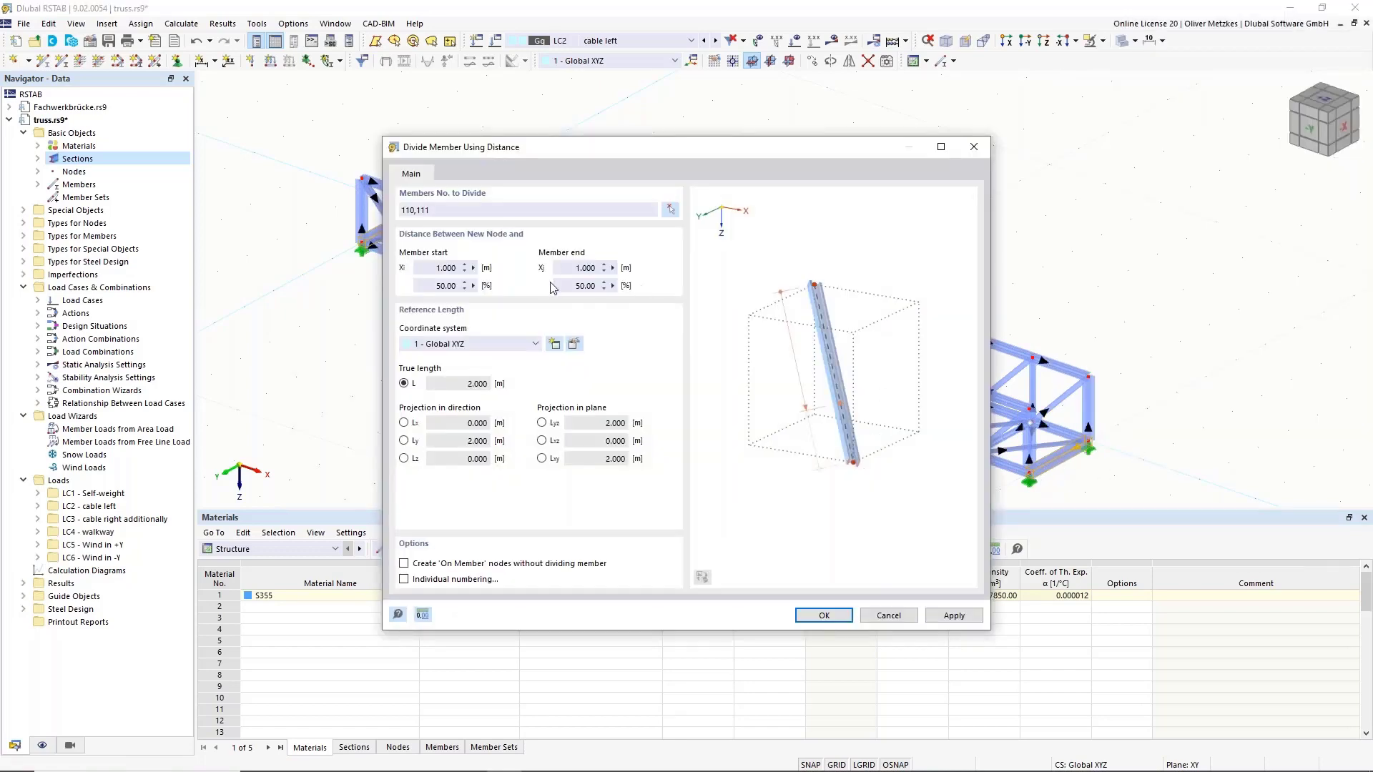
{"action": "double_click", "coordinate": [582, 285]}
{"action": "type", "text": "40"}
{"action": "left_click", "coordinate": [576, 267]}
{"action": "left_click", "coordinate": [405, 564]}
{"action": "left_click_drag", "start_coordinate": [573, 153], "coordinate": [487, 345]}
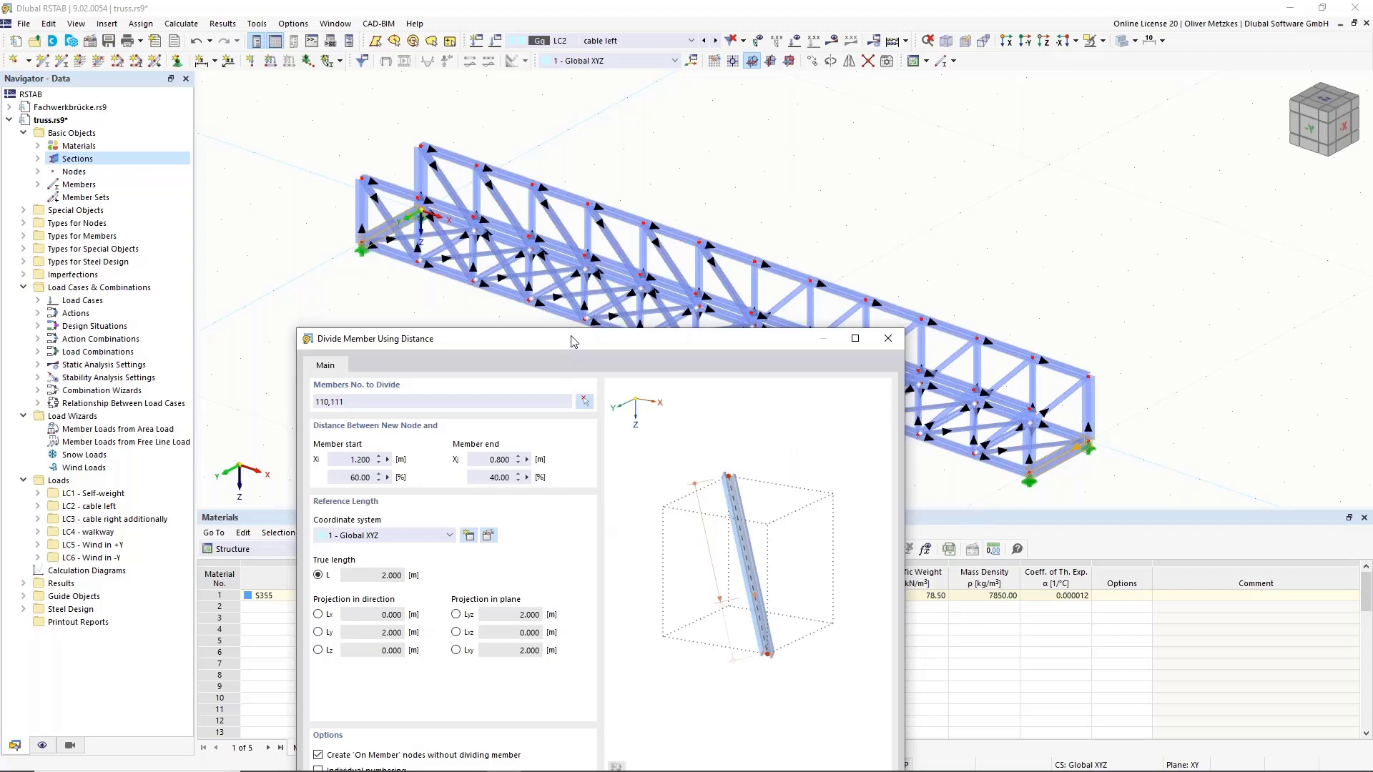
{"action": "left_click_drag", "start_coordinate": [575, 341], "coordinate": [527, 108]}
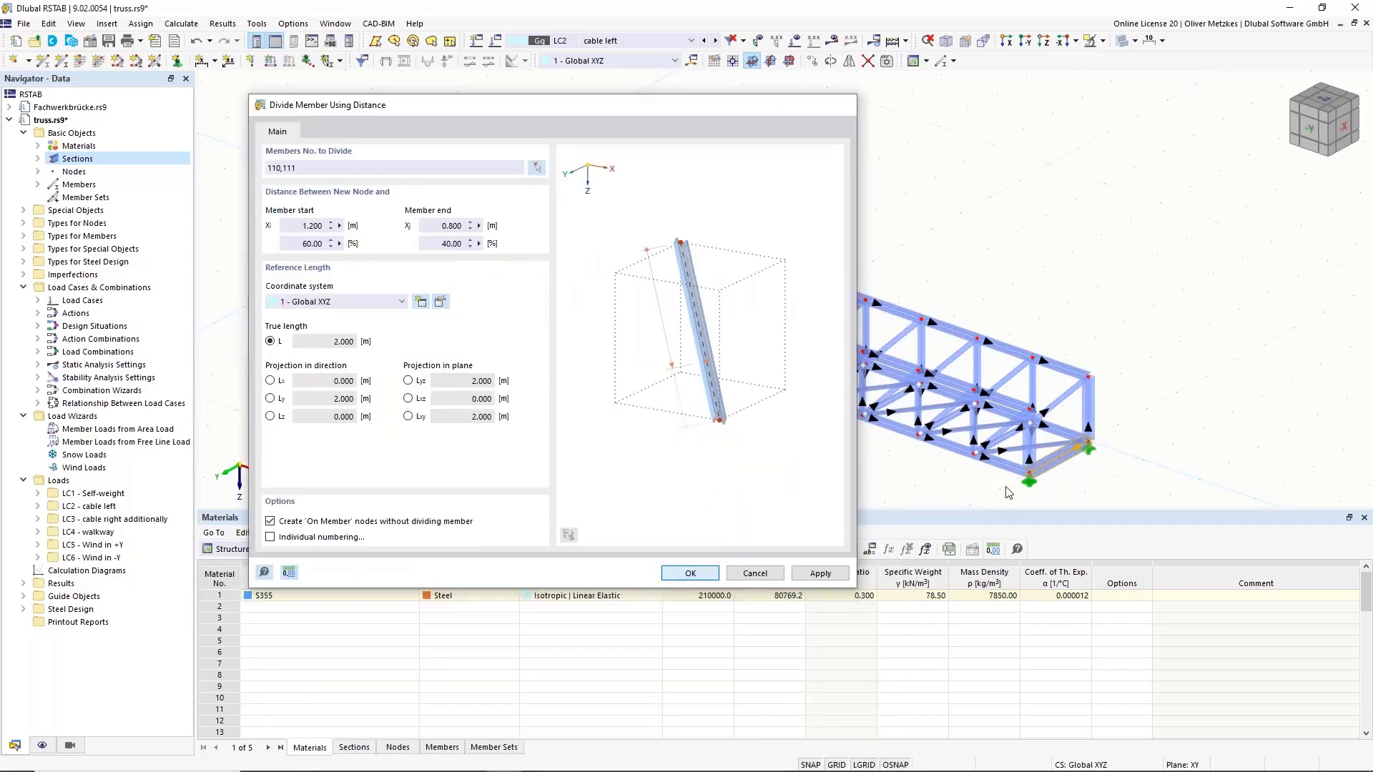
{"action": "left_click", "coordinate": [690, 573]}
{"action": "scroll", "coordinate": [1072, 472], "scroll_direction": "up", "scroll_amount": 3}
{"action": "scroll", "coordinate": [1073, 472], "scroll_direction": "up", "scroll_amount": 1}
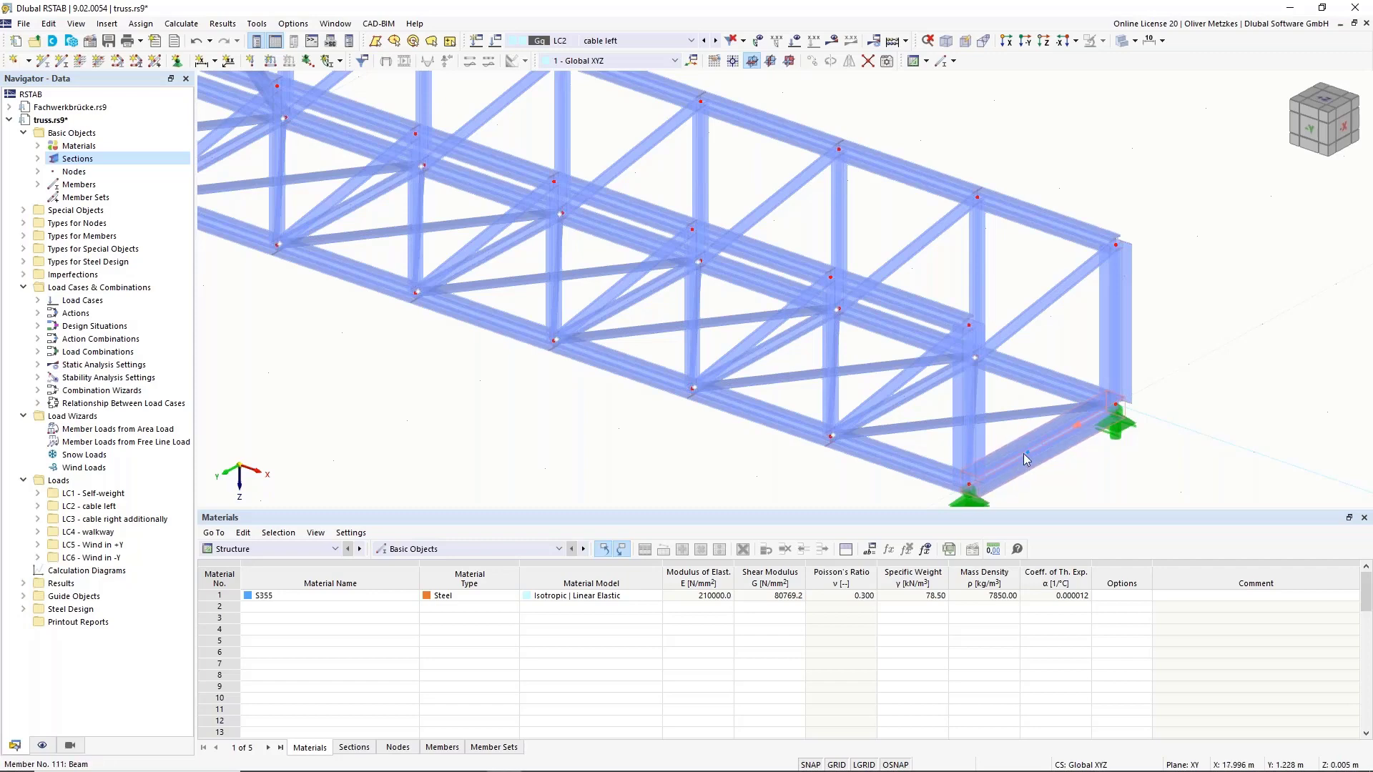
{"action": "scroll", "coordinate": [1023, 454], "scroll_direction": "down", "scroll_amount": 5}
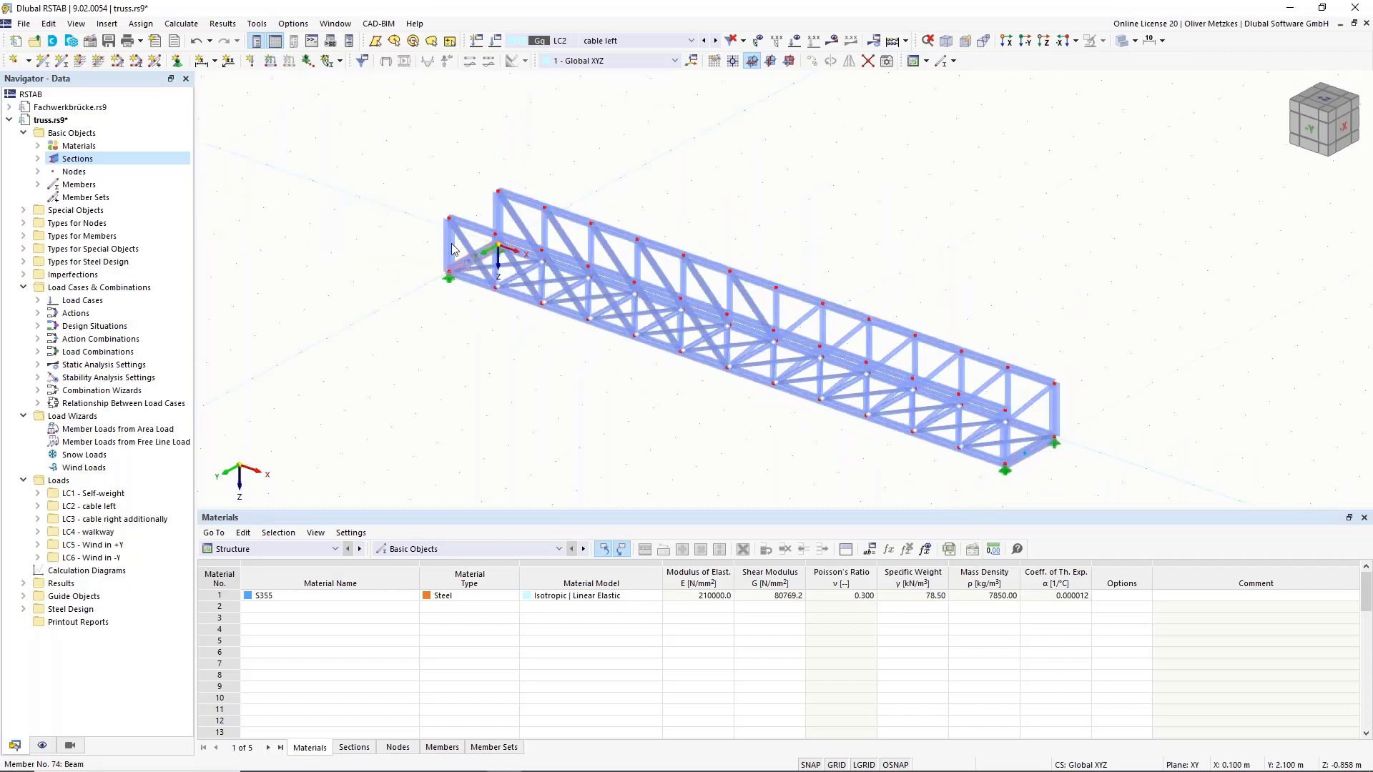
Step: Create a load wizard for member loads from an area load in LC2 with a uniform magnitude of 1.50 kN/m²
{"action": "right_click", "coordinate": [100, 434]}
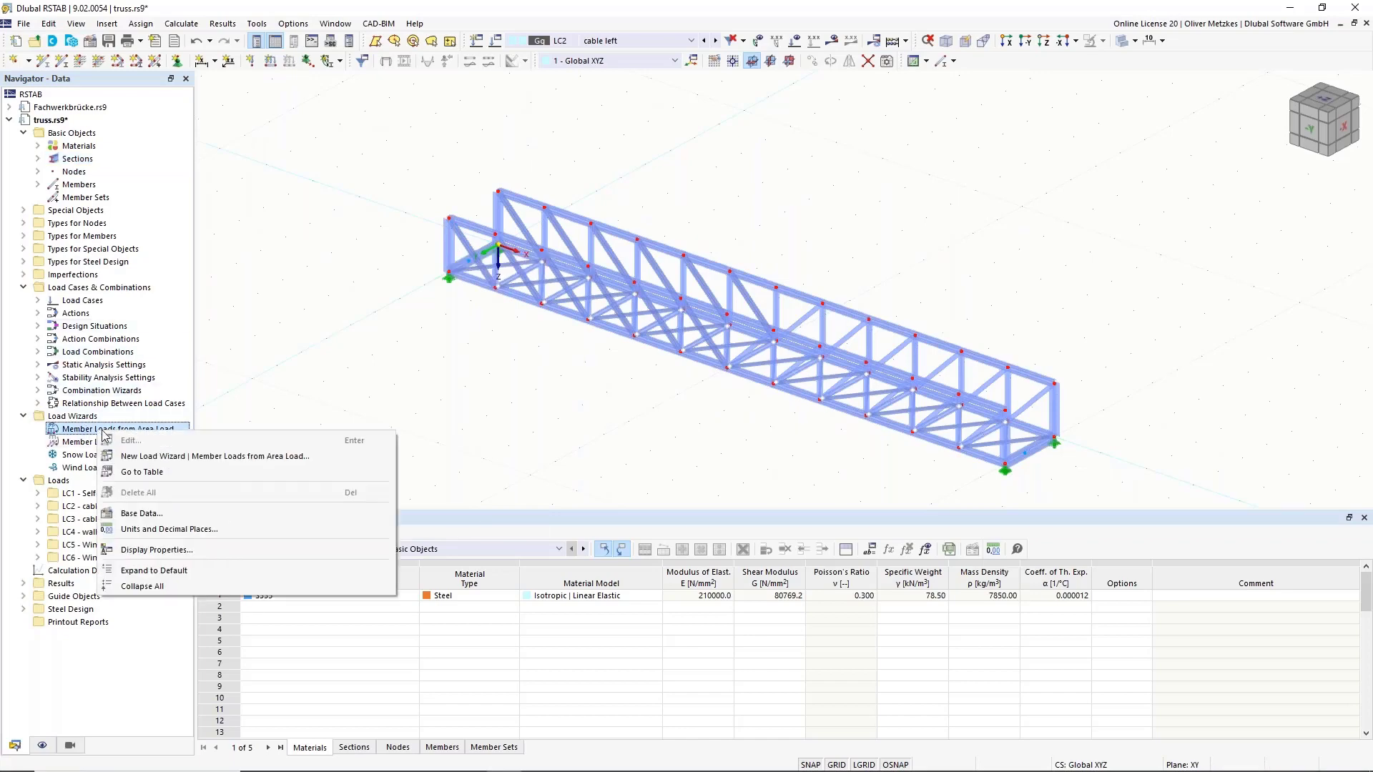
{"action": "left_click", "coordinate": [139, 456]}
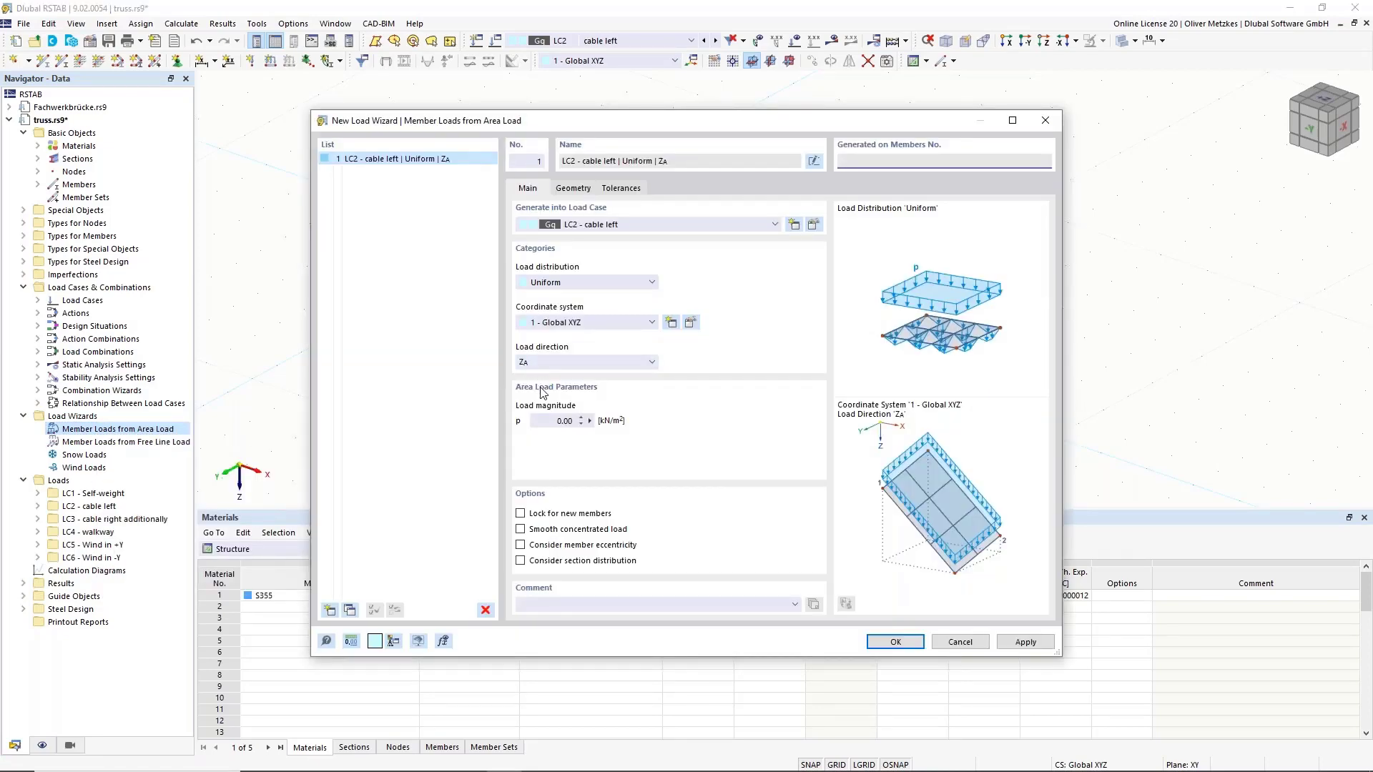
{"action": "left_click", "coordinate": [548, 419]}
Step: Define the boundary of the area load plane with corner nodes 27, 53, 54 and 28 on the bridge deck
{"action": "left_click", "coordinate": [573, 189]}
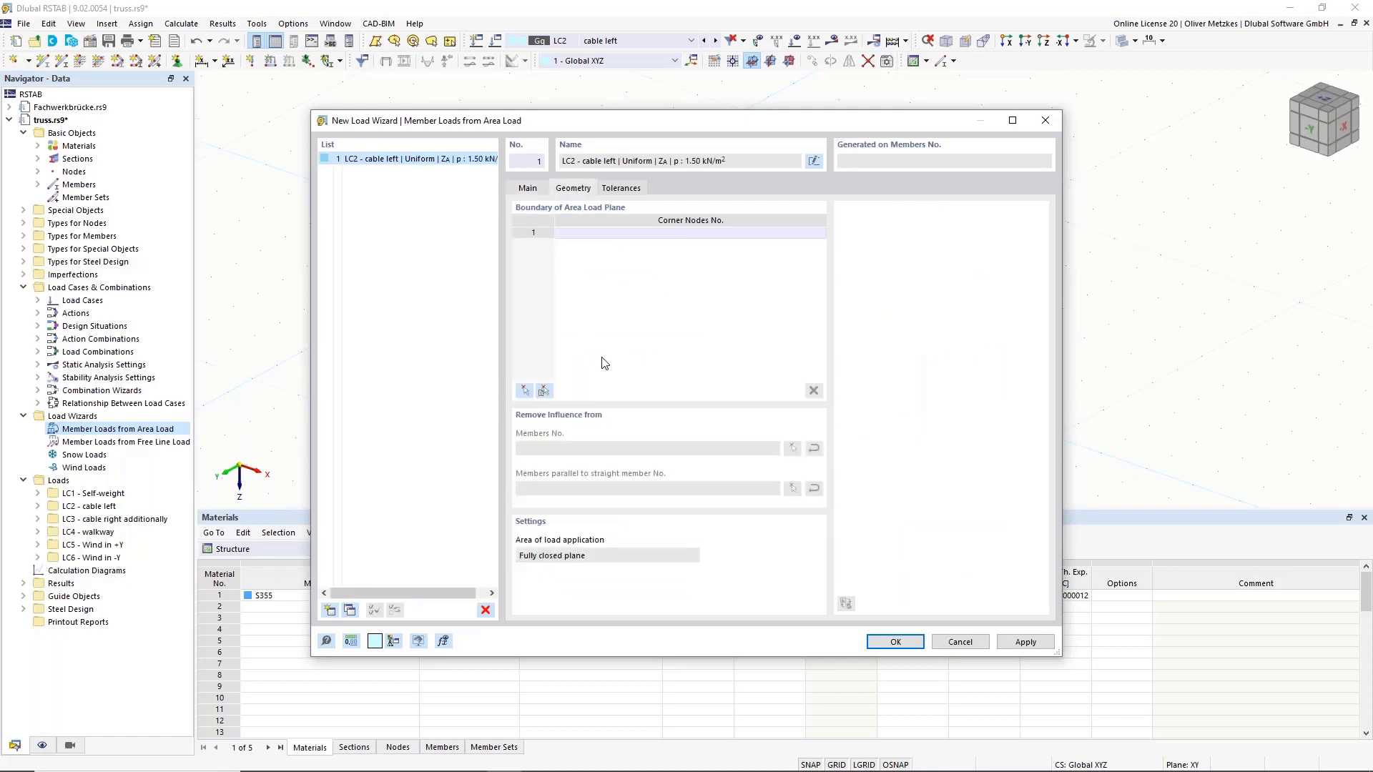
{"action": "left_click_drag", "start_coordinate": [619, 132], "coordinate": [812, 338]}
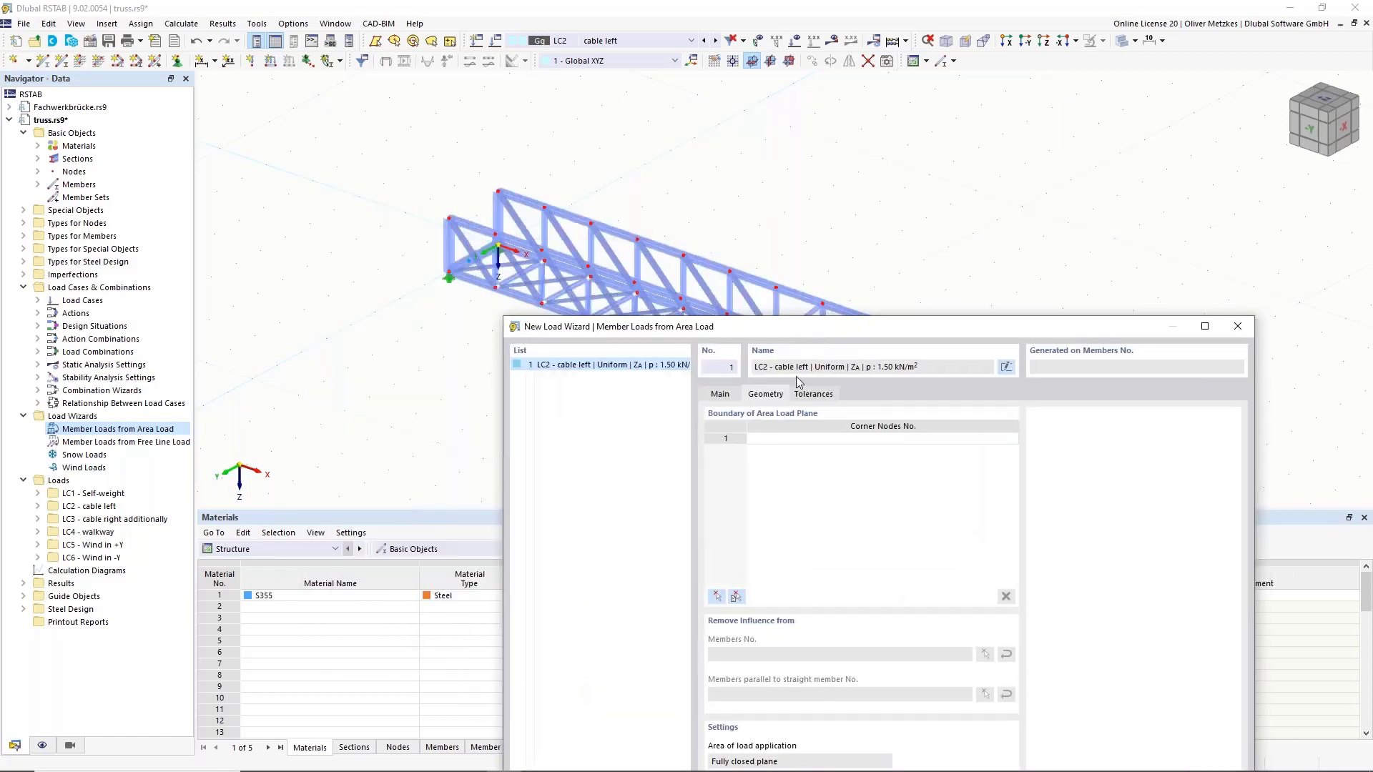
{"action": "left_click", "coordinate": [717, 596]}
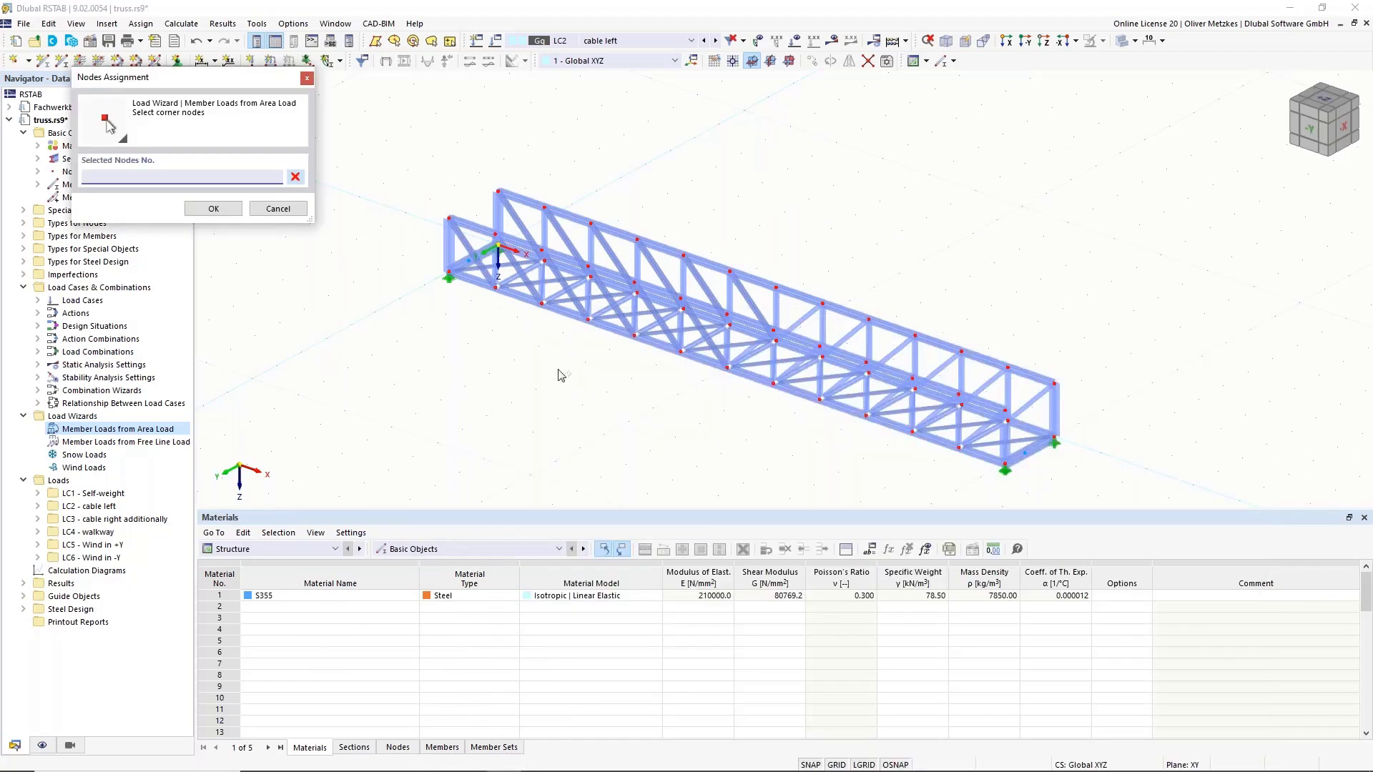
{"action": "left_click", "coordinate": [450, 272]}
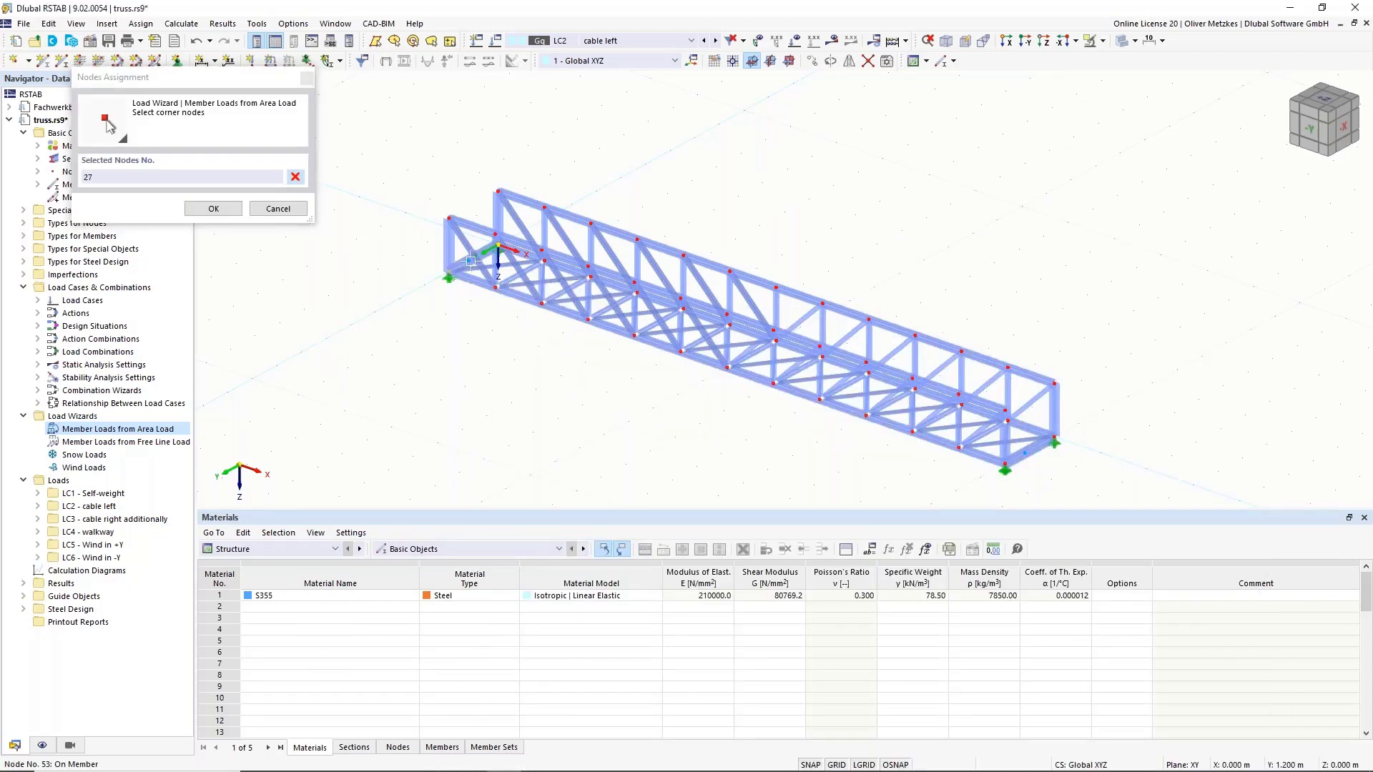
{"action": "left_click", "coordinate": [468, 260]}
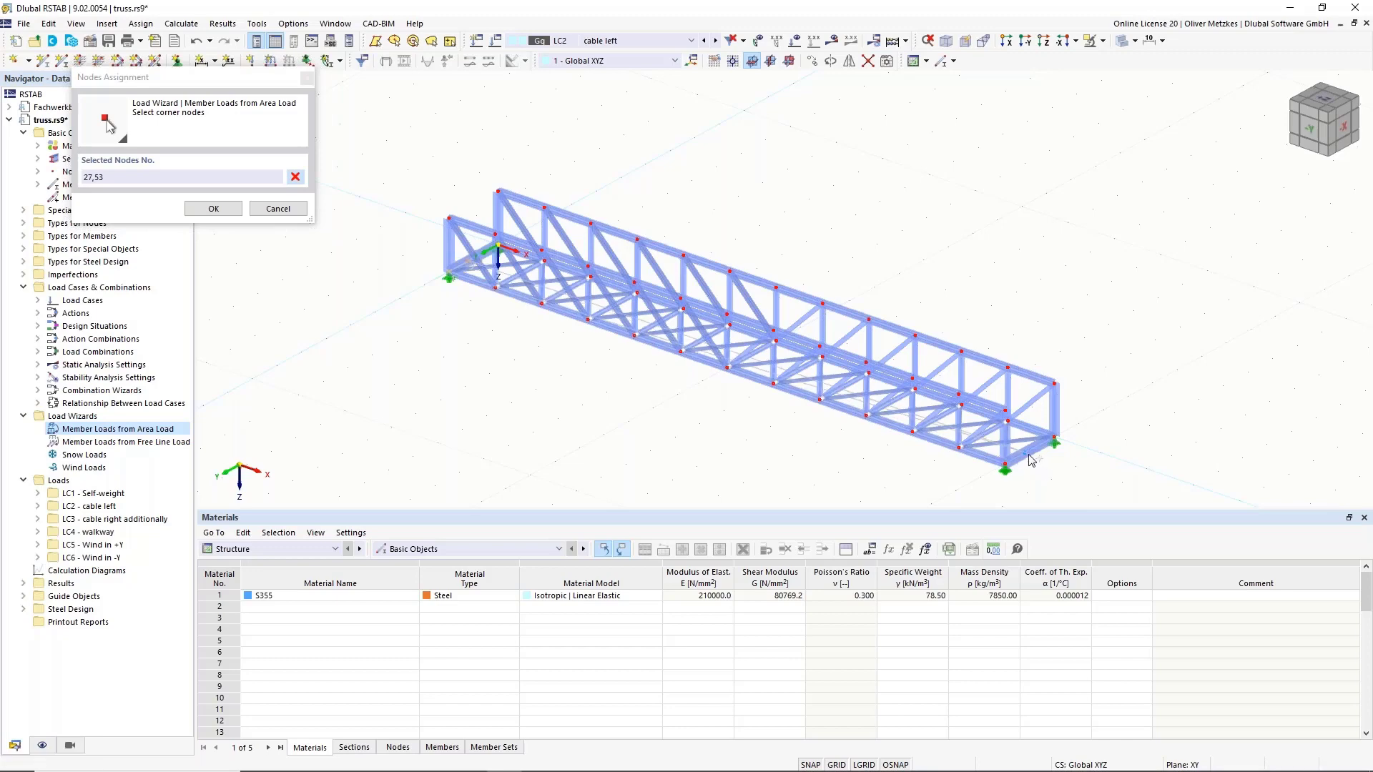
{"action": "left_click", "coordinate": [1024, 454]}
{"action": "left_click", "coordinate": [1004, 465]}
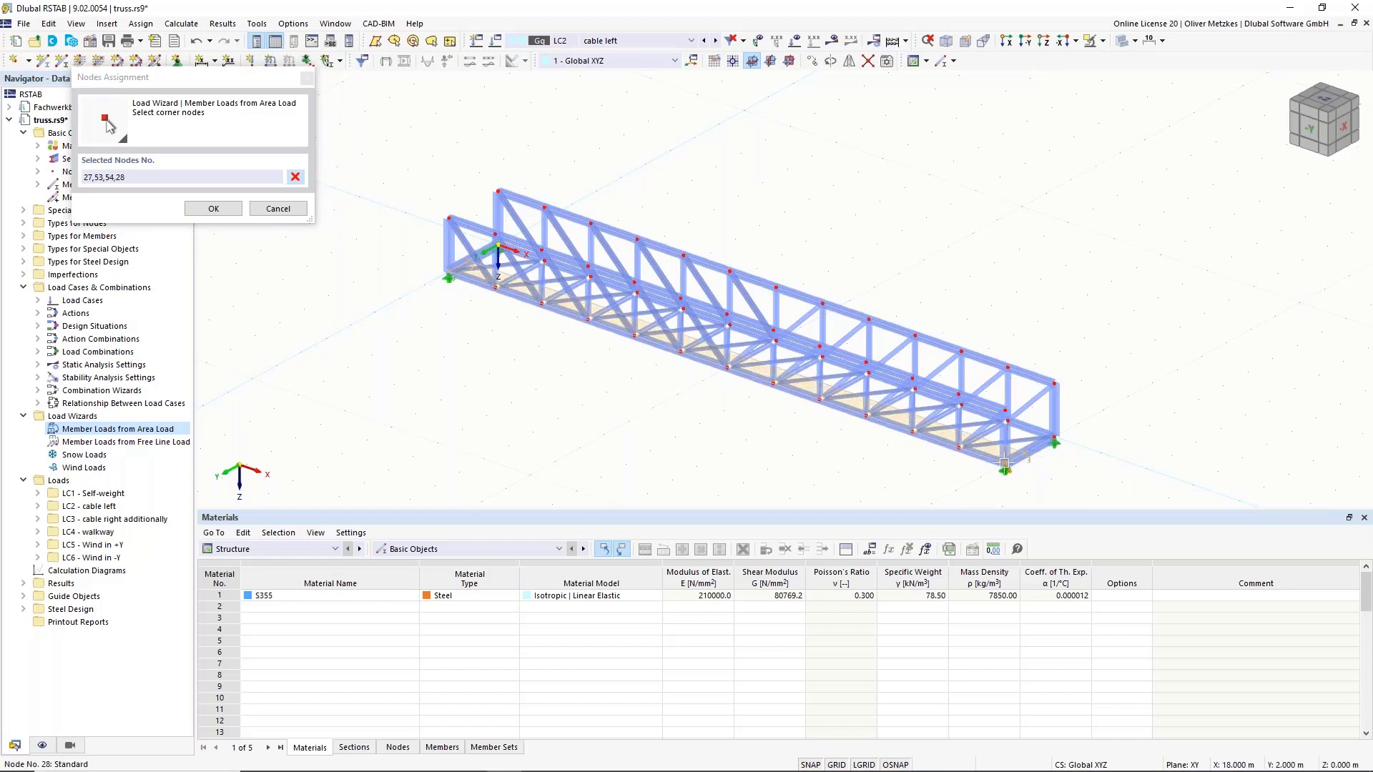
{"action": "left_click", "coordinate": [213, 208]}
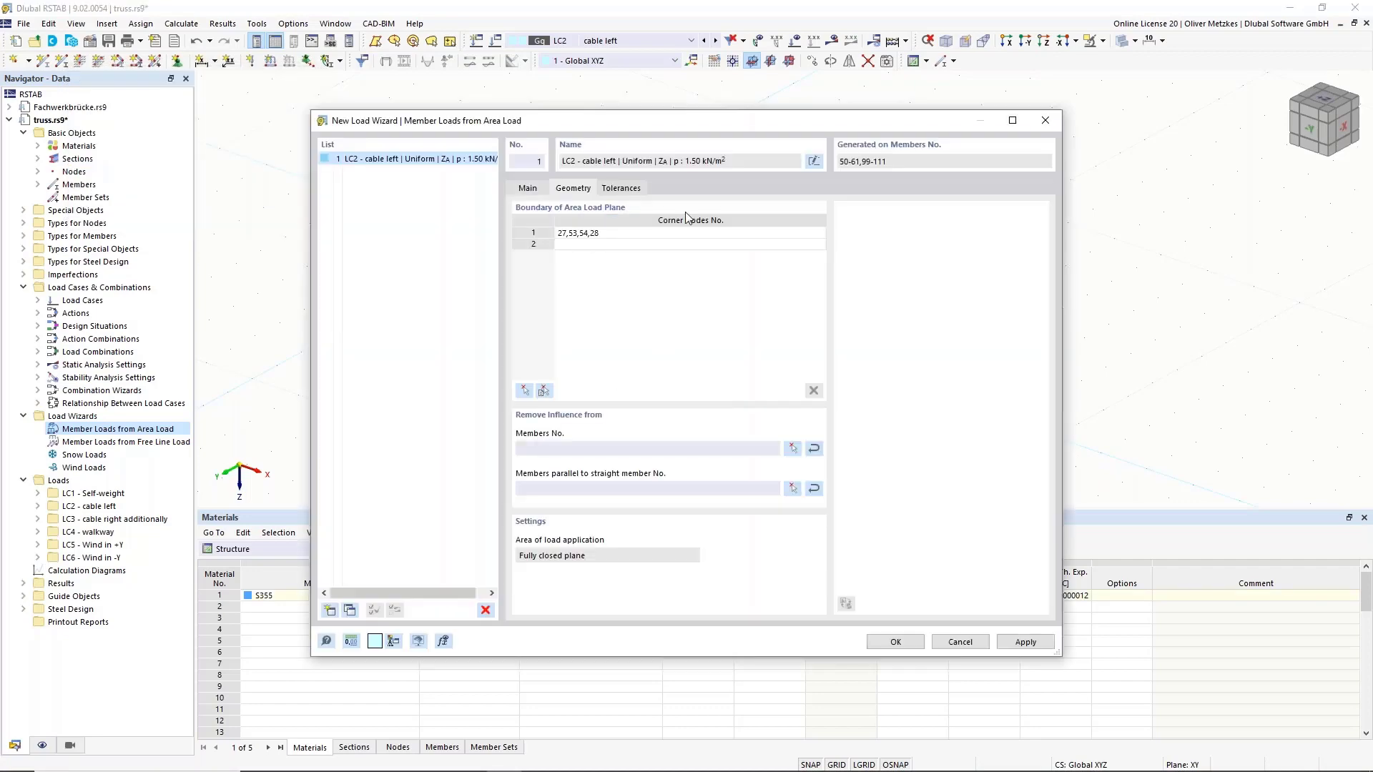
Step: Remove the area load's influence from members parallel to member 54, generate the loads, and check them from the bridge's end
{"action": "left_click_drag", "start_coordinate": [536, 124], "coordinate": [962, 74]}
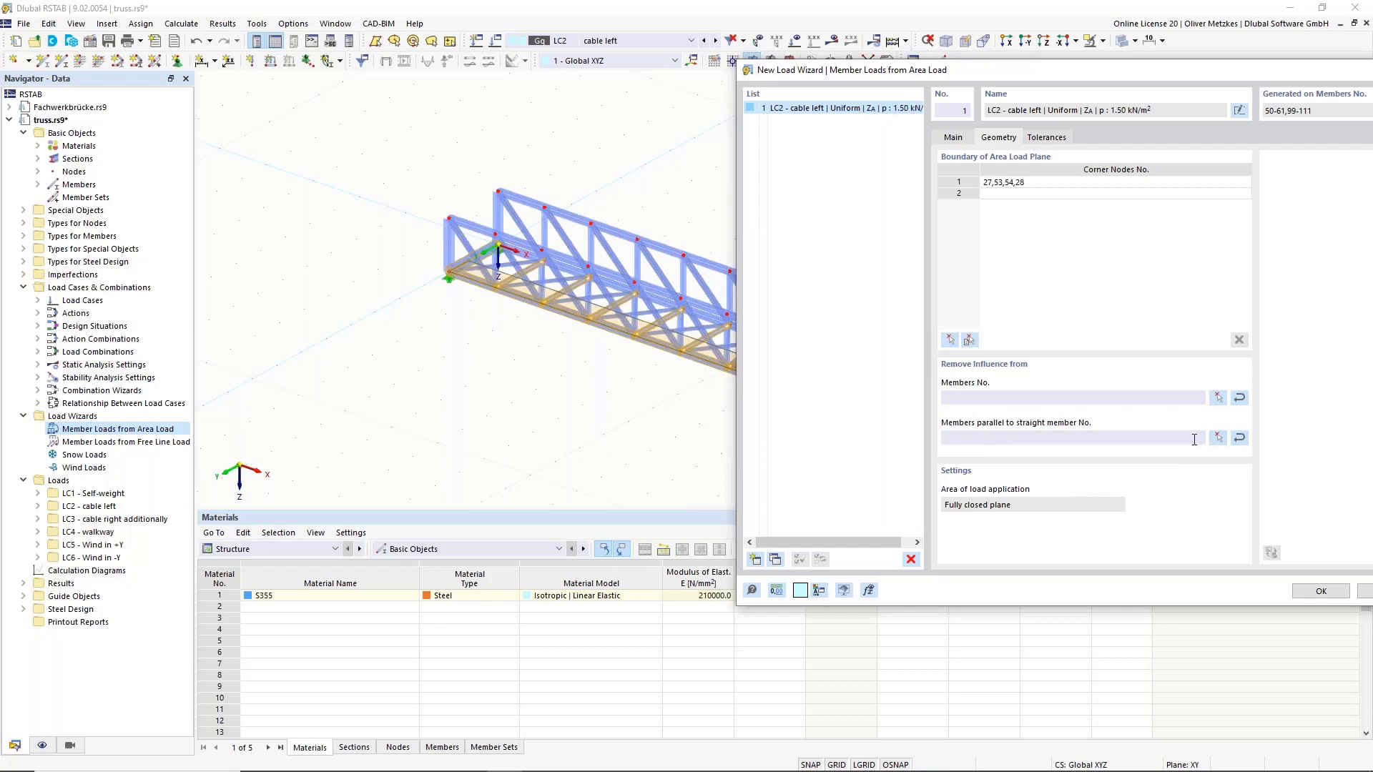
{"action": "left_click", "coordinate": [1216, 439]}
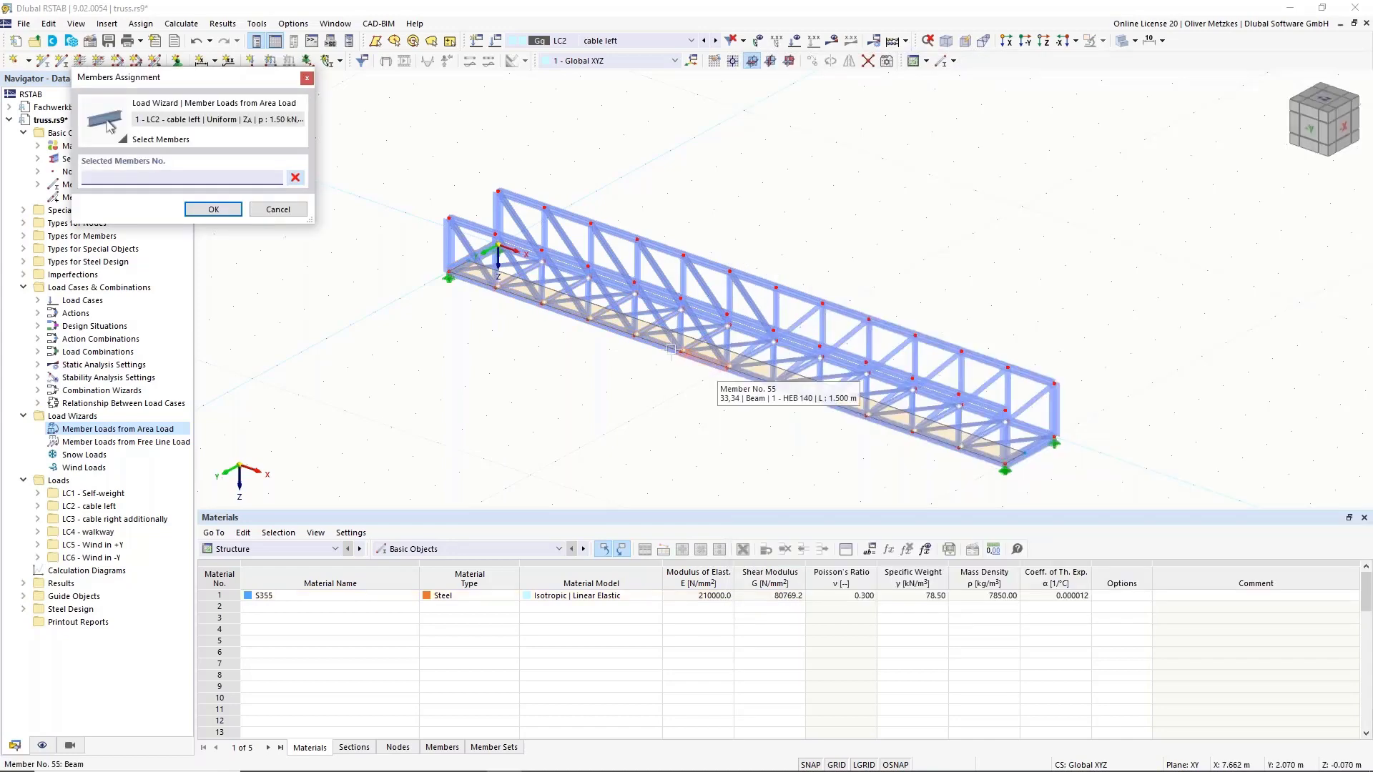
{"action": "left_click", "coordinate": [652, 342]}
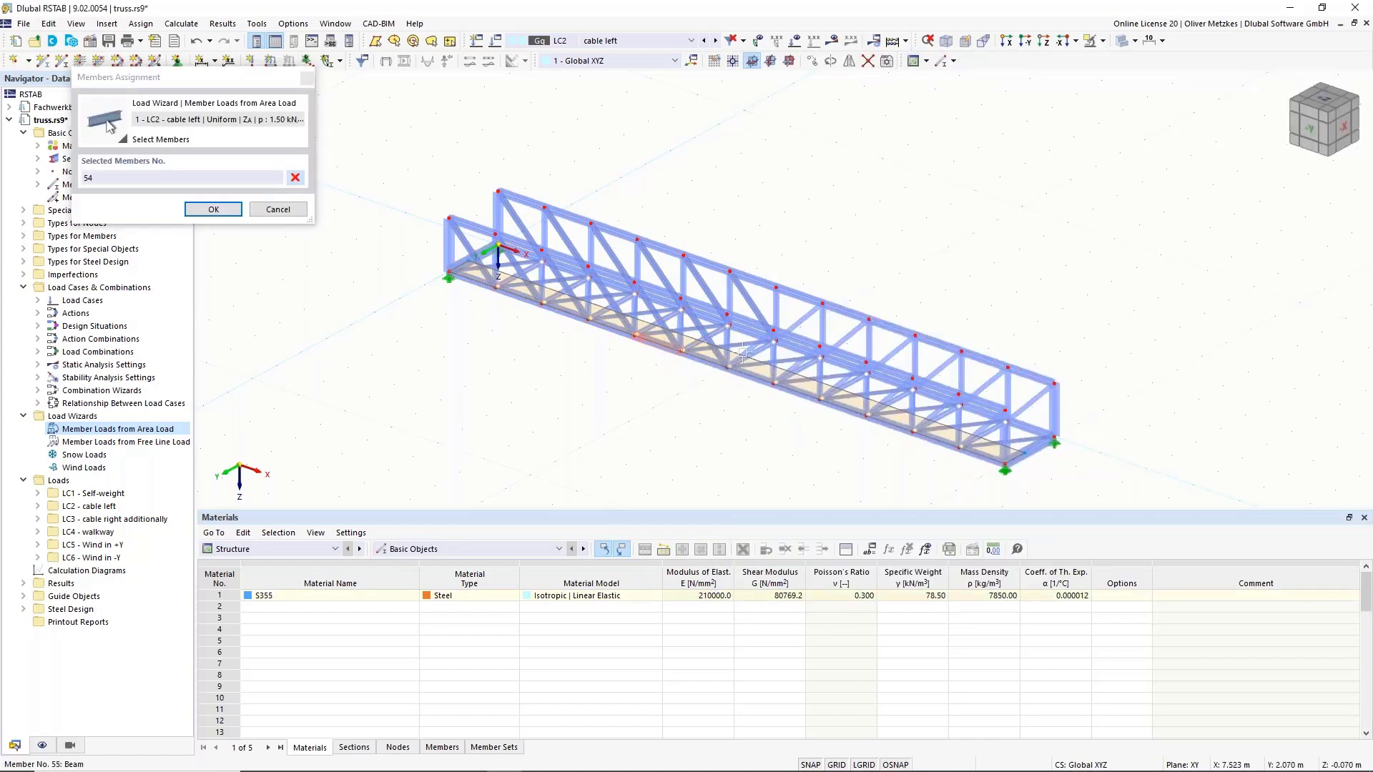
{"action": "left_click", "coordinate": [213, 209]}
{"action": "left_click_drag", "start_coordinate": [649, 125], "coordinate": [1113, 140]}
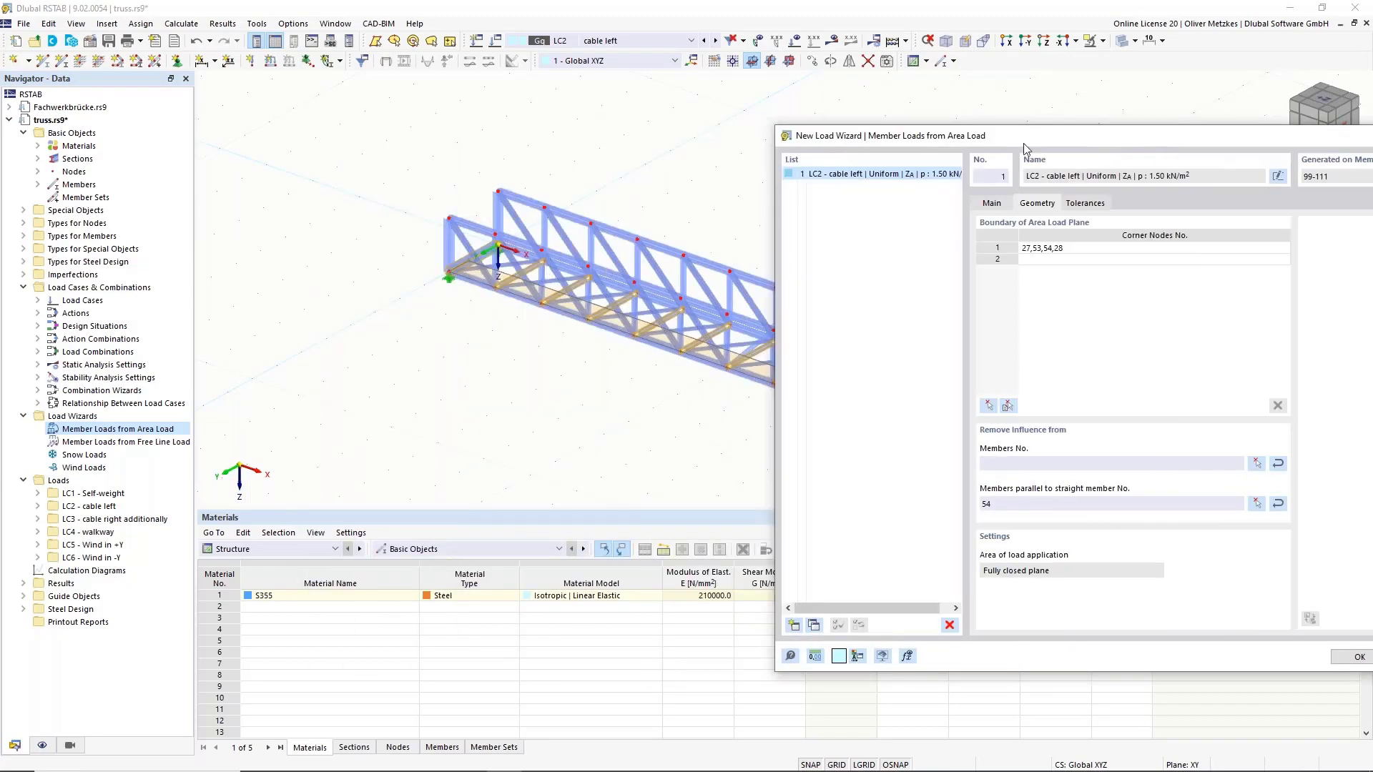
{"action": "left_click_drag", "start_coordinate": [1024, 143], "coordinate": [776, 104]}
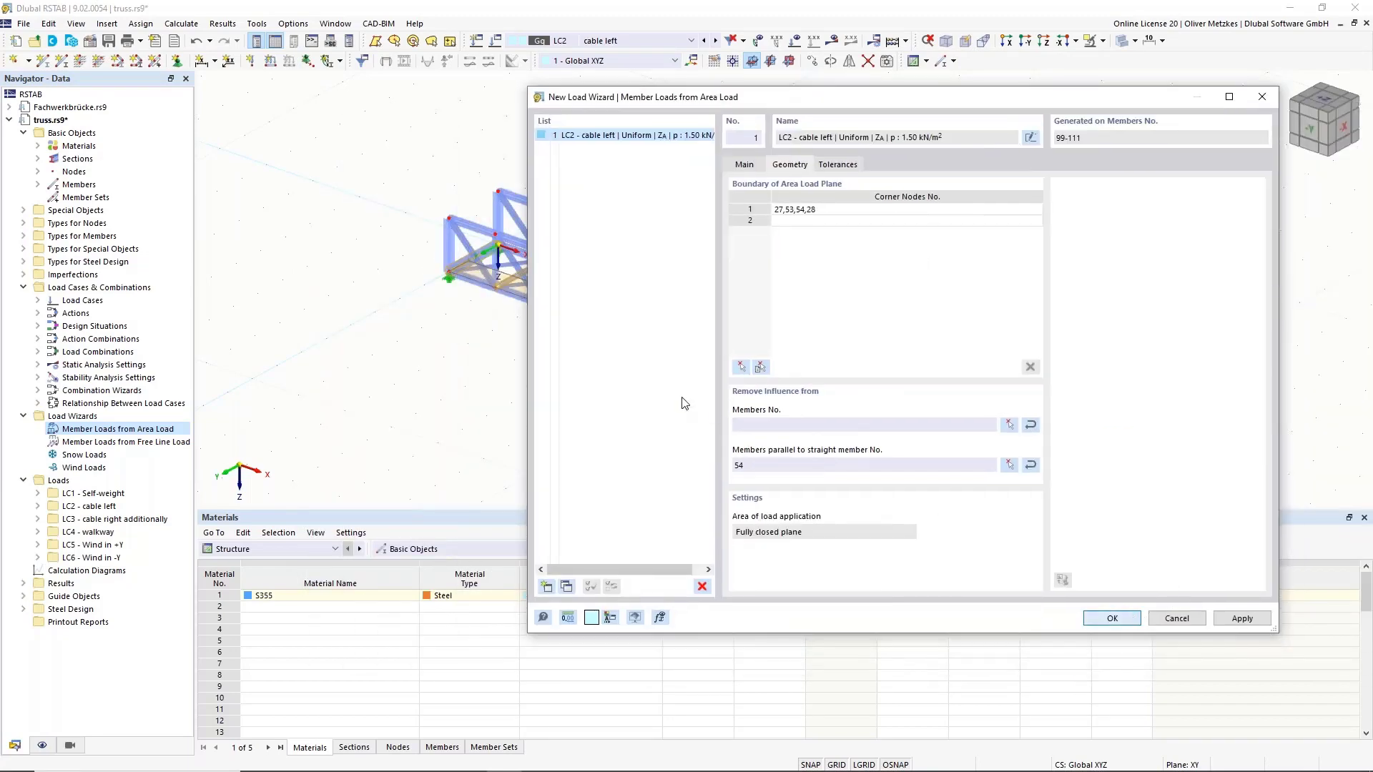
{"action": "left_click", "coordinate": [1112, 617]}
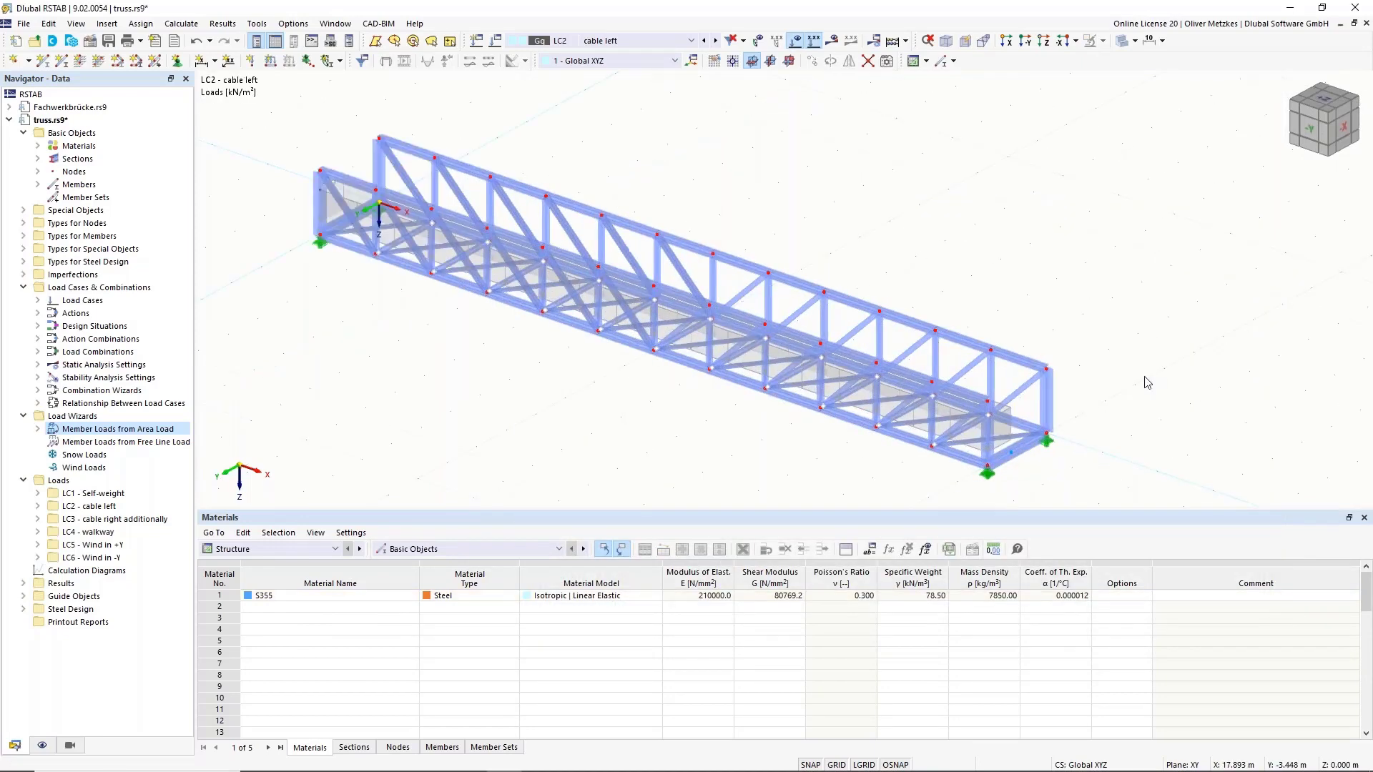
{"action": "middle_click_drag", "start_coordinate": [1094, 378], "coordinate": [996, 321], "text": "ctrl"}
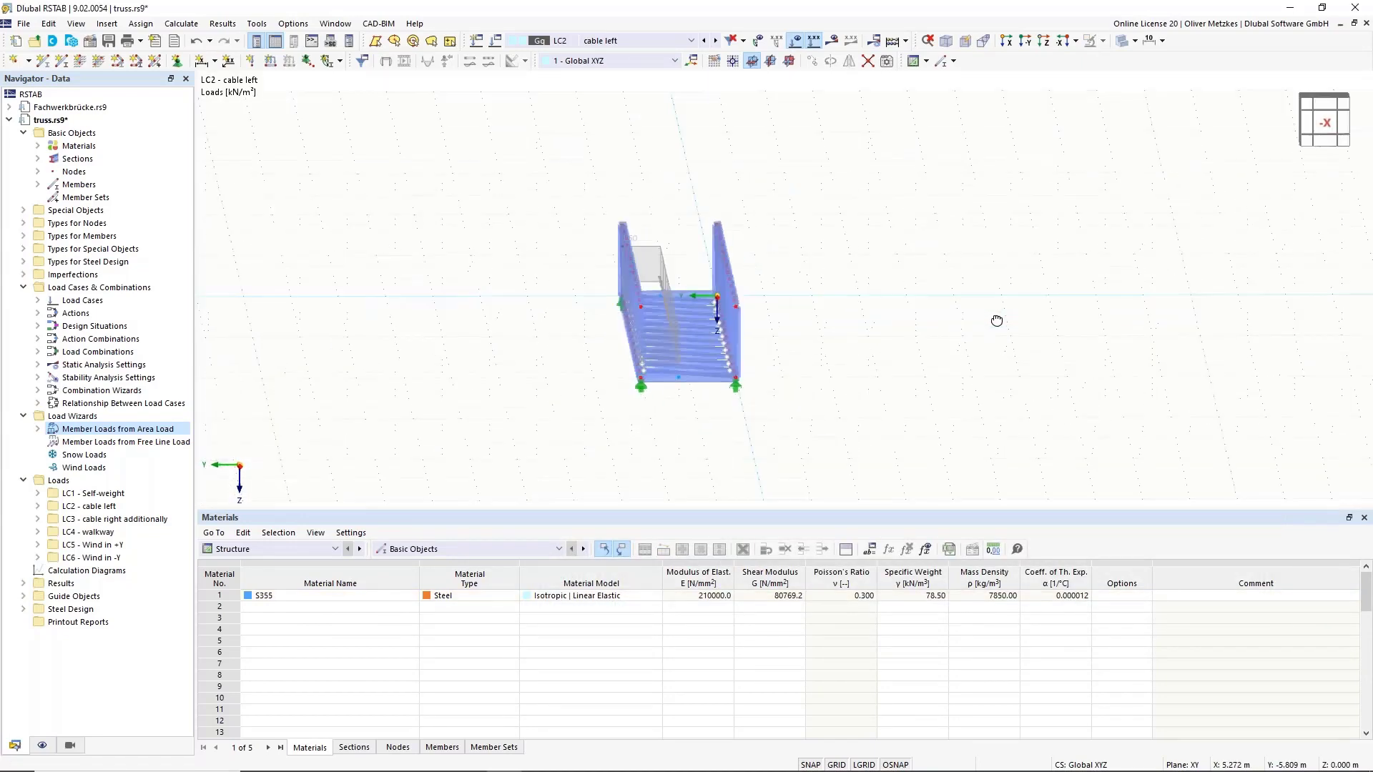
{"action": "left_click", "coordinate": [653, 250]}
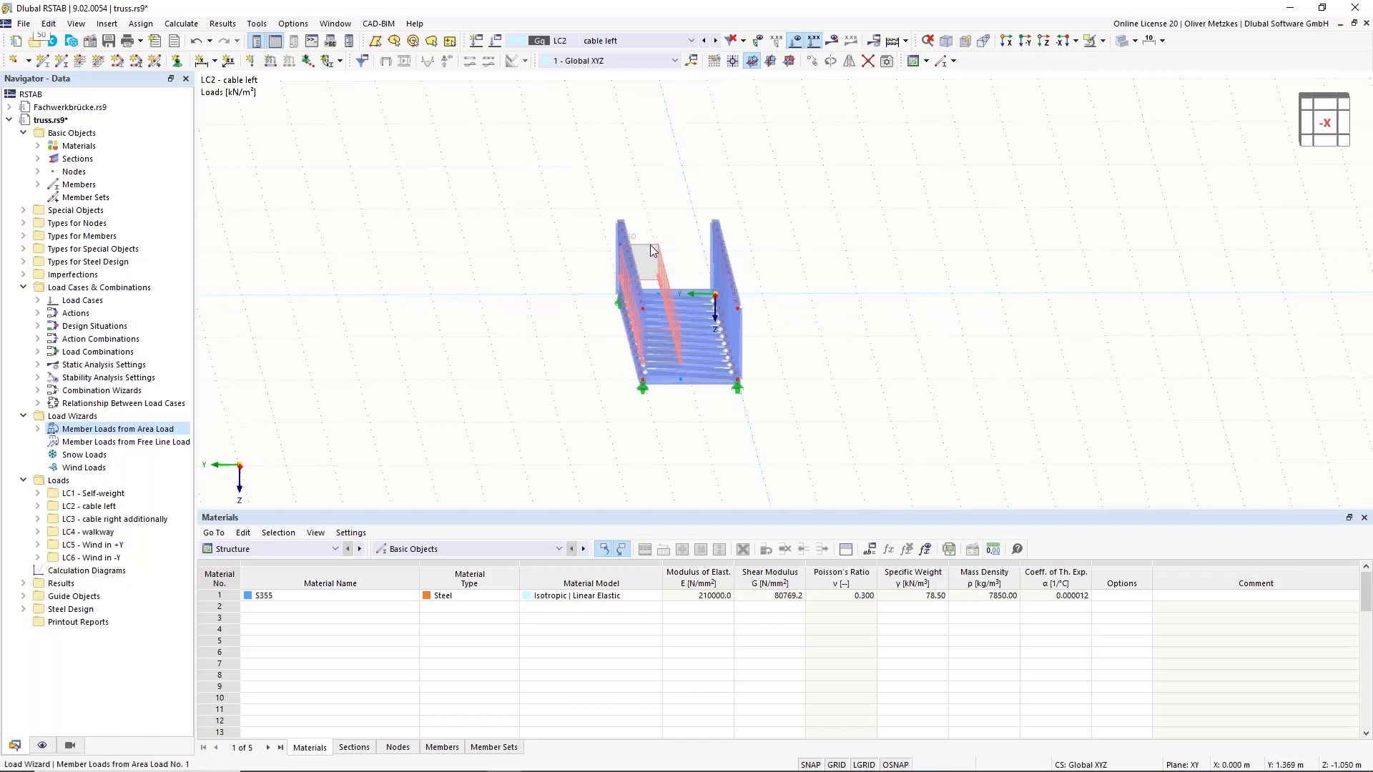
Step: Display the member loads generated from the LC2 area load separately, inspect them along the bridge, and return to the area load display
{"action": "right_click", "coordinate": [650, 244]}
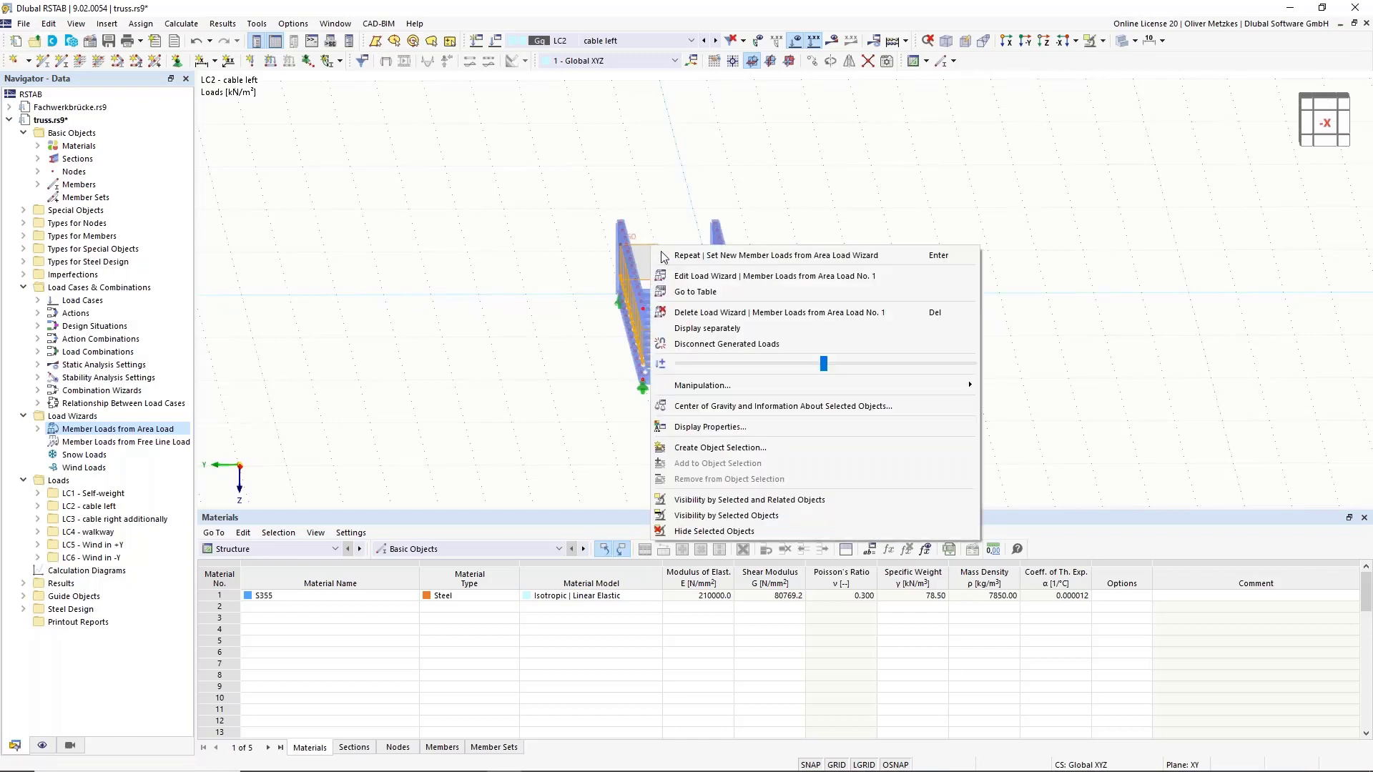
{"action": "left_click", "coordinate": [701, 329]}
{"action": "middle_click_drag", "start_coordinate": [497, 319], "coordinate": [629, 368], "text": "ctrl"}
{"action": "scroll", "coordinate": [620, 345], "scroll_direction": "up", "scroll_amount": 5}
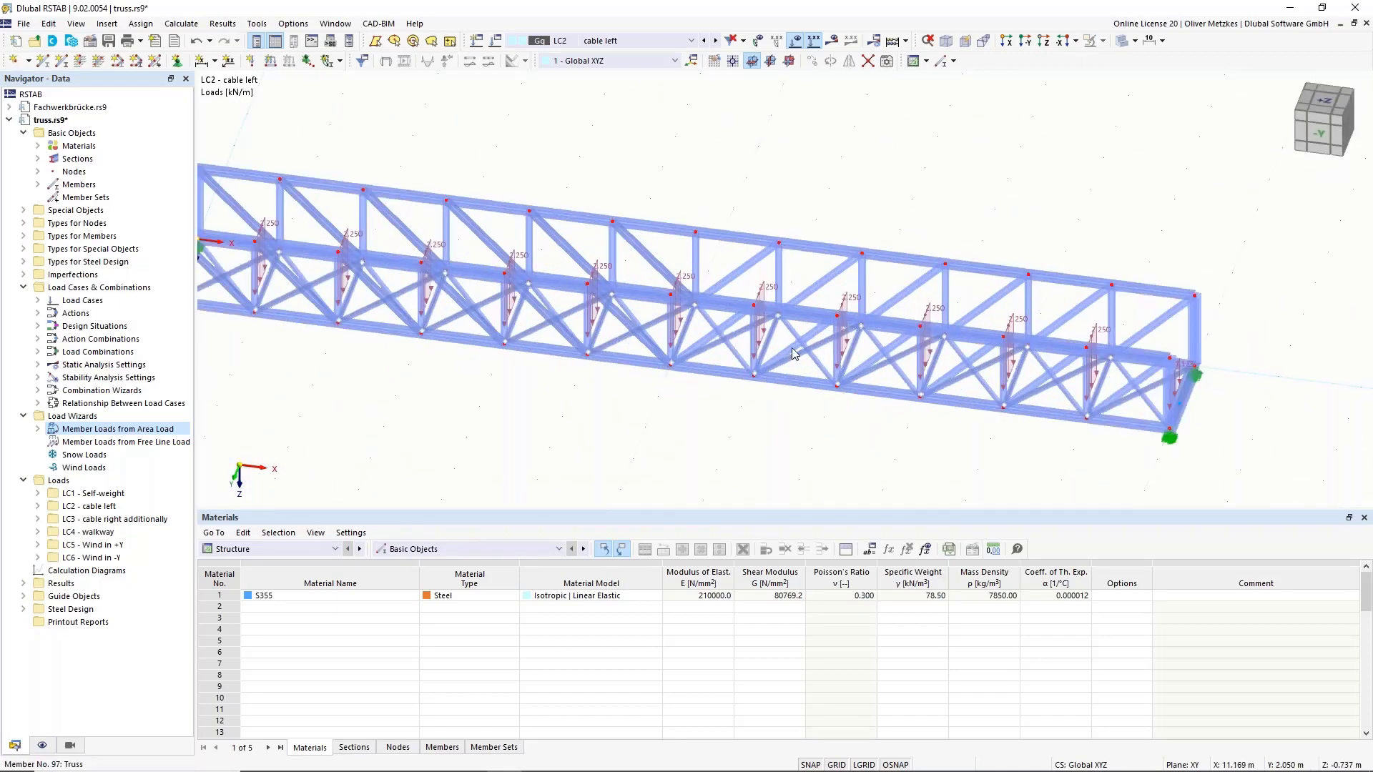
{"action": "scroll", "coordinate": [547, 386], "scroll_direction": "down", "scroll_amount": 2}
{"action": "middle_click_drag", "start_coordinate": [547, 386], "coordinate": [591, 272], "text": "ctrl"}
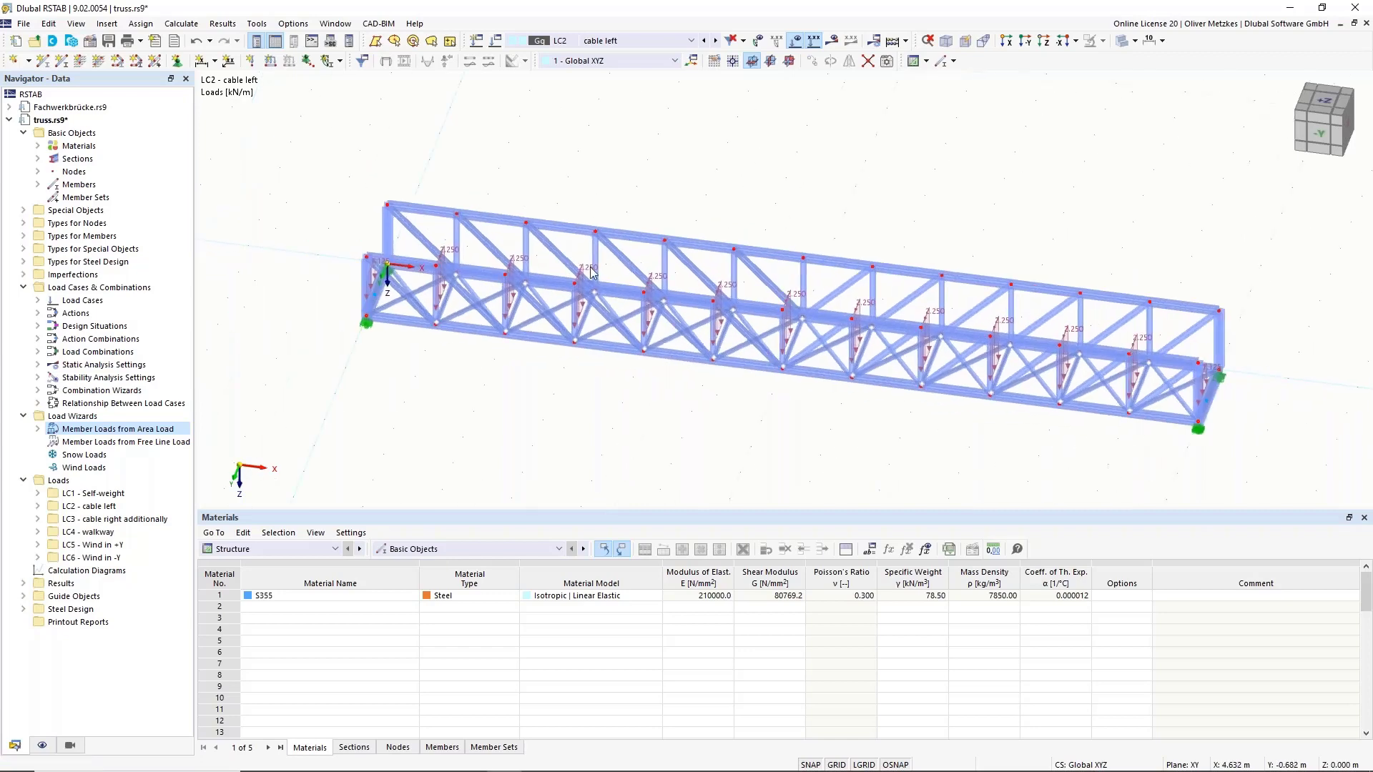
{"action": "right_click", "coordinate": [589, 266]}
{"action": "left_click", "coordinate": [632, 351]}
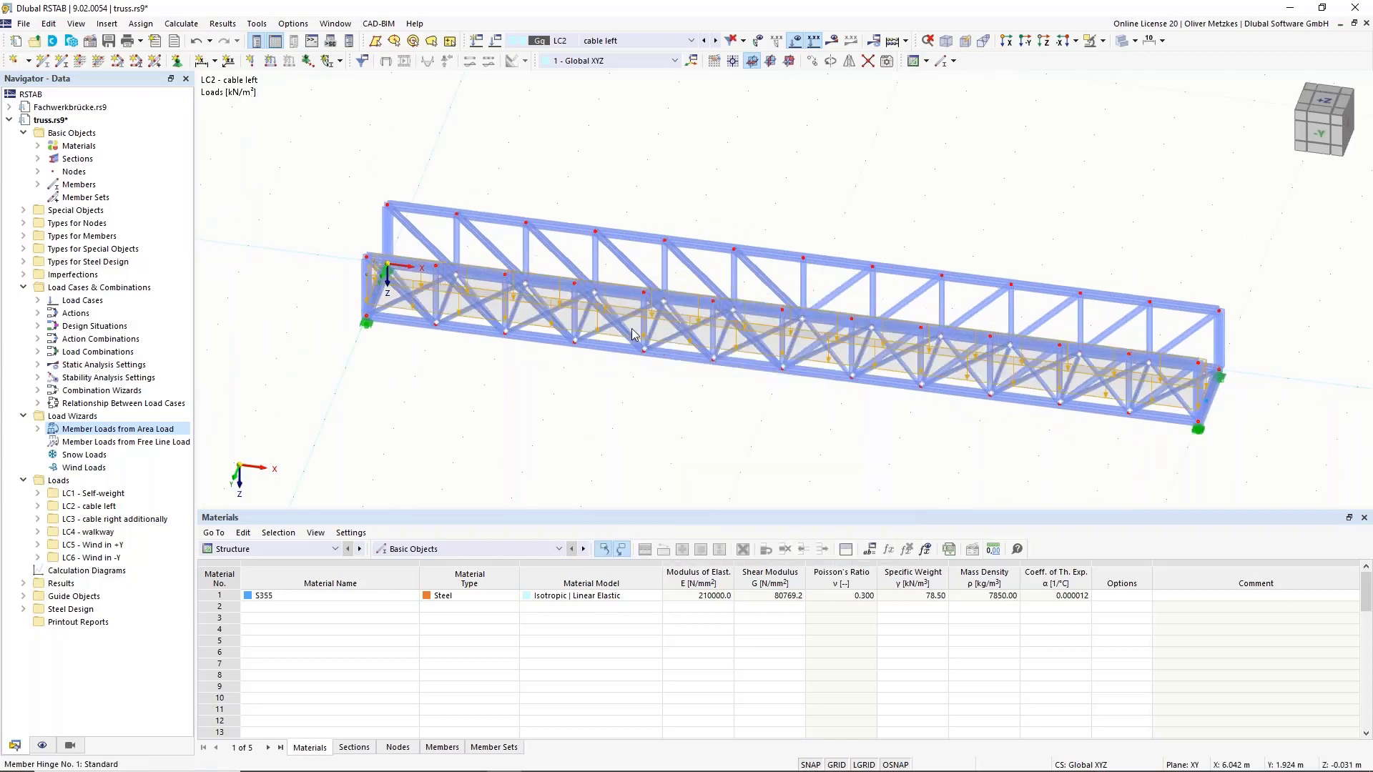
{"action": "middle_click_drag", "start_coordinate": [751, 395], "coordinate": [604, 196], "text": "ctrl"}
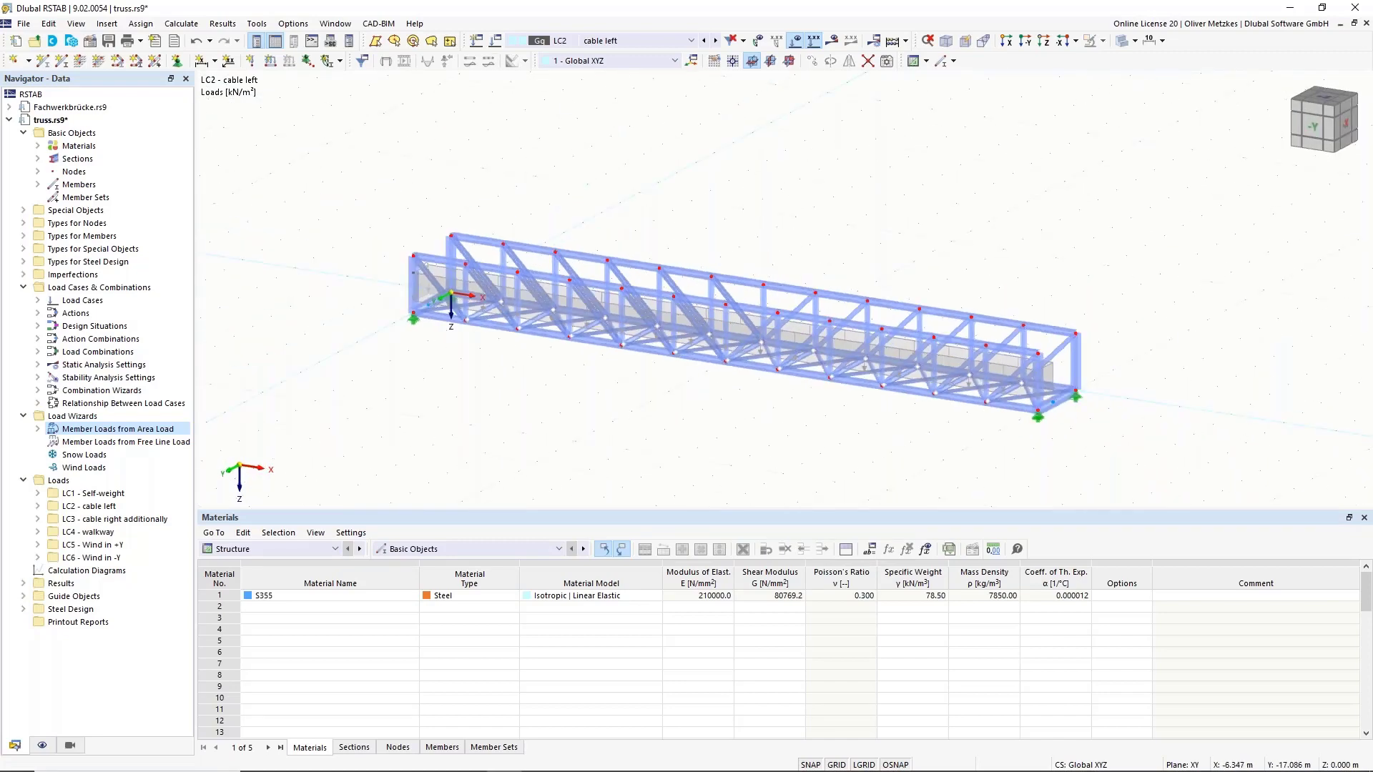
Step: Switch to LC3 and create on-member nodes on end cross beams 110 and 111 at 30% from the member start, without dividing the members
{"action": "left_click", "coordinate": [715, 40]}
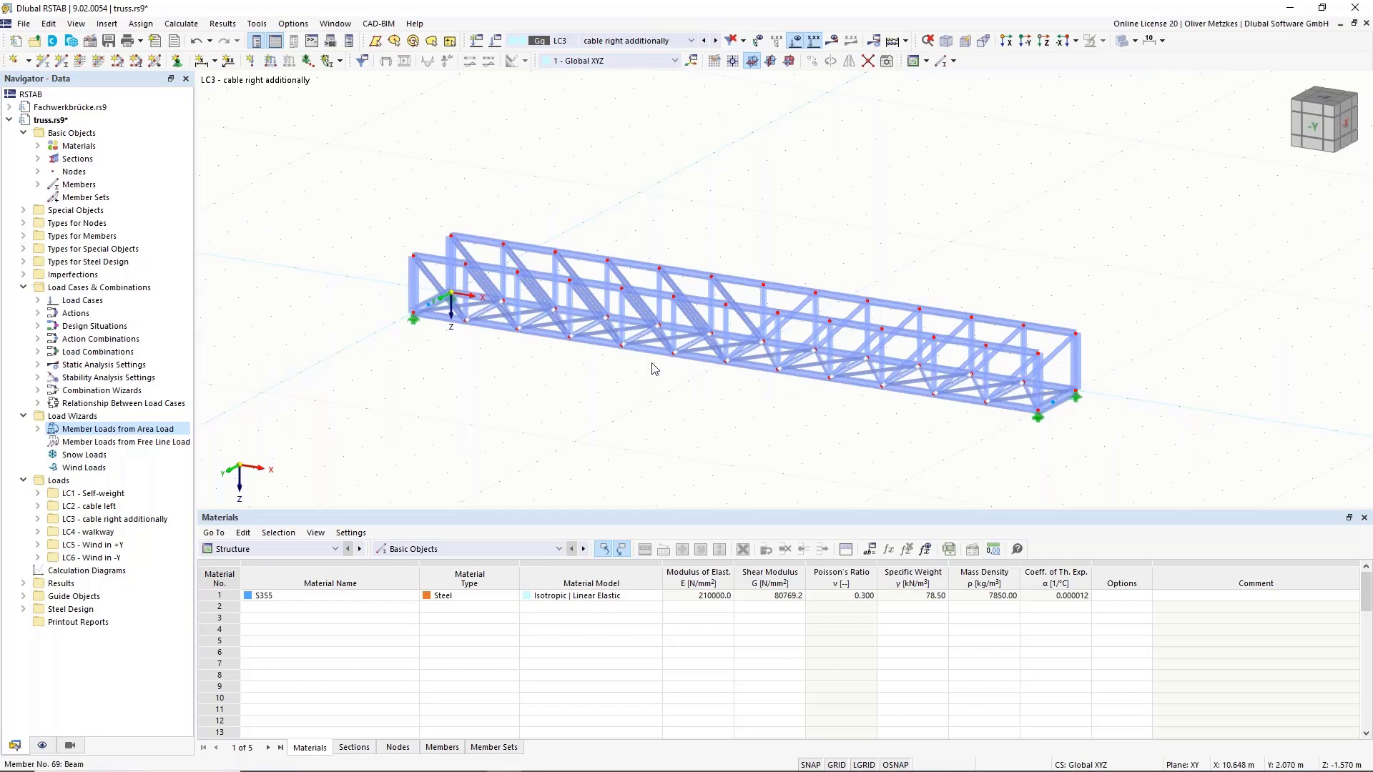
{"action": "scroll", "coordinate": [549, 253], "scroll_direction": "up", "scroll_amount": 2}
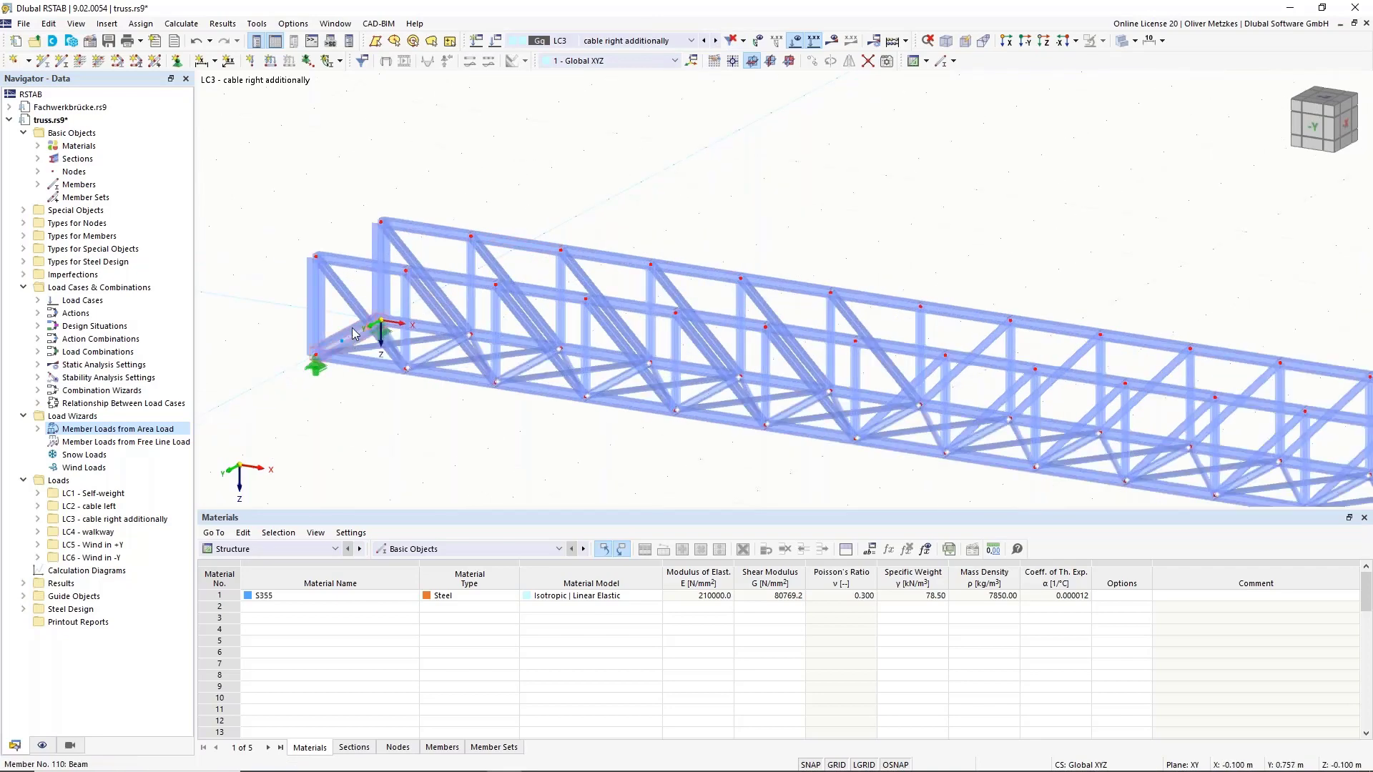
{"action": "middle_click_drag", "start_coordinate": [866, 227], "coordinate": [665, 168]}
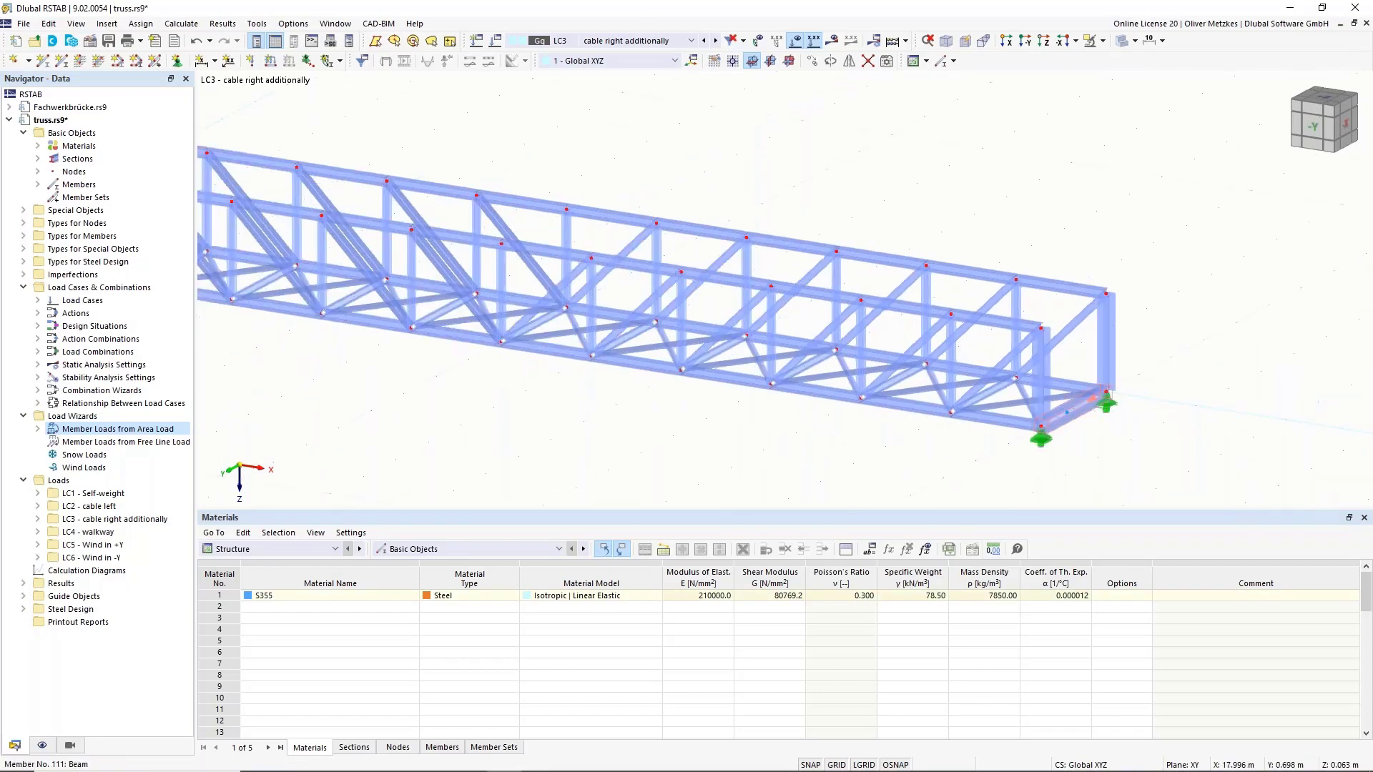
{"action": "right_click", "coordinate": [1086, 413]}
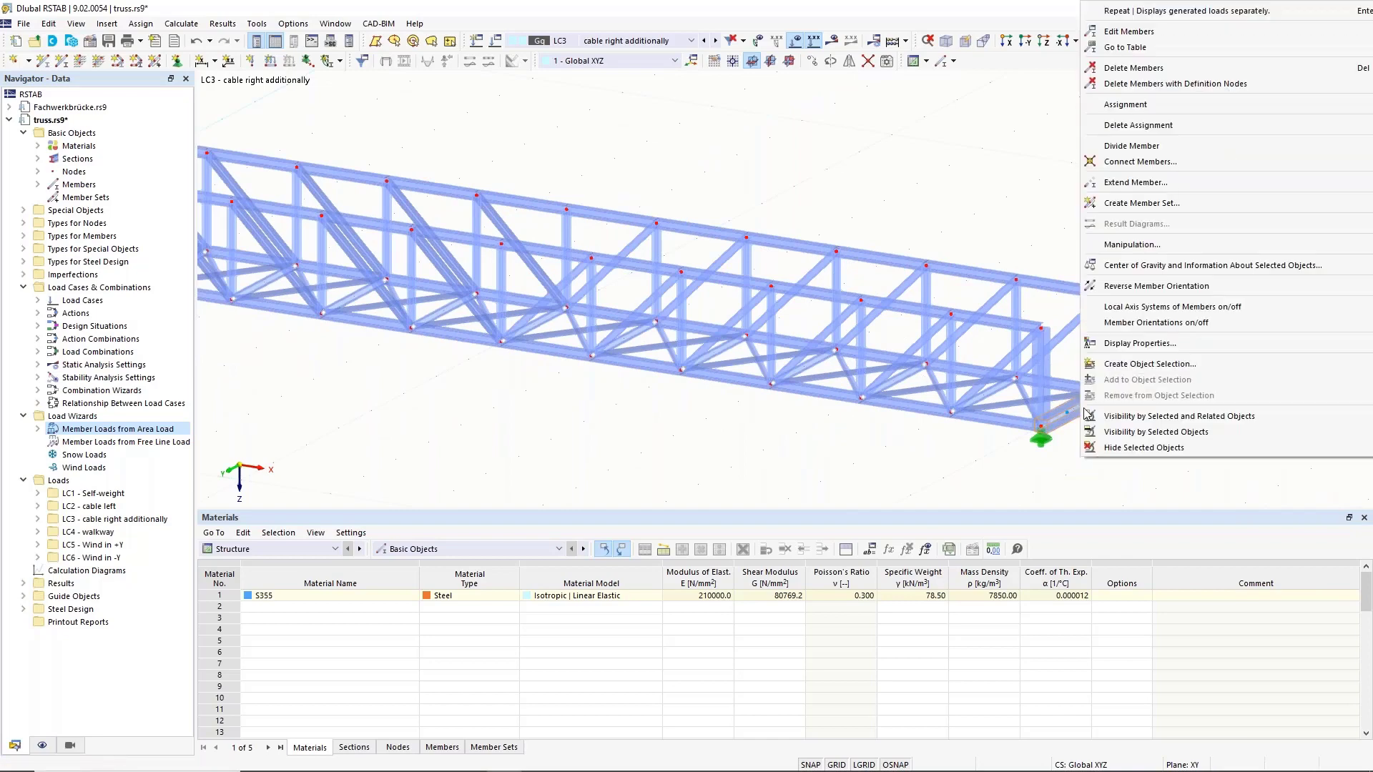
{"action": "mouse_move", "coordinate": [1187, 152]}
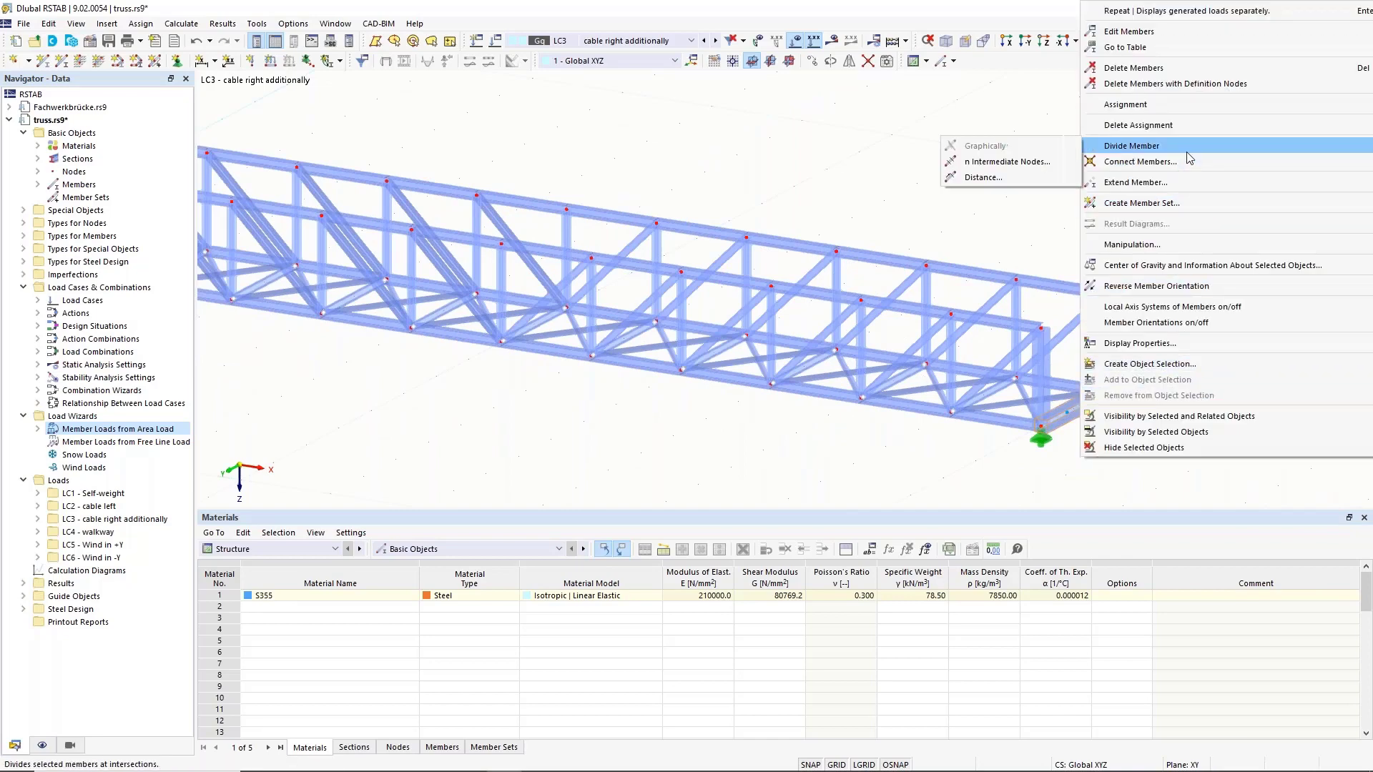
{"action": "left_click", "coordinate": [983, 177]}
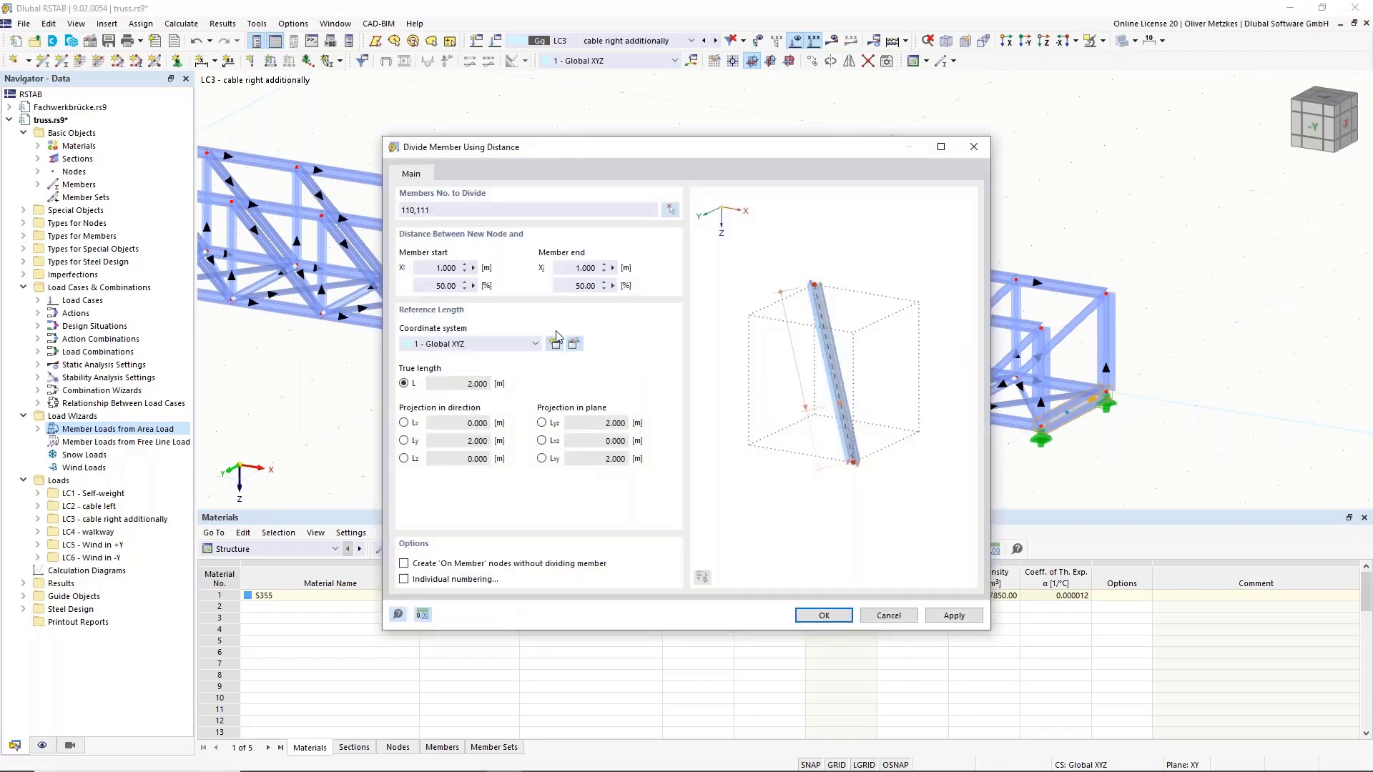
{"action": "double_click", "coordinate": [444, 286]}
{"action": "type", "text": "30"}
{"action": "left_click", "coordinate": [433, 564]}
{"action": "left_click", "coordinate": [820, 616]}
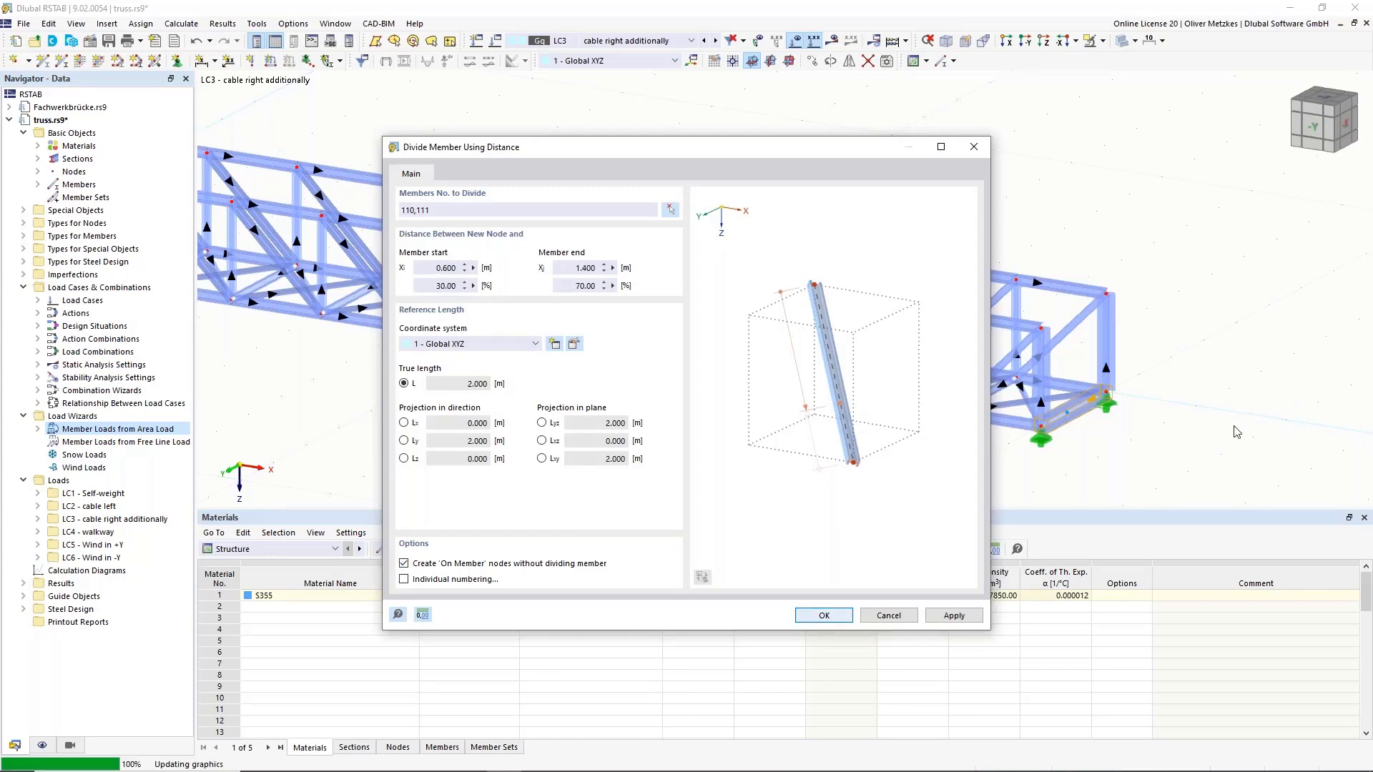
Step: Create a load wizard for member loads from a free line load in LC3 with a uniform magnitude of 1.000 kN/m
{"action": "middle_click_drag", "start_coordinate": [229, 262], "coordinate": [525, 302]}
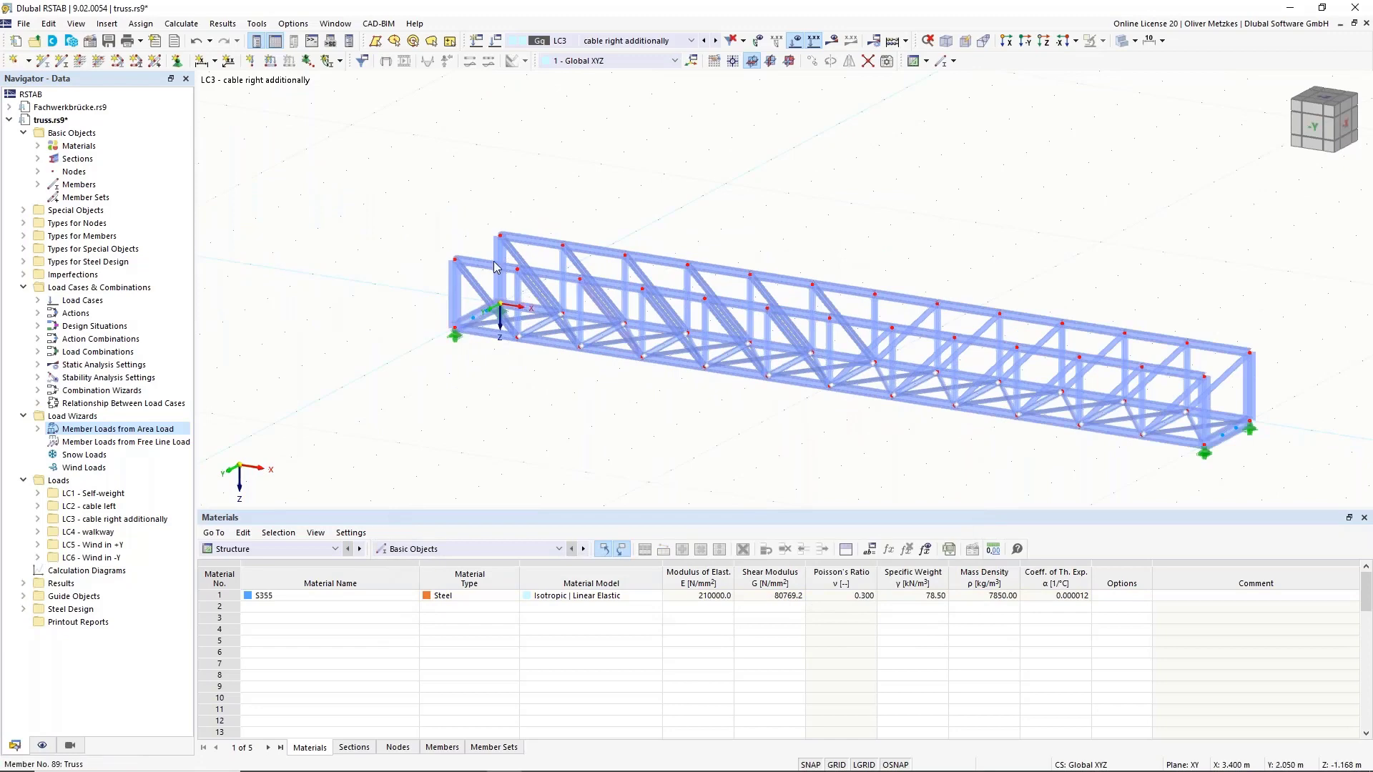
{"action": "left_click", "coordinate": [107, 442]}
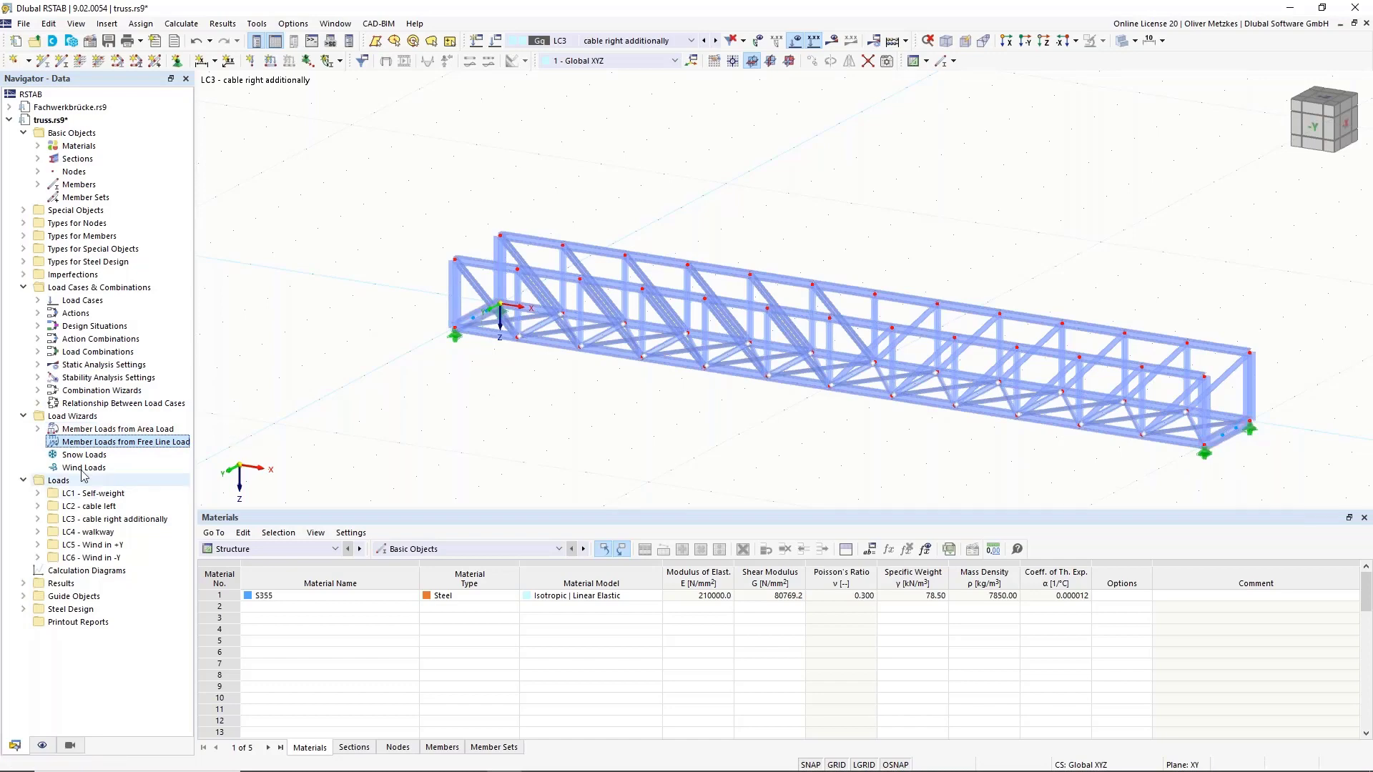
{"action": "right_click", "coordinate": [85, 442]}
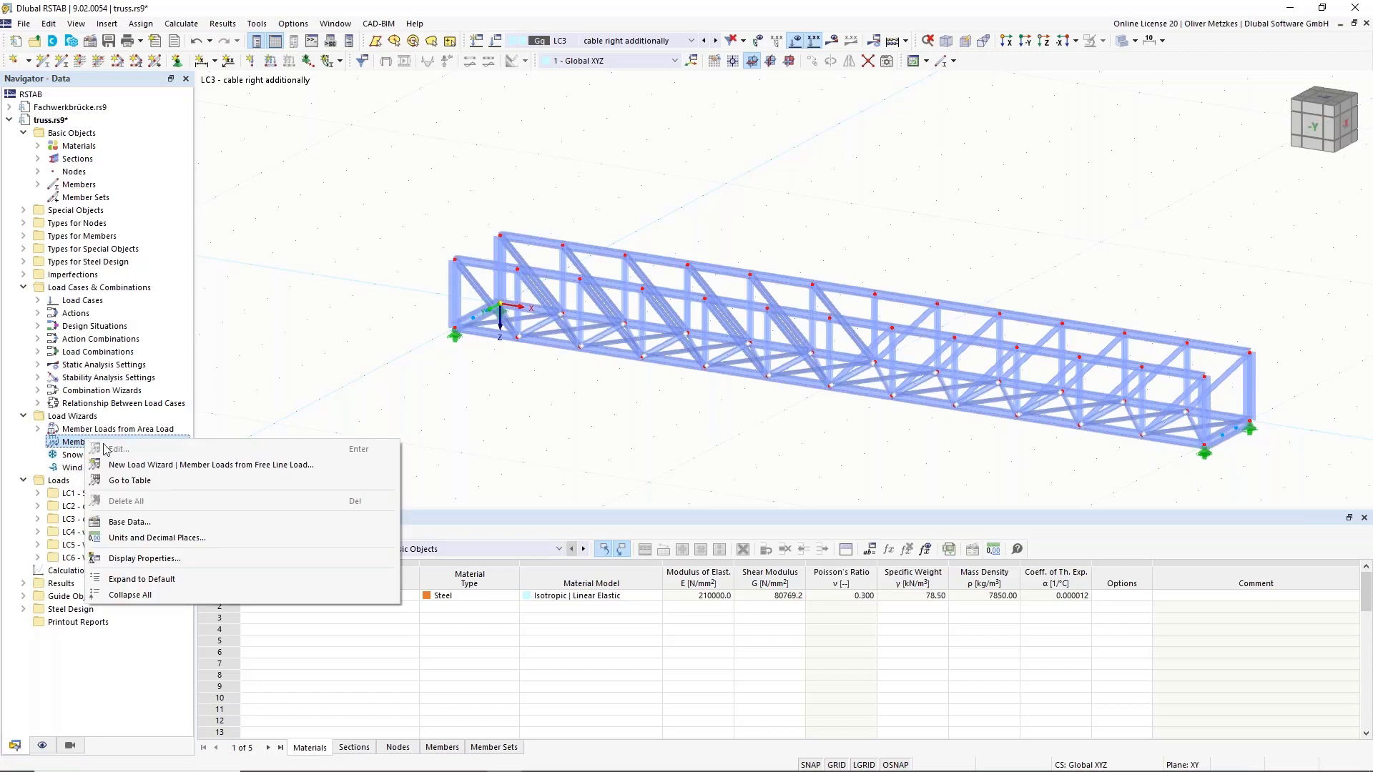
{"action": "left_click", "coordinate": [143, 466]}
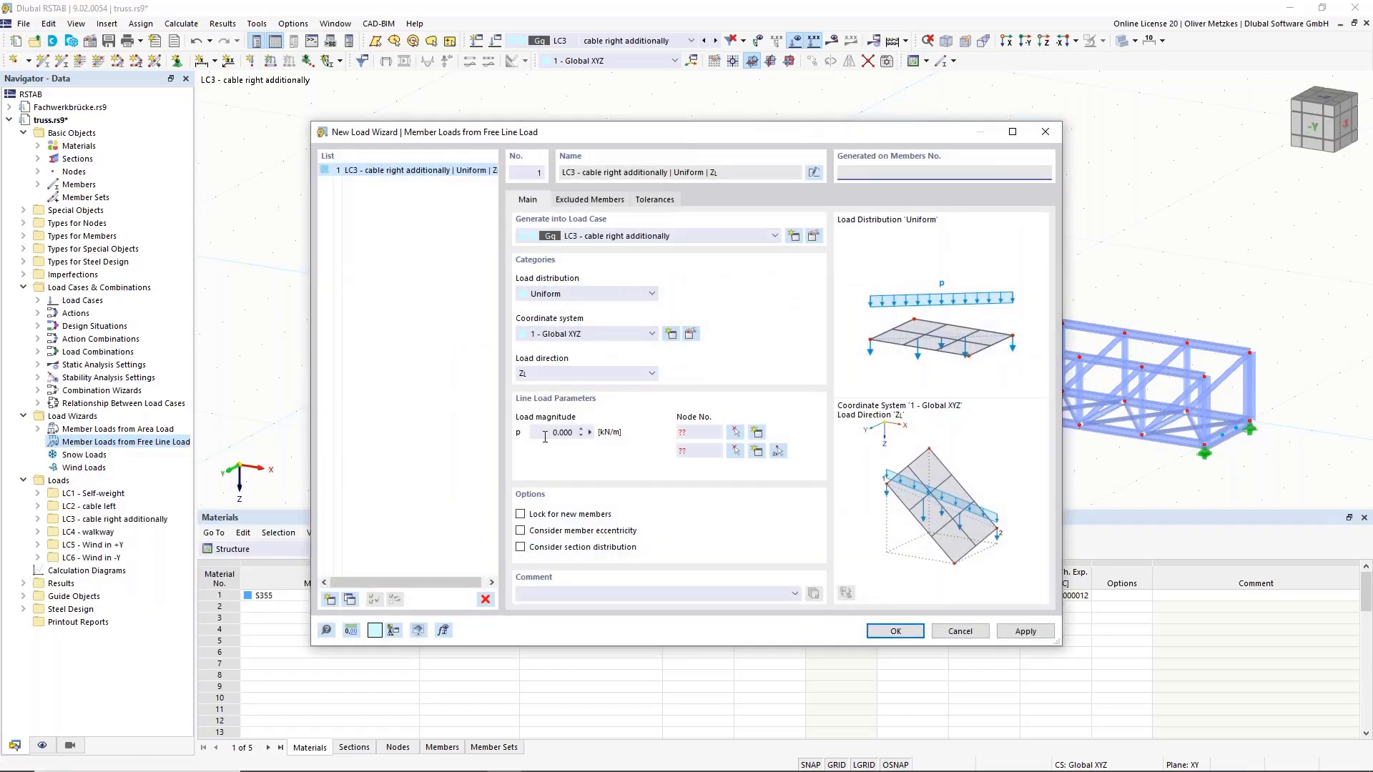
{"action": "left_click_drag", "start_coordinate": [543, 434], "coordinate": [609, 436]}
{"action": "type", "text": "1"}
Step: Define the free line load's position from node 55 to node 56 on the end cross beams
{"action": "left_click", "coordinate": [778, 455]}
{"action": "left_click", "coordinate": [563, 335]}
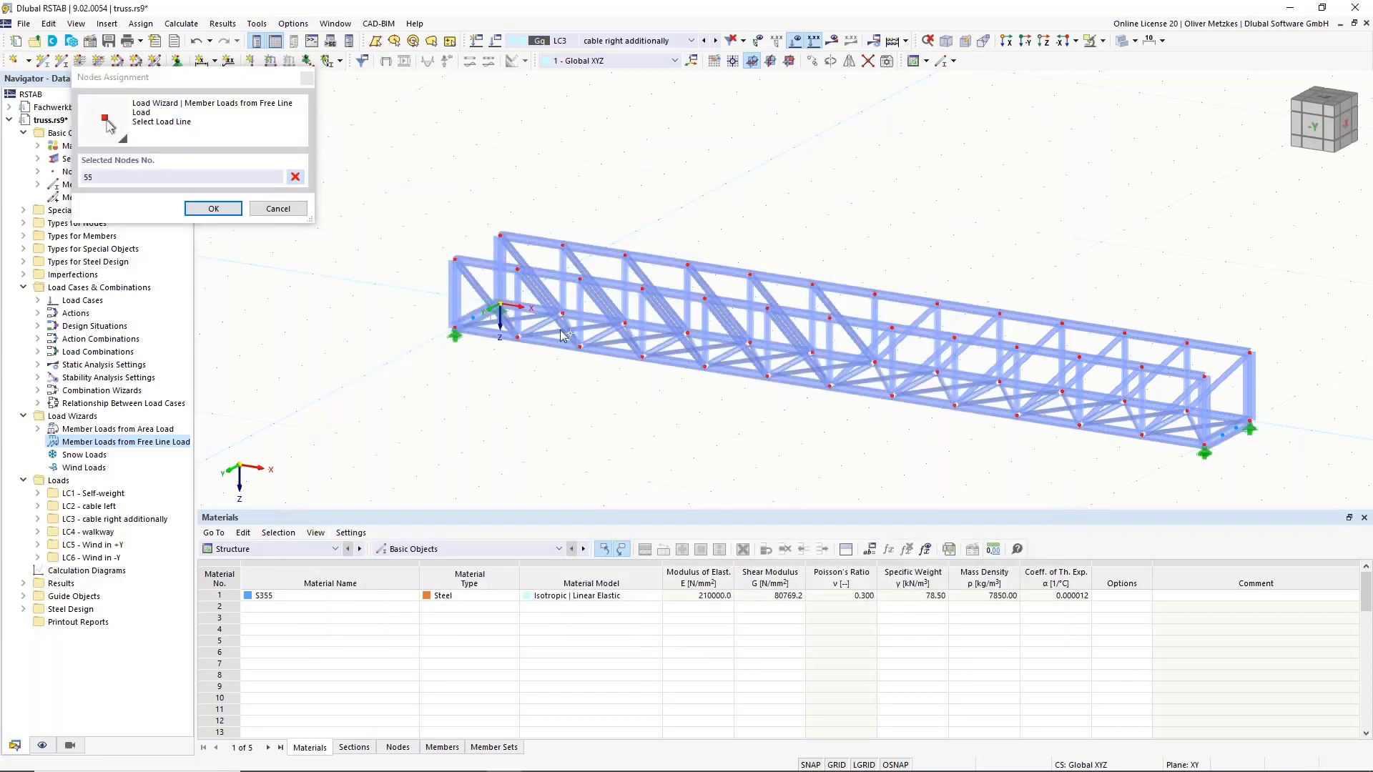
{"action": "left_click", "coordinate": [1244, 430]}
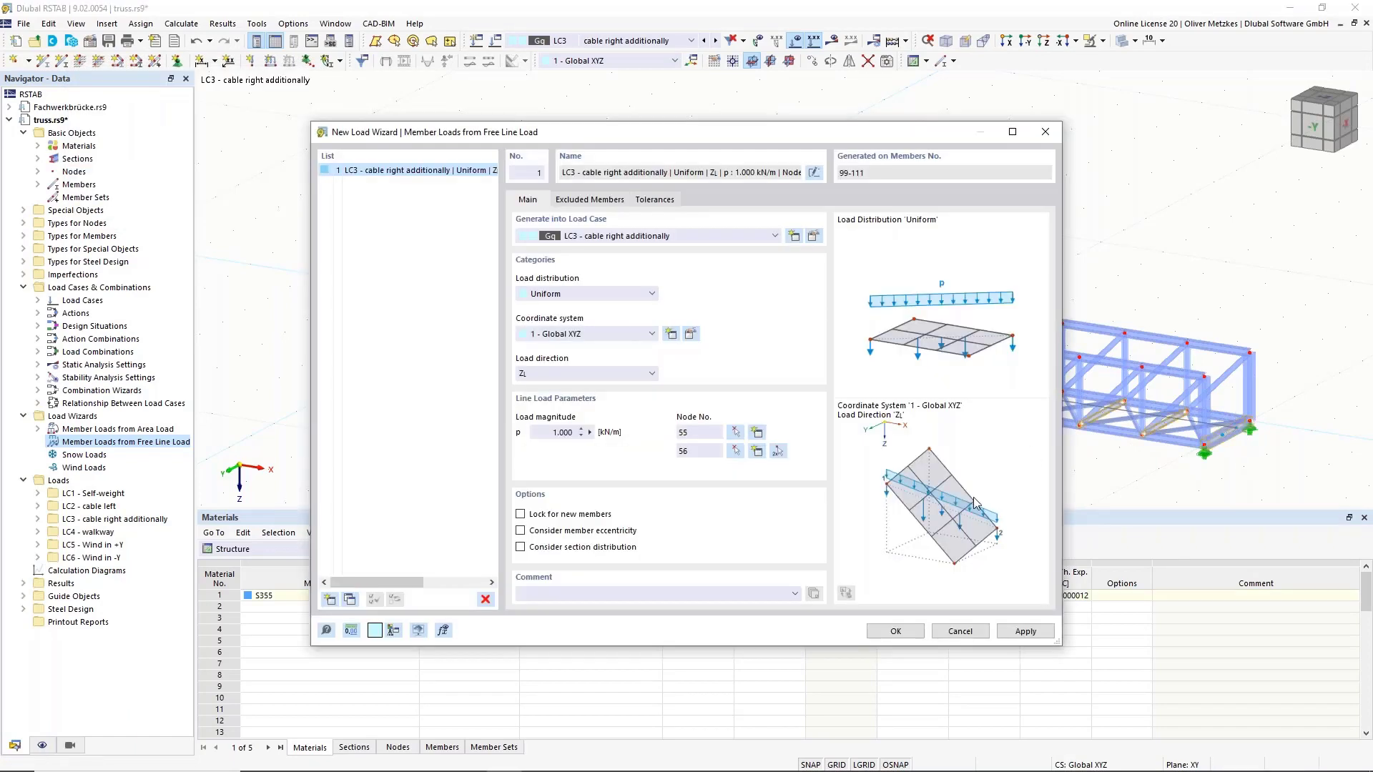
Step: Create the LC3 member loads from the free line load without excluding any members
{"action": "left_click", "coordinate": [595, 199]}
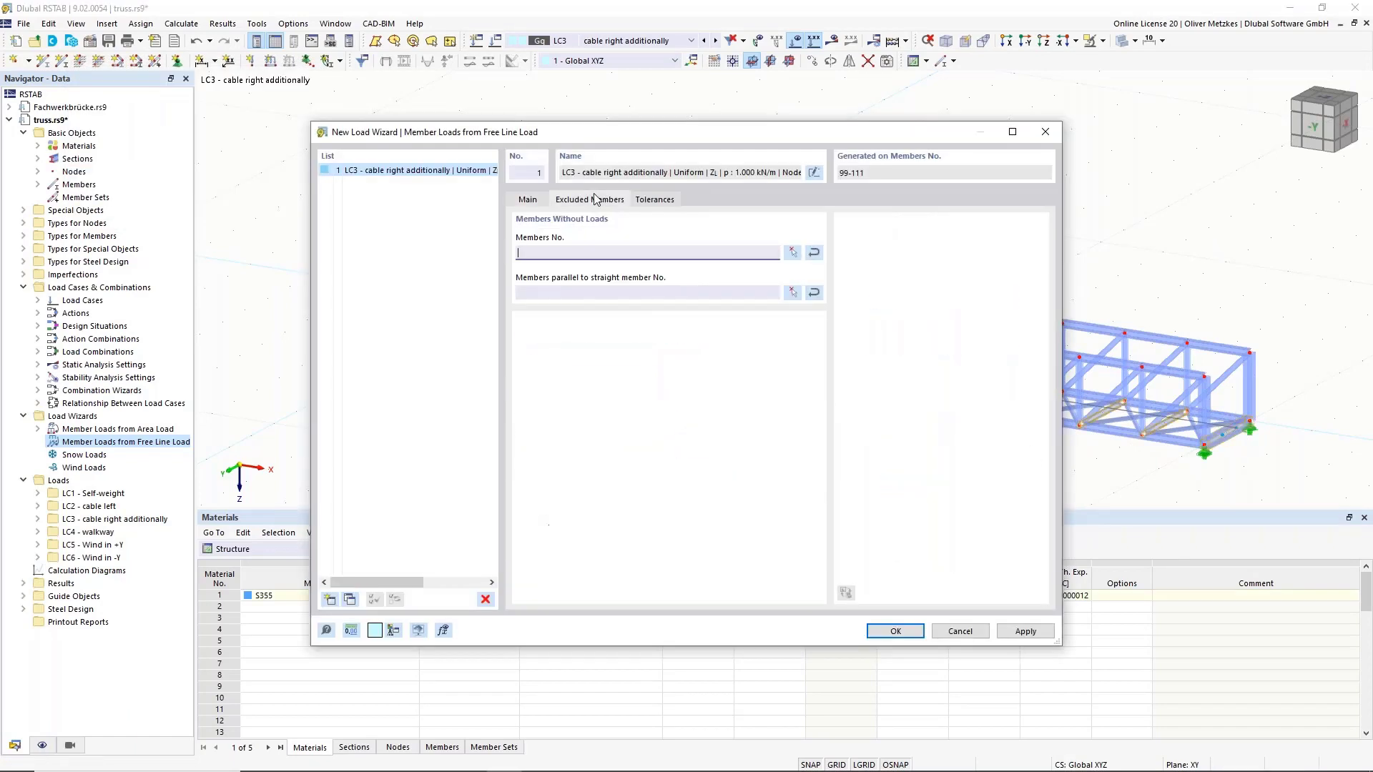
{"action": "left_click", "coordinate": [644, 252]}
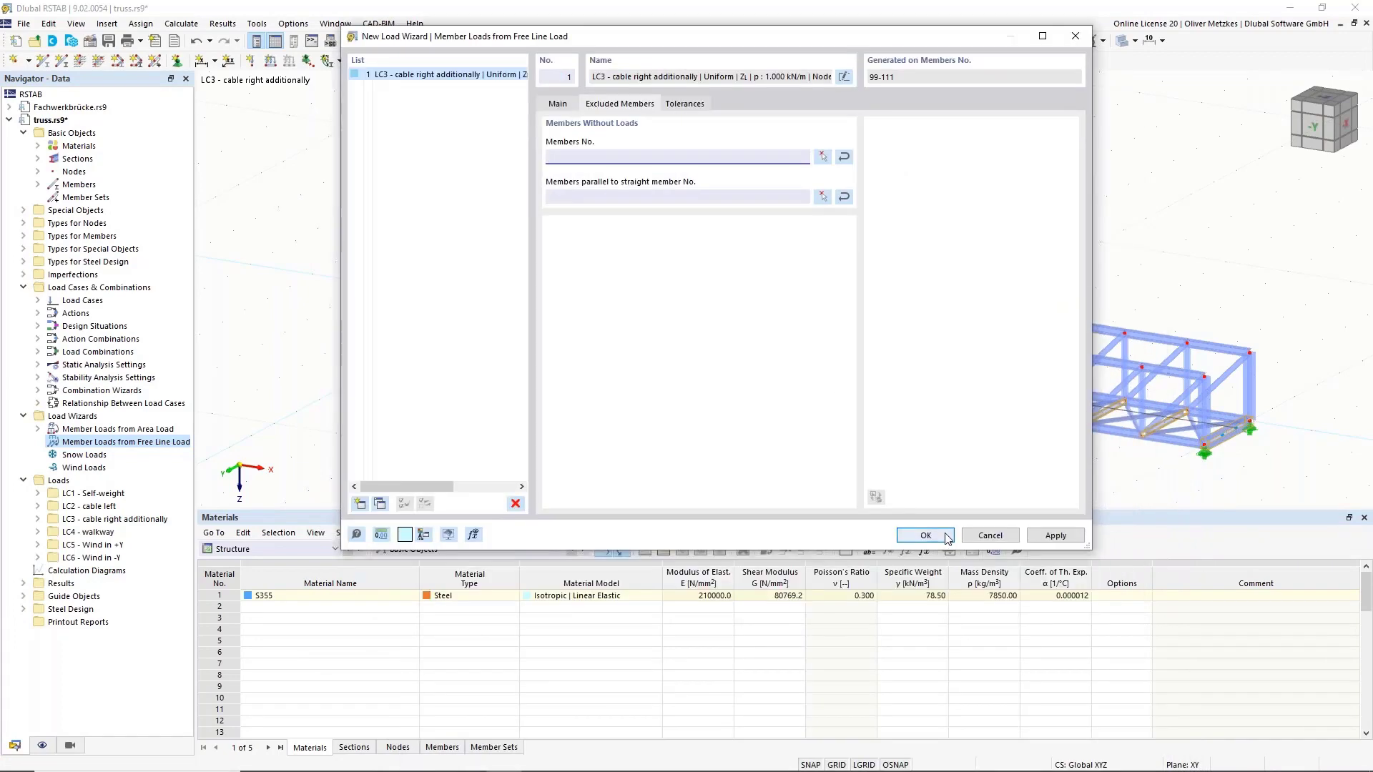
{"action": "left_click", "coordinate": [925, 535]}
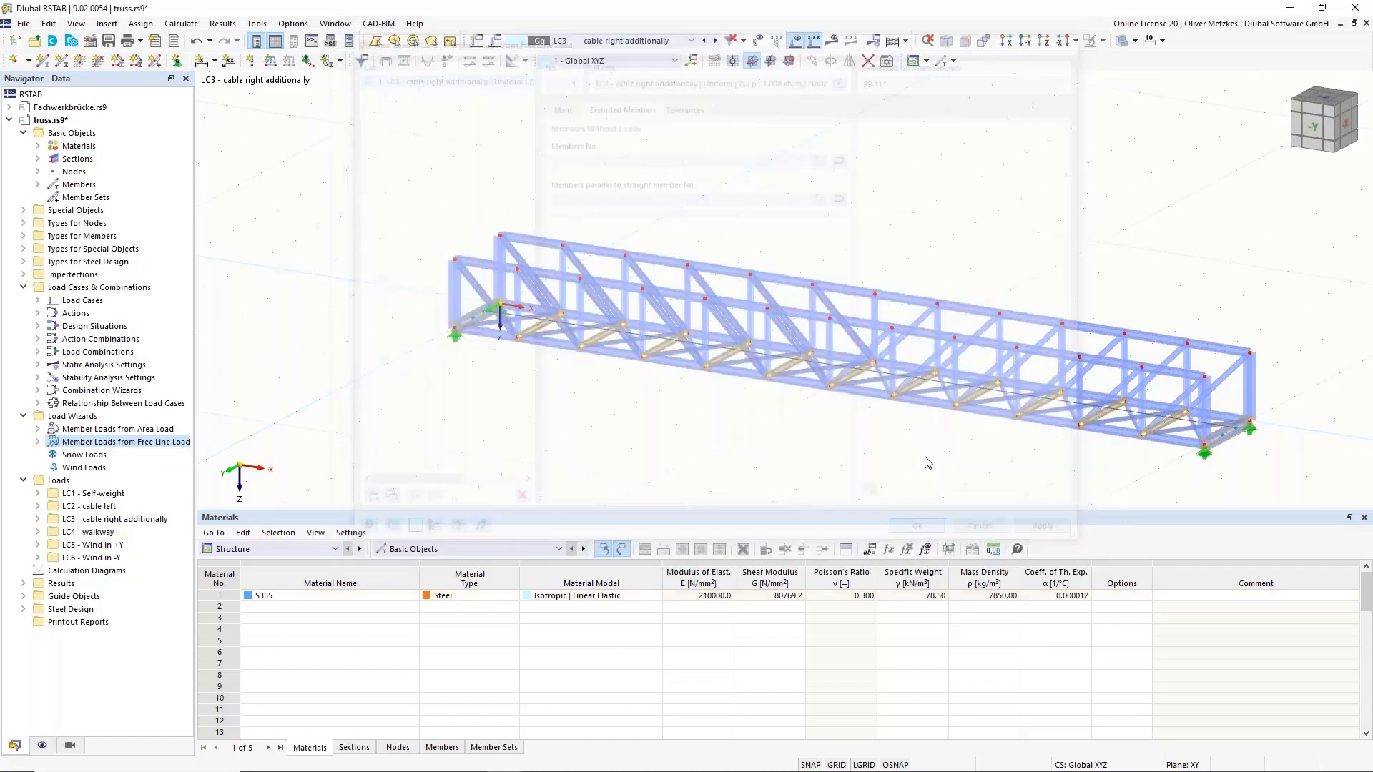
Step: Display the member loads generated from the LC3 free line load separately, inspect them, and switch back to the combined display
{"action": "middle_click_drag", "start_coordinate": [773, 442], "coordinate": [595, 389], "text": "ctrl"}
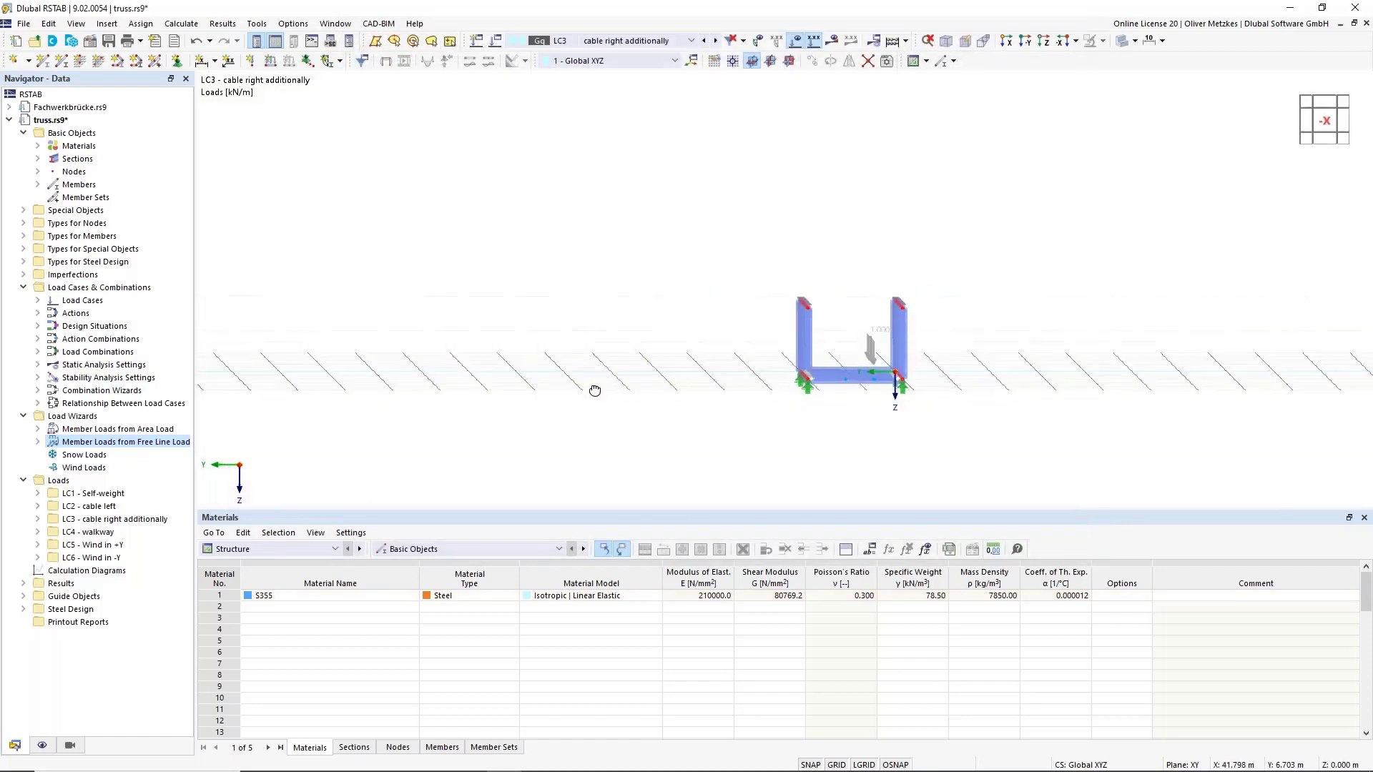
{"action": "right_click", "coordinate": [876, 331]}
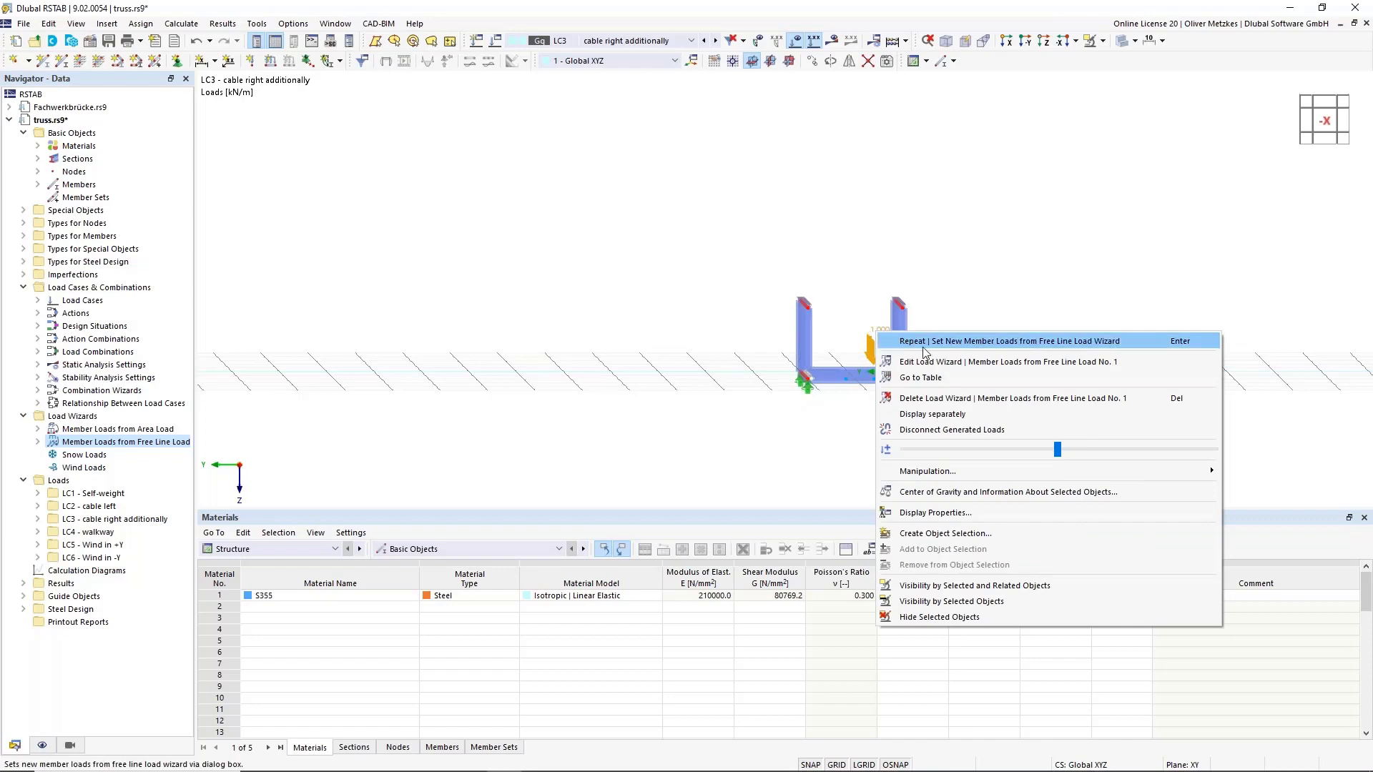
{"action": "left_click", "coordinate": [931, 414]}
{"action": "middle_click_drag", "start_coordinate": [689, 350], "coordinate": [928, 345], "text": "ctrl"}
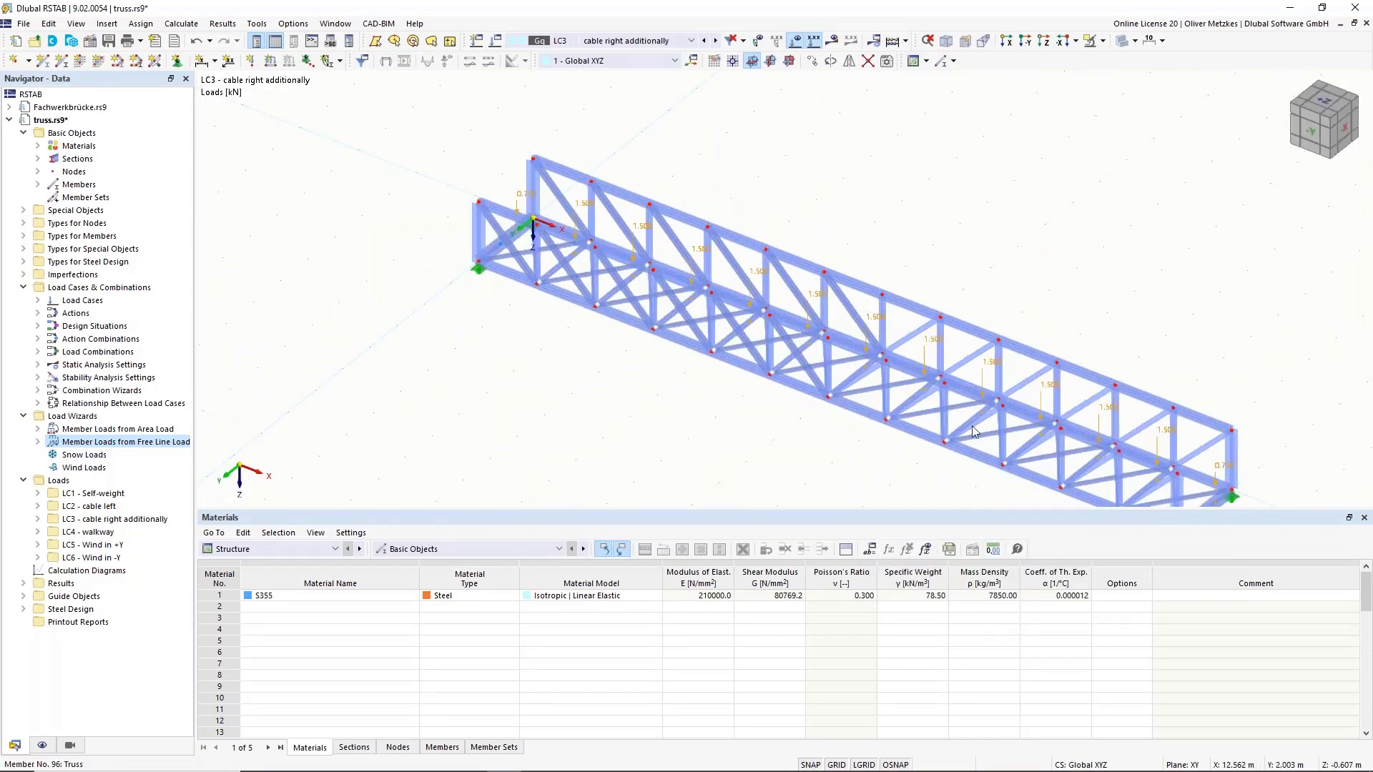
{"action": "right_click", "coordinate": [699, 251]}
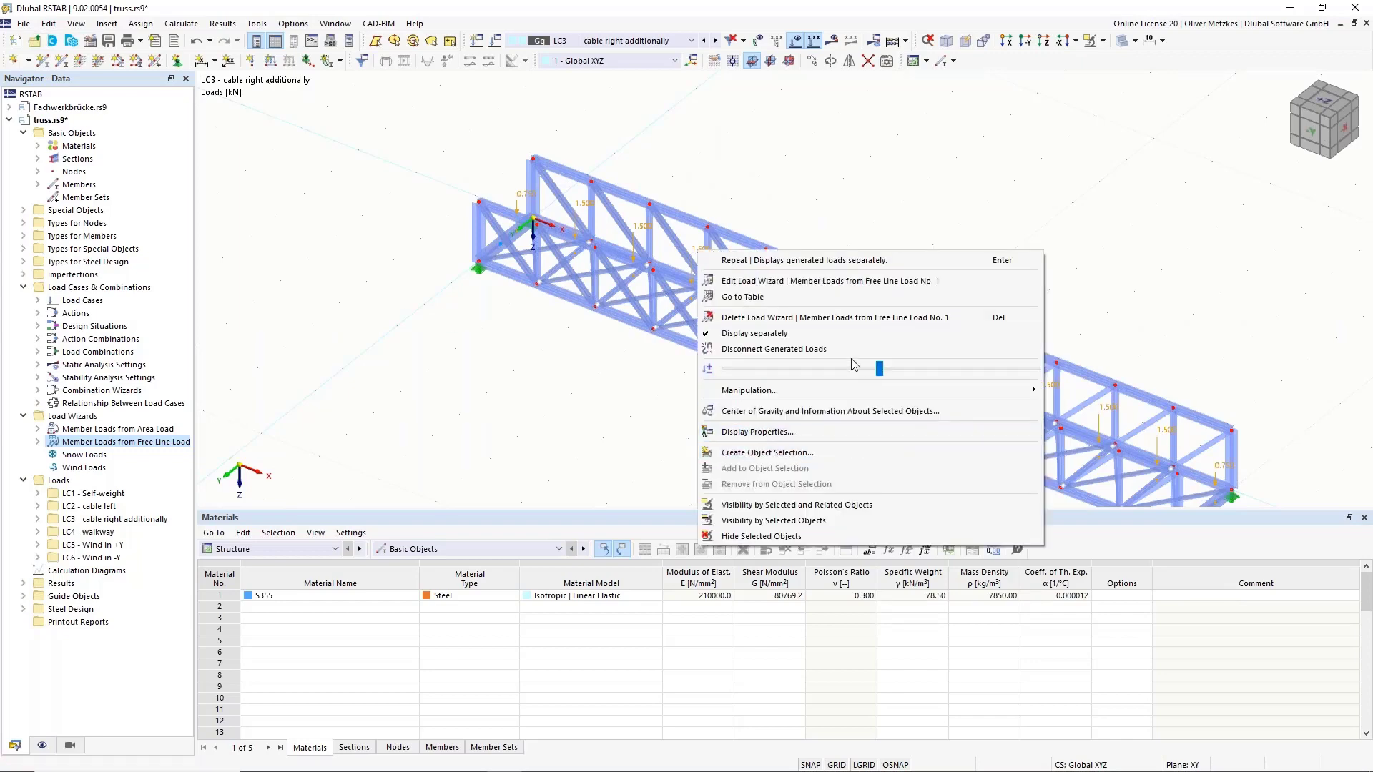
{"action": "left_click", "coordinate": [801, 333]}
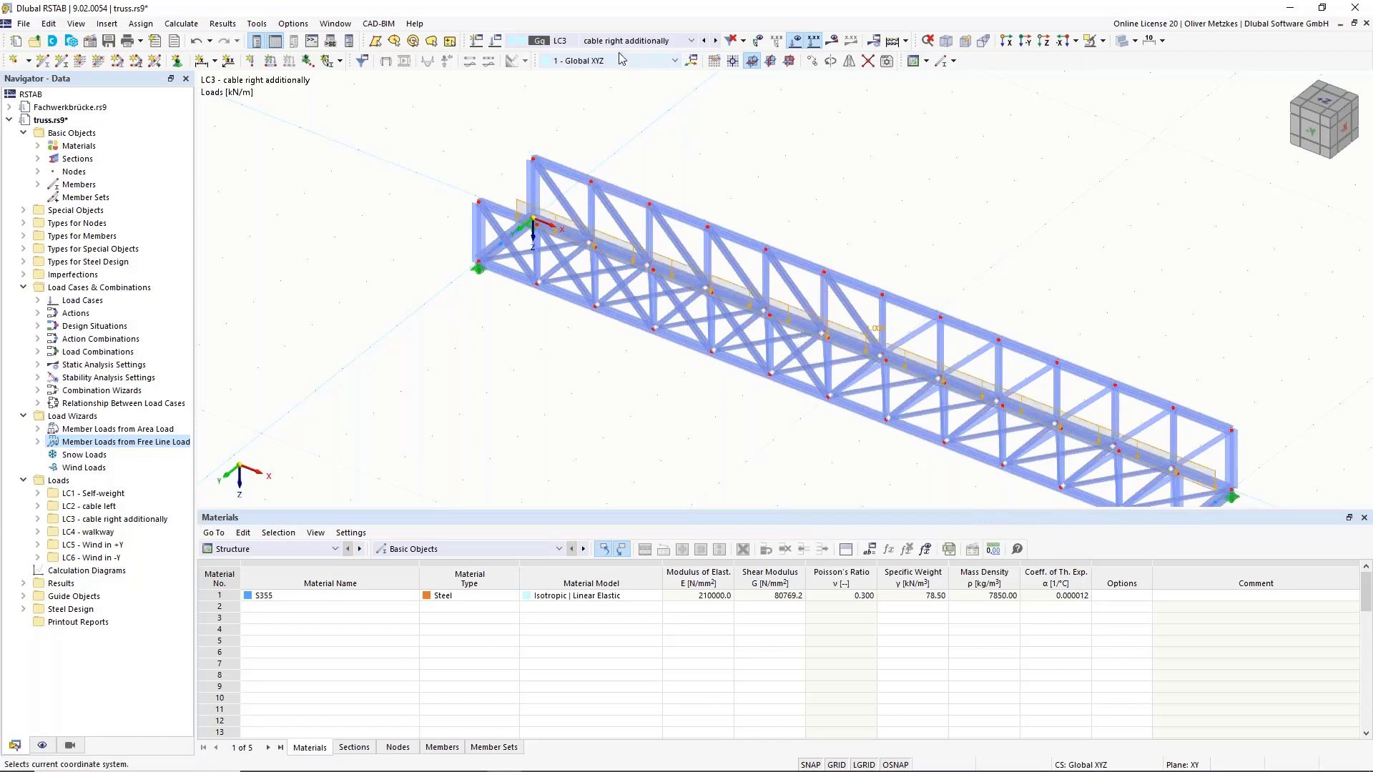
Step: Switch to LC4 - walkway and start a new area load wizard for member loads with a magnitude of 30.00 kN/m²
{"action": "left_click", "coordinate": [715, 41]}
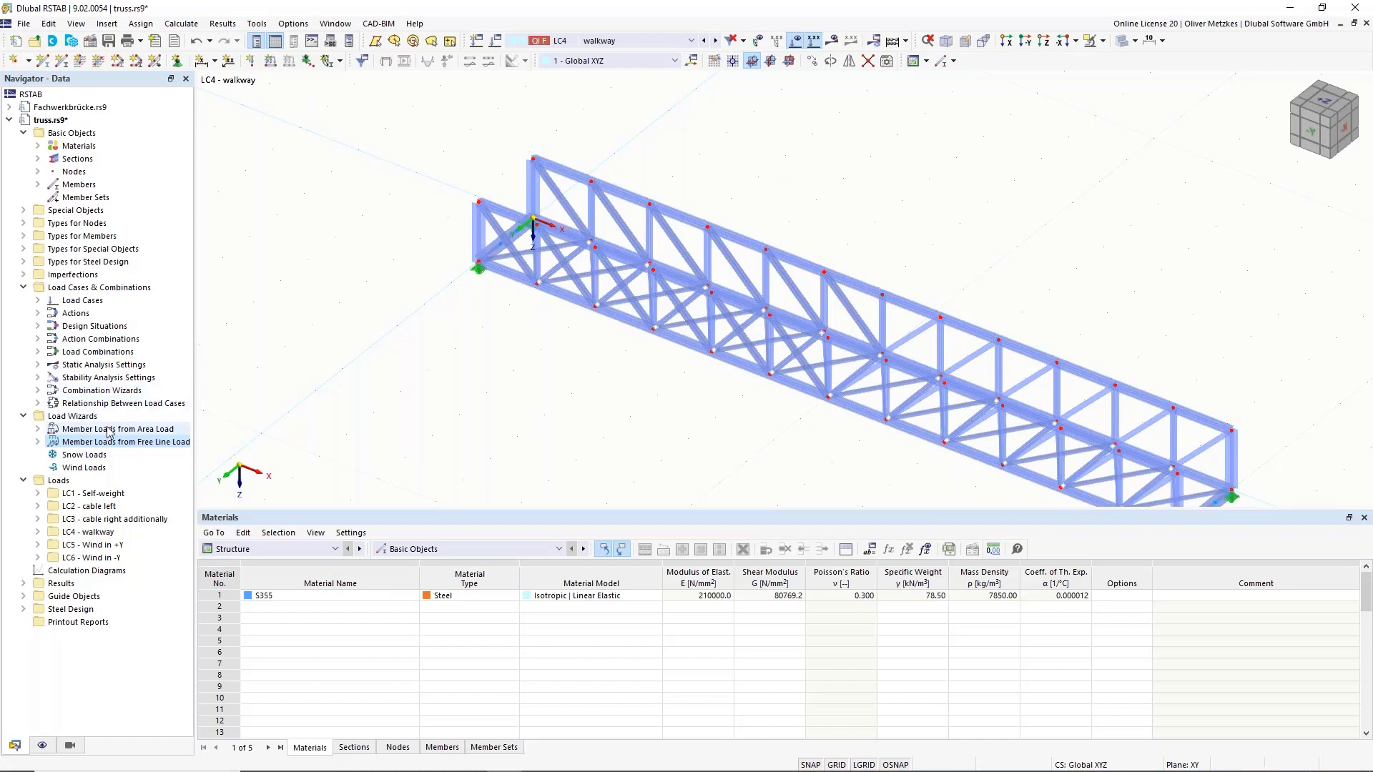
{"action": "left_click", "coordinate": [55, 431]}
{"action": "right_click", "coordinate": [101, 429]}
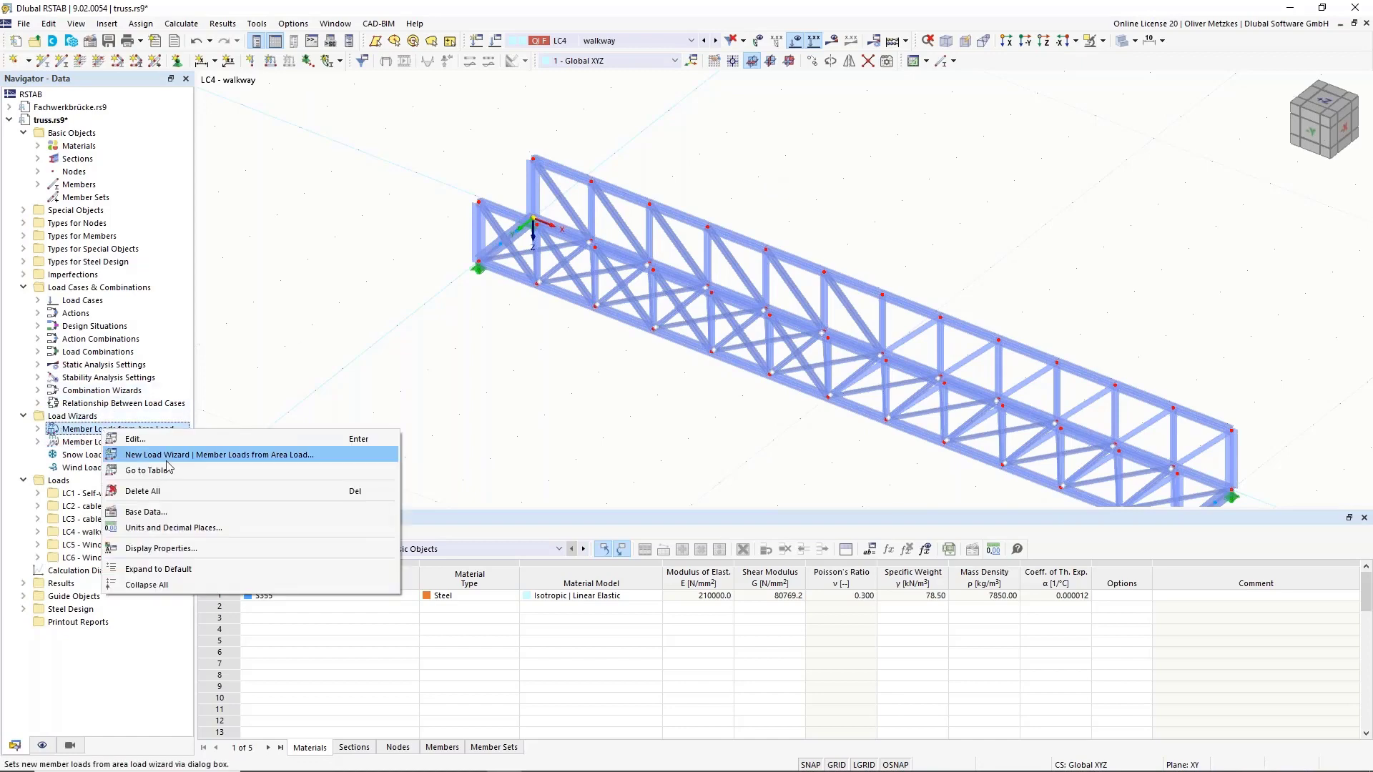
{"action": "left_click", "coordinate": [170, 456]}
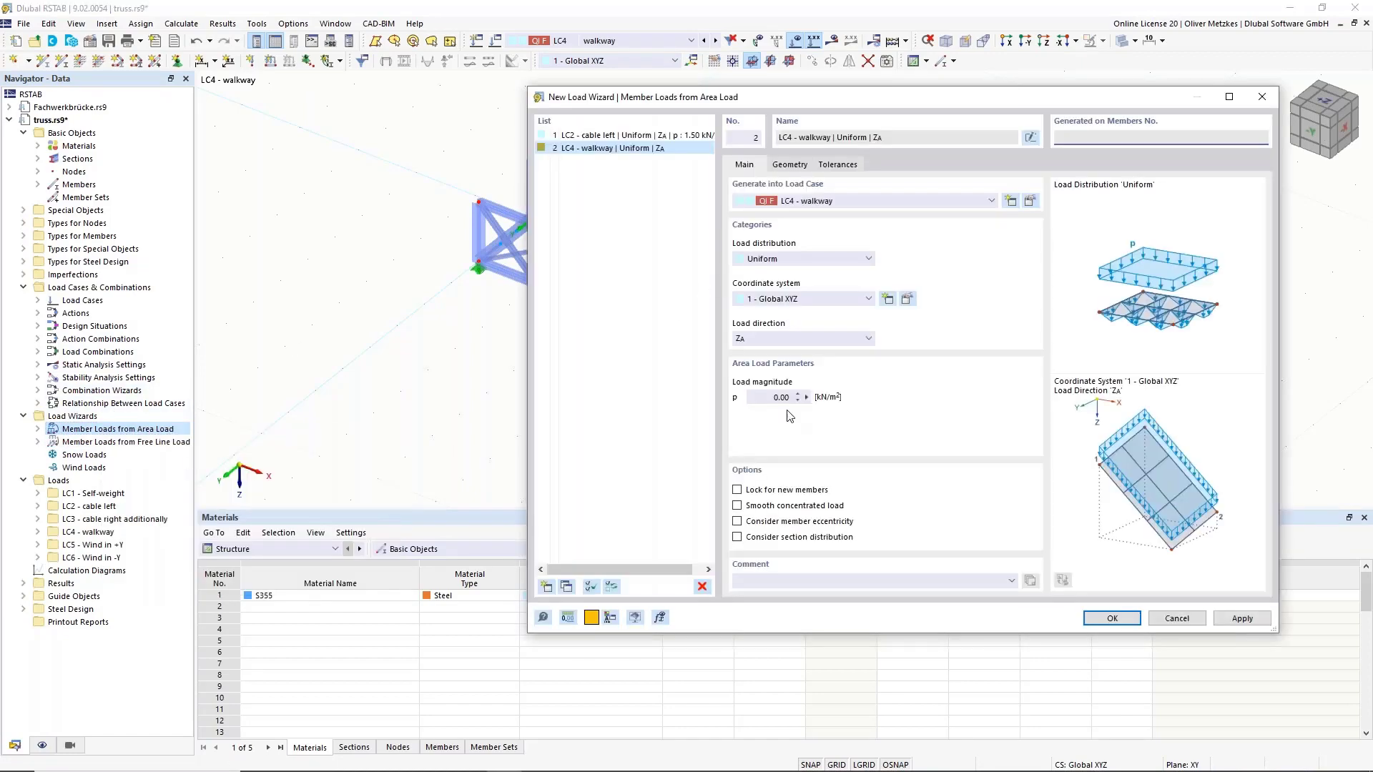
{"action": "left_click", "coordinate": [770, 399]}
{"action": "left_click", "coordinate": [799, 166]}
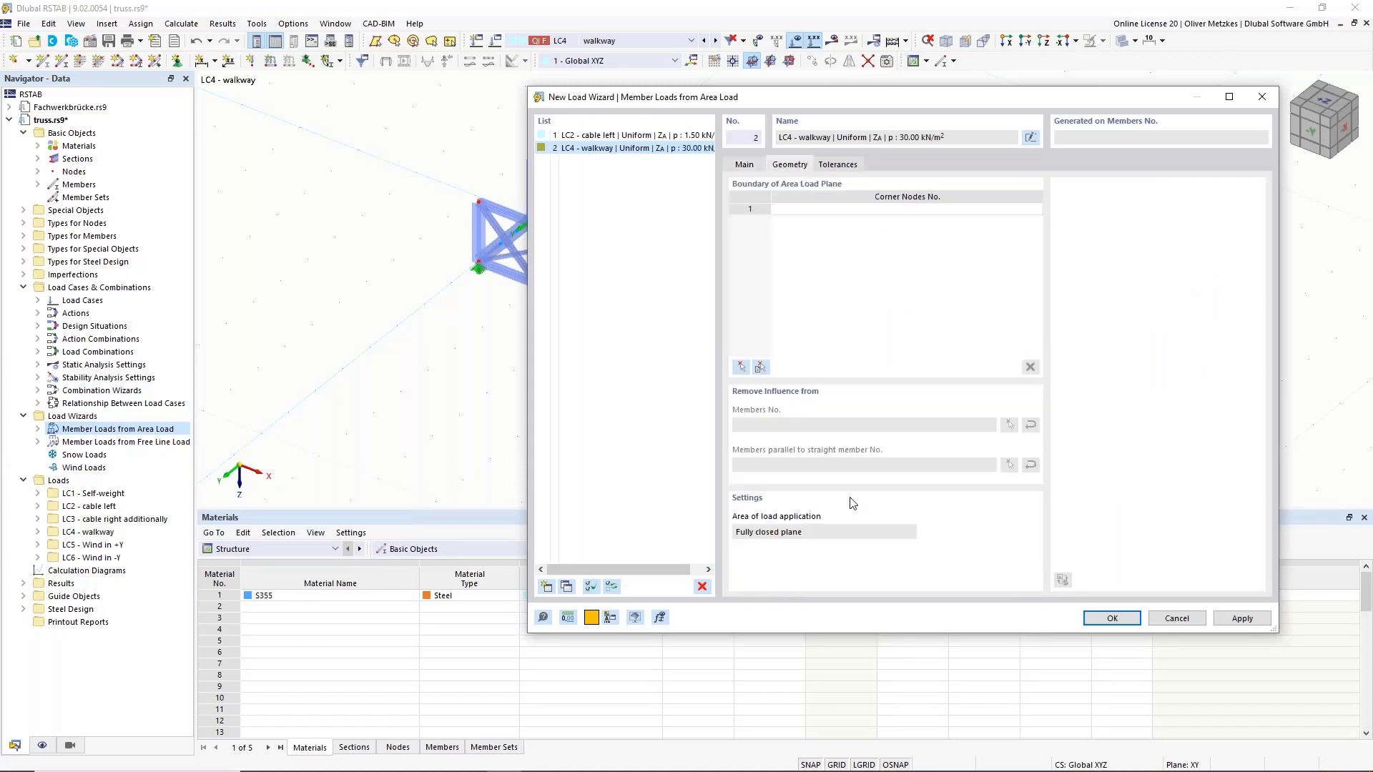
Step: Define the walkway area load plane by picking corner nodes 1, 2, 54 and 53
{"action": "left_click", "coordinate": [741, 367]}
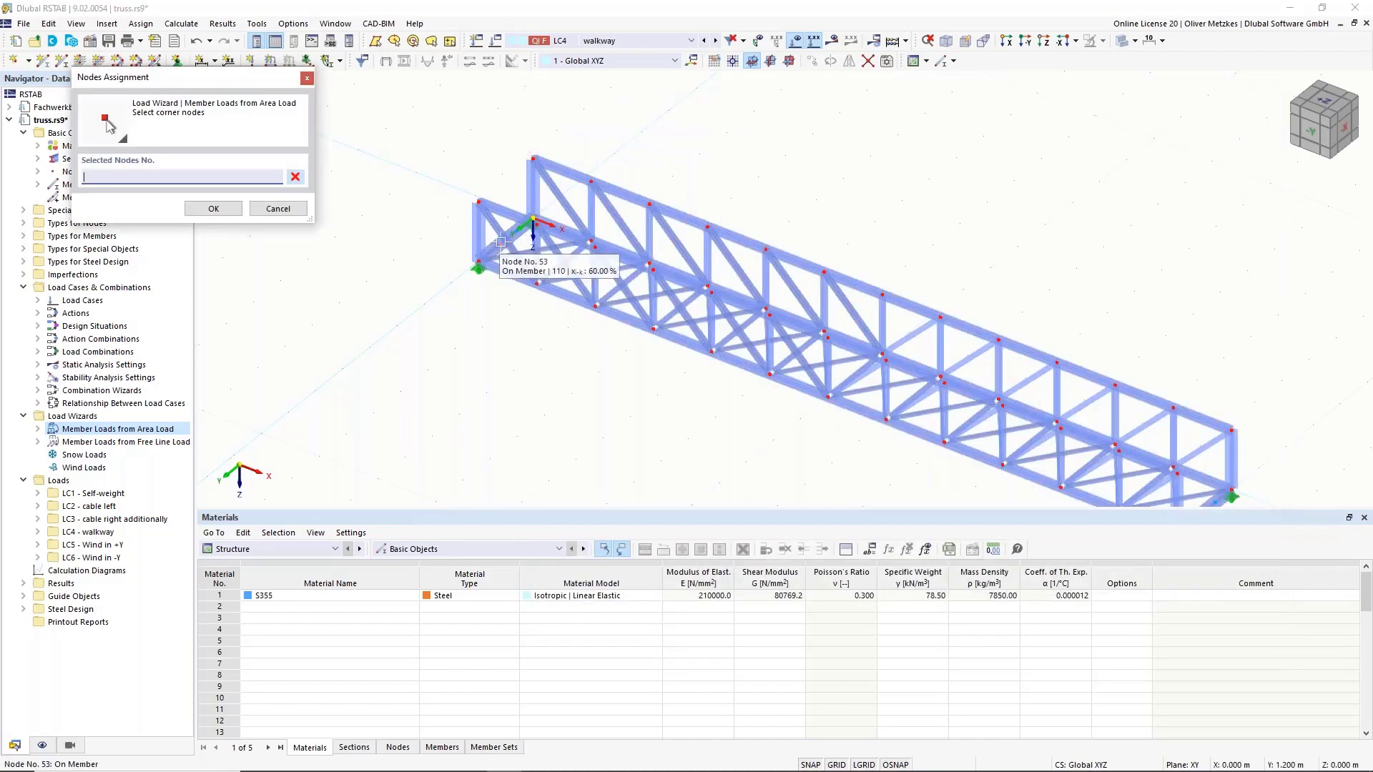
{"action": "left_click", "coordinate": [501, 249]}
{"action": "middle_click_drag", "start_coordinate": [935, 333], "coordinate": [507, 226]}
{"action": "left_click", "coordinate": [800, 382]}
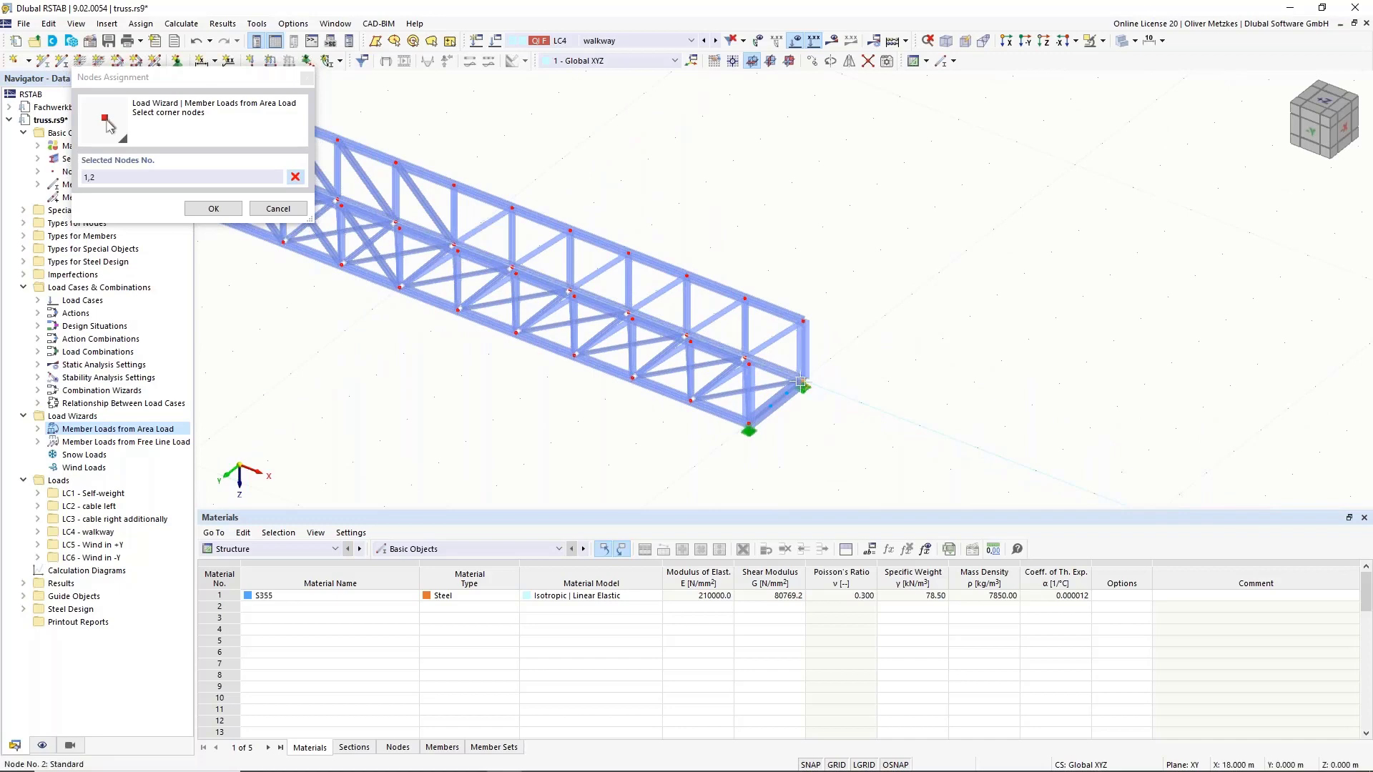
{"action": "left_click", "coordinate": [770, 406]}
{"action": "scroll", "coordinate": [441, 367], "scroll_direction": "down", "scroll_amount": 2}
{"action": "middle_click_drag", "start_coordinate": [447, 408], "coordinate": [334, 373], "text": "ctrl"}
{"action": "middle_click_drag", "start_coordinate": [343, 208], "coordinate": [584, 312]}
{"action": "scroll", "coordinate": [584, 312], "scroll_direction": "up", "scroll_amount": 3}
{"action": "scroll", "coordinate": [585, 312], "scroll_direction": "up", "scroll_amount": 2}
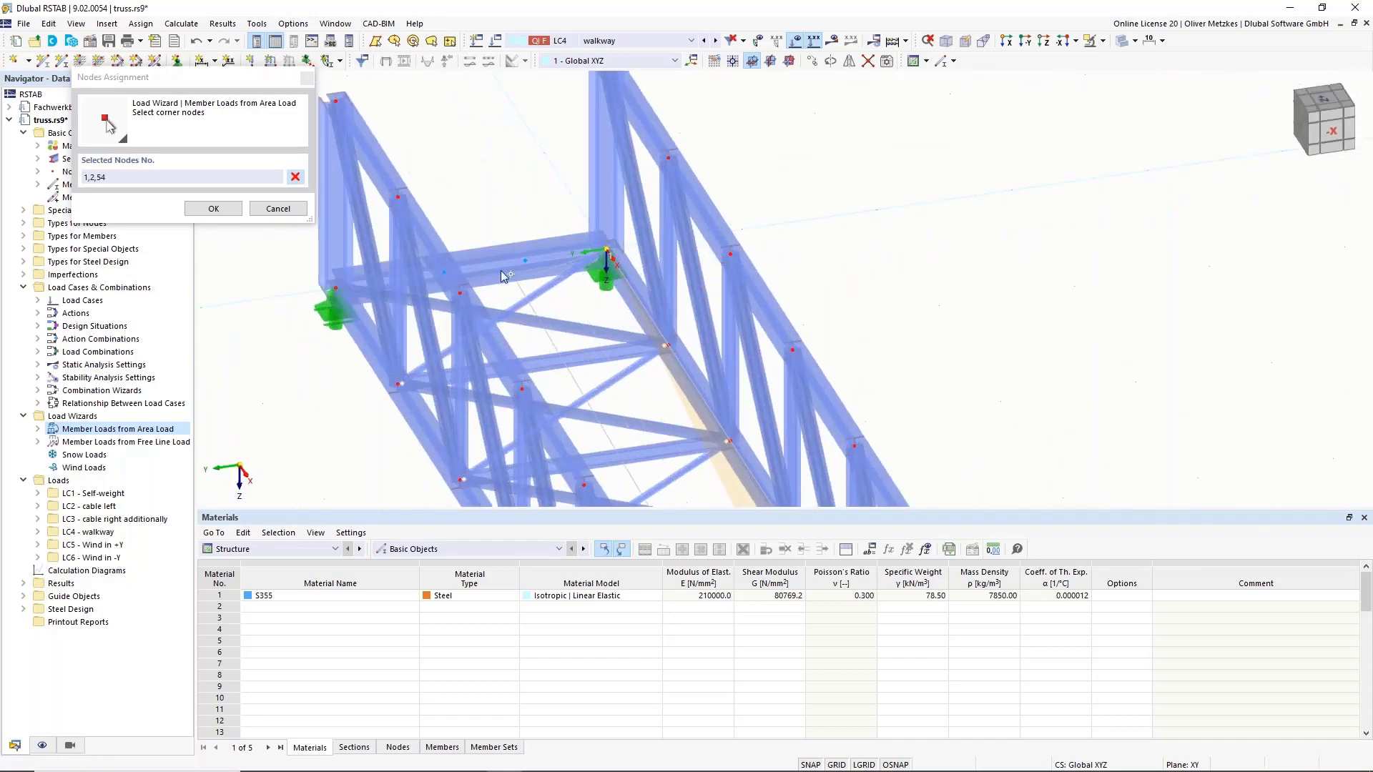
{"action": "left_click", "coordinate": [449, 276]}
{"action": "scroll", "coordinate": [743, 219], "scroll_direction": "down", "scroll_amount": 4}
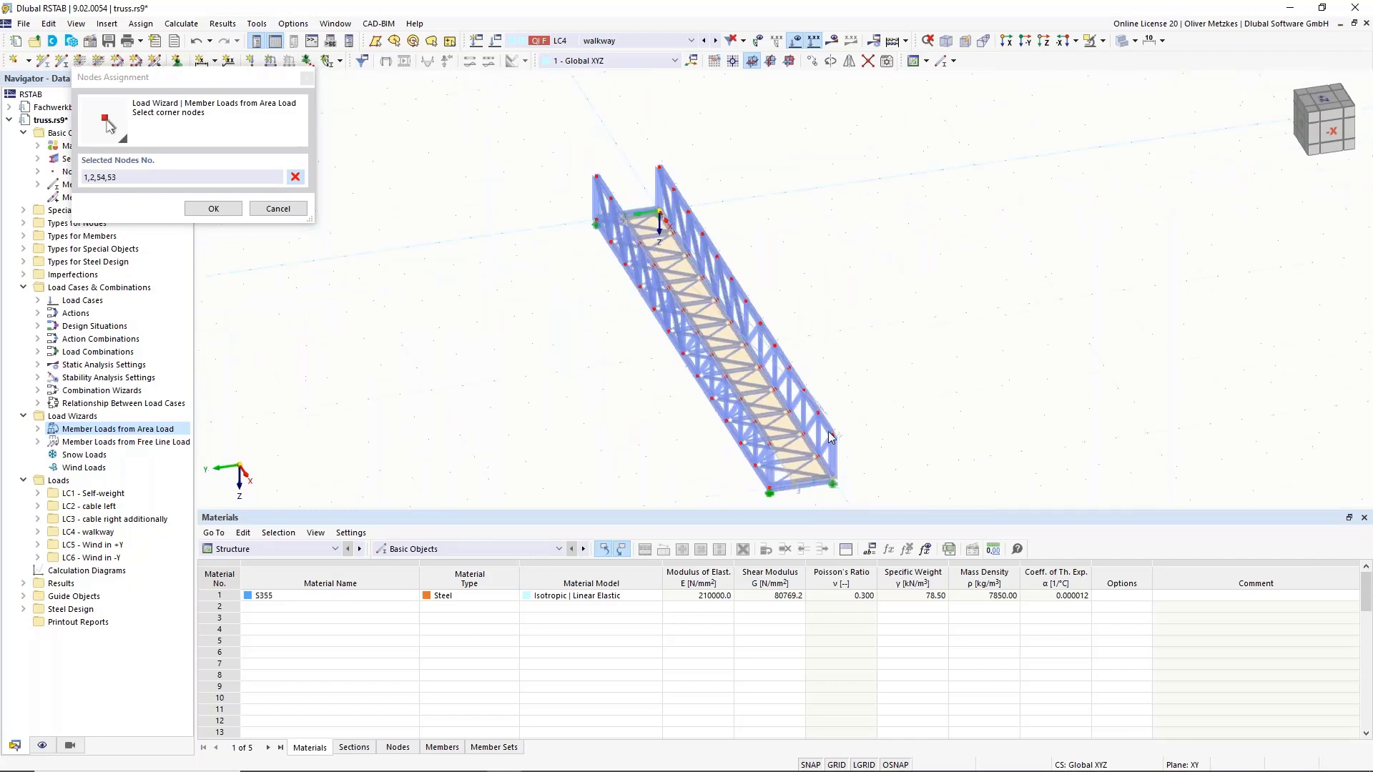
{"action": "left_click", "coordinate": [213, 208]}
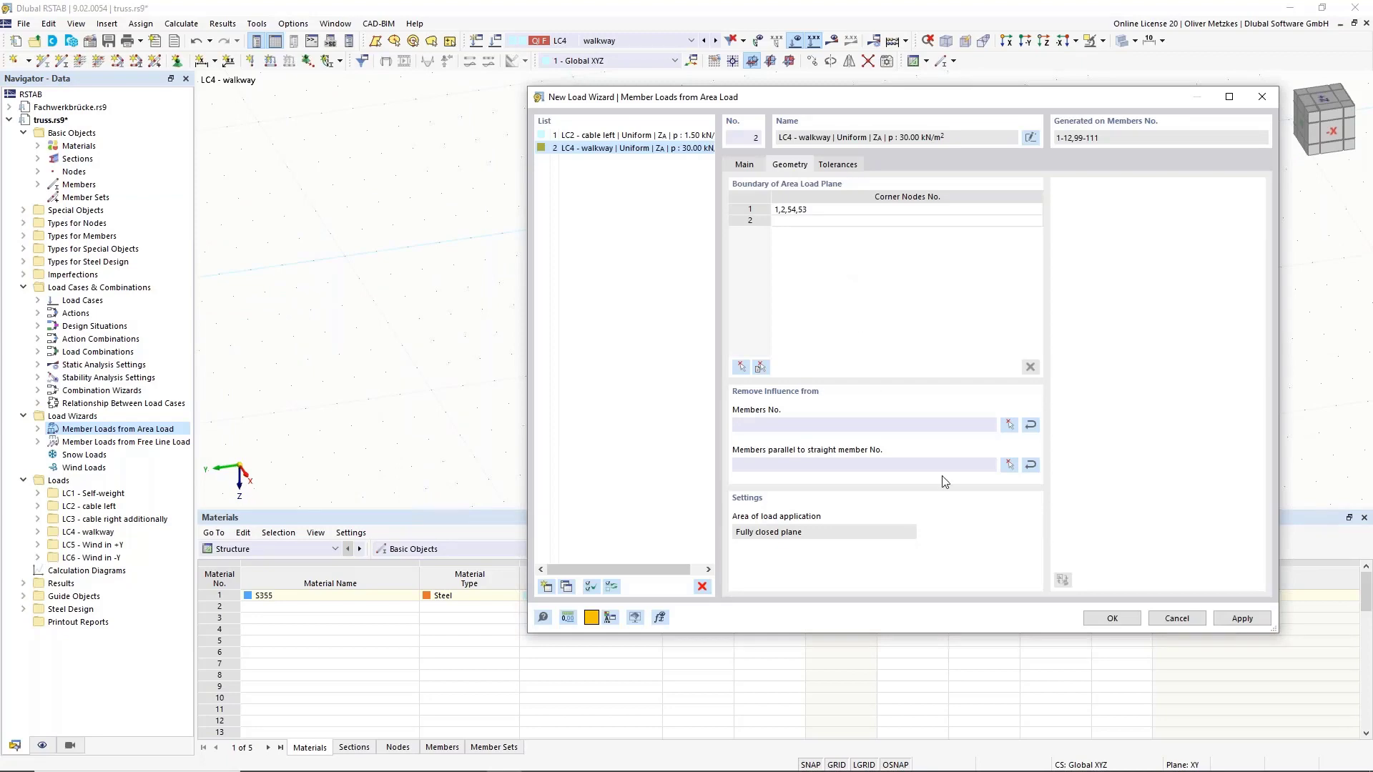
Step: Remove the area load's influence from all members parallel to member 6 and create the walkway load
{"action": "left_click", "coordinate": [1009, 465]}
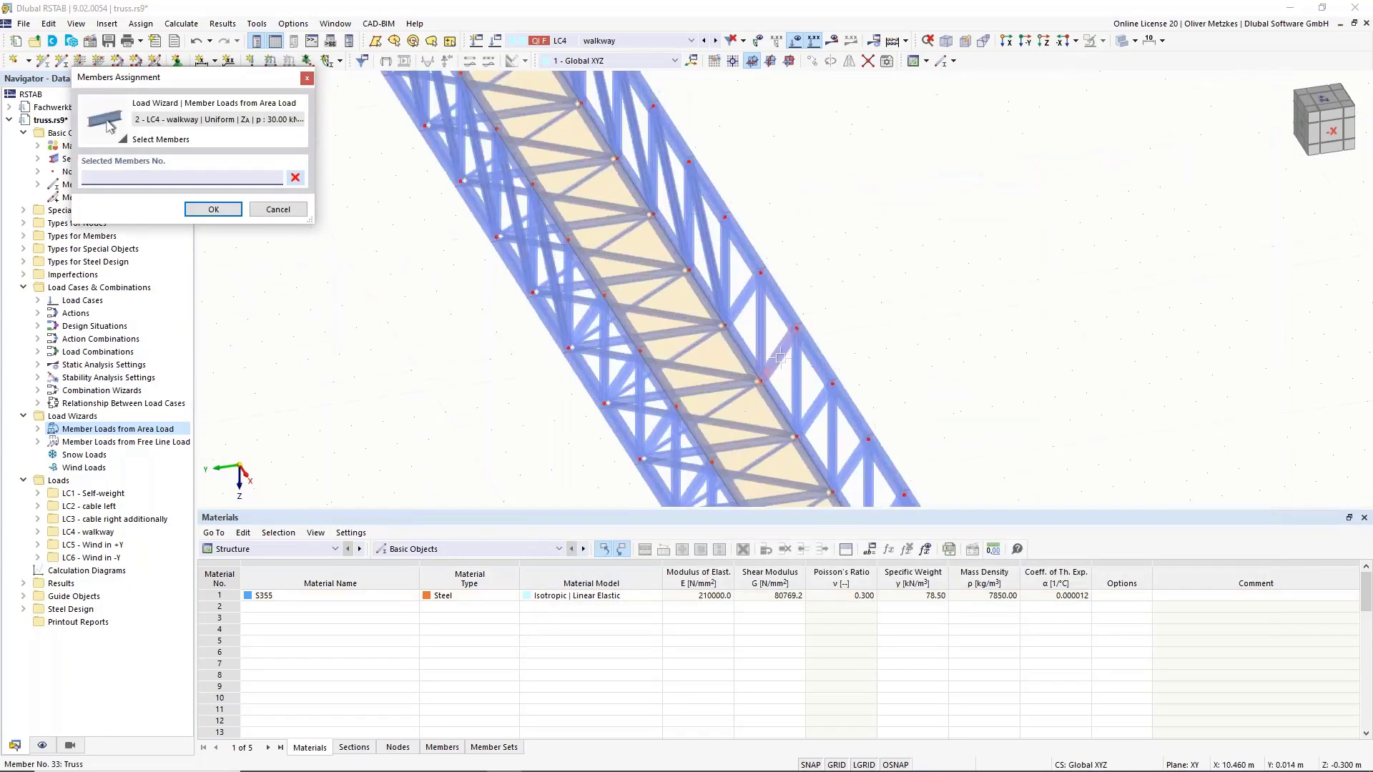
{"action": "middle_click_drag", "start_coordinate": [515, 398], "coordinate": [730, 378], "text": "ctrl"}
{"action": "left_click", "coordinate": [572, 291]}
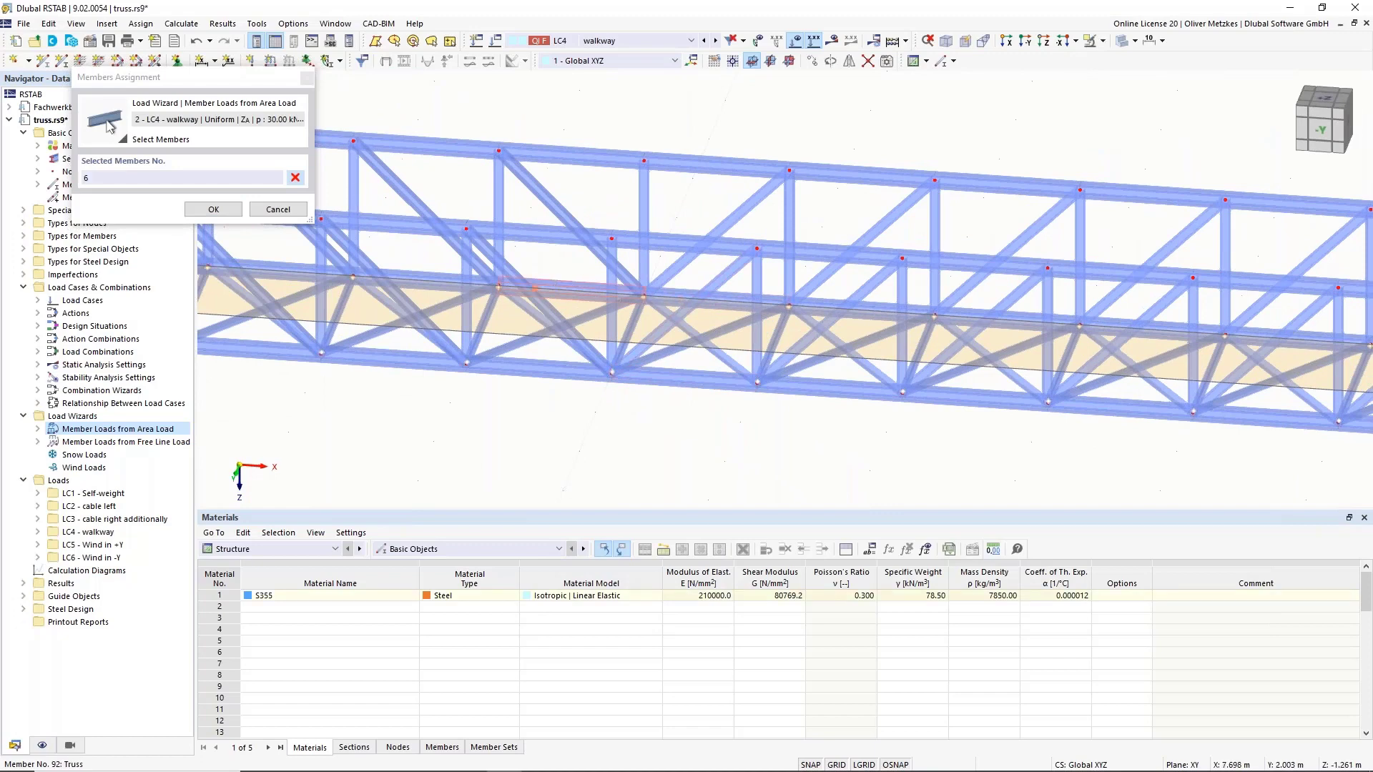
{"action": "left_click", "coordinate": [210, 209]}
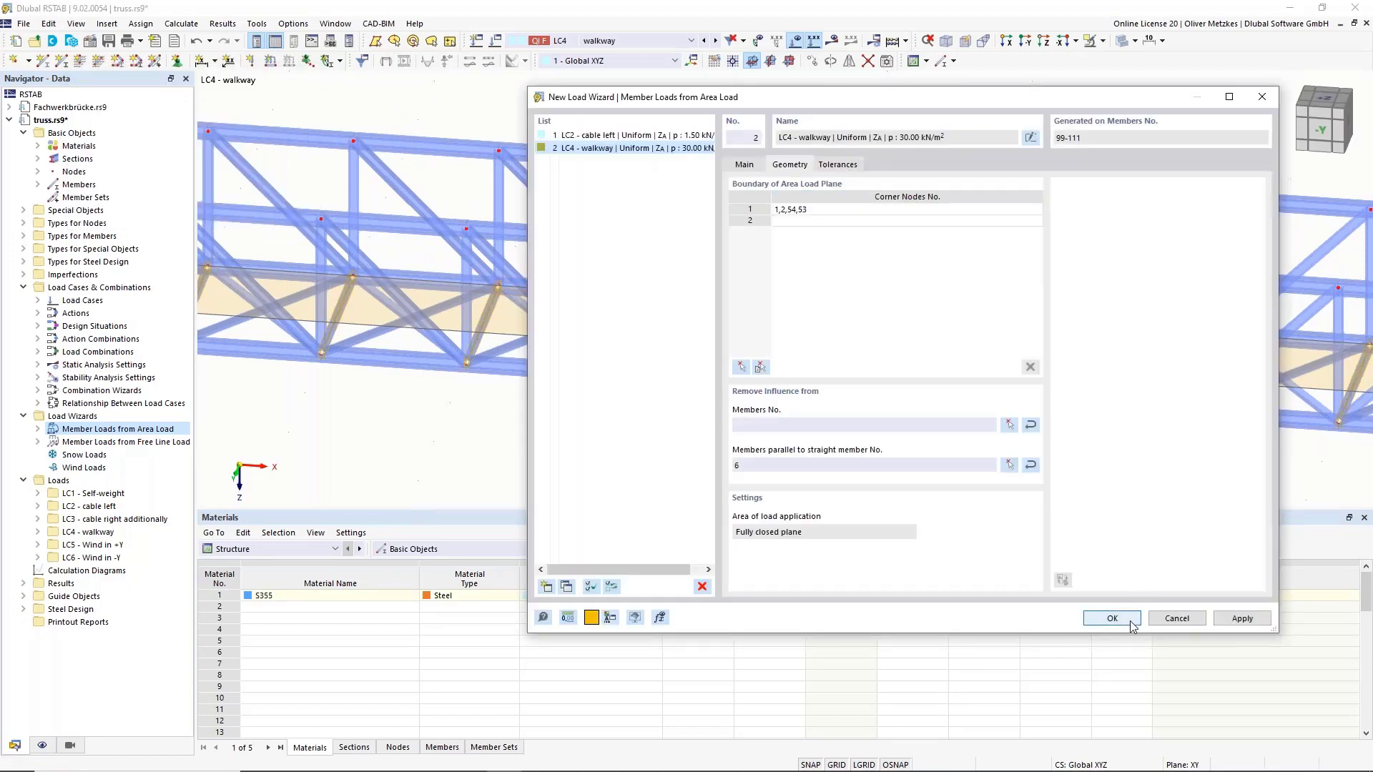
{"action": "left_click", "coordinate": [1124, 619]}
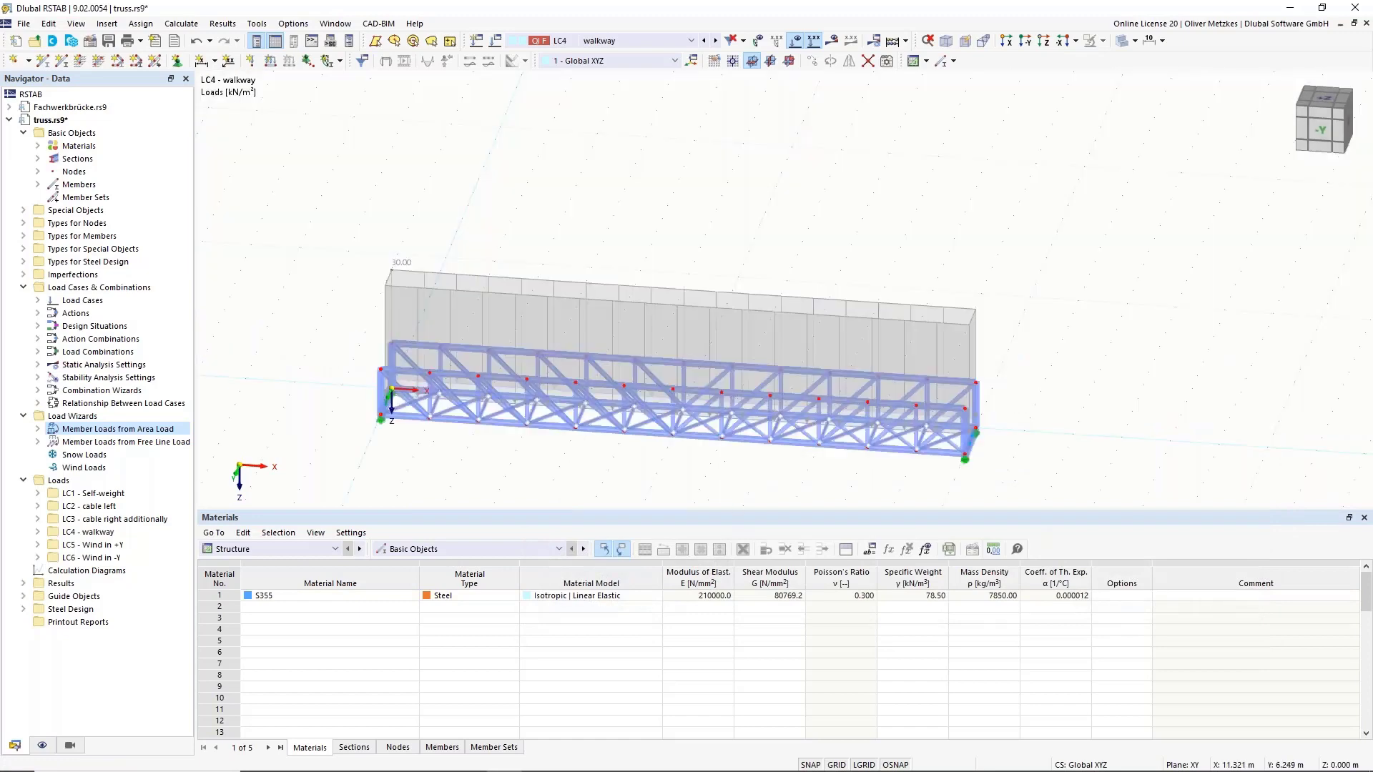
Step: Edit the walkway area load and set its magnitude to 3.00 kN/m²
{"action": "middle_click_drag", "start_coordinate": [647, 306], "coordinate": [607, 310], "text": "ctrl"}
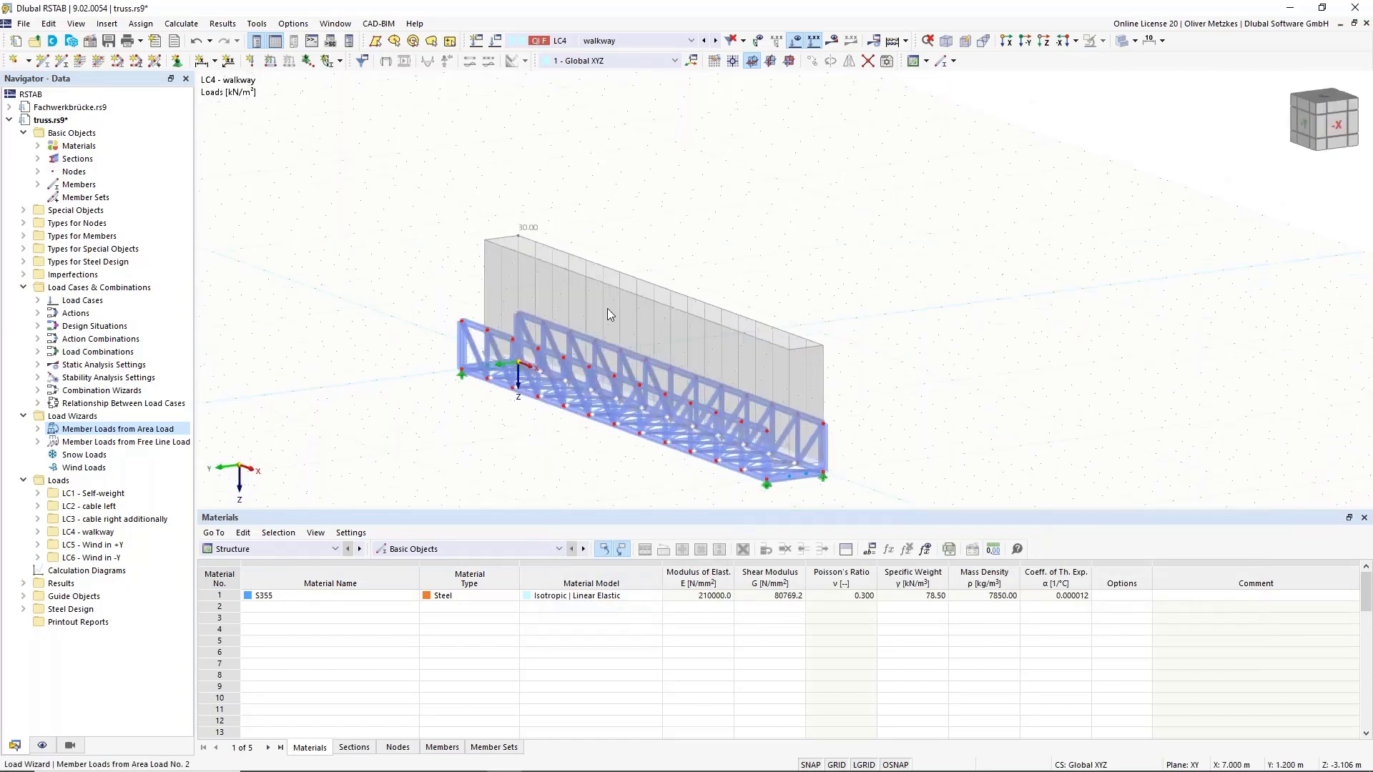
{"action": "right_click", "coordinate": [633, 294]}
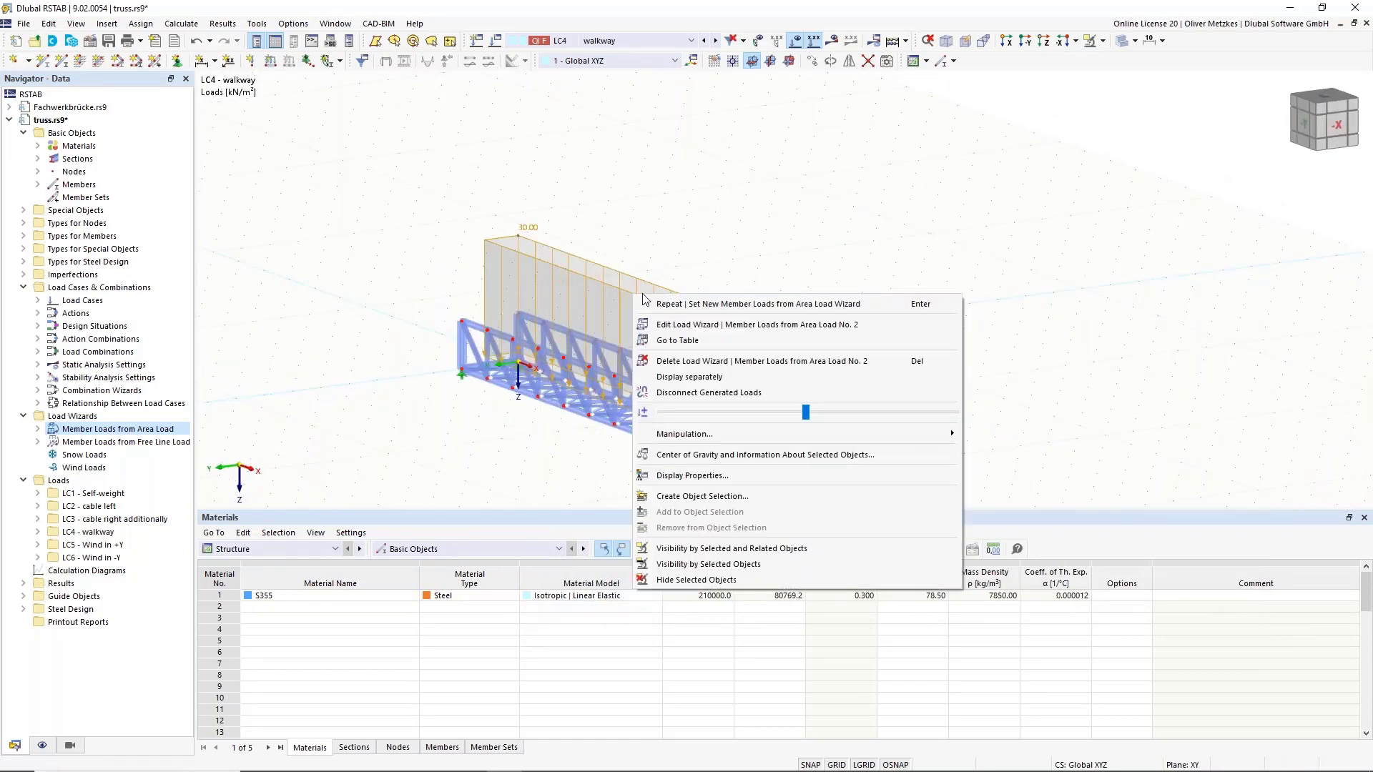
{"action": "left_click", "coordinate": [711, 324]}
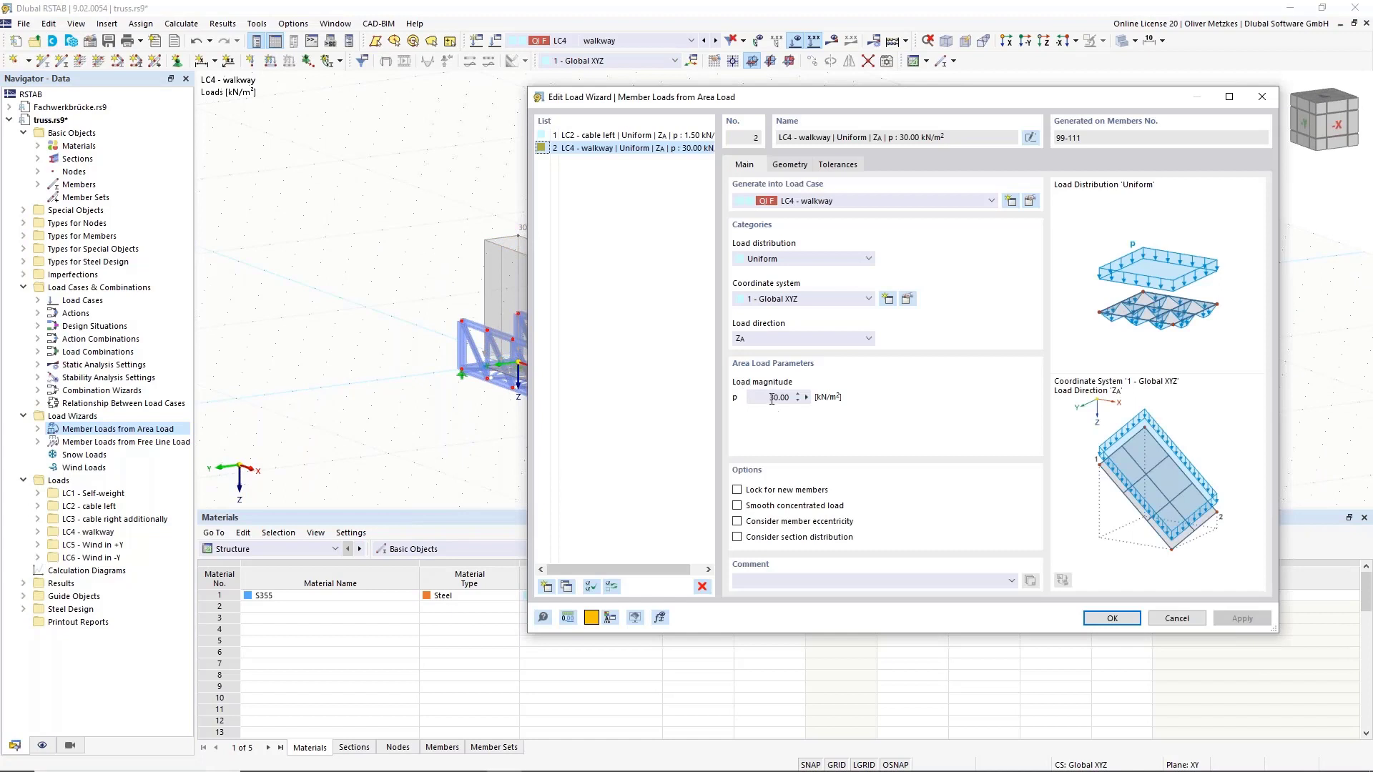
{"action": "left_click_drag", "start_coordinate": [772, 399], "coordinate": [809, 397]}
{"action": "left_click", "coordinate": [1106, 622]}
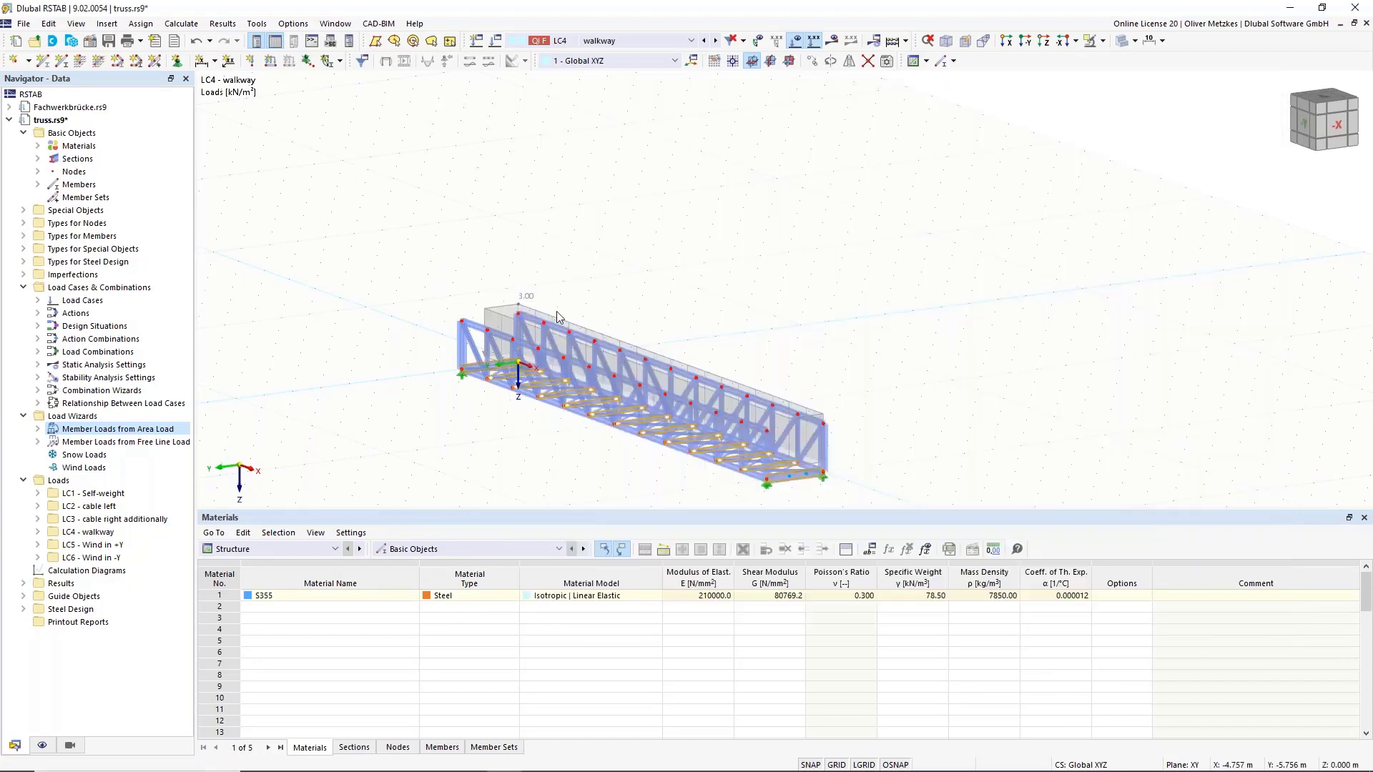
Step: Display the member loads generated from the walkway area load separately, inspect them, and switch back to the combined display
{"action": "right_click", "coordinate": [529, 310]}
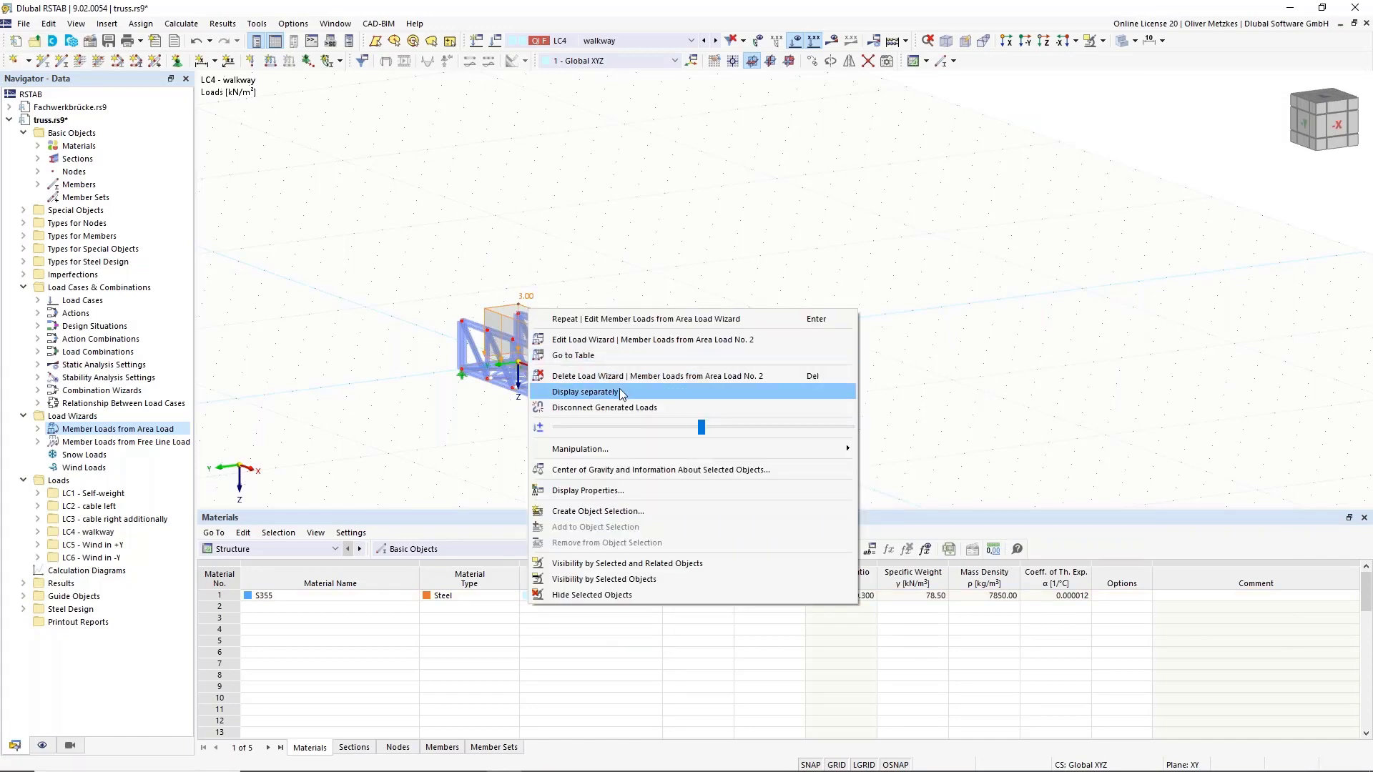
{"action": "left_click", "coordinate": [622, 390]}
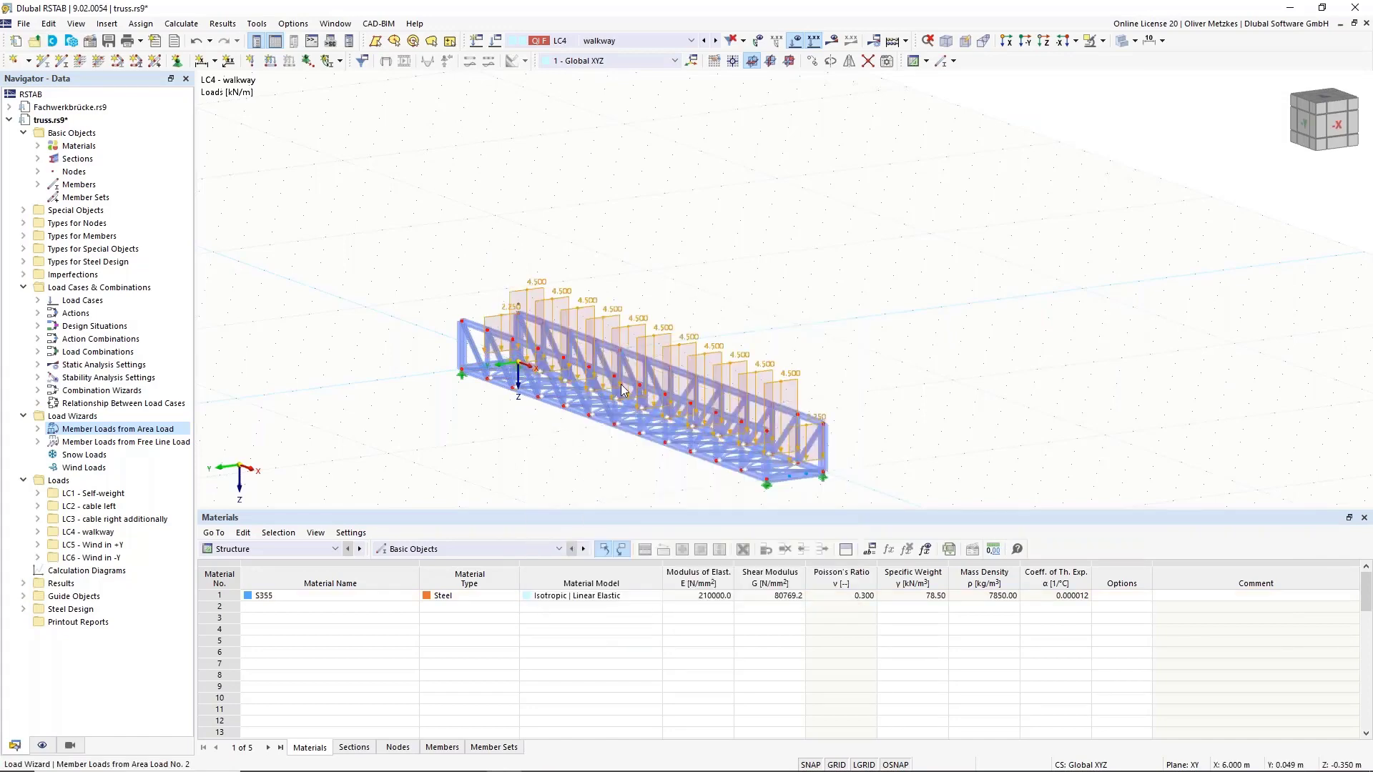
{"action": "right_click", "coordinate": [774, 367]}
{"action": "left_click", "coordinate": [829, 449]}
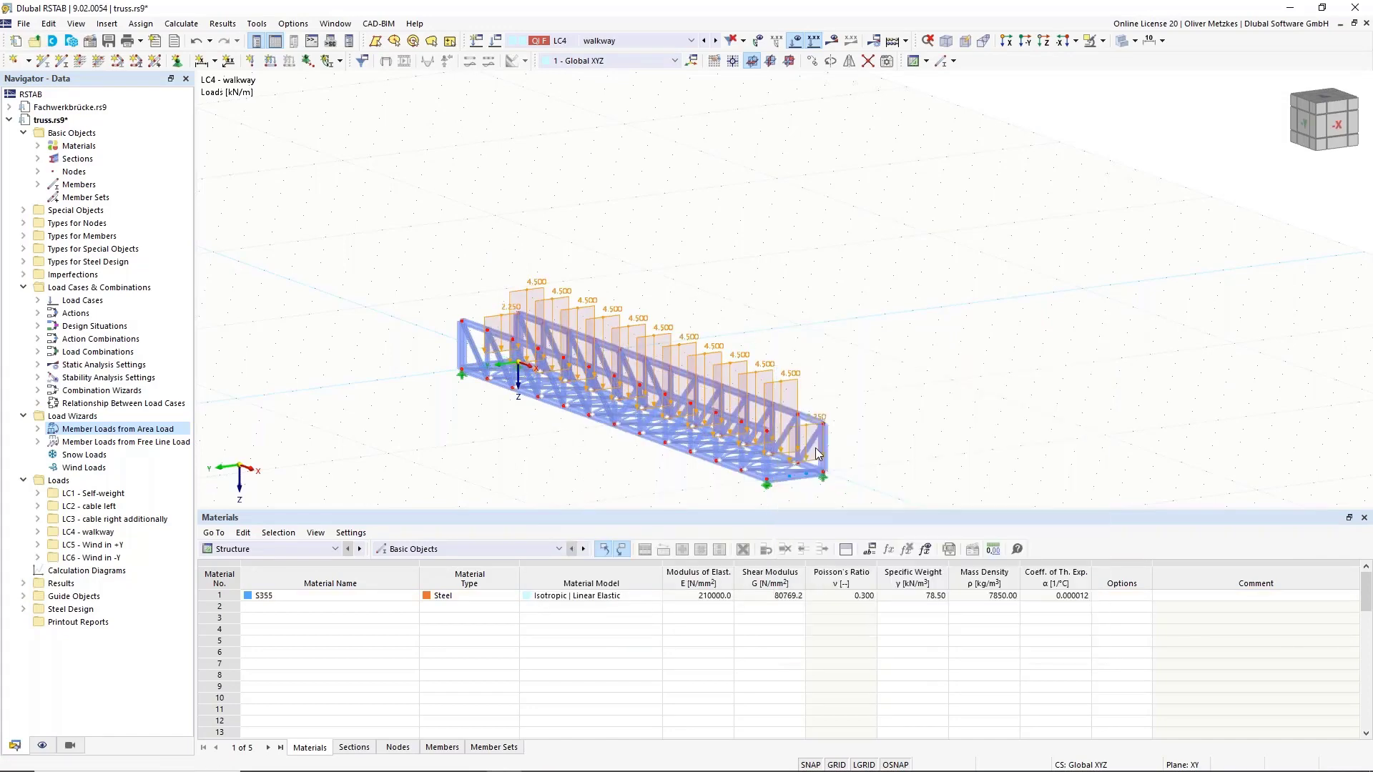
Step: Switch the active load case to LC5 - Wind in +Y
{"action": "left_click", "coordinate": [630, 41]}
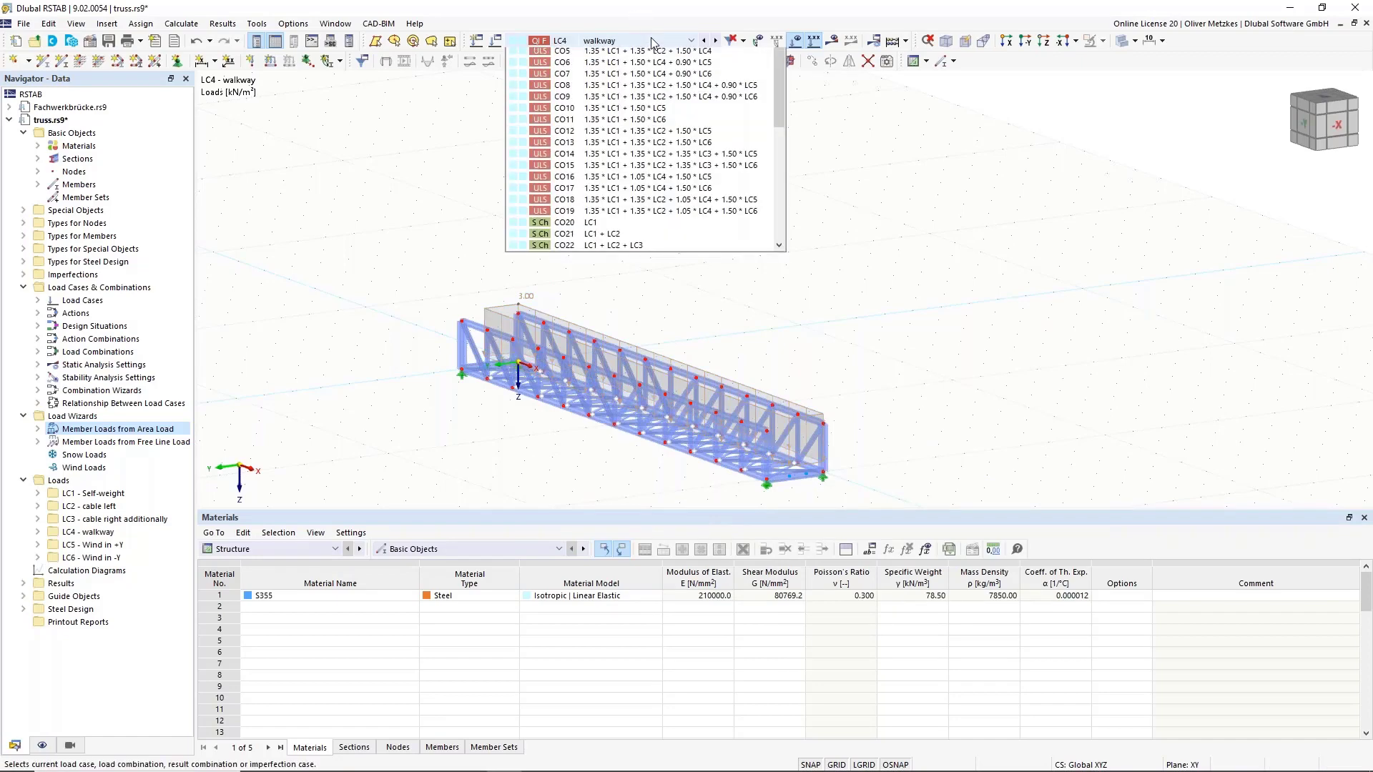
{"action": "left_click", "coordinate": [621, 100]}
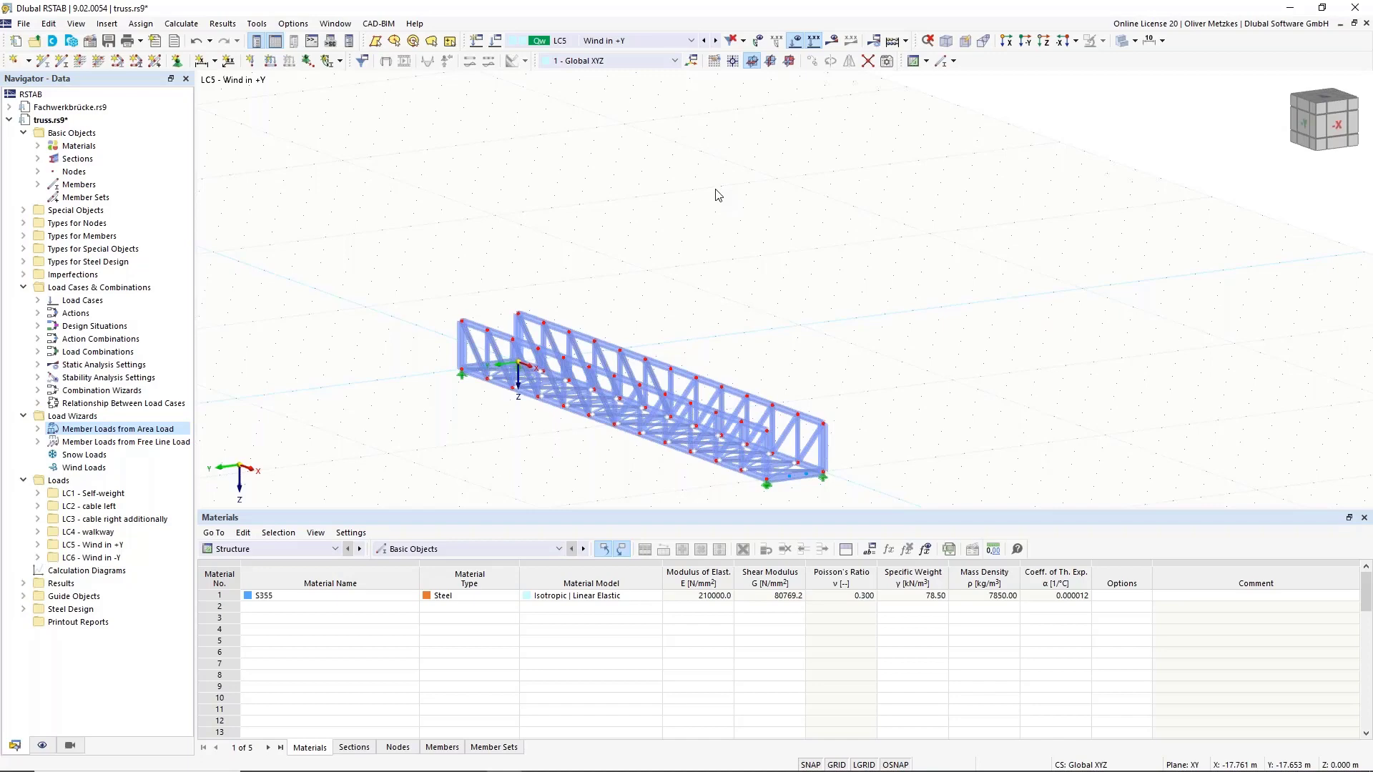
{"action": "scroll", "coordinate": [757, 269], "scroll_direction": "down", "scroll_amount": 1}
{"action": "middle_click_drag", "start_coordinate": [674, 487], "coordinate": [809, 441], "text": "ctrl"}
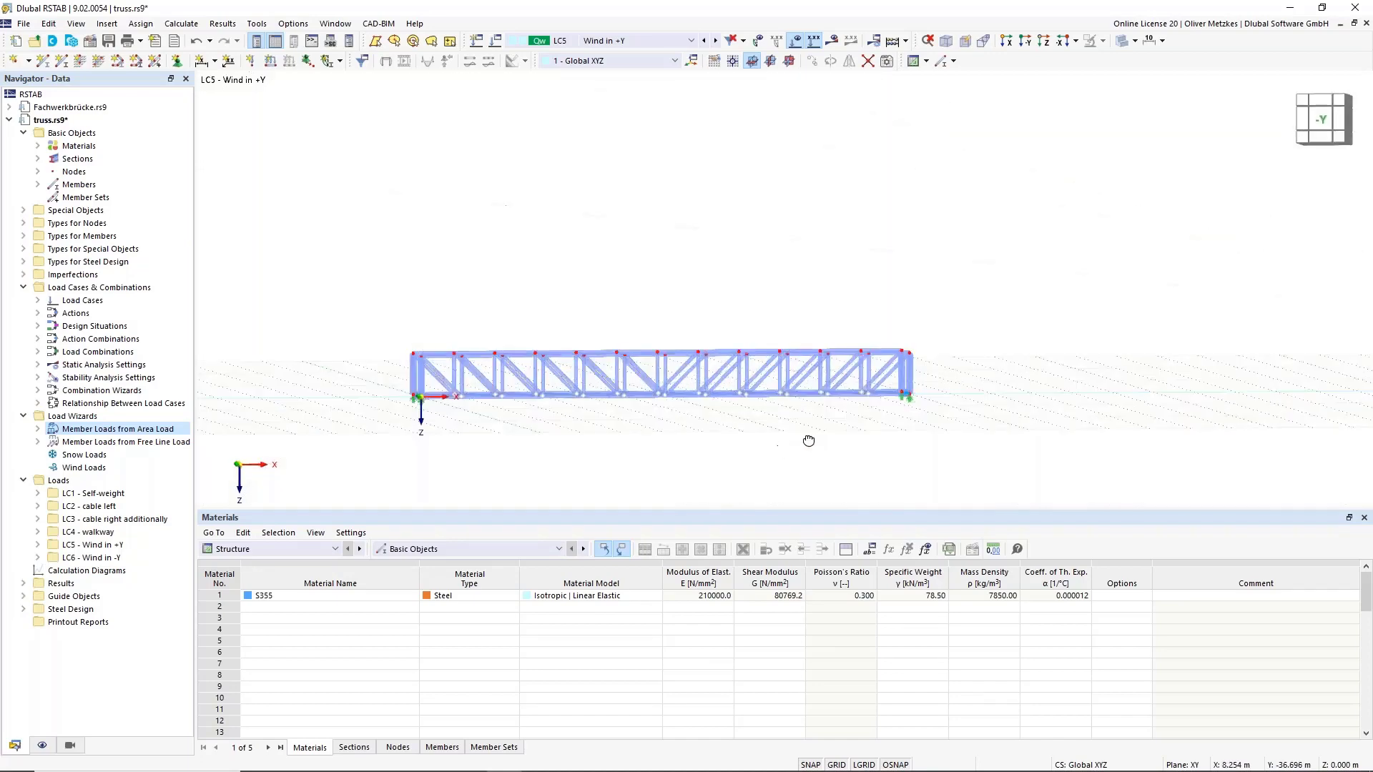
{"action": "right_click_drag", "start_coordinate": [808, 440], "coordinate": [578, 268], "text": "ctrl"}
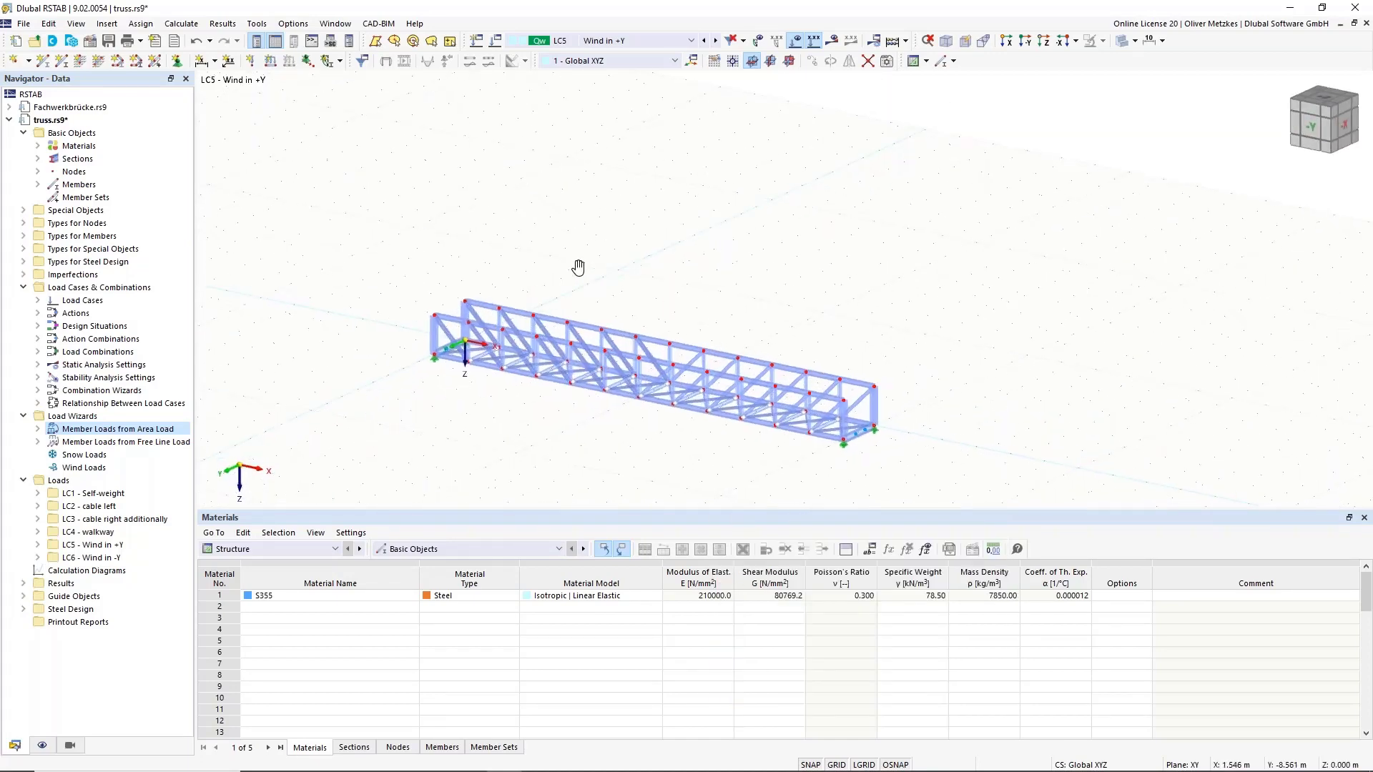
{"action": "middle_click_drag", "start_coordinate": [578, 268], "coordinate": [488, 234]}
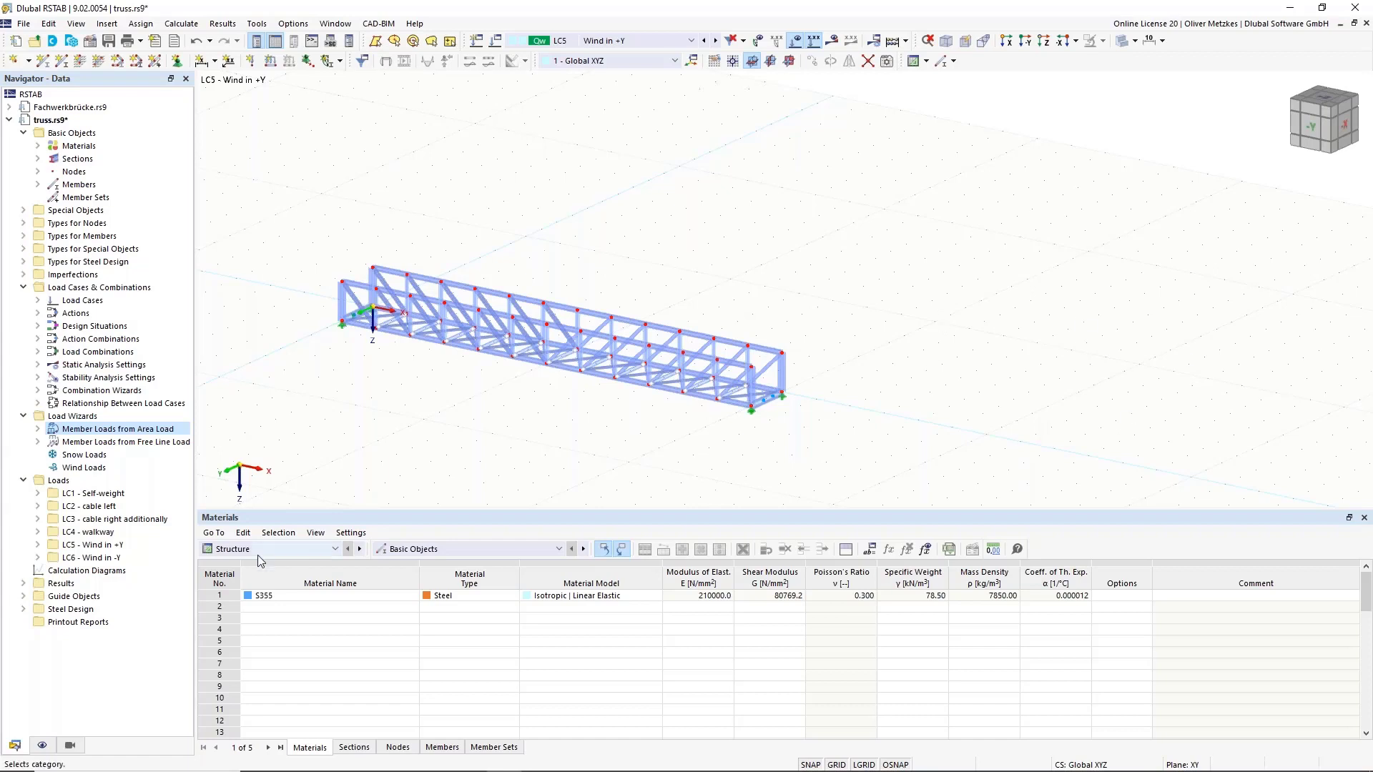
Step: Open the global parameters for editing and add a first parameter named qp
{"action": "left_click", "coordinate": [871, 551]}
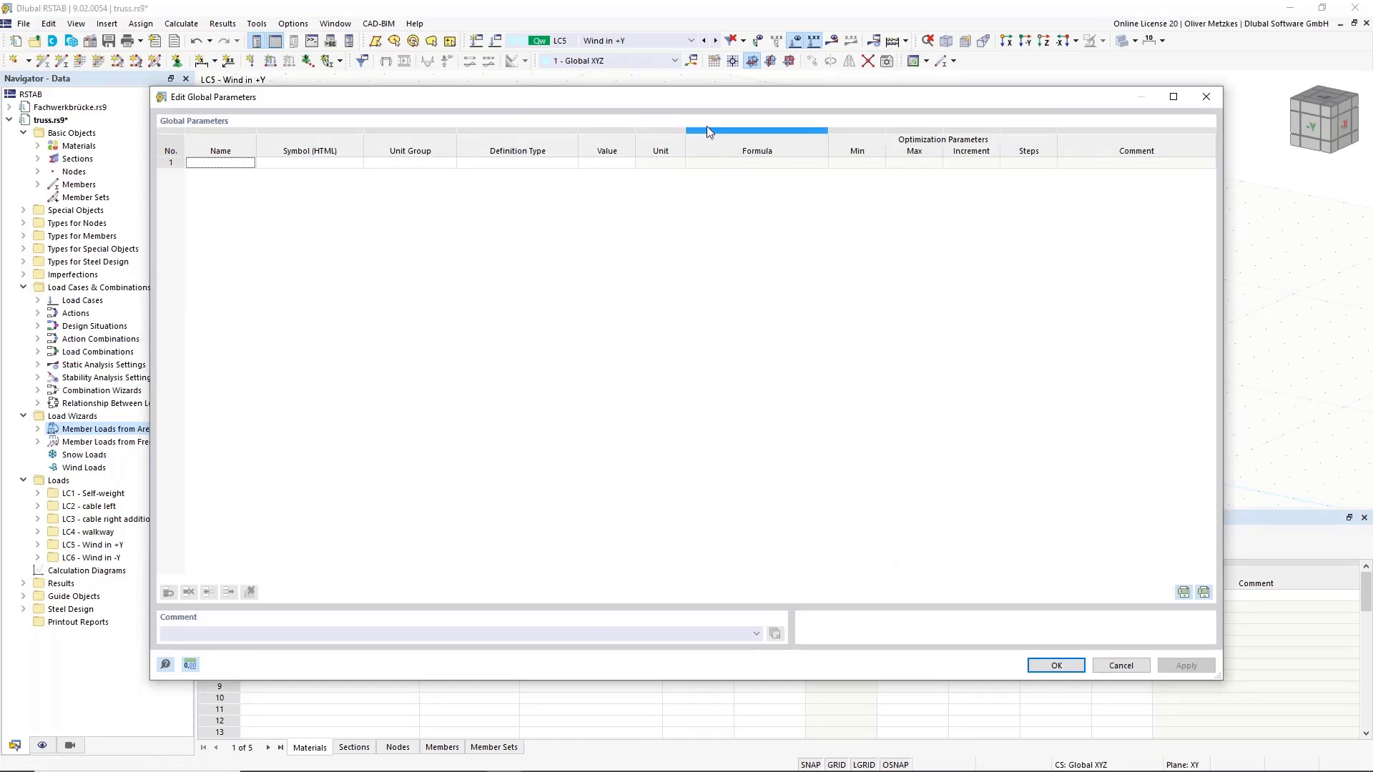
{"action": "left_click_drag", "start_coordinate": [731, 100], "coordinate": [805, 308]}
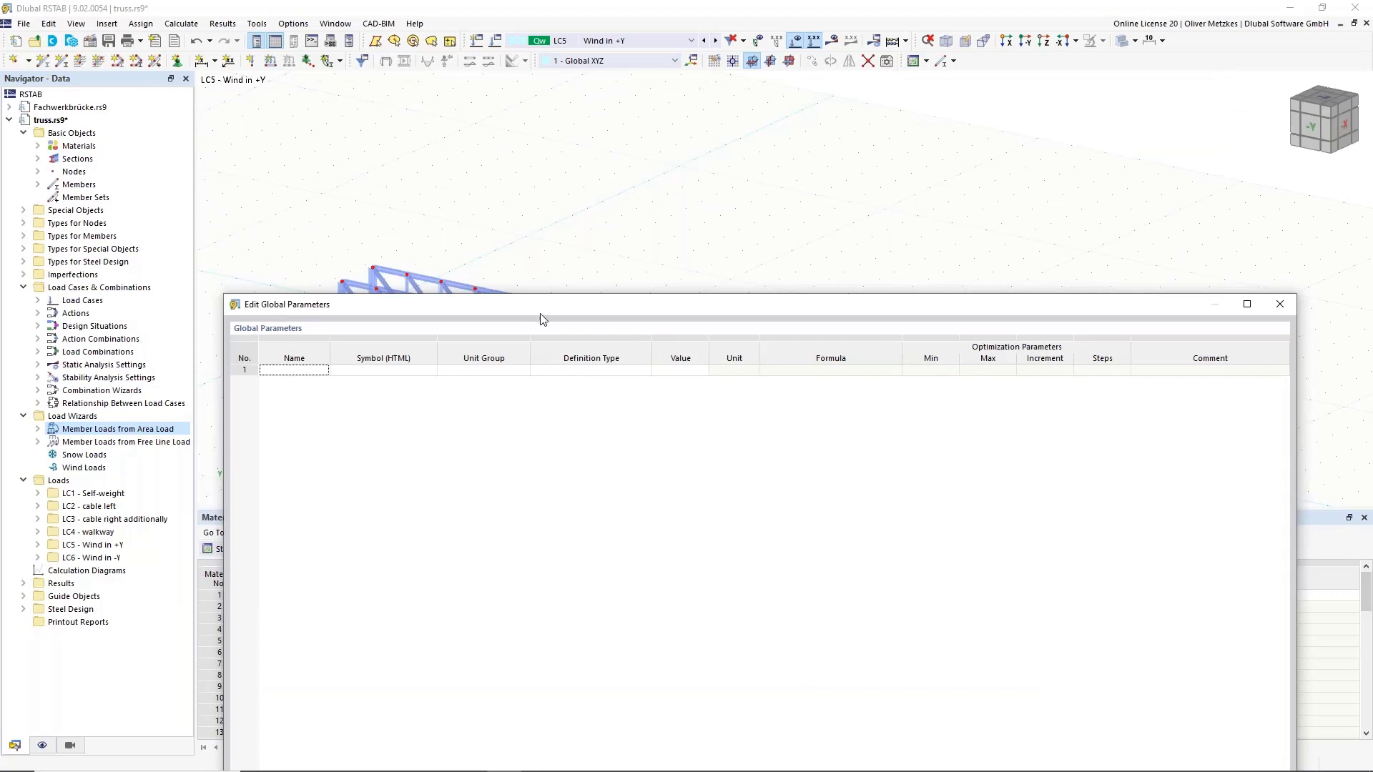
{"action": "left_click_drag", "start_coordinate": [541, 314], "coordinate": [597, 357]}
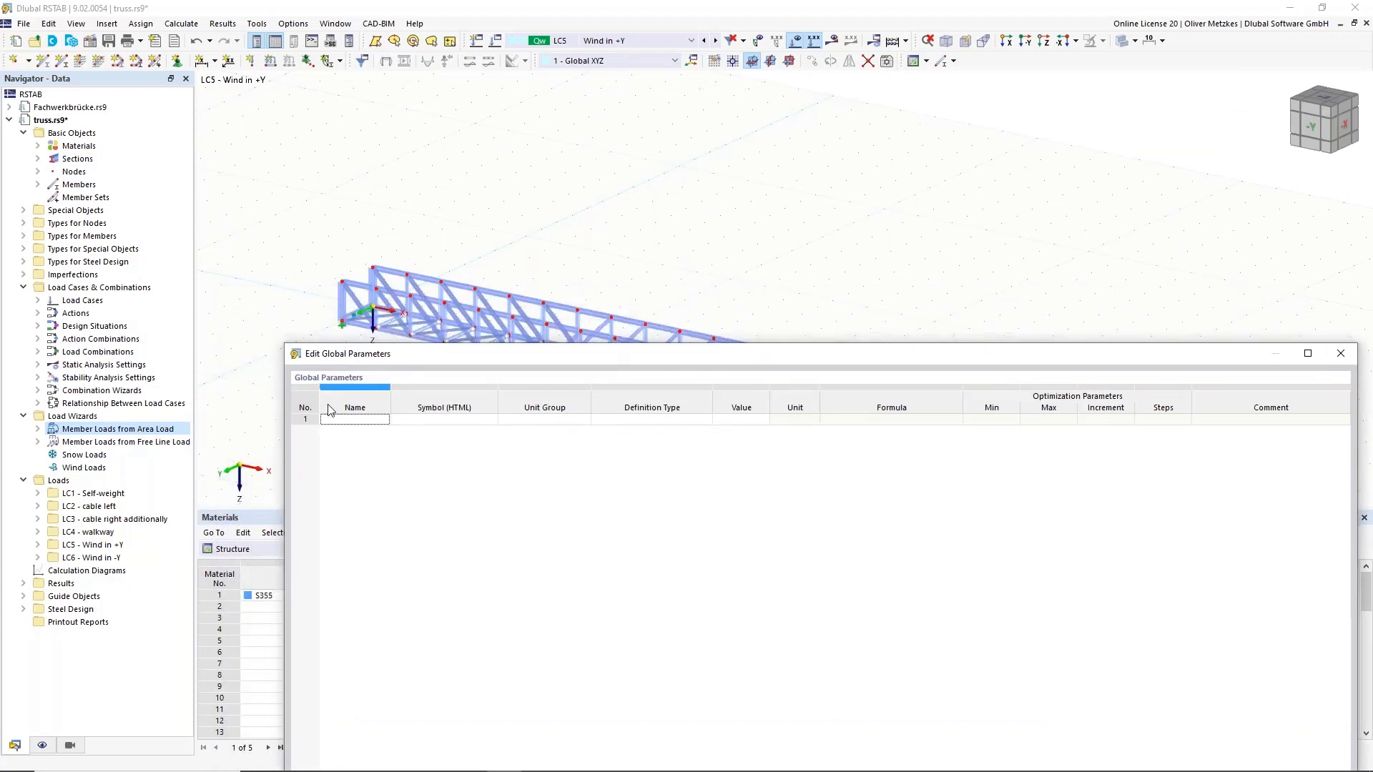
{"action": "left_click", "coordinate": [362, 419]}
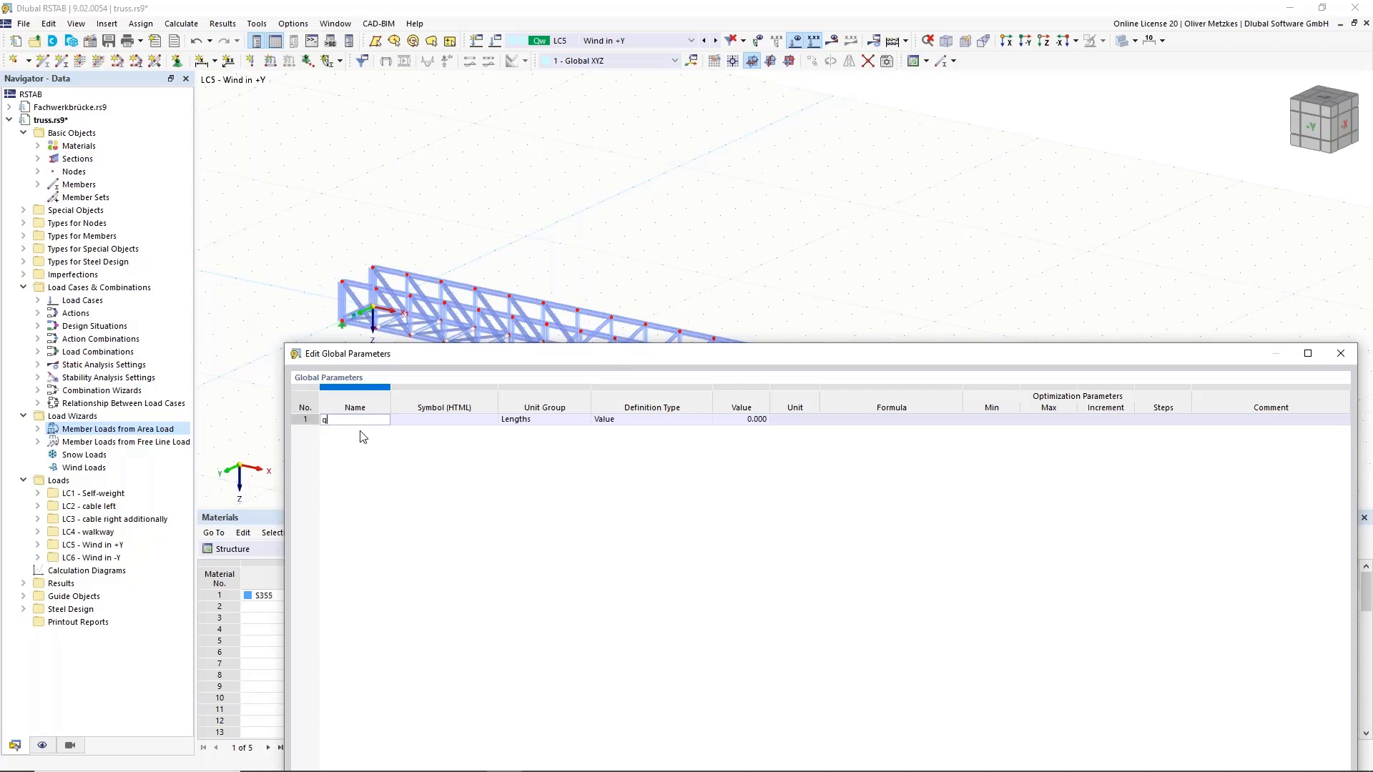
{"action": "left_click", "coordinate": [436, 421]}
Step: Assign the Surface loads unit group to parameter qp and set its value to 0.4 kN/m²
{"action": "left_click", "coordinate": [529, 420]}
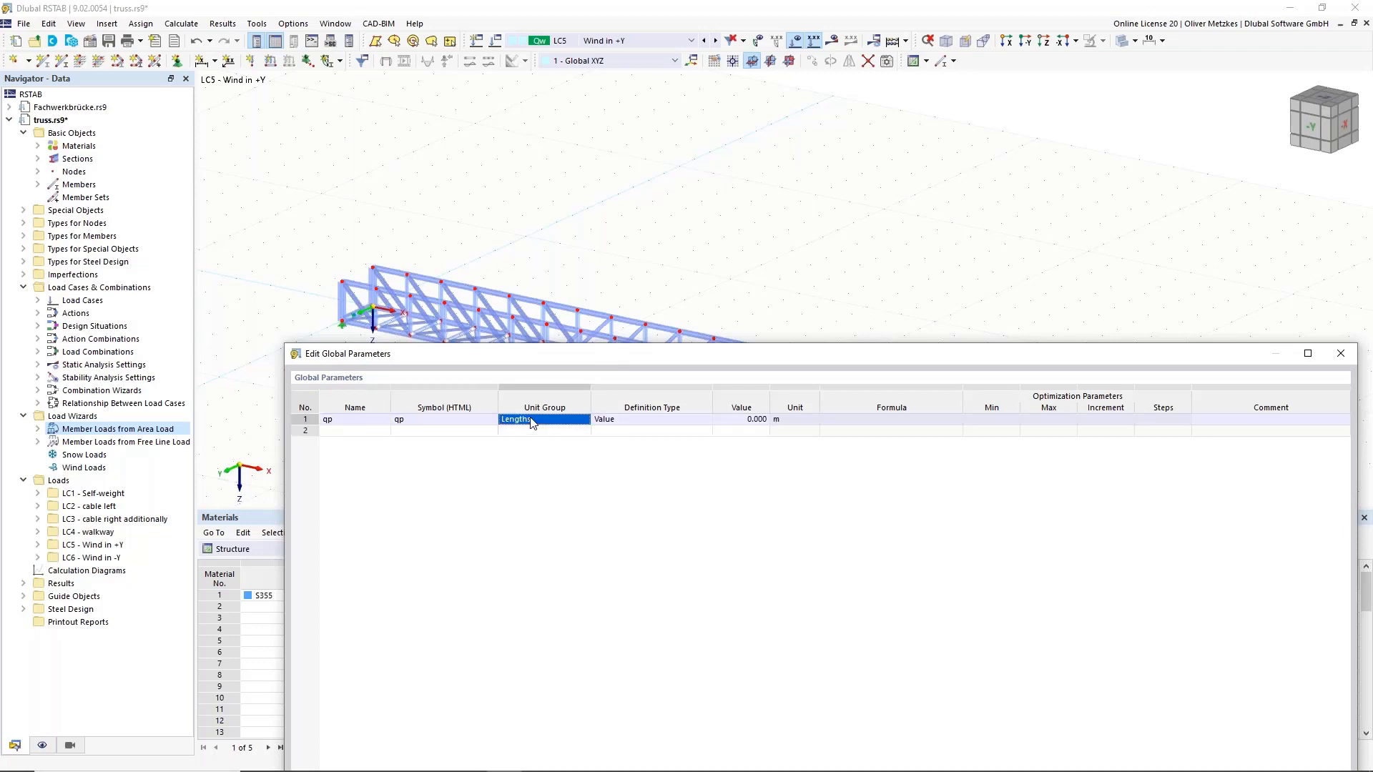
{"action": "left_click", "coordinate": [572, 421]}
{"action": "scroll", "coordinate": [572, 458], "scroll_direction": "down", "scroll_amount": 8}
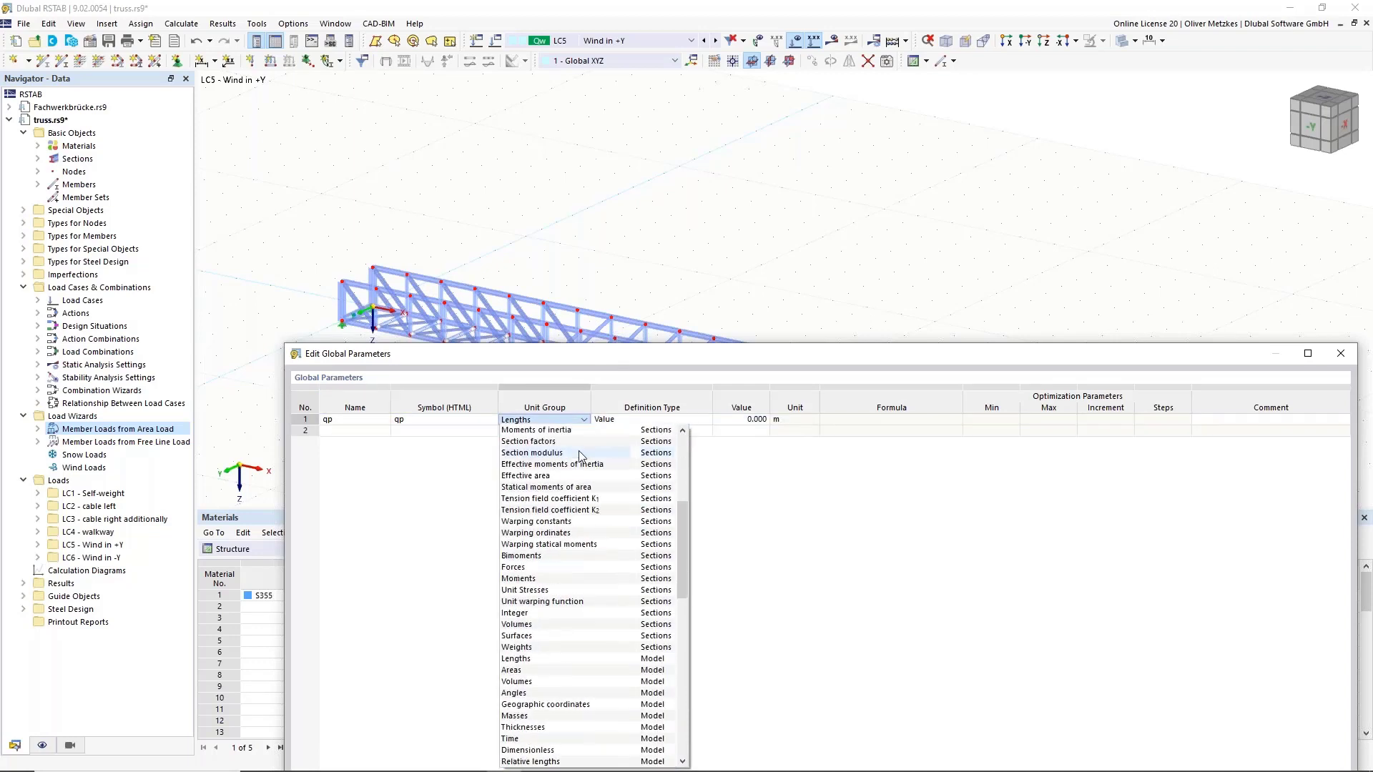
{"action": "type", "text": "su"}
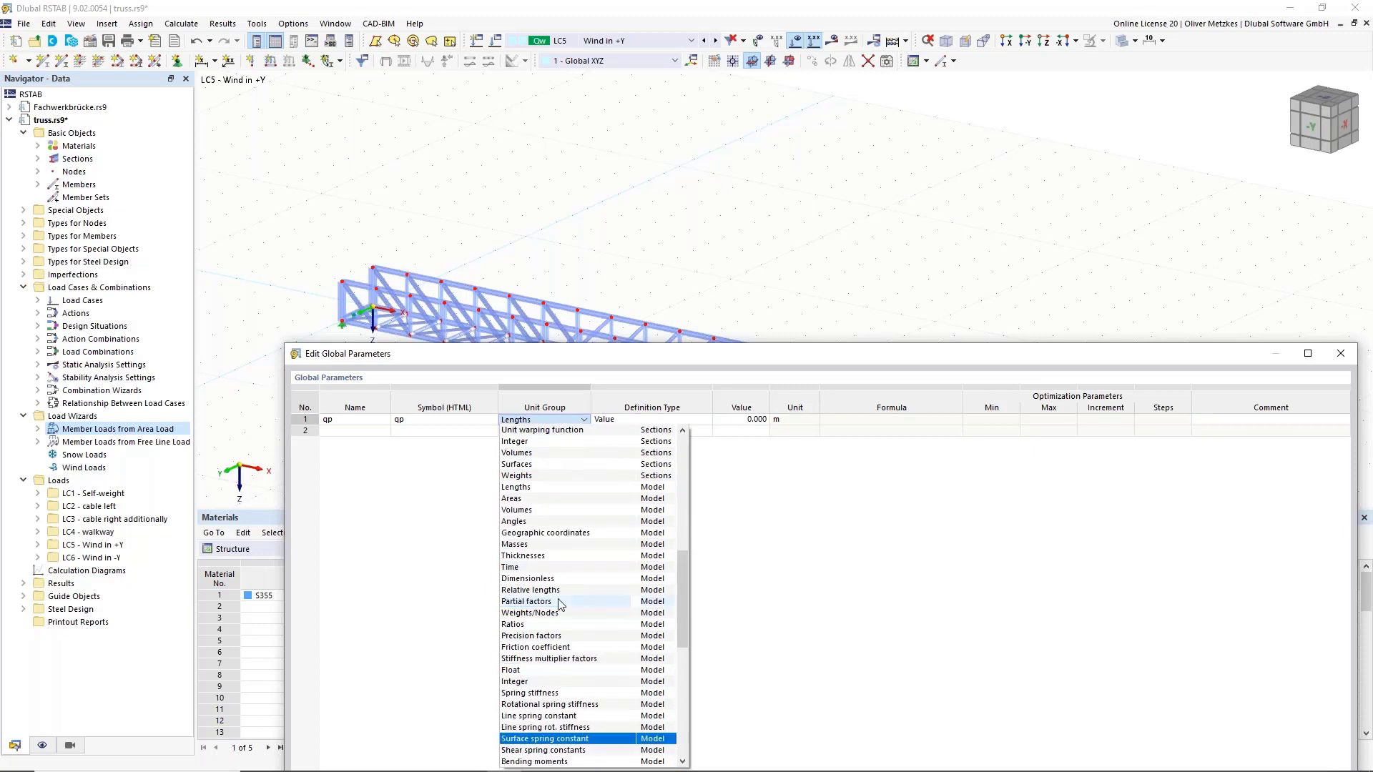
{"action": "scroll", "coordinate": [560, 604], "scroll_direction": "down", "scroll_amount": 9}
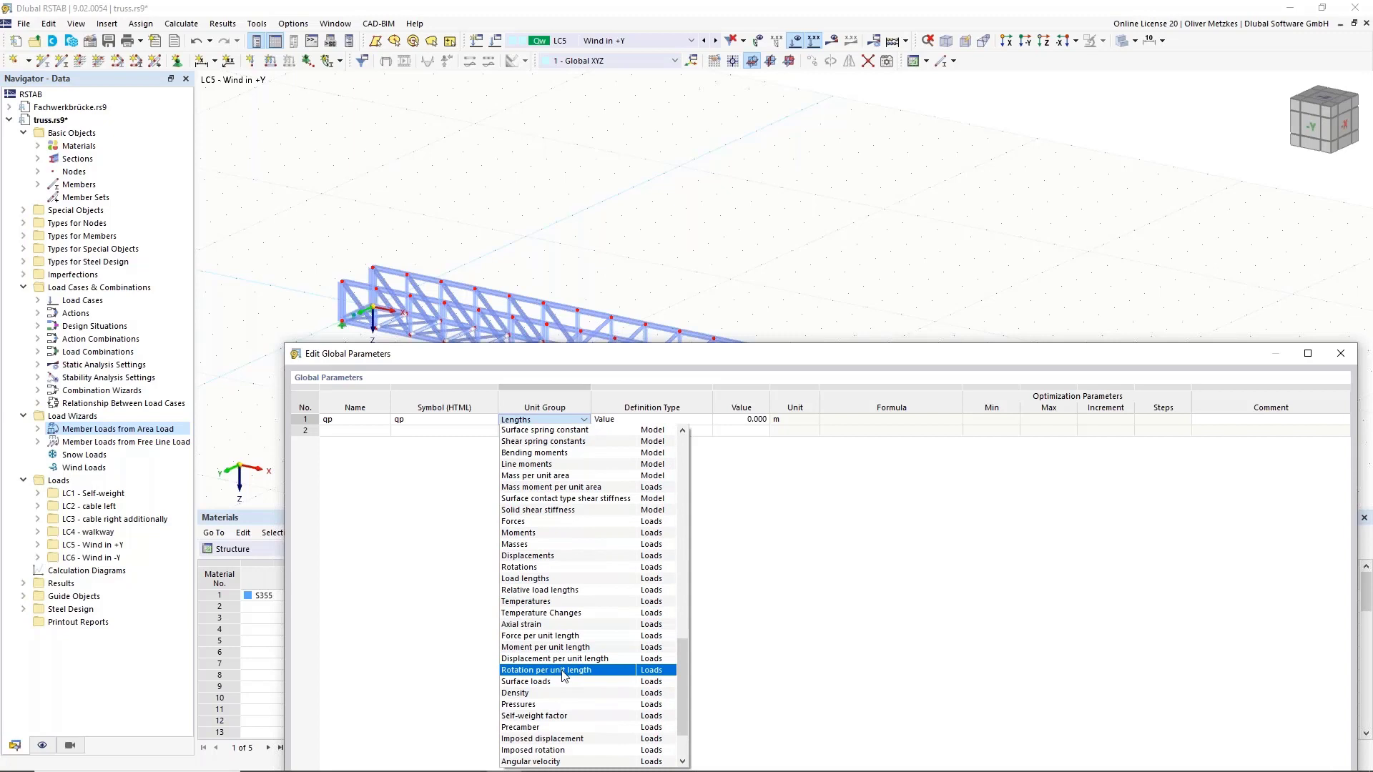
{"action": "key", "text": "Down"}
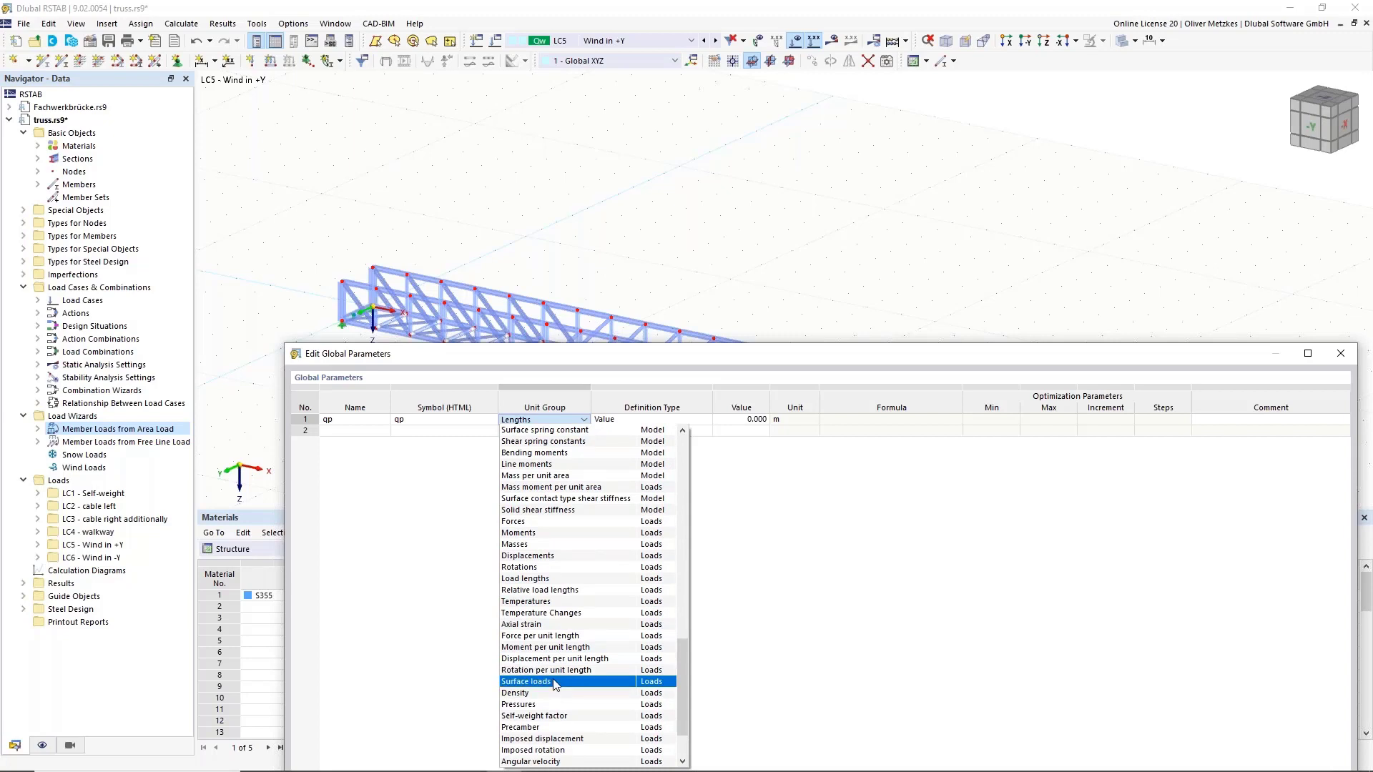
{"action": "key", "text": "Return"}
{"action": "key", "text": "Tab"}
{"action": "key", "text": "Tab"}
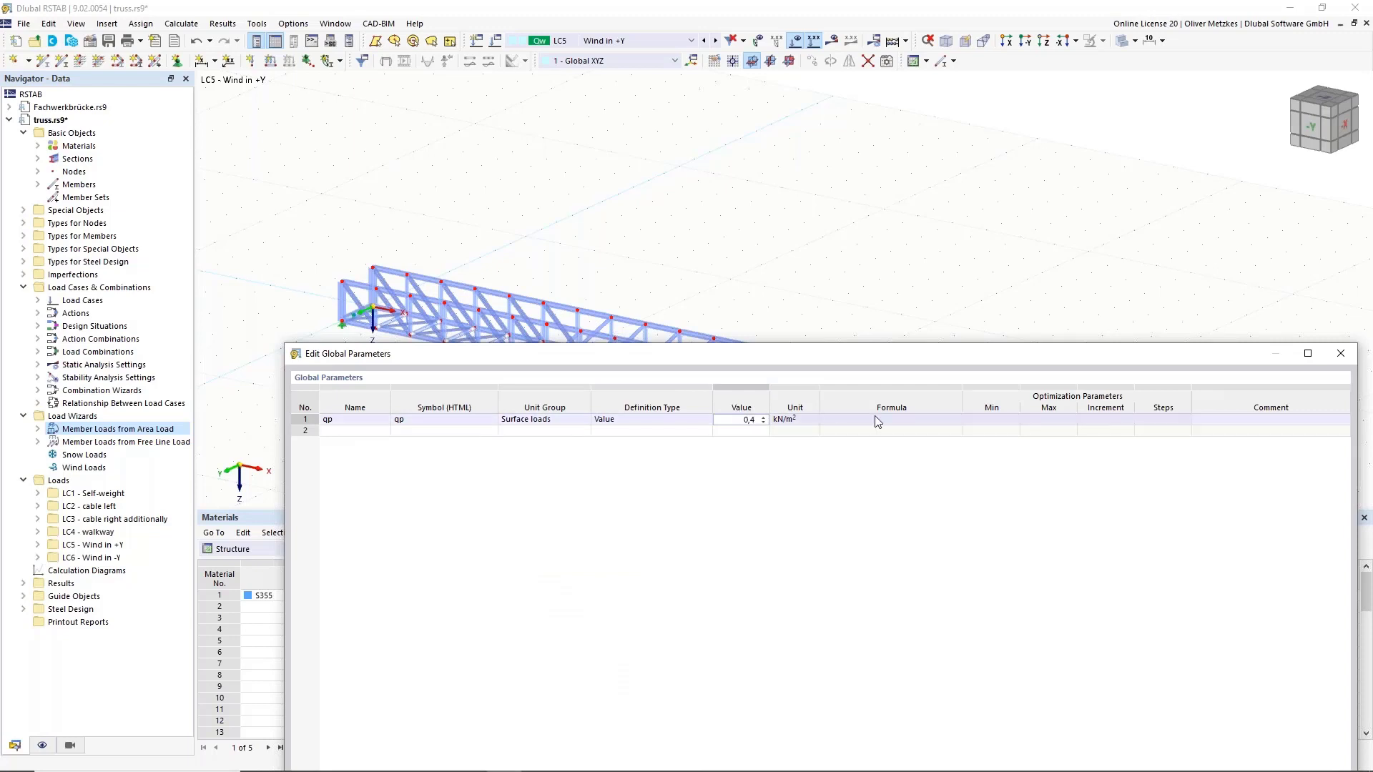
{"action": "key", "text": "Tab"}
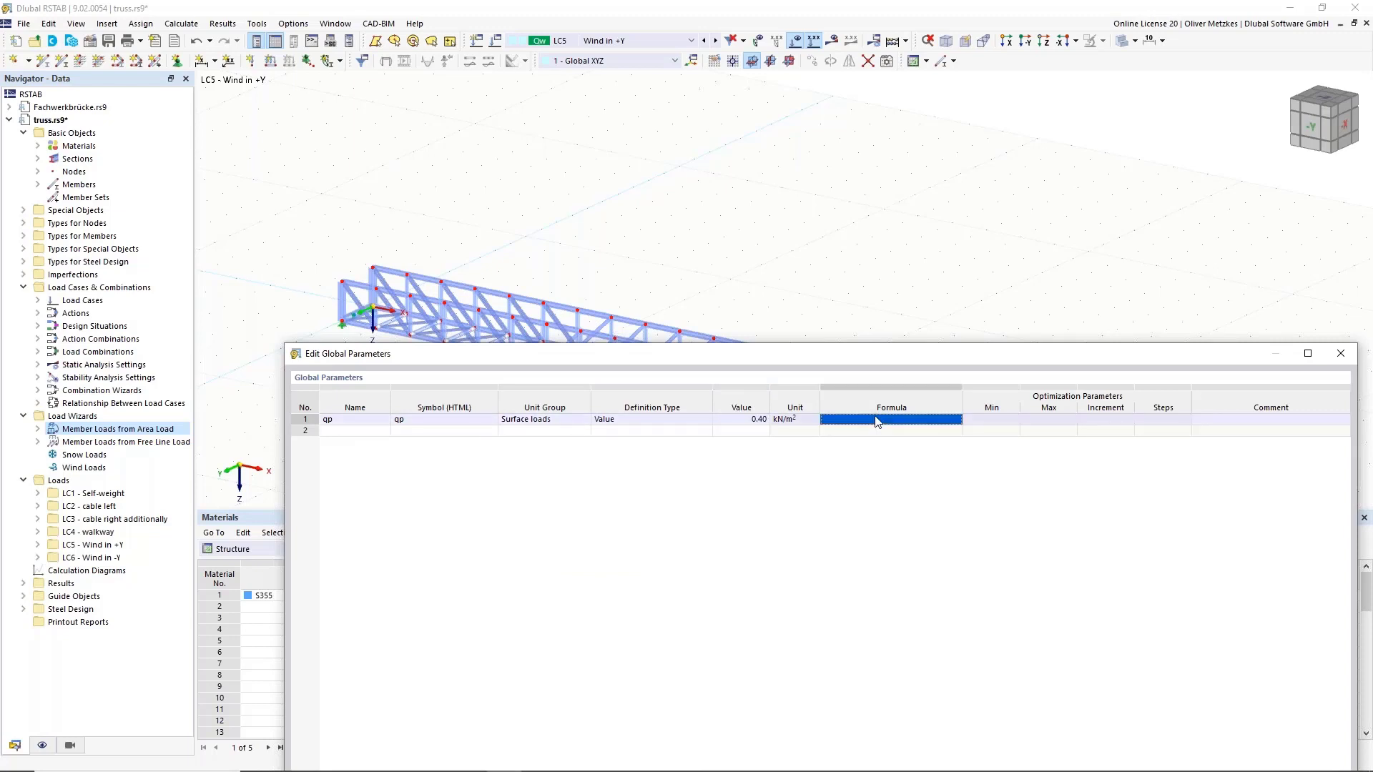
Step: Add a second global parameter named cf with the Partial factors unit group and a value of 2
{"action": "double_click", "coordinate": [360, 431]}
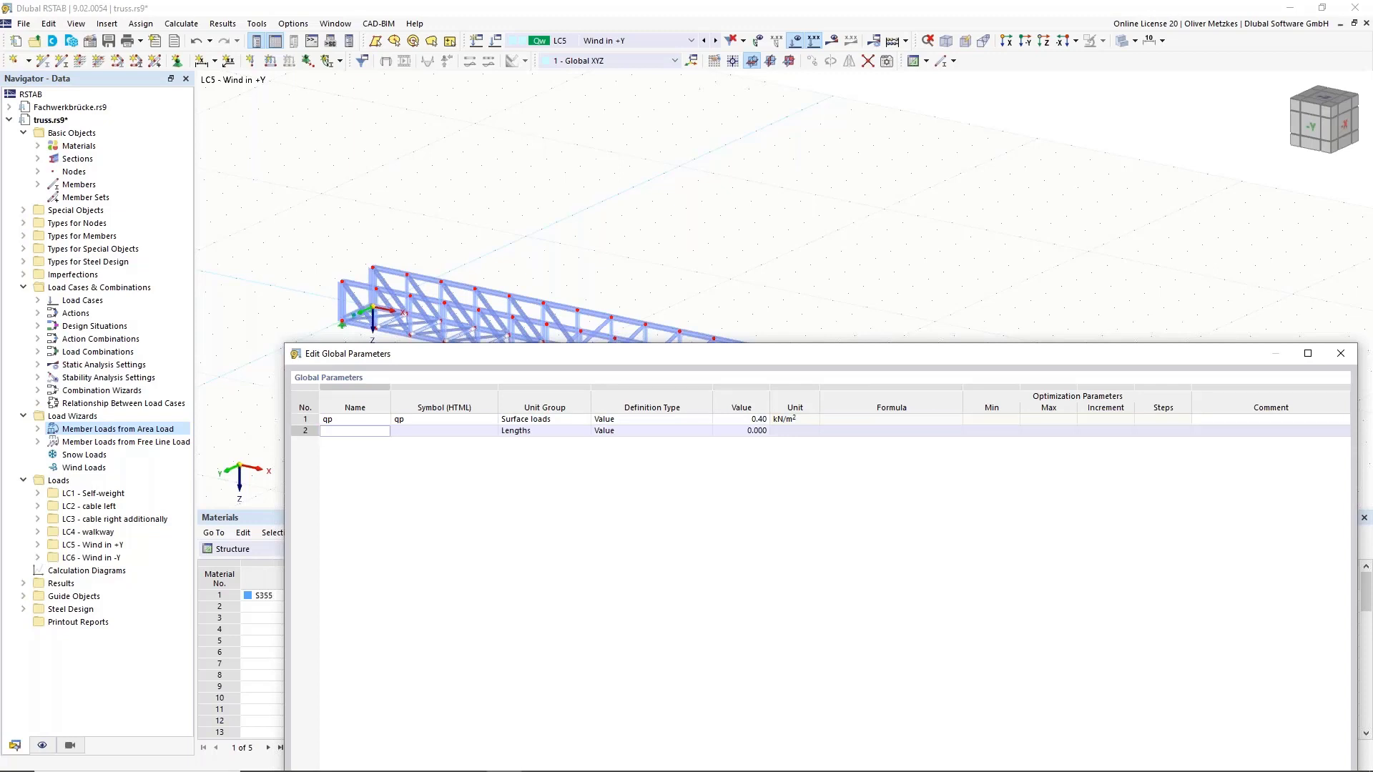
{"action": "type", "text": "cf"}
{"action": "key", "text": "Tab"}
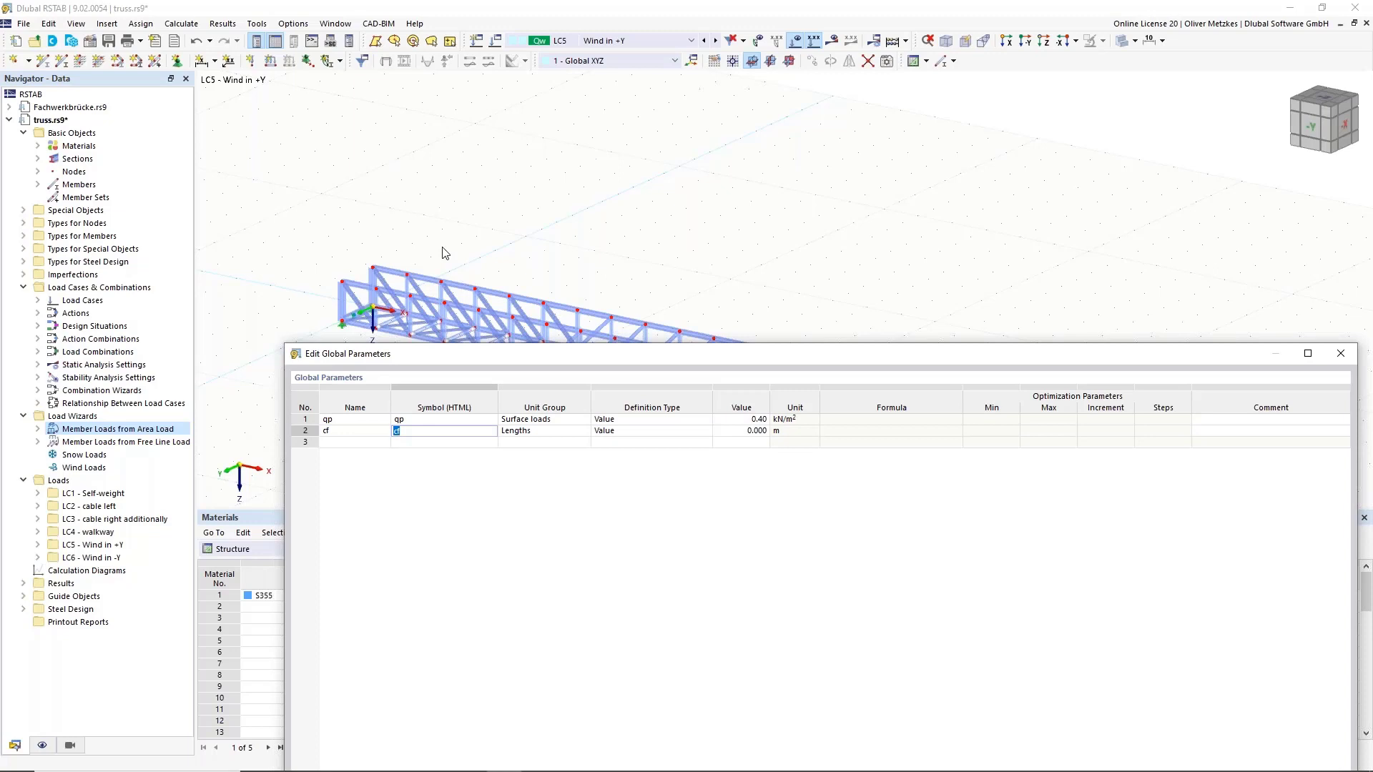
{"action": "left_click", "coordinate": [570, 432]}
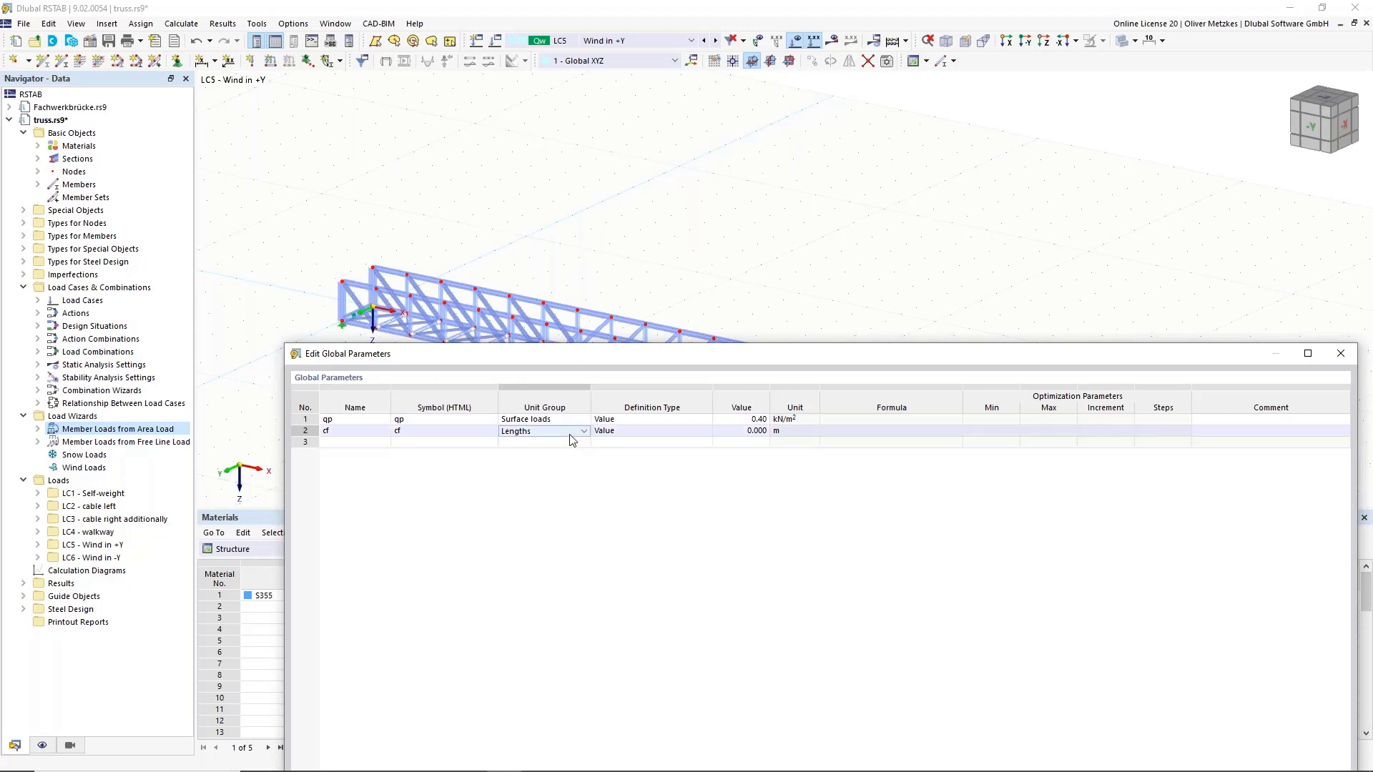
{"action": "left_click", "coordinate": [572, 432]}
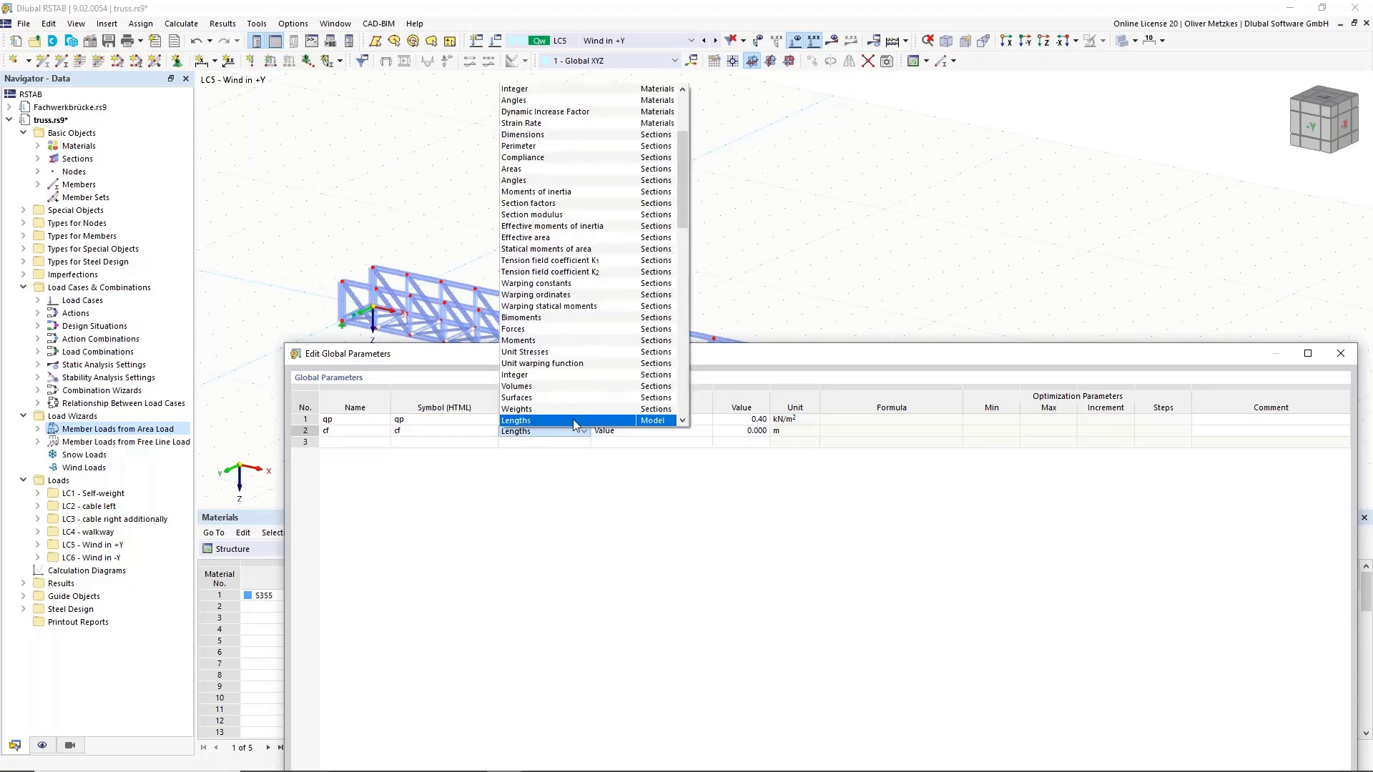
{"action": "scroll", "coordinate": [576, 401], "scroll_direction": "down", "scroll_amount": 7}
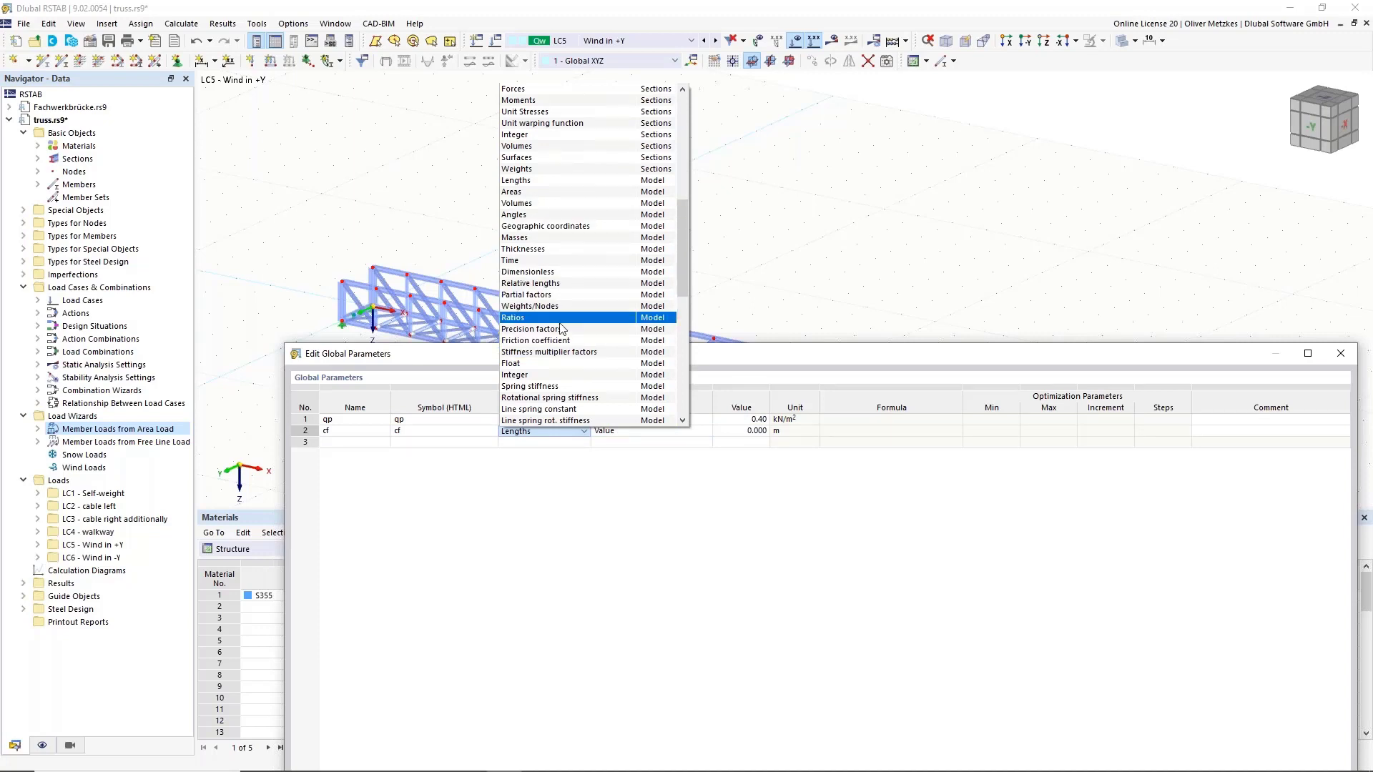
{"action": "scroll", "coordinate": [569, 304], "scroll_direction": "down", "scroll_amount": 1}
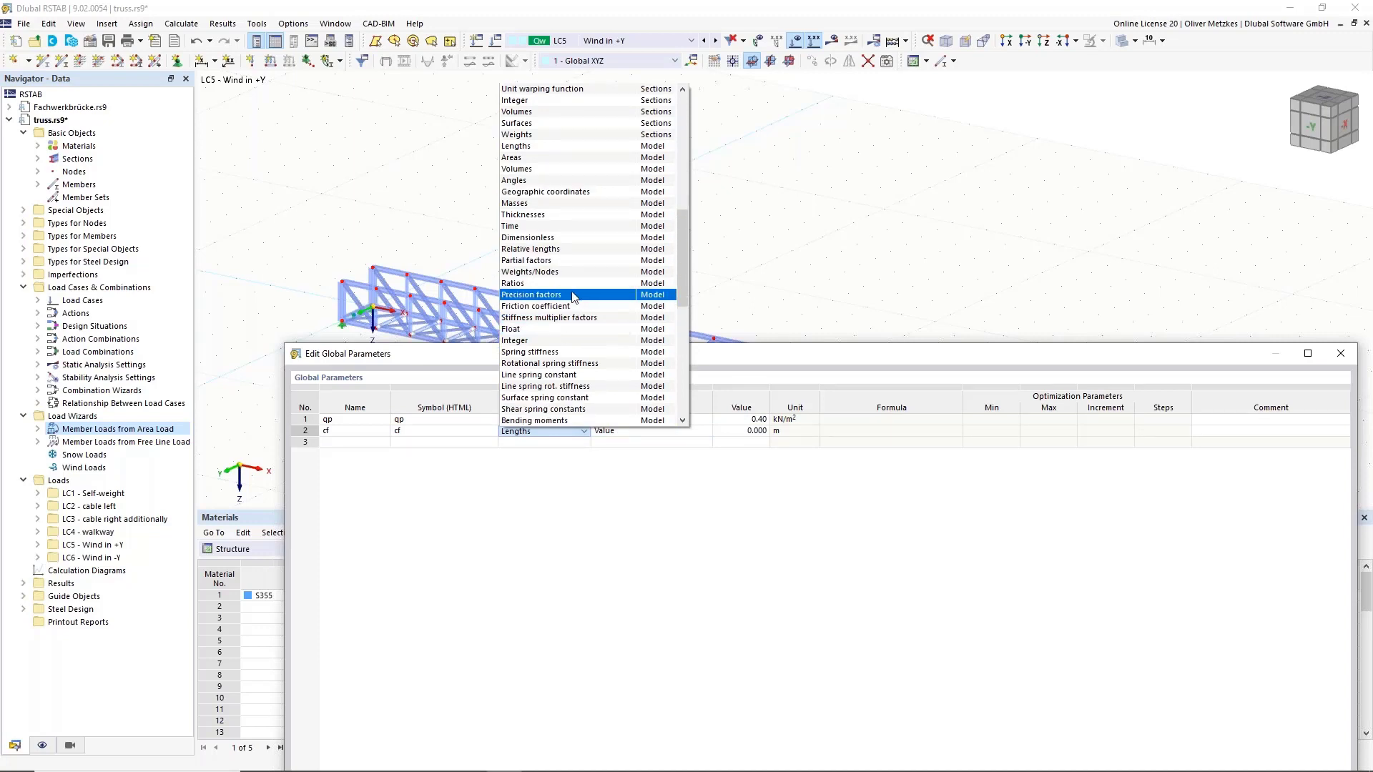
{"action": "left_click", "coordinate": [565, 260]}
{"action": "left_click", "coordinate": [755, 431]}
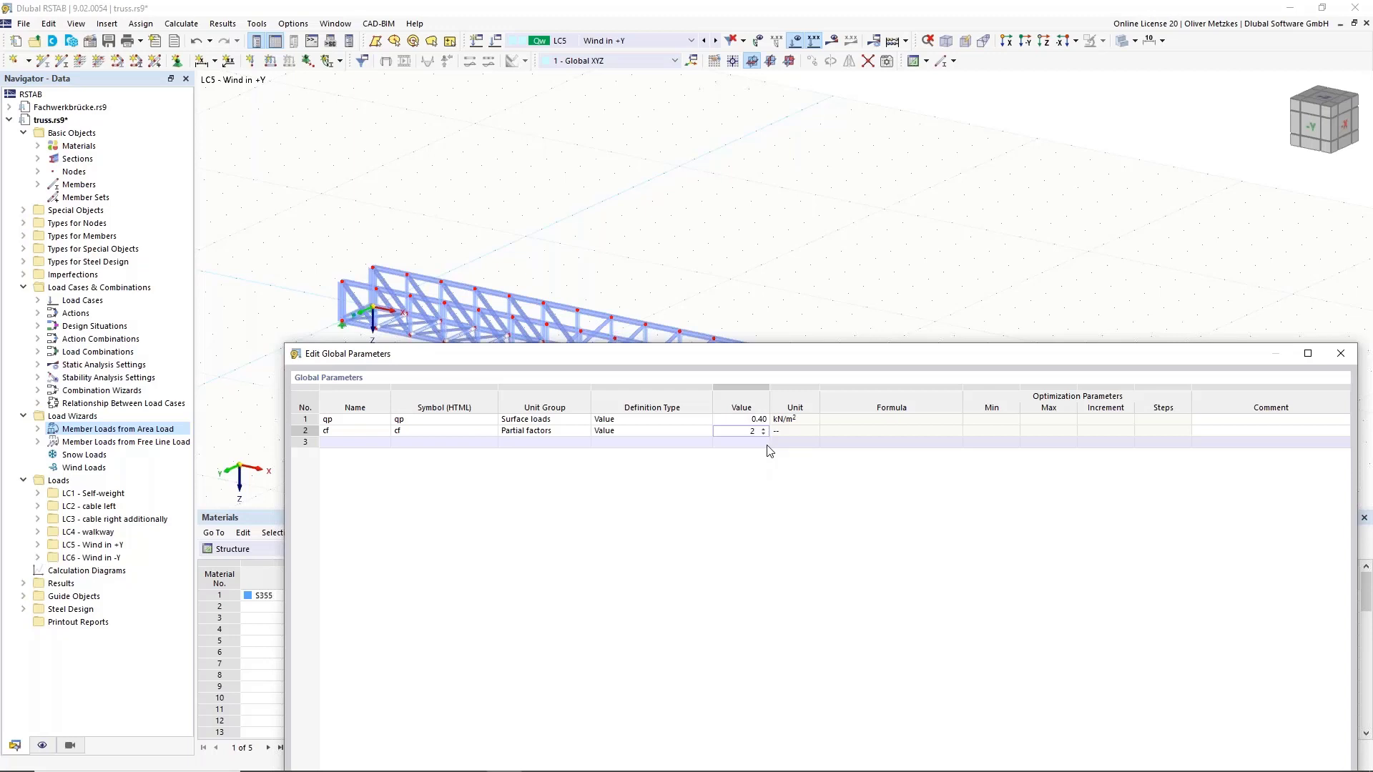
Step: Add a third global parameter named phi with the Partial factors unit group and a value of 0.2
{"action": "left_click", "coordinate": [361, 442]}
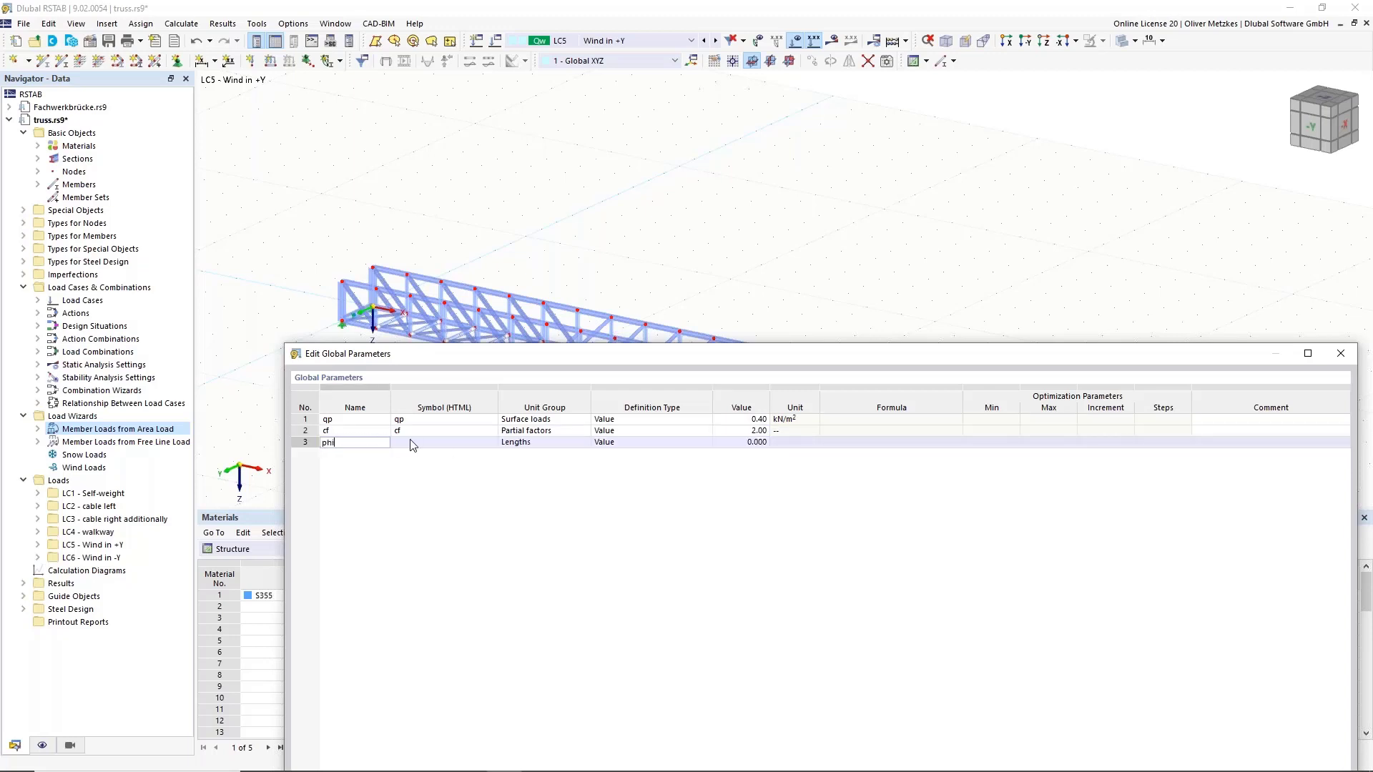
{"action": "left_click", "coordinate": [535, 444]}
{"action": "left_click", "coordinate": [582, 443]}
{"action": "scroll", "coordinate": [589, 408], "scroll_direction": "down", "scroll_amount": 3}
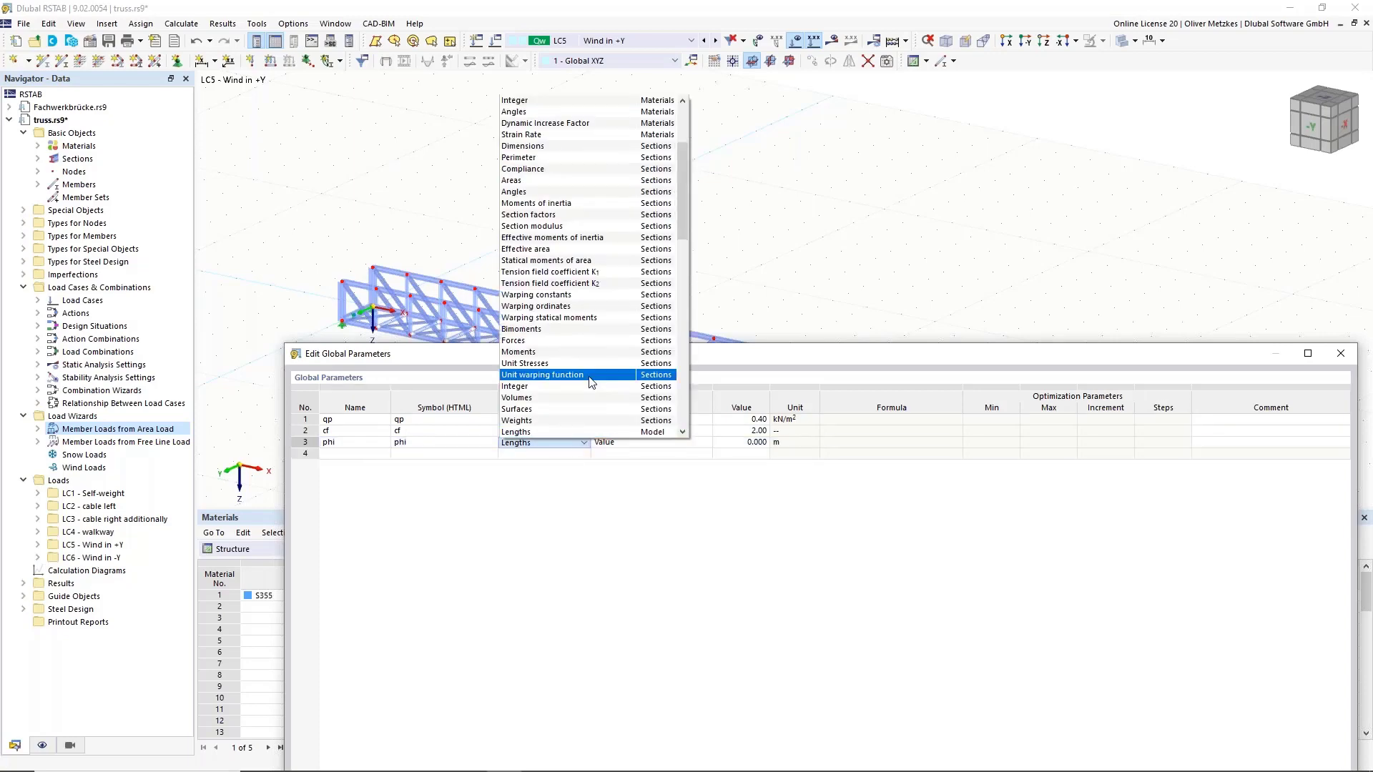
{"action": "scroll", "coordinate": [581, 435], "scroll_direction": "down", "scroll_amount": 1}
{"action": "left_click", "coordinate": [577, 432]}
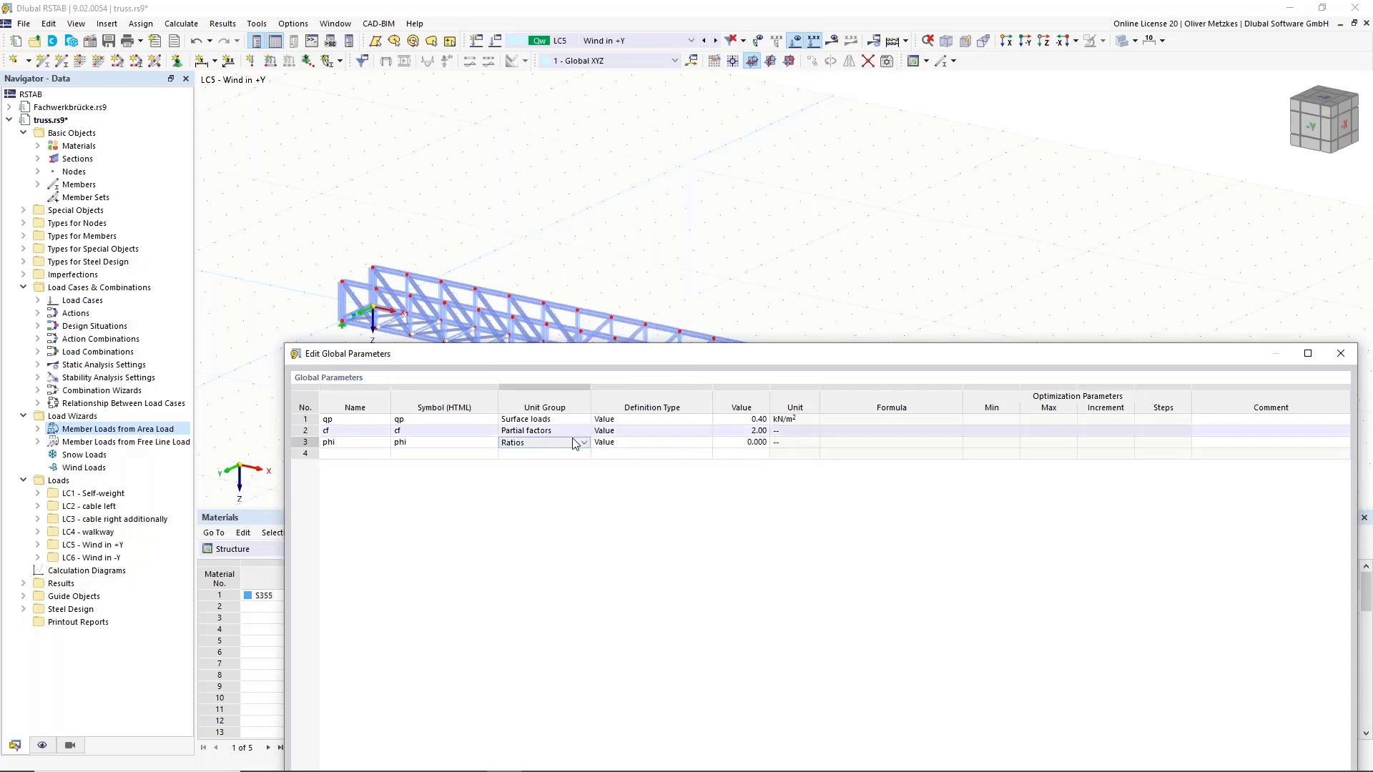
{"action": "left_click", "coordinate": [578, 442]}
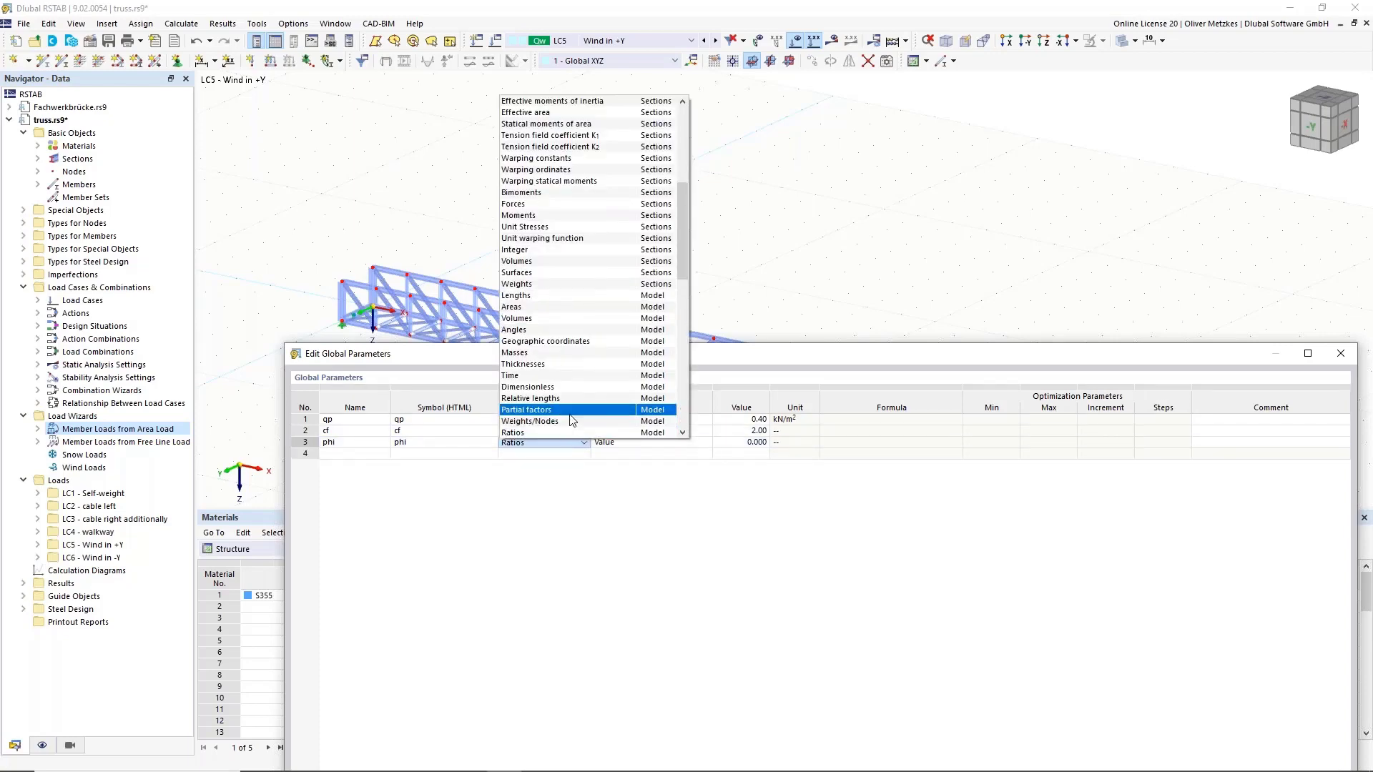
{"action": "left_click", "coordinate": [570, 414]}
{"action": "left_click", "coordinate": [731, 444]}
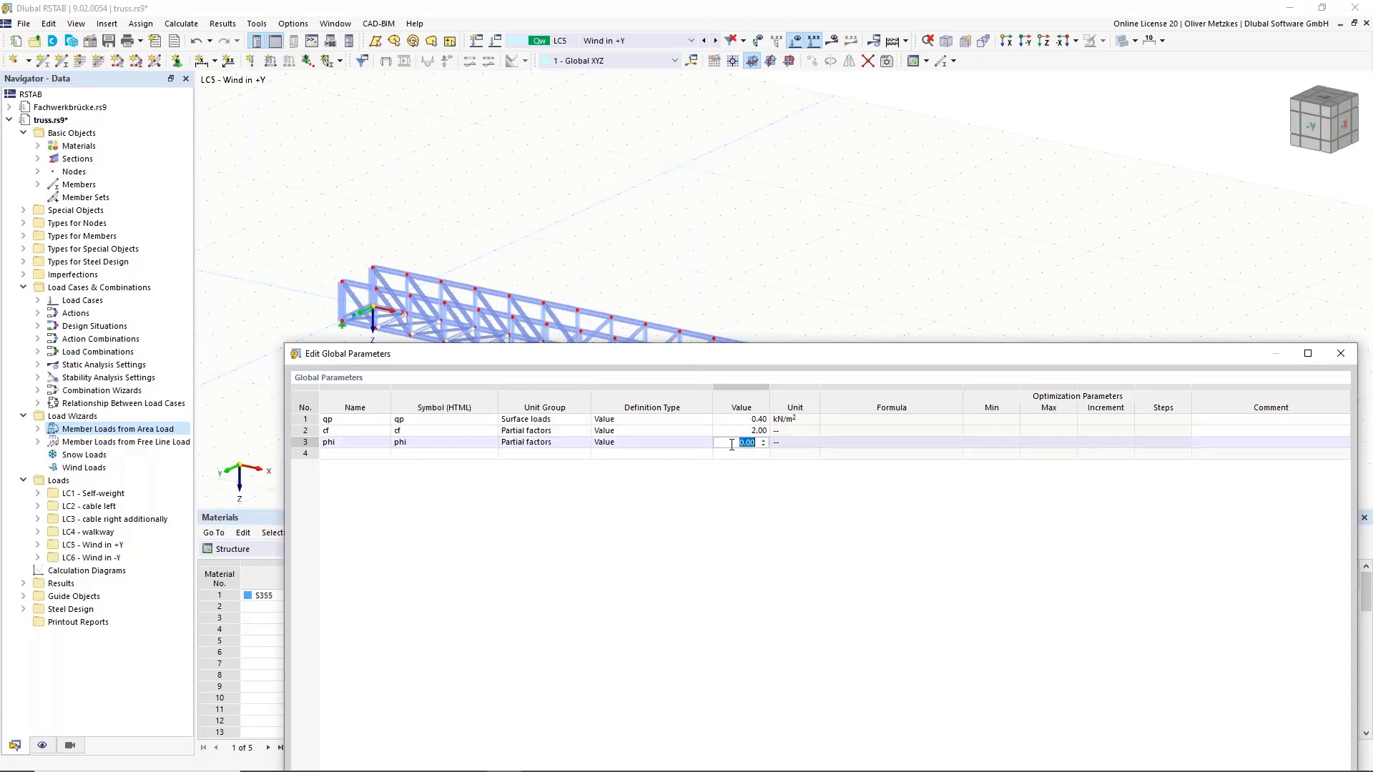
{"action": "type", "text": "0,2"}
{"action": "left_click", "coordinate": [795, 444]}
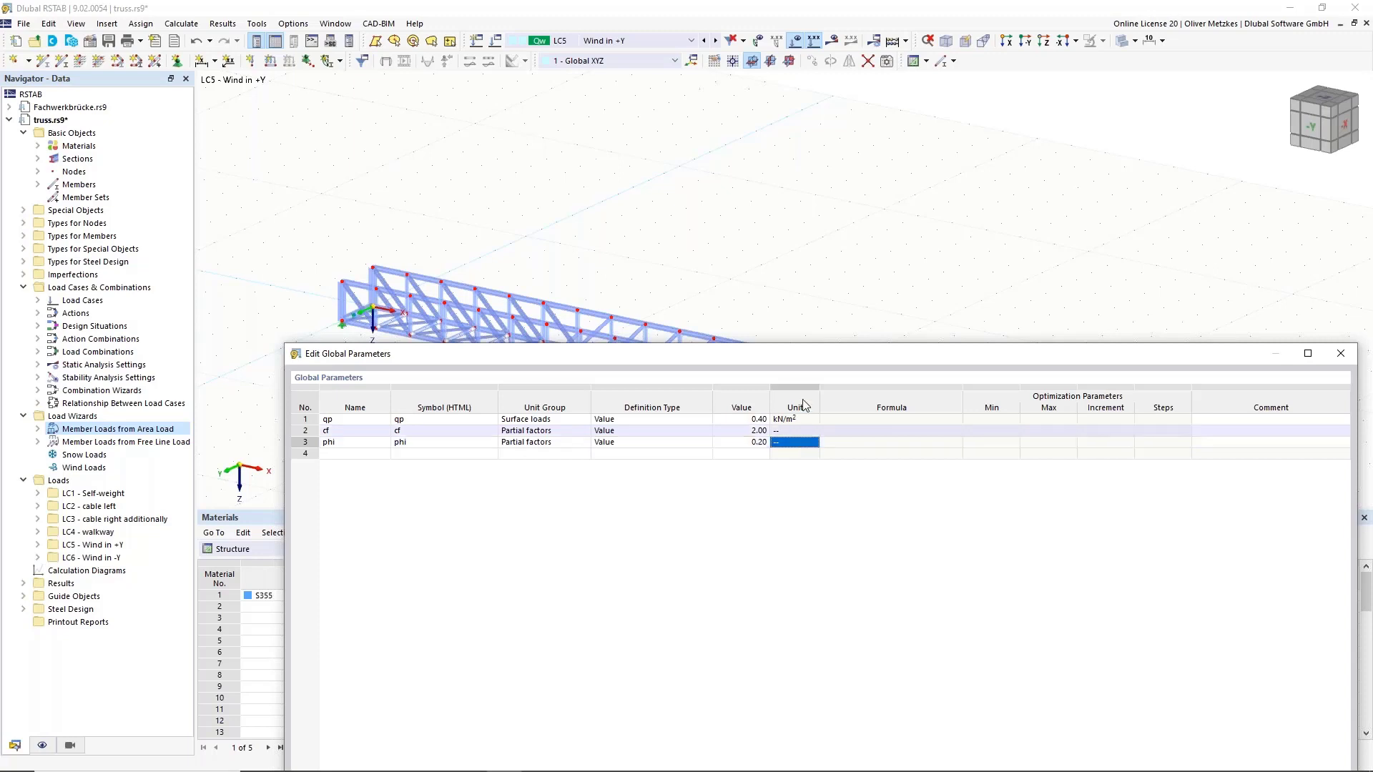
Step: Save the global parameters qp, cf and phi and return to the model
{"action": "left_click_drag", "start_coordinate": [845, 348], "coordinate": [1101, 212]}
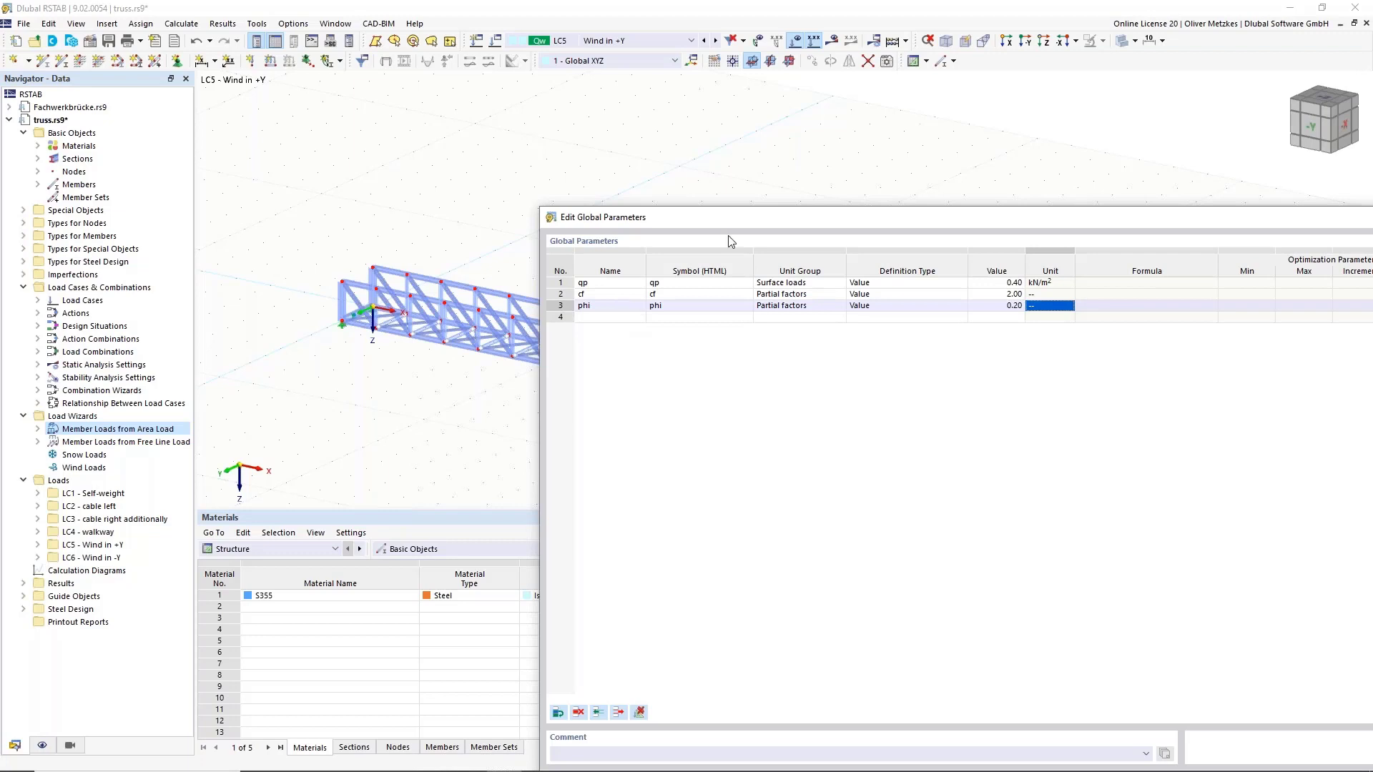
{"action": "left_click_drag", "start_coordinate": [918, 224], "coordinate": [636, 176]}
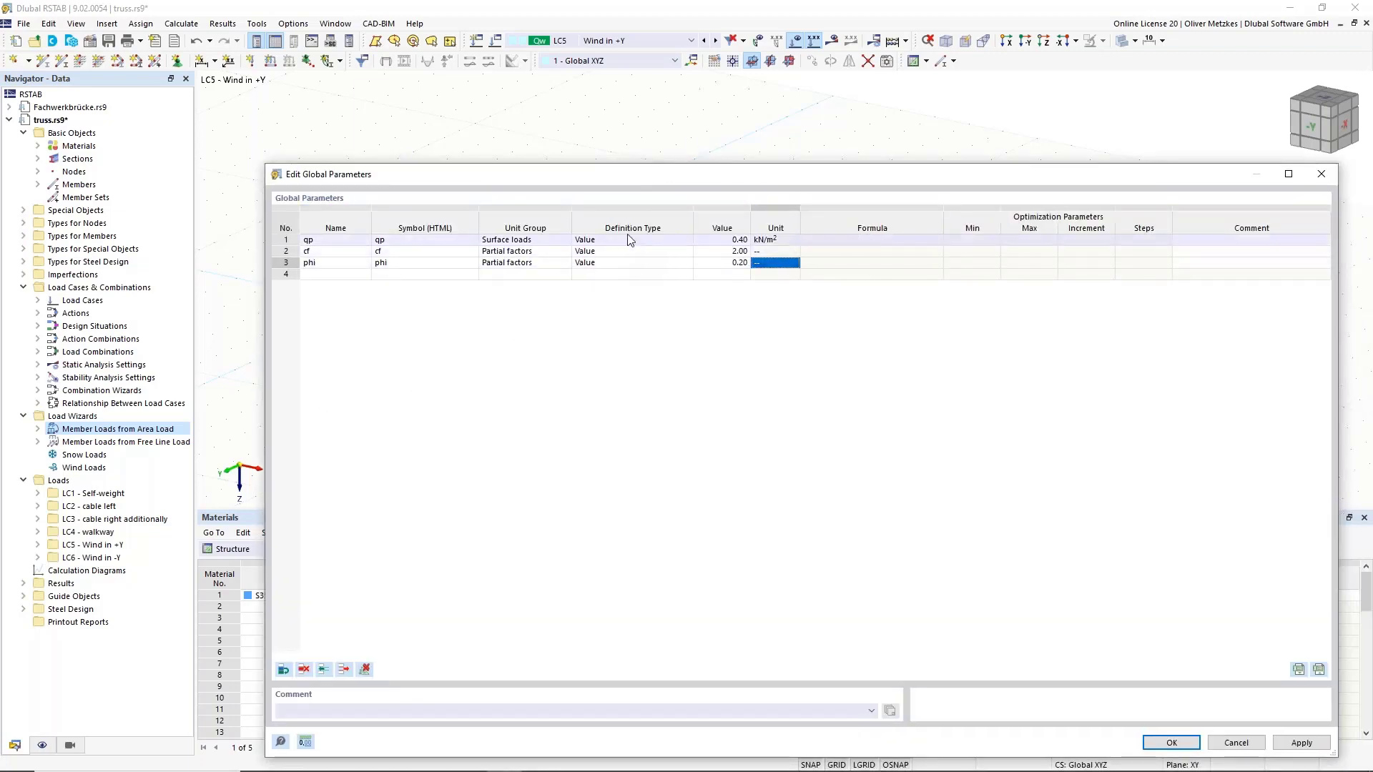
{"action": "left_click", "coordinate": [1171, 743]}
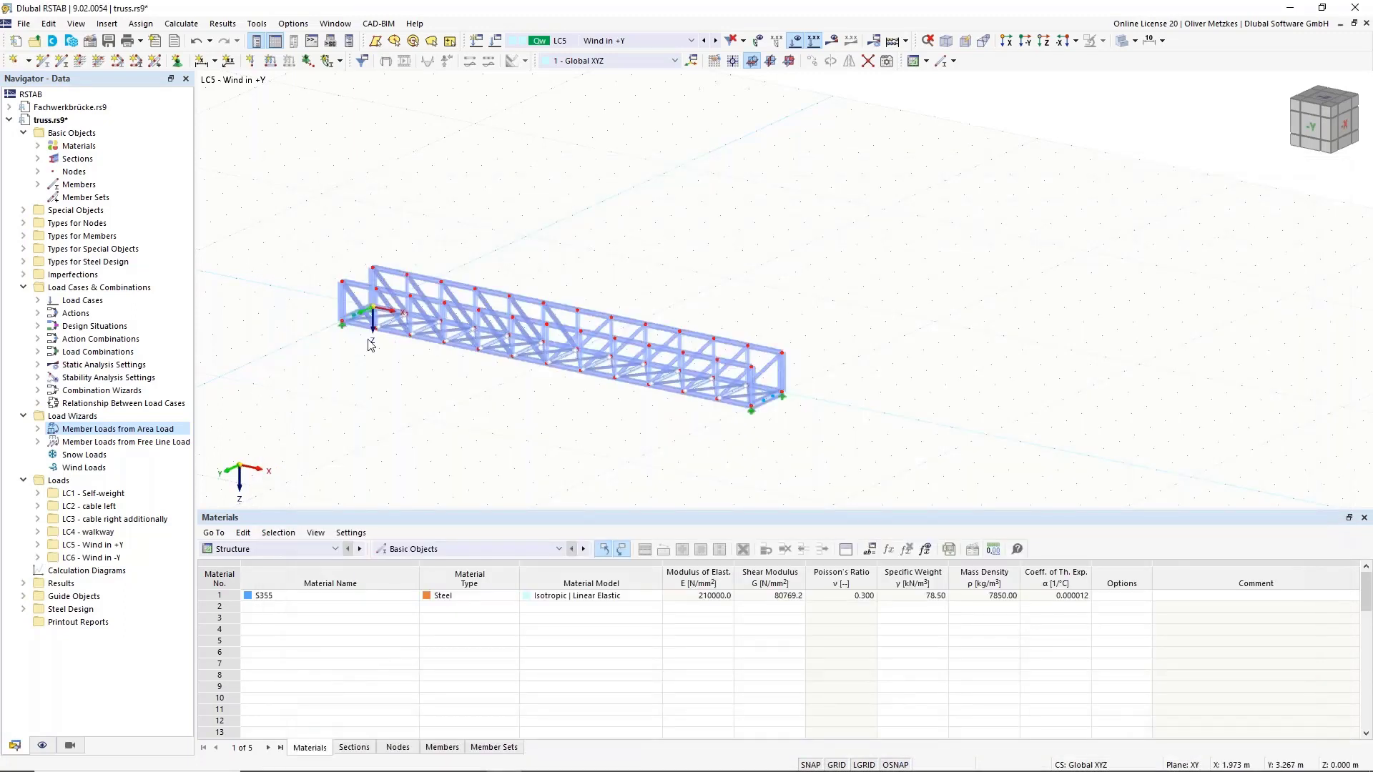
Step: Start a new member-loads-from-area-load wizard for LC5 - Wind in +Y, acting globally in Y on the projected area
{"action": "right_click", "coordinate": [116, 434]}
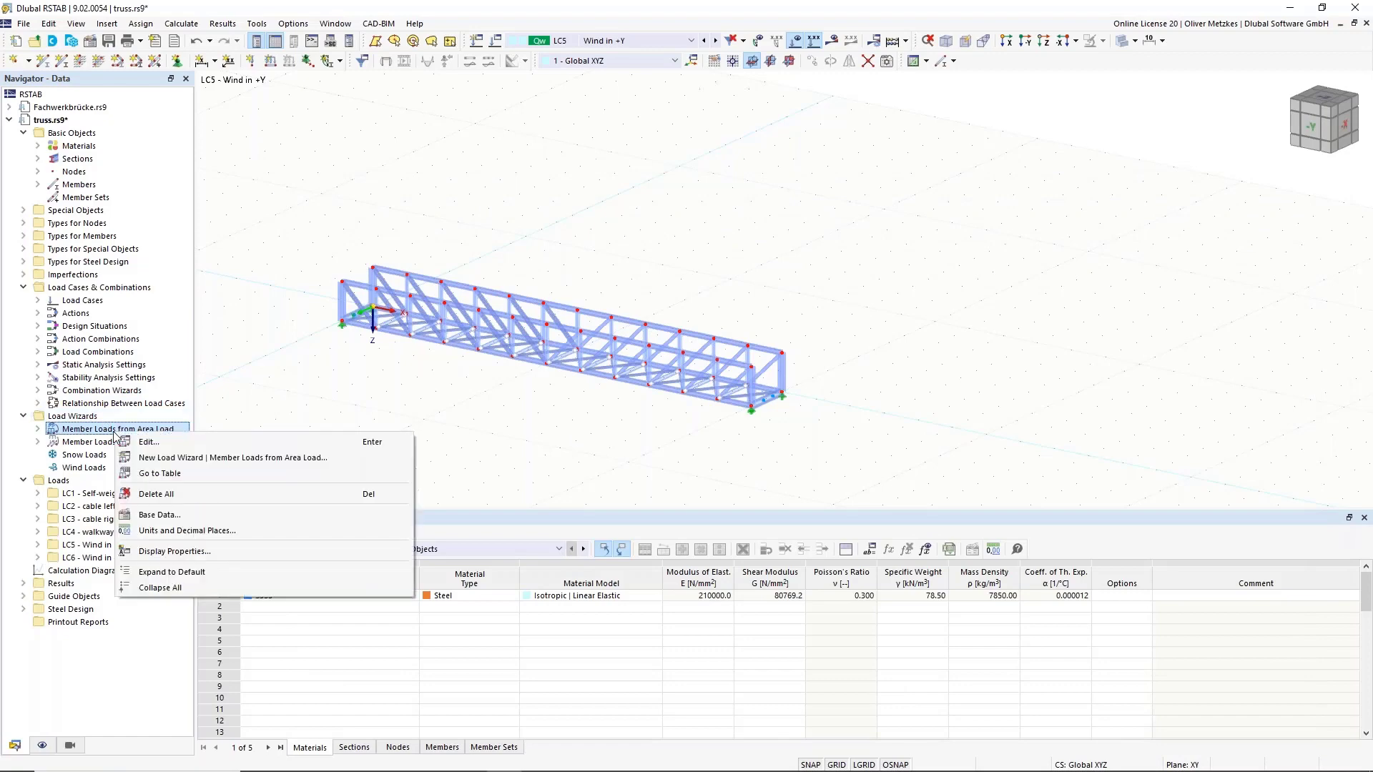
{"action": "left_click", "coordinate": [175, 457]}
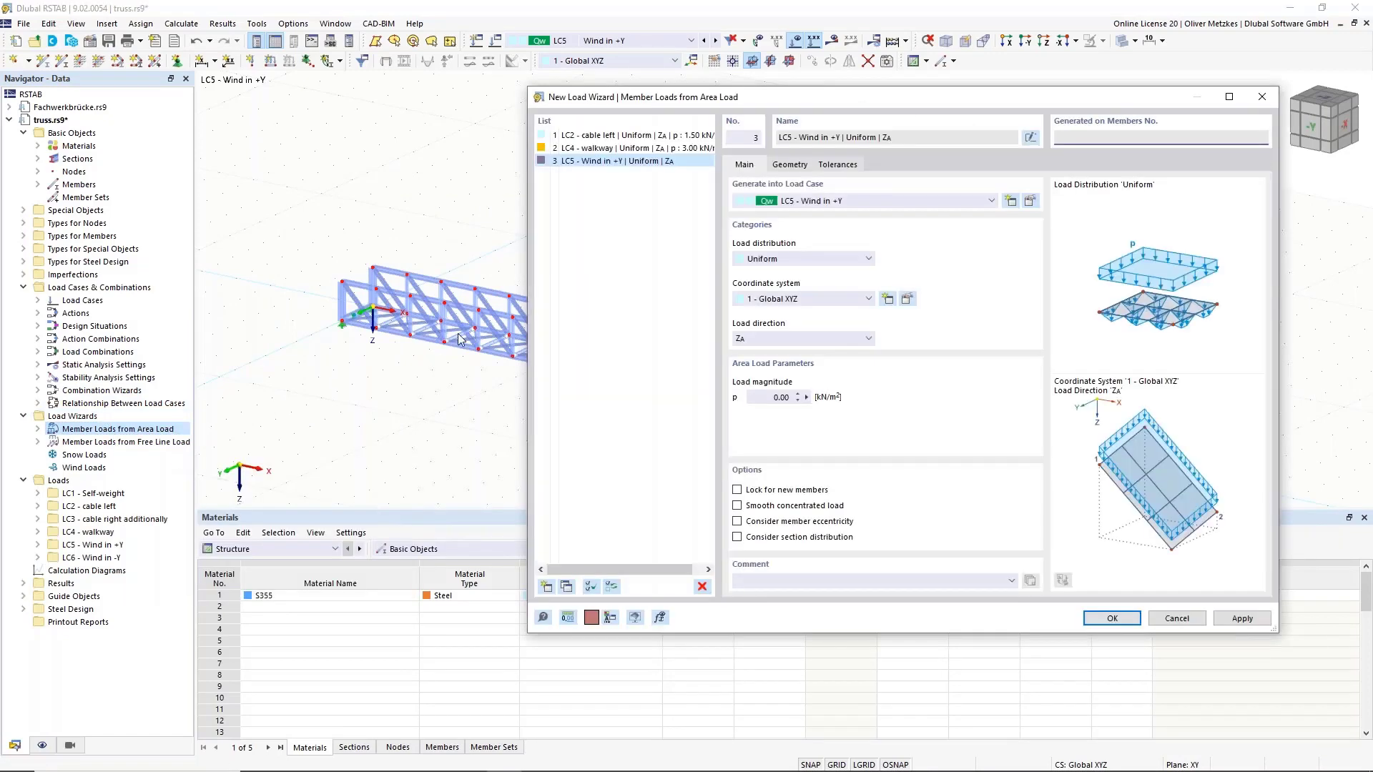
{"action": "left_click", "coordinate": [796, 344]}
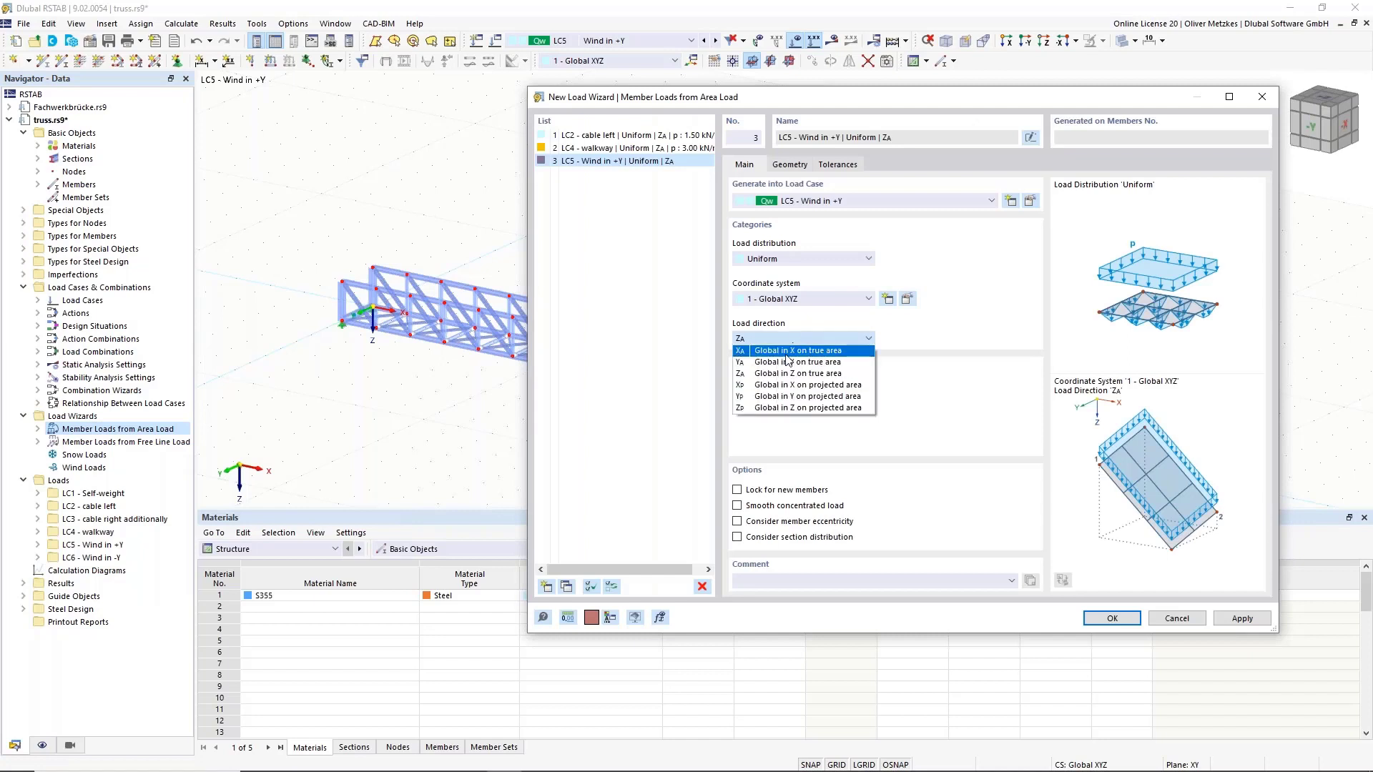
{"action": "left_click", "coordinate": [787, 401]}
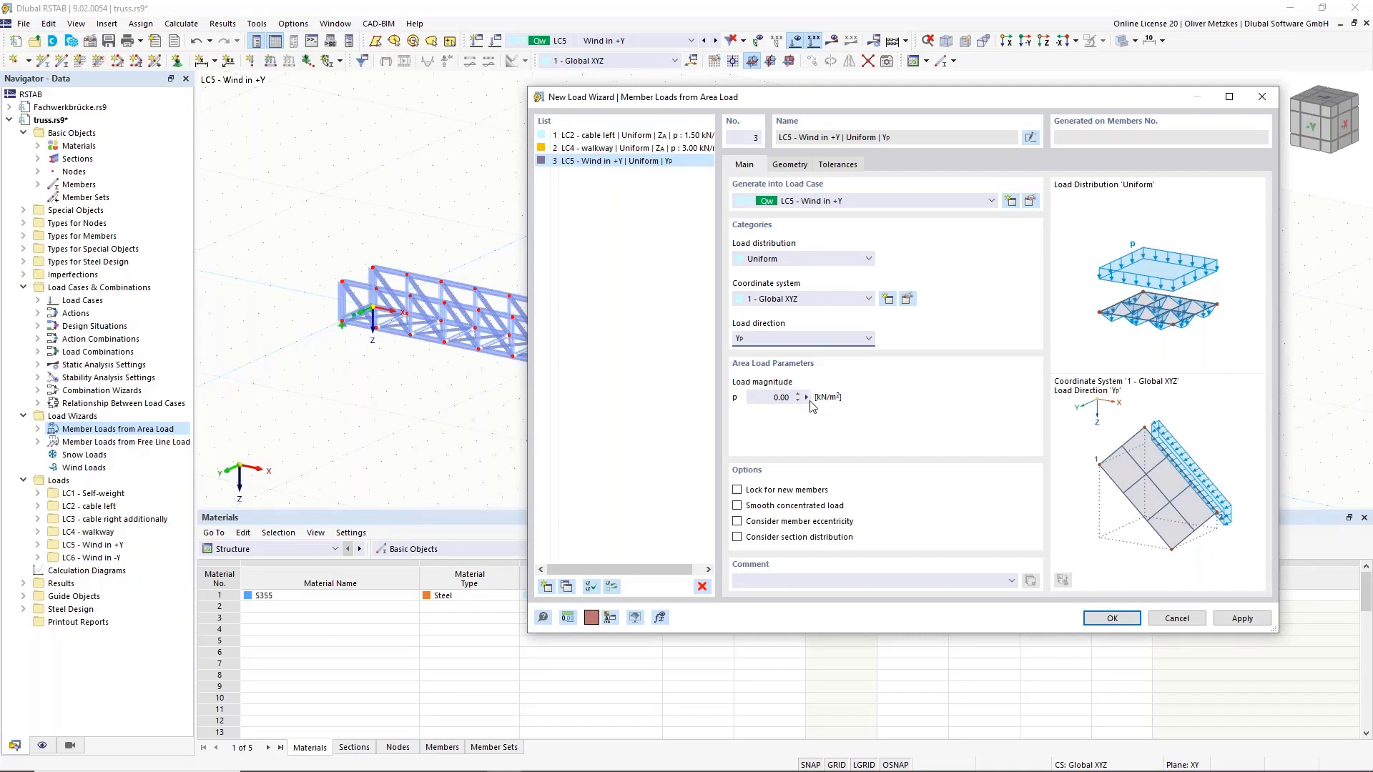
Step: Define the LC5 area load magnitude p with the formula qp*cf*phi
{"action": "left_click", "coordinate": [807, 398]}
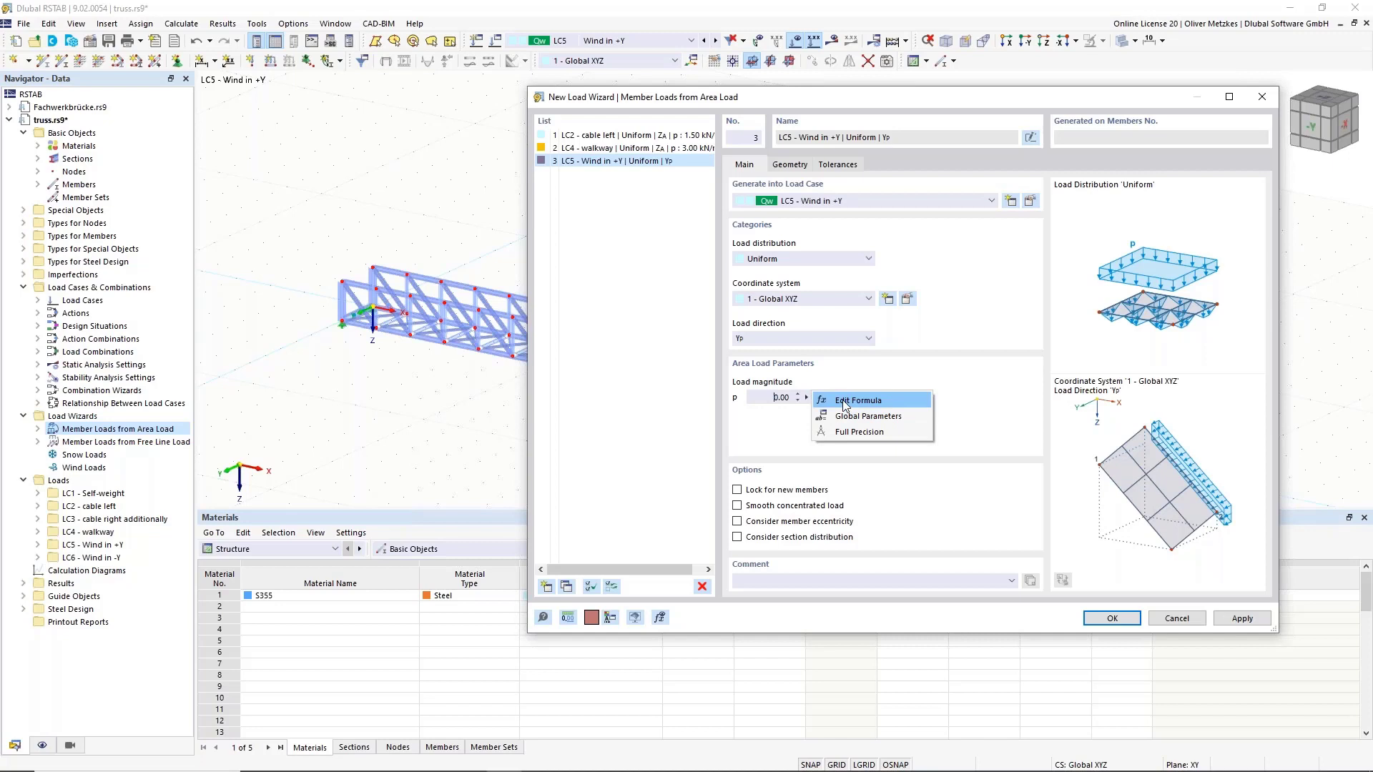
{"action": "left_click", "coordinate": [844, 402]}
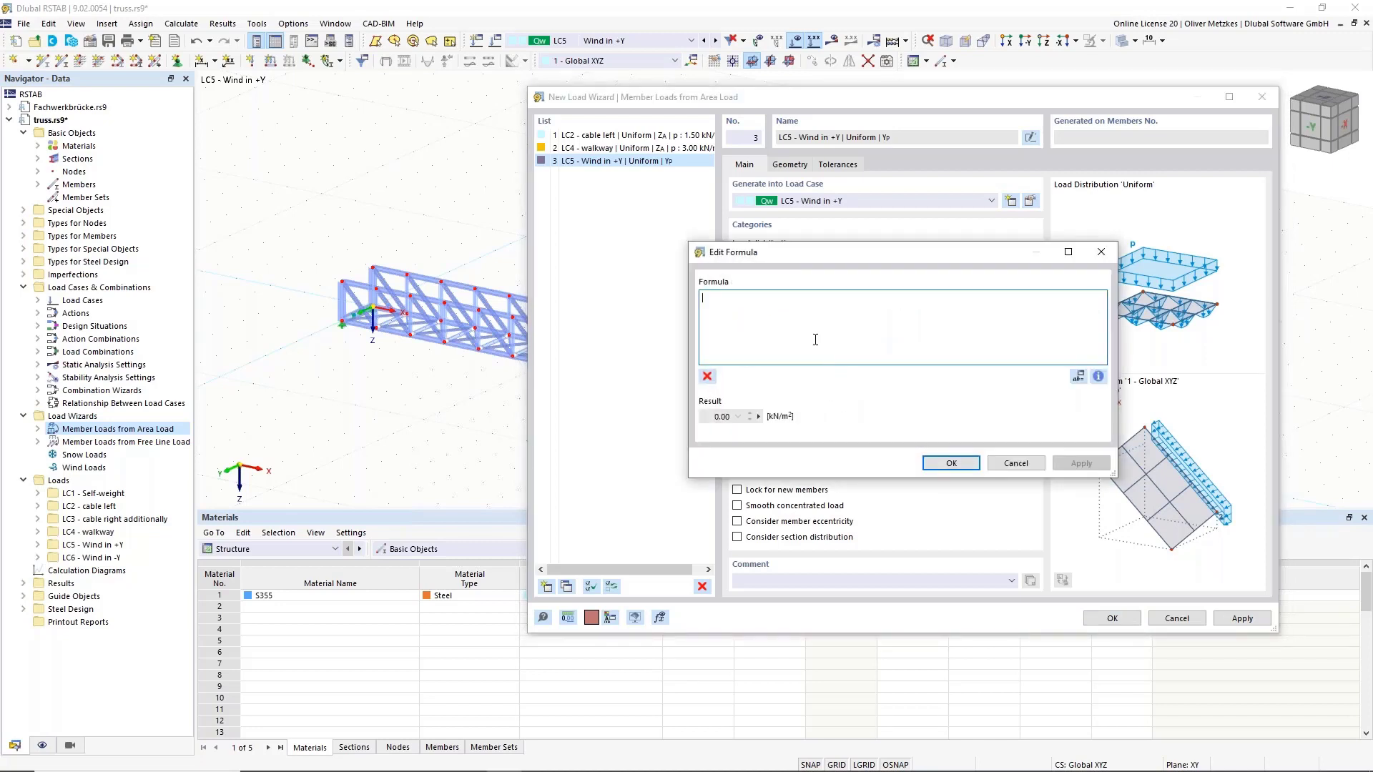
{"action": "type", "text": "qp"}
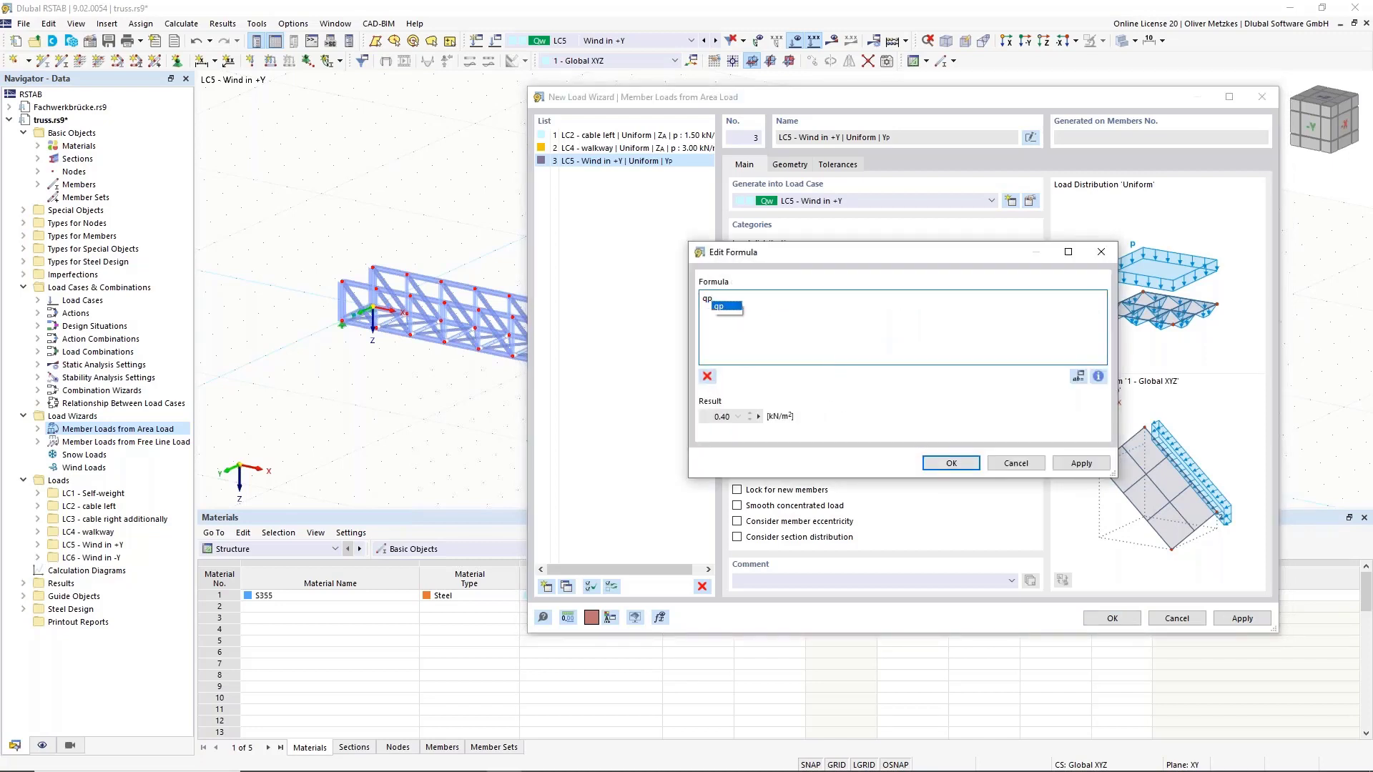
{"action": "type", "text": "*cf*"}
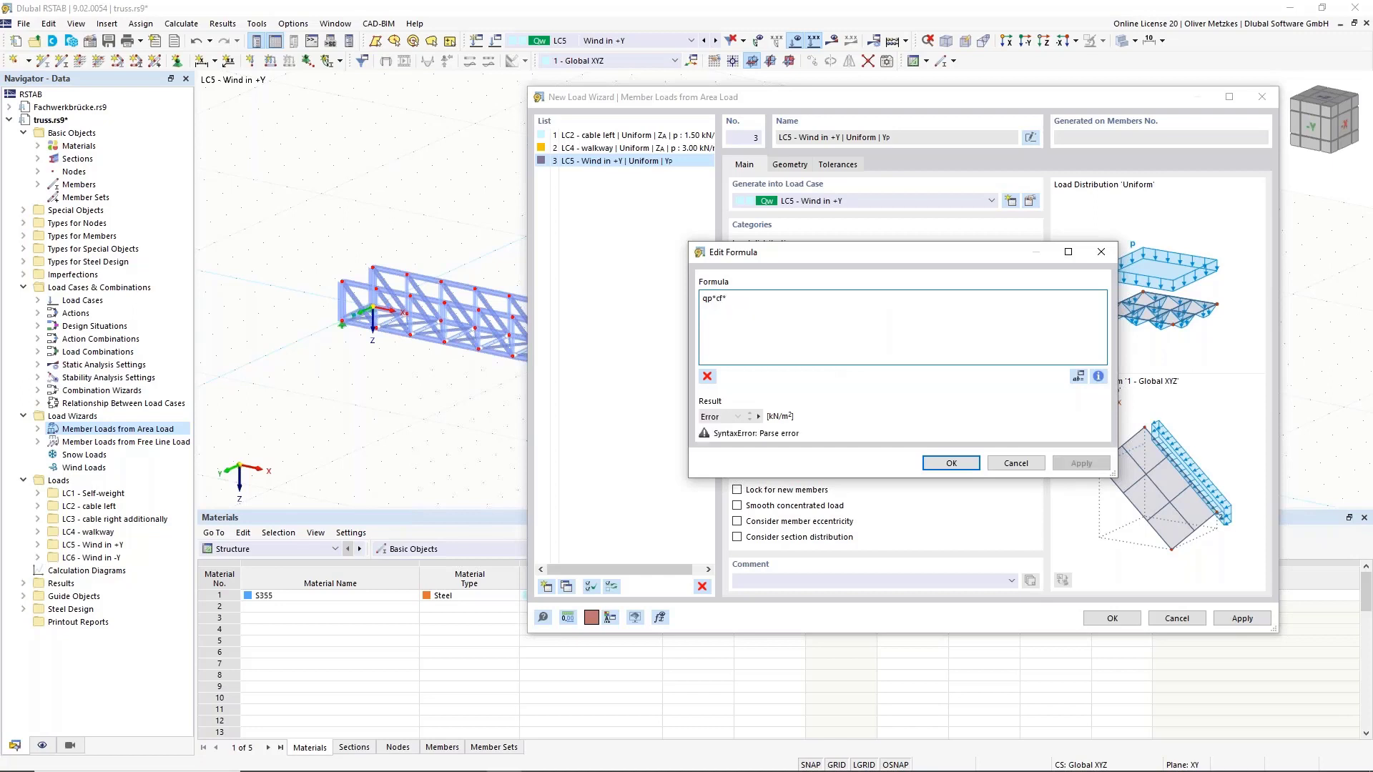
{"action": "type", "text": "phi"}
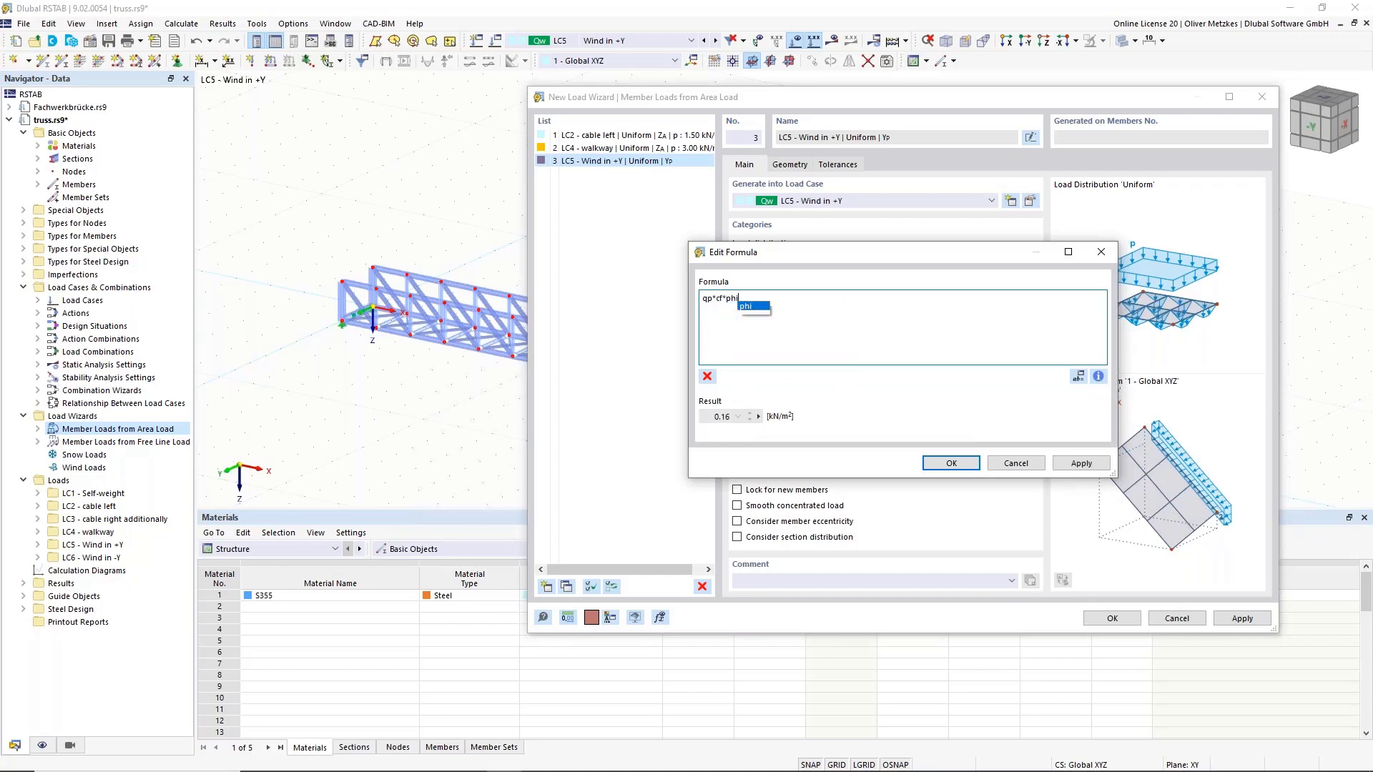
{"action": "left_click", "coordinate": [760, 307]}
{"action": "left_click", "coordinate": [951, 463]}
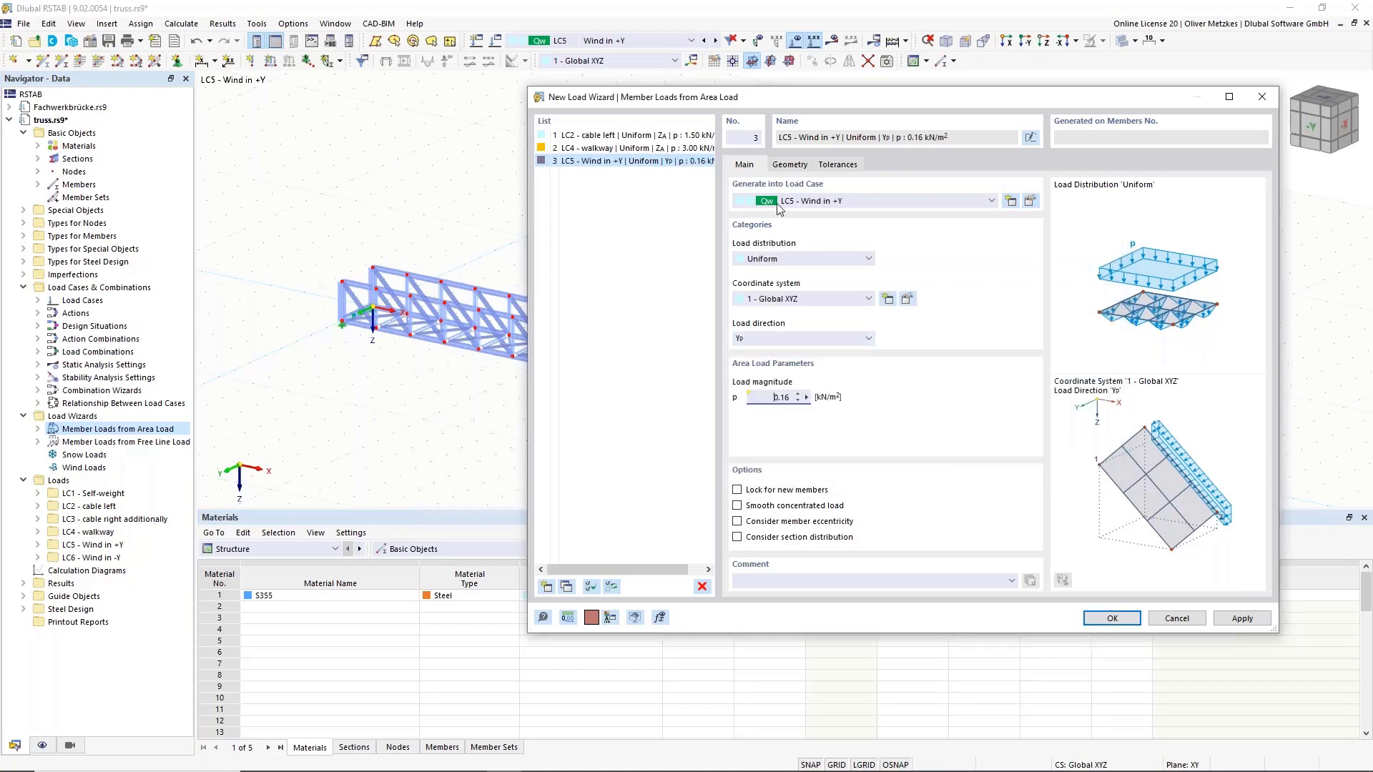
Step: Define the first area load plane on one side truss by its corner nodes 14, 1, 2 and 15
{"action": "left_click", "coordinate": [790, 165]}
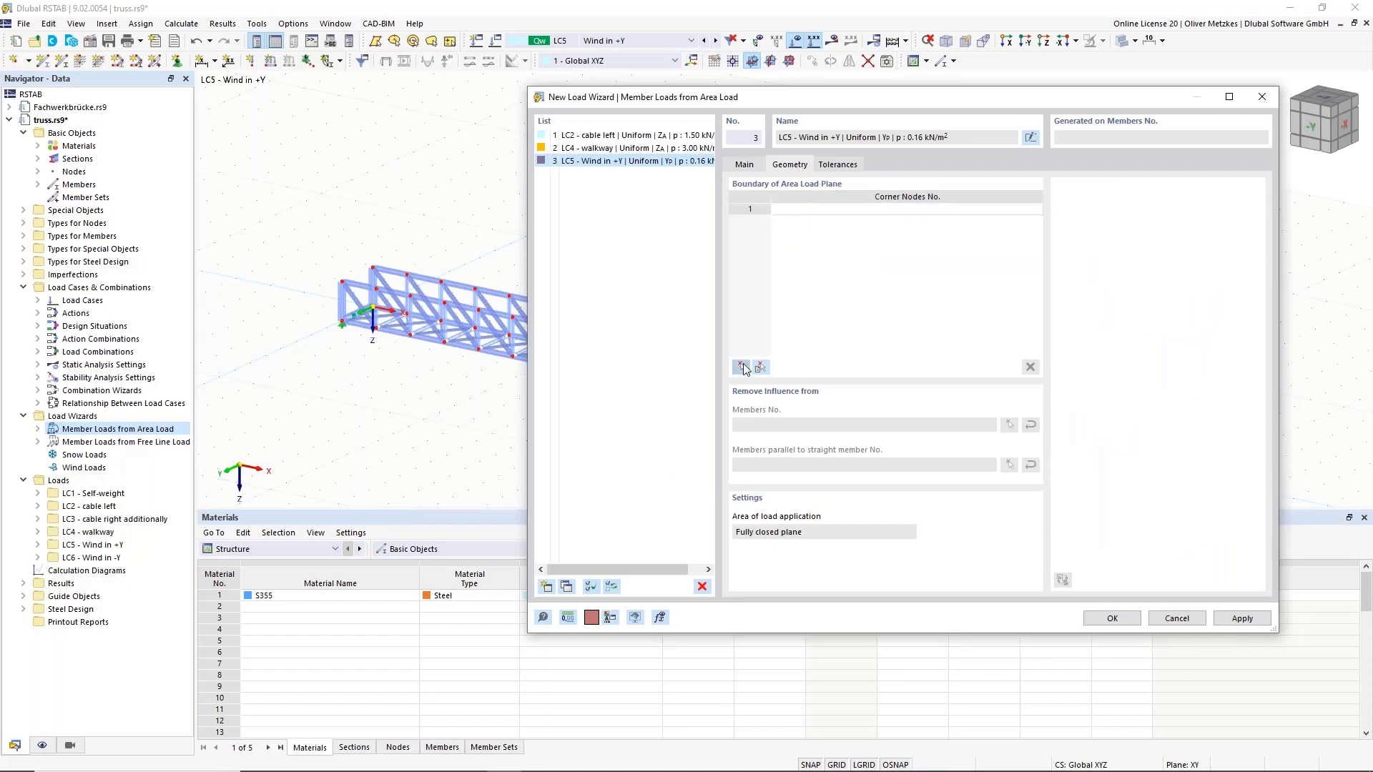
{"action": "left_click", "coordinate": [373, 269]}
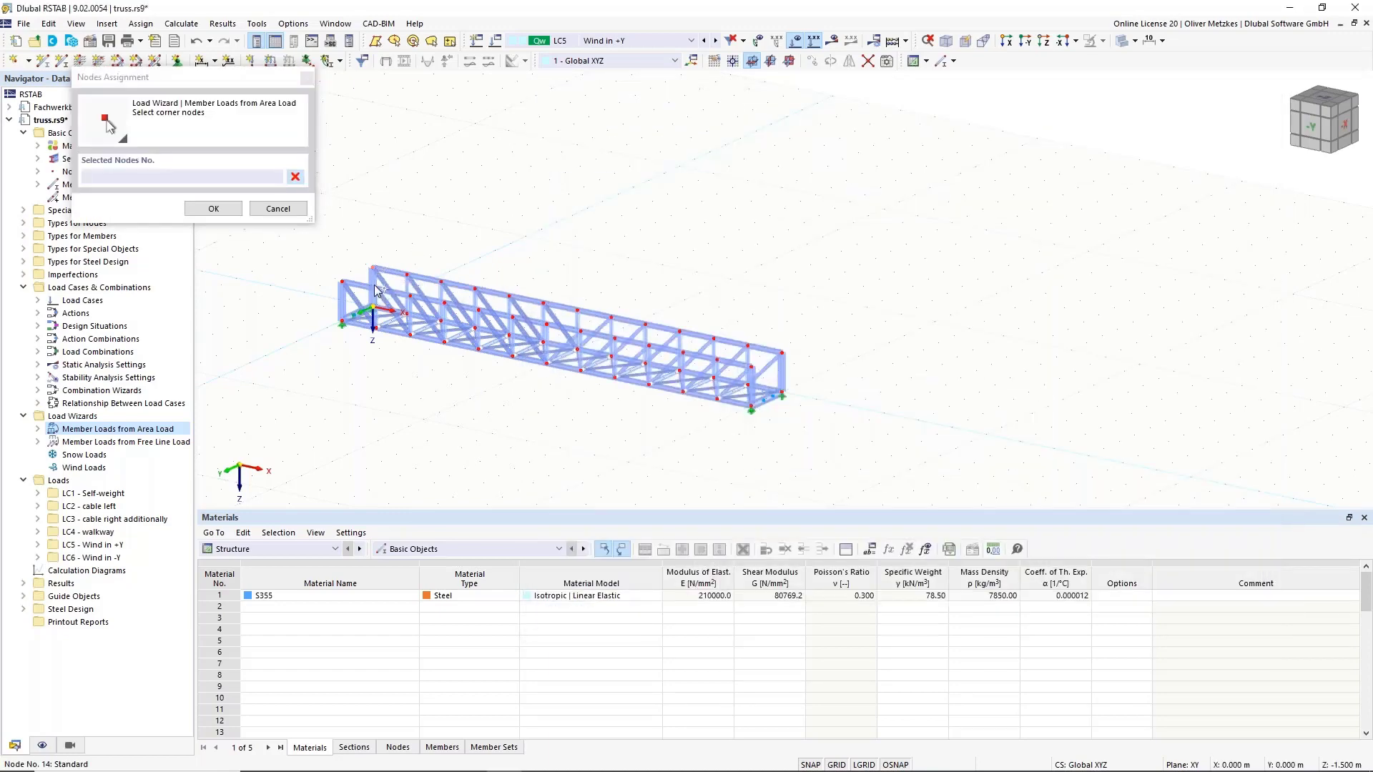
{"action": "left_click", "coordinate": [783, 396]}
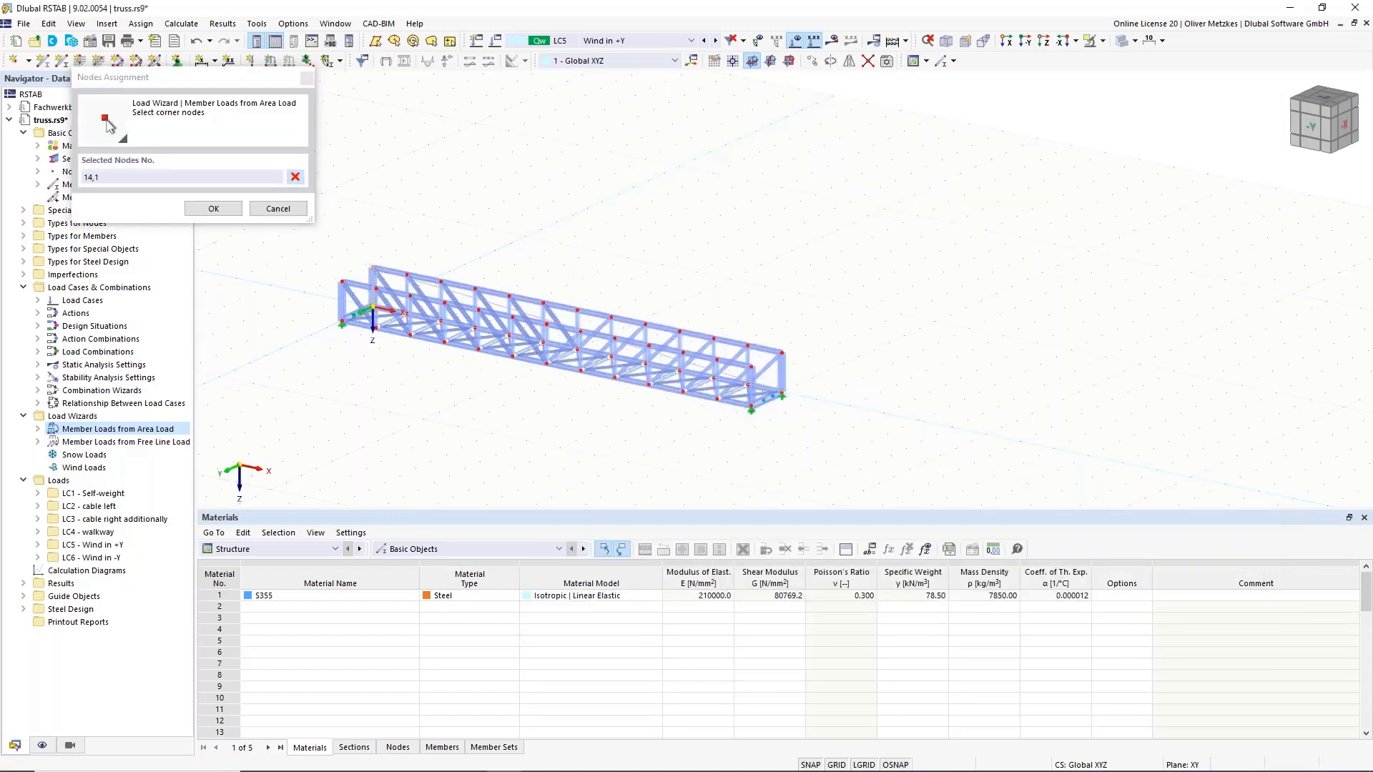
{"action": "left_click", "coordinate": [782, 393]}
{"action": "left_click", "coordinate": [783, 353]}
{"action": "middle_click_drag", "start_coordinate": [744, 338], "coordinate": [618, 304], "text": "ctrl"}
{"action": "left_click", "coordinate": [229, 208]}
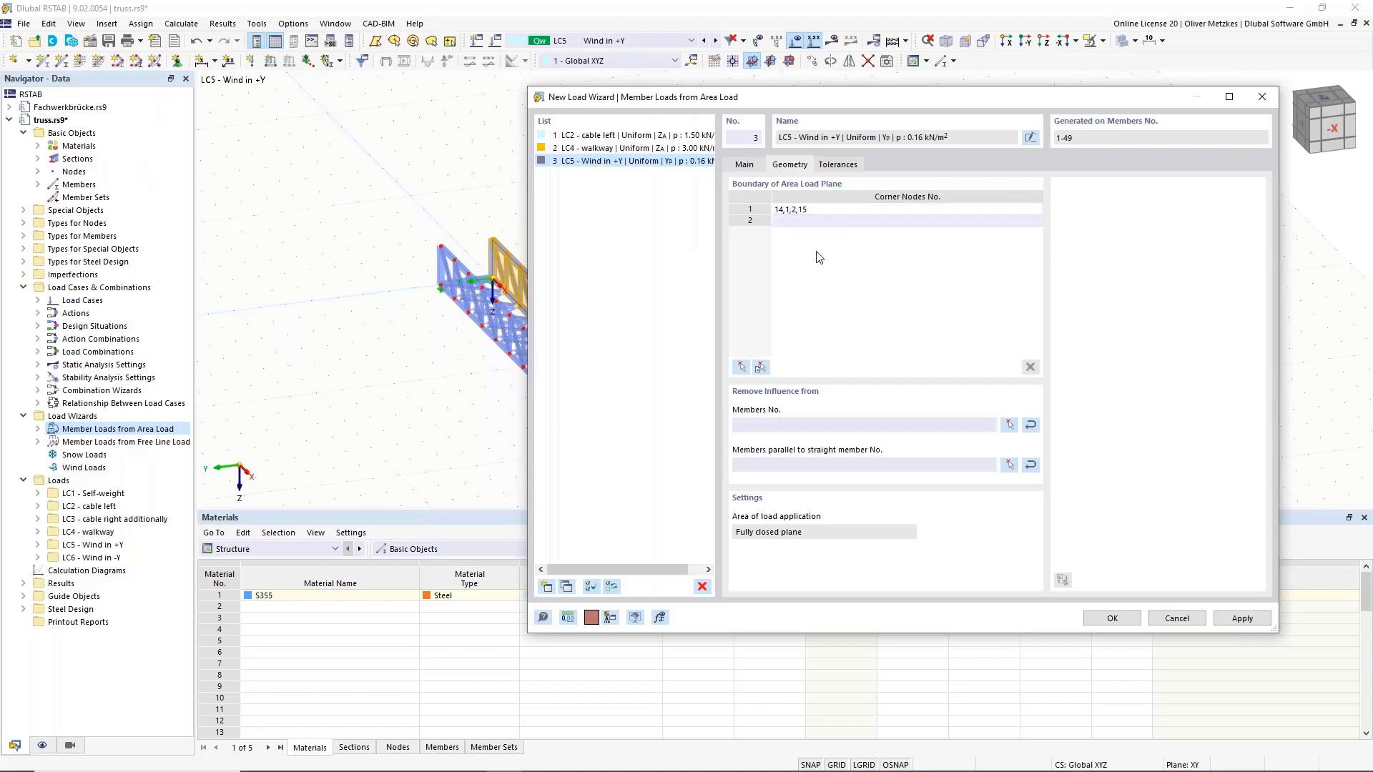
Step: Add the opposite side truss as second load plane with corner nodes 40, 41, 28 and 27, and save the LC5 load wizard
{"action": "left_click", "coordinate": [740, 368]}
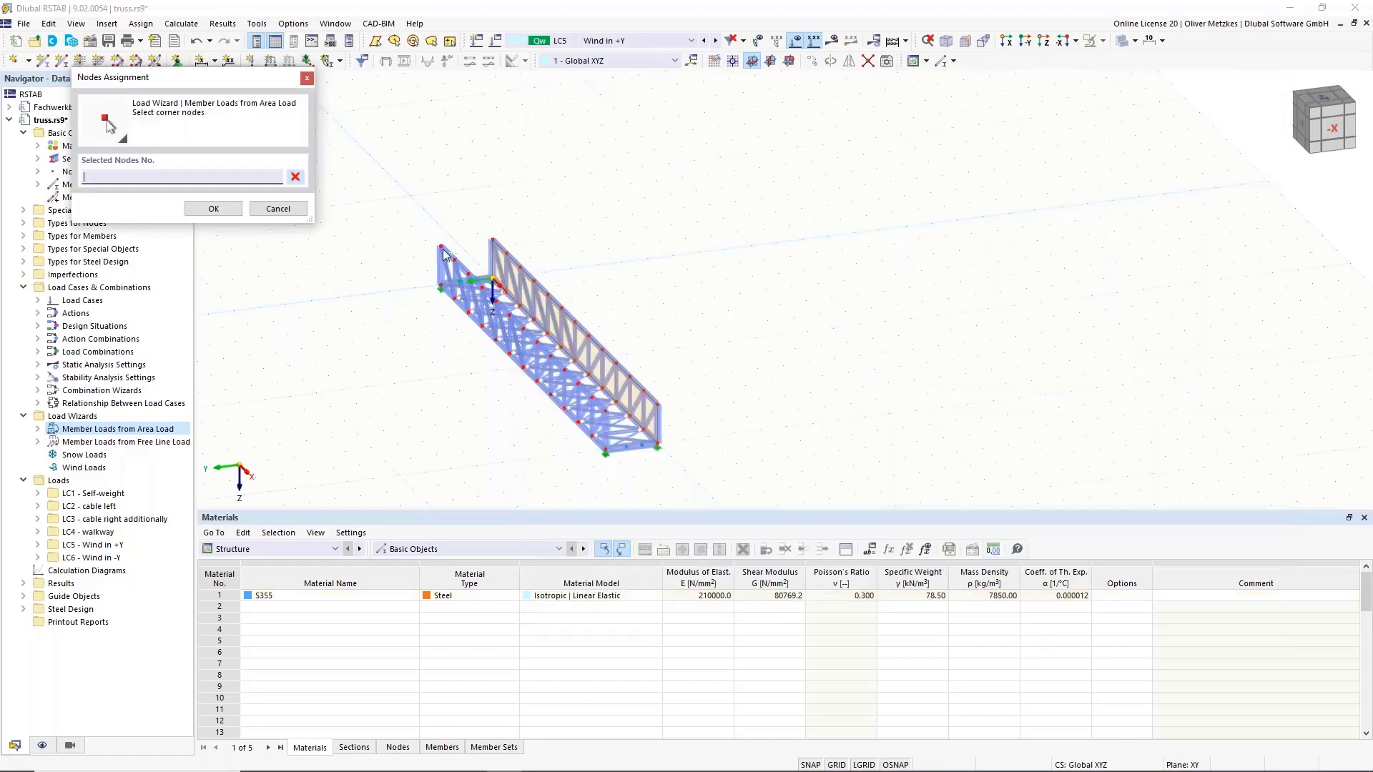
{"action": "left_click", "coordinate": [607, 410]}
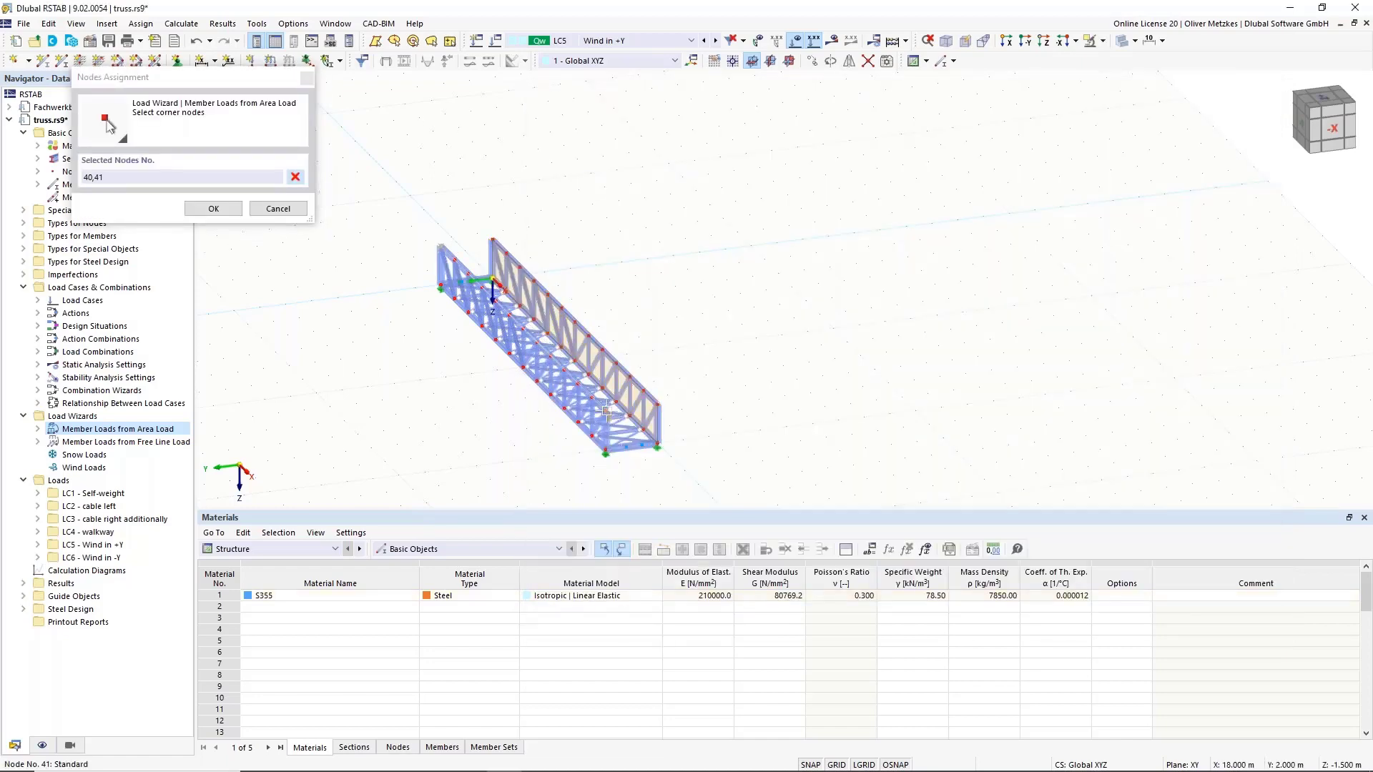
{"action": "left_click", "coordinate": [606, 450]}
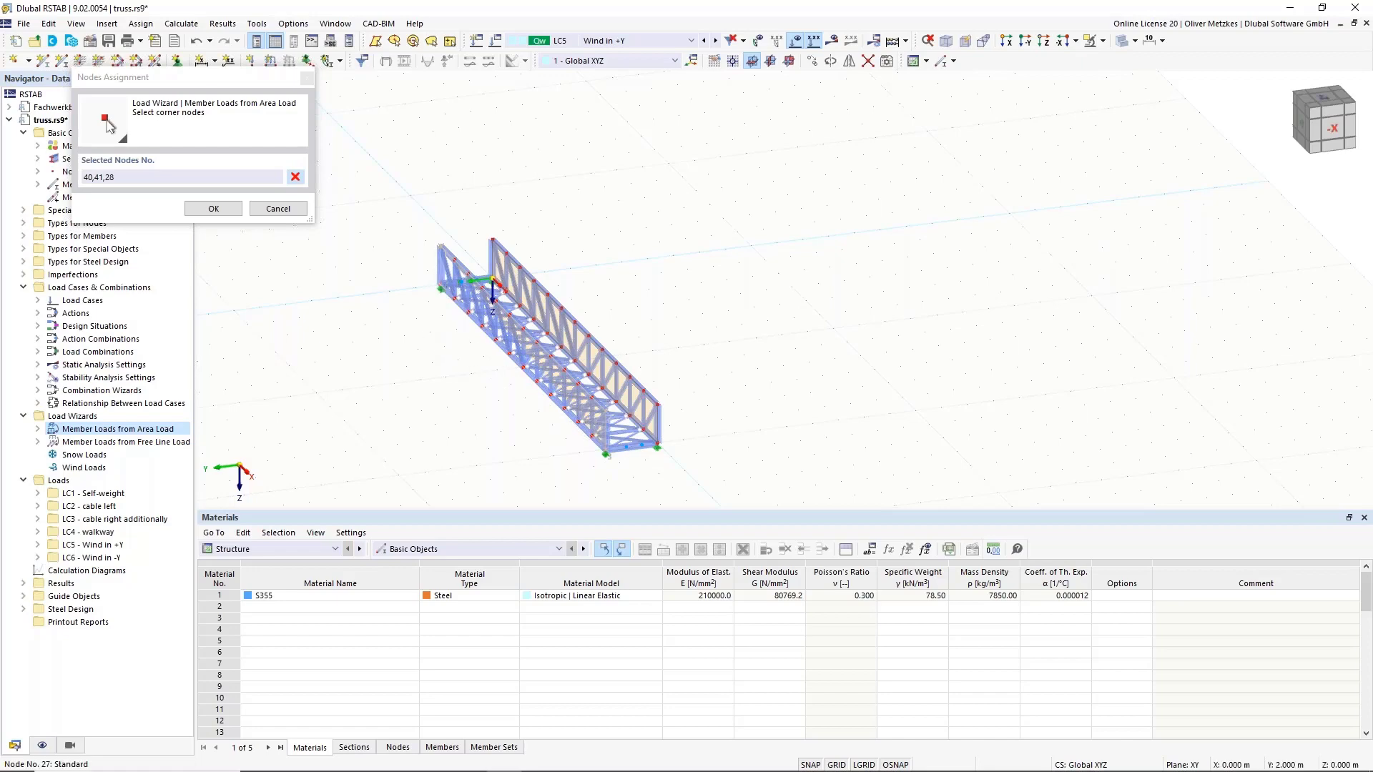
{"action": "left_click", "coordinate": [437, 281]}
{"action": "left_click", "coordinate": [214, 207]}
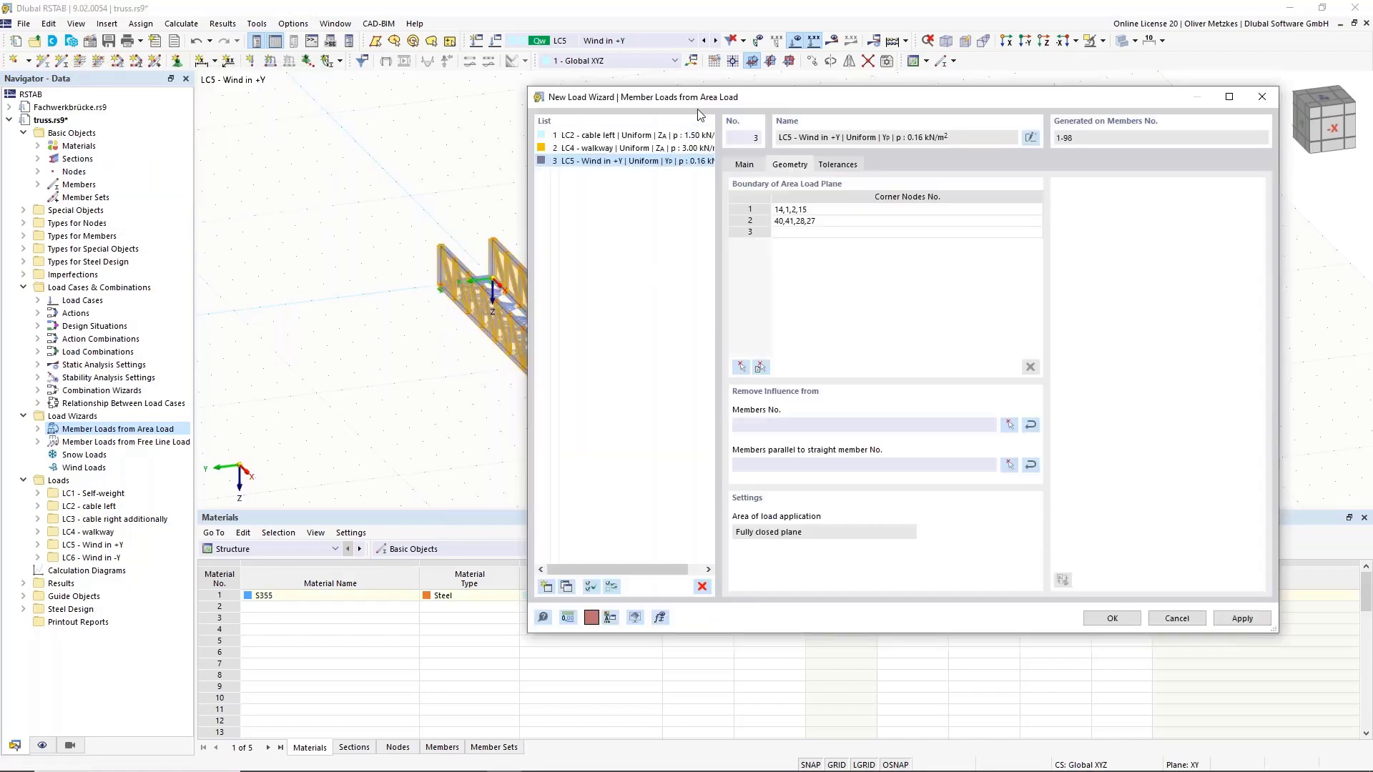
{"action": "left_click_drag", "start_coordinate": [751, 101], "coordinate": [999, 109]}
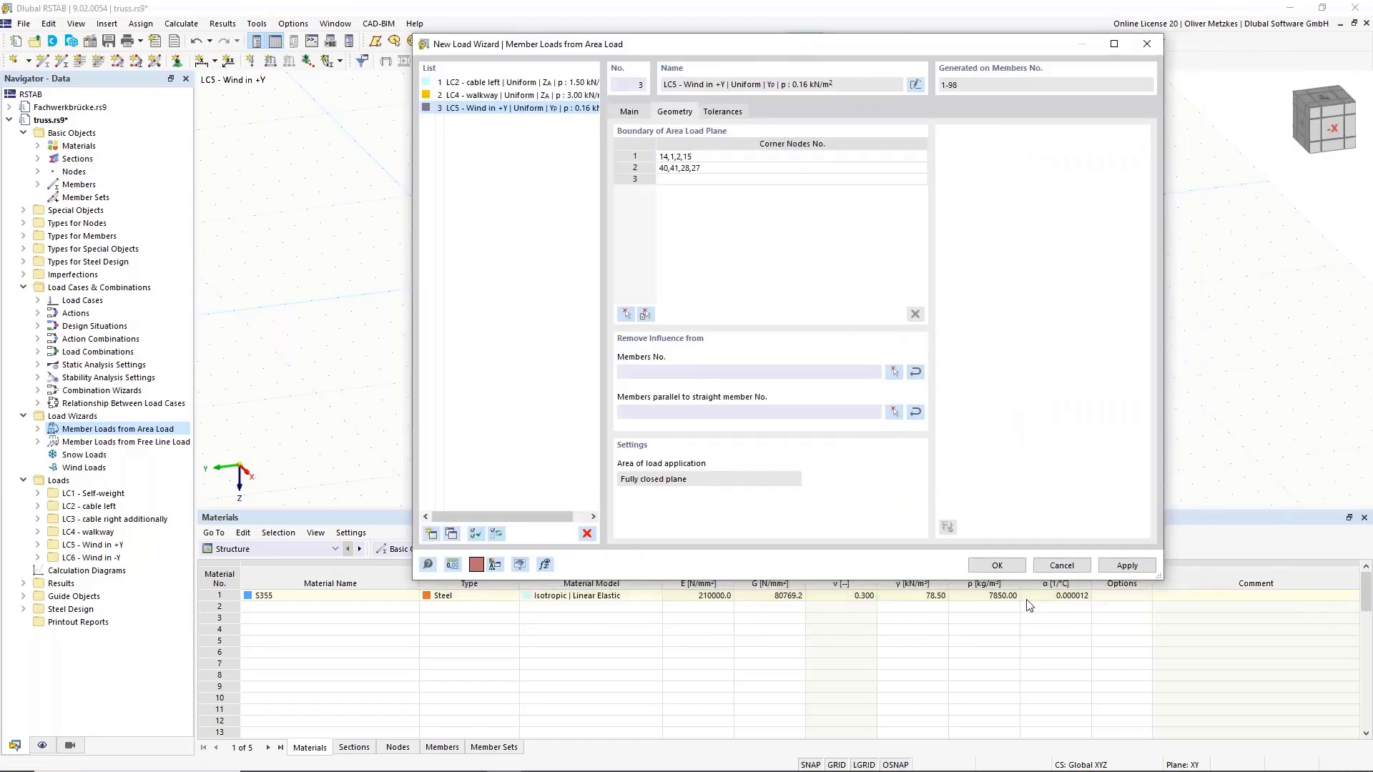
{"action": "left_click", "coordinate": [996, 565]}
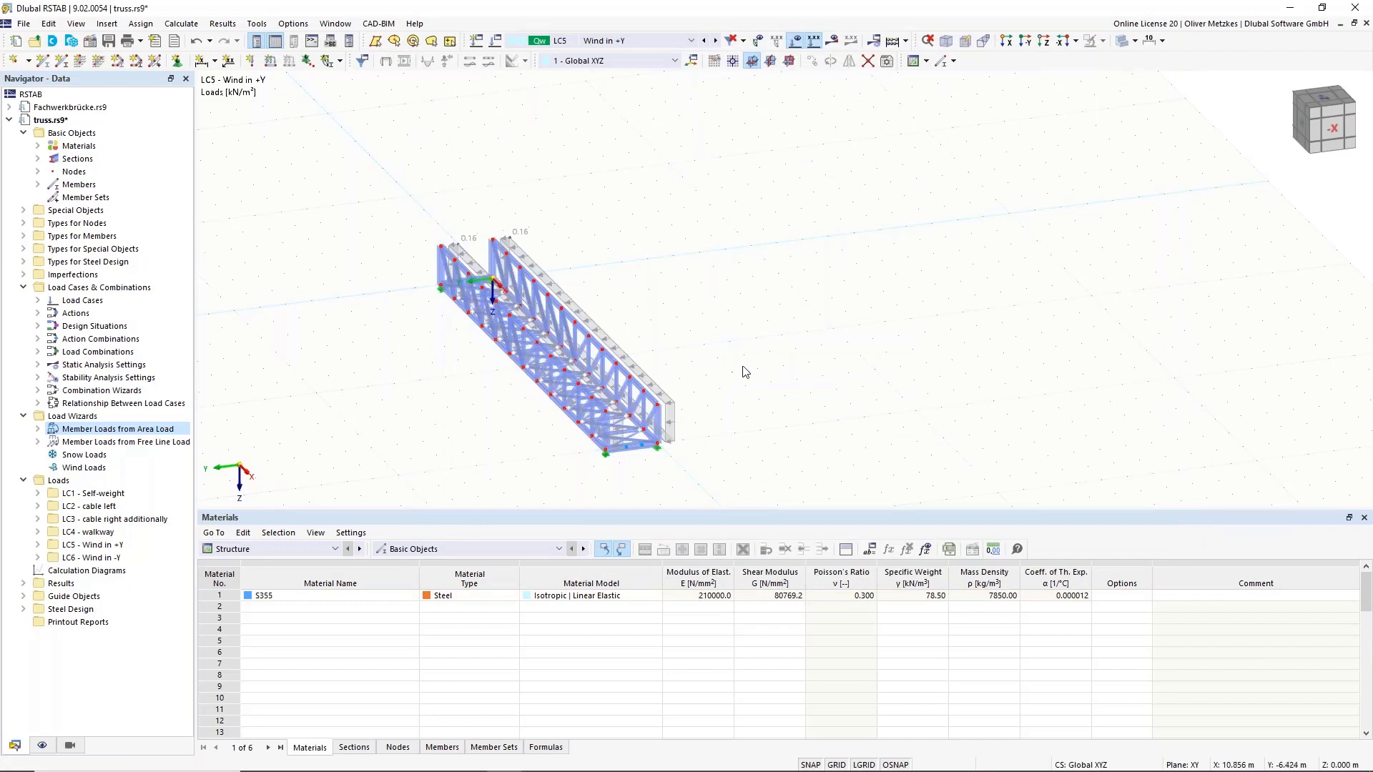
Step: Make LC6 - Wind in -Y the current load case
{"action": "scroll", "coordinate": [744, 371], "scroll_direction": "up", "scroll_amount": 2}
{"action": "middle_click_drag", "start_coordinate": [709, 367], "coordinate": [644, 313], "text": "ctrl"}
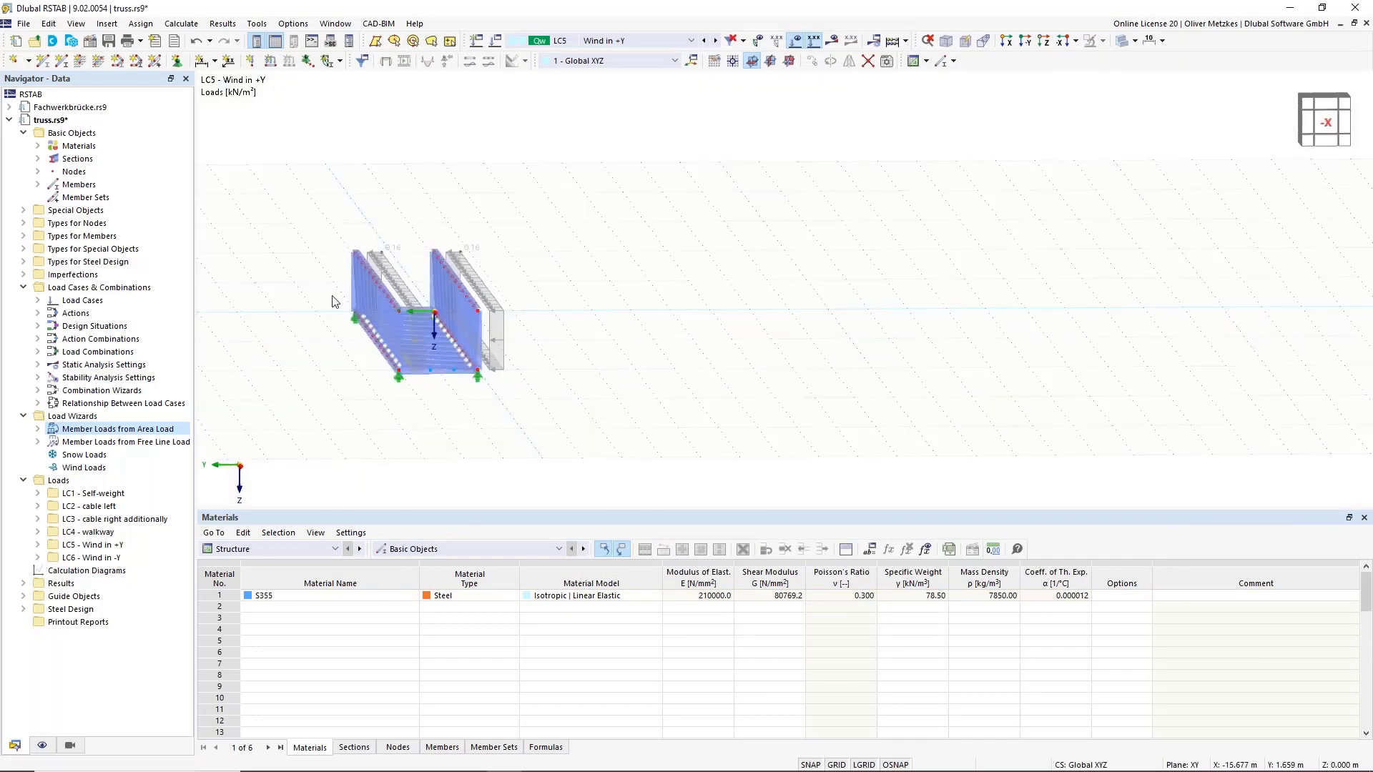
{"action": "left_click", "coordinate": [565, 45]}
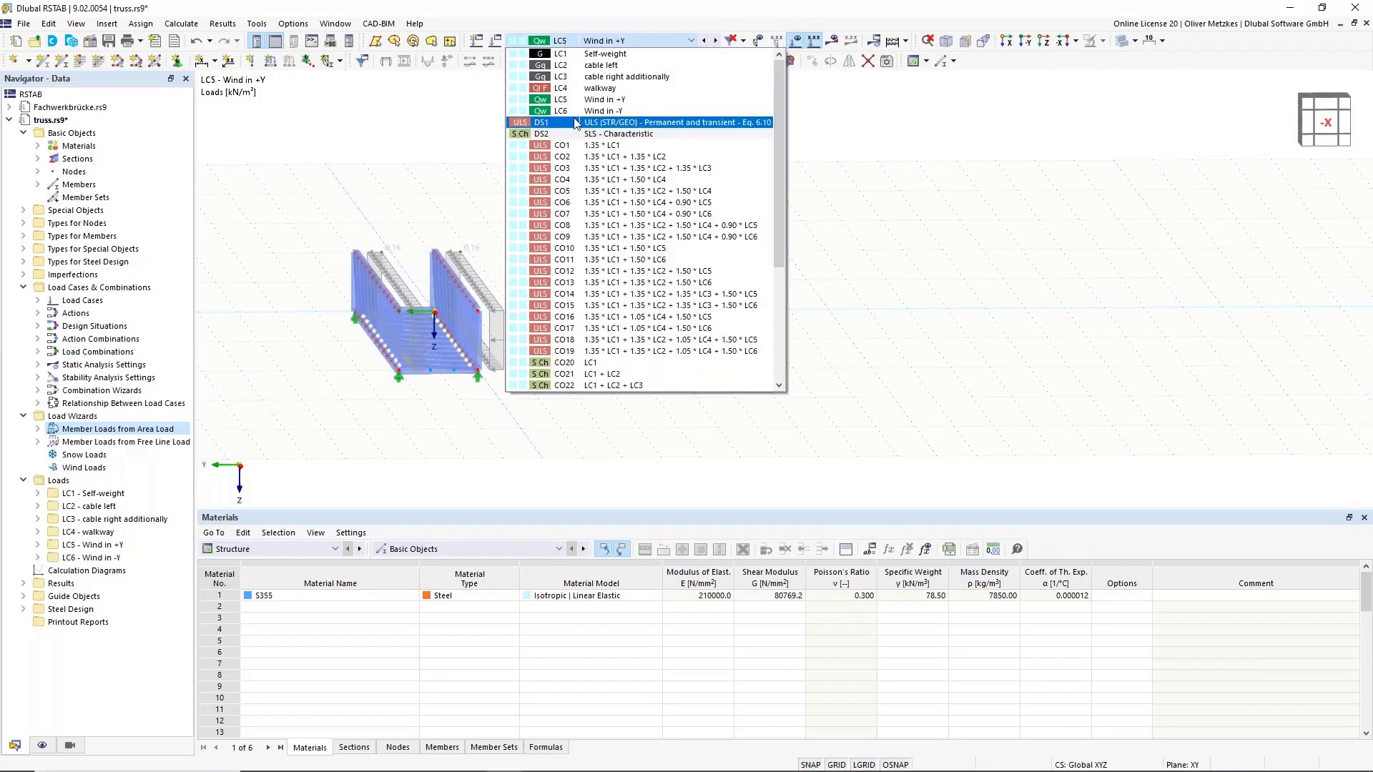
{"action": "left_click", "coordinate": [576, 113]}
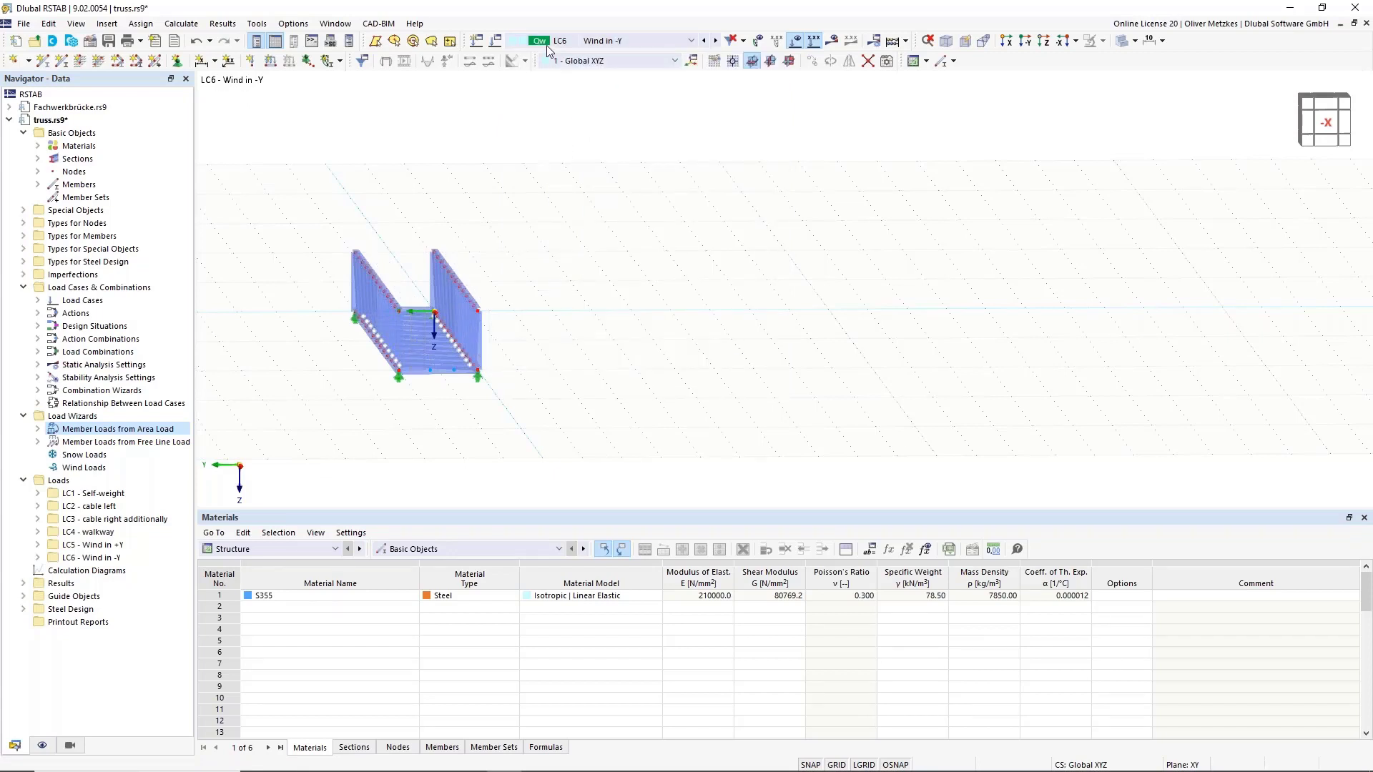
Step: Add the loads of LC5 - Wind in +Y to the existing load case LC6 - Wind in -Y
{"action": "left_click", "coordinate": [505, 45]}
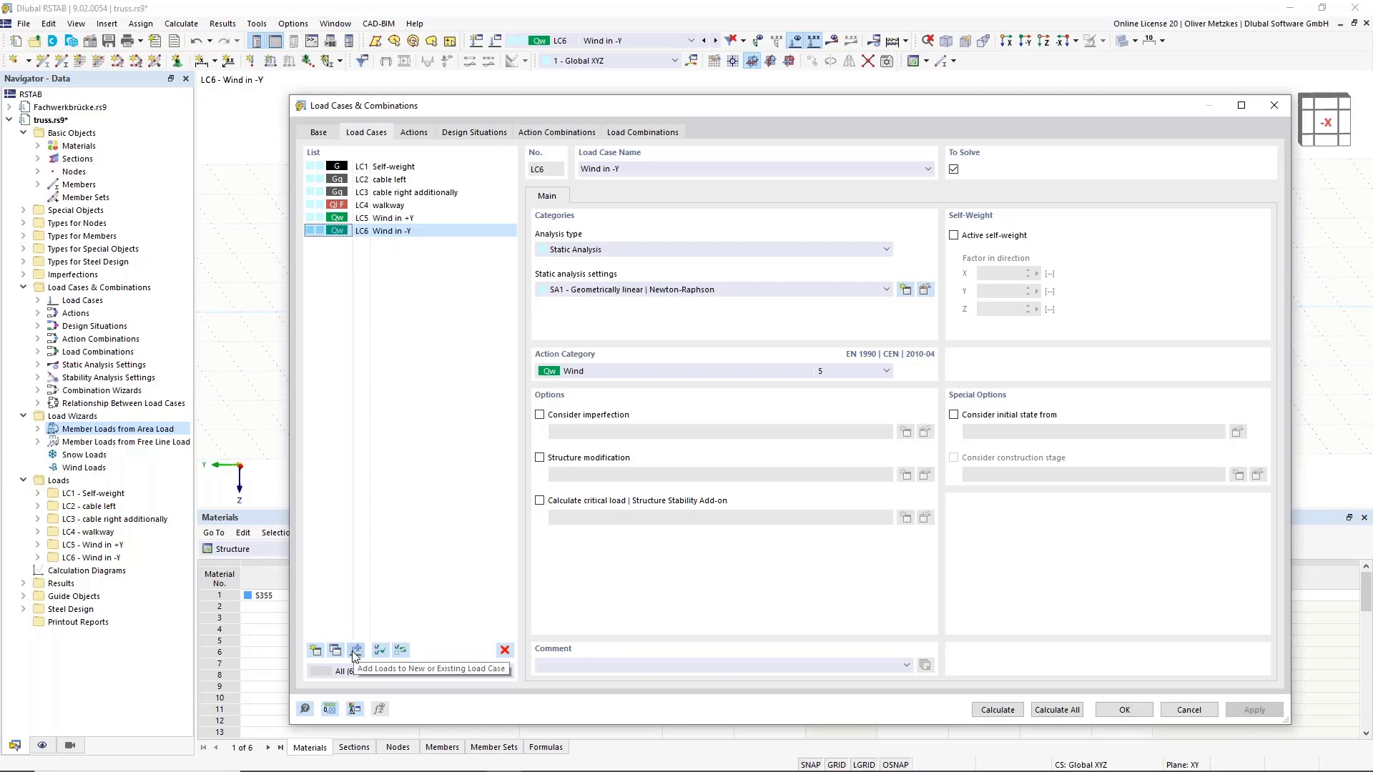
{"action": "left_click", "coordinate": [383, 219]}
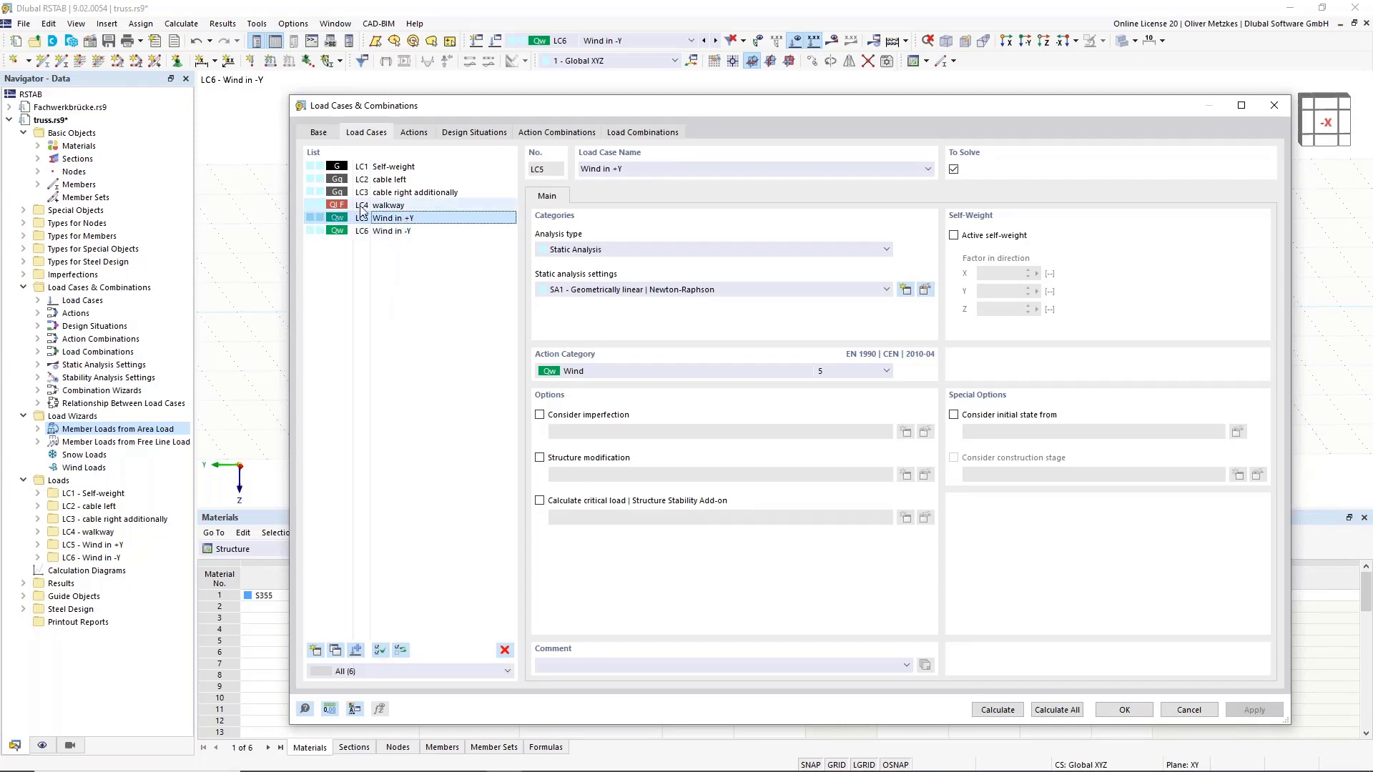
{"action": "left_click", "coordinate": [355, 651]}
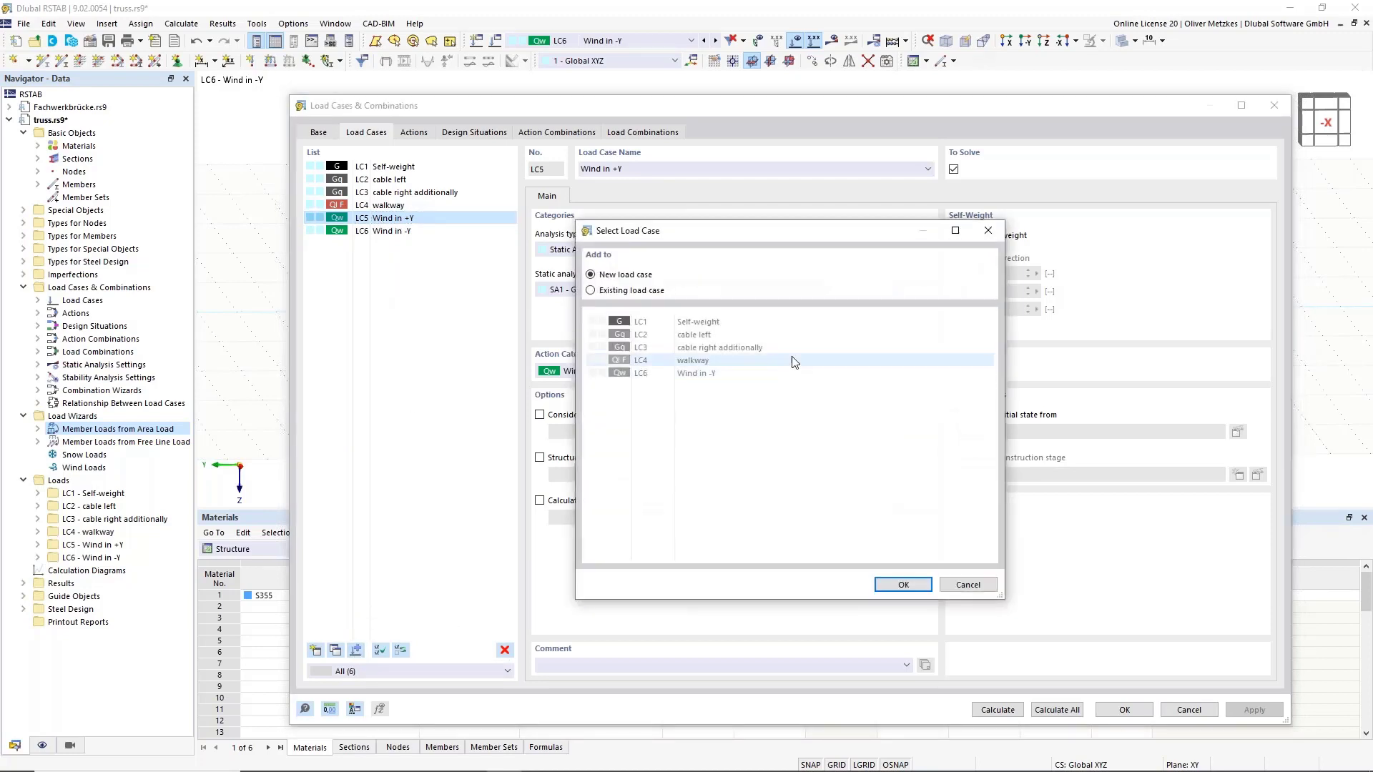
{"action": "left_click", "coordinate": [604, 290]}
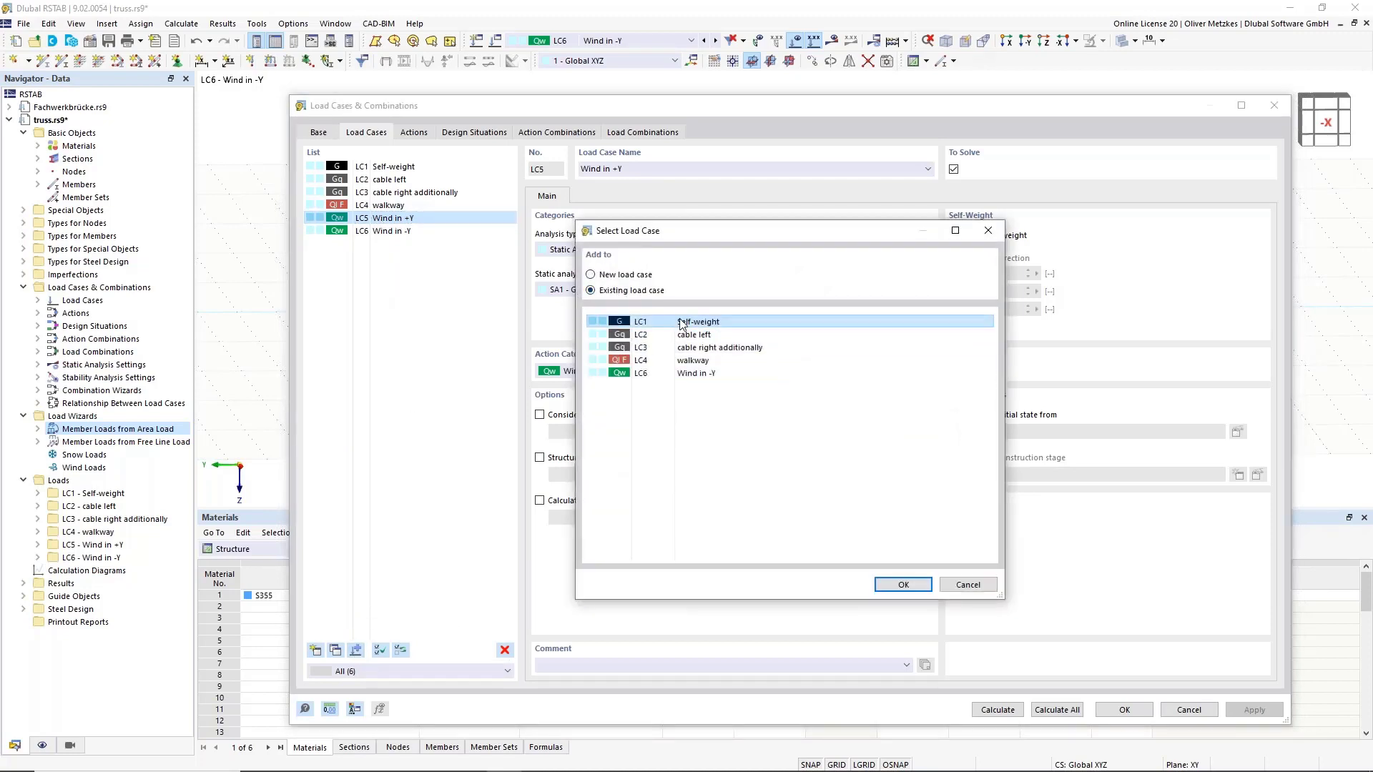
{"action": "left_click", "coordinate": [679, 373]}
{"action": "left_click", "coordinate": [900, 584]}
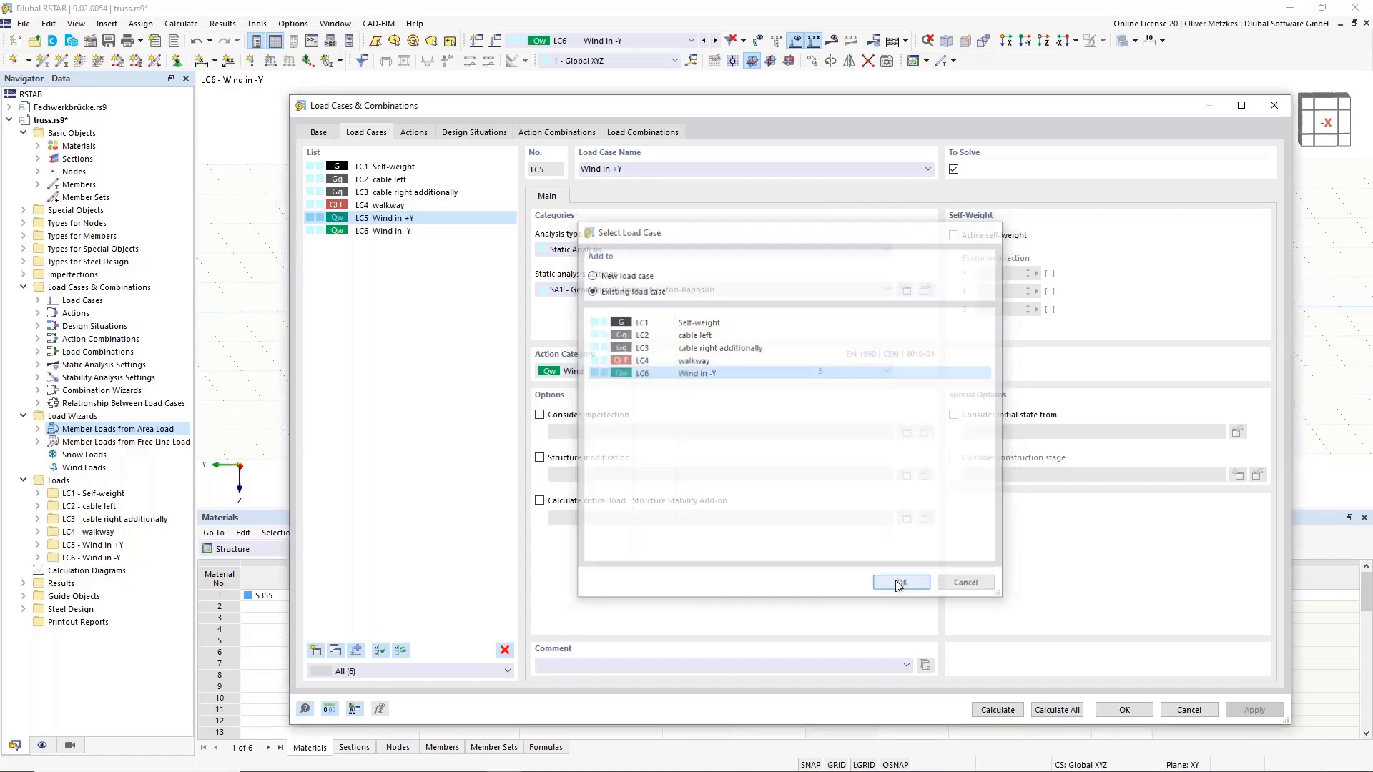
{"action": "left_click", "coordinate": [1124, 710]}
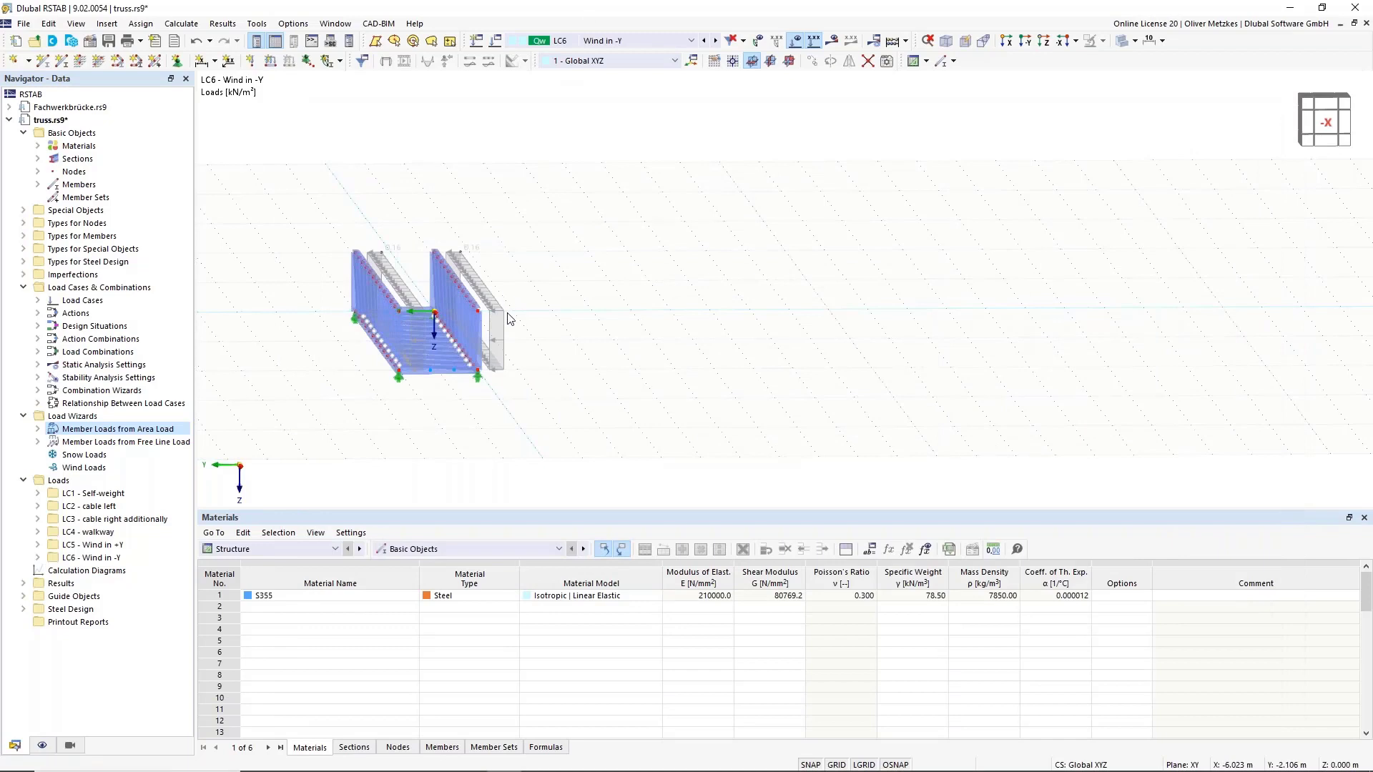
Step: Reverse the LC6 wind load by changing its area load magnitude formula to -qp*cf*phi
{"action": "double_click", "coordinate": [503, 319]}
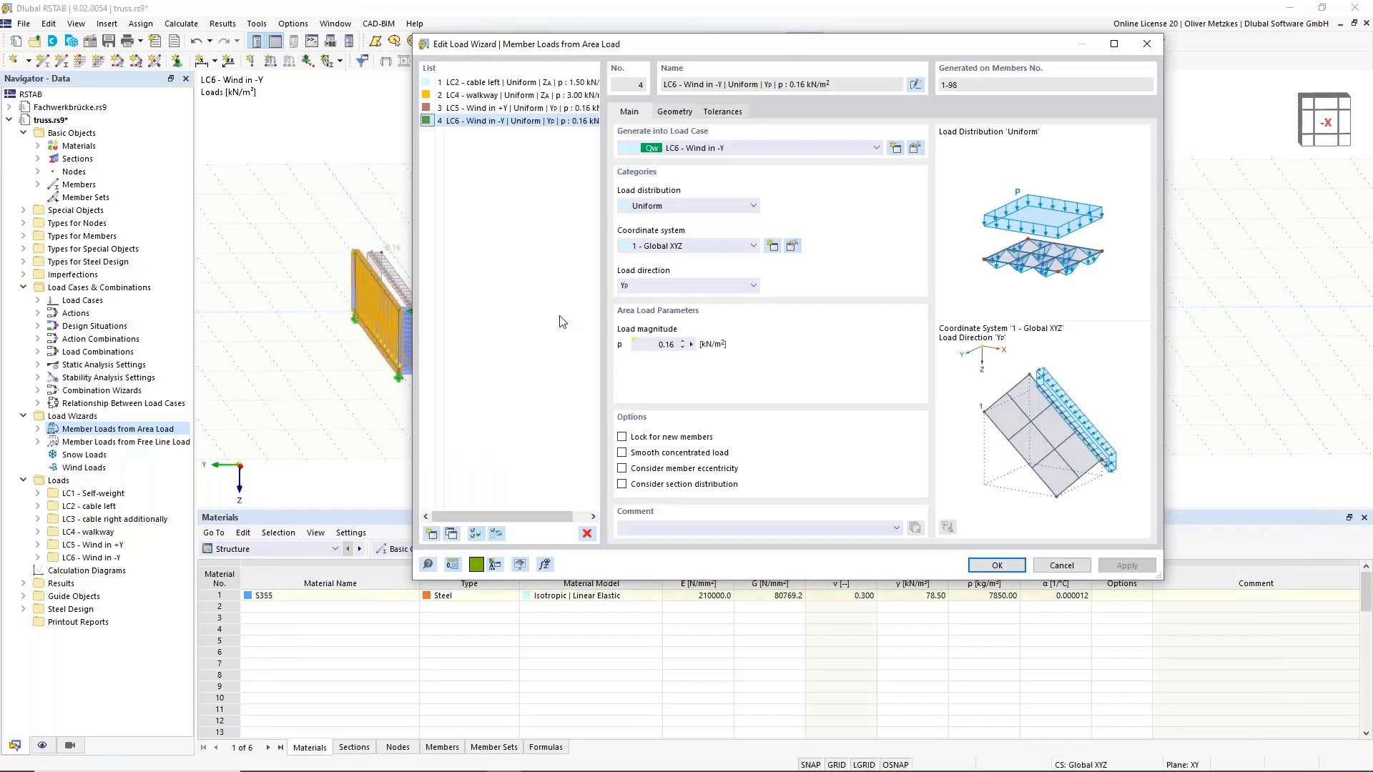
{"action": "left_click", "coordinate": [691, 345]}
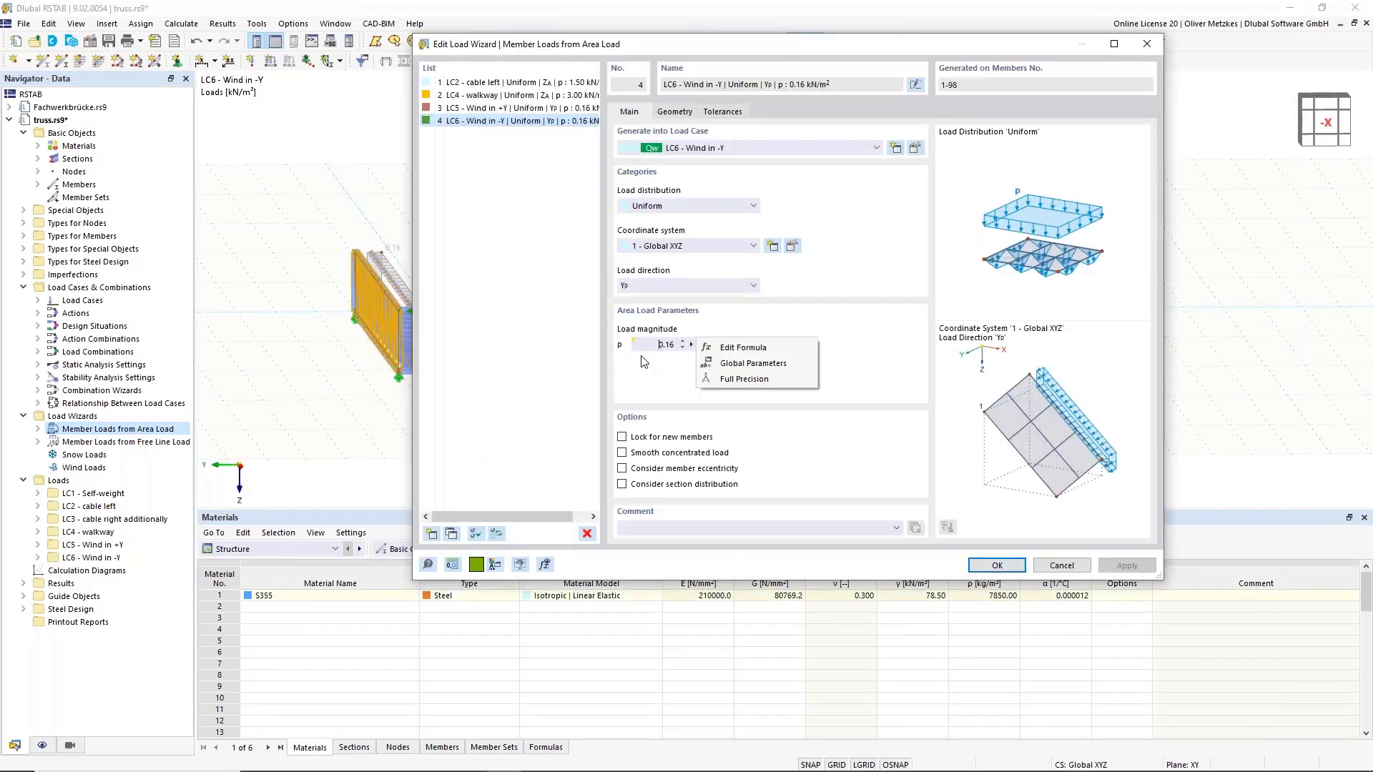
{"action": "left_click", "coordinate": [750, 348]}
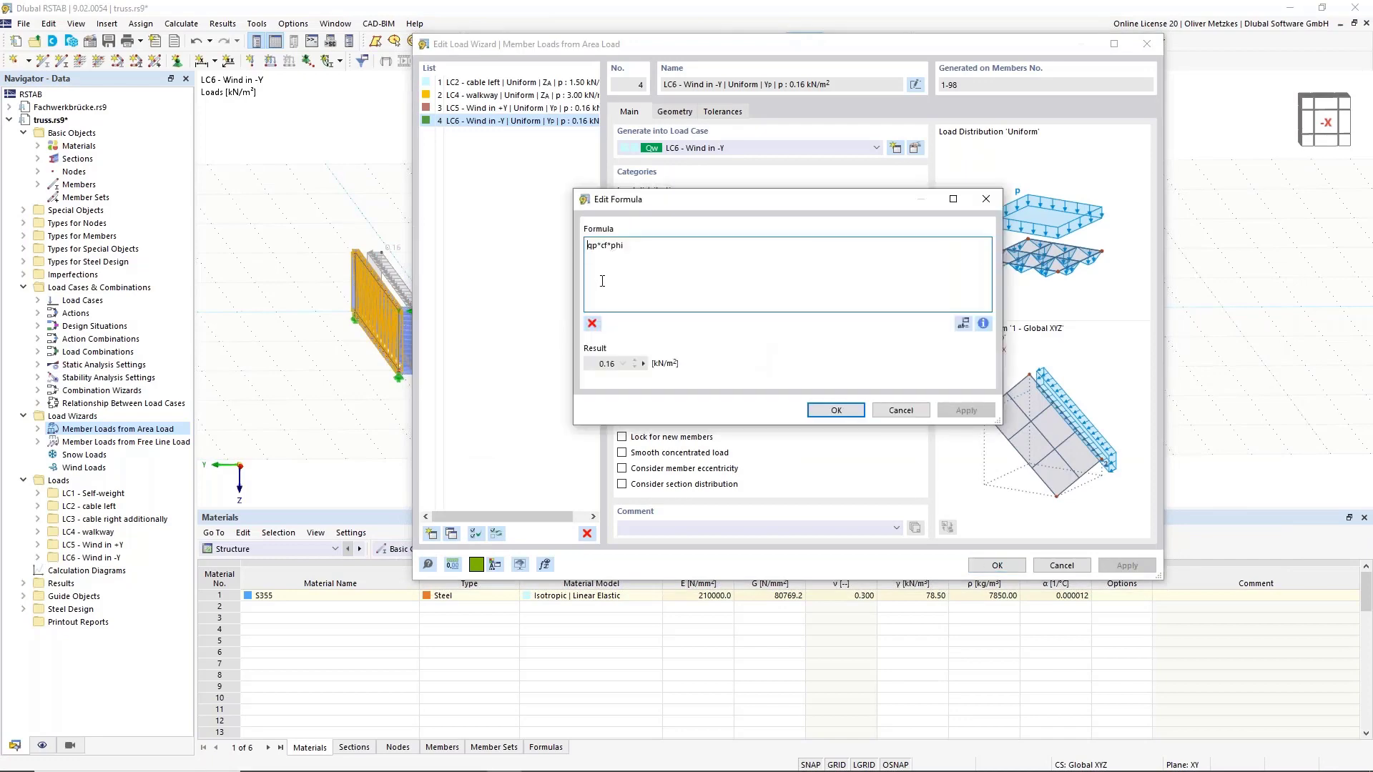
{"action": "type", "text": "-"}
{"action": "left_click", "coordinate": [835, 411]}
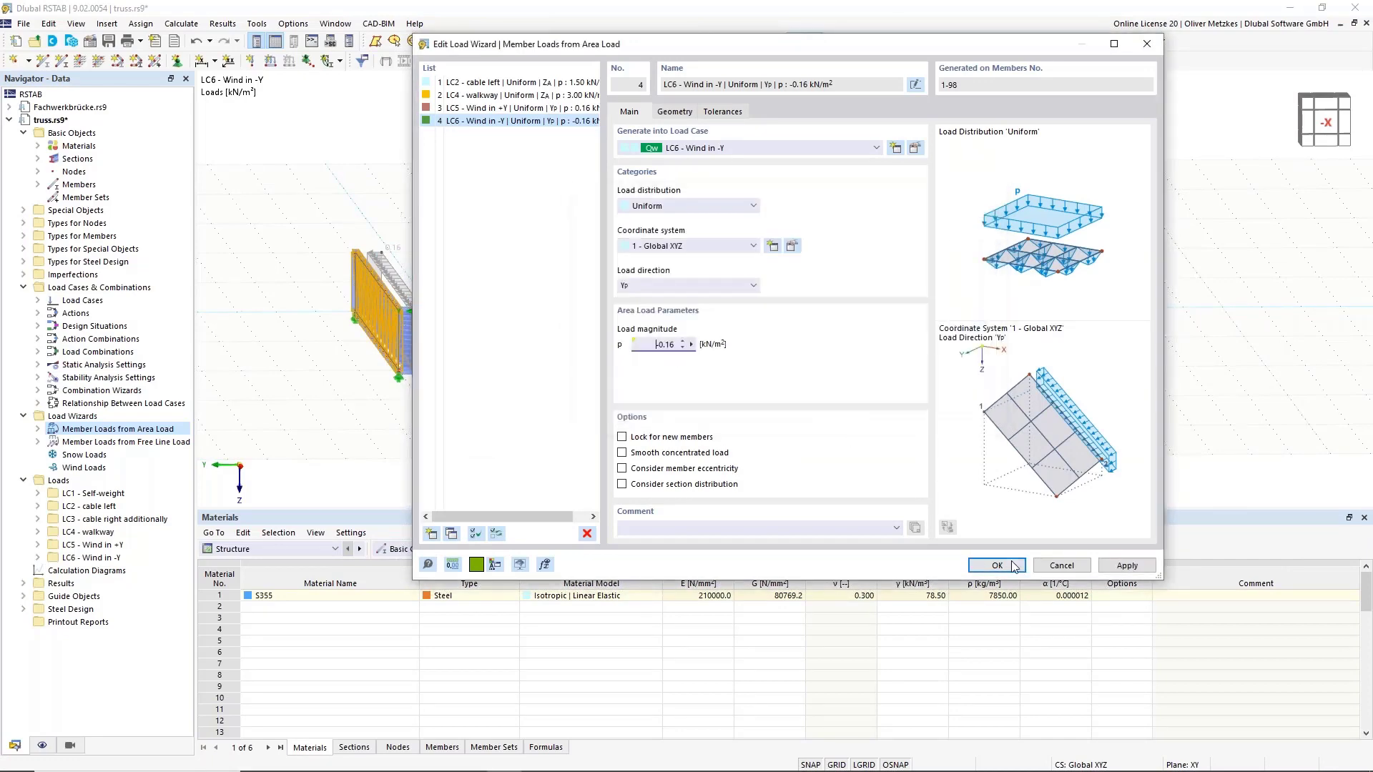
{"action": "key", "text": "Return"}
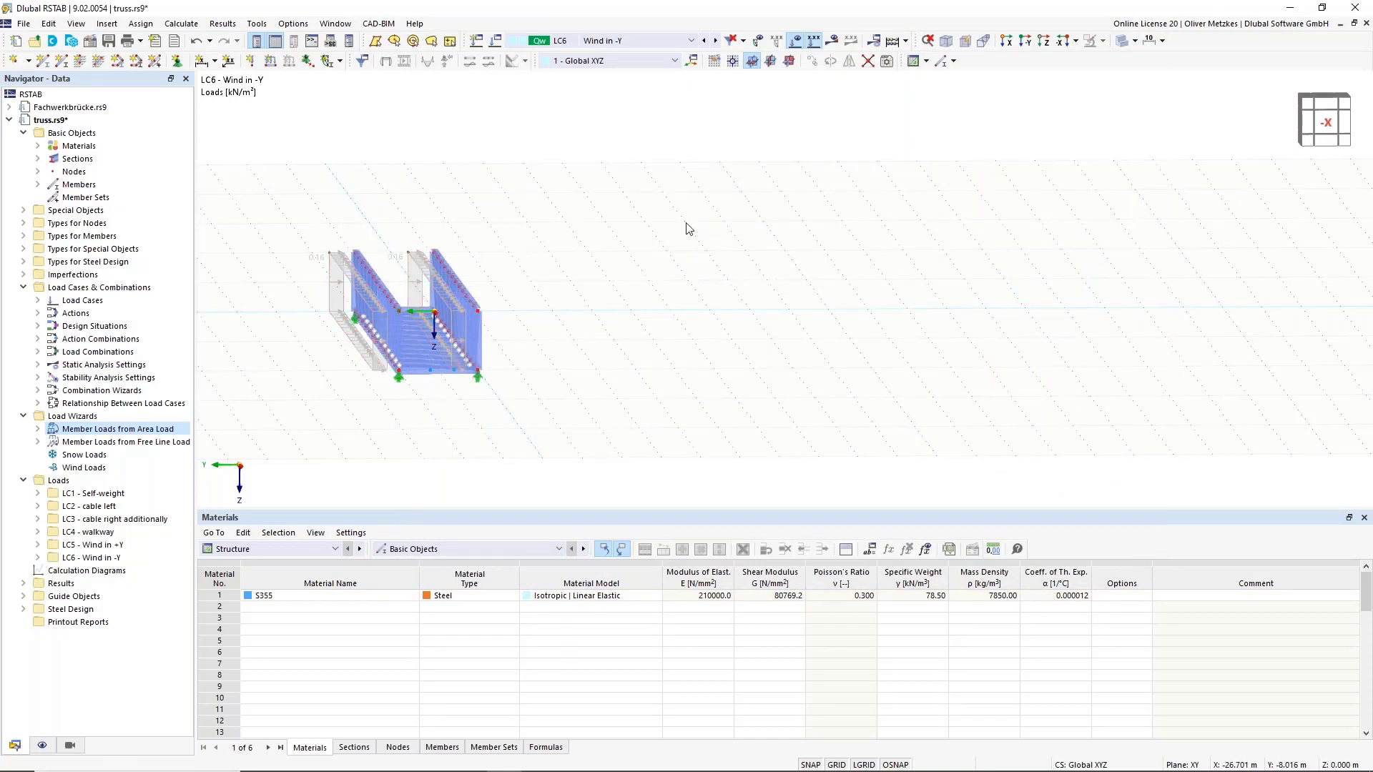
Step: Display the loads of load combination CO8 (1.35 * LC1 + 1.35 * LC2 + 1.50 * LC4 + 0.90 * LC5) on the bridge
{"action": "left_click", "coordinate": [629, 41]}
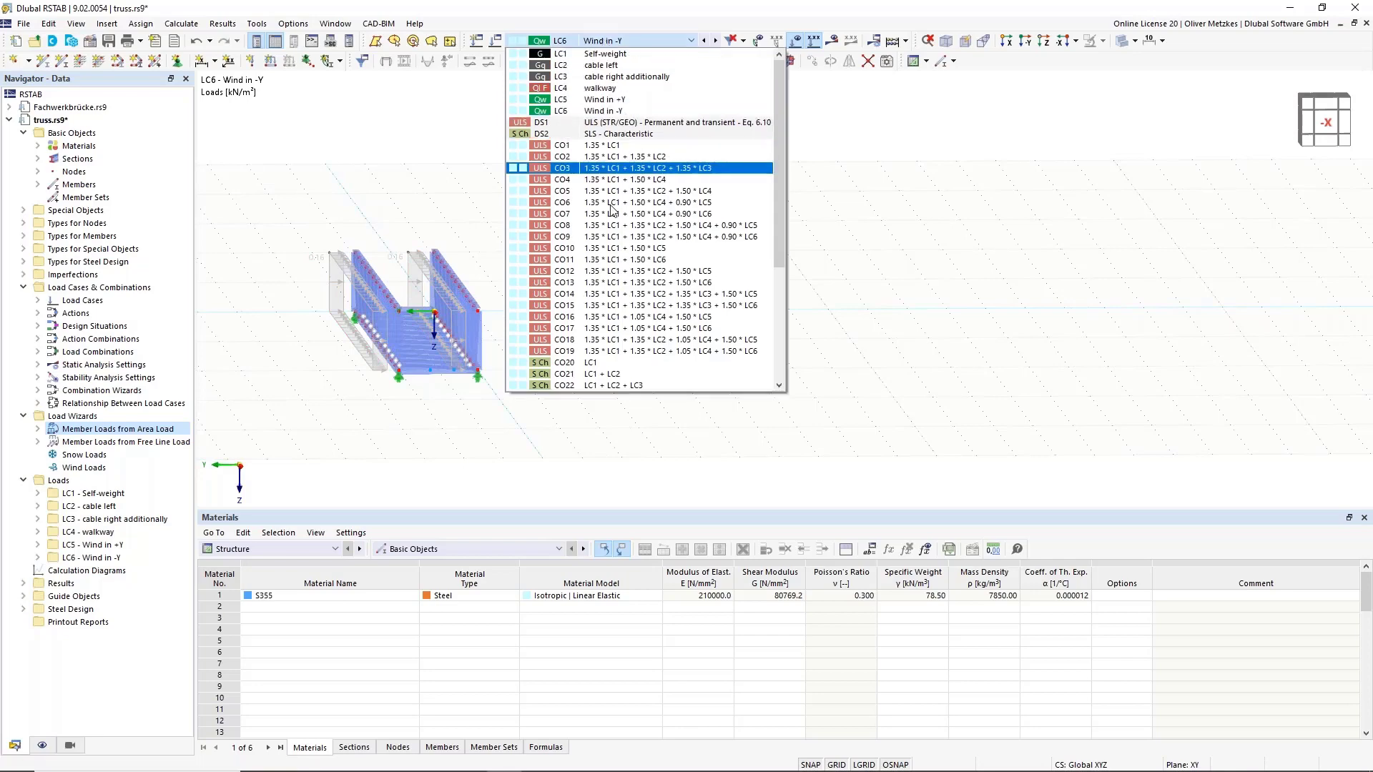
{"action": "left_click", "coordinate": [587, 169]}
{"action": "scroll", "coordinate": [445, 230], "scroll_direction": "up", "scroll_amount": 3}
{"action": "middle_click_drag", "start_coordinate": [472, 291], "coordinate": [621, 225], "text": "ctrl"}
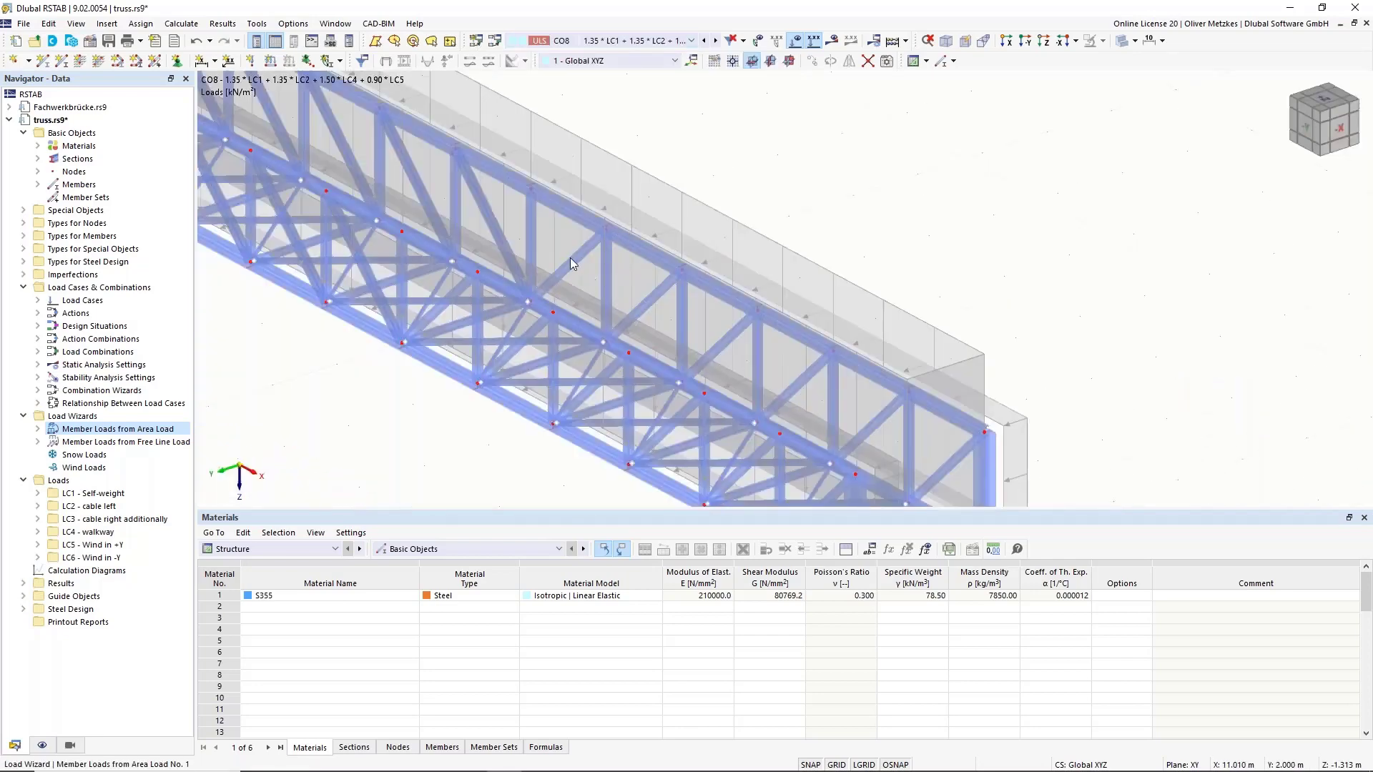
Step: Calculate design situation DS1 - ULS (STR/GEO) - Permanent and transient - Eq. 6.10 and show its results
{"action": "left_click", "coordinate": [570, 41]}
{"action": "left_click", "coordinate": [593, 129]}
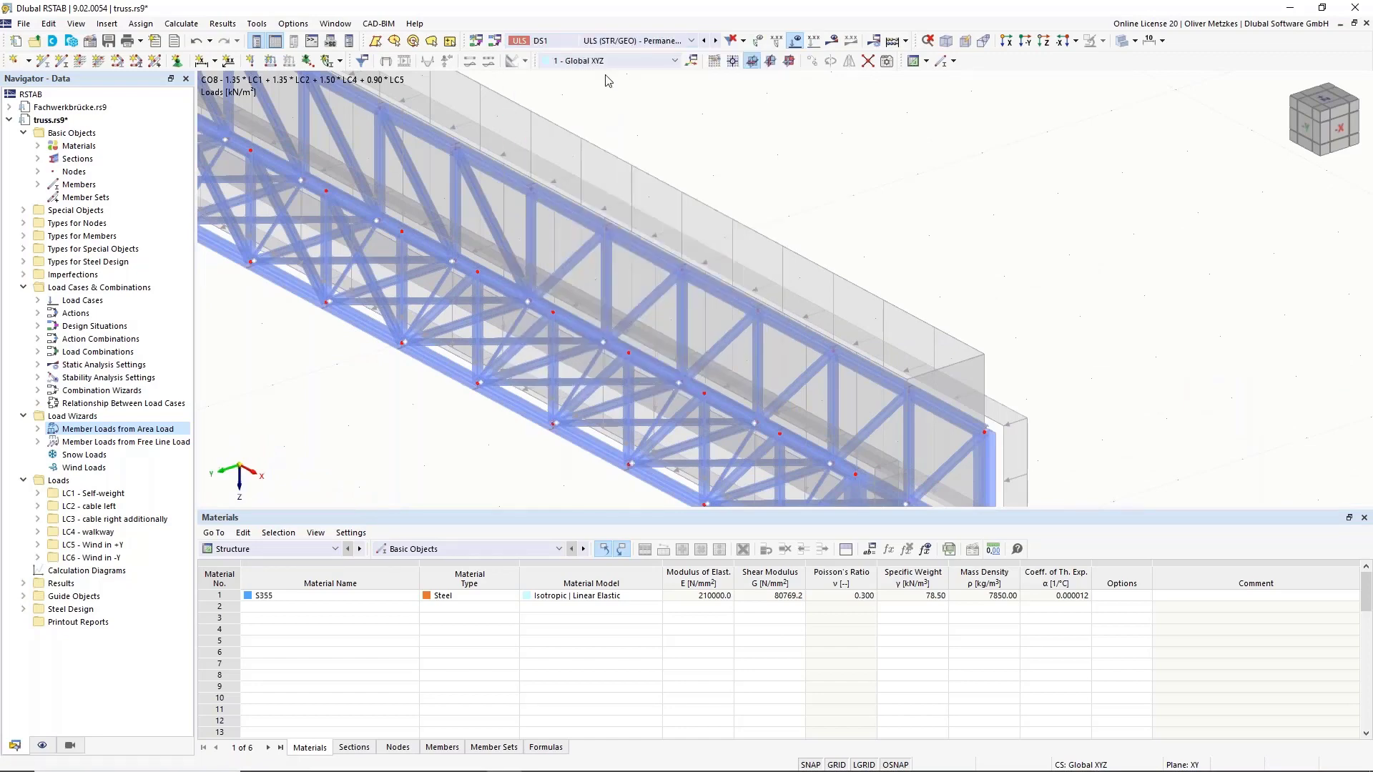
{"action": "left_click", "coordinate": [832, 41]}
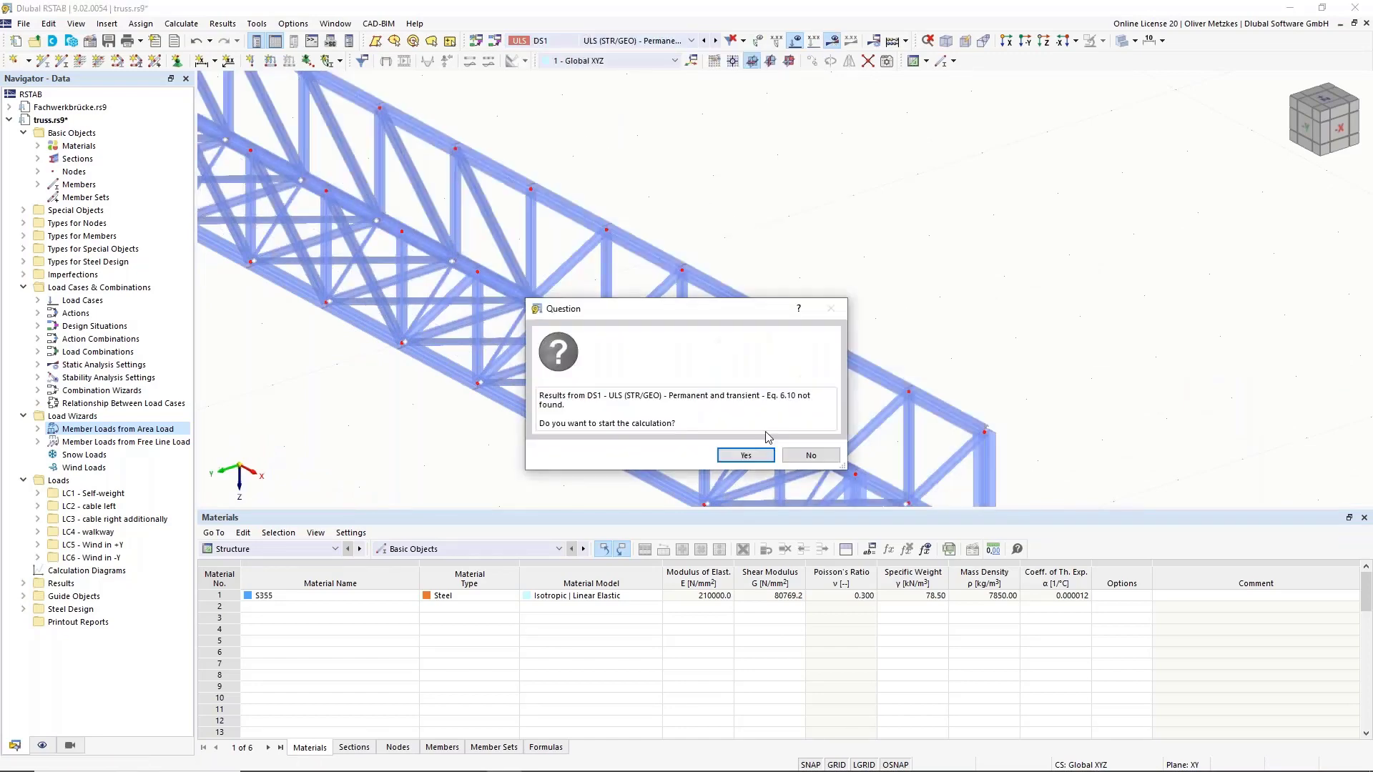
{"action": "left_click", "coordinate": [747, 456]}
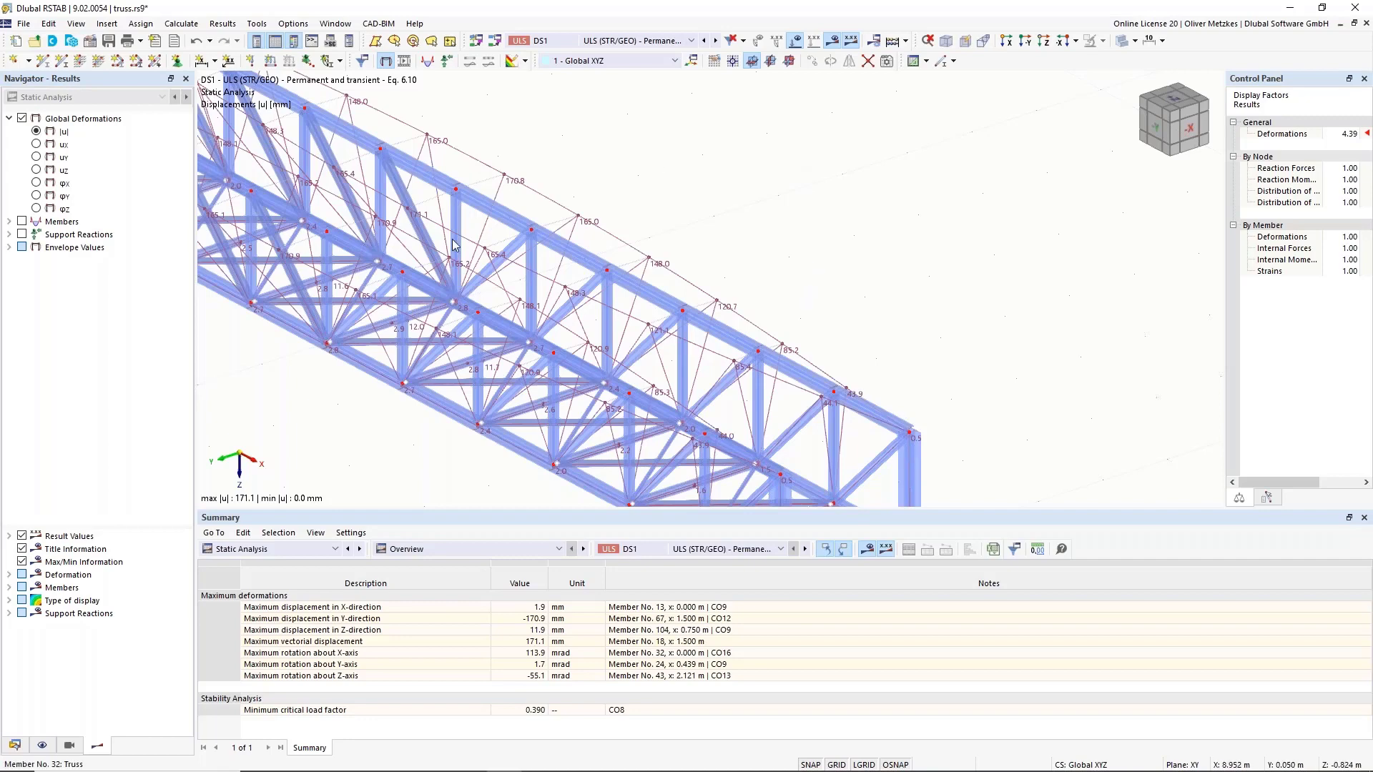
Step: Display the axial forces N of all bridge members for DS1 and show the available envelope value options
{"action": "scroll", "coordinate": [390, 315], "scroll_direction": "down", "scroll_amount": 2}
{"action": "middle_click_drag", "start_coordinate": [390, 315], "coordinate": [646, 420], "text": "ctrl"}
{"action": "scroll", "coordinate": [601, 255], "scroll_direction": "up", "scroll_amount": 2}
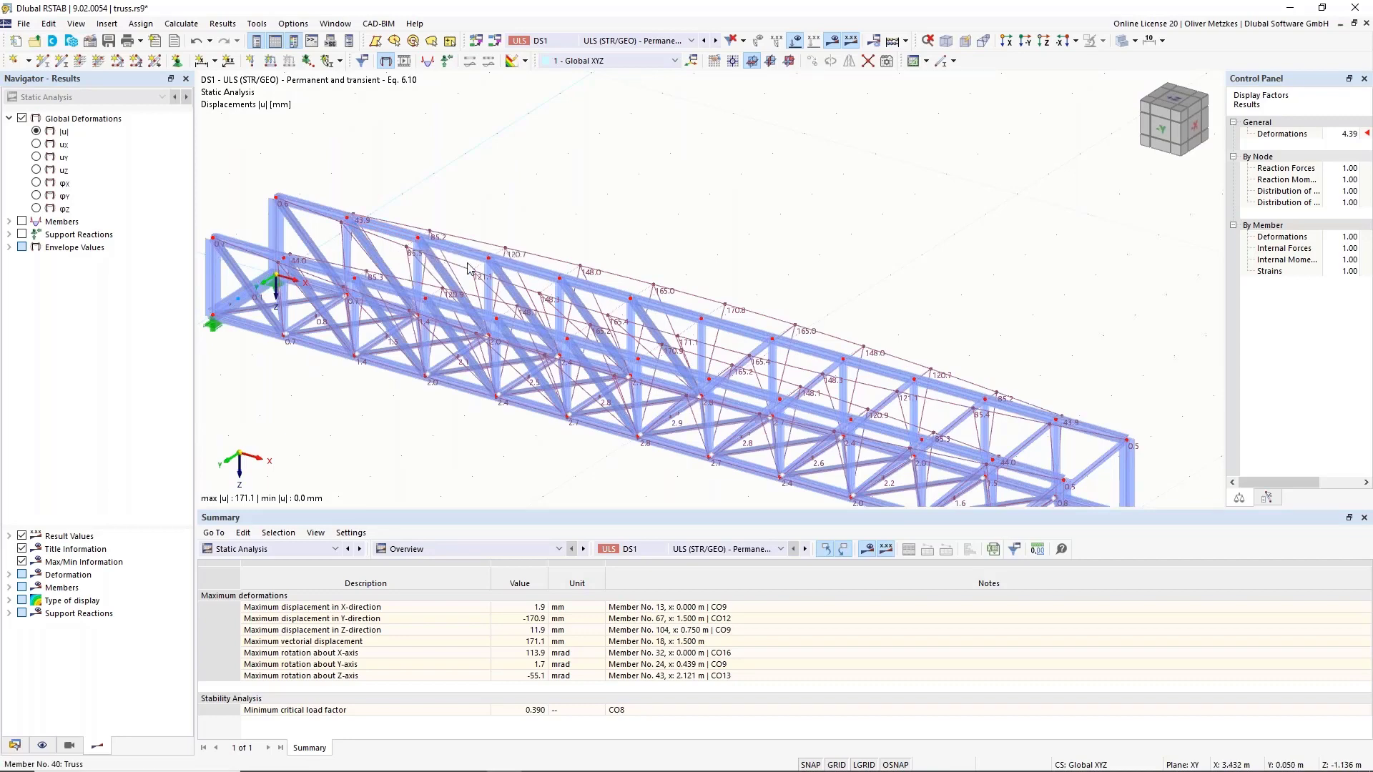
{"action": "left_click", "coordinate": [9, 222]}
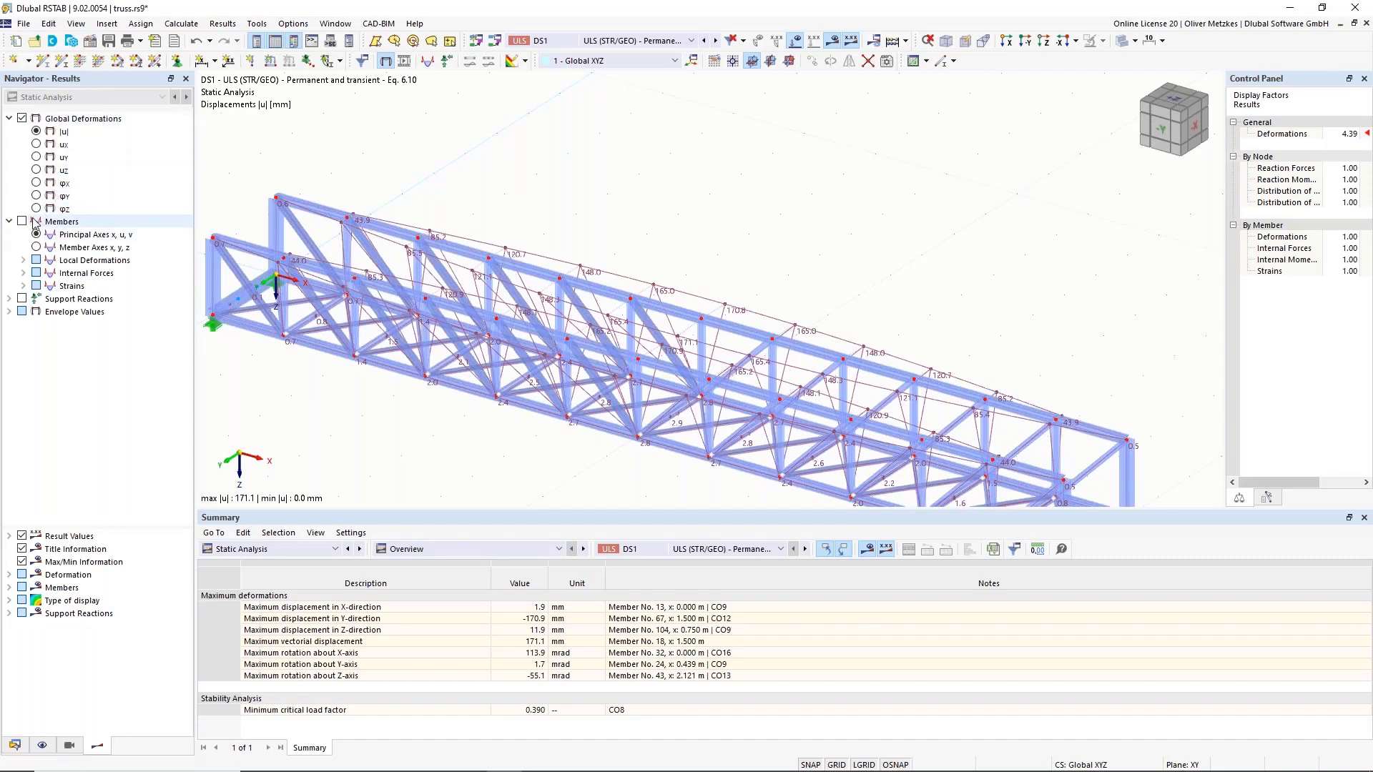
{"action": "left_click", "coordinate": [22, 221]}
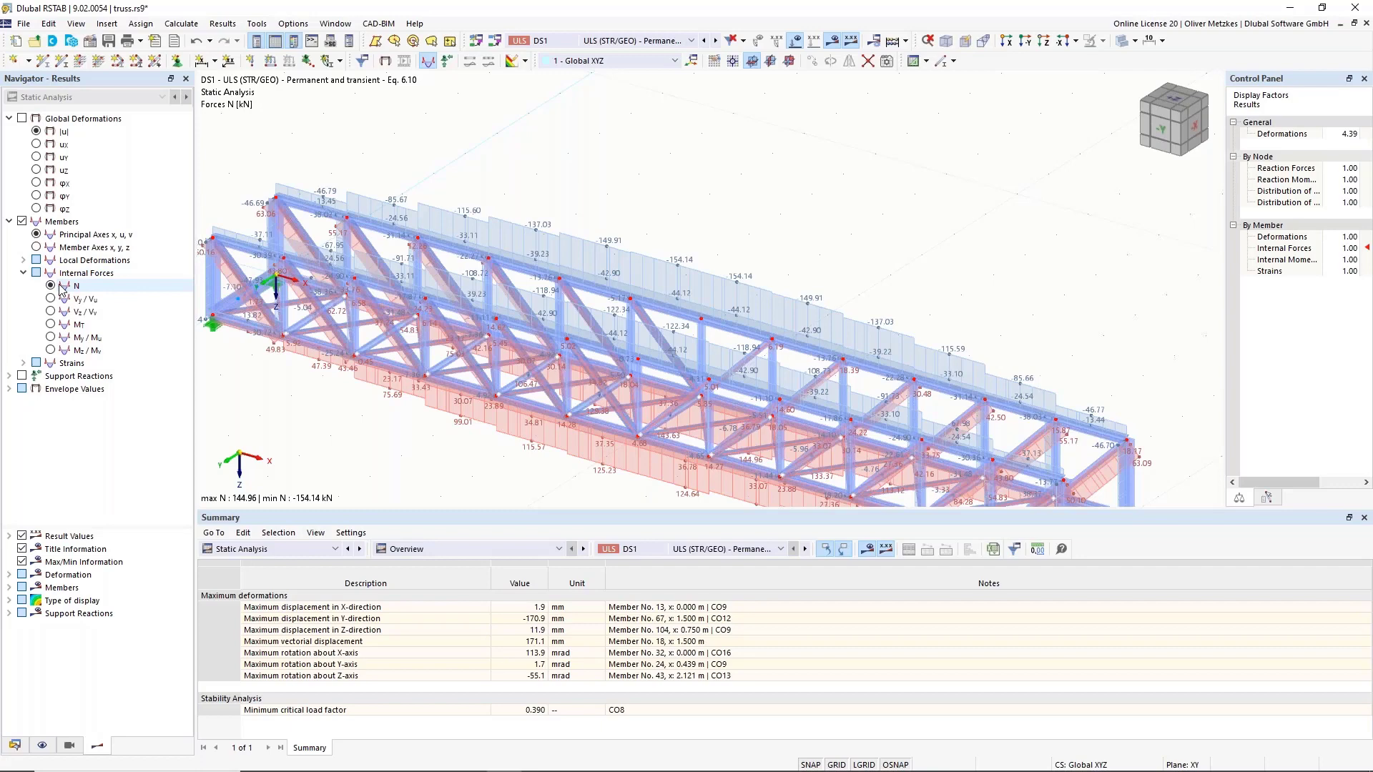
{"action": "double_click", "coordinate": [64, 389]}
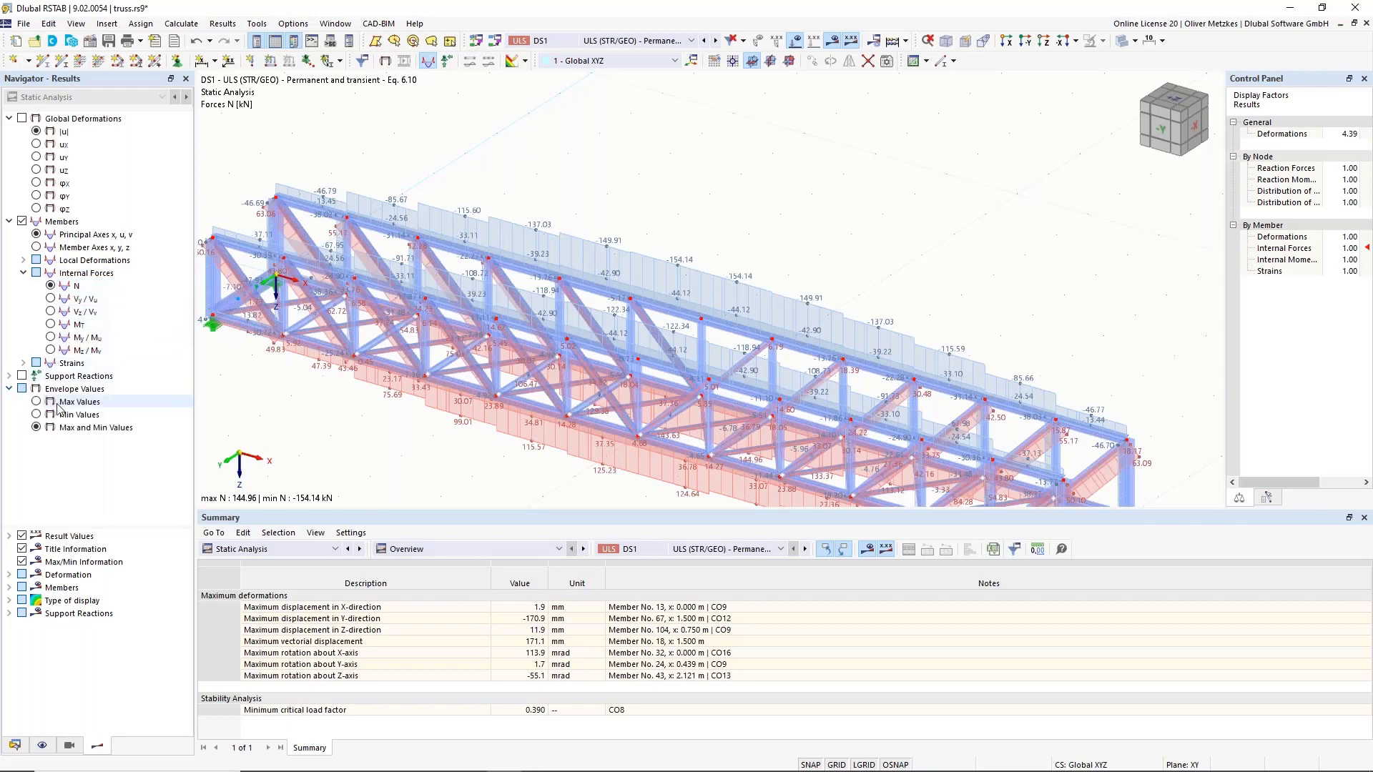
{"action": "scroll", "coordinate": [334, 334], "scroll_direction": "down", "scroll_amount": 1}
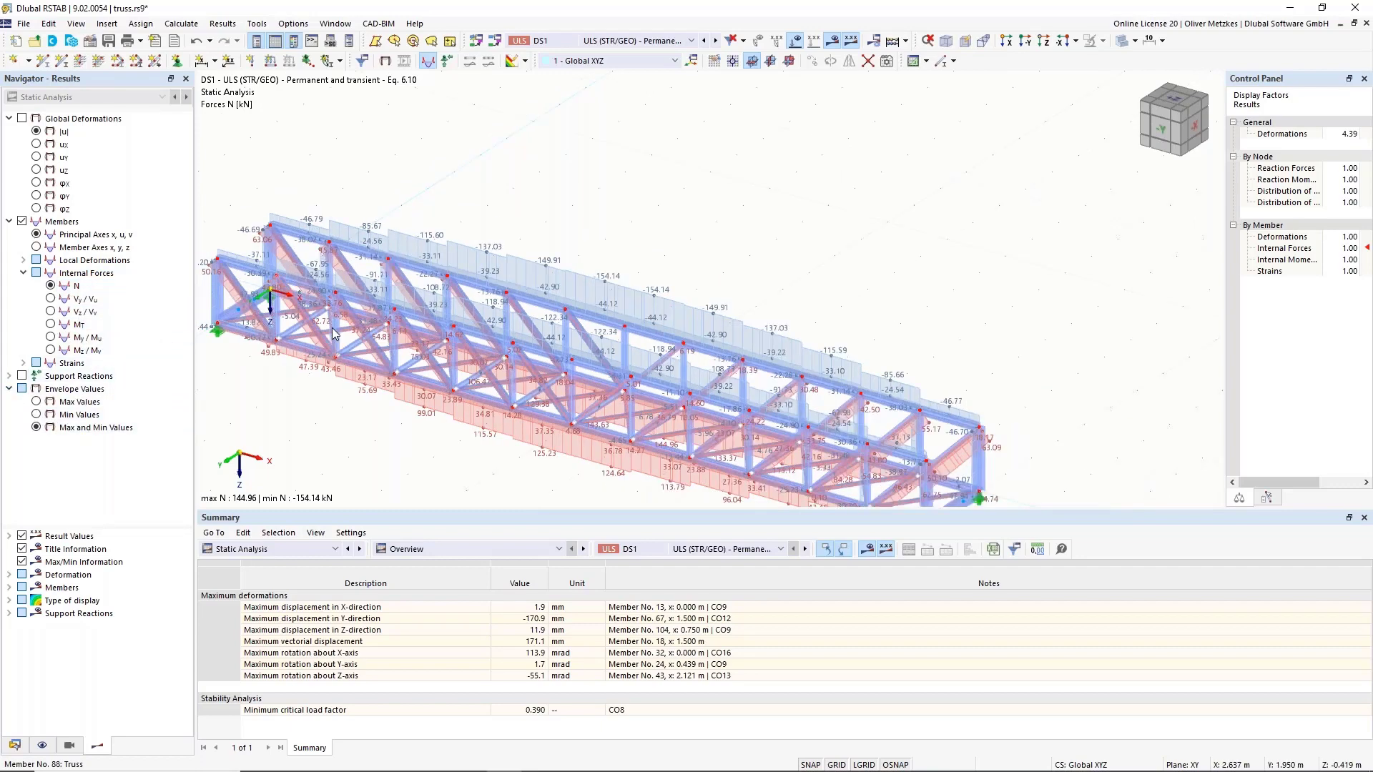
{"action": "scroll", "coordinate": [364, 270], "scroll_direction": "down", "scroll_amount": 1}
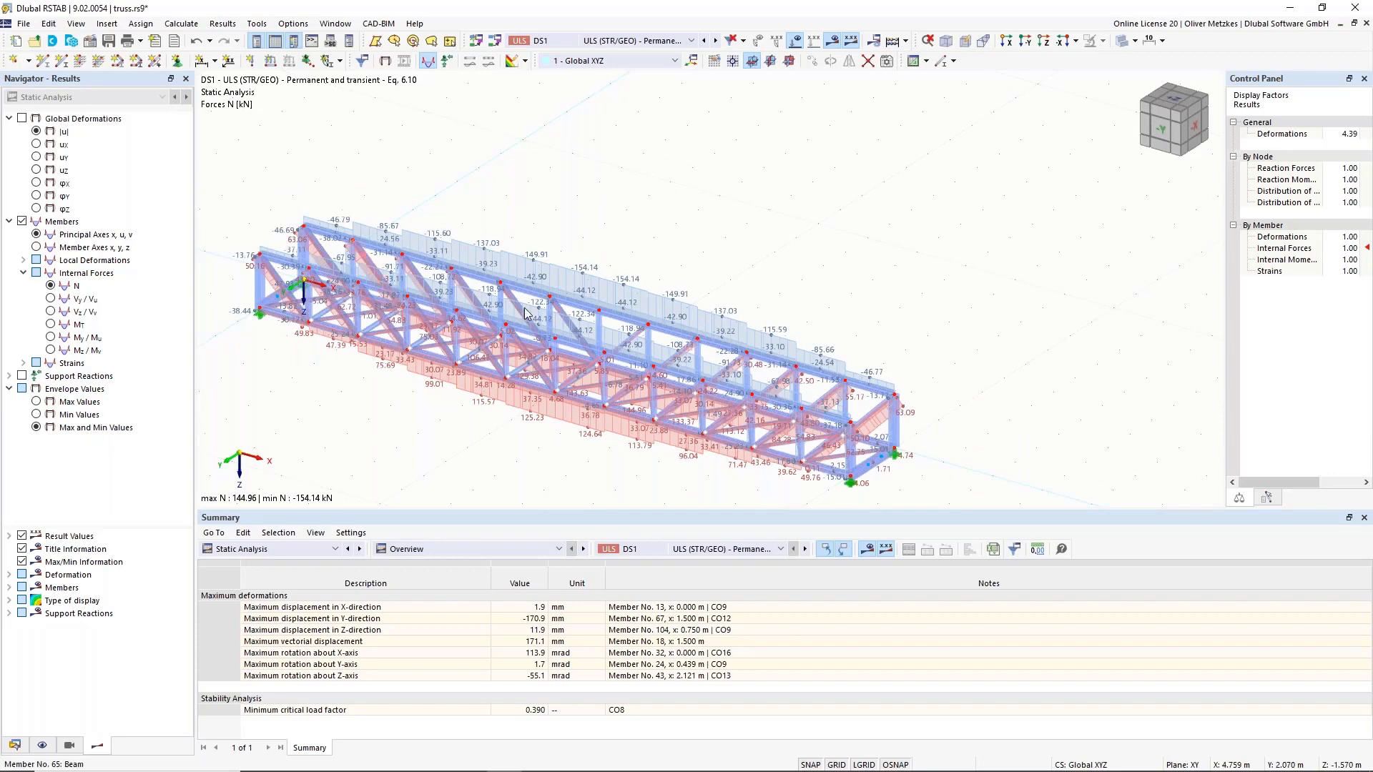
{"action": "scroll", "coordinate": [702, 233], "scroll_direction": "up", "scroll_amount": 2}
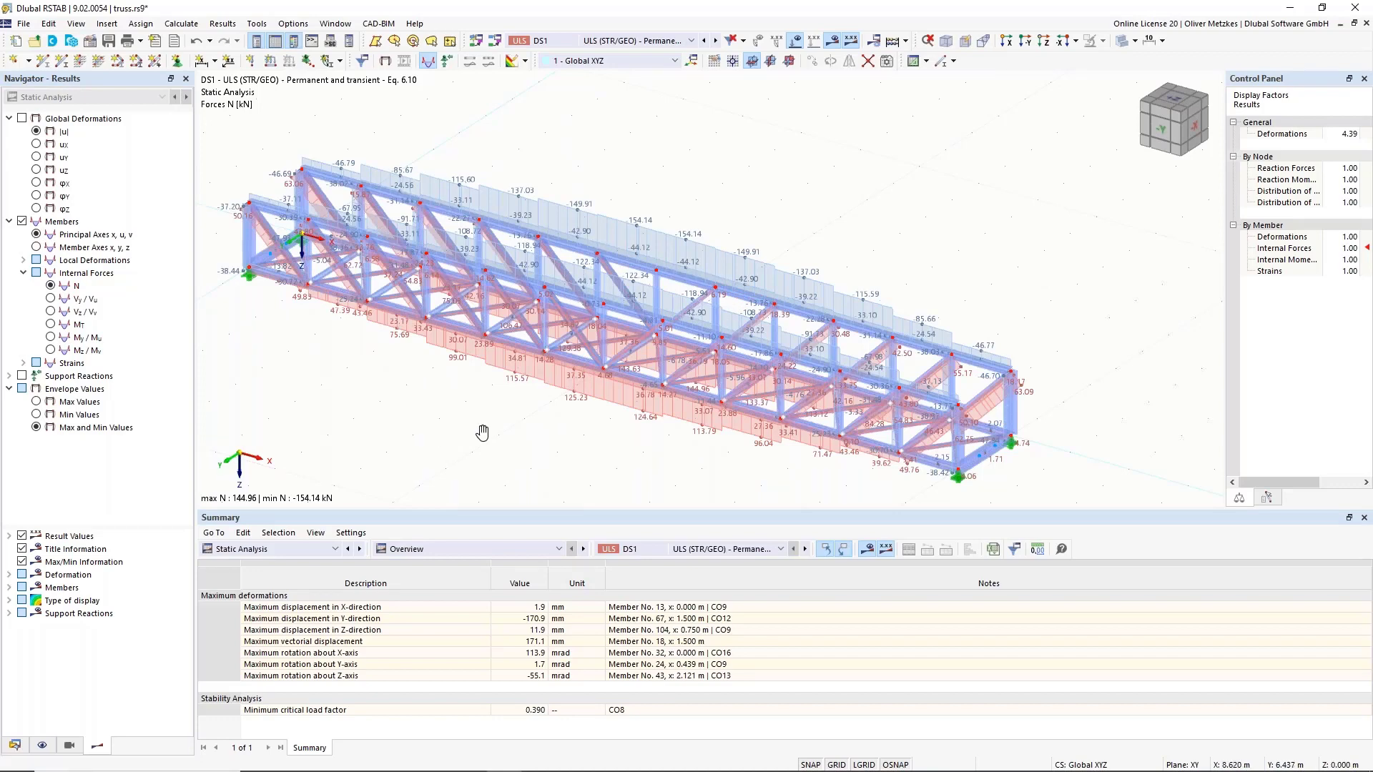
Step: Select all top chord members in the side view and isolate them together with their related objects
{"action": "middle_click_drag", "start_coordinate": [482, 433], "coordinate": [585, 359], "text": "ctrl"}
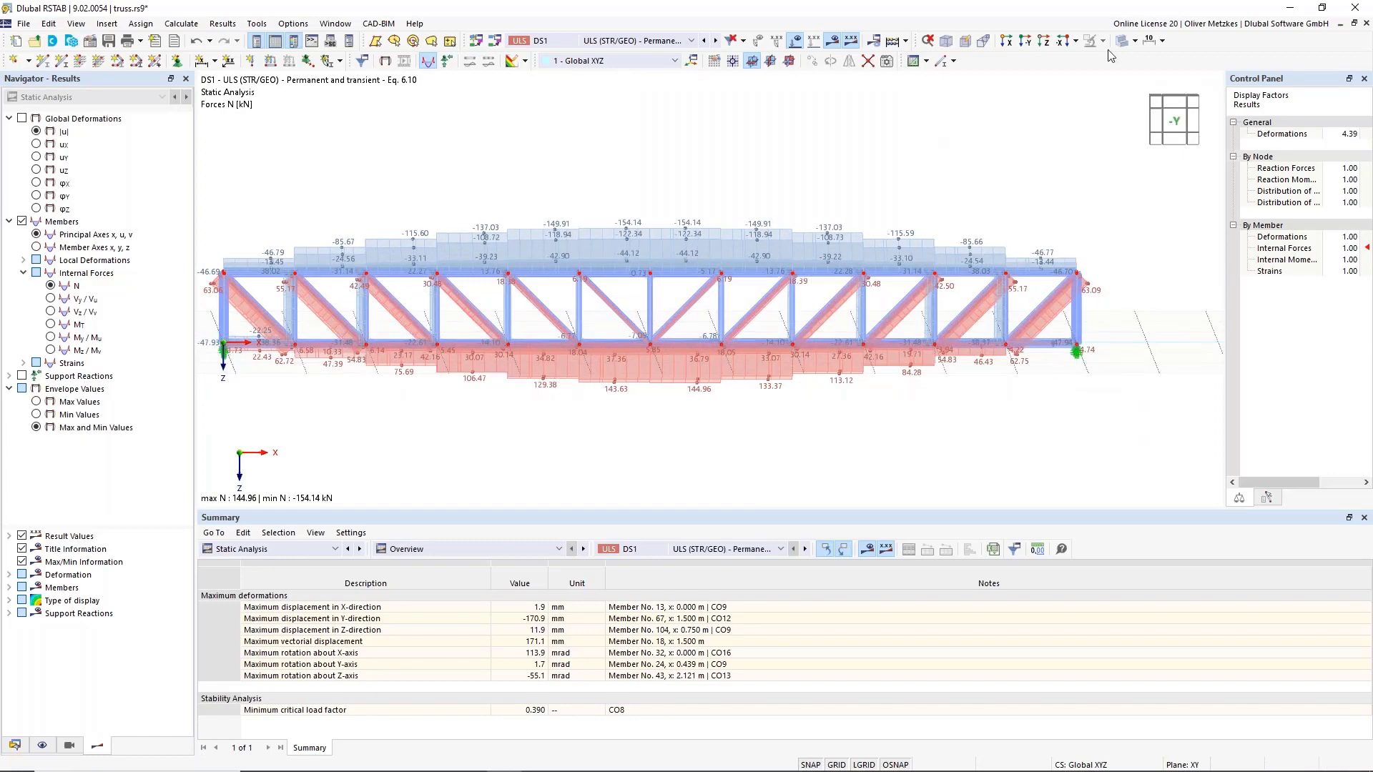
{"action": "middle_click_drag", "start_coordinate": [809, 146], "coordinate": [920, 148]}
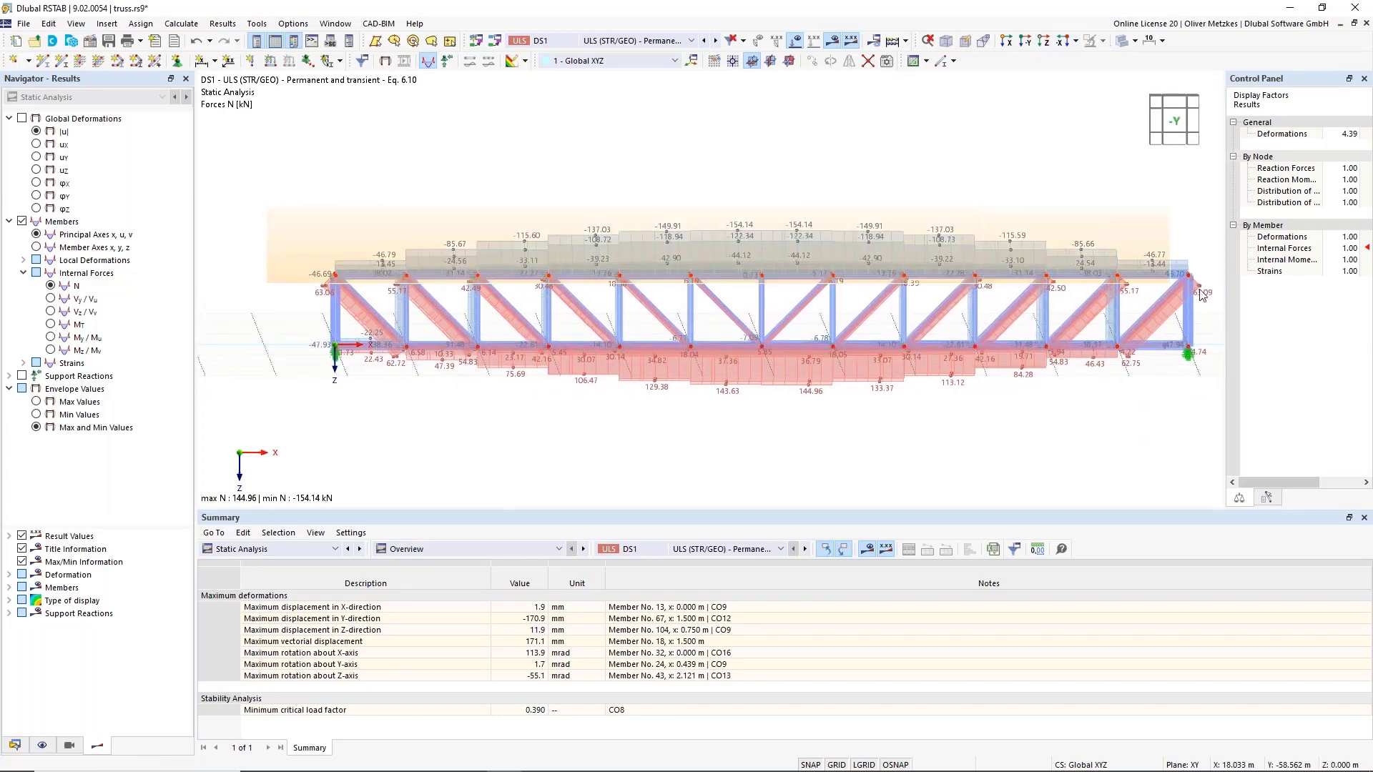
{"action": "middle_click_drag", "start_coordinate": [799, 172], "coordinate": [740, 228], "text": "ctrl"}
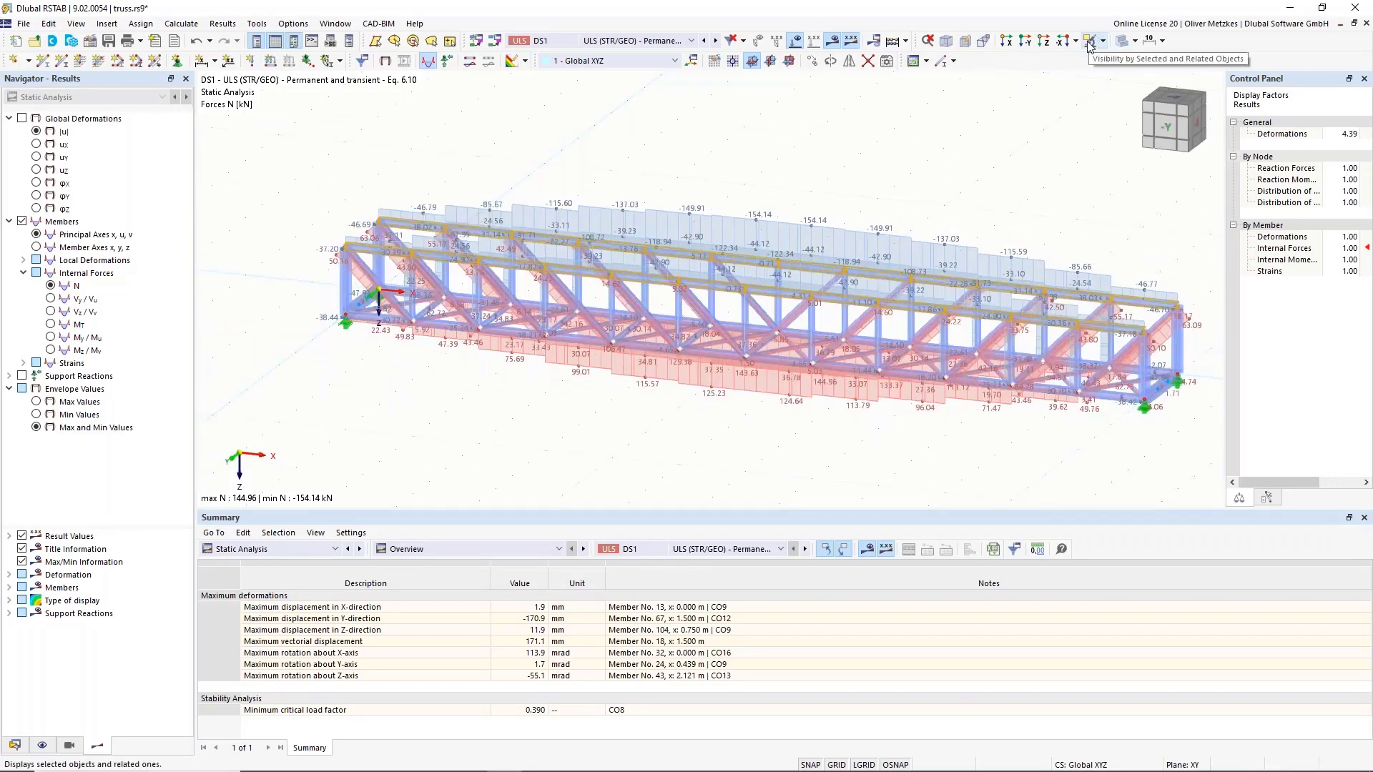
{"action": "left_click", "coordinate": [1088, 45]}
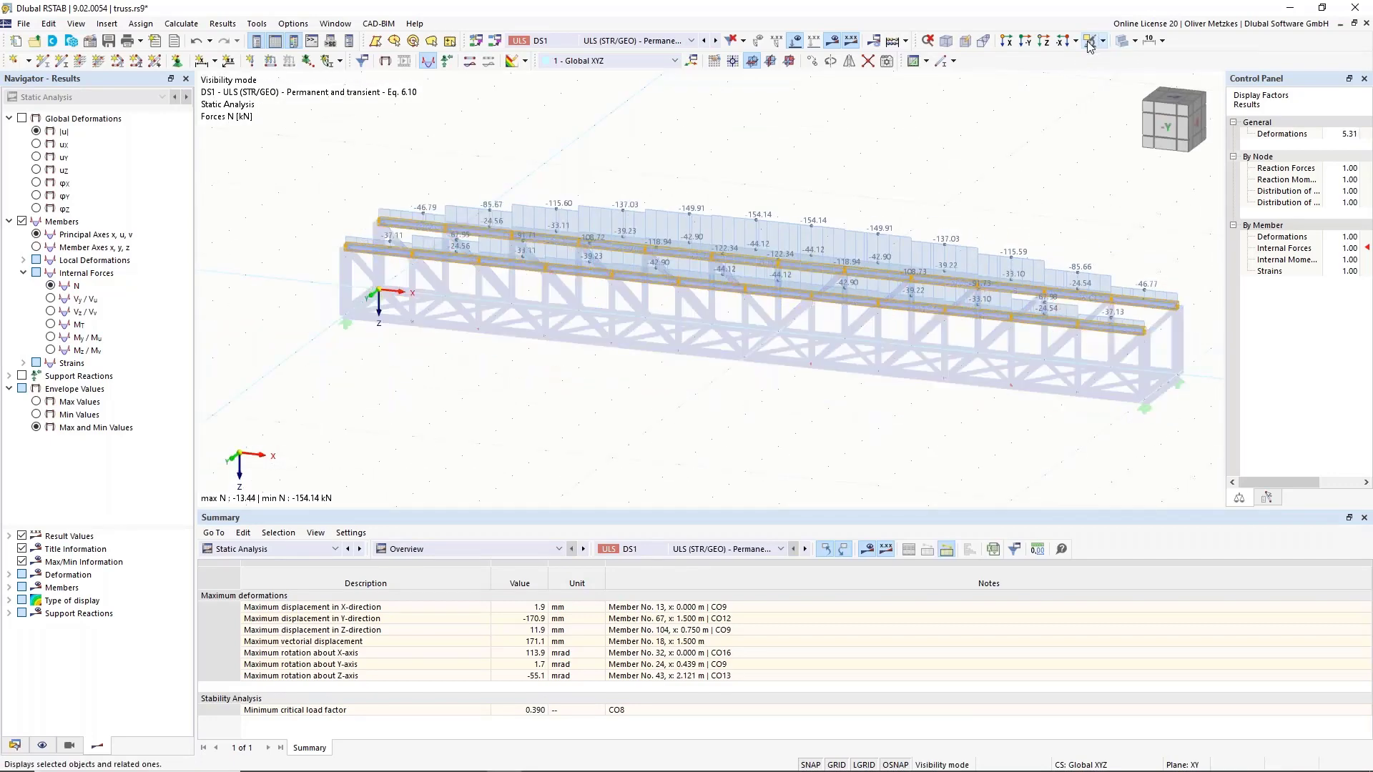
{"action": "middle_click_drag", "start_coordinate": [754, 191], "coordinate": [588, 218]}
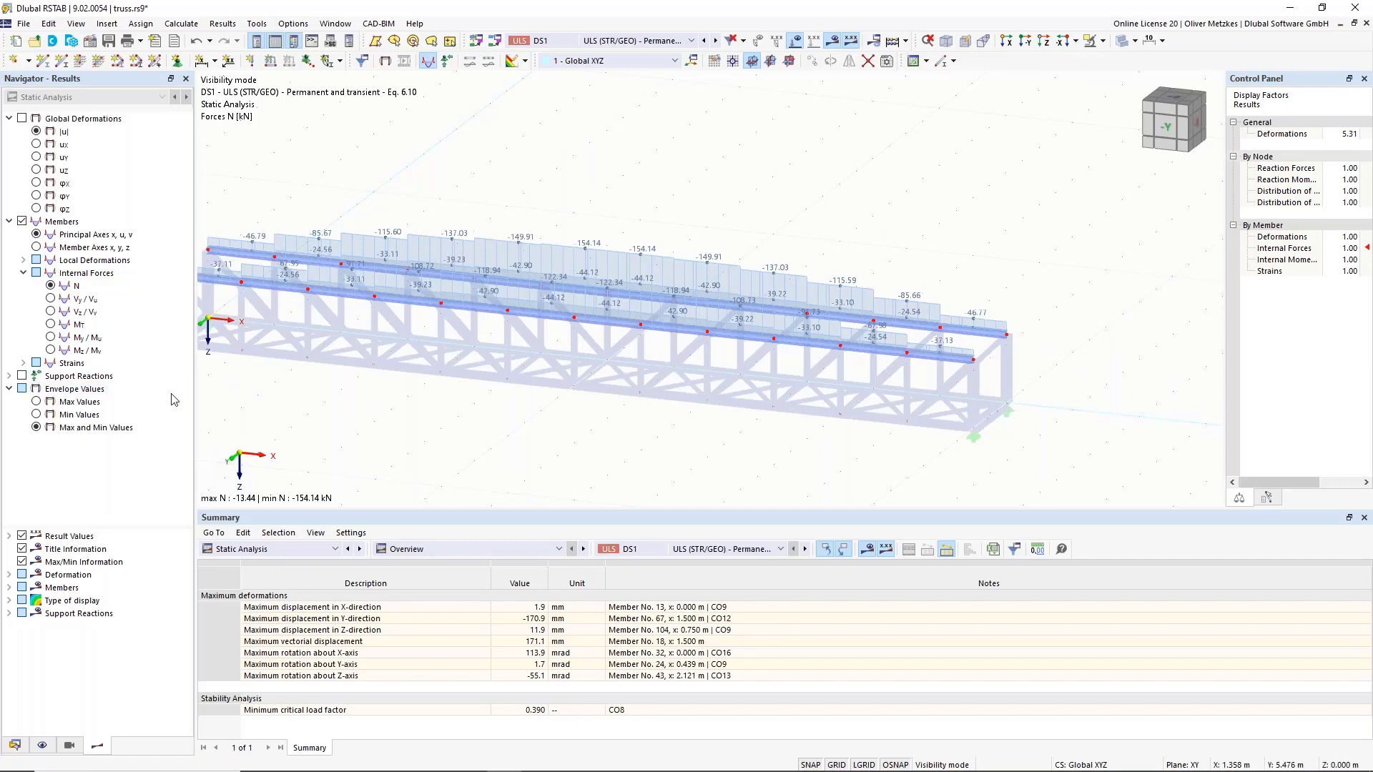
Step: Examine the axial forces in the isolated top chords and switch their results to the global deformations |u|
{"action": "middle_click_drag", "start_coordinate": [500, 364], "coordinate": [615, 361], "text": "ctrl"}
{"action": "mouse_move", "coordinate": [736, 331]}
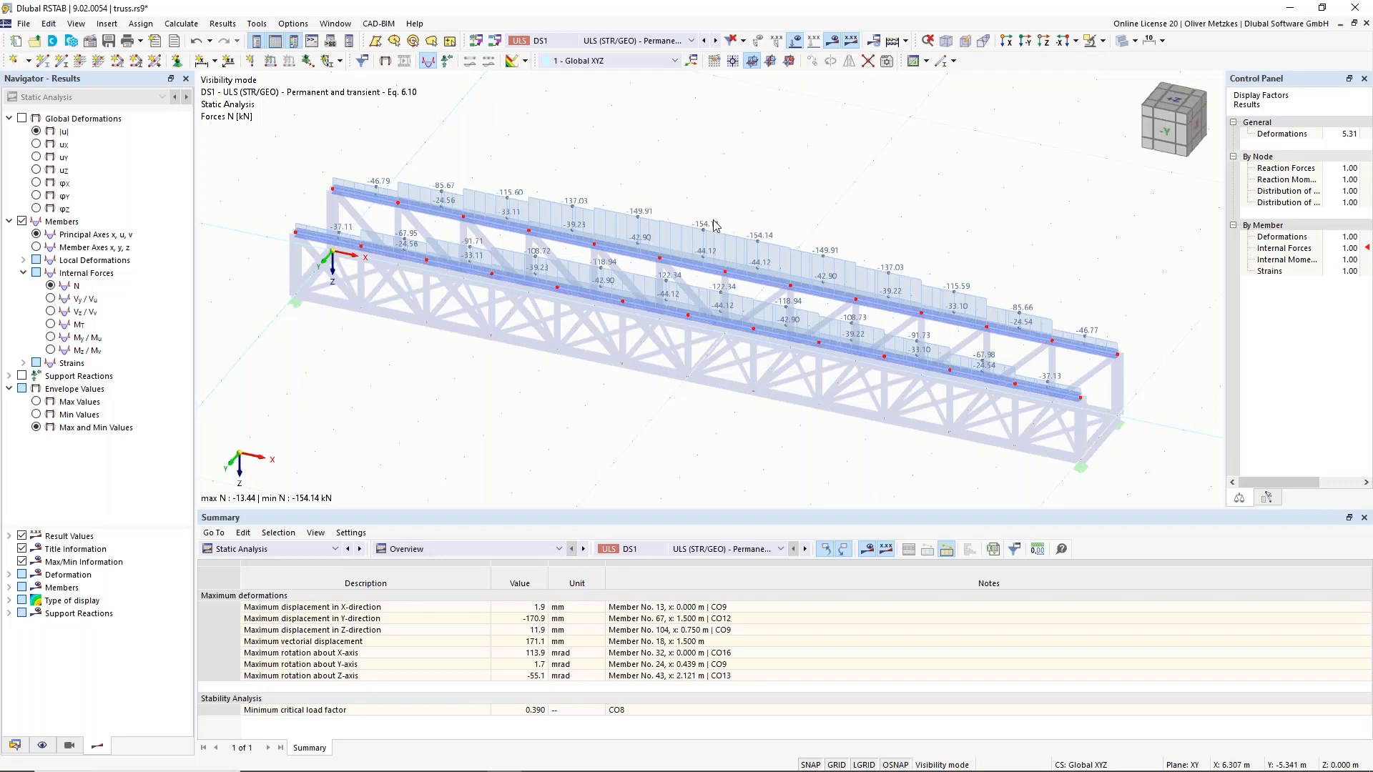
{"action": "scroll", "coordinate": [711, 200], "scroll_direction": "up", "scroll_amount": 3}
{"action": "scroll", "coordinate": [742, 248], "scroll_direction": "down", "scroll_amount": 2}
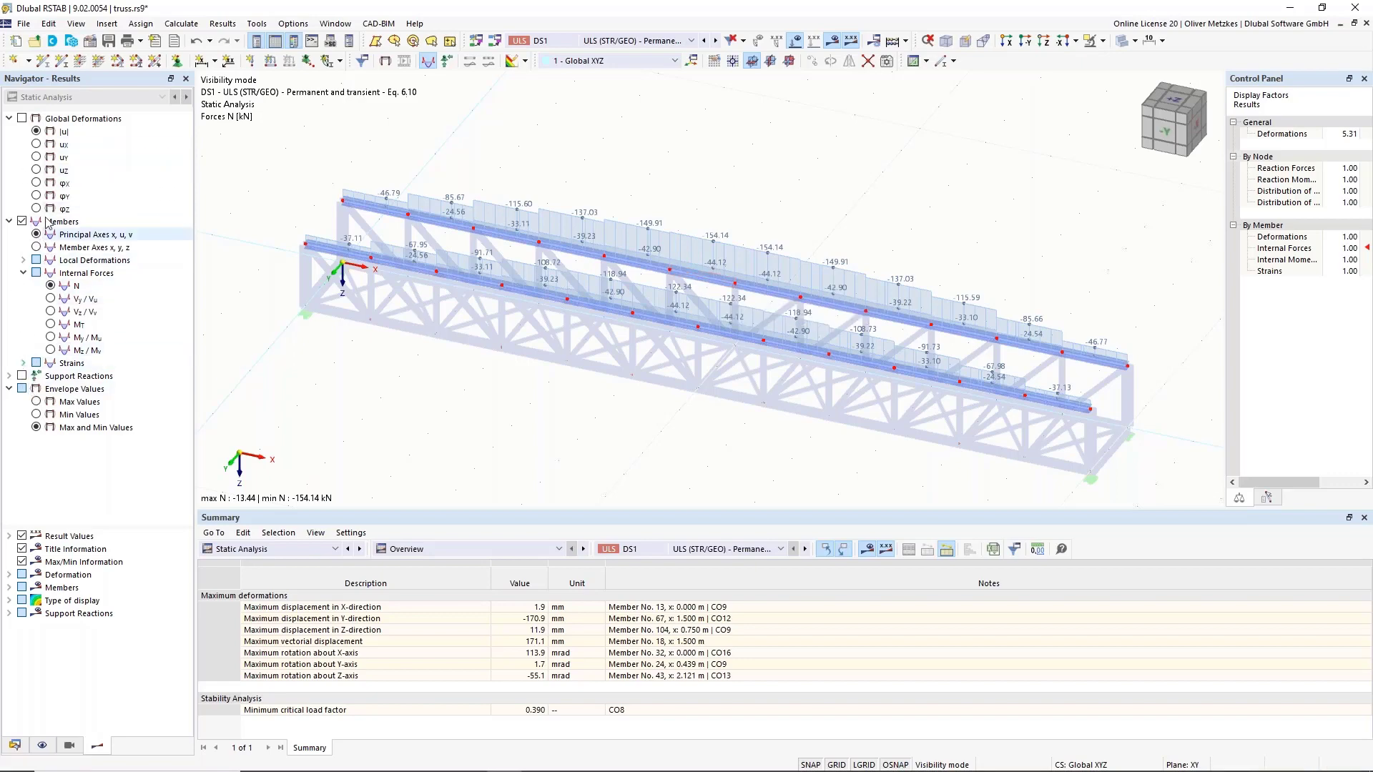
{"action": "left_click", "coordinate": [22, 118]}
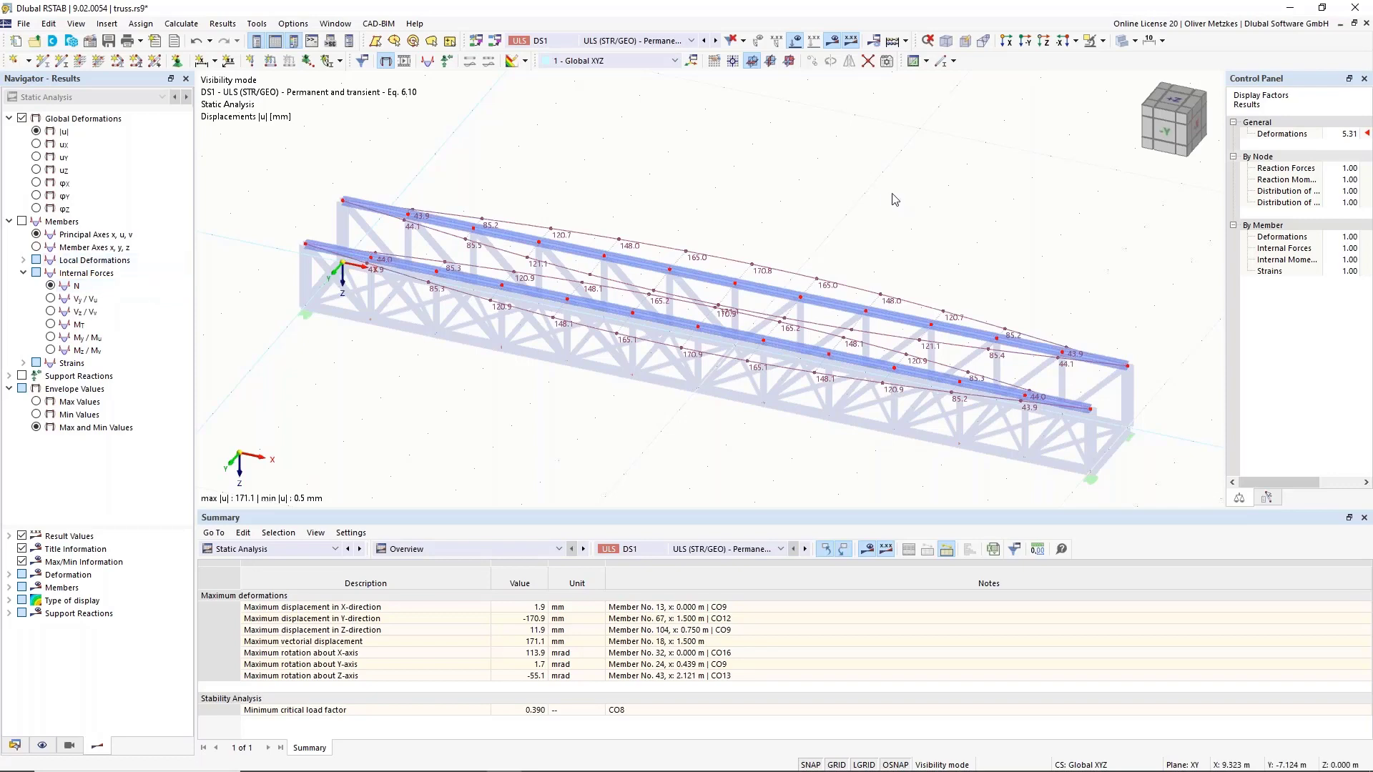
{"action": "middle_click_drag", "start_coordinate": [954, 196], "coordinate": [581, 174]}
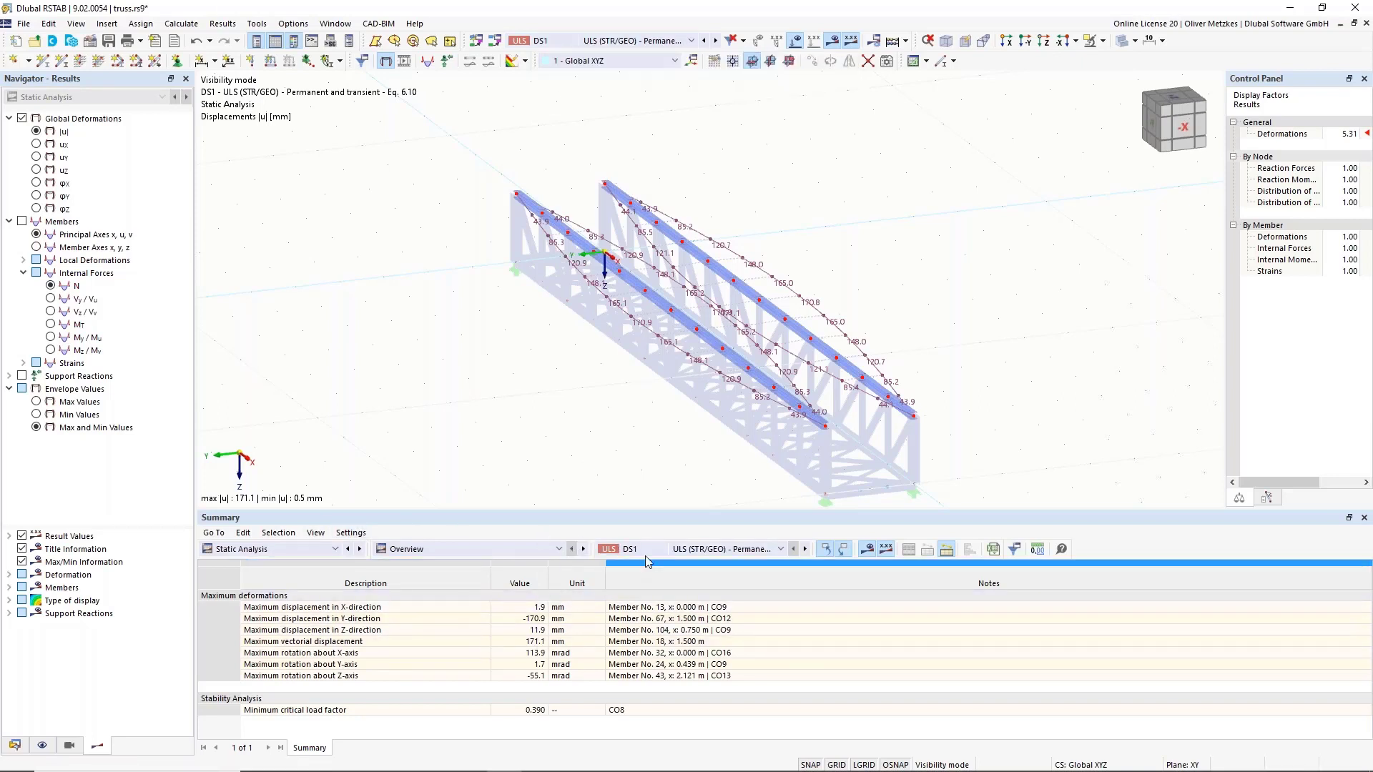
Step: Check the minimum critical load factor in the results summary and display the results of its governing combination CO8
{"action": "left_click", "coordinate": [464, 710]}
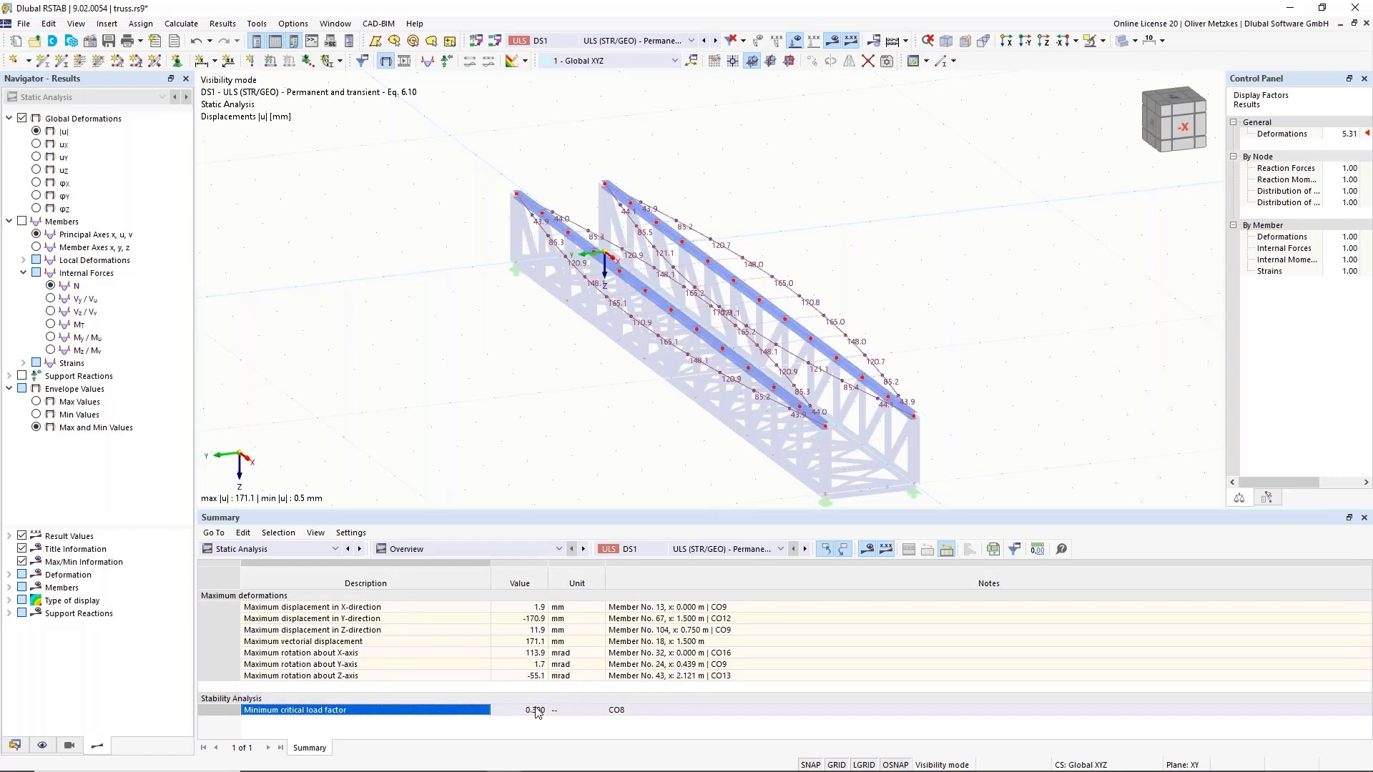
{"action": "left_click", "coordinate": [629, 712]}
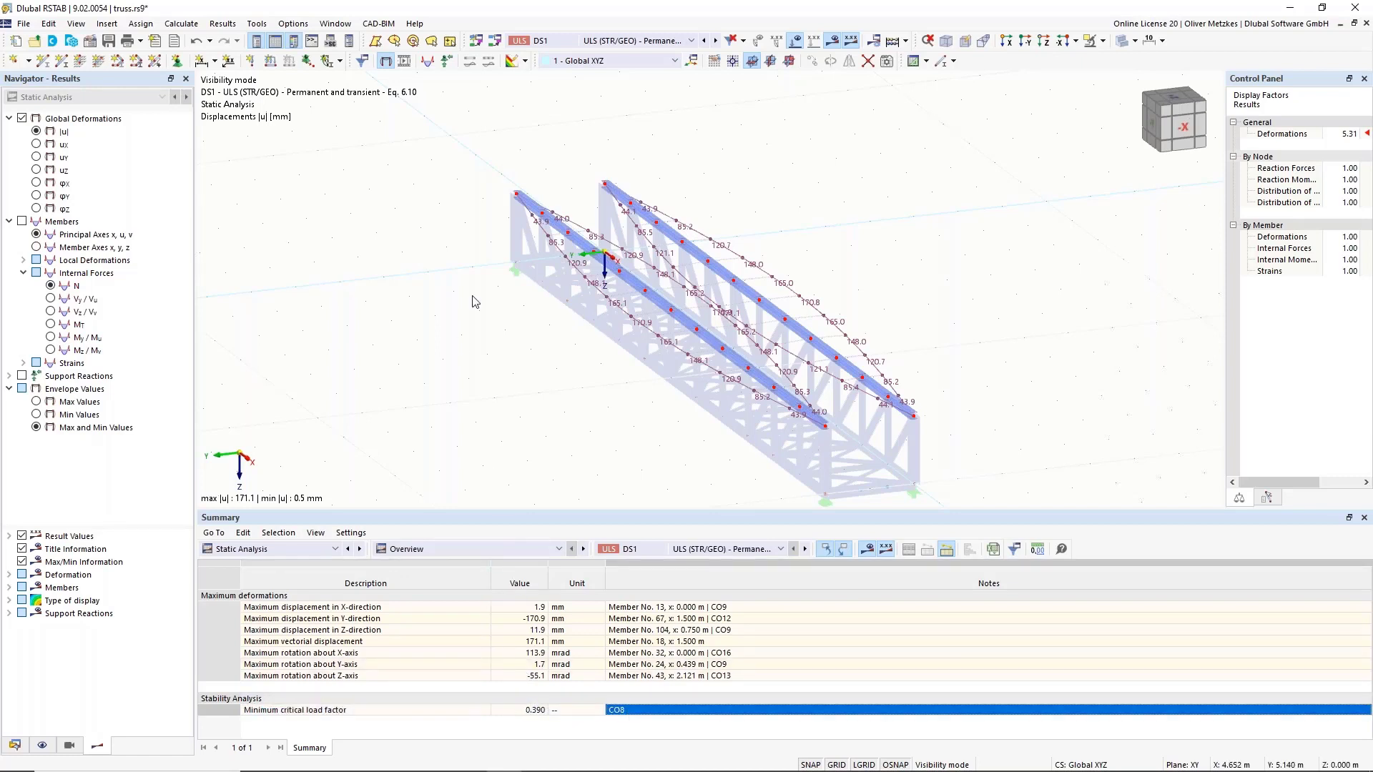
{"action": "left_click", "coordinate": [602, 40]}
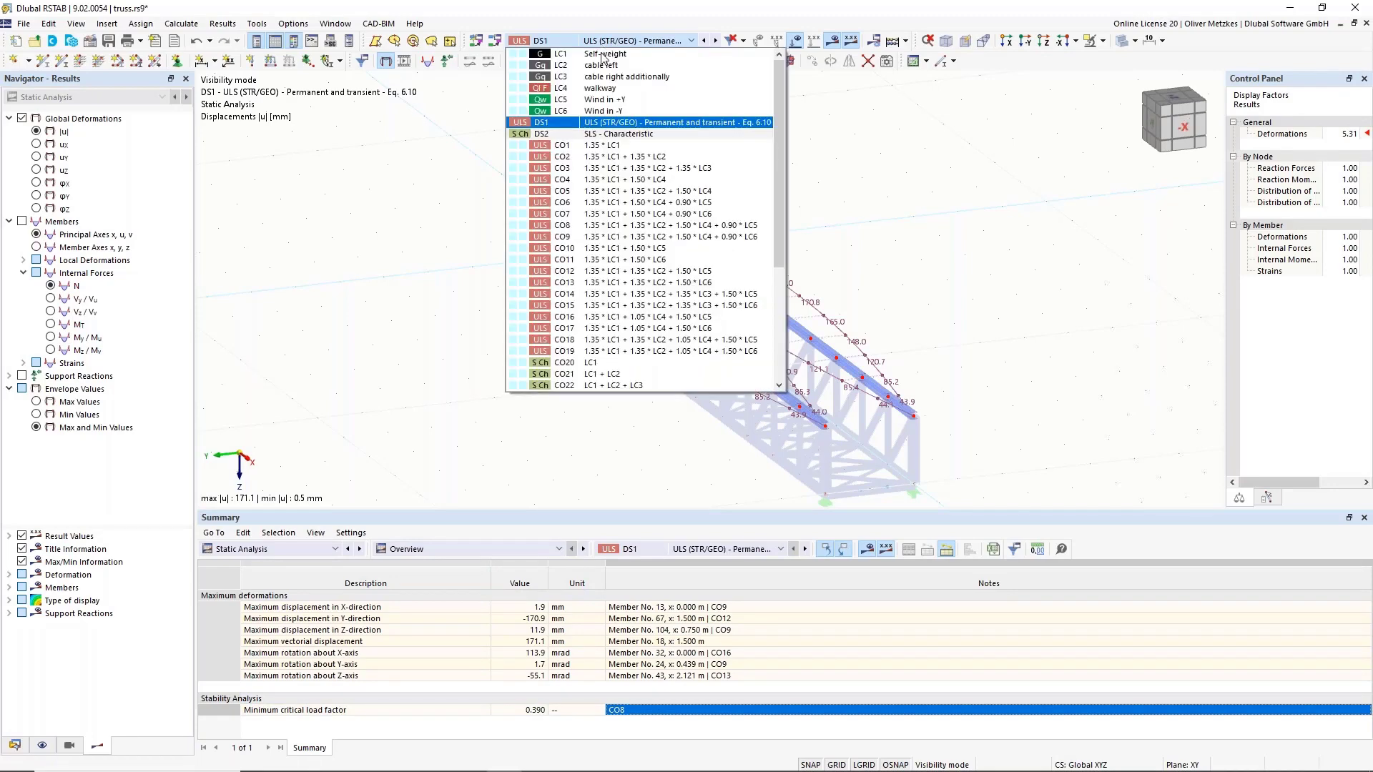
{"action": "left_click", "coordinate": [603, 228]}
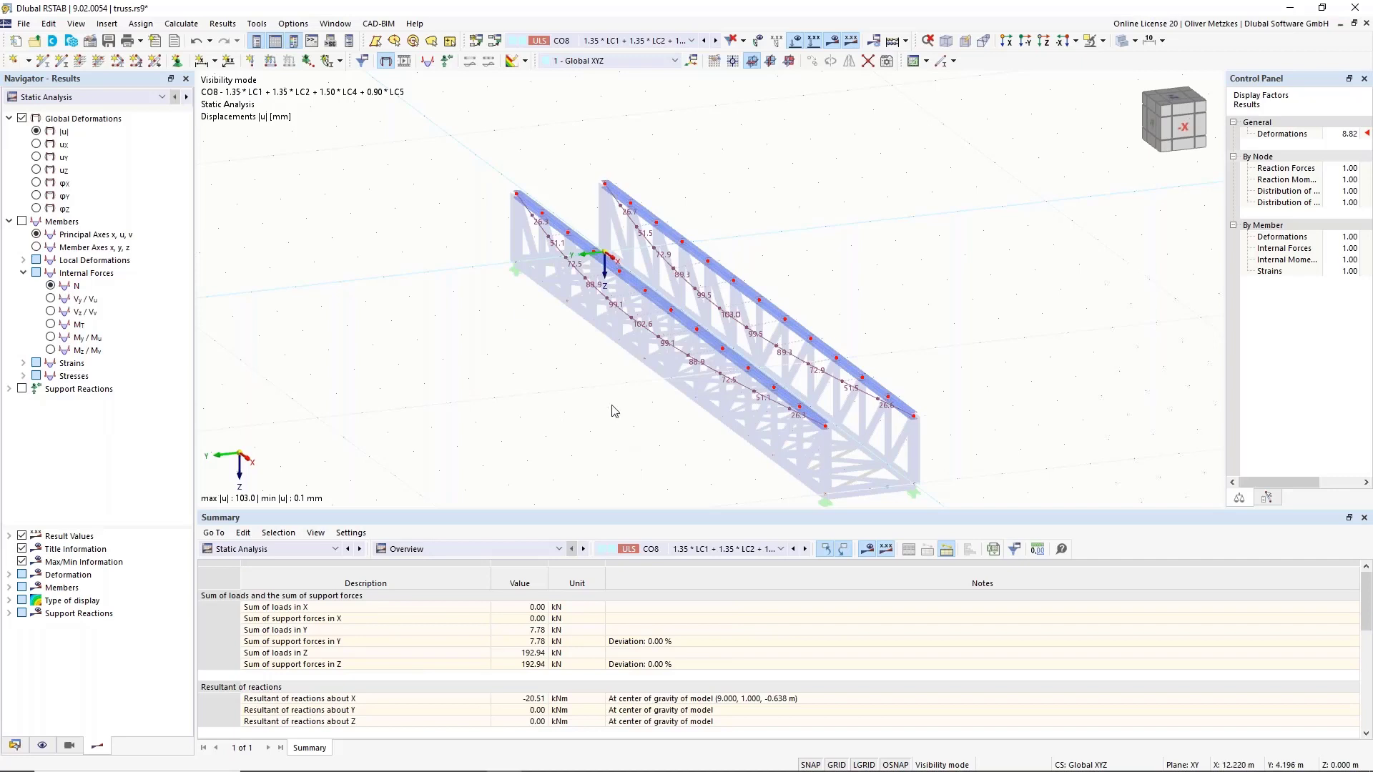
Step: Cancel the visibility mode to show the whole bridge and hide the loads of CO8
{"action": "left_click", "coordinate": [1103, 41]}
{"action": "left_click", "coordinate": [1145, 133]}
{"action": "left_click", "coordinate": [796, 40]}
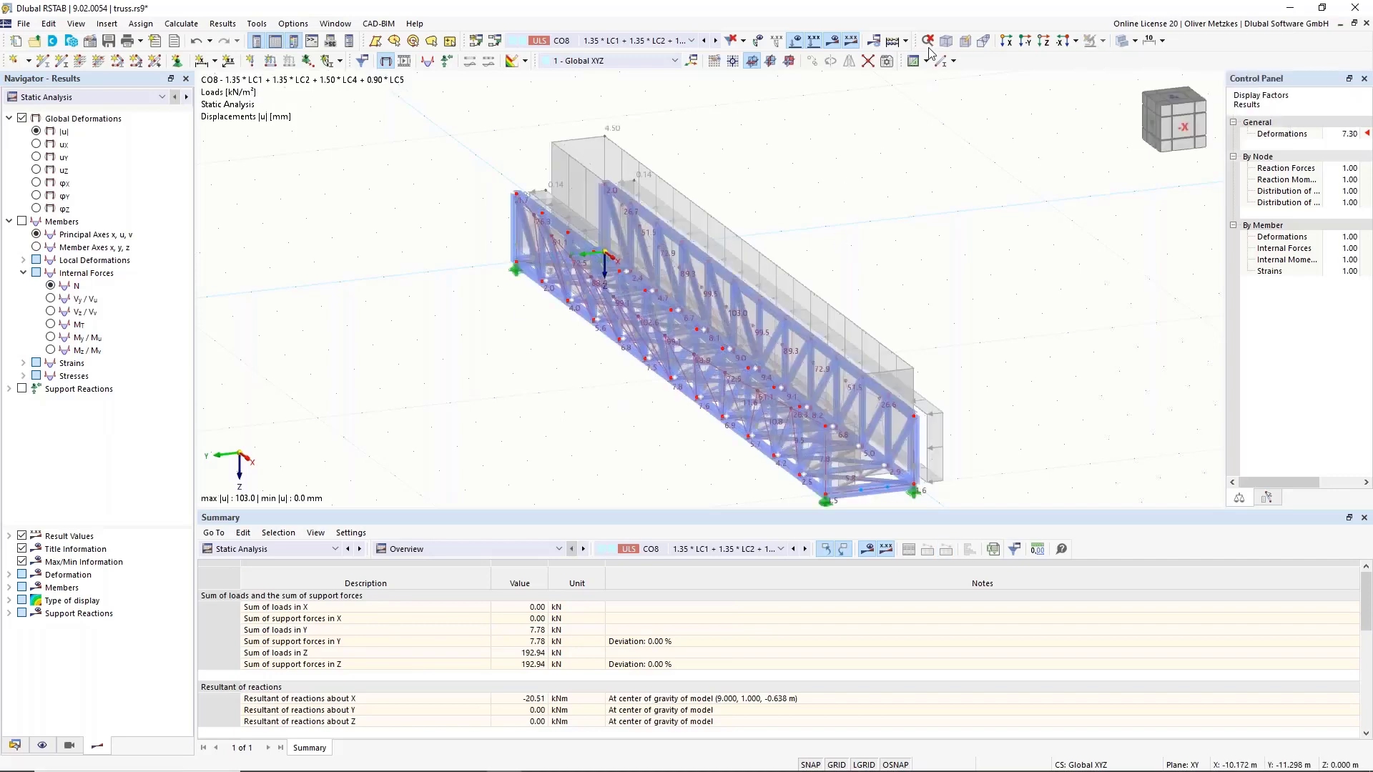
{"action": "left_click", "coordinate": [799, 45]}
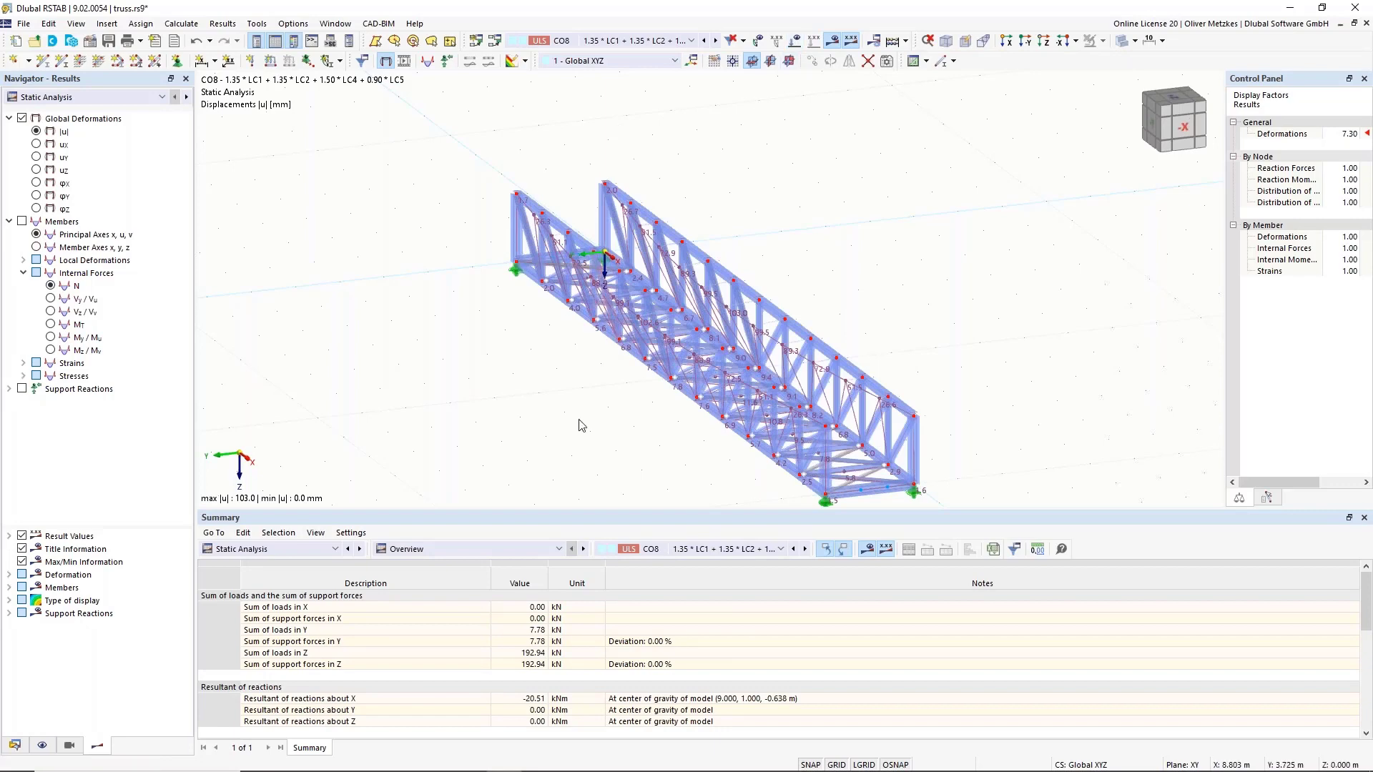
Step: Set the member deformation display to Section Colored and view the deformed bridge under CO8
{"action": "middle_click_drag", "start_coordinate": [579, 425], "coordinate": [549, 407], "text": "ctrl"}
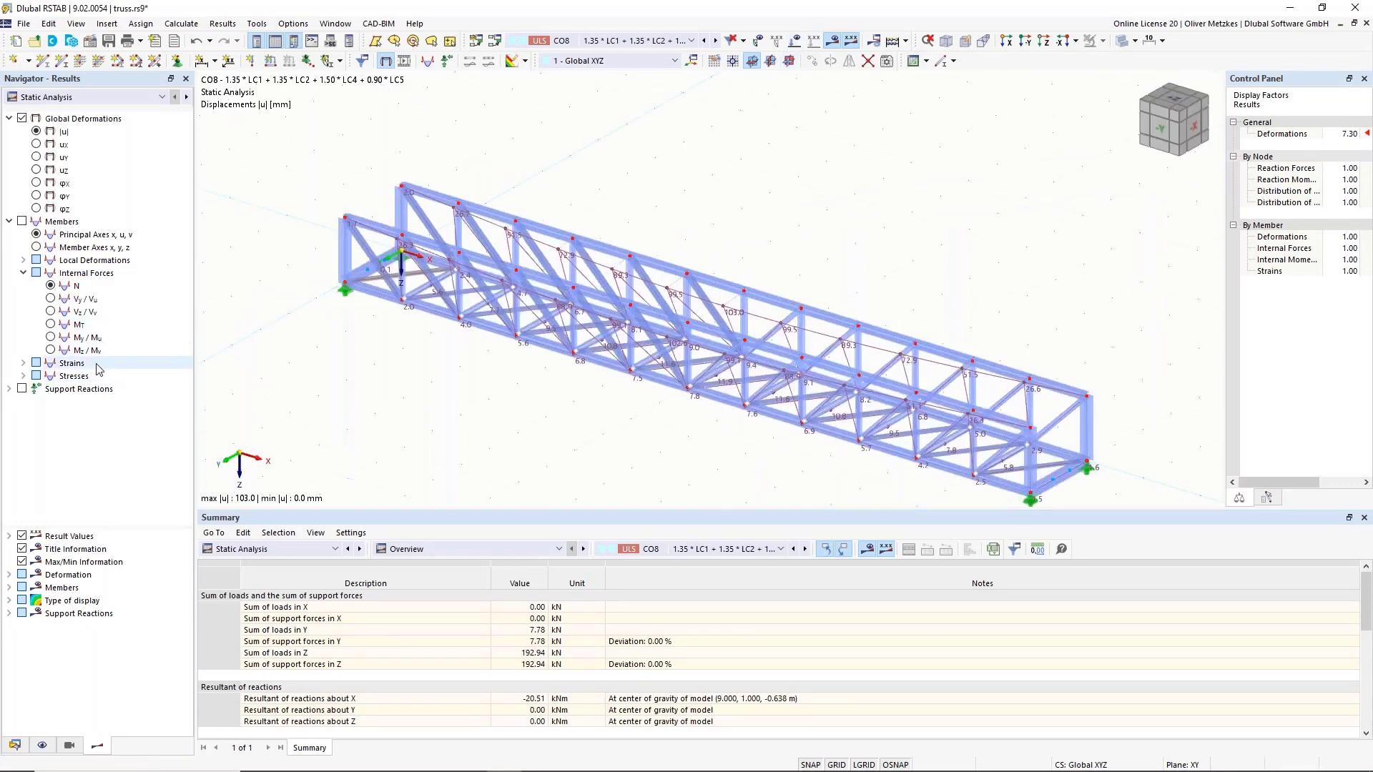
{"action": "left_click", "coordinate": [9, 575]}
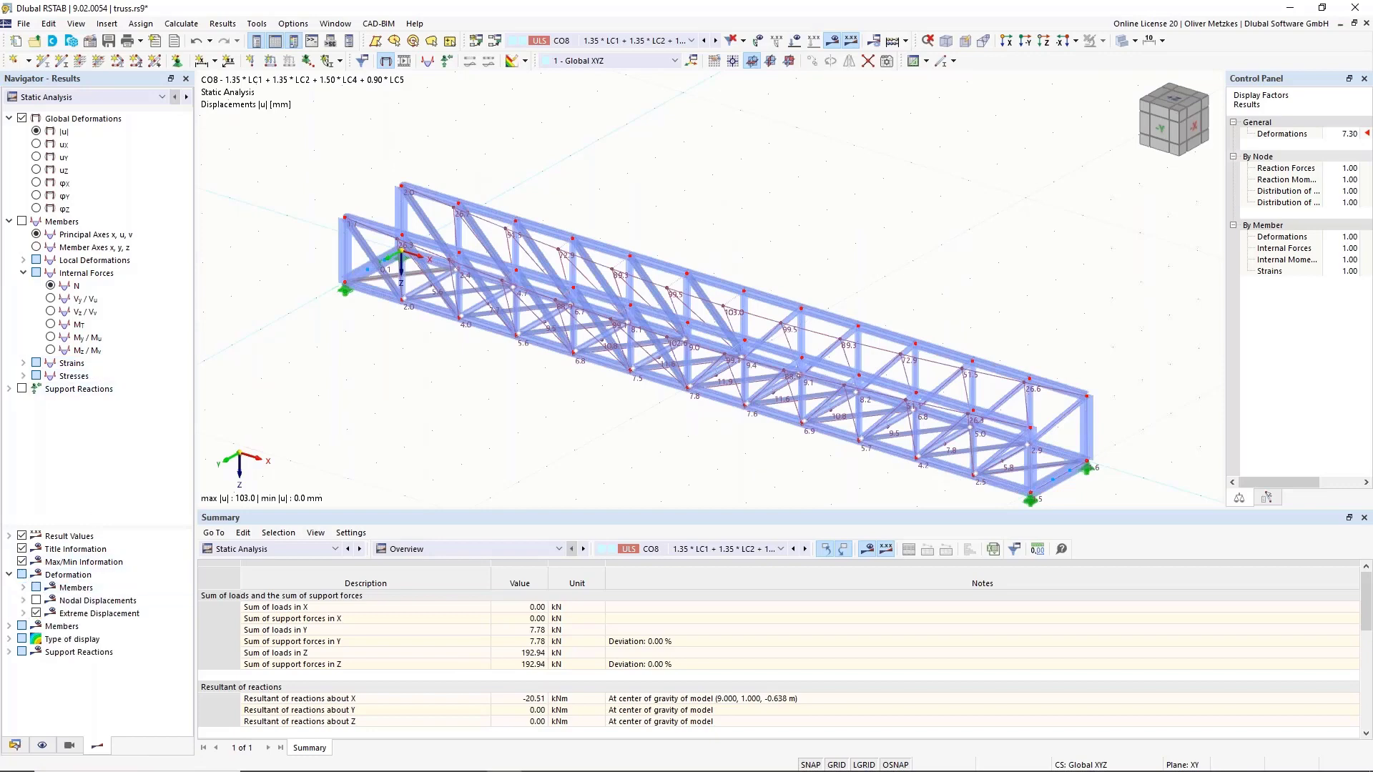
{"action": "left_click", "coordinate": [23, 587]}
{"action": "left_click", "coordinate": [50, 627]}
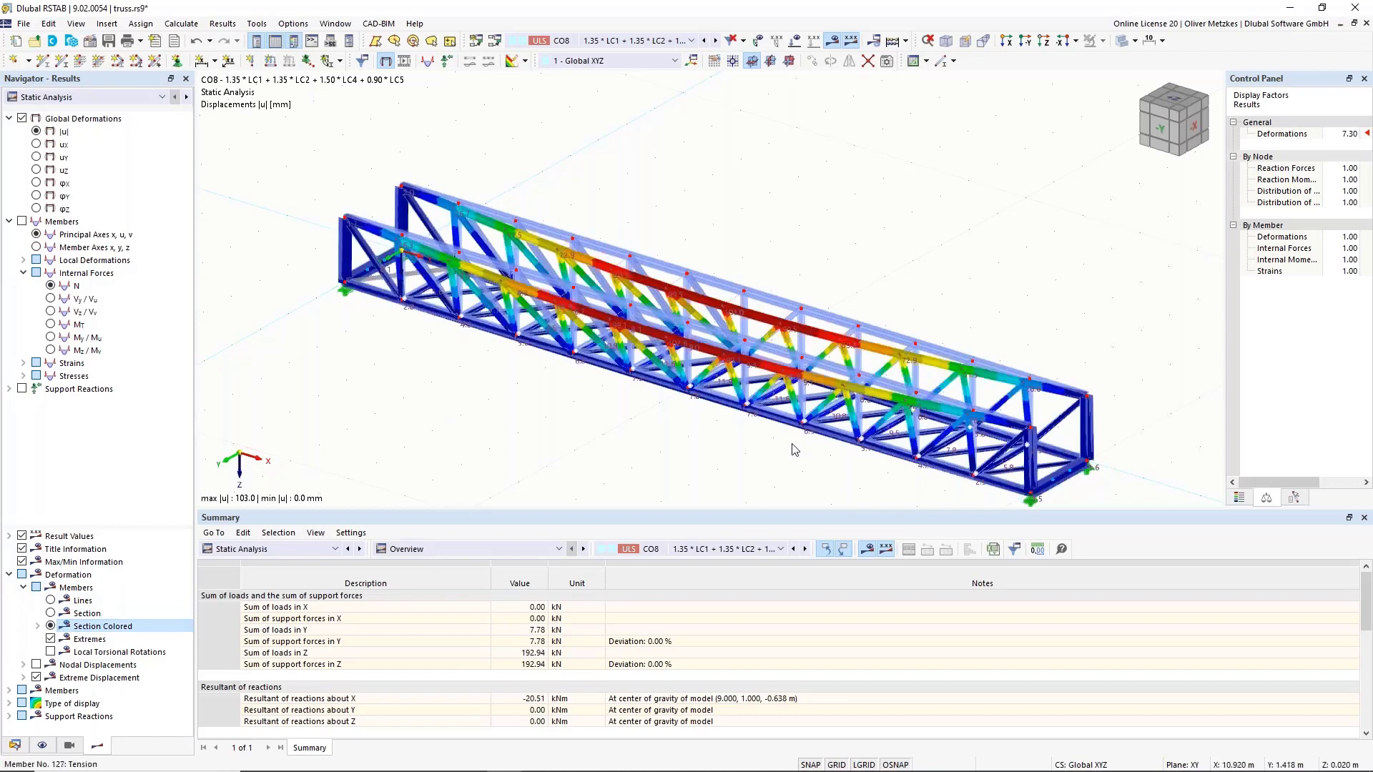
{"action": "middle_click_drag", "start_coordinate": [794, 451], "coordinate": [597, 212], "text": "ctrl"}
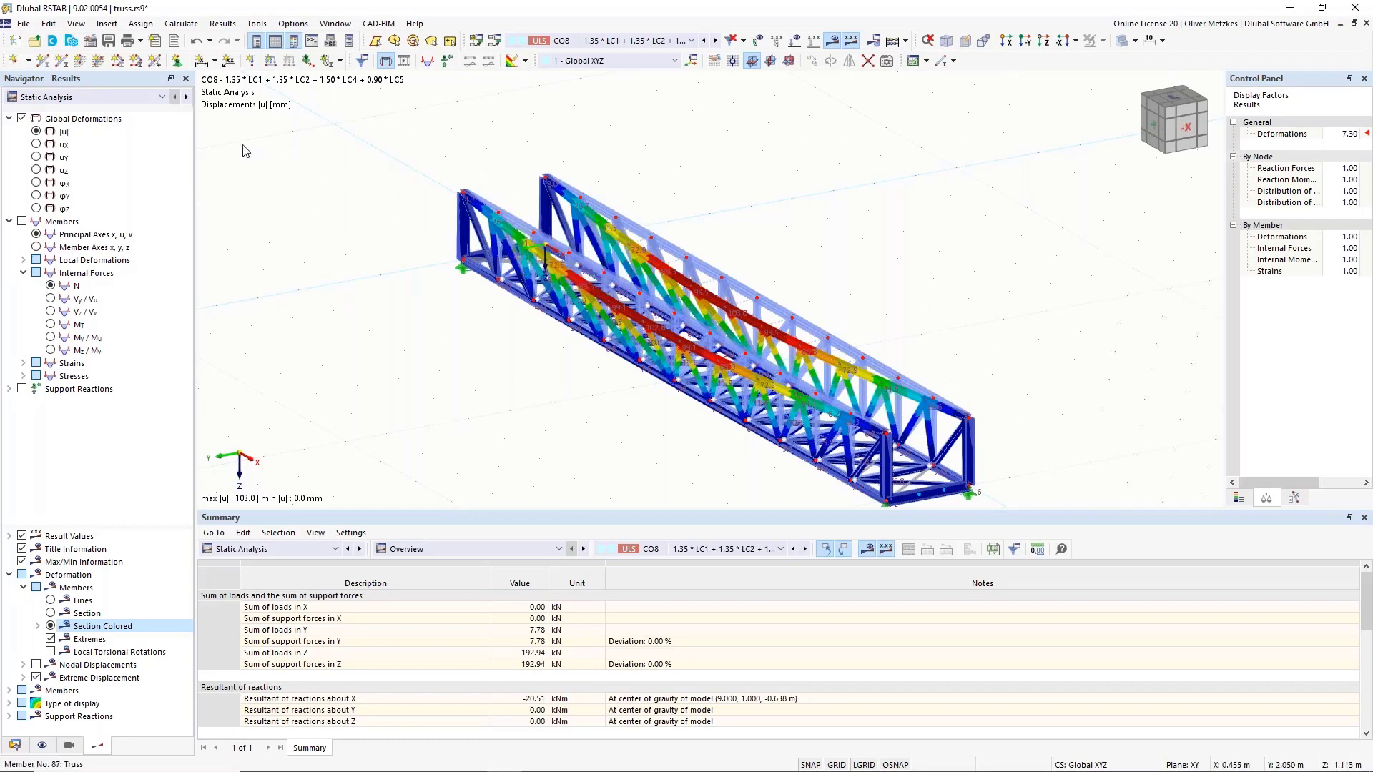
Step: Switch the CO8 results to Stability Analysis and examine the first mode shape from the side
{"action": "left_click", "coordinate": [158, 97]}
{"action": "left_click", "coordinate": [153, 121]}
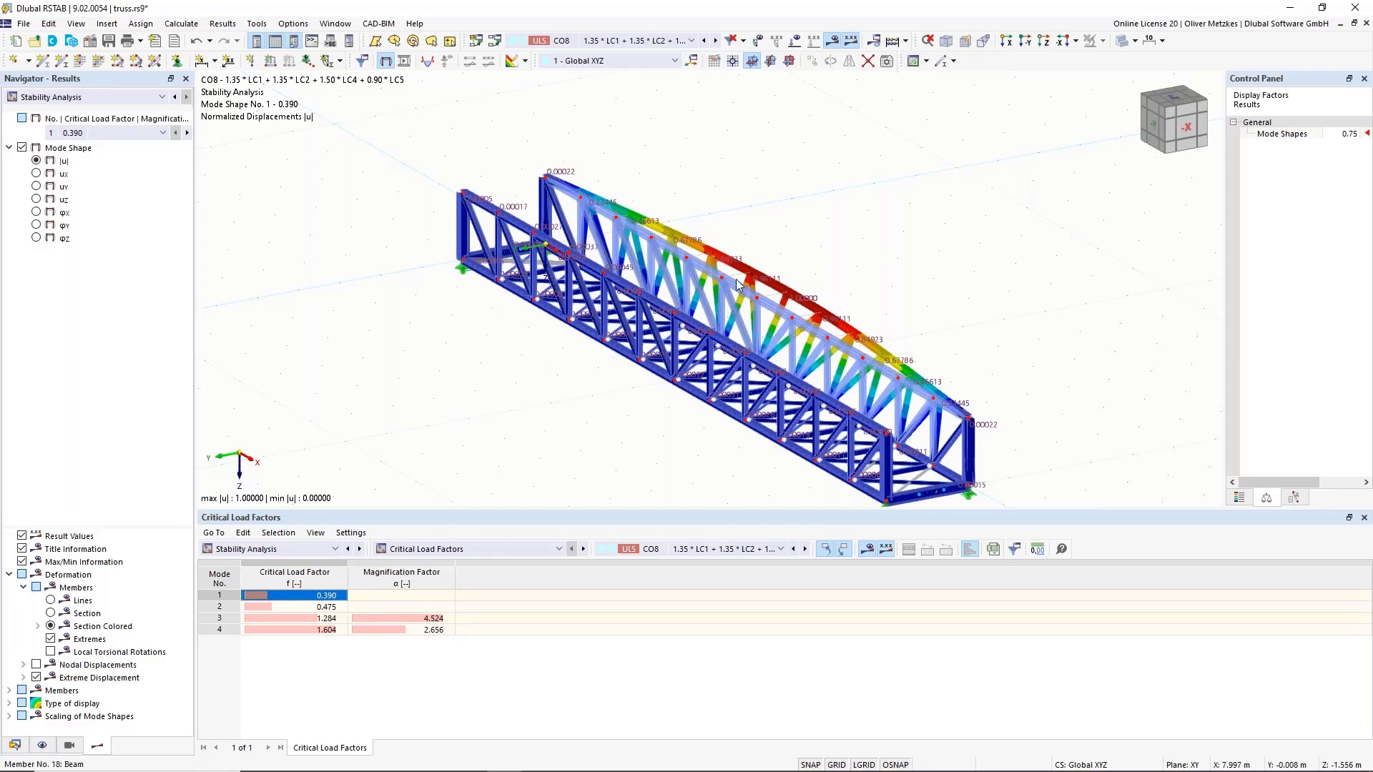
{"action": "mouse_move", "coordinate": [737, 284]}
{"action": "middle_click_drag", "start_coordinate": [565, 389], "coordinate": [679, 401], "text": "ctrl"}
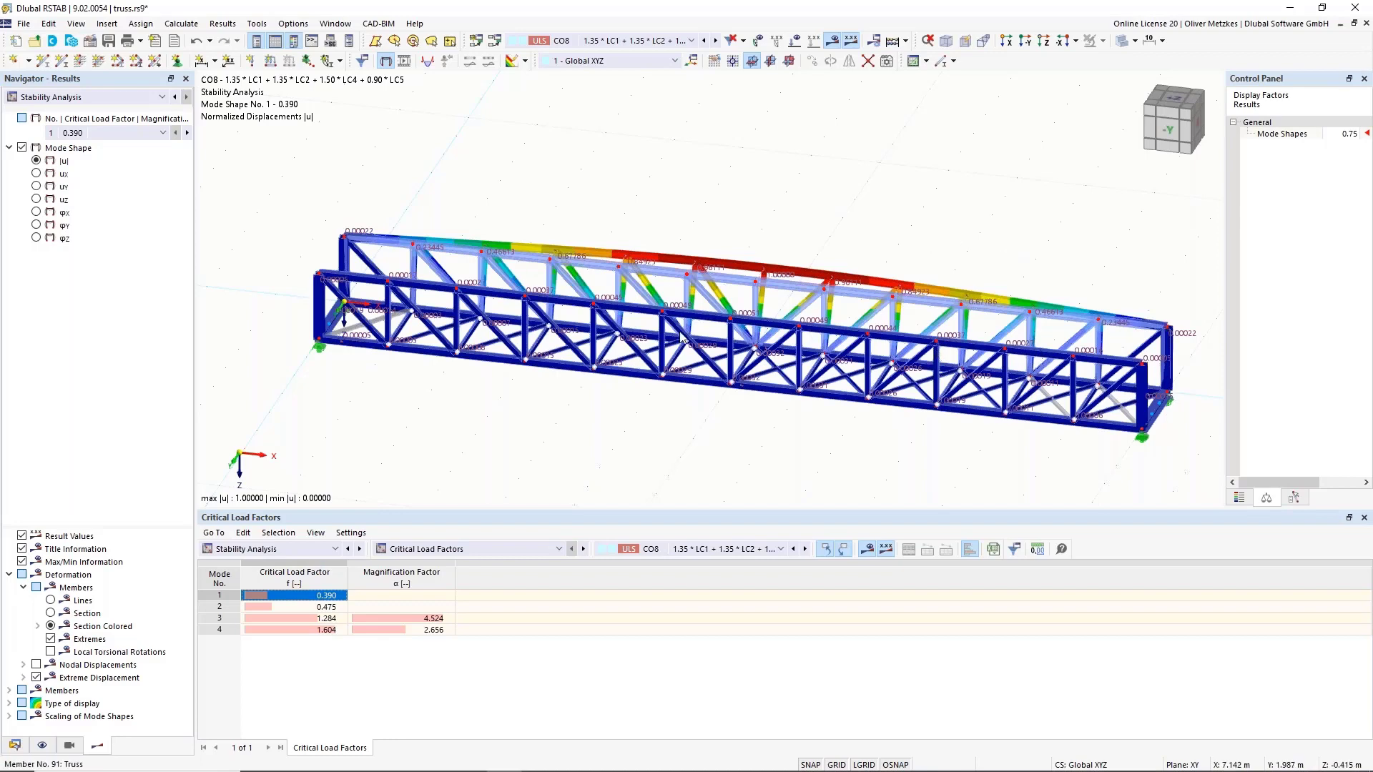
Step: Open the two midspan verticals for editing and change their member type to Beam
{"action": "scroll", "coordinate": [716, 370], "scroll_direction": "up", "scroll_amount": 5}
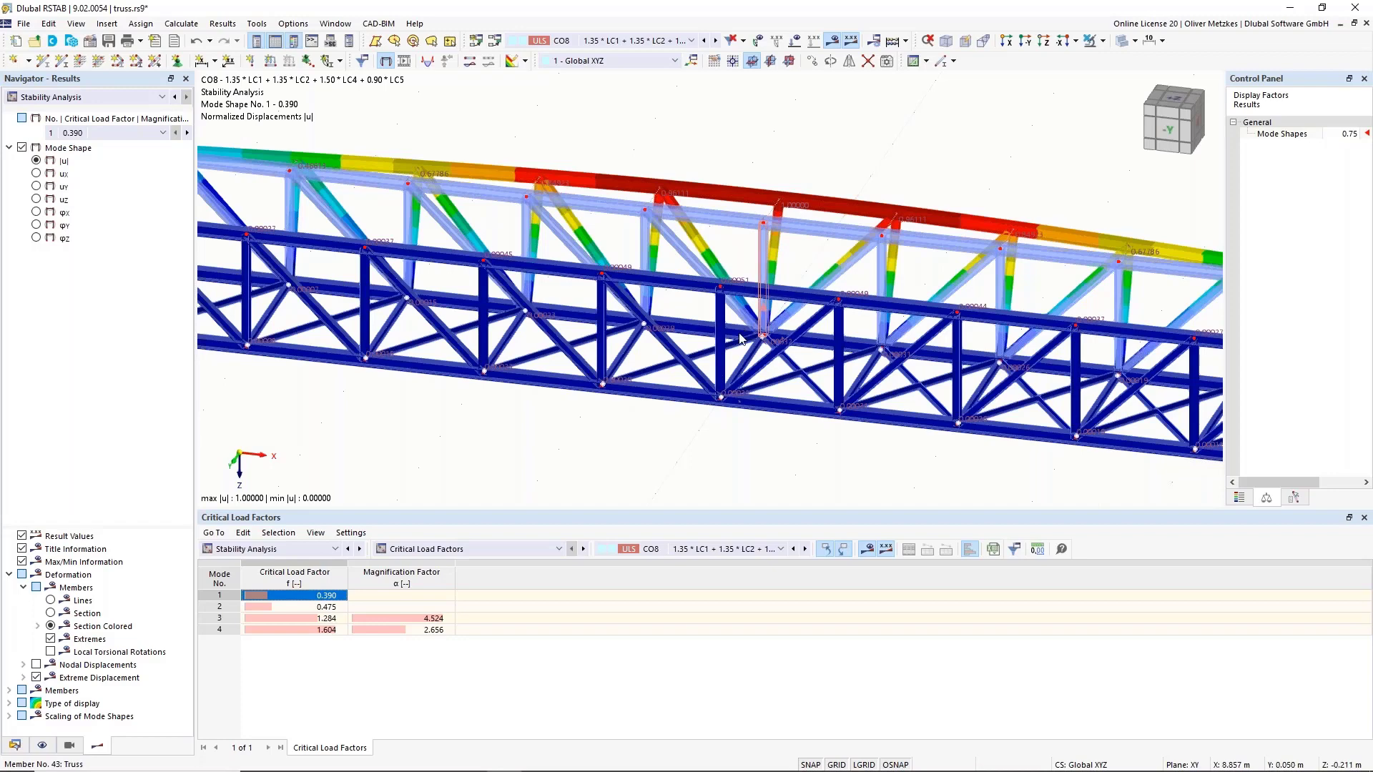
{"action": "right_click", "coordinate": [719, 310]}
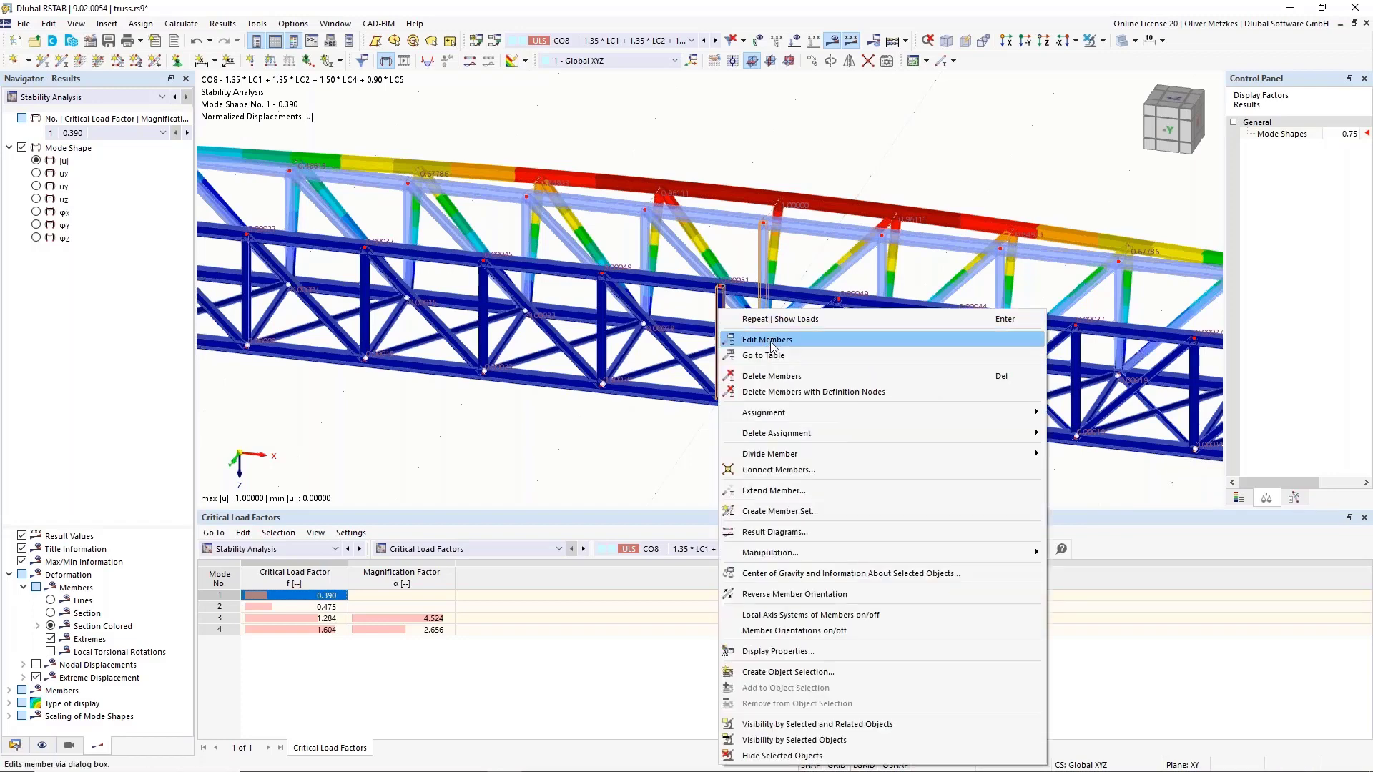
{"action": "left_click", "coordinate": [772, 341]}
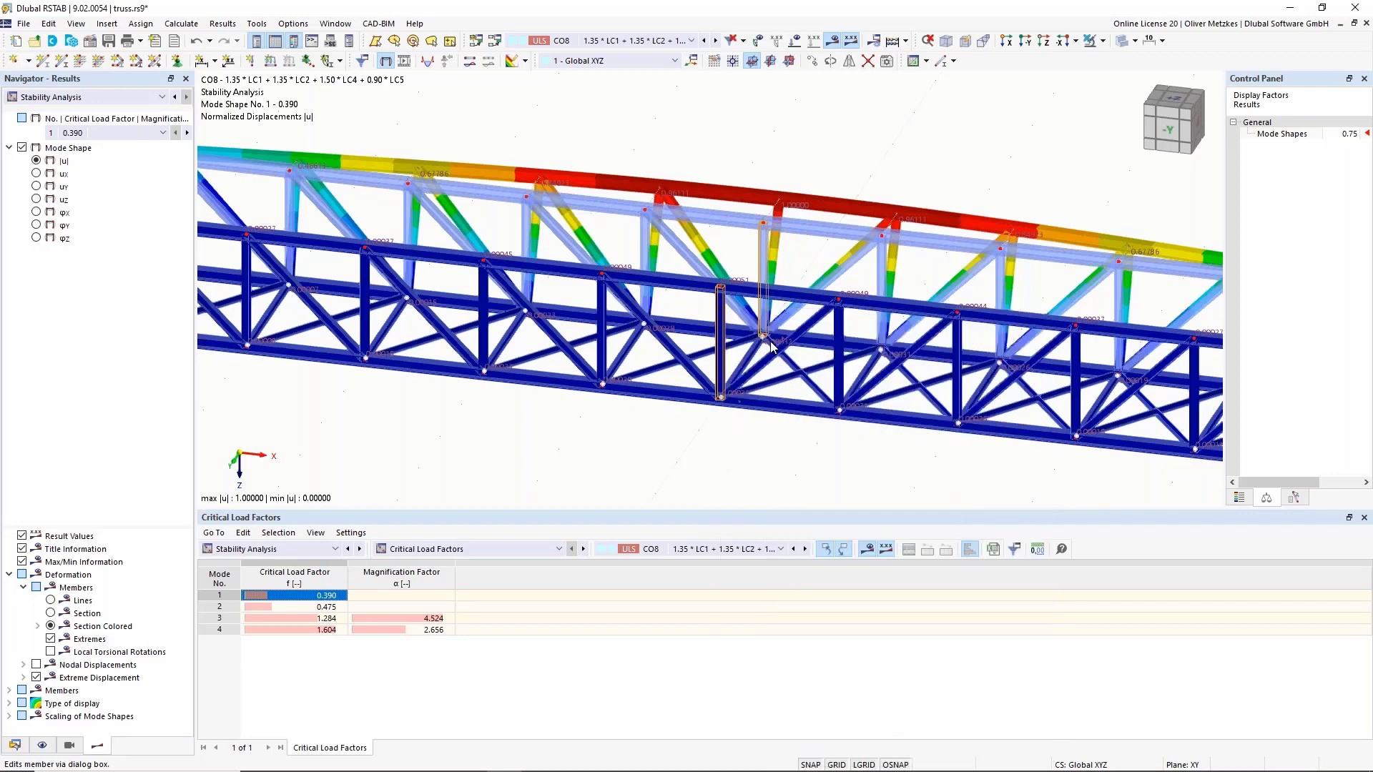
{"action": "scroll", "coordinate": [740, 278], "scroll_direction": "up", "scroll_amount": 3}
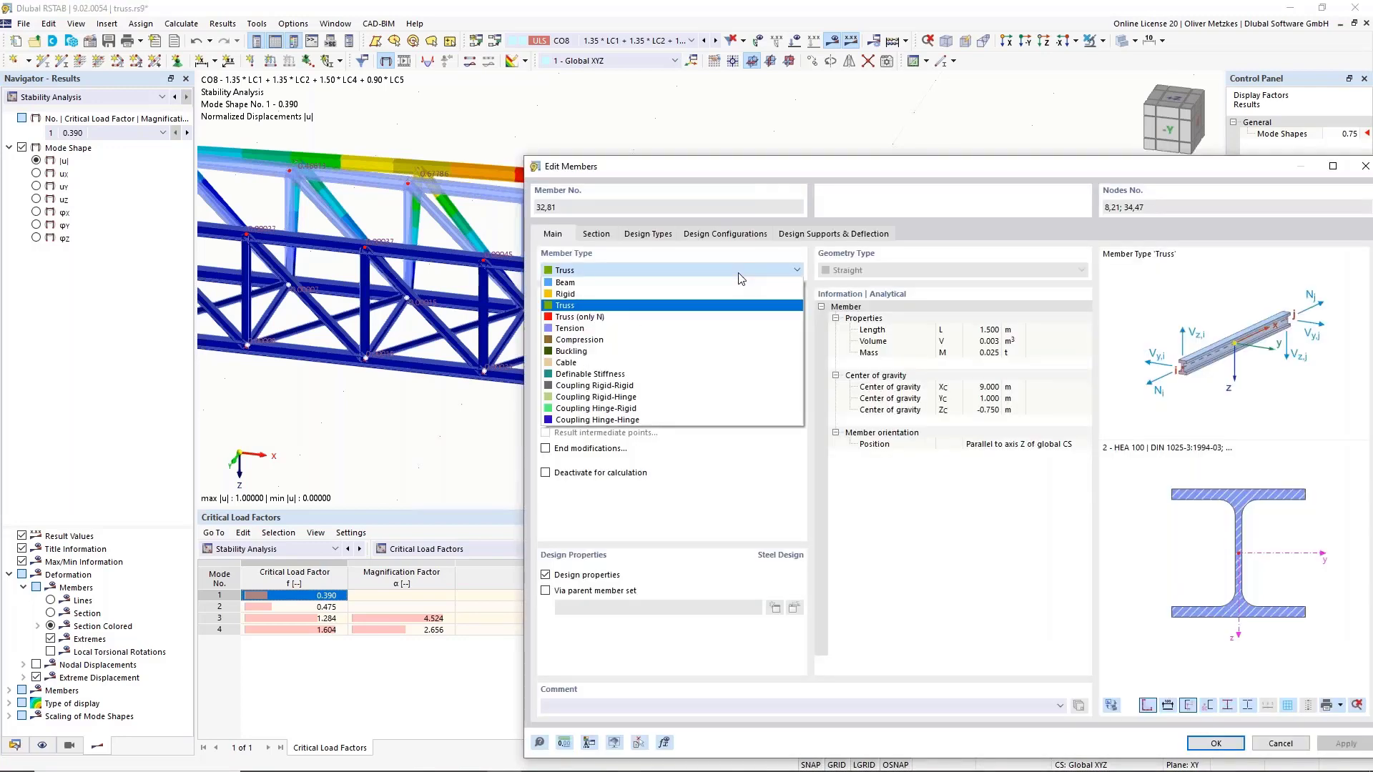
{"action": "left_click", "coordinate": [583, 284]}
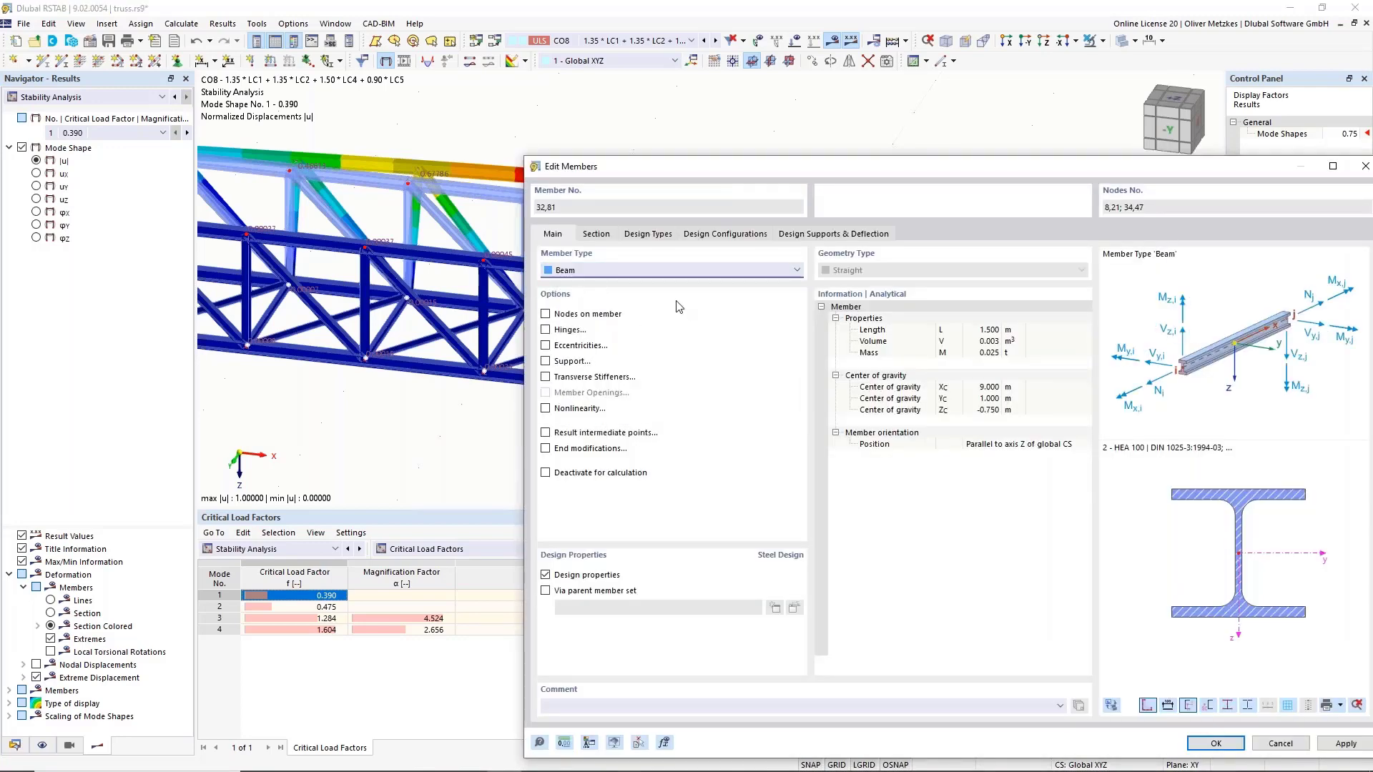
Step: Rotate the sections of the two midspan verticals by 90° and accept deleting the existing results
{"action": "left_click", "coordinate": [596, 235]}
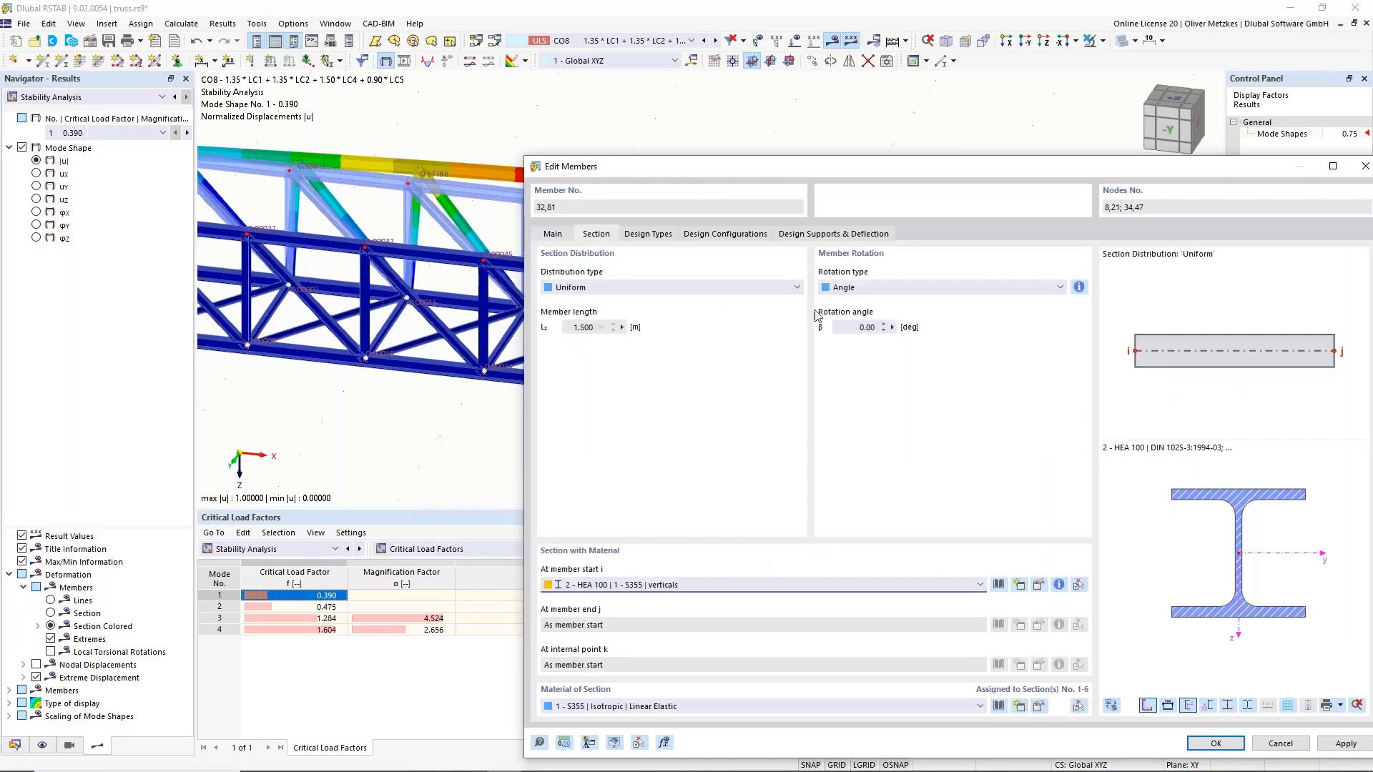
{"action": "left_click", "coordinate": [858, 327]}
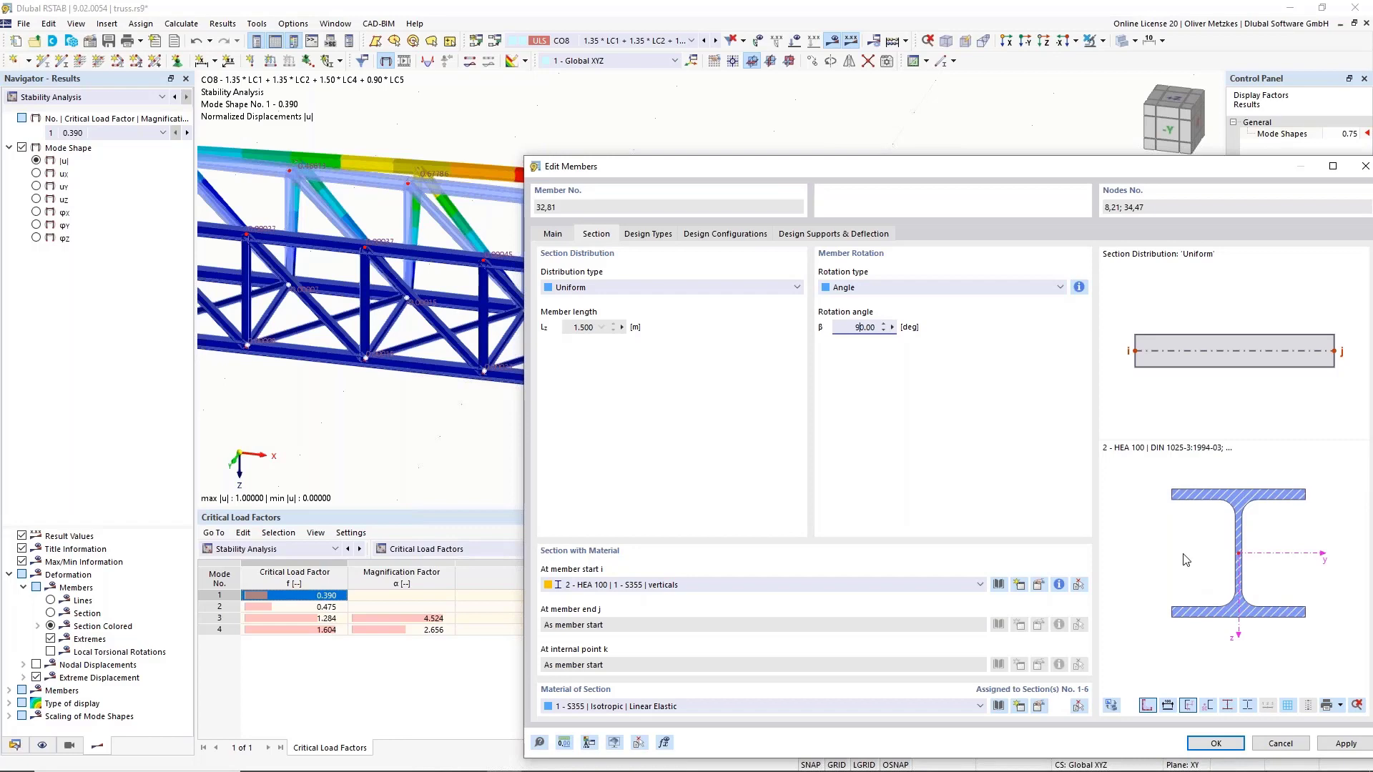
{"action": "left_click", "coordinate": [1216, 744]}
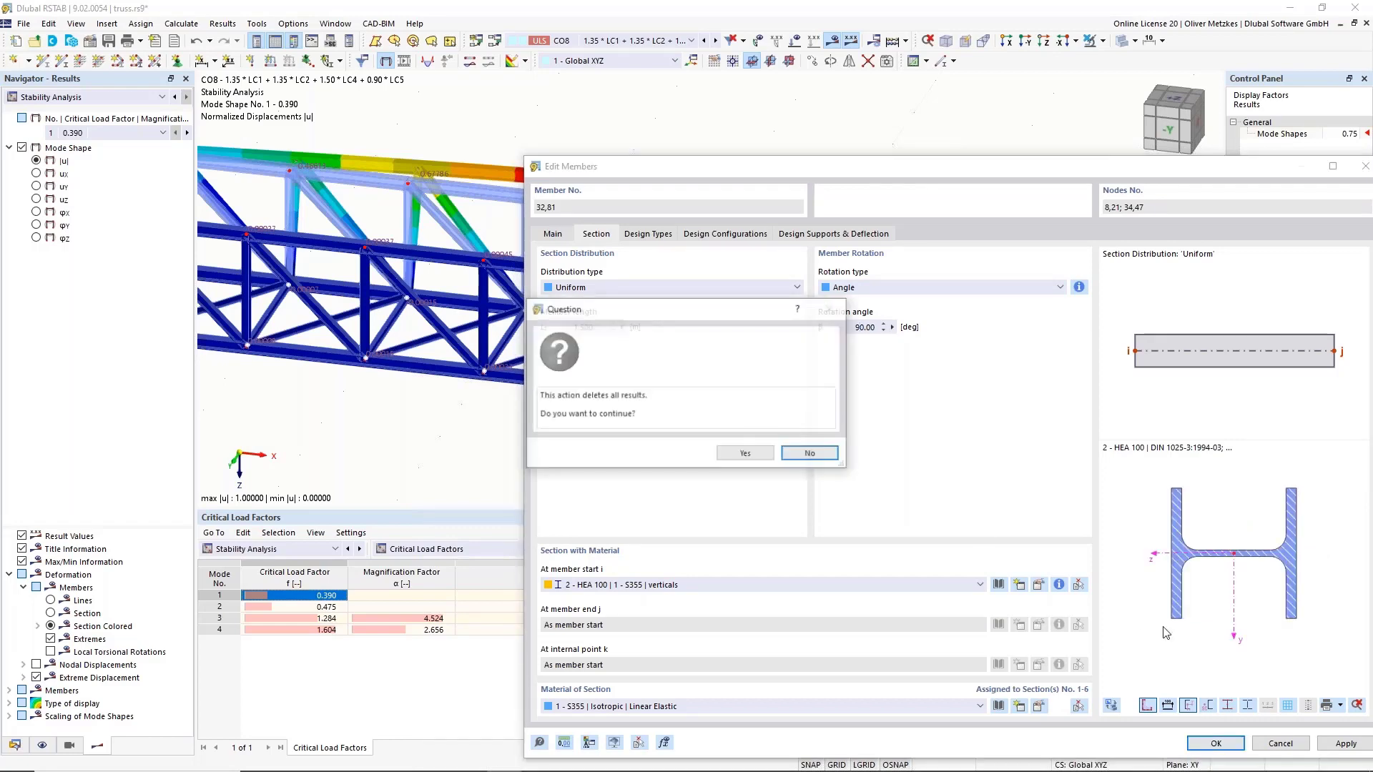
{"action": "left_click", "coordinate": [744, 455]}
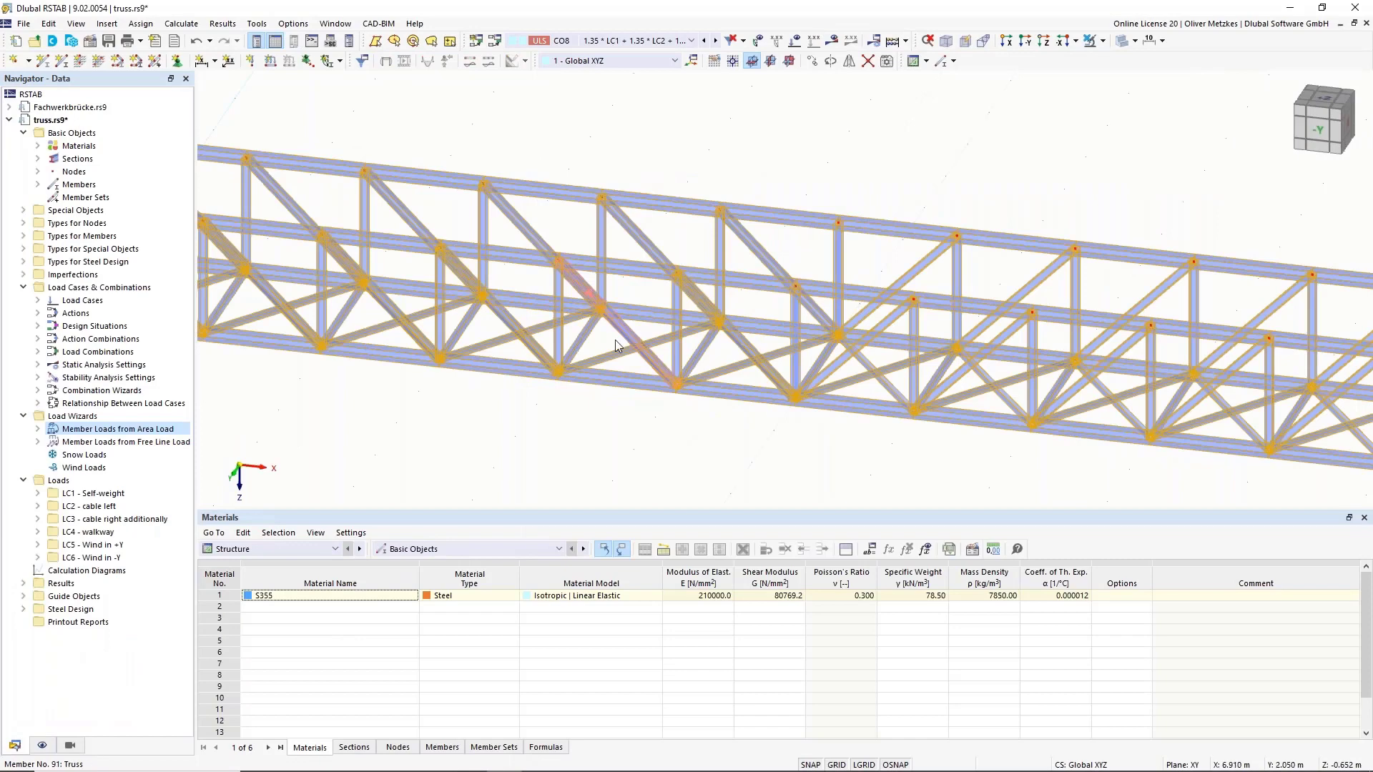
{"action": "left_click", "coordinate": [598, 341]}
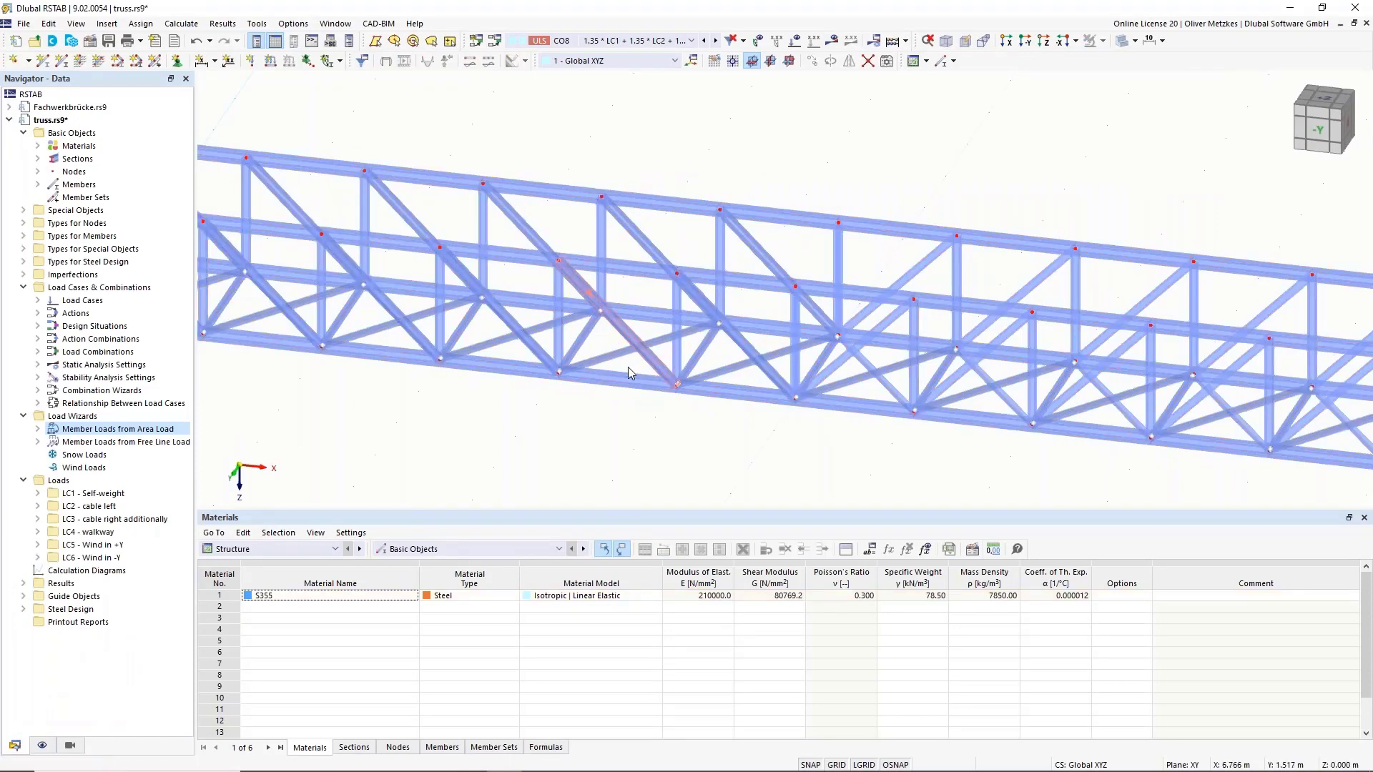
Step: Remove the hinges from the cross beam connecting the bottom chords at midspan
{"action": "mouse_move", "coordinate": [783, 459]}
{"action": "middle_mouse_down", "text": "ctrl"}
{"action": "mouse_move", "coordinate": [818, 448]}
{"action": "mouse_move", "coordinate": [795, 463]}
{"action": "middle_mouse_up", "text": "ctrl"}
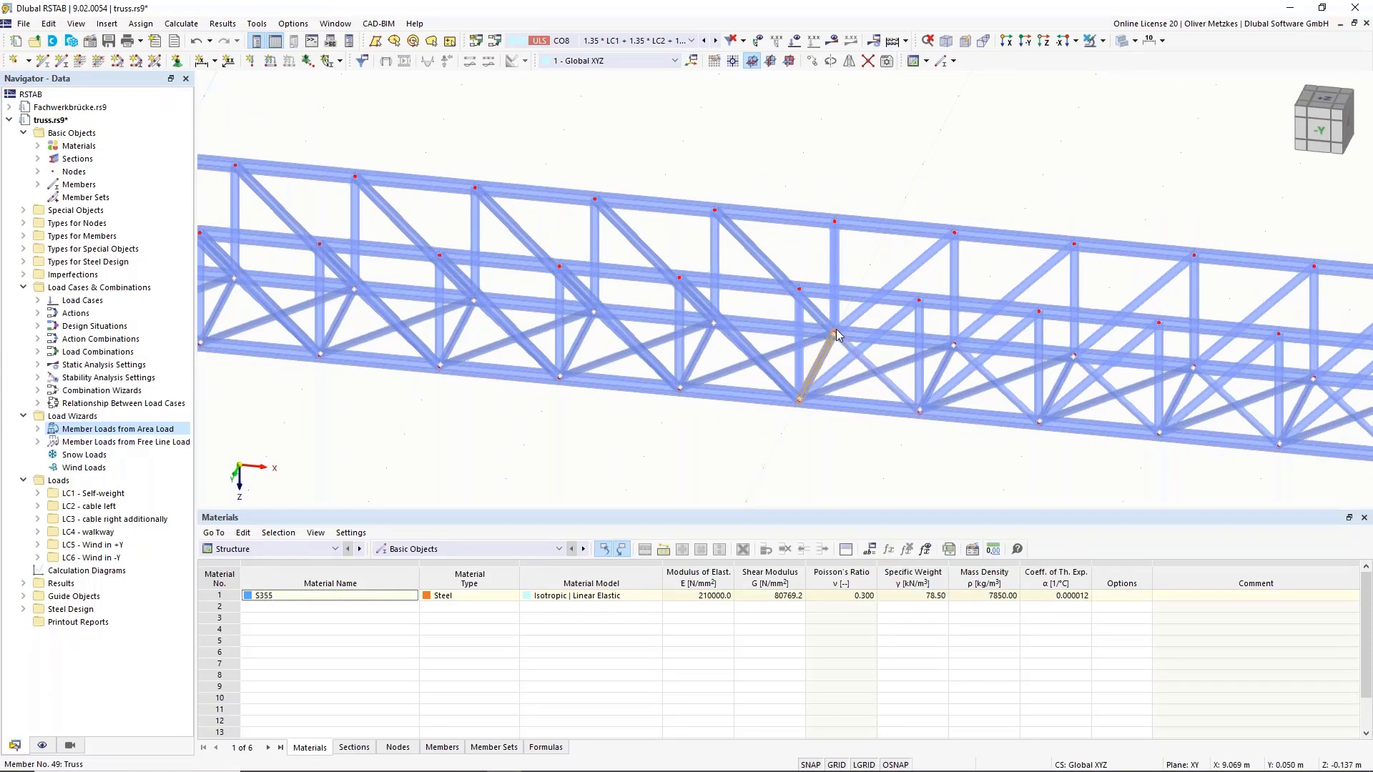
{"action": "double_click", "coordinate": [842, 387]}
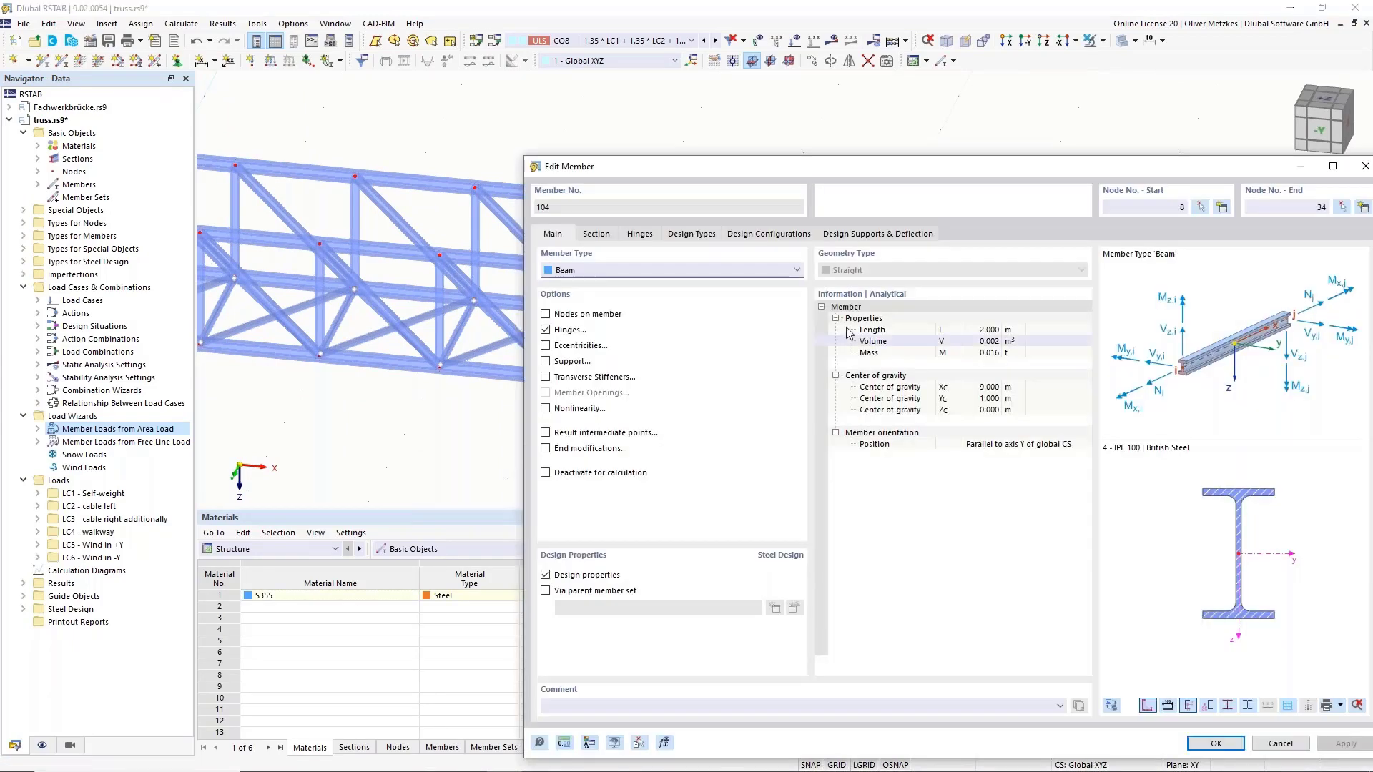
{"action": "left_click", "coordinate": [572, 331]}
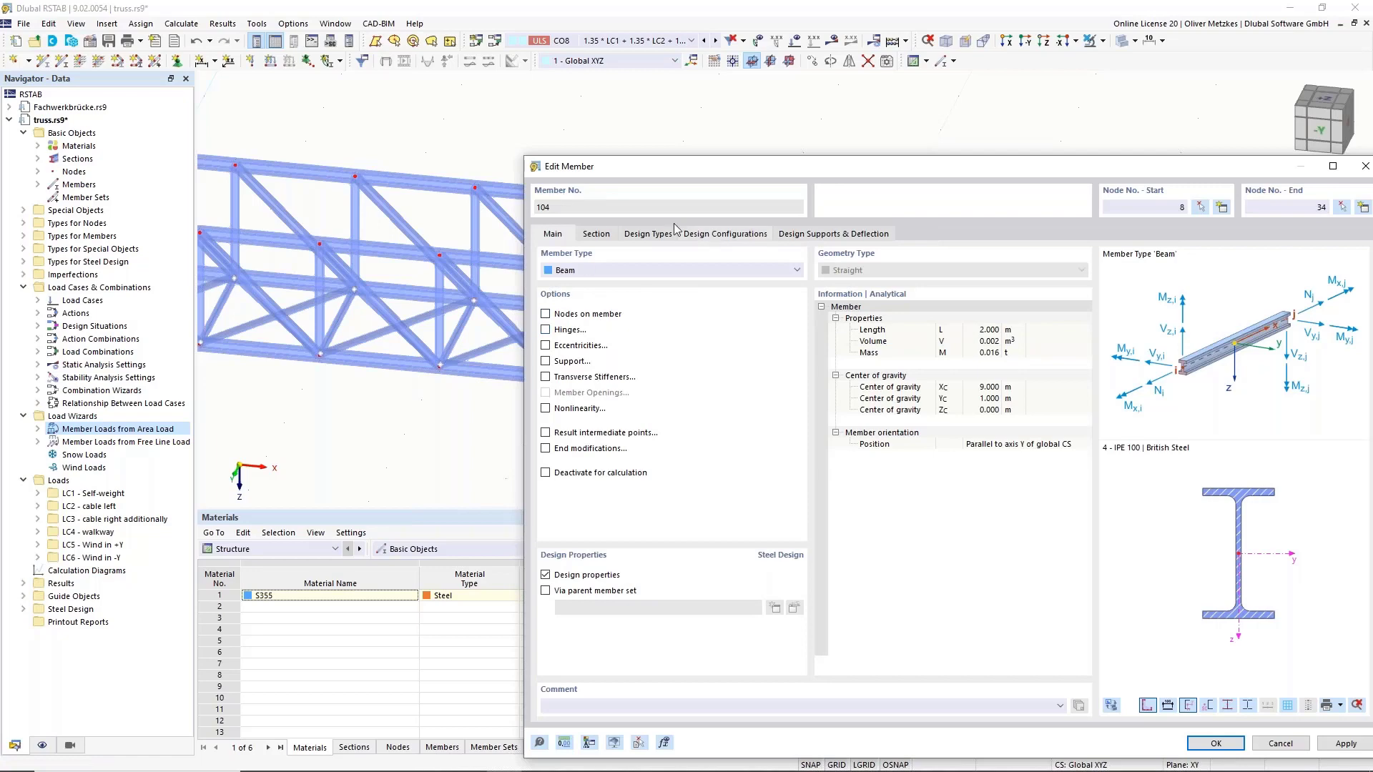
{"action": "left_click_drag", "start_coordinate": [674, 168], "coordinate": [591, 180]}
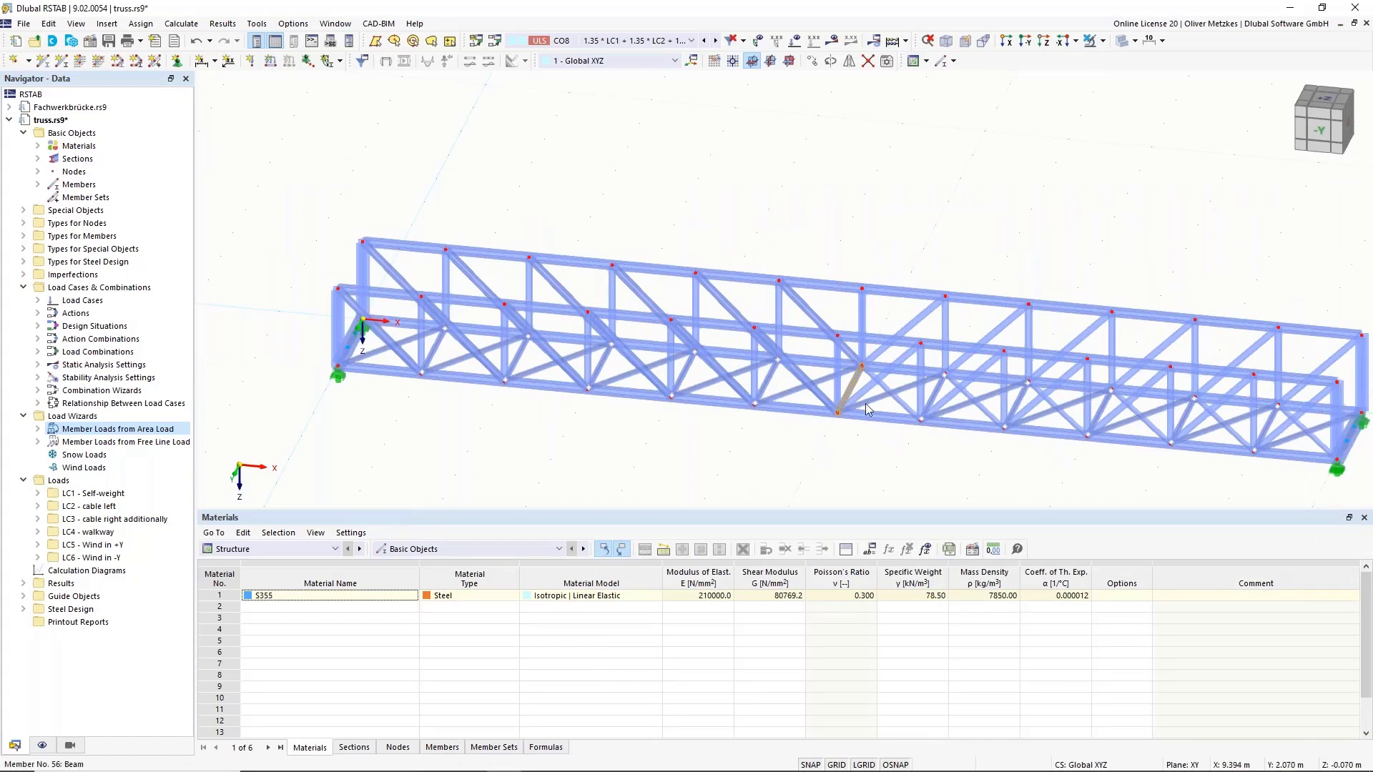
Step: Assign member hinge 1 at the member start of the four end chord members beside the origin
{"action": "middle_click_drag", "start_coordinate": [535, 482], "coordinate": [458, 400]}
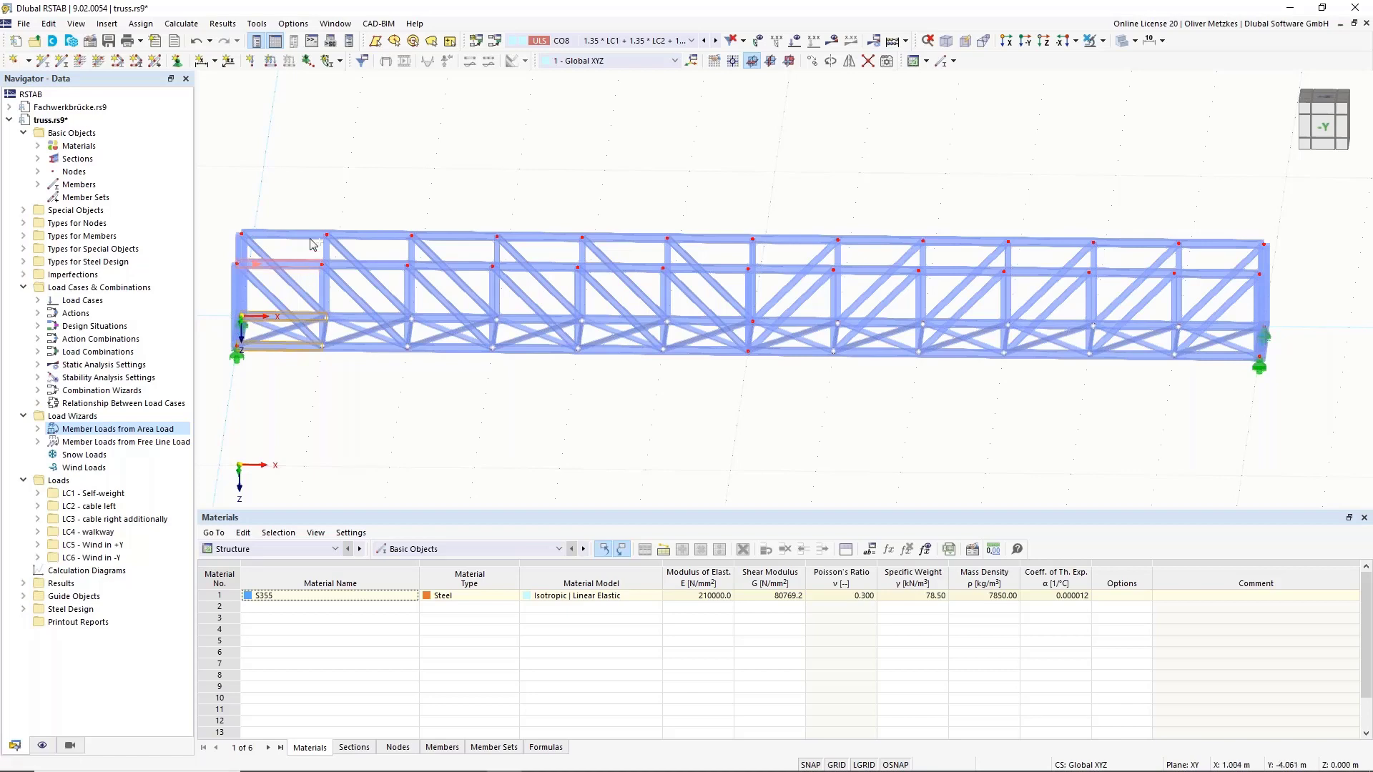
{"action": "scroll", "coordinate": [246, 294], "scroll_direction": "up", "scroll_amount": 5}
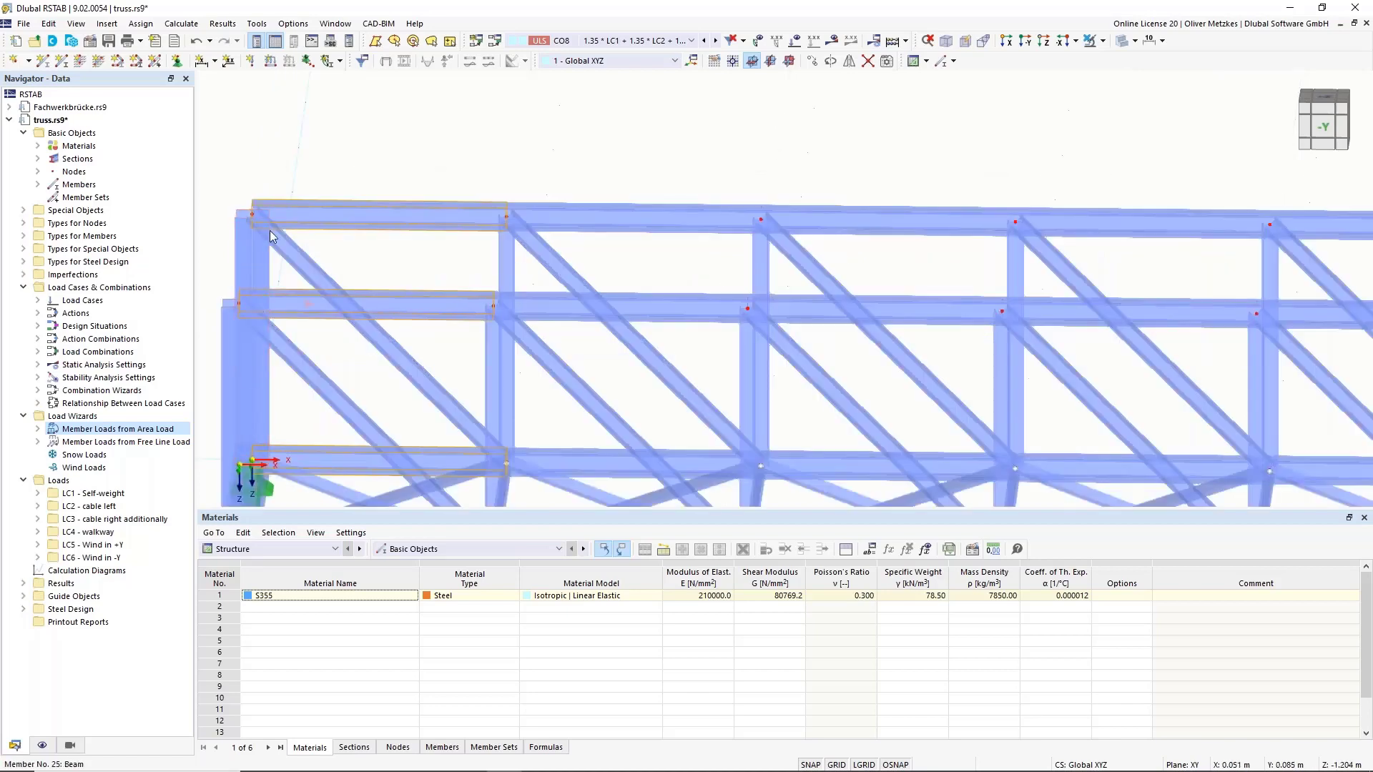
{"action": "scroll", "coordinate": [449, 274], "scroll_direction": "down", "scroll_amount": 5}
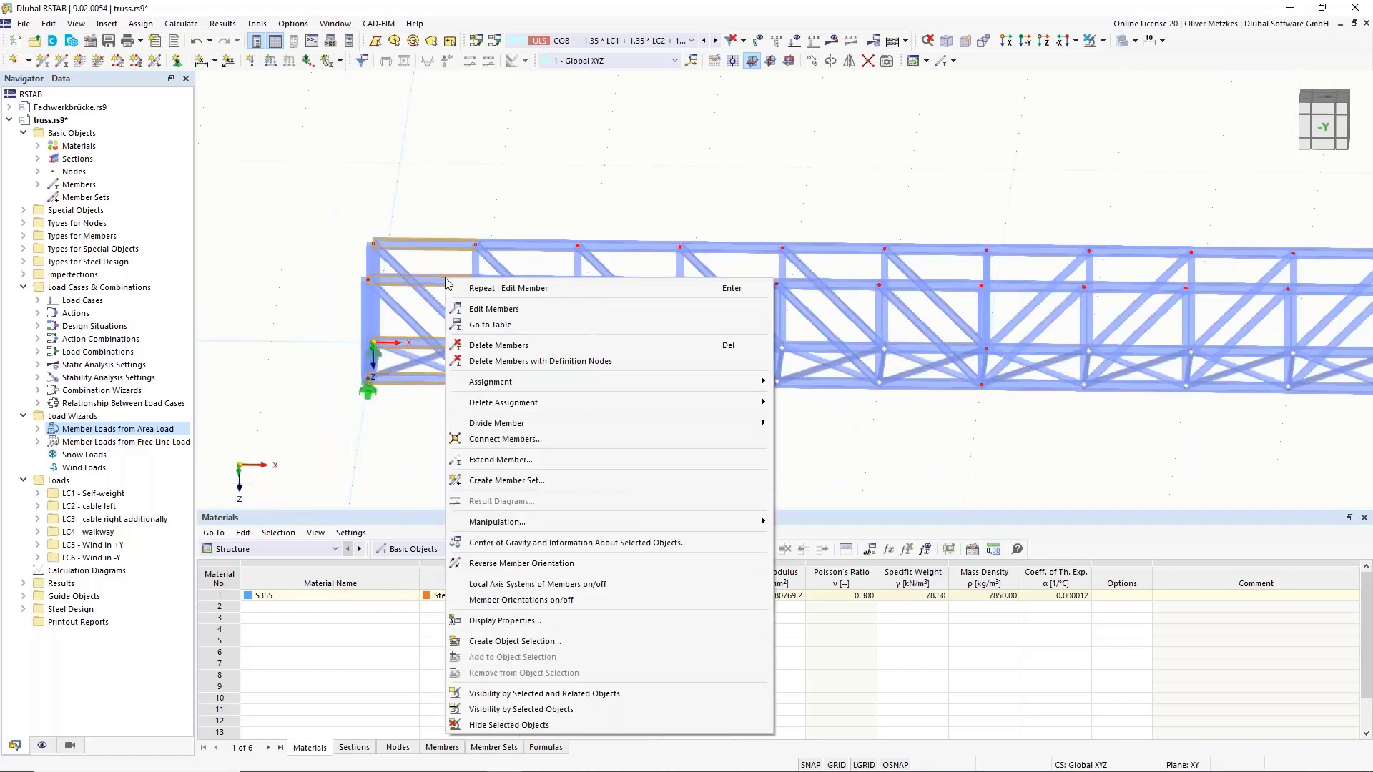
{"action": "left_click", "coordinate": [502, 313]}
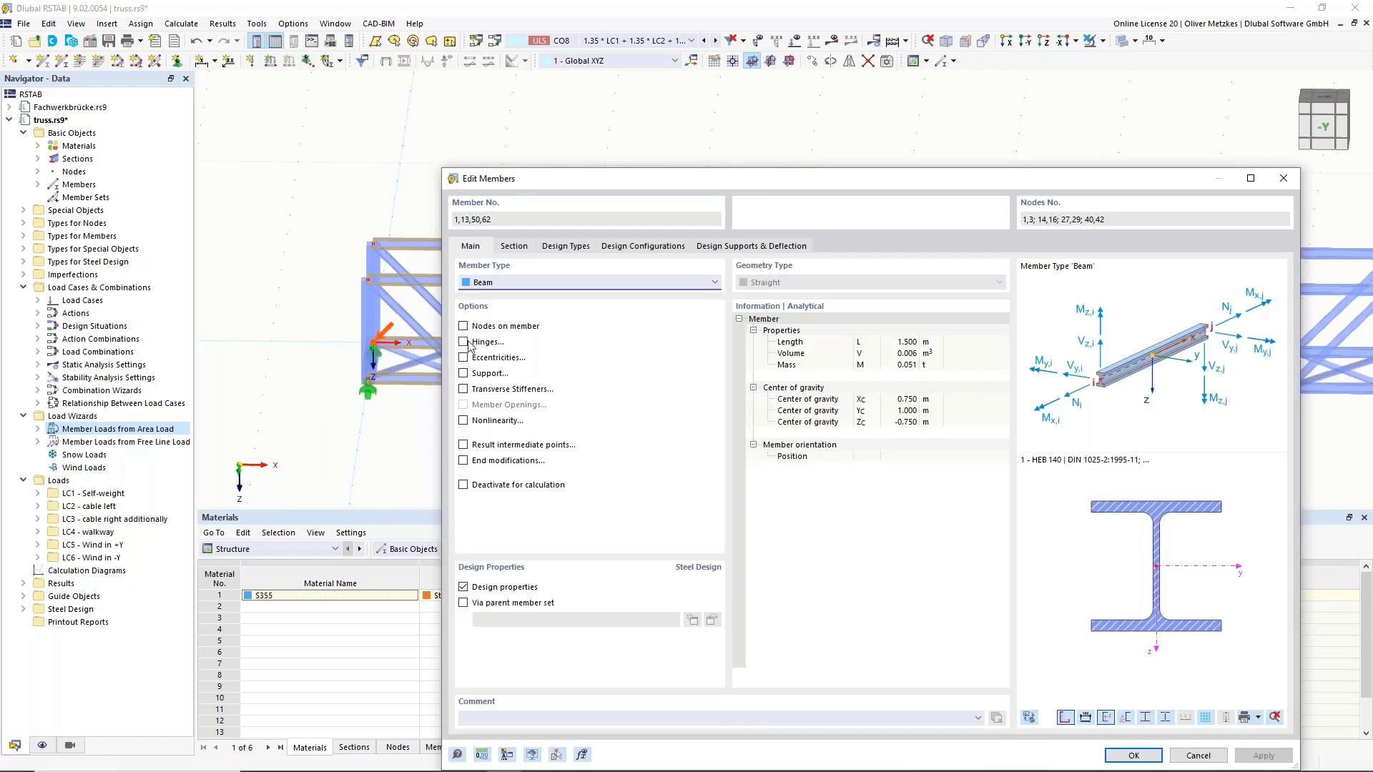
{"action": "left_click", "coordinate": [469, 345]}
{"action": "left_click", "coordinate": [557, 248]}
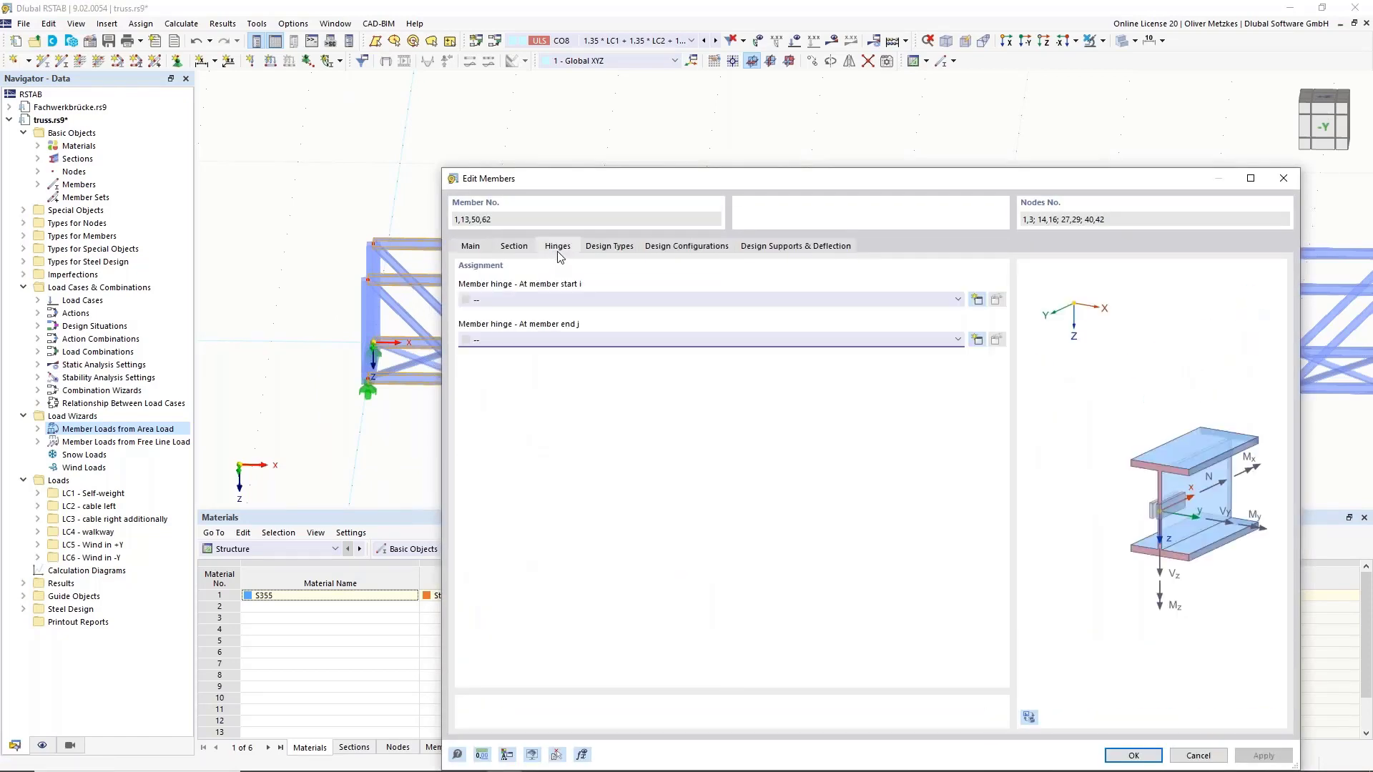
{"action": "left_click", "coordinate": [573, 296]}
{"action": "left_click", "coordinate": [576, 329]}
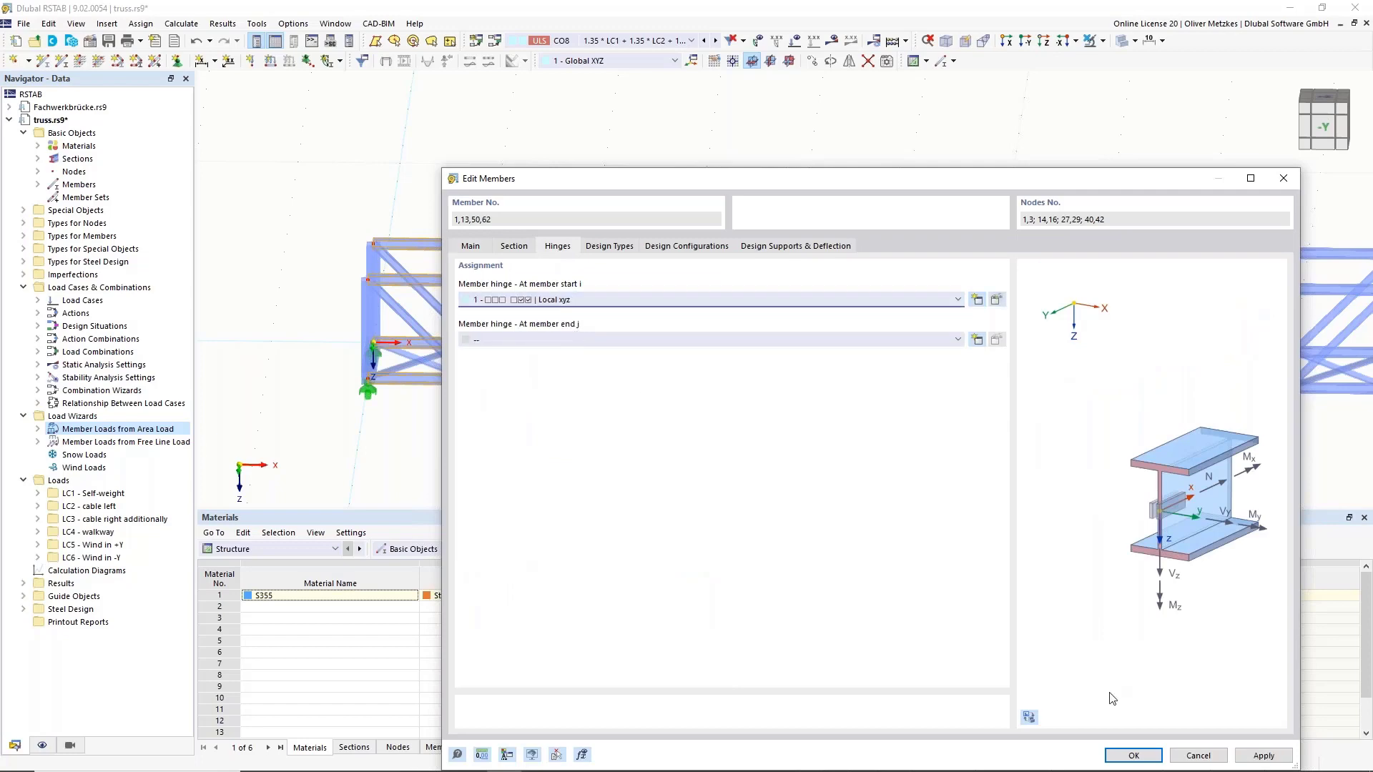
{"action": "key", "text": "Return"}
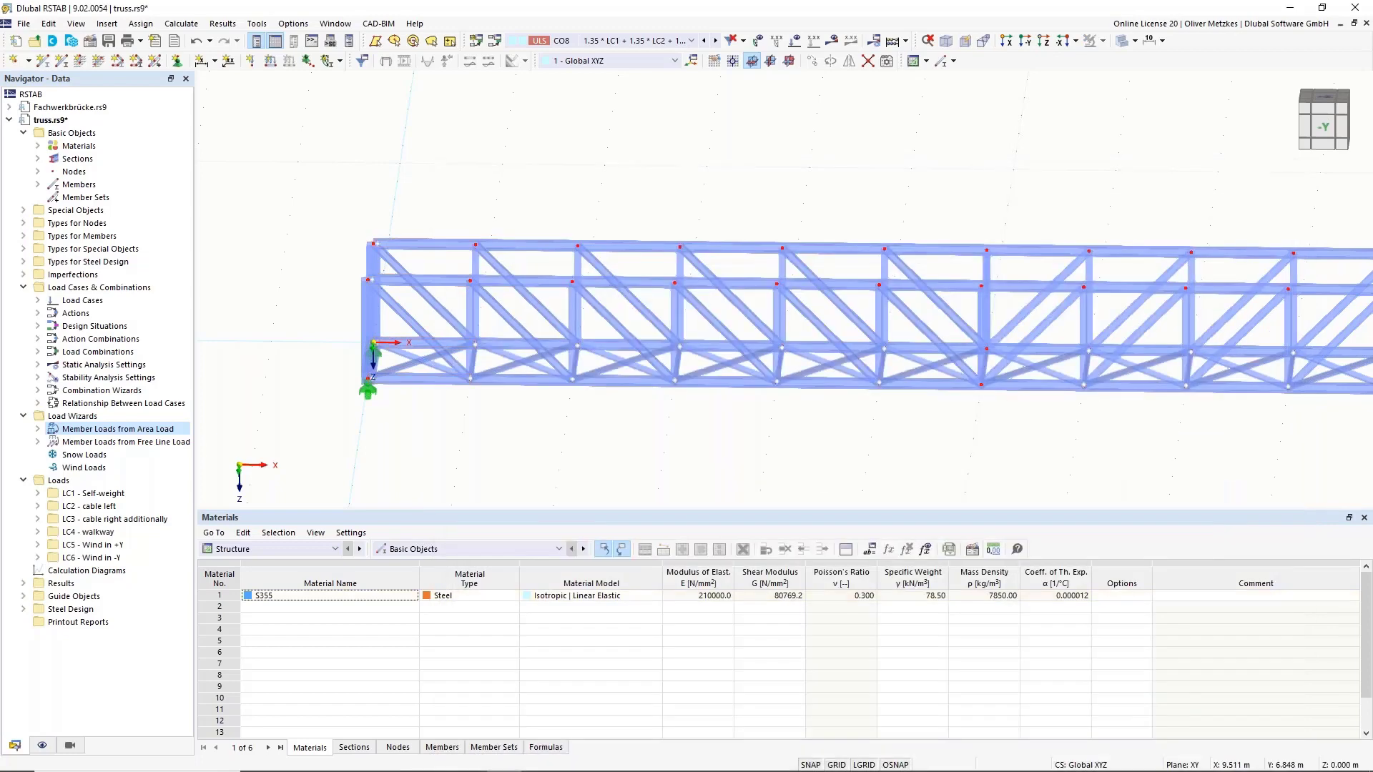
Step: Assign member hinge 1 at the member end of the four last chord members at the bridge end opposite the origin
{"action": "left_click", "coordinate": [1021, 364]}
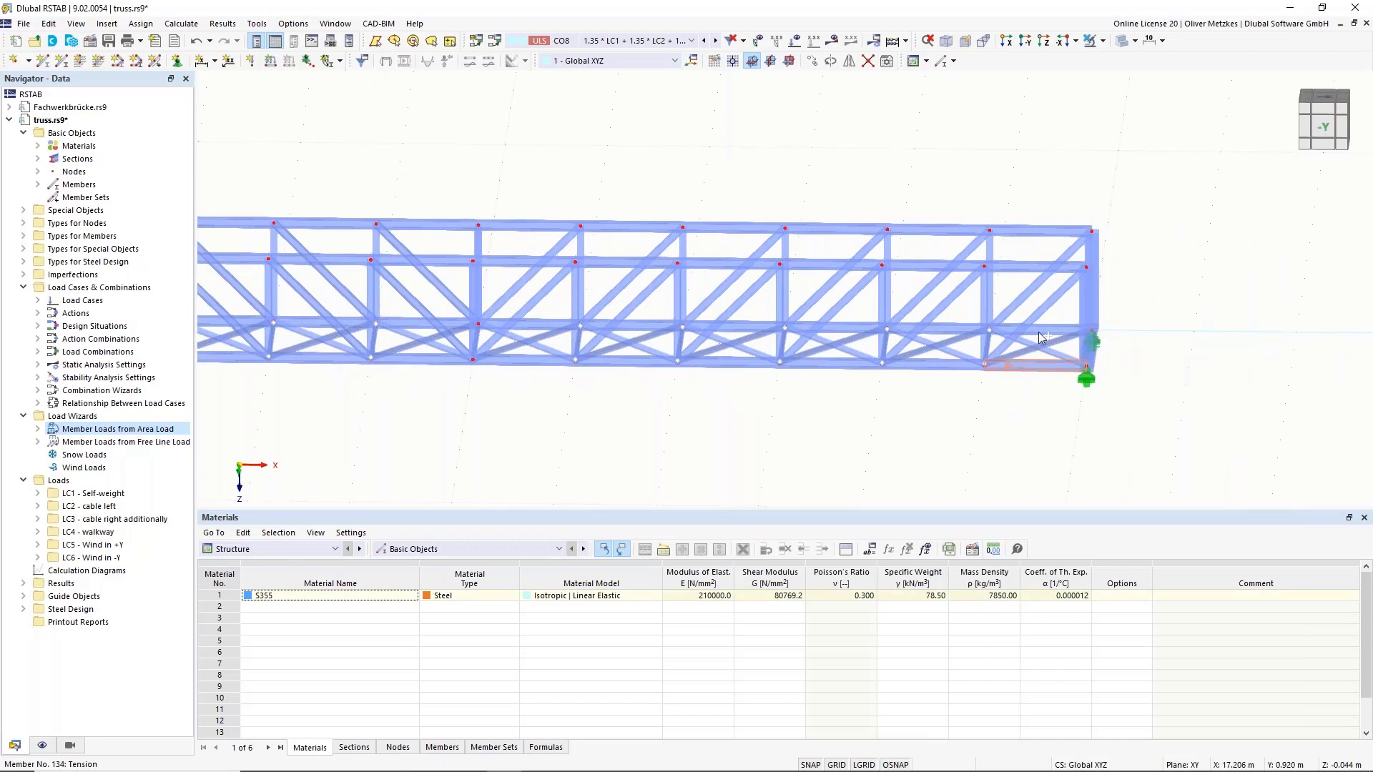
{"action": "left_click", "coordinate": [1039, 331], "text": "ctrl"}
{"action": "left_click", "coordinate": [1035, 266], "text": "ctrl"}
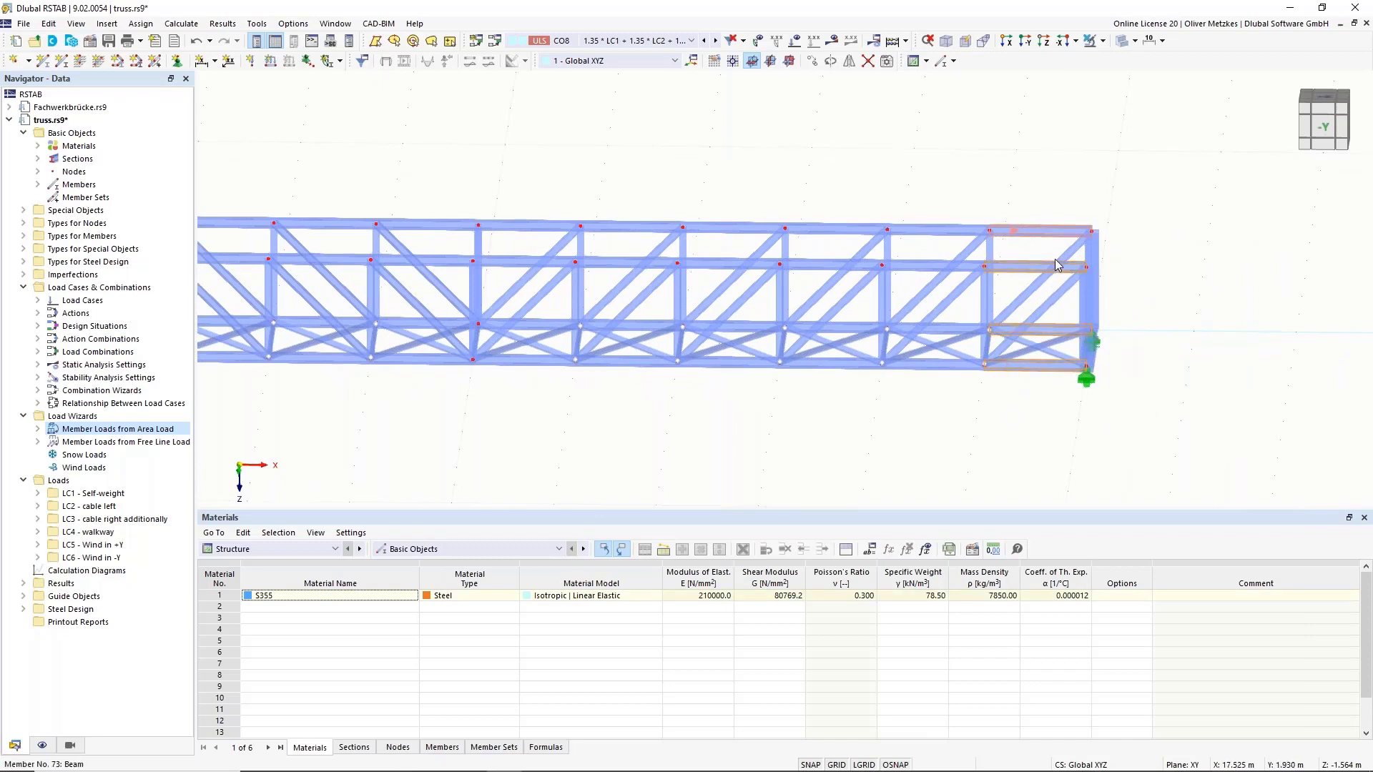
{"action": "left_click", "coordinate": [1023, 232], "text": "ctrl"}
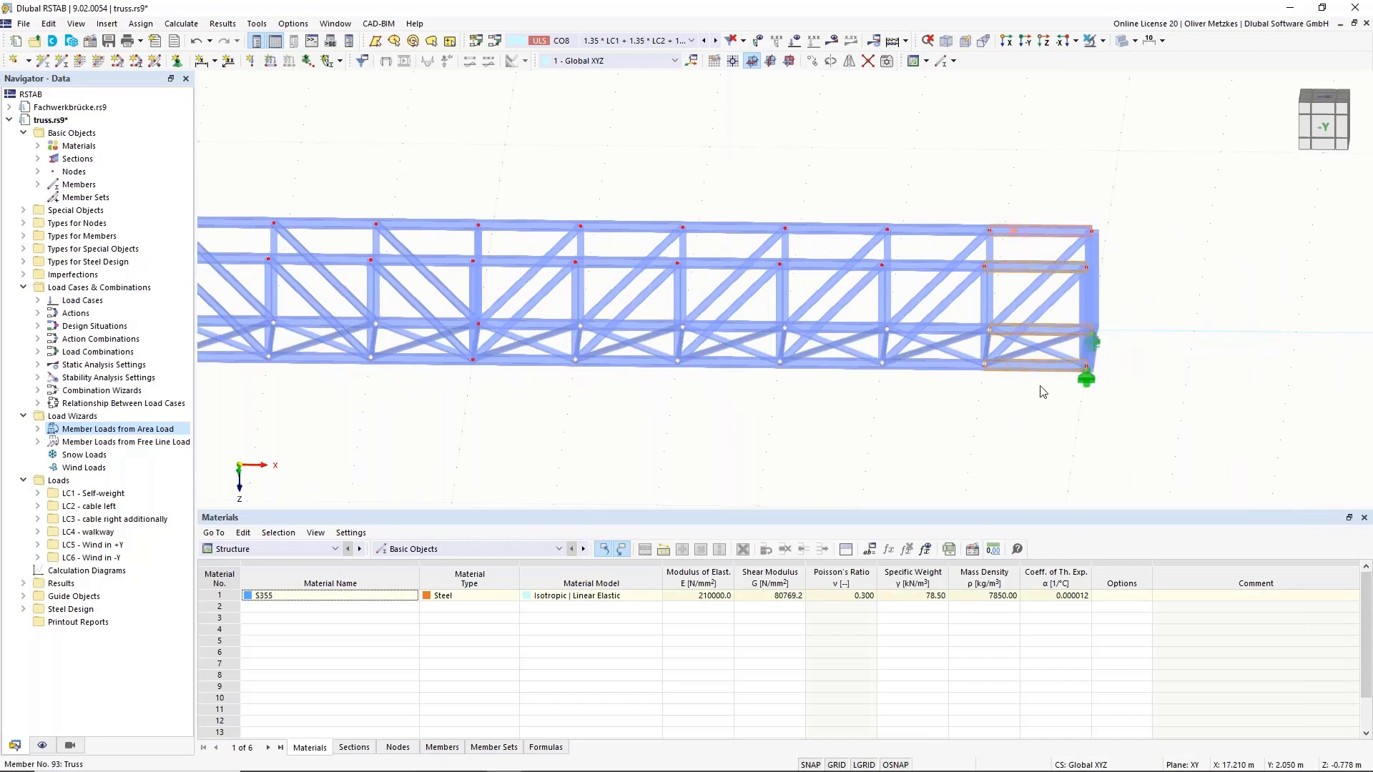
{"action": "right_click", "coordinate": [1031, 227]}
{"action": "left_click", "coordinate": [1067, 248]}
{"action": "left_click", "coordinate": [489, 343]}
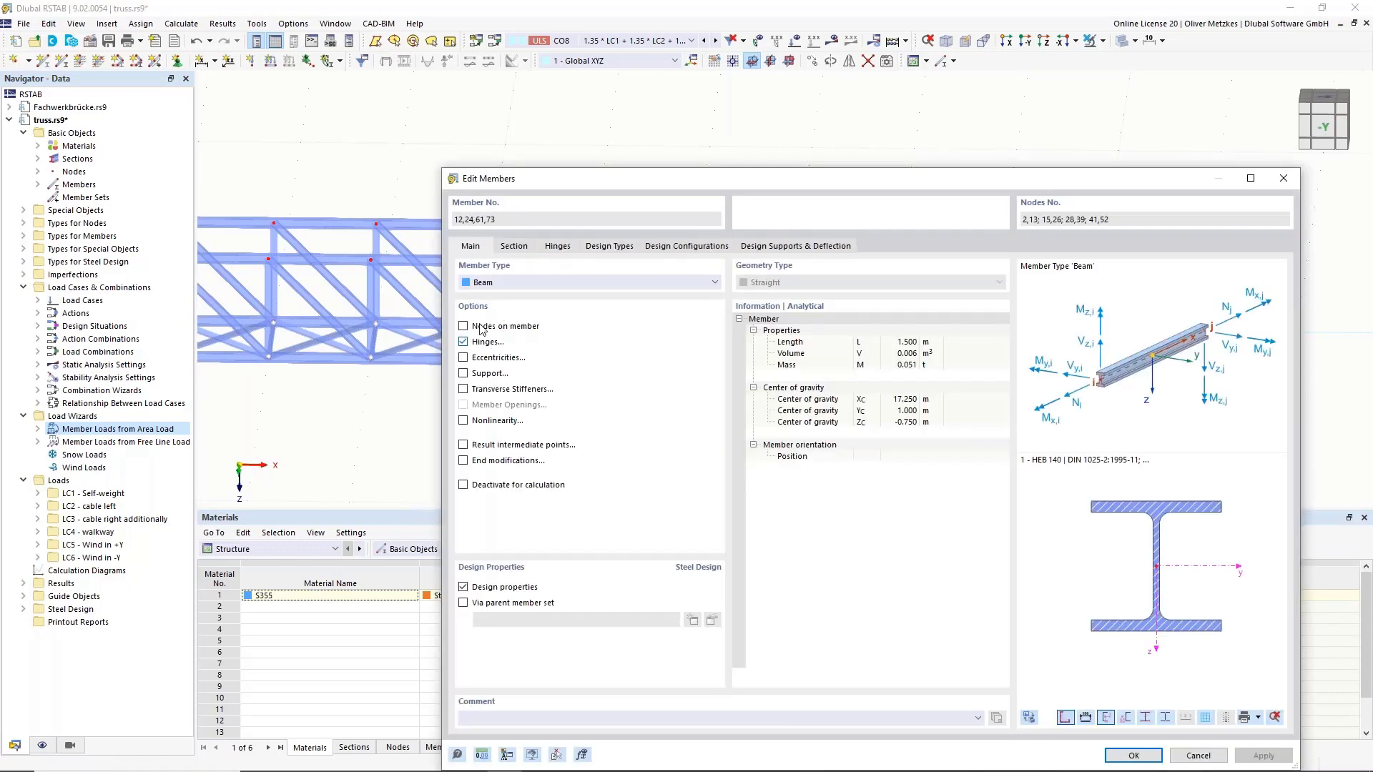
{"action": "left_click", "coordinate": [558, 247]}
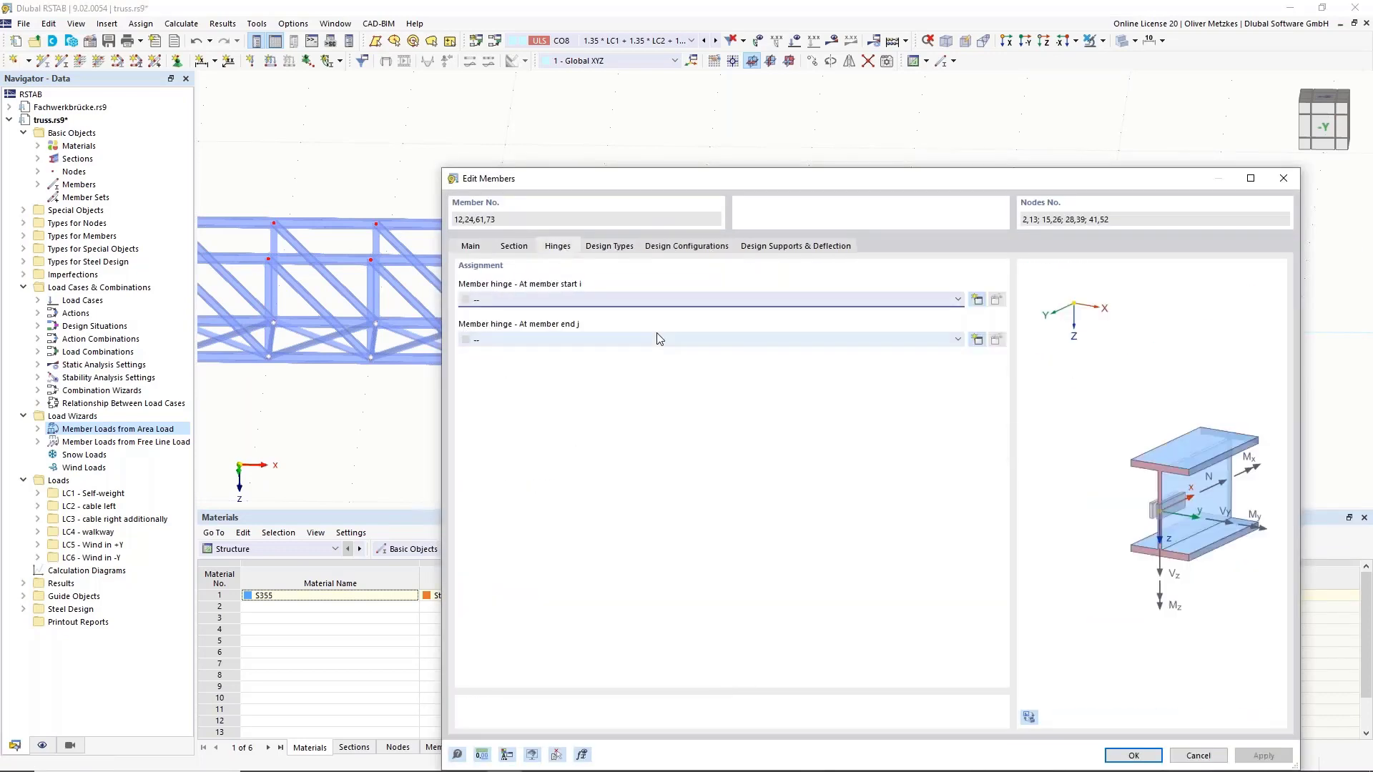
{"action": "left_click", "coordinate": [565, 342]}
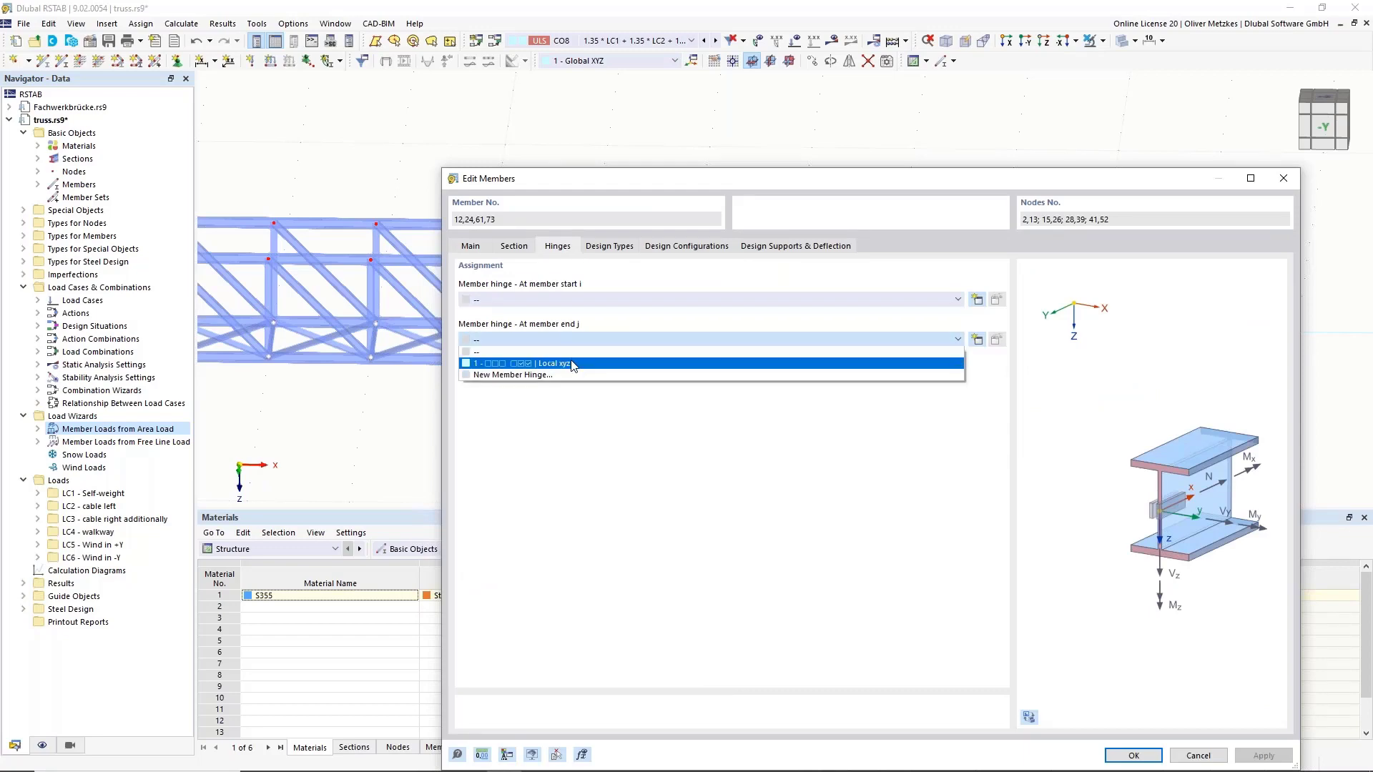
{"action": "left_click", "coordinate": [570, 355]}
{"action": "left_click", "coordinate": [1156, 756]}
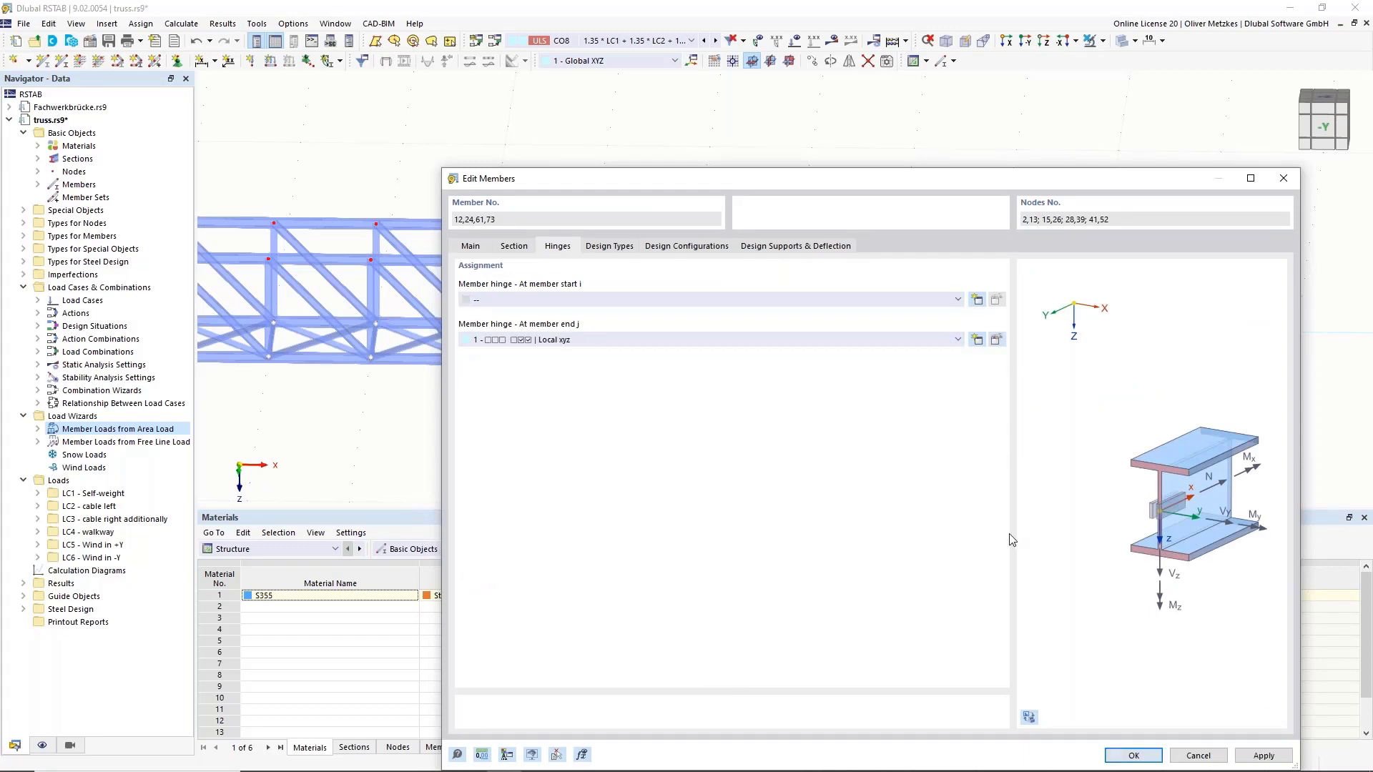
Step: Select design situation DS1 and calculate its results for the modified bridge
{"action": "middle_click_drag", "start_coordinate": [648, 303], "coordinate": [509, 249], "text": "ctrl"}
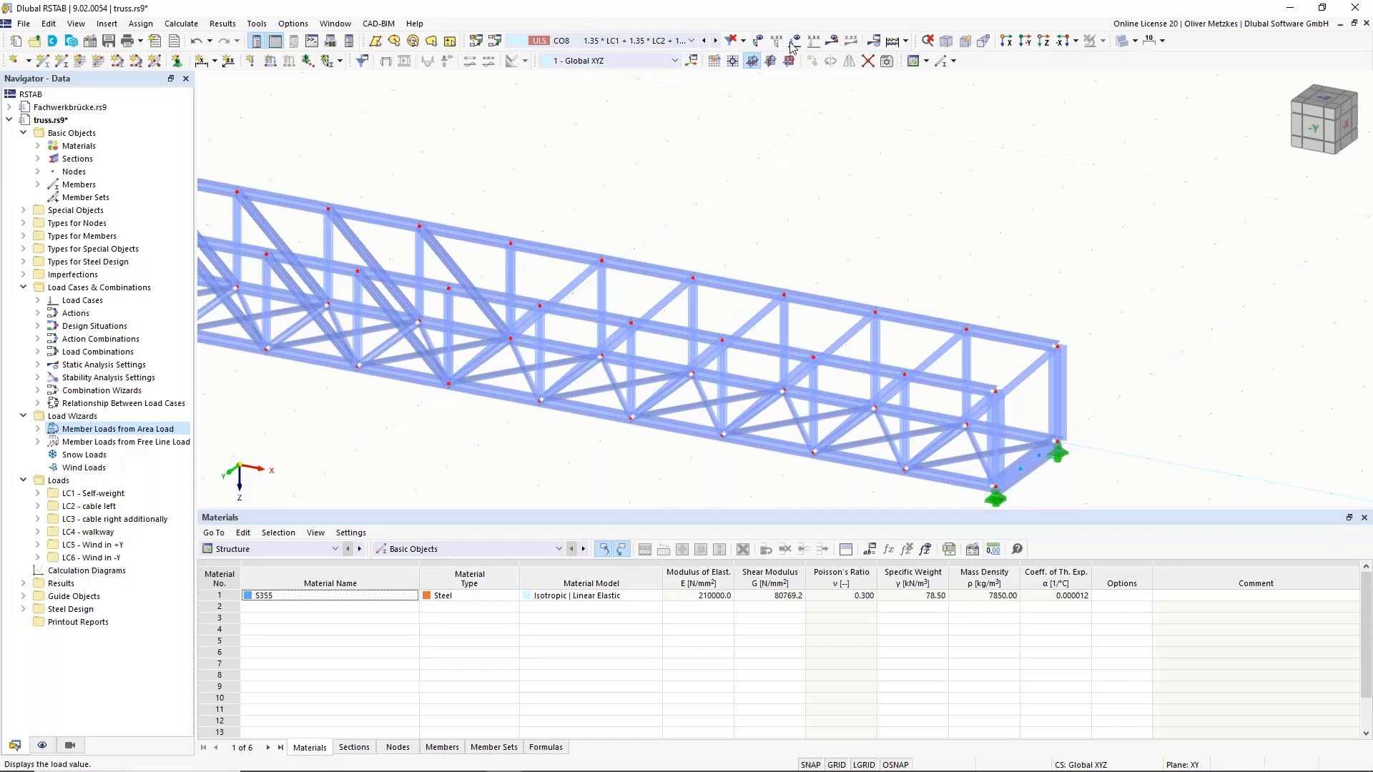
{"action": "left_click", "coordinate": [691, 40]}
{"action": "left_click", "coordinate": [606, 124]}
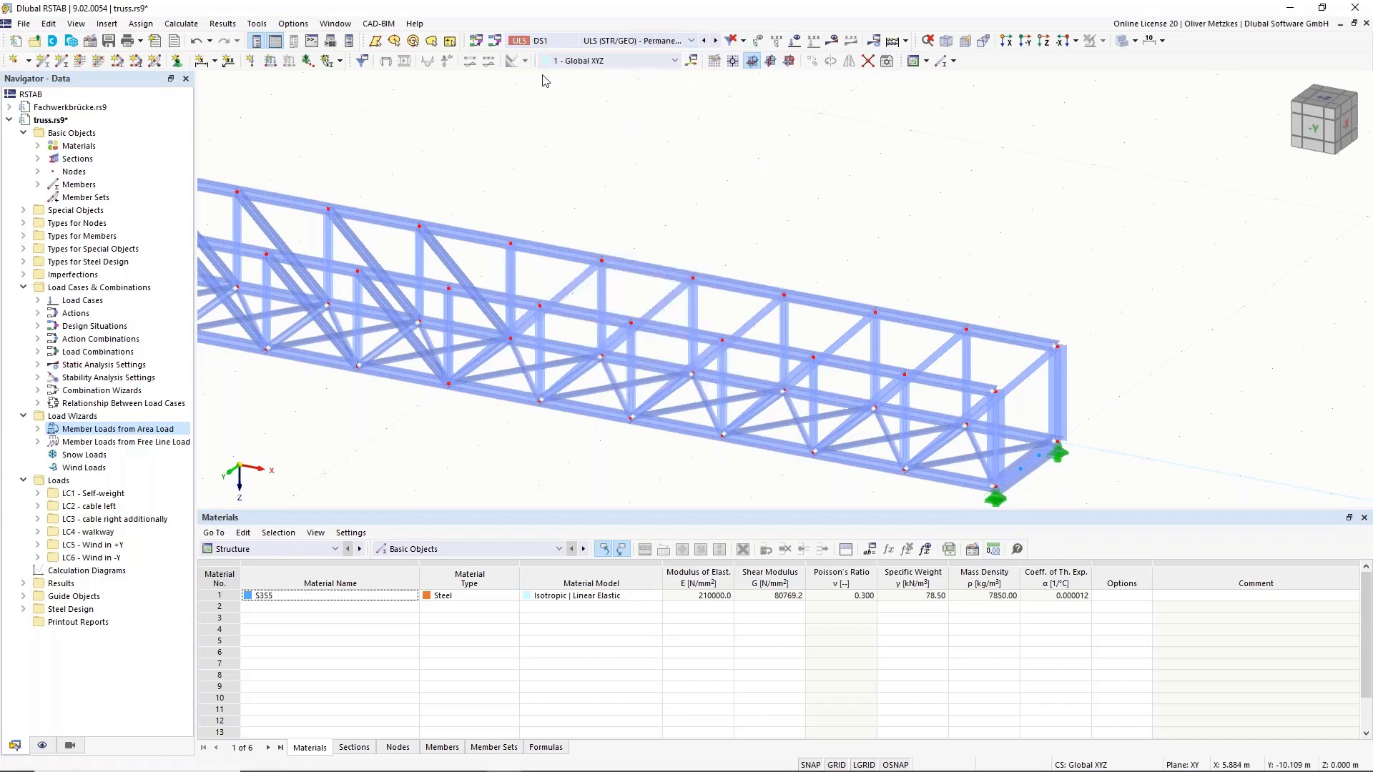
{"action": "left_click", "coordinate": [831, 41]}
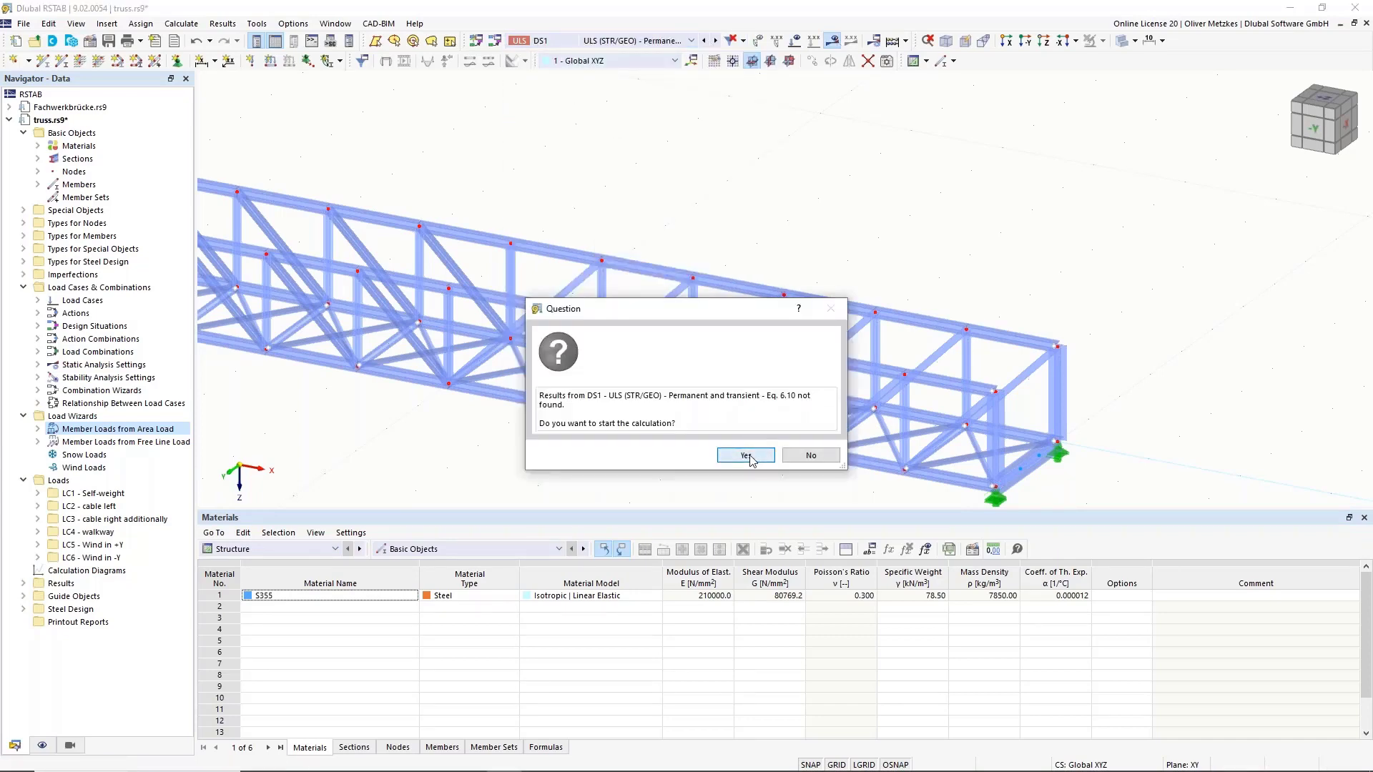
{"action": "left_click", "coordinate": [747, 457]}
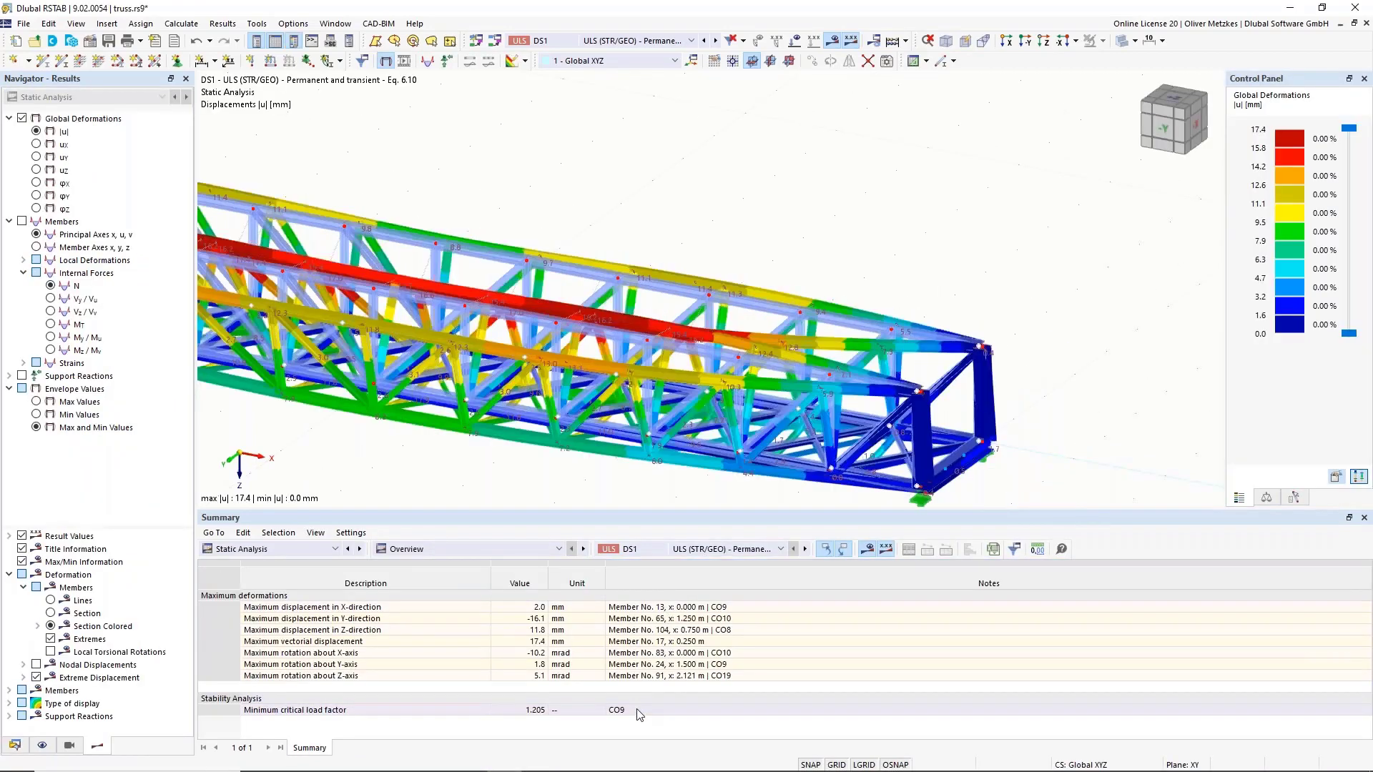
Step: Check the minimum critical load factor in the DS1 summary and display the first stability mode shape of its governing combination CO9
{"action": "left_click", "coordinate": [604, 708]}
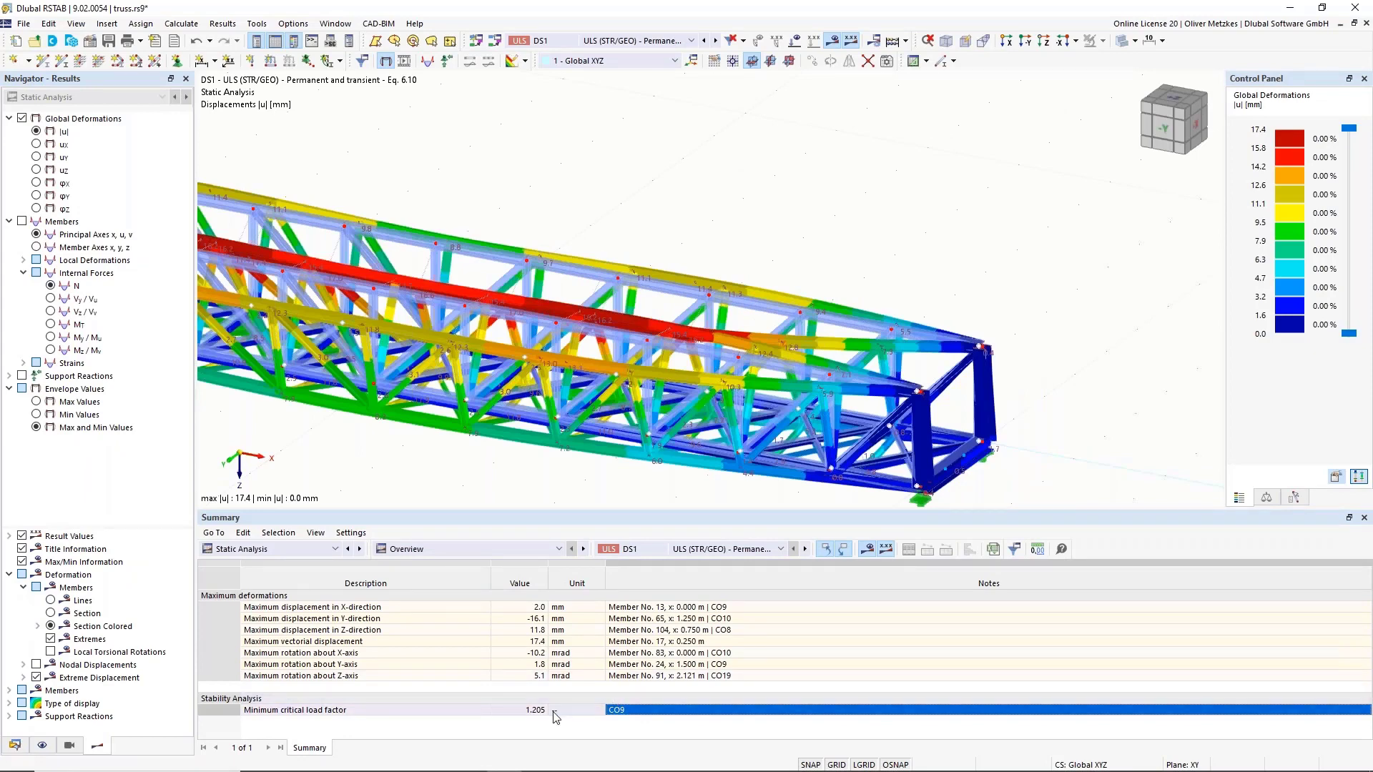
{"action": "left_click", "coordinate": [522, 712]}
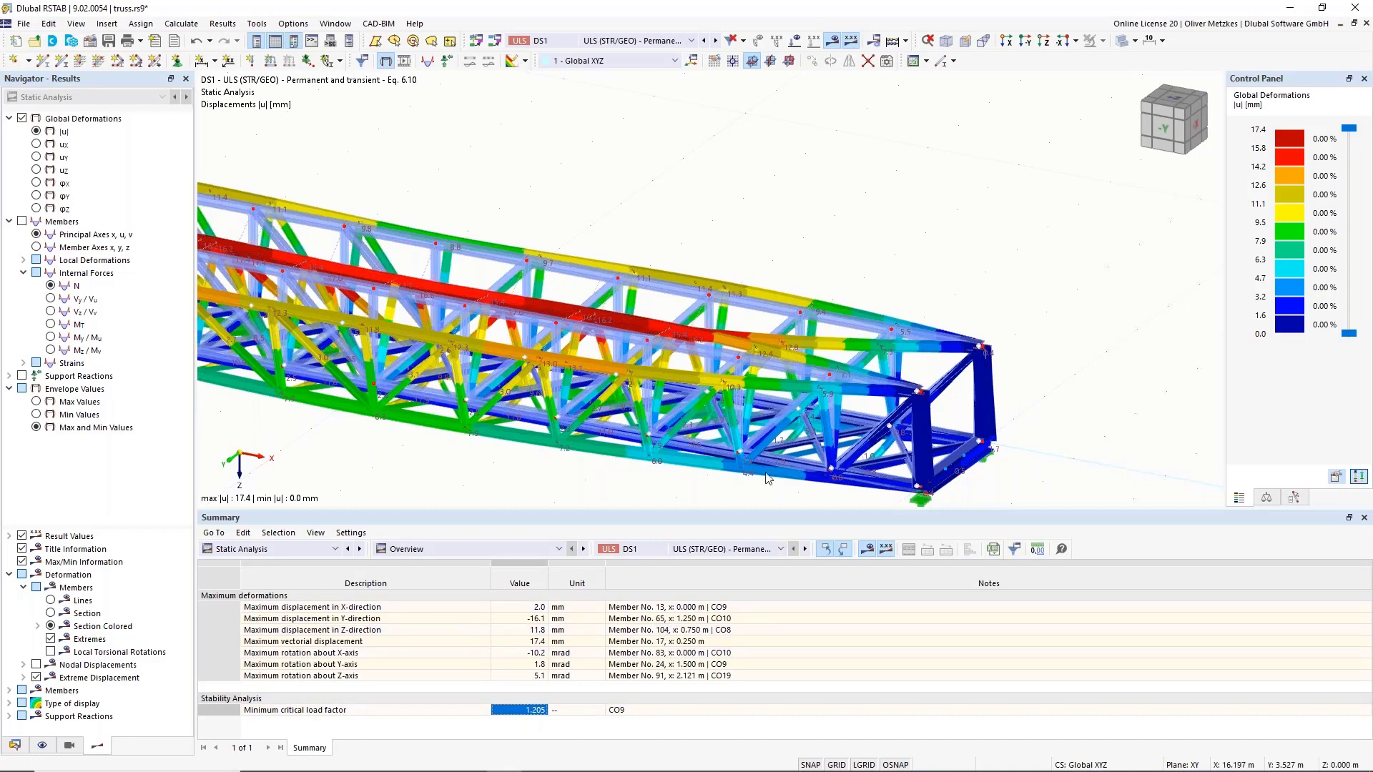
{"action": "left_click", "coordinate": [644, 41]}
{"action": "left_click", "coordinate": [647, 237]}
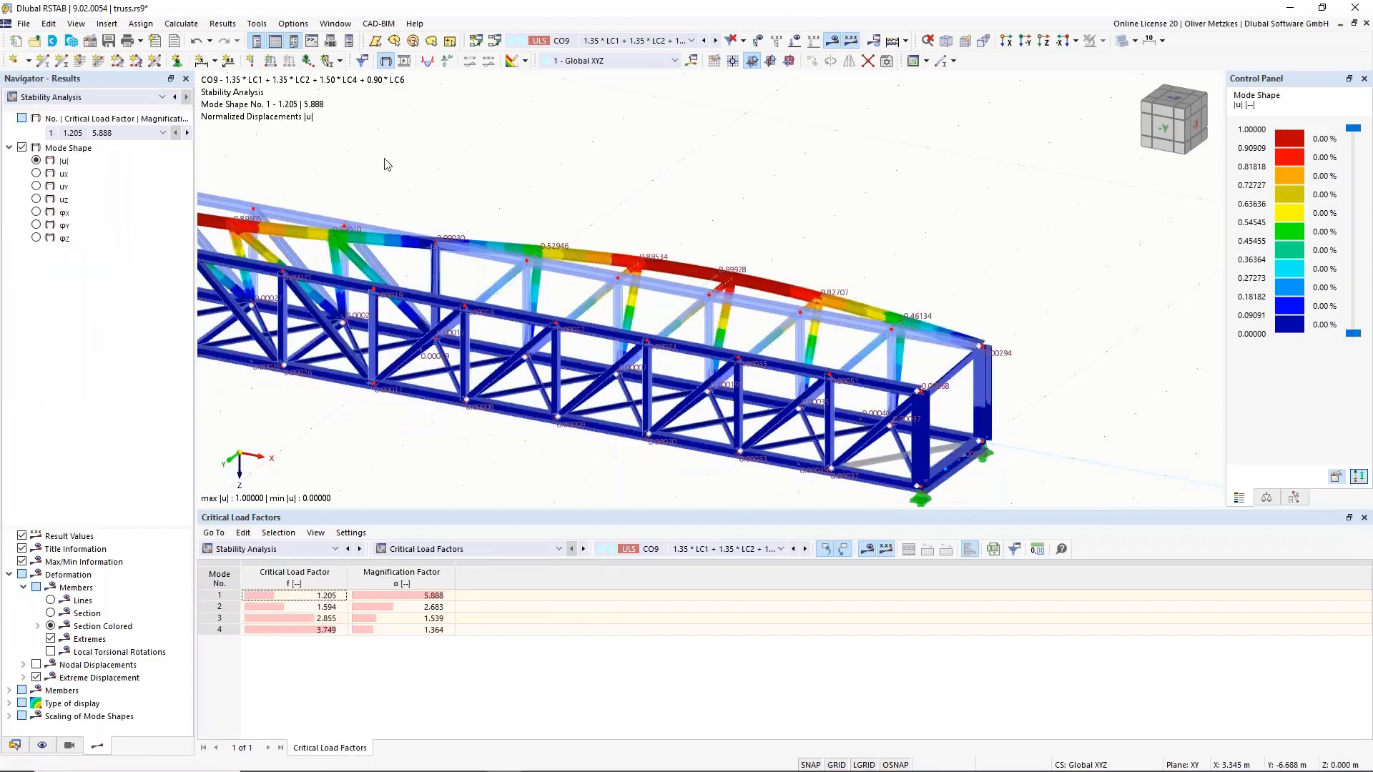
Step: Inspect mode shape 1 along the whole bridge together with its critical load factor in the results table
{"action": "middle_click_drag", "start_coordinate": [551, 135], "coordinate": [650, 295], "text": "ctrl"}
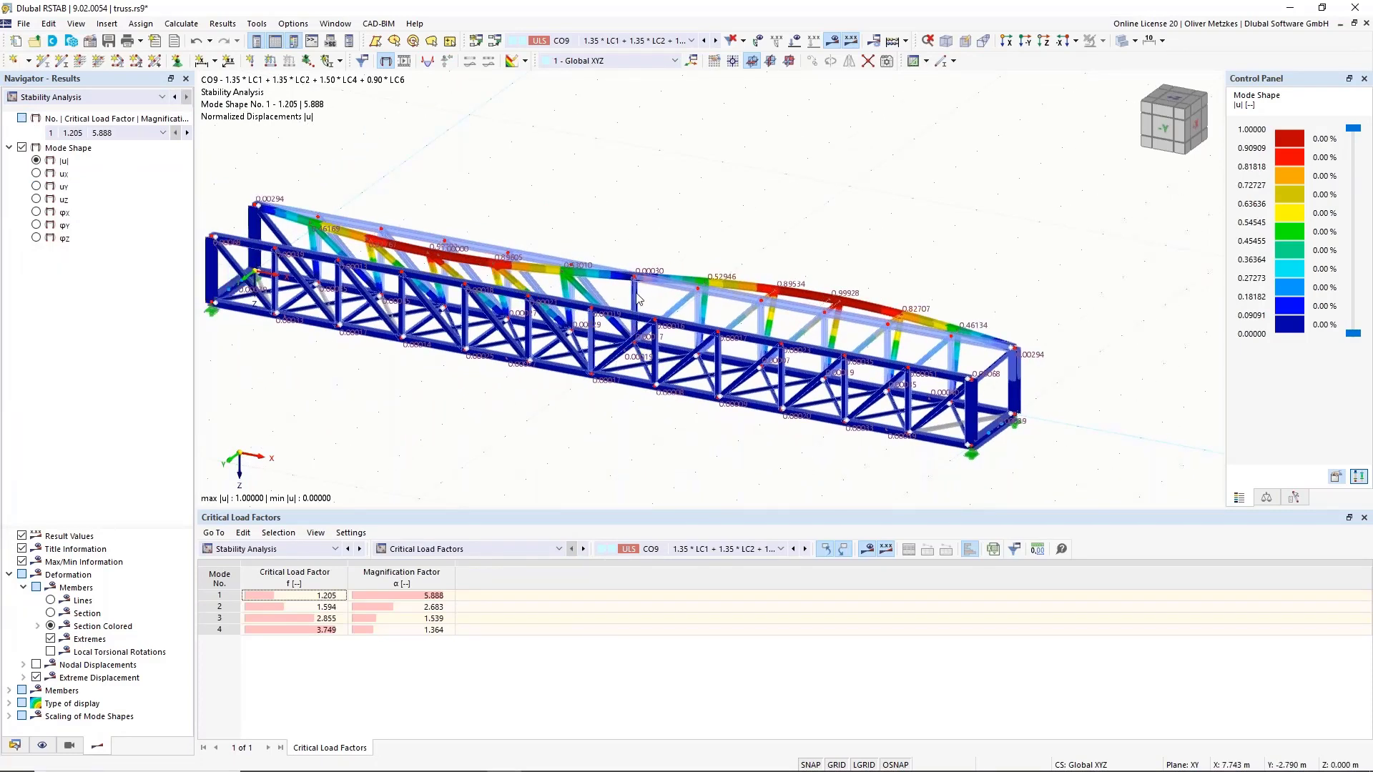
{"action": "middle_click_drag", "start_coordinate": [651, 248], "coordinate": [793, 236], "text": "ctrl"}
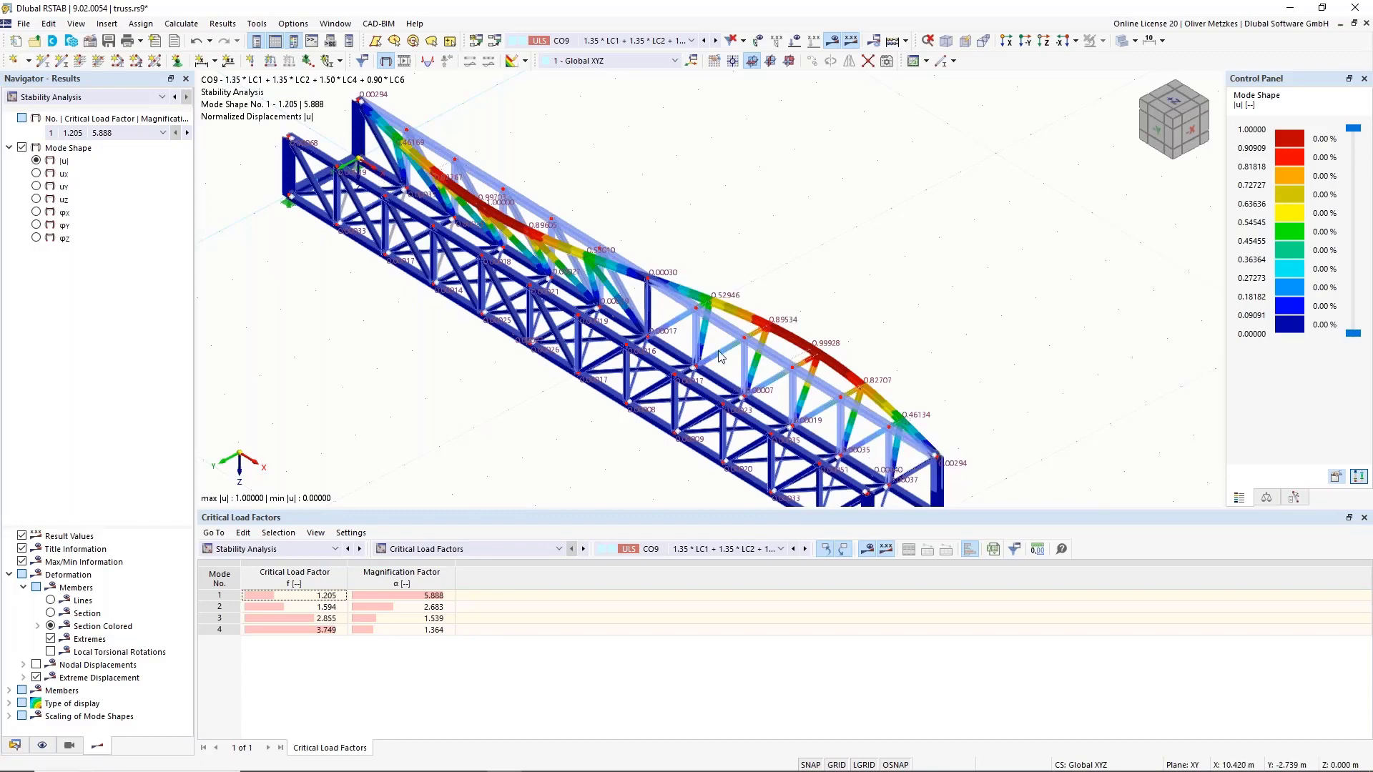
{"action": "left_click", "coordinate": [296, 596]}
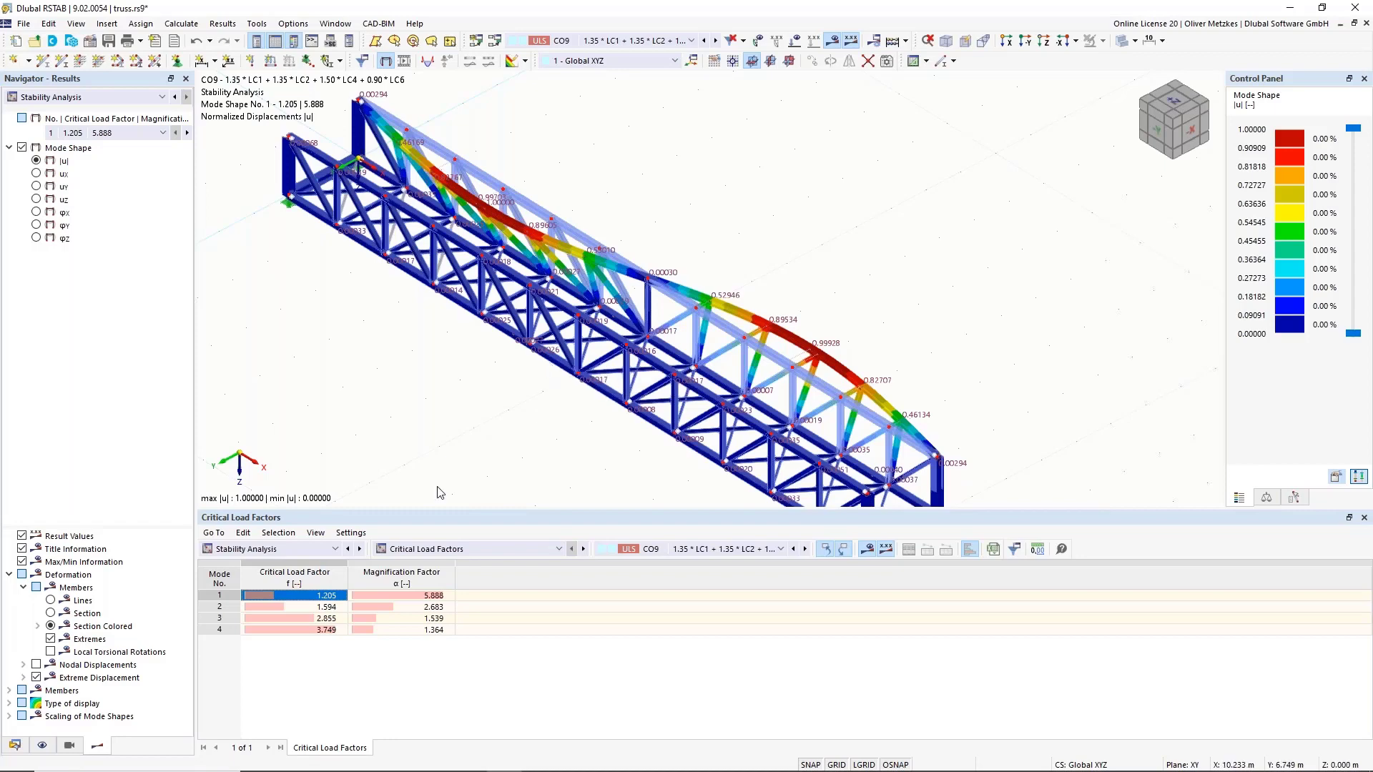
Step: List the stability results by member and isolate the buckled top chord, members 13 to 24, using visibility by selected and related objects
{"action": "left_click", "coordinate": [484, 549]}
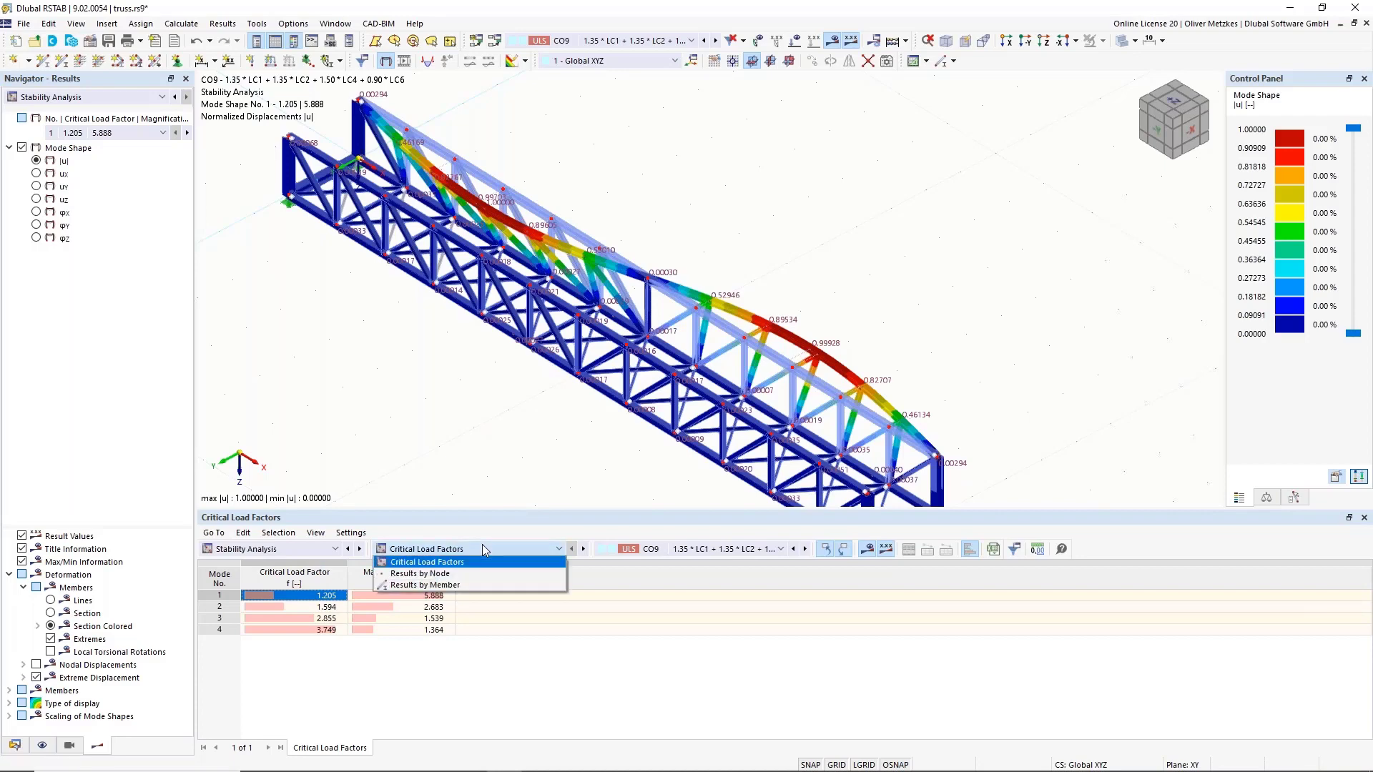
{"action": "left_click", "coordinate": [423, 585]}
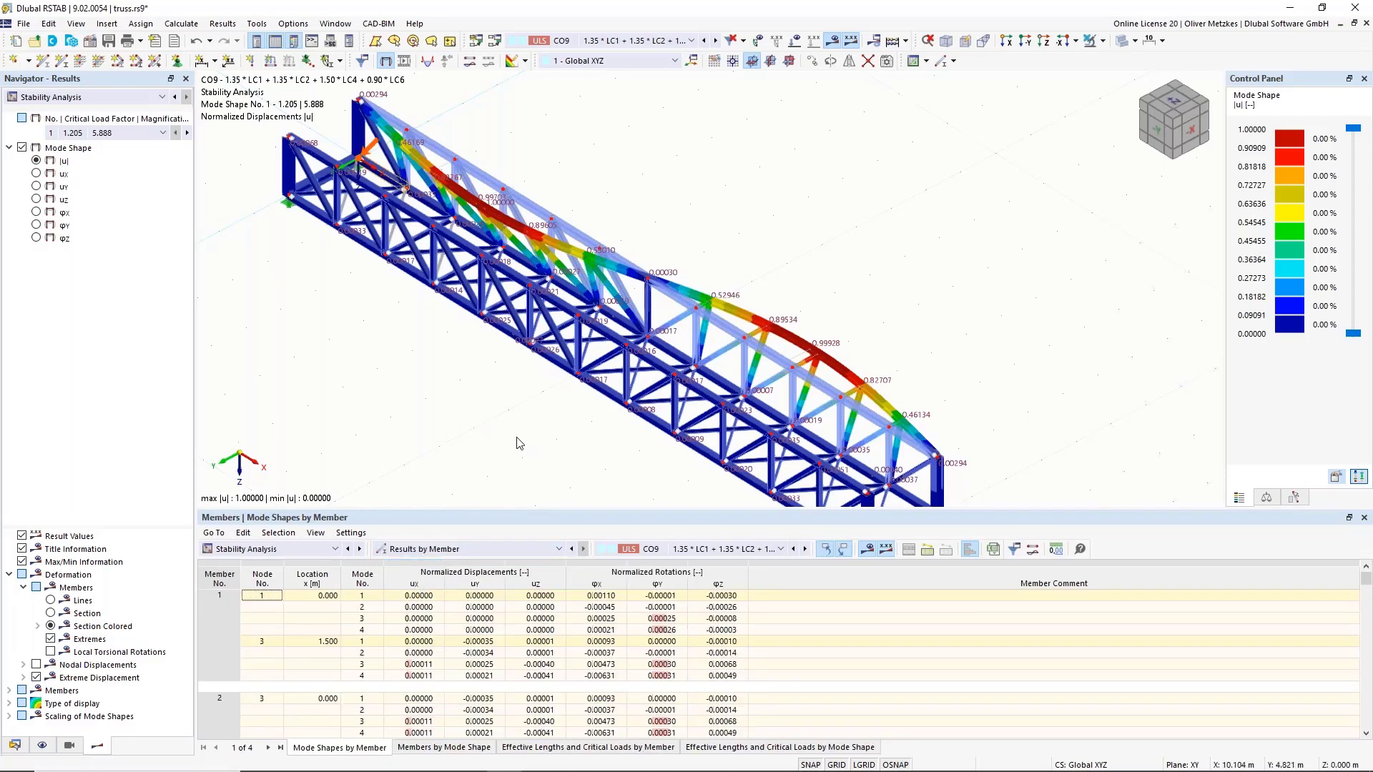
{"action": "middle_click_drag", "start_coordinate": [525, 441], "coordinate": [667, 185], "text": "ctrl"}
{"action": "scroll", "coordinate": [667, 185], "scroll_direction": "down", "scroll_amount": 2}
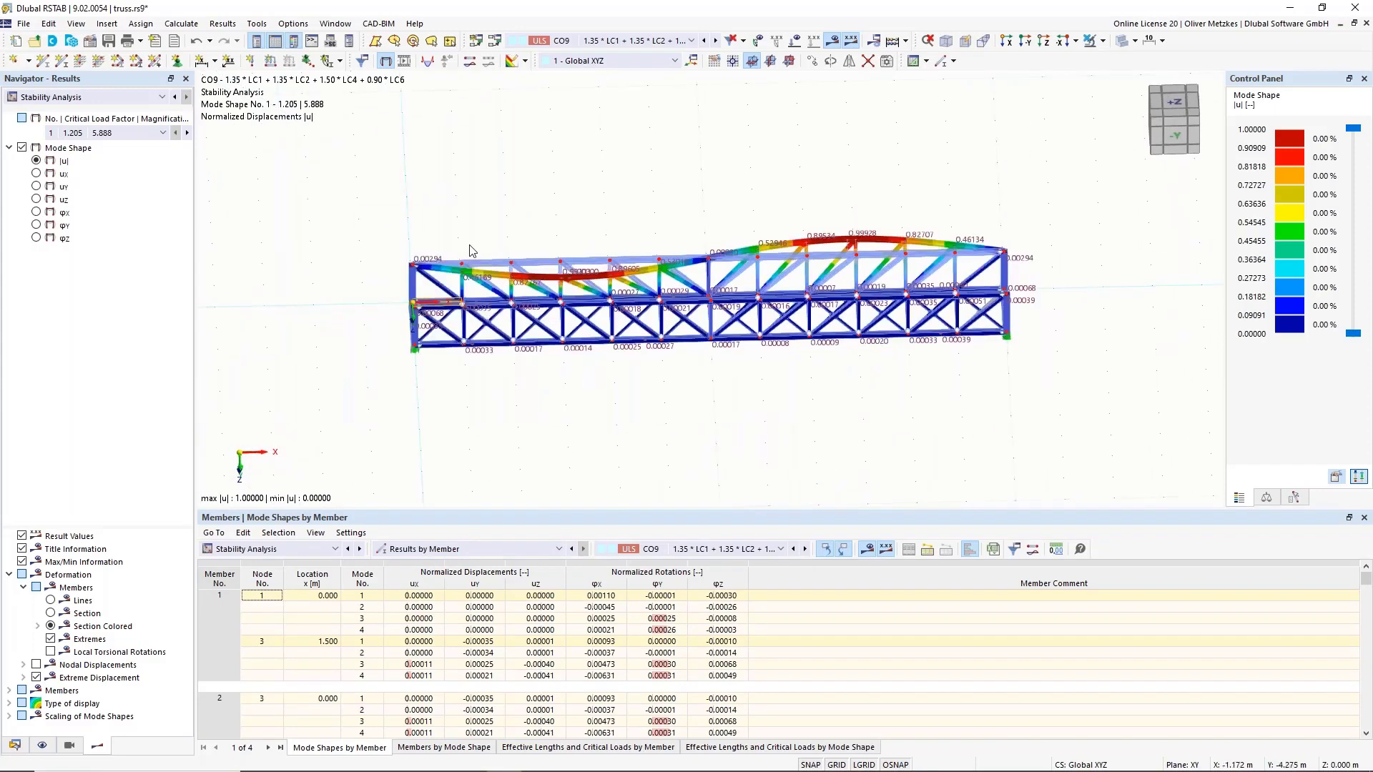
{"action": "left_click_drag", "start_coordinate": [358, 213], "coordinate": [1051, 276]}
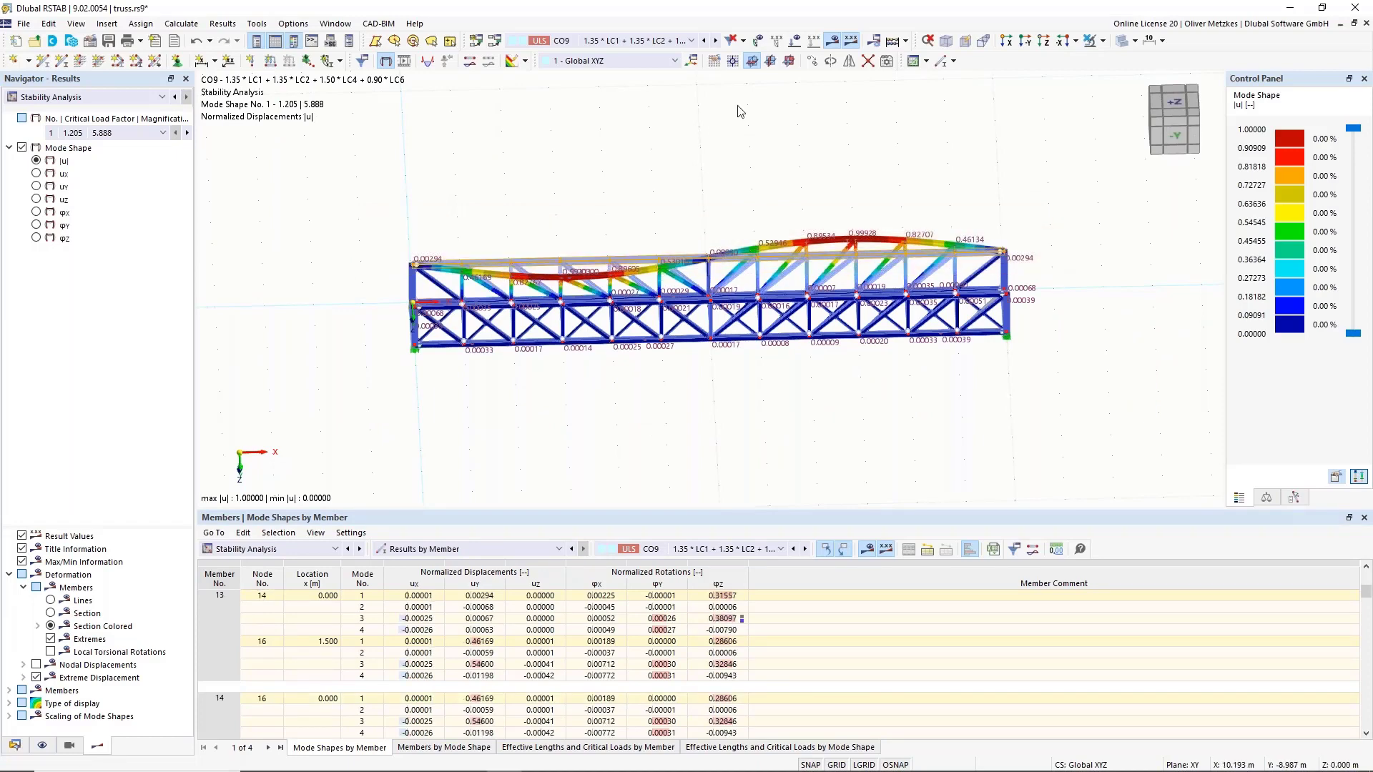
{"action": "left_click", "coordinate": [1101, 41]}
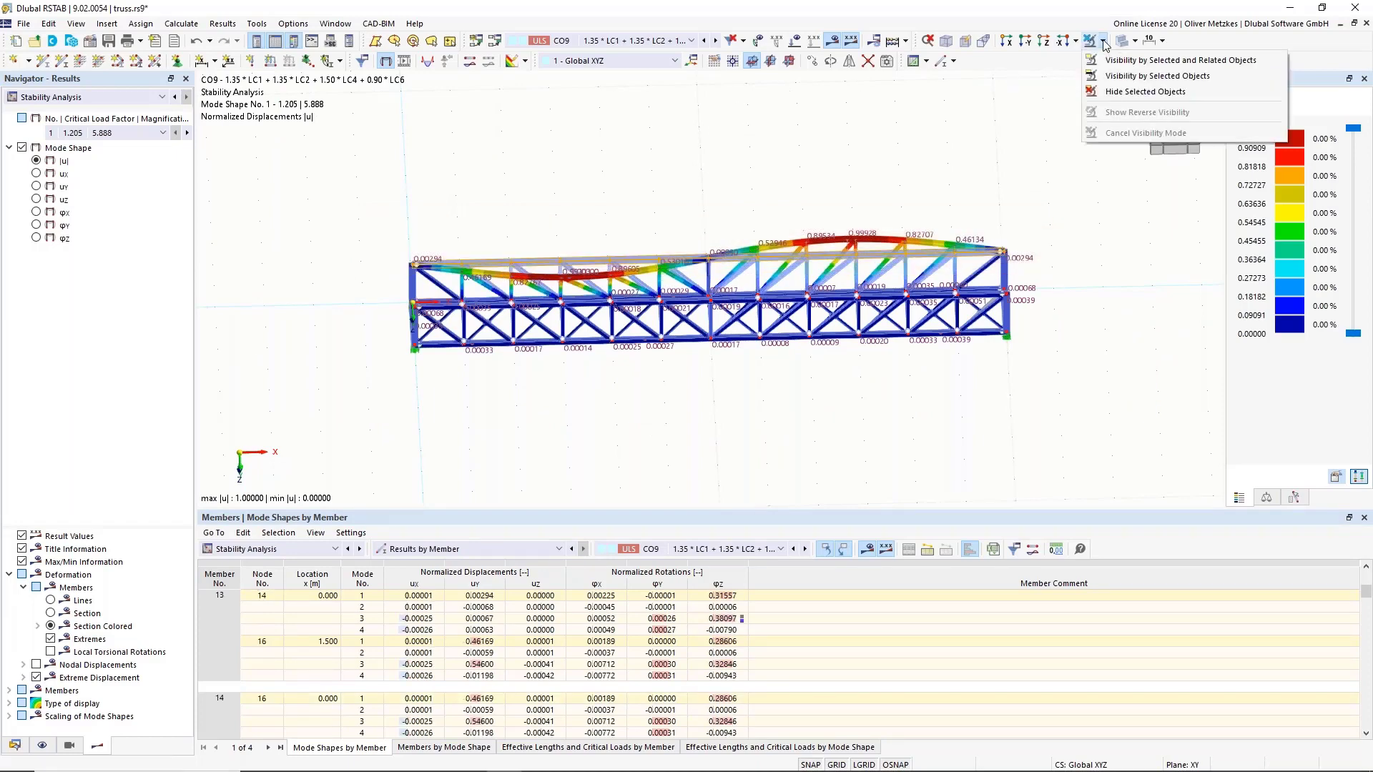
{"action": "left_click", "coordinate": [1109, 63]}
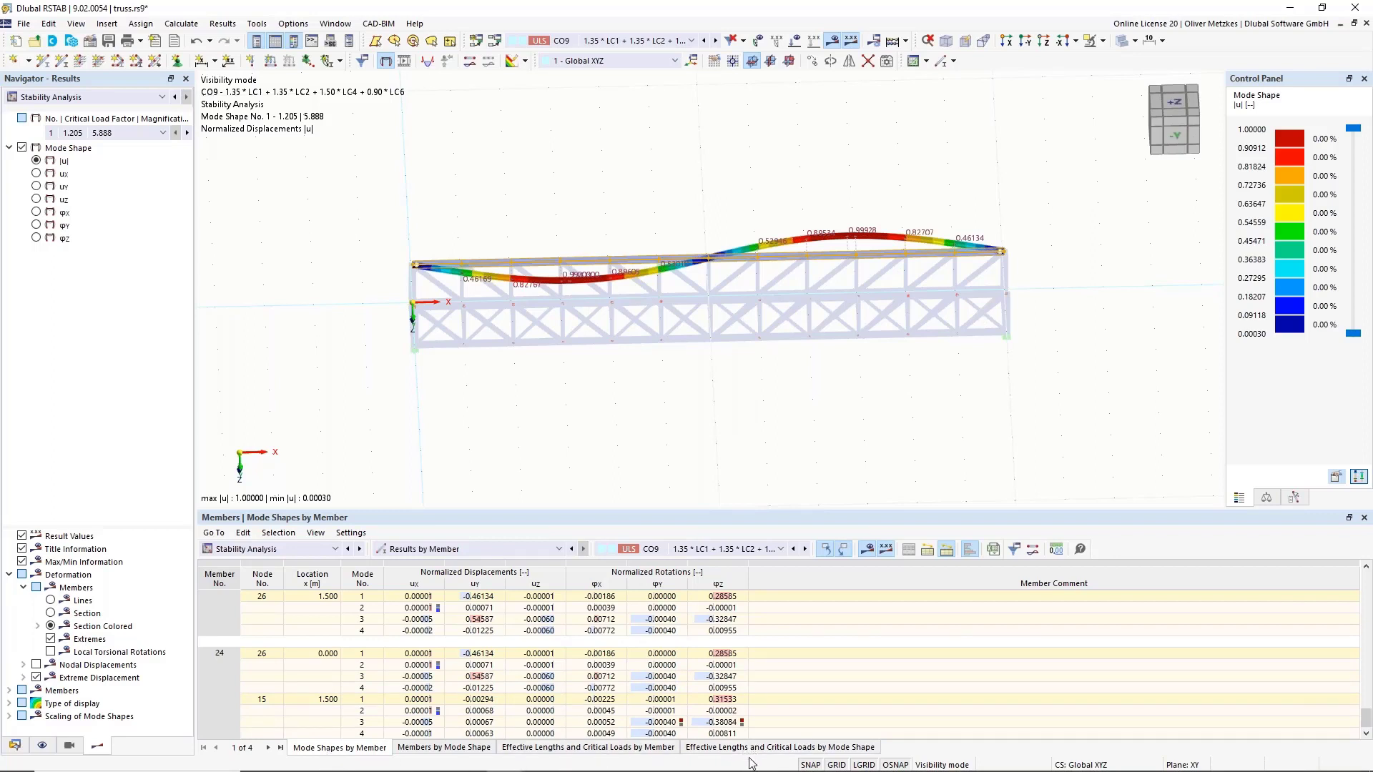
Step: Display the effective lengths and critical loads by mode shape for the isolated top chord members
{"action": "left_click", "coordinate": [791, 755]}
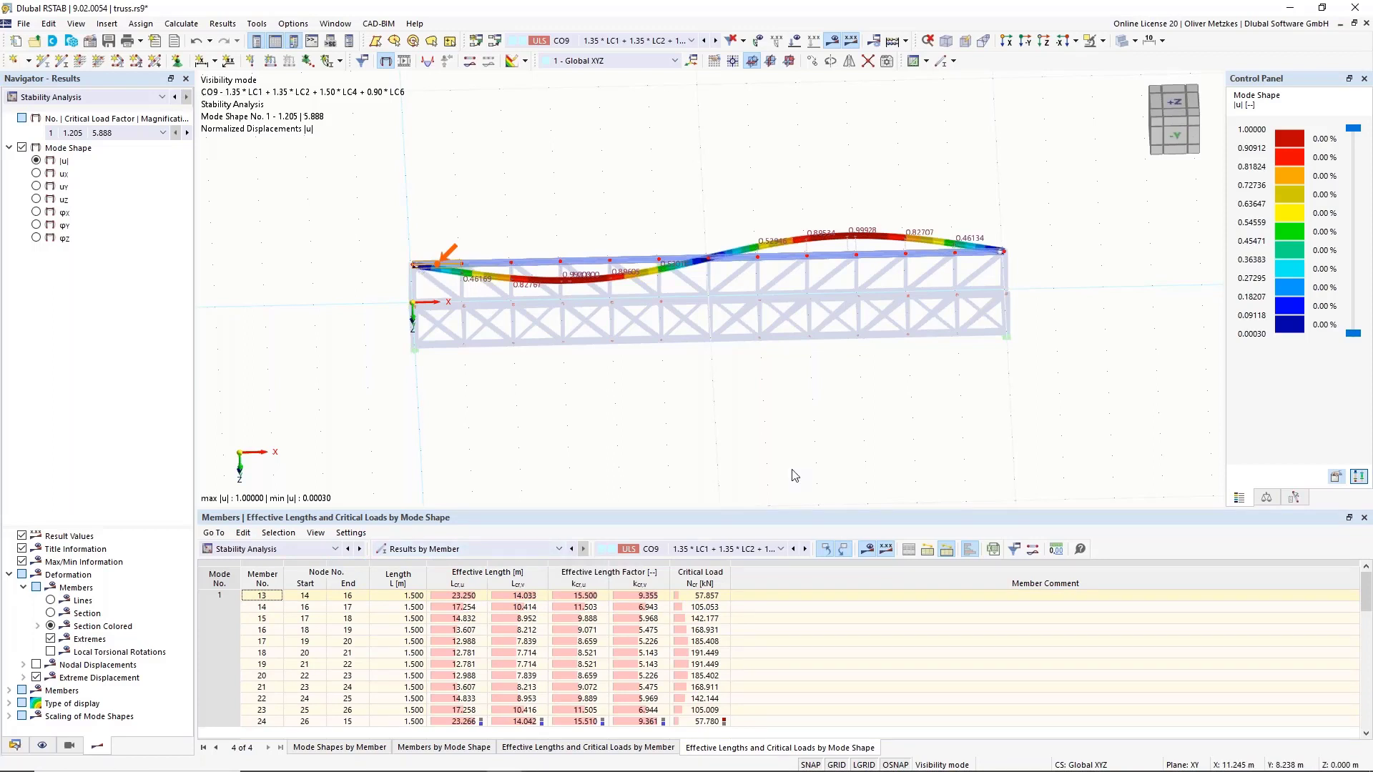
{"action": "middle_click_drag", "start_coordinate": [780, 343], "coordinate": [713, 334], "text": "ctrl"}
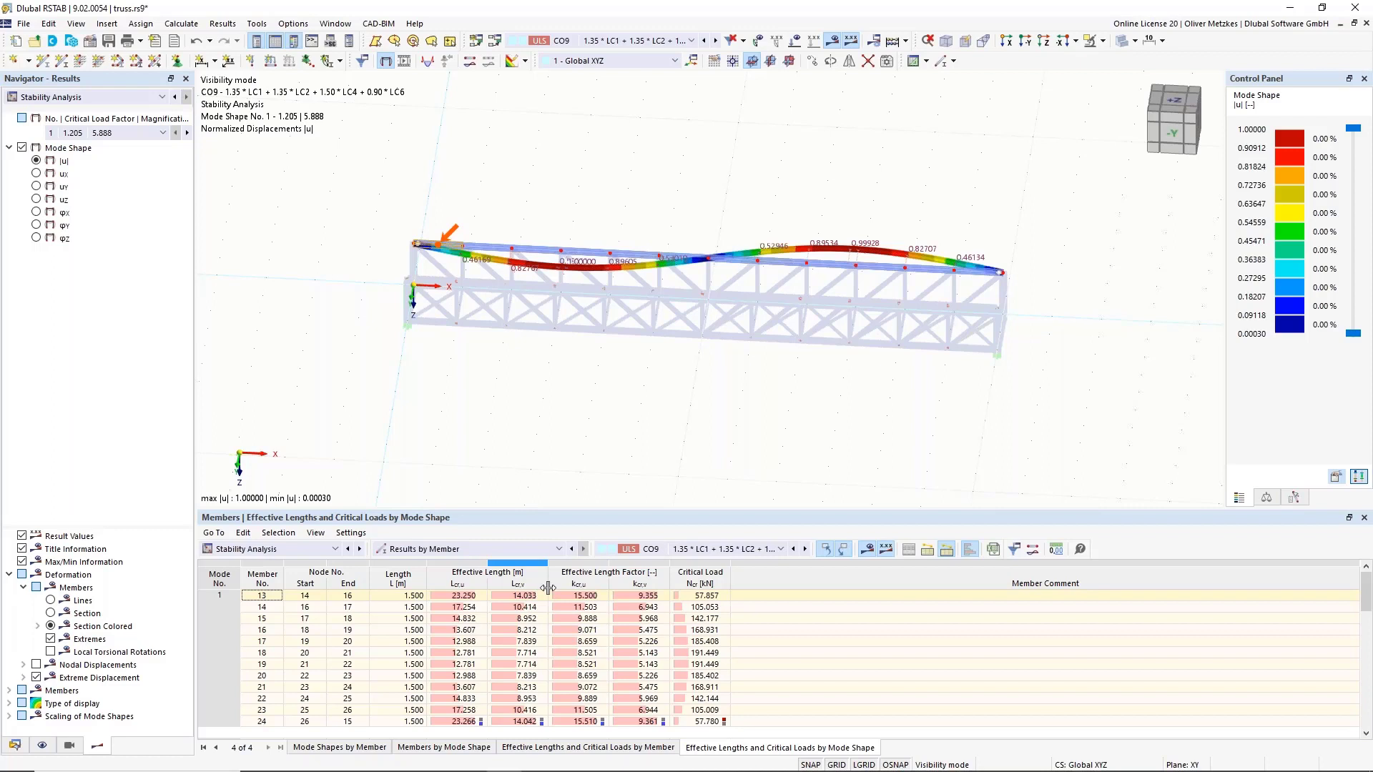
{"action": "mouse_move", "coordinate": [625, 200]}
{"action": "middle_mouse_down", "text": "ctrl"}
{"action": "mouse_move", "coordinate": [587, 173]}
{"action": "mouse_move", "coordinate": [602, 187]}
{"action": "middle_mouse_up", "text": "ctrl"}
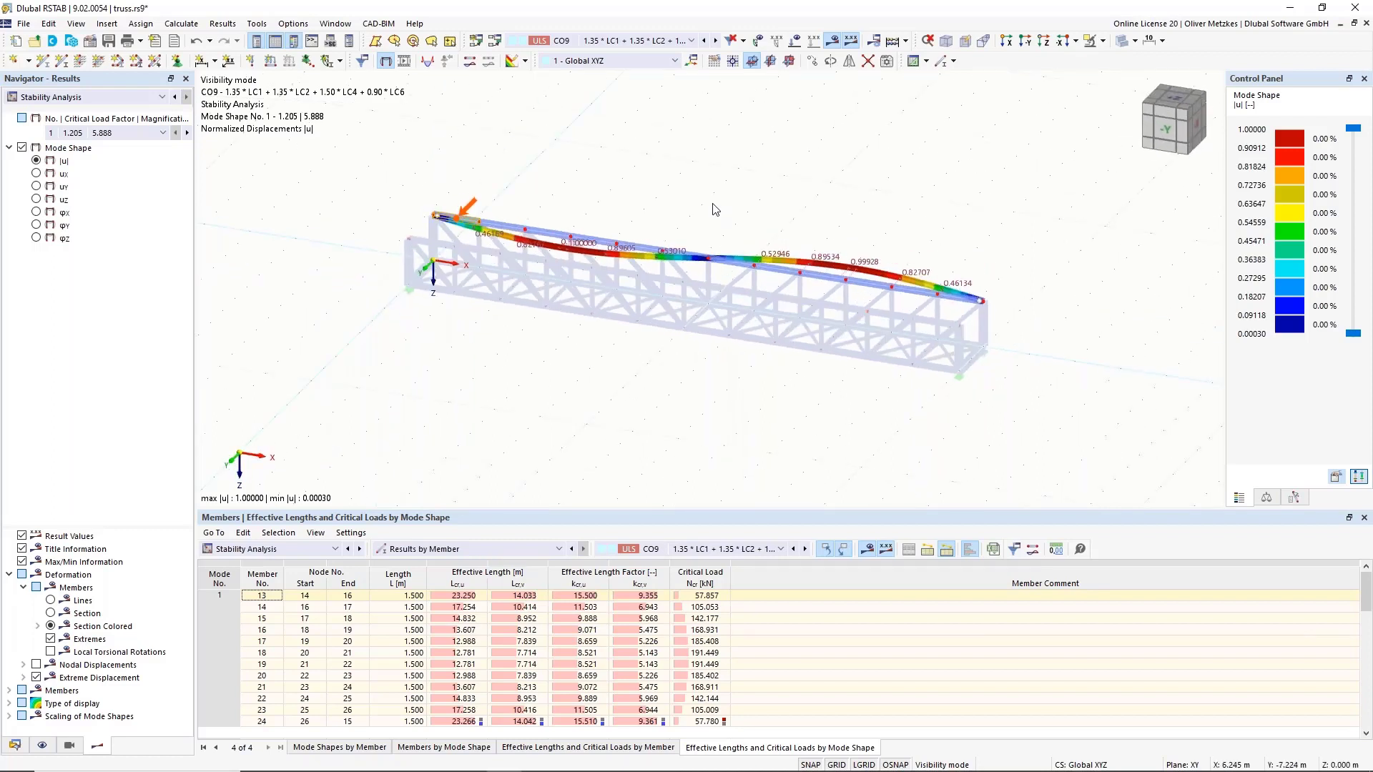
Step: Show the local axis systems of the members and inspect the axes along the isolated top chord
{"action": "scroll", "coordinate": [649, 242], "scroll_direction": "up", "scroll_amount": 1}
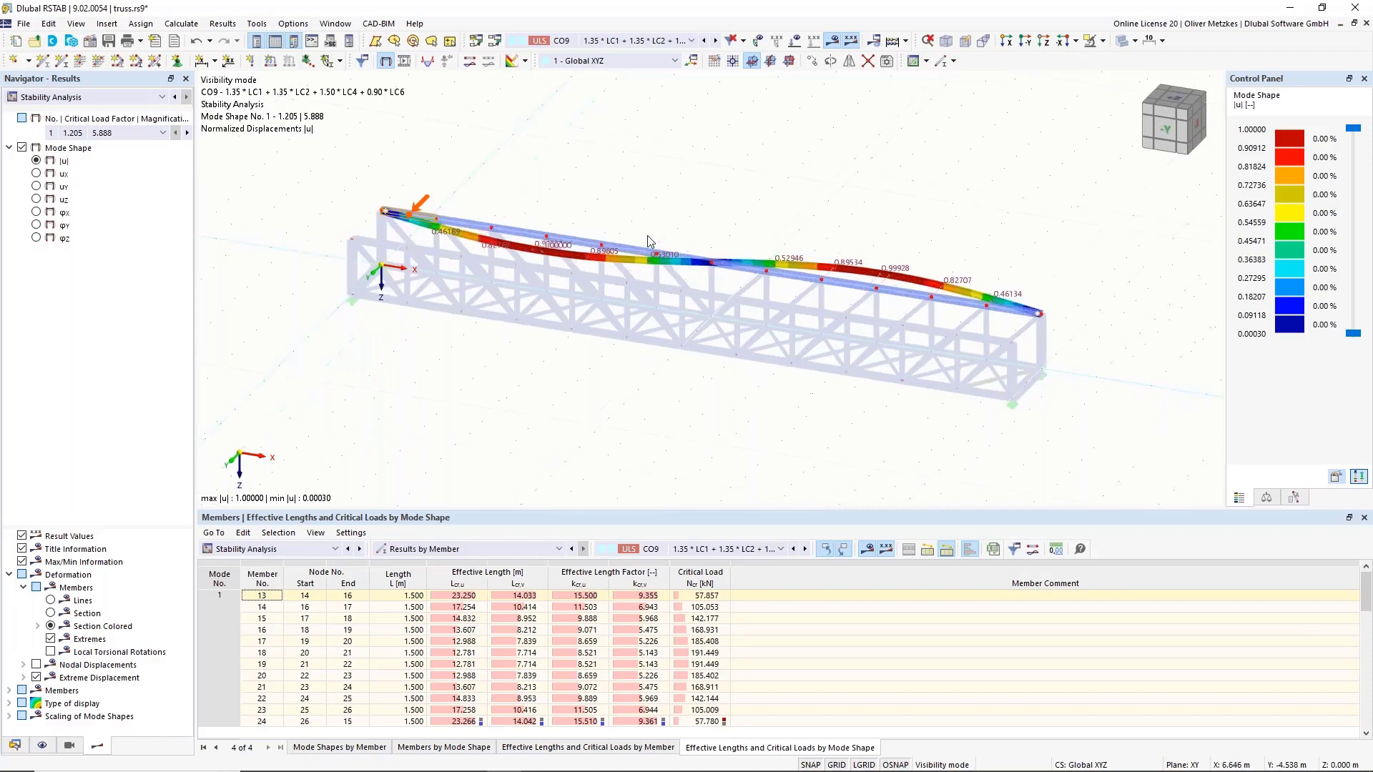
{"action": "scroll", "coordinate": [649, 242], "scroll_direction": "up", "scroll_amount": 2}
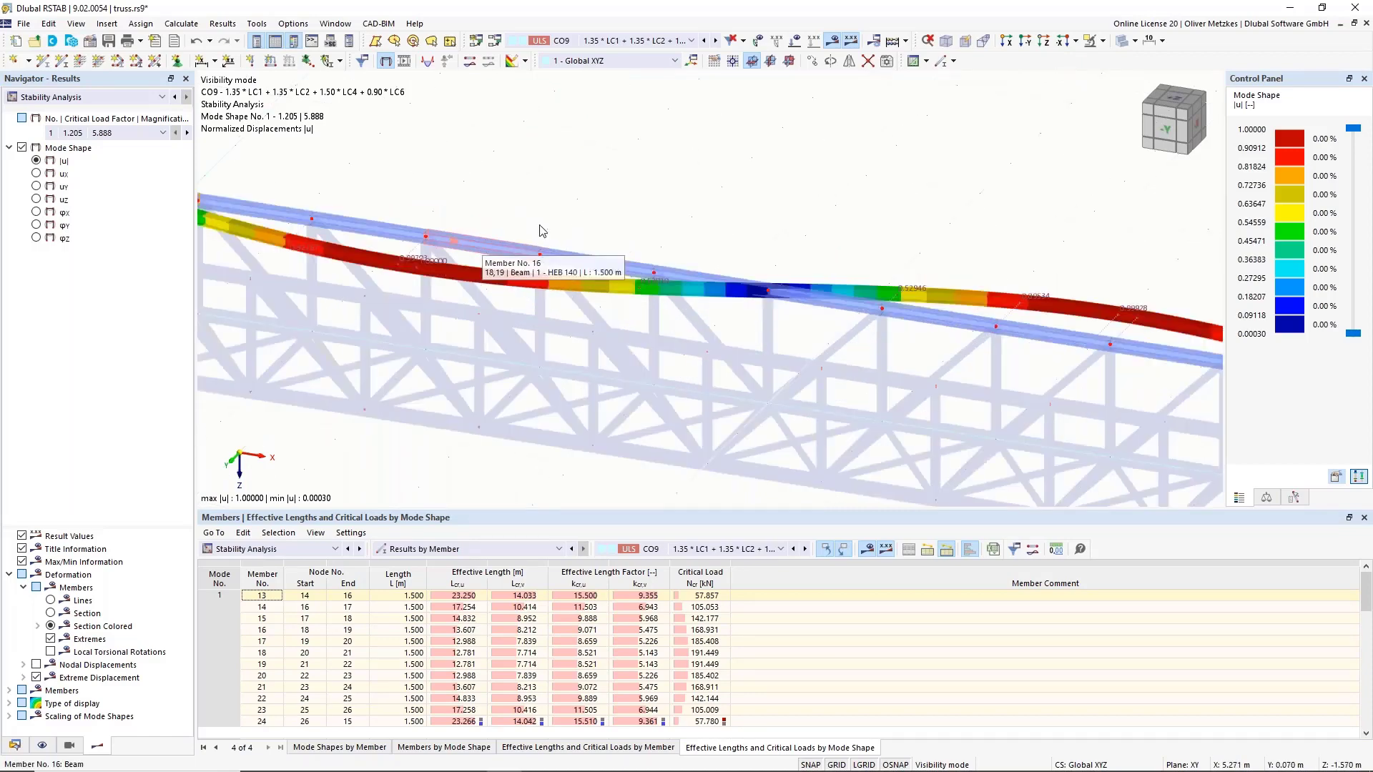
{"action": "right_click", "coordinate": [479, 253]}
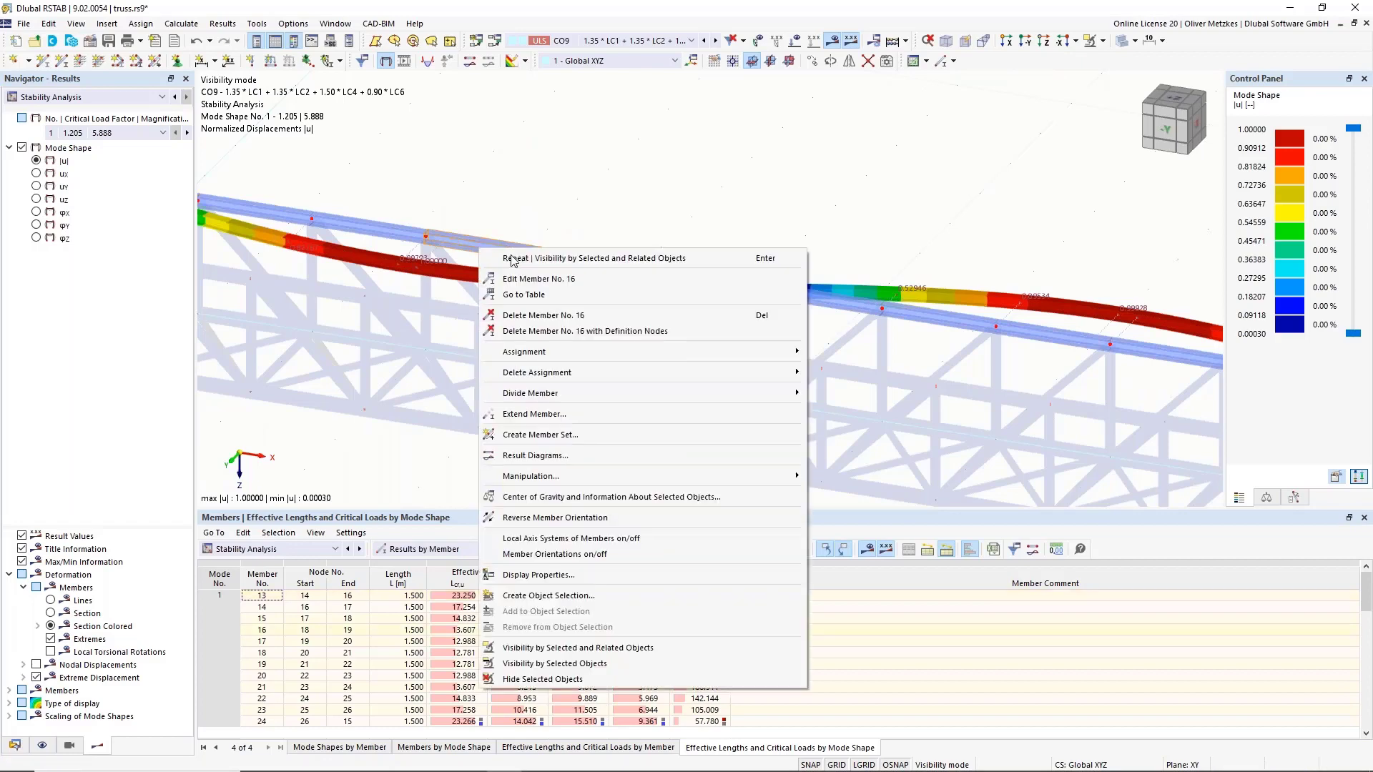
{"action": "left_click", "coordinate": [511, 538]}
{"action": "scroll", "coordinate": [503, 276], "scroll_direction": "up", "scroll_amount": 3}
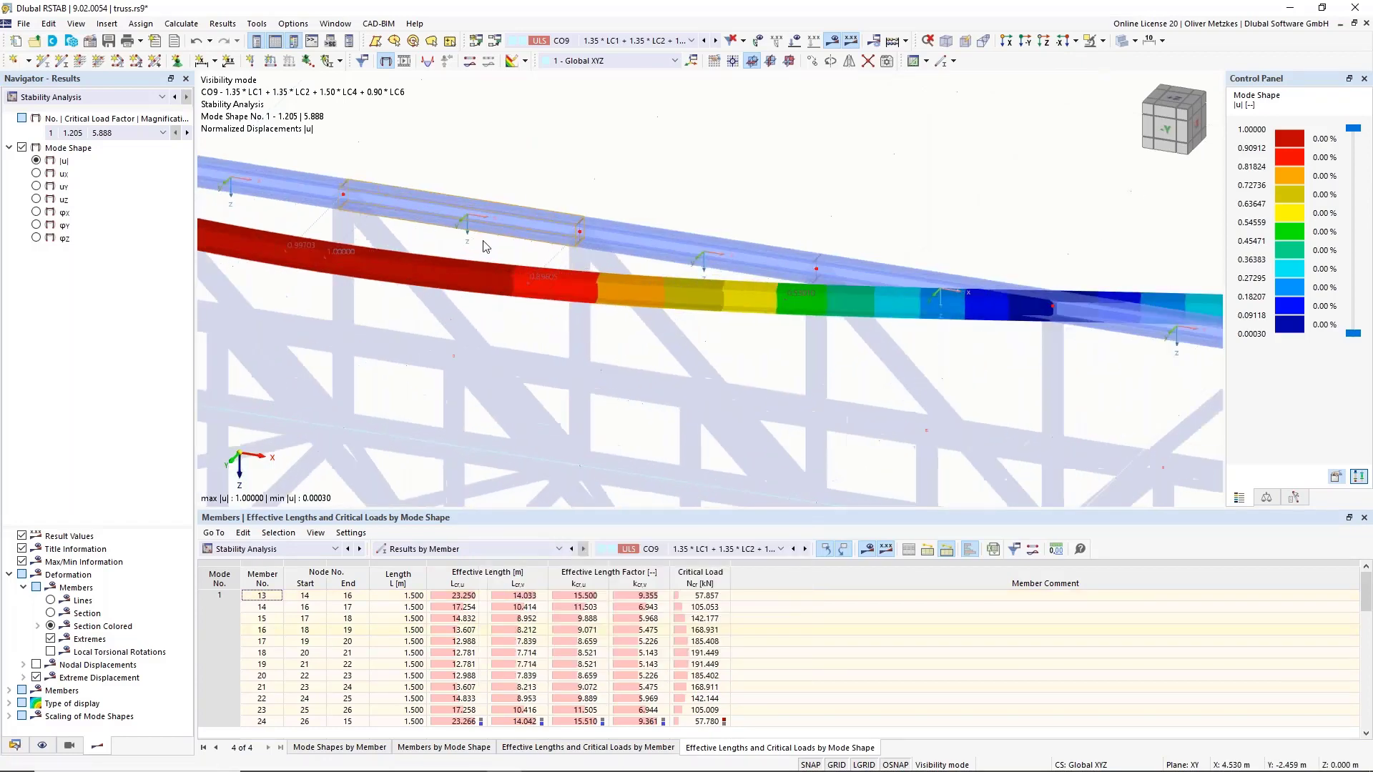
{"action": "scroll", "coordinate": [413, 239], "scroll_direction": "up", "scroll_amount": 1}
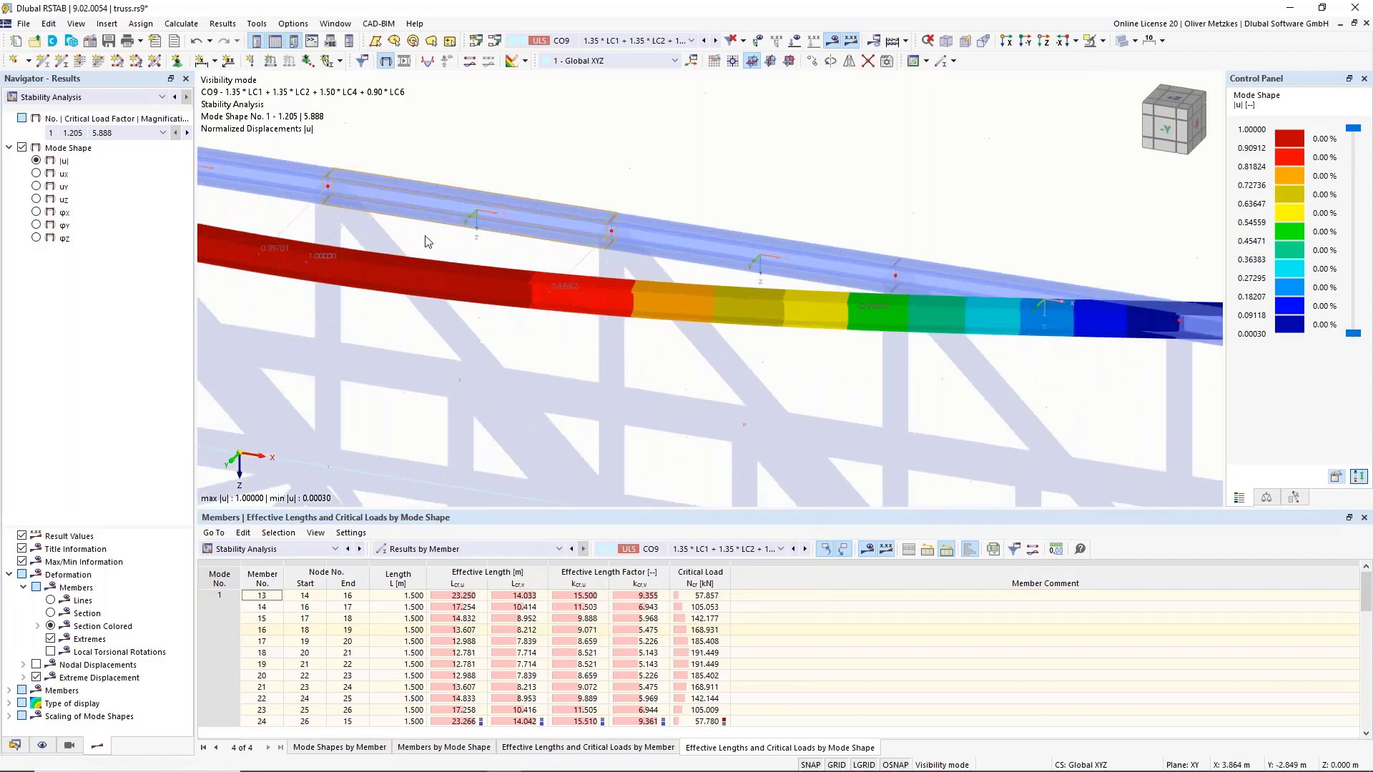
{"action": "scroll", "coordinate": [429, 230], "scroll_direction": "down", "scroll_amount": 1}
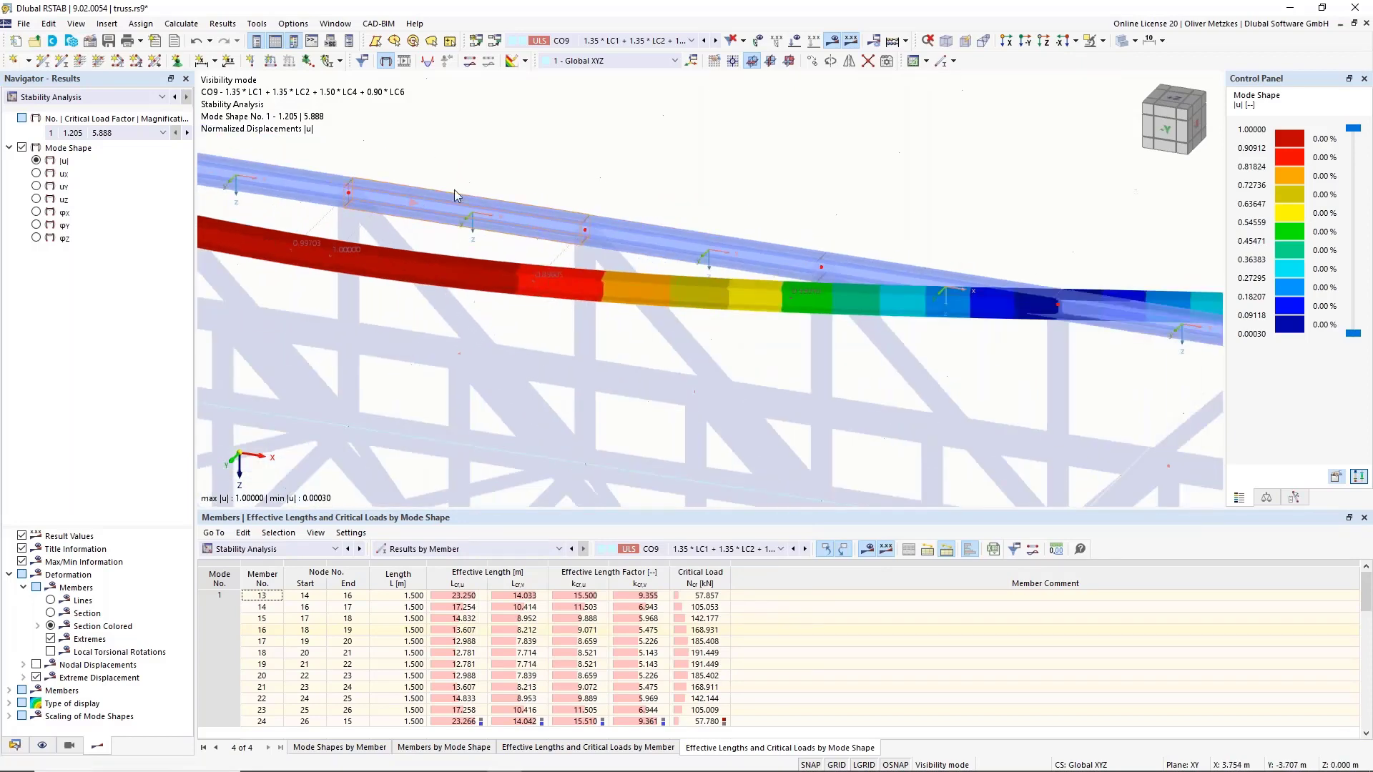
{"action": "scroll", "coordinate": [451, 279], "scroll_direction": "down", "scroll_amount": 3}
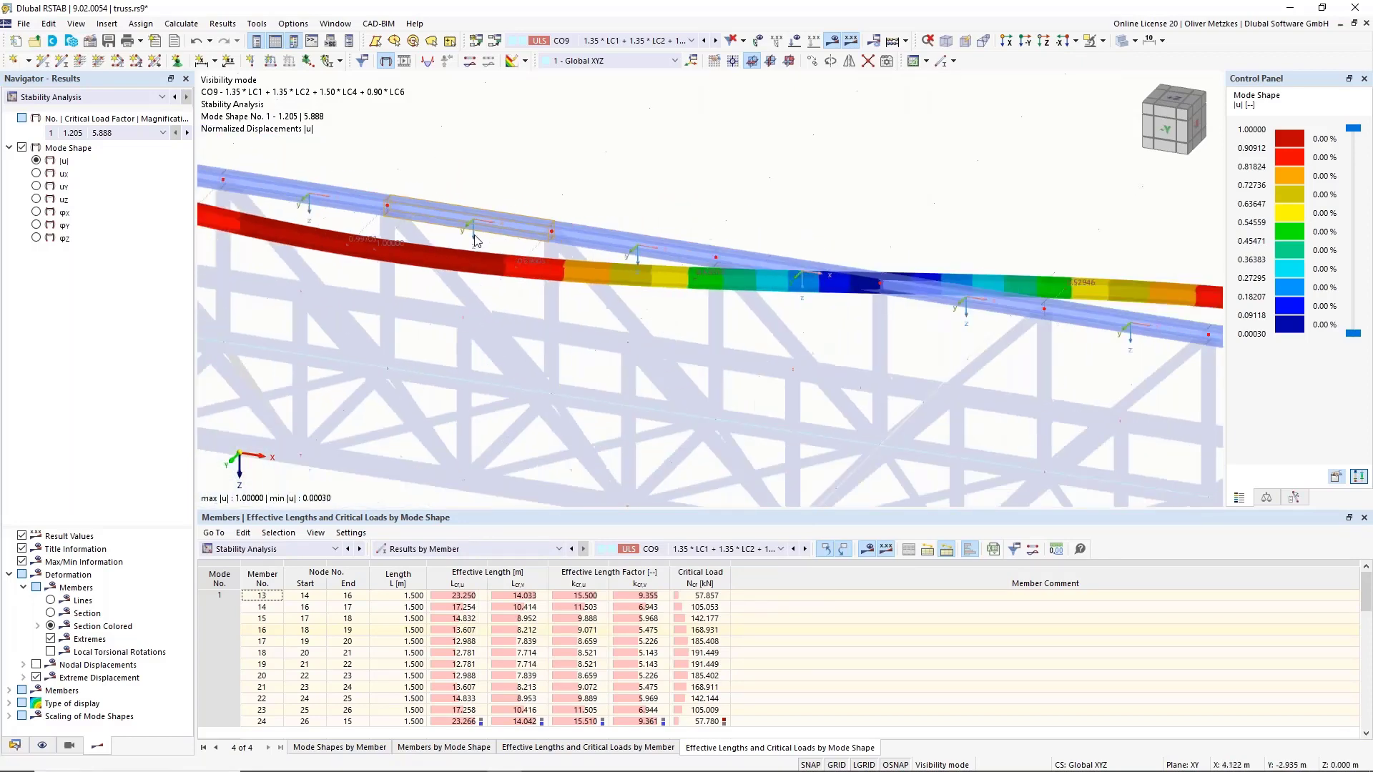
{"action": "scroll", "coordinate": [449, 273], "scroll_direction": "down", "scroll_amount": 1}
{"action": "middle_click_drag", "start_coordinate": [448, 273], "coordinate": [533, 304]}
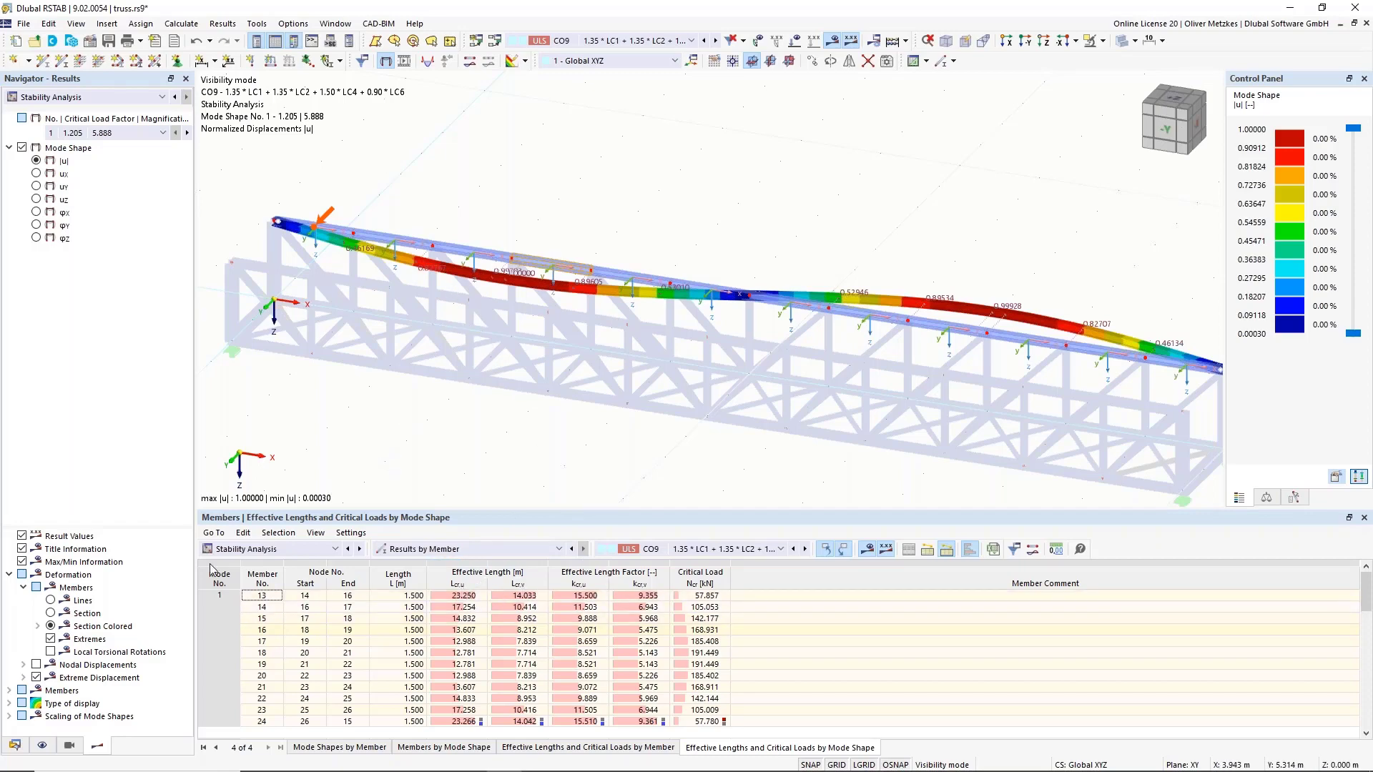
Step: Check the principal axes u and v of section 5 - L 65x50x6 and close its properties without changes
{"action": "left_click", "coordinate": [14, 746]}
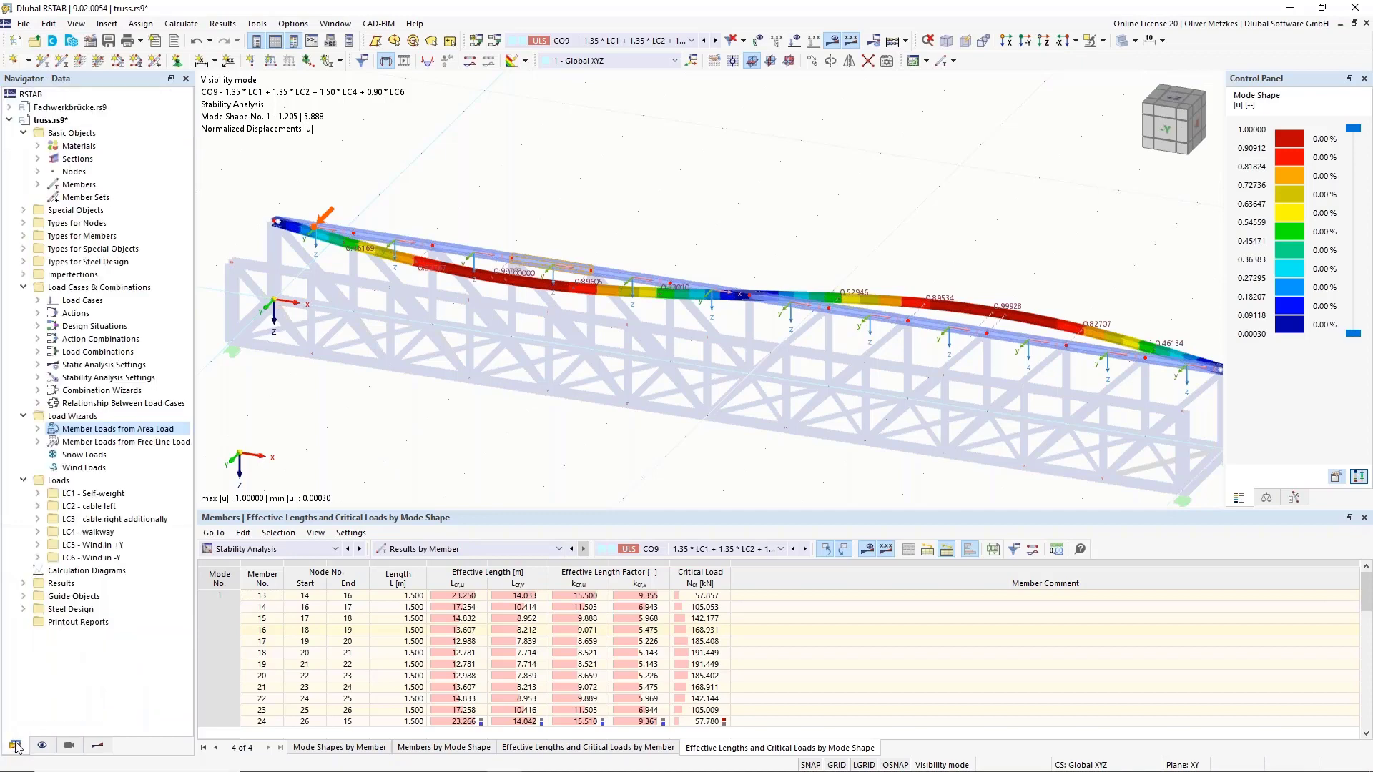
{"action": "left_click", "coordinate": [37, 158]}
{"action": "double_click", "coordinate": [100, 223]}
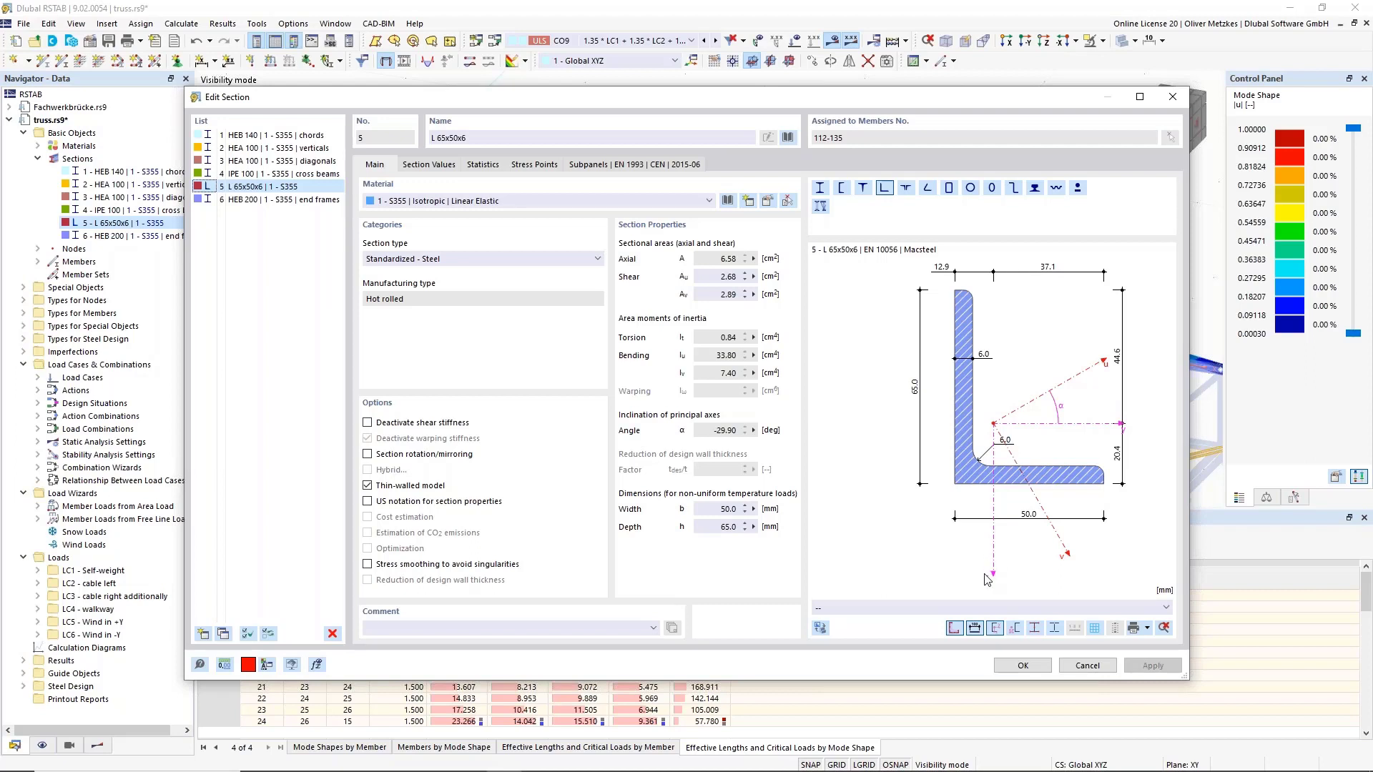
{"action": "left_click", "coordinate": [1086, 666]}
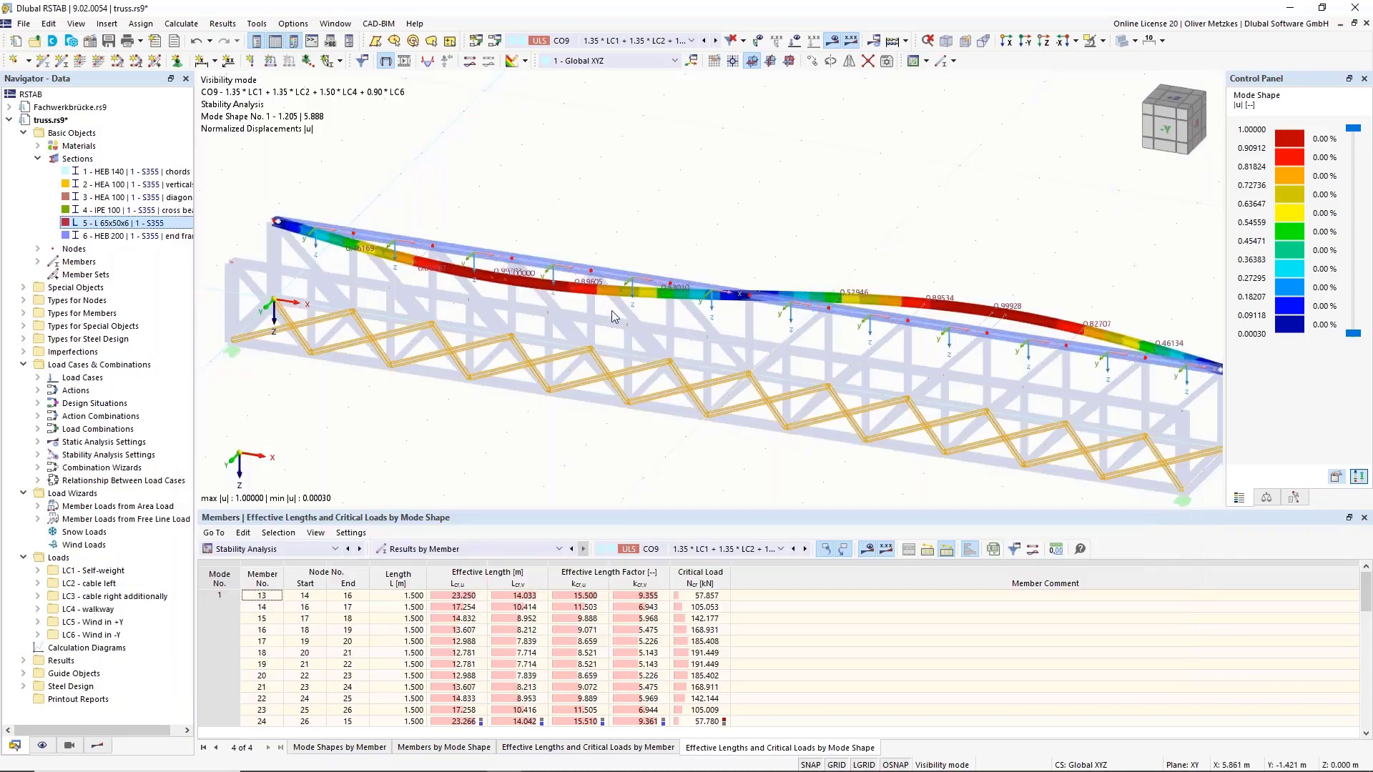
Step: Compare the effective lengths Lcr,v of the isolated chord members, going through individual members up to member 21
{"action": "left_click", "coordinate": [514, 570]}
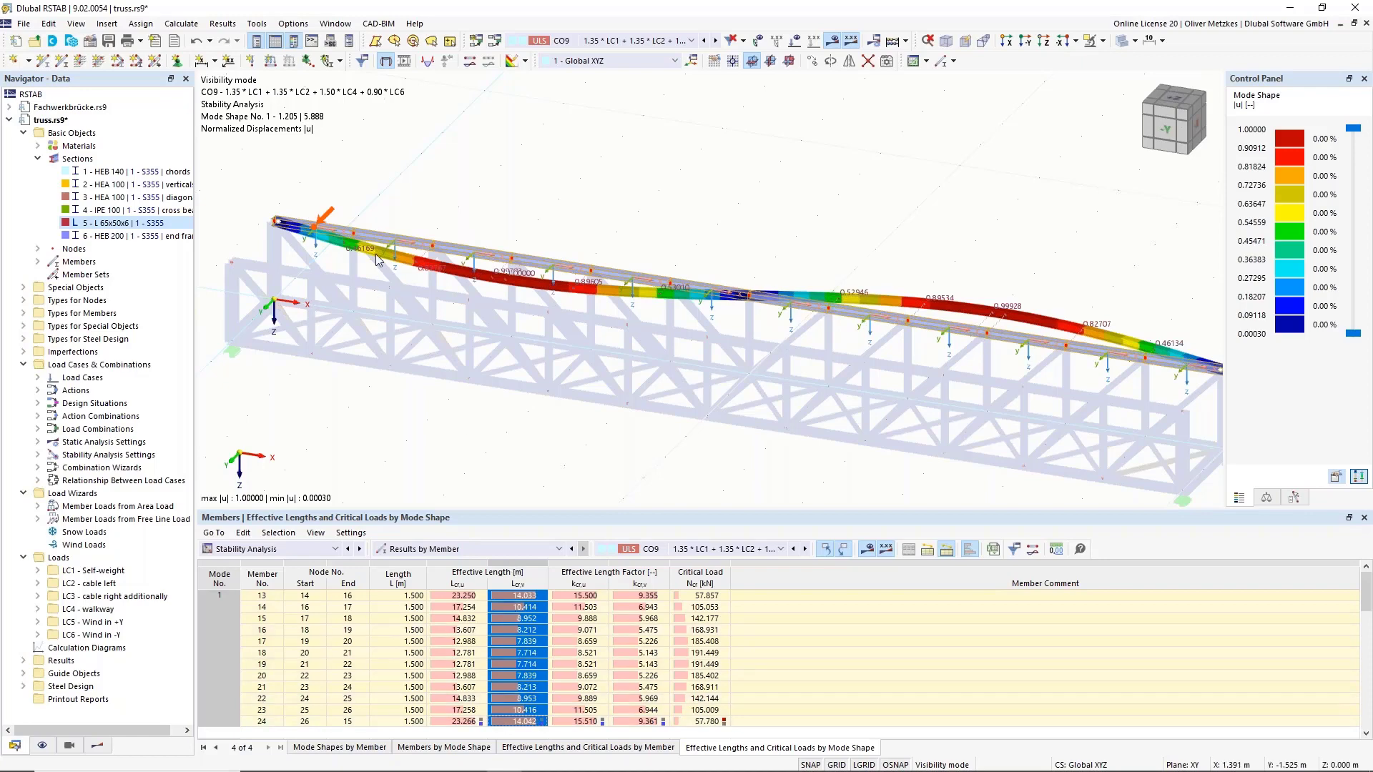
{"action": "scroll", "coordinate": [740, 241], "scroll_direction": "down", "scroll_amount": 2}
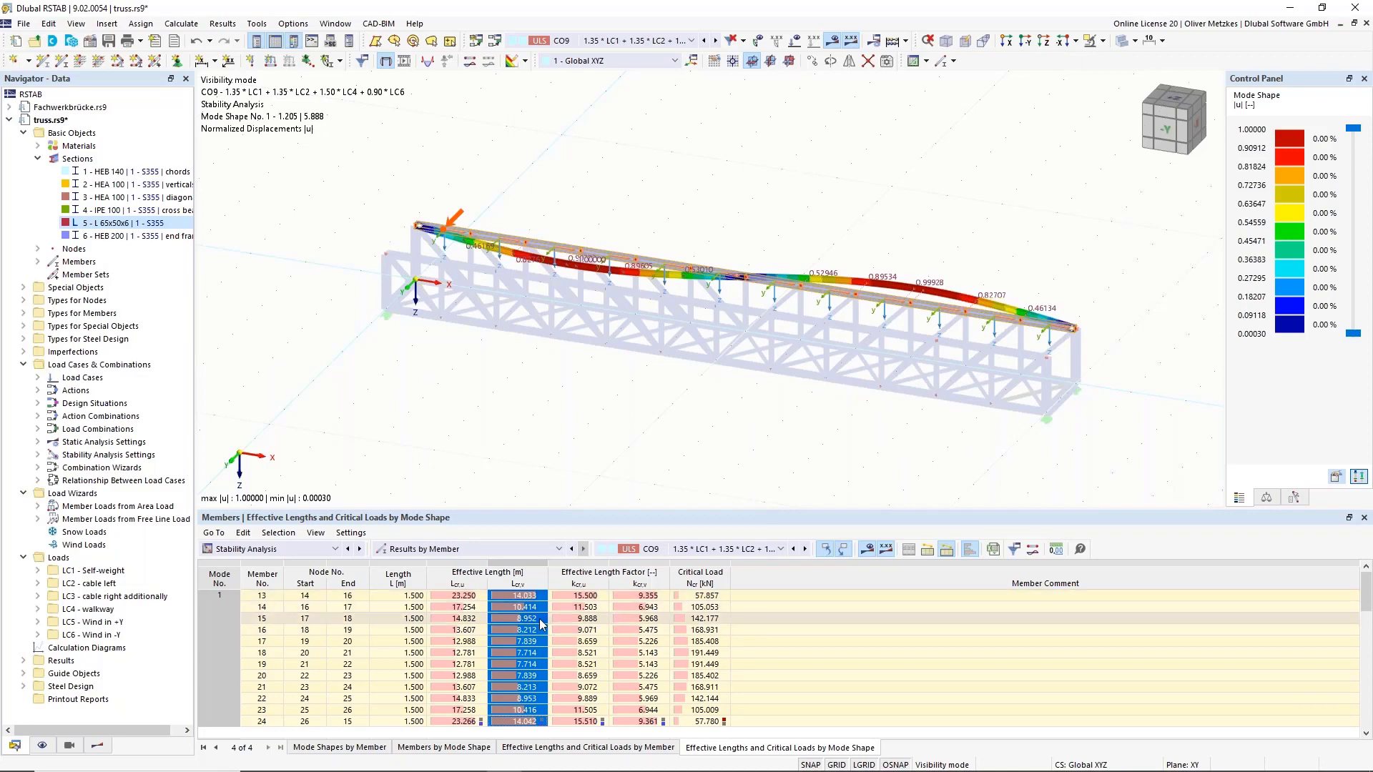
{"action": "left_click", "coordinate": [518, 618]}
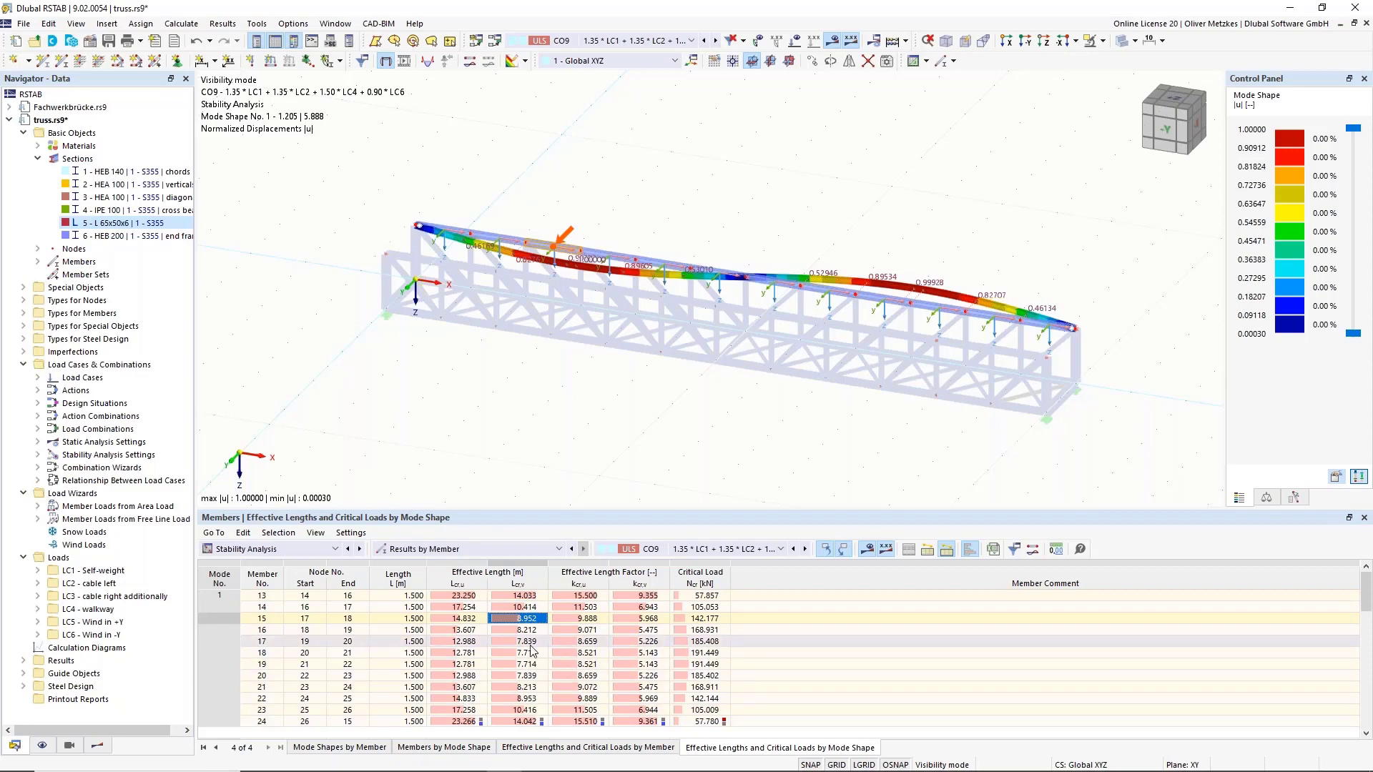
{"action": "left_click", "coordinate": [529, 608]}
{"action": "key", "text": "Down"}
{"action": "key", "text": "Down"}
{"action": "key", "text": "Down"}
{"action": "key", "text": "Down"}
{"action": "key", "text": "Down"}
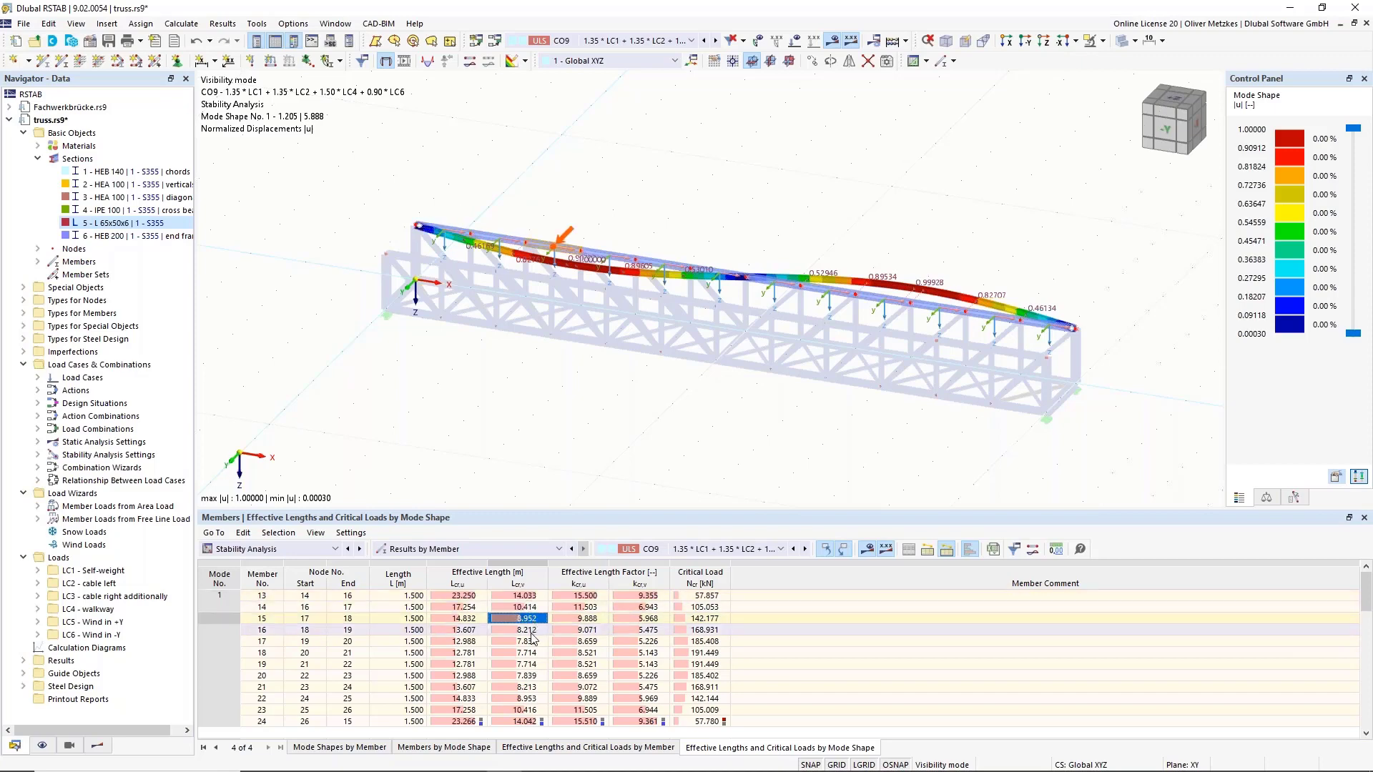
{"action": "left_click", "coordinate": [528, 690]}
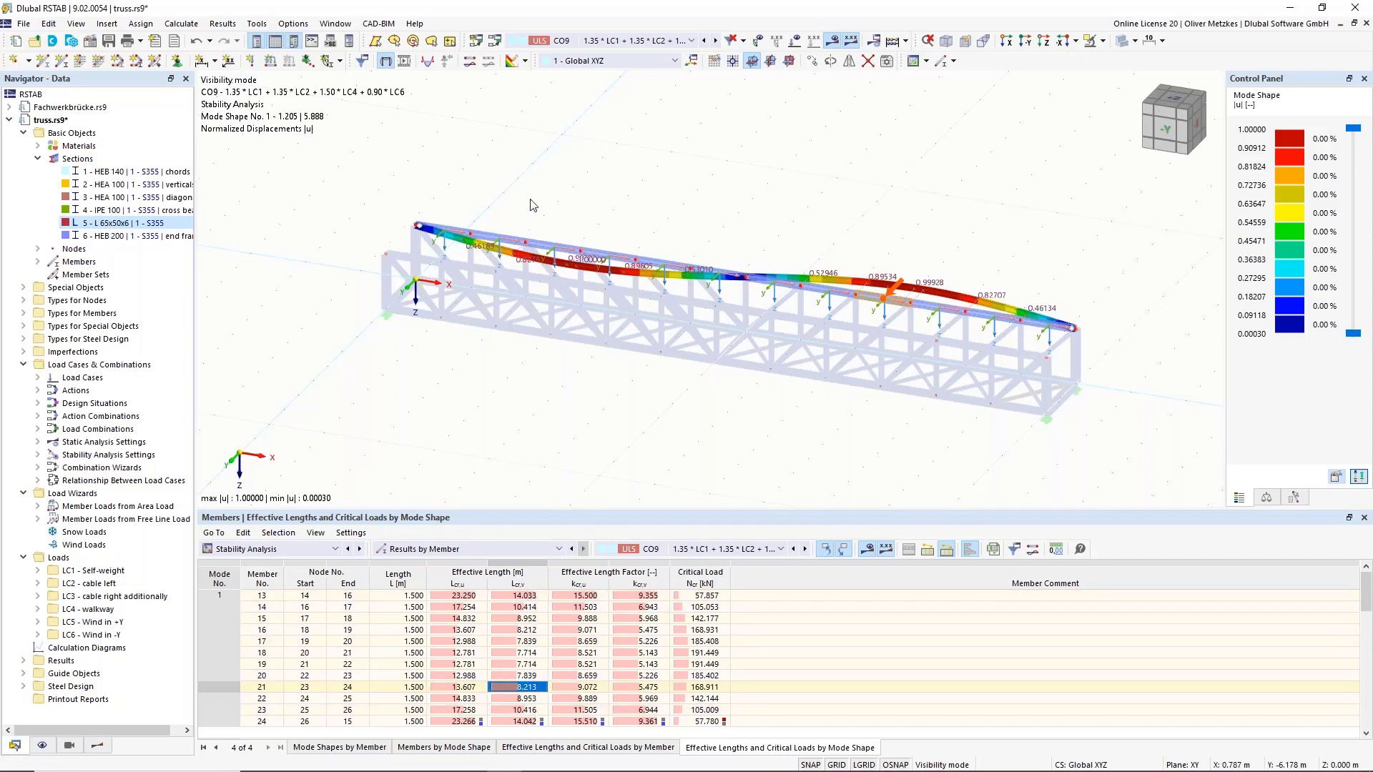
Step: Inspect the chord's end hinge and the mode shape's midspan crossing, and check the effective length Lcr,v of member 13
{"action": "scroll", "coordinate": [984, 244], "scroll_direction": "up", "scroll_amount": 5}
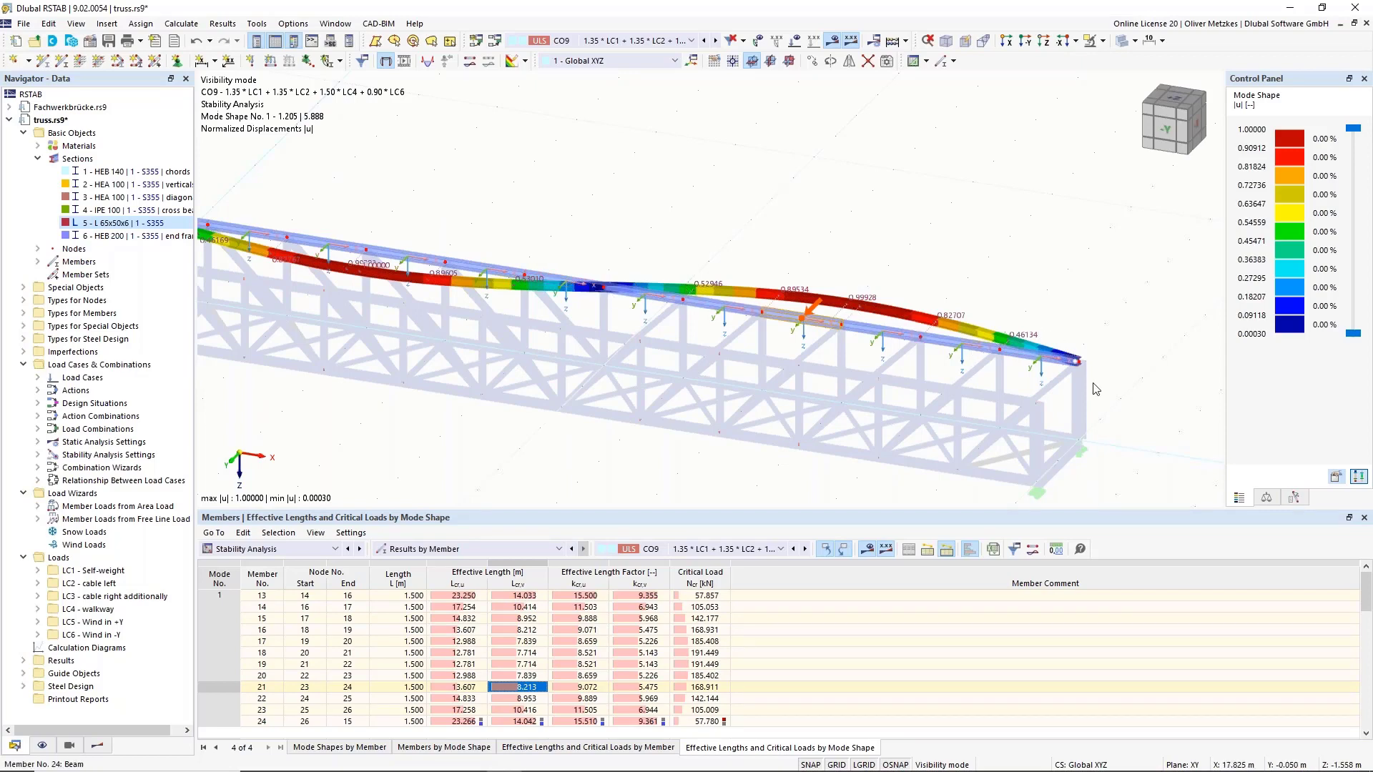
{"action": "scroll", "coordinate": [1037, 318], "scroll_direction": "down", "scroll_amount": 2}
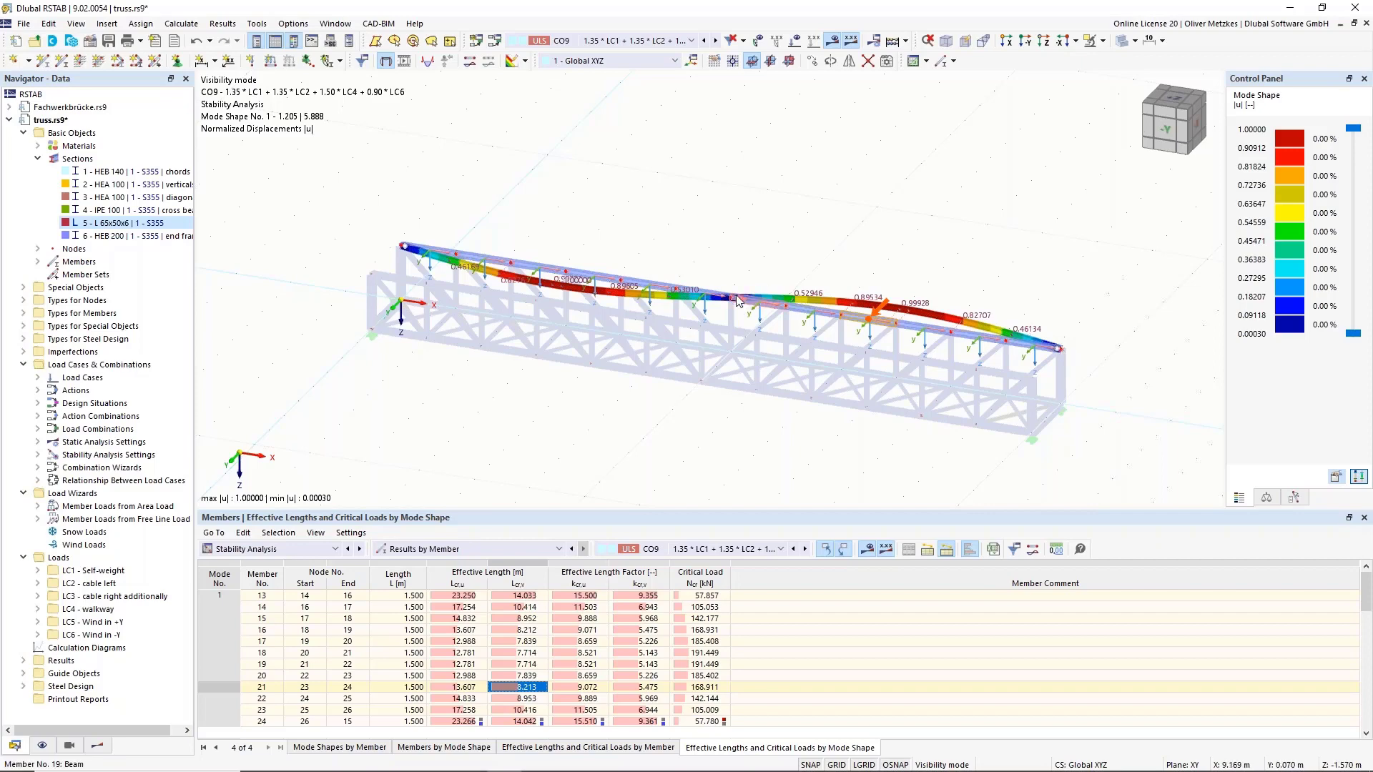
{"action": "mouse_move", "coordinate": [737, 300]}
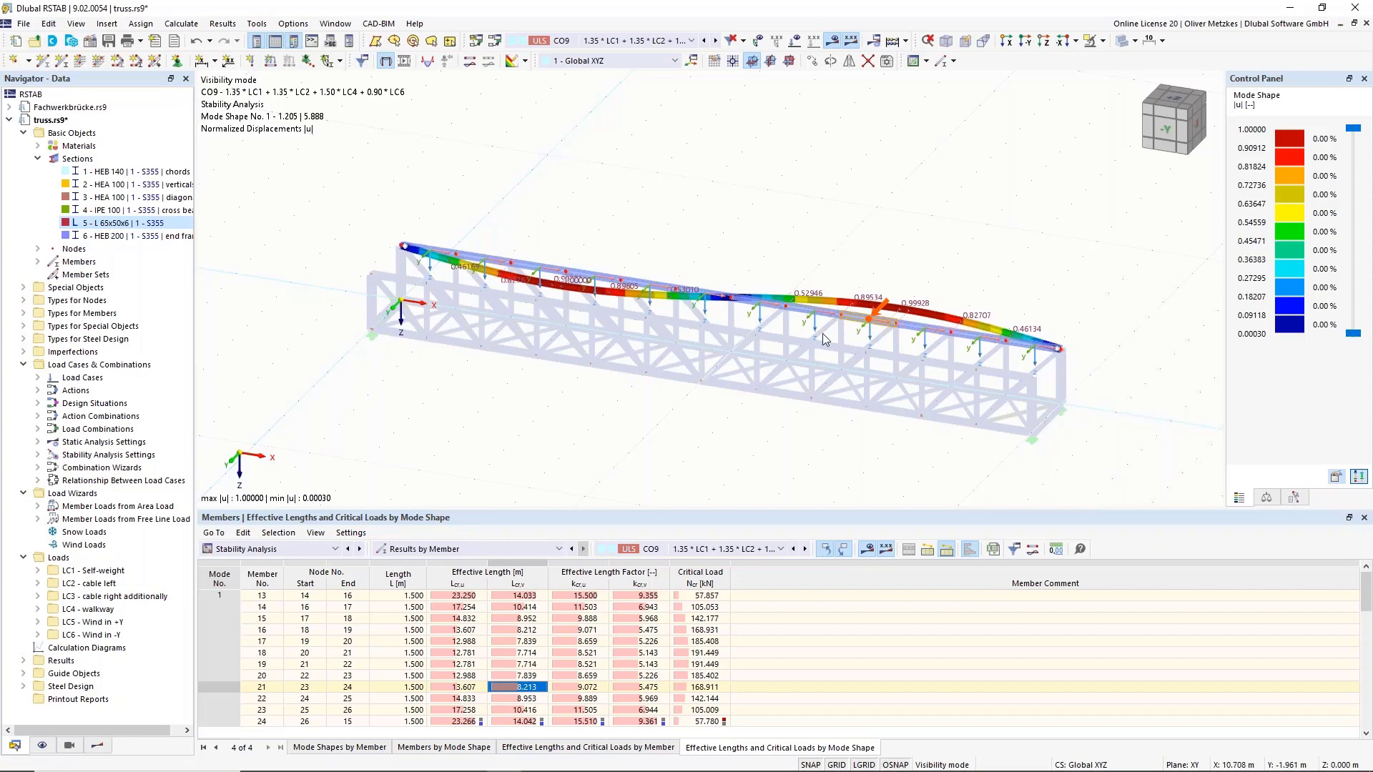
{"action": "left_click", "coordinate": [521, 596]}
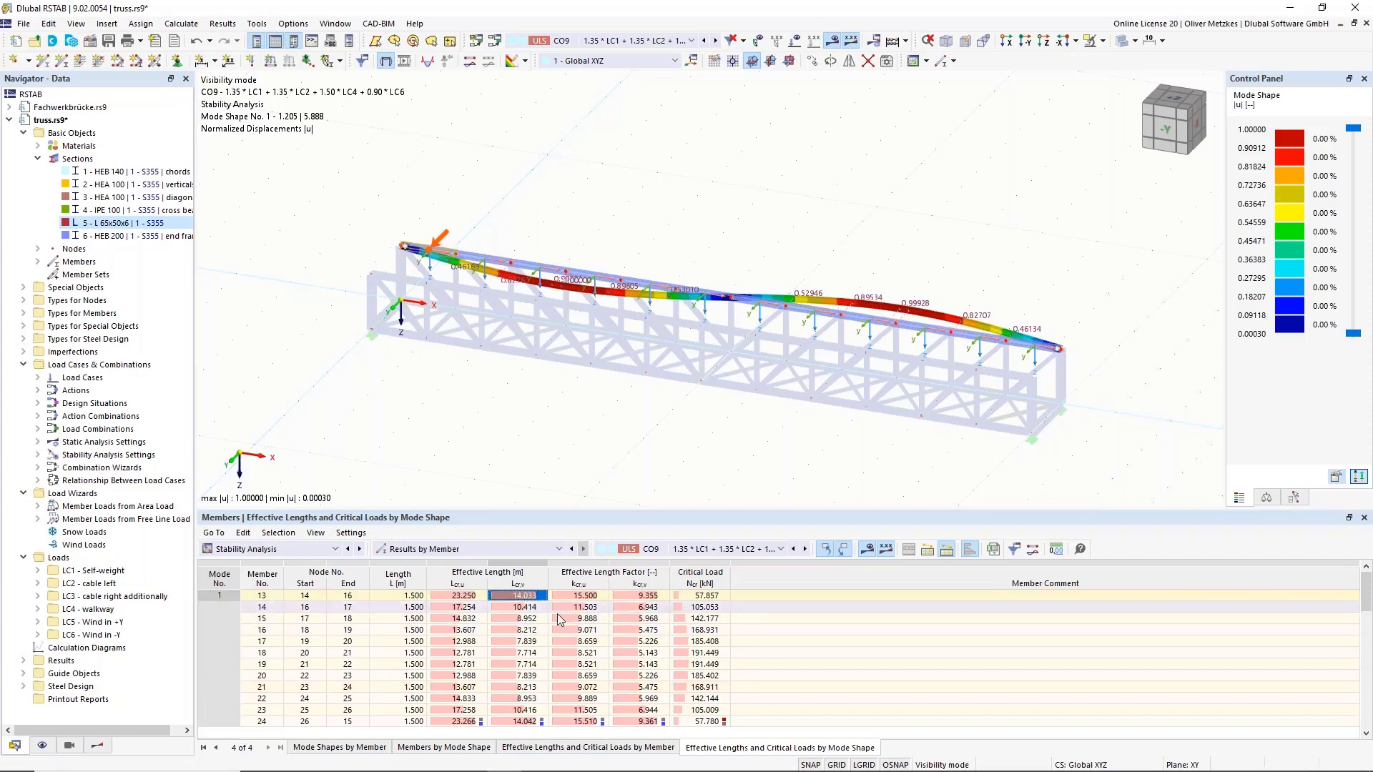
Step: Compare the critical loads Ncr of the chord members from member 13 to member 19
{"action": "left_click", "coordinate": [701, 596]}
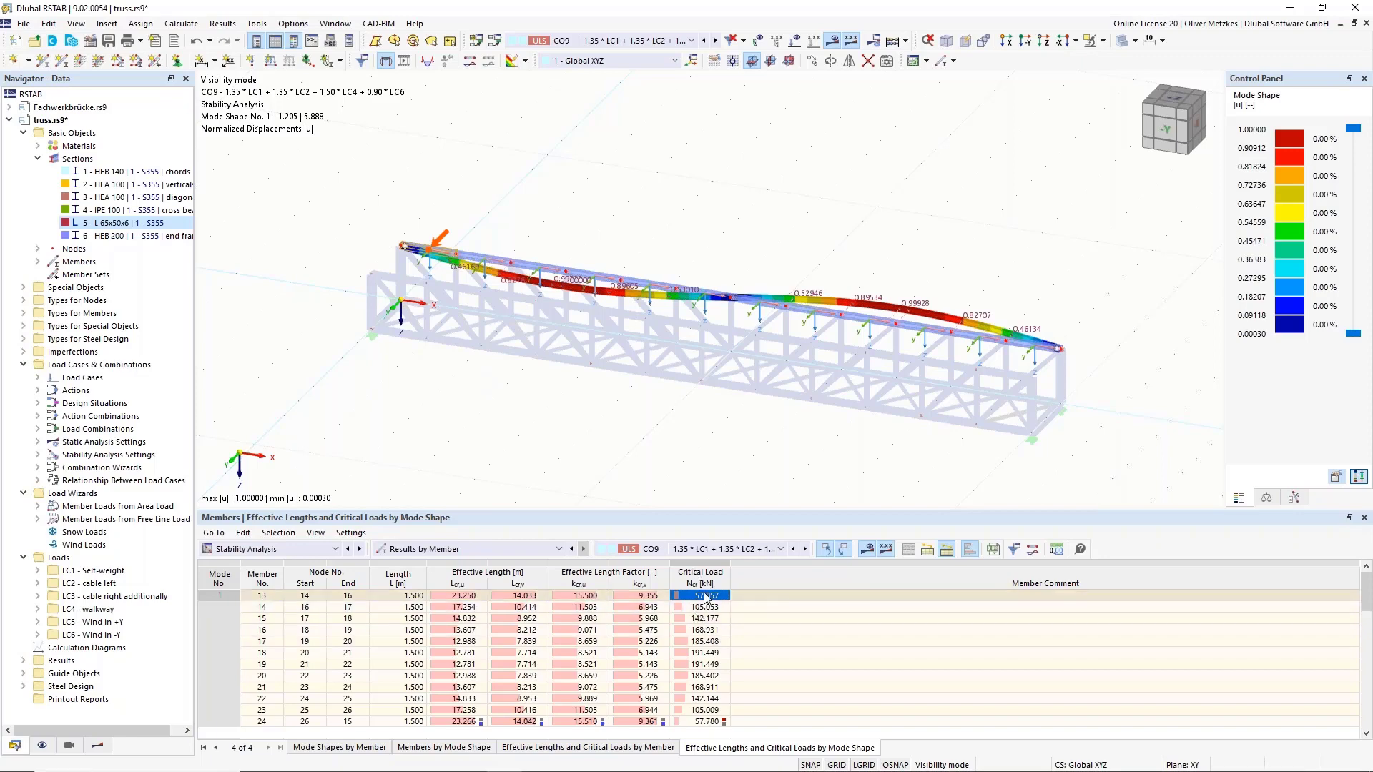
{"action": "key", "text": "Down"}
{"action": "key", "text": "Down"}
{"action": "key", "text": "Down"}
{"action": "key", "text": "Down"}
{"action": "key", "text": "Down"}
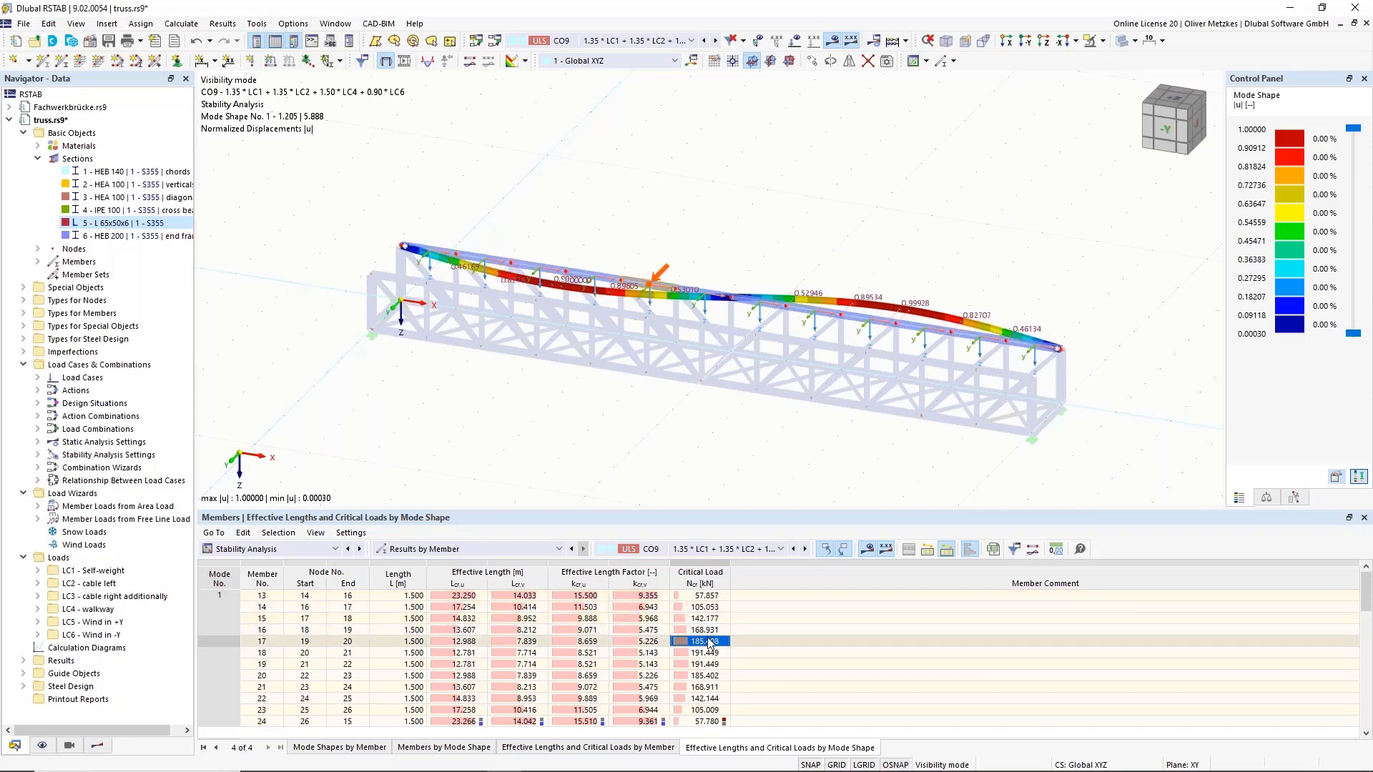
{"action": "left_click", "coordinate": [708, 667]}
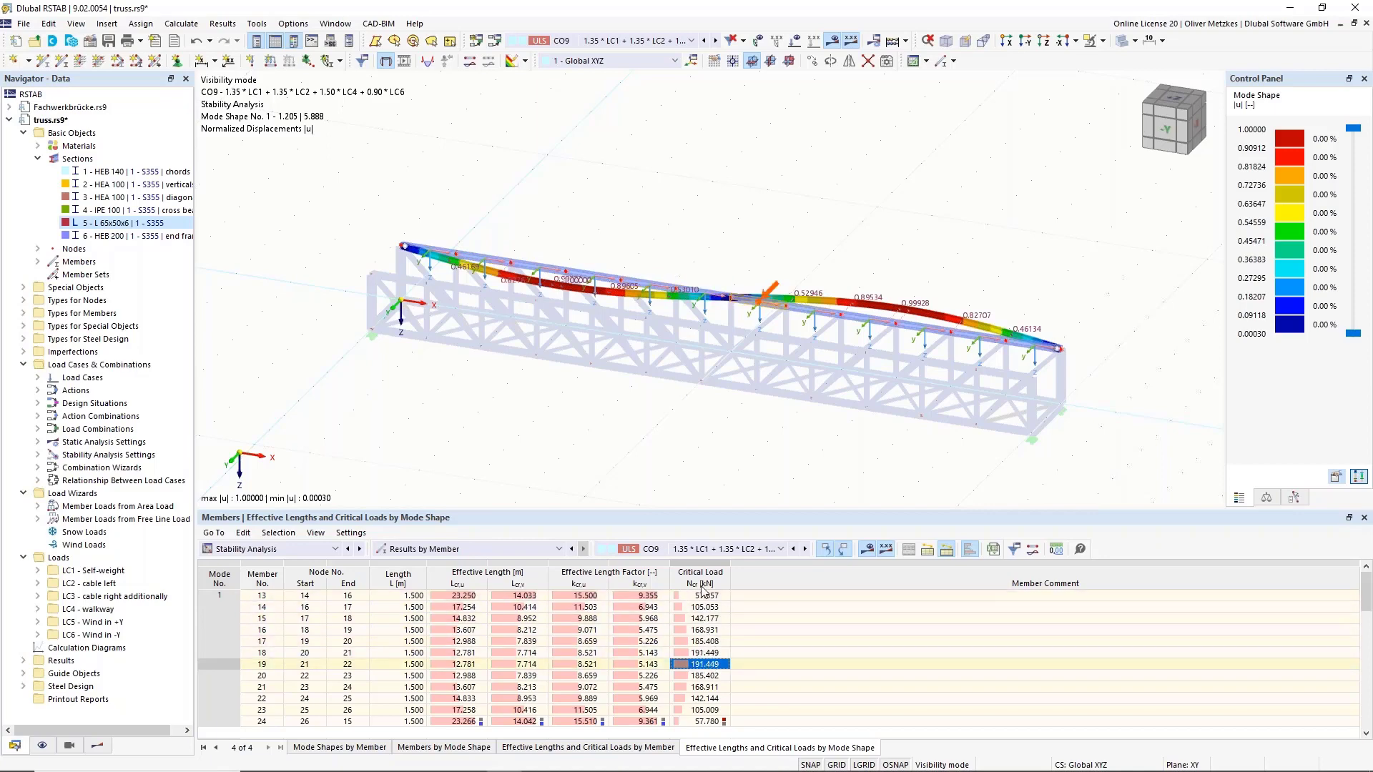
Step: Compare the critical loads Ncr of members 13 and 18 and check the effective length Lcr,v of member 18
{"action": "left_click", "coordinate": [707, 596]}
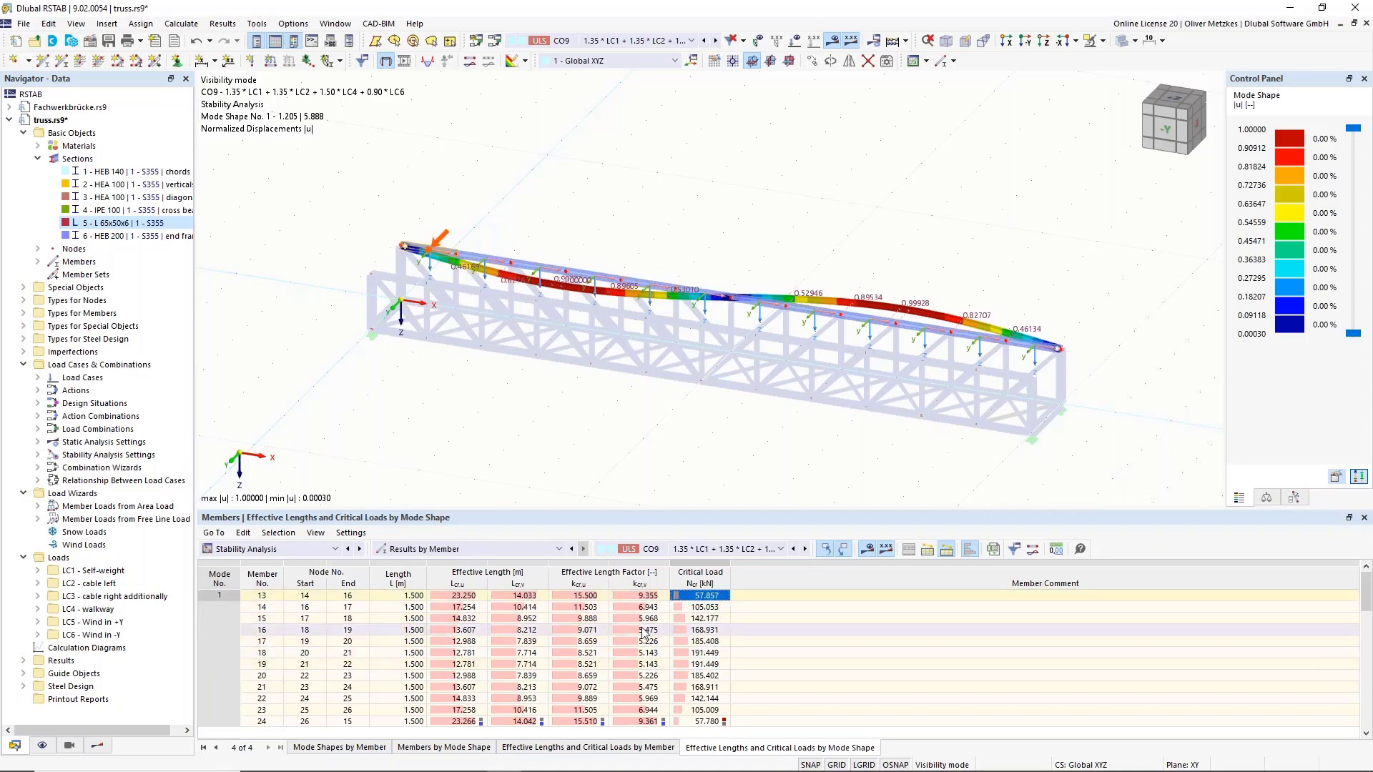
{"action": "left_click", "coordinate": [705, 654]}
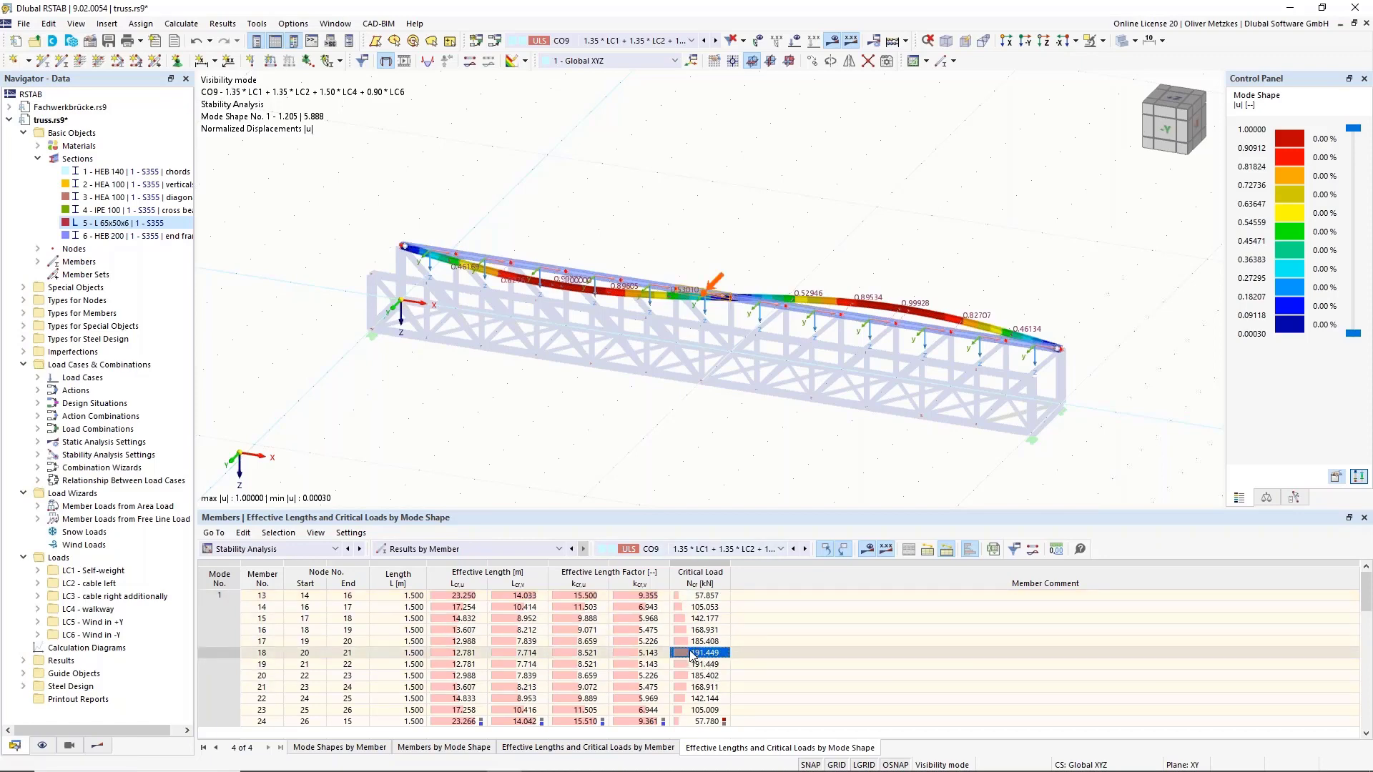
{"action": "left_click", "coordinate": [529, 654]}
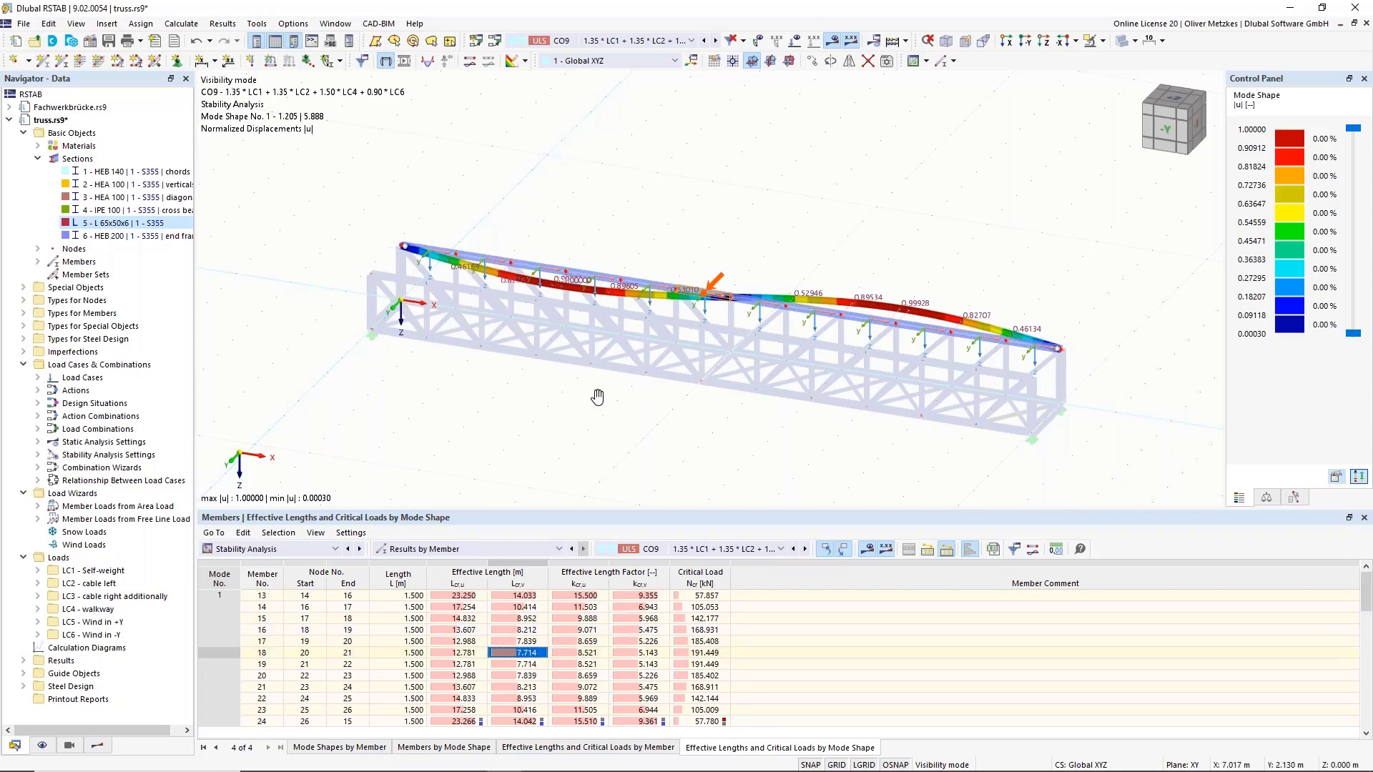
{"action": "middle_click_drag", "start_coordinate": [598, 397], "coordinate": [507, 468]}
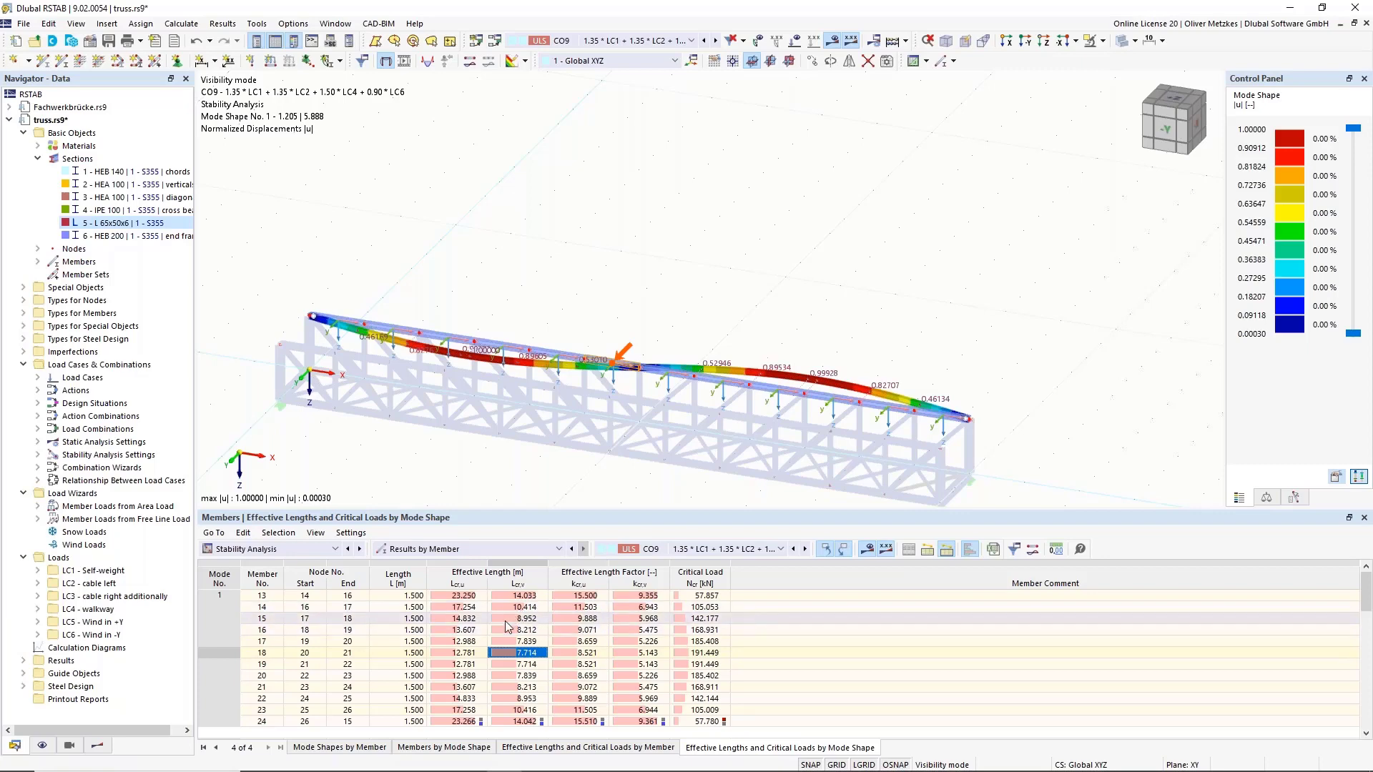
Step: Compare the effective length Lcr,v of end member 13 with those of members 15 to 18 along the top chord
{"action": "left_click", "coordinate": [522, 600]}
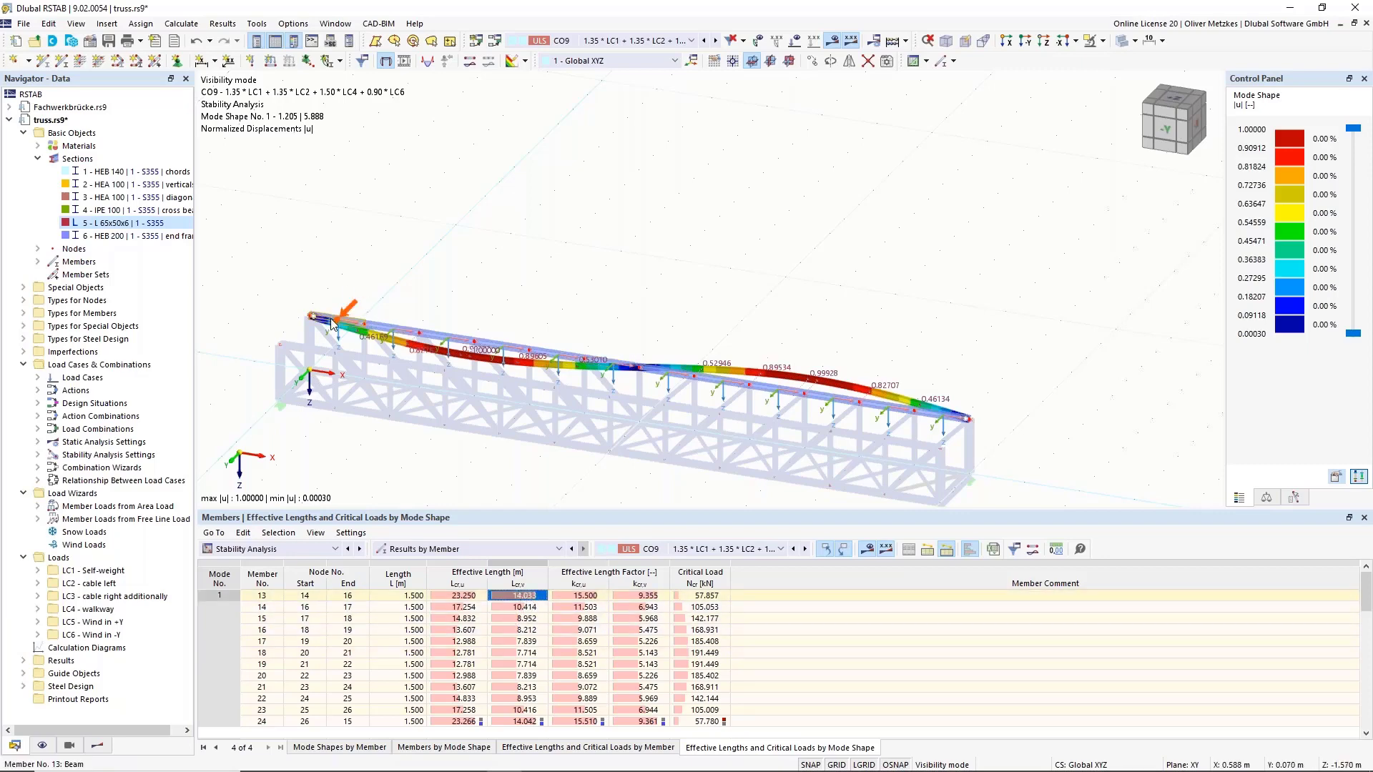
{"action": "mouse_move", "coordinate": [345, 323]}
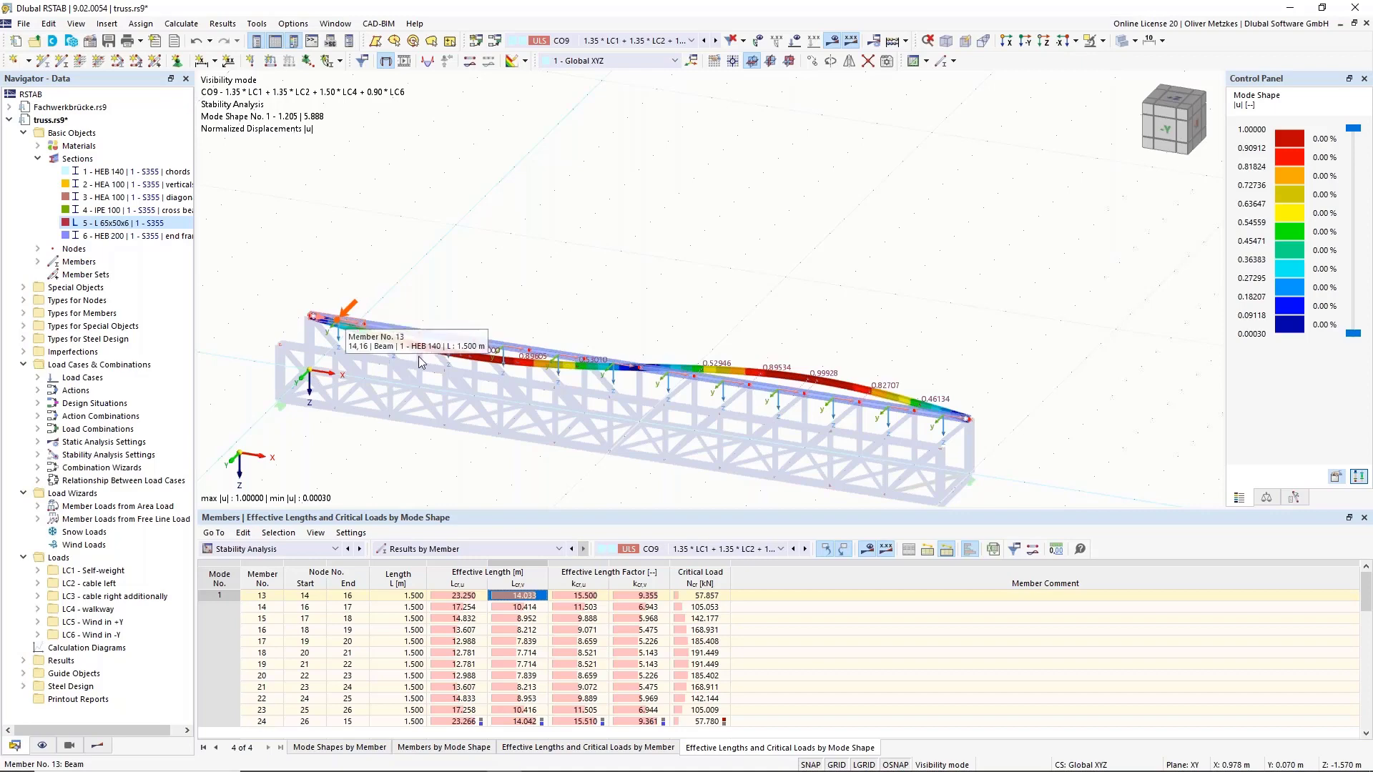
{"action": "left_click", "coordinate": [511, 596]}
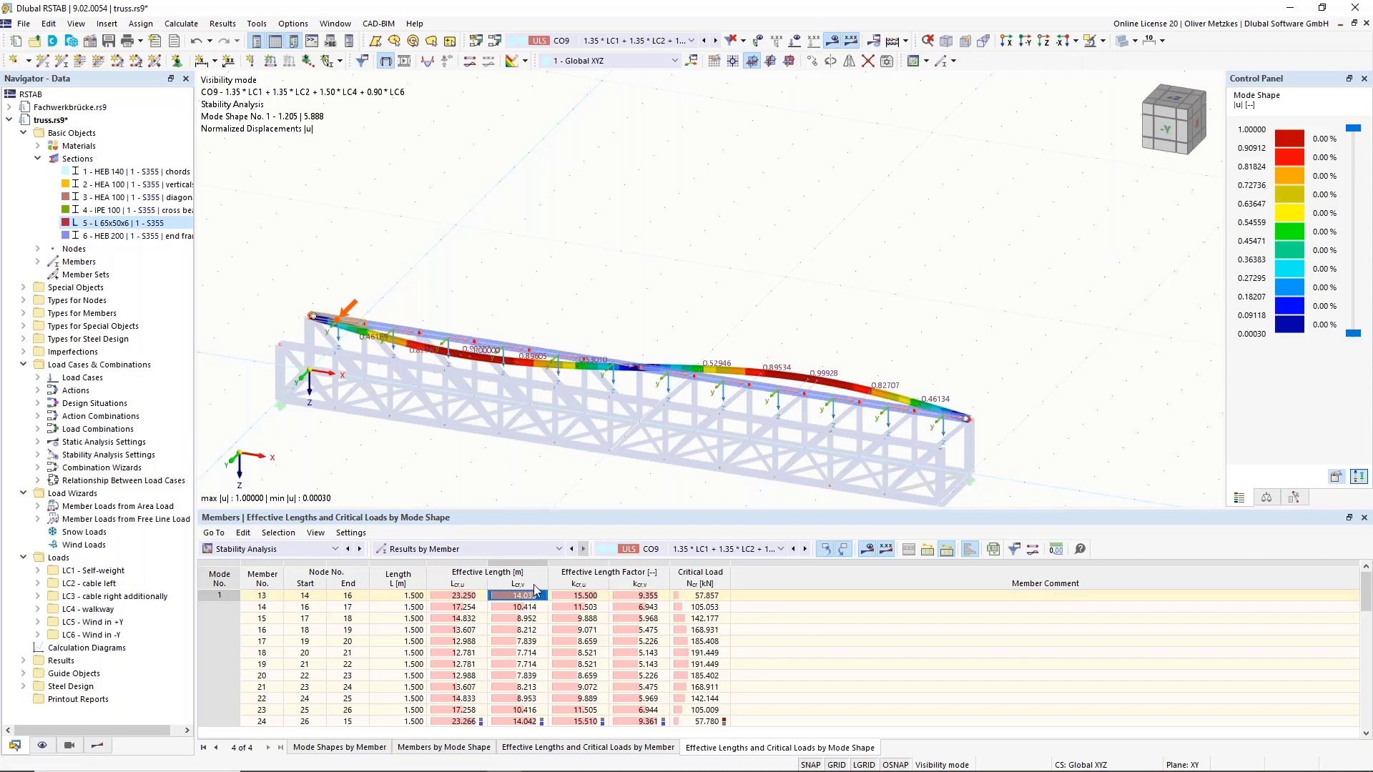
{"action": "left_click", "coordinate": [520, 652]}
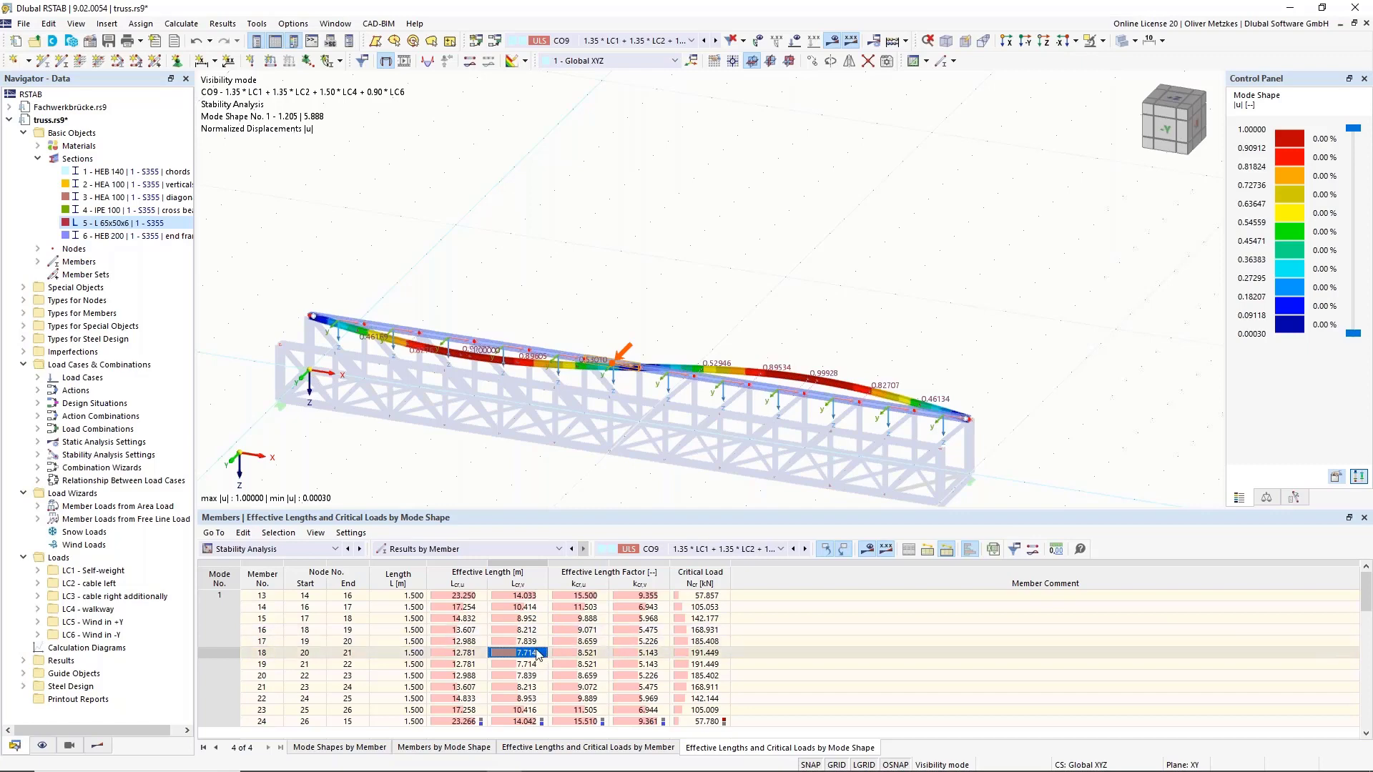
{"action": "key", "text": "Up"}
{"action": "key", "text": "Up"}
{"action": "key", "text": "Up"}
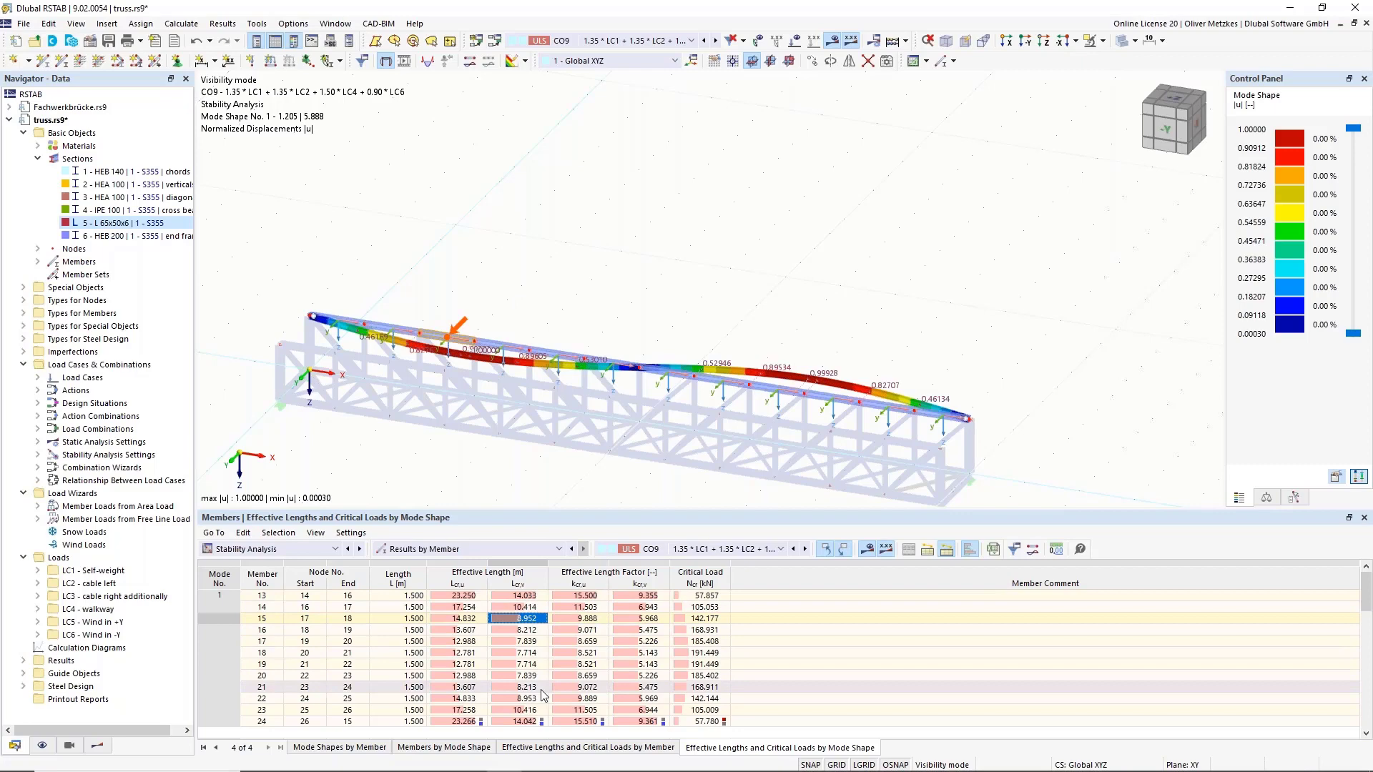
{"action": "left_click", "coordinate": [527, 653]}
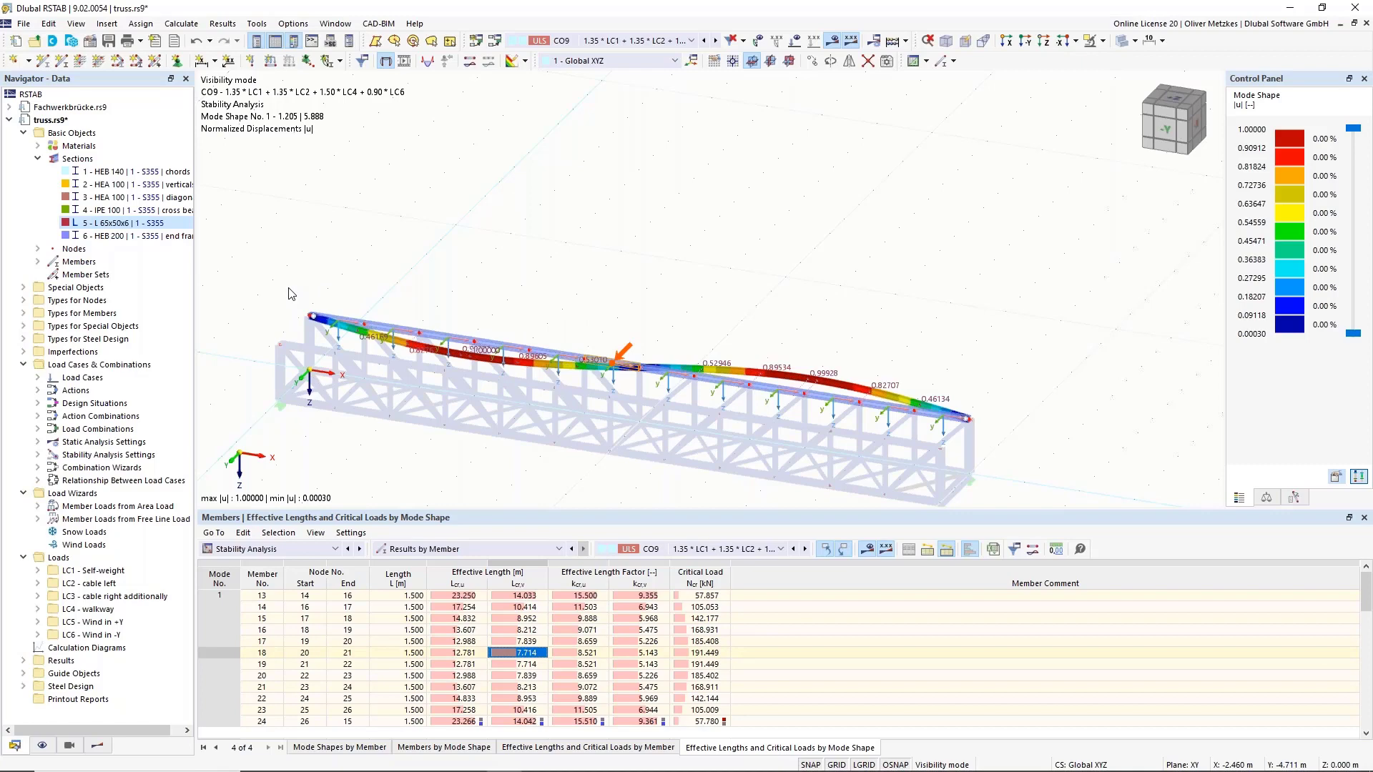
Step: Switch to the photo viewer, compare the design ratio images ohne Anpassung.jpg and mit Anpassung.jpg, and close the extra windows to return to RSTAB
{"action": "mouse_move", "coordinate": [539, 769]}
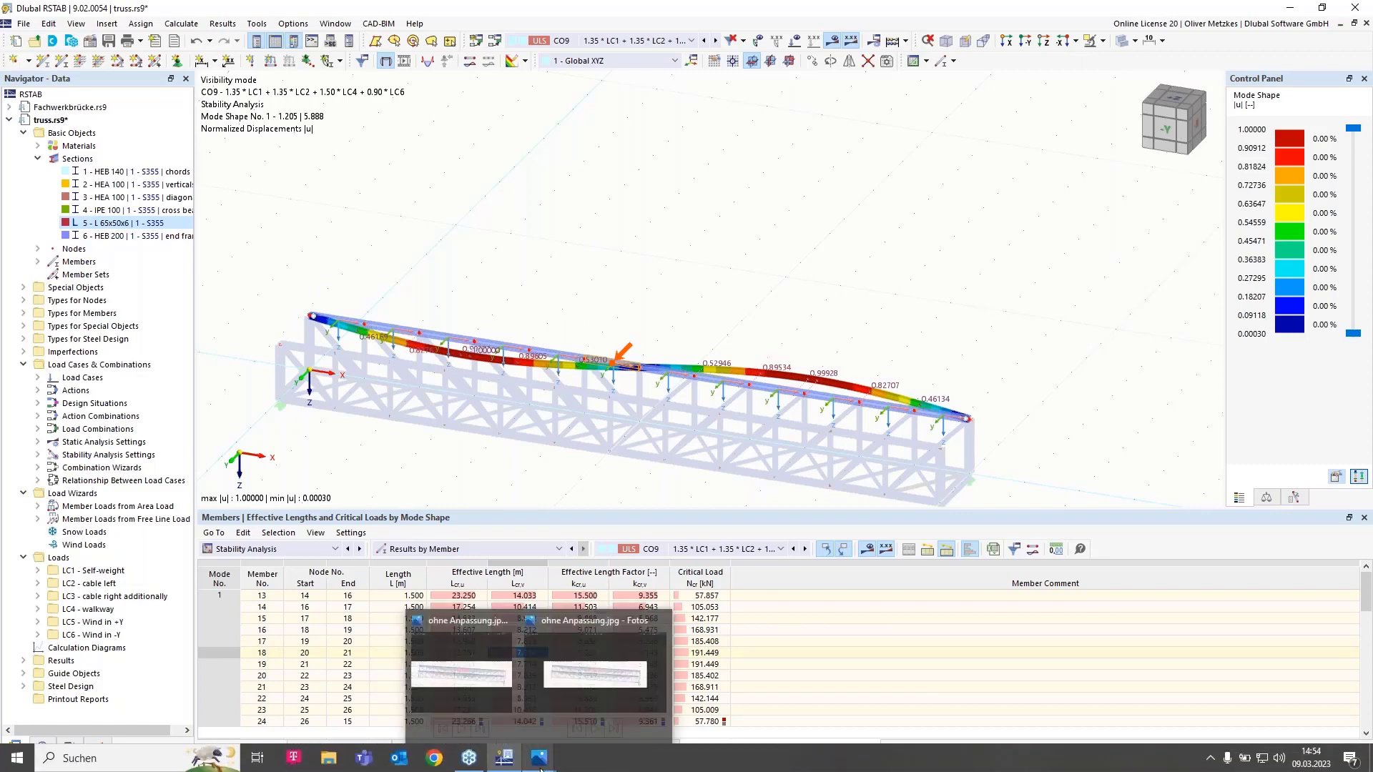
{"action": "left_click", "coordinate": [499, 693]}
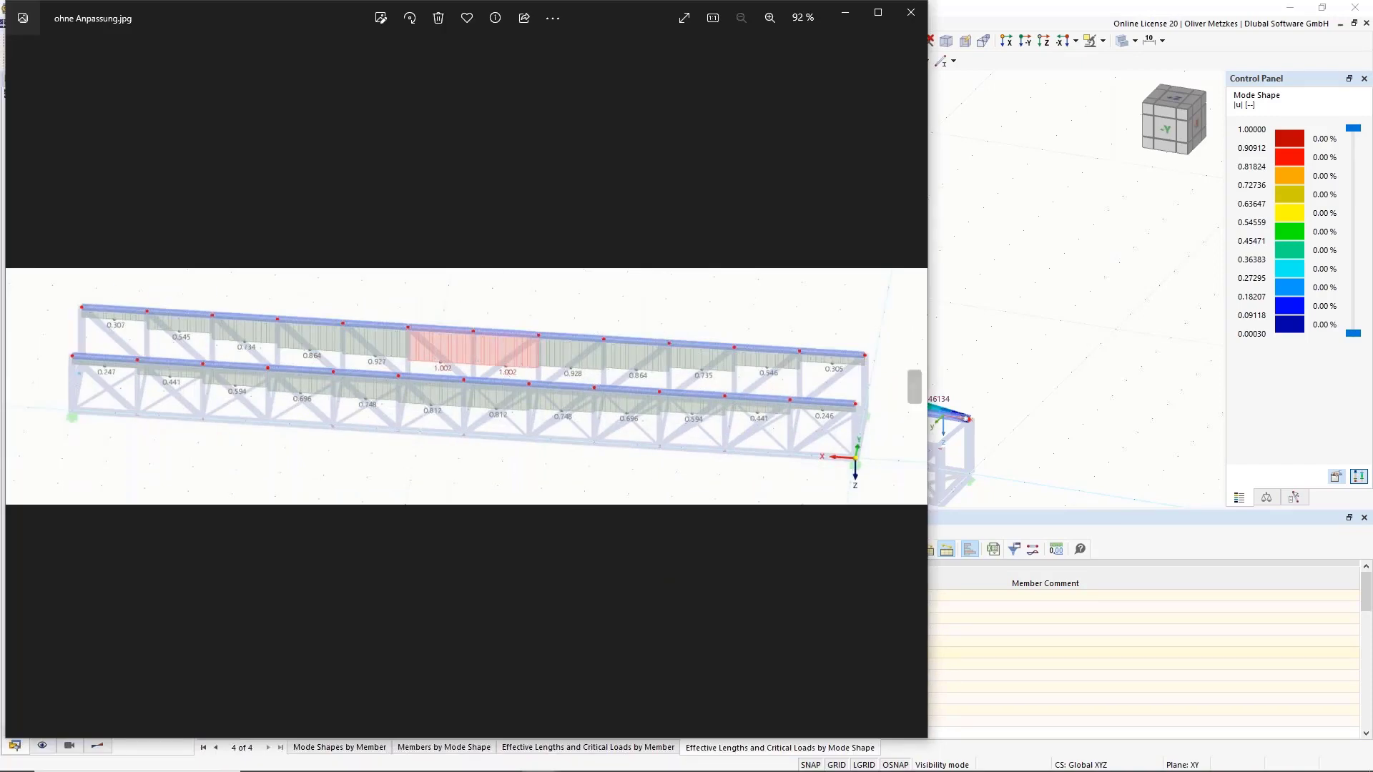
{"action": "left_click", "coordinate": [878, 12]}
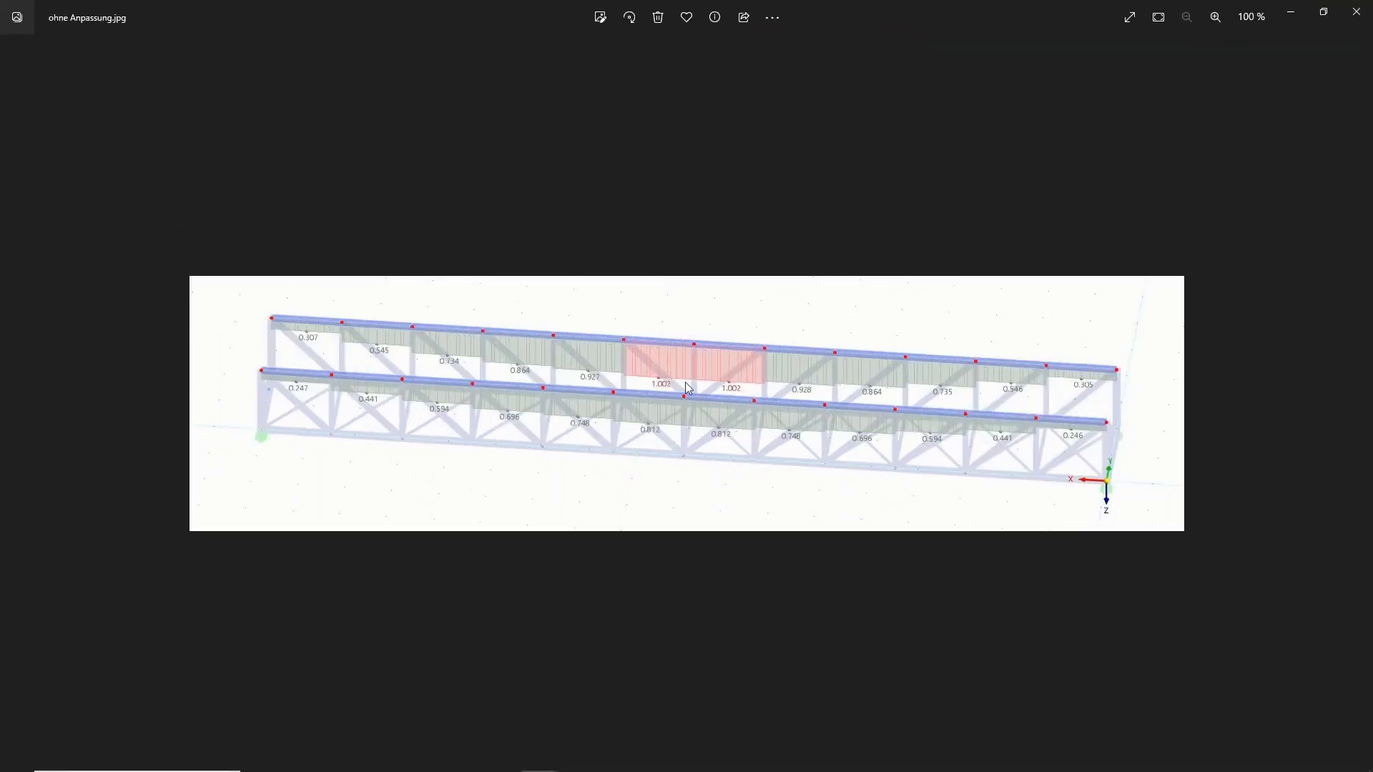
{"action": "key", "text": "Right"}
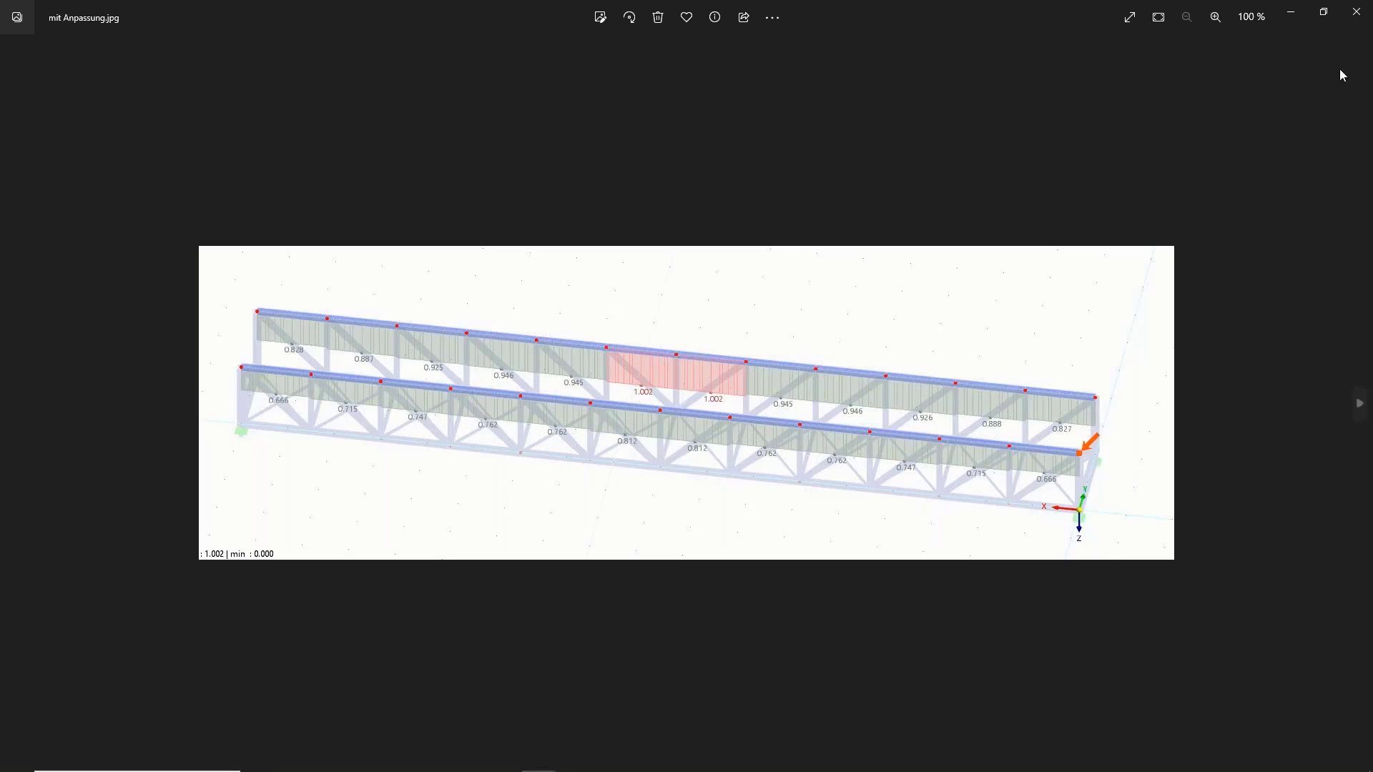
{"action": "left_click", "coordinate": [1357, 11]}
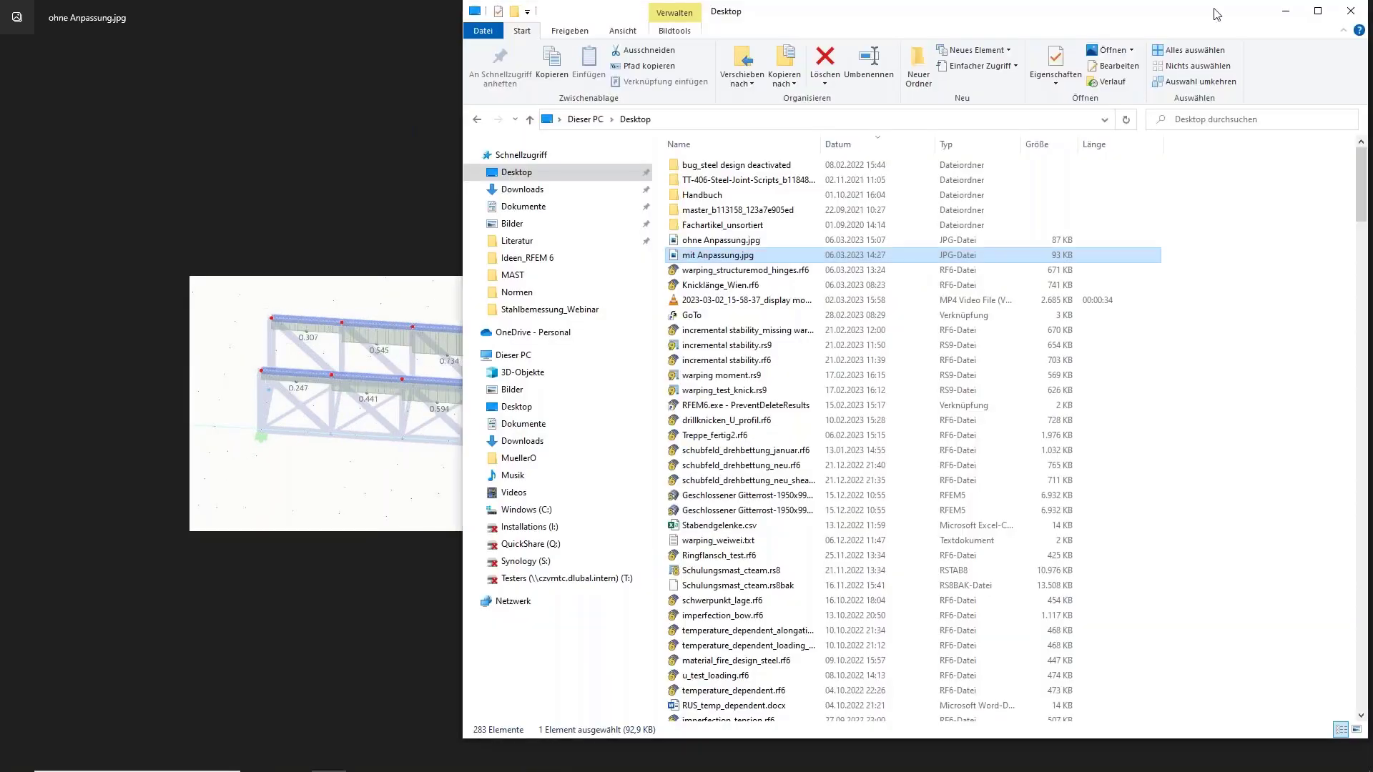
{"action": "left_click", "coordinate": [1350, 11]}
{"action": "left_click", "coordinate": [1294, 12]}
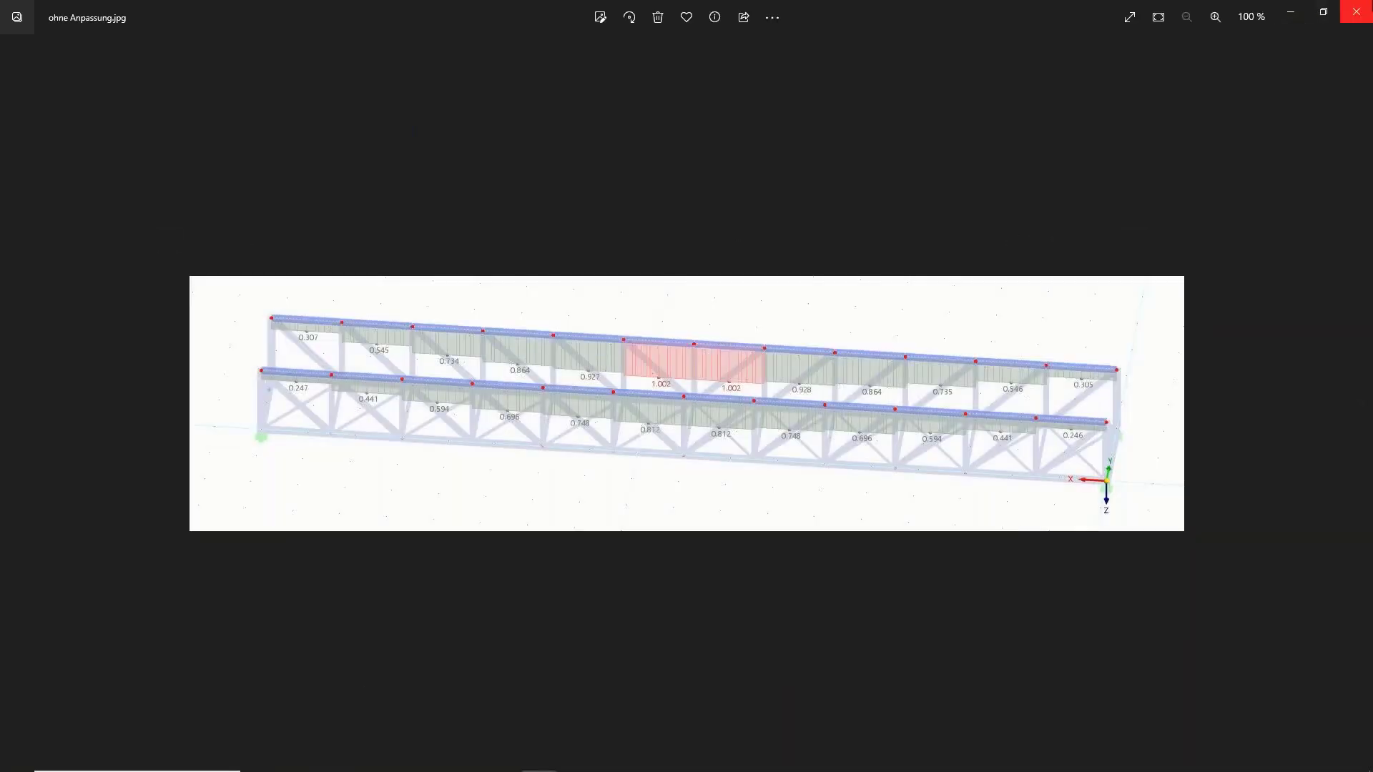
{"action": "left_click", "coordinate": [1357, 11]}
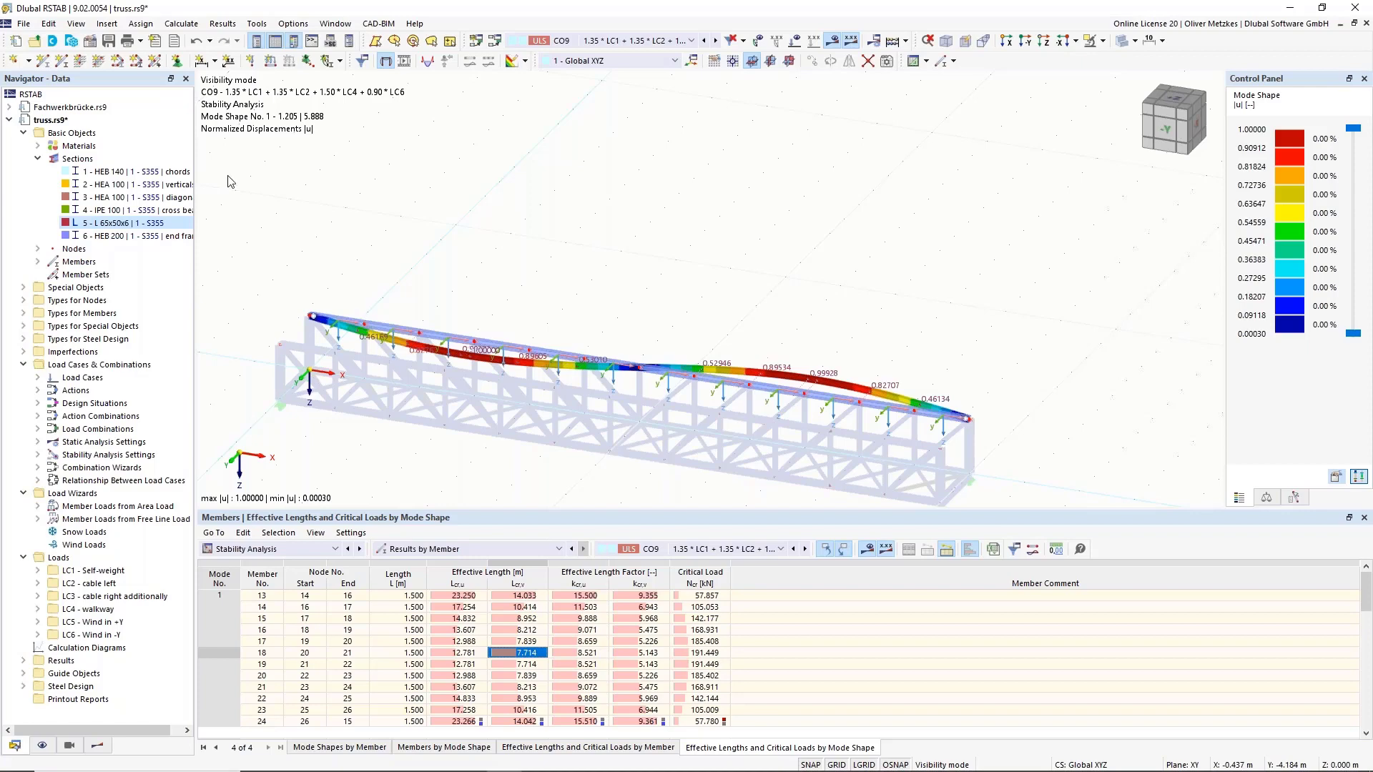
Step: Create a new effective lengths definition for steel design and enable its import from stability analysis
{"action": "left_click", "coordinate": [23, 339]}
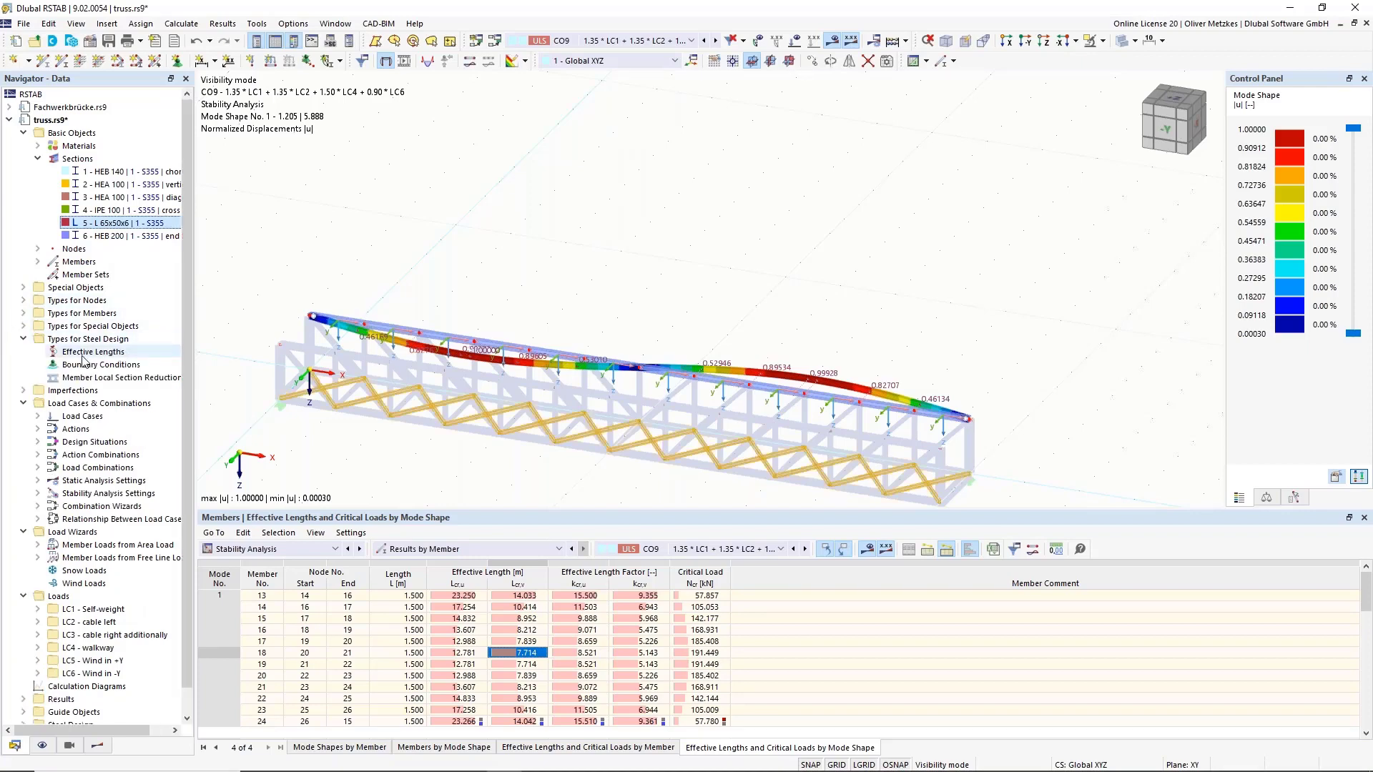
{"action": "left_click", "coordinate": [83, 354]}
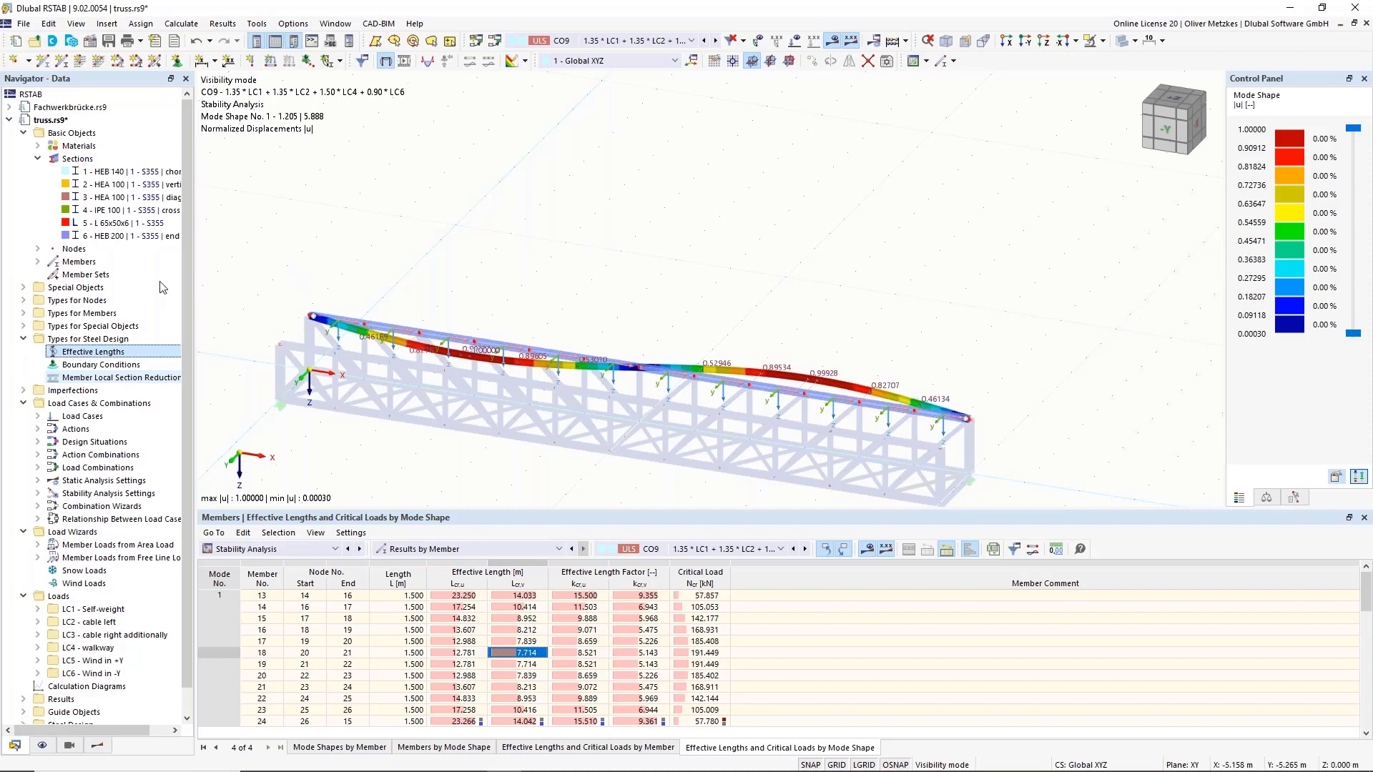
{"action": "right_click", "coordinate": [95, 354]}
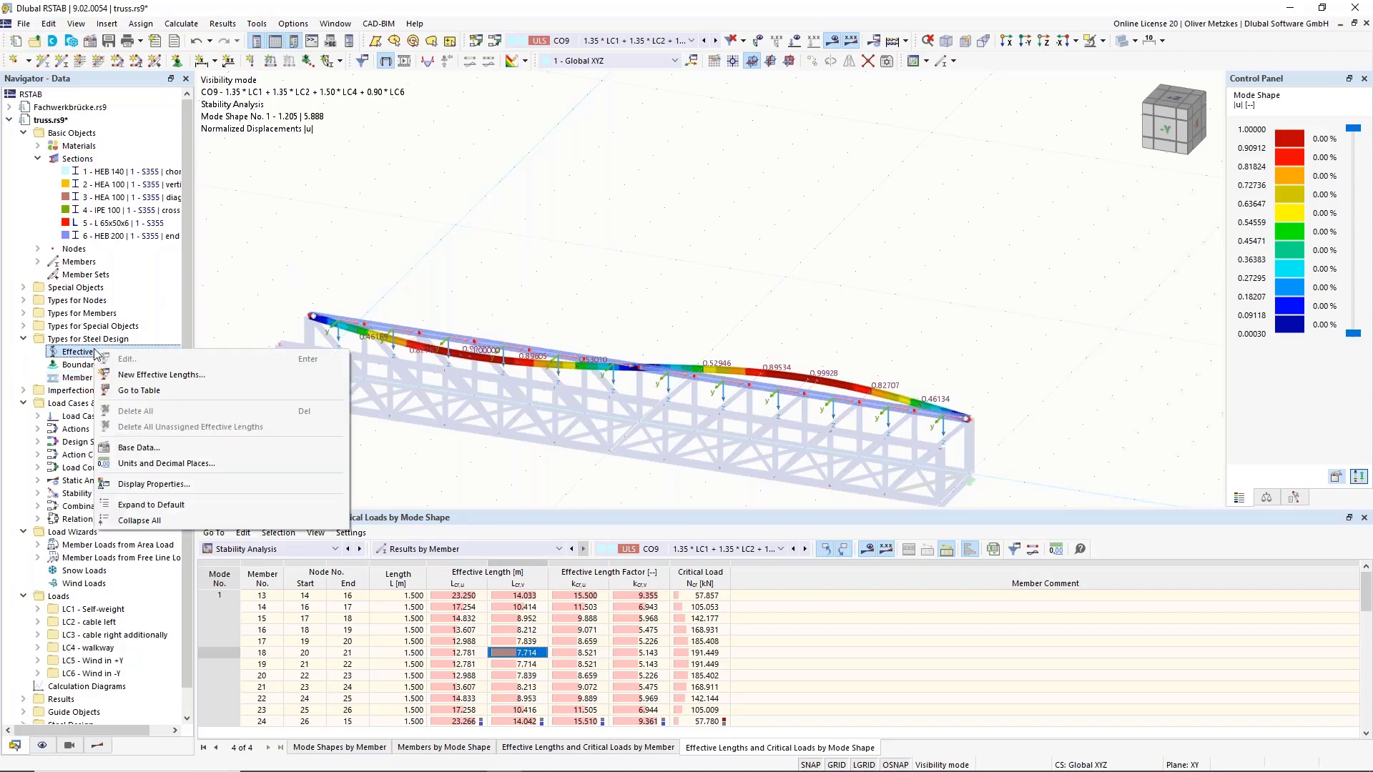
{"action": "left_click", "coordinate": [154, 381]}
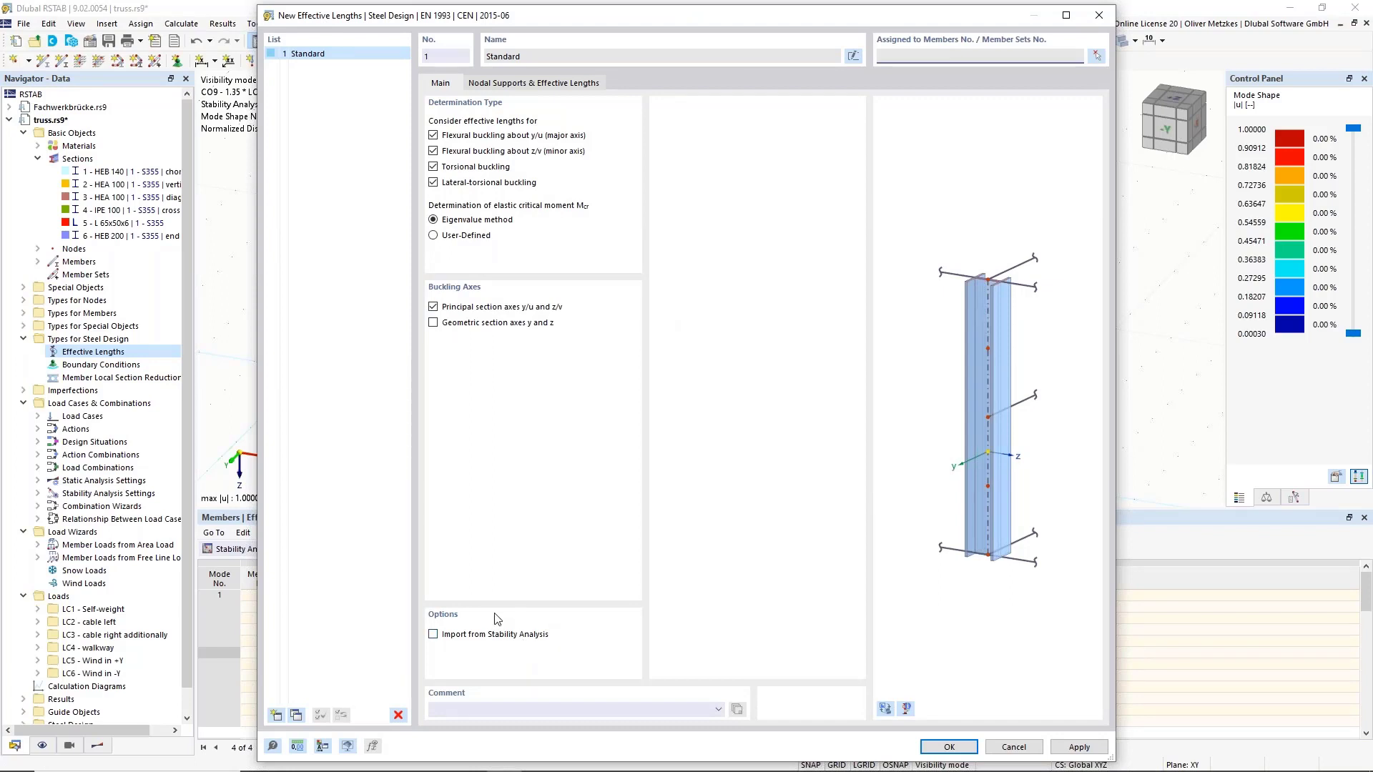
{"action": "left_click", "coordinate": [445, 639]}
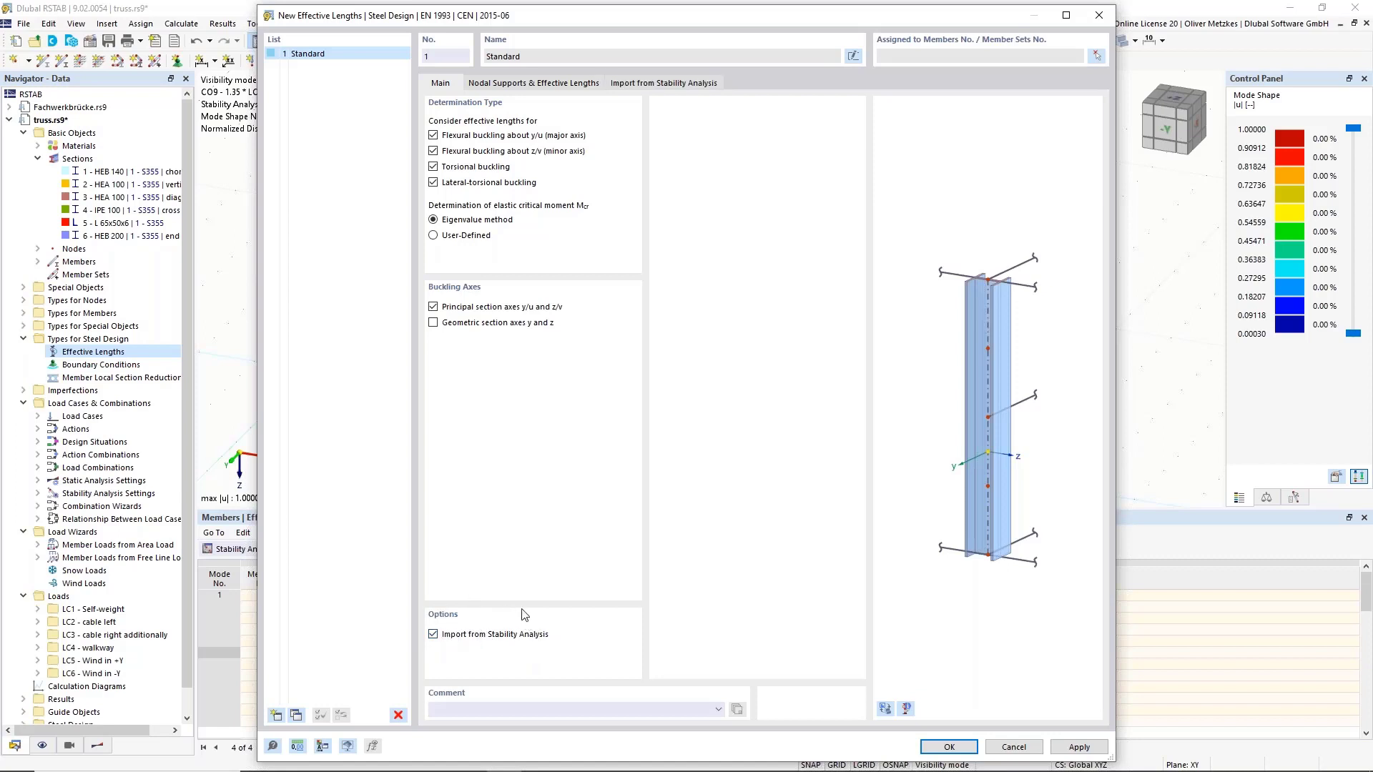
{"action": "left_click", "coordinate": [639, 84]}
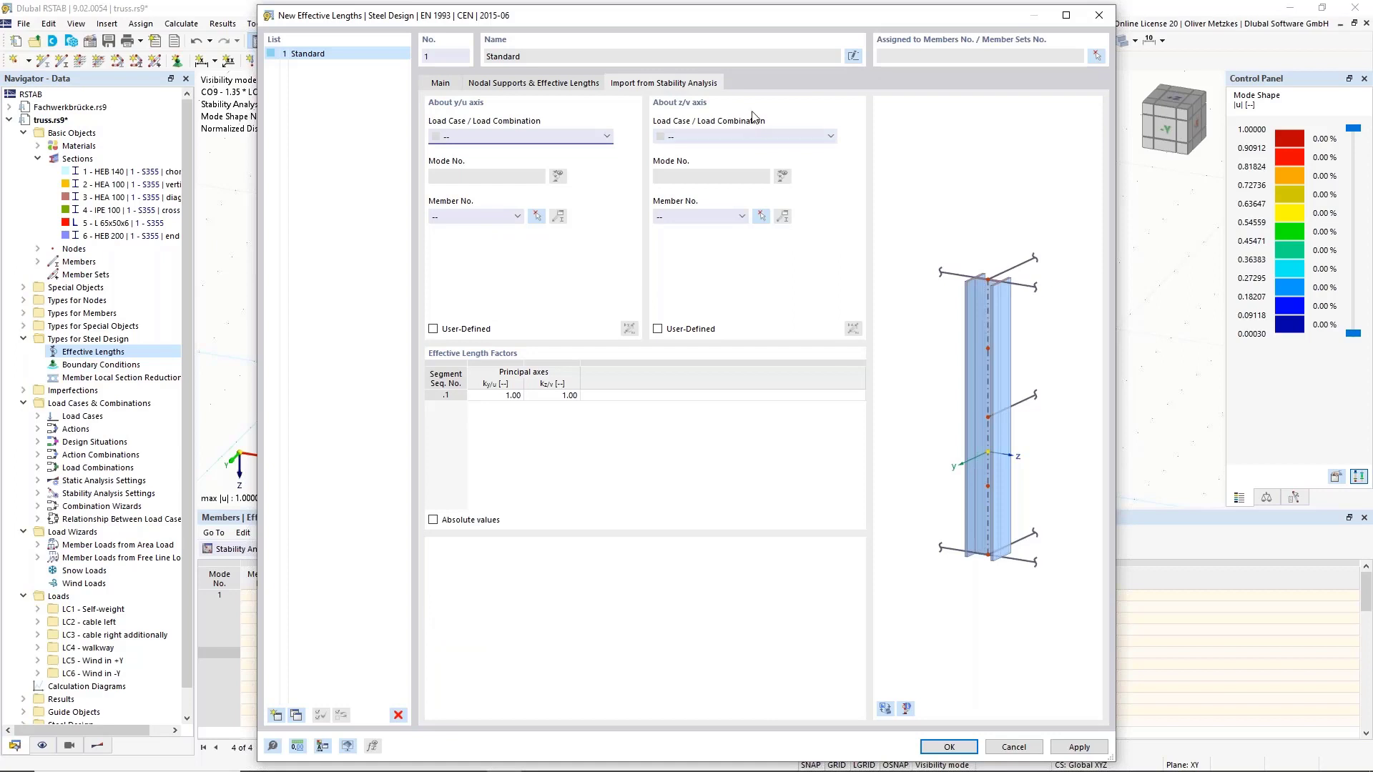
Step: Import the effective length factor about the z/v axis from combination CO9, mode 1, using midspan top chord member 19
{"action": "left_click", "coordinate": [743, 135]}
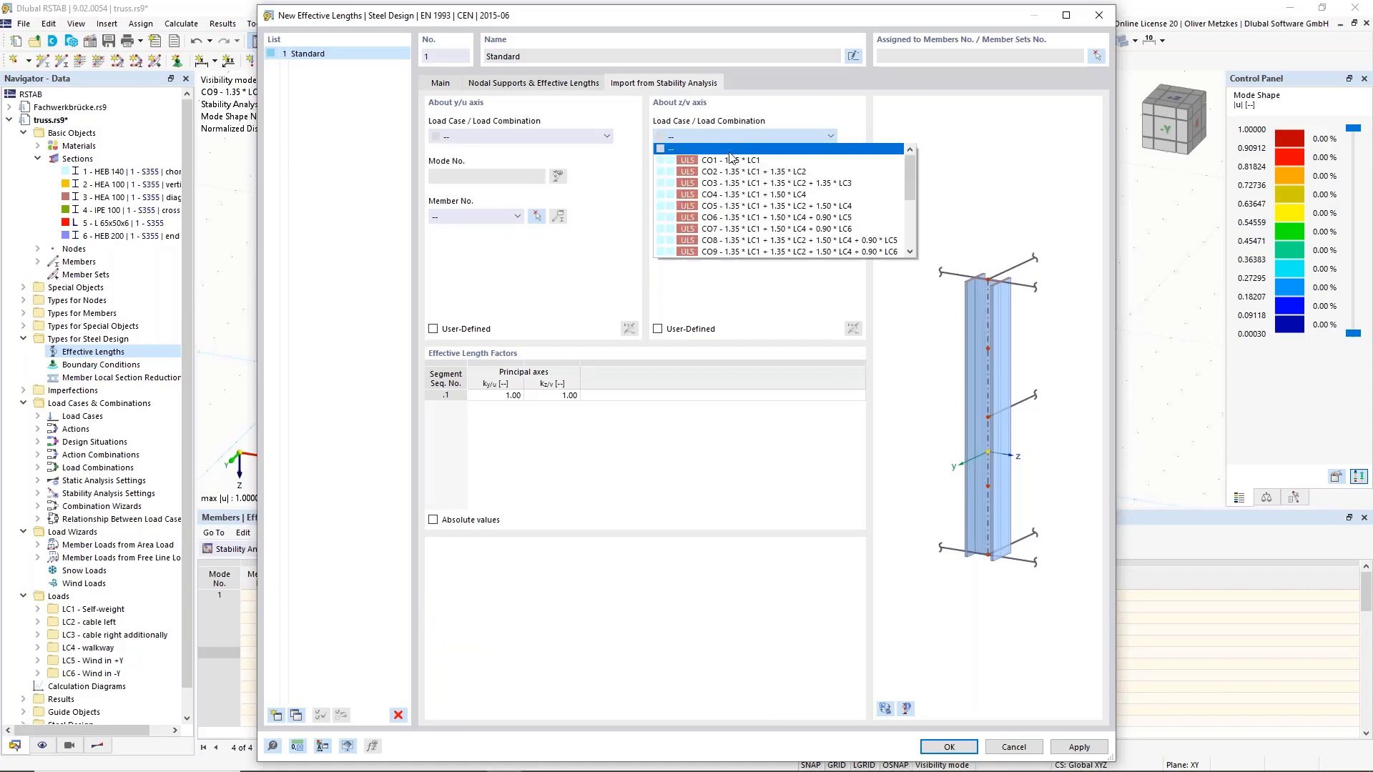
{"action": "left_click", "coordinate": [729, 251]}
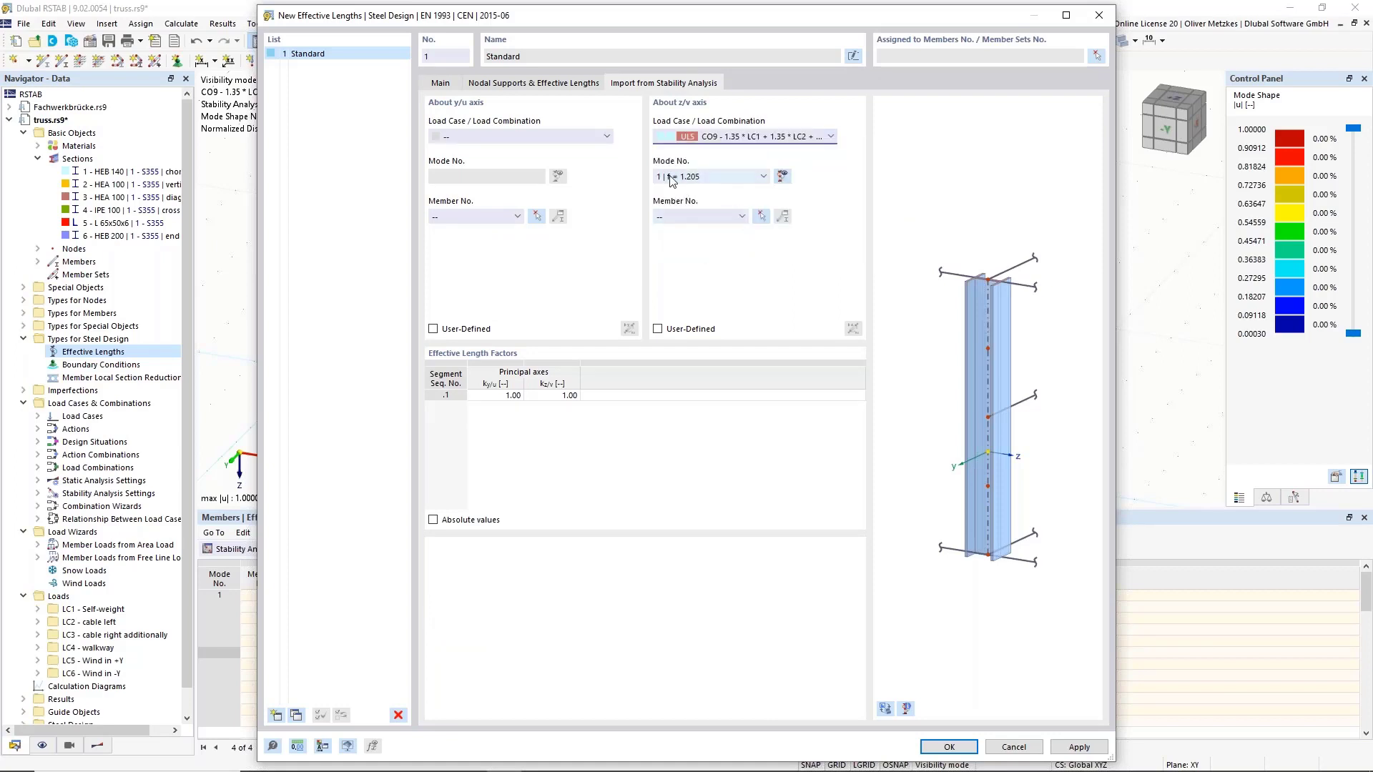
{"action": "left_click_drag", "start_coordinate": [575, 16], "coordinate": [605, 148]}
{"action": "left_click_drag", "start_coordinate": [616, 293], "coordinate": [604, 478]}
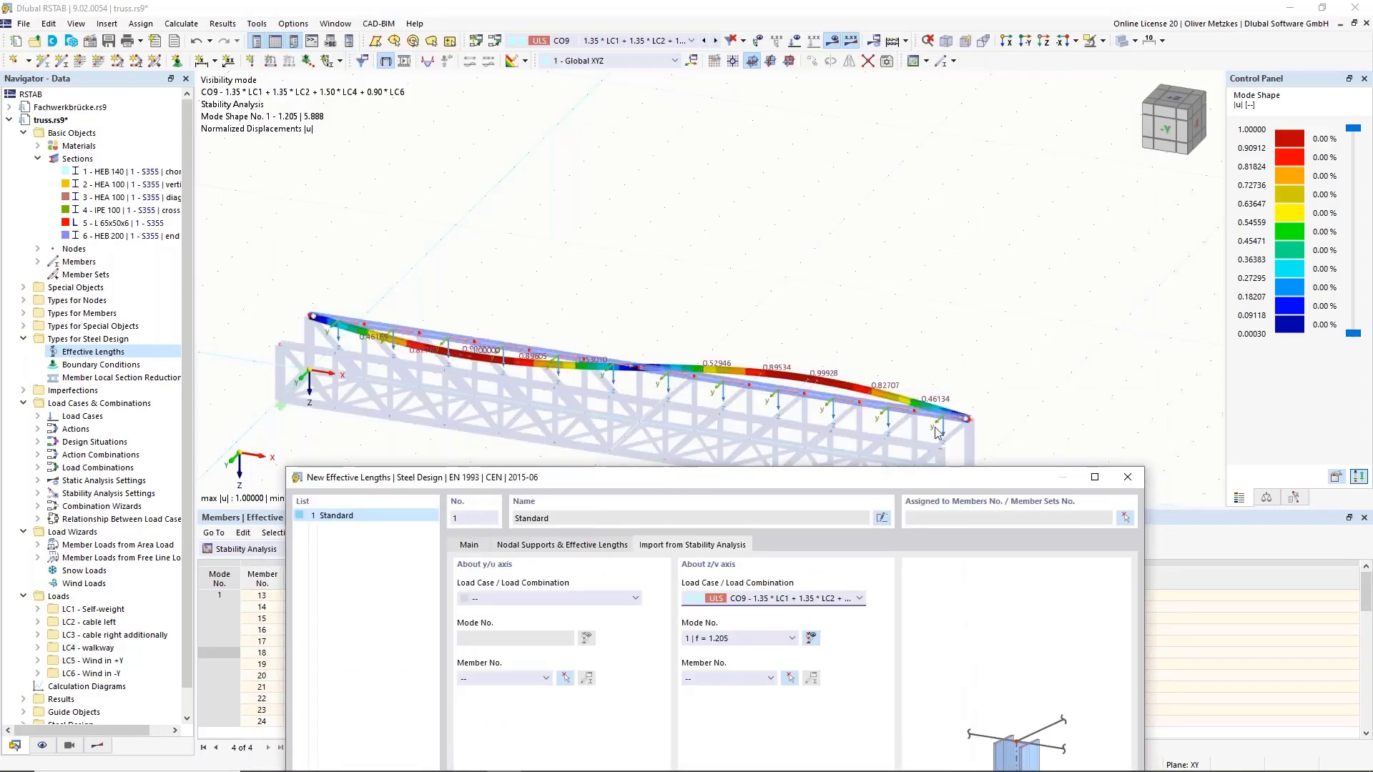
{"action": "left_click", "coordinate": [791, 679]}
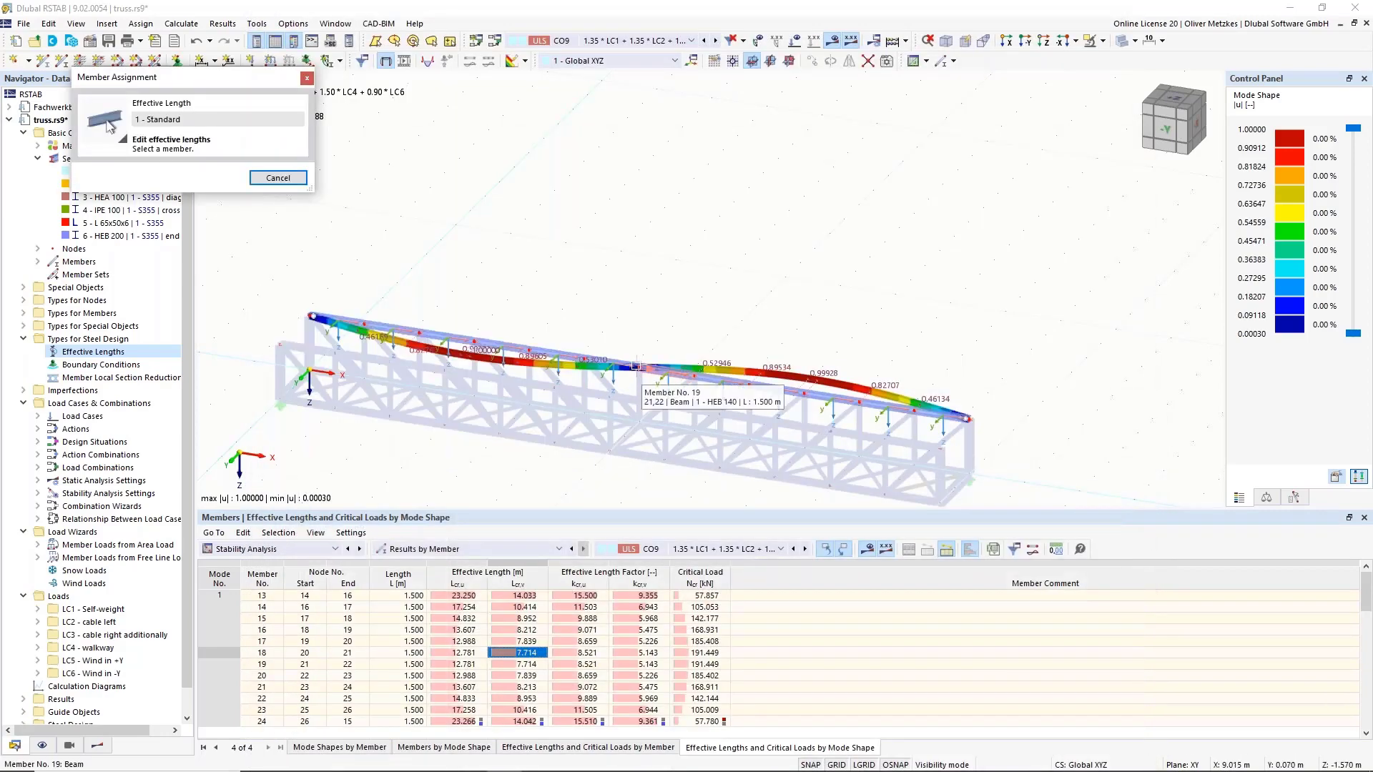
{"action": "left_click", "coordinate": [636, 366]}
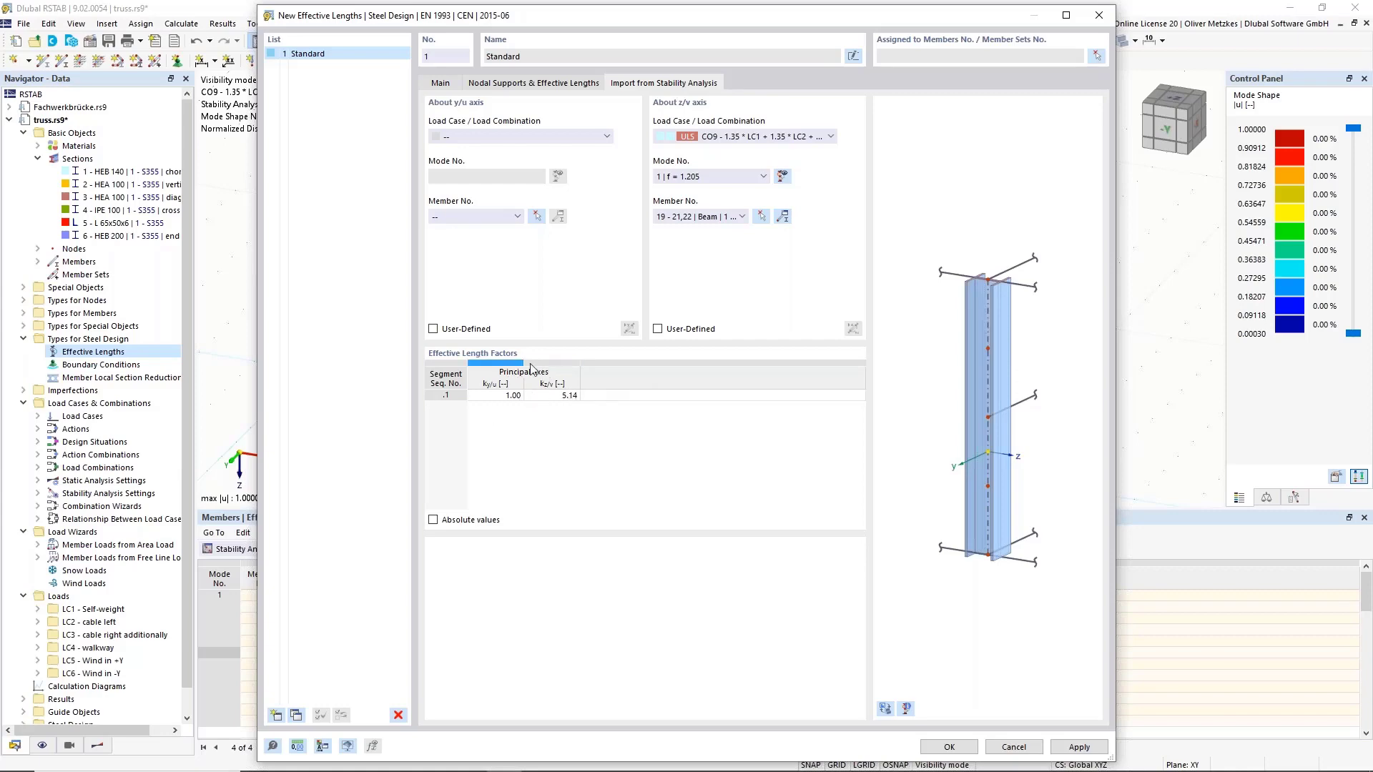
{"action": "left_click_drag", "start_coordinate": [627, 28], "coordinate": [888, 34]}
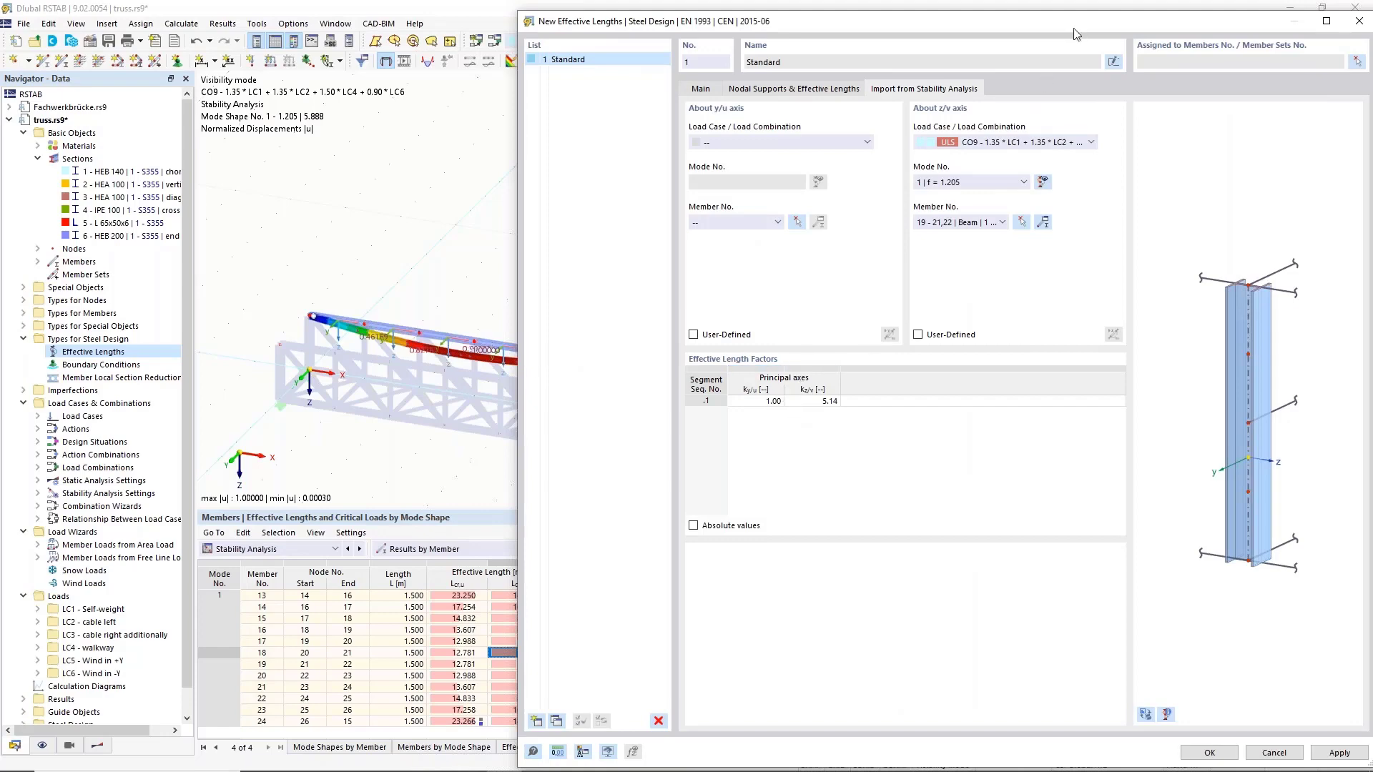
{"action": "left_click_drag", "start_coordinate": [1081, 20], "coordinate": [795, 44]}
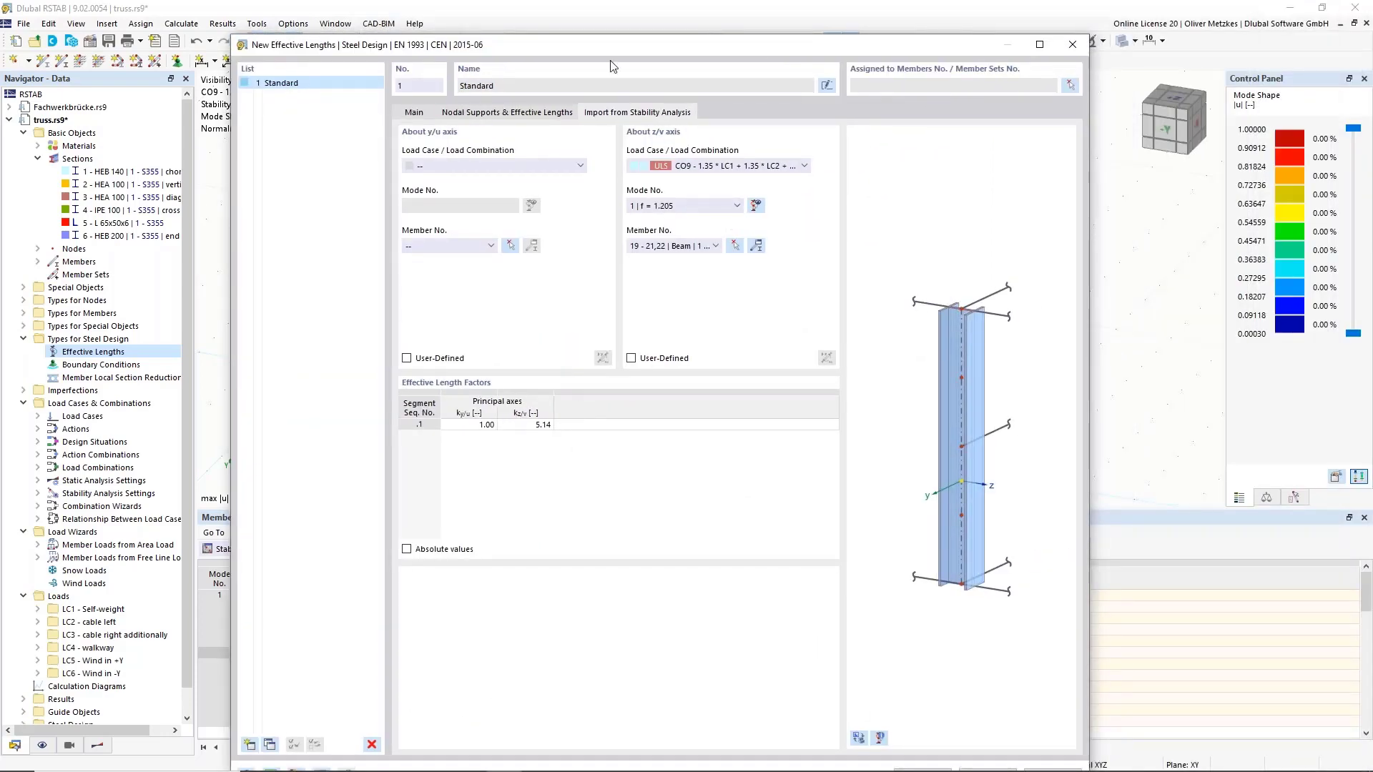
Step: Cancel the visibility mode and assign the imported effective lengths to top chord members 13-24 and 62-73 of both trusses
{"action": "left_click", "coordinate": [1069, 86]}
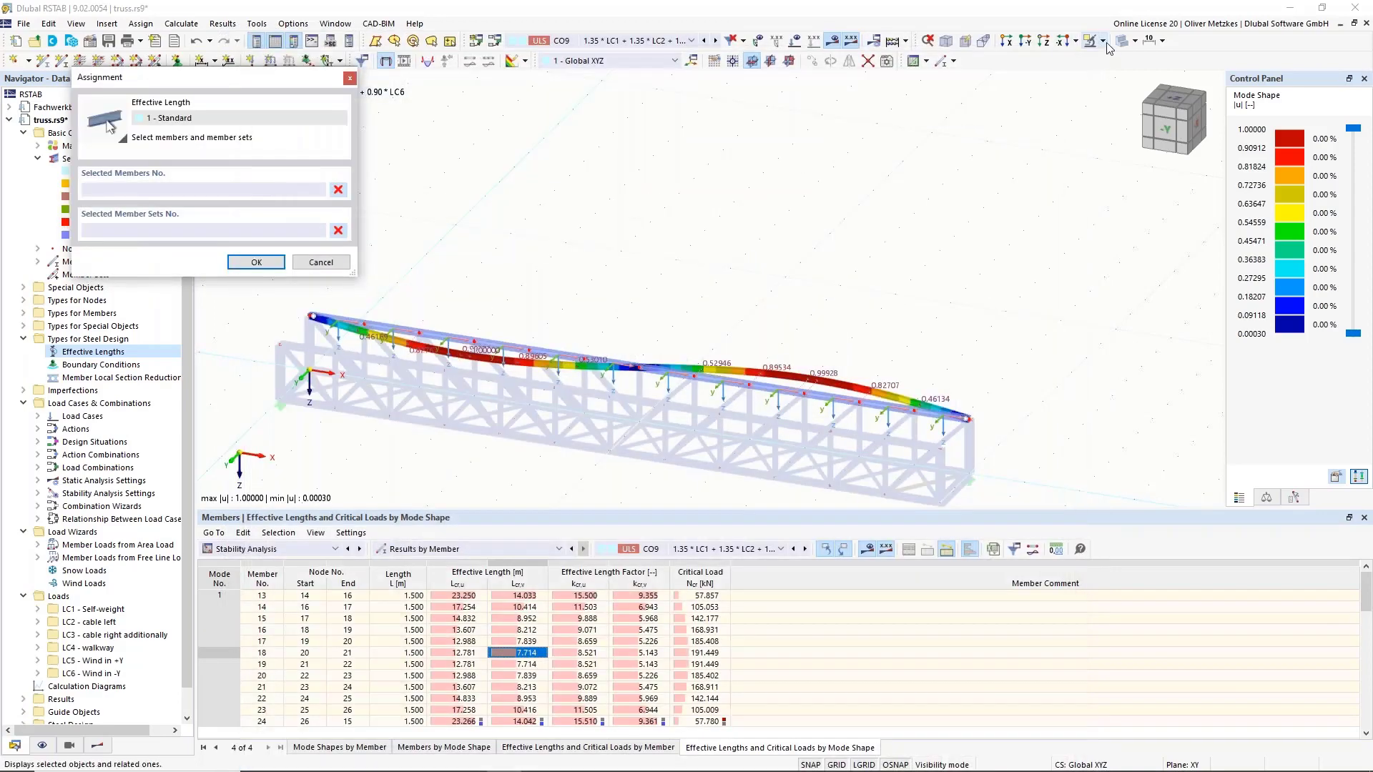
{"action": "left_click", "coordinate": [1103, 41]}
{"action": "left_click", "coordinate": [1115, 132]}
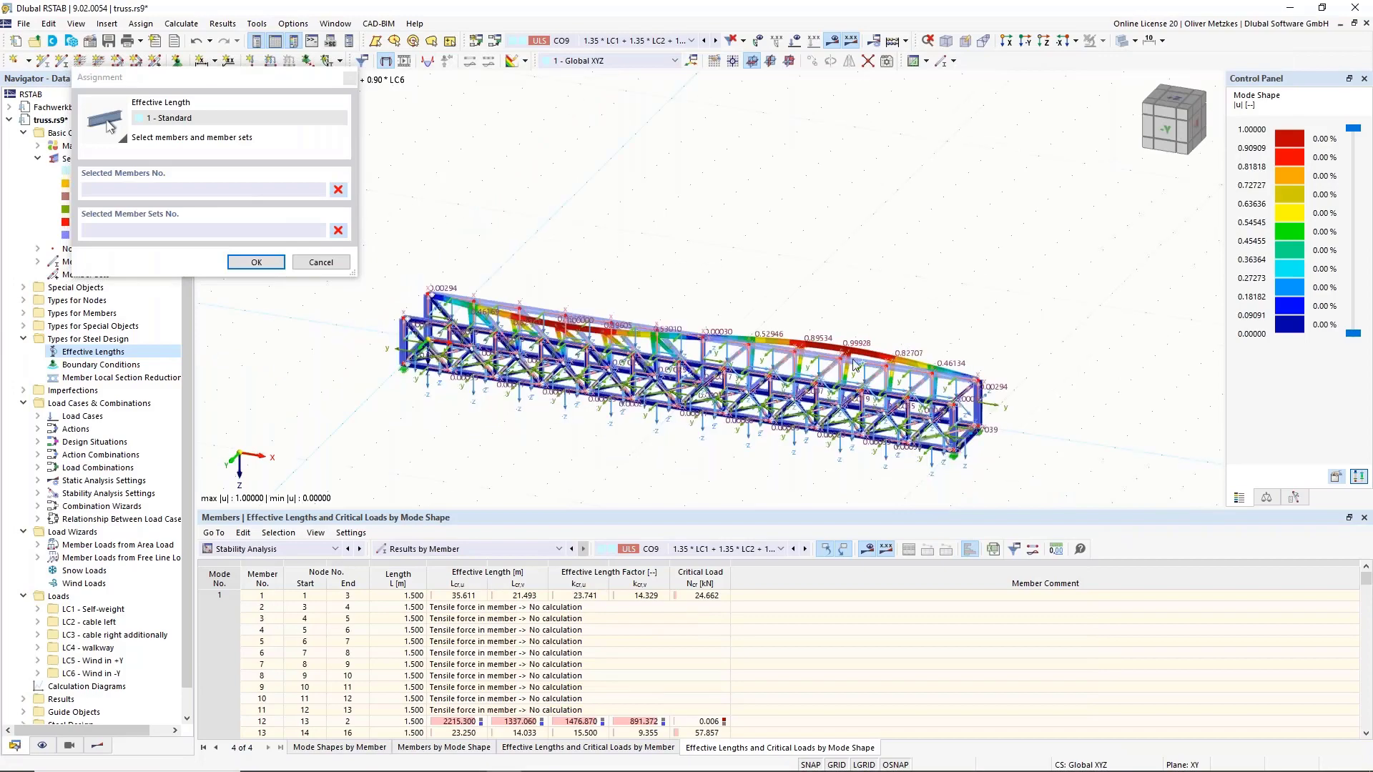
{"action": "scroll", "coordinate": [822, 351], "scroll_direction": "up", "scroll_amount": 4}
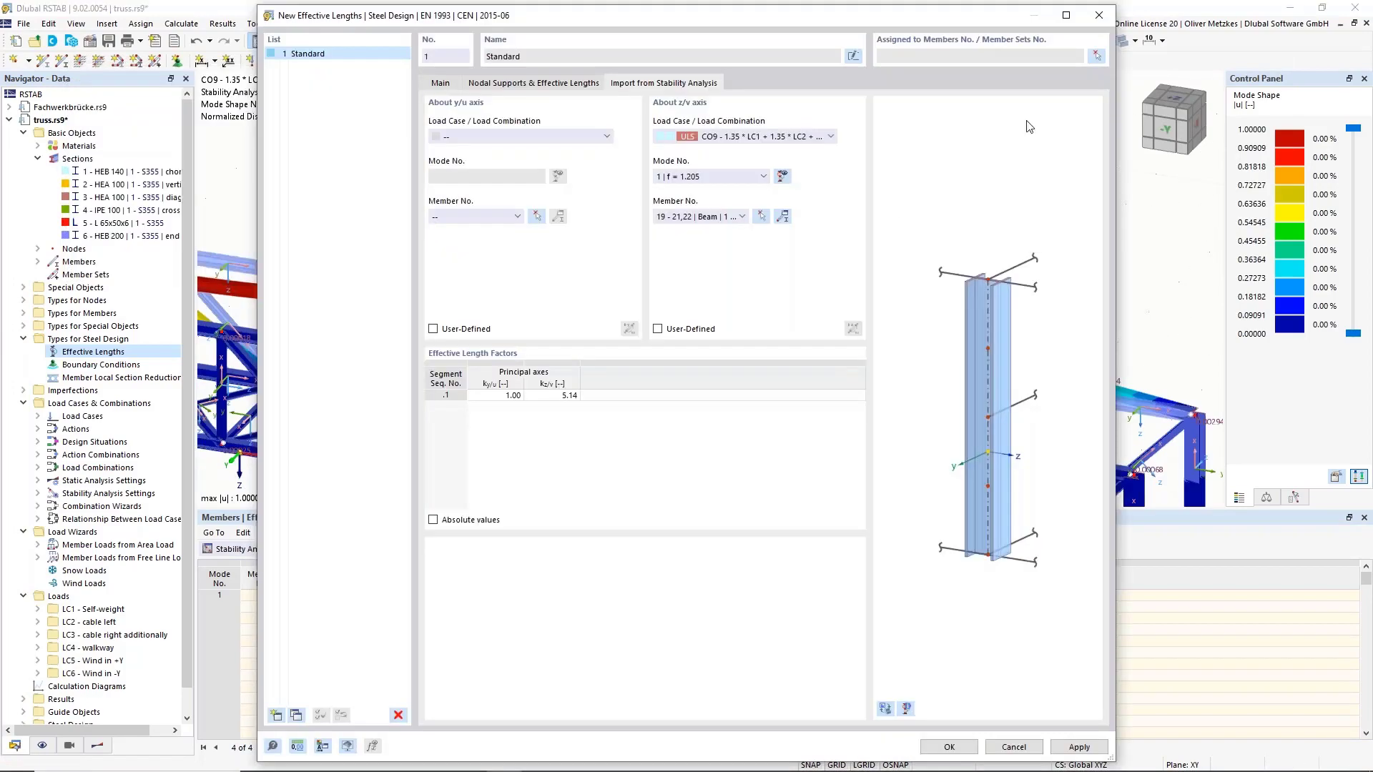
{"action": "left_click", "coordinate": [1096, 56]}
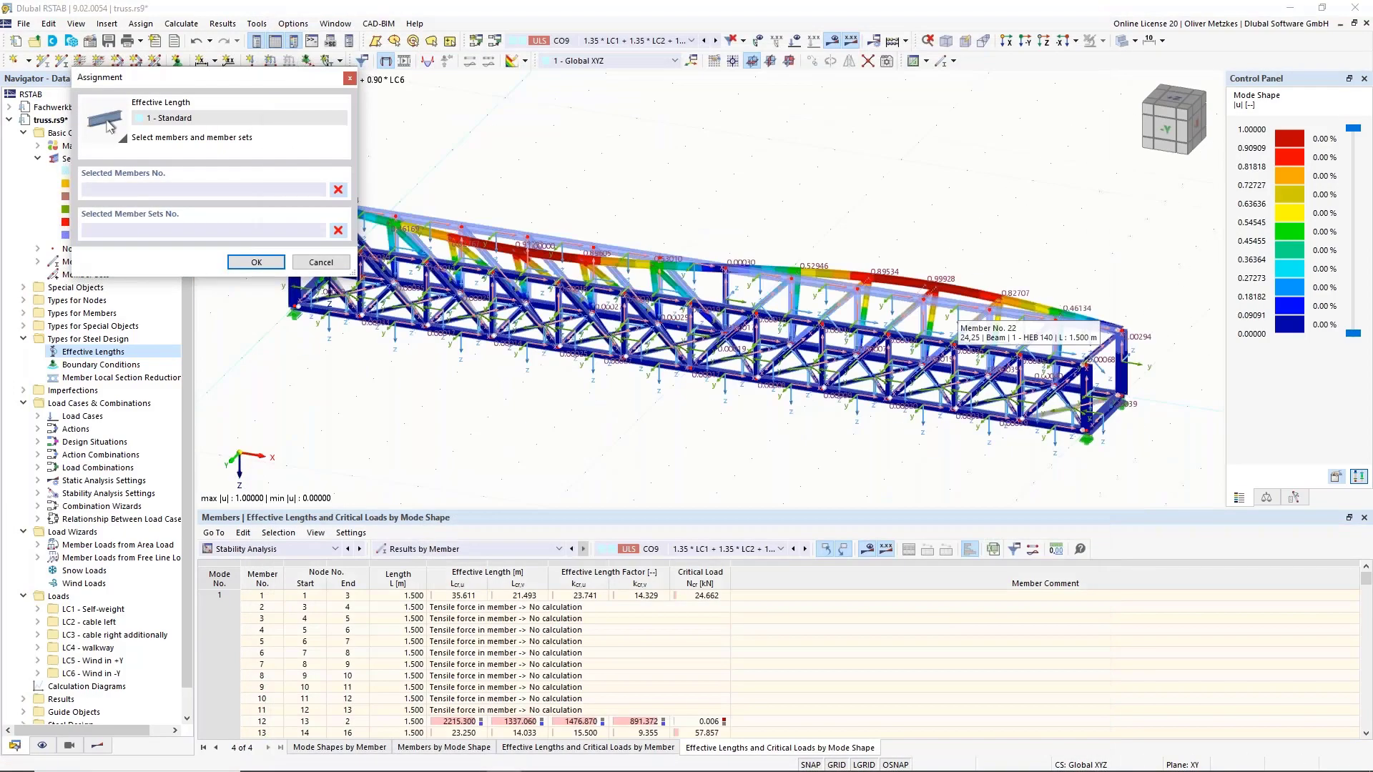
{"action": "scroll", "coordinate": [947, 338], "scroll_direction": "down", "scroll_amount": 2}
{"action": "left_click", "coordinate": [1166, 129]}
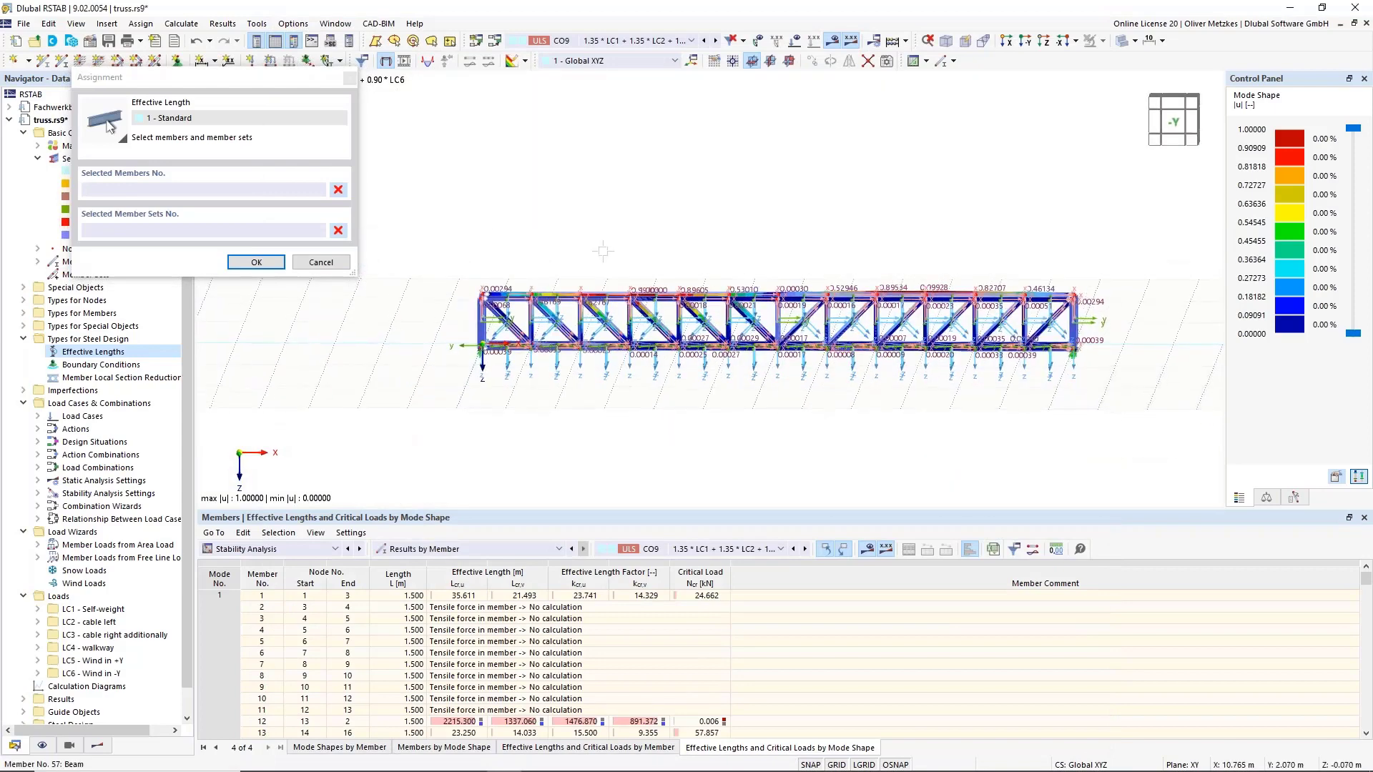
{"action": "left_click_drag", "start_coordinate": [447, 242], "coordinate": [1172, 326]}
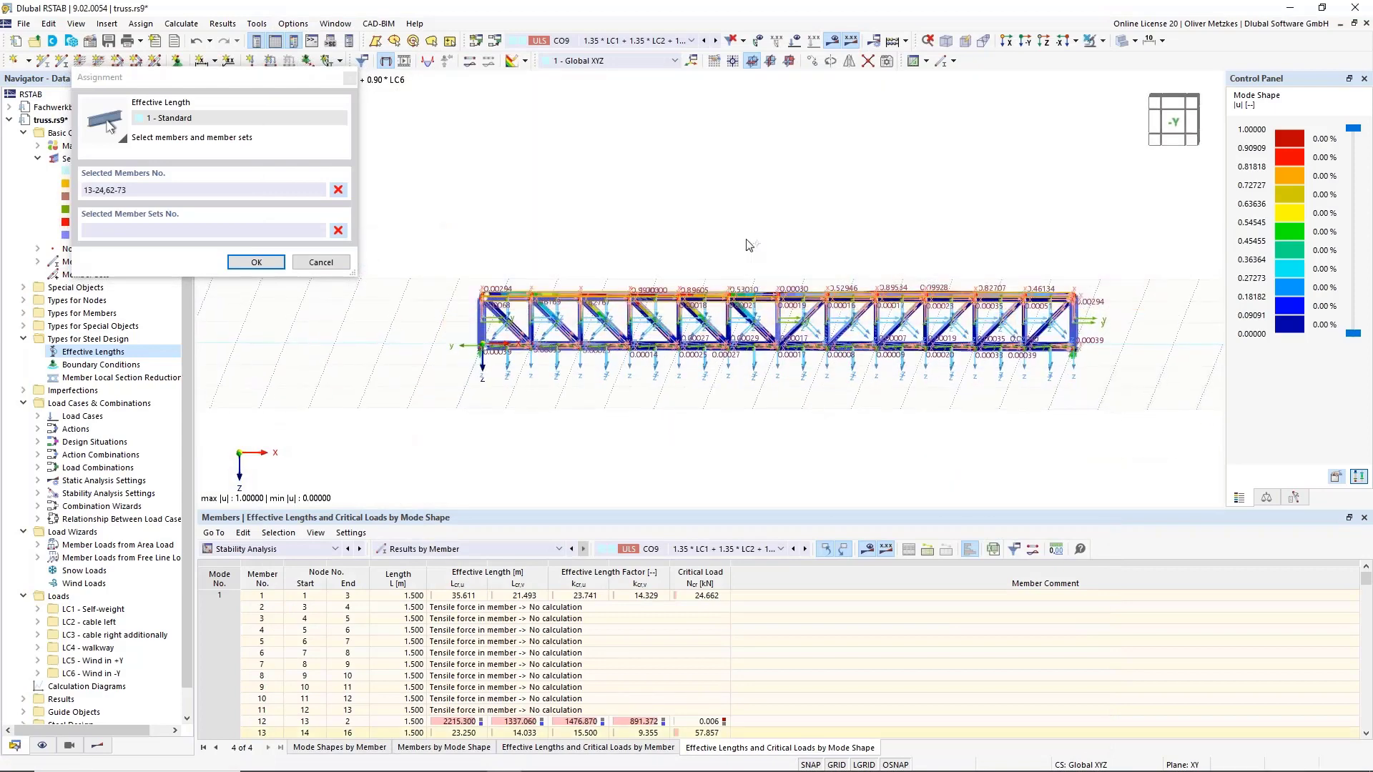
{"action": "left_click", "coordinate": [237, 263]}
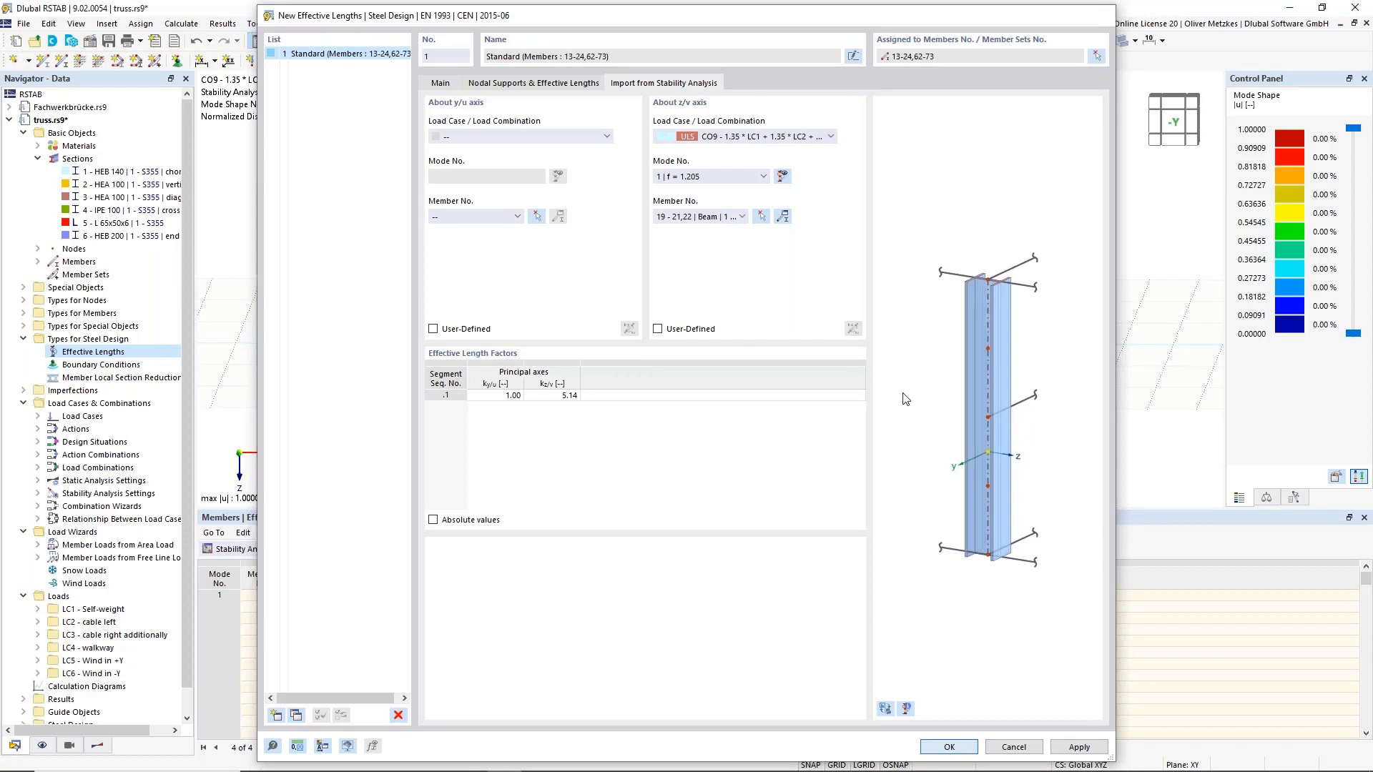
{"action": "key", "text": "Return"}
Step: Hide the members' local axis systems and switch off the results display to show the whole bridge model without mode shape colours
{"action": "right_click", "coordinate": [811, 301]}
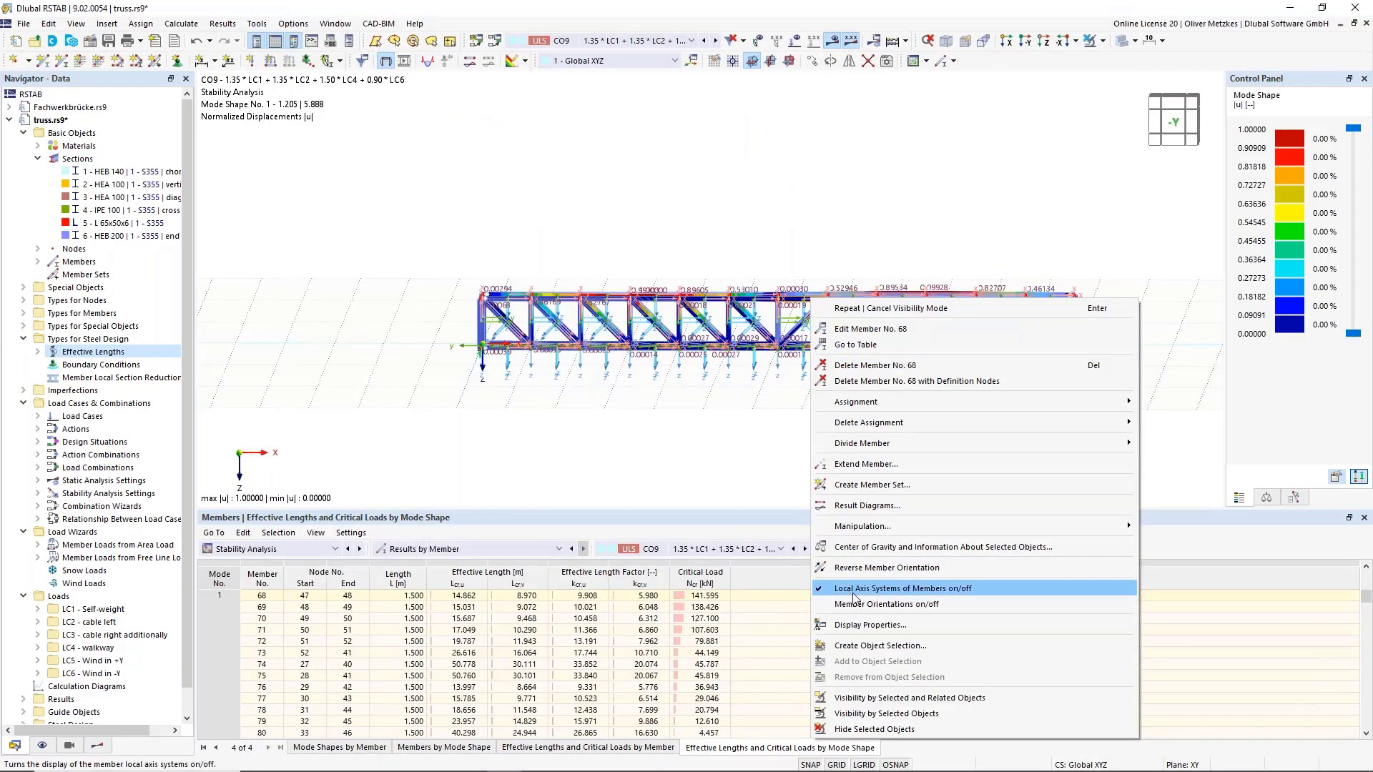
{"action": "left_click", "coordinate": [853, 594]}
{"action": "left_click", "coordinate": [1090, 40]}
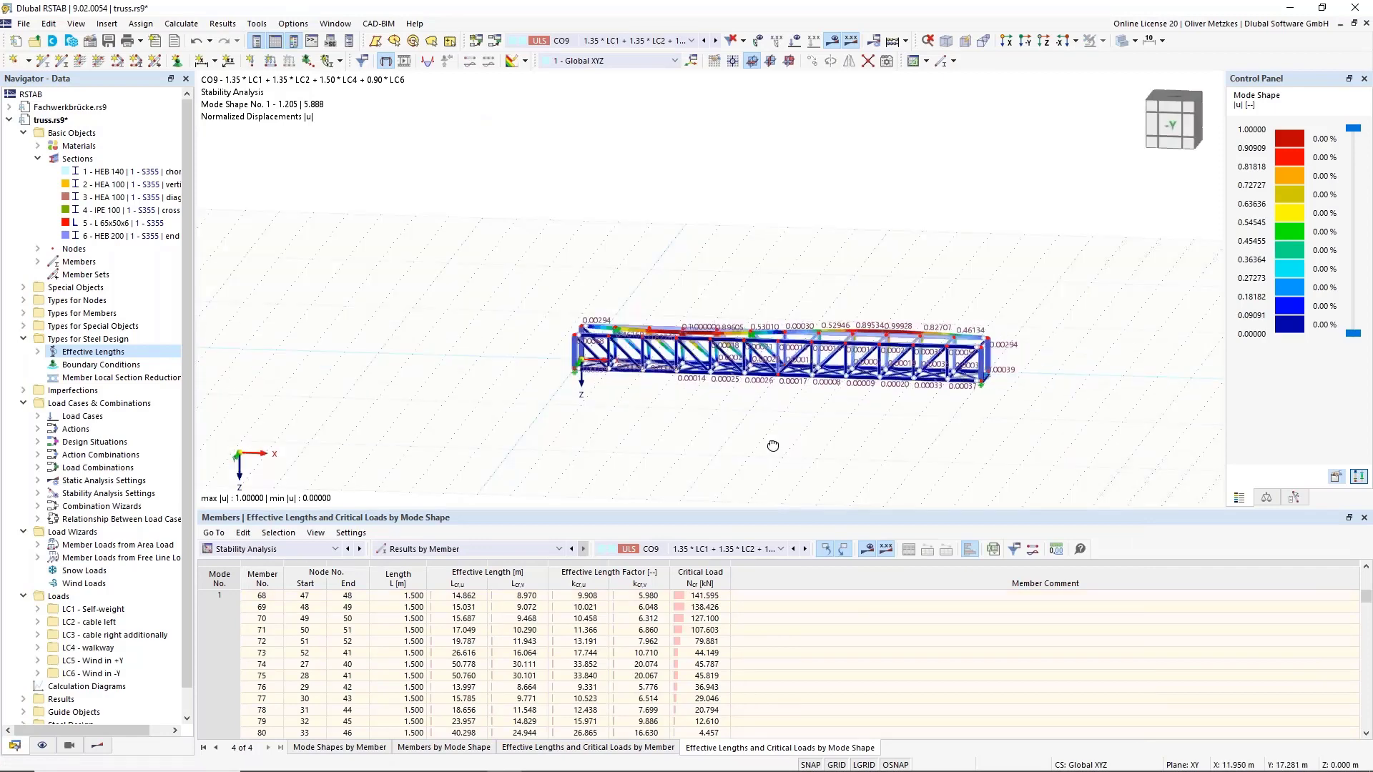
{"action": "left_click", "coordinate": [832, 43]}
{"action": "scroll", "coordinate": [818, 276], "scroll_direction": "up", "scroll_amount": 5}
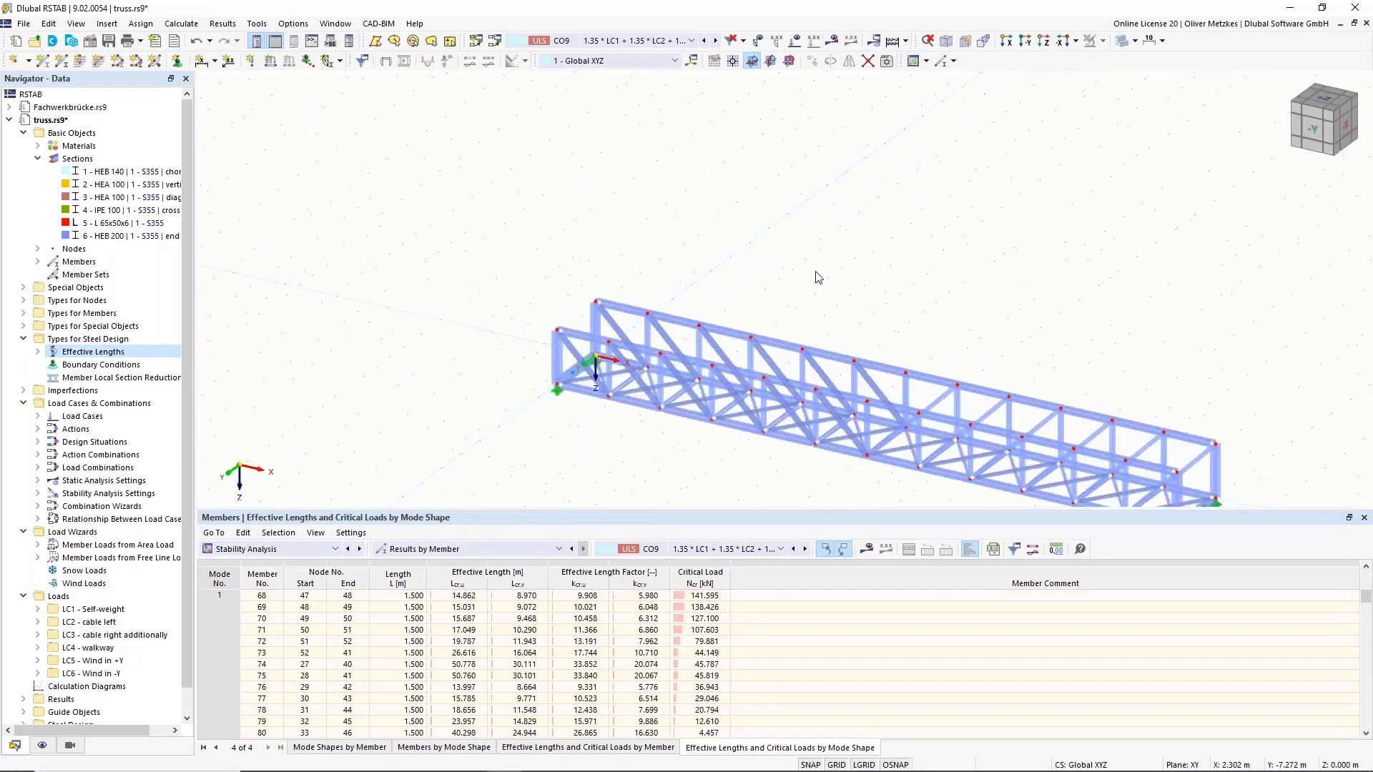
{"action": "middle_click_drag", "start_coordinate": [648, 346], "coordinate": [490, 263]}
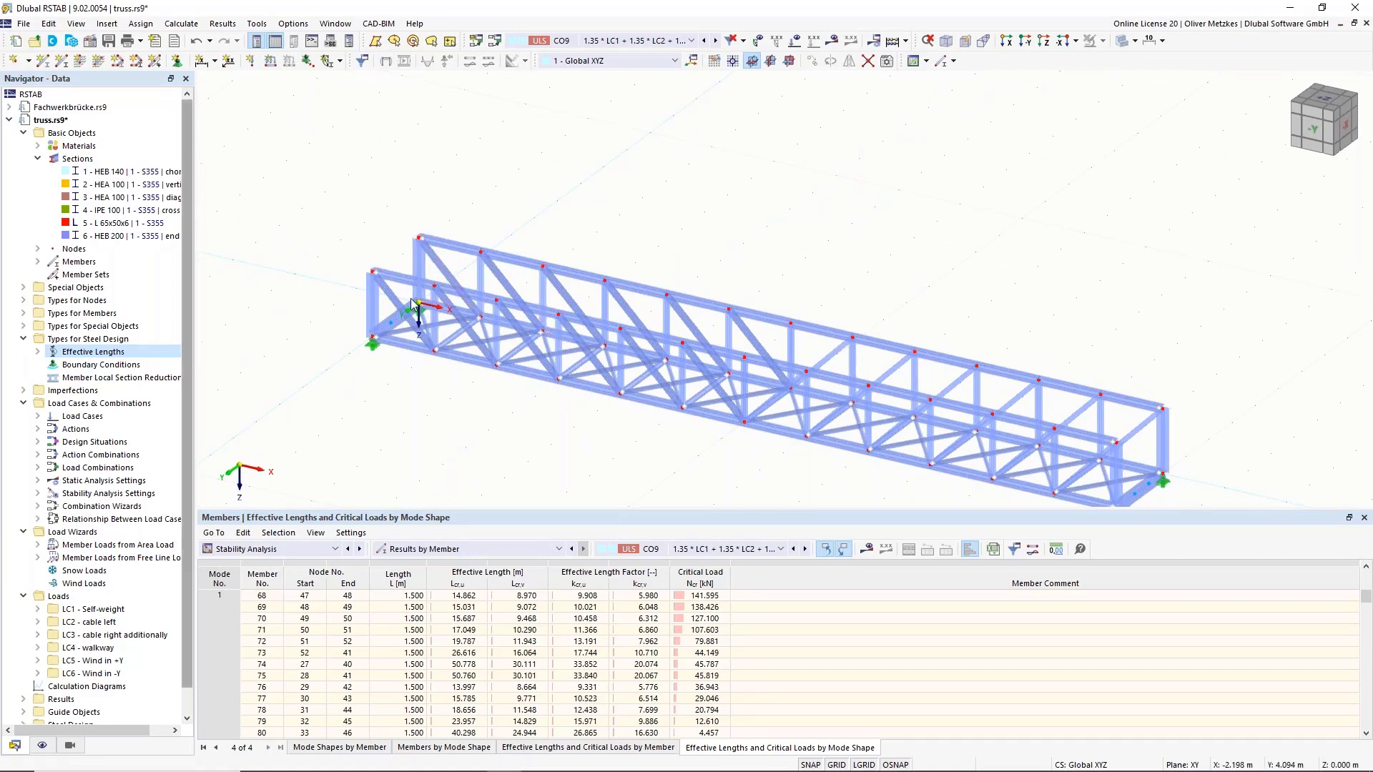
Step: Create a second effective lengths definition for steel design and name it Diagonals and verticals
{"action": "right_click", "coordinate": [113, 356]}
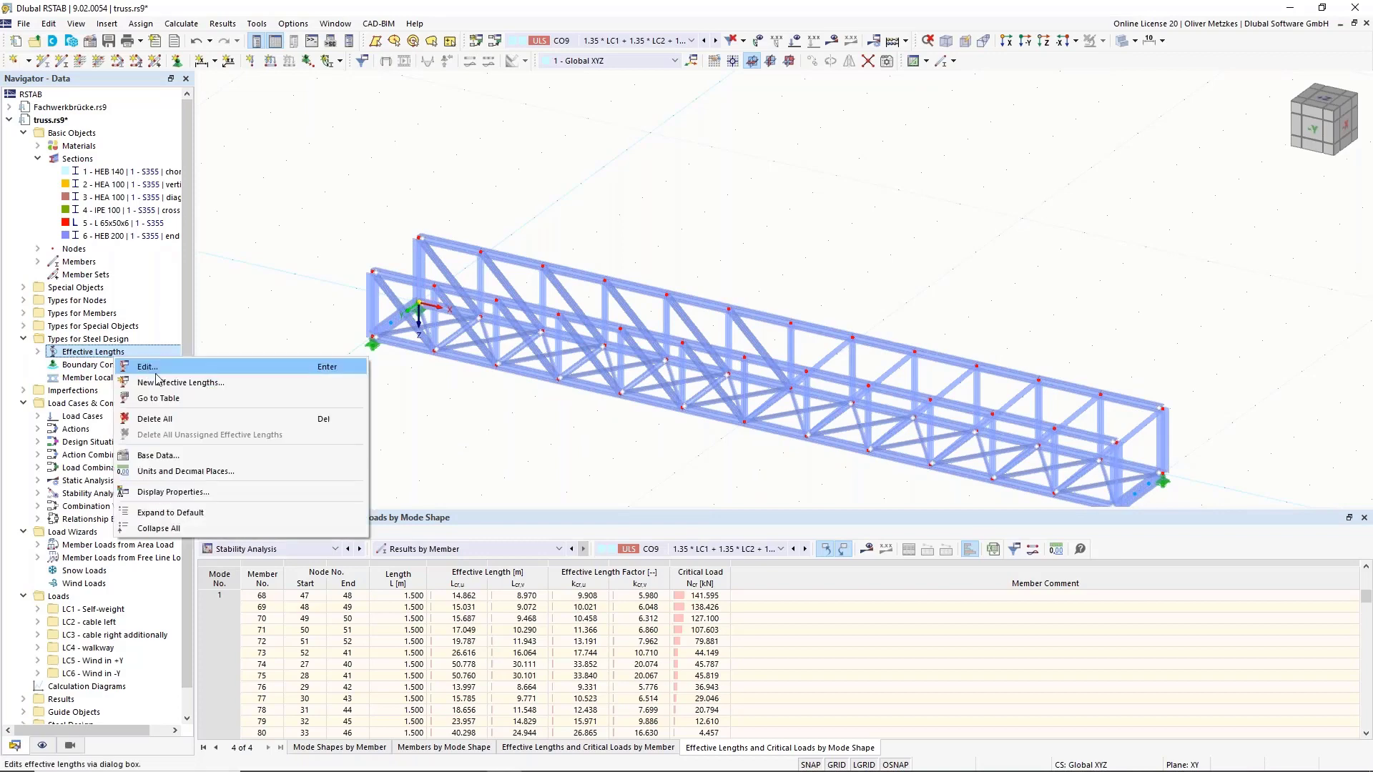
{"action": "left_click", "coordinate": [163, 384]}
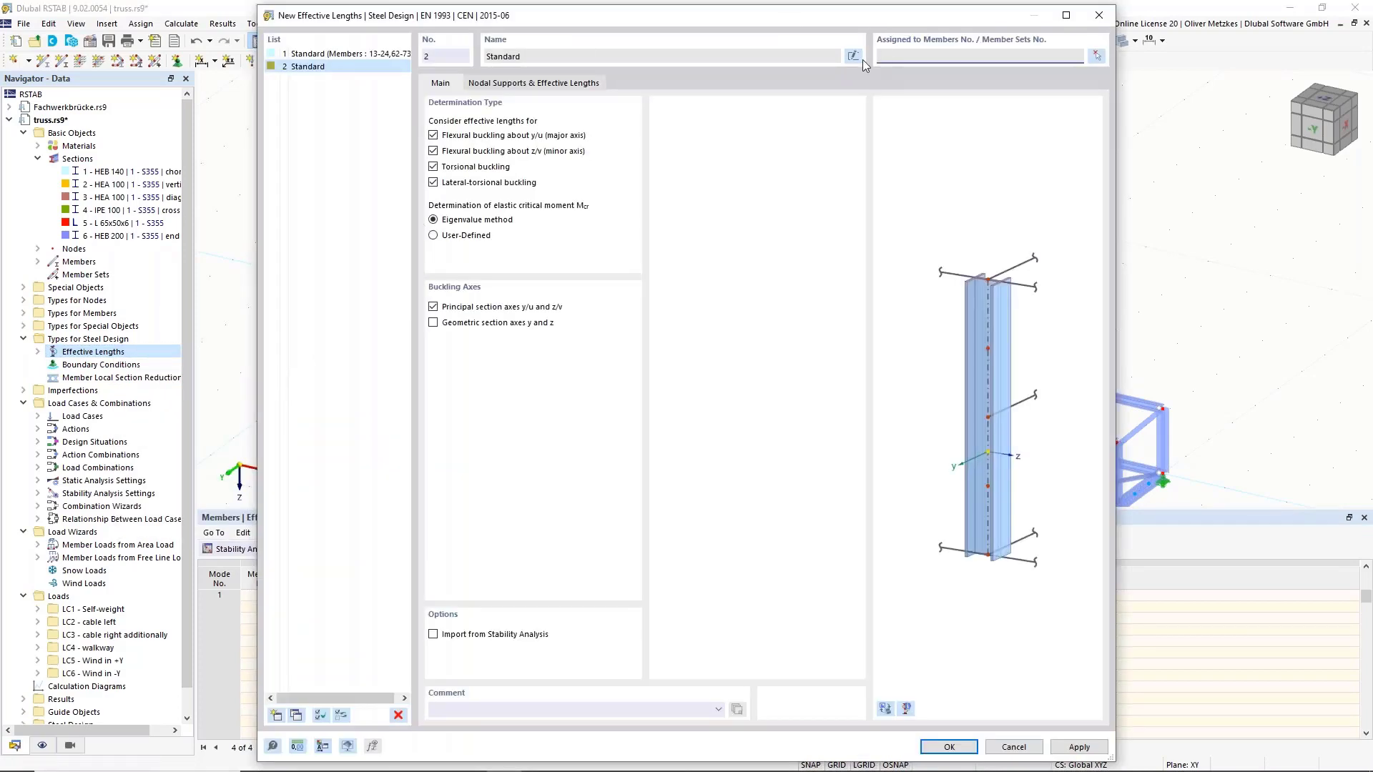
{"action": "left_click", "coordinate": [855, 57]}
{"action": "type", "text": "Diagonals"}
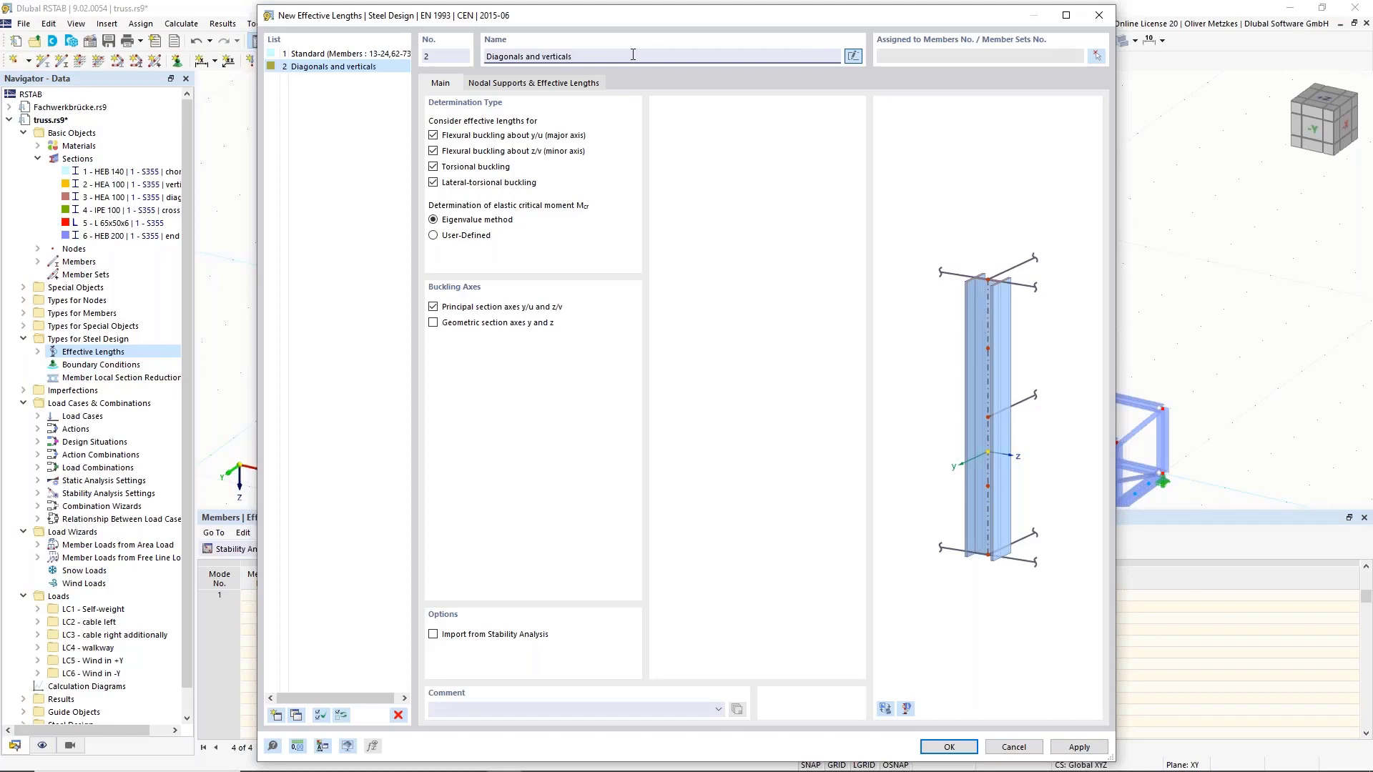
Step: Set the effective length factor about the y/u axis to 0.9 for the diagonals and verticals
{"action": "left_click", "coordinate": [556, 85]}
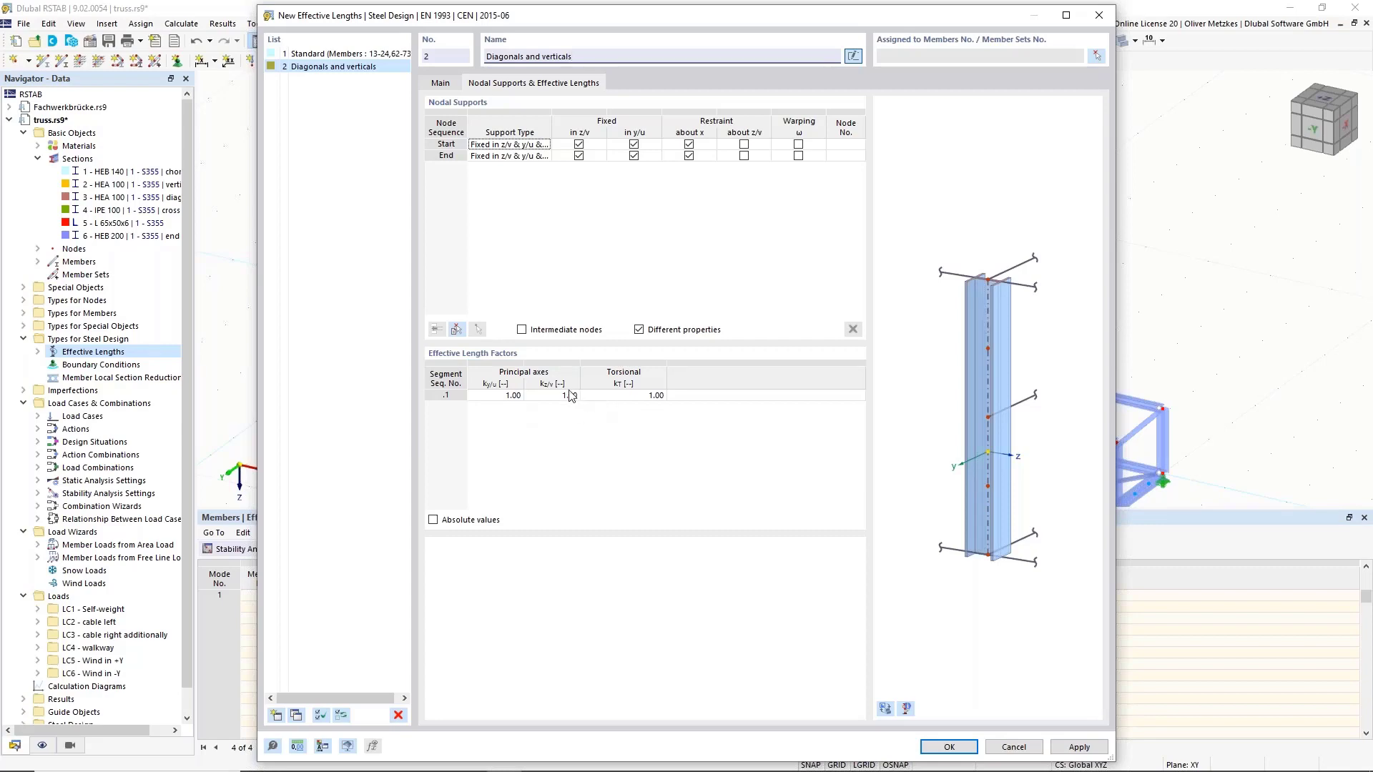
{"action": "left_click_drag", "start_coordinate": [584, 27], "coordinate": [982, 149]}
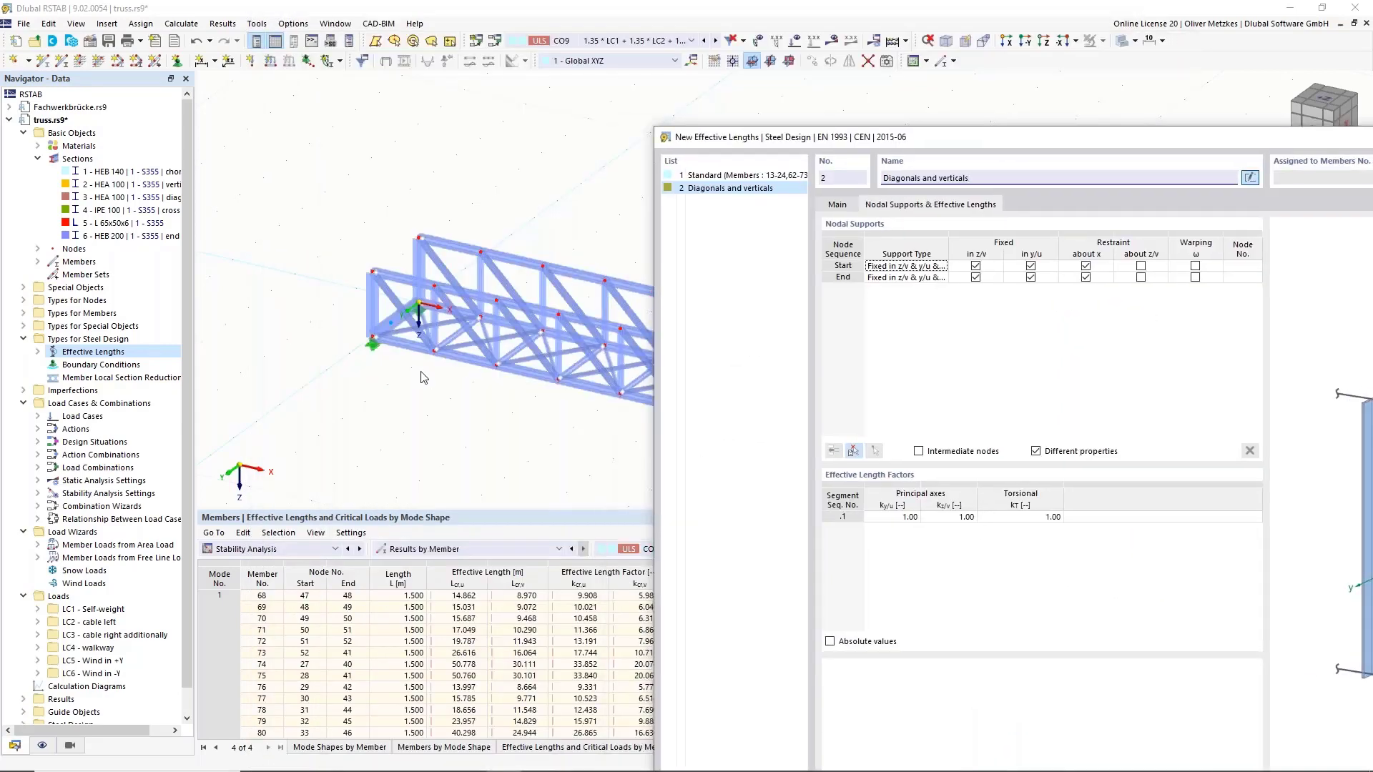
{"action": "left_click", "coordinate": [897, 517]}
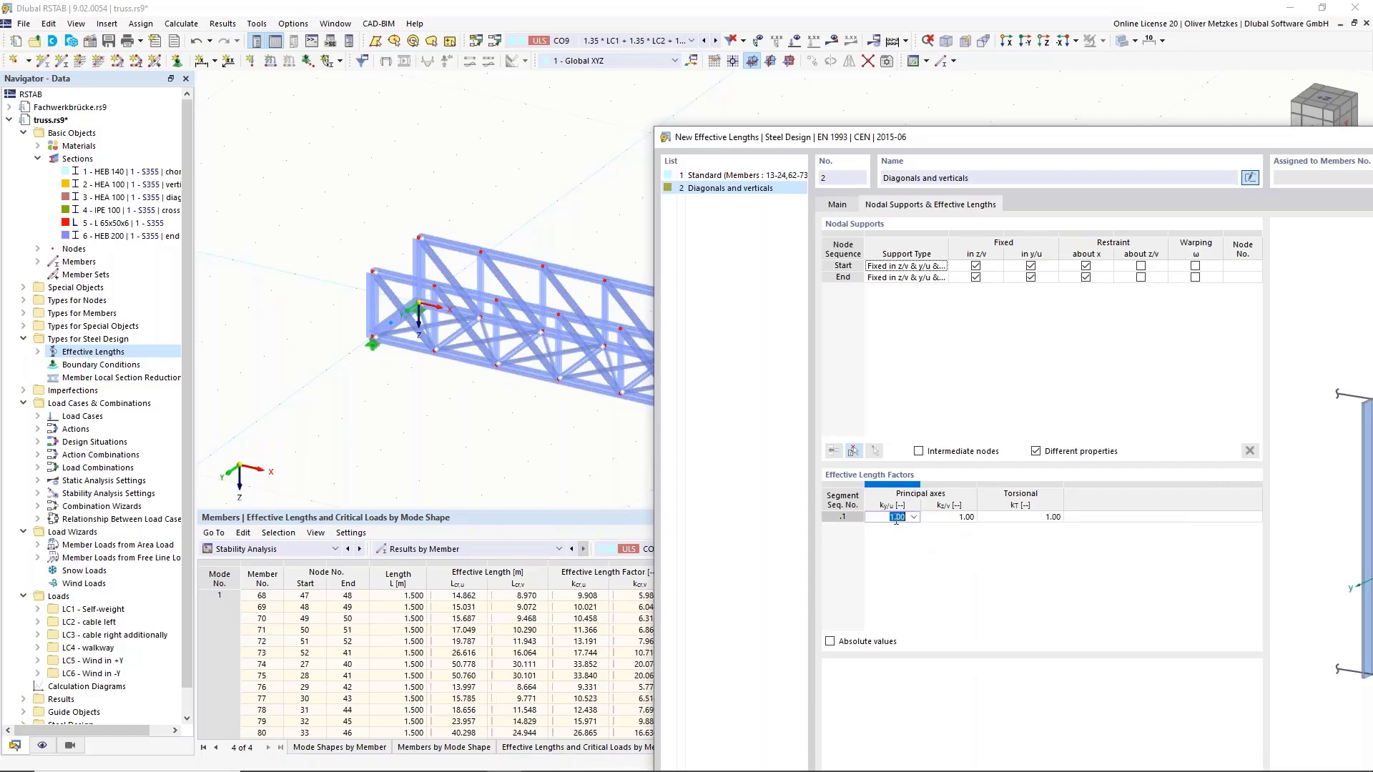
{"action": "type", "text": "0.9"}
{"action": "left_click", "coordinate": [945, 518]}
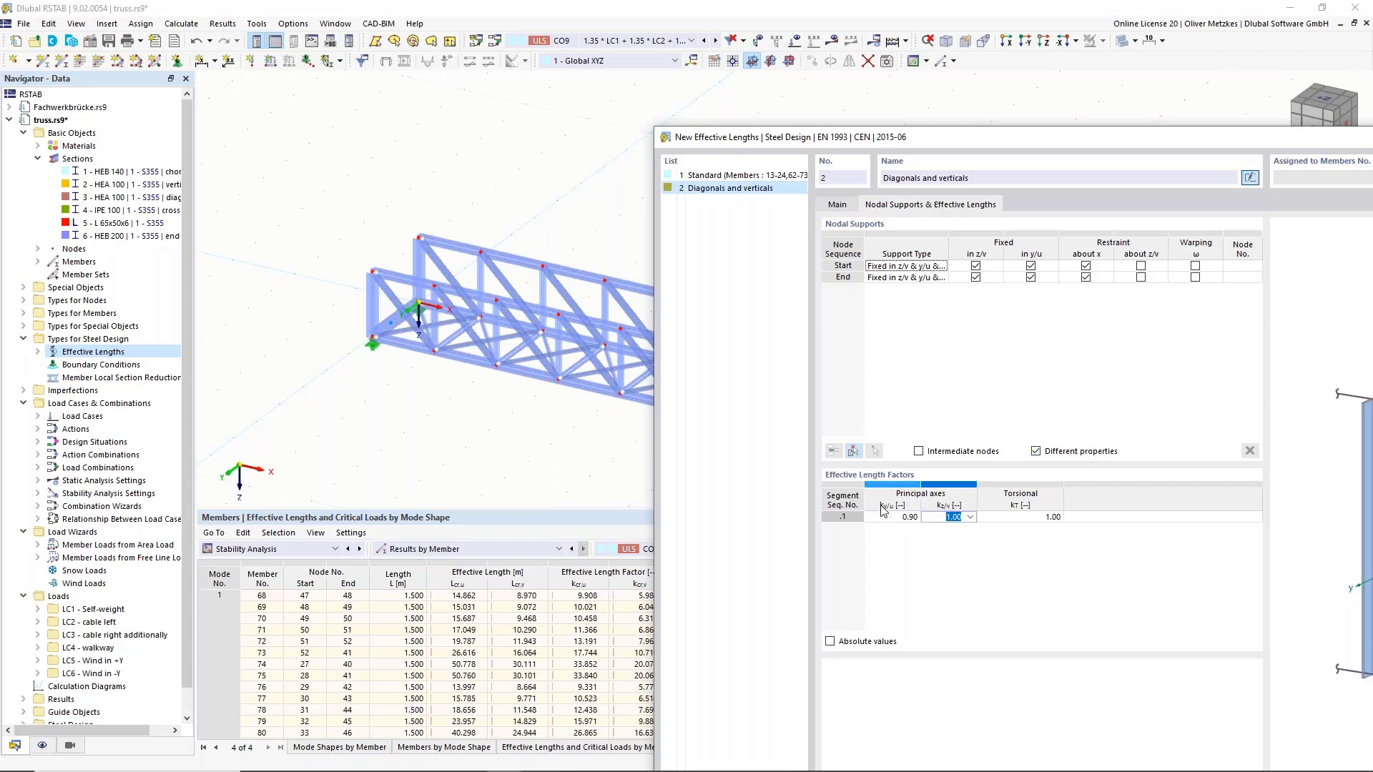
{"action": "left_click_drag", "start_coordinate": [1050, 138], "coordinate": [903, 69]}
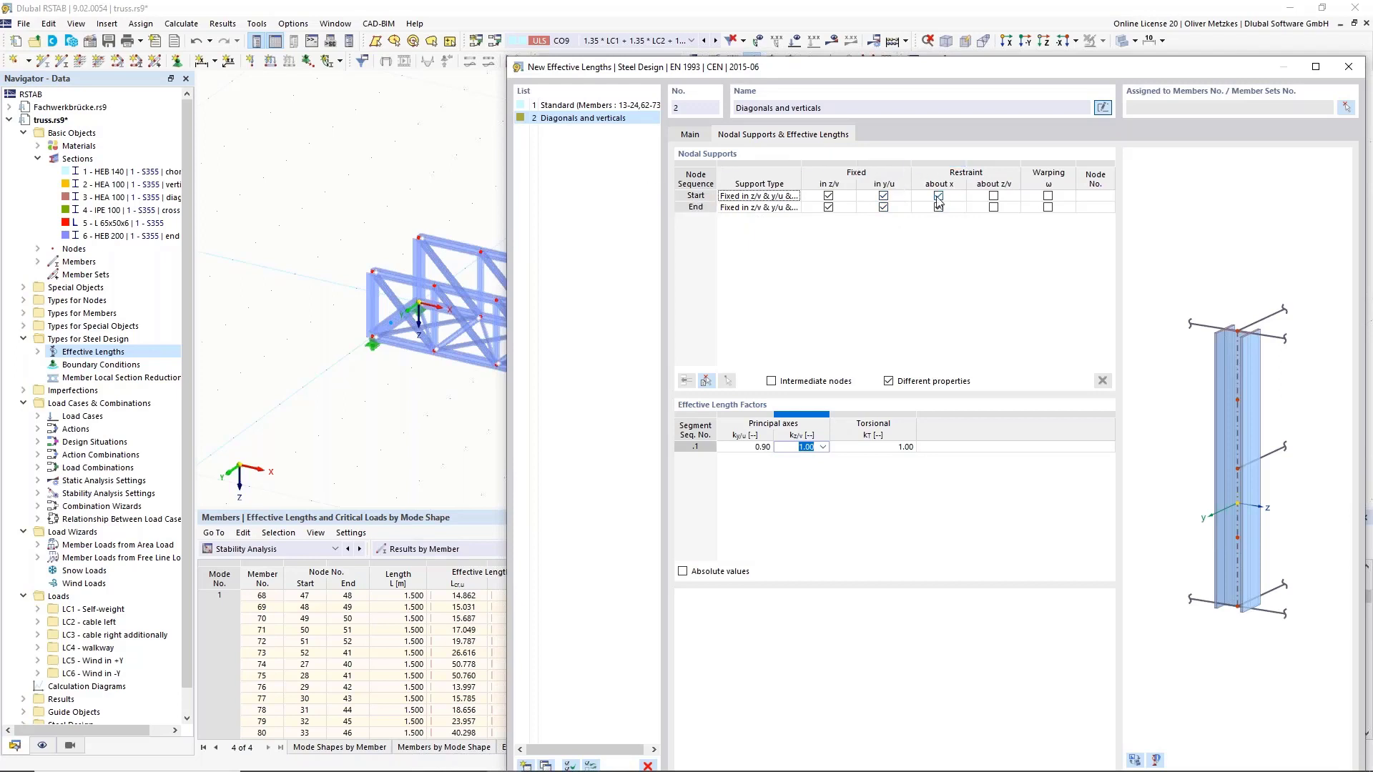
{"action": "left_click_drag", "start_coordinate": [960, 83], "coordinate": [709, 81]}
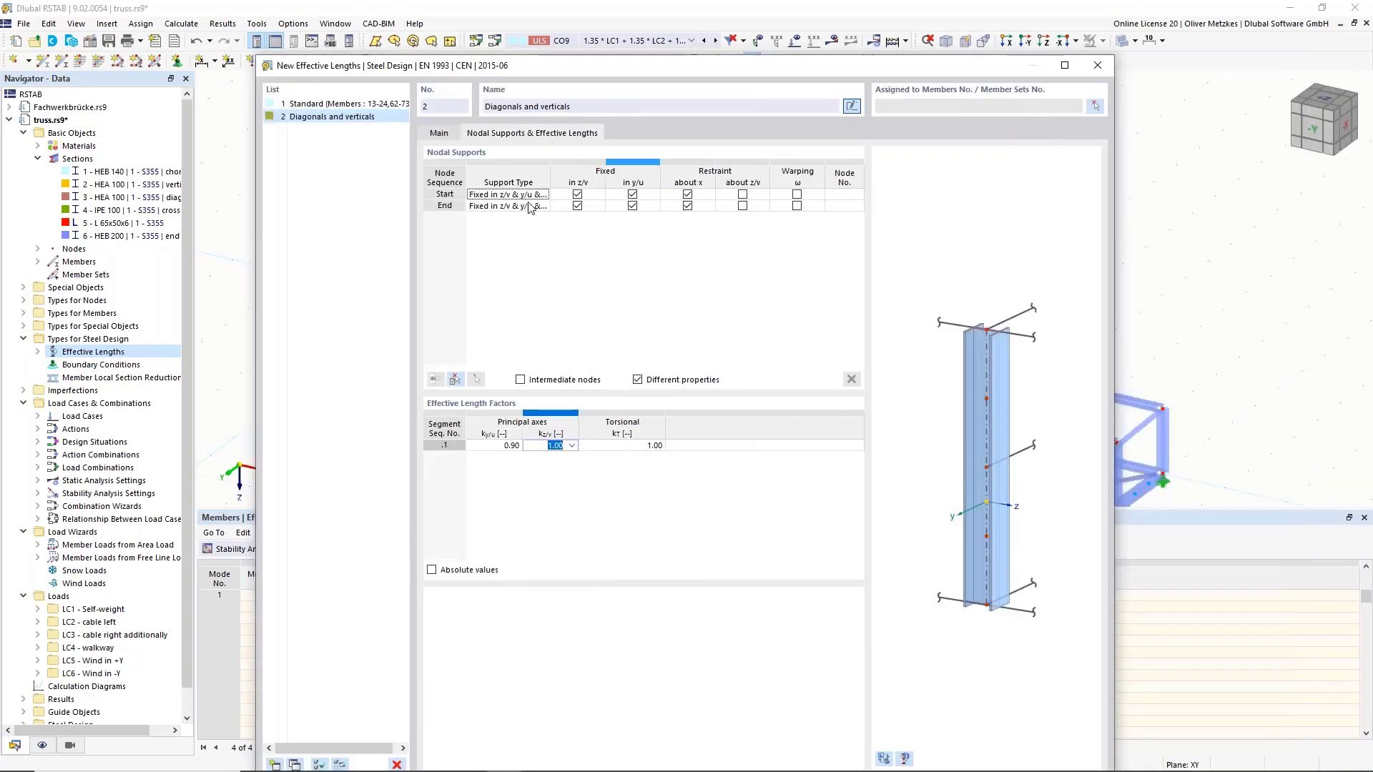
Step: Assign the Diagonals and verticals definition to members 27-31, 33-49, 76-80 and 82-98 from the side view of the bridge
{"action": "left_click", "coordinate": [1094, 107]}
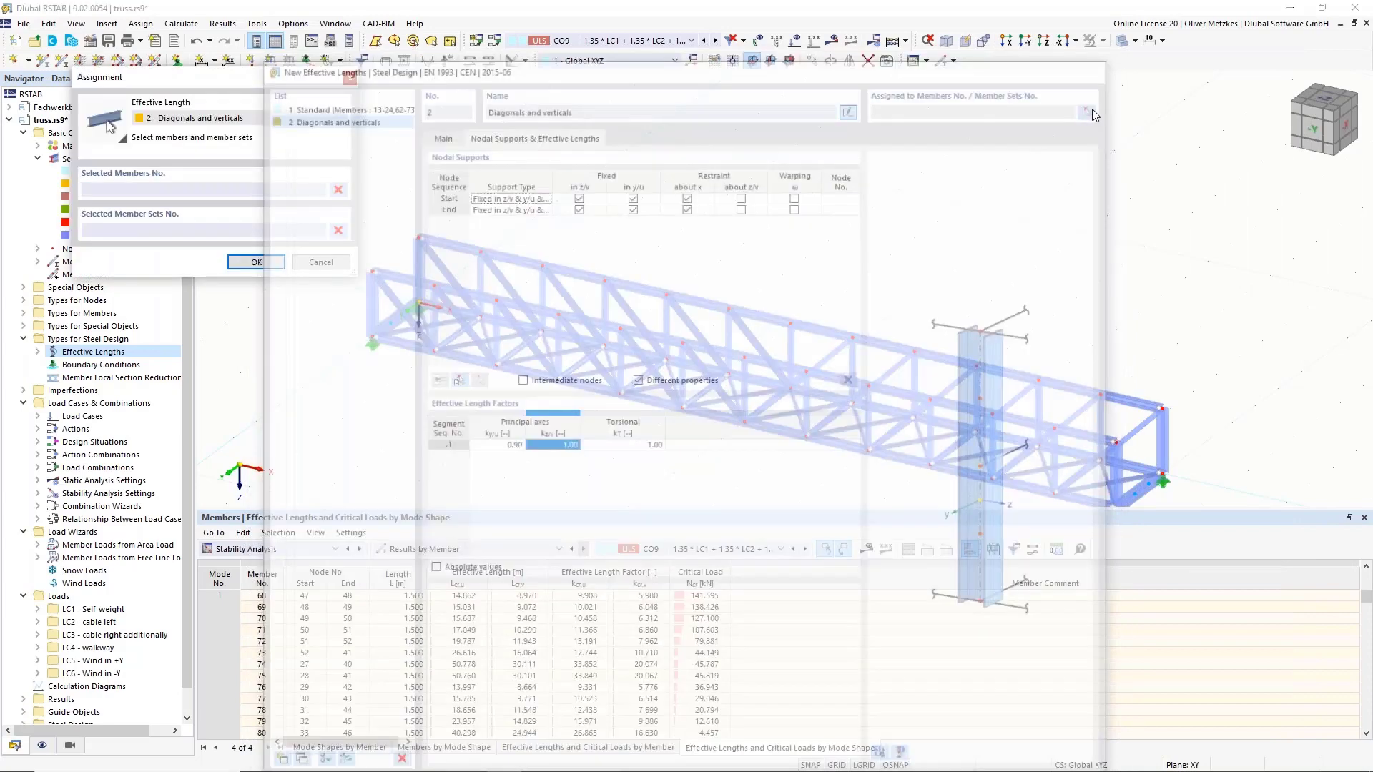
{"action": "middle_click_drag", "start_coordinate": [1089, 288], "coordinate": [1186, 208], "text": "ctrl"}
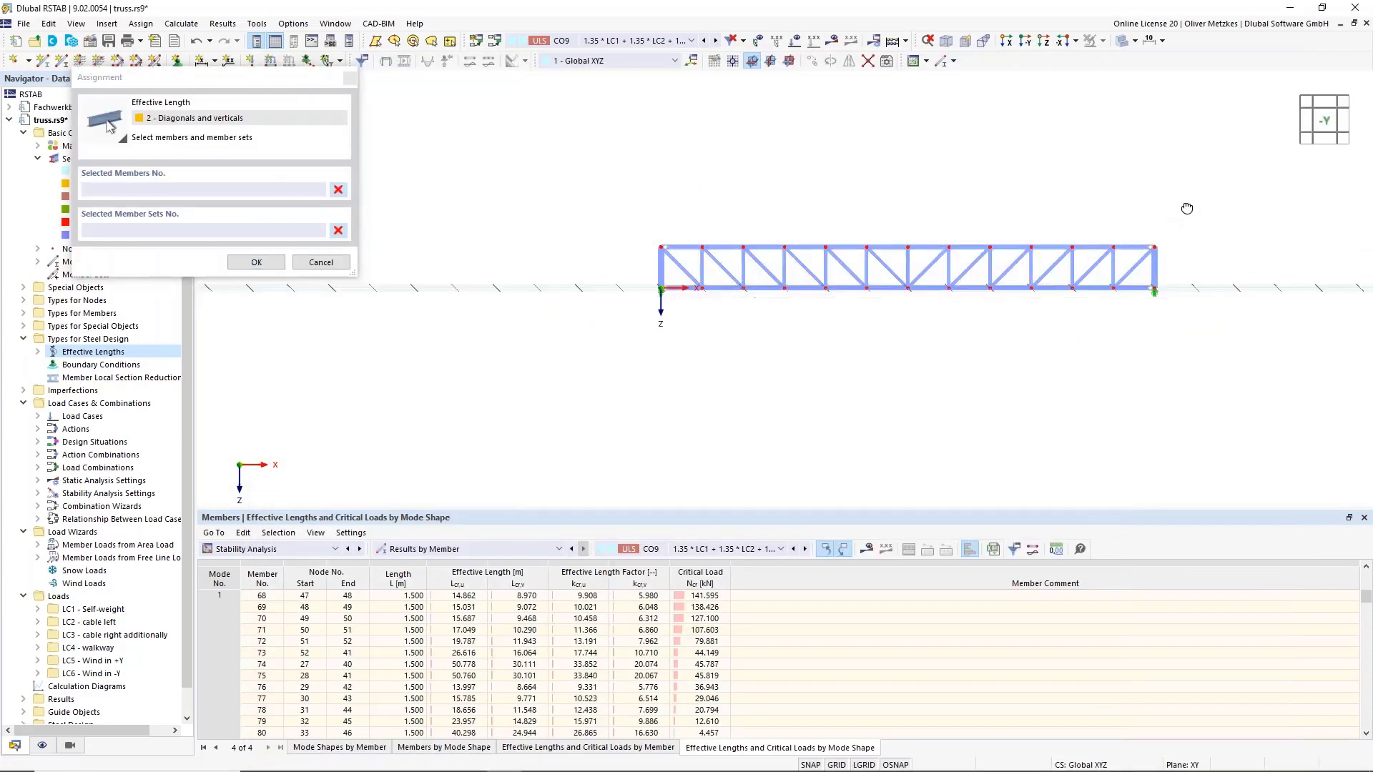
{"action": "scroll", "coordinate": [1110, 228], "scroll_direction": "up", "scroll_amount": 4}
{"action": "left_click_drag", "start_coordinate": [1202, 368], "coordinate": [619, 284]}
{"action": "middle_click_drag", "start_coordinate": [649, 216], "coordinate": [992, 185]}
{"action": "left_click_drag", "start_coordinate": [992, 284], "coordinate": [426, 261]}
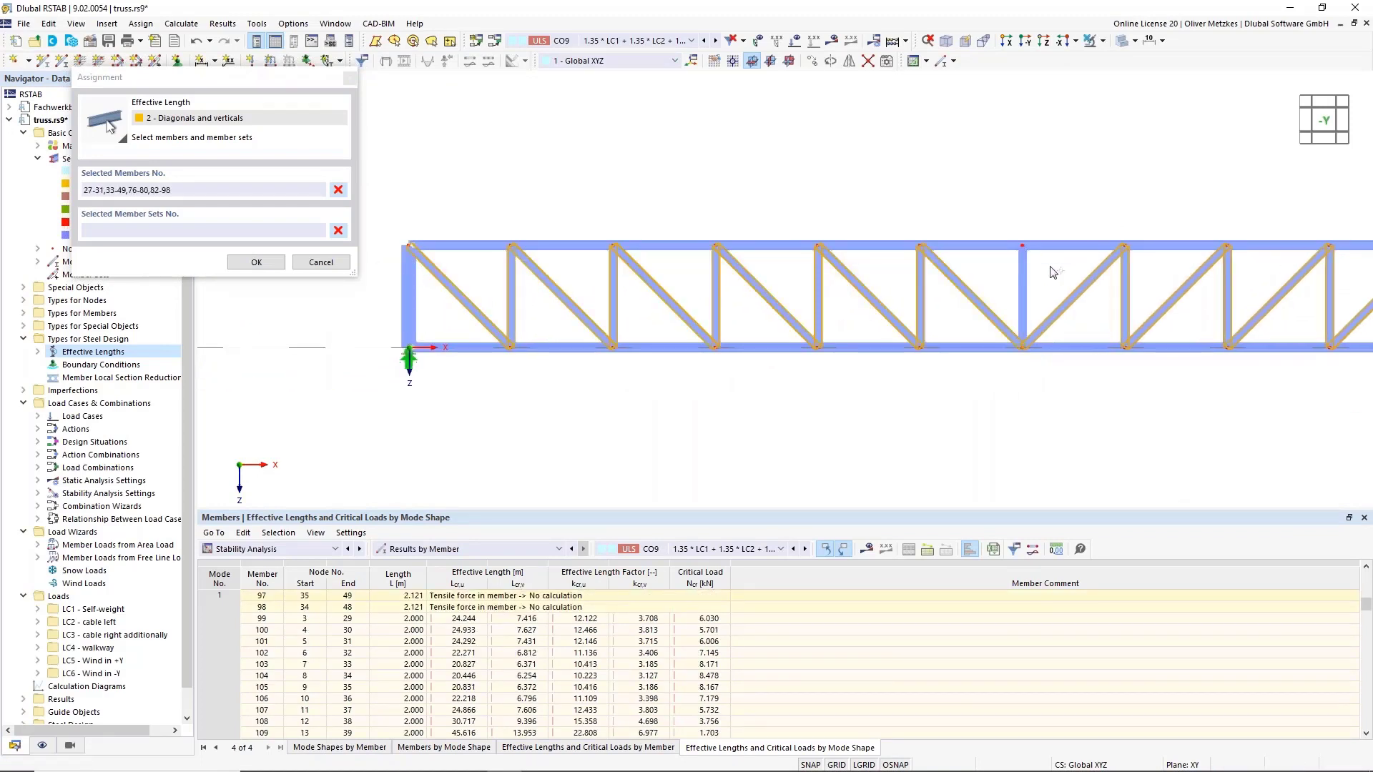
{"action": "middle_click_drag", "start_coordinate": [1114, 146], "coordinate": [868, 153]}
{"action": "scroll", "coordinate": [931, 164], "scroll_direction": "down", "scroll_amount": 2}
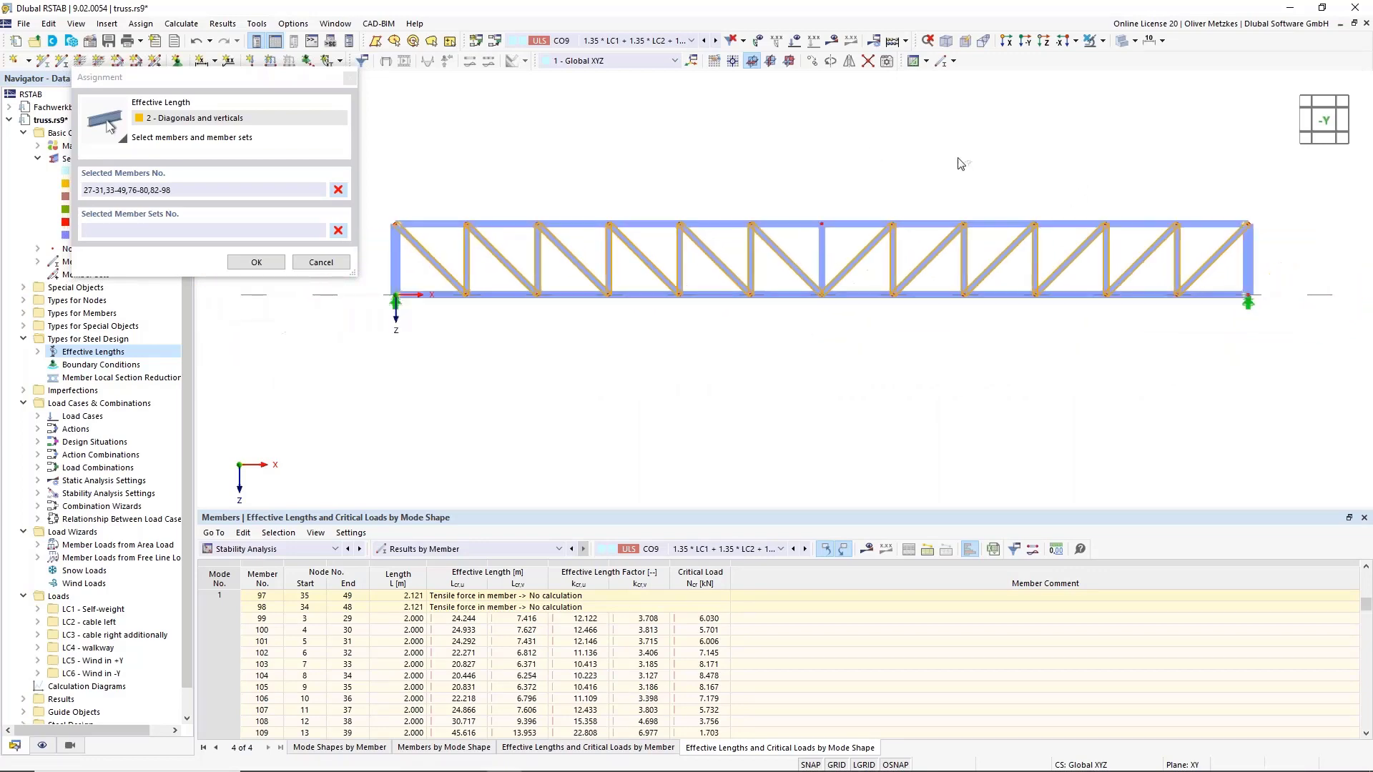
{"action": "left_click", "coordinate": [256, 263]}
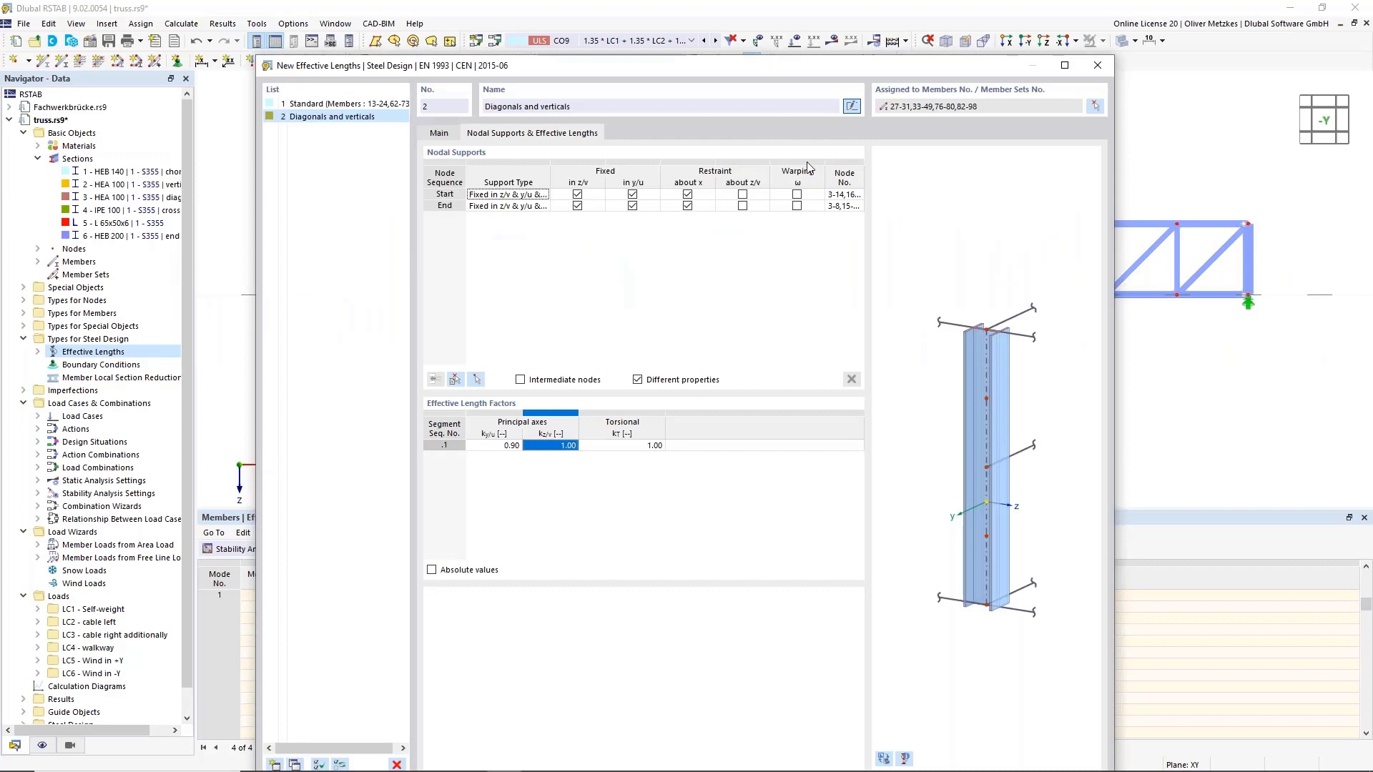
Step: Add a third effective lengths definition and exclude flexural buckling about the y/u major axis from it
{"action": "left_click_drag", "start_coordinate": [684, 74], "coordinate": [575, 104]}
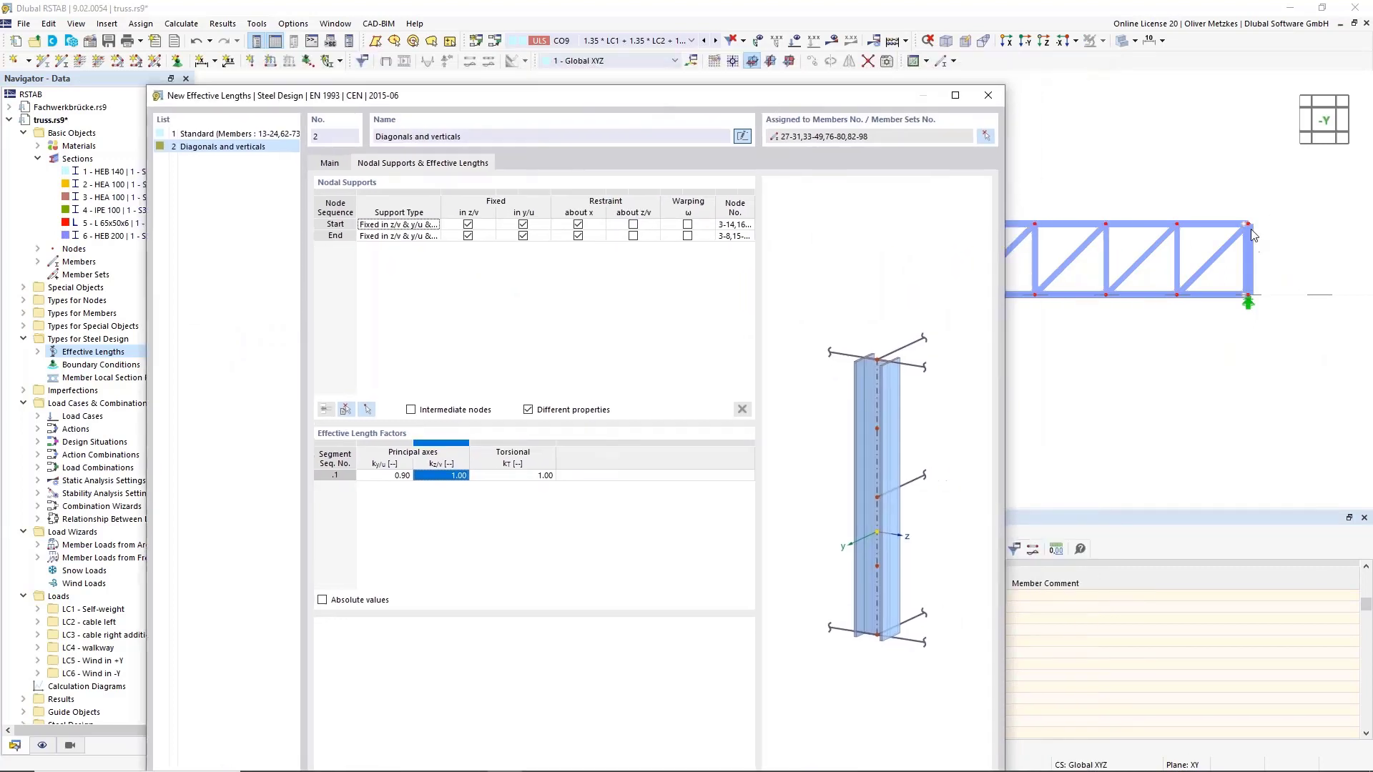
{"action": "left_click_drag", "start_coordinate": [792, 95], "coordinate": [875, 51]}
{"action": "left_click", "coordinate": [248, 752]}
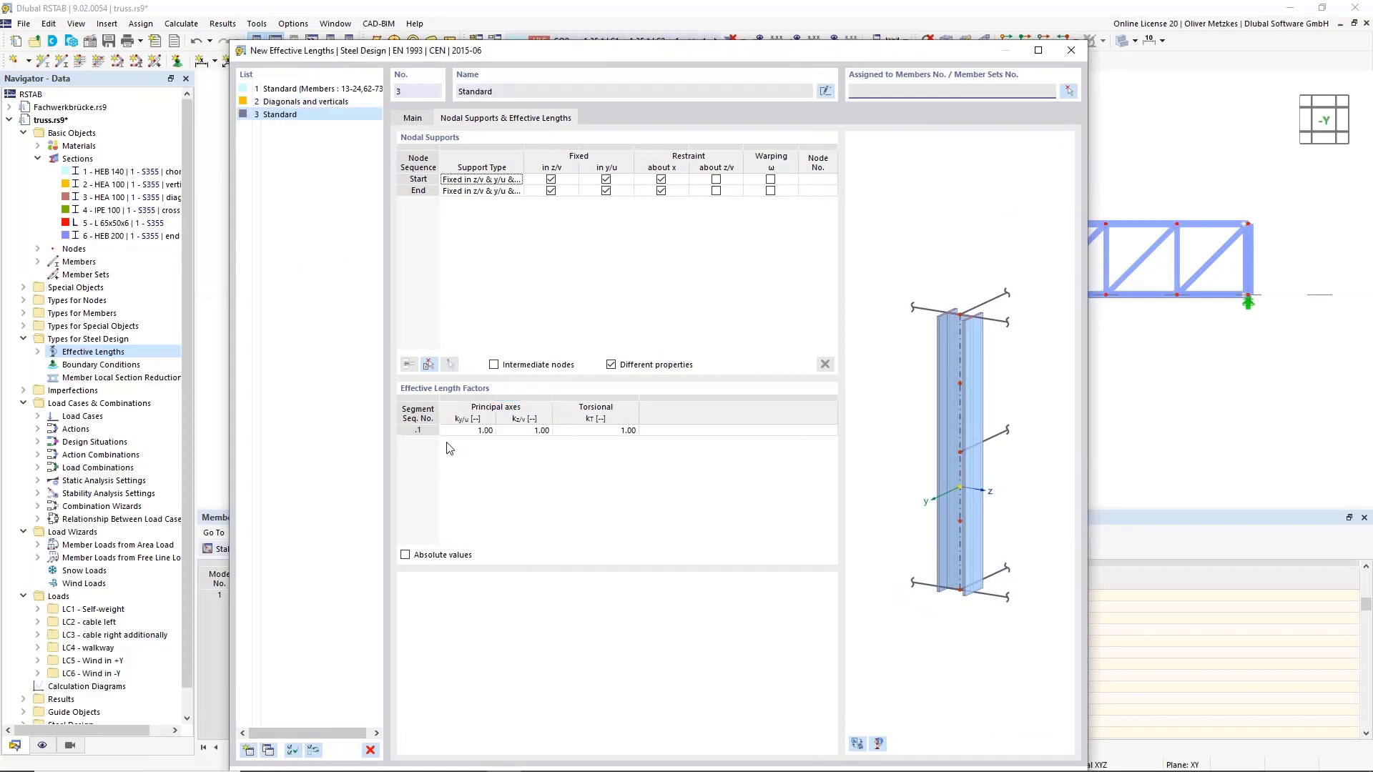
{"action": "left_click", "coordinate": [427, 117]}
{"action": "left_click_drag", "start_coordinate": [464, 52], "coordinate": [869, 156]}
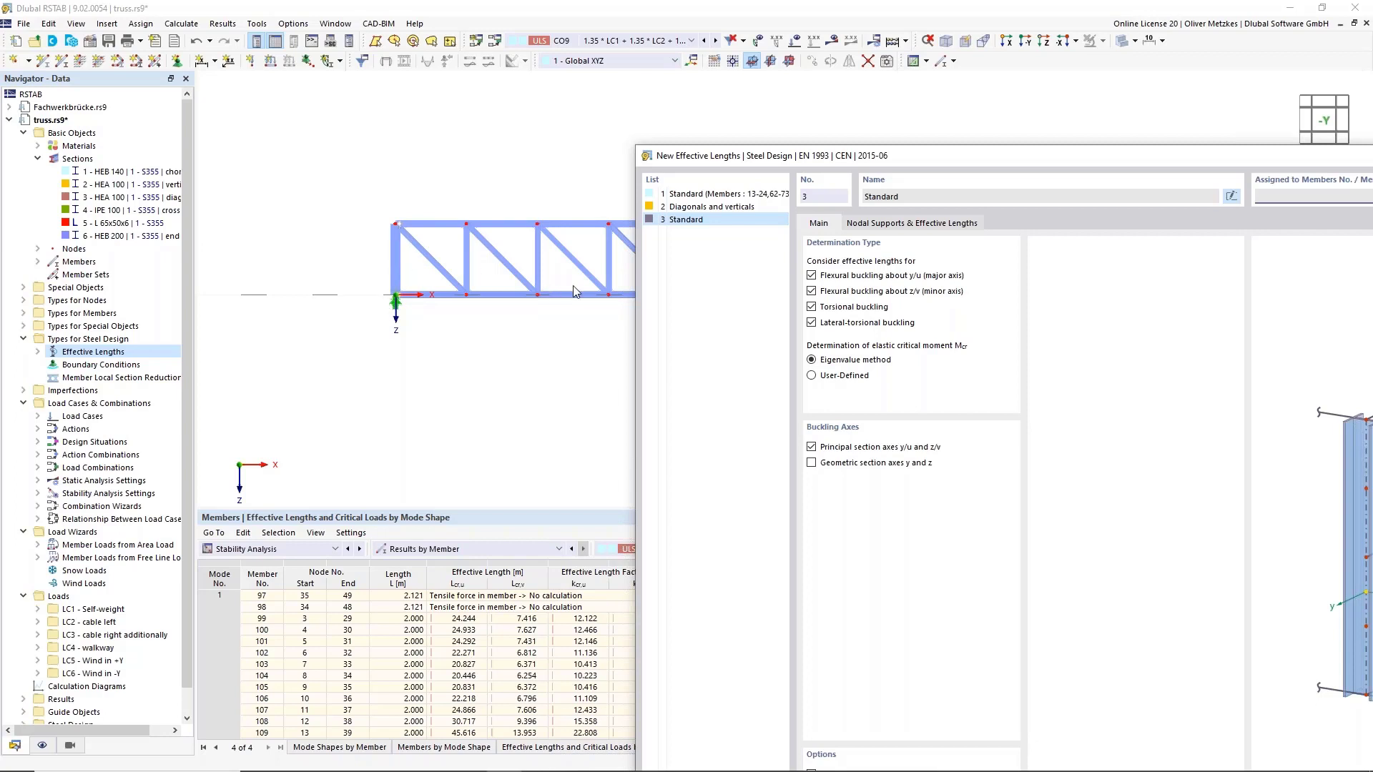
{"action": "left_click_drag", "start_coordinate": [916, 157], "coordinate": [744, 94]}
{"action": "left_click", "coordinate": [747, 212]}
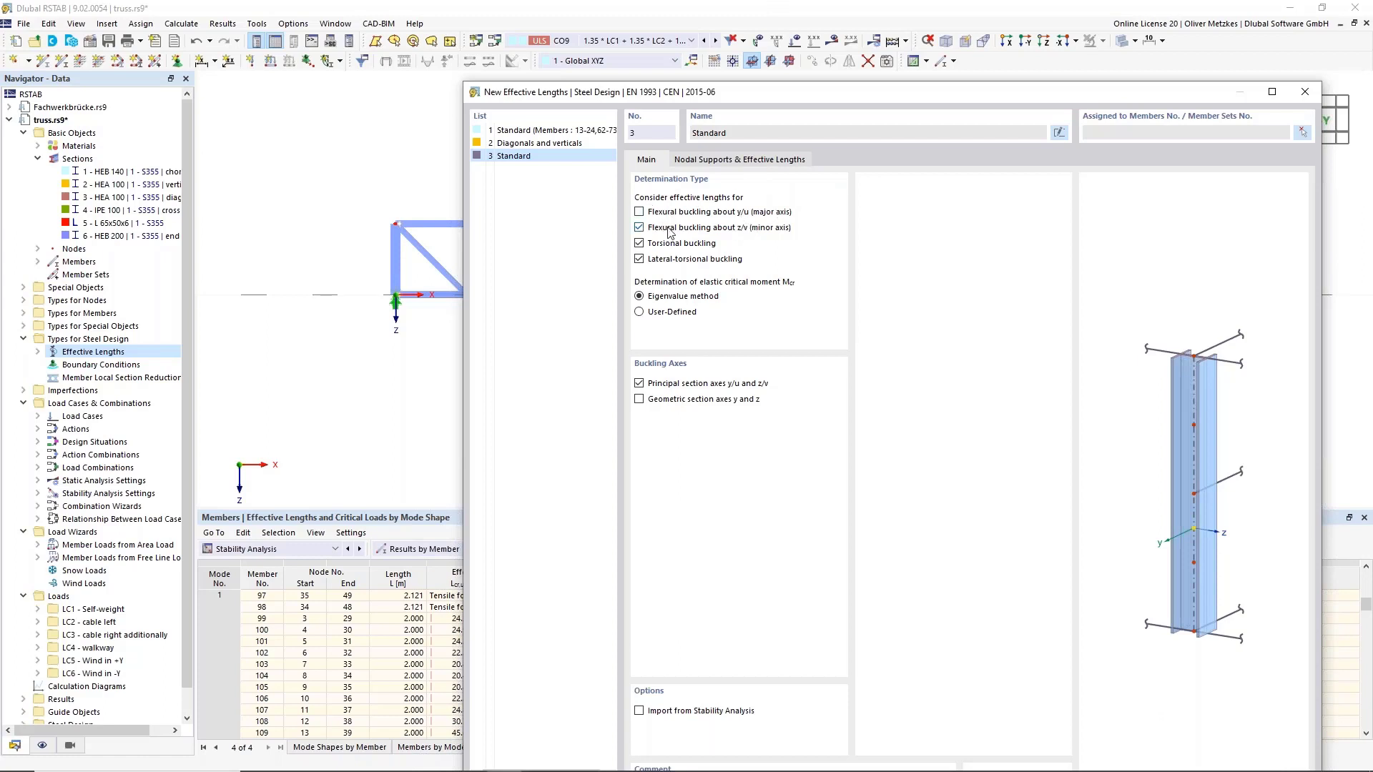
{"action": "left_click_drag", "start_coordinate": [751, 92], "coordinate": [648, 50]}
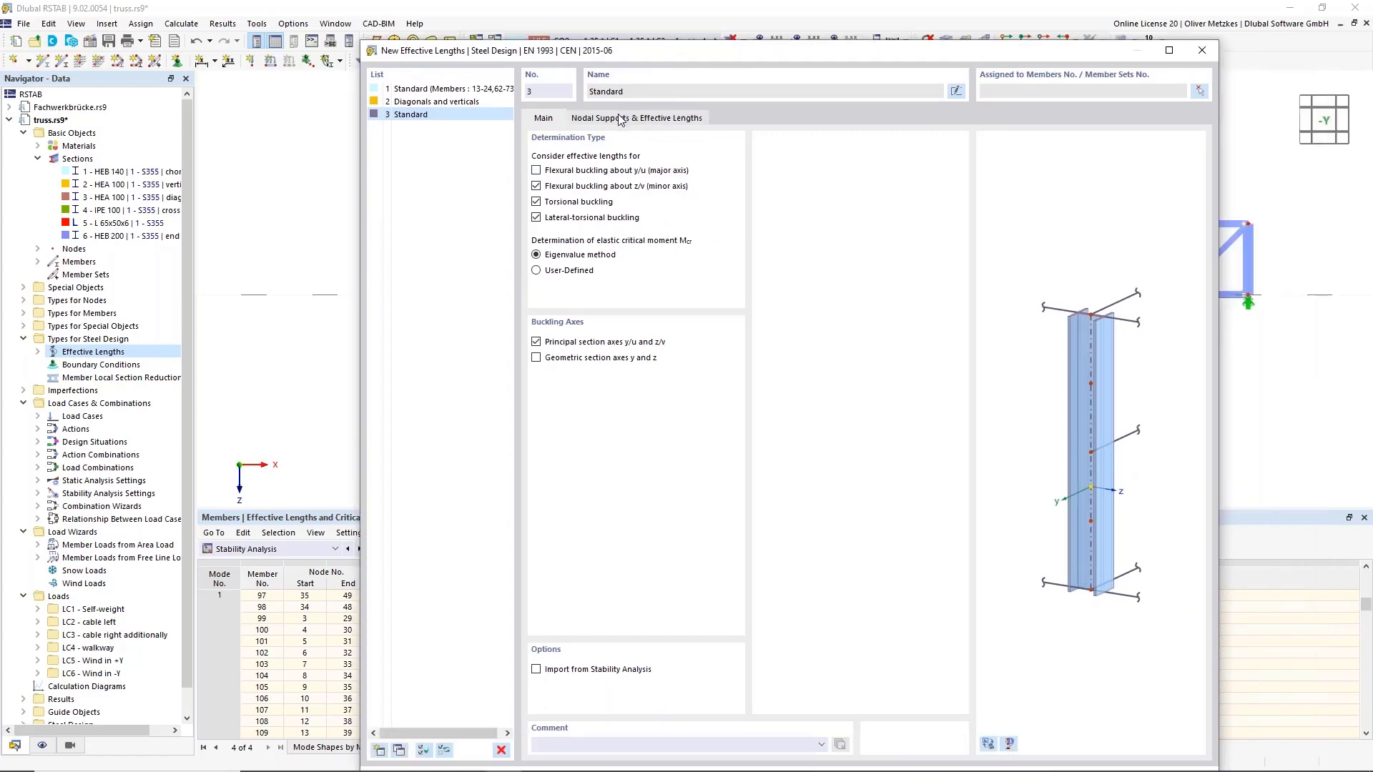
Step: Remove the restraint about x from the end nodal support of the third effective lengths definition
{"action": "left_click", "coordinate": [620, 119]}
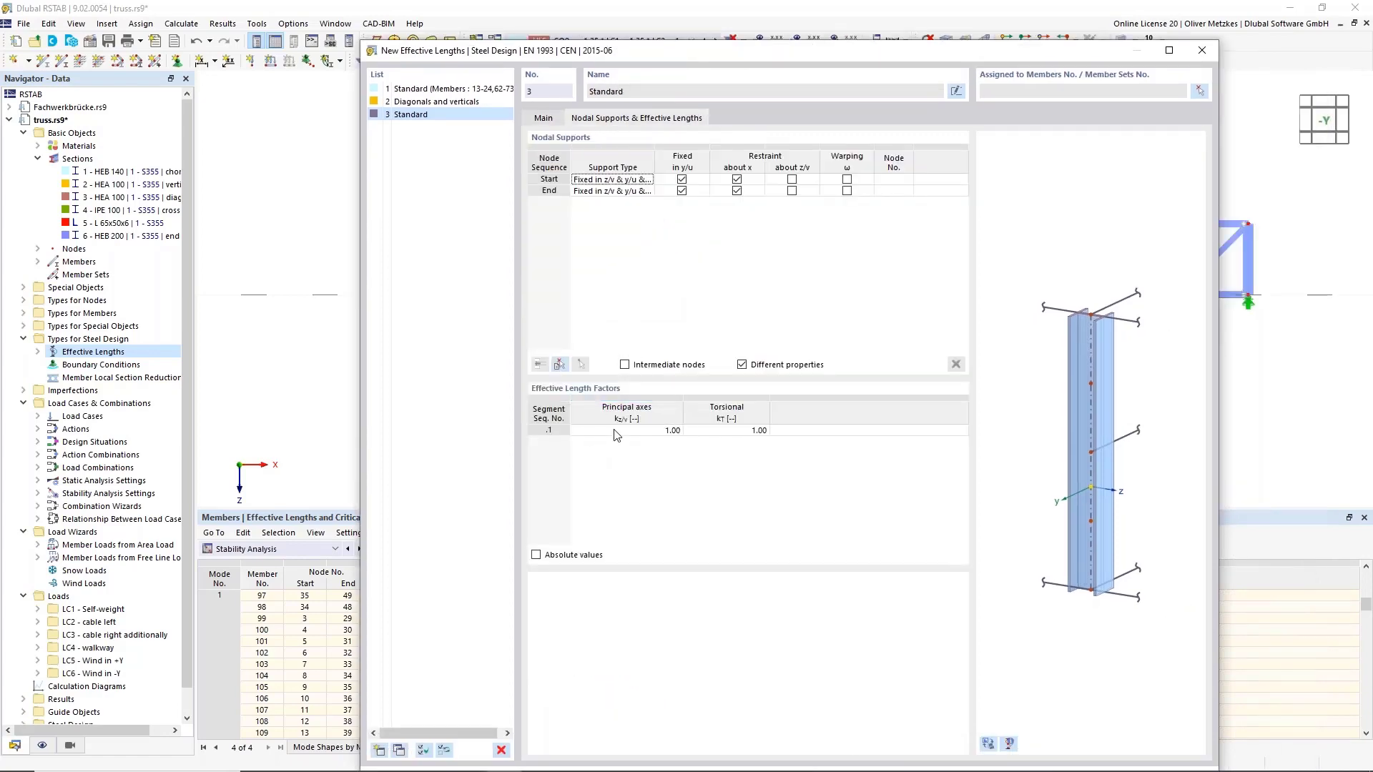
{"action": "left_click_drag", "start_coordinate": [654, 51], "coordinate": [788, 65]}
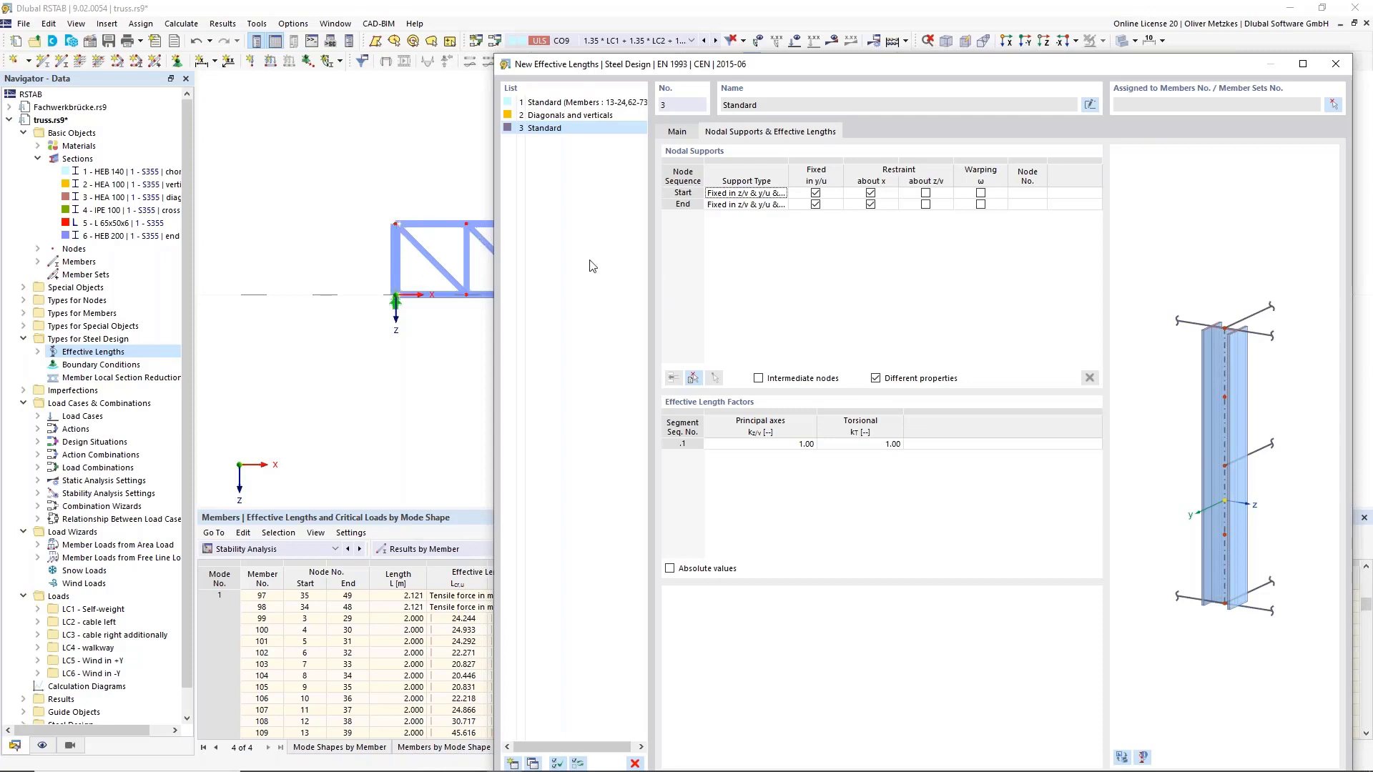
{"action": "left_click", "coordinate": [870, 204]}
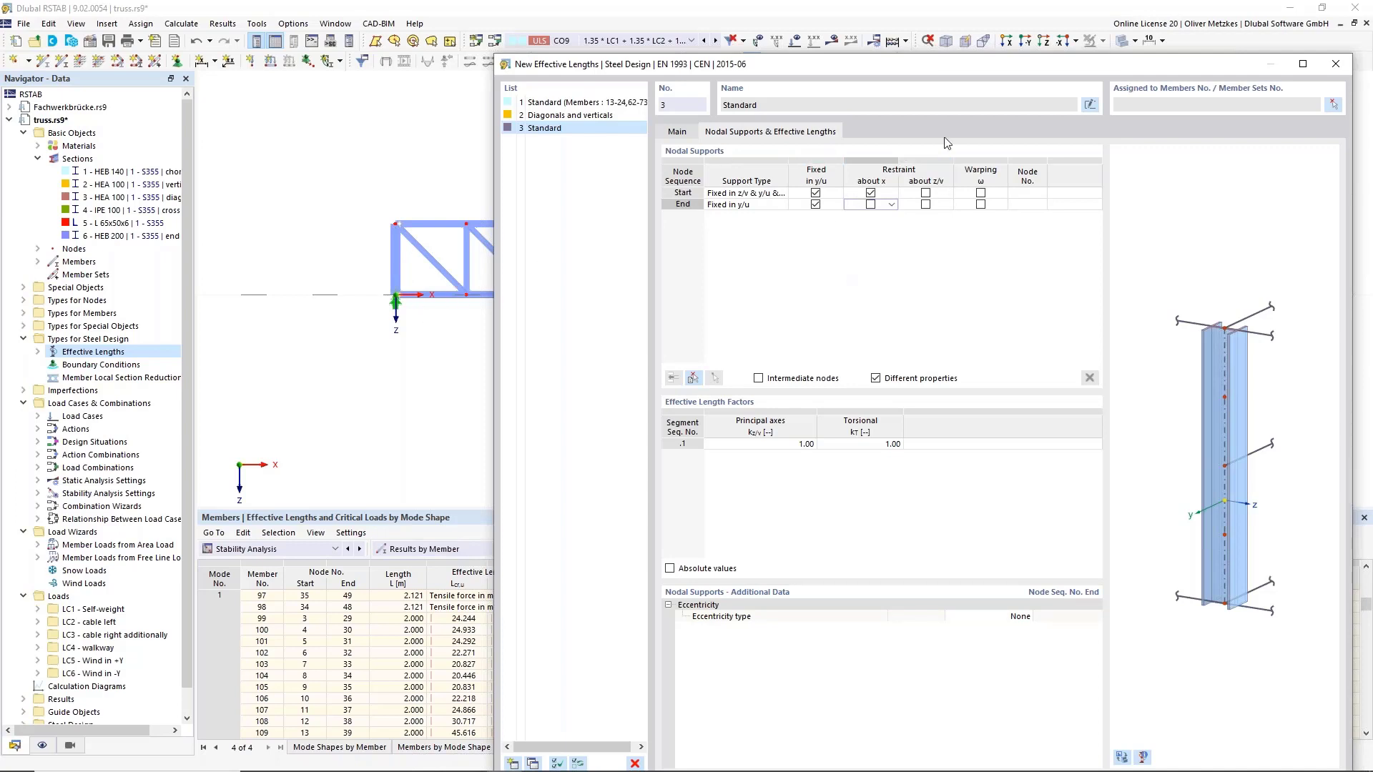
{"action": "left_click_drag", "start_coordinate": [954, 59], "coordinate": [830, 52]}
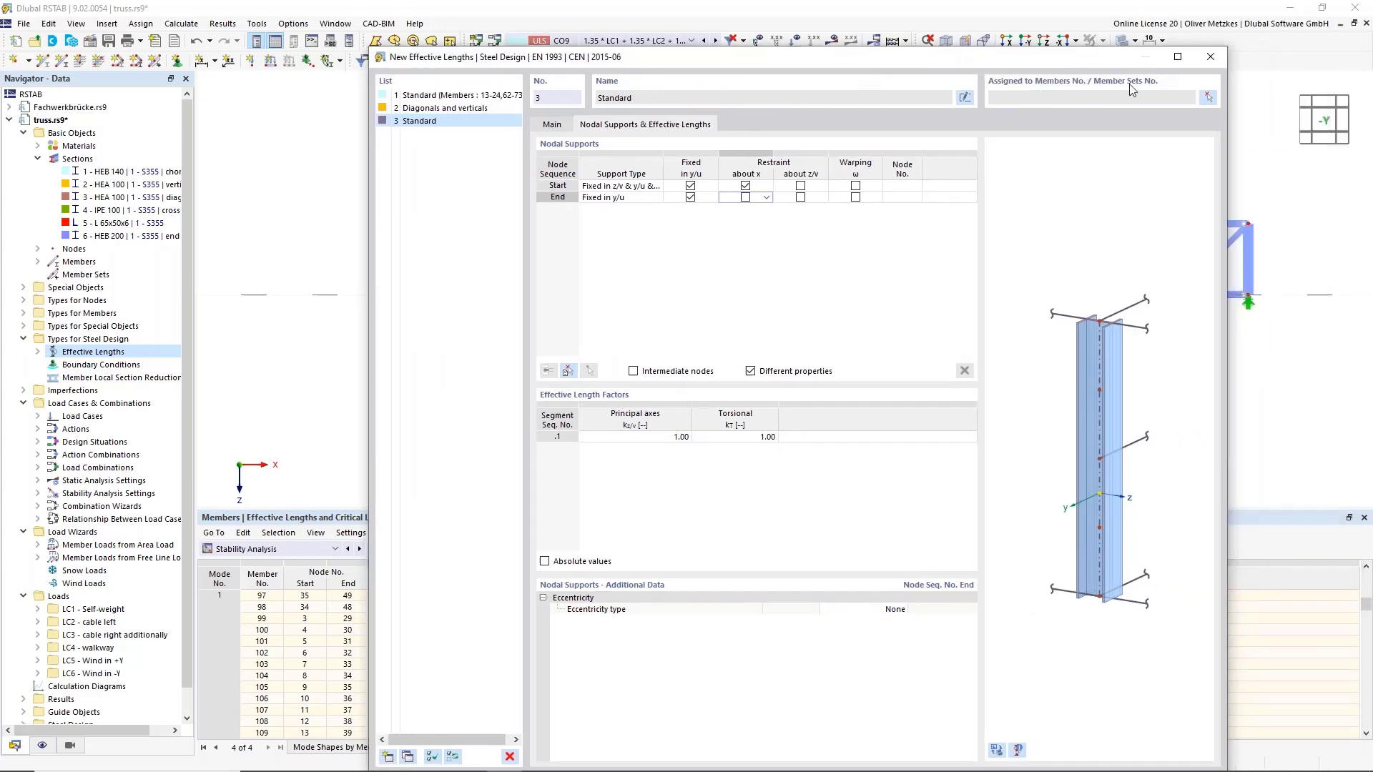
Step: Assign the third effective lengths definition to the end posts and midspan verticals, members 25, 26, 32, 74, 75 and 81, and apply the definitions
{"action": "left_click", "coordinate": [1207, 98]}
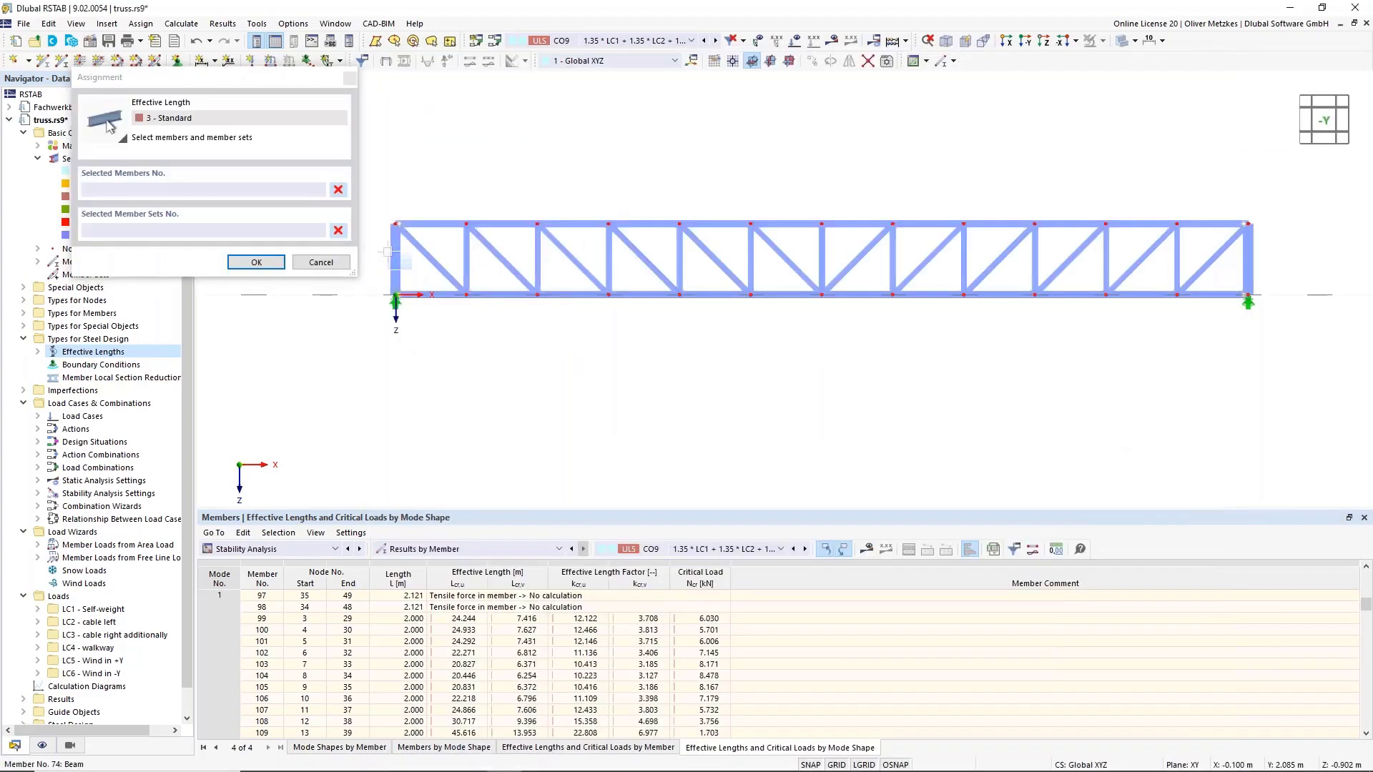
{"action": "left_click", "coordinate": [394, 264]}
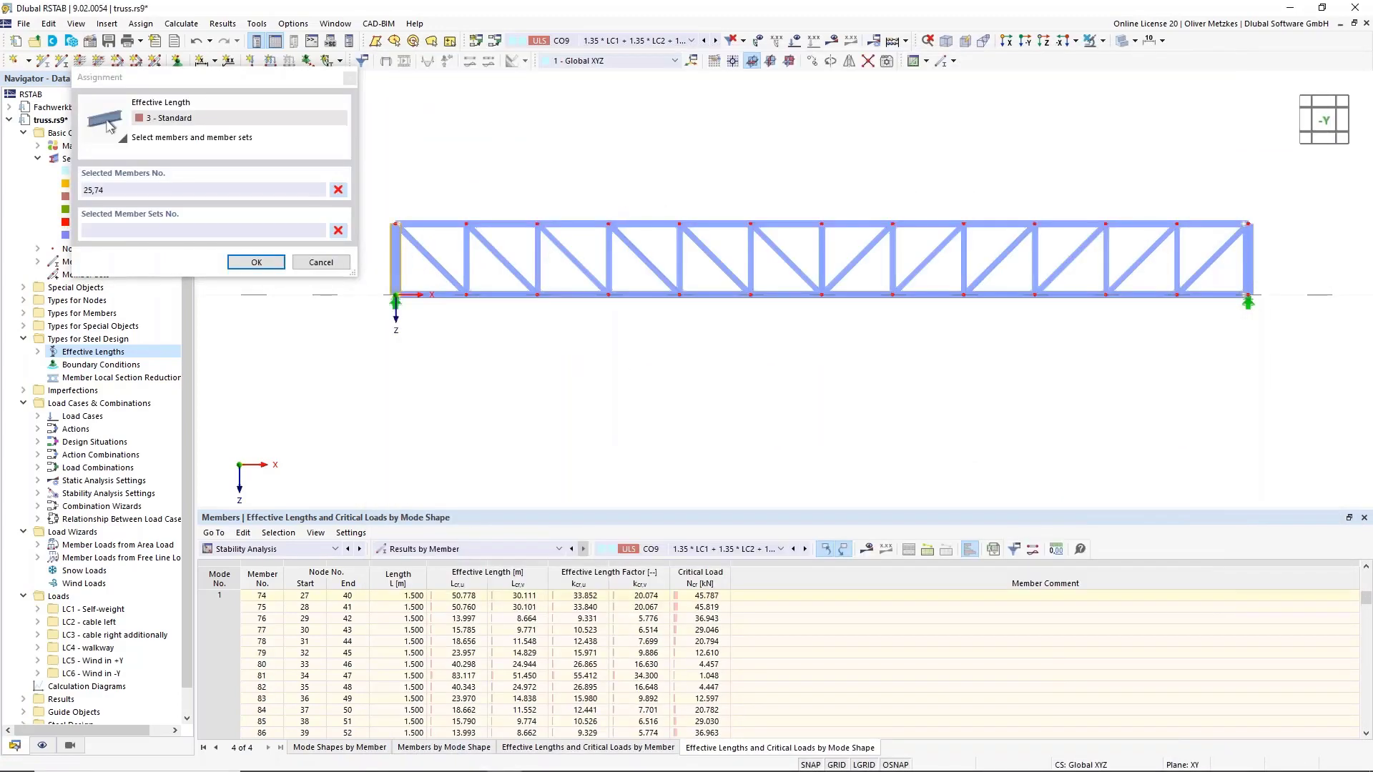
{"action": "left_click", "coordinate": [819, 247]}
{"action": "left_click", "coordinate": [1245, 258]}
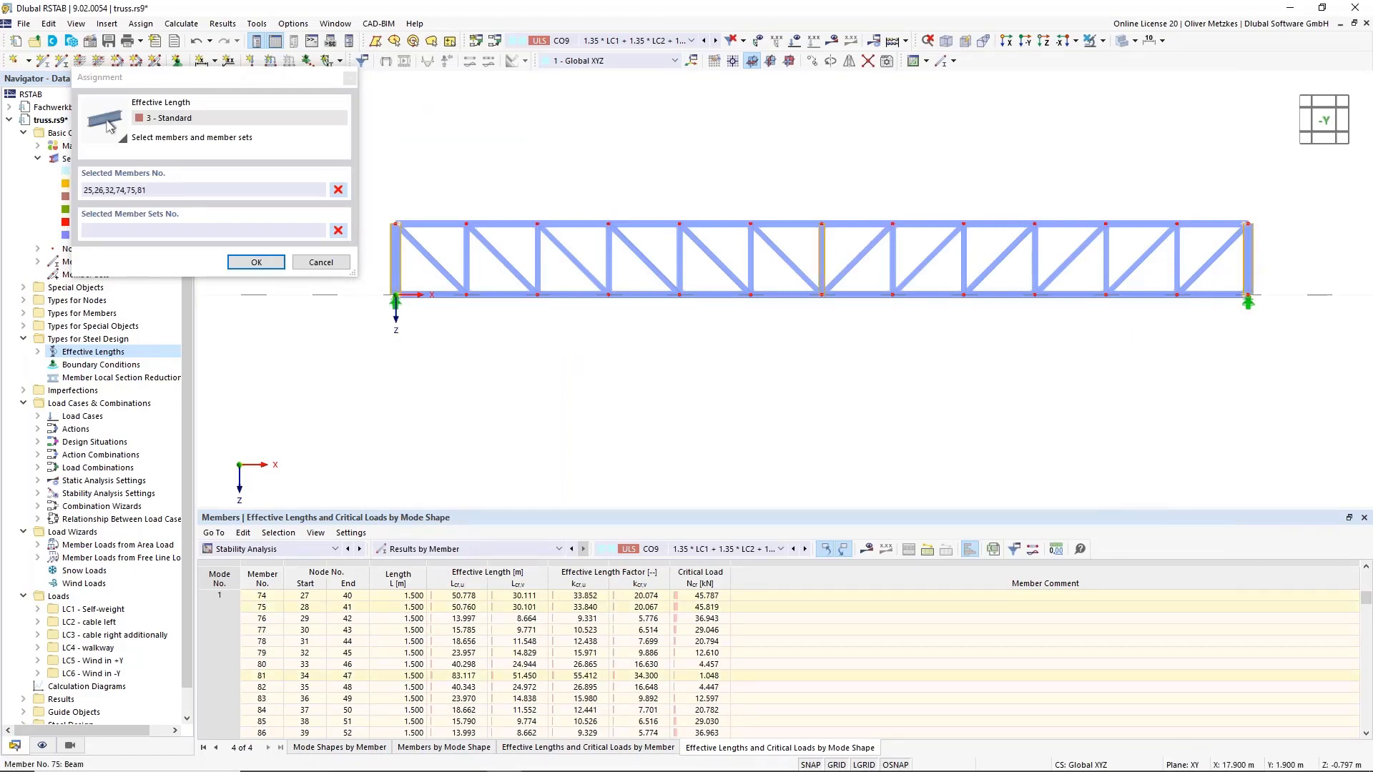
{"action": "left_click", "coordinate": [253, 261]}
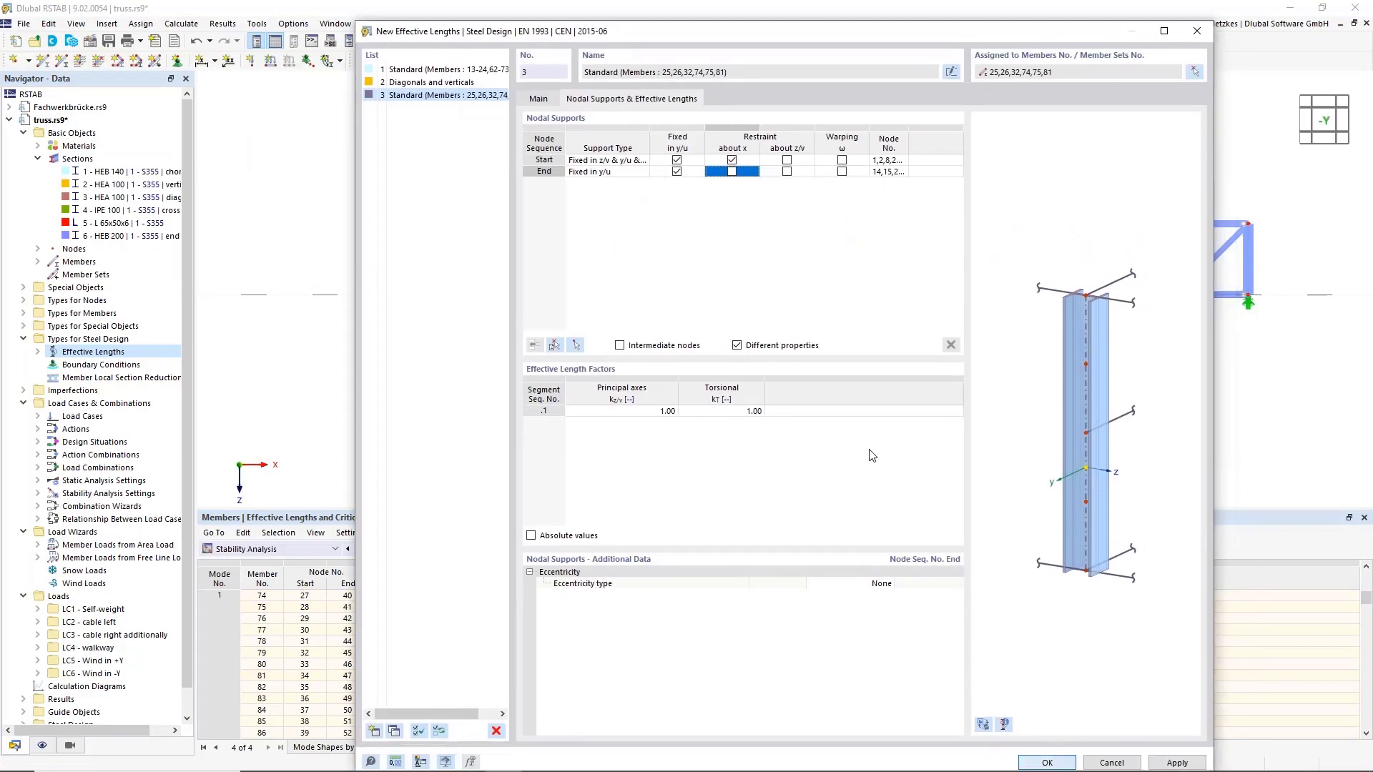
{"action": "key", "text": "Return"}
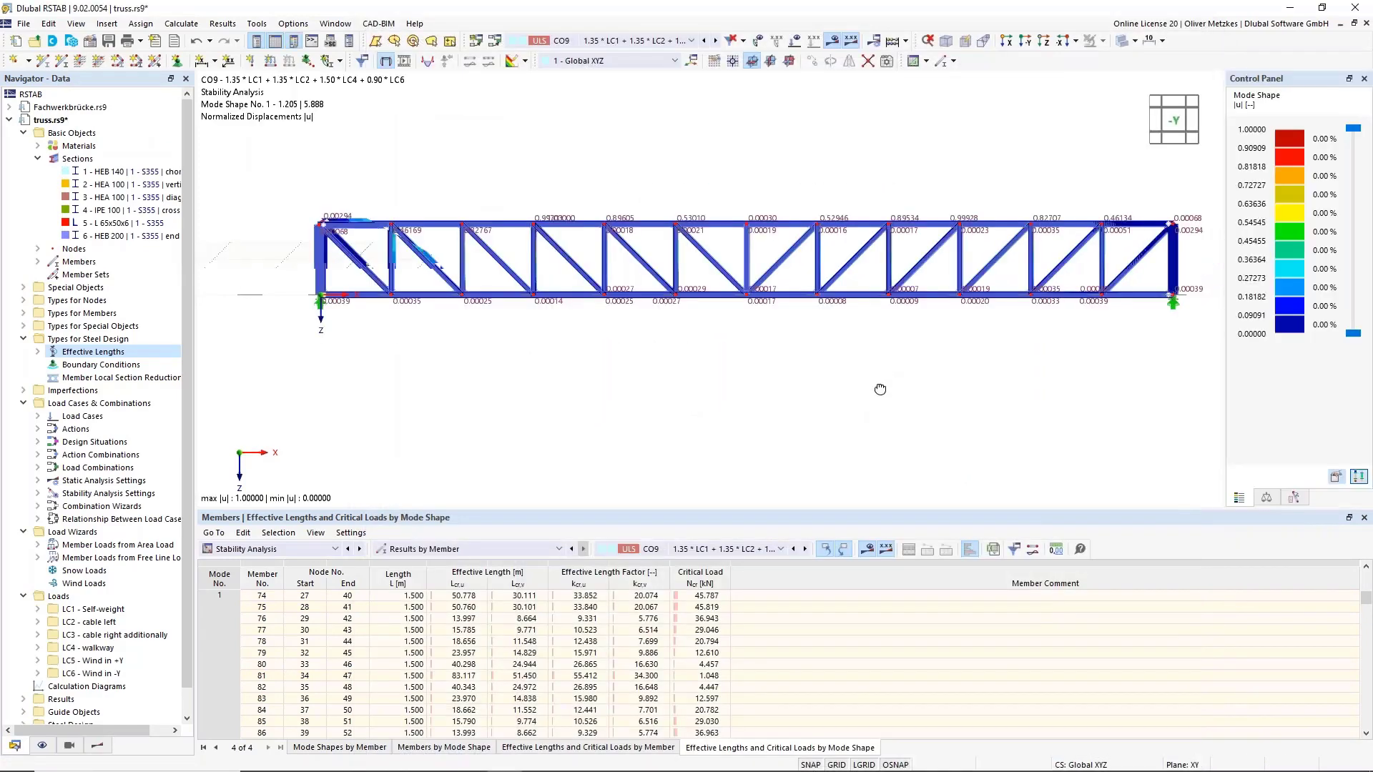
Step: Hide the stability mode shape results, add a steel design boundary conditions definition with 4 degrees of freedom, and bring up its nodal supports
{"action": "left_click", "coordinate": [945, 40]}
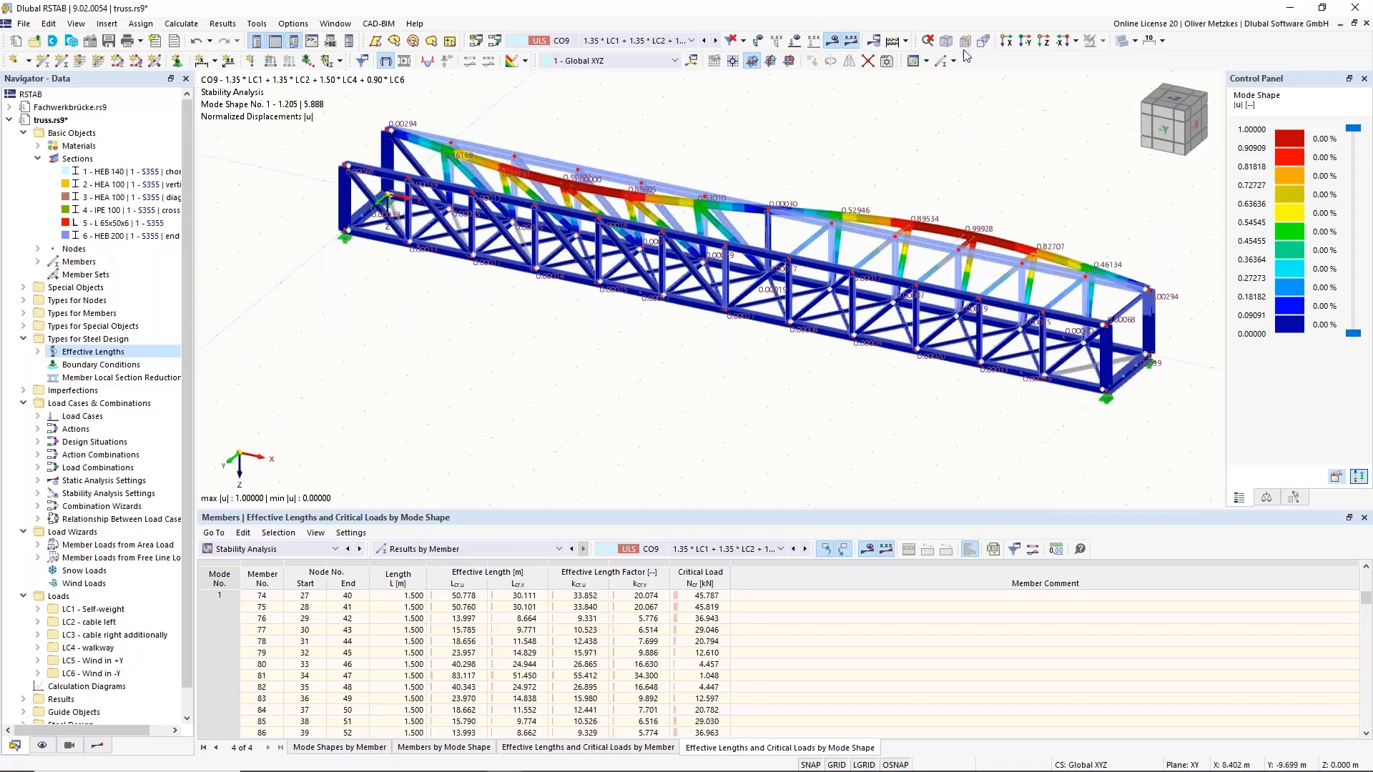
{"action": "left_click", "coordinate": [832, 41]}
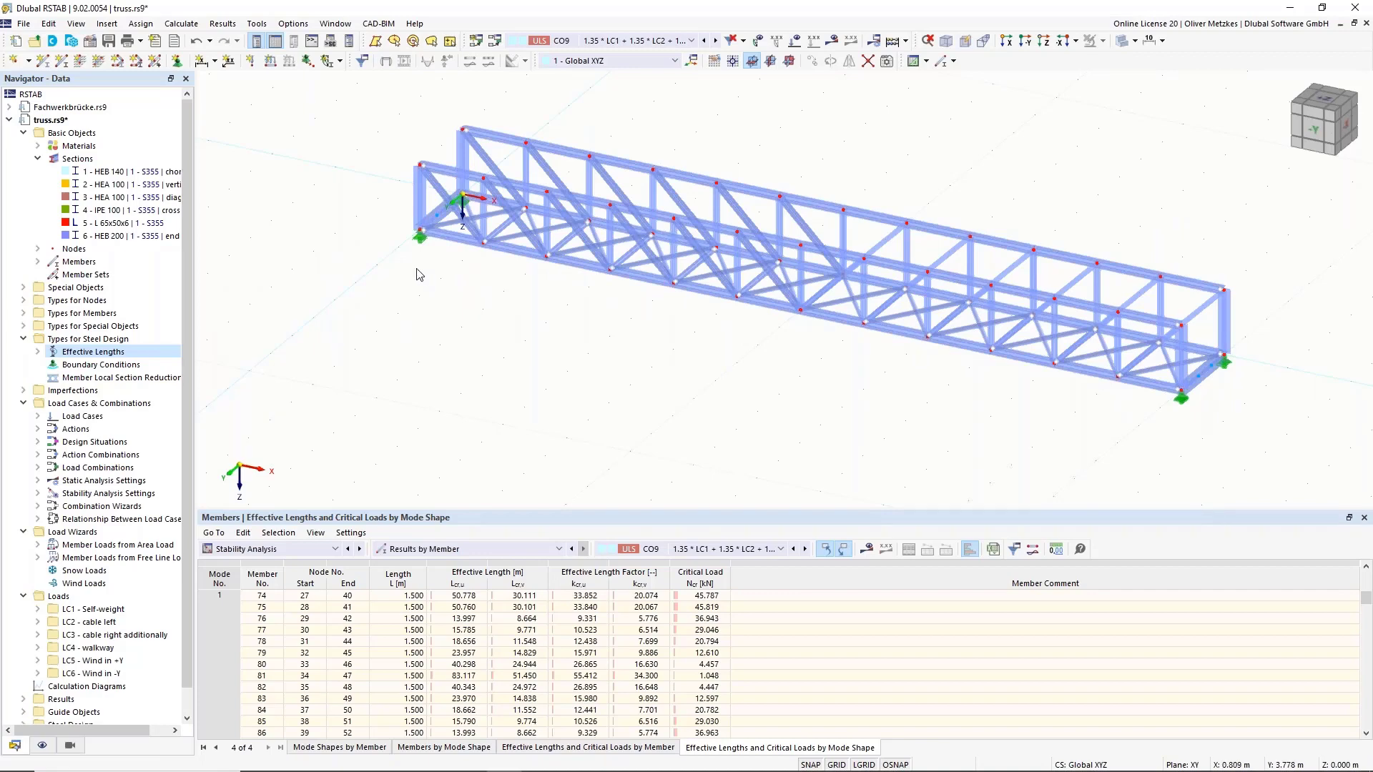
{"action": "left_click", "coordinate": [104, 351]}
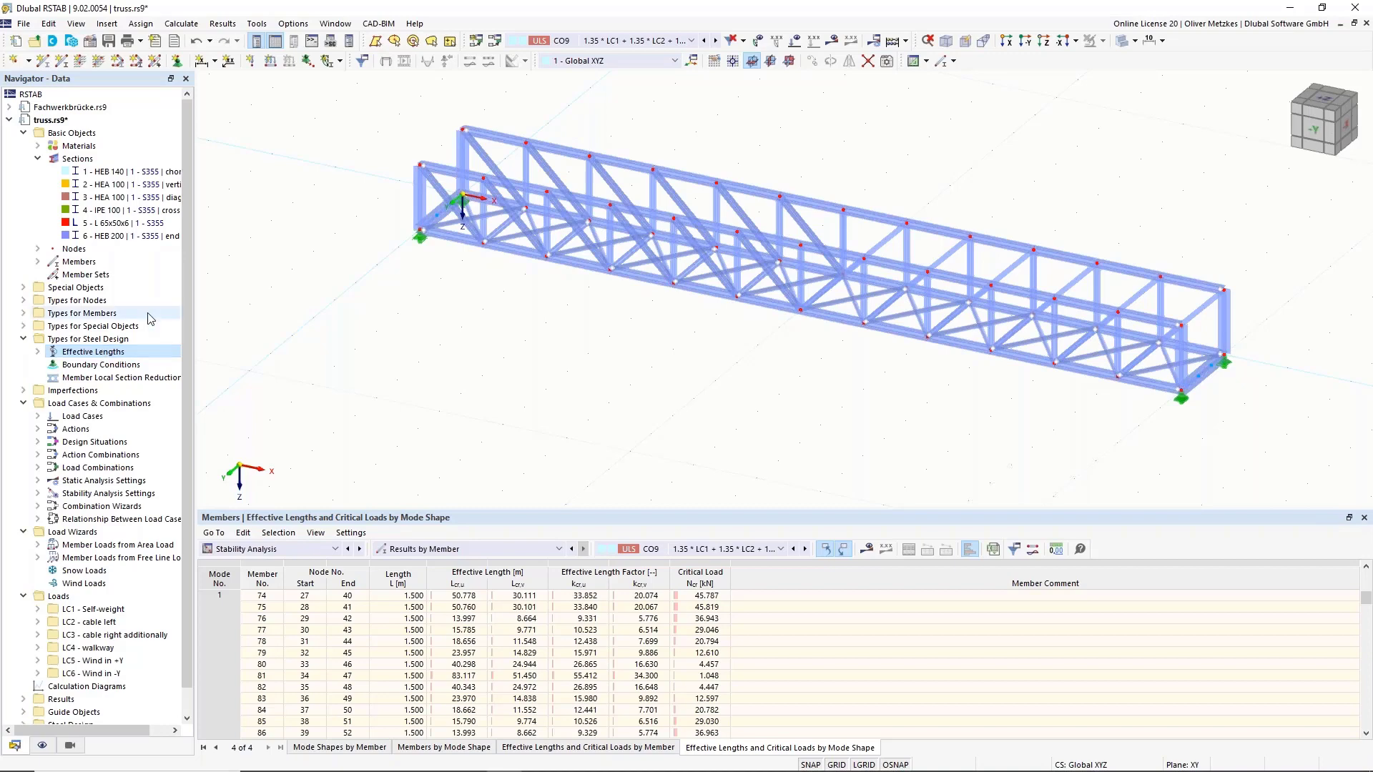
{"action": "left_click", "coordinate": [77, 367]}
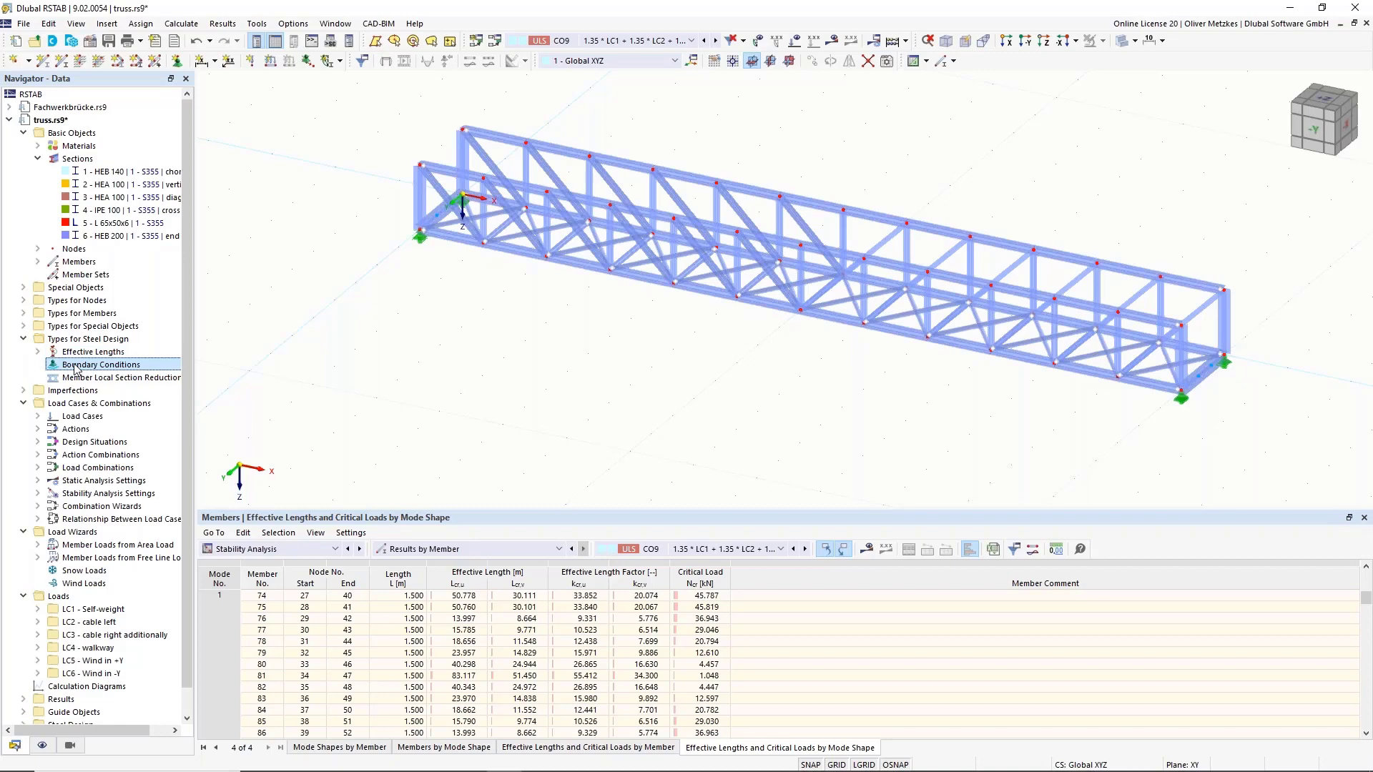
{"action": "right_click", "coordinate": [130, 369]}
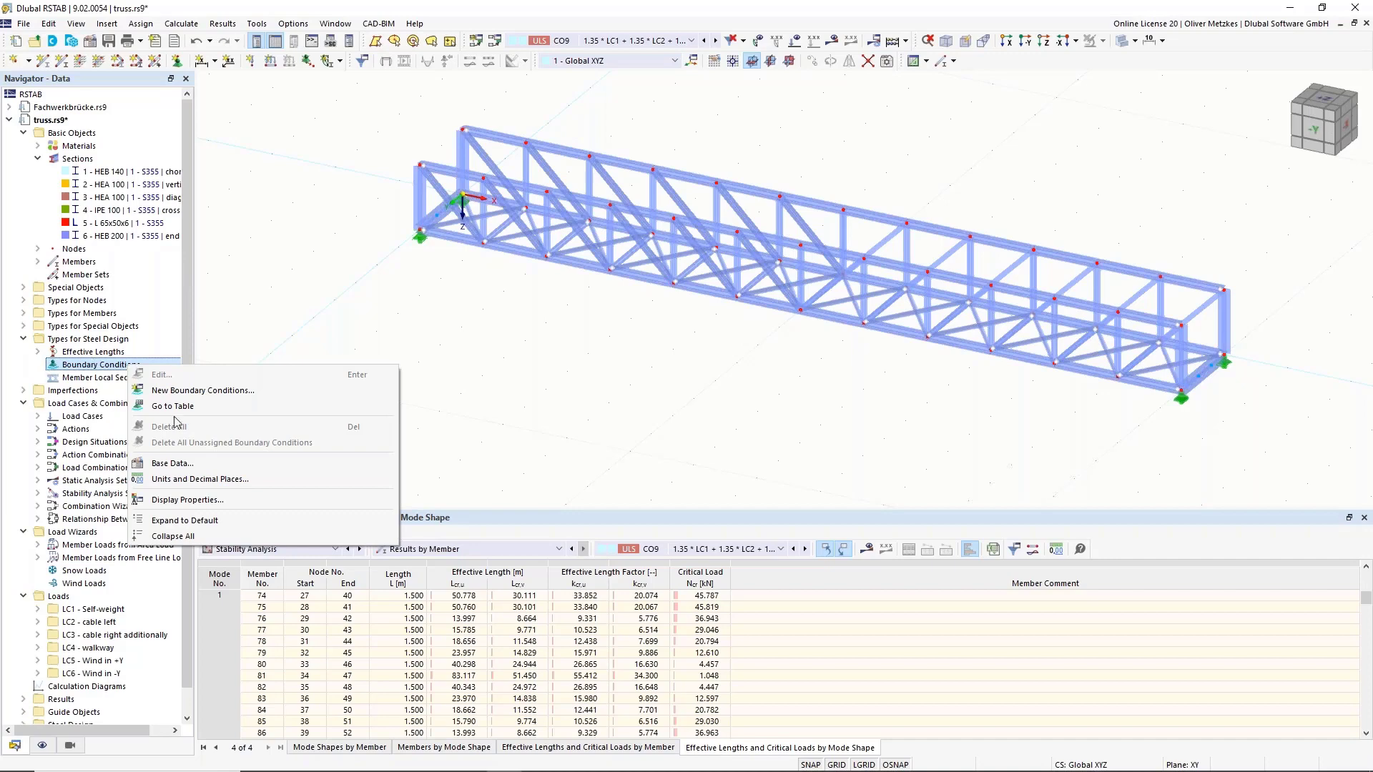
{"action": "left_click", "coordinate": [202, 390]}
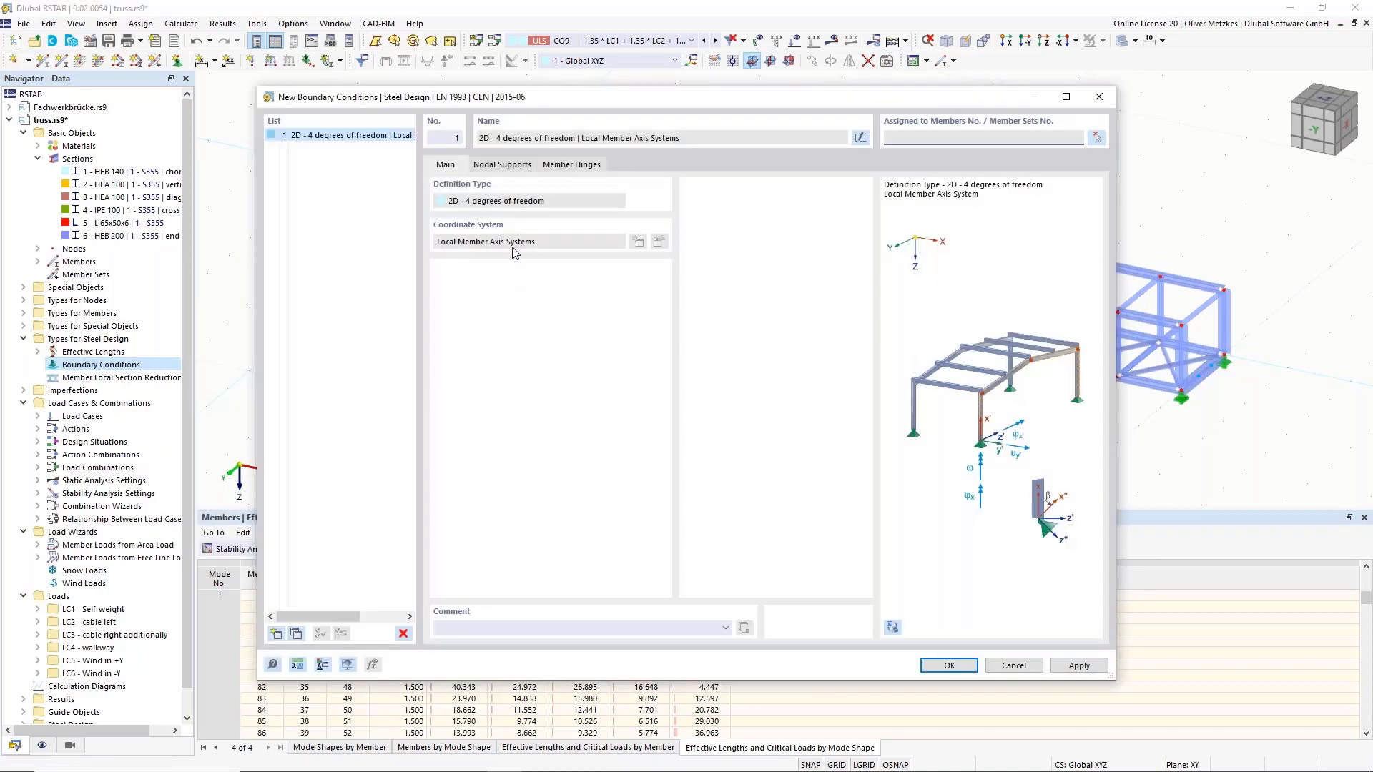
{"action": "left_click", "coordinate": [499, 166]}
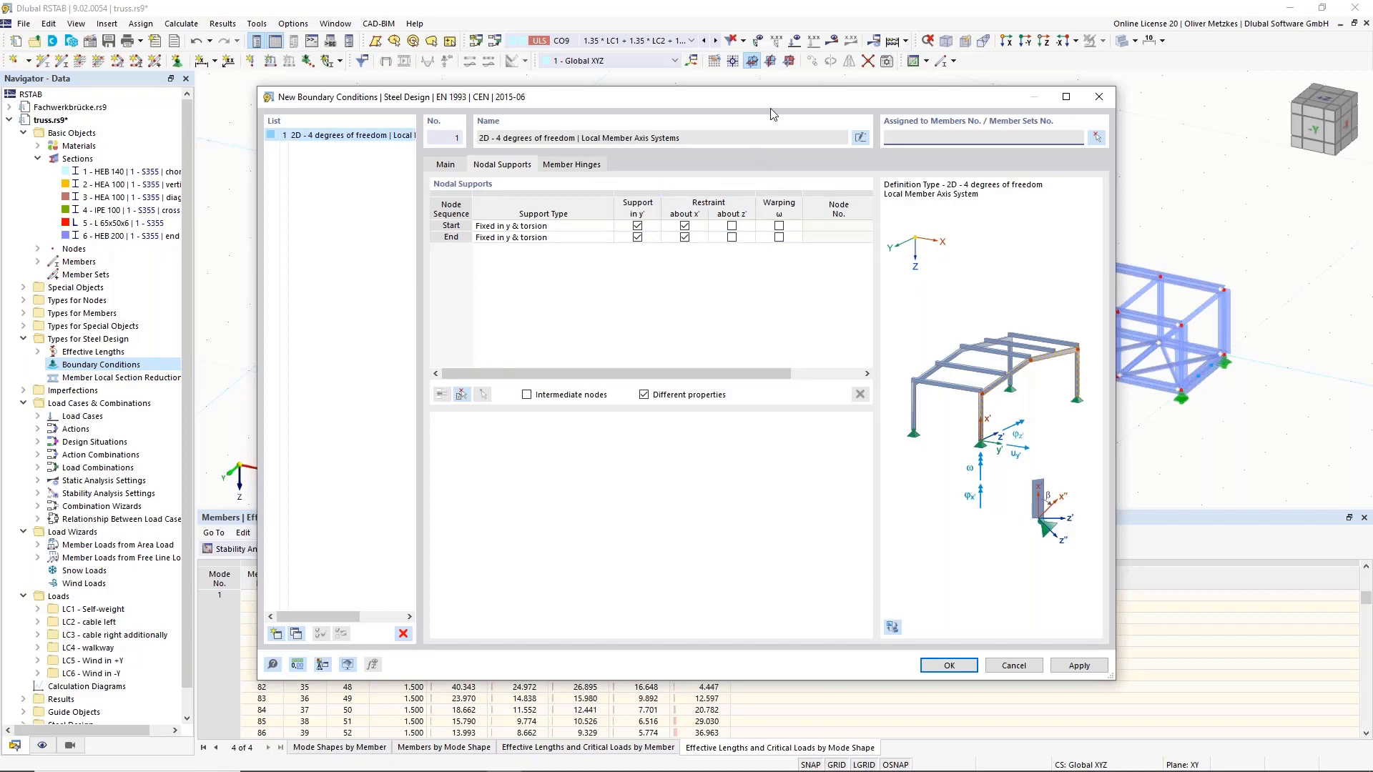
{"action": "left_click_drag", "start_coordinate": [812, 101], "coordinate": [852, 350]}
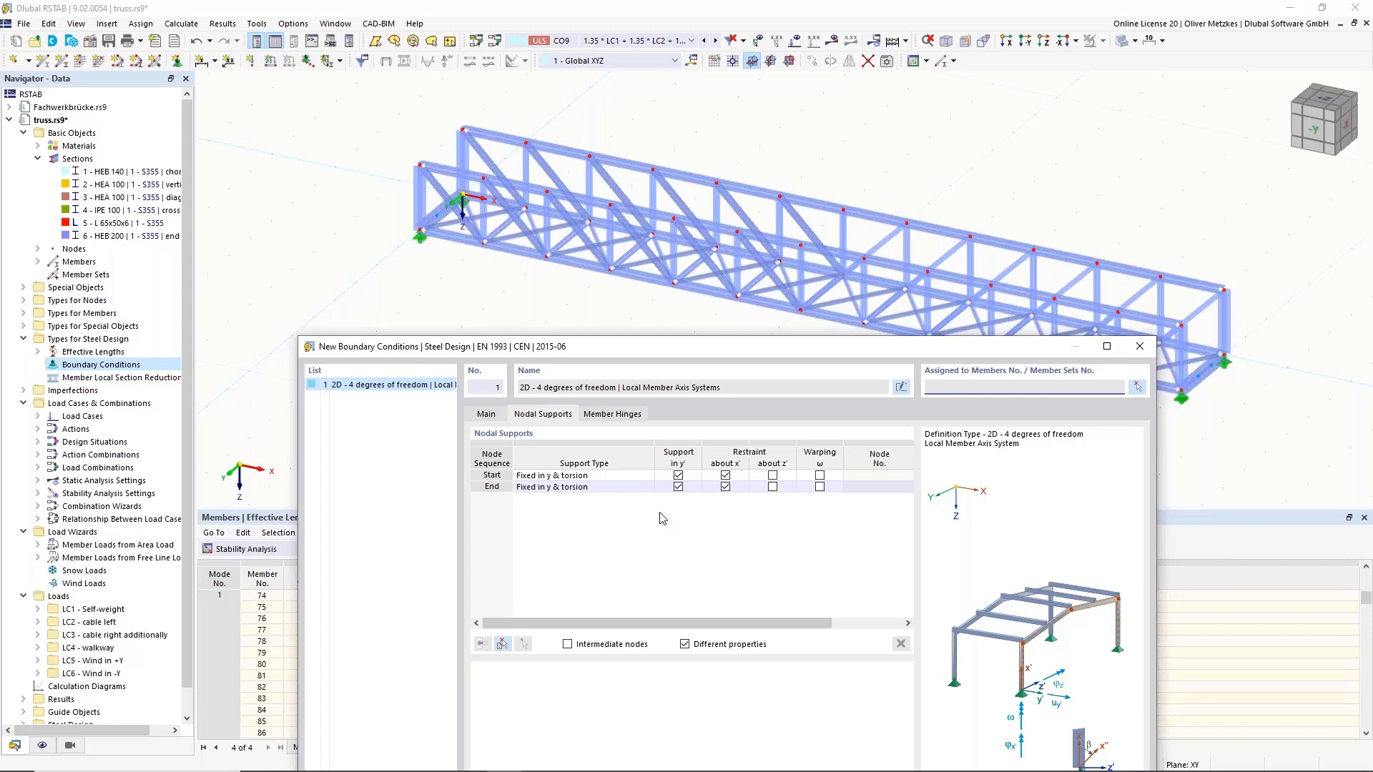
{"action": "left_click_drag", "start_coordinate": [771, 353], "coordinate": [673, 271]}
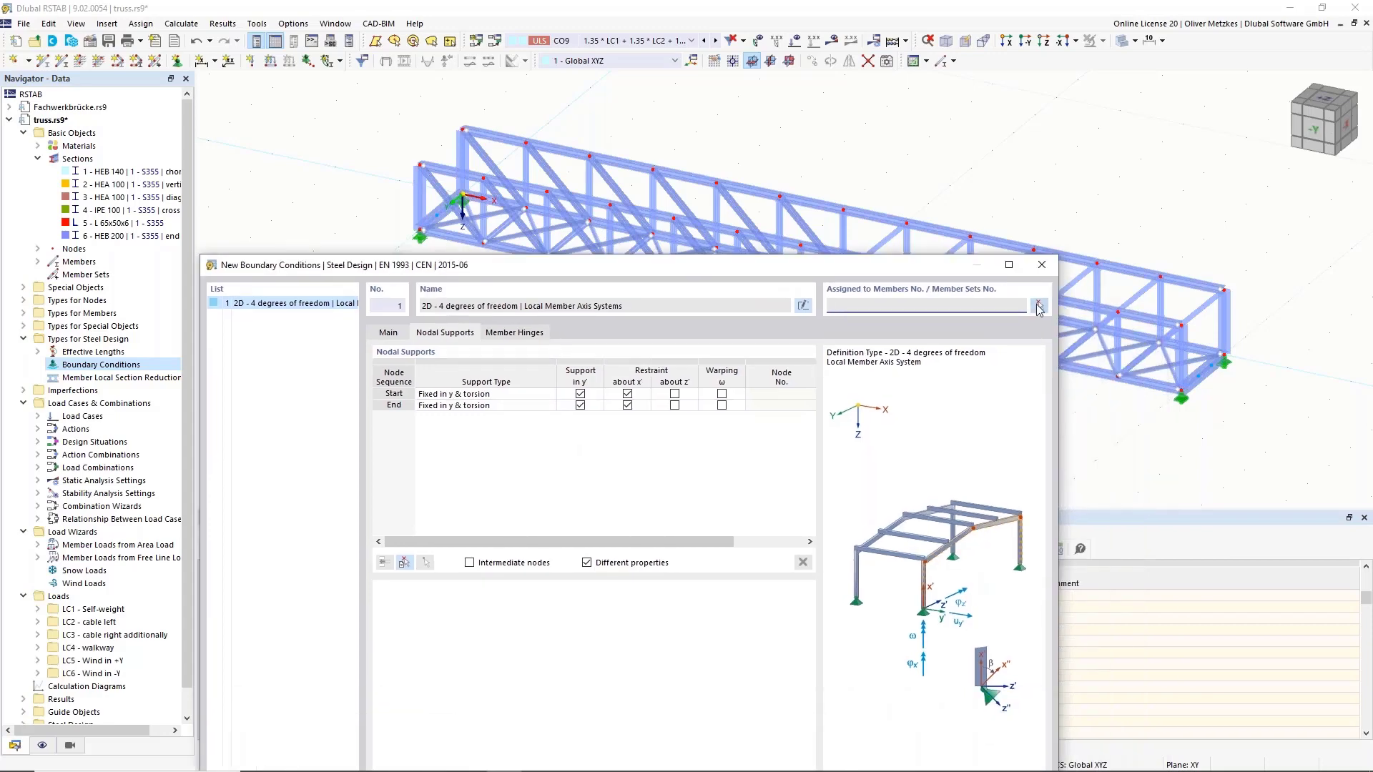
Step: Isolate the members with section IPE 100 and select cross members 99-109 for the boundary conditions assignment
{"action": "left_click", "coordinate": [1039, 307]}
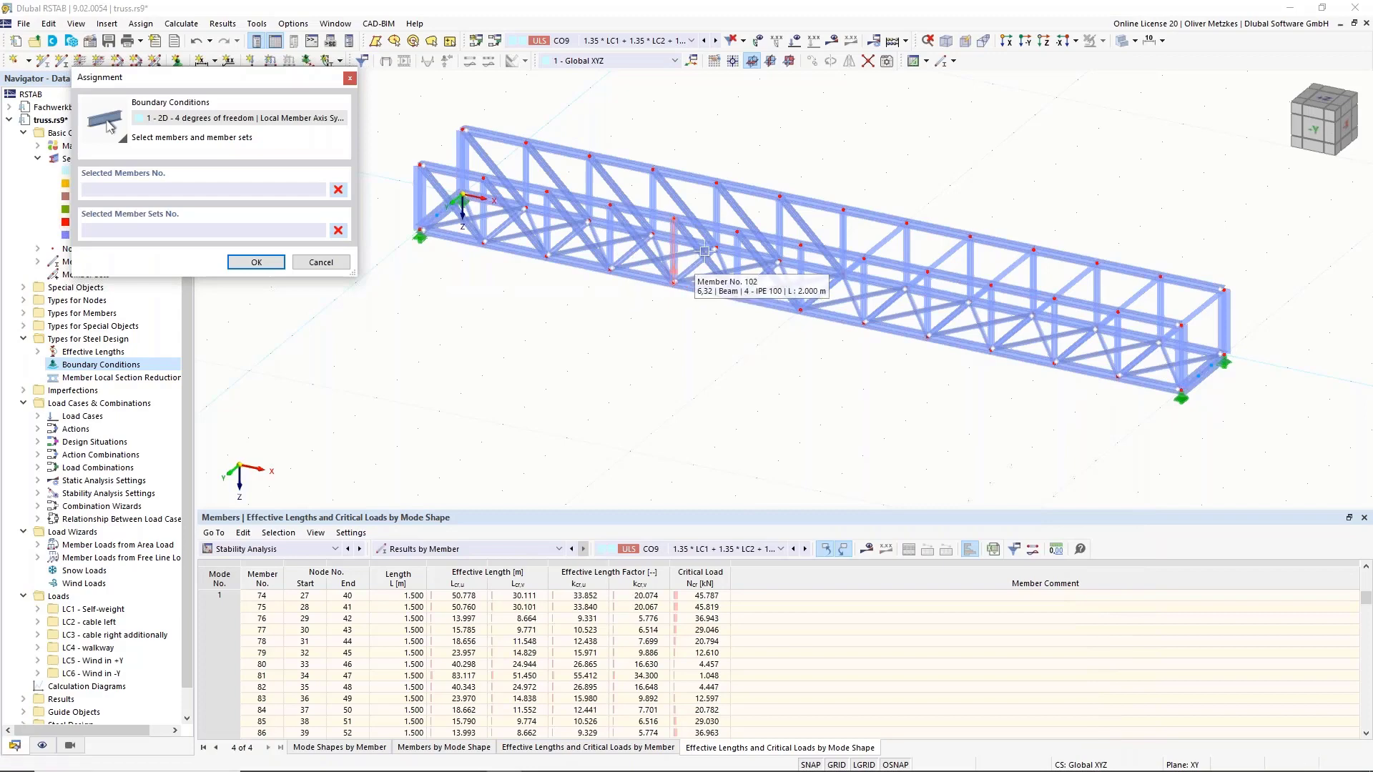
{"action": "left_click", "coordinate": [71, 748]}
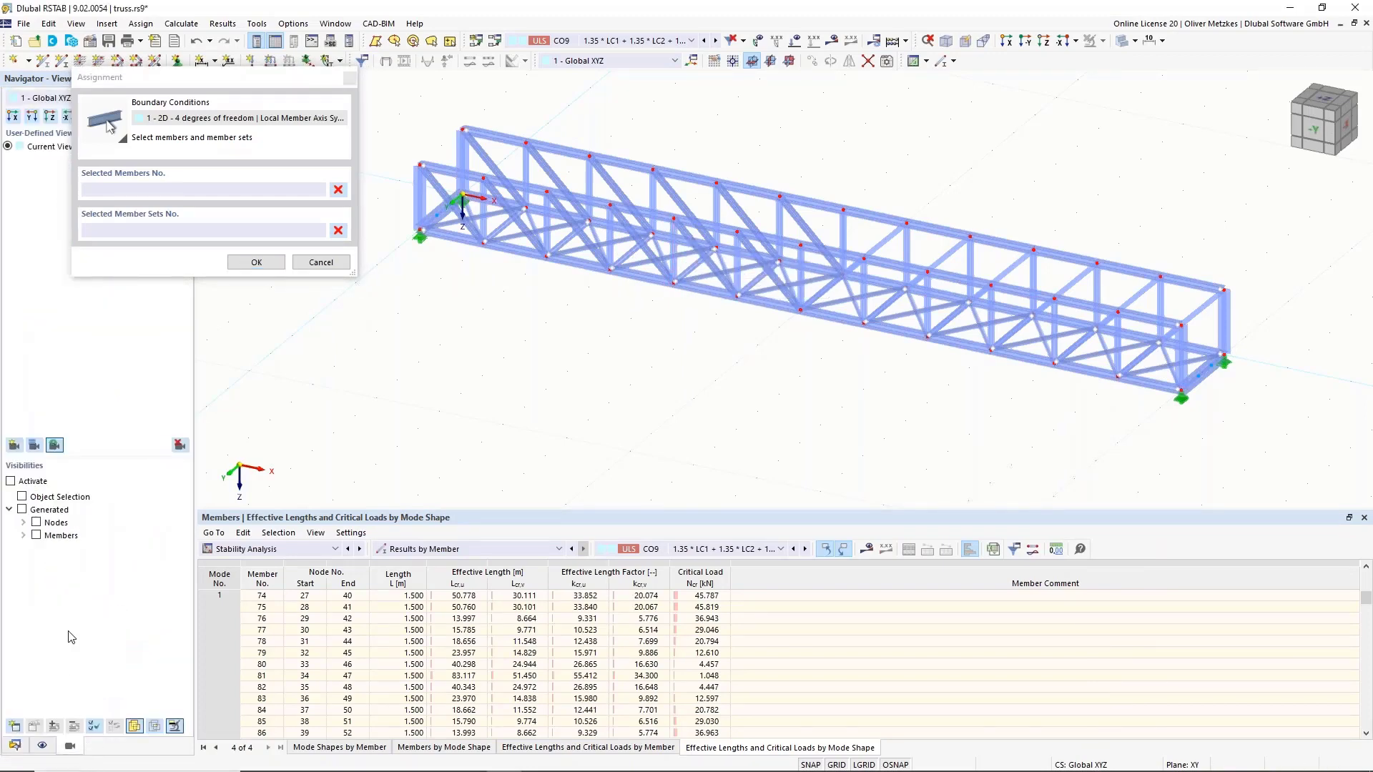
{"action": "left_click", "coordinate": [24, 535]}
{"action": "left_click", "coordinate": [38, 561]}
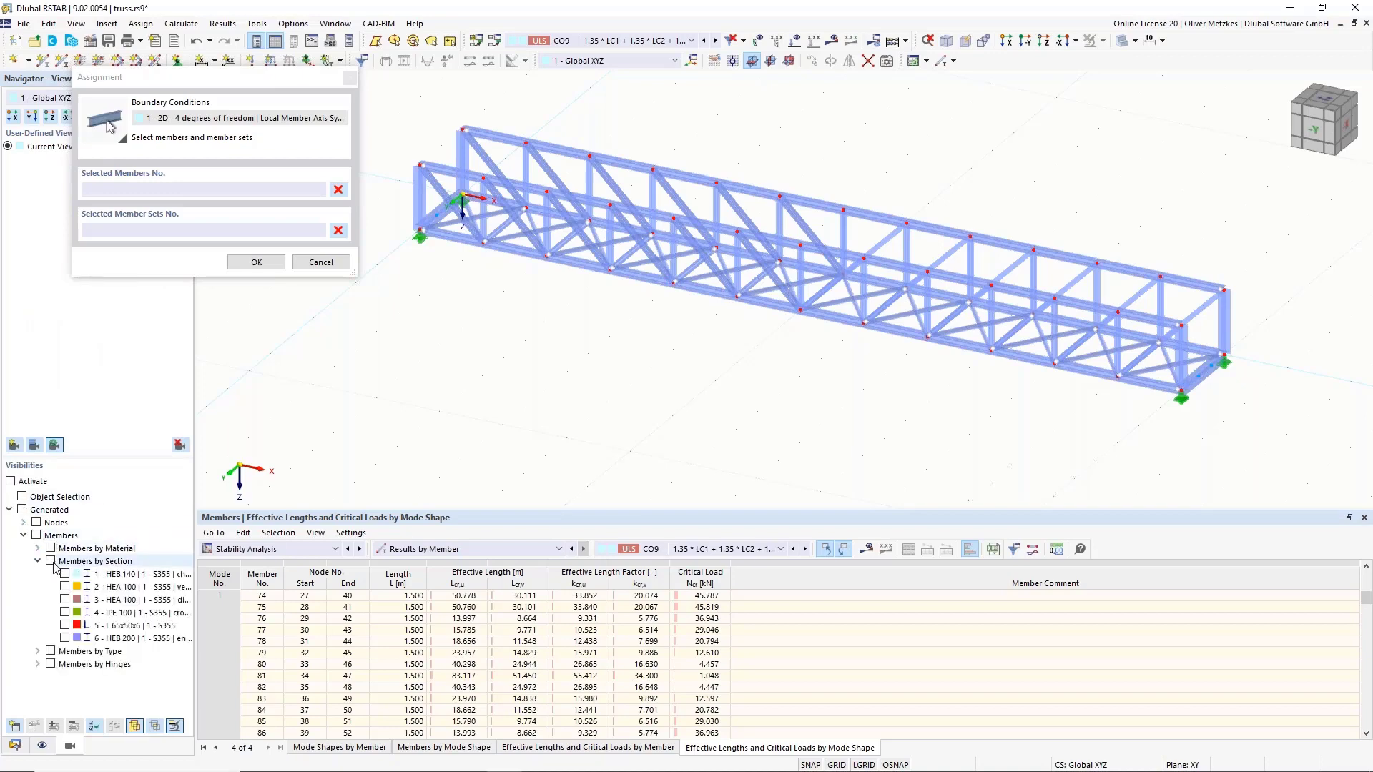
{"action": "left_click", "coordinate": [65, 612]}
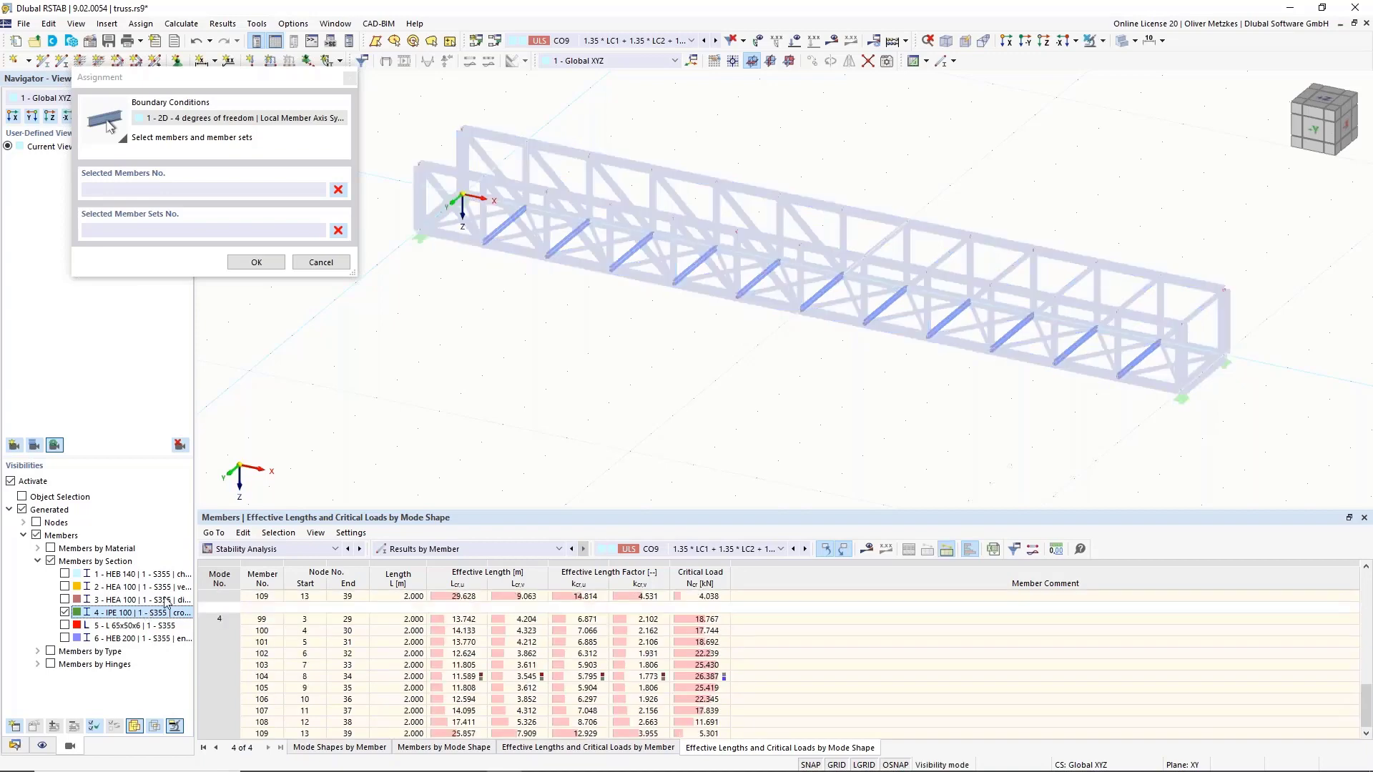
{"action": "scroll", "coordinate": [541, 347], "scroll_direction": "down", "scroll_amount": 2}
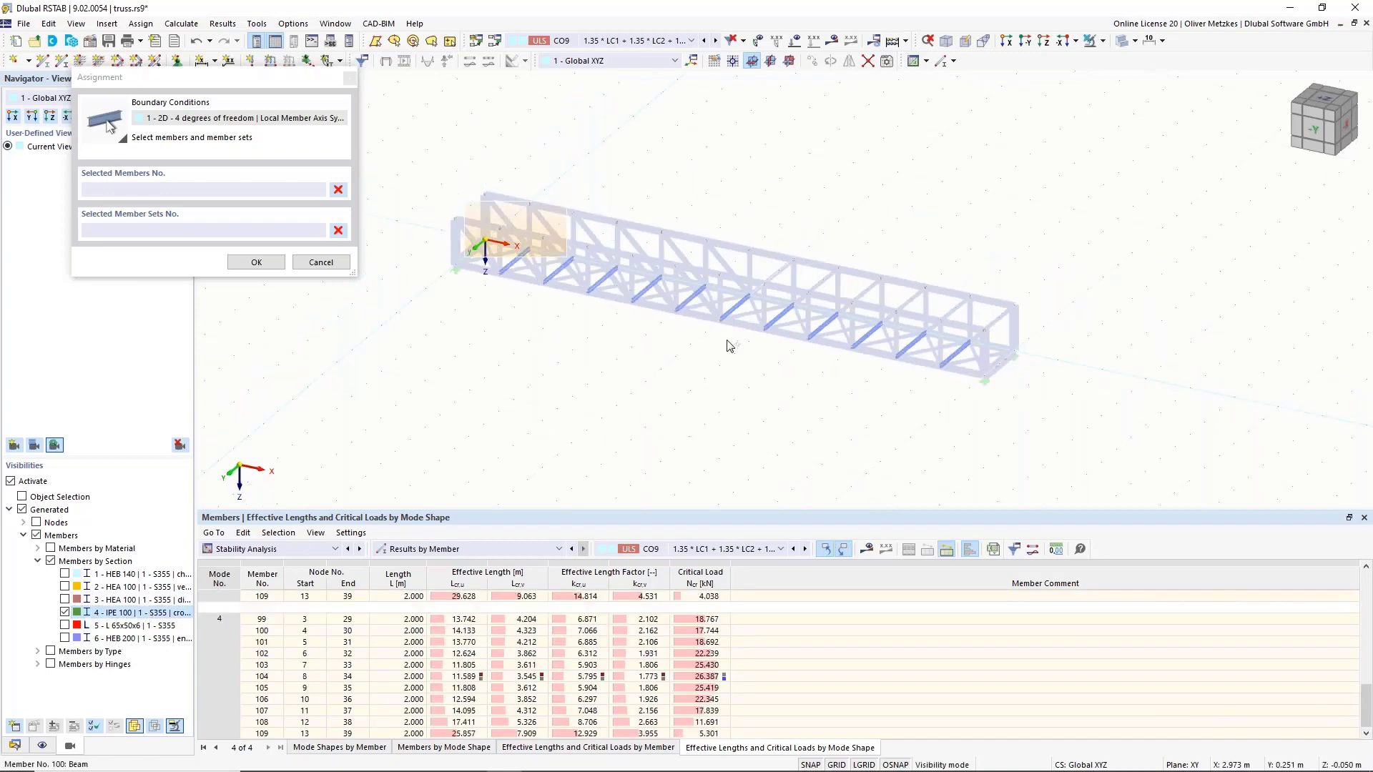
{"action": "left_click_drag", "start_coordinate": [465, 231], "coordinate": [1107, 444]}
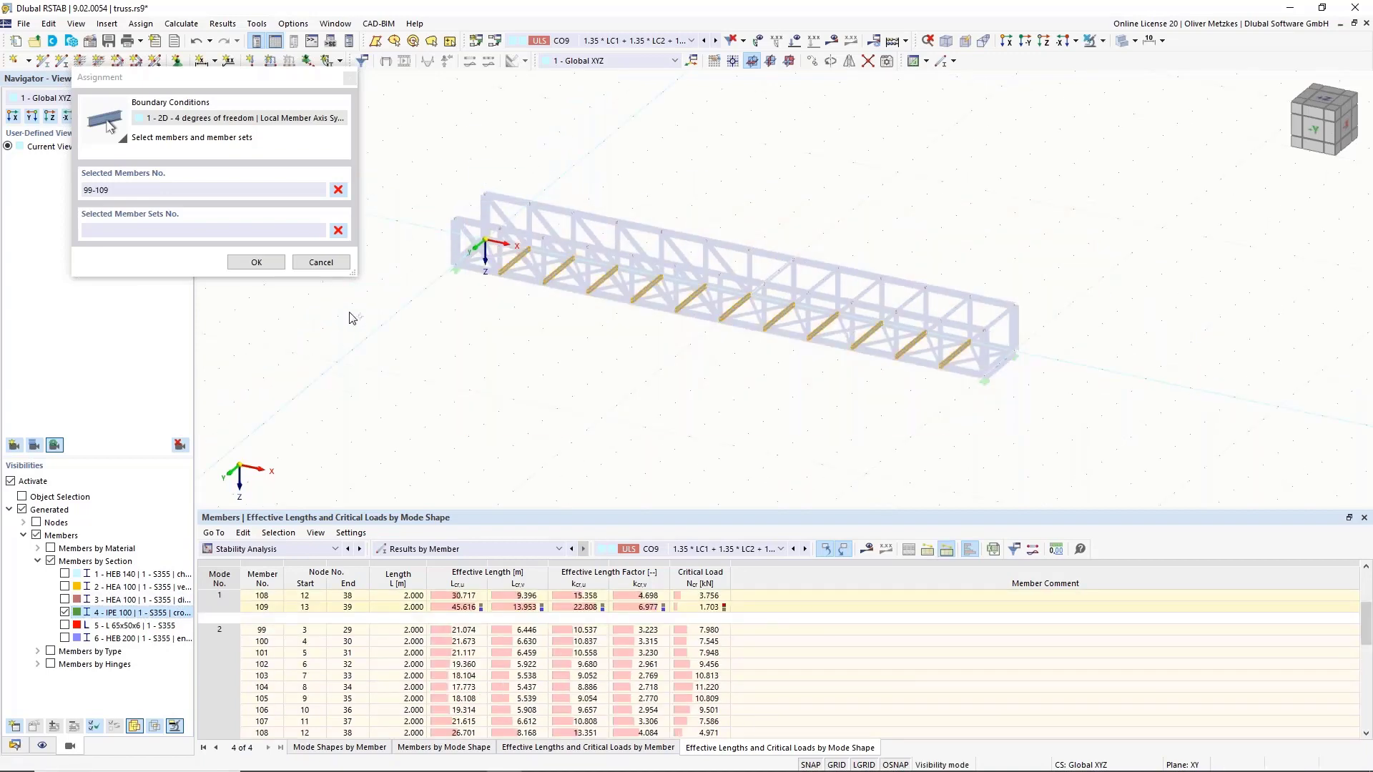
Step: Turn off the visibility filter, add end cross members 110 and 111 to the assignment, and save the boundary conditions
{"action": "left_click", "coordinate": [10, 481]}
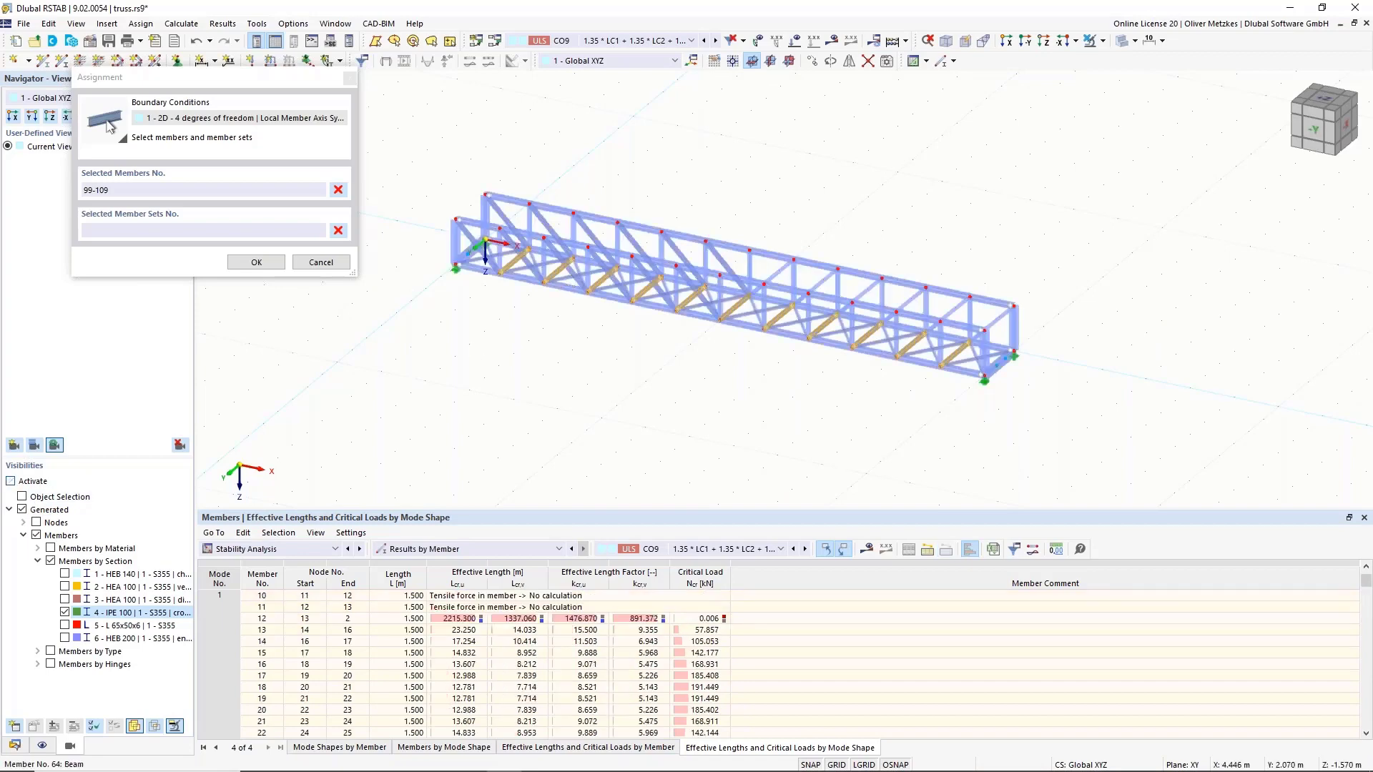
{"action": "scroll", "coordinate": [518, 232], "scroll_direction": "up", "scroll_amount": 3}
{"action": "left_click", "coordinate": [425, 279]}
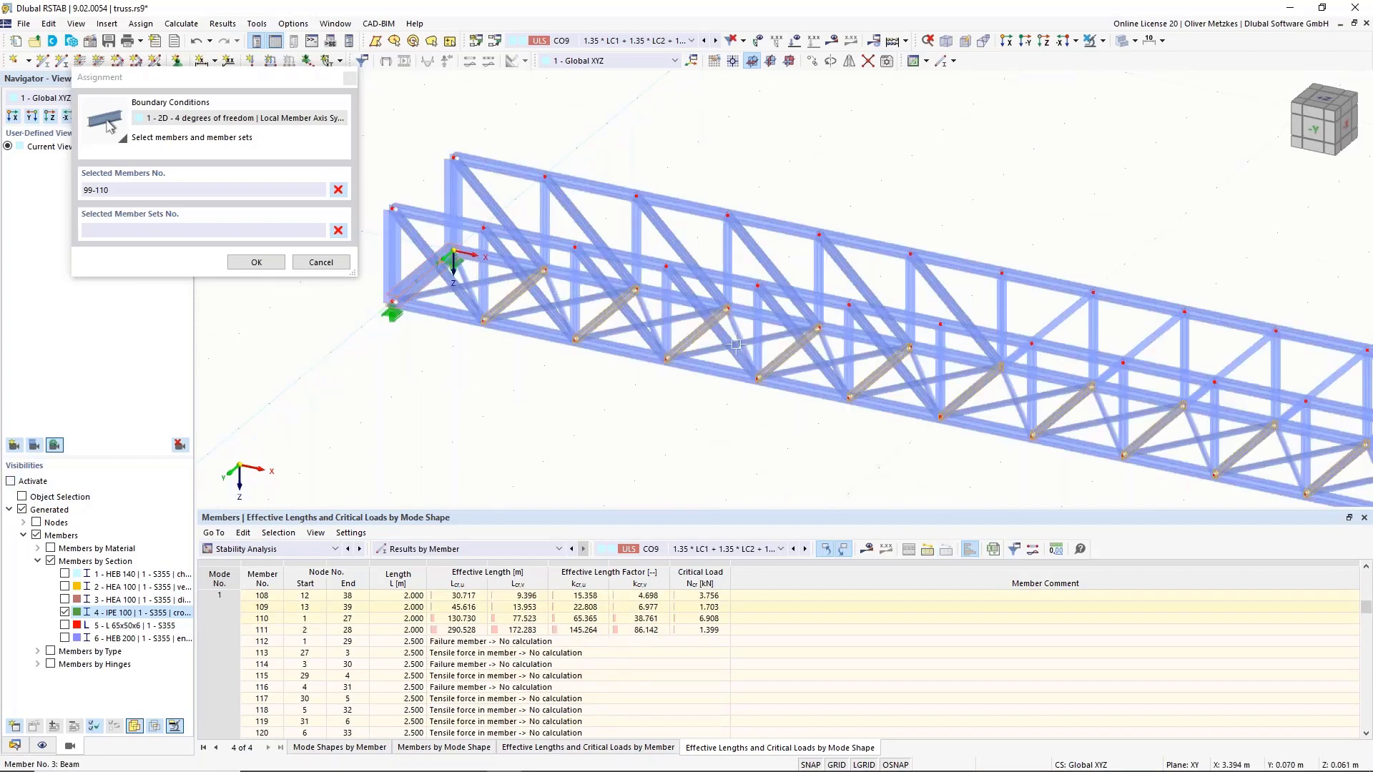
{"action": "middle_click_drag", "start_coordinate": [737, 345], "coordinate": [376, 269]}
{"action": "left_click", "coordinate": [1038, 392]}
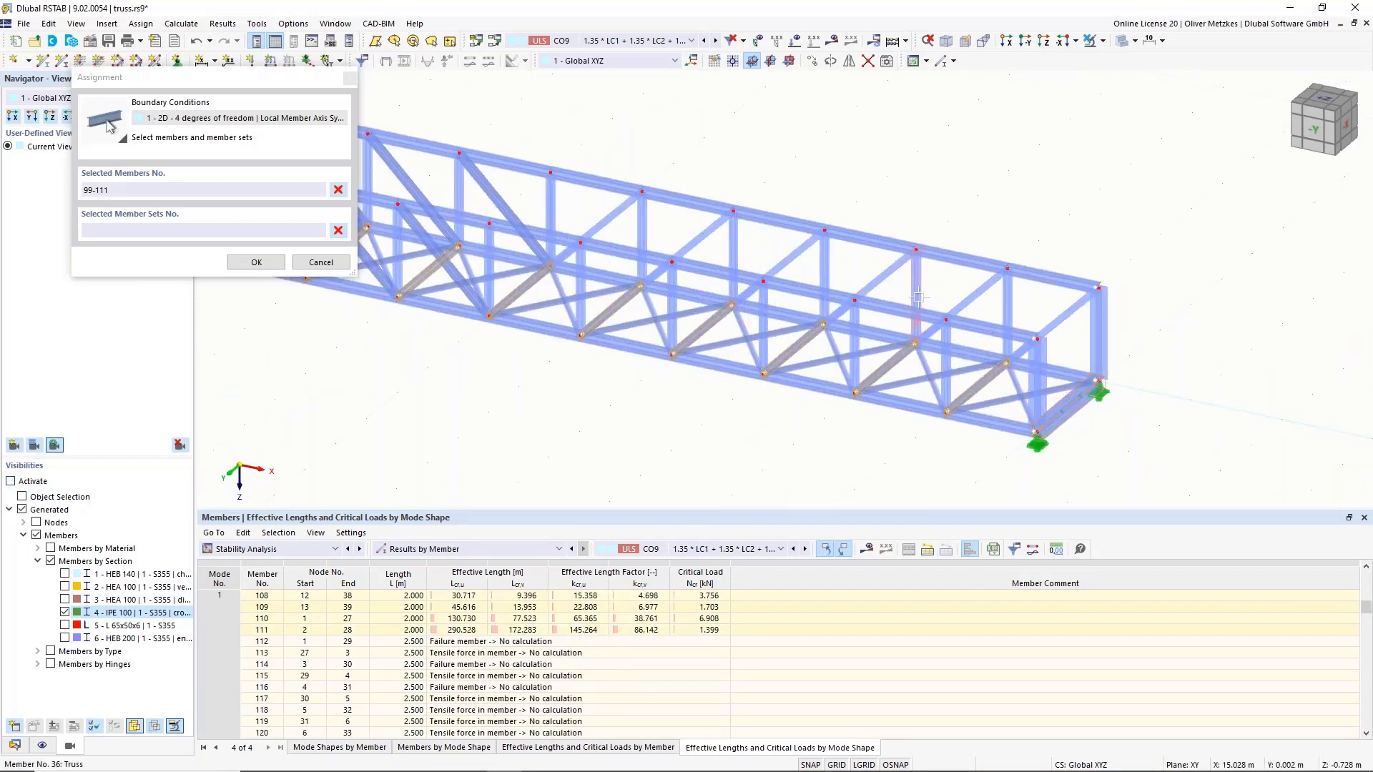
{"action": "left_click", "coordinate": [256, 263]}
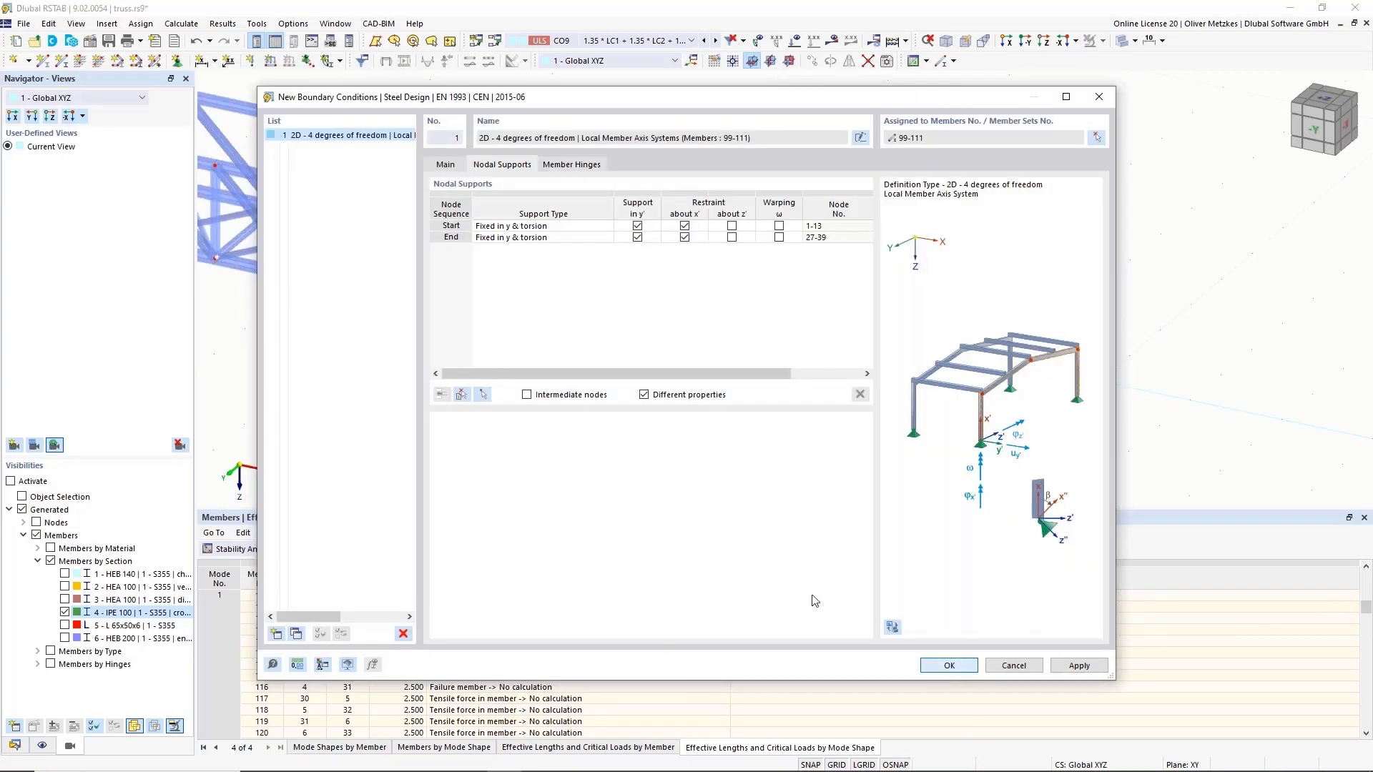
{"action": "left_click", "coordinate": [930, 667]}
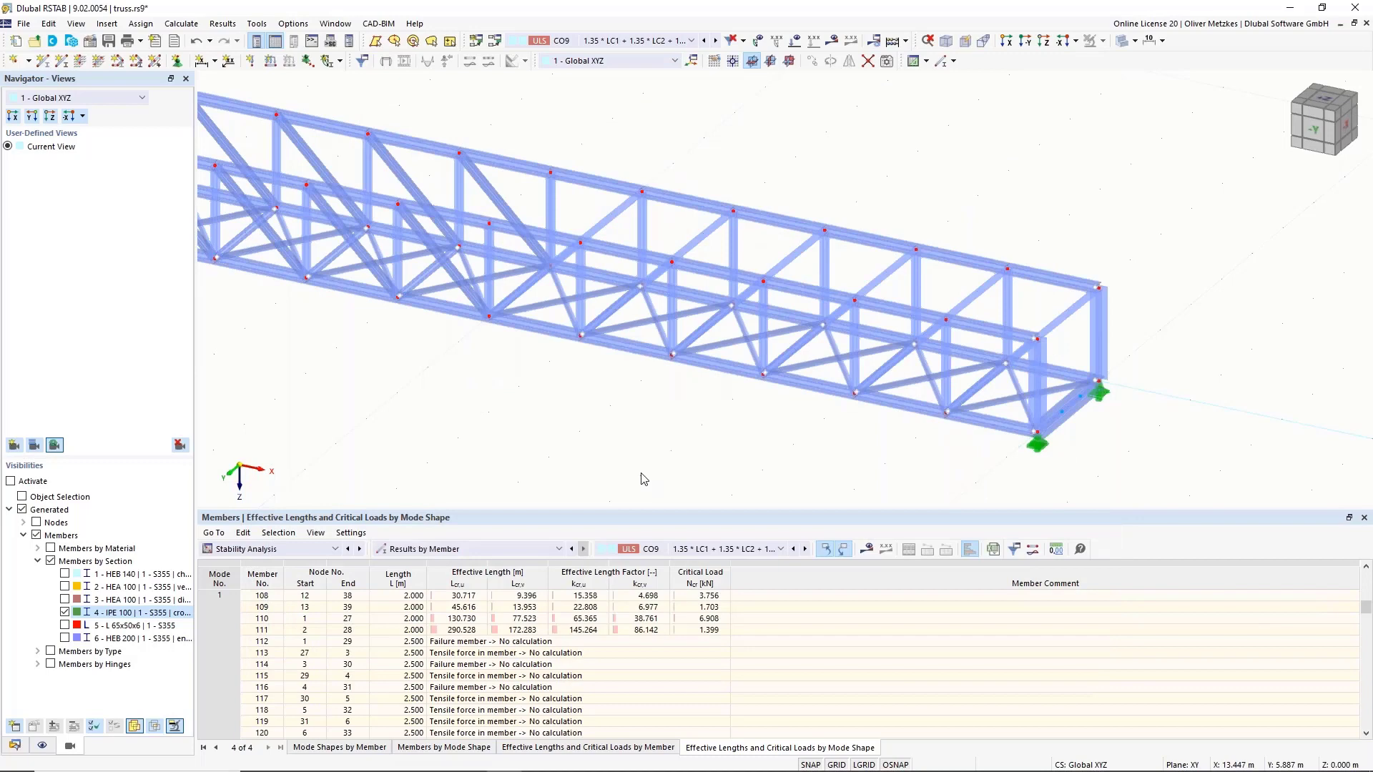
{"action": "left_click", "coordinate": [15, 747]}
{"action": "scroll", "coordinate": [266, 509], "scroll_direction": "down", "scroll_amount": 1}
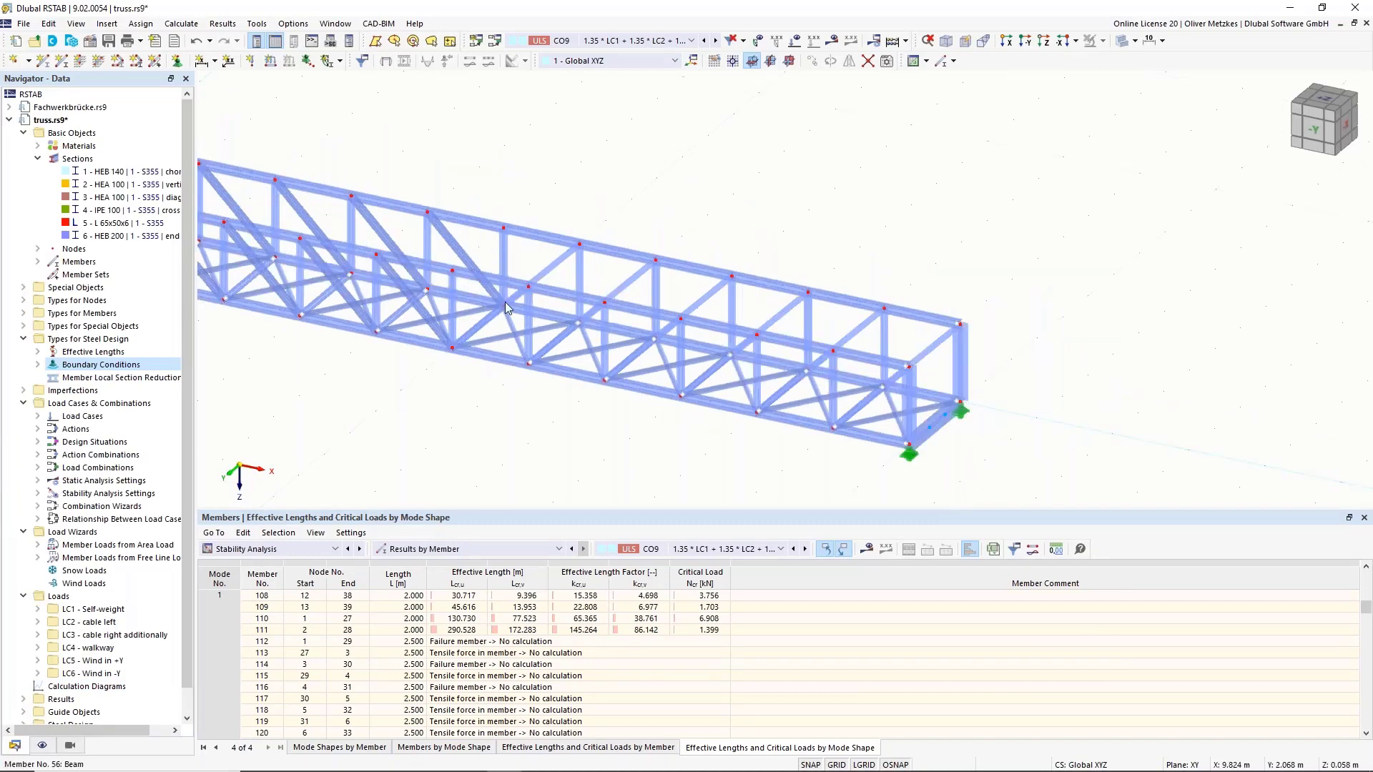
{"action": "left_click", "coordinate": [629, 41]}
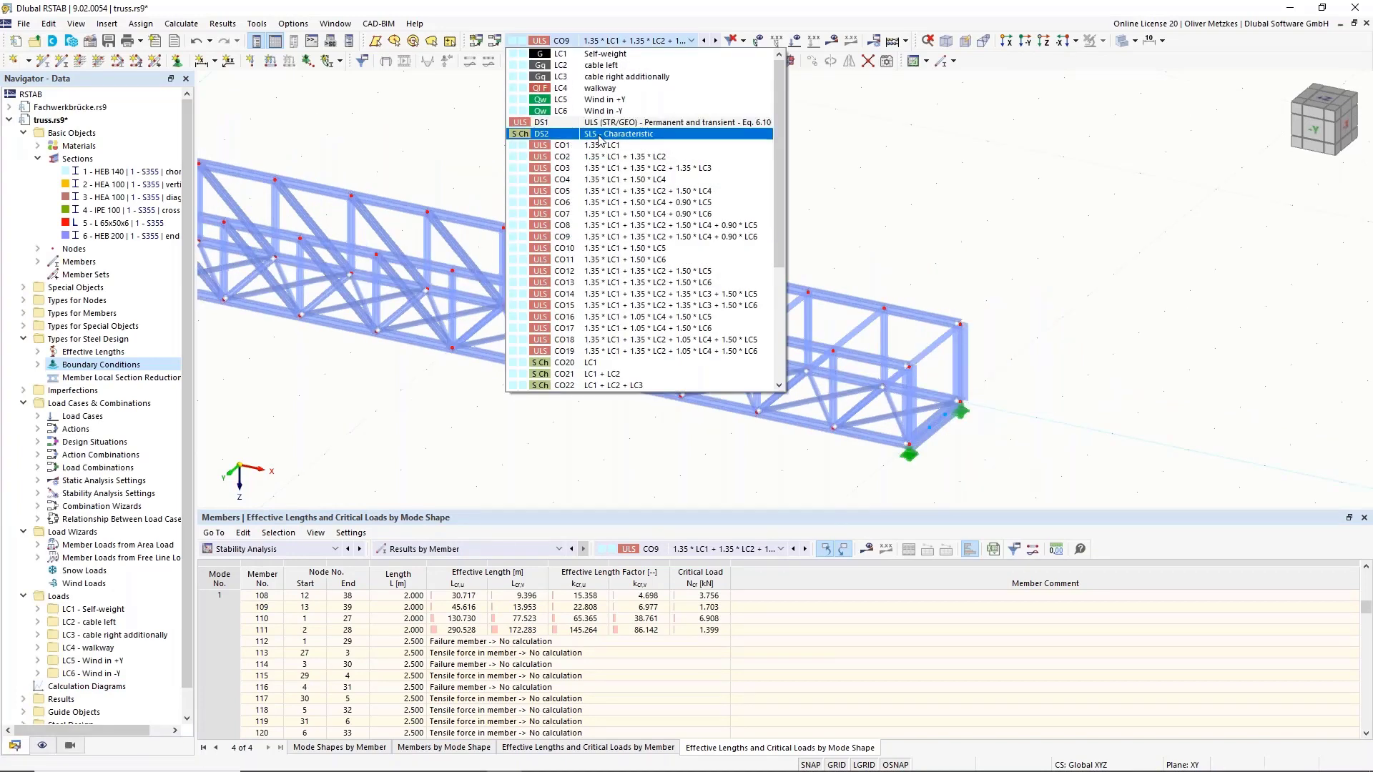
{"action": "scroll", "coordinate": [429, 136], "scroll_direction": "down", "scroll_amount": 2}
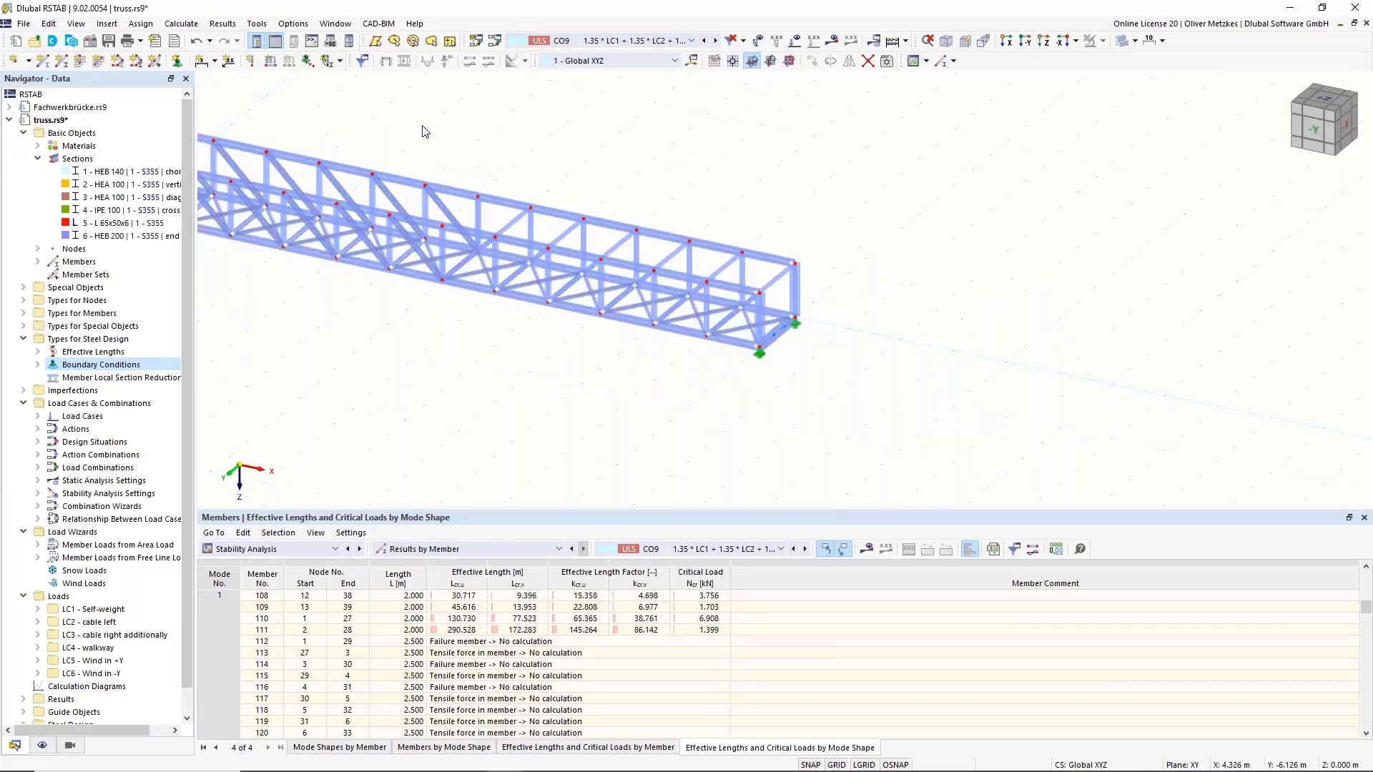
{"action": "scroll", "coordinate": [464, 268], "scroll_direction": "up", "scroll_amount": 3}
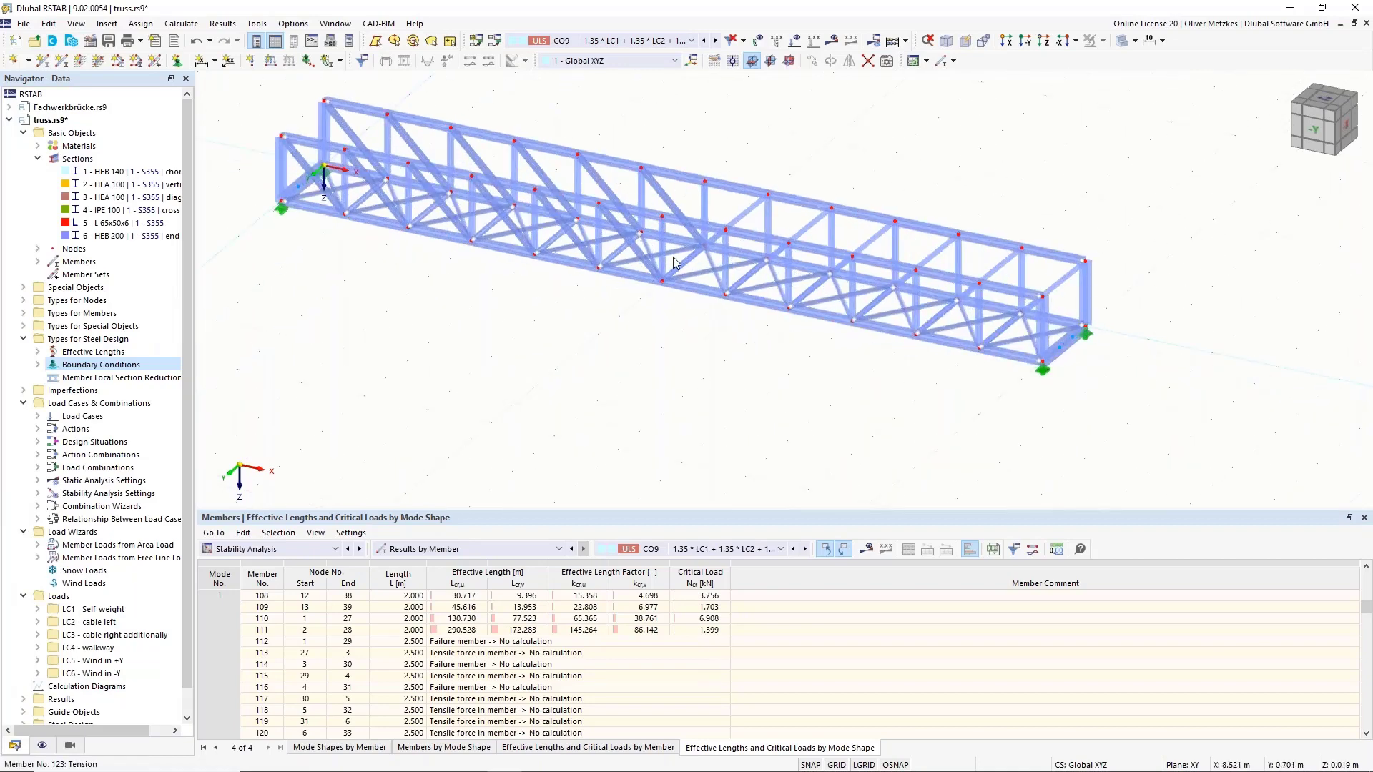
Step: Open the design supports and deflection settings of bottom chord members 6 and 55 beside midspan for joint editing
{"action": "mouse_move", "coordinate": [658, 277]}
{"action": "middle_mouse_down", "text": "ctrl"}
{"action": "mouse_move", "coordinate": [680, 307]}
{"action": "mouse_move", "coordinate": [715, 264]}
{"action": "mouse_move", "coordinate": [675, 294]}
{"action": "middle_mouse_up", "text": "ctrl"}
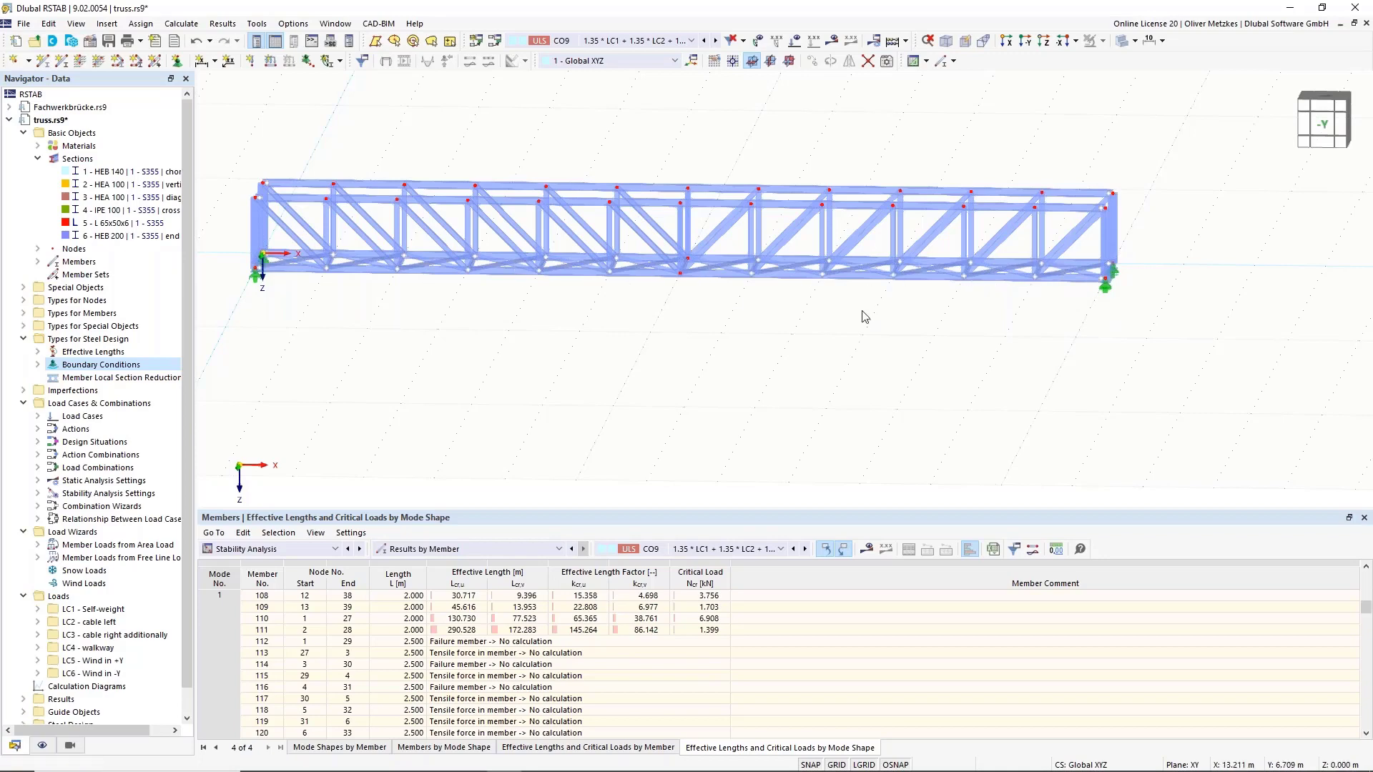
{"action": "left_click", "coordinate": [652, 273]}
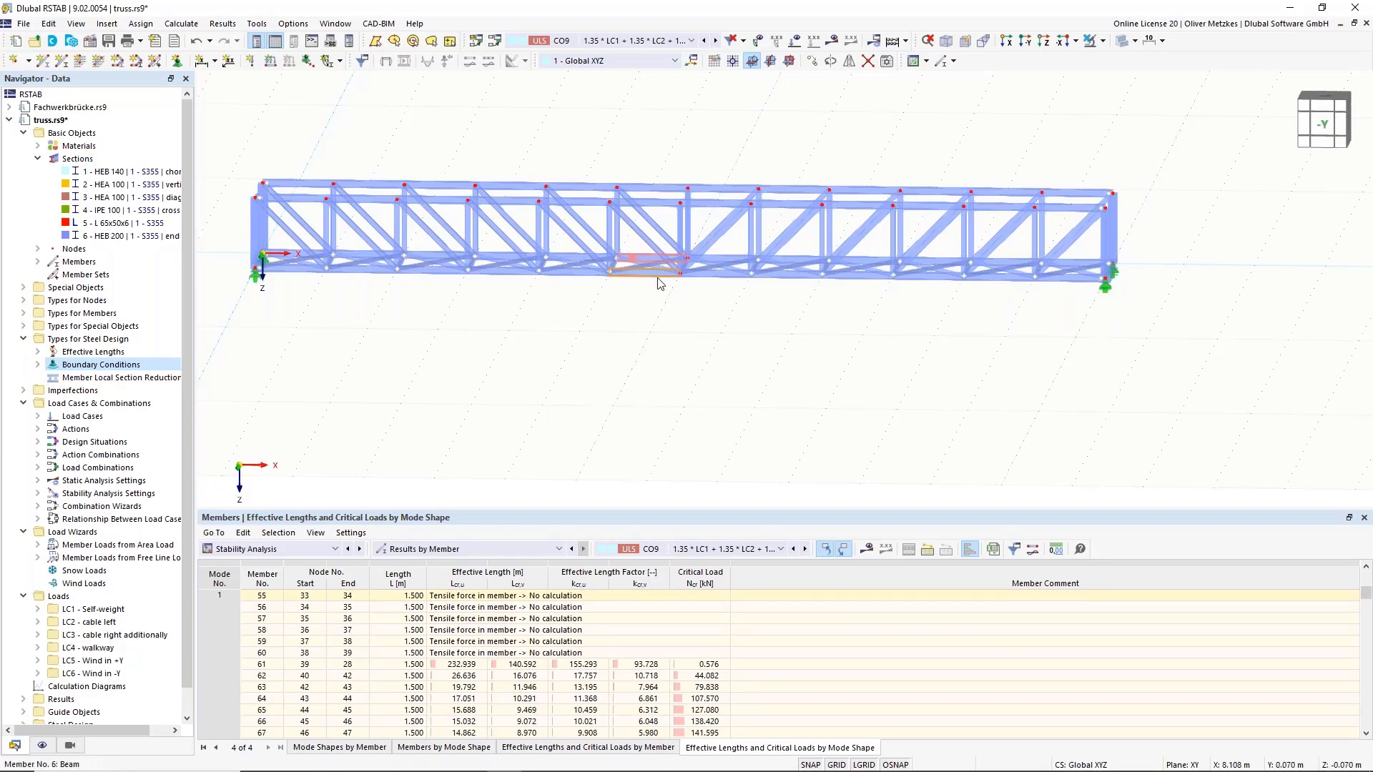
{"action": "right_click", "coordinate": [660, 275]}
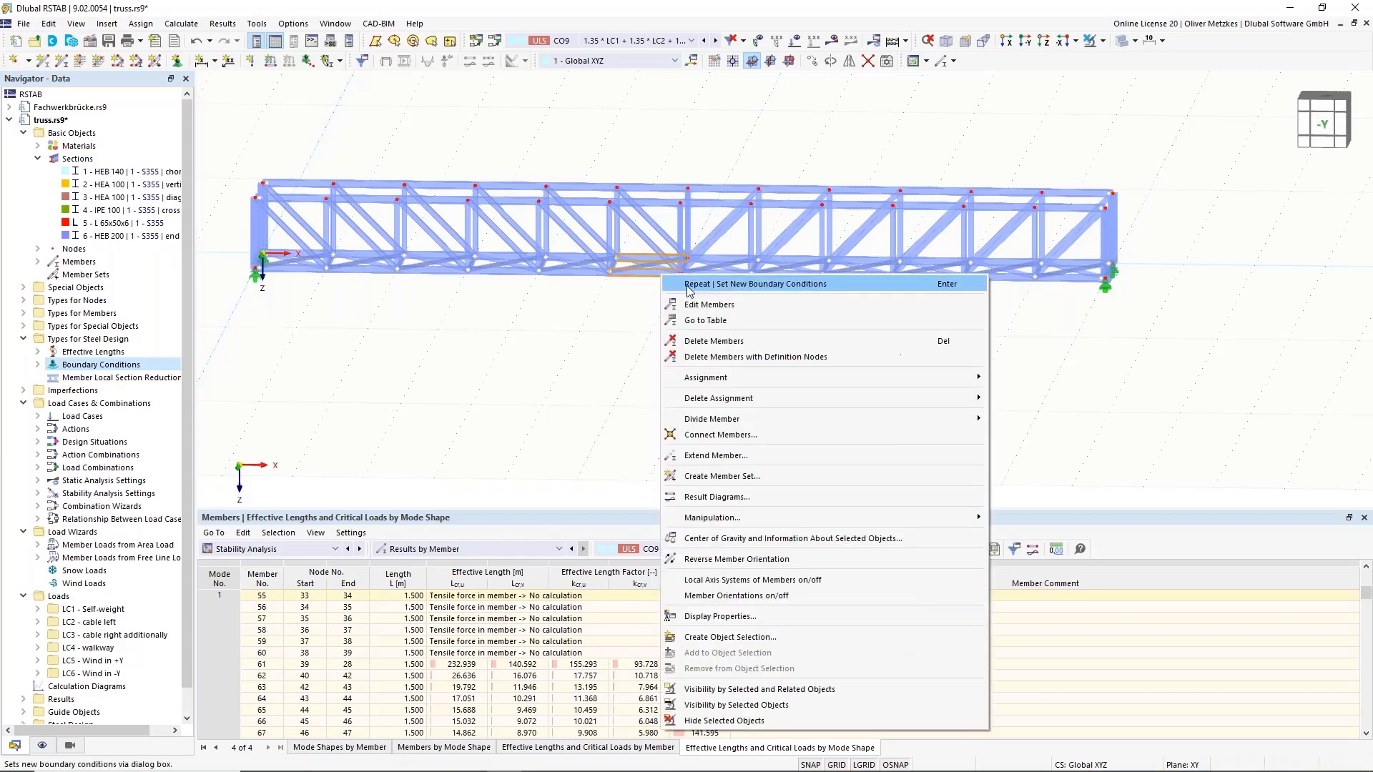
{"action": "left_click", "coordinate": [723, 306]}
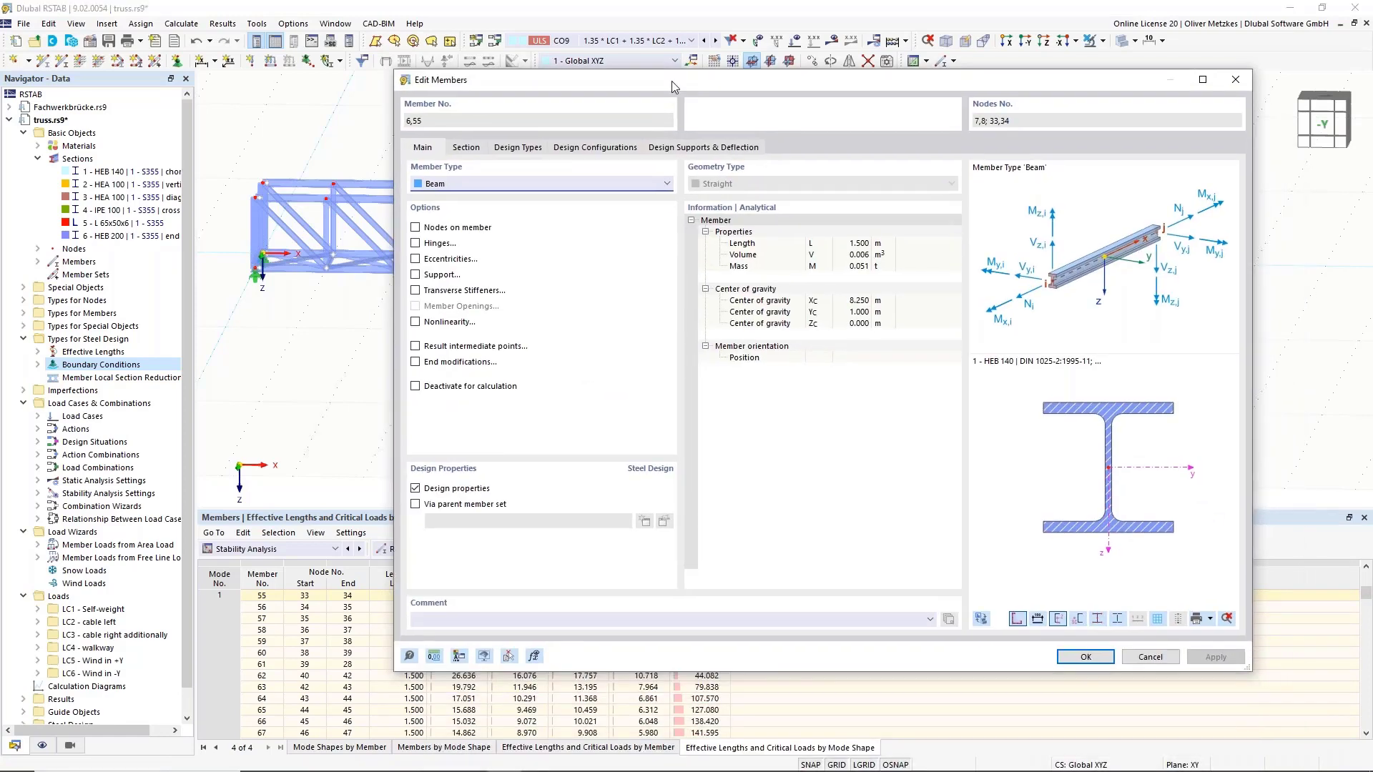
{"action": "left_click", "coordinate": [703, 148]}
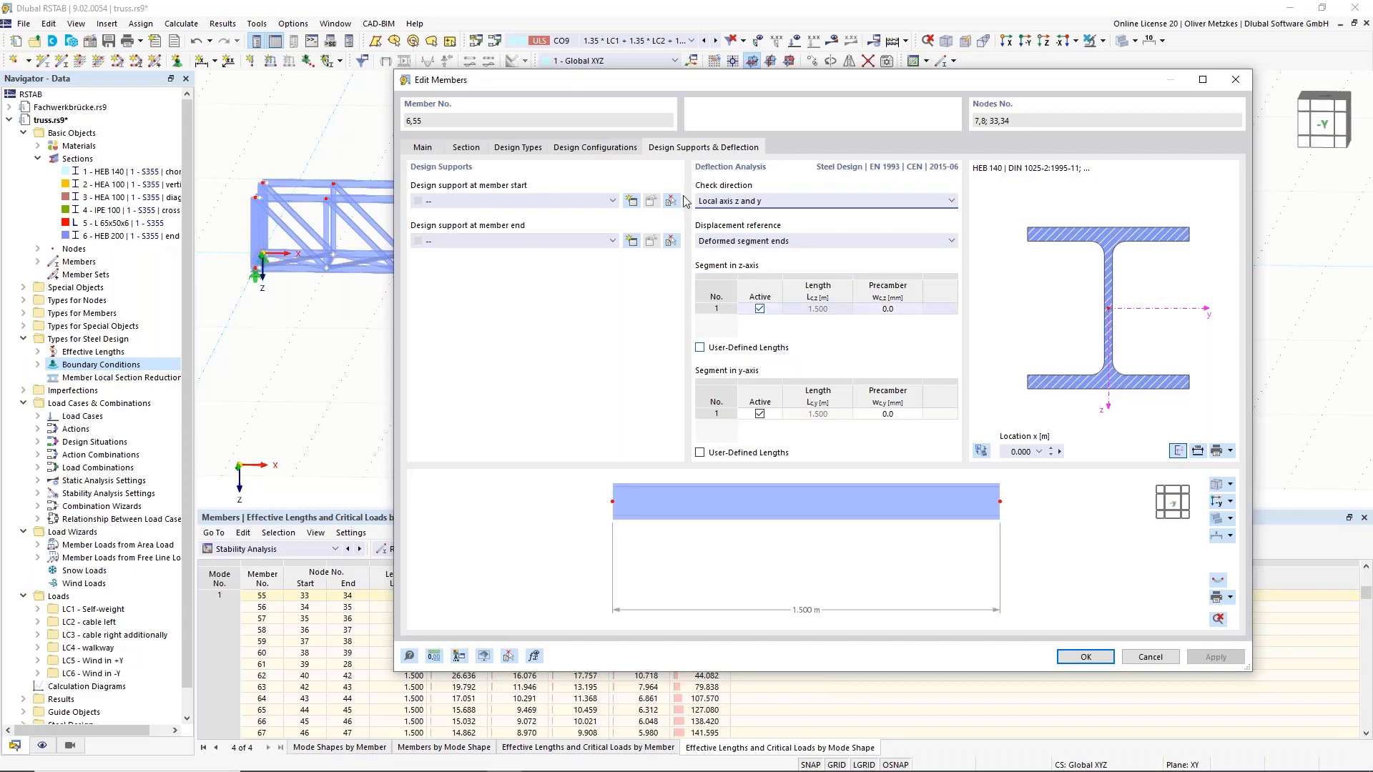
{"action": "left_click_drag", "start_coordinate": [672, 87], "coordinate": [652, 394]}
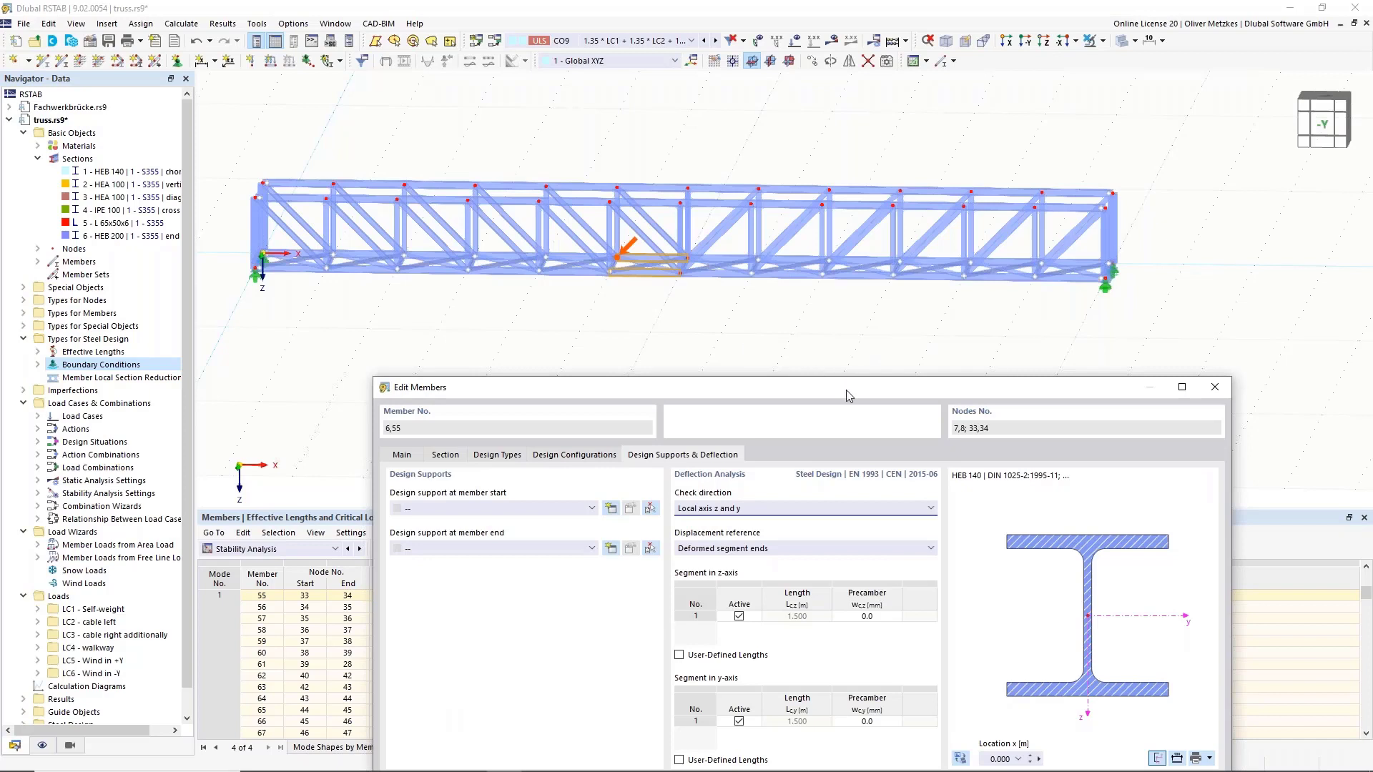
{"action": "left_click_drag", "start_coordinate": [847, 389], "coordinate": [846, 273]}
Step: Set user-defined deflection segment lengths of 18 m in both the z-axis and y-axis for members 6 and 55
{"action": "left_click", "coordinate": [712, 542]}
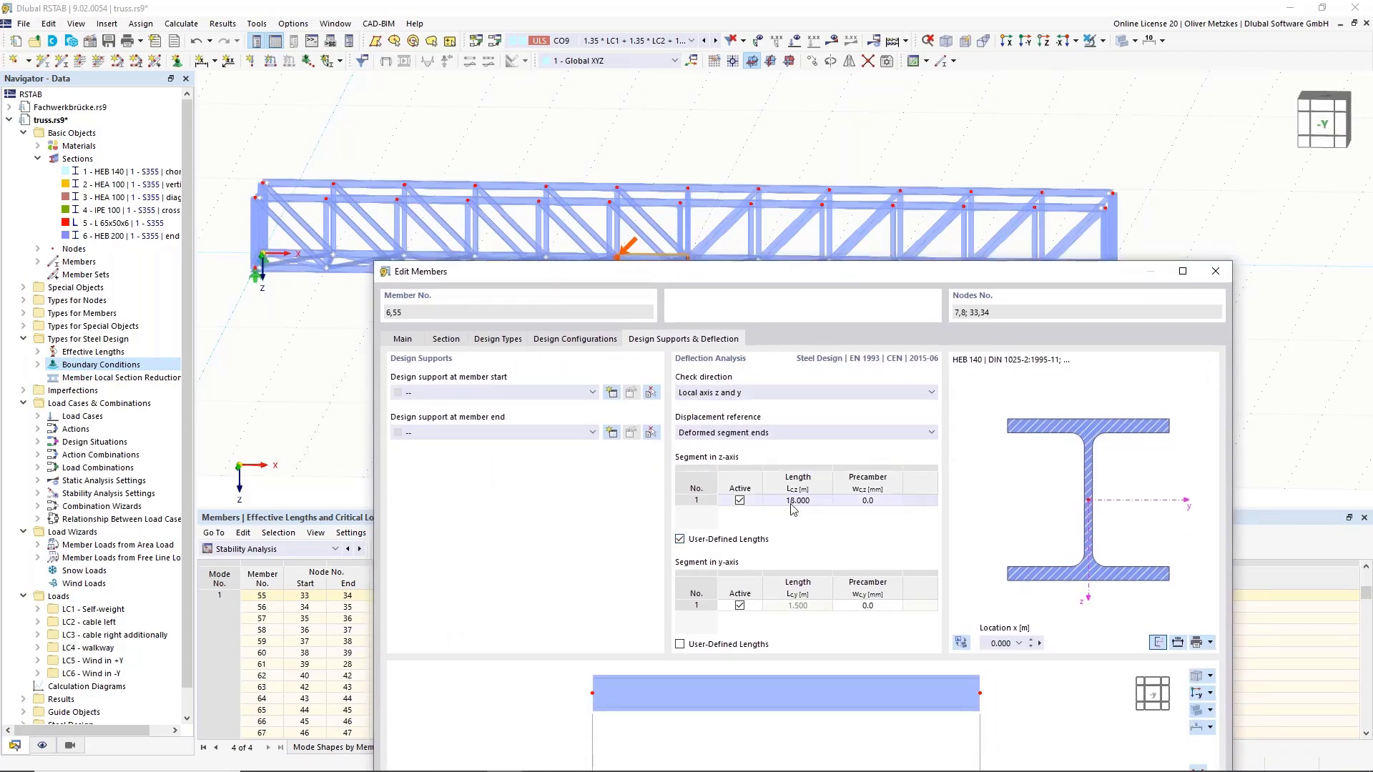
{"action": "left_click", "coordinate": [705, 645]}
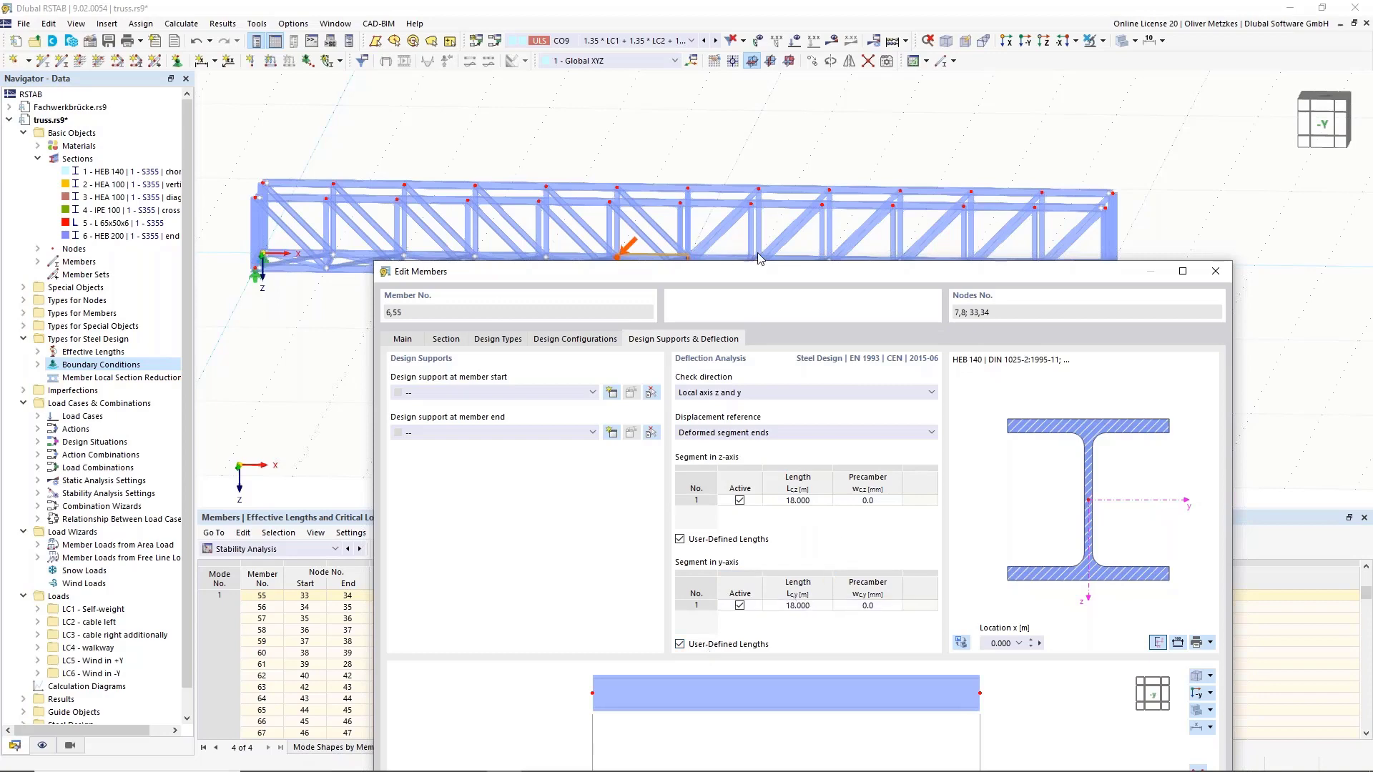
{"action": "left_click_drag", "start_coordinate": [793, 272], "coordinate": [760, 325]}
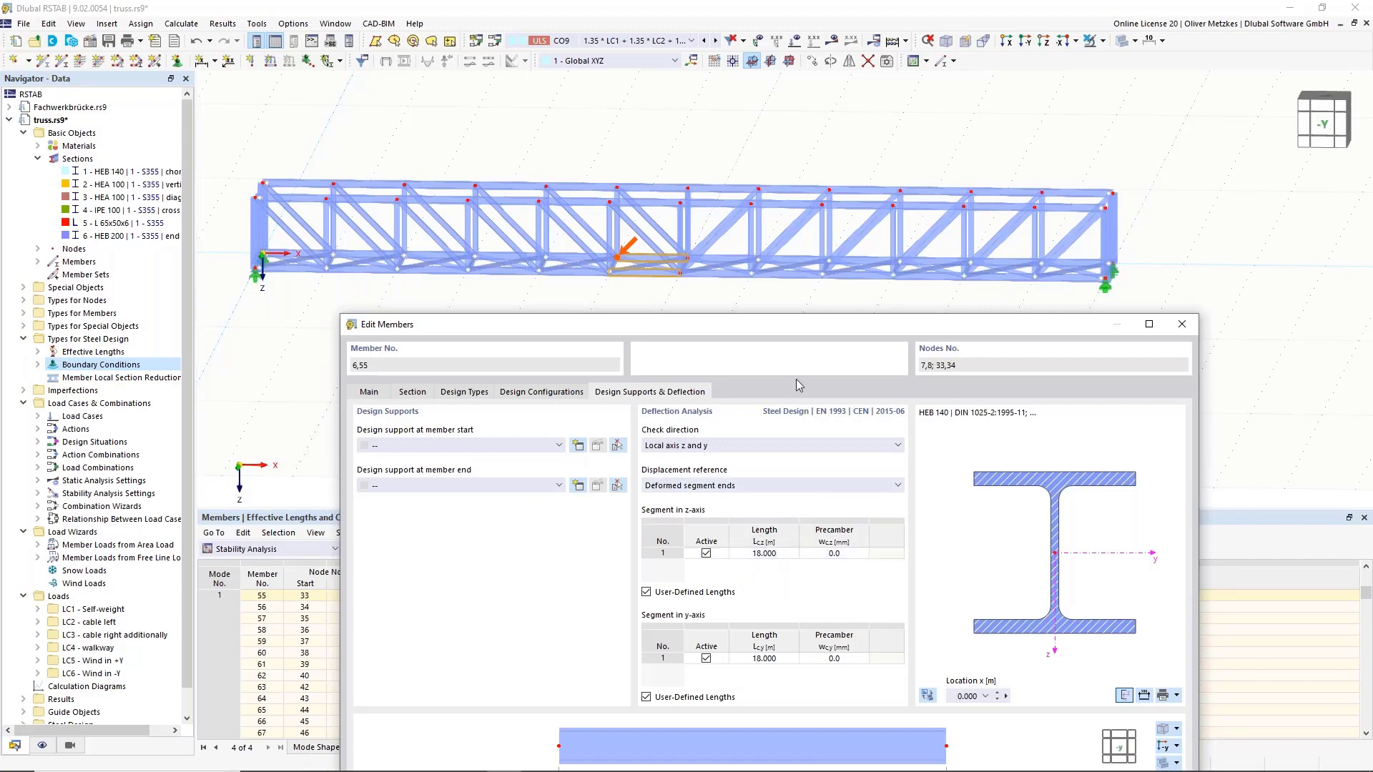
{"action": "left_click_drag", "start_coordinate": [796, 325], "coordinate": [886, 295]}
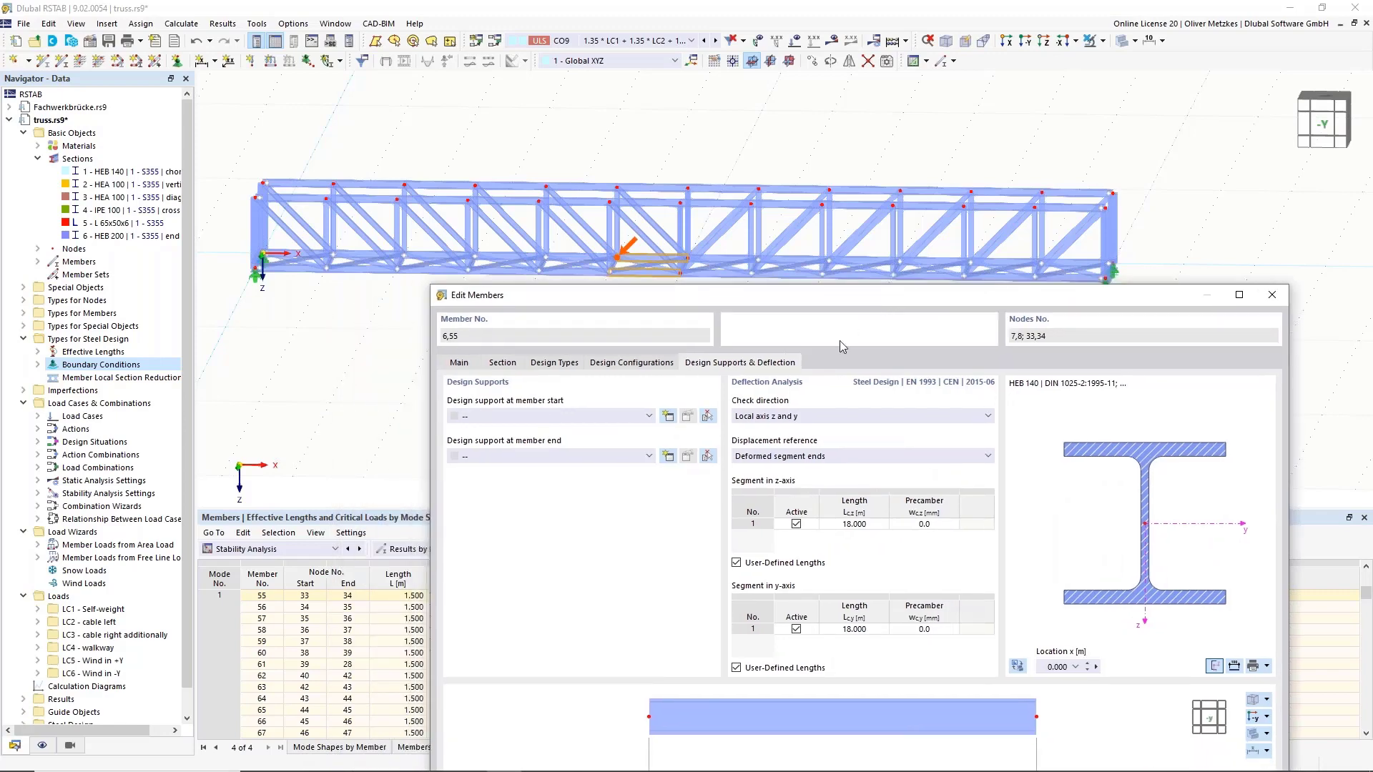
Step: Set the default serviceability configuration's characteristic beam deflection limit to L/200 and clear its assignment to all members and member sets
{"action": "left_click", "coordinate": [632, 363]}
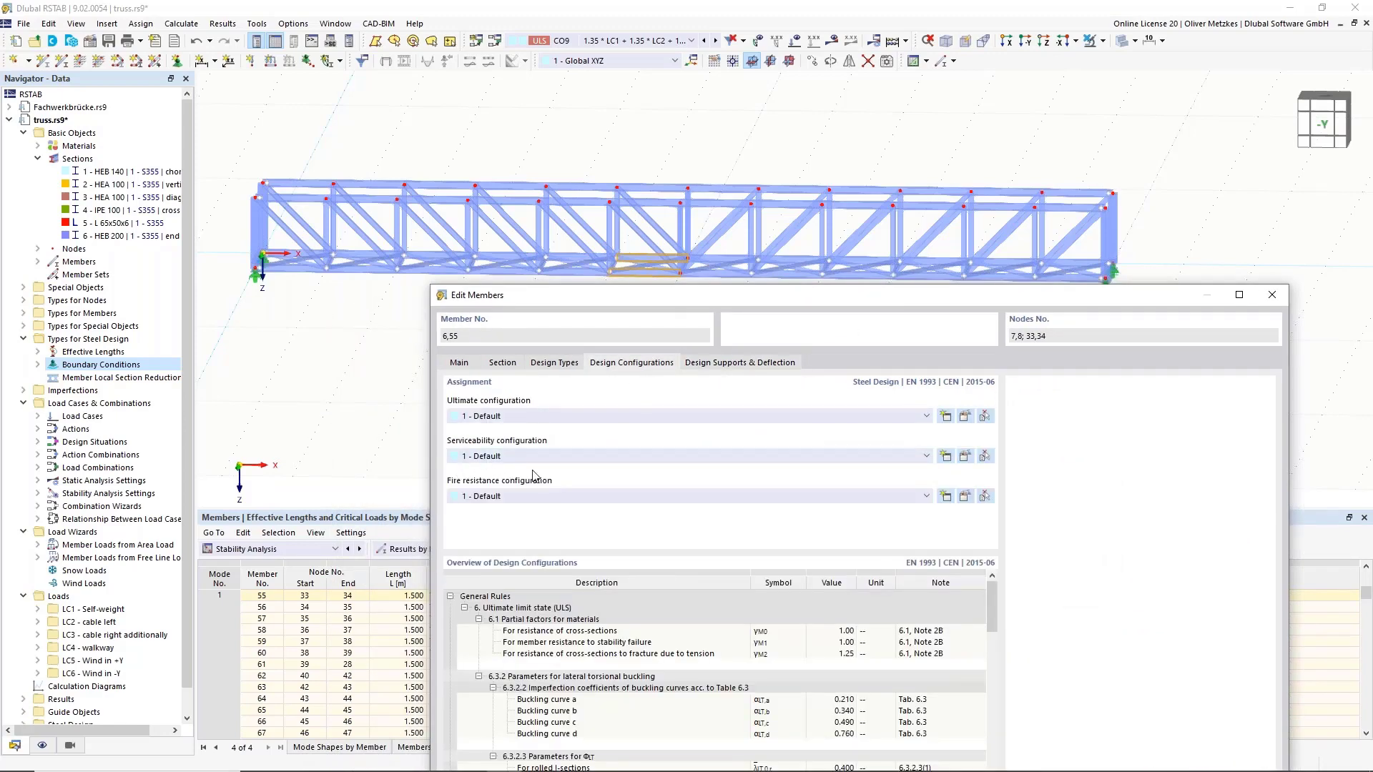
{"action": "left_click", "coordinate": [965, 457]}
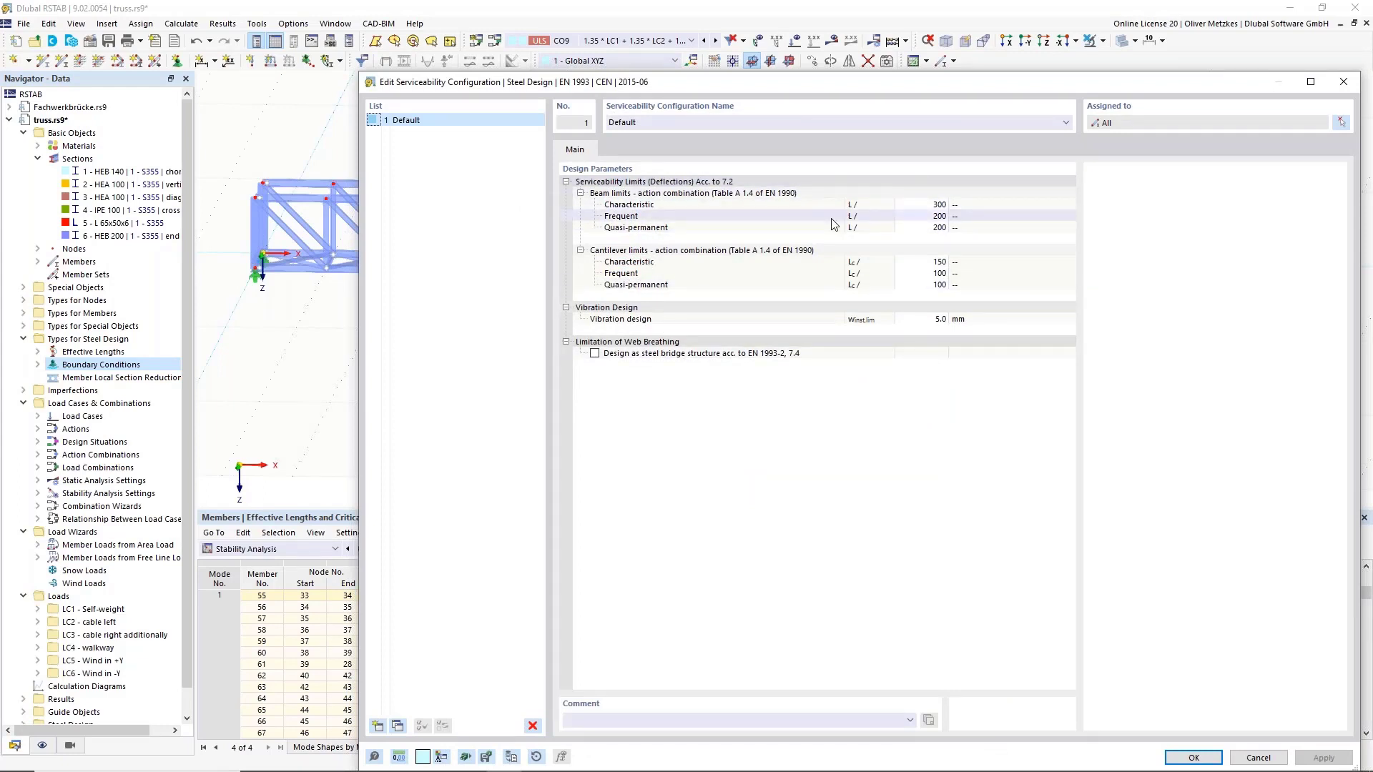
{"action": "left_click", "coordinate": [926, 204]}
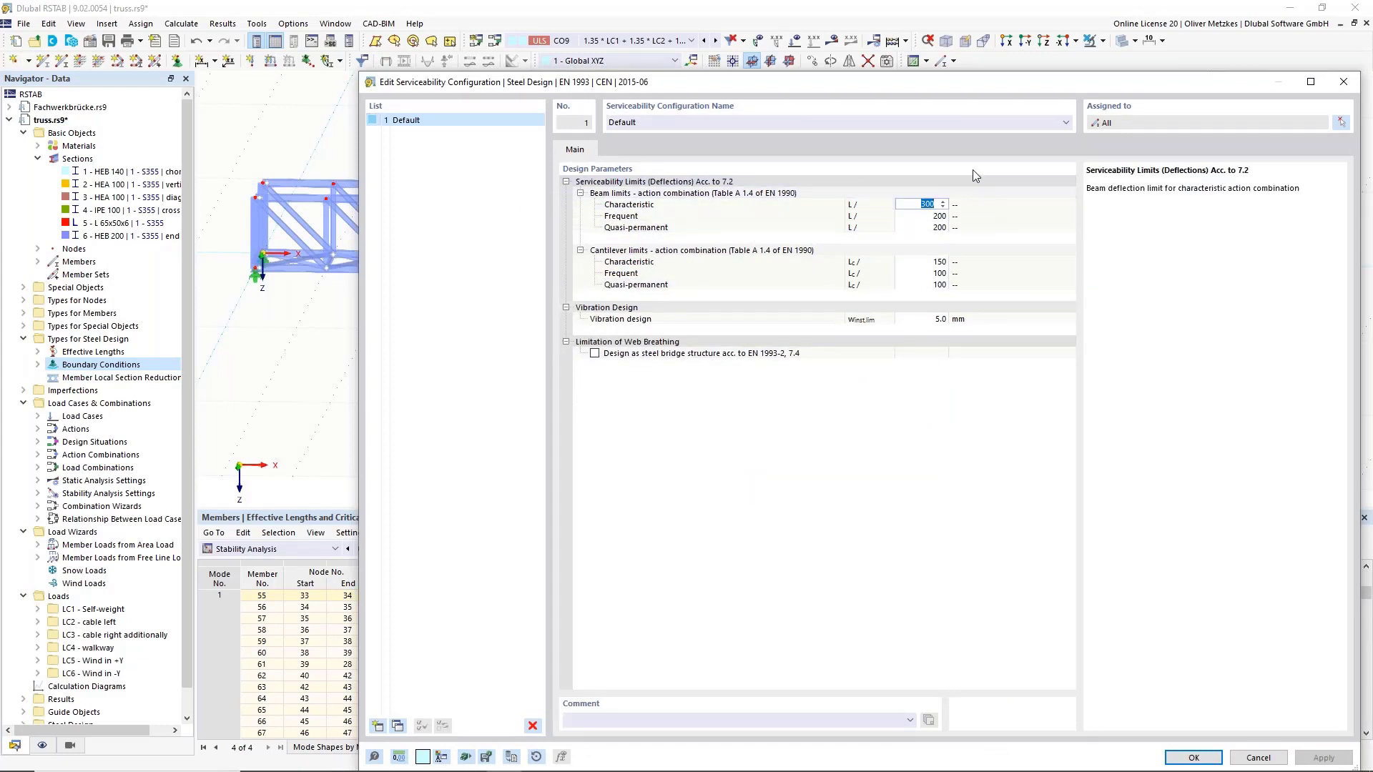
{"action": "type", "text": "200"}
{"action": "key", "text": "Tab"}
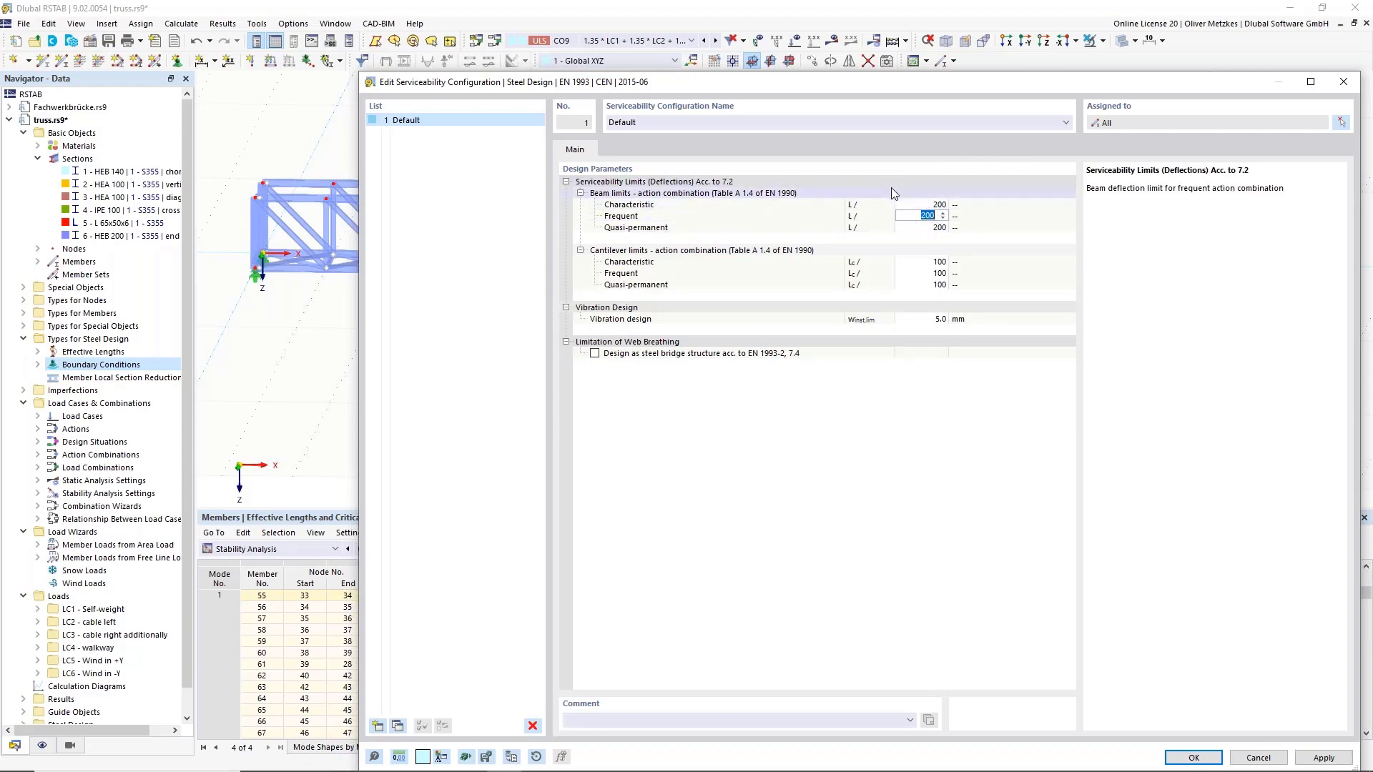
{"action": "left_click_drag", "start_coordinate": [880, 84], "coordinate": [607, 570]}
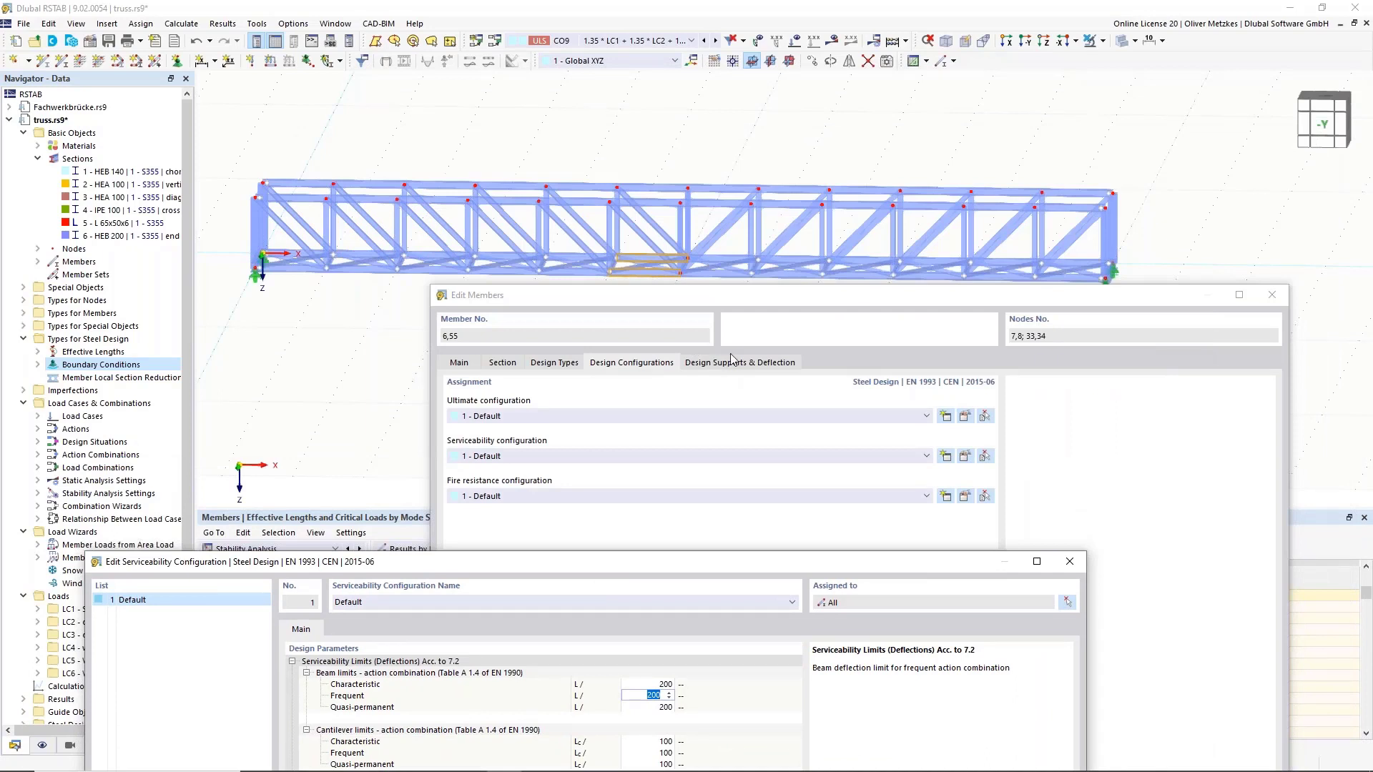
{"action": "left_click_drag", "start_coordinate": [758, 564], "coordinate": [803, 523]}
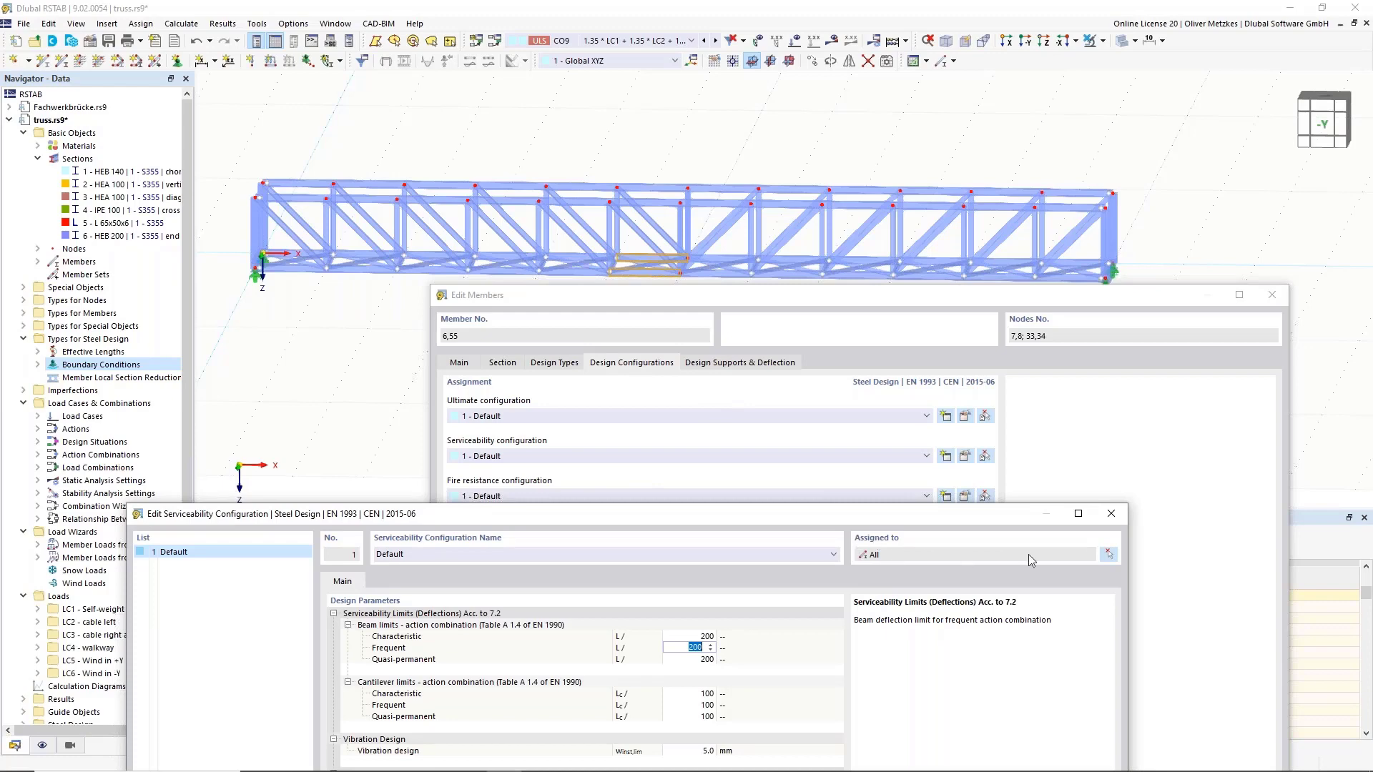
{"action": "left_click", "coordinate": [1108, 557]}
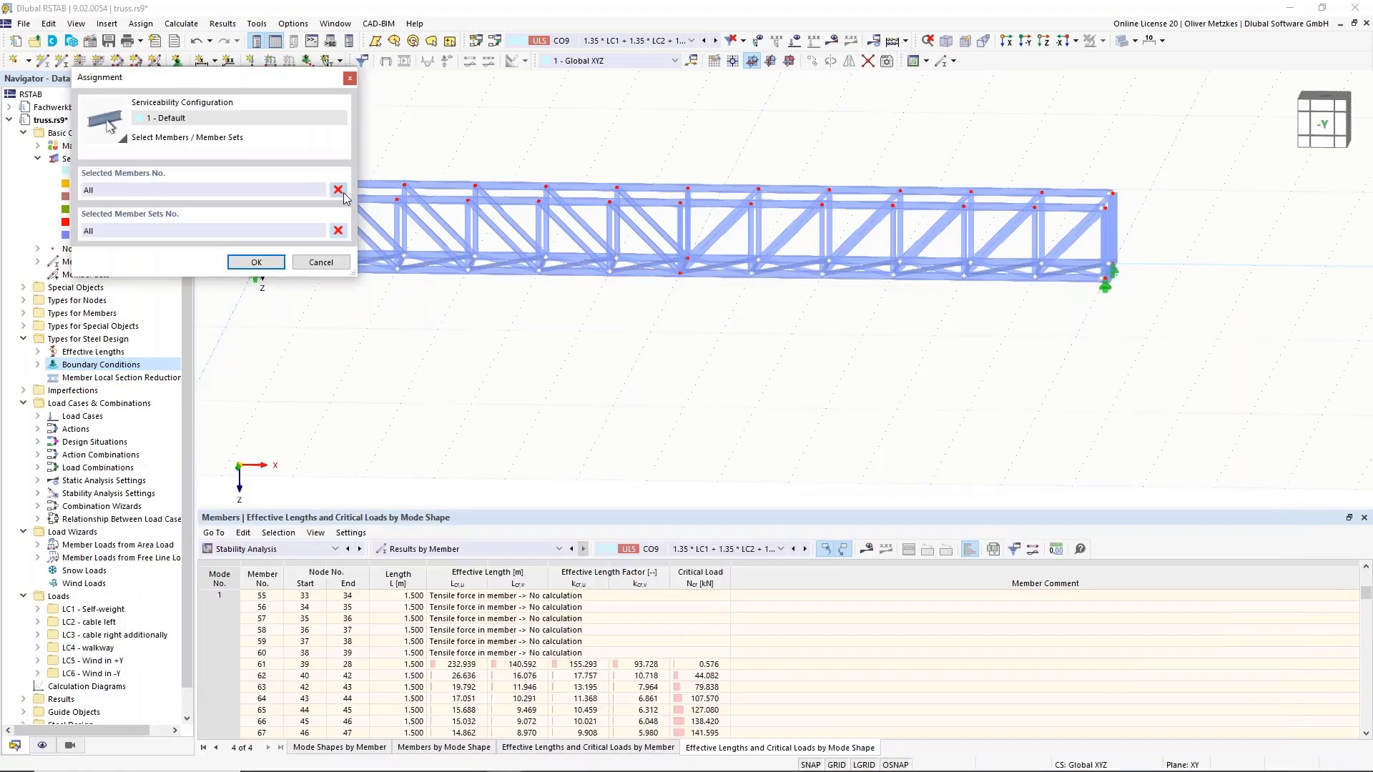
{"action": "left_click", "coordinate": [339, 231]}
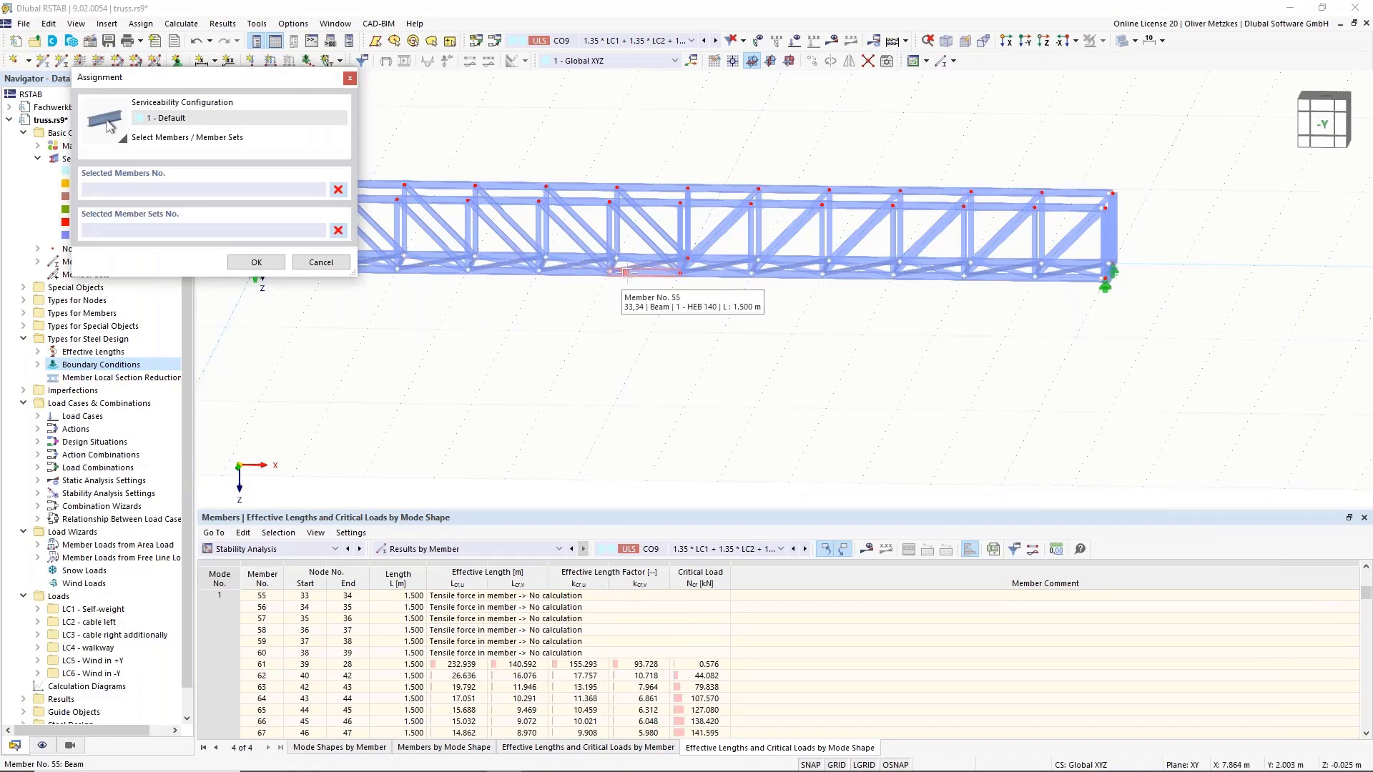
{"action": "left_click", "coordinate": [635, 260]}
{"action": "left_click", "coordinate": [636, 261]}
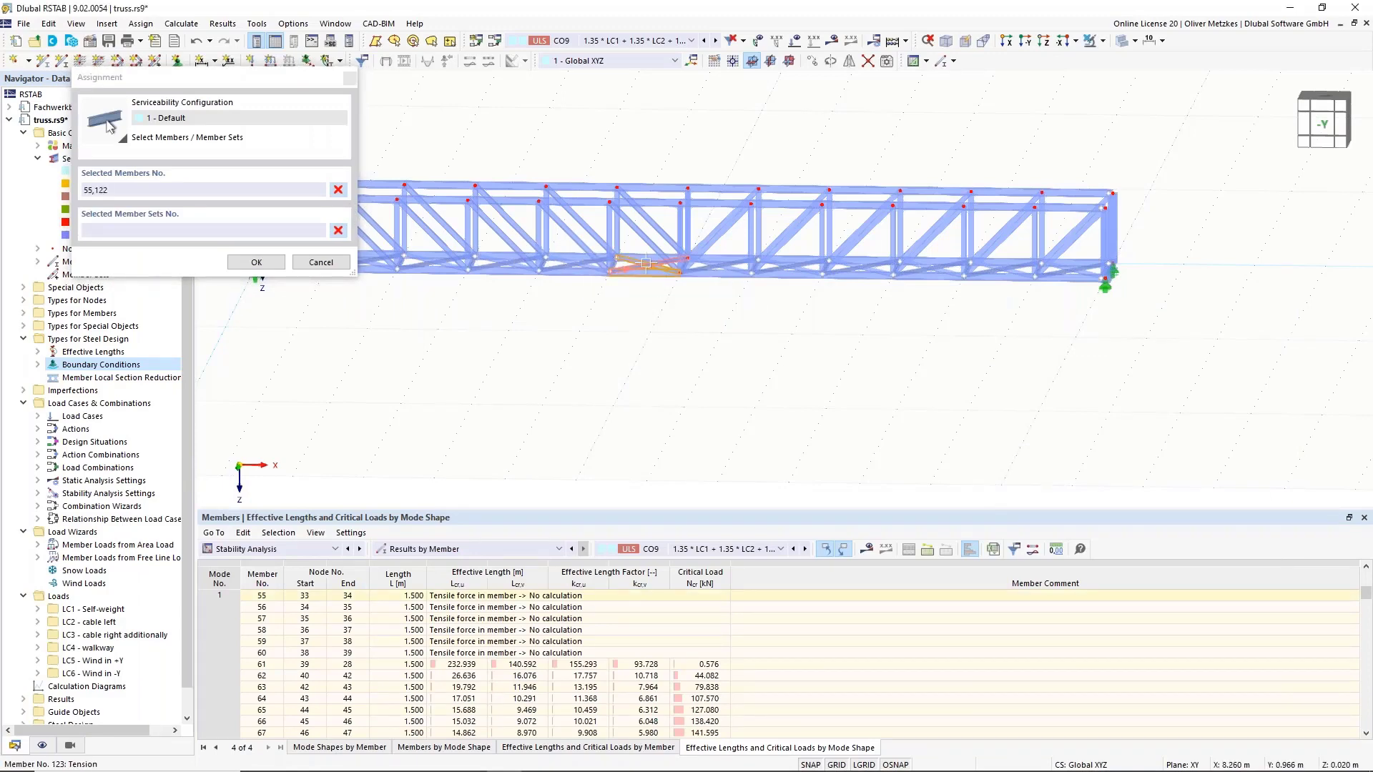
{"action": "left_click", "coordinate": [652, 266]}
{"action": "left_click", "coordinate": [338, 190]}
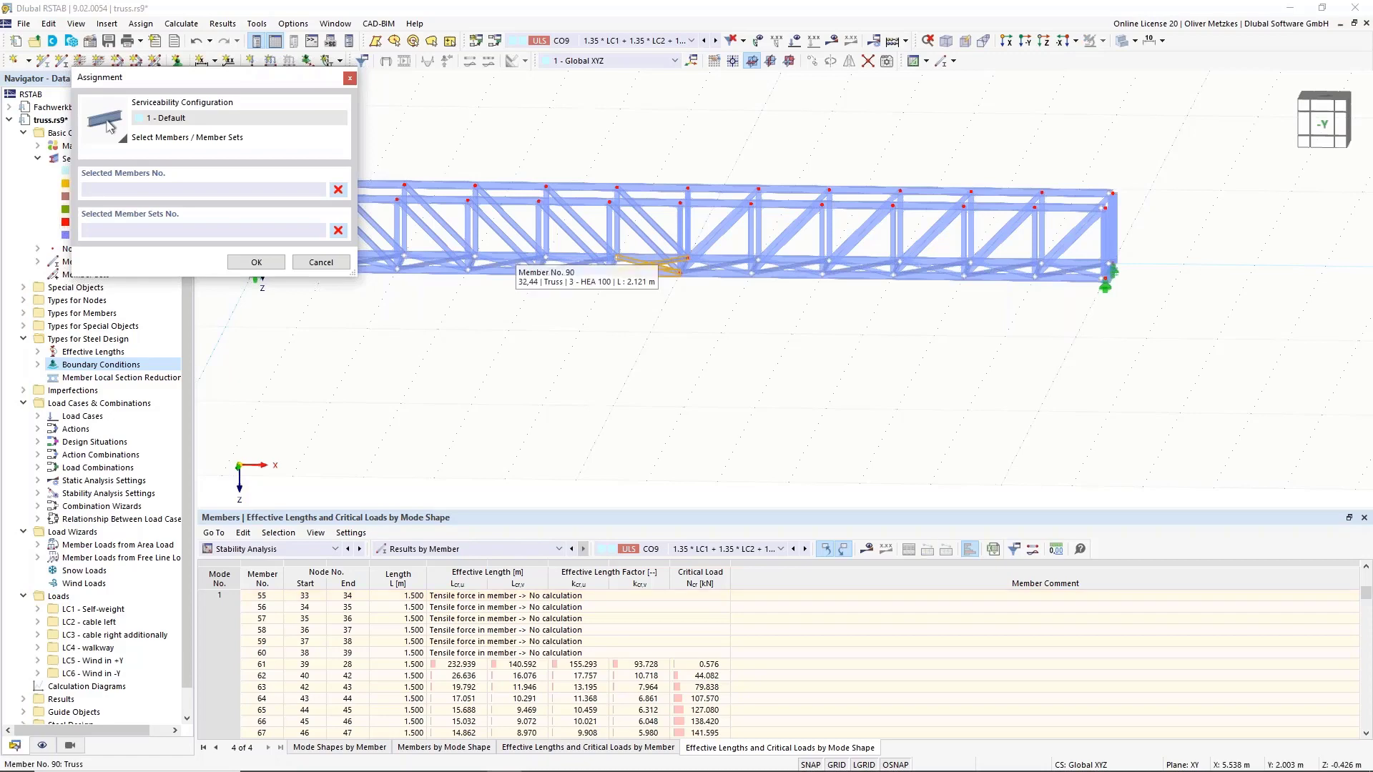
Step: Assign the default serviceability configuration to bottom chord members 6 and 55 only, and save the configuration and member settings
{"action": "left_click", "coordinate": [649, 263]}
{"action": "scroll", "coordinate": [649, 263], "scroll_direction": "up", "scroll_amount": 3}
{"action": "left_click", "coordinate": [675, 273]}
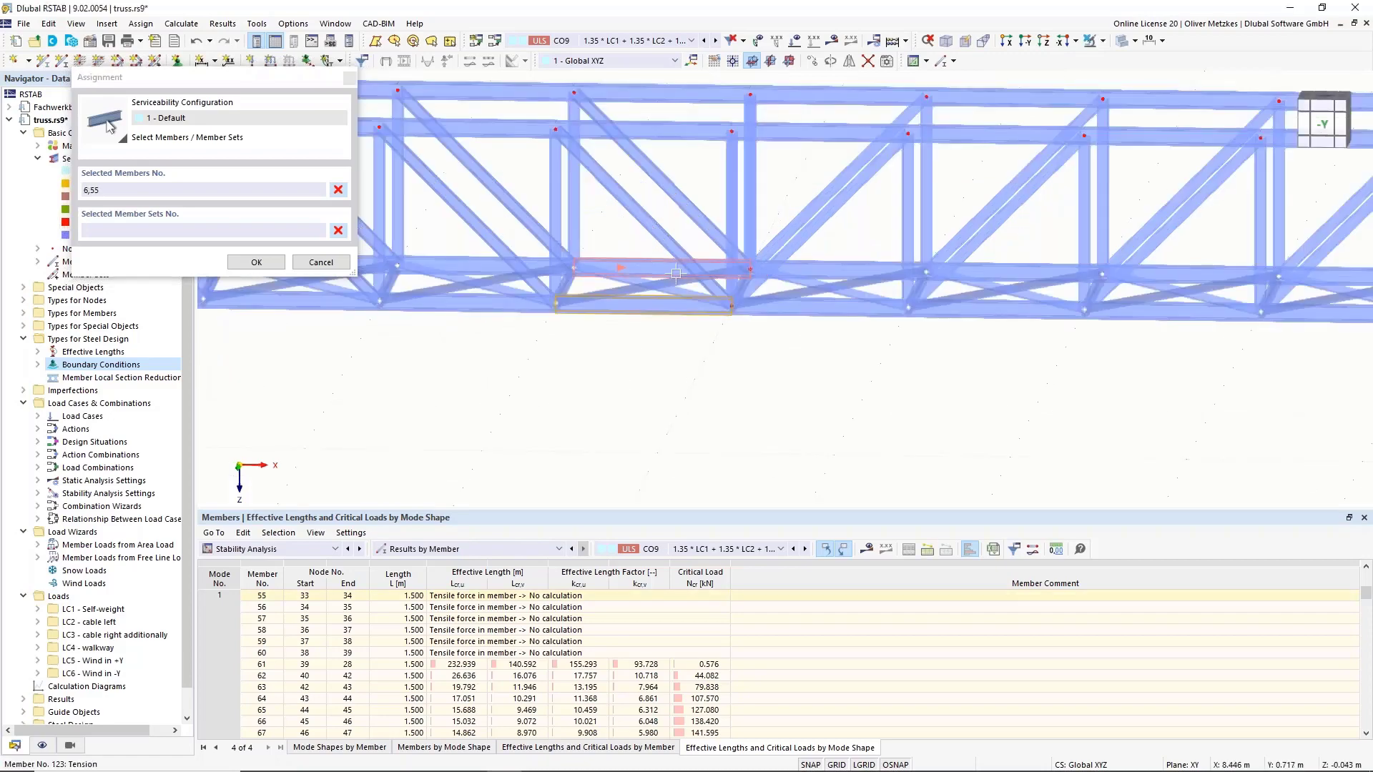
{"action": "left_click", "coordinate": [256, 261]}
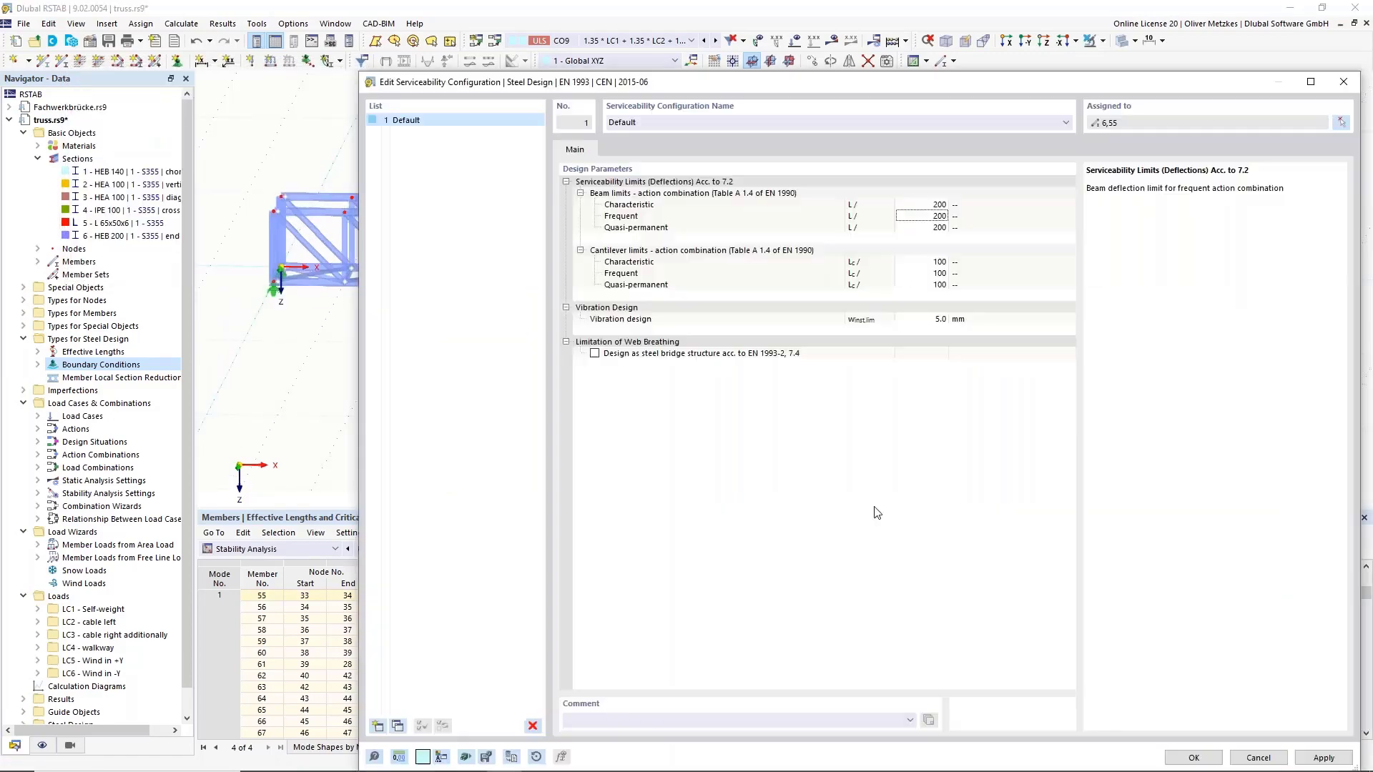
{"action": "left_click", "coordinate": [1194, 757]}
{"action": "left_click_drag", "start_coordinate": [1081, 286], "coordinate": [979, 39]}
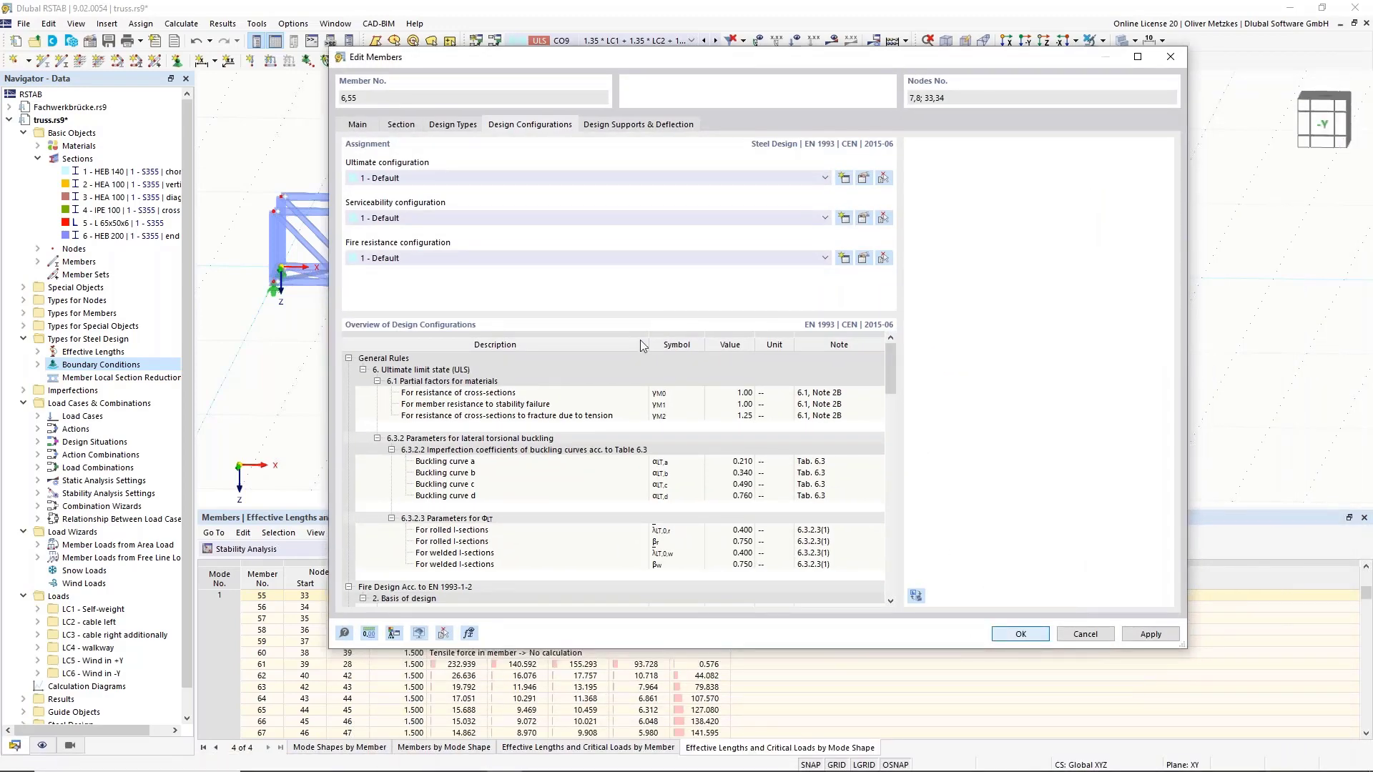
{"action": "key", "text": "Return"}
Step: Check which design configurations are assigned to bottom chord member 53, and leave the member unedited
{"action": "double_click", "coordinate": [542, 282]}
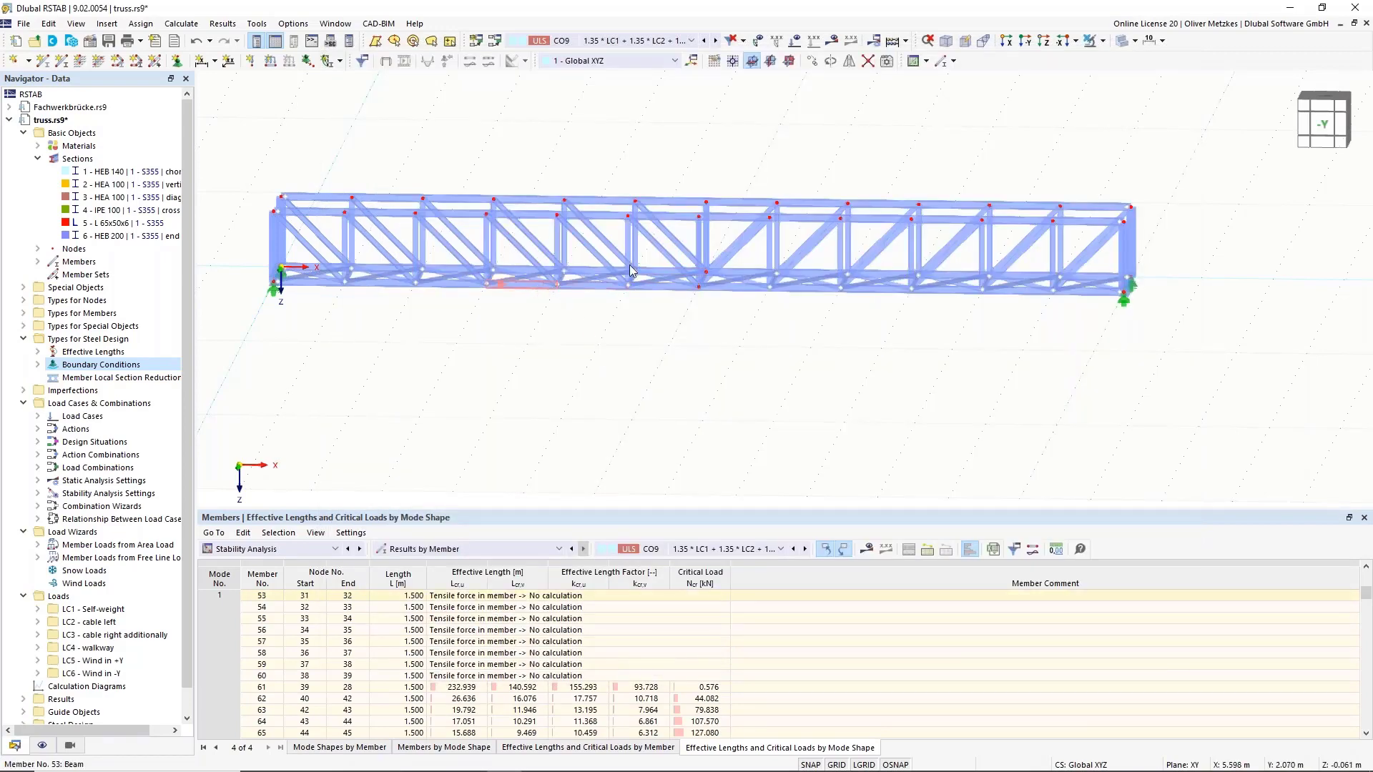
{"action": "left_click", "coordinate": [530, 125]}
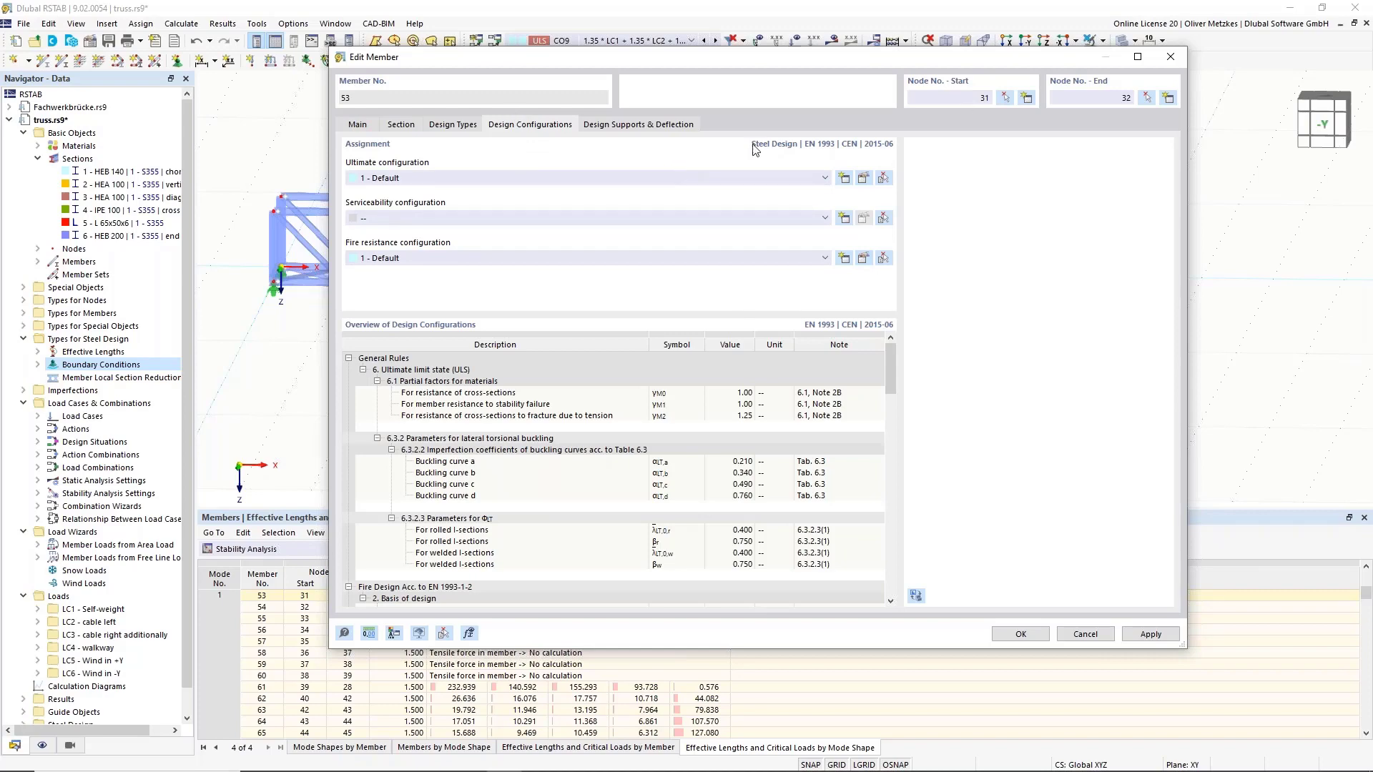
{"action": "left_click", "coordinate": [1085, 634]}
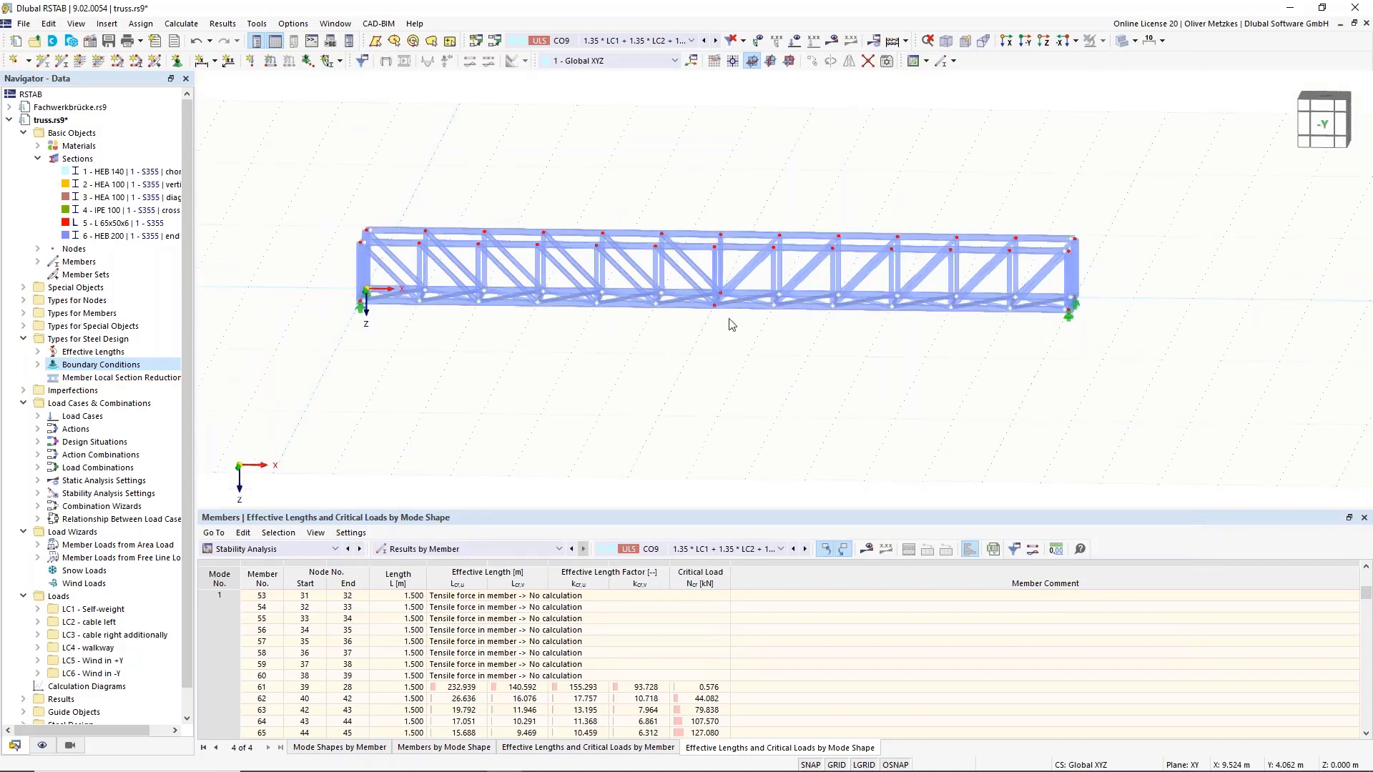
Step: Review the steel design input data tables for design situations, objects to design, materials, sections and serviceability configurations
{"action": "left_click", "coordinate": [305, 556]}
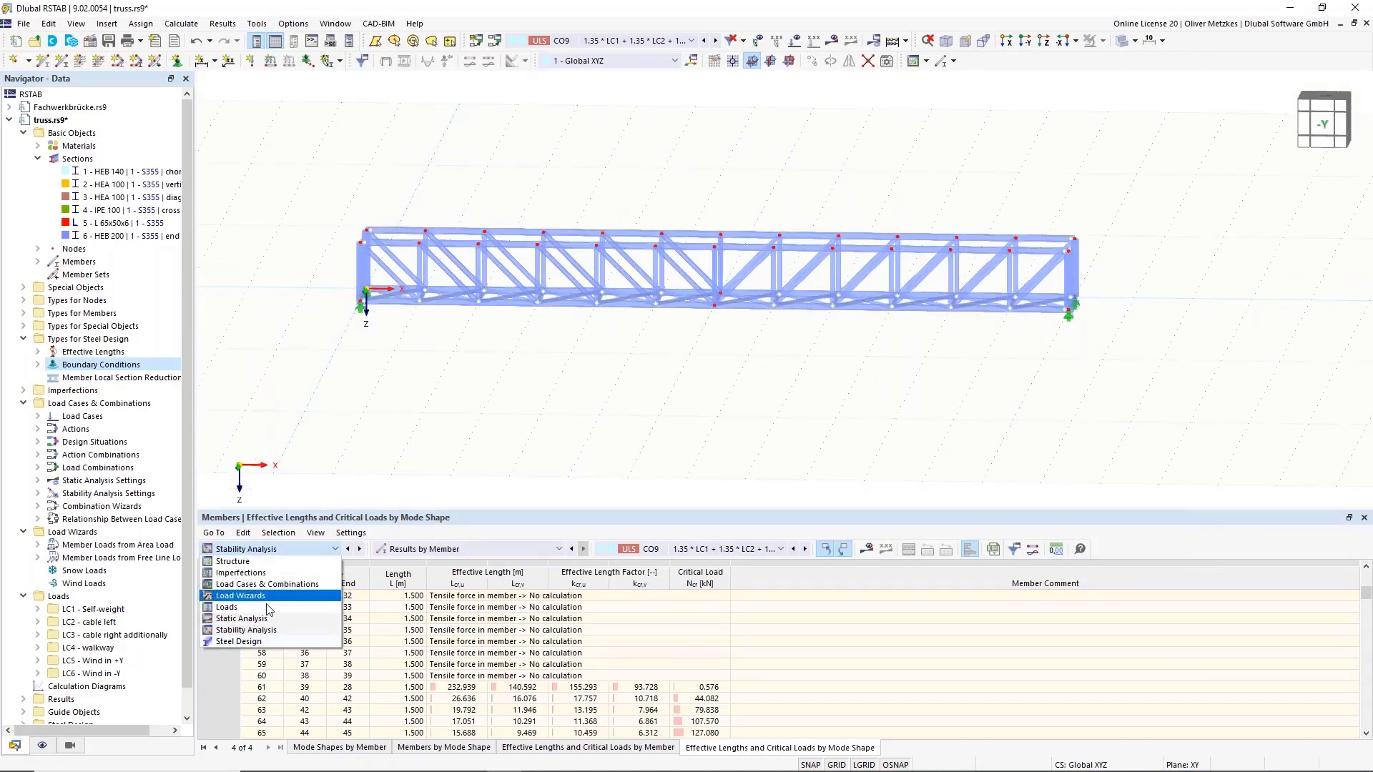
{"action": "left_click", "coordinate": [257, 647]}
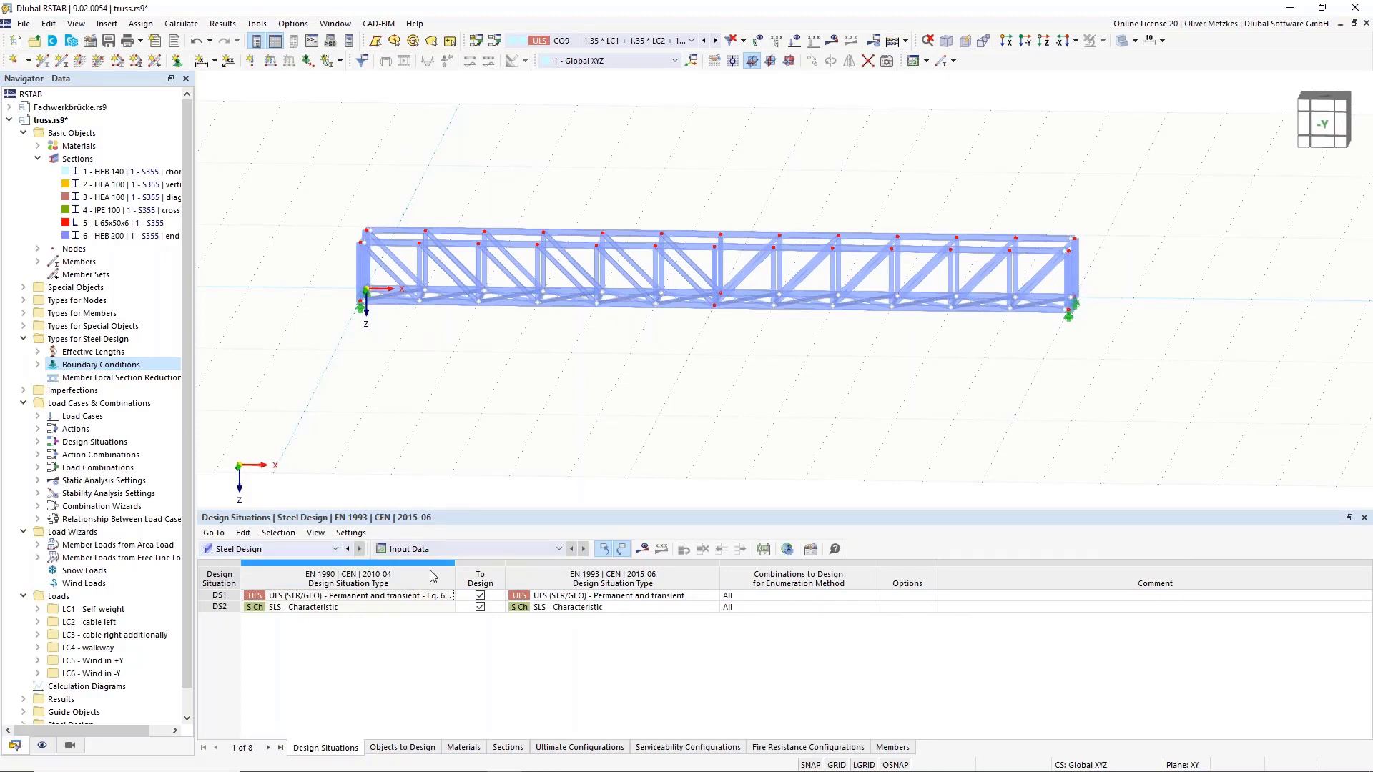
{"action": "left_click", "coordinate": [393, 749]}
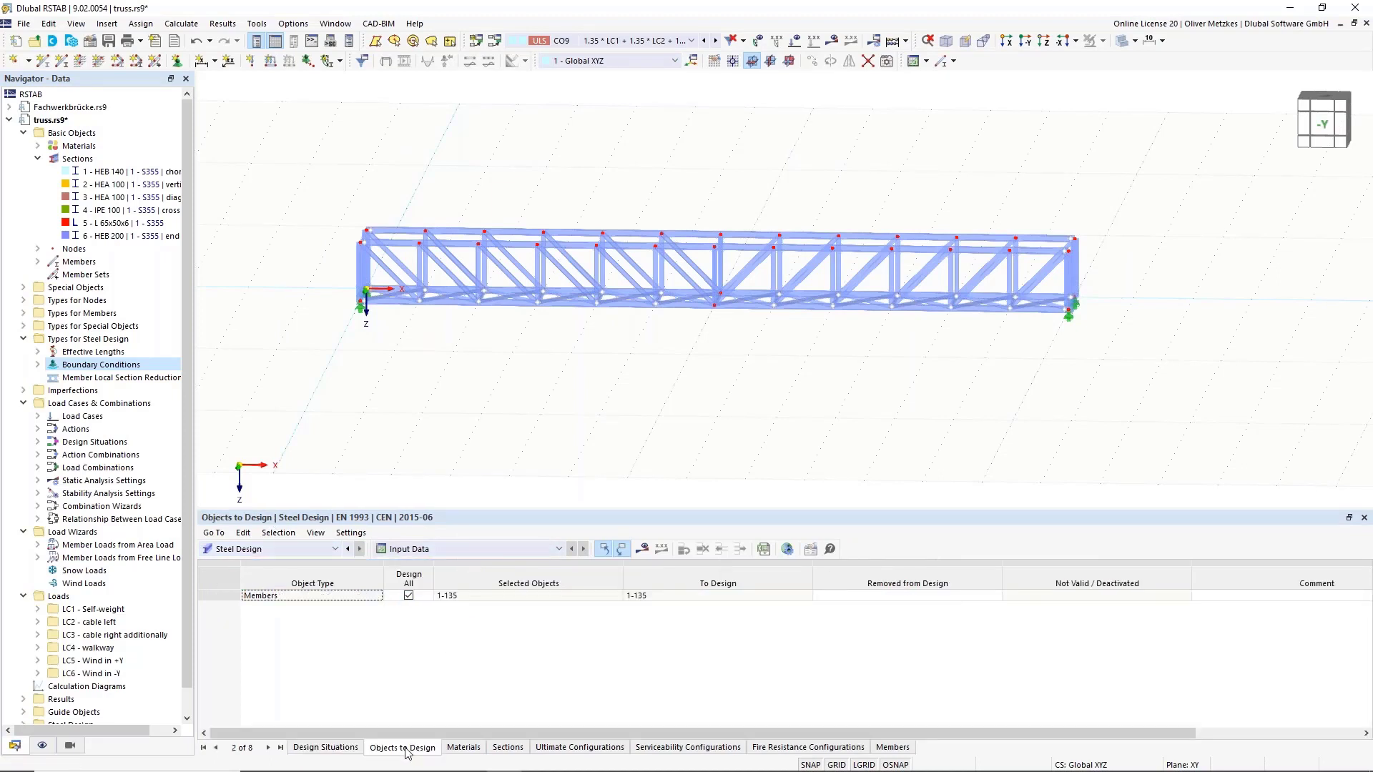
{"action": "left_click", "coordinate": [482, 749]}
{"action": "left_click", "coordinate": [505, 748]}
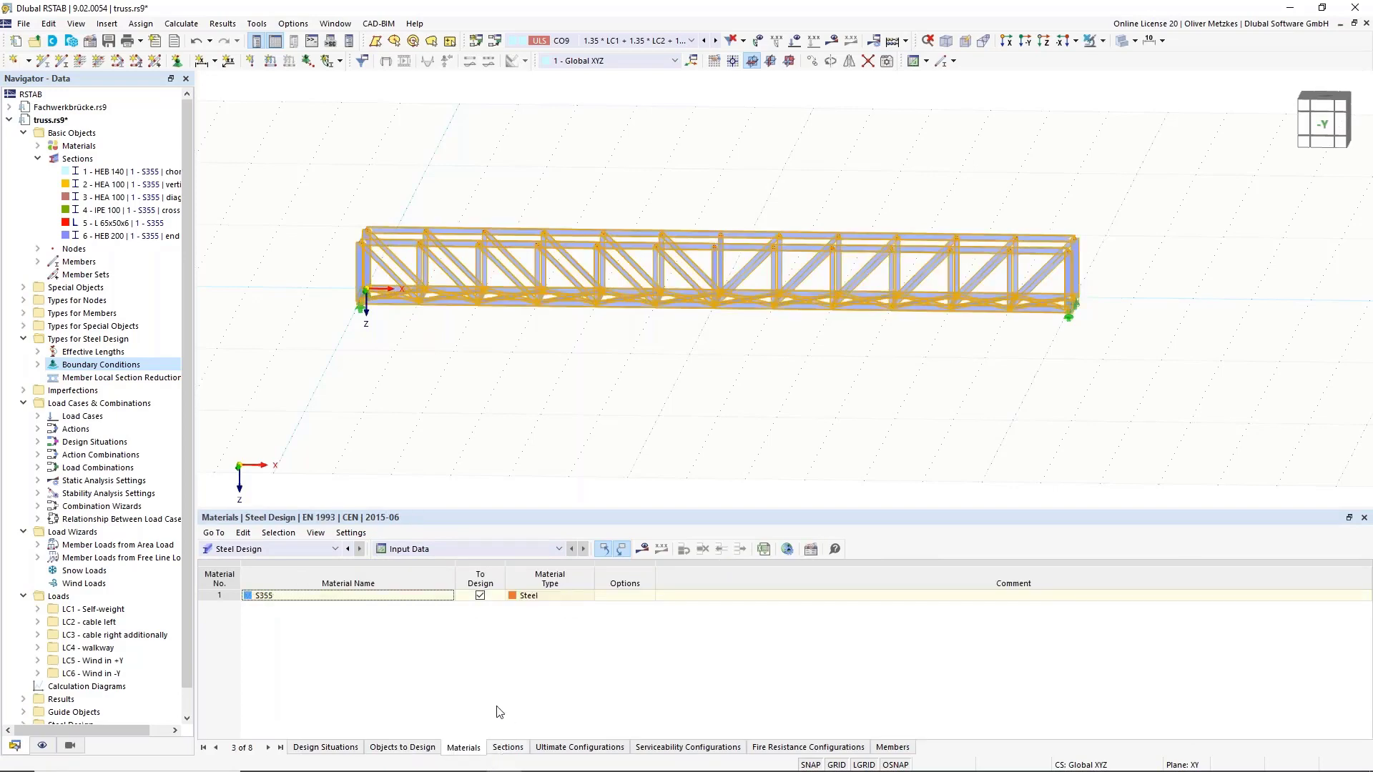
{"action": "left_click", "coordinate": [606, 748]}
{"action": "left_click", "coordinate": [671, 750]}
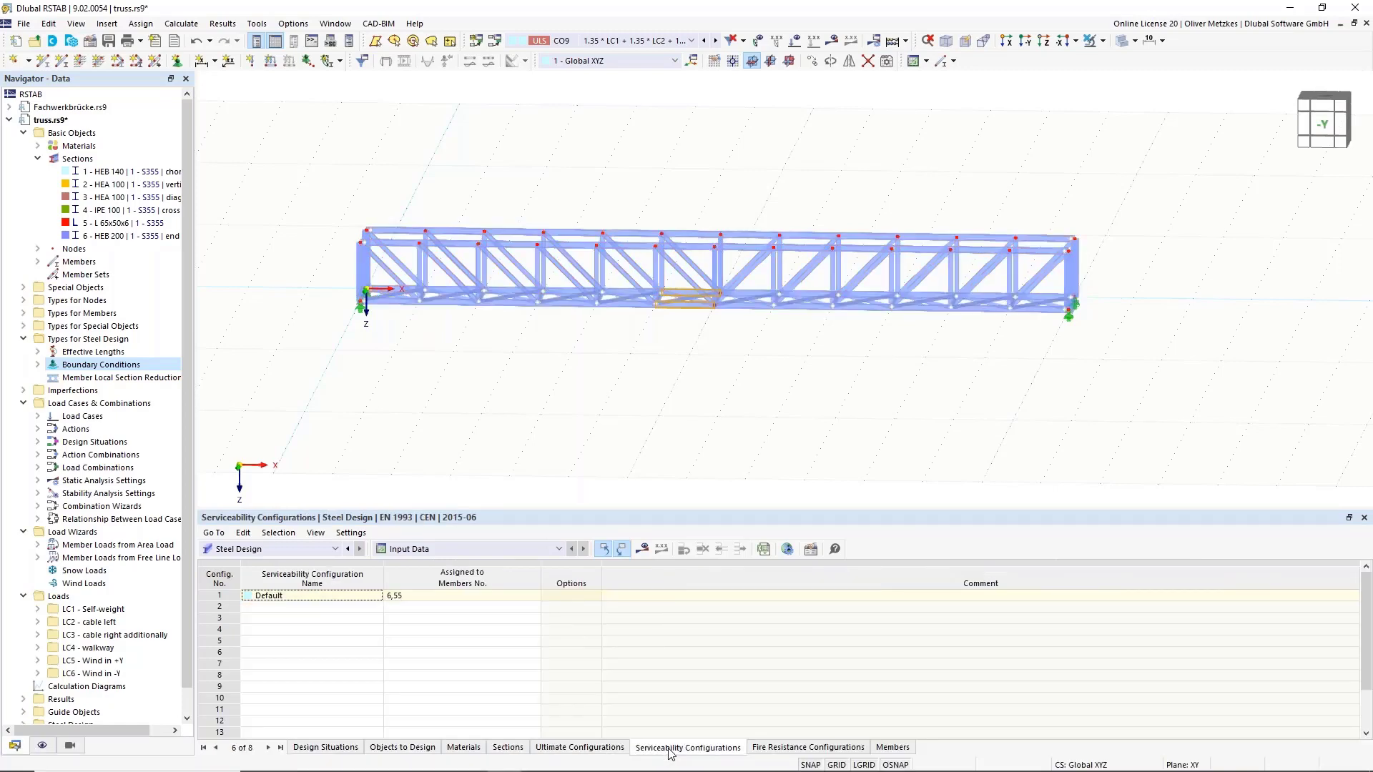
Step: Create a second ultimate configuration for steel design with the stability design deactivated
{"action": "left_click", "coordinate": [591, 749]}
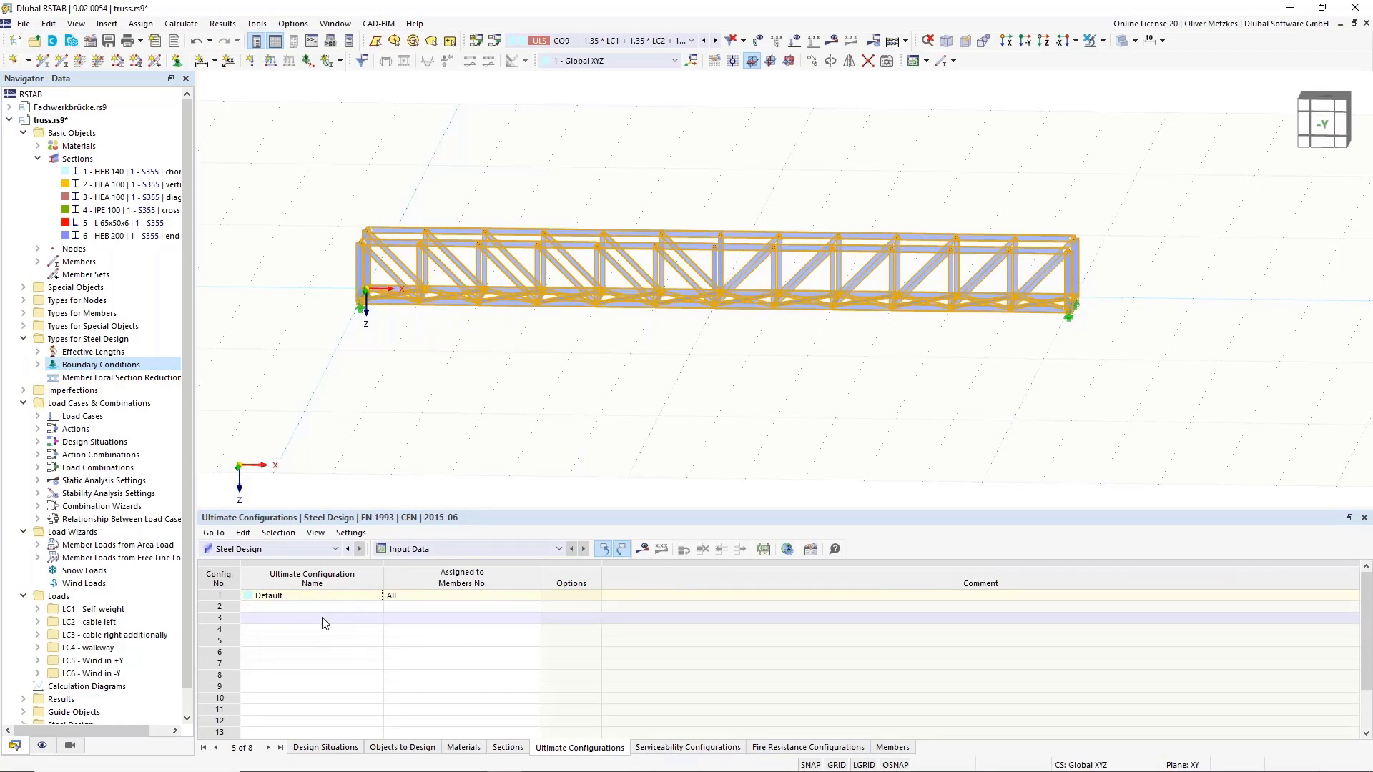
{"action": "double_click", "coordinate": [230, 599]}
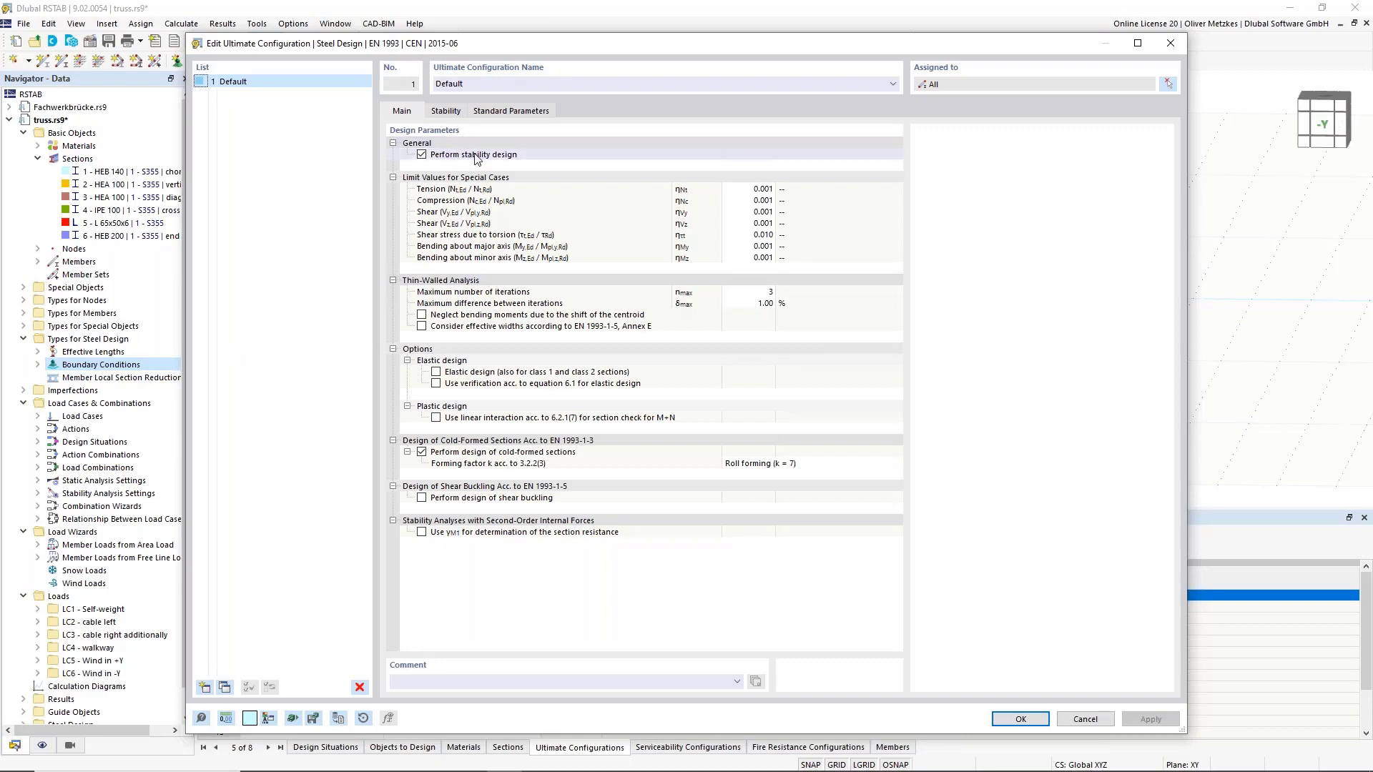
{"action": "left_click_drag", "start_coordinate": [509, 43], "coordinate": [574, 465]}
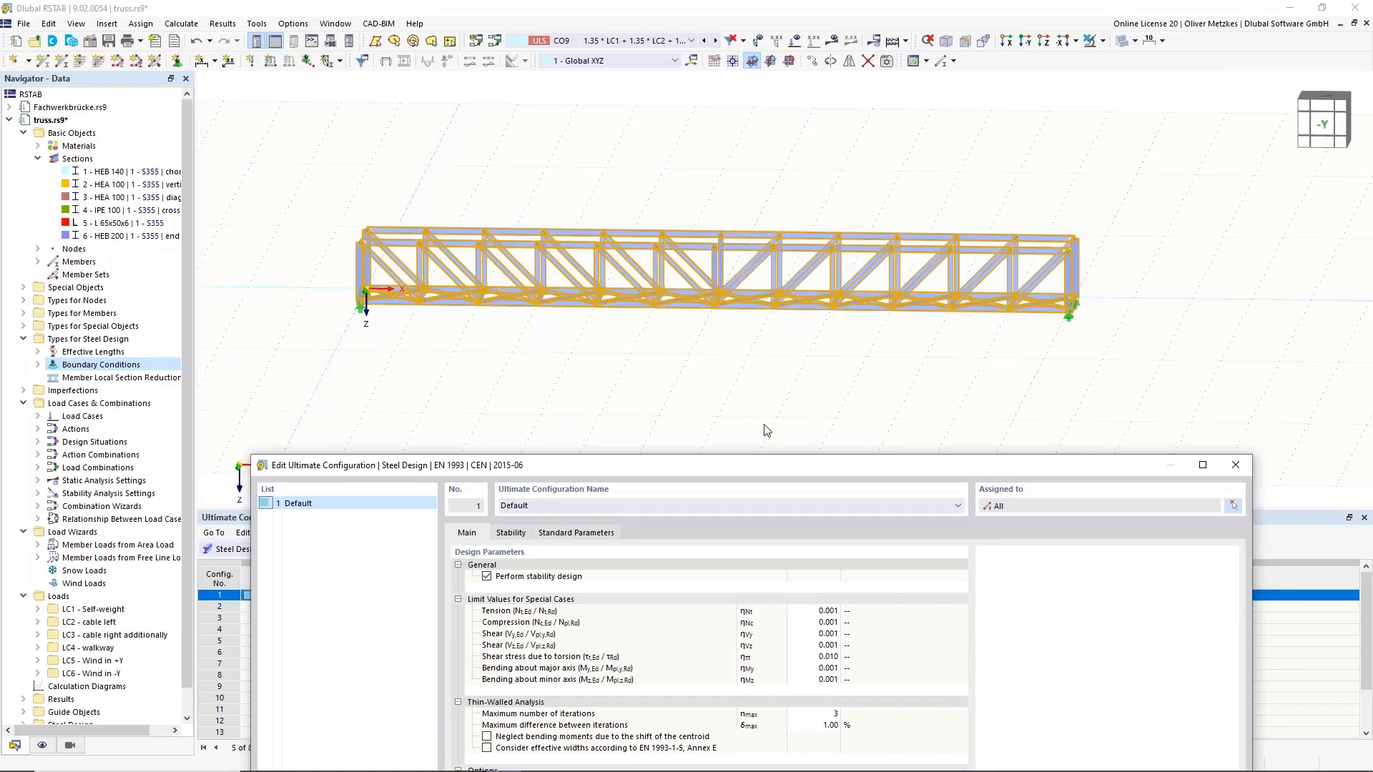
{"action": "left_click_drag", "start_coordinate": [779, 463], "coordinate": [829, 349]}
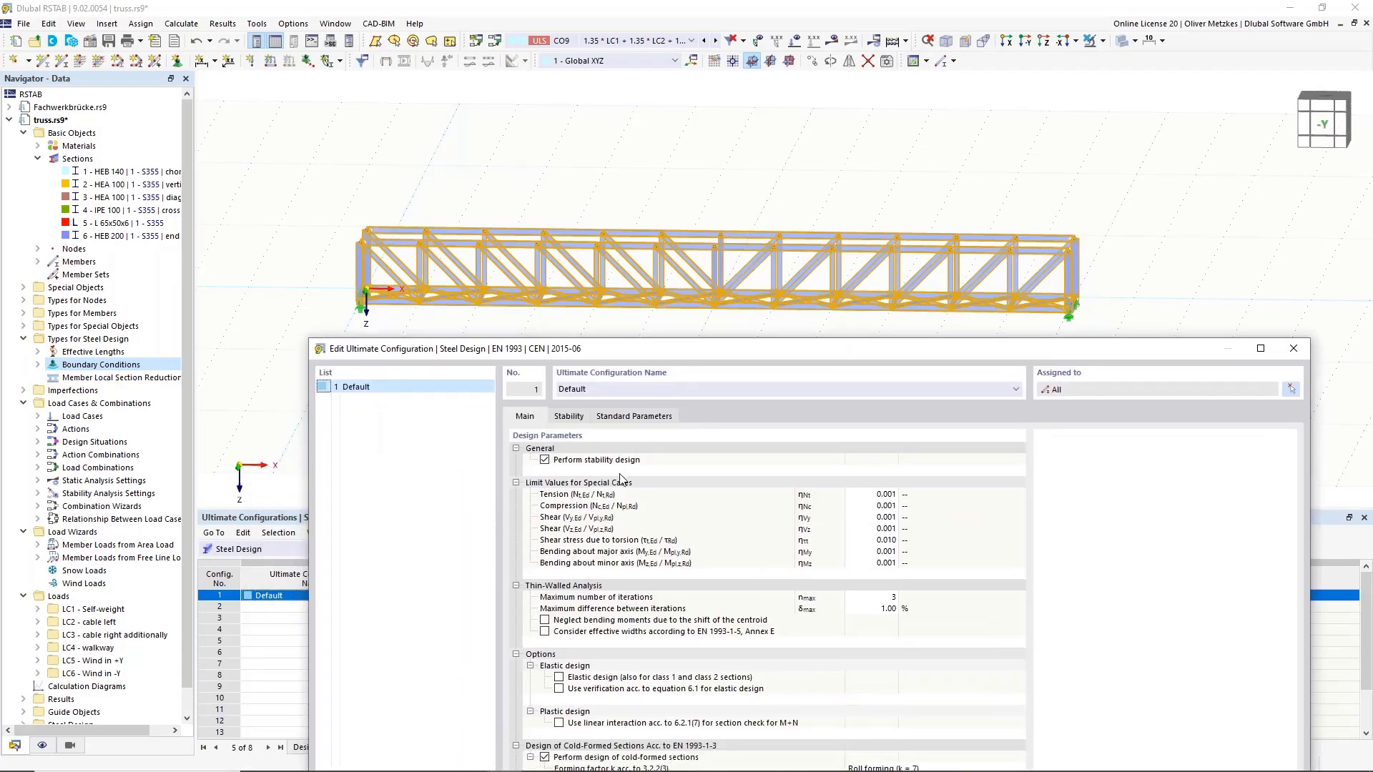
{"action": "left_click_drag", "start_coordinate": [722, 353], "coordinate": [737, 45]}
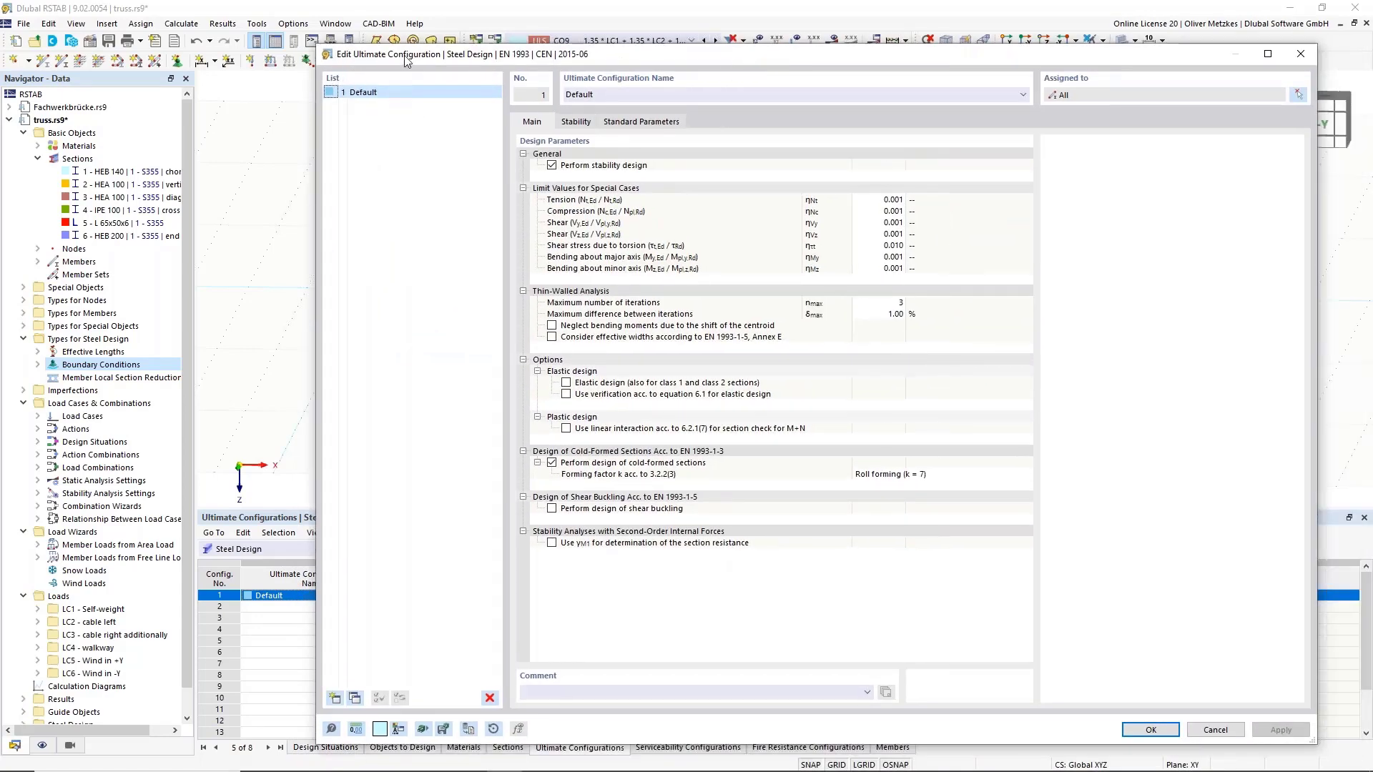
{"action": "left_click", "coordinate": [334, 698]}
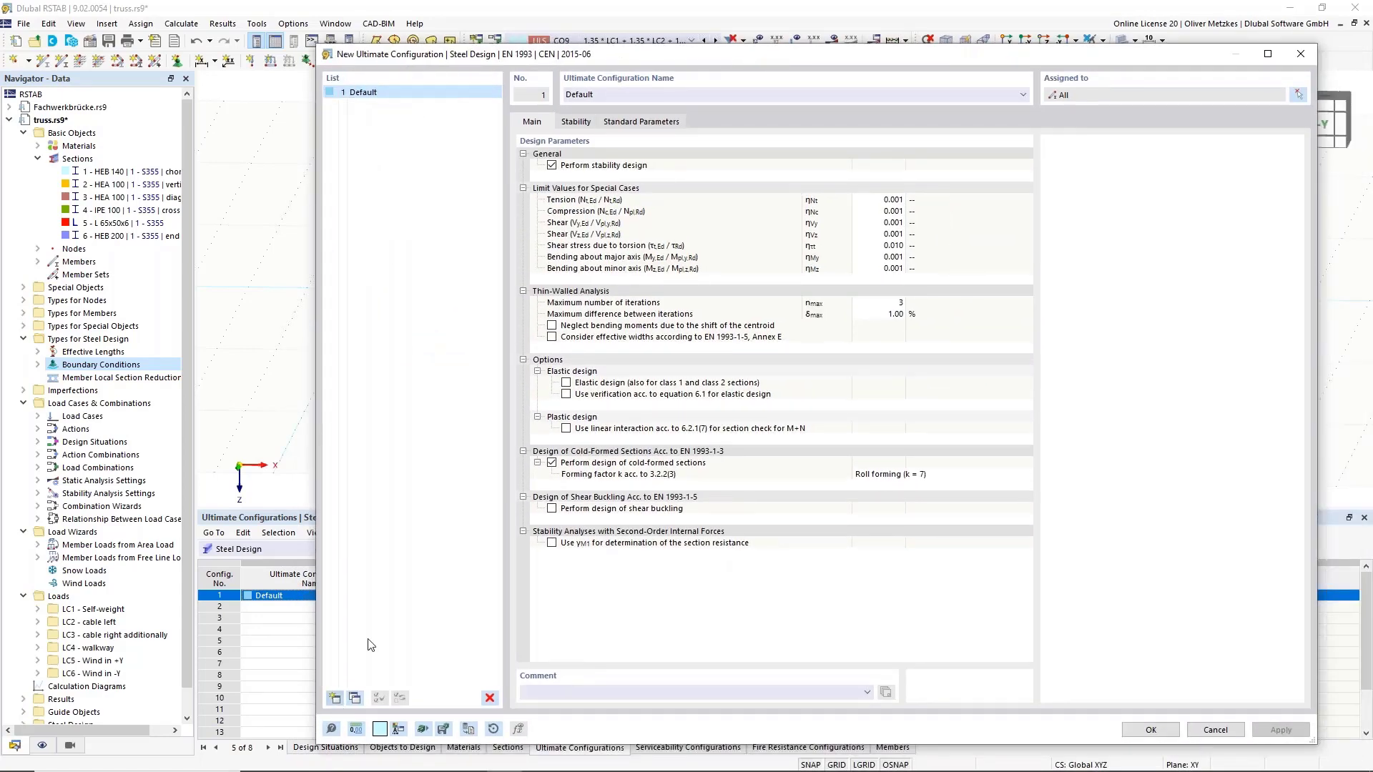
{"action": "left_click", "coordinate": [552, 165]}
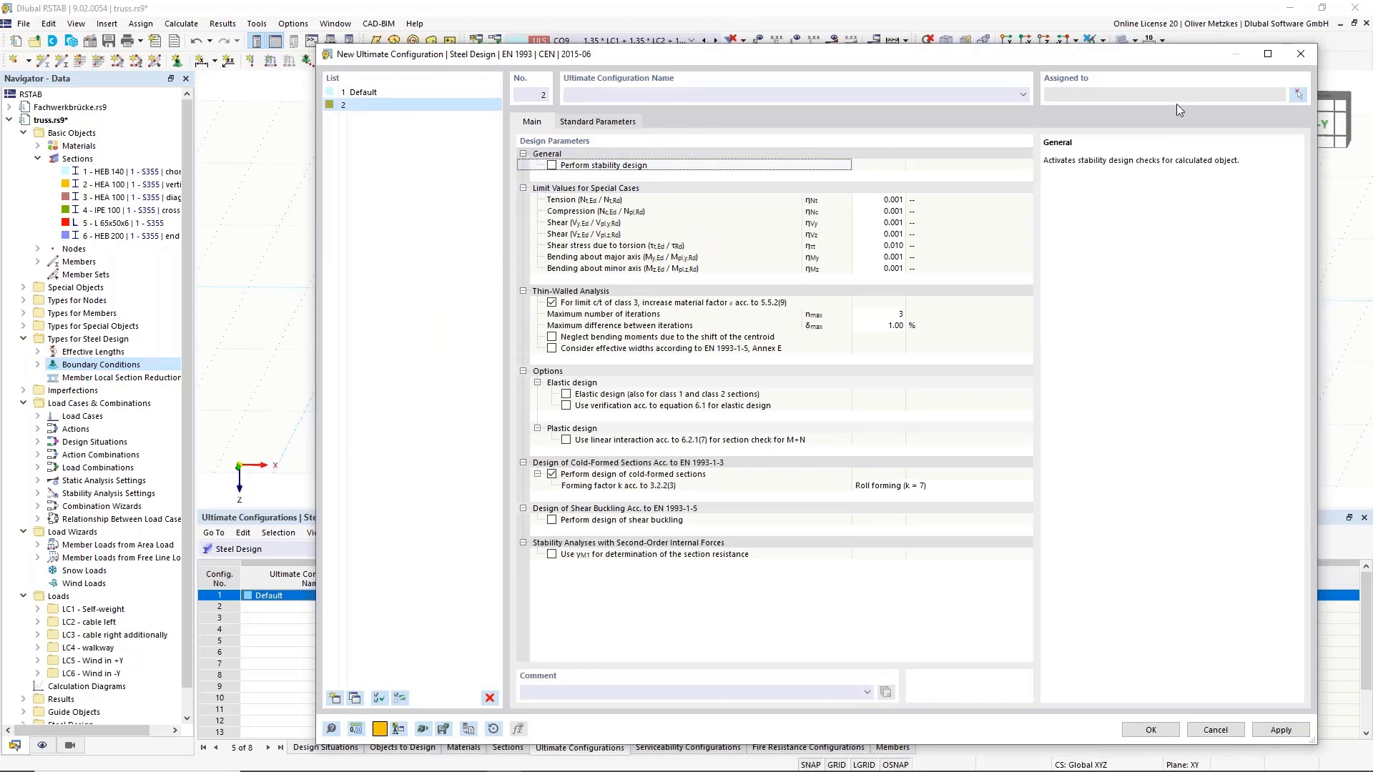
Step: Show only the HEB 140 members, assign the new ultimate configuration to bottom chord members 1-12 and 50-61, and save it
{"action": "left_click", "coordinate": [1298, 95]}
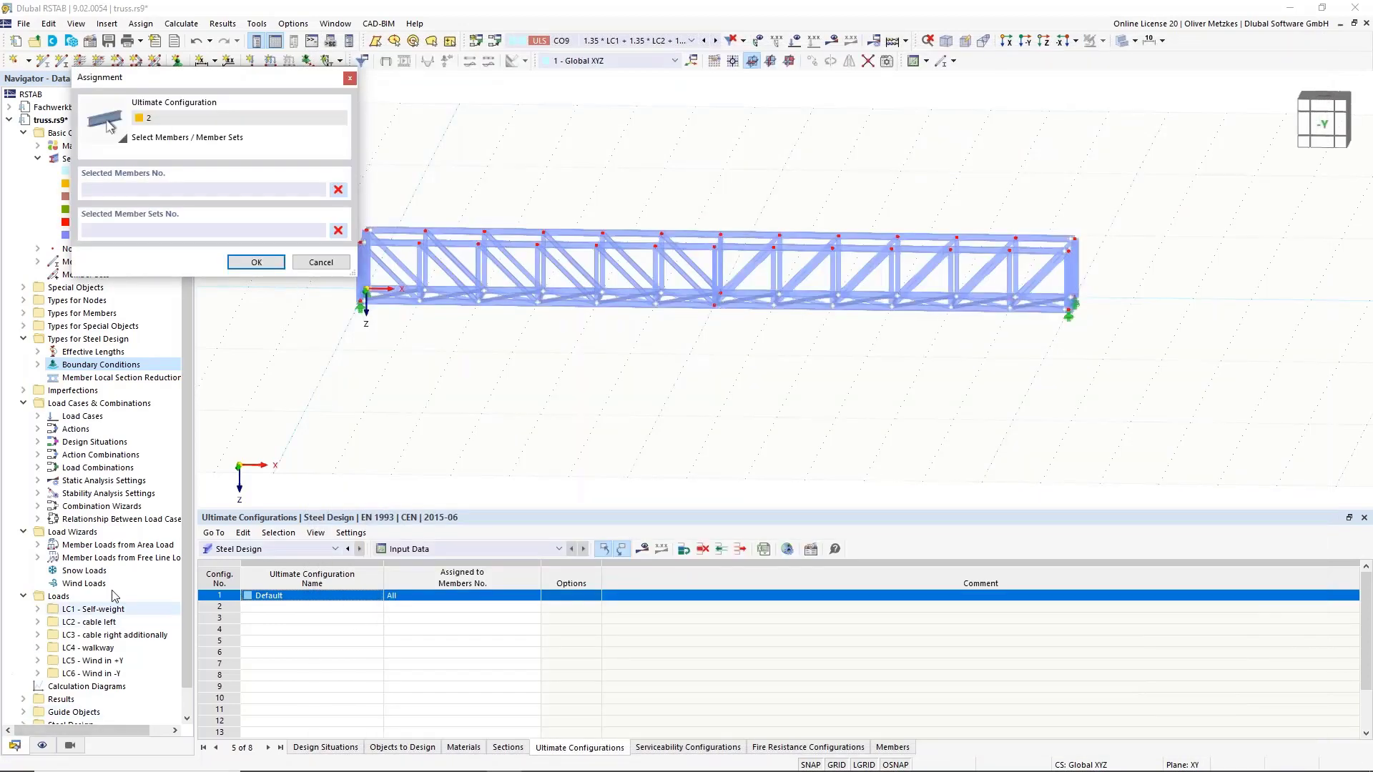
{"action": "left_click", "coordinate": [70, 746]}
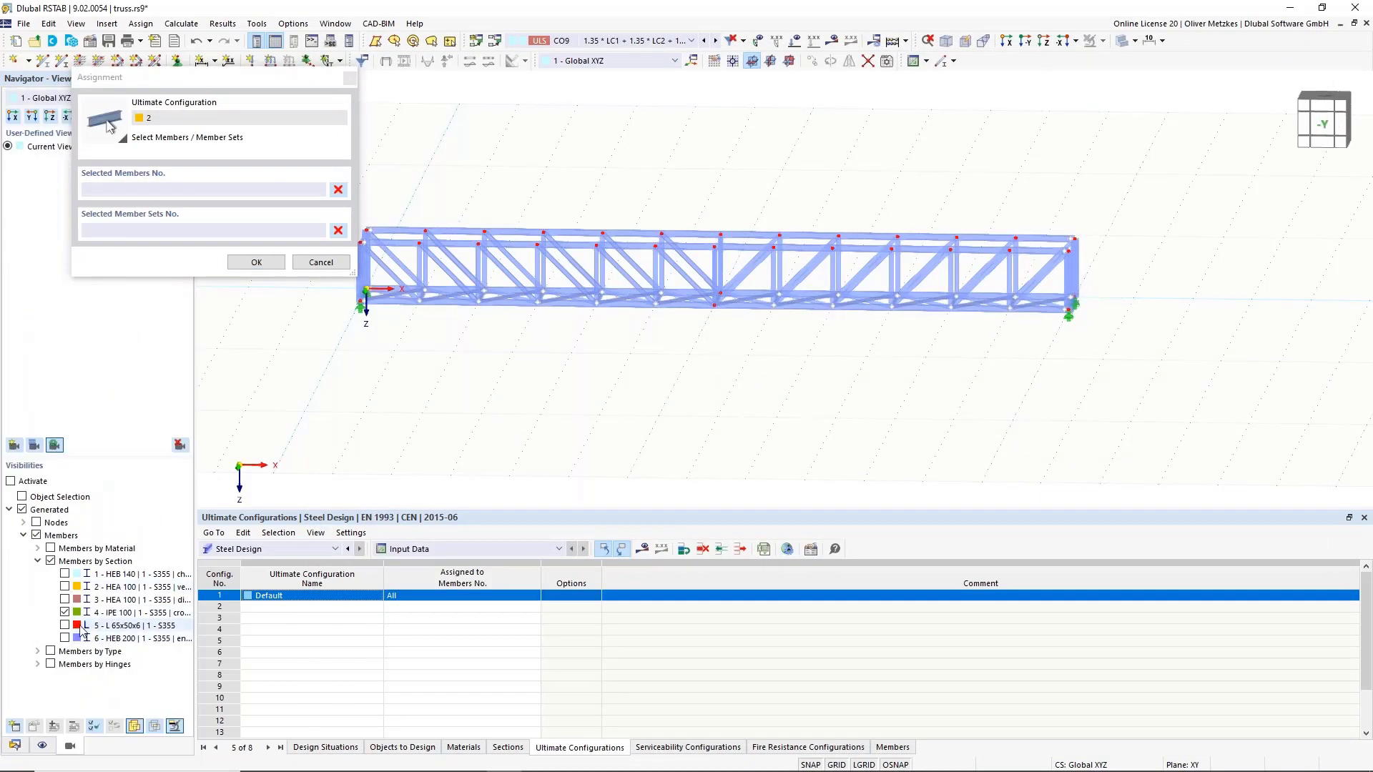
{"action": "left_click", "coordinate": [65, 573]}
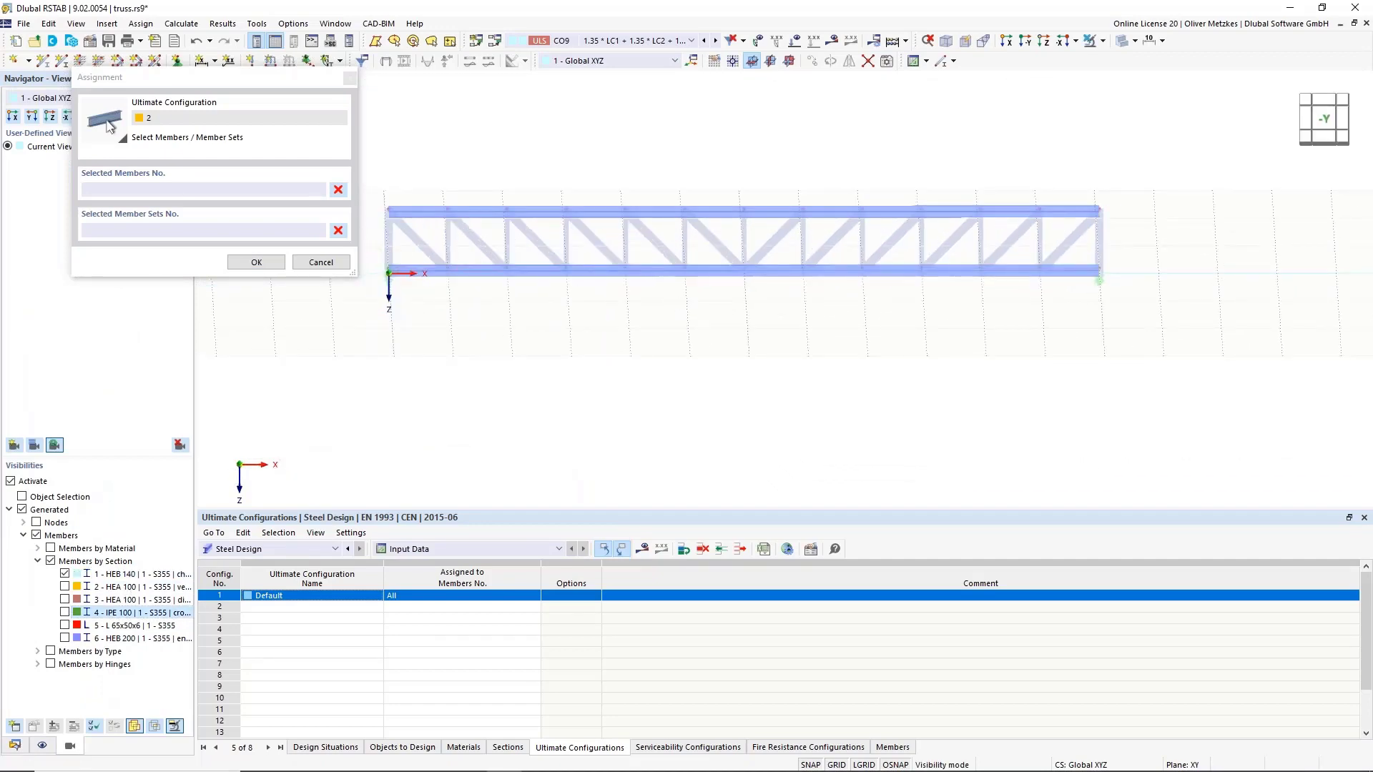
{"action": "left_click_drag", "start_coordinate": [379, 256], "coordinate": [1173, 339]}
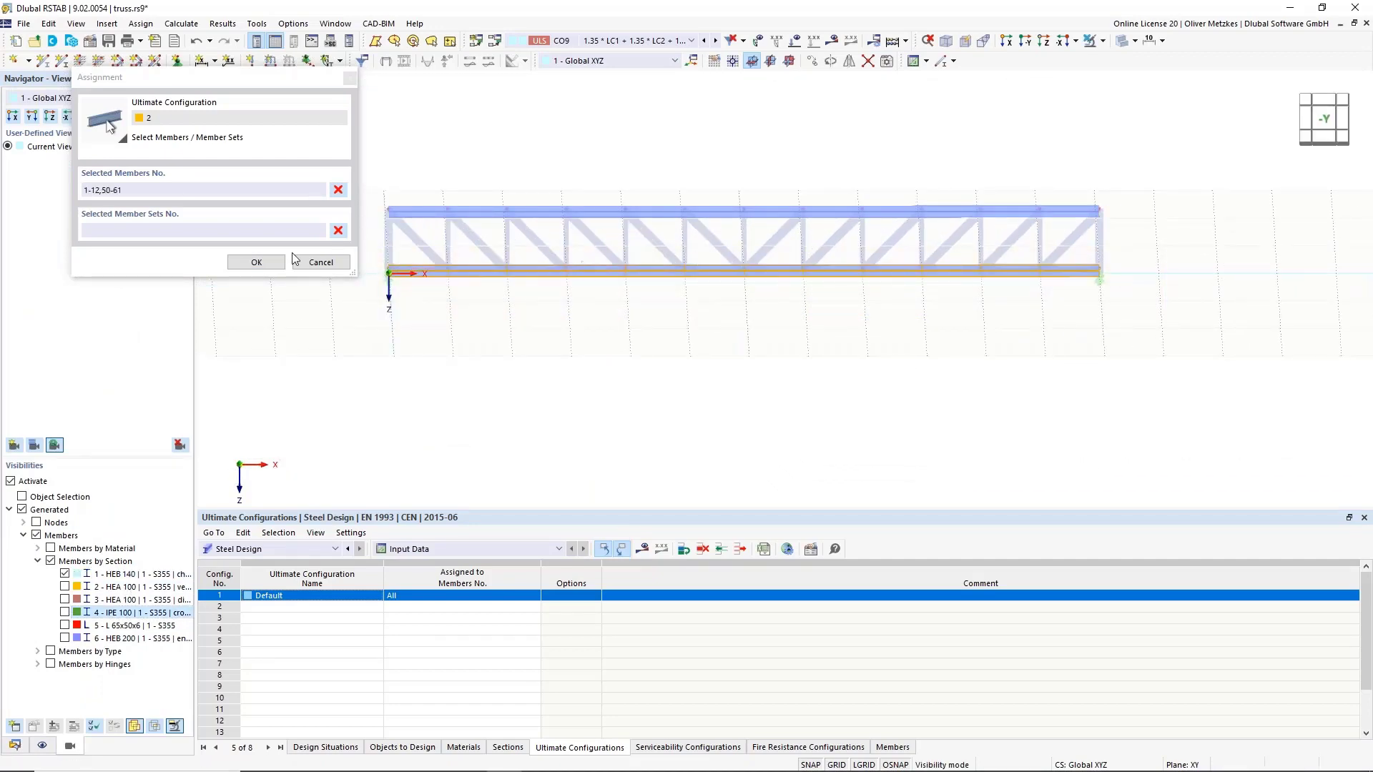
{"action": "left_click", "coordinate": [256, 261]}
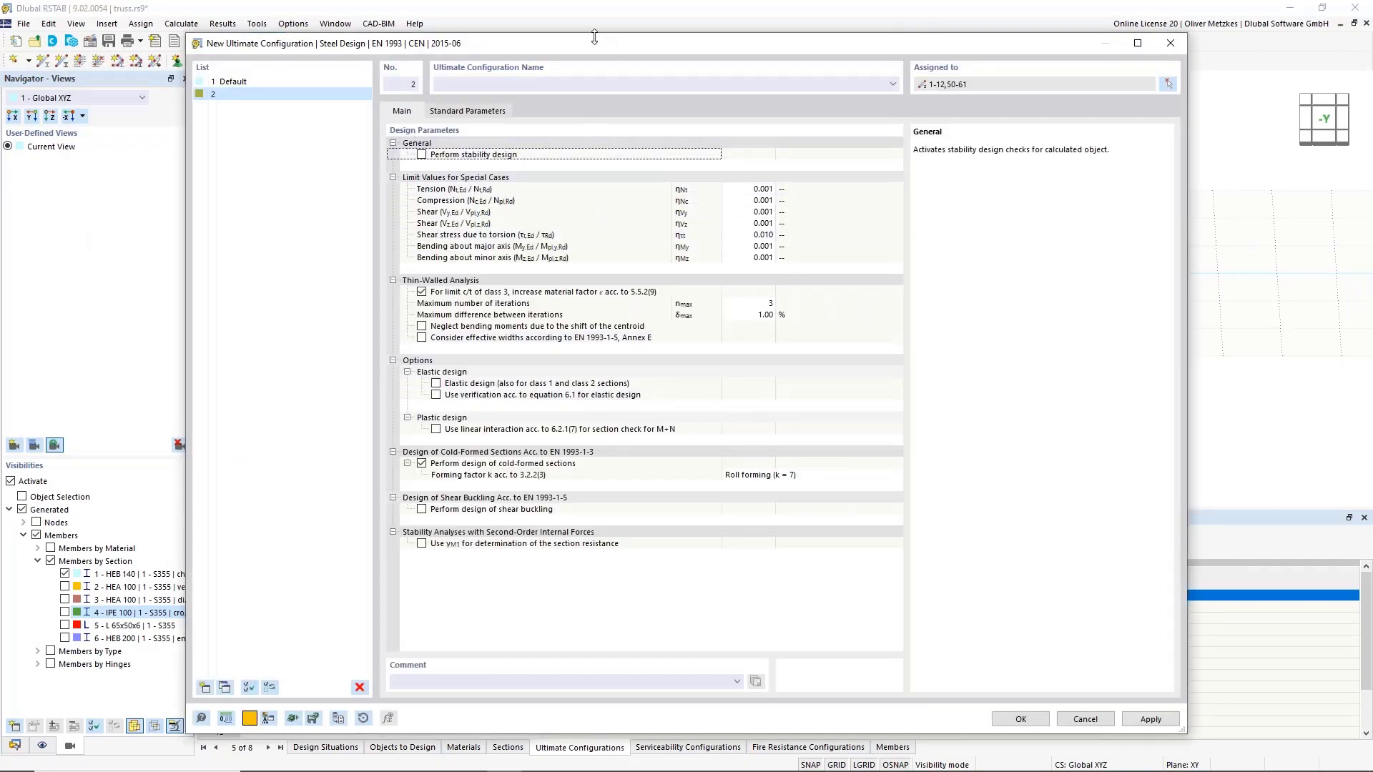
{"action": "left_click_drag", "start_coordinate": [609, 43], "coordinate": [730, 68]}
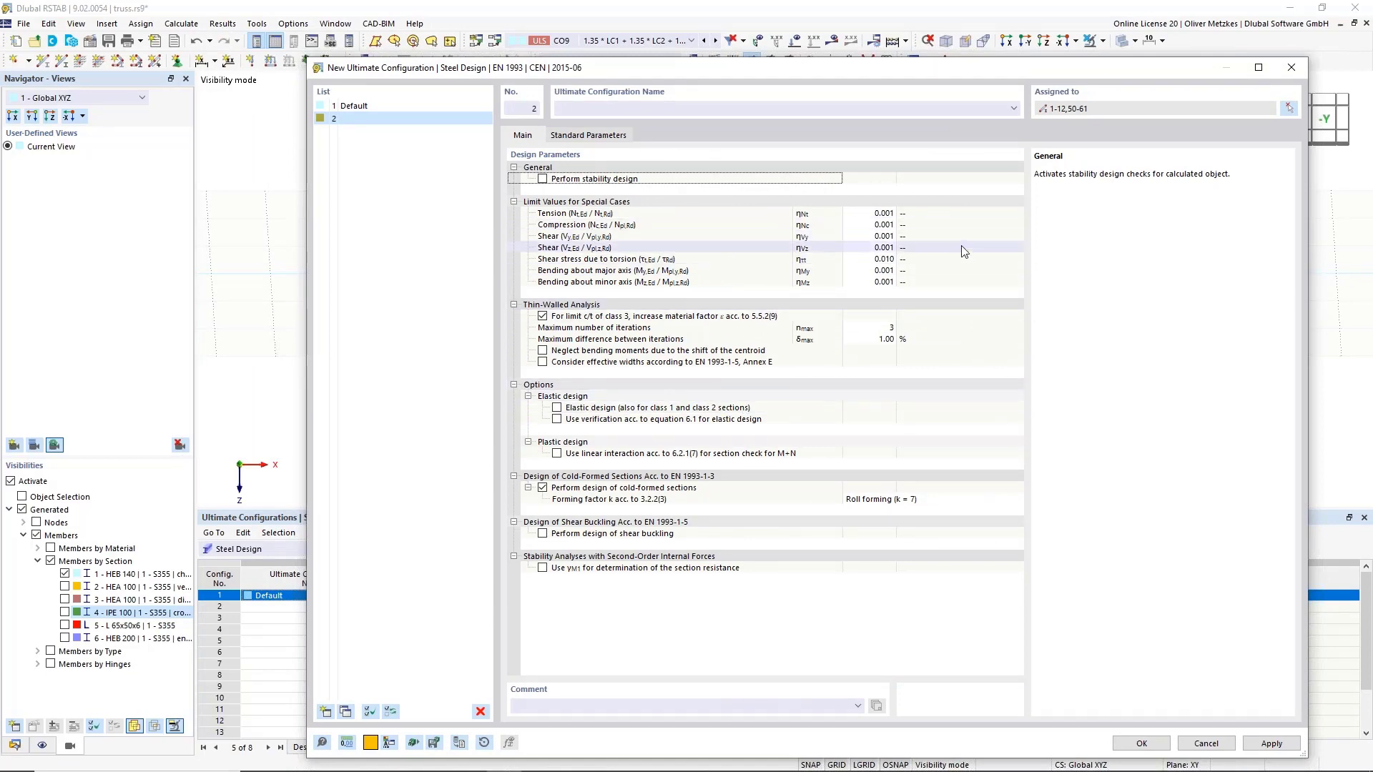
{"action": "left_click", "coordinate": [1156, 745]}
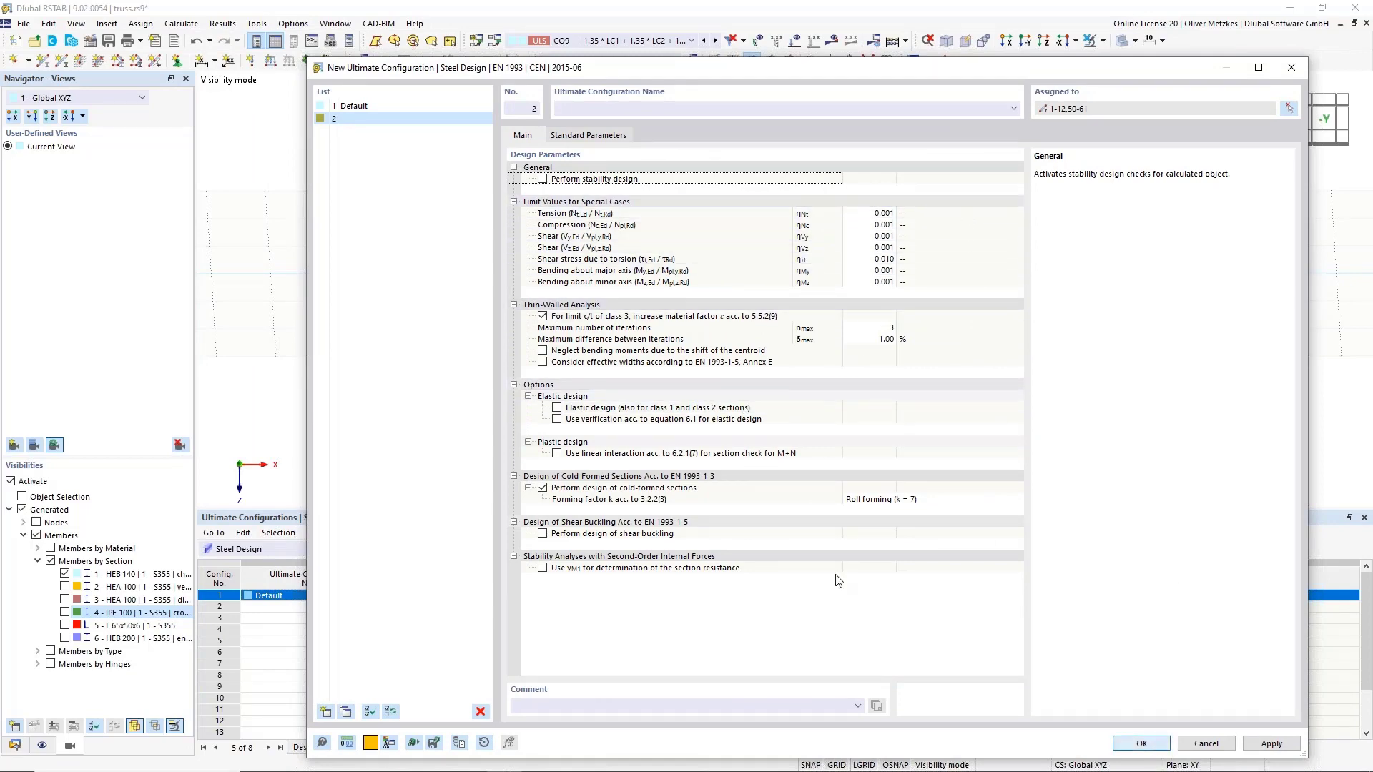
Step: Run the steel design calculation and inspect the design check ratios around midspan of the top chord
{"action": "left_click", "coordinate": [647, 555]}
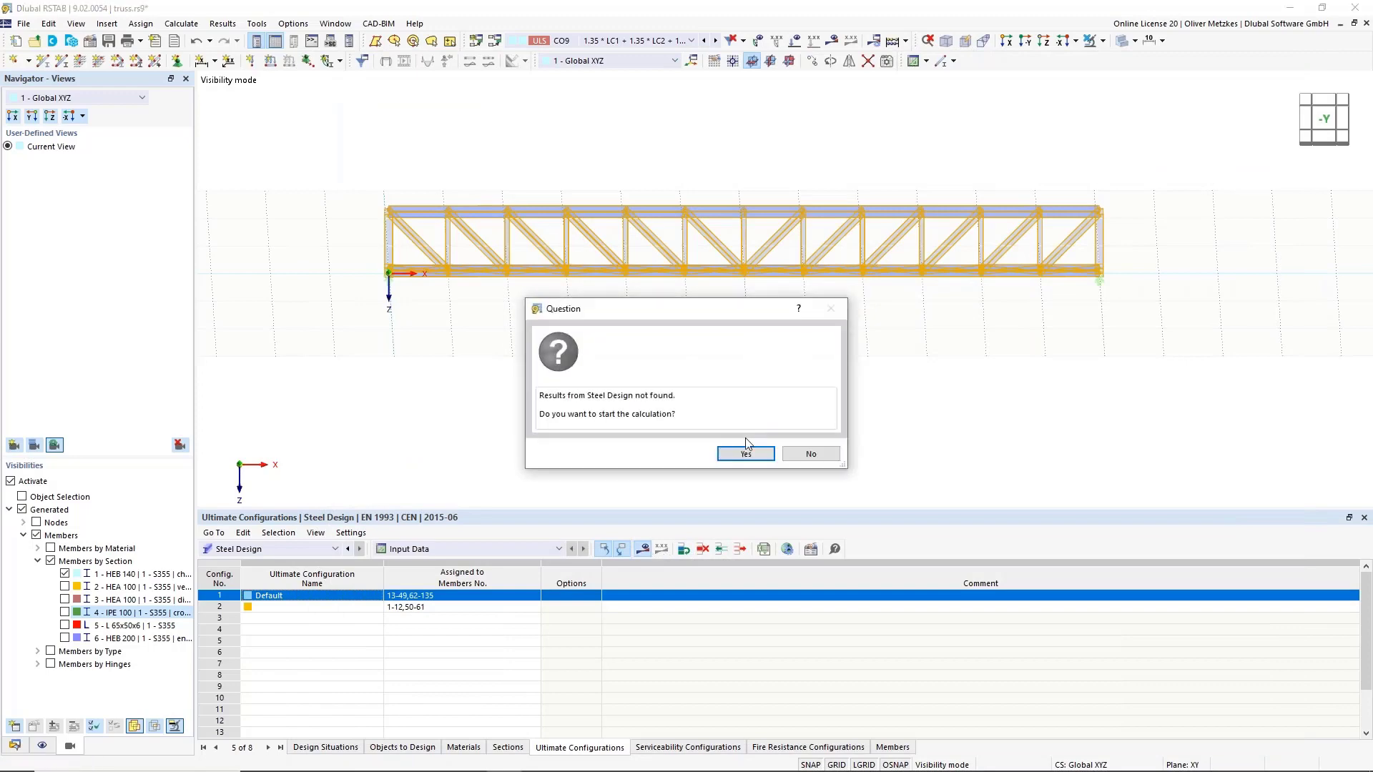
{"action": "left_click", "coordinate": [744, 450]}
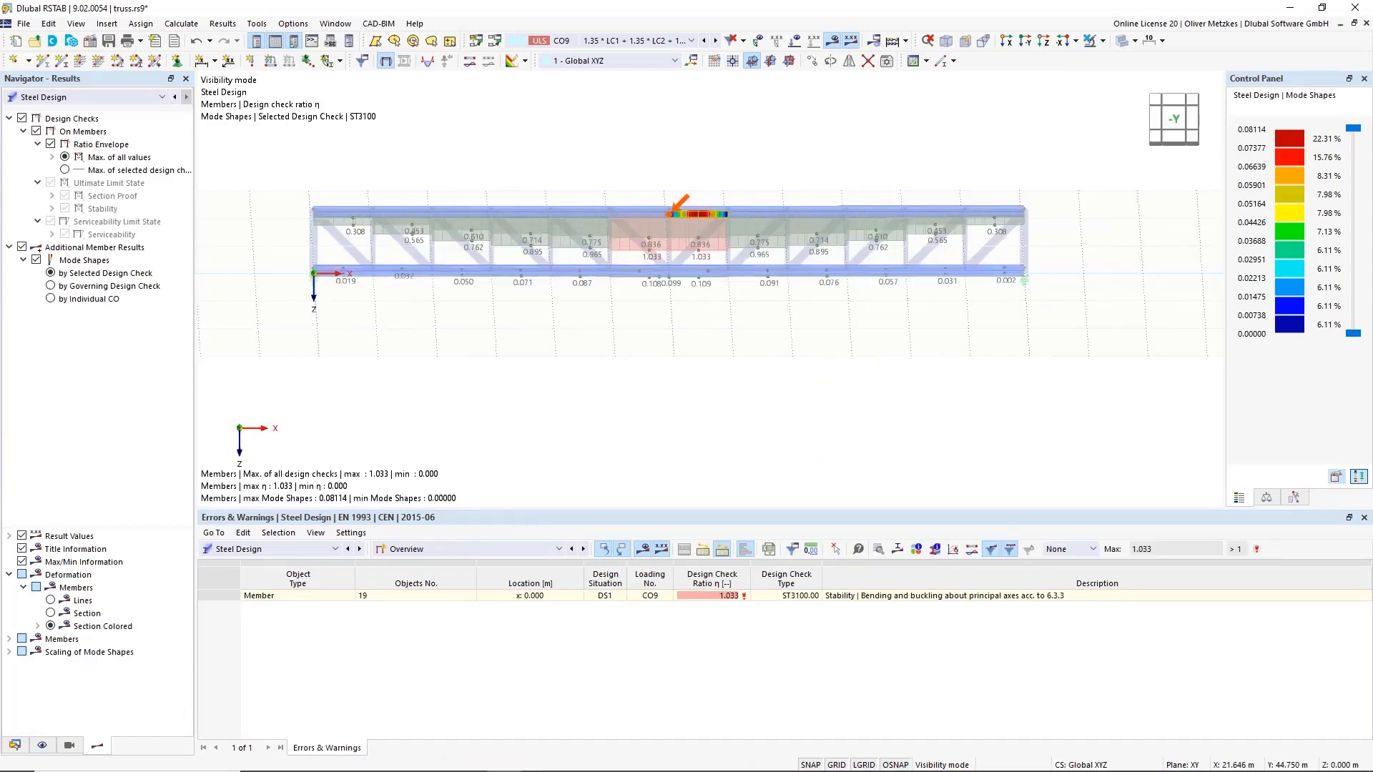
{"action": "middle_click_drag", "start_coordinate": [893, 376], "coordinate": [646, 286], "text": "ctrl"}
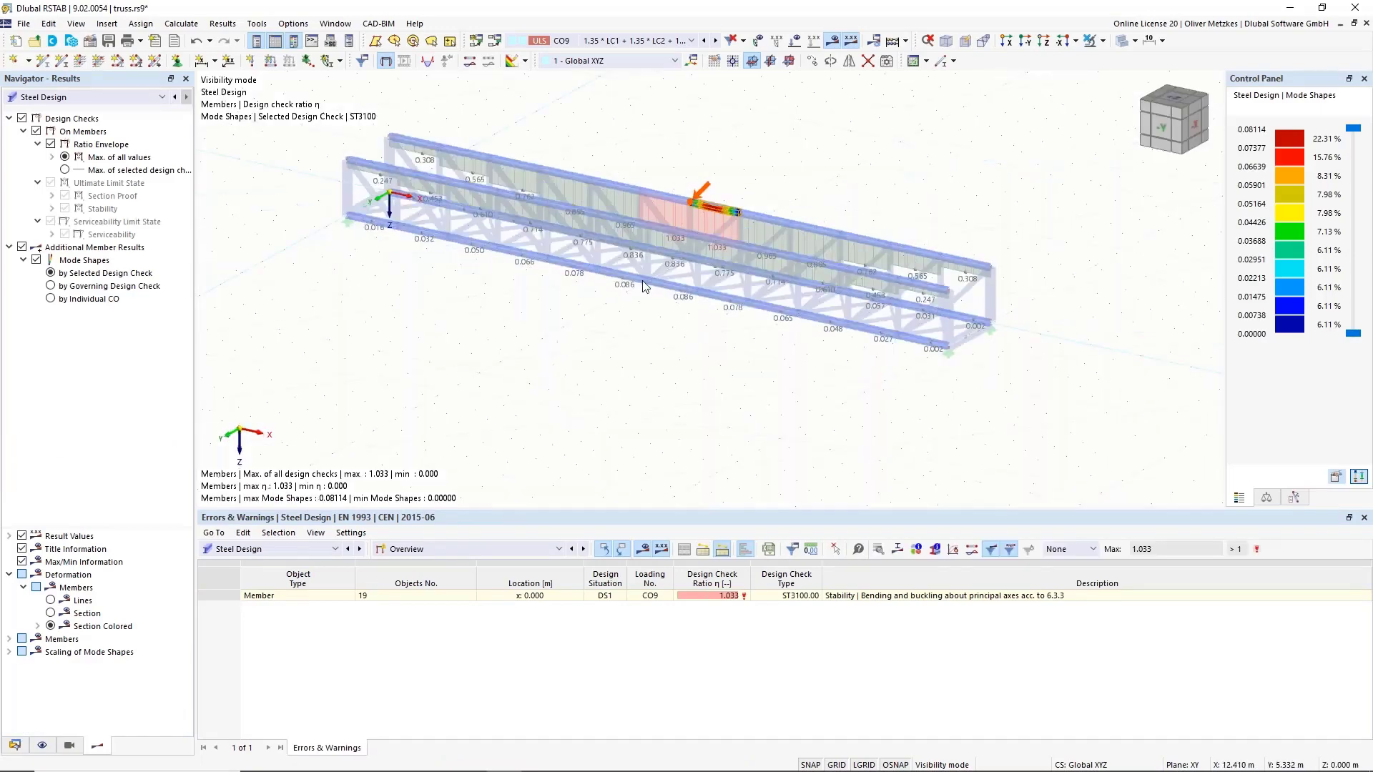
{"action": "middle_click_drag", "start_coordinate": [561, 138], "coordinate": [568, 204]}
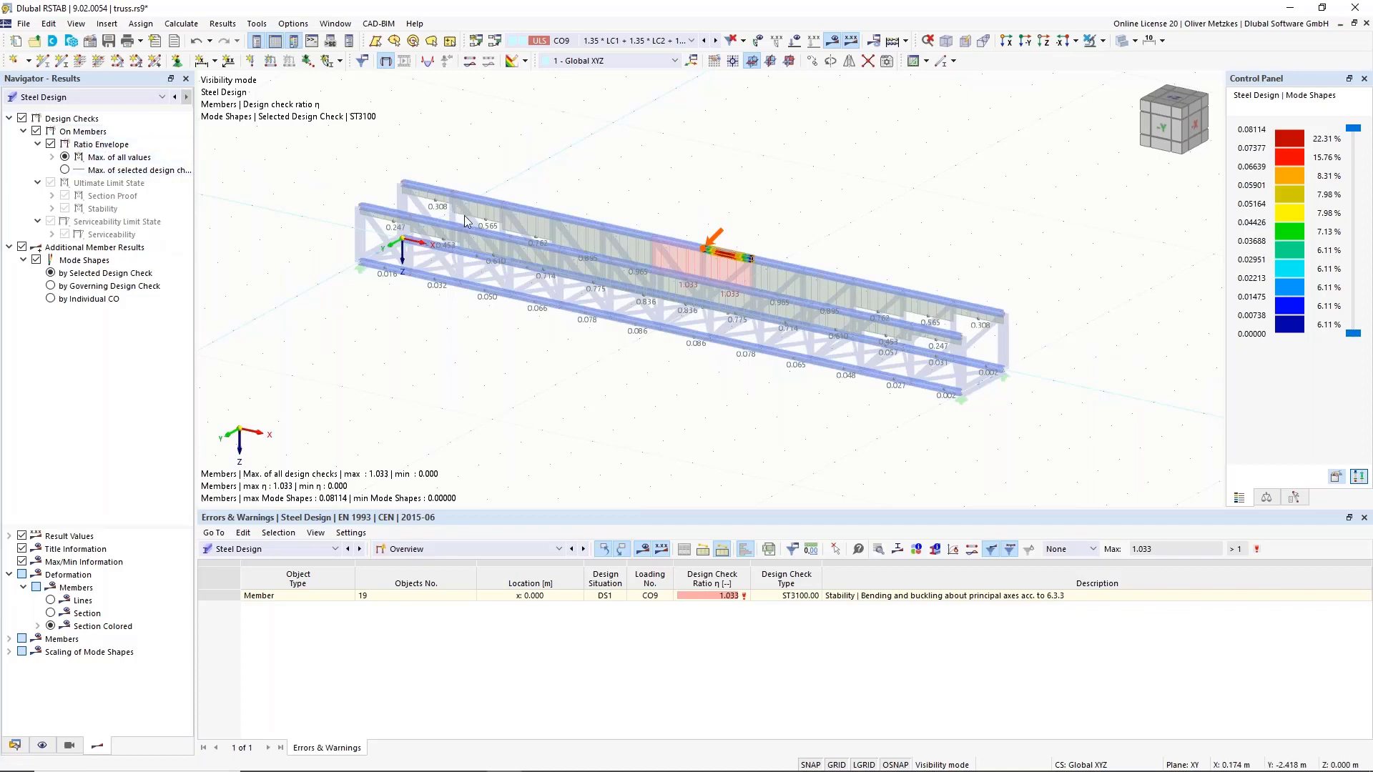
{"action": "scroll", "coordinate": [465, 216], "scroll_direction": "up", "scroll_amount": 2}
{"action": "scroll", "coordinate": [814, 298], "scroll_direction": "up", "scroll_amount": 1}
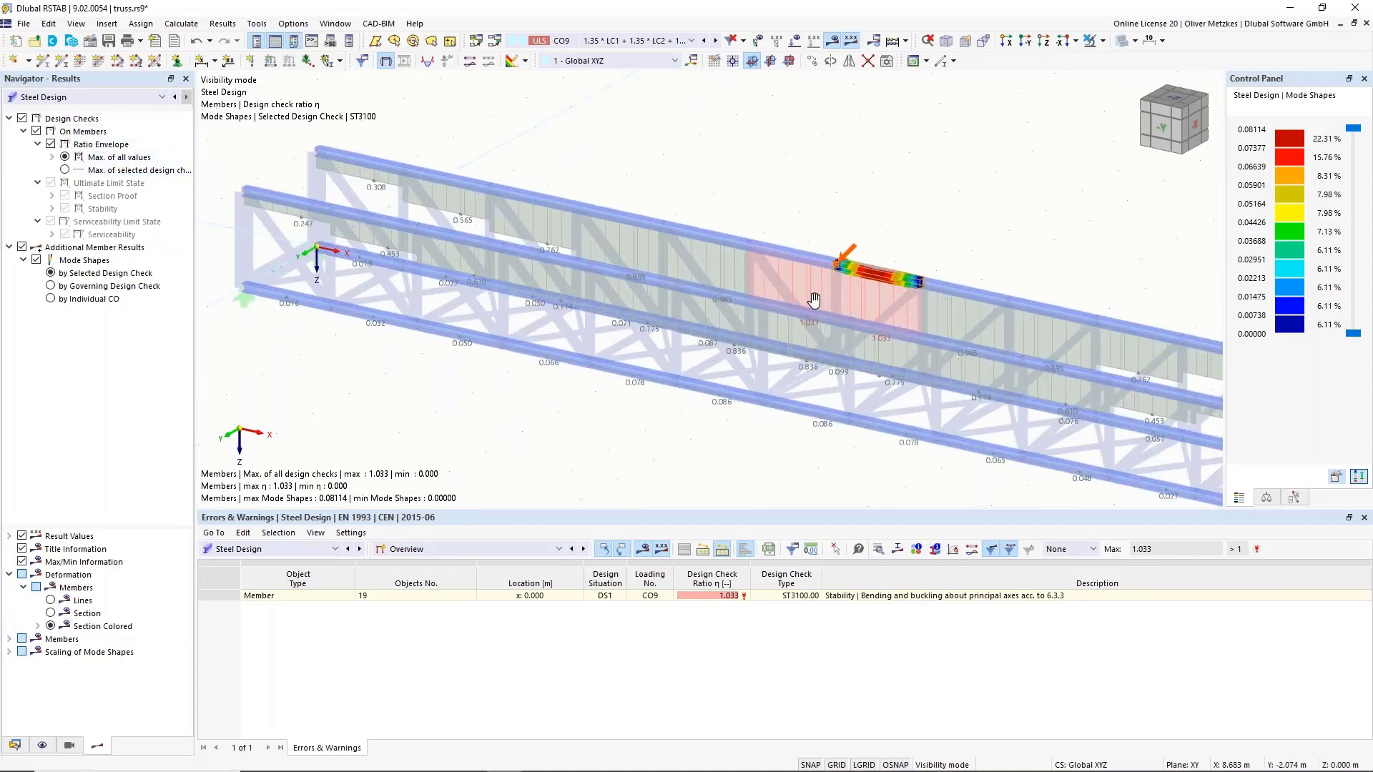
{"action": "scroll", "coordinate": [838, 295], "scroll_direction": "up", "scroll_amount": 3}
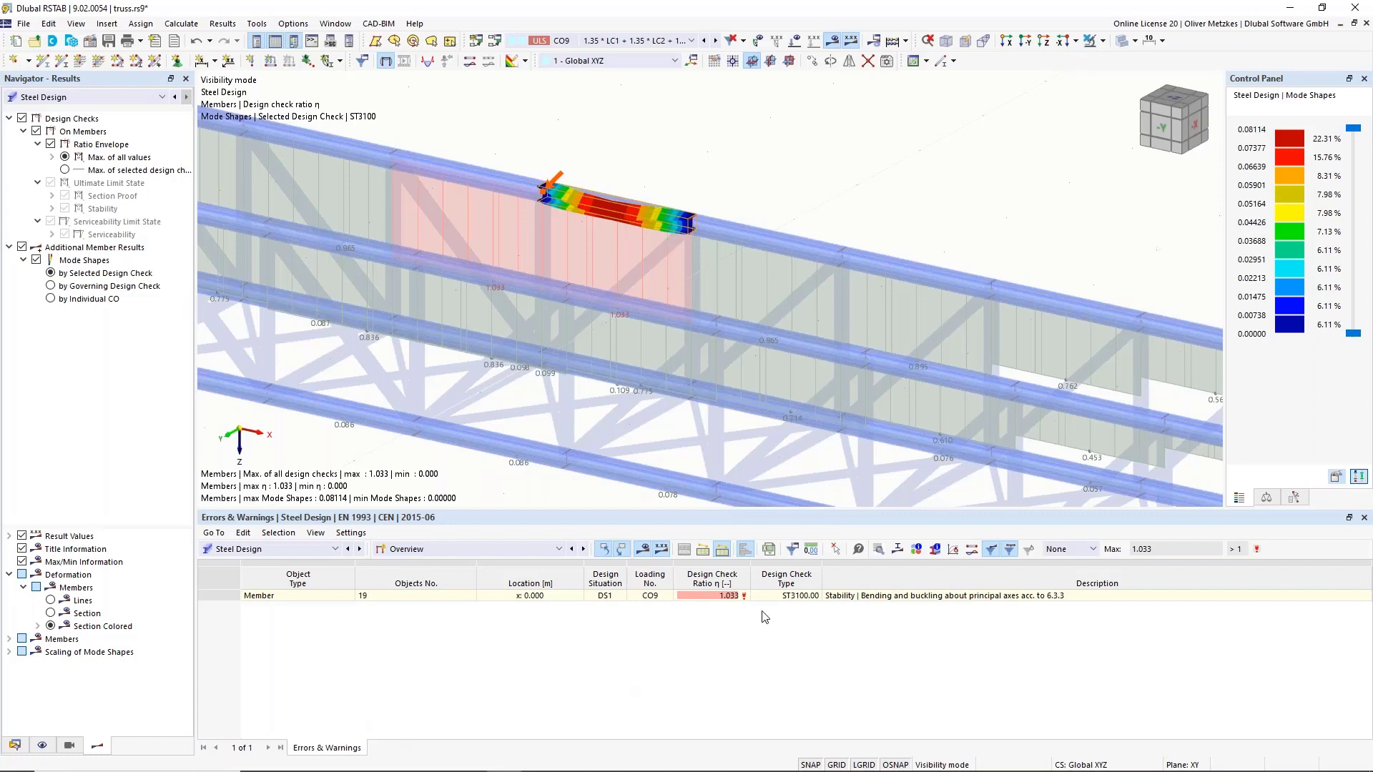
Step: Review the design check details for member 19's bending and buckling stability check ST3100, including the buckling lengths
{"action": "left_click", "coordinate": [837, 597]}
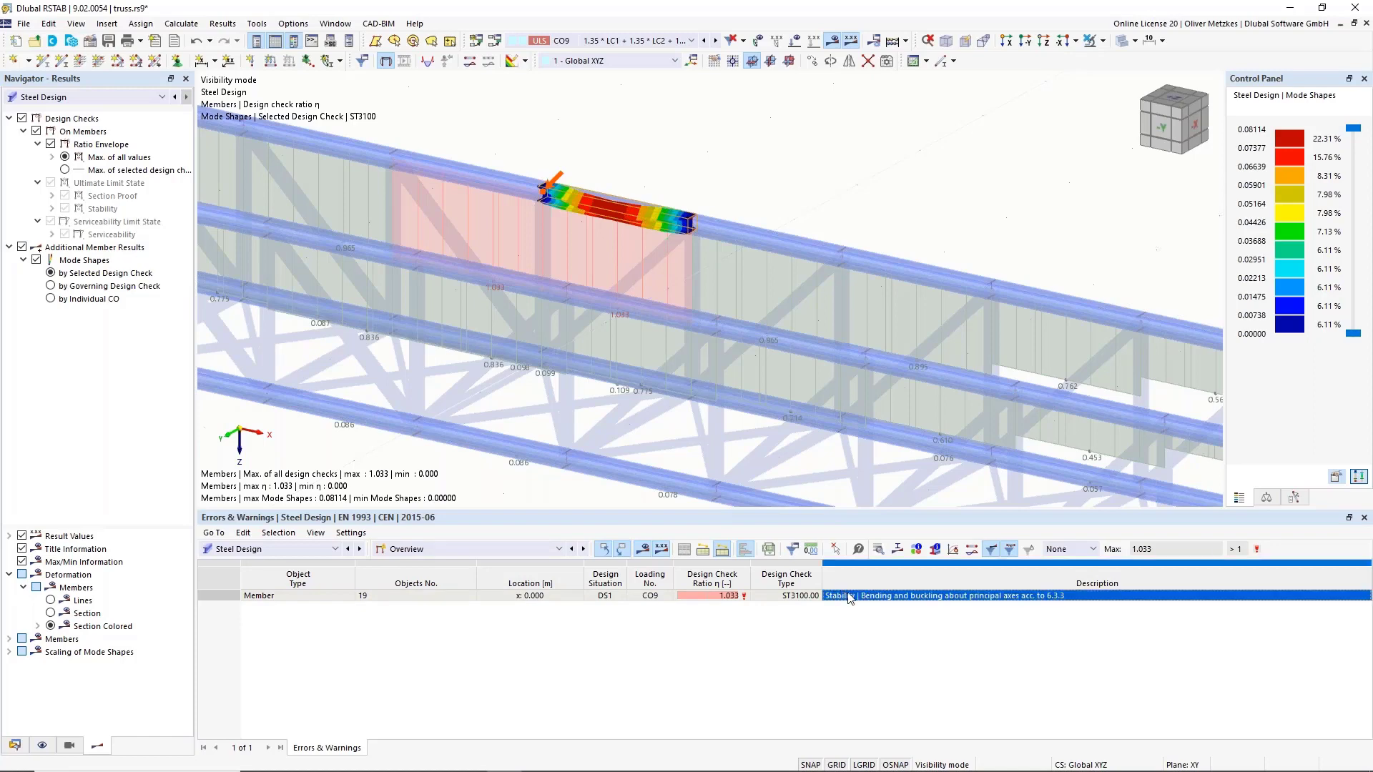
{"action": "double_click", "coordinate": [851, 597]}
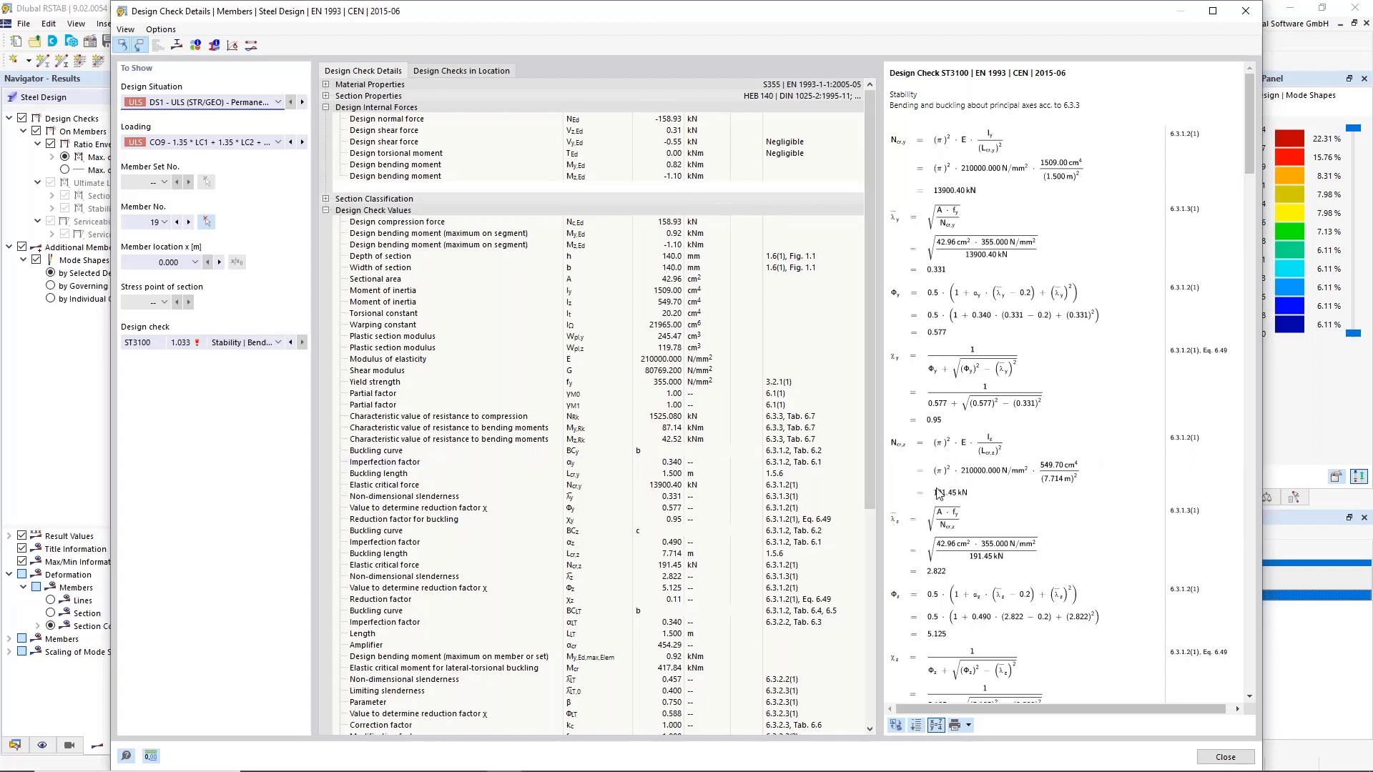
{"action": "left_click", "coordinate": [1225, 757]}
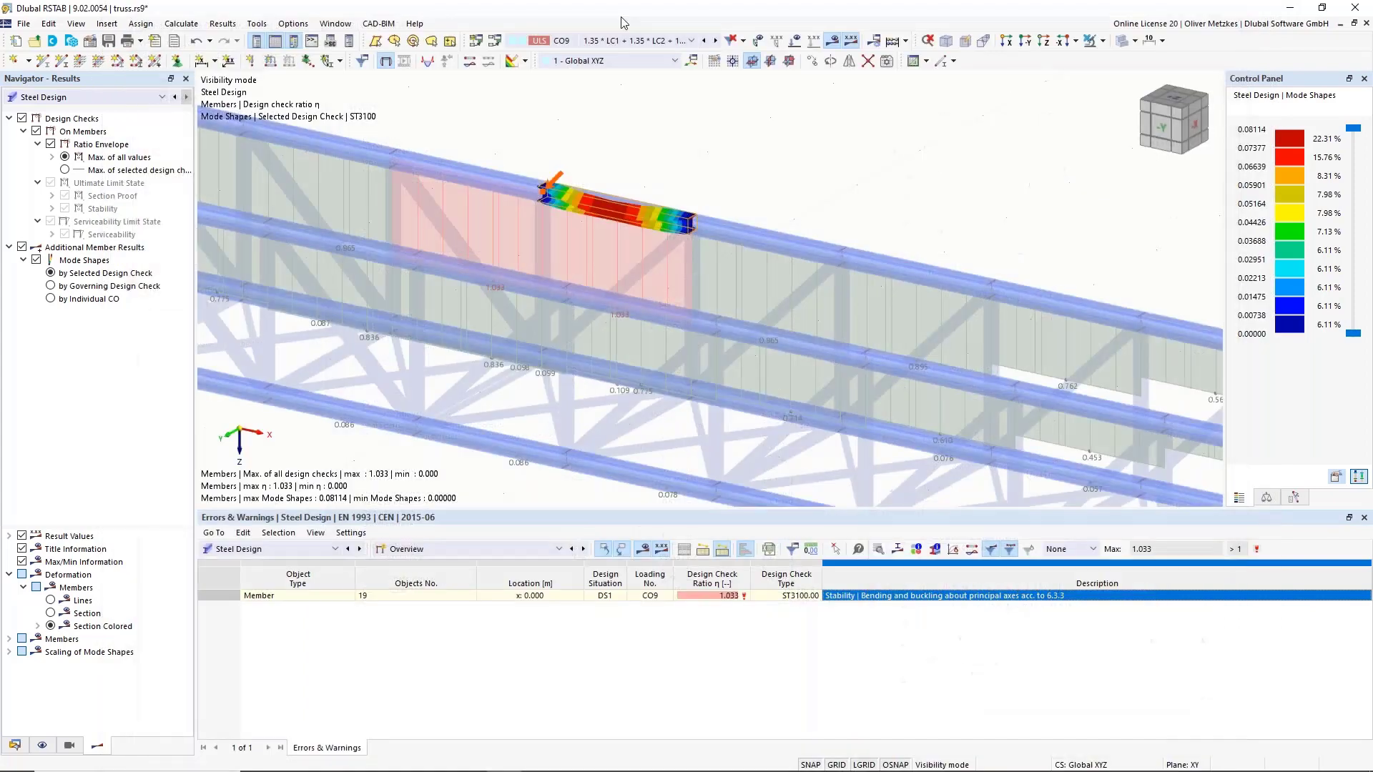
Step: Examine the stability analysis results by member for CO9, comparing member 19's effective lengths and critical load with mode shape 1
{"action": "left_click", "coordinate": [107, 96]}
{"action": "left_click", "coordinate": [107, 129]}
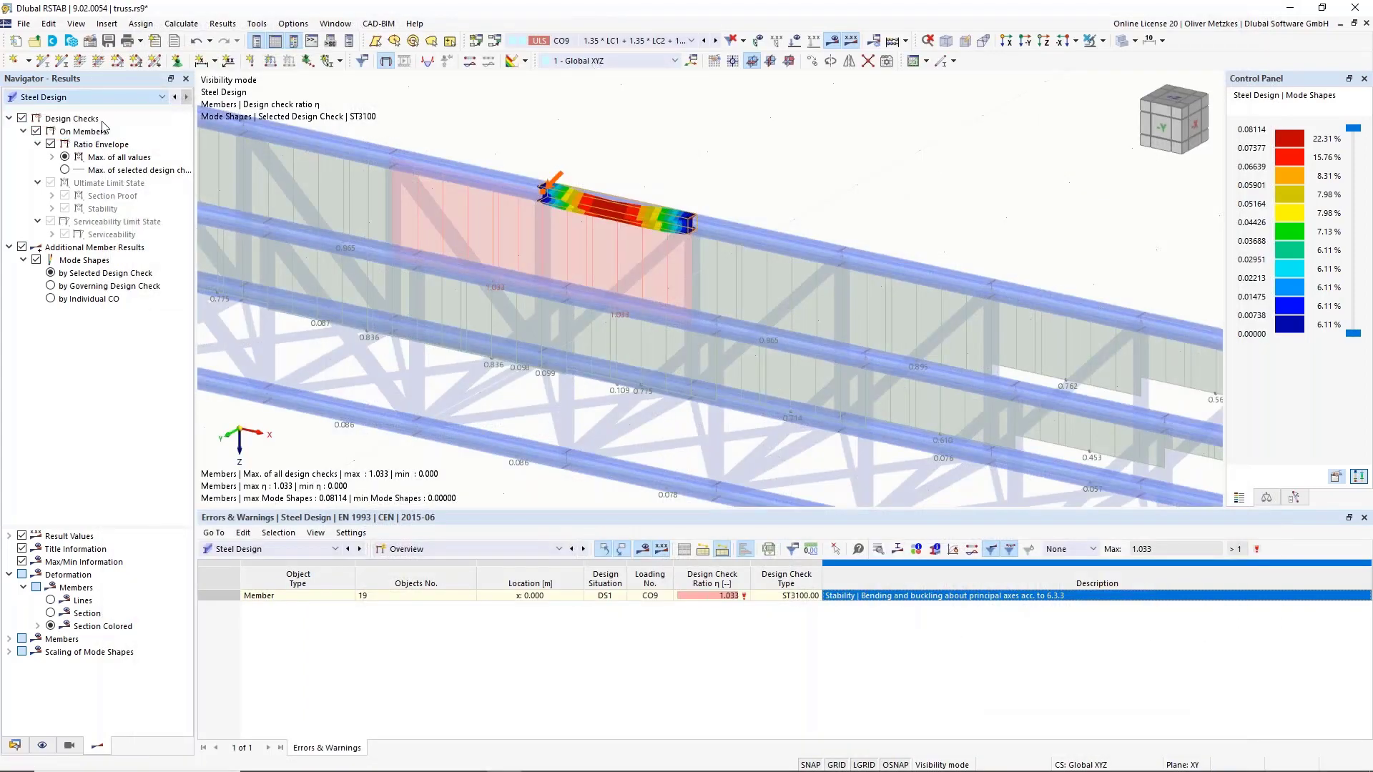
{"action": "left_click", "coordinate": [444, 548]}
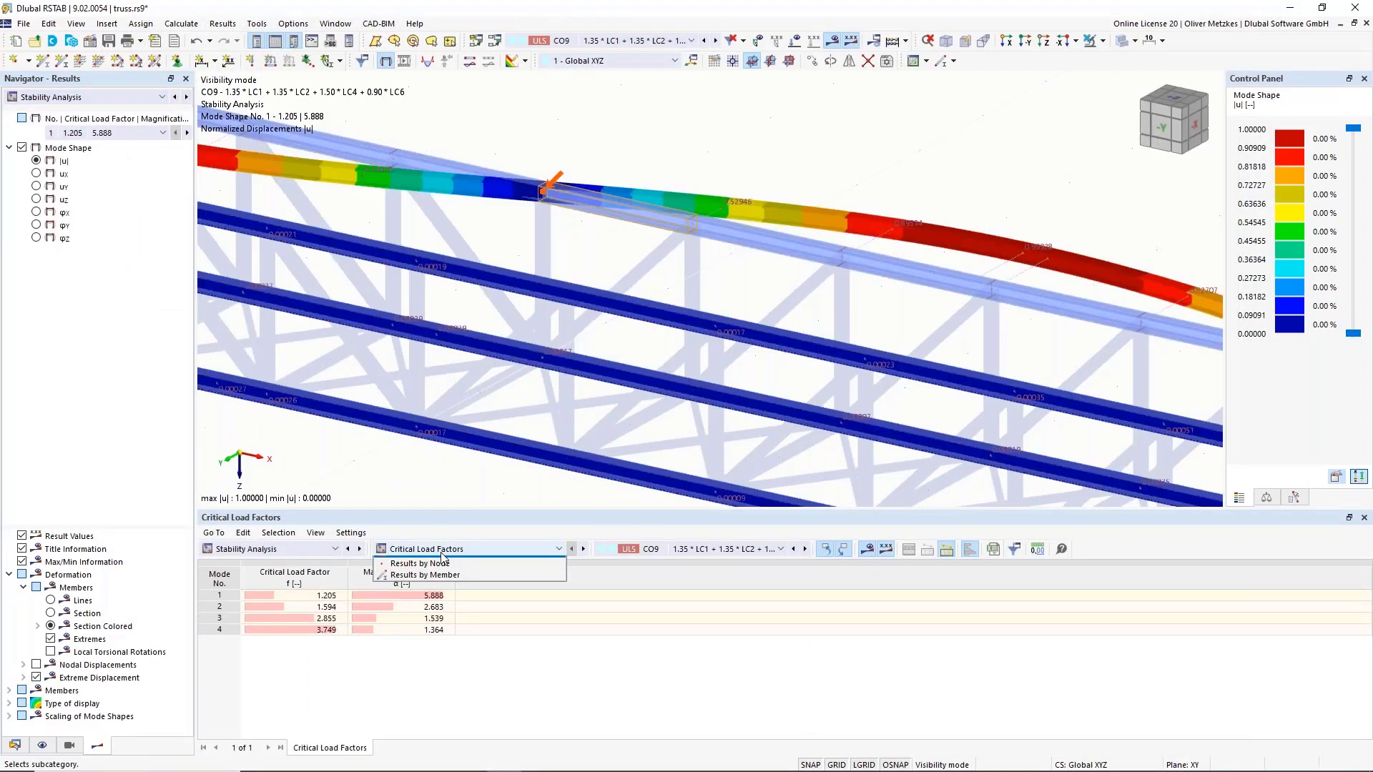
{"action": "left_click", "coordinate": [449, 585]}
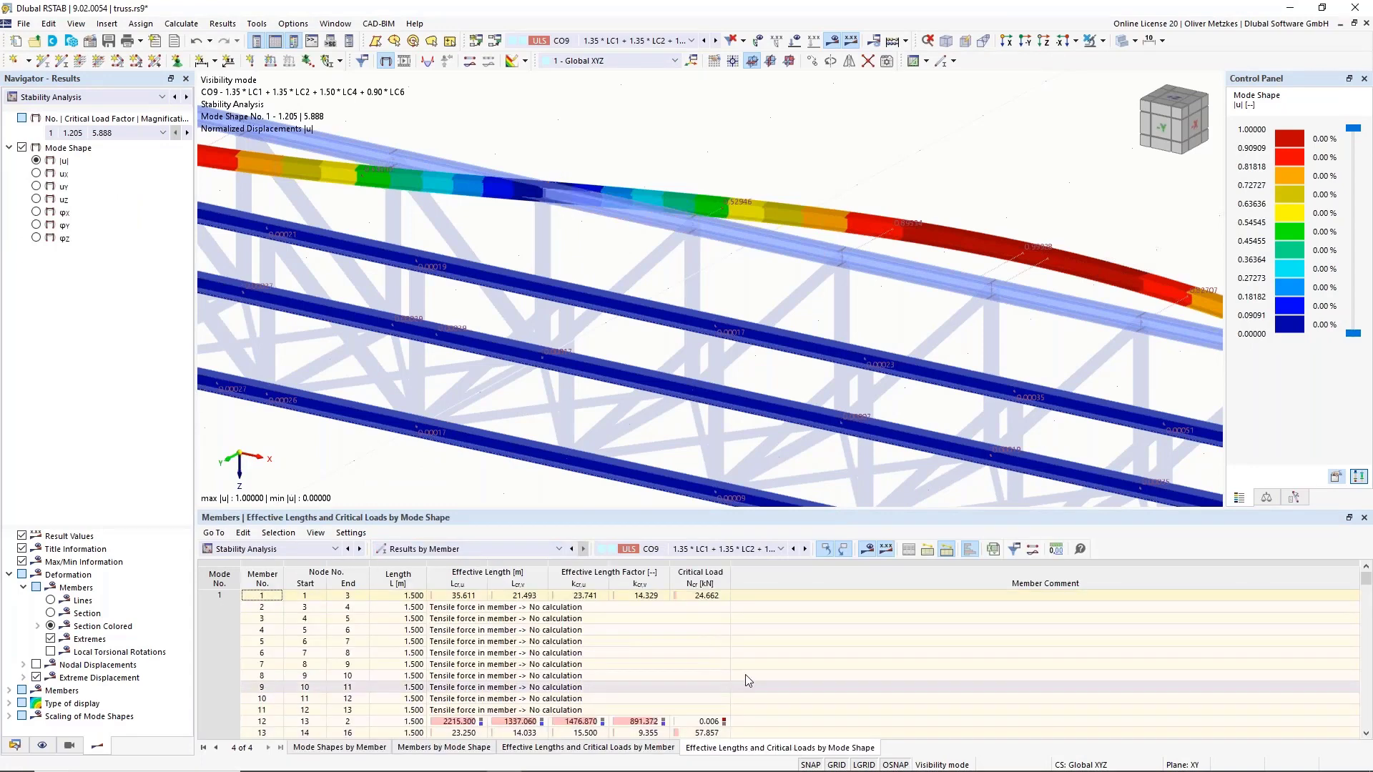
{"action": "scroll", "coordinate": [654, 216], "scroll_direction": "down", "scroll_amount": 3}
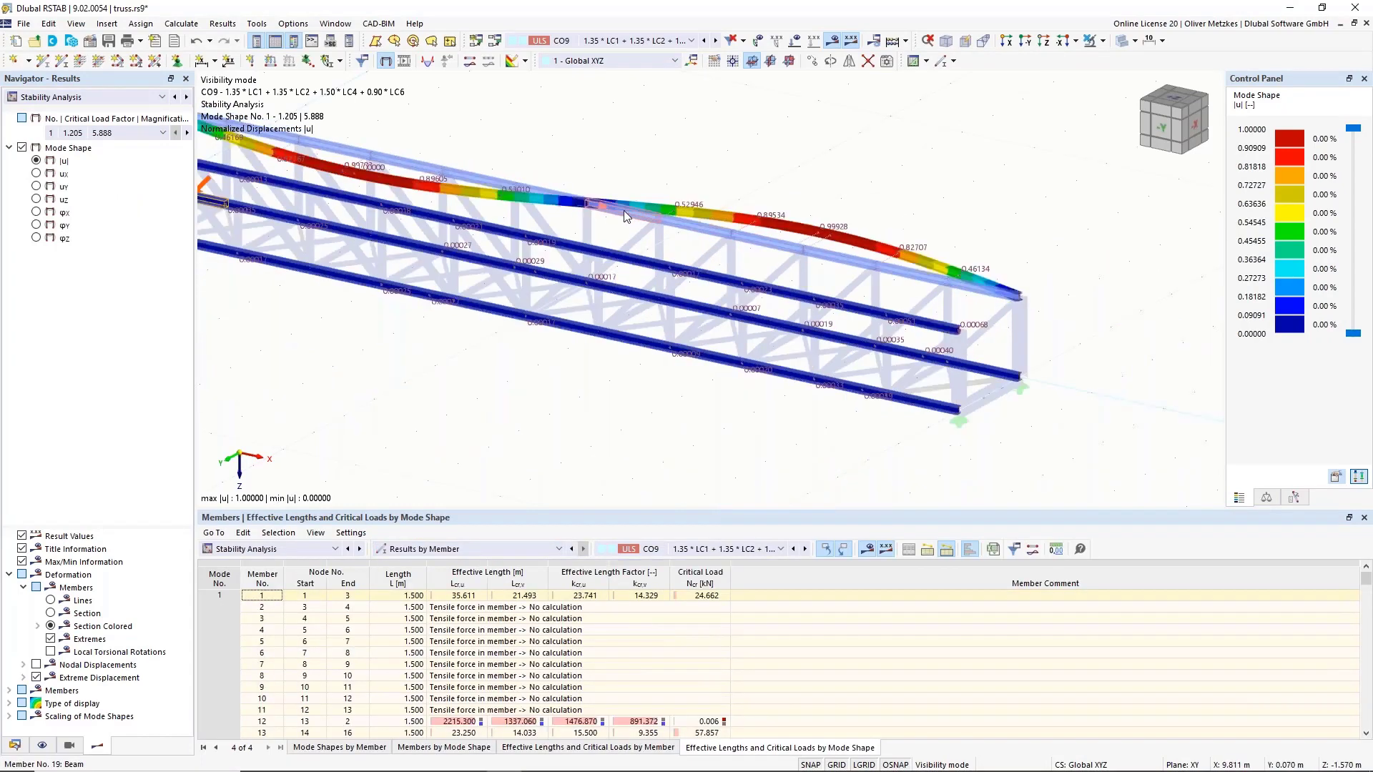
{"action": "left_click", "coordinate": [700, 598]}
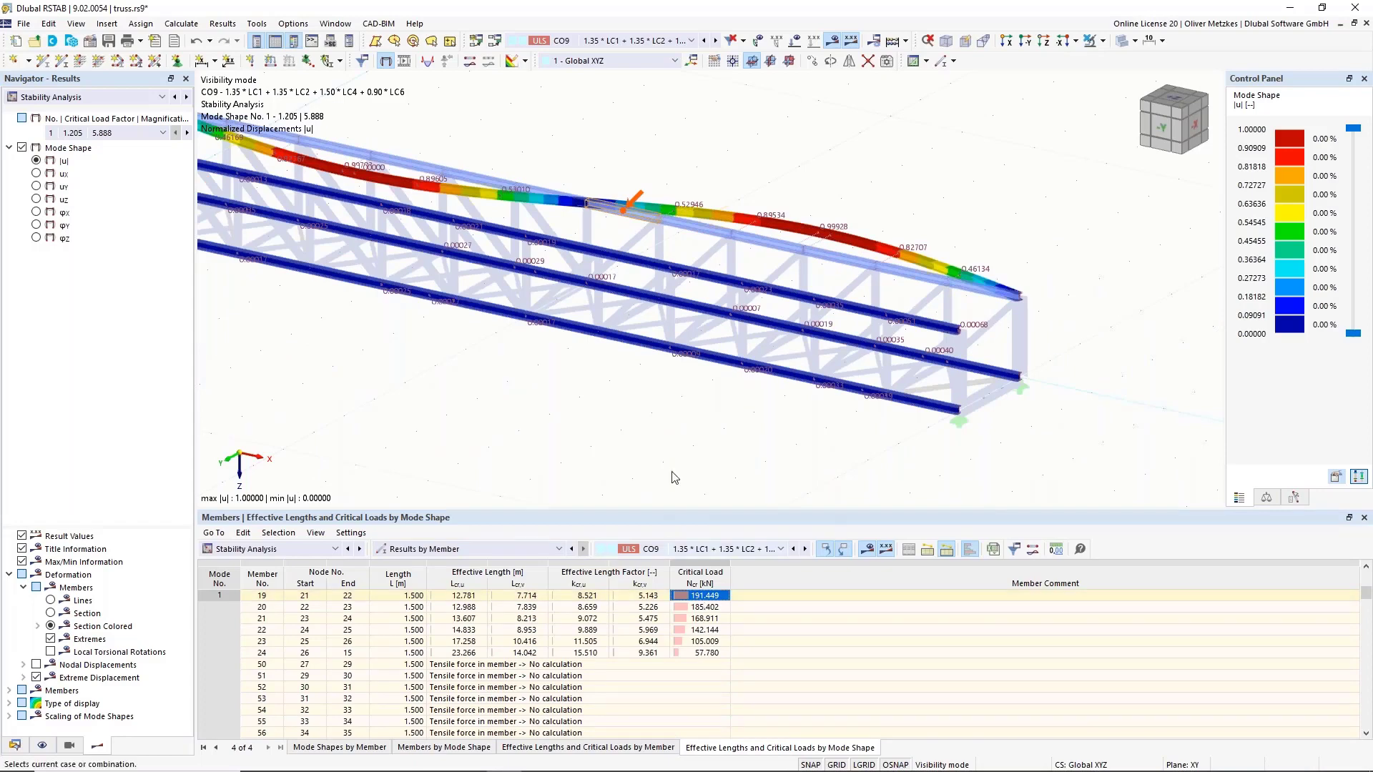
{"action": "middle_click_drag", "start_coordinate": [653, 192], "coordinate": [654, 284]}
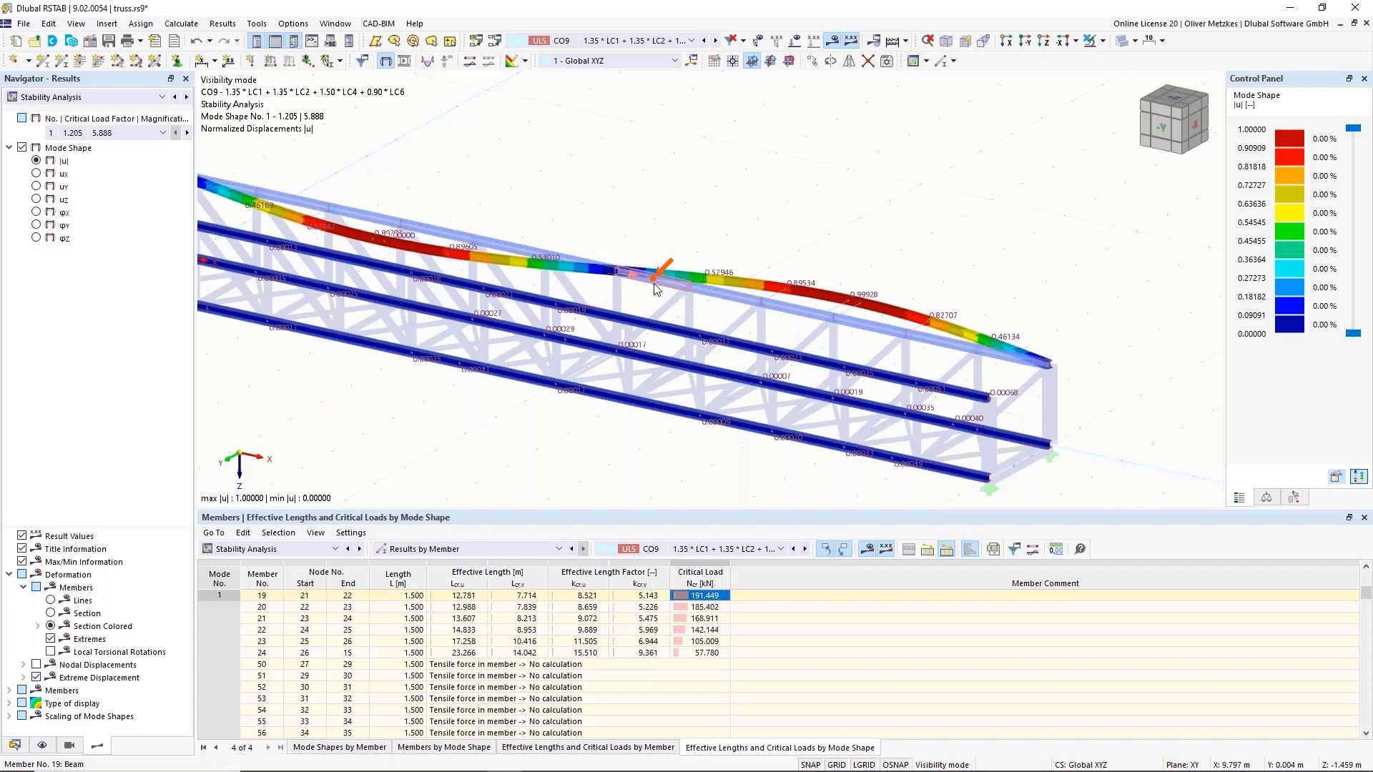
{"action": "scroll", "coordinate": [647, 246], "scroll_direction": "down", "scroll_amount": 2}
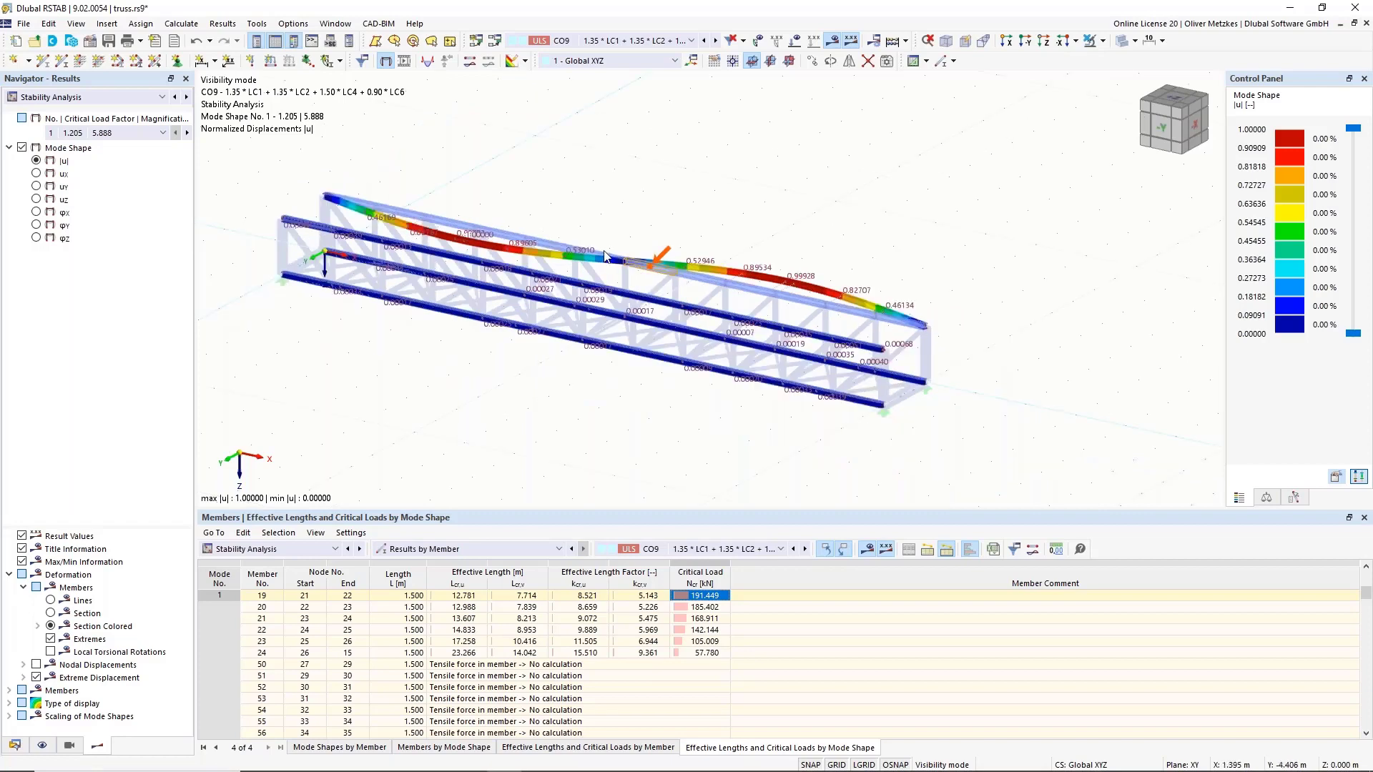